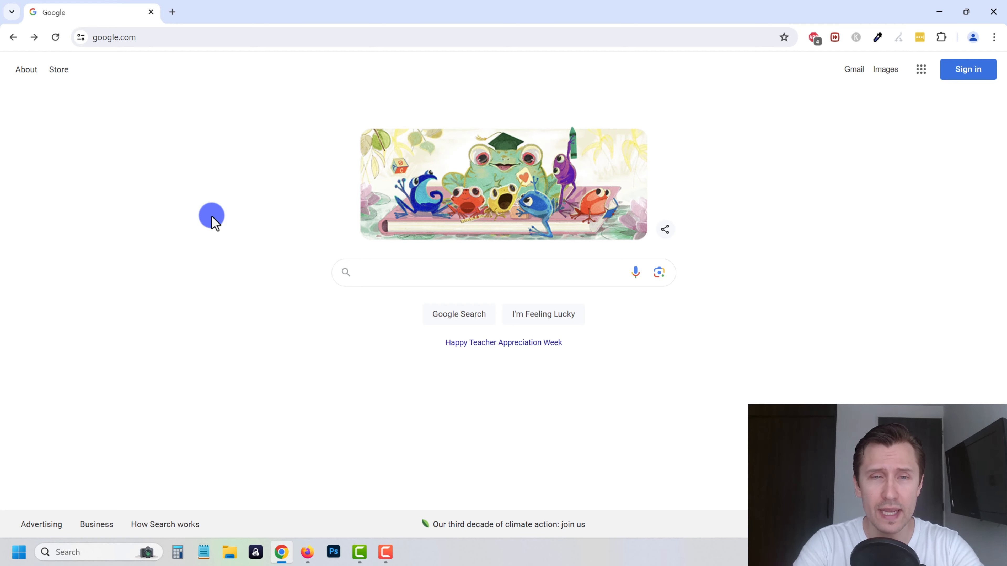
# Search Google for "best vpn" and open the sponsored VPN Mentor, Top 10 VPN Guide and Top10VPN comparison pages in new tabs
pyautogui.write('best vpn')
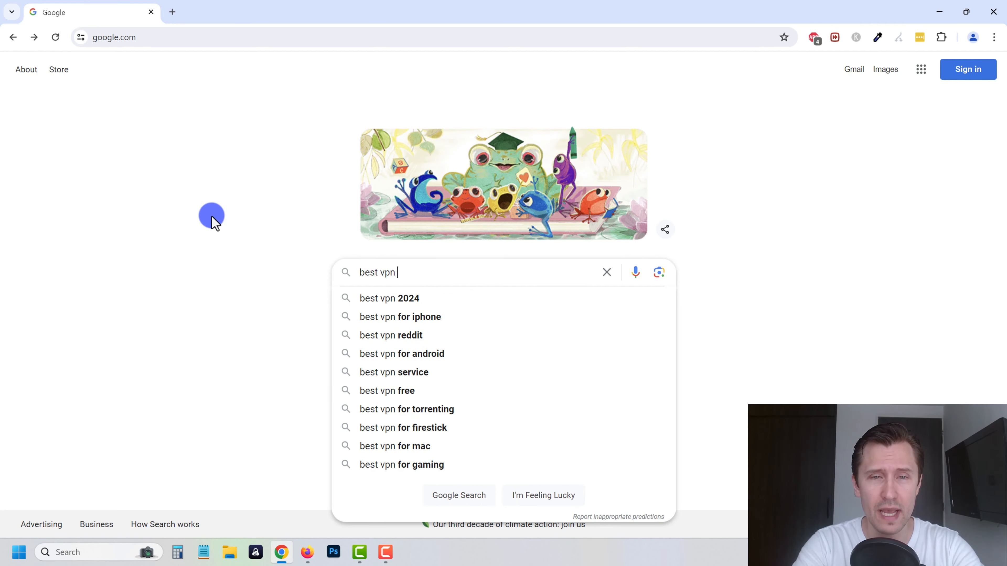
pyautogui.press('Return')
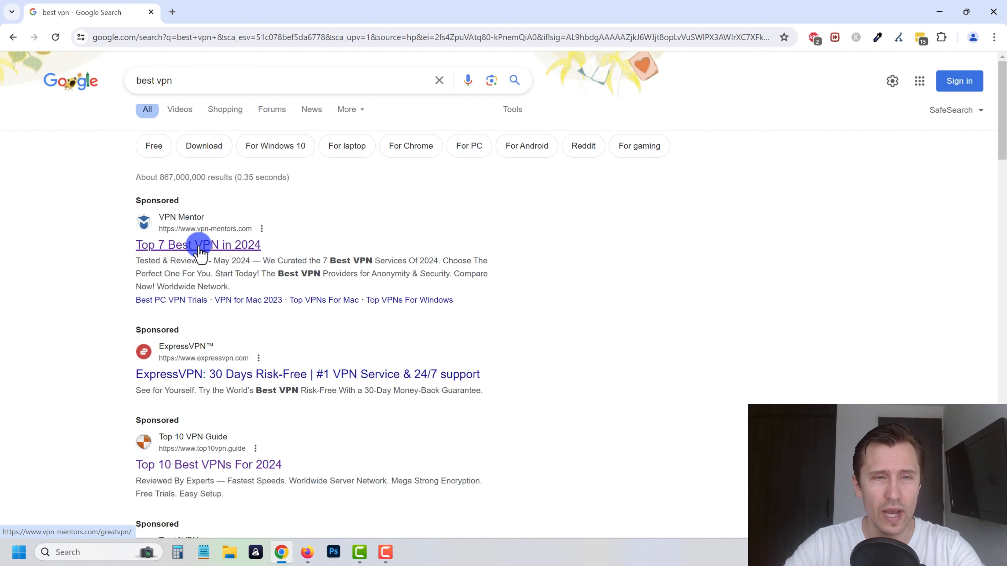
pyautogui.scroll(-1, 218, 365)
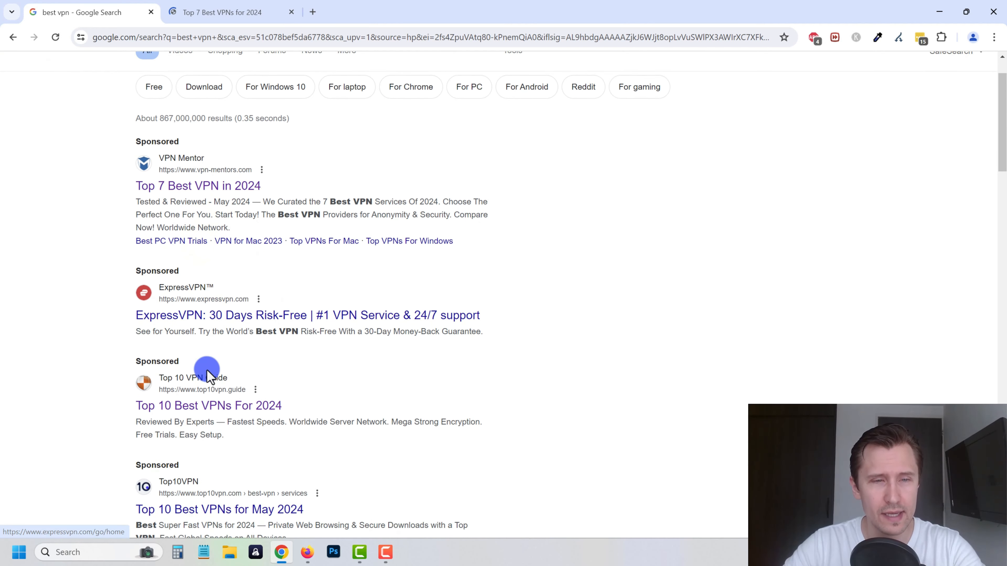
pyautogui.keyDown('ctrl'); pyautogui.click(185, 401); pyautogui.keyUp('ctrl')
pyautogui.scroll(-2, 187, 404)
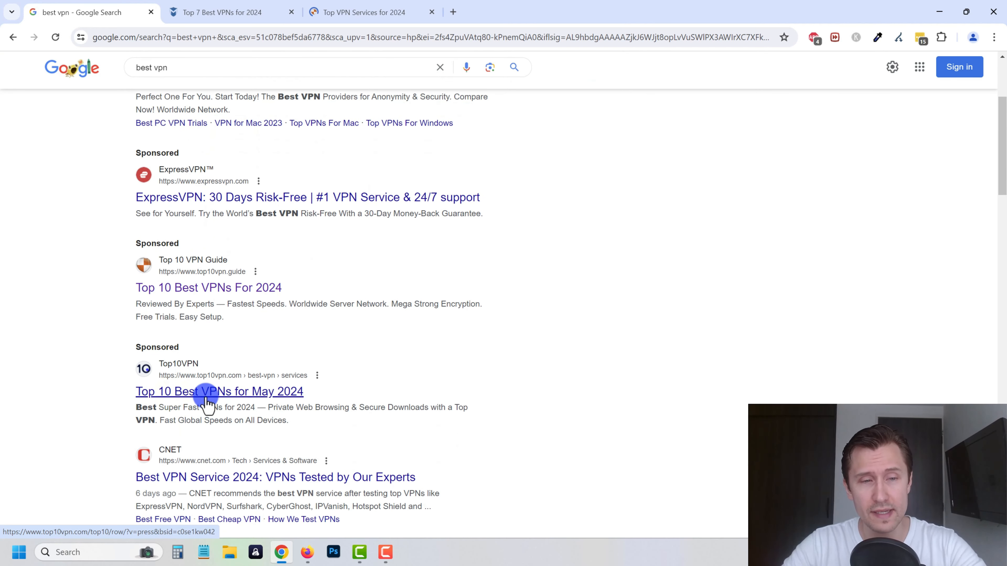
# Look over the ranked VPN providers on the vpnMentor "Top 7 Best VPNs for 2024" page
pyautogui.click(217, 11)
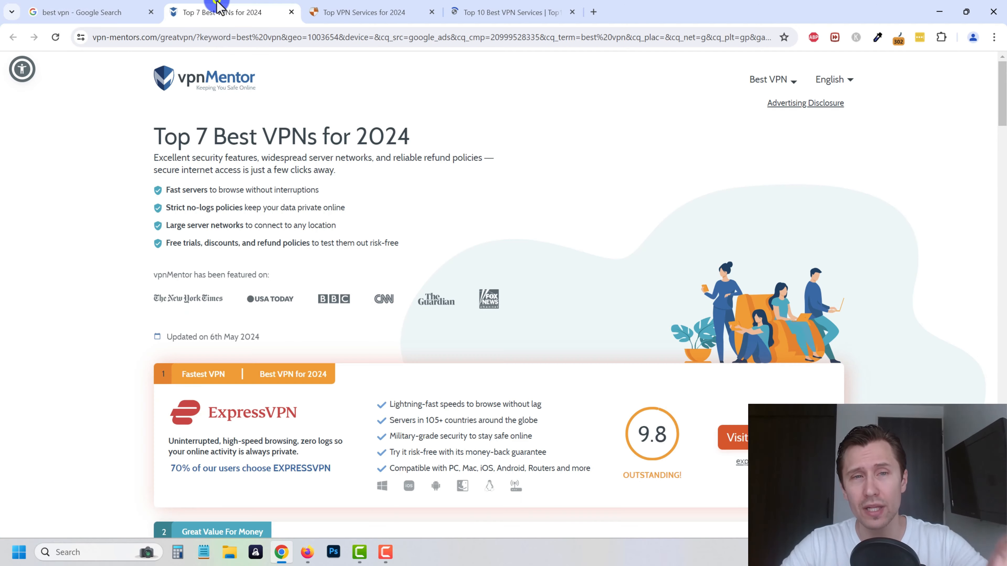
pyautogui.scroll(-8, 266, 330)
pyautogui.scroll(8, 298, 342)
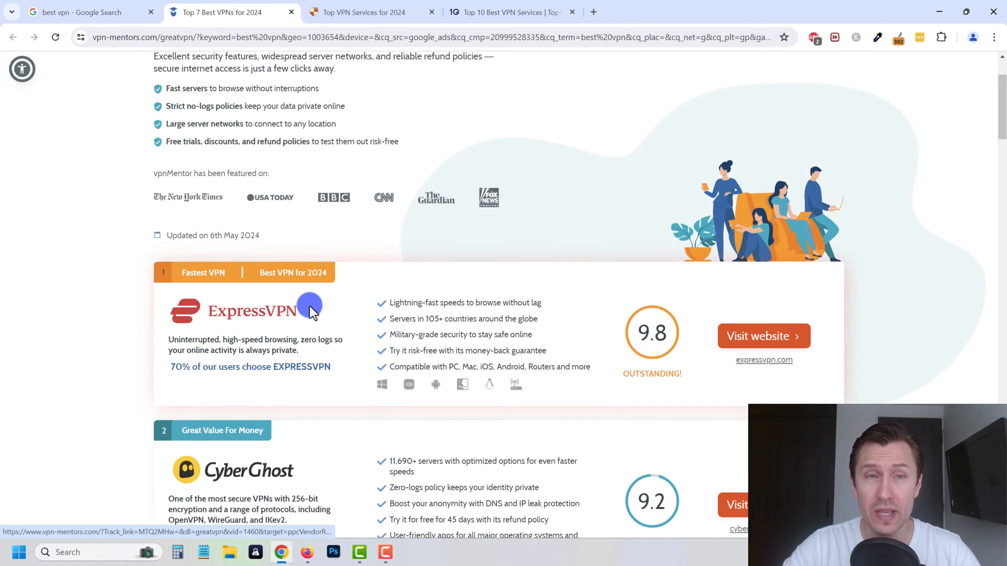
# Examine the VPN rankings and the explanatory text below them on the top10vpn.guide page
pyautogui.click(323, 7)
pyautogui.scroll(-8, 278, 301)
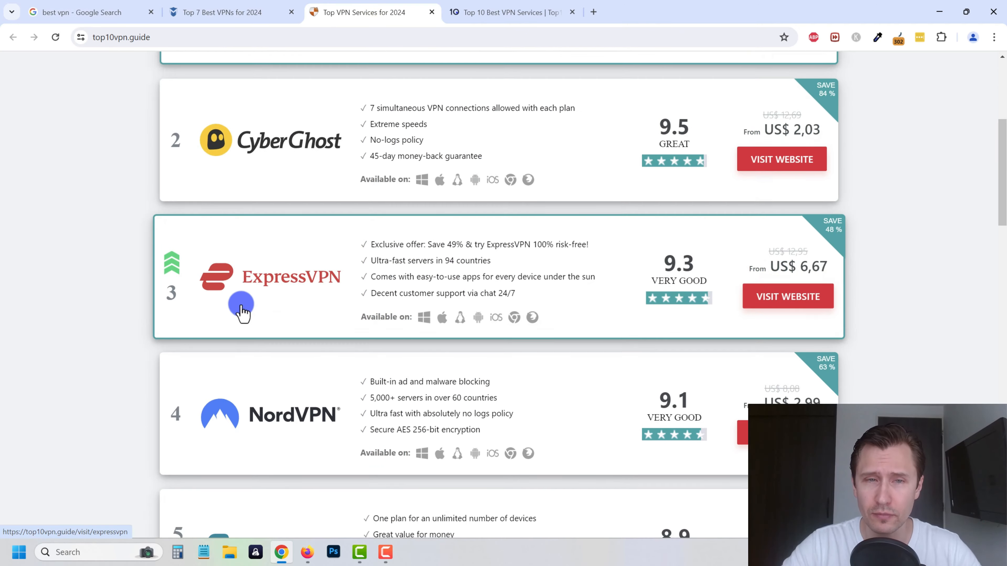
pyautogui.scroll(-8, 211, 311)
pyautogui.scroll(-4, 384, 295)
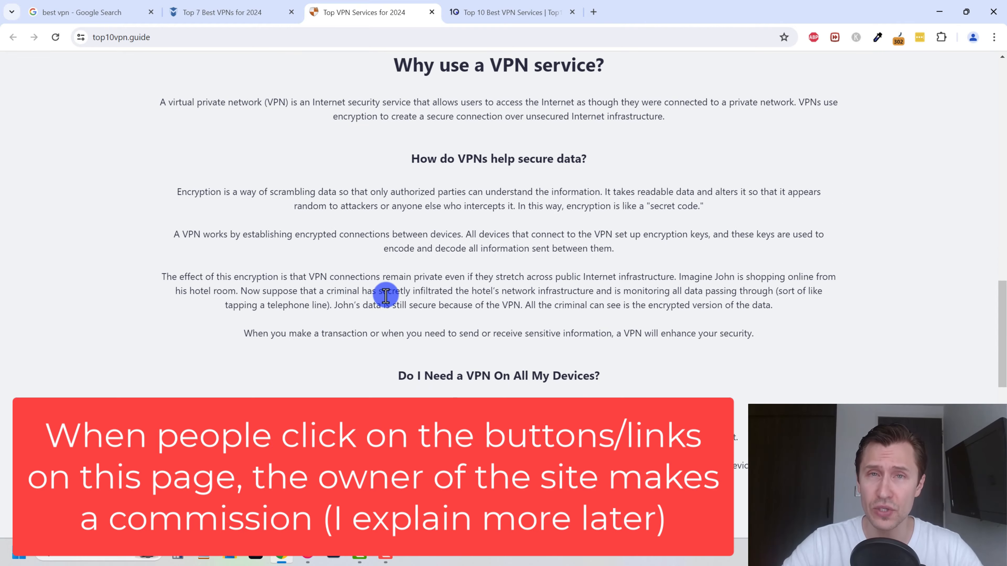
pyautogui.scroll(8, 421, 258)
pyautogui.scroll(8, 422, 258)
# Dismiss the limited-time offer on the Top10VPN page and review its ranked VPN list down to the frequently asked questions
pyautogui.click(494, 10)
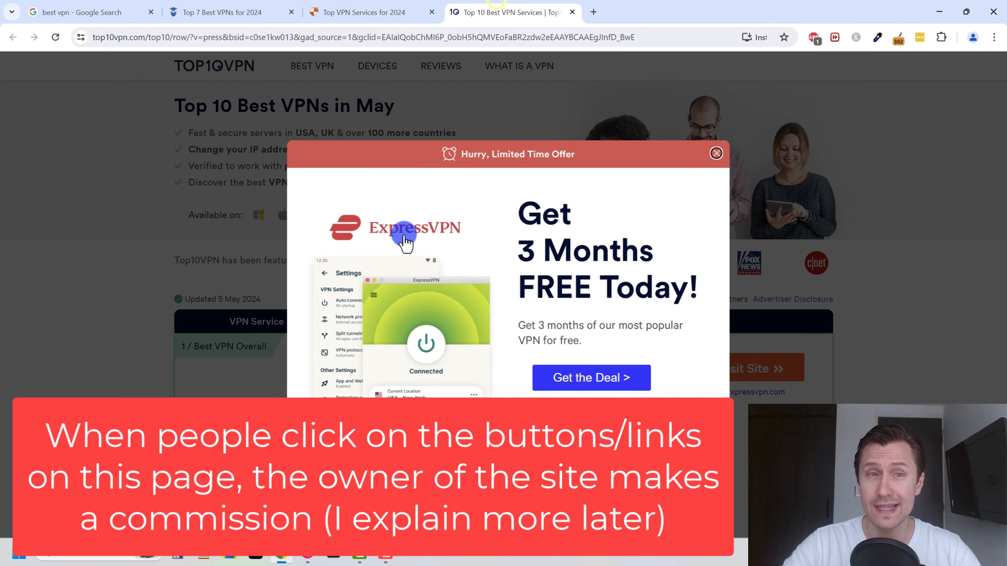
pyautogui.click(712, 154)
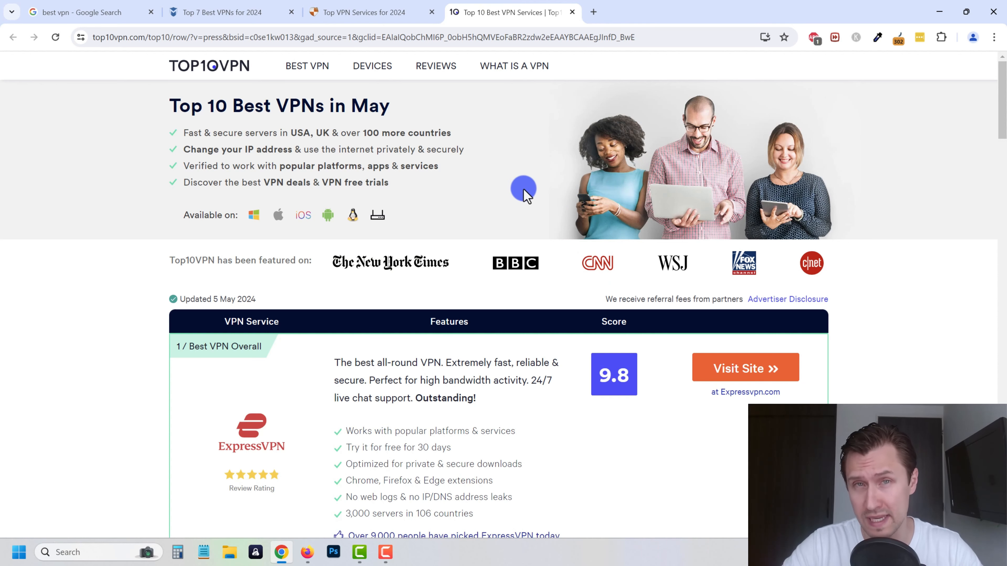
pyautogui.scroll(-15, 183, 256)
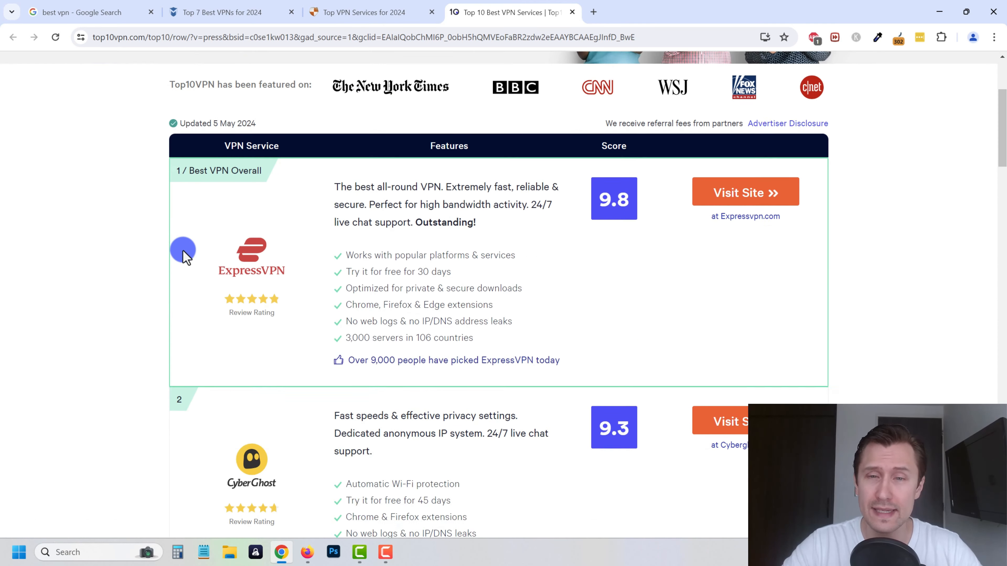
pyautogui.scroll(-20, 183, 256)
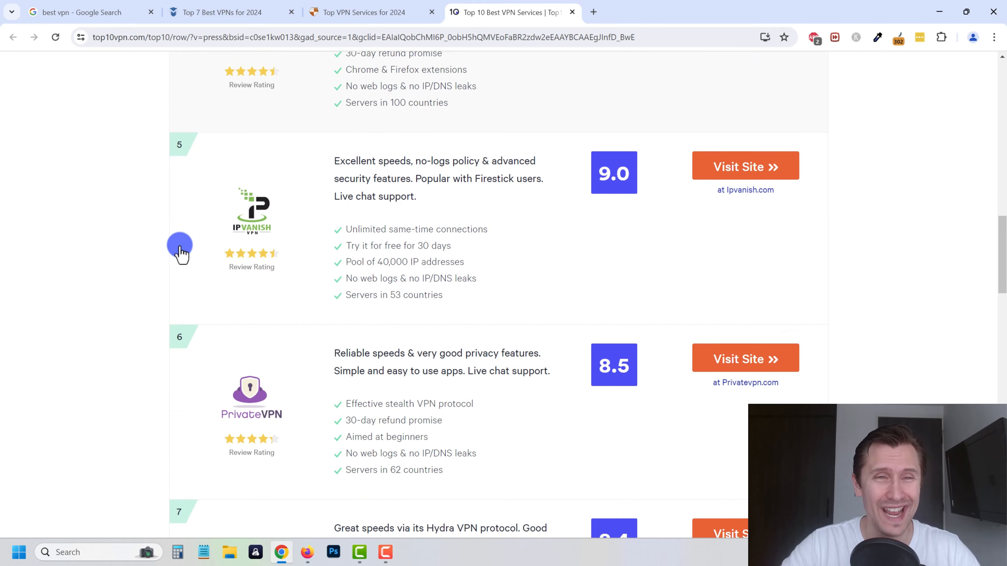
pyautogui.scroll(-5, 179, 256)
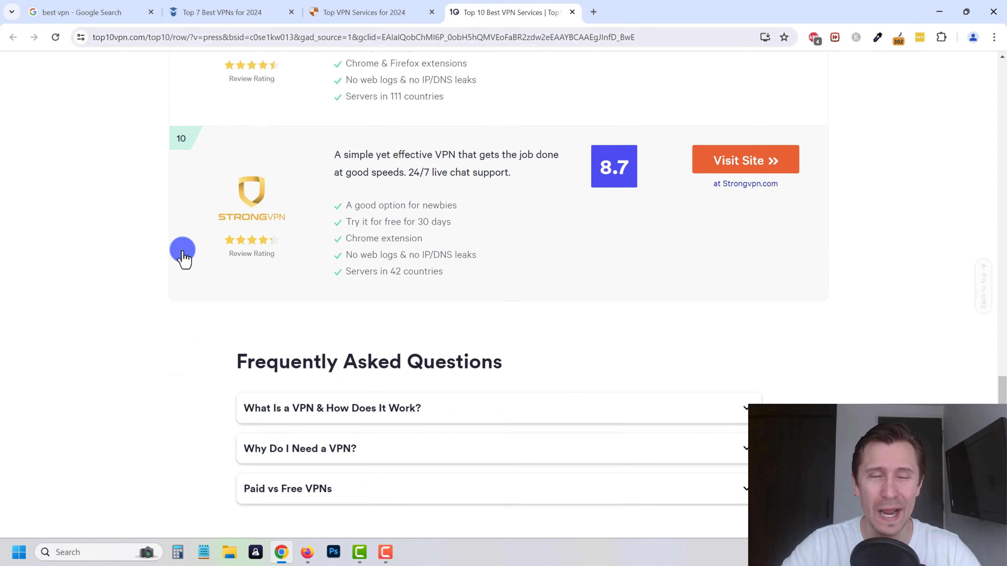
pyautogui.scroll(15, 213, 223)
# Return to the Google results and search for "best landing page builder"
pyautogui.click(361, 14)
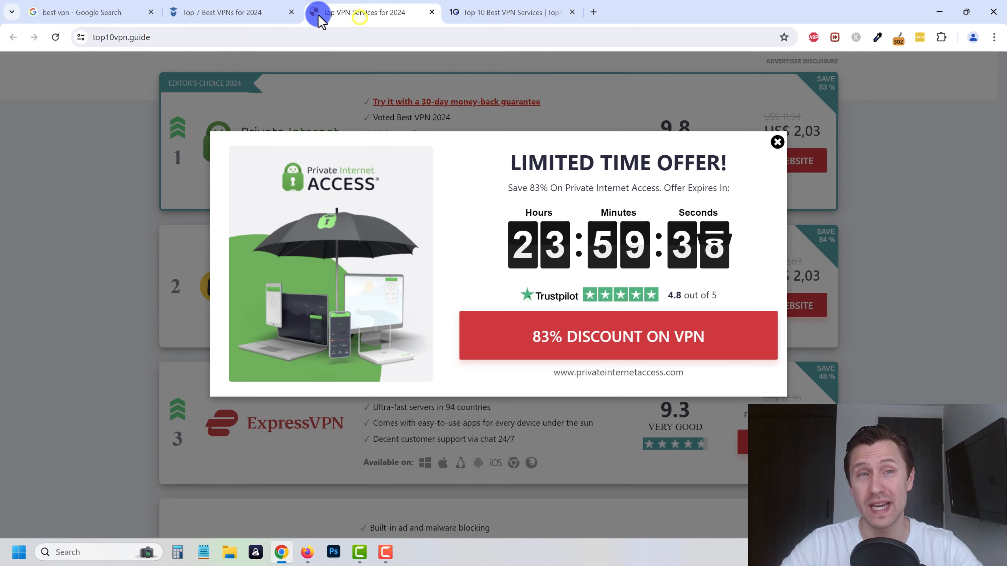
pyautogui.click(214, 12)
pyautogui.click(71, 10)
pyautogui.scroll(5, 186, 119)
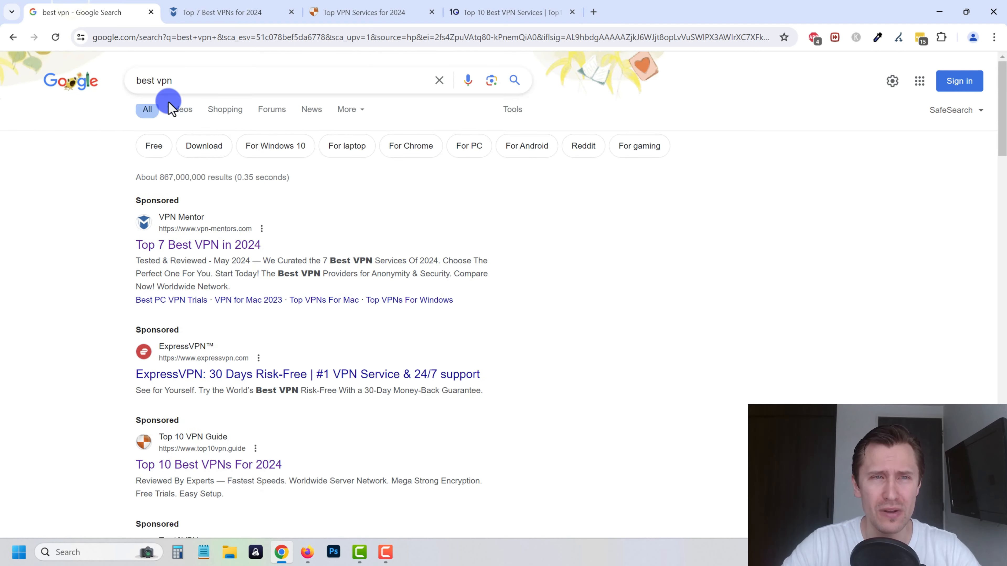
pyautogui.click(173, 79)
pyautogui.doubleClick(177, 78)
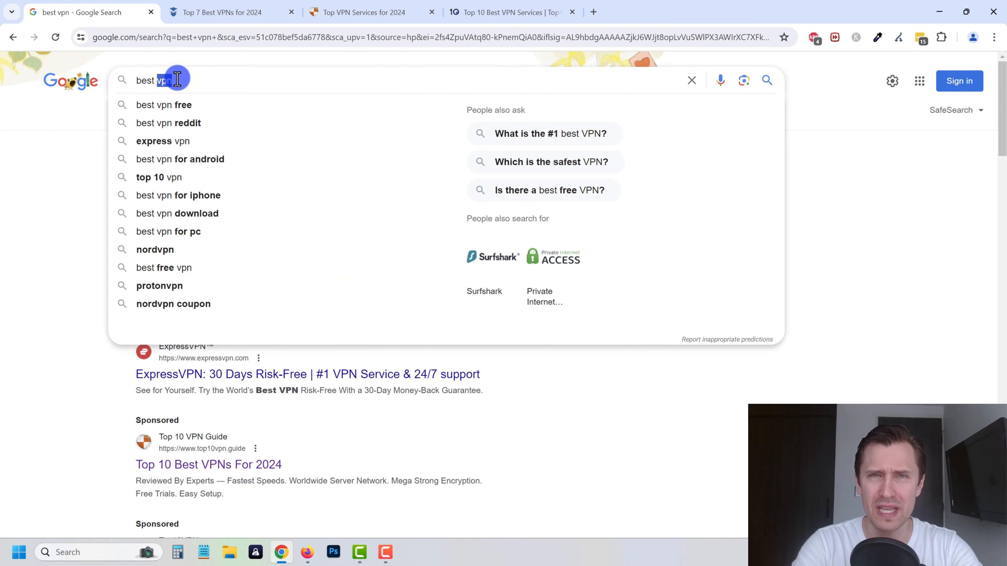
pyautogui.write('landing page ')
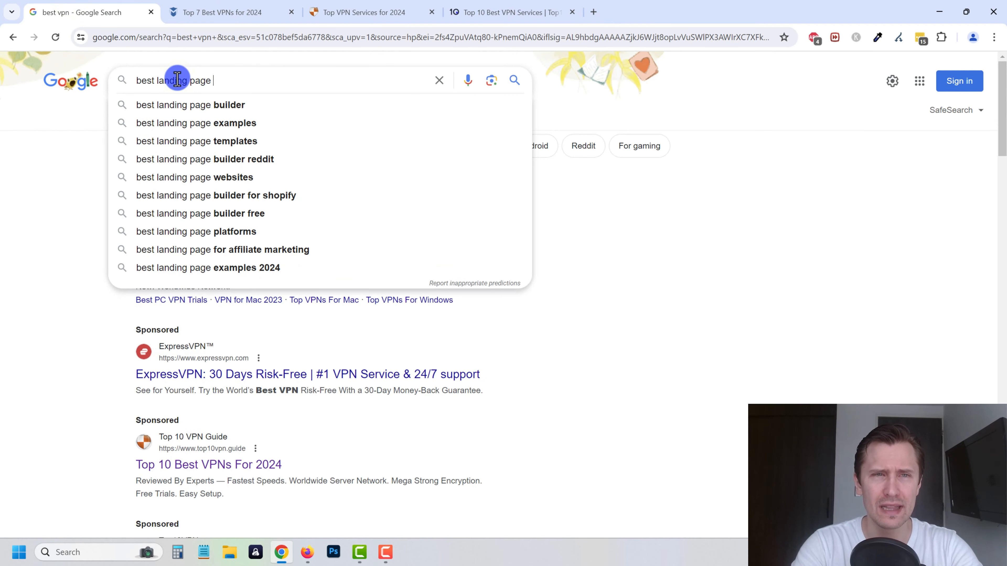
pyautogui.write('builder')
pyautogui.press('Return')
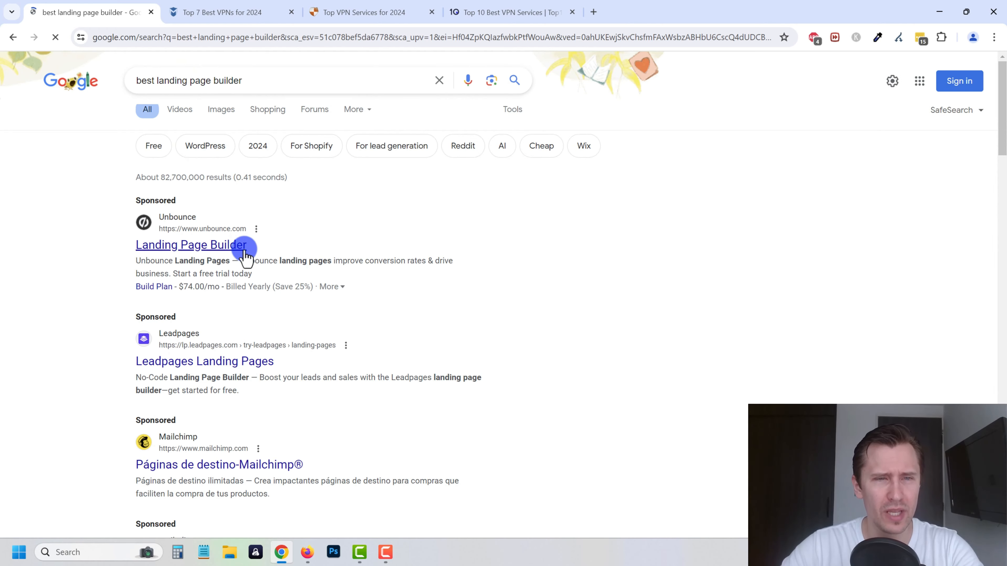
# Look through the sponsored results for landing page builders to see which kinds of sites advertise there
pyautogui.scroll(-2, 104, 249)
pyautogui.scroll(1, 105, 258)
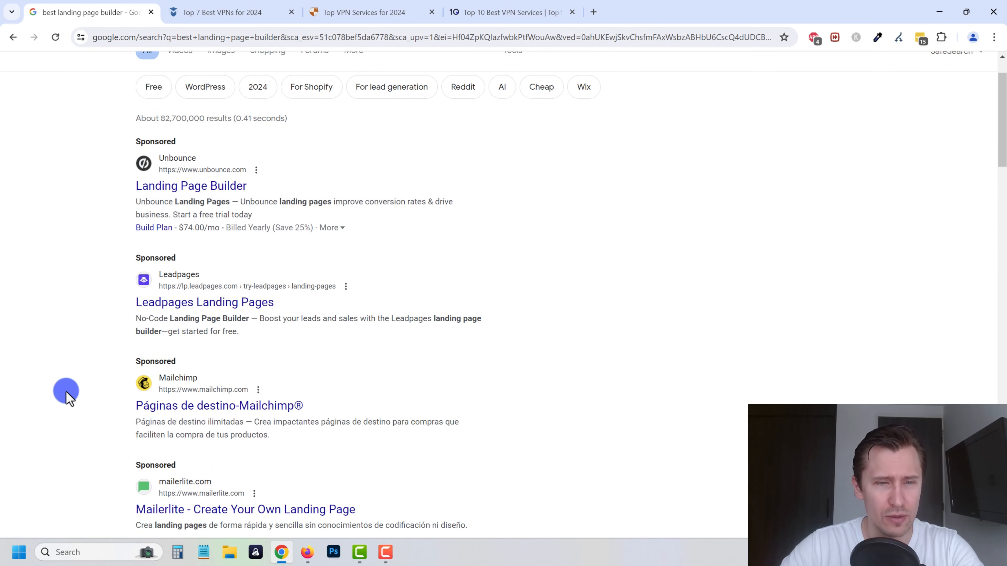
pyautogui.scroll(-1, 67, 397)
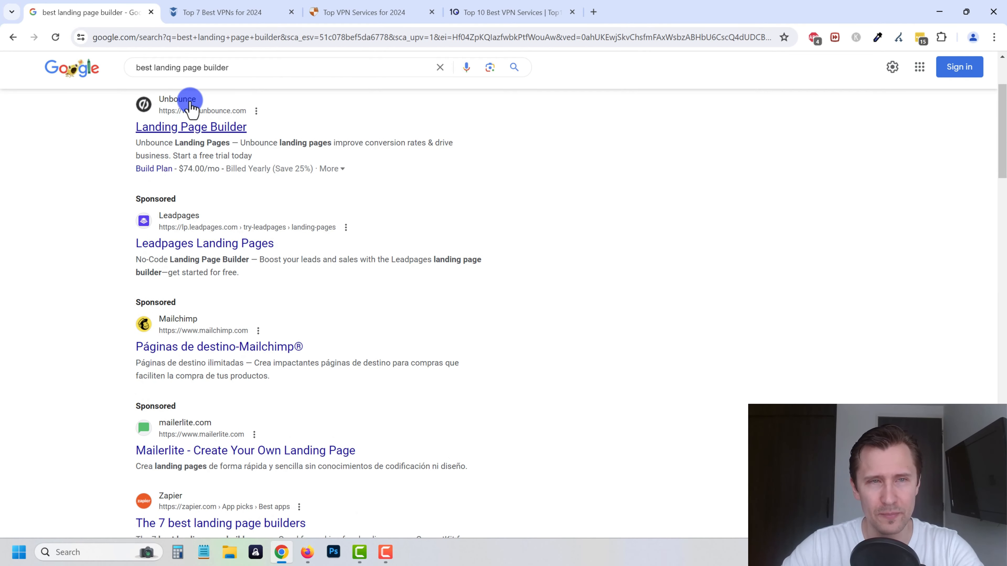
pyautogui.scroll(-2, 176, 227)
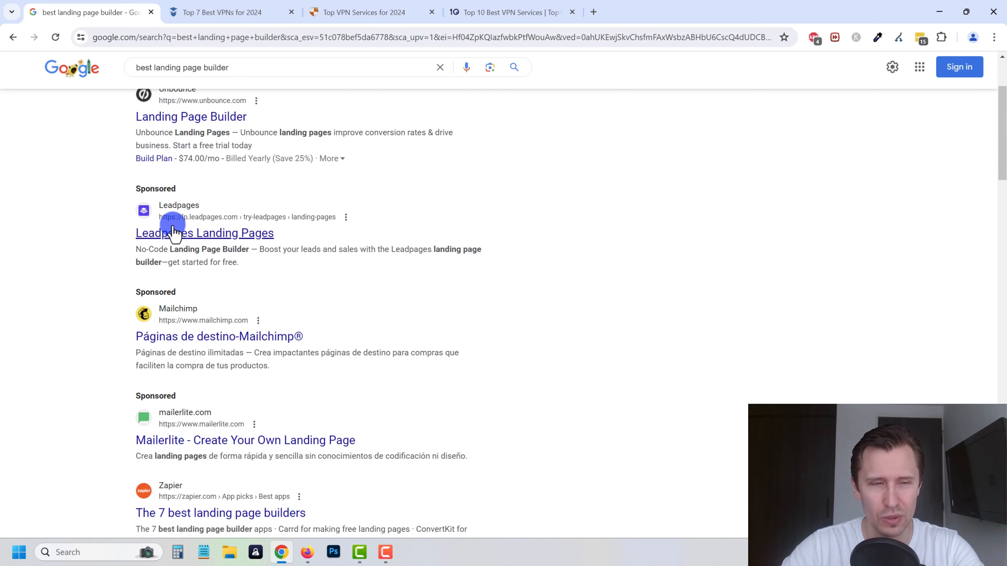
pyautogui.scroll(-1, 135, 283)
pyautogui.scroll(5, 151, 263)
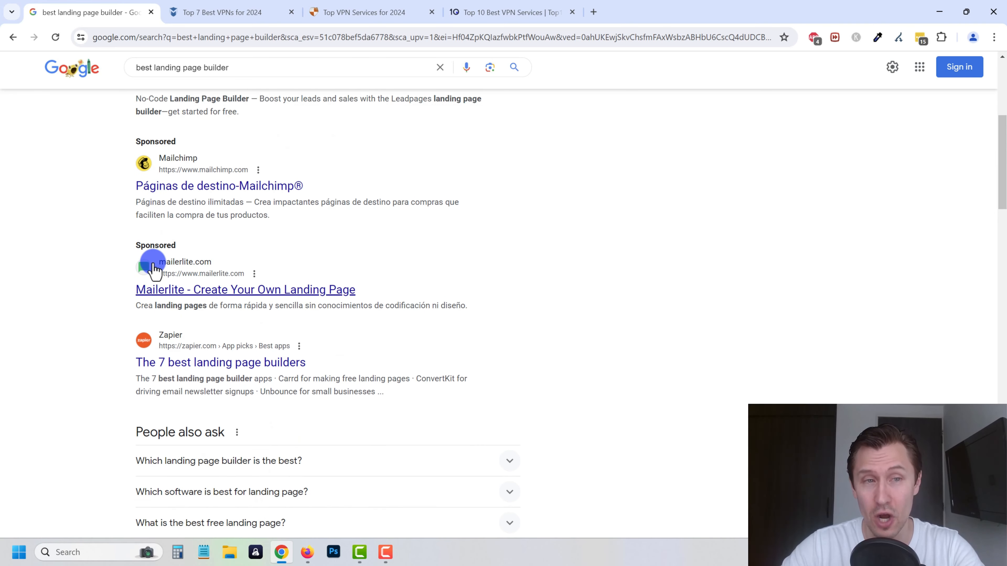
# Change the Google search to "best website builder"
pyautogui.moveTo(245, 79); pyautogui.dragTo(158, 79)
pyautogui.press('BackSpace')
pyautogui.write('website')
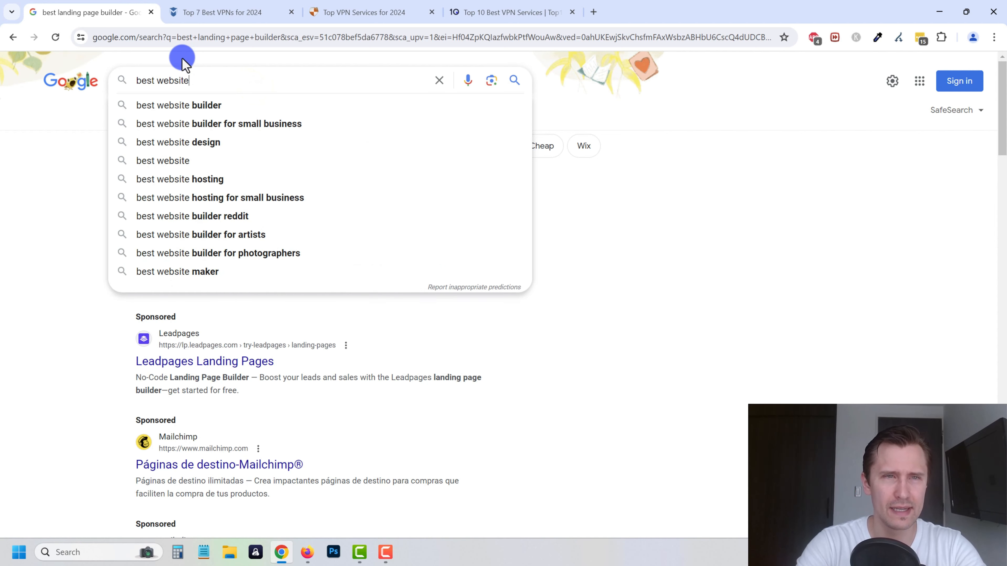
pyautogui.write(' builder')
pyautogui.press('Return')
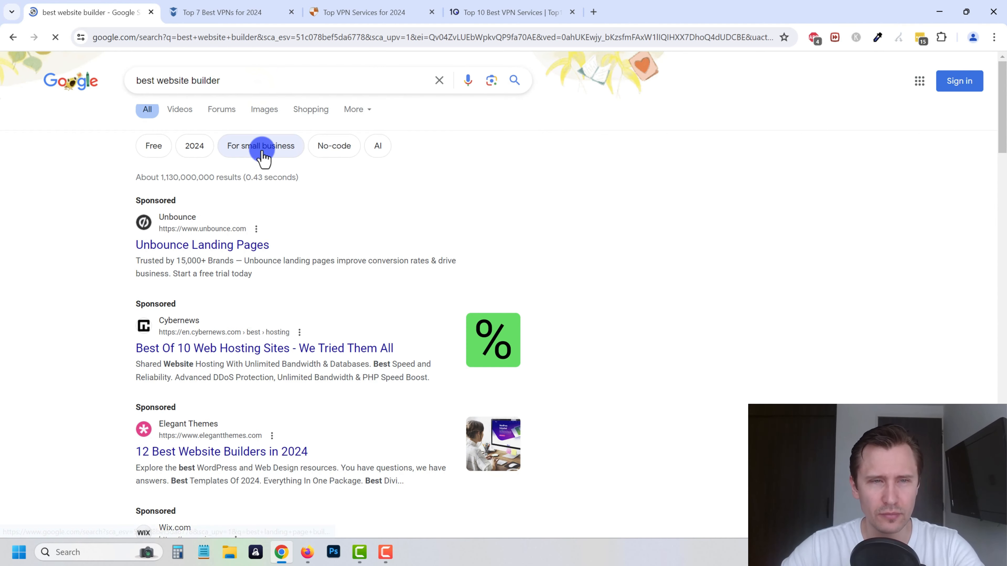
# Open the sponsored Elegant Themes result "12 Best Website Builders in 2024" in a new tab and switch to it
pyautogui.scroll(-1, 84, 236)
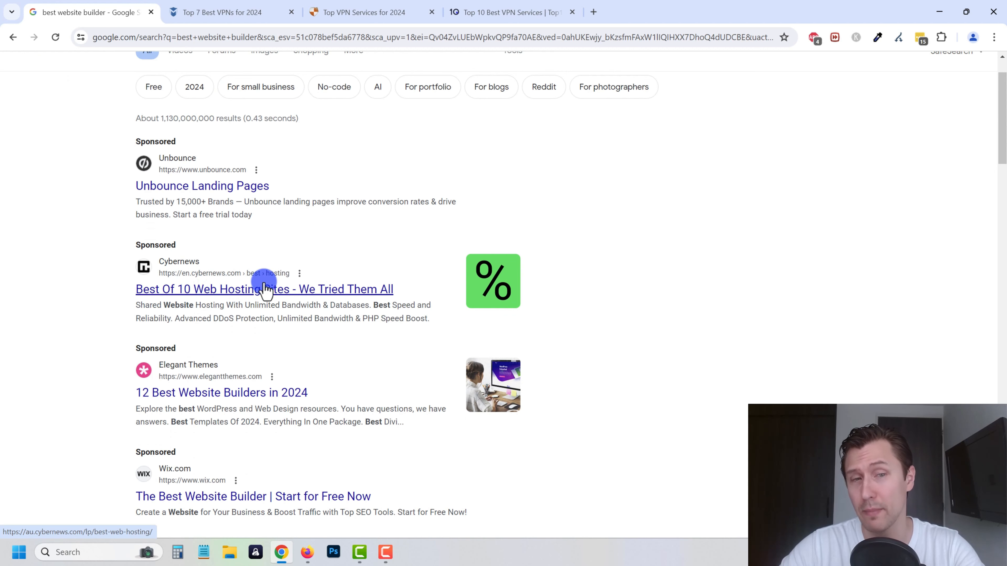
pyautogui.scroll(-1, 250, 290)
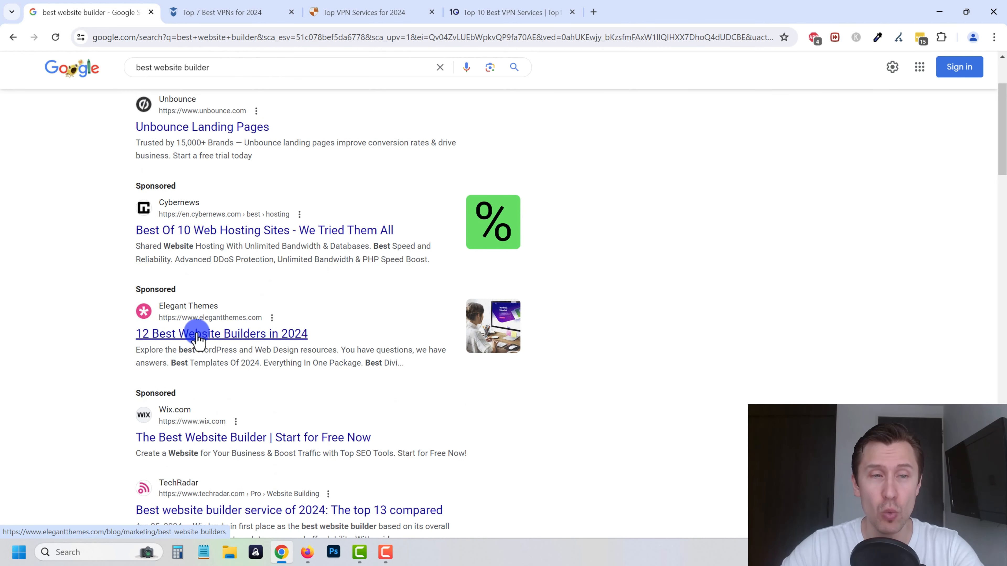
pyautogui.keyDown('ctrl'); pyautogui.click(231, 334); pyautogui.keyUp('ctrl')
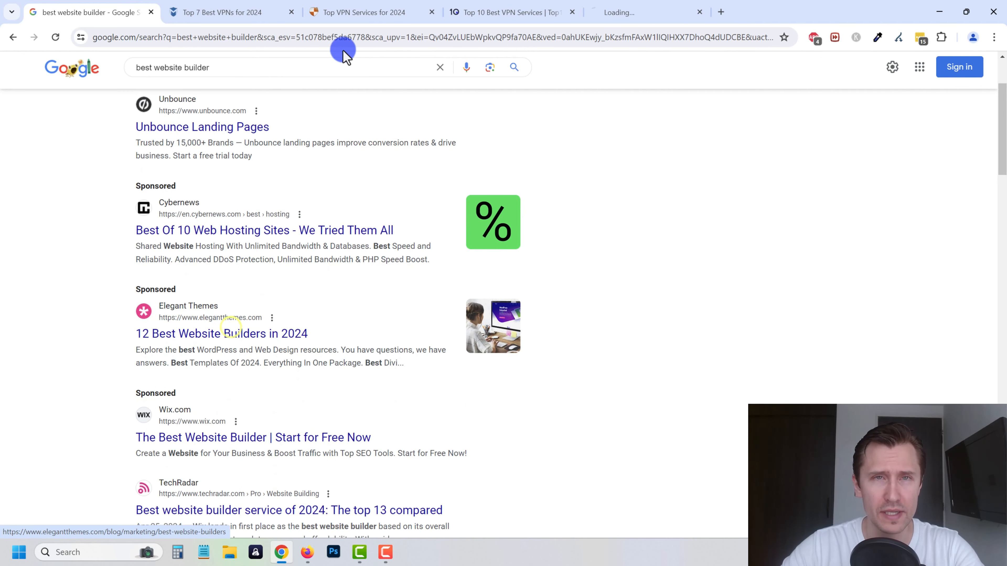
pyautogui.click(629, 8)
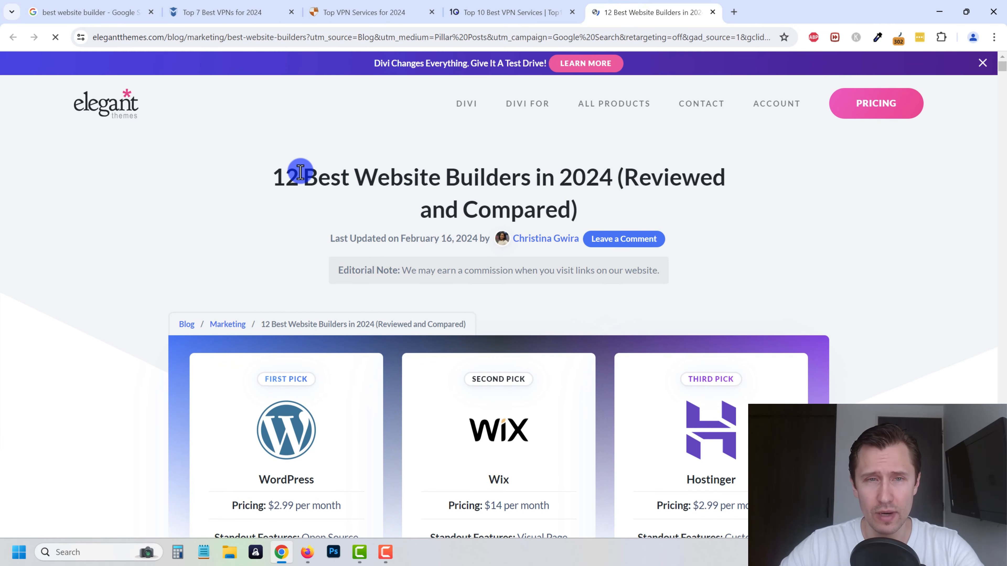
# Examine the Elegant Themes article's title, top picks and table of contents, and dismiss the site's notification request
pyautogui.moveTo(300, 172); pyautogui.dragTo(670, 180)
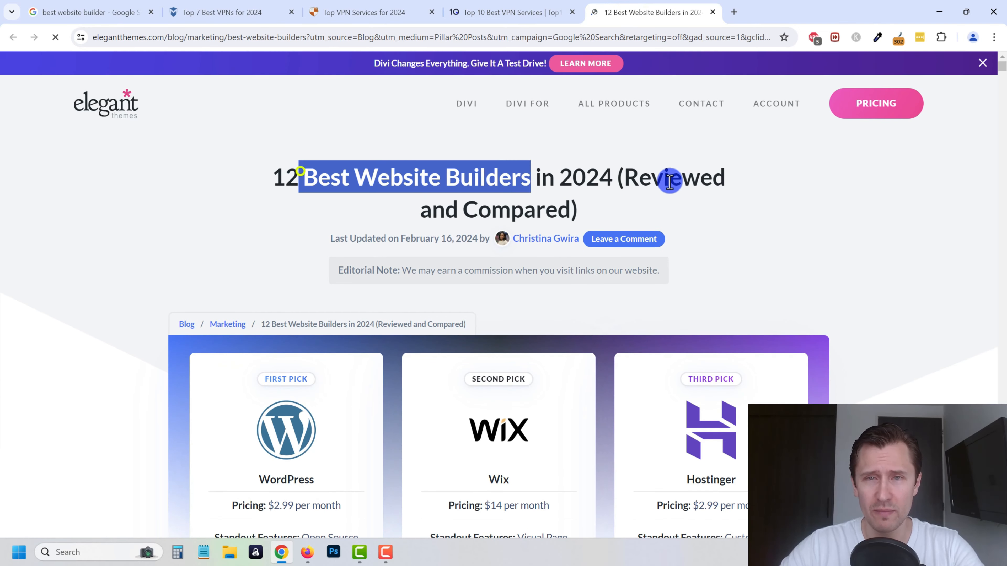
pyautogui.click(517, 173)
pyautogui.scroll(-5, 460, 195)
pyautogui.scroll(-15, 428, 240)
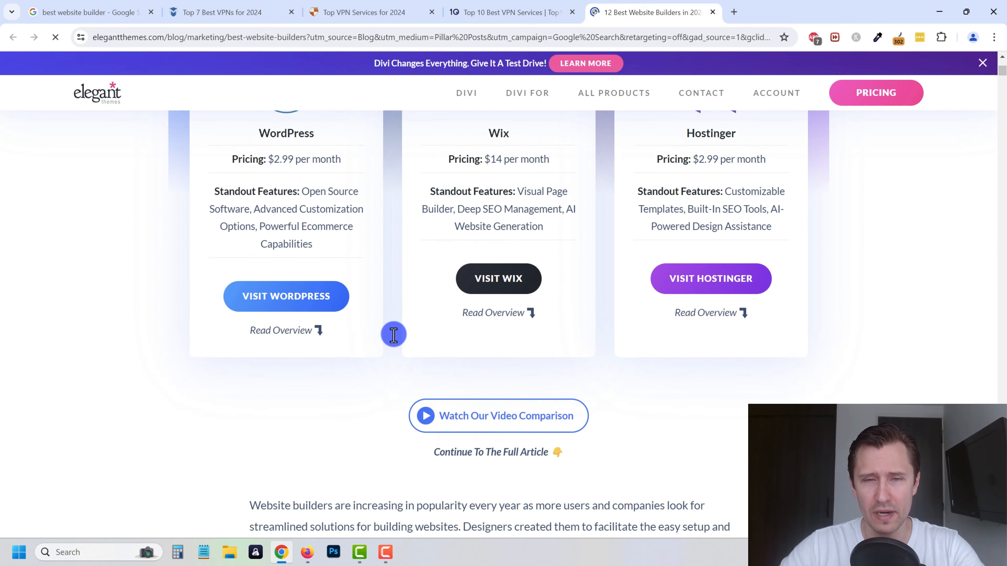
pyautogui.scroll(5, 415, 357)
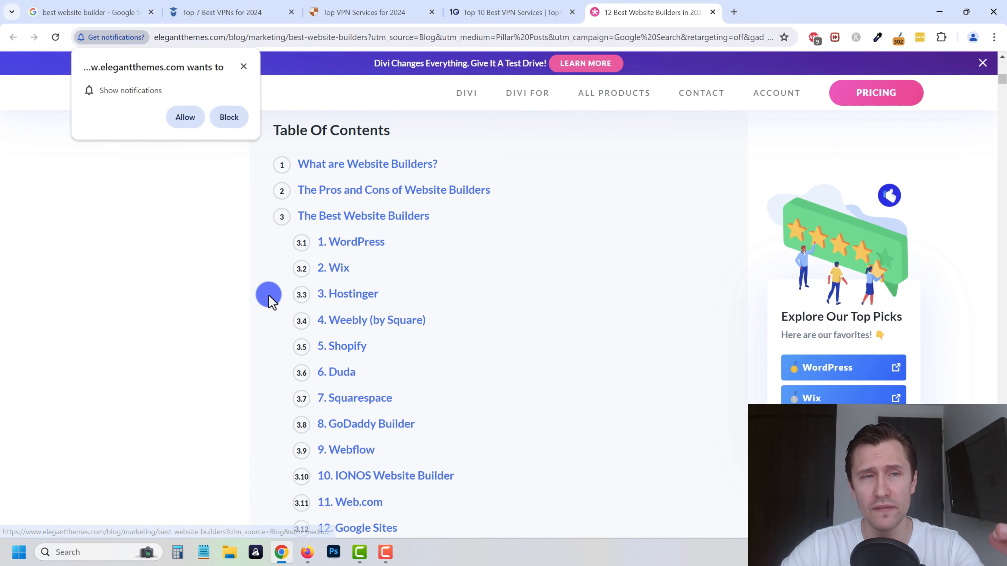
pyautogui.click(242, 66)
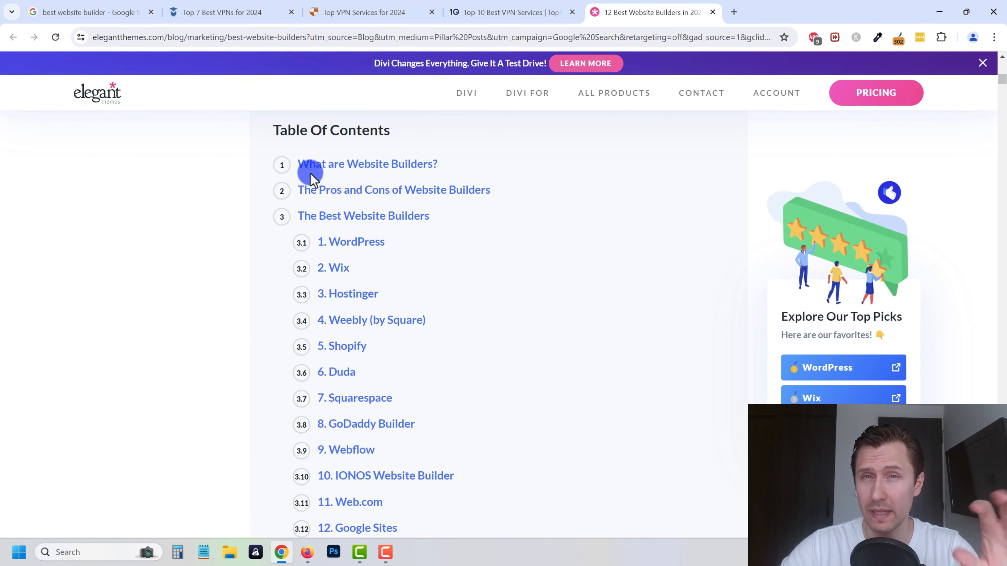
# Go back to the start of the article, close the WordPress promotion and switch to the Top10VPN comparison page
pyautogui.scroll(9, 327, 299)
pyautogui.scroll(10, 326, 299)
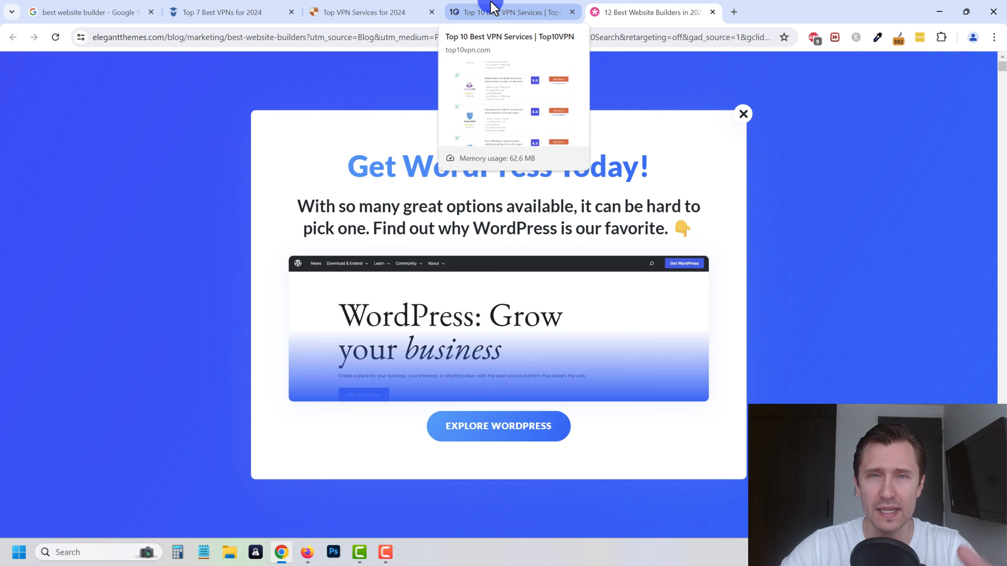
pyautogui.click(744, 114)
pyautogui.moveTo(590, 104)
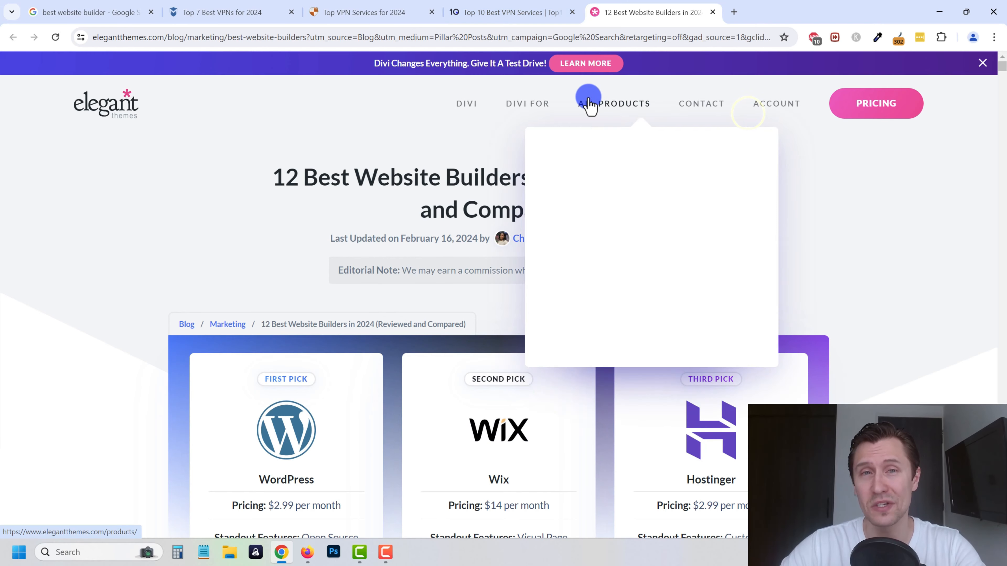
pyautogui.click(512, 12)
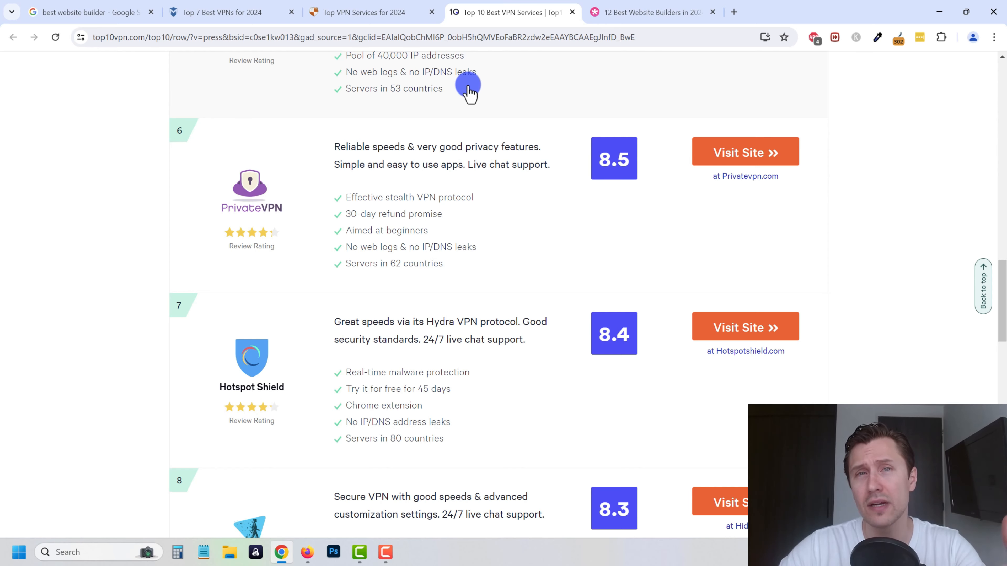
# Switch to the Elegant Themes website builder article and highlight its editorial note about earning commissions
pyautogui.click(237, 8)
pyautogui.click(104, 8)
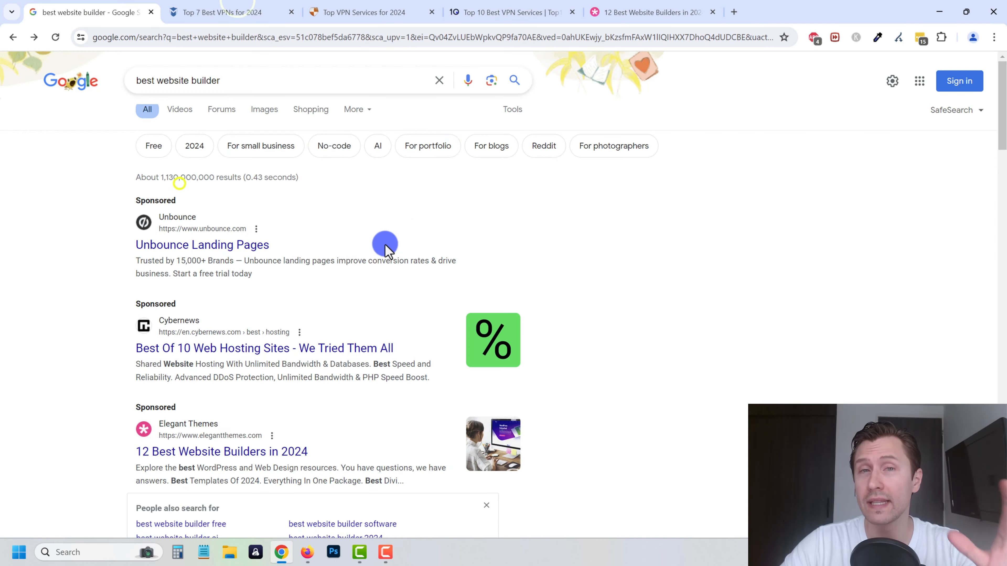
pyautogui.click(372, 3)
pyautogui.click(619, 3)
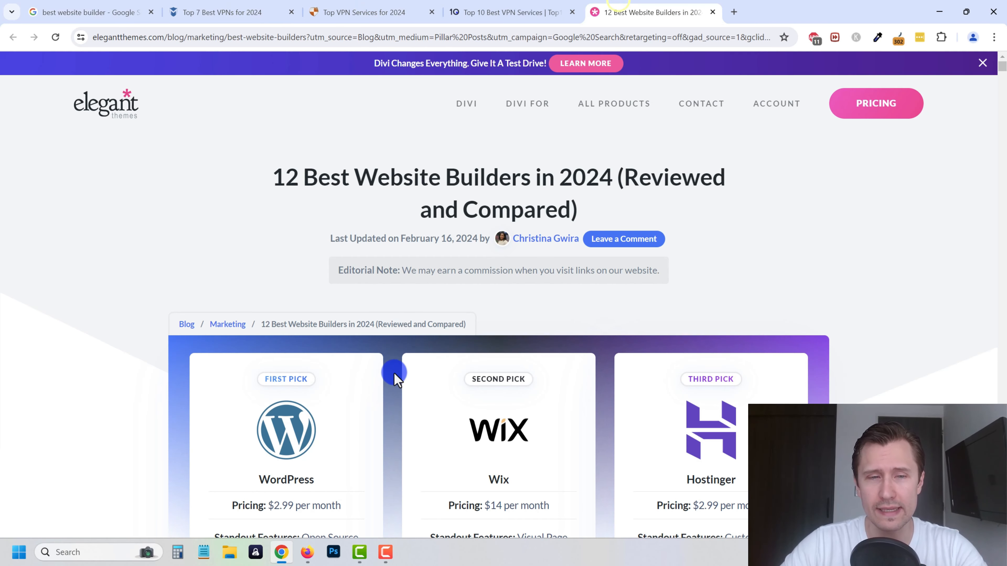
pyautogui.scroll(-3, 393, 371)
pyautogui.scroll(3, 377, 292)
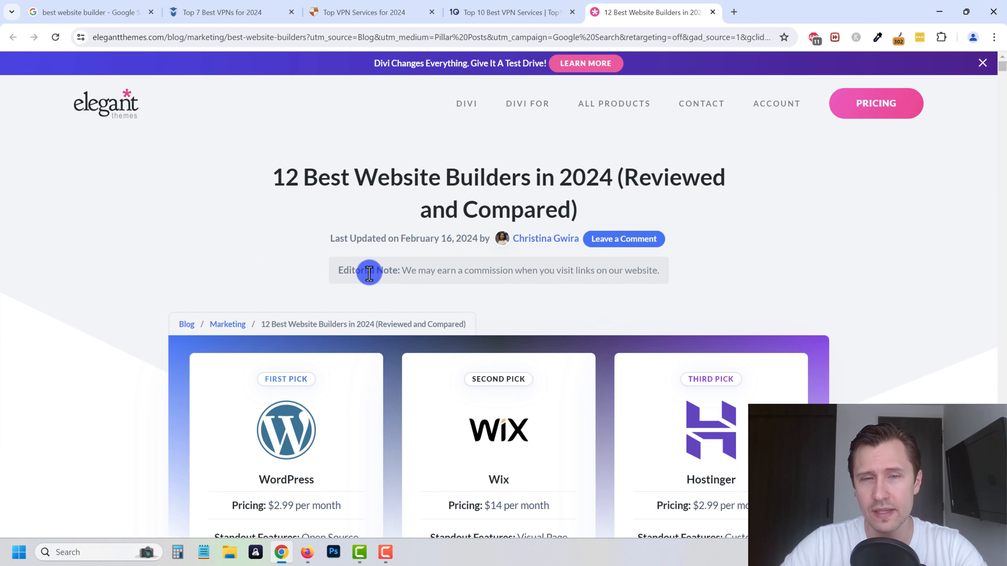
pyautogui.moveTo(369, 273); pyautogui.dragTo(649, 266)
pyautogui.click(567, 285)
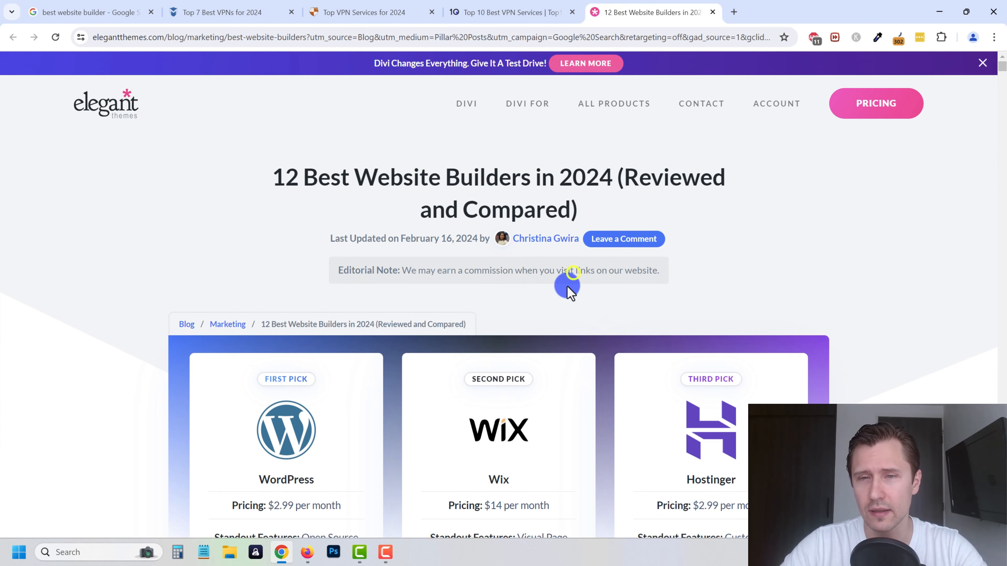
# Follow the Hostinger link in the article's top picks in a new tab and highlight the affiliate parameter in its URL
pyautogui.scroll(-4, 391, 247)
pyautogui.scroll(-3, 292, 427)
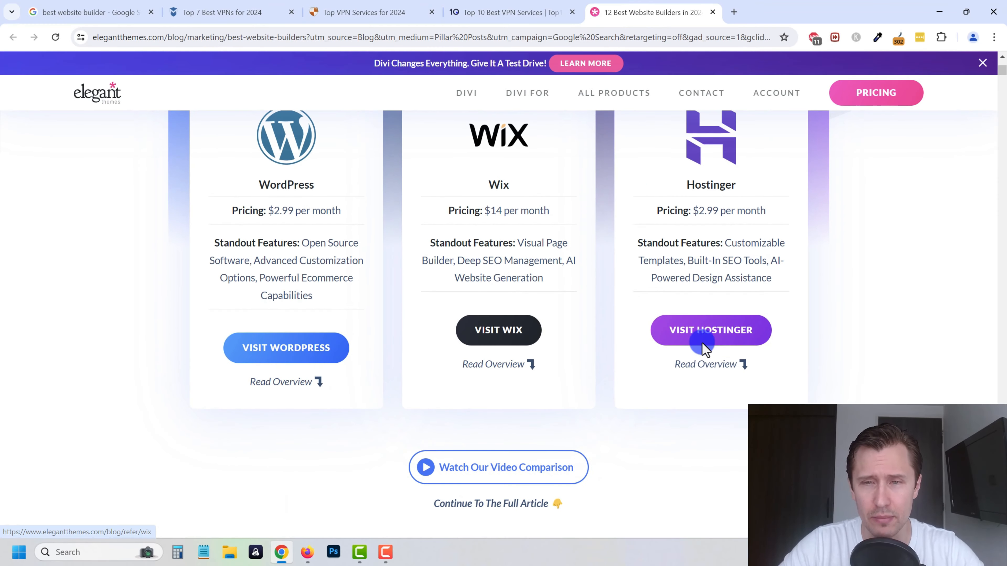
pyautogui.click(698, 343)
pyautogui.click(763, 11)
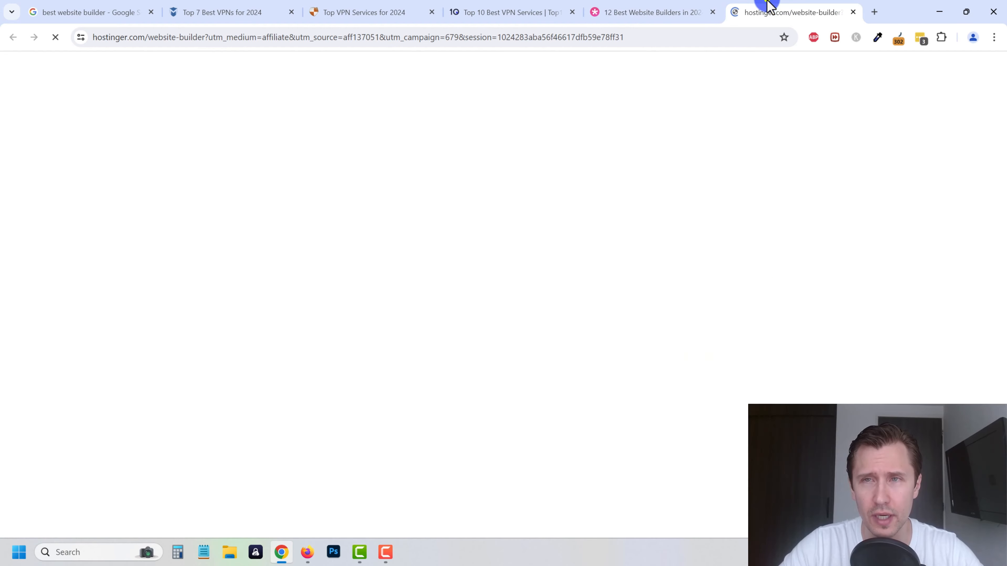
pyautogui.moveTo(130, 201); pyautogui.dragTo(209, 224)
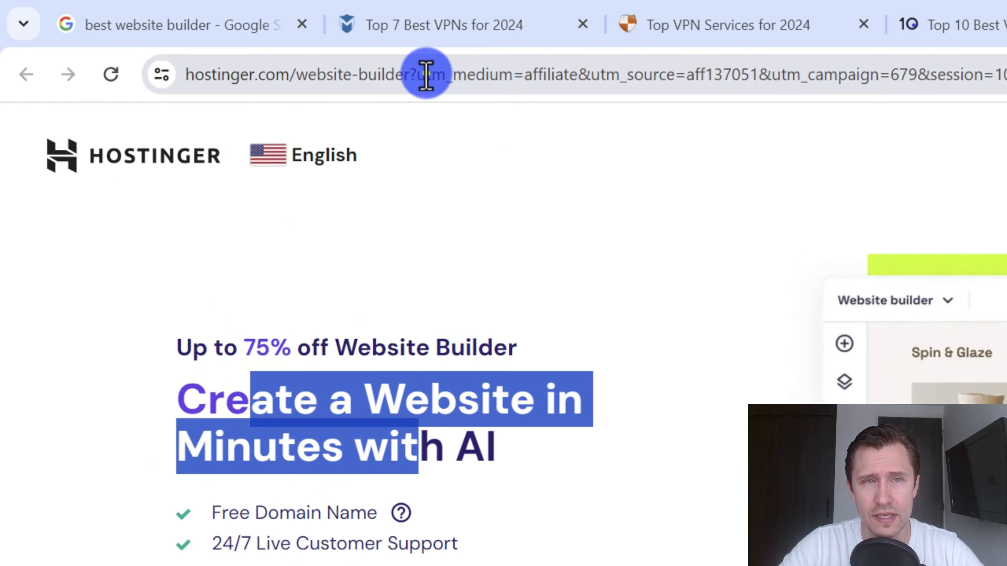
pyautogui.moveTo(426, 74); pyautogui.dragTo(580, 75)
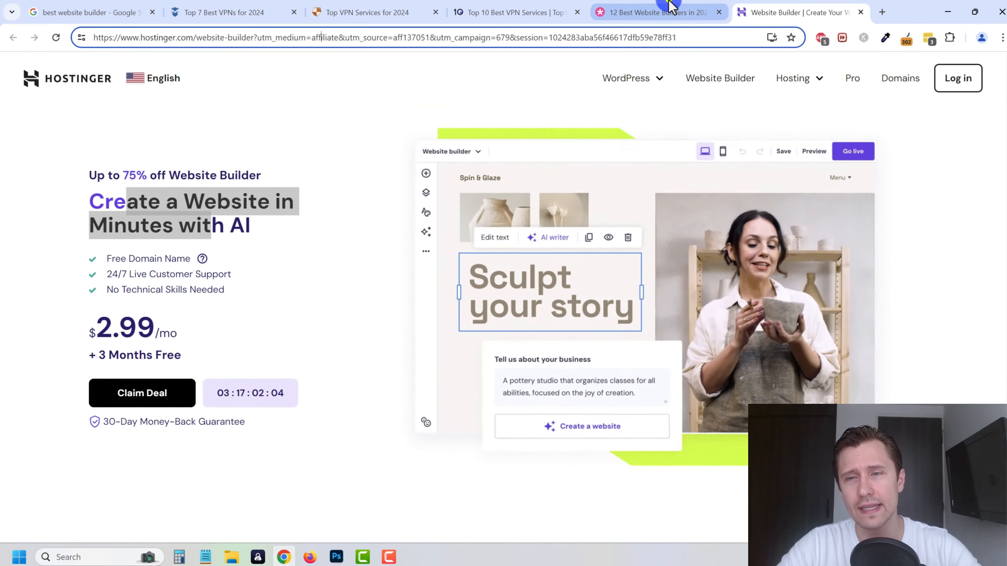
# Return to the Elegant Themes article and examine its table of contents, WordPress review with affiliate links, and Wix section
pyautogui.click(661, 11)
pyautogui.scroll(-15, 383, 349)
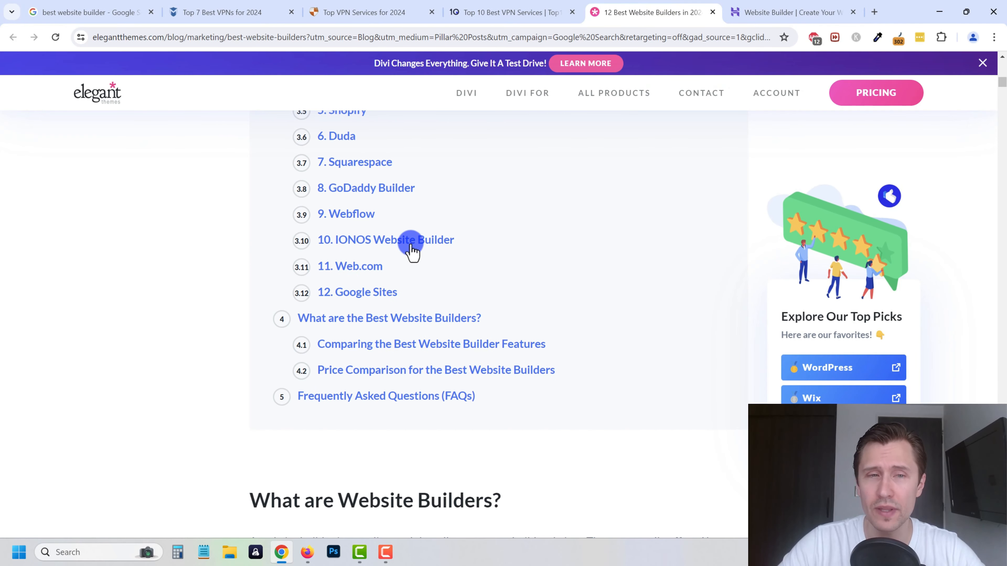
pyautogui.scroll(3, 288, 216)
pyautogui.scroll(-20, 272, 379)
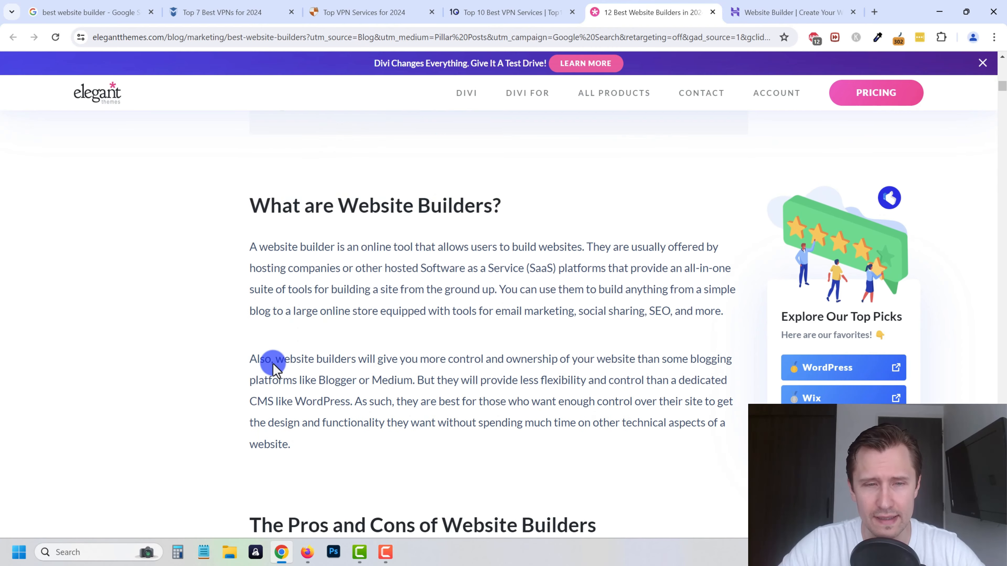
pyautogui.scroll(-15, 343, 293)
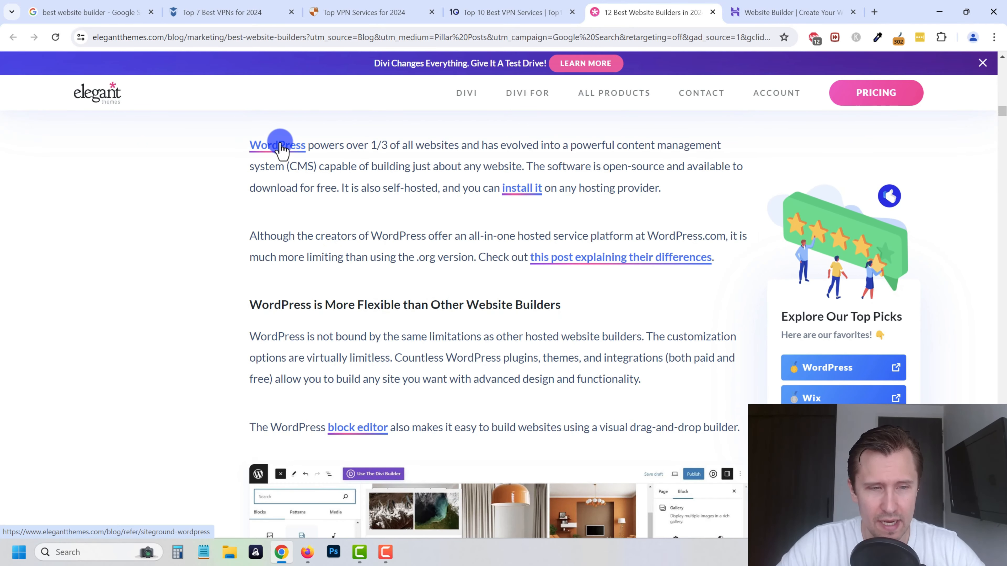
pyautogui.scroll(-20, 295, 164)
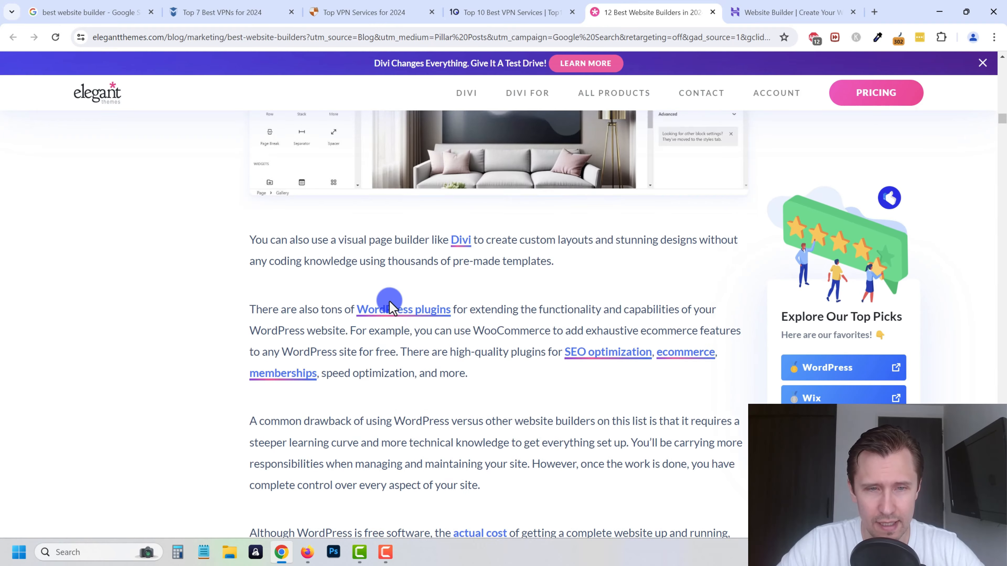
pyautogui.scroll(1, 386, 163)
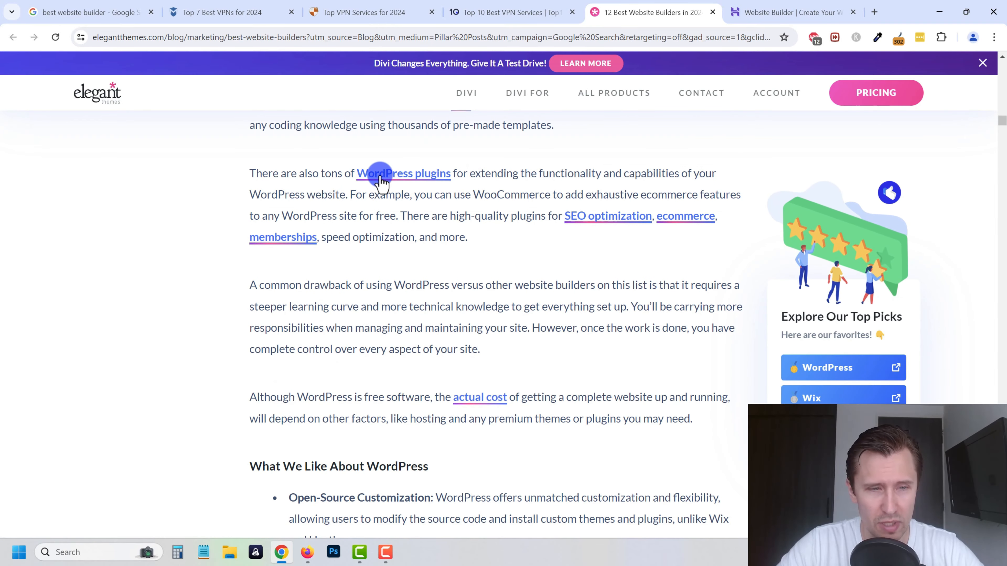
pyautogui.scroll(-15, 391, 350)
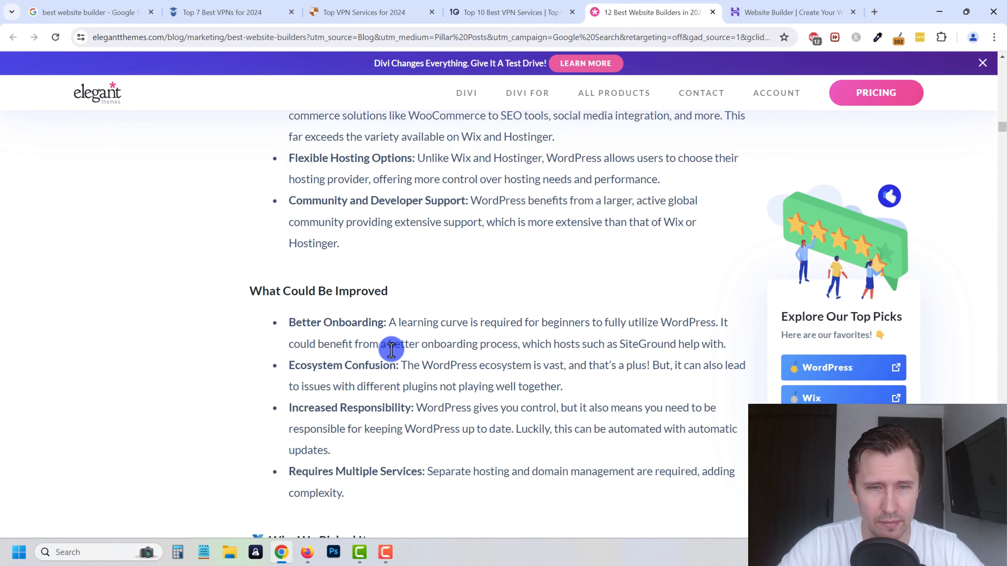
pyautogui.scroll(-6, 392, 350)
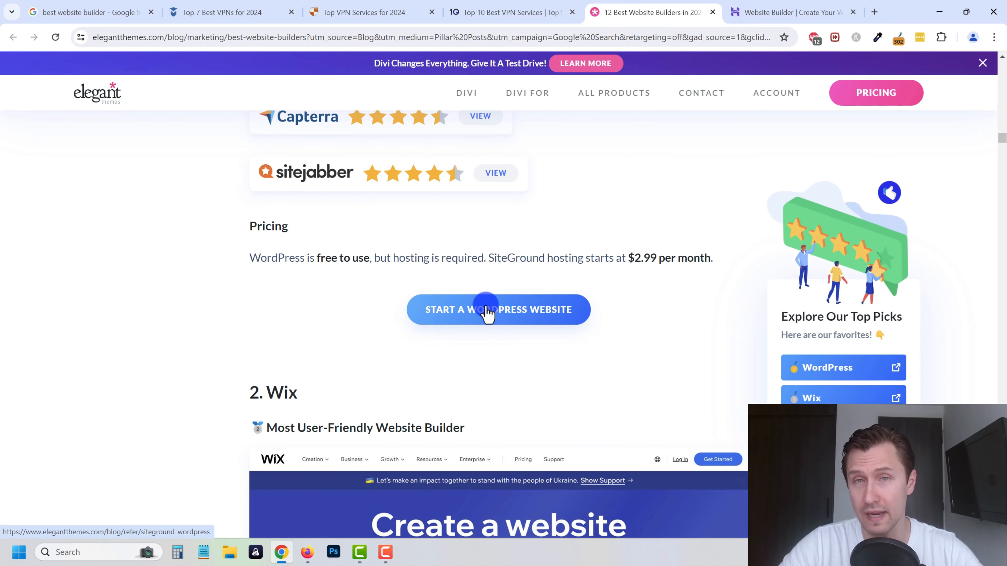
pyautogui.scroll(-8, 486, 311)
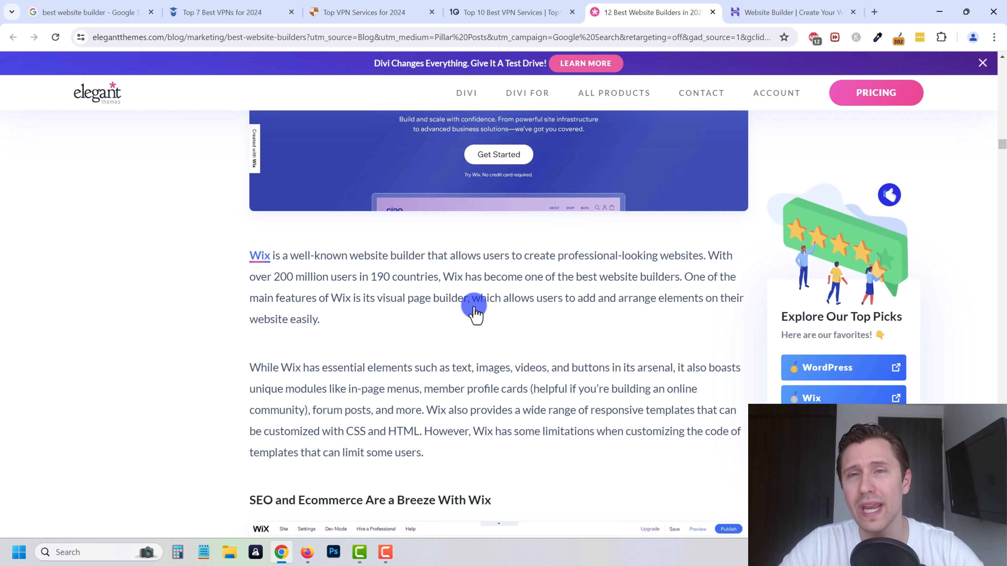
# Go back to the article's three top picks, WordPress, Wix and Hostinger
pyautogui.scroll(15, 474, 314)
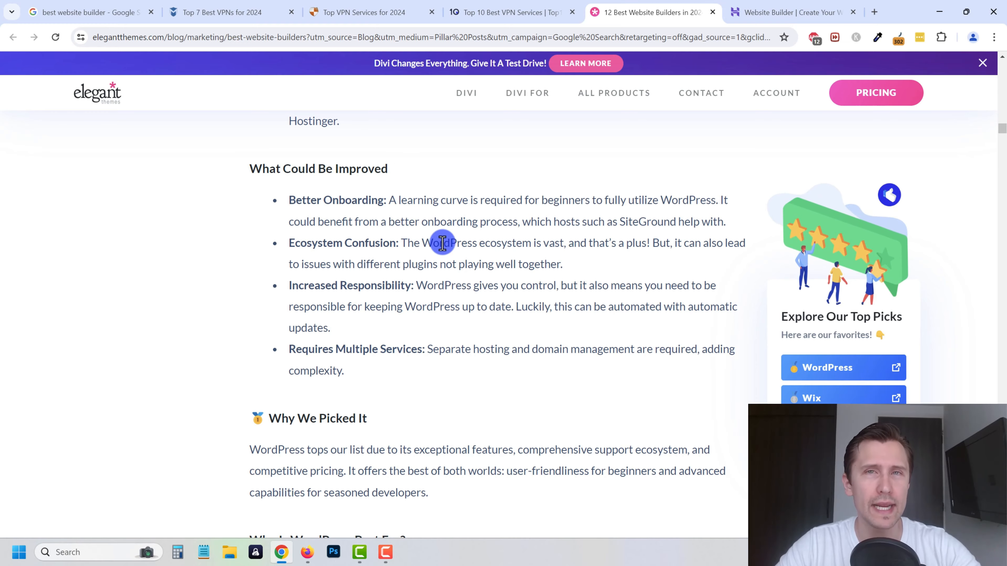
pyautogui.scroll(8, 443, 243)
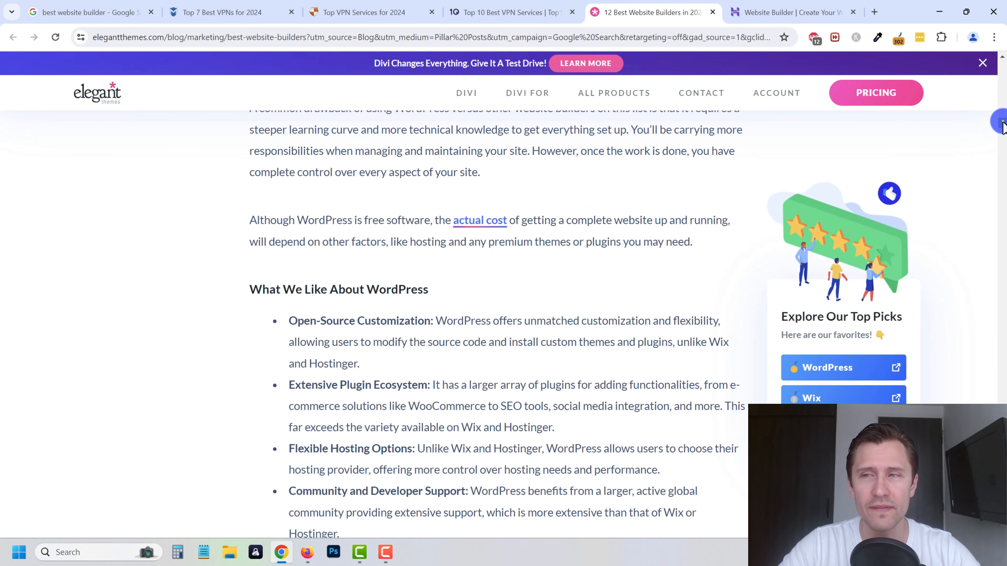
pyautogui.moveTo(1003, 127); pyautogui.dragTo(1003, 63)
pyautogui.scroll(-4, 386, 371)
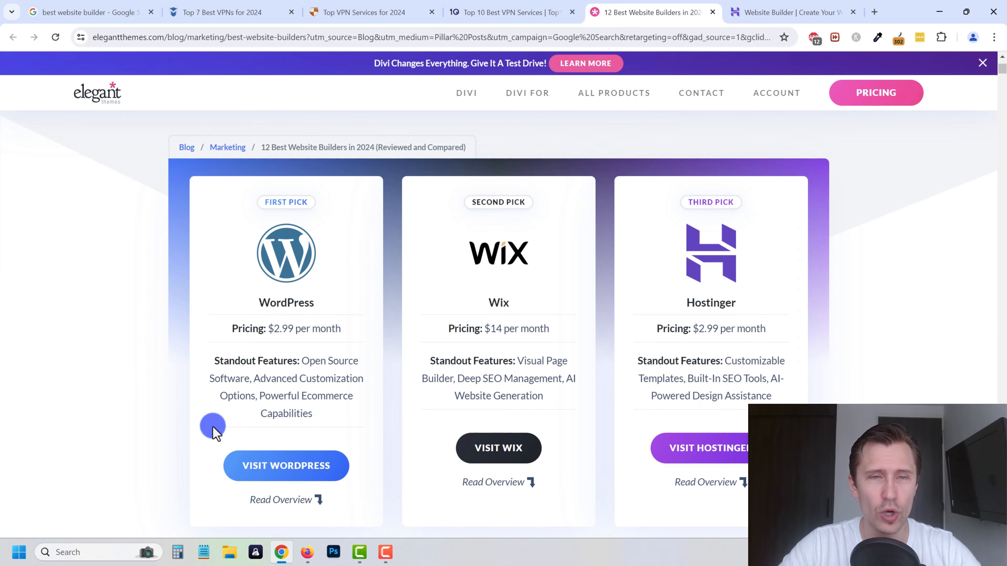
# Search Google in a new tab for "wordpress affiliate program" and open the WordPress.com Affiliate Program result
pyautogui.hotkey('ctrl', 't')
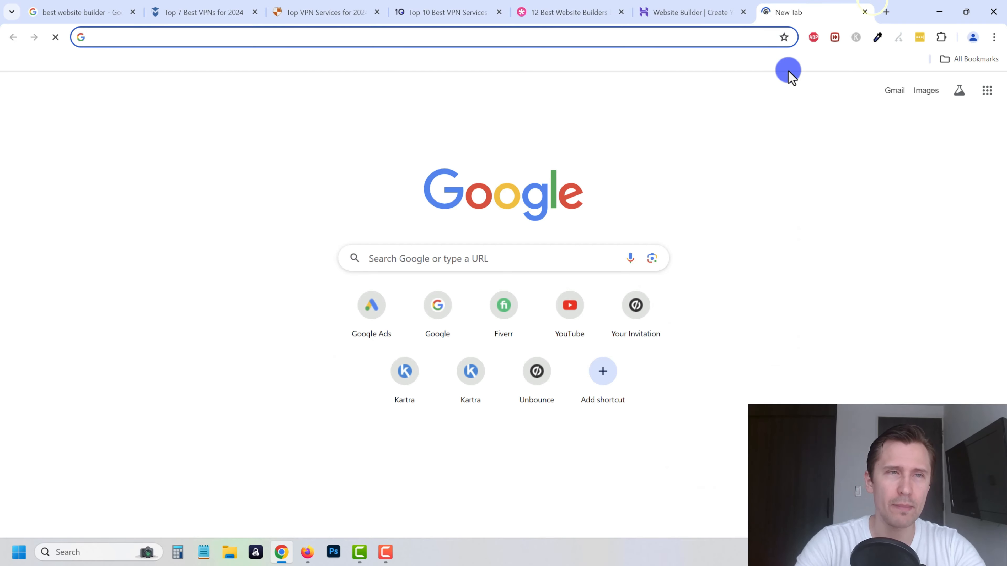
pyautogui.write('wordpress affiliat')
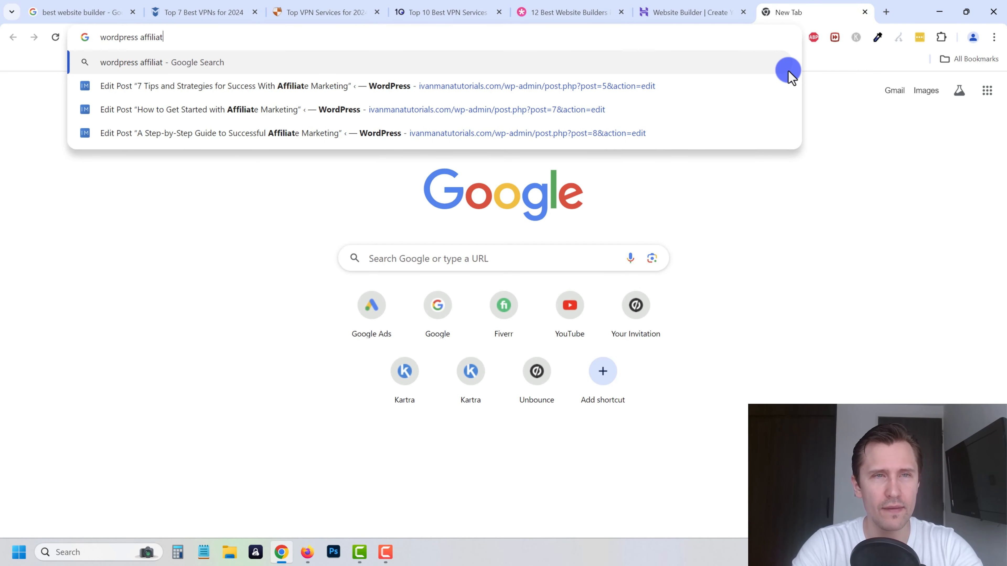
pyautogui.write('e program')
pyautogui.press('Return')
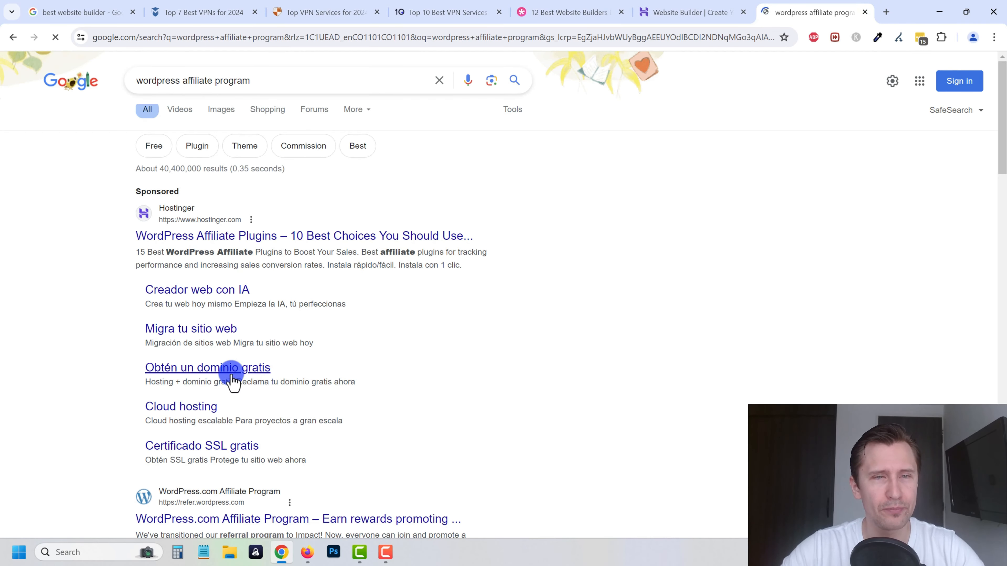
pyautogui.scroll(-3, 316, 314)
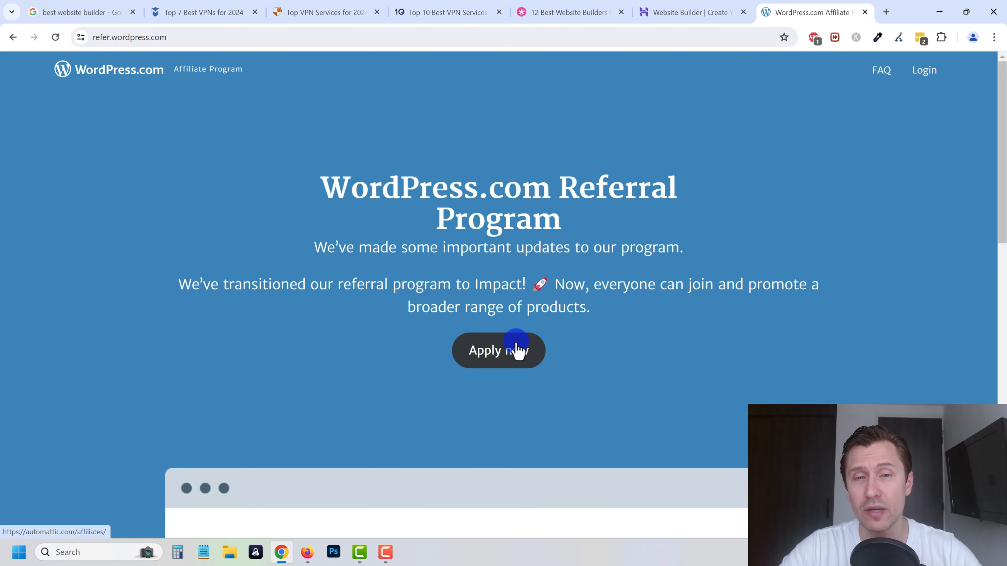
# Close the Hostinger website builder tab and return to the WordPress.com Referral Program page
pyautogui.click(701, 11)
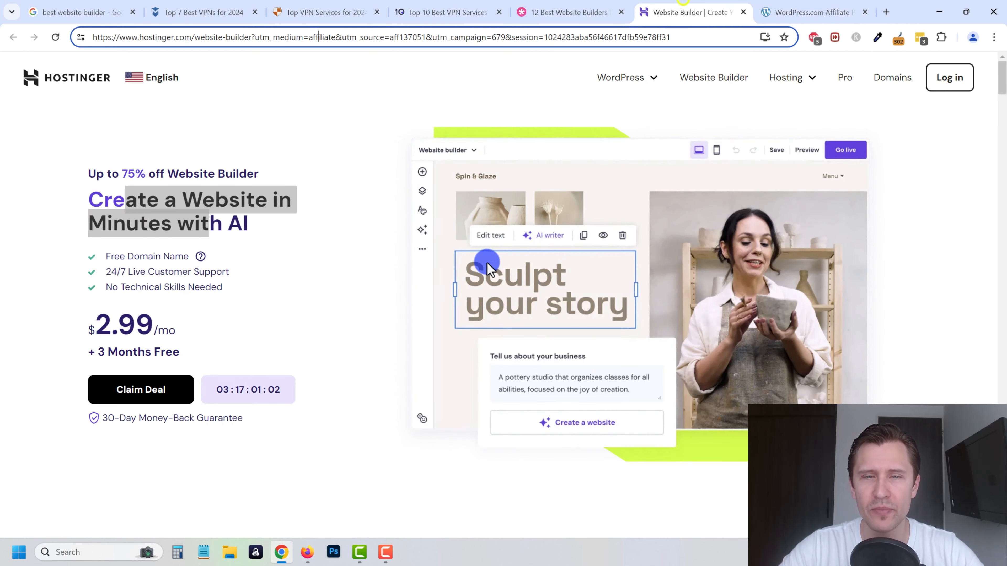
pyautogui.click(743, 12)
pyautogui.click(776, 7)
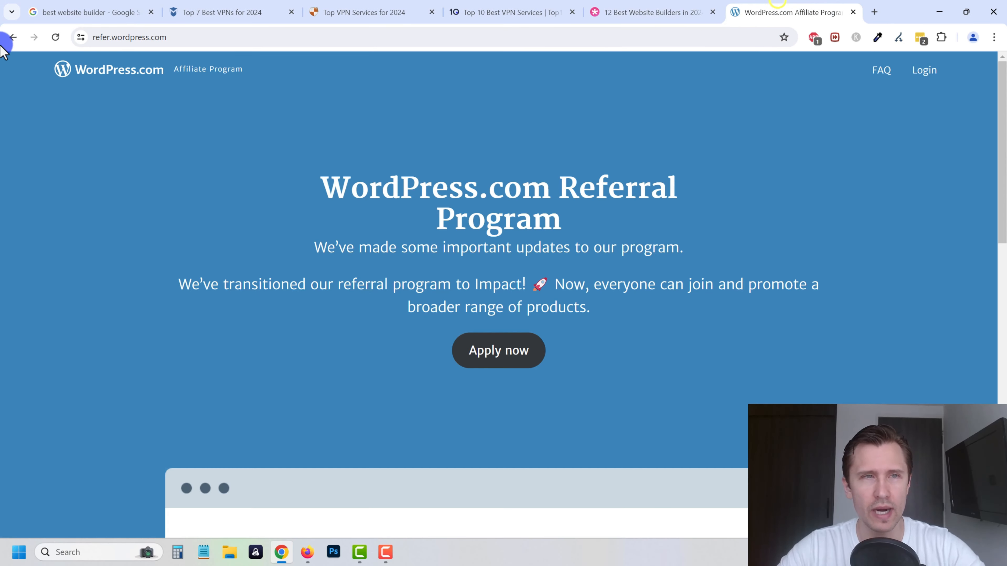
# Return to the search results, change the query to "wix affiliate program" and open Wix's own affiliate program page
pyautogui.click(14, 37)
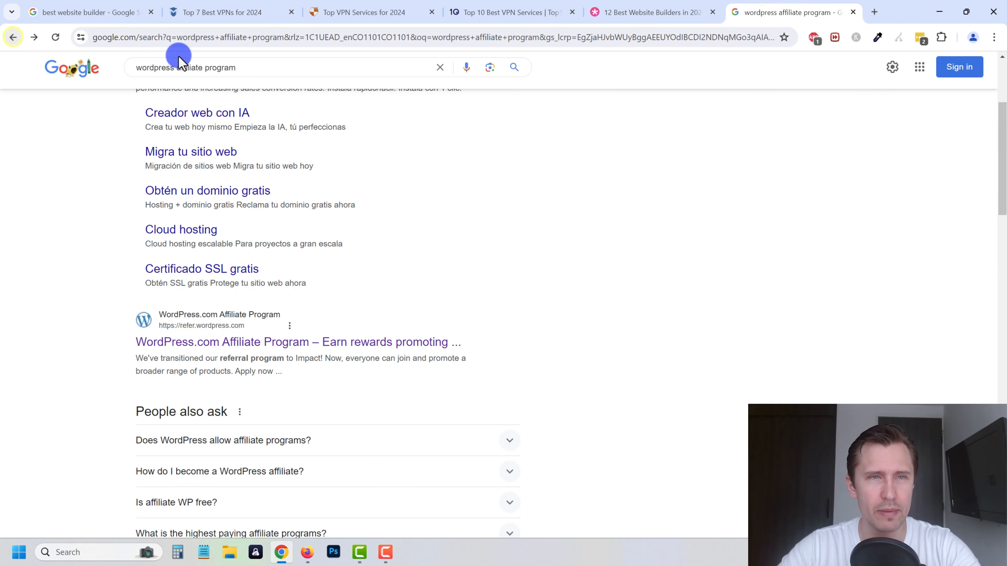
pyautogui.doubleClick(163, 68)
pyautogui.write('wix')
pyautogui.press('Return')
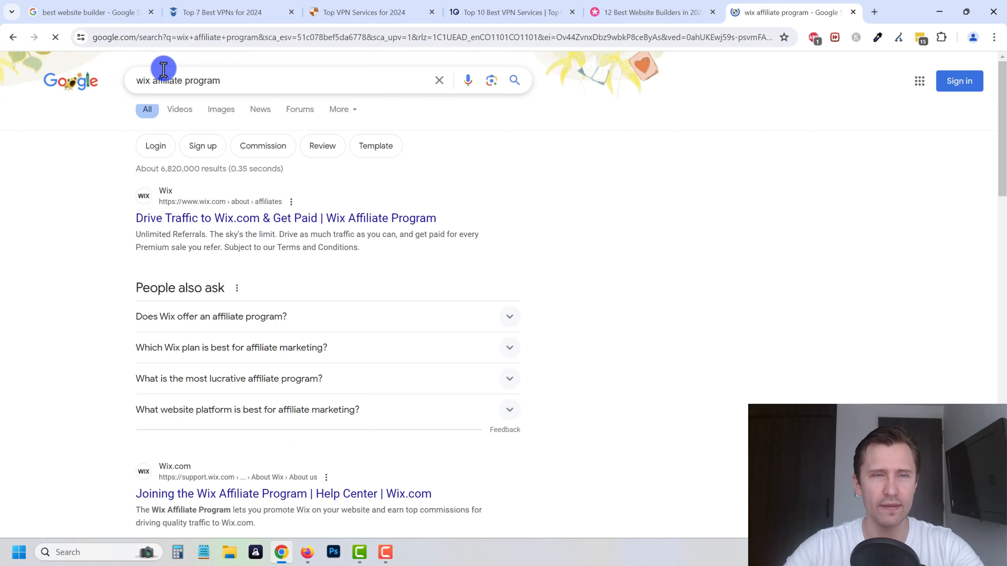
pyautogui.click(243, 218)
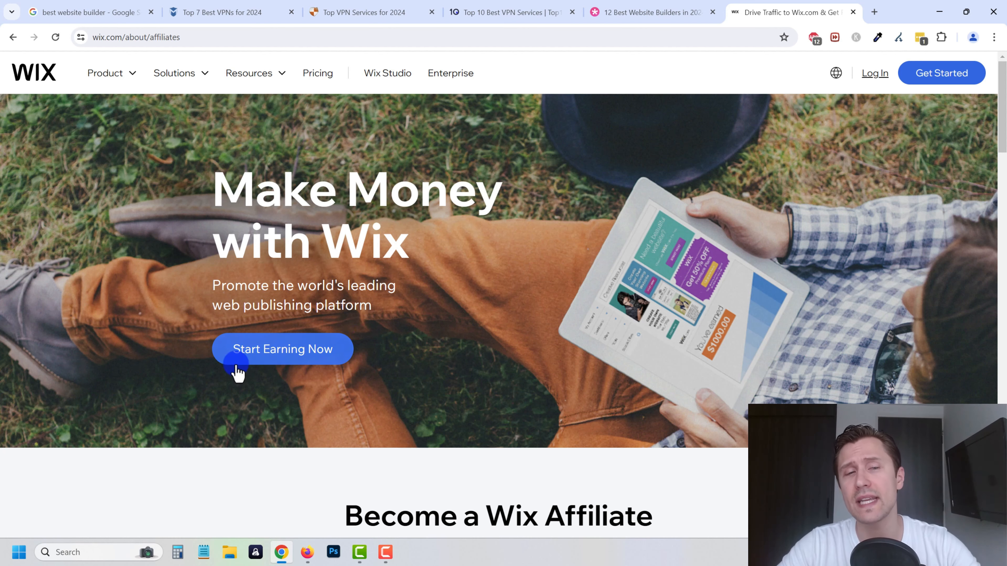
# Return to the Google results and change the search to "gamestop program"
pyautogui.click(15, 38)
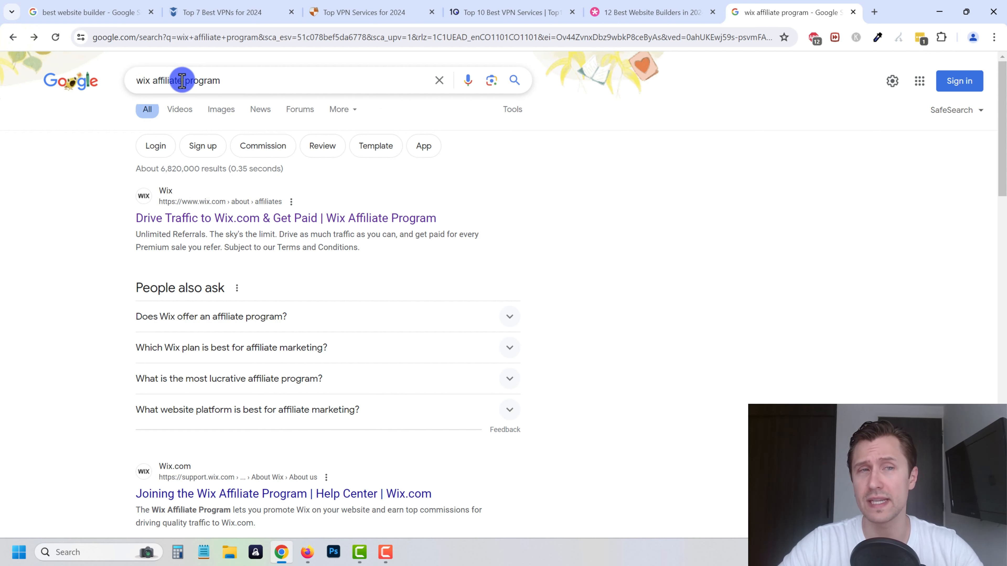
pyautogui.moveTo(182, 80); pyautogui.dragTo(118, 87)
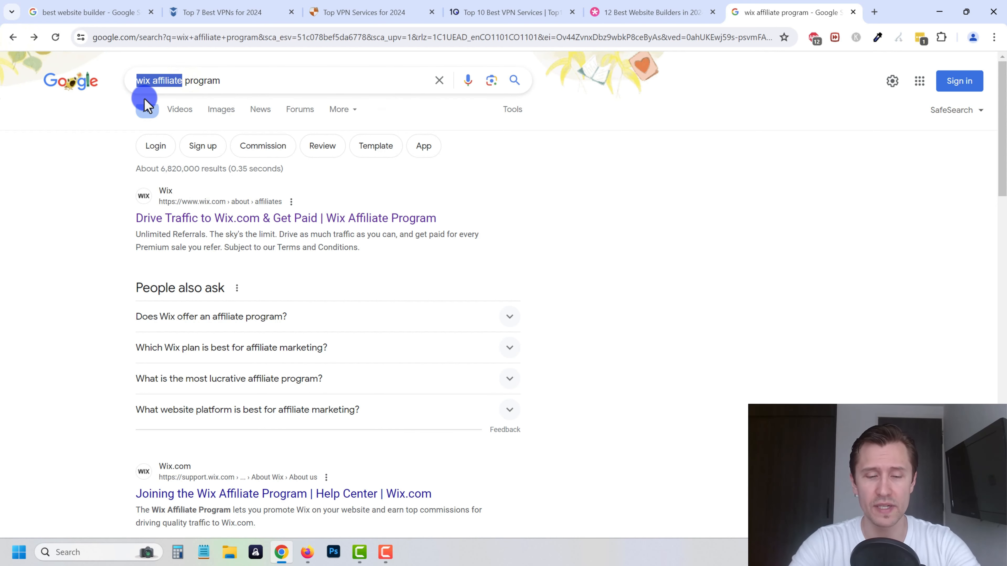
pyautogui.write('gamestop')
pyautogui.press('Return')
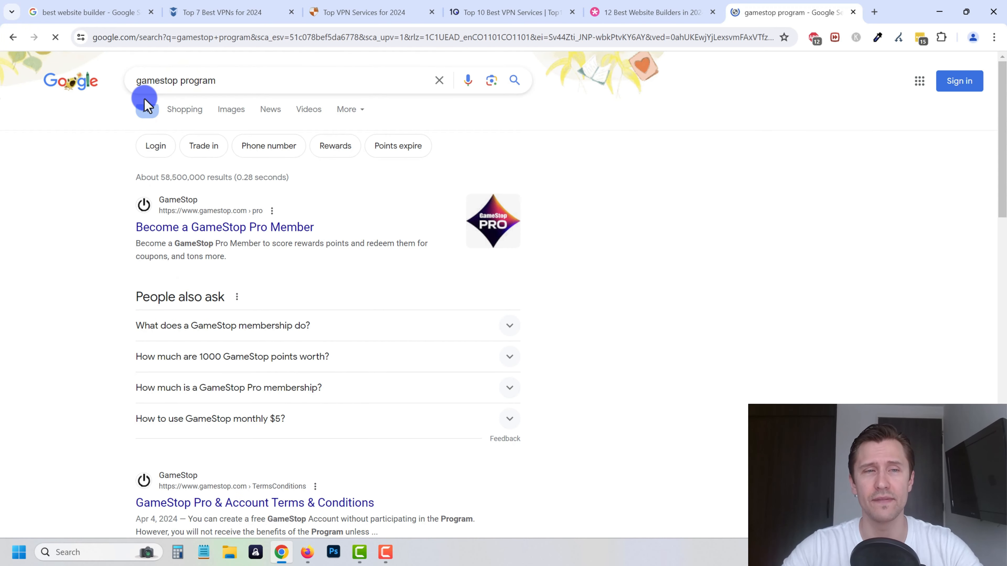
# Try to view GameStop's Affiliate Application page from the results, and return to the search results
pyautogui.click(204, 227)
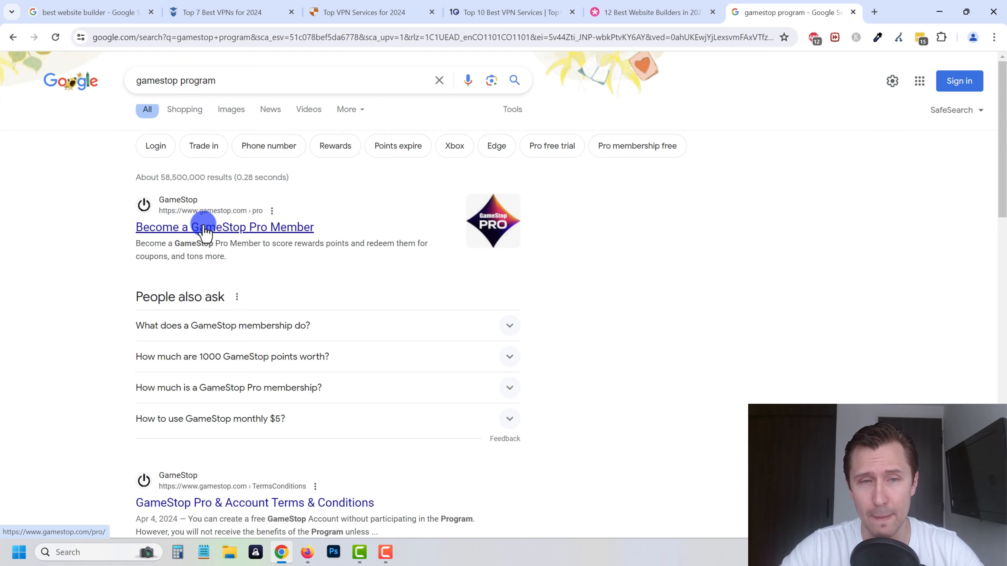
pyautogui.scroll(-5, 203, 230)
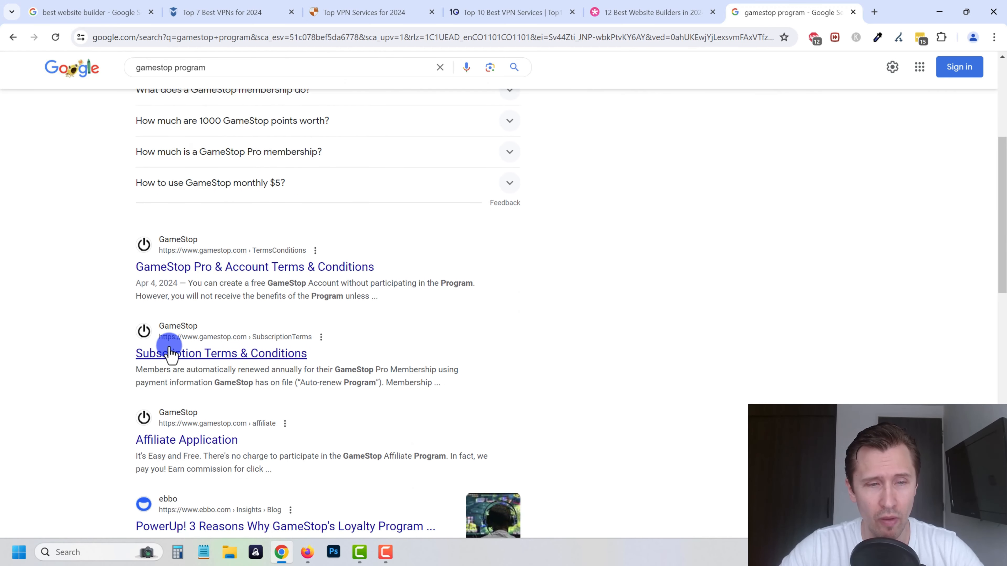
pyautogui.scroll(-3, 169, 351)
pyautogui.click(195, 325)
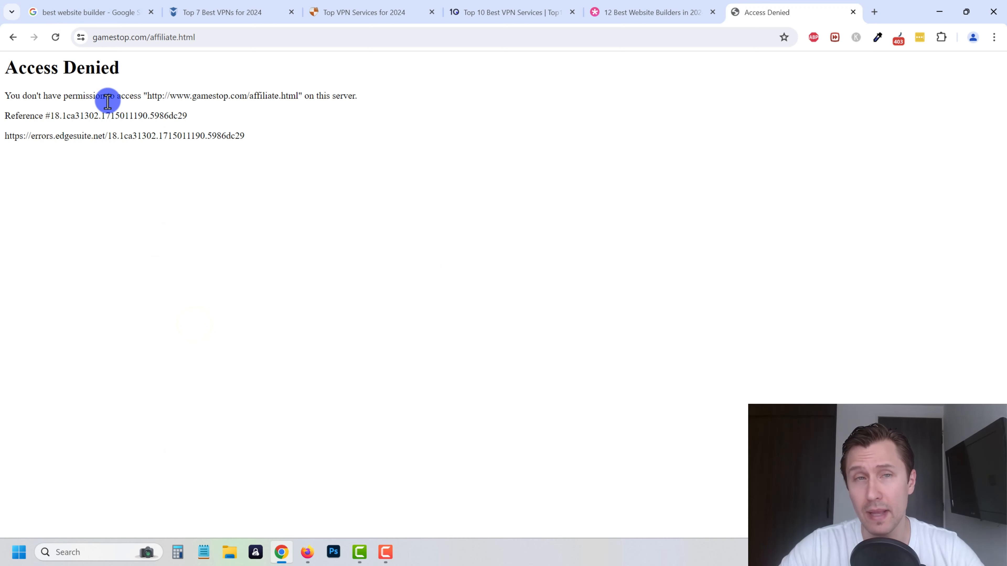
pyautogui.click(13, 37)
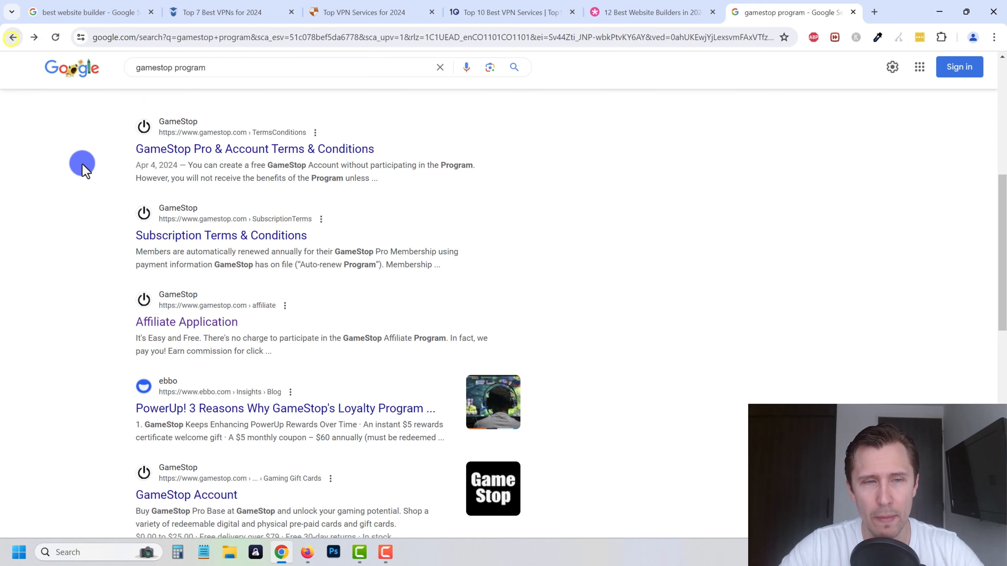
# Examine GameStop's Affiliate Application result and the surrounding Google search results
pyautogui.moveTo(135, 323); pyautogui.dragTo(251, 342)
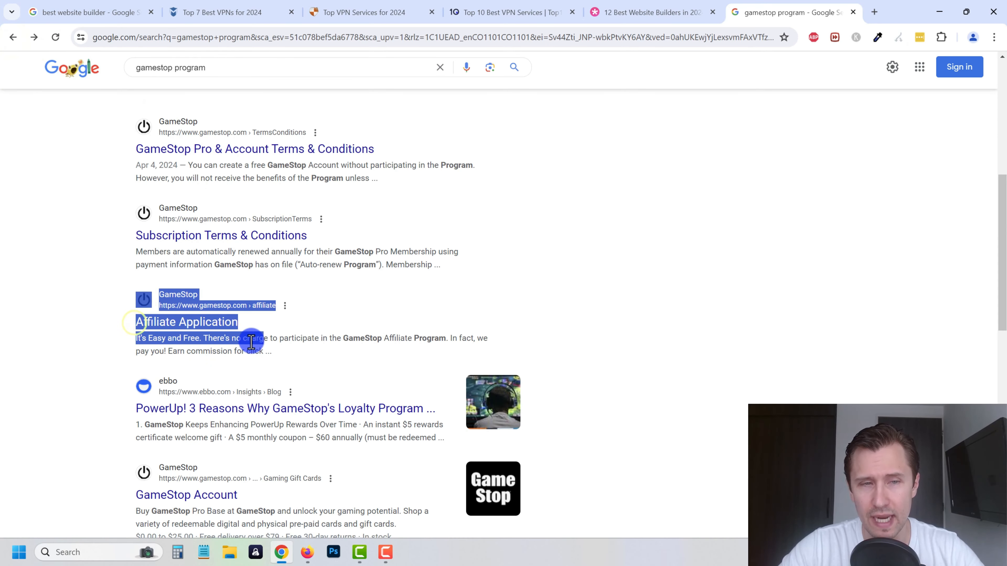
pyautogui.click(248, 343)
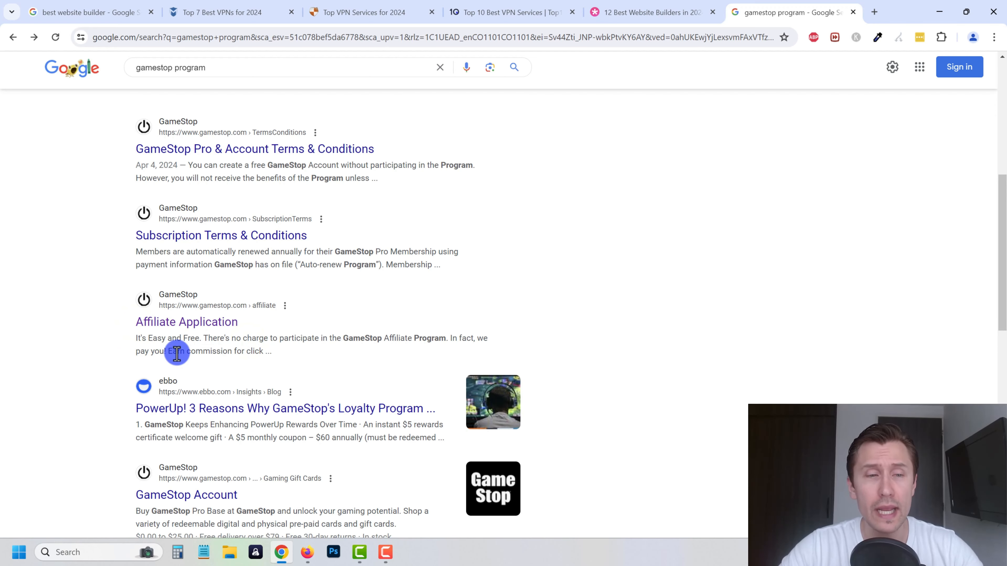
pyautogui.scroll(8, 177, 352)
pyautogui.scroll(-6, 71, 285)
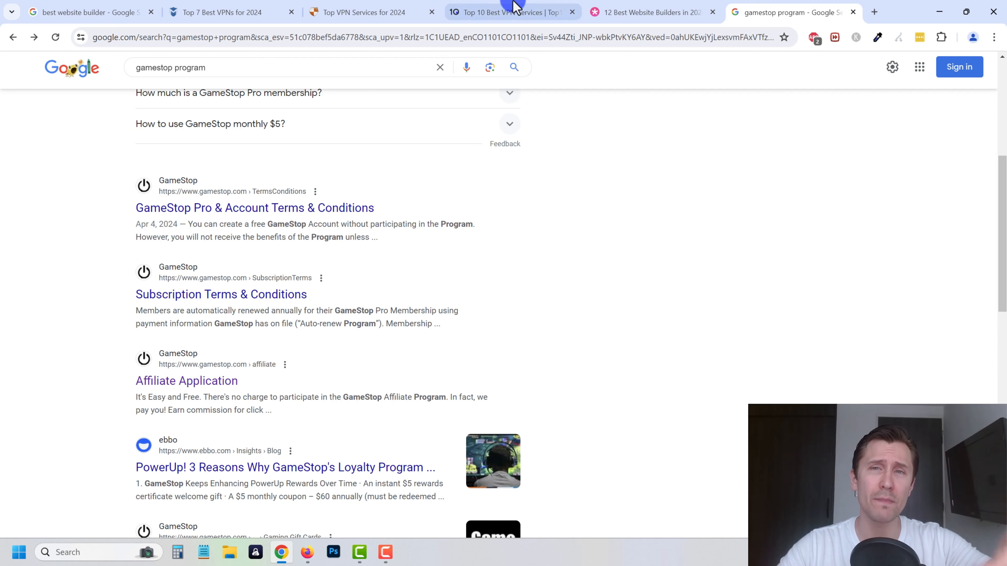
# Review the website builder comparison page and the ranked providers with their visit links on the Top 10 Best VPN Services page
pyautogui.click(620, 12)
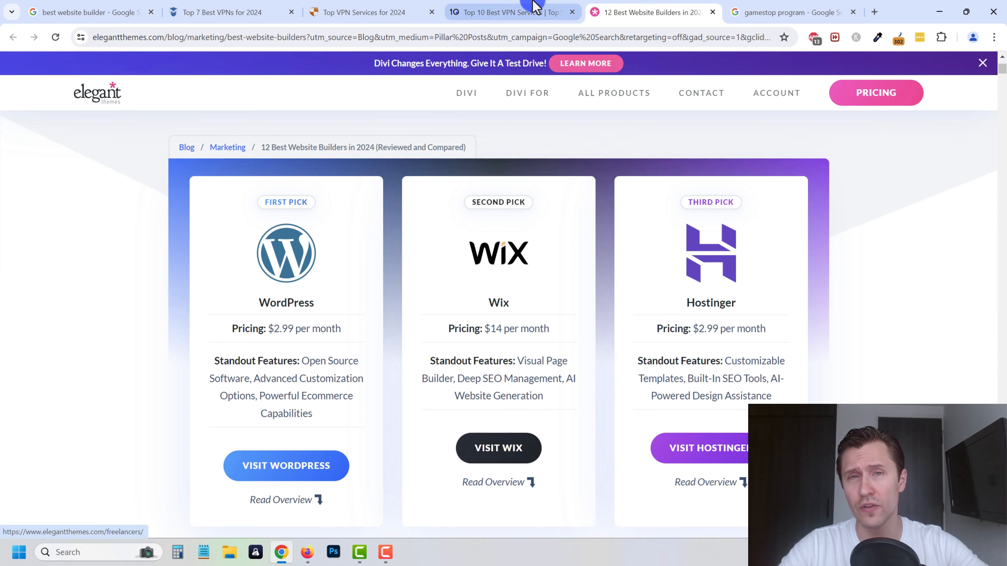
pyautogui.click(521, 11)
pyautogui.scroll(15, 650, 155)
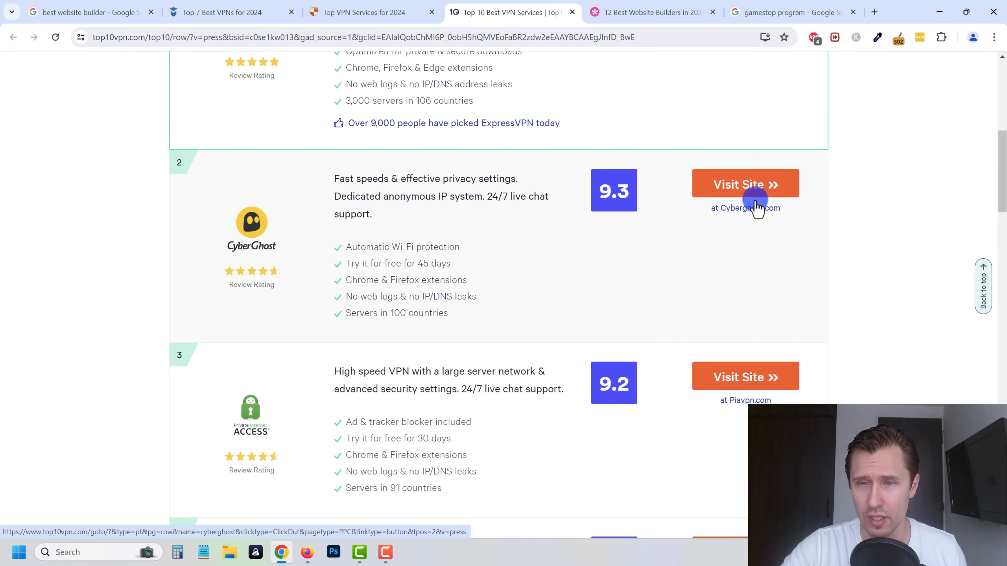
pyautogui.scroll(-2, 749, 254)
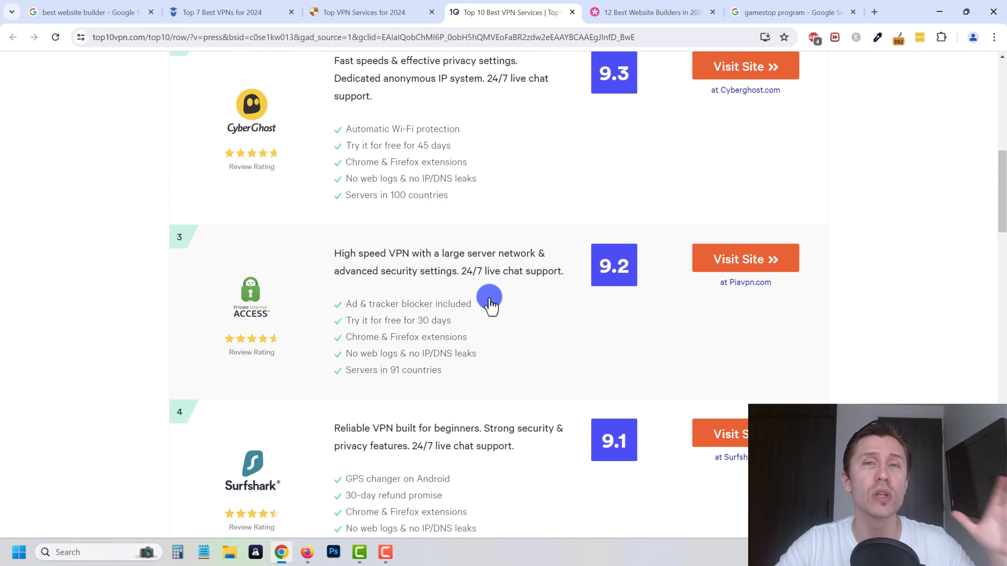
# Close the Top 10 Best VPN Services, 12 Best Website Builders and GameStop search tabs
pyautogui.click(573, 12)
pyautogui.click(574, 12)
pyautogui.click(574, 13)
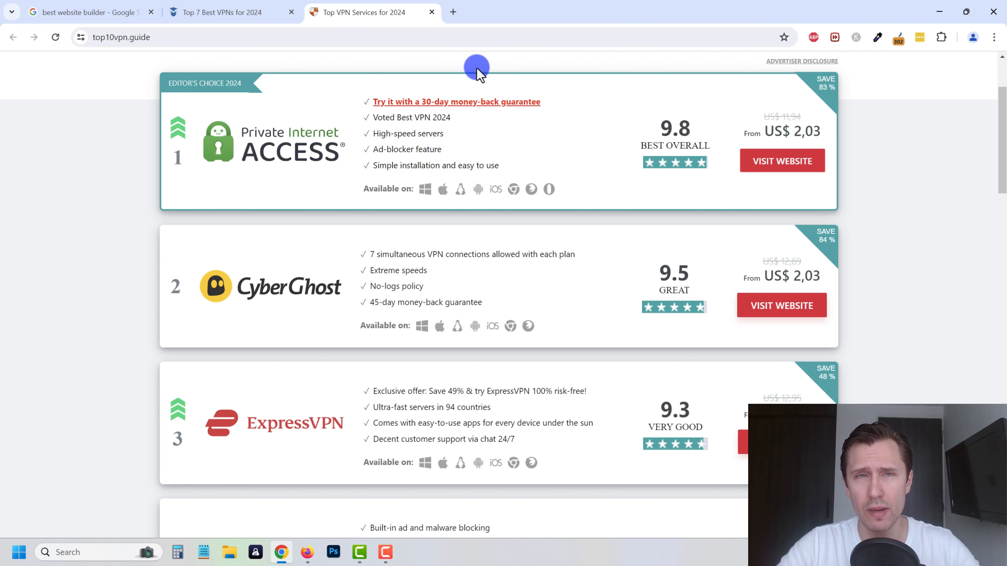
# Open ads.google.com in a new tab and sign in to the Google Ads account
pyautogui.click(453, 12)
pyautogui.write('ads.')
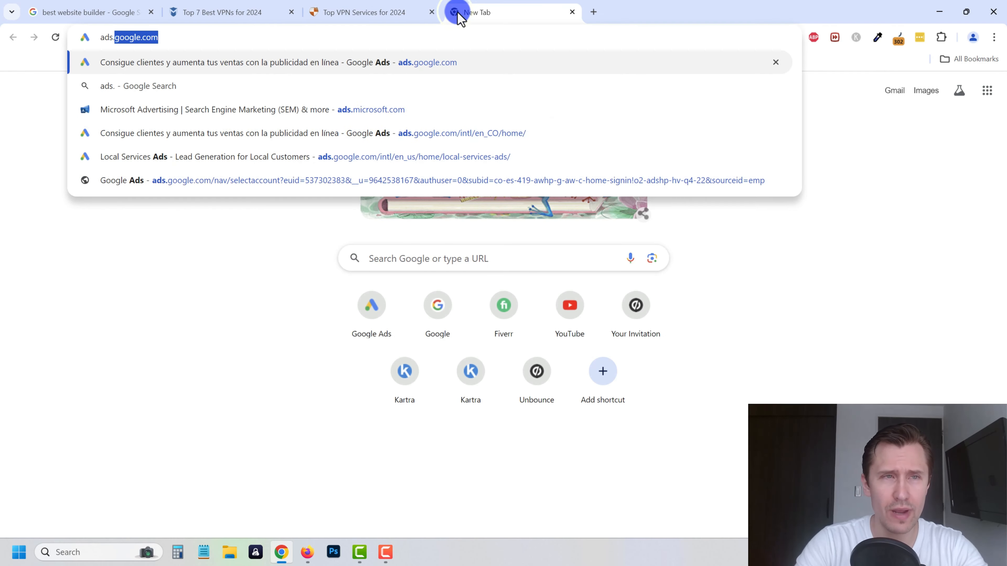
pyautogui.write('google.com')
pyautogui.press('Return')
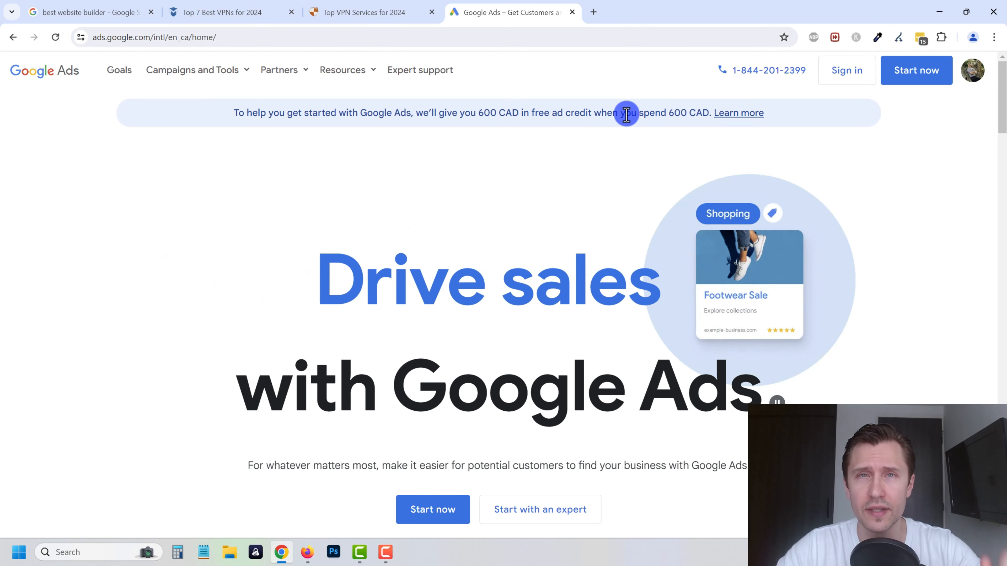
pyautogui.click(846, 70)
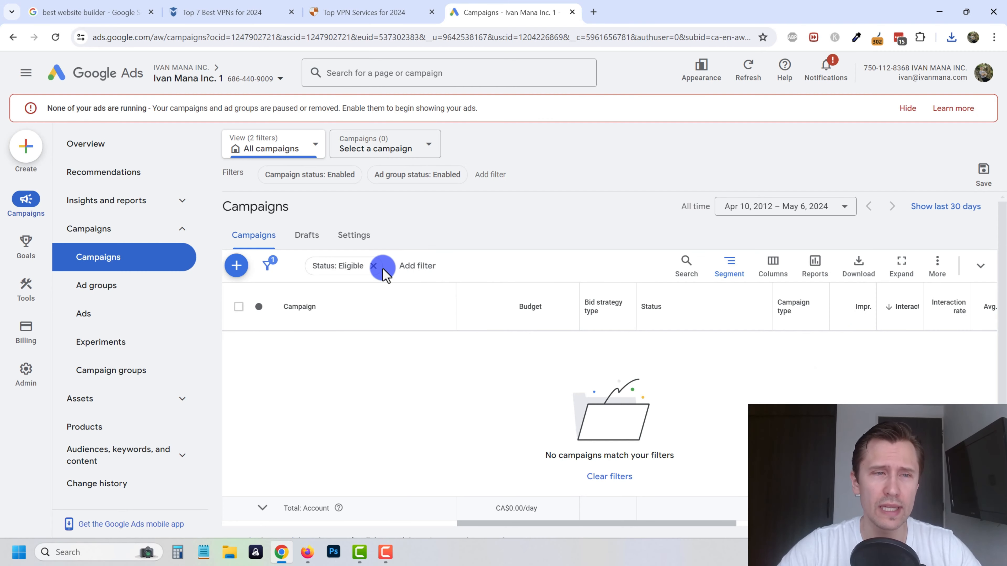
# Open Keyword Planner from the Google Ads tools and start discovering new keywords
pyautogui.moveTo(27, 265)
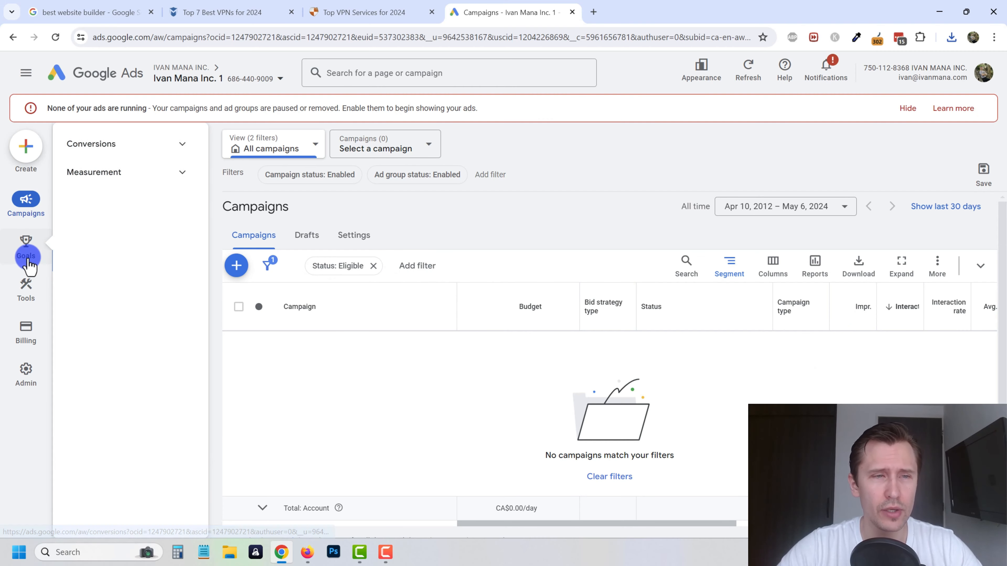
pyautogui.click(26, 289)
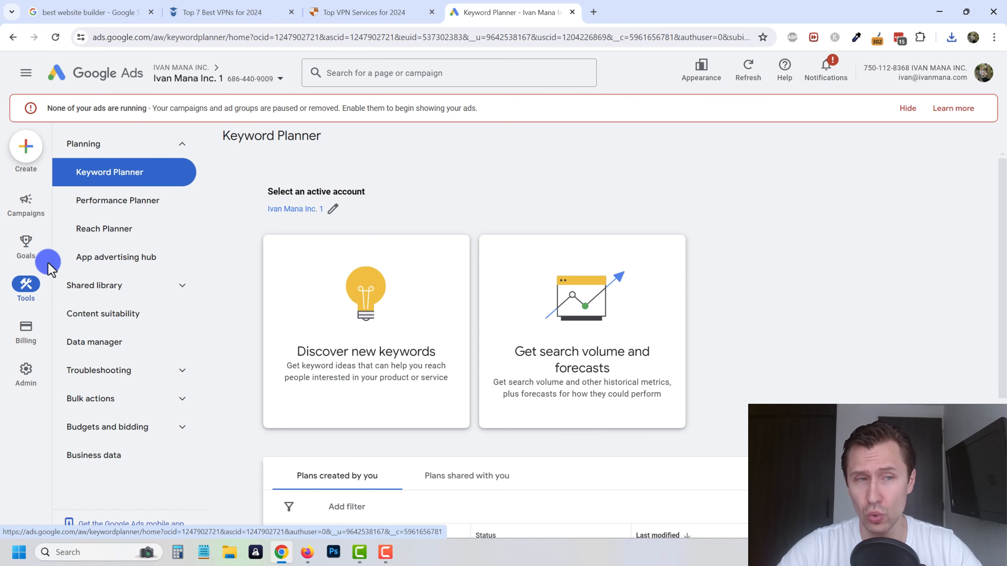
pyautogui.click(344, 337)
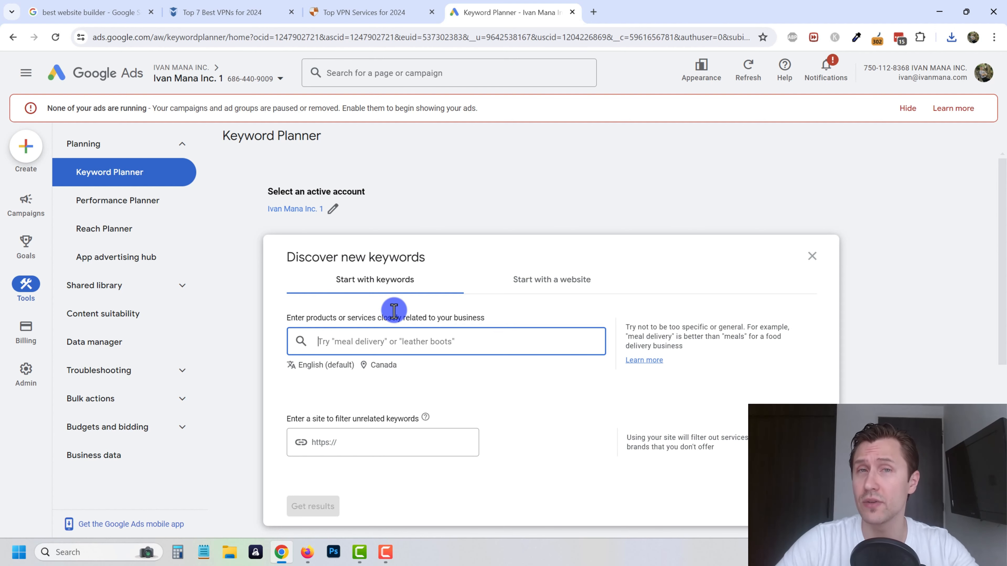
# Add the countries United States and Australia to the targeted locations for the keyword search
pyautogui.click(379, 364)
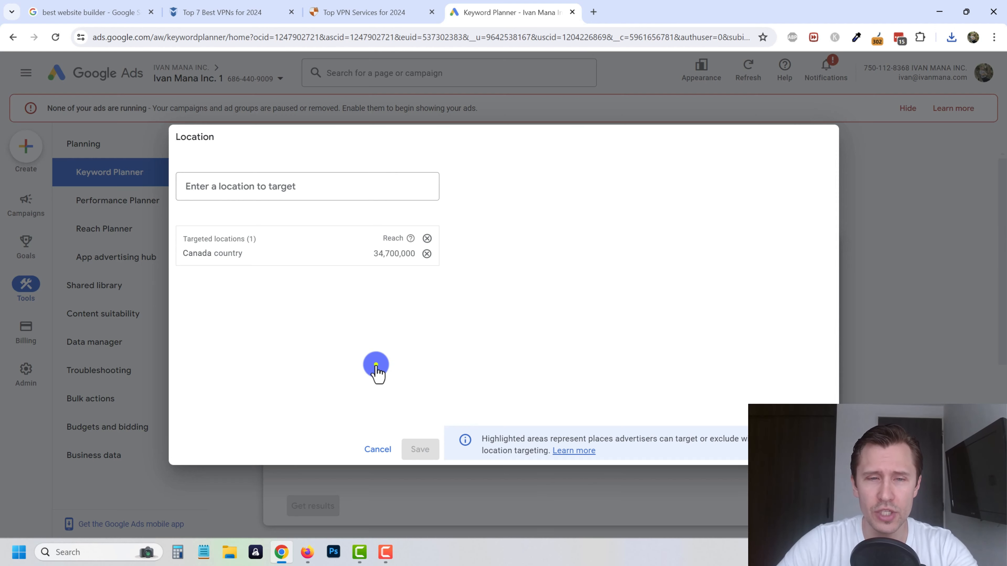
pyautogui.write('united ste')
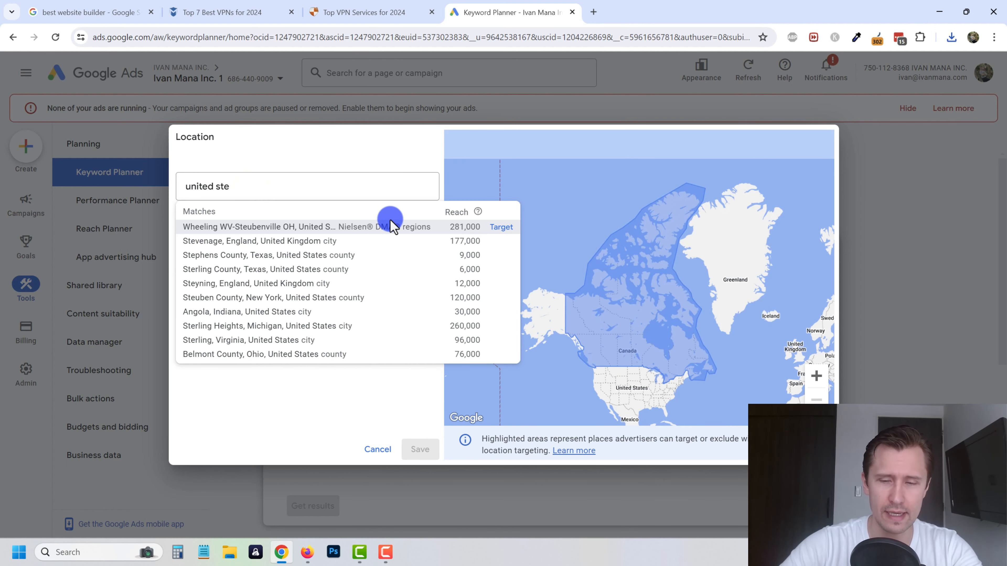
pyautogui.press('BackSpace')
pyautogui.write('a')
pyautogui.click(390, 222)
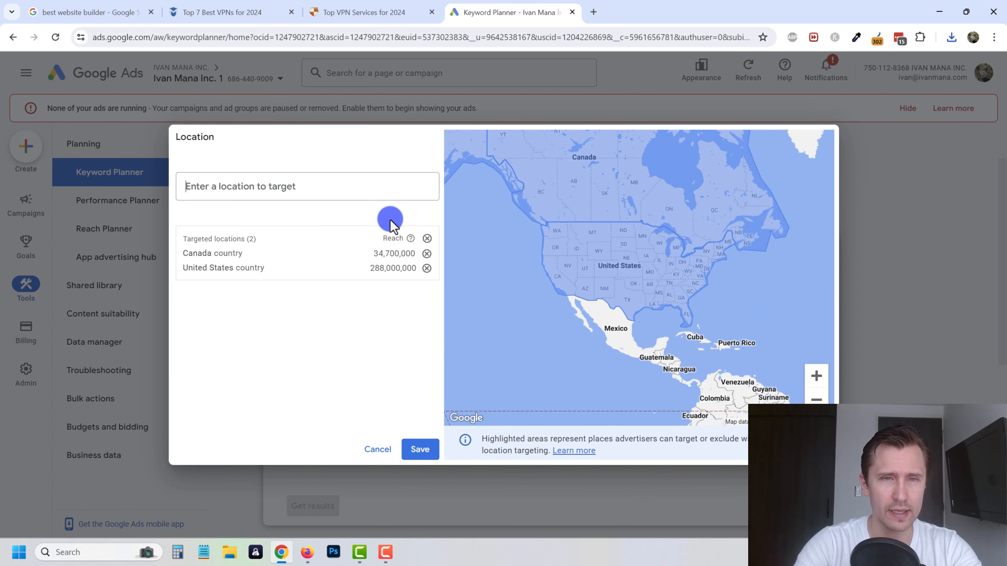
pyautogui.click(360, 196)
pyautogui.write('australia')
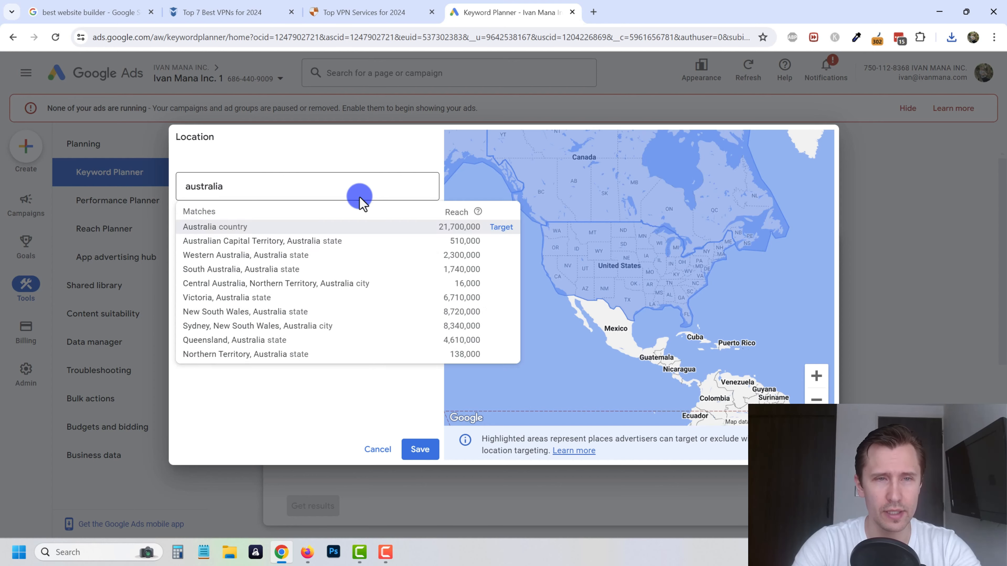
pyautogui.press('Return')
# Add the countries United Kingdom and New Zealand to the targeted locations and save the location settings
pyautogui.write('united king')
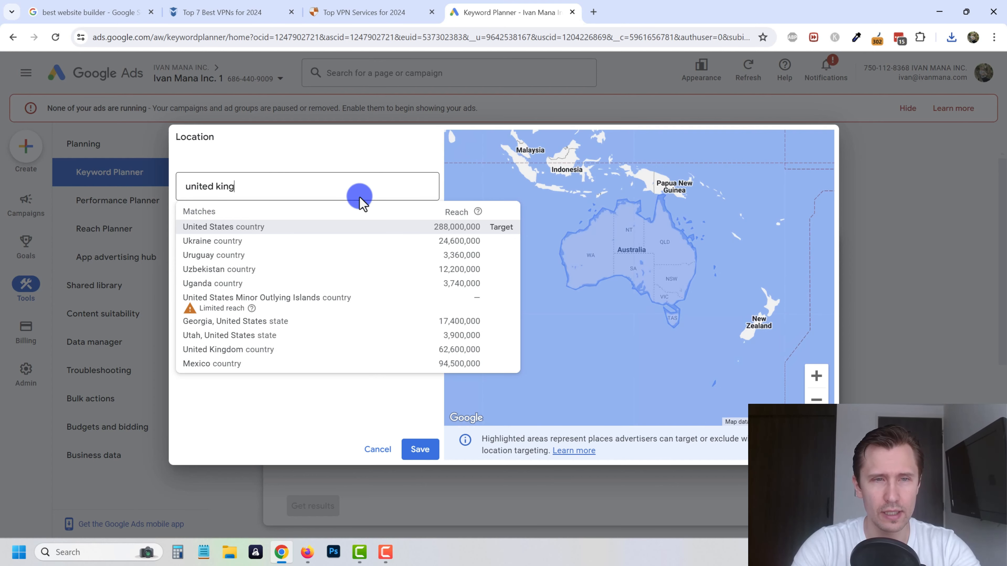
pyautogui.press('Return')
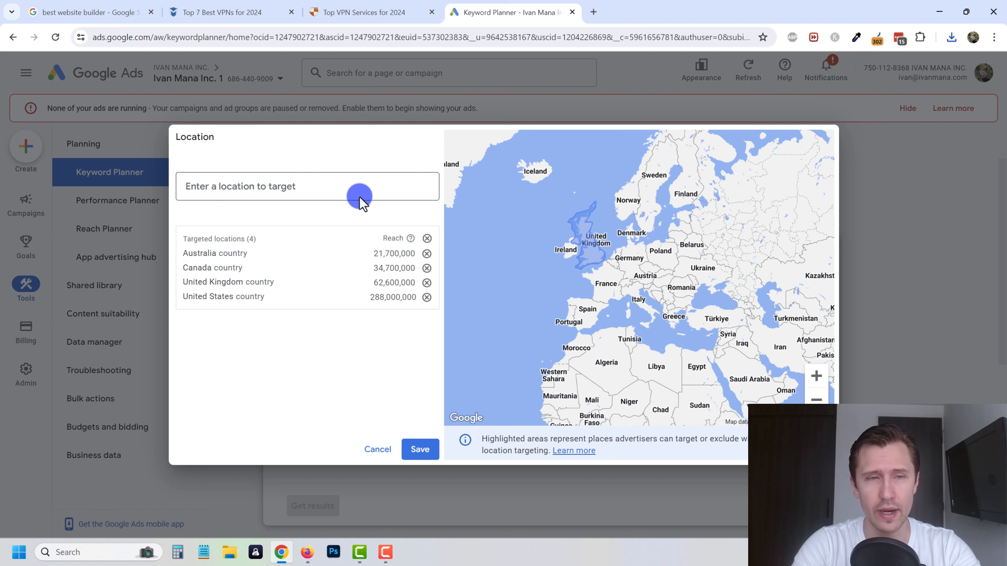
pyautogui.write('united king')
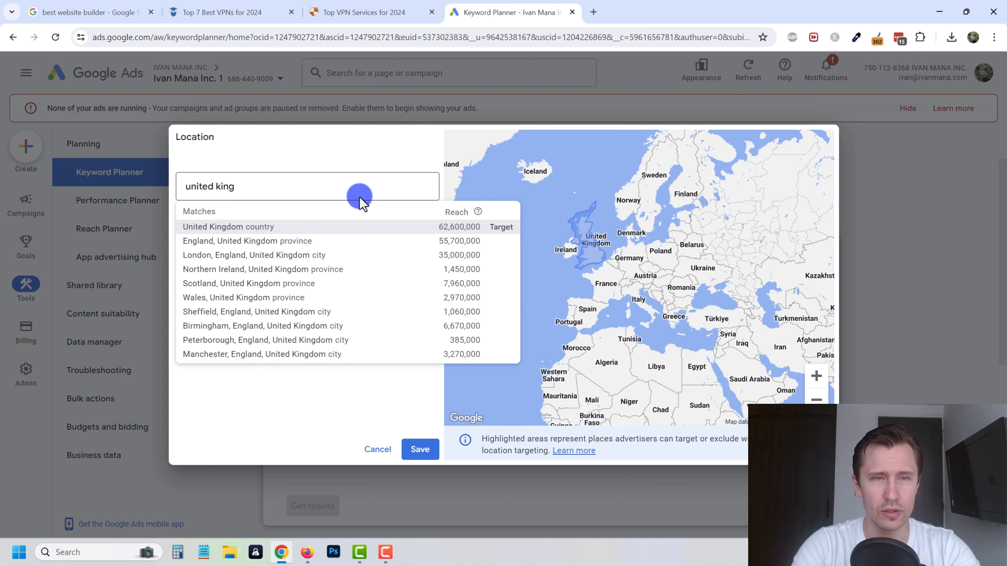
pyautogui.press('Return')
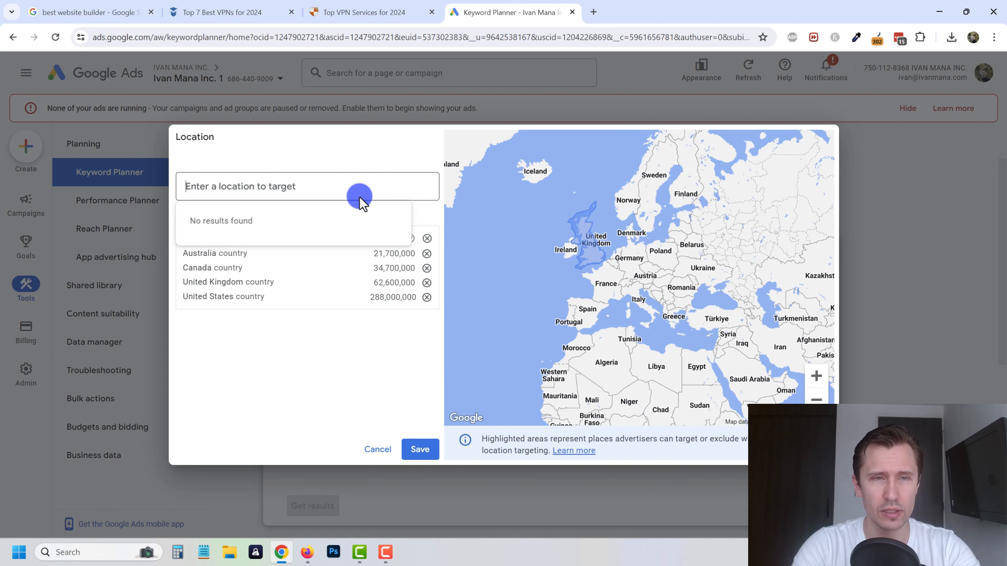
pyautogui.write('new zeala')
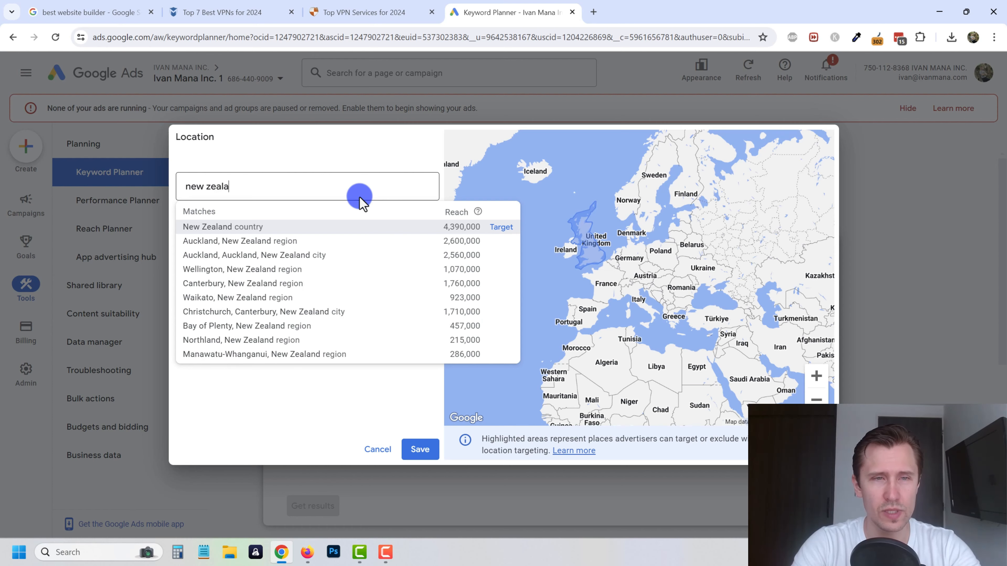
pyautogui.press('Return')
pyautogui.click(418, 449)
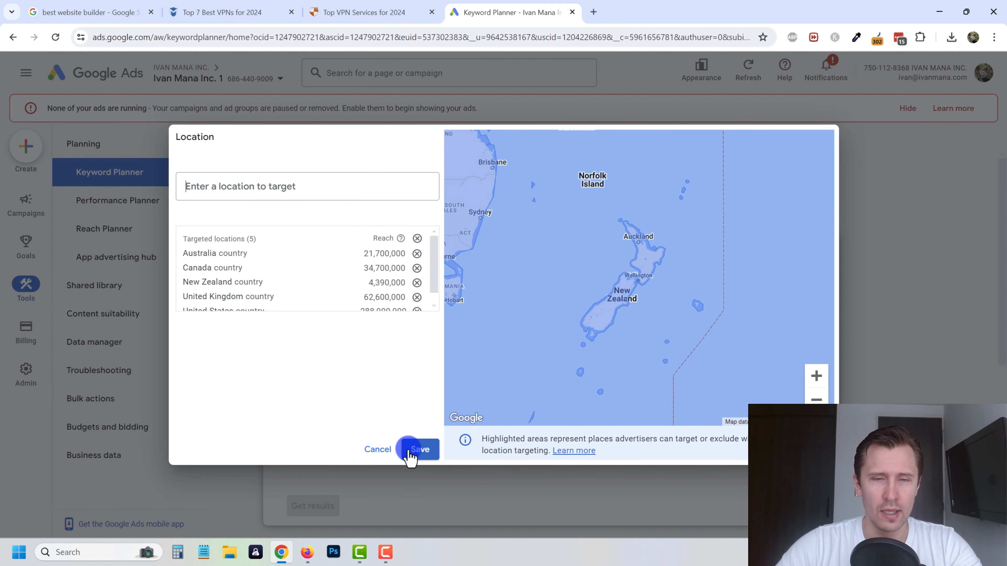
# Enter the keywords "top vpn", "top vpn 2024" and "vpn review" and get the keyword results
pyautogui.click(364, 345)
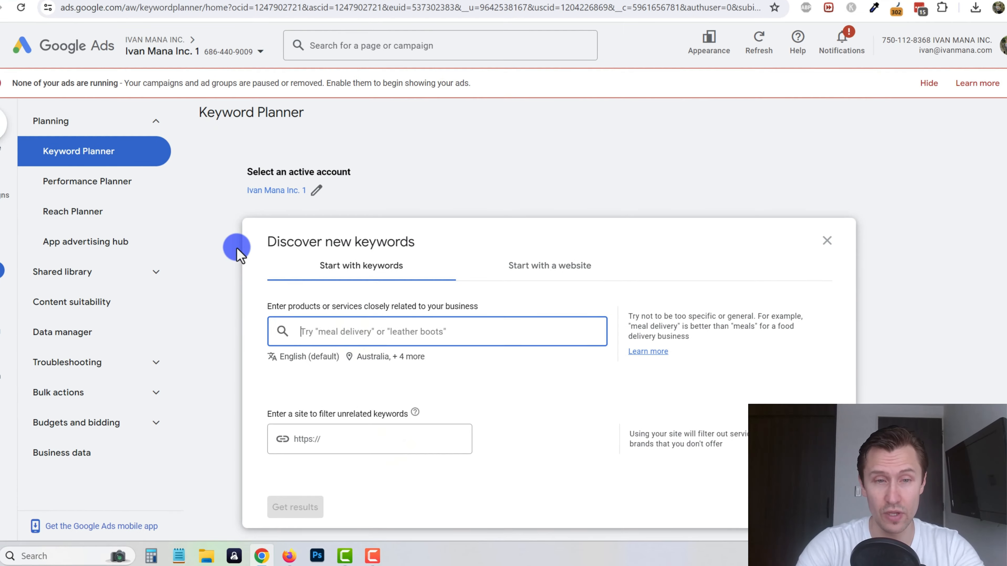
pyautogui.write('t')
pyautogui.write('op v')
pyautogui.write('pn')
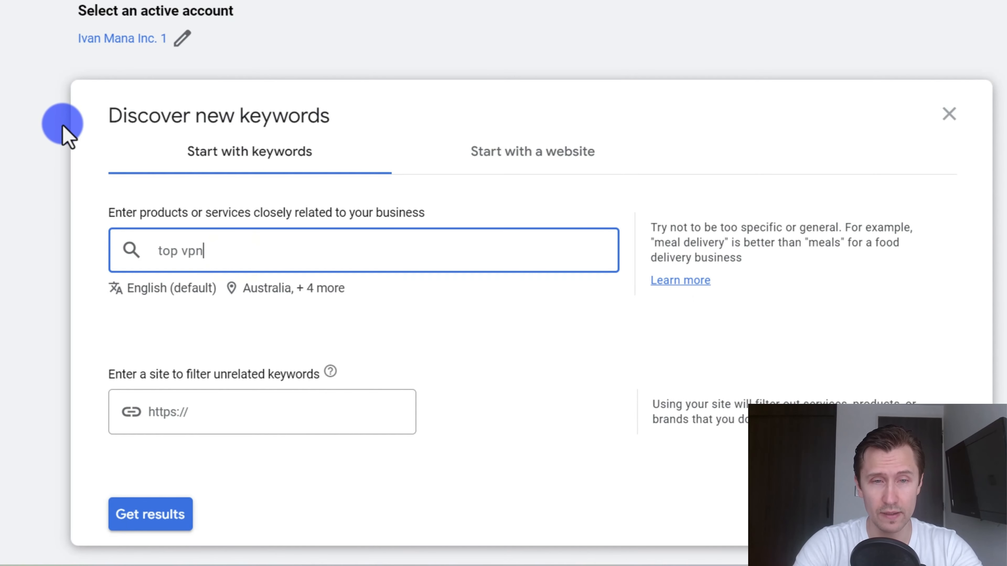
pyautogui.press('Return')
pyautogui.write('top')
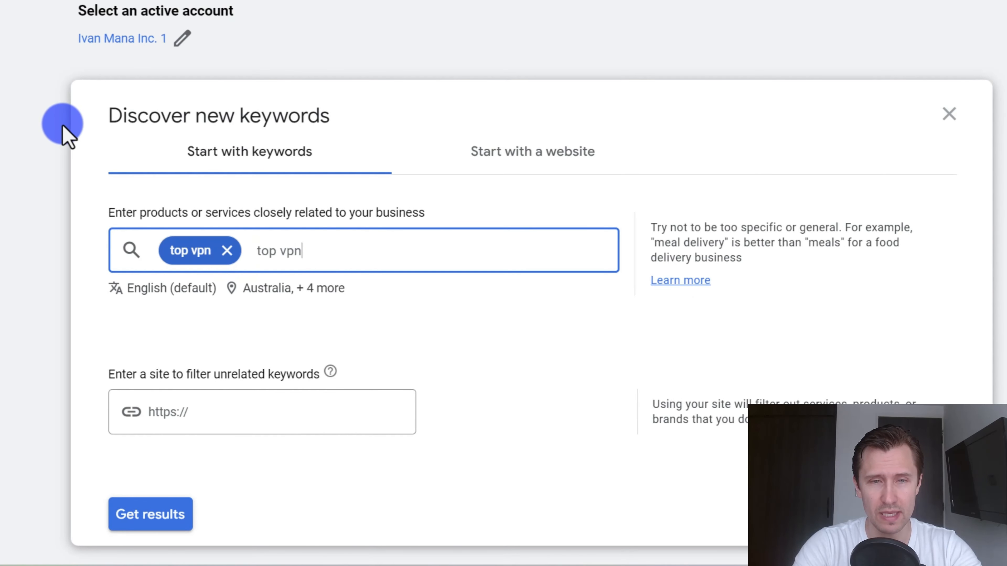
pyautogui.write('4')
pyautogui.press('Return')
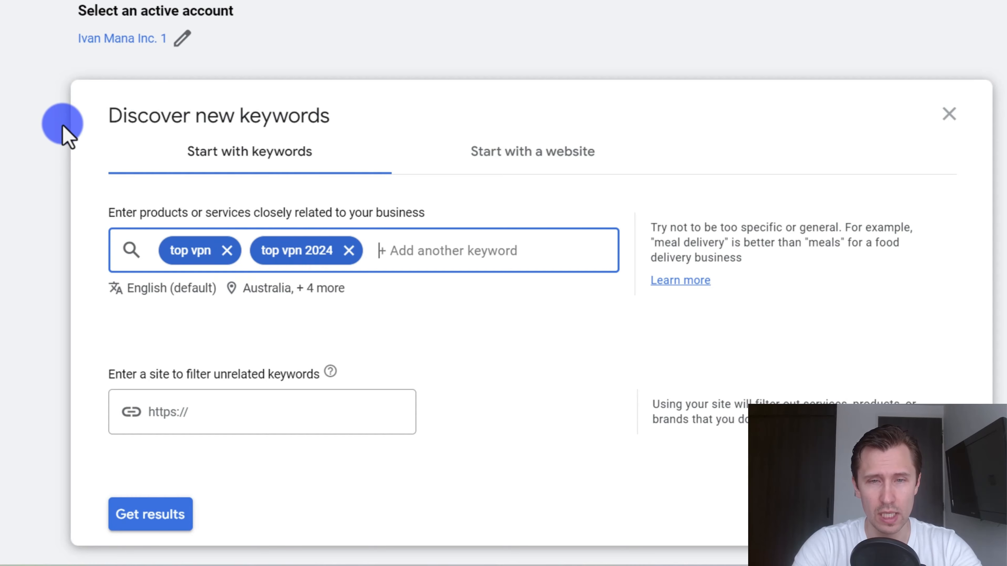
pyautogui.write('vpn review')
pyautogui.press('Return')
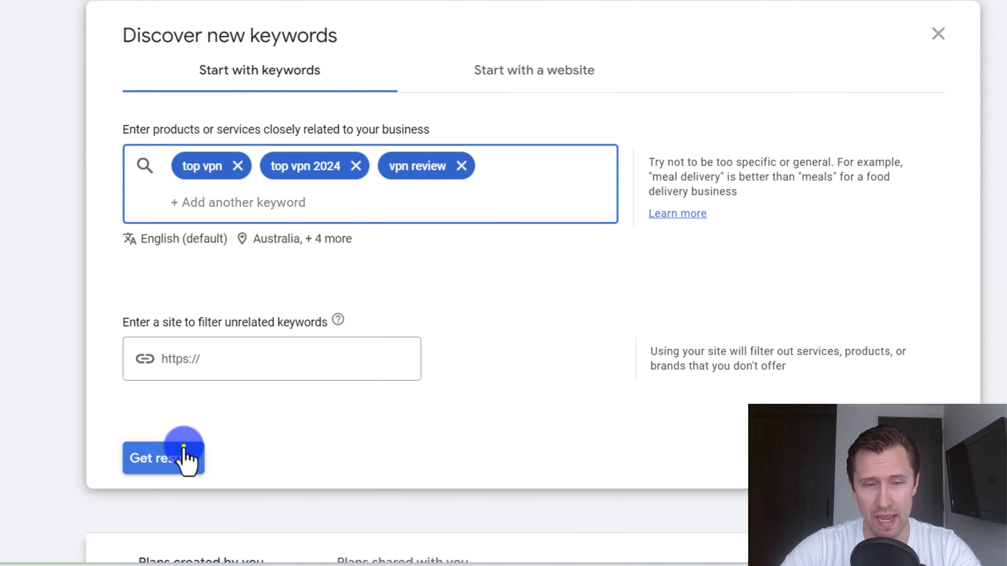
pyautogui.click(183, 457)
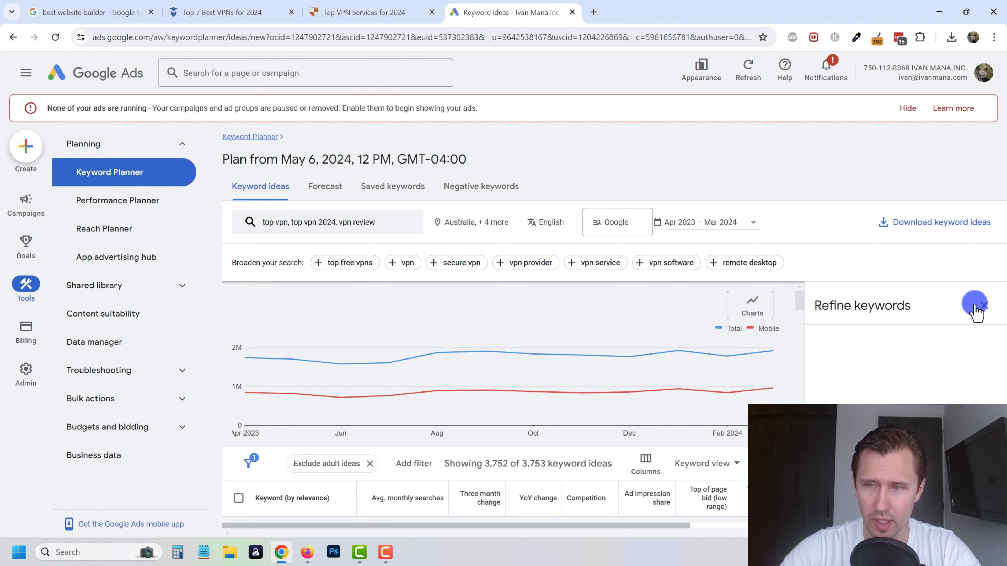
# Close the keyword refinement options and examine average monthly searches and top-of-page bids for "top vpn" and "vpn review"
pyautogui.click(984, 305)
pyautogui.scroll(-4, 246, 403)
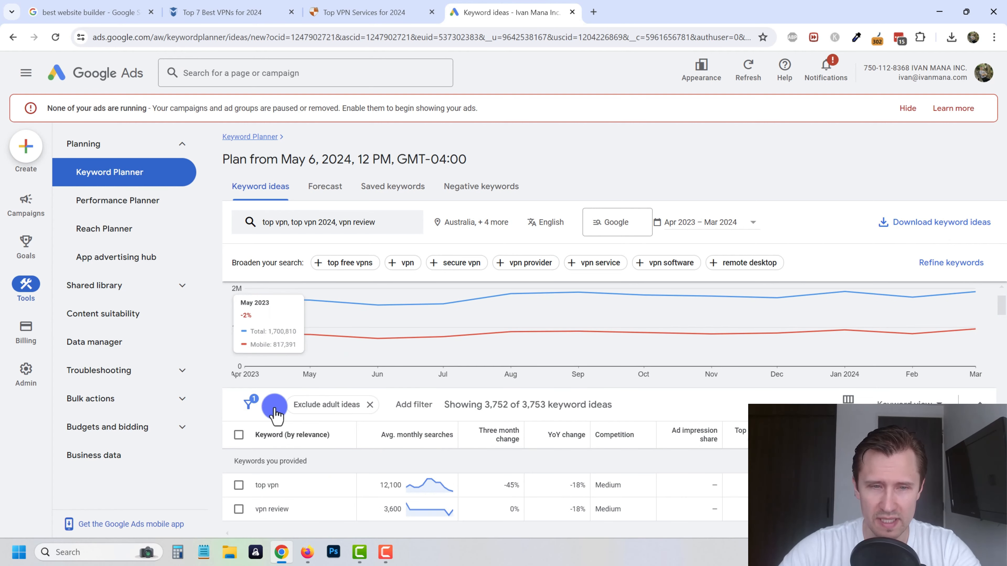
pyautogui.scroll(-1, 241, 396)
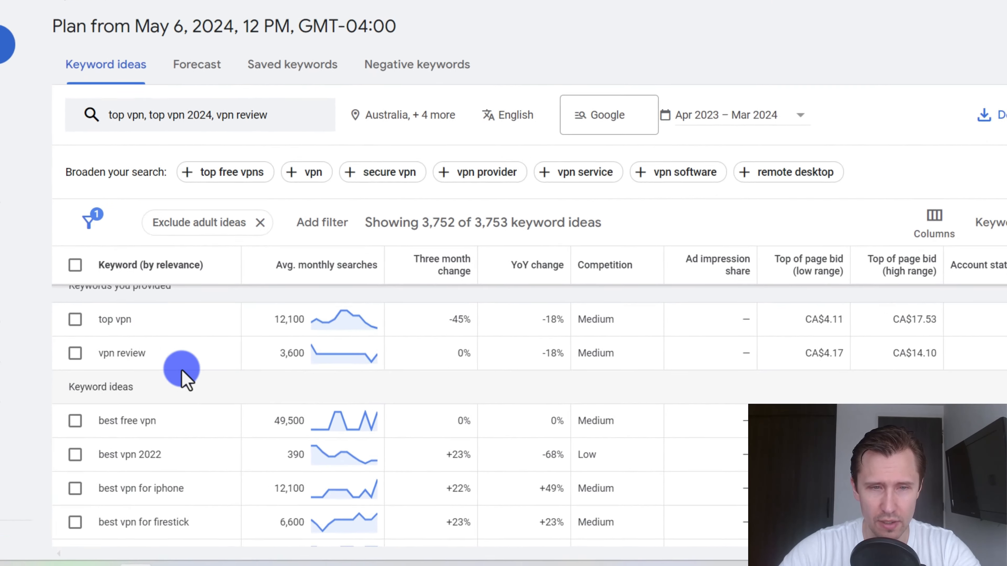
pyautogui.moveTo(103, 320); pyautogui.dragTo(313, 318)
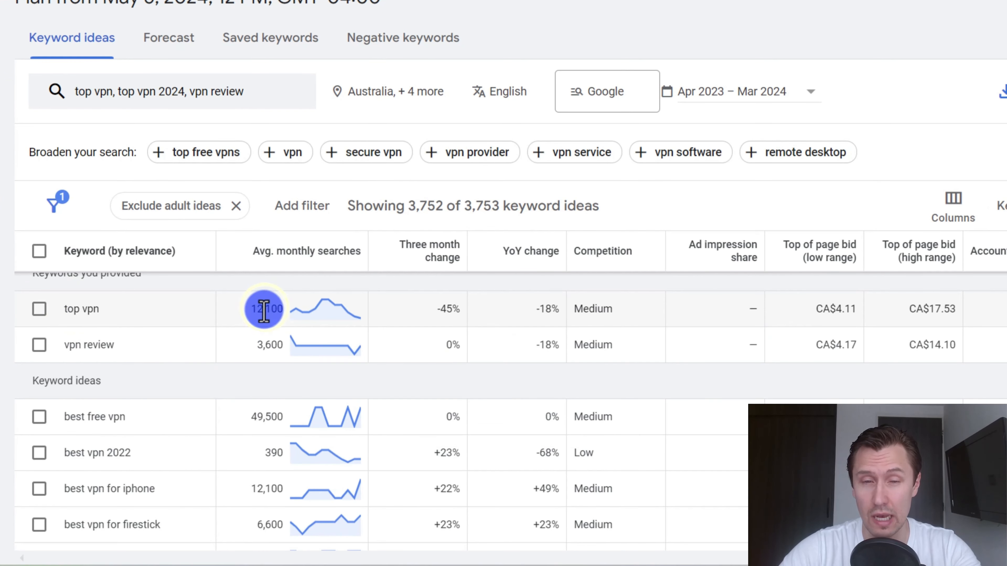
pyautogui.click(264, 309)
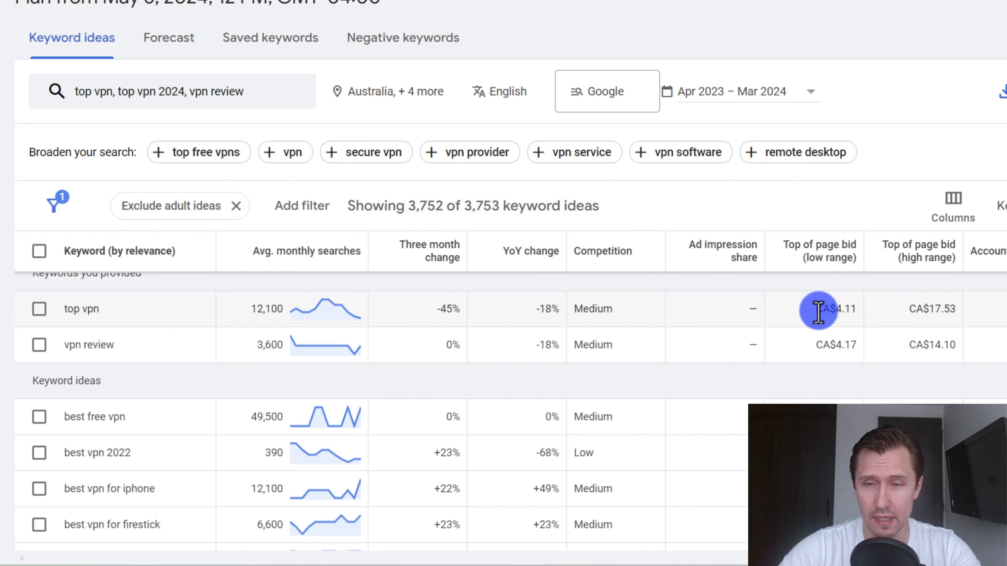
pyautogui.moveTo(818, 310); pyautogui.dragTo(952, 320)
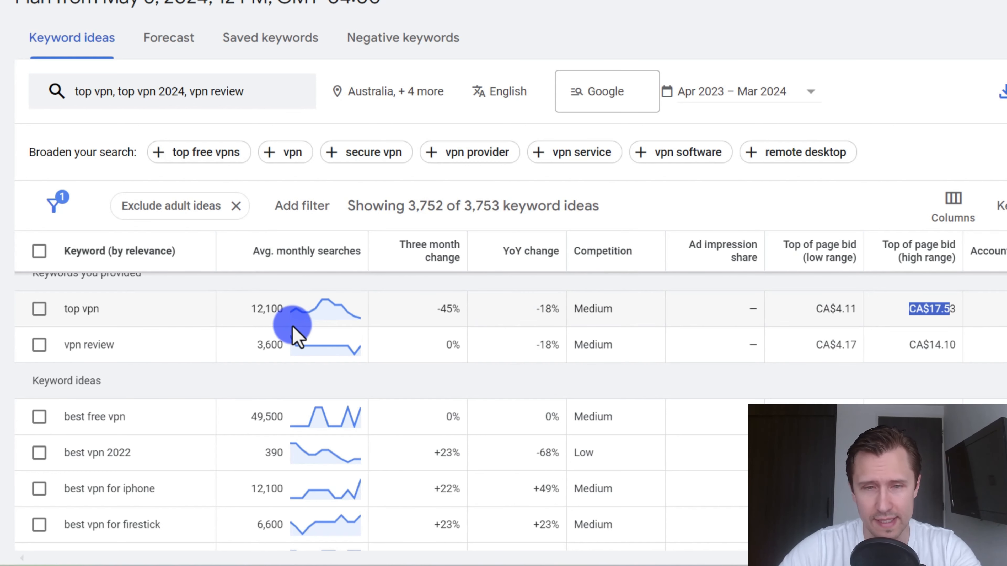
pyautogui.moveTo(70, 345); pyautogui.dragTo(279, 343)
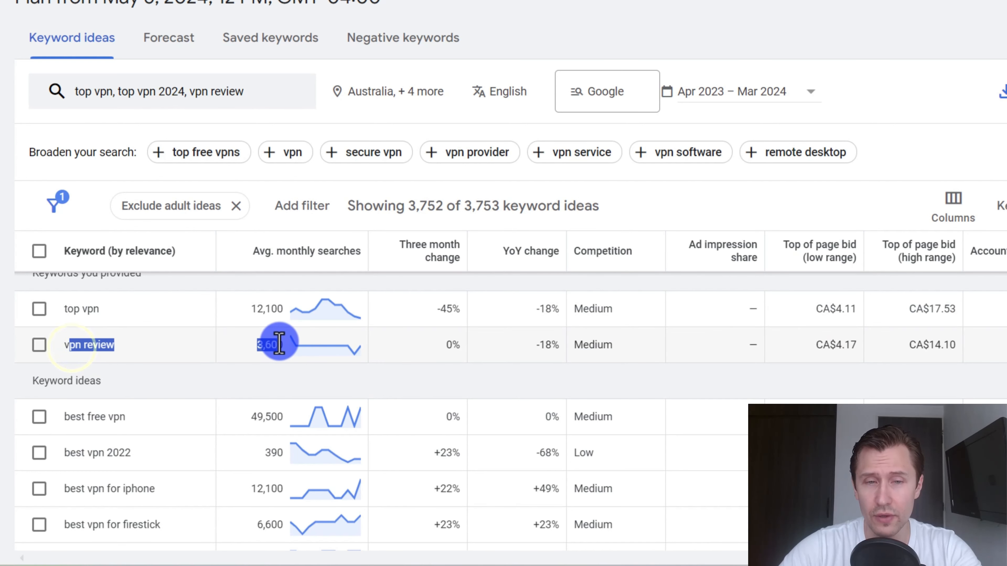
# Examine the average monthly searches of keyword ideas such as "best free vpn" and "best vpn for iphone"
pyautogui.click(259, 344)
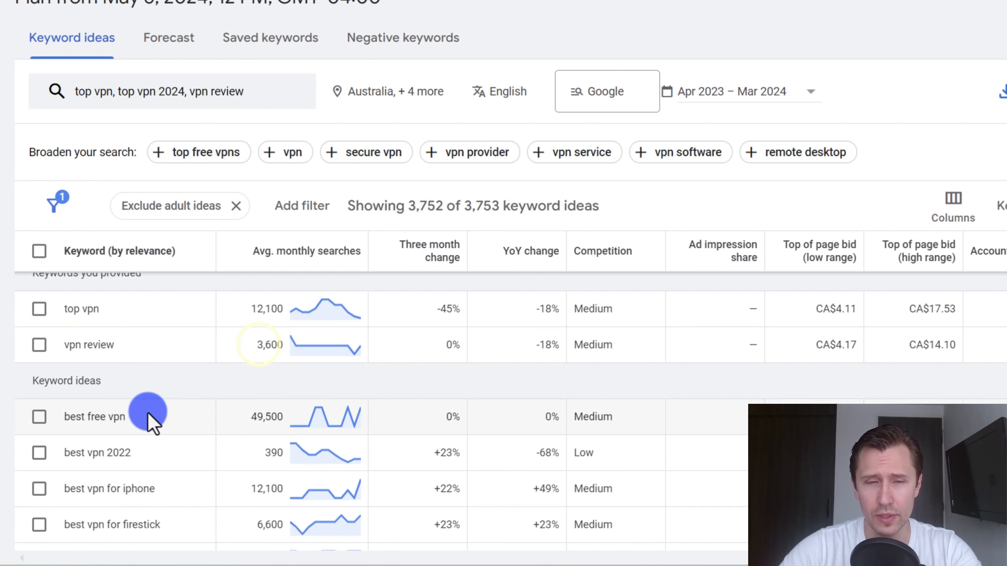
pyautogui.moveTo(66, 416); pyautogui.dragTo(417, 415)
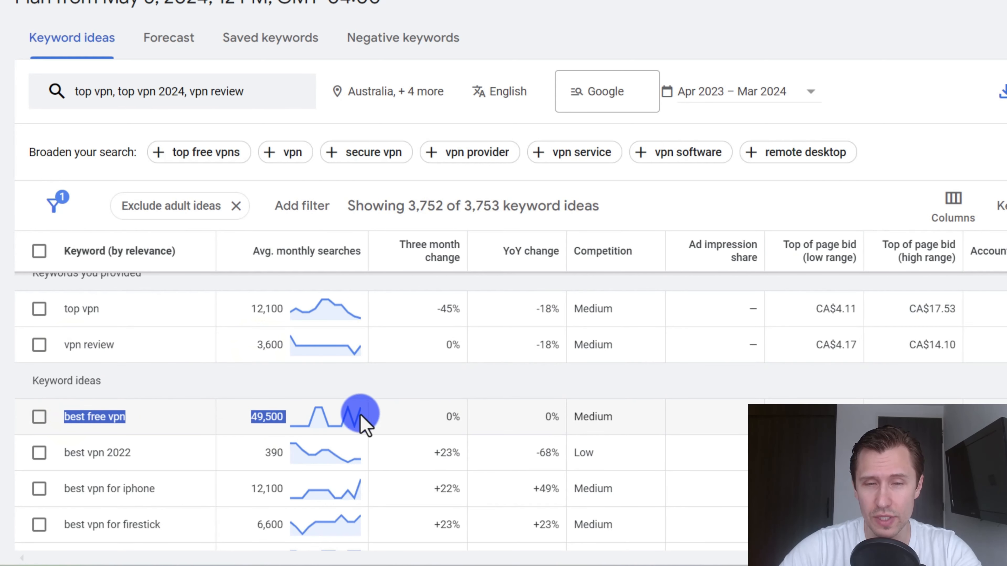
pyautogui.moveTo(340, 416)
pyautogui.scroll(-2, 189, 441)
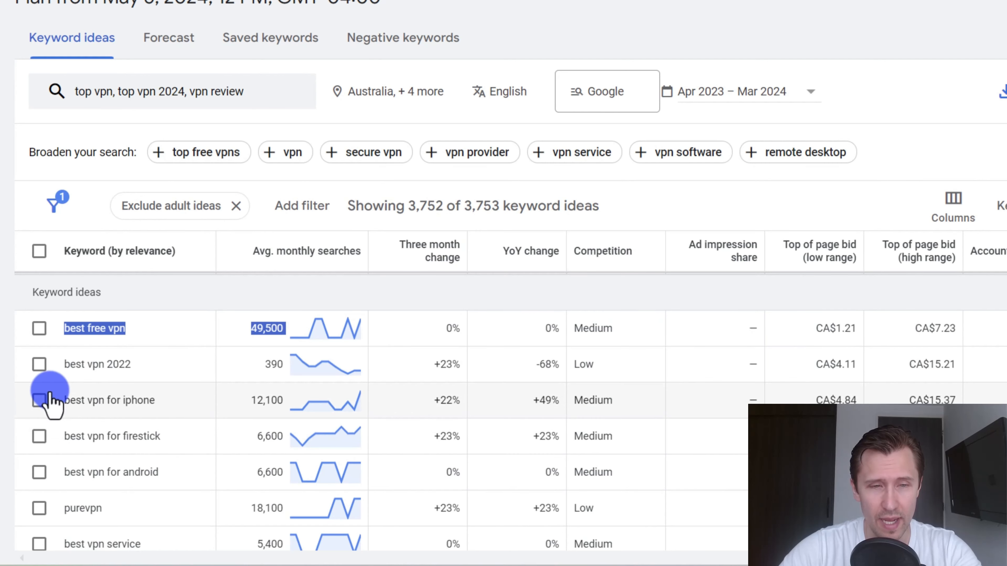
pyautogui.moveTo(74, 394); pyautogui.dragTo(132, 406)
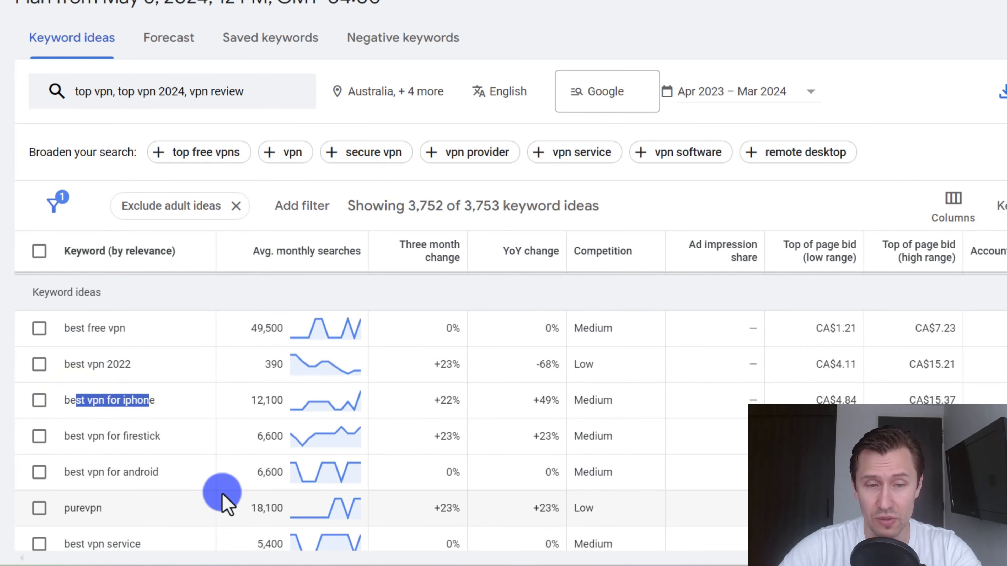
pyautogui.scroll(2, 222, 474)
pyautogui.scroll(-3, 233, 472)
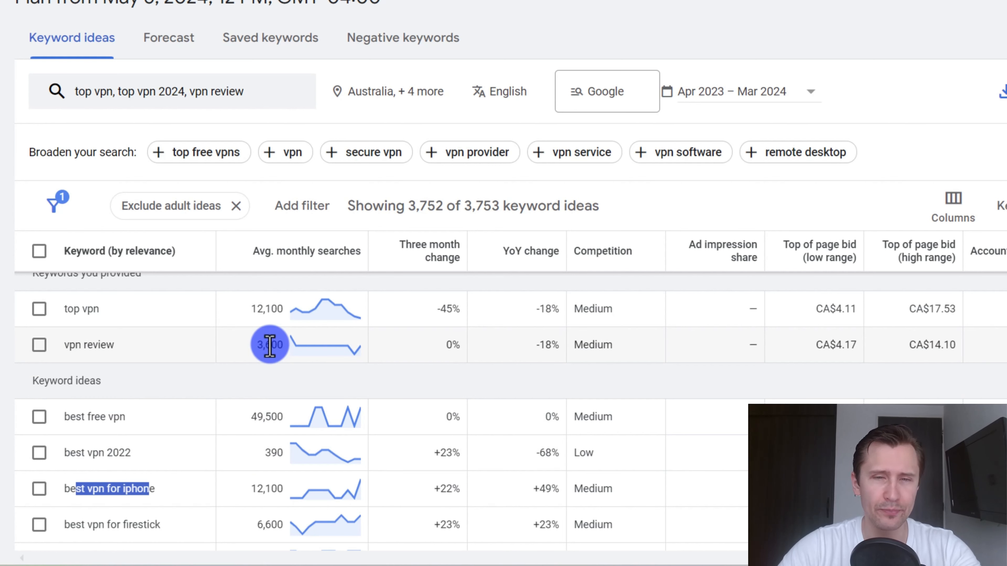
pyautogui.scroll(-5, 270, 347)
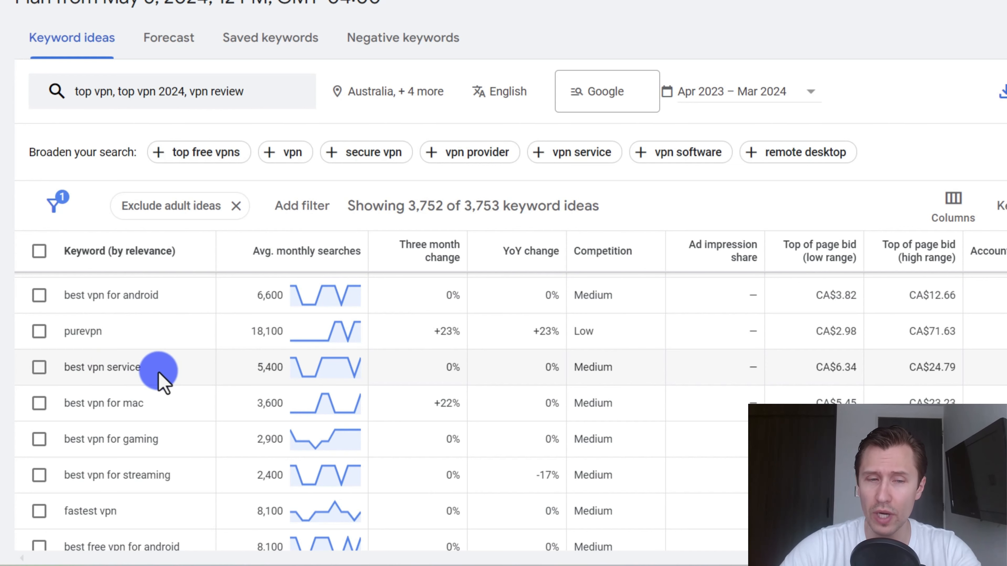
pyautogui.scroll(5, 169, 349)
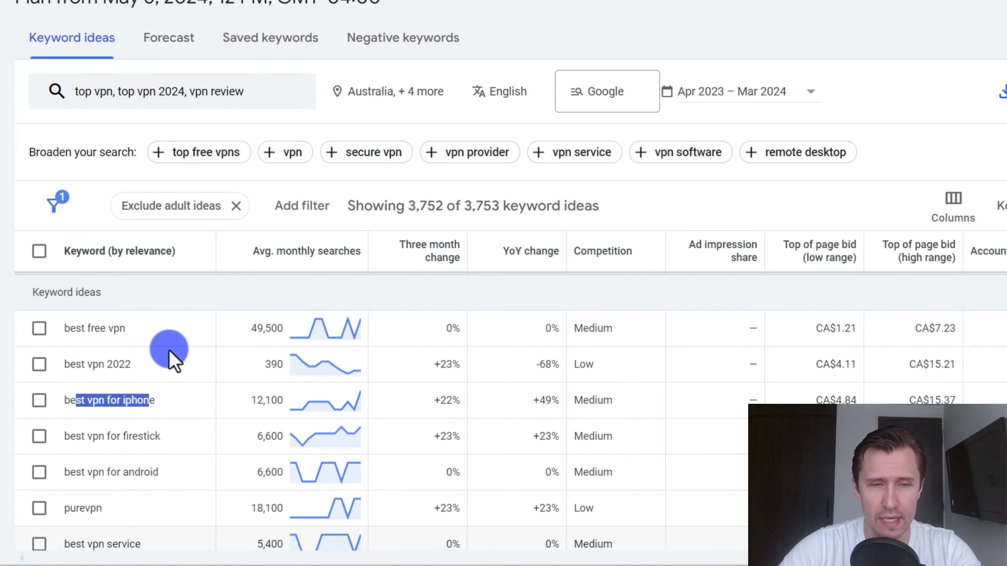
pyautogui.scroll(-3, 169, 350)
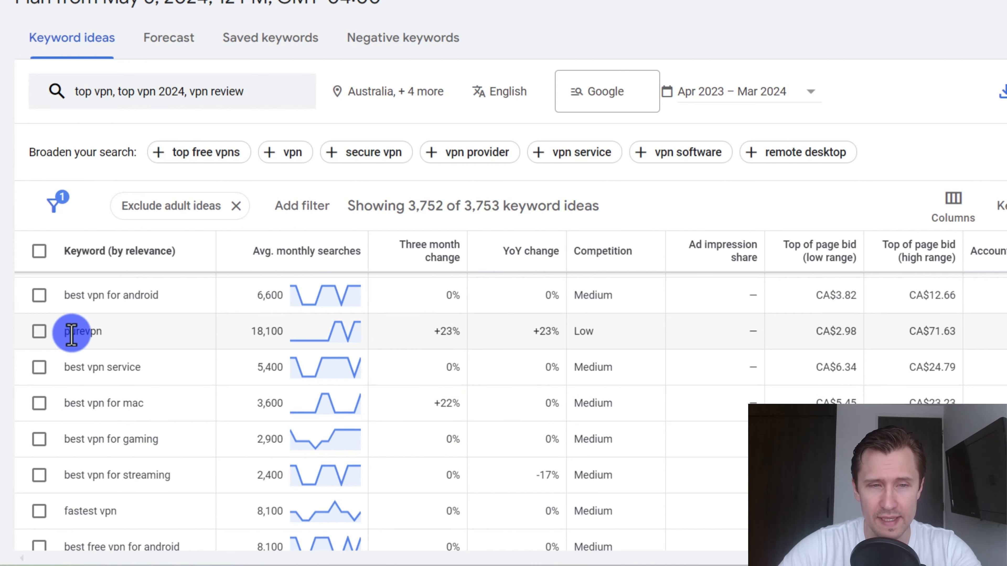
# Examine brand-specific and use-specific keyword ideas, such as "purevpn", "best vpn for streaming", "express vpn price" and "surfshark vpn review"
pyautogui.moveTo(65, 331); pyautogui.dragTo(107, 336)
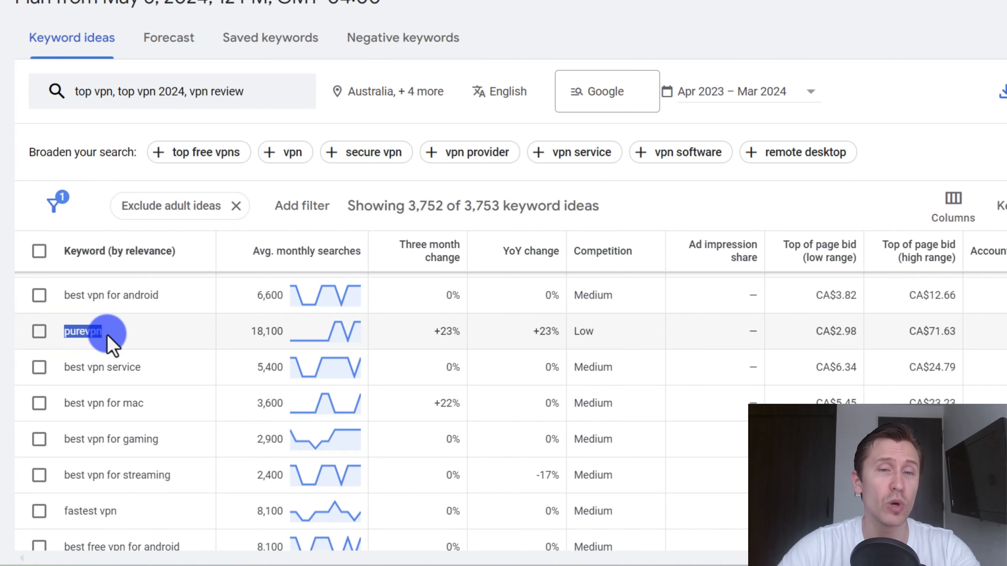
pyautogui.click(85, 334)
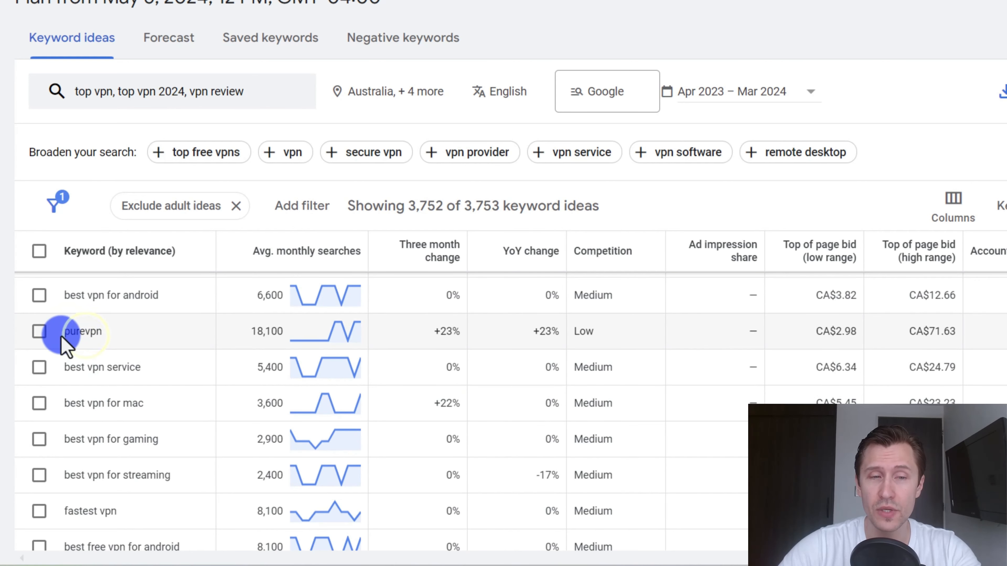
pyautogui.moveTo(69, 331); pyautogui.dragTo(152, 351)
pyautogui.scroll(-2, 87, 338)
pyautogui.moveTo(75, 382); pyautogui.dragTo(163, 397)
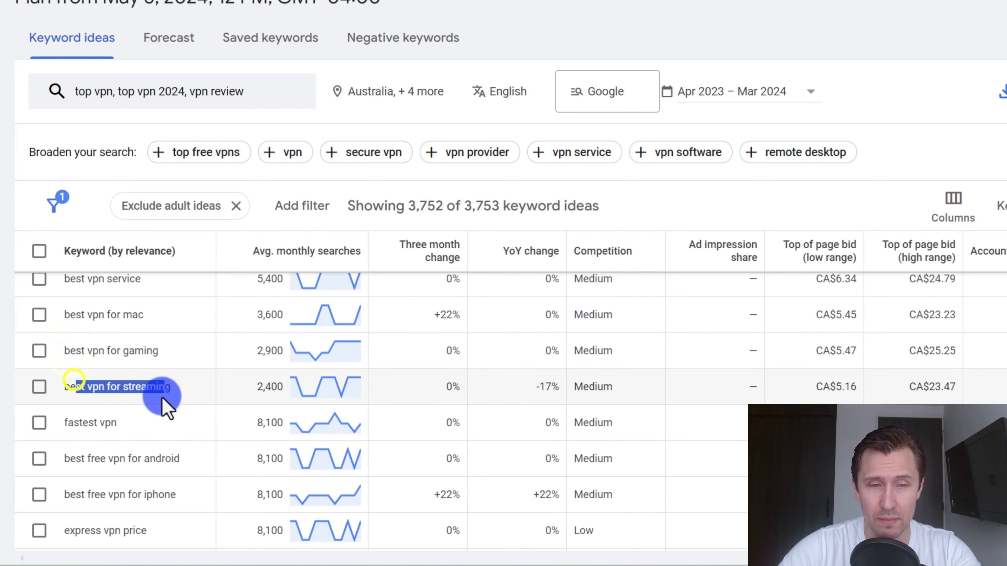
pyautogui.click(120, 396)
pyautogui.scroll(-2, 120, 396)
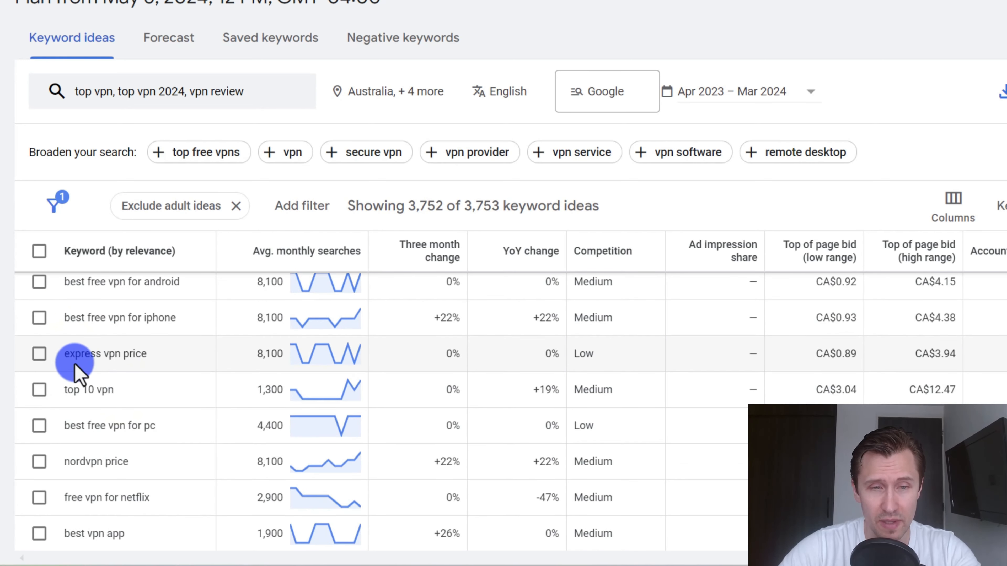
pyautogui.moveTo(62, 362); pyautogui.dragTo(90, 363)
pyautogui.click(88, 364)
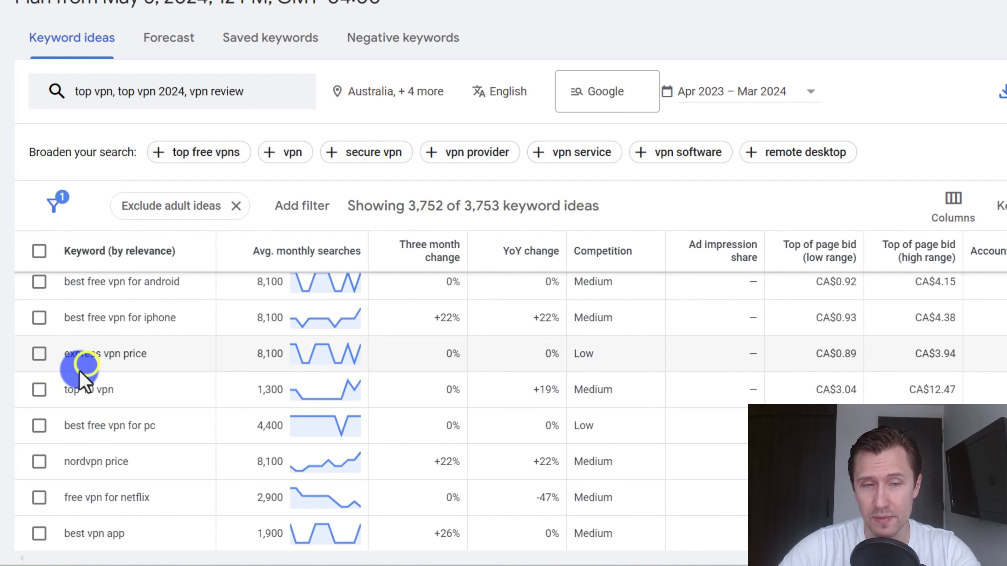
pyautogui.scroll(-2, 81, 383)
pyautogui.scroll(-6, 83, 353)
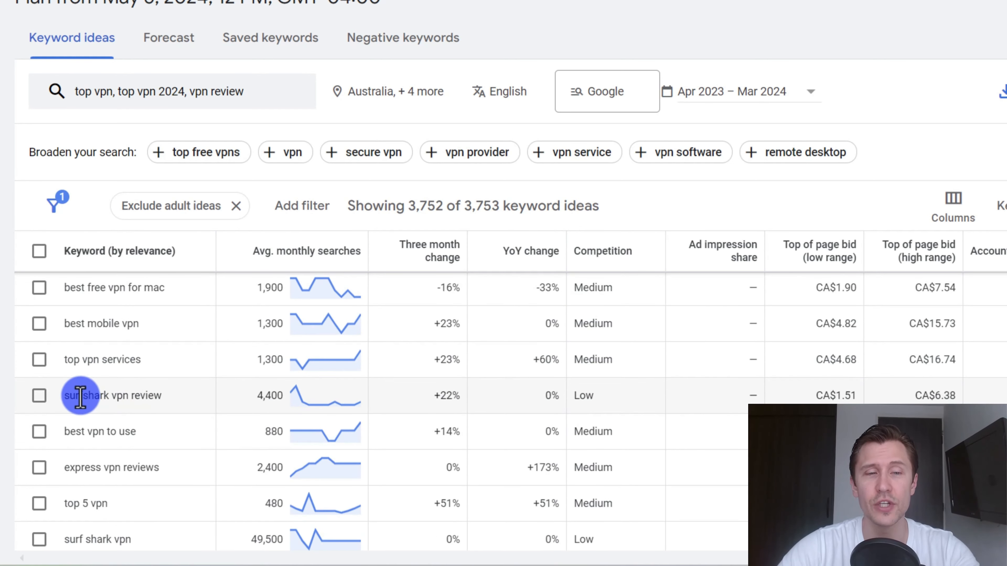
pyautogui.moveTo(65, 396); pyautogui.dragTo(166, 398)
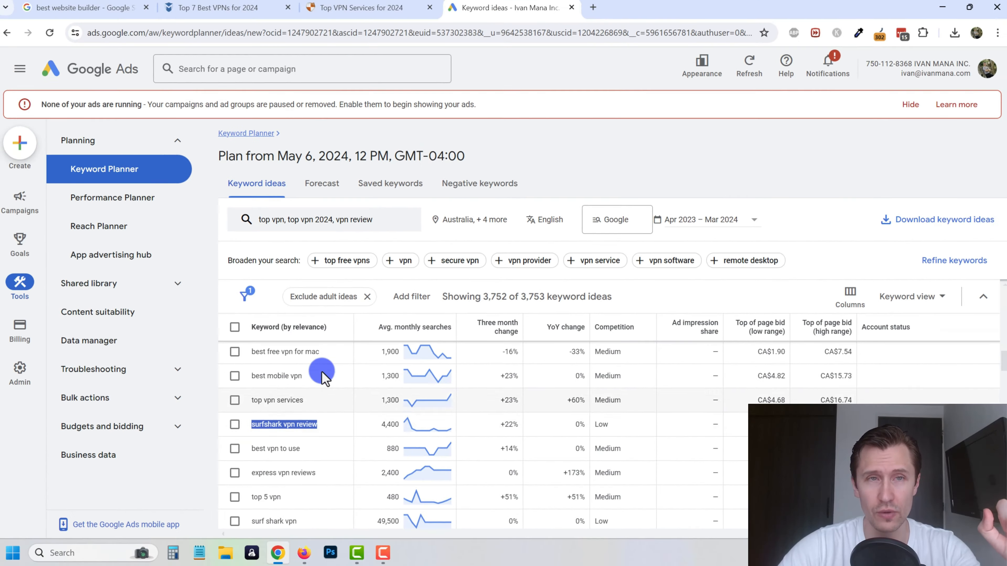
# View the Top VPN Services comparison page, then return to Keyword Planner and examine brand review keywords such as "nordvpn review"
pyautogui.click(357, 7)
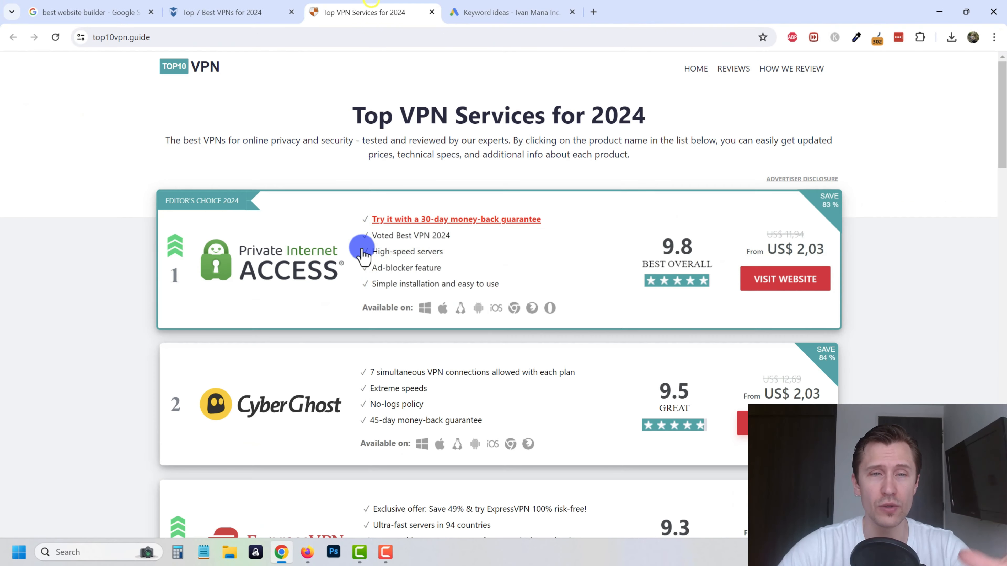
pyautogui.click(515, 5)
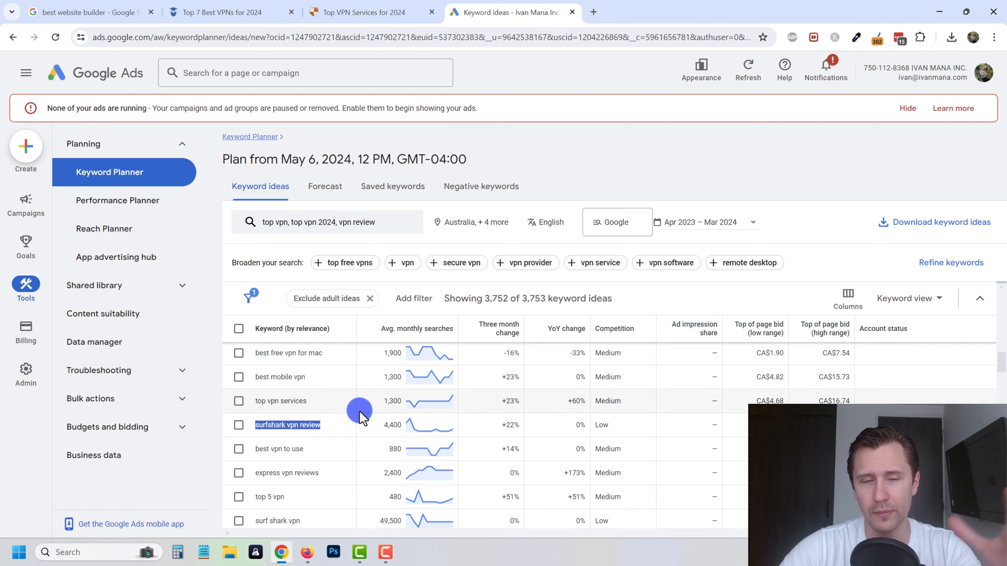
pyautogui.scroll(-2, 361, 412)
pyautogui.moveTo(258, 486); pyautogui.dragTo(300, 486)
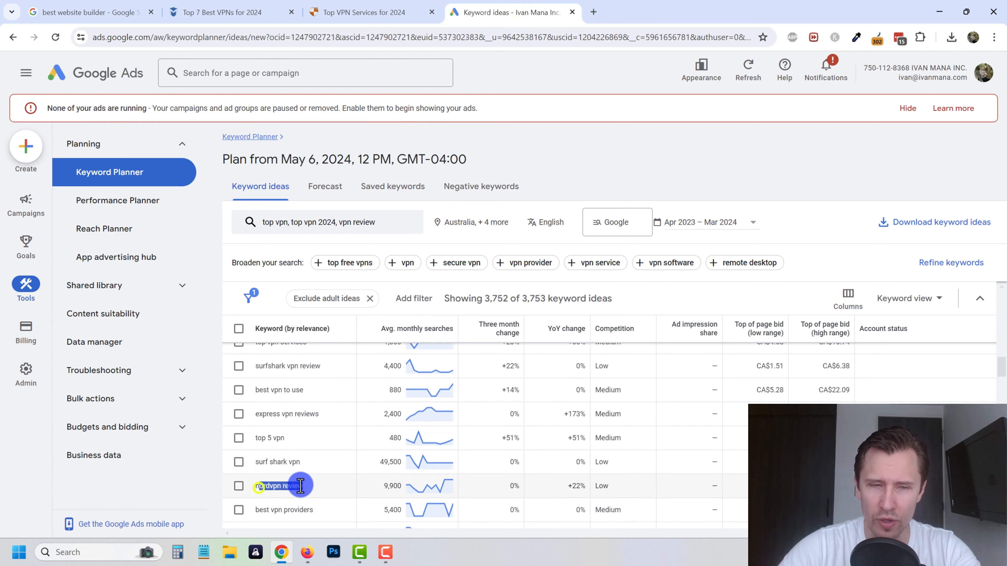
pyautogui.scroll(-6, 359, 461)
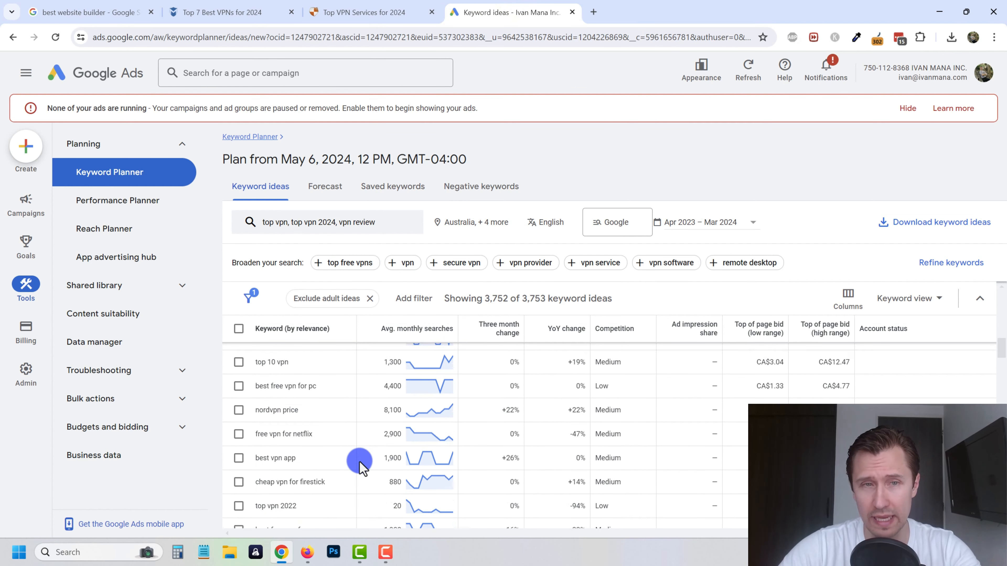
# Replace the VPN search keywords with "best guitar review" and "top guitar" and get the keyword results
pyautogui.click(368, 225)
pyautogui.click(396, 281)
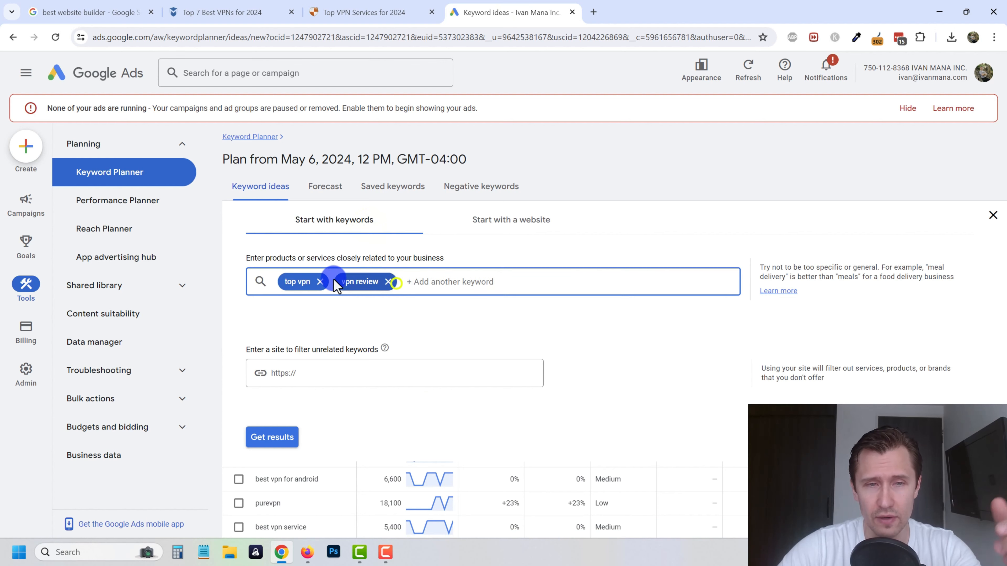
pyautogui.click(317, 281)
pyautogui.click(307, 282)
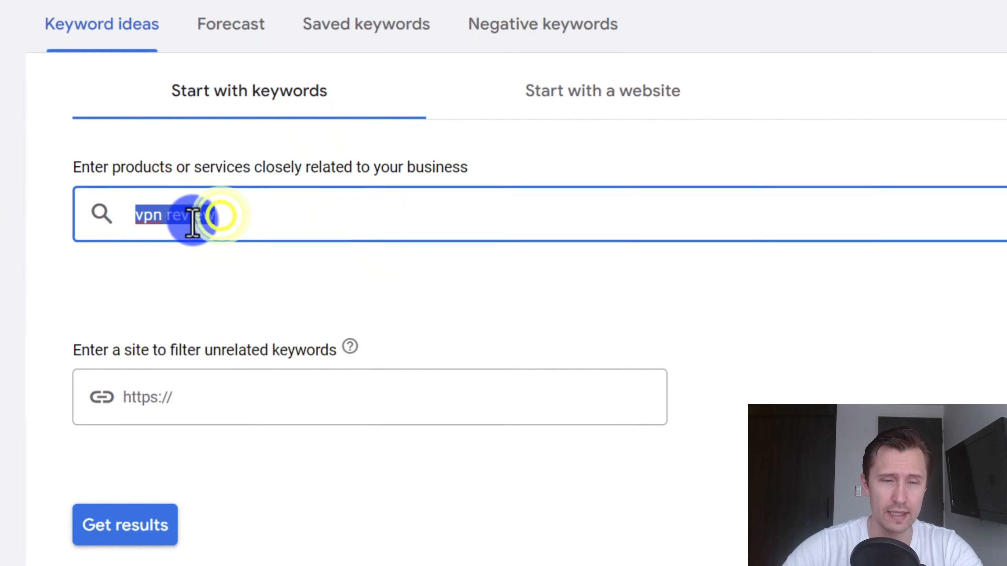
pyautogui.press('BackSpace')
pyautogui.write('best guitar')
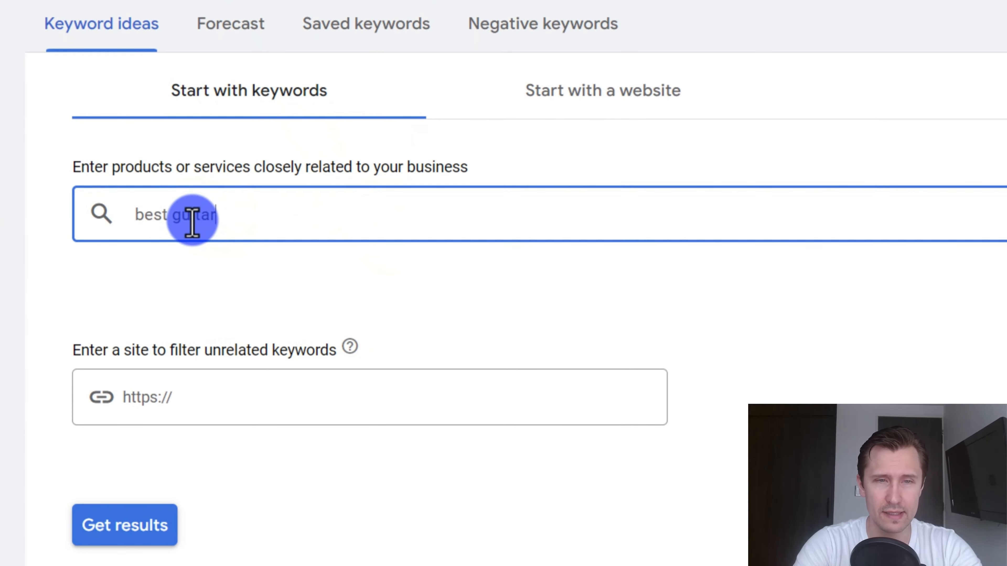
pyautogui.write(' review')
pyautogui.press('Return')
pyautogui.write('top')
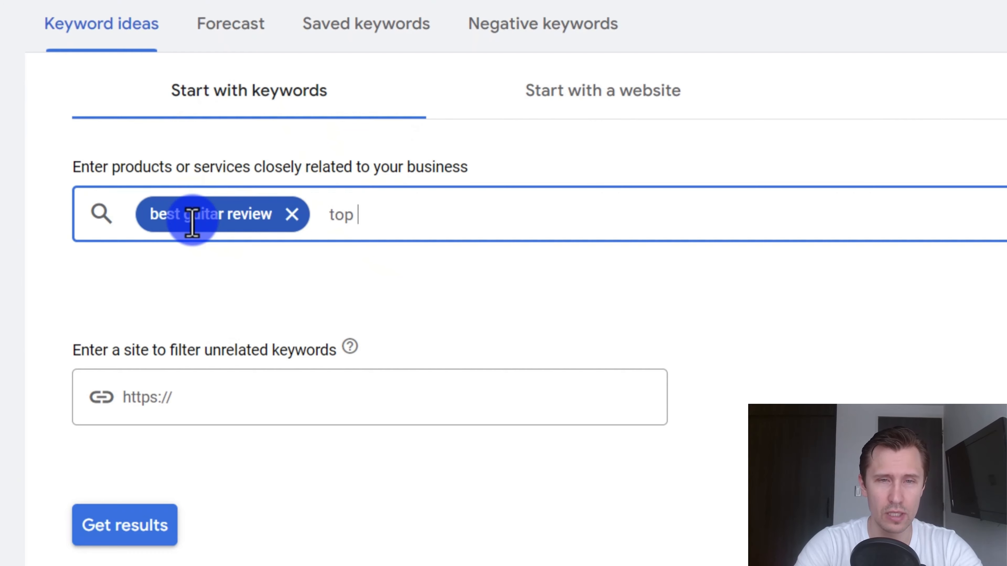
pyautogui.press('Return')
pyautogui.click(138, 528)
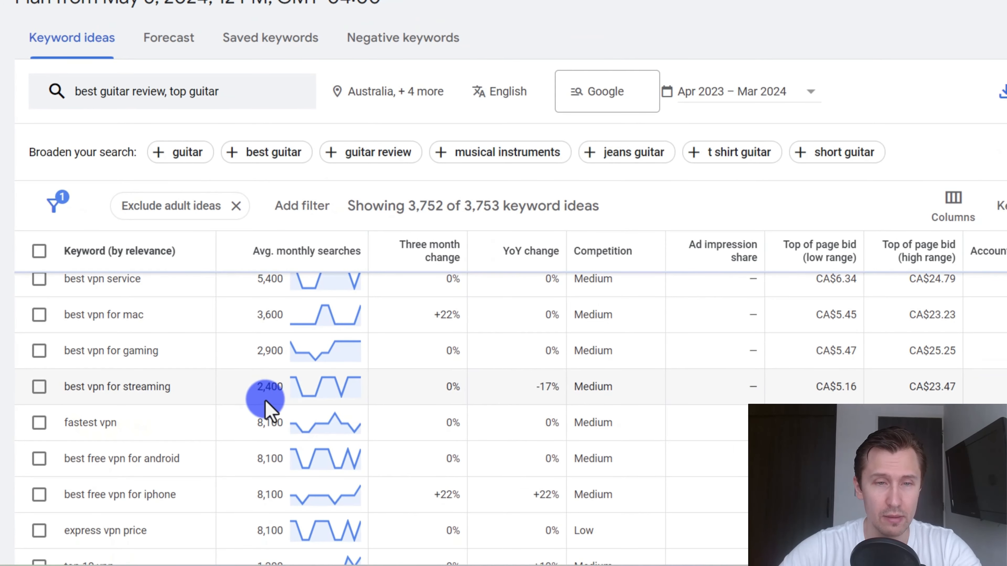
# Examine monthly searches and bids for "top guitar" and keyword ideas such as "yamaha fg800" and "best electric guitar"
pyautogui.scroll(10, 288, 424)
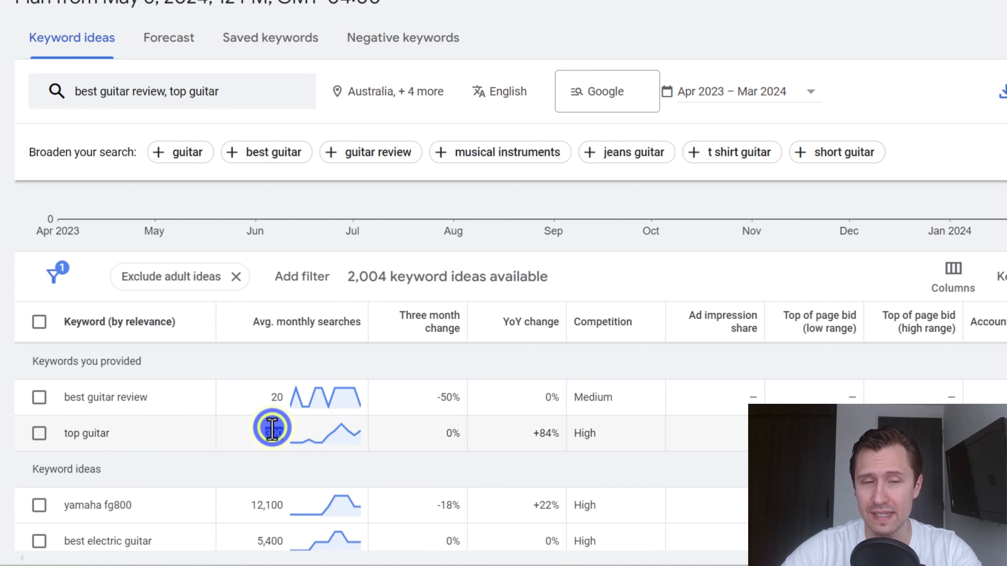
pyautogui.moveTo(65, 433); pyautogui.dragTo(113, 439)
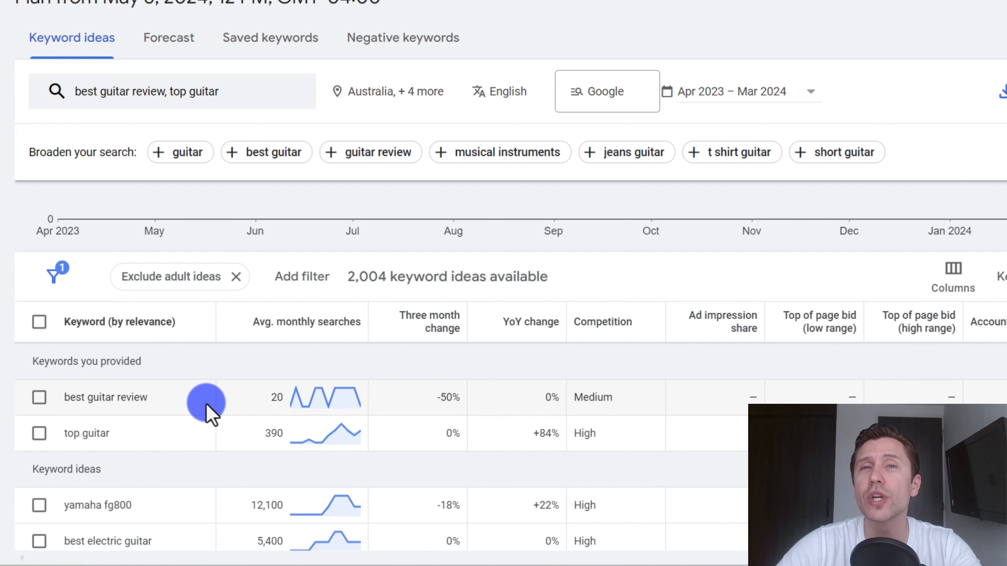
pyautogui.scroll(-2, 209, 411)
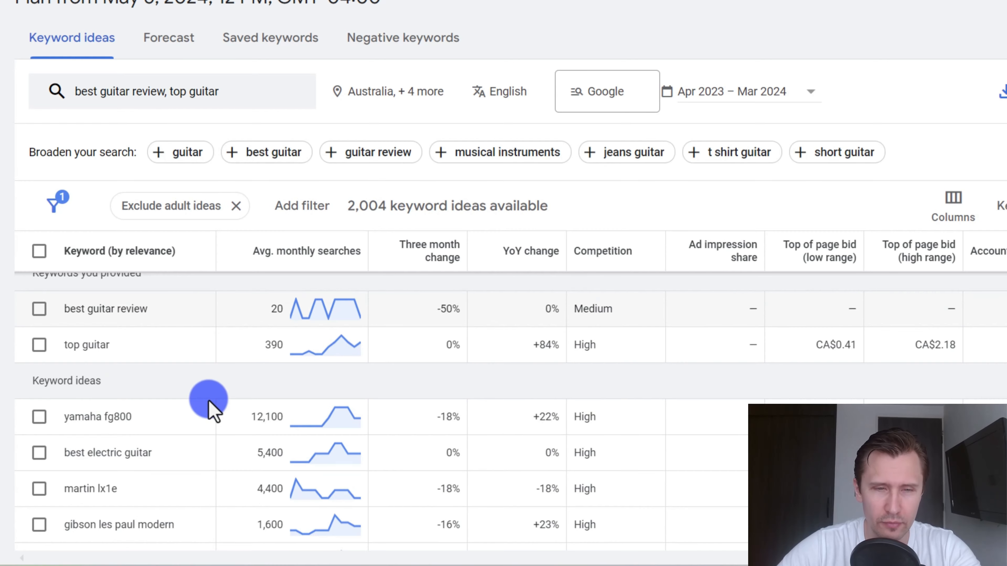
pyautogui.moveTo(65, 425); pyautogui.dragTo(146, 417)
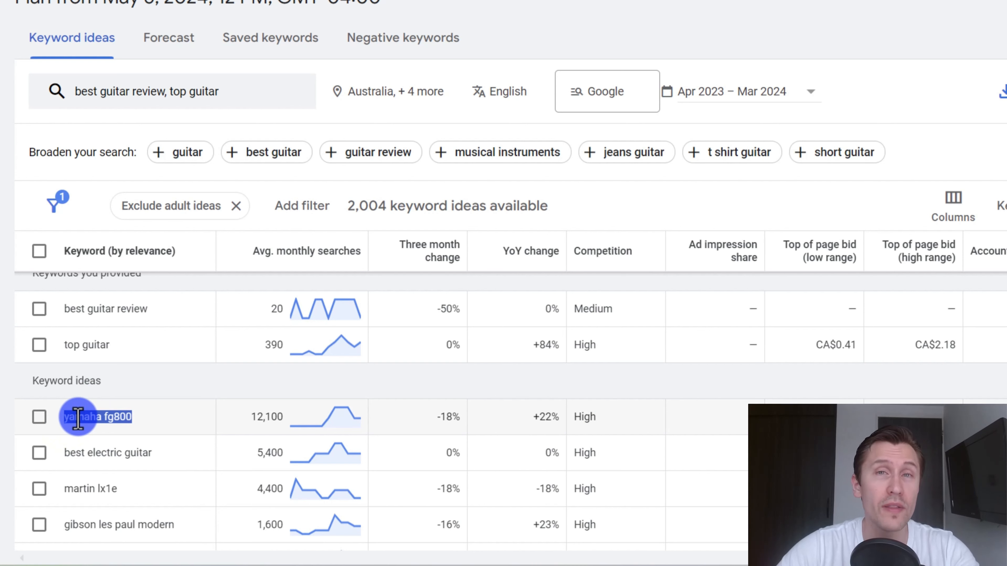
pyautogui.moveTo(64, 453); pyautogui.dragTo(253, 448)
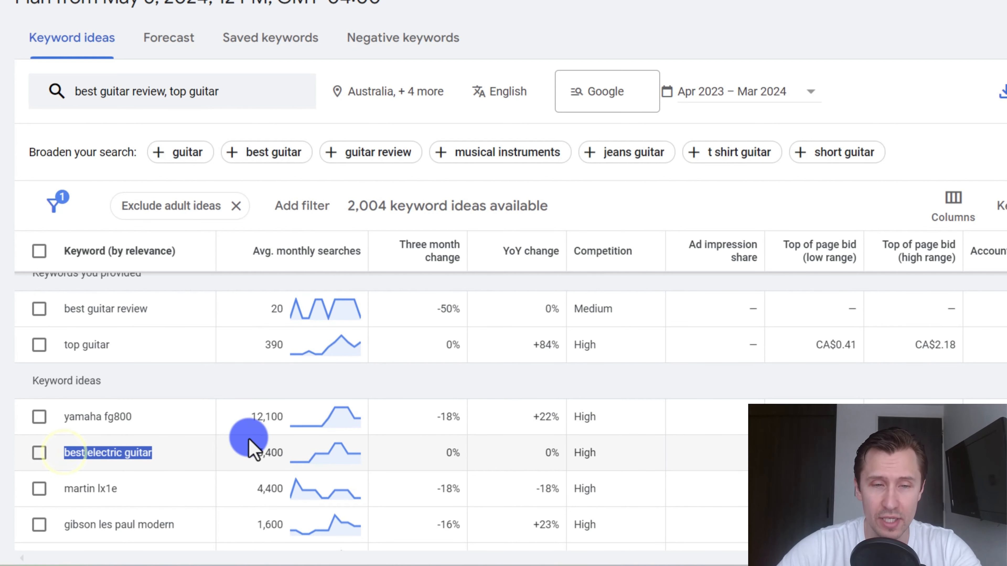
pyautogui.moveTo(63, 452); pyautogui.dragTo(599, 454)
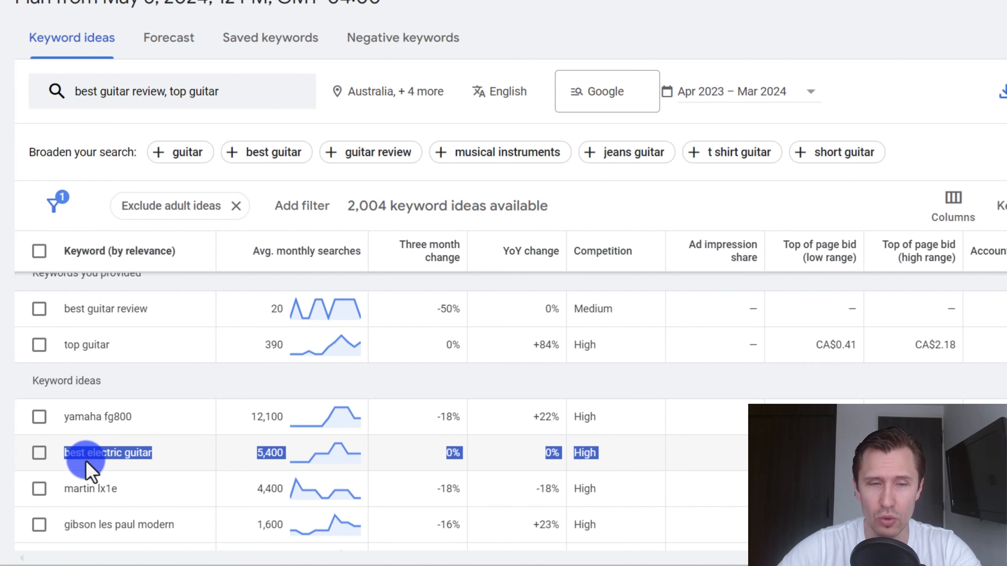
pyautogui.click(67, 454)
pyautogui.scroll(-2, 69, 456)
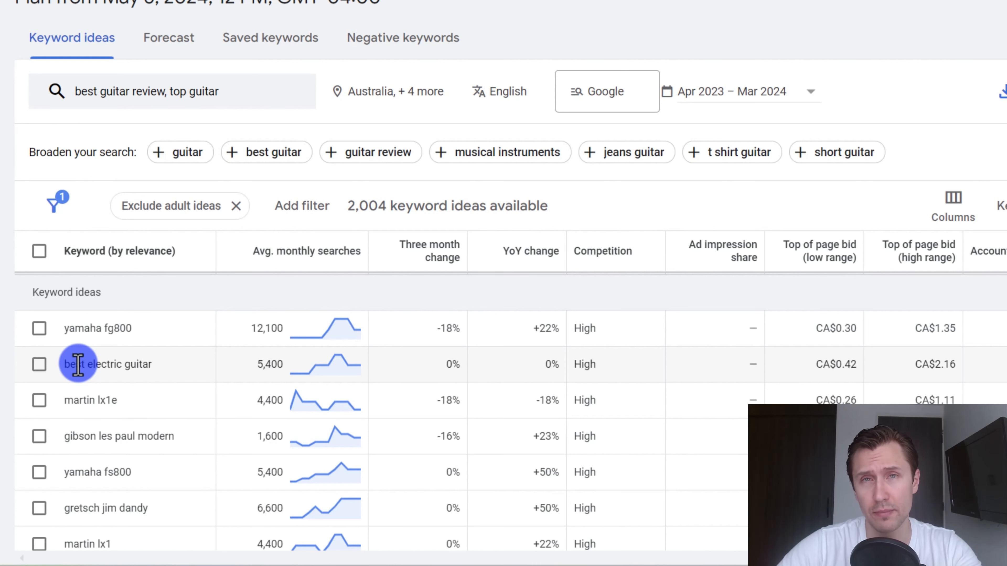
pyautogui.scroll(-9, 92, 365)
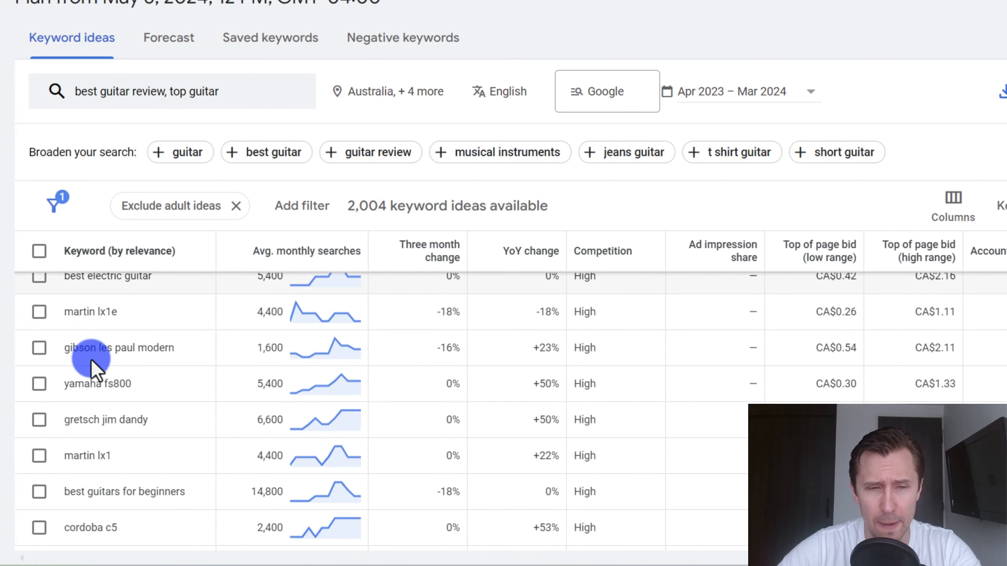
pyautogui.scroll(8, 113, 448)
pyautogui.scroll(5, 116, 463)
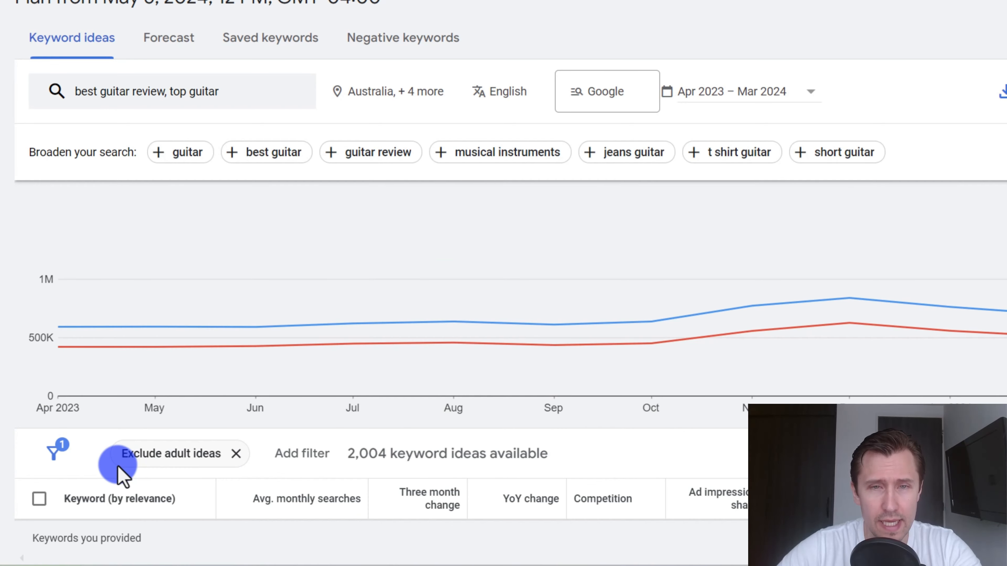
# Replace the guitar search keywords with "best landing page builder" and "best funnel builder" and get the keyword results
pyautogui.click(243, 95)
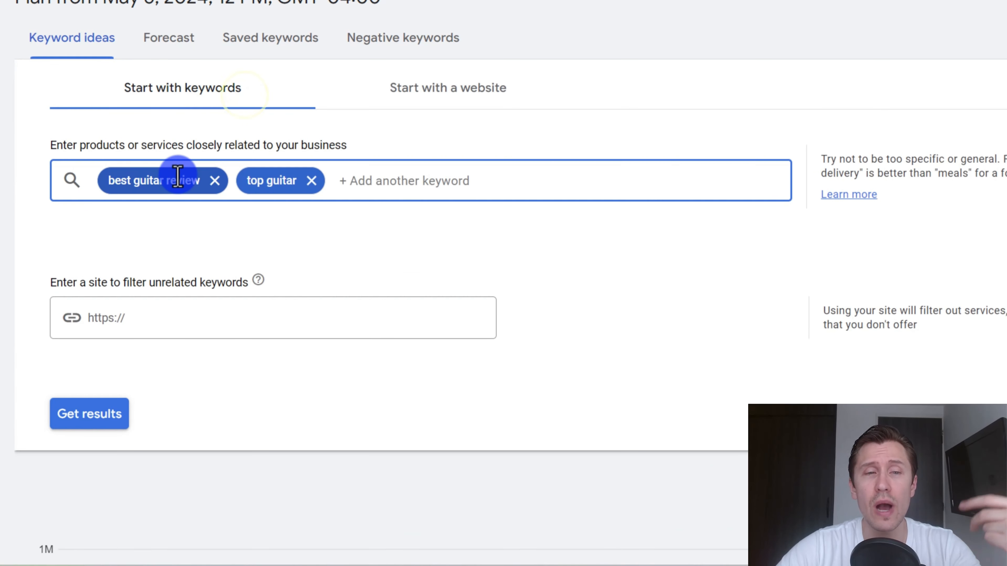
pyautogui.click(175, 179)
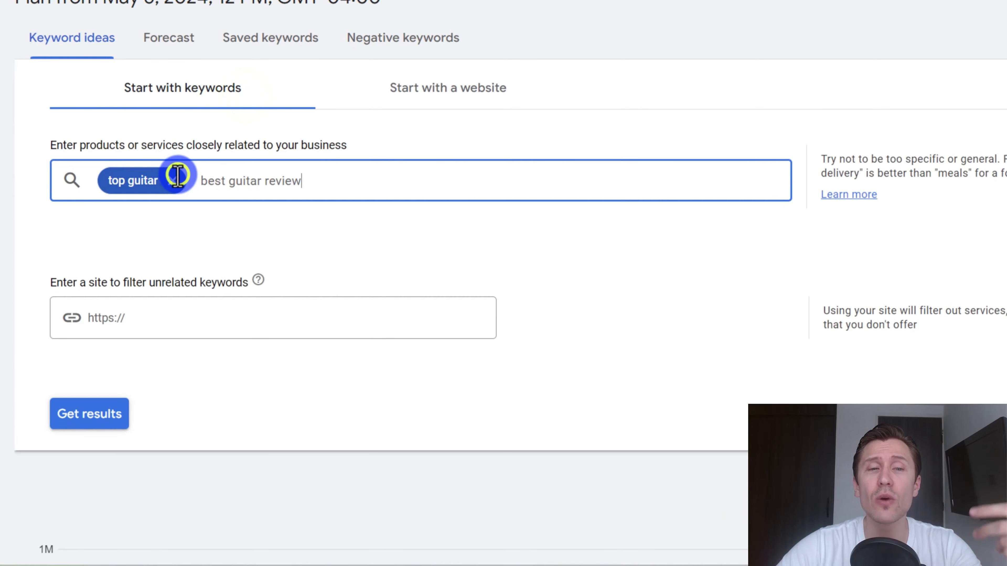
pyautogui.click(136, 180)
pyautogui.write('best')
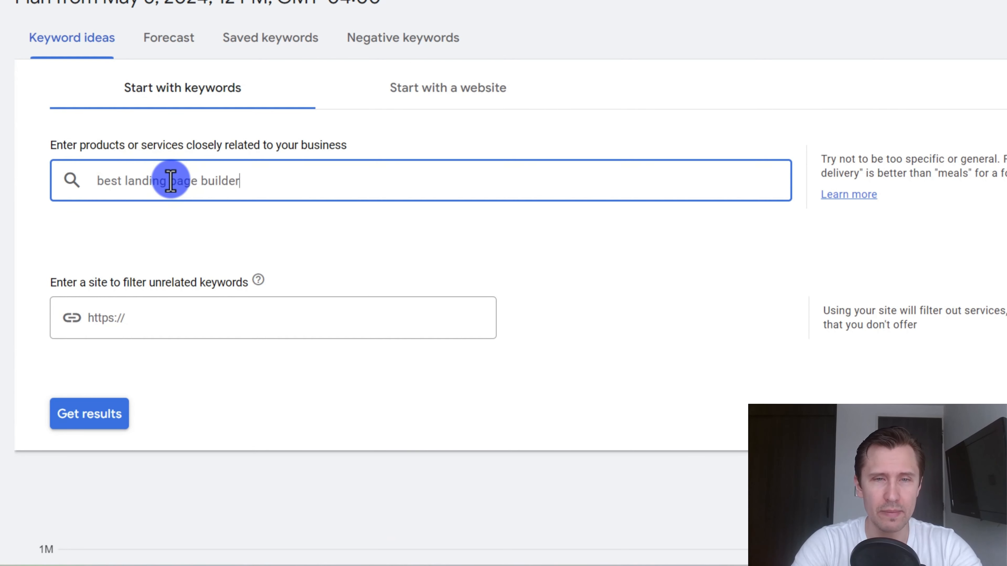
pyautogui.press('Return')
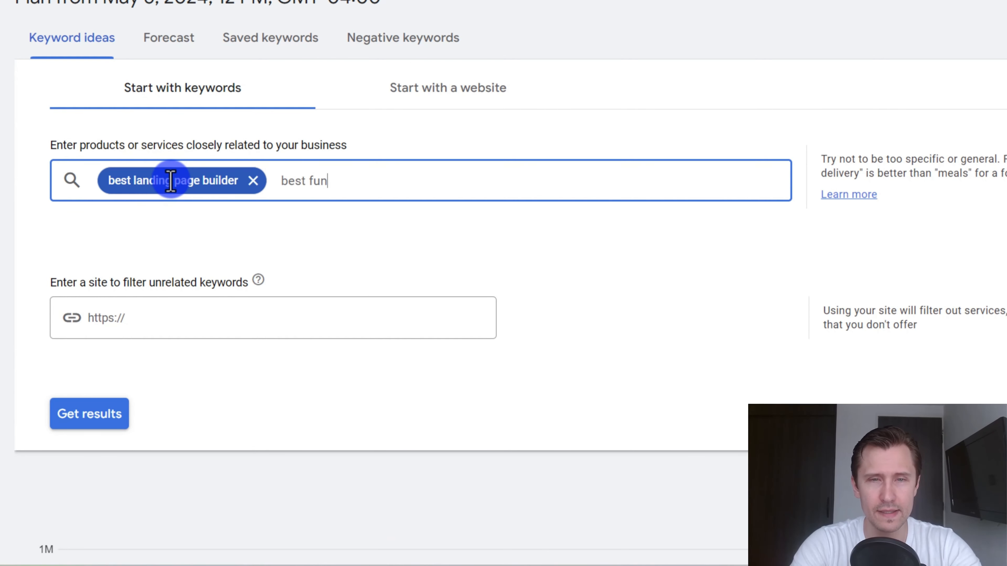
pyautogui.write('best funnel builder')
pyautogui.press('Return')
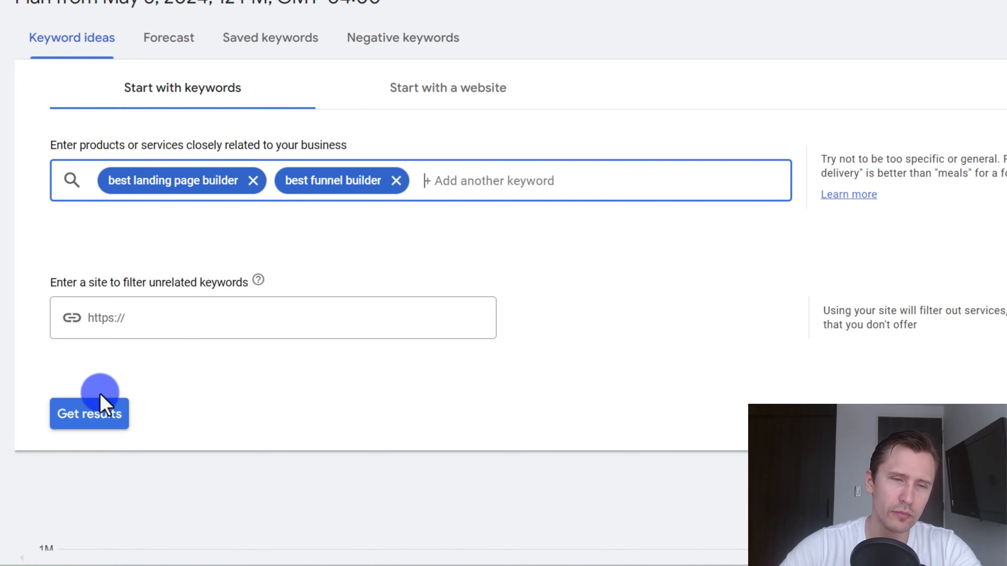
pyautogui.click(95, 412)
# Examine monthly searches and bids for "best landing page builder", "best funnel builder" and the "landing page builder" idea
pyautogui.scroll(-4, 294, 257)
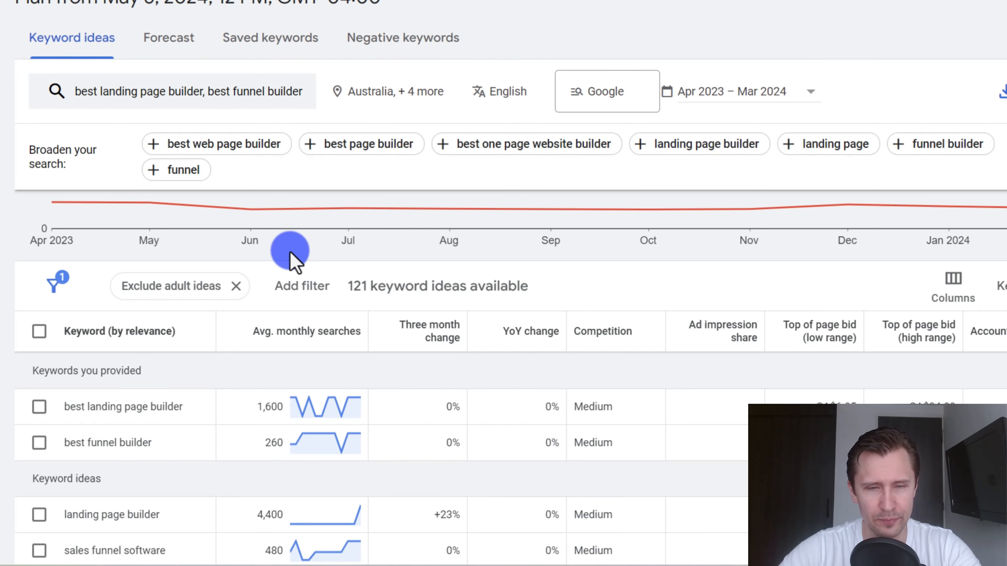
pyautogui.scroll(-2, 294, 258)
pyautogui.moveTo(75, 318); pyautogui.dragTo(110, 326)
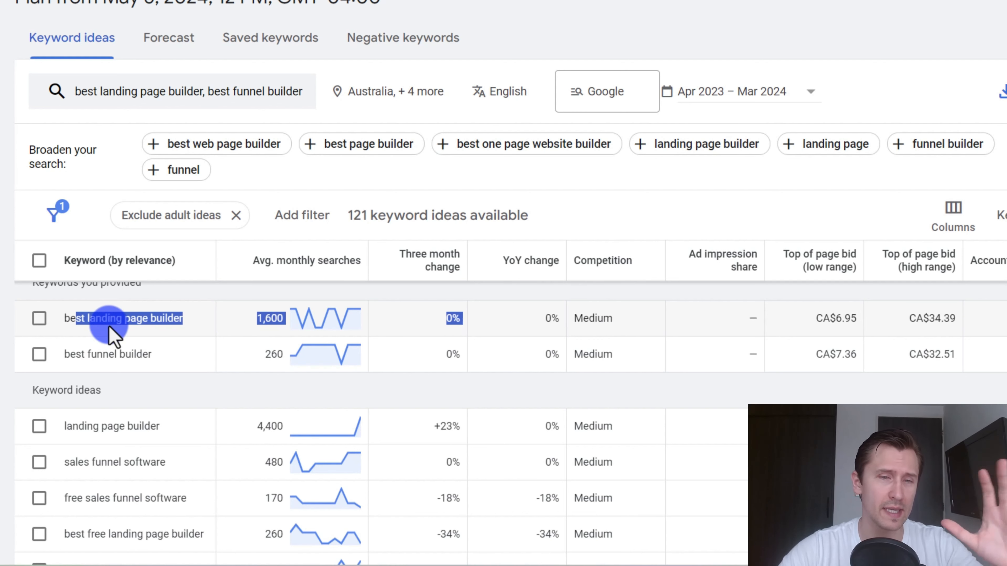
pyautogui.moveTo(109, 329); pyautogui.dragTo(99, 320)
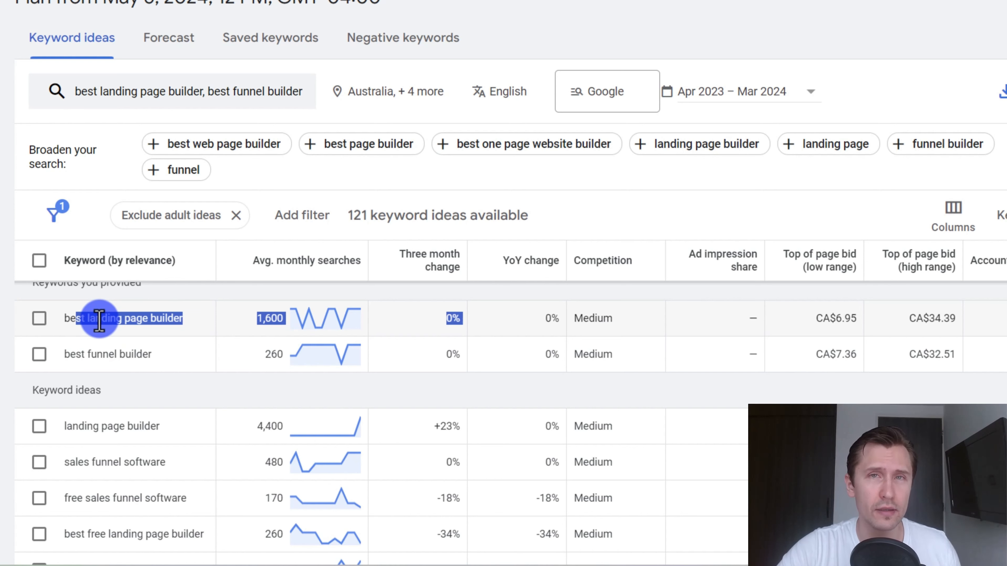
pyautogui.moveTo(65, 351); pyautogui.dragTo(207, 353)
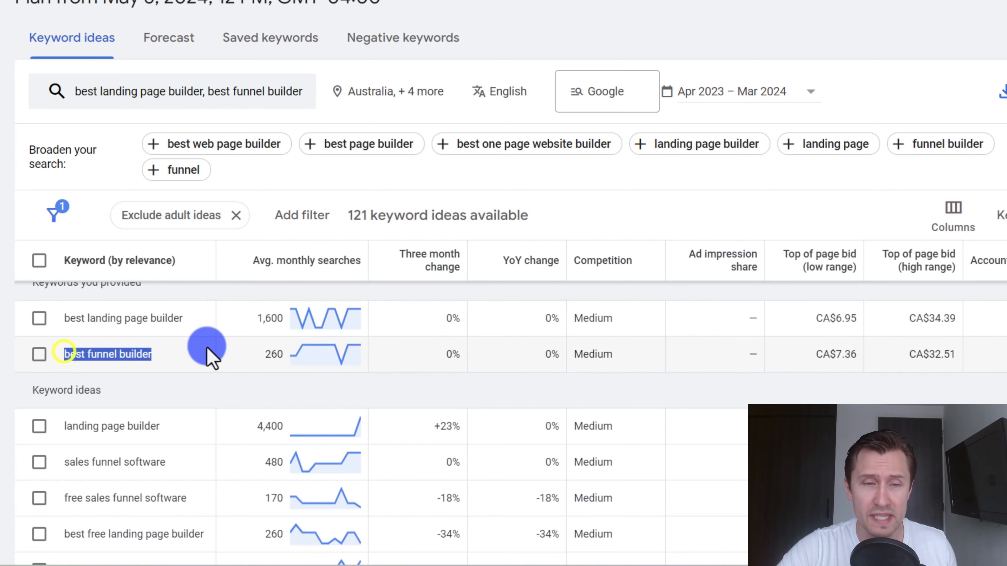
pyautogui.moveTo(71, 425); pyautogui.dragTo(183, 423)
pyautogui.click(111, 421)
pyautogui.moveTo(69, 423); pyautogui.dragTo(160, 421)
pyautogui.click(118, 421)
# Examine further keyword ideas such as "sales funnel software", "sales funnel builder", "cheapest landing page builder" and the website builder phrase
pyautogui.scroll(-2, 153, 422)
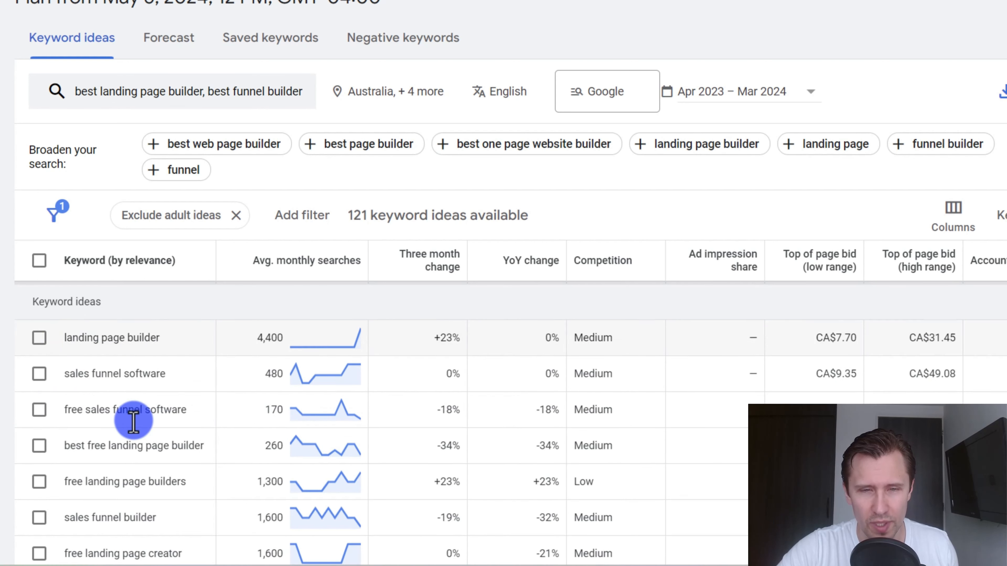
pyautogui.moveTo(68, 369); pyautogui.dragTo(165, 375)
pyautogui.scroll(-2, 131, 428)
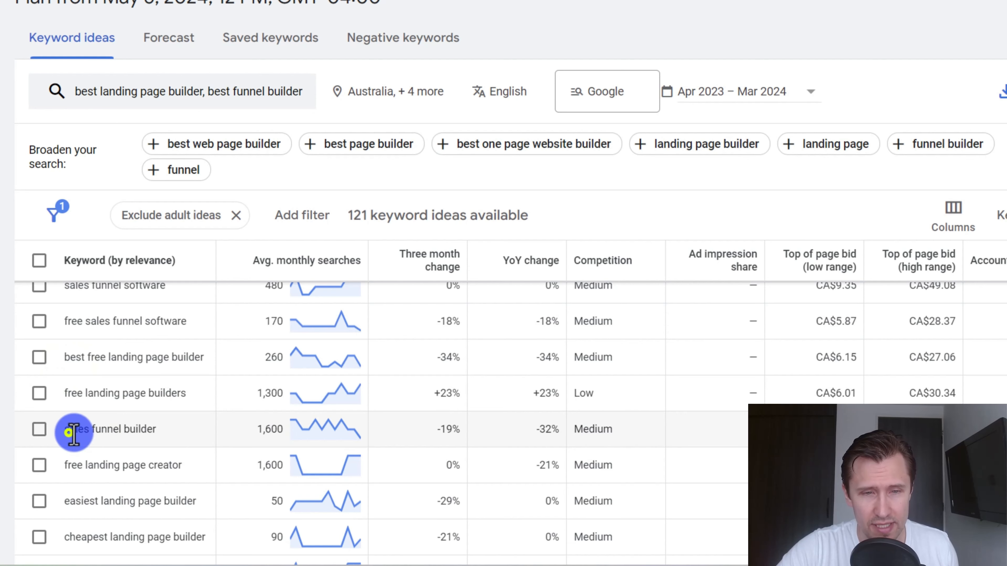
pyautogui.moveTo(70, 430); pyautogui.dragTo(156, 429)
pyautogui.scroll(-2, 86, 429)
pyautogui.moveTo(72, 445); pyautogui.dragTo(206, 449)
pyautogui.click(147, 450)
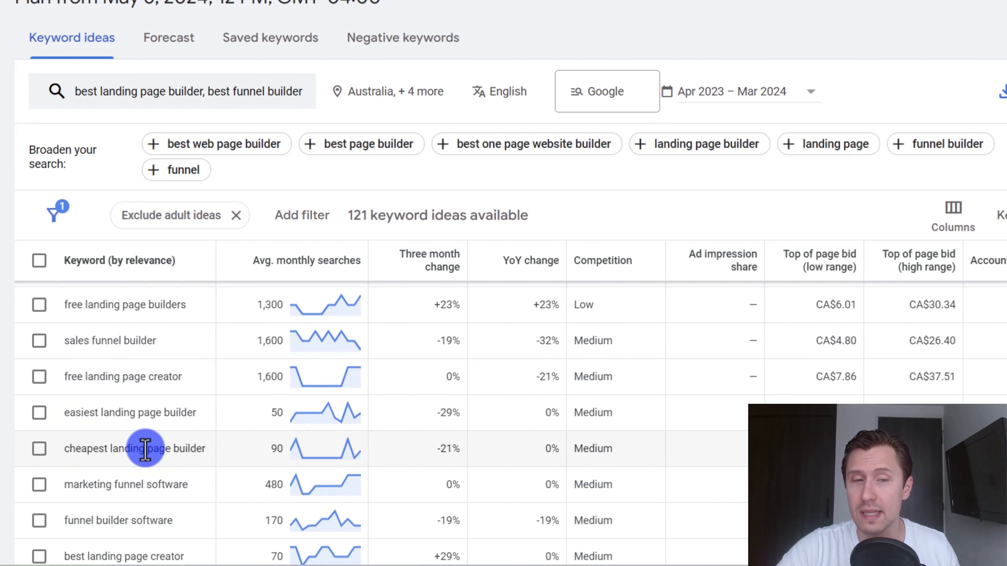
pyautogui.scroll(-5, 162, 424)
pyautogui.scroll(-5, 161, 424)
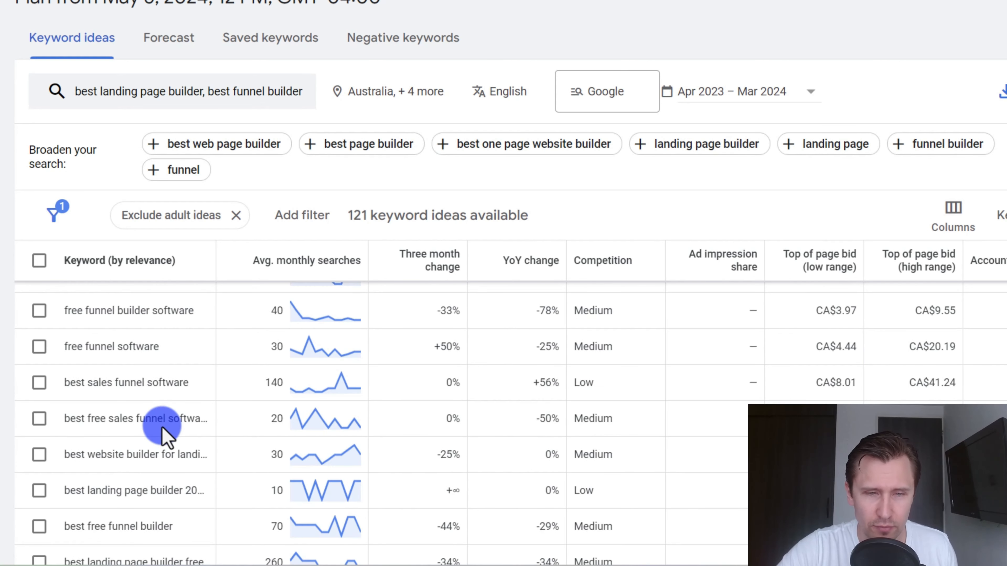
pyautogui.moveTo(87, 460); pyautogui.dragTo(153, 460)
pyautogui.click(154, 460)
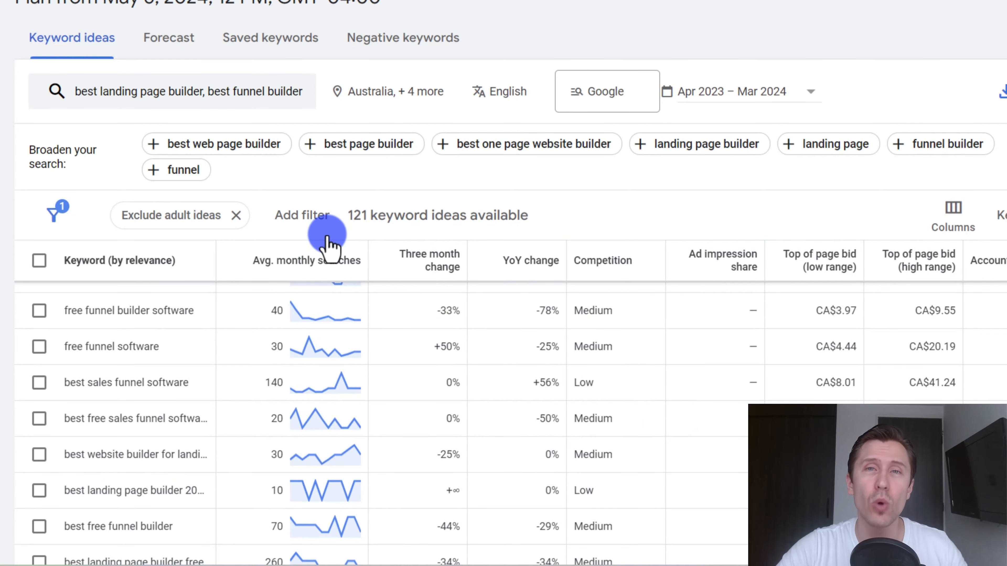
# Return to the search trend chart and recheck the monthly searches for "best landing page builder"
pyautogui.scroll(10, 311, 416)
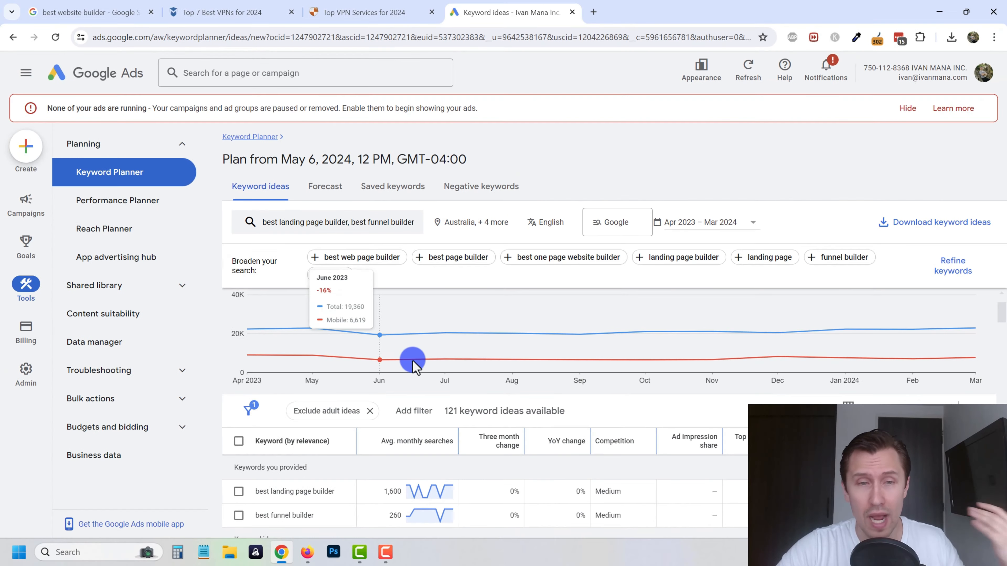
pyautogui.scroll(-2, 397, 367)
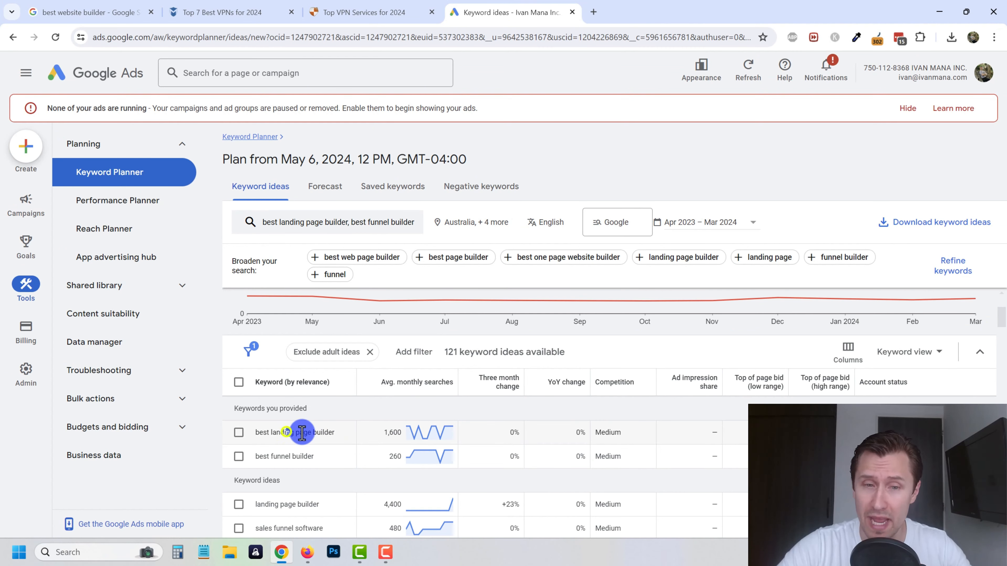
pyautogui.moveTo(301, 432); pyautogui.dragTo(476, 438)
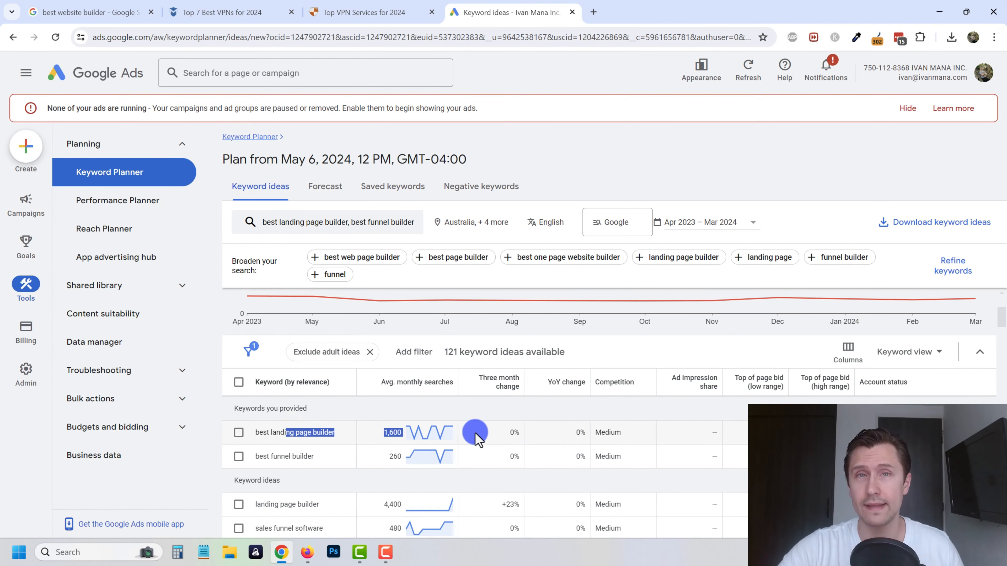
pyautogui.click(302, 428)
# Review the Top 7 Best VPNs and Top VPN Services comparison pages as layout examples, then return to Keyword Planner
pyautogui.click(238, 12)
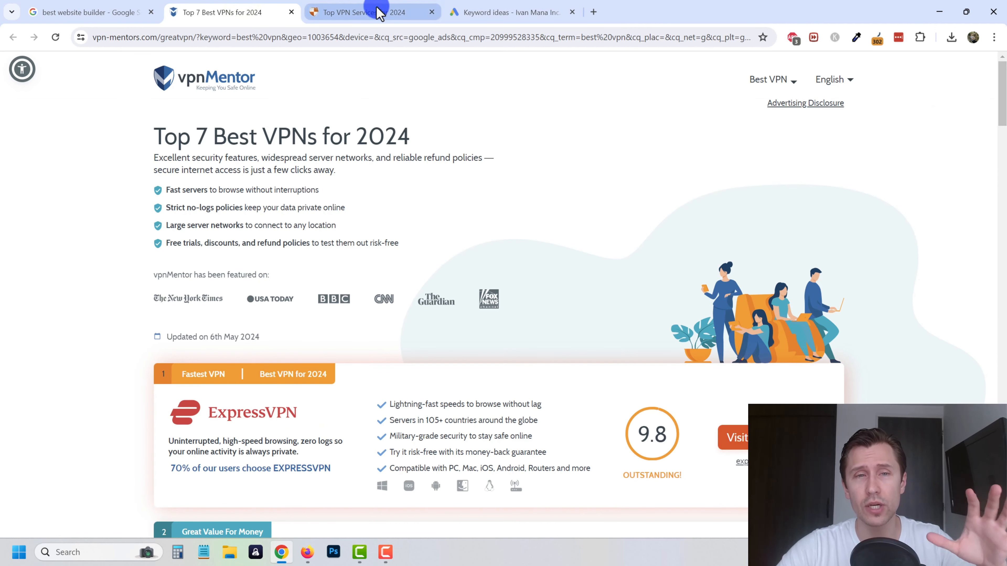
pyautogui.scroll(-3, 288, 418)
pyautogui.click(355, 11)
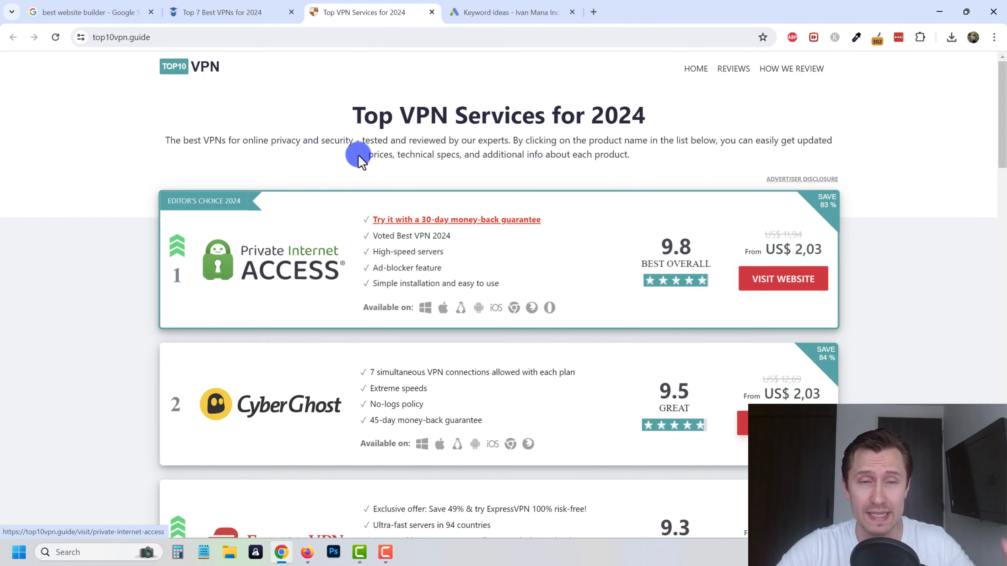
pyautogui.scroll(-8, 281, 387)
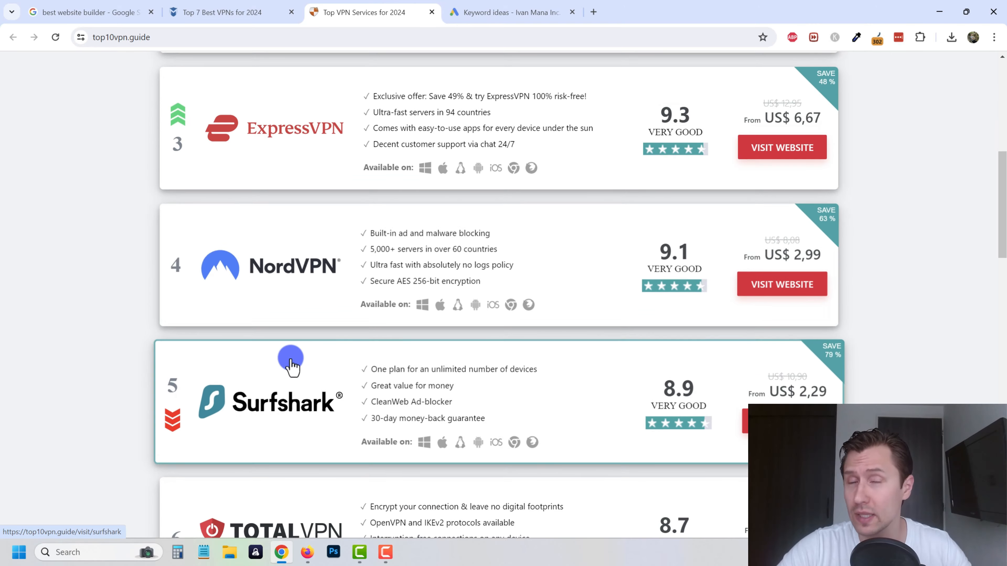
pyautogui.scroll(-4, 290, 361)
pyautogui.scroll(15, 303, 332)
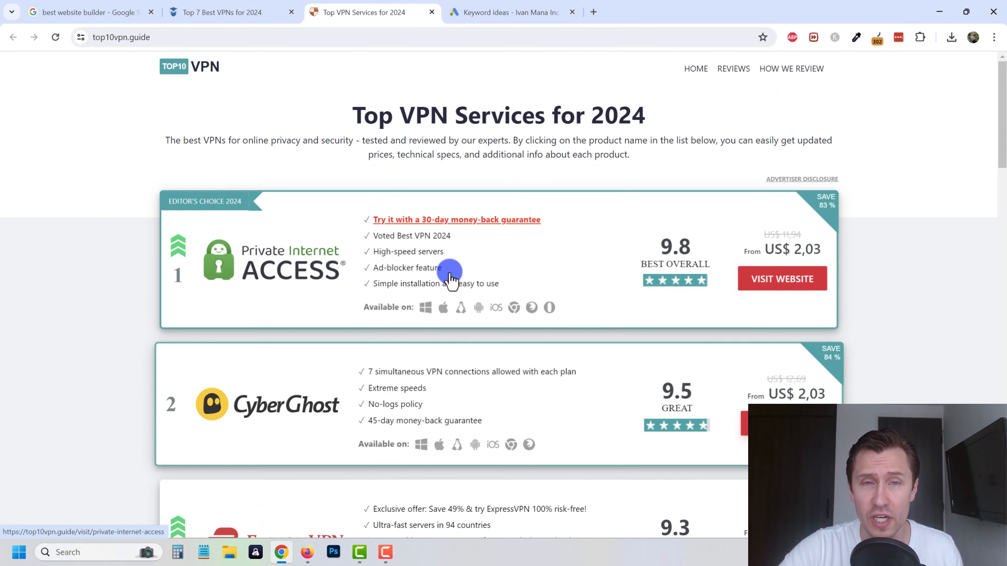
pyautogui.click(224, 11)
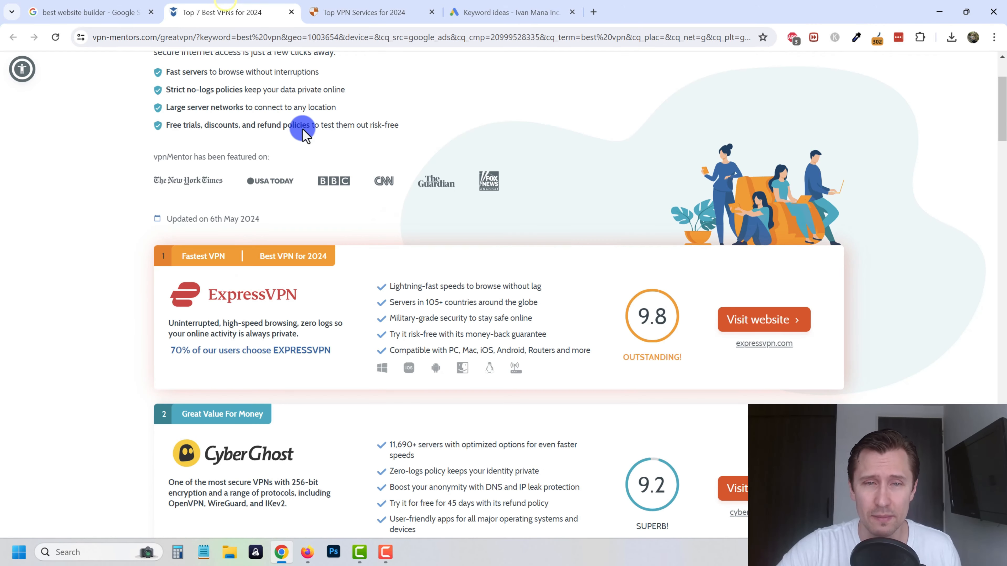
pyautogui.scroll(3, 305, 134)
pyautogui.click(535, 6)
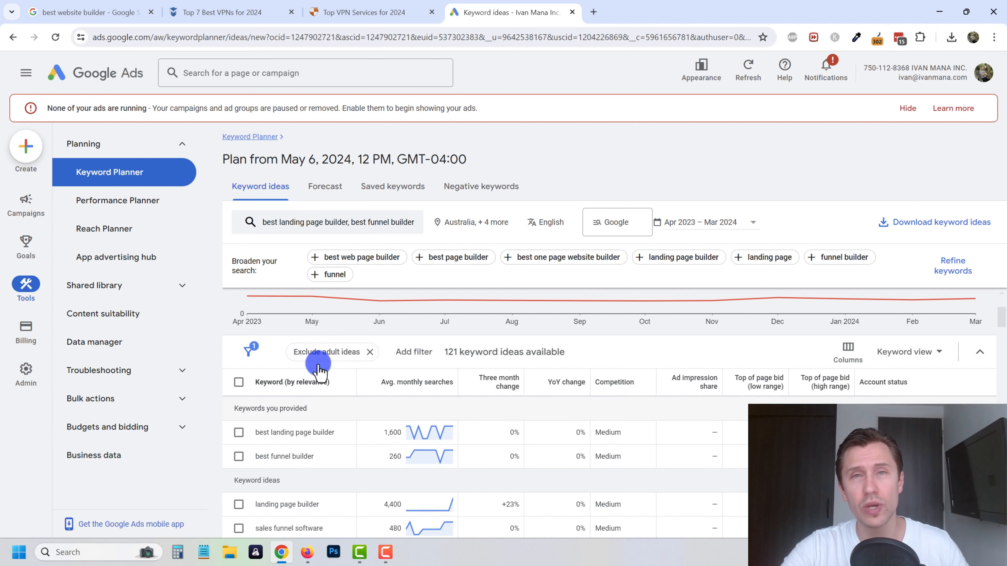
# Close Keyword Planner and open the Hostinger affiliate link in a new browser tab
pyautogui.click(571, 13)
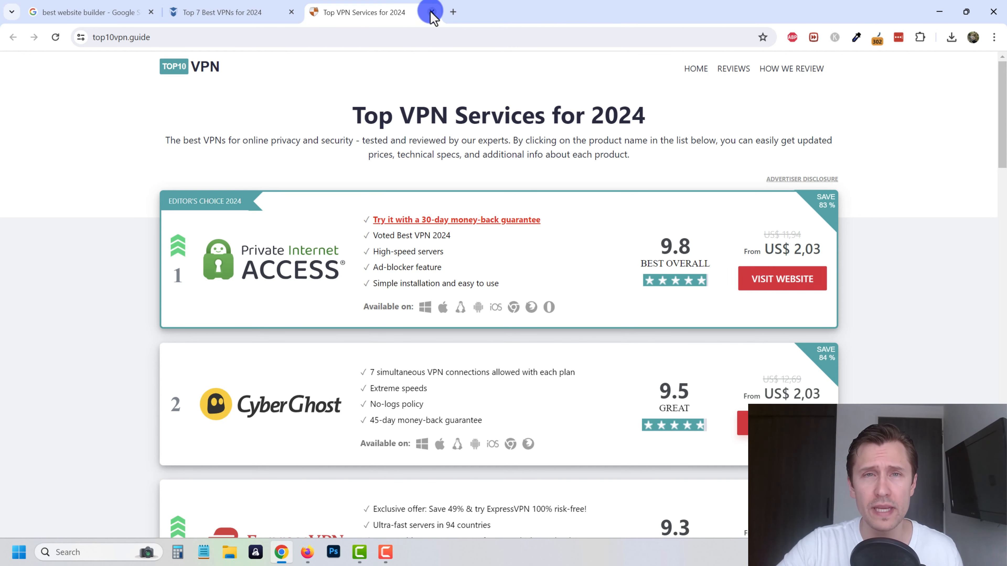
pyautogui.click(454, 11)
pyautogui.write('go.iva')
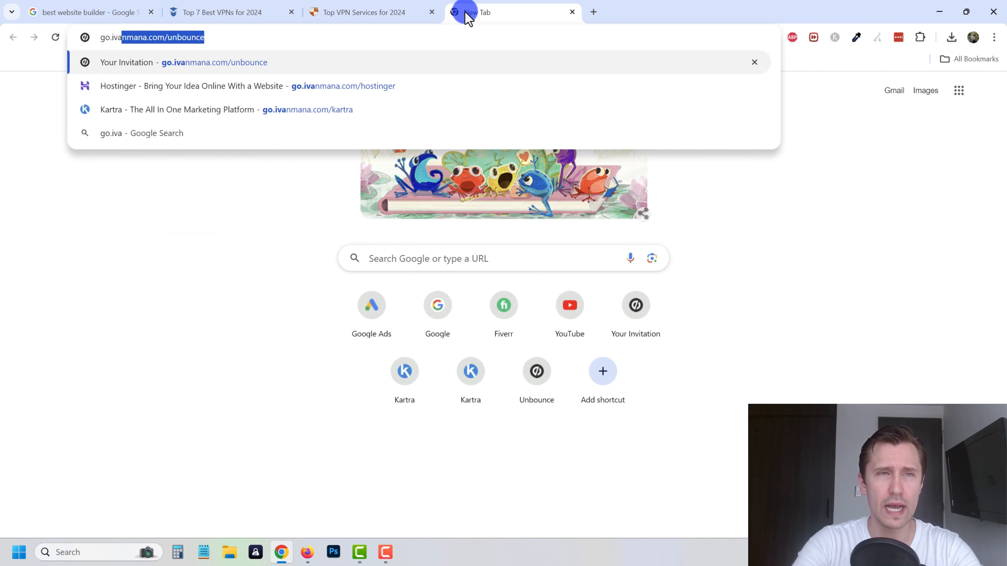
pyautogui.write('nmana.com/host')
pyautogui.press('Return')
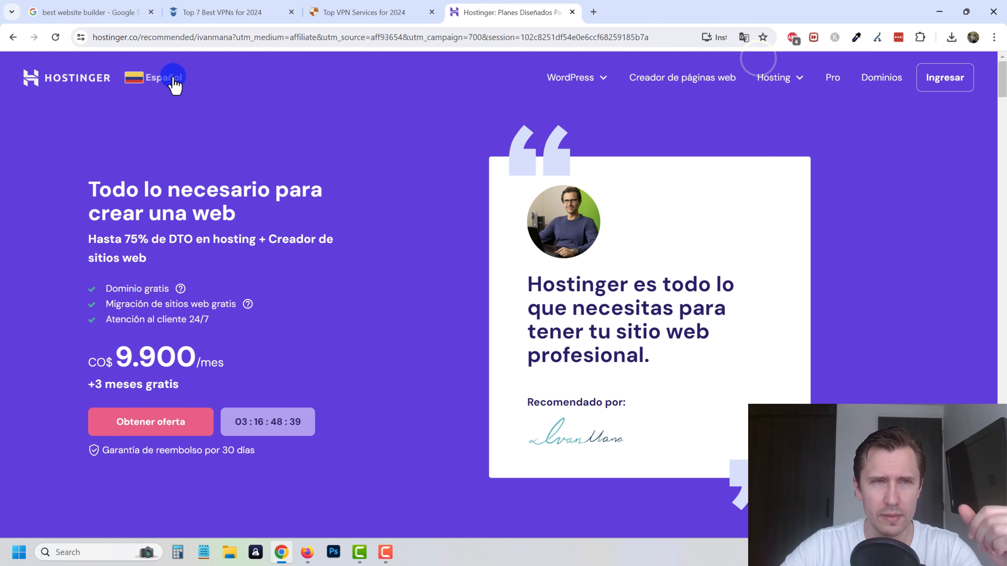
# Switch the Hostinger site to United States (English) and go to its hosting plans through the deal offer
pyautogui.click(173, 79)
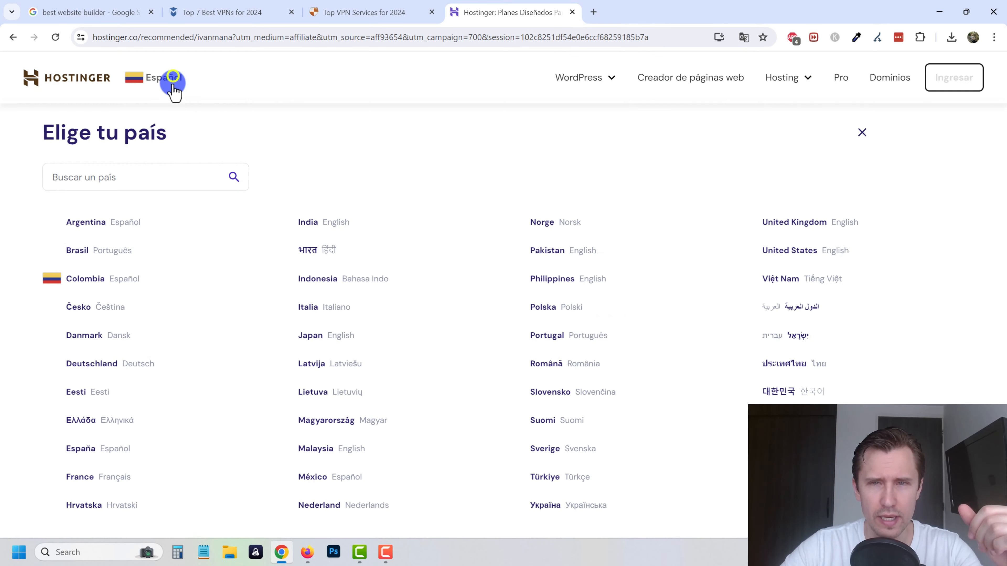
pyautogui.click(791, 248)
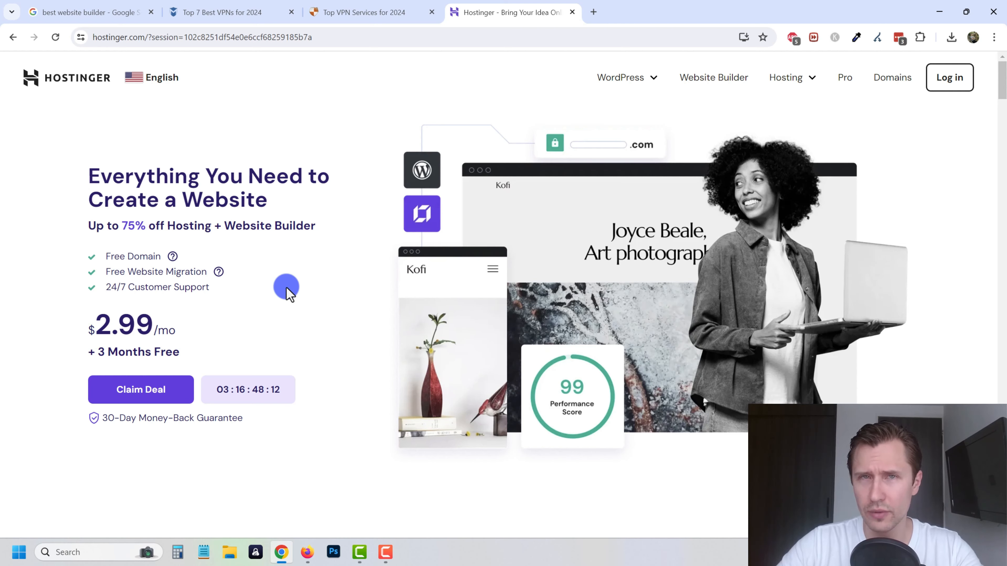
pyautogui.scroll(-1, 237, 305)
pyautogui.click(163, 331)
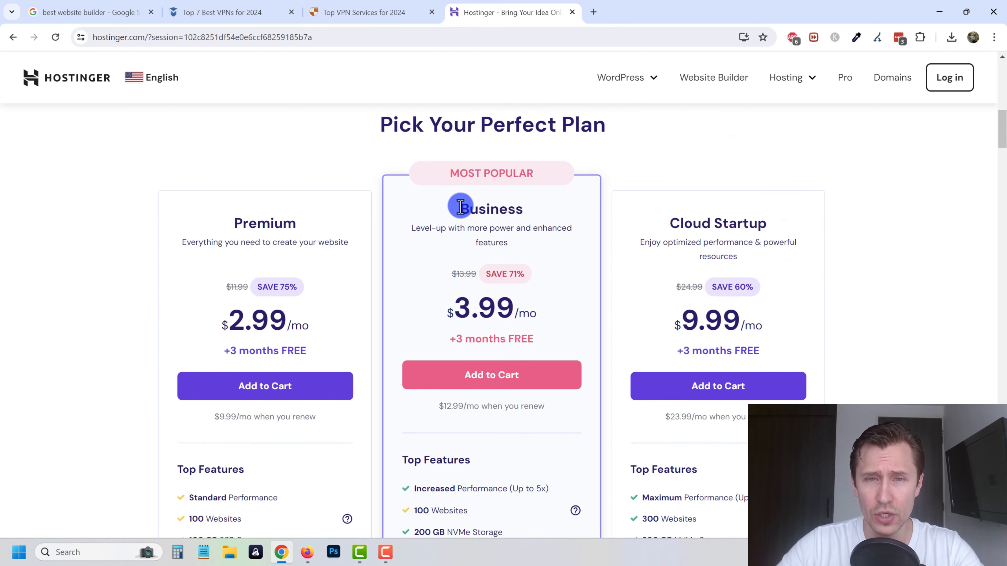
# Examine the Business plan's features, including the free CDN, managed WordPress and website builder sections, against the other plans
pyautogui.moveTo(461, 209); pyautogui.dragTo(515, 209)
pyautogui.click(492, 205)
pyautogui.scroll(-4, 457, 326)
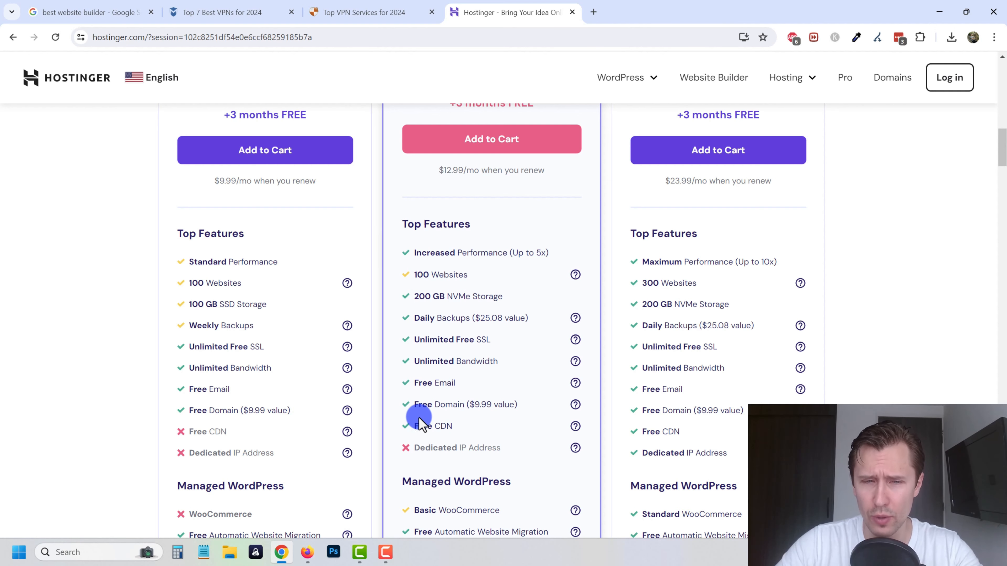
pyautogui.moveTo(416, 423); pyautogui.dragTo(438, 413)
pyautogui.scroll(-4, 467, 401)
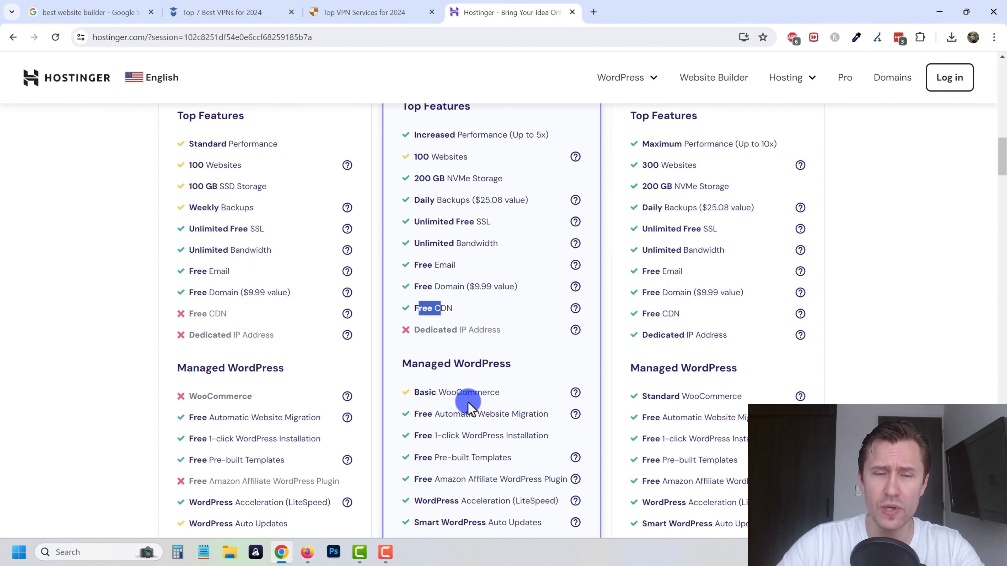
pyautogui.scroll(-1, 471, 407)
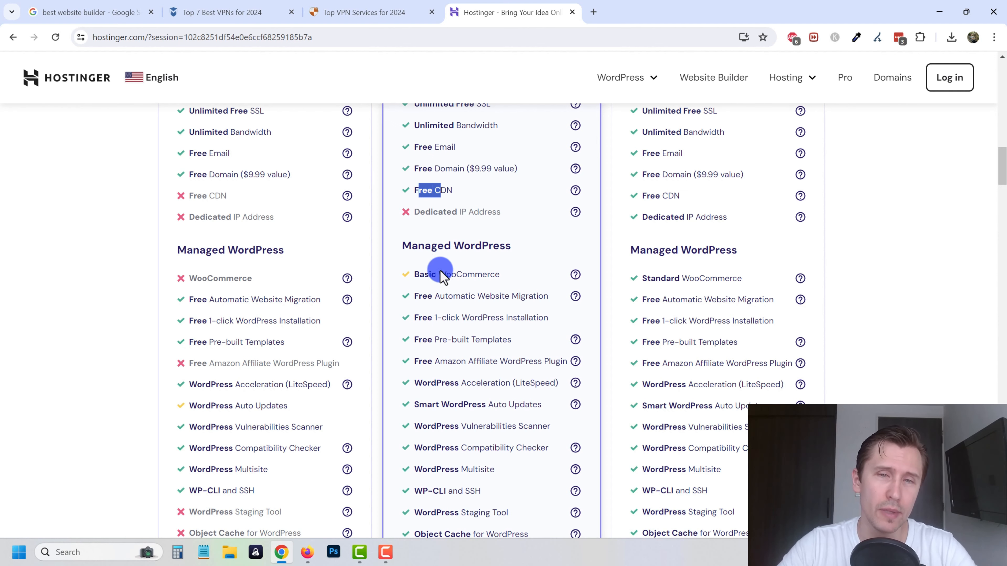
pyautogui.scroll(5, 438, 273)
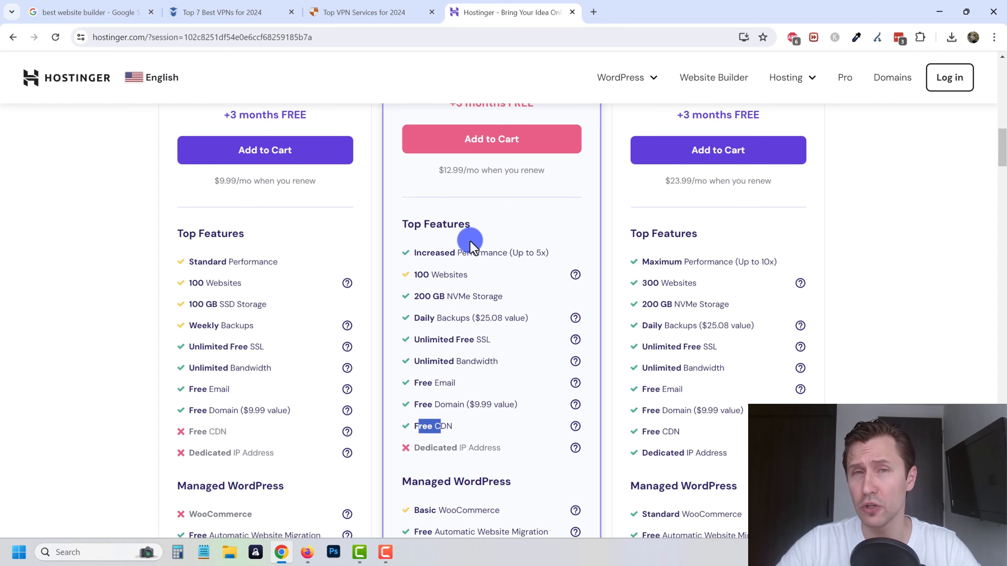
pyautogui.scroll(-1, 252, 158)
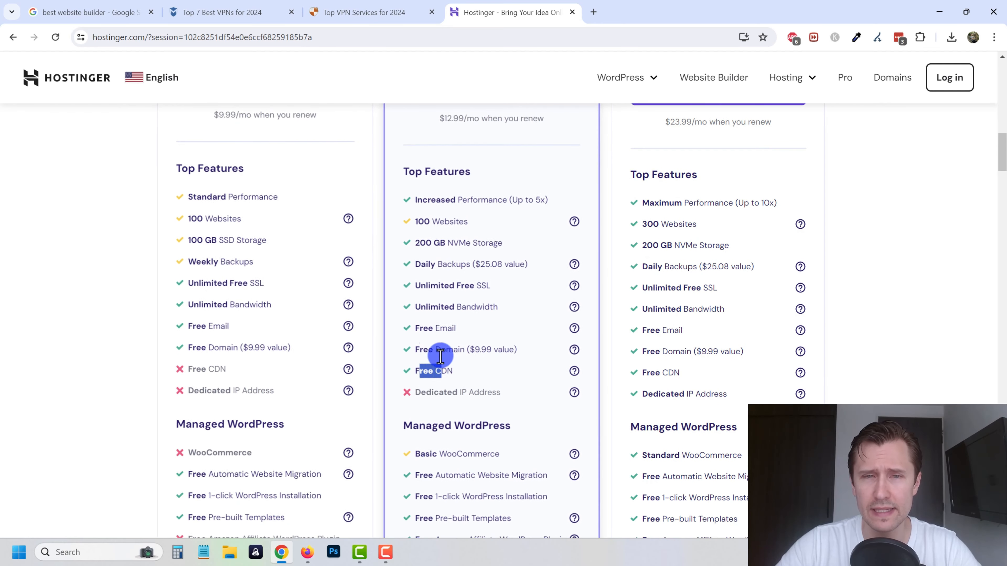
pyautogui.scroll(-7, 440, 356)
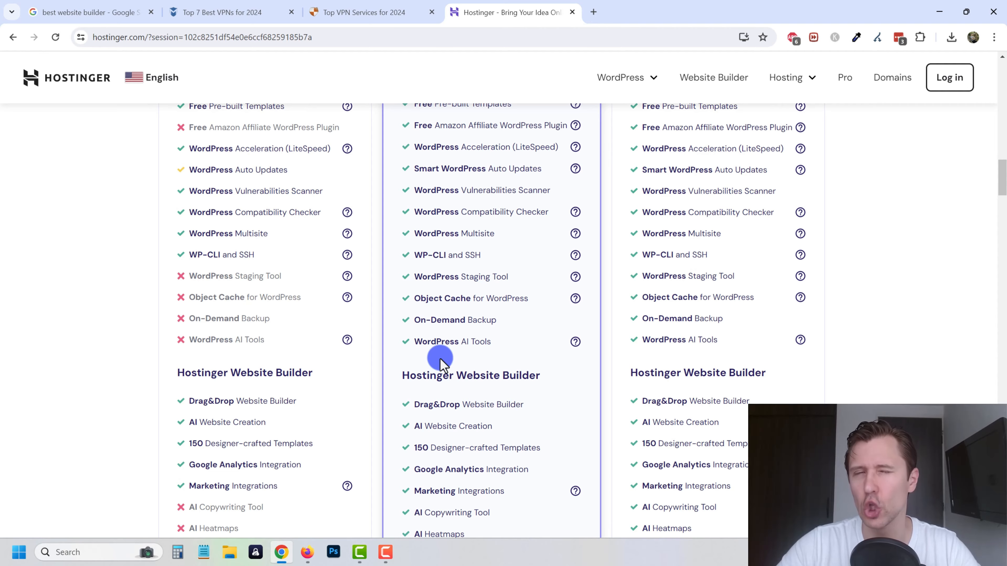
# Finish checking the Business plan's WordPress and website builder features and add that plan to the cart
pyautogui.scroll(-4, 440, 359)
pyautogui.scroll(3, 440, 359)
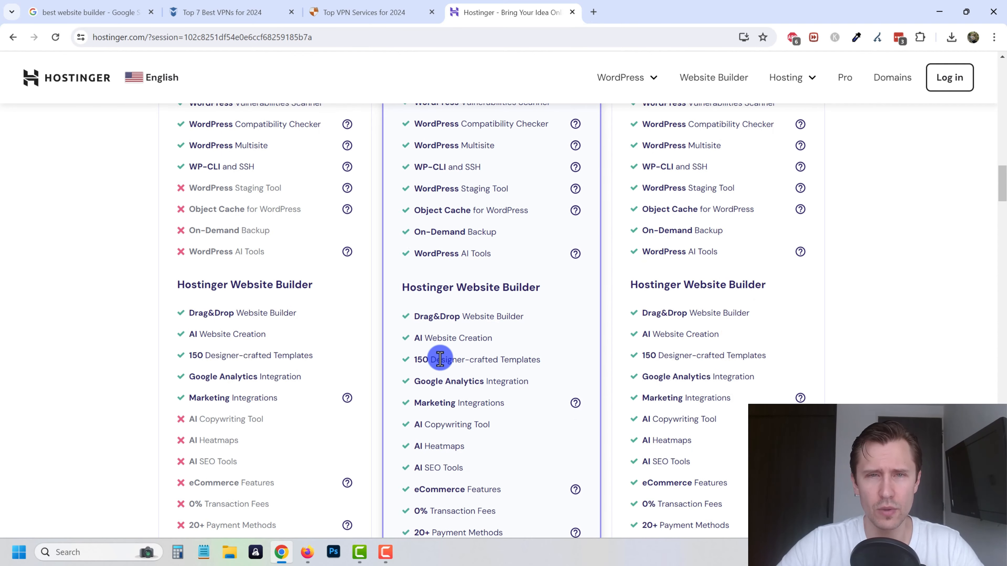
pyautogui.scroll(12, 440, 358)
pyautogui.click(440, 314)
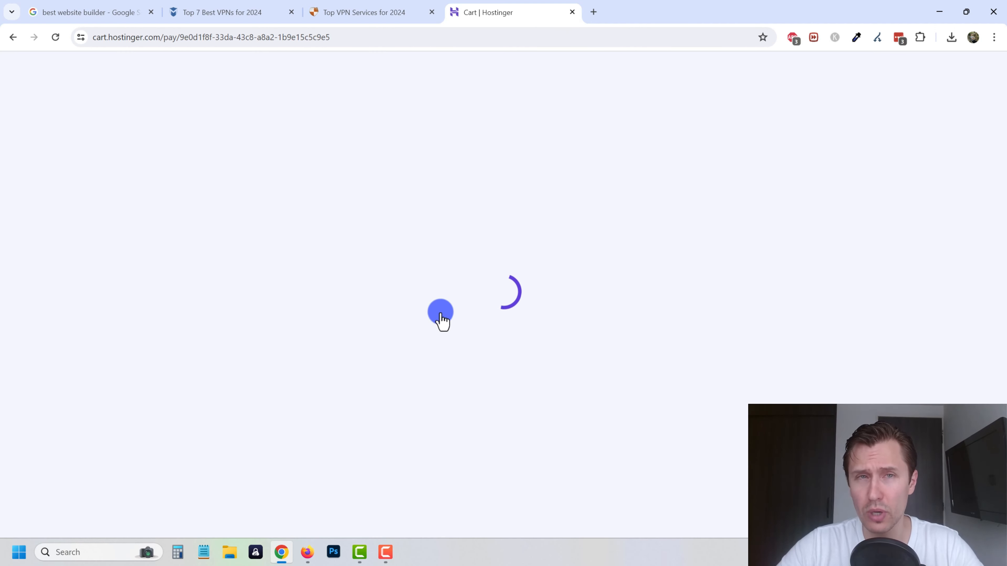
# Look at the Top VPN Services and Top 7 Best VPNs pages as site examples, and return to the Hostinger cart
pyautogui.click(368, 9)
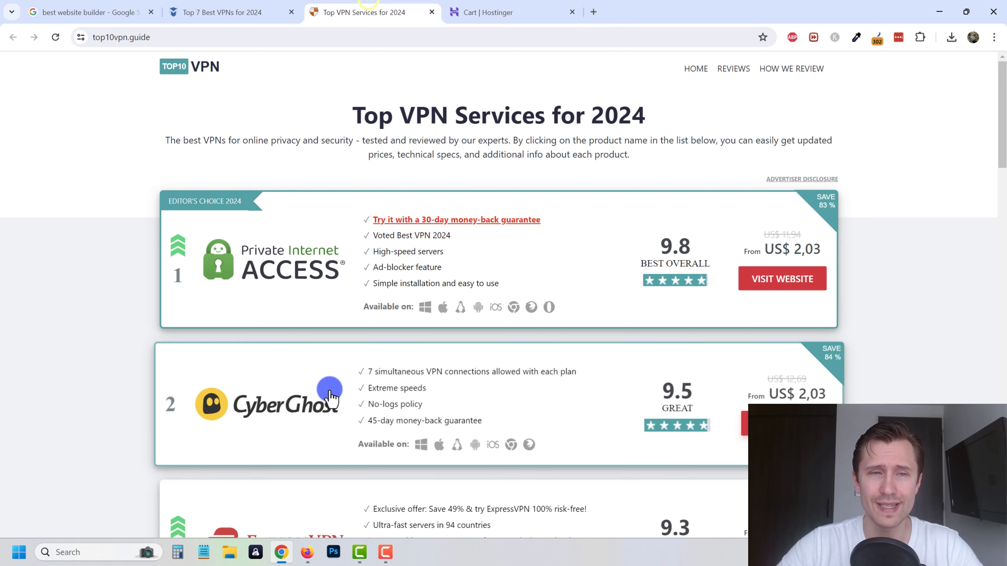
pyautogui.click(194, 7)
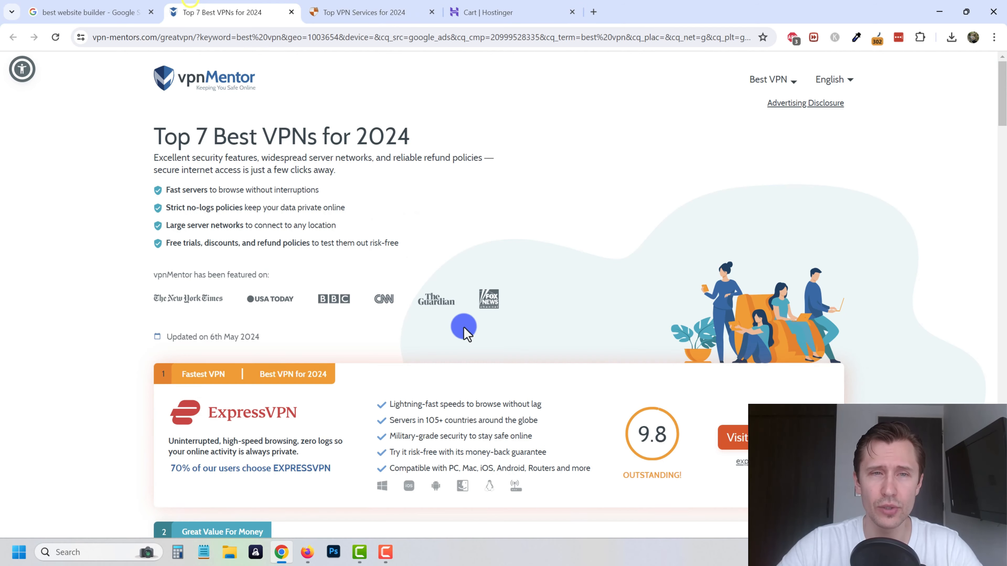
pyautogui.click(509, 6)
# Compare the 12-month and 48-month billing periods for Business Web Hosting, and select the 12-month period
pyautogui.scroll(-3, 580, 275)
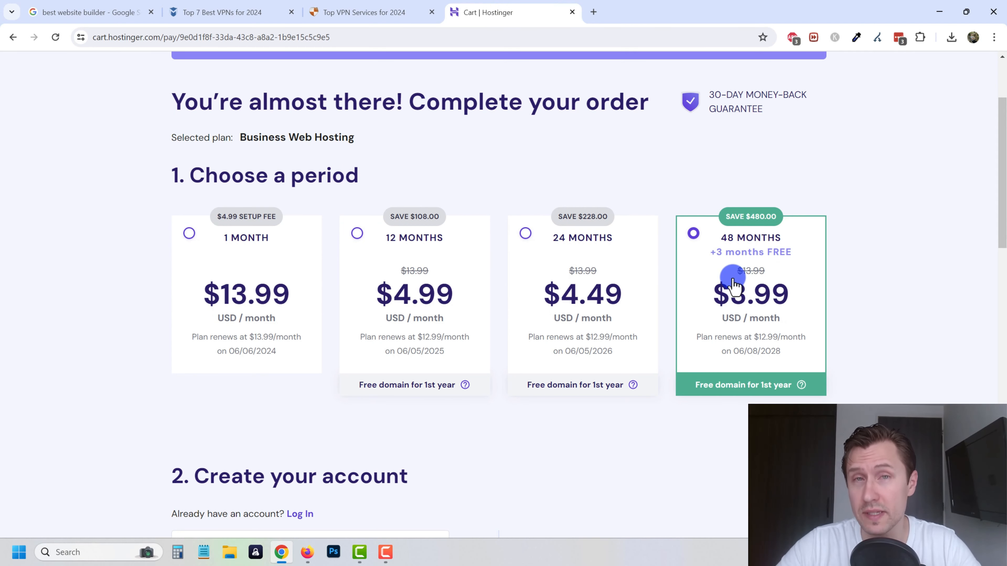
pyautogui.click(357, 234)
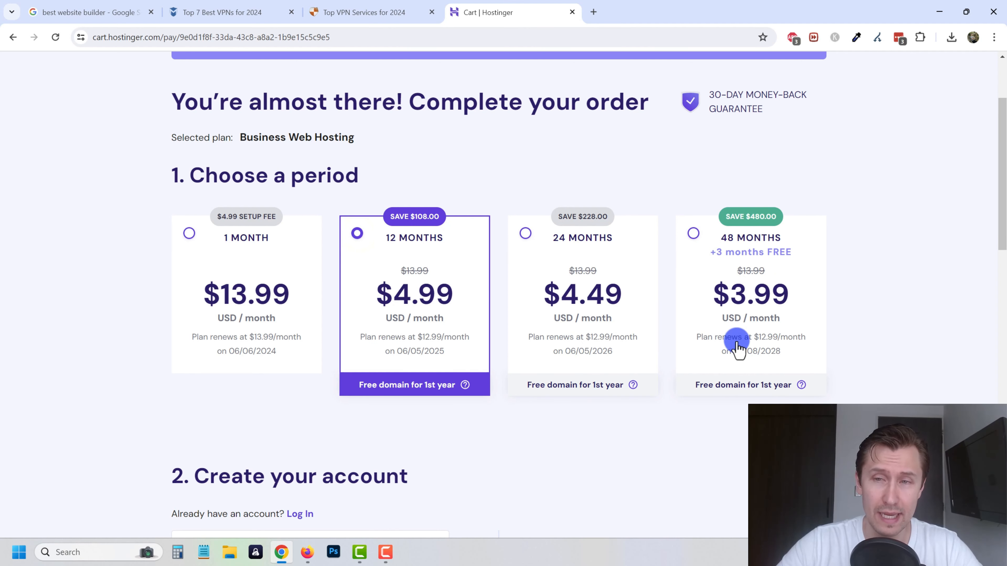
pyautogui.click(743, 270)
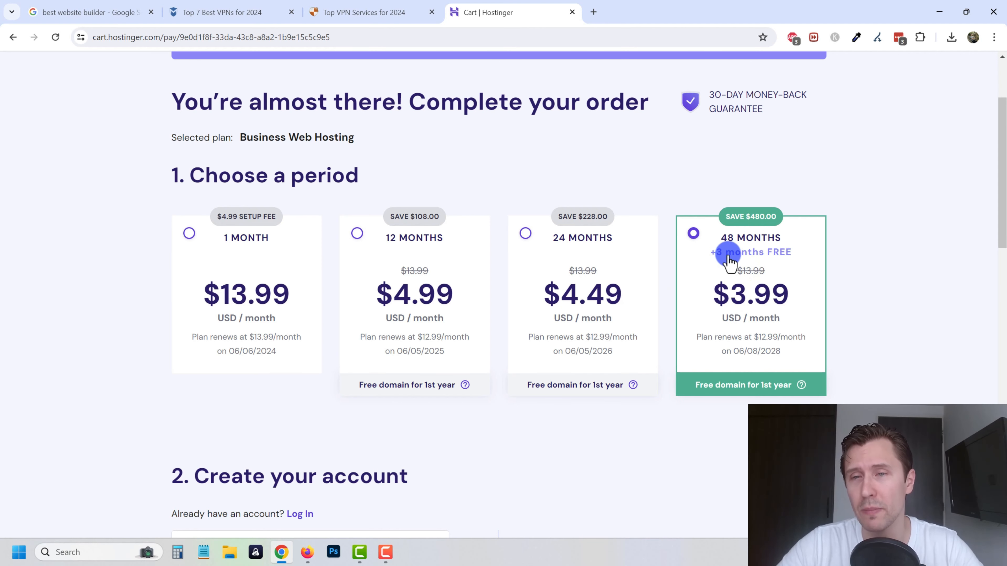
pyautogui.moveTo(717, 255); pyautogui.dragTo(791, 260)
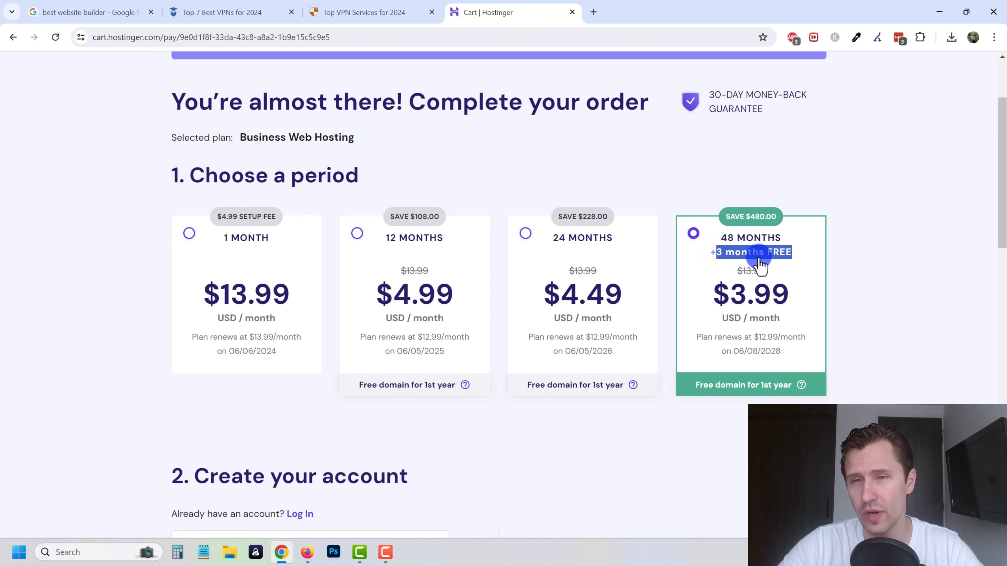
pyautogui.click(413, 240)
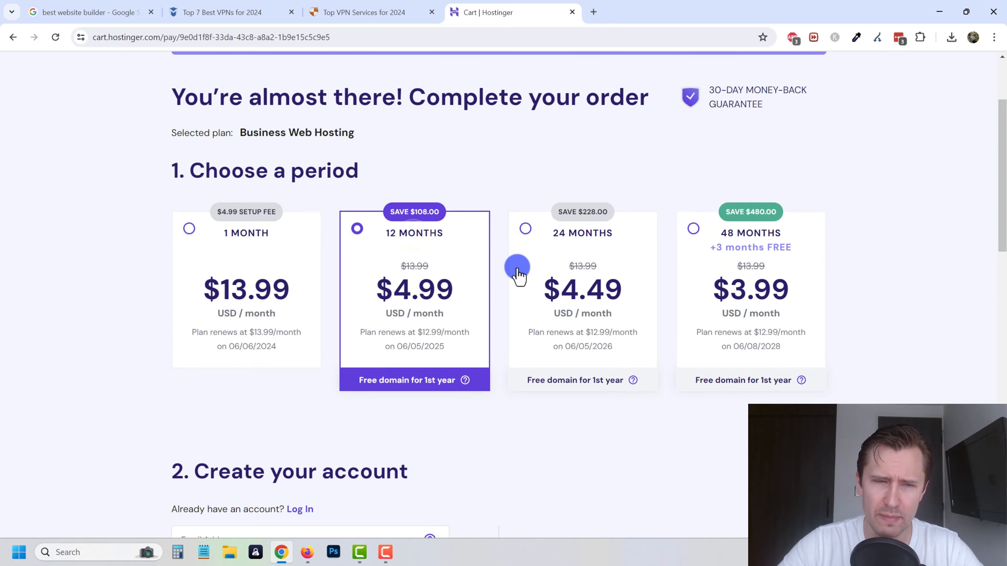
# Go through the account and payment sections of the order and apply the promotional coupon code
pyautogui.scroll(-4, 504, 274)
pyautogui.scroll(-2, 495, 274)
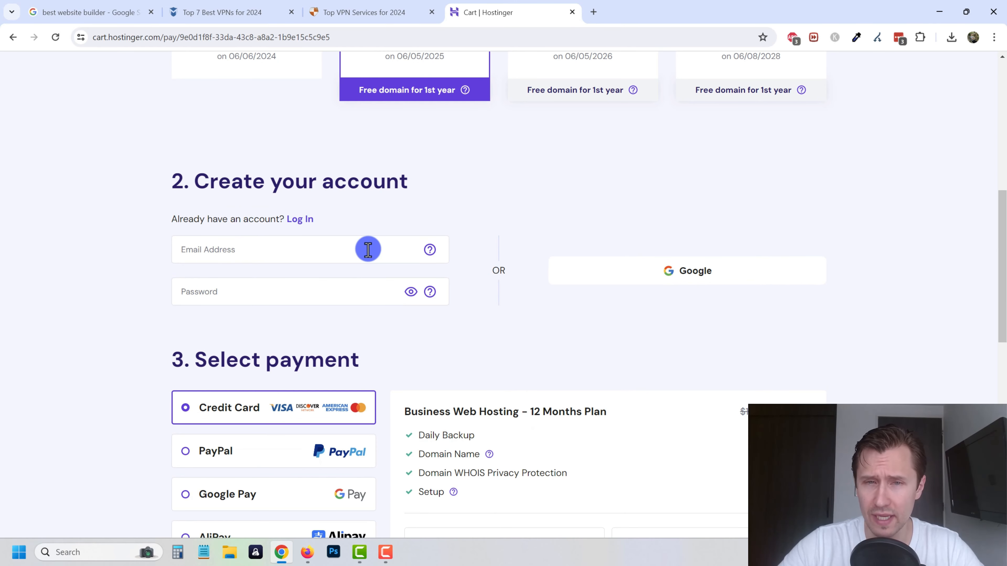
pyautogui.scroll(-1, 367, 248)
pyautogui.scroll(-4, 368, 249)
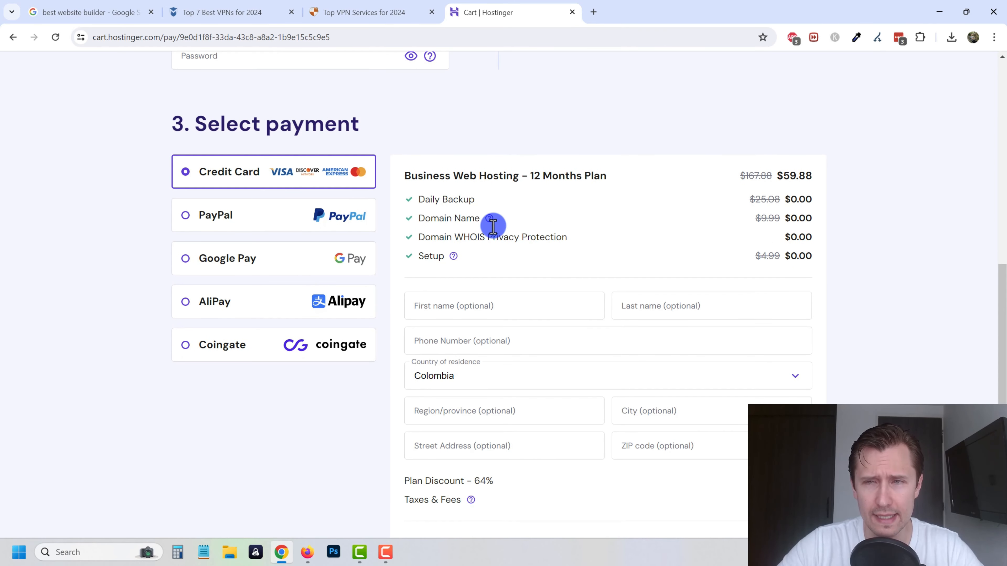
pyautogui.scroll(-6, 402, 251)
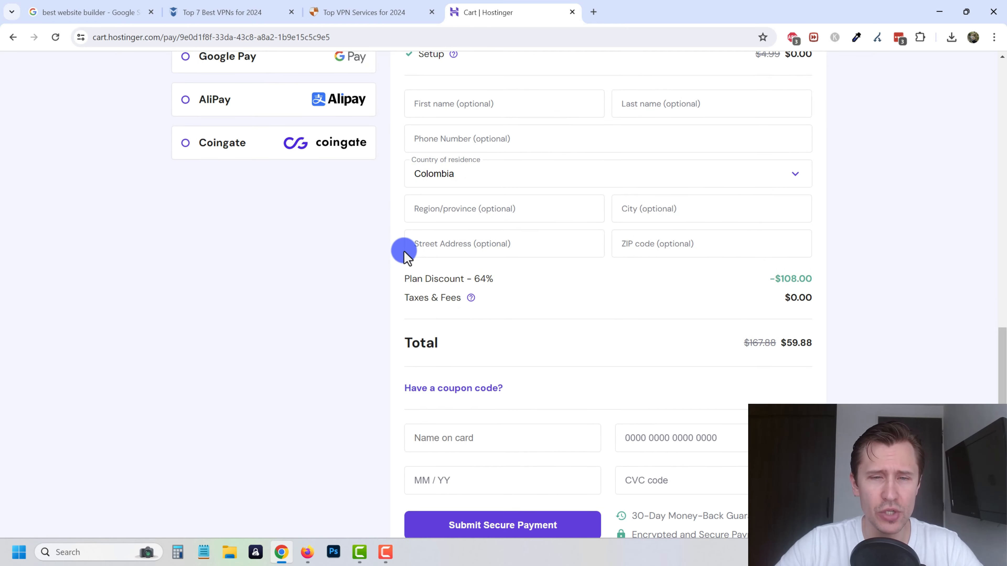
pyautogui.click(434, 358)
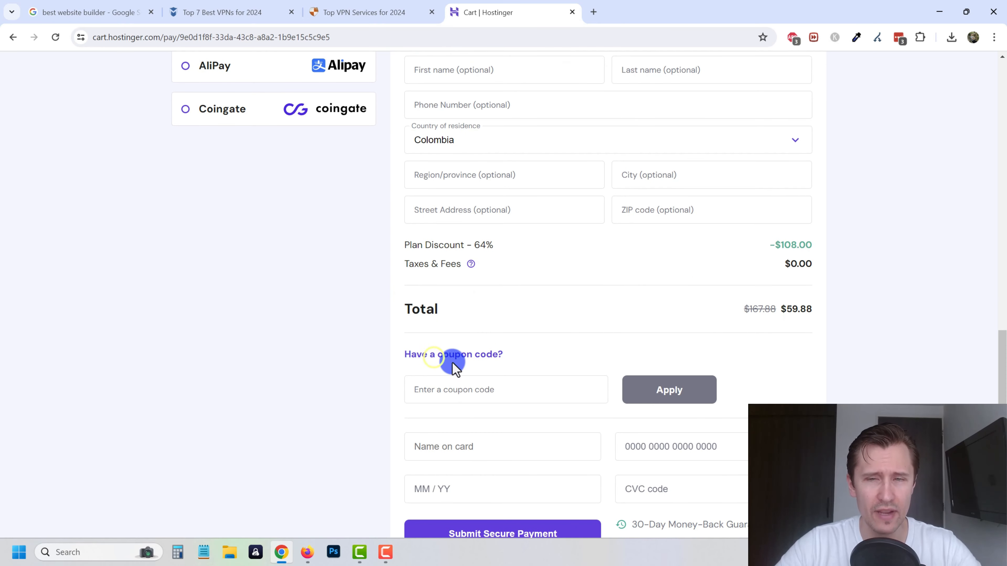
pyautogui.click(496, 382)
pyautogui.write('IVANMANA')
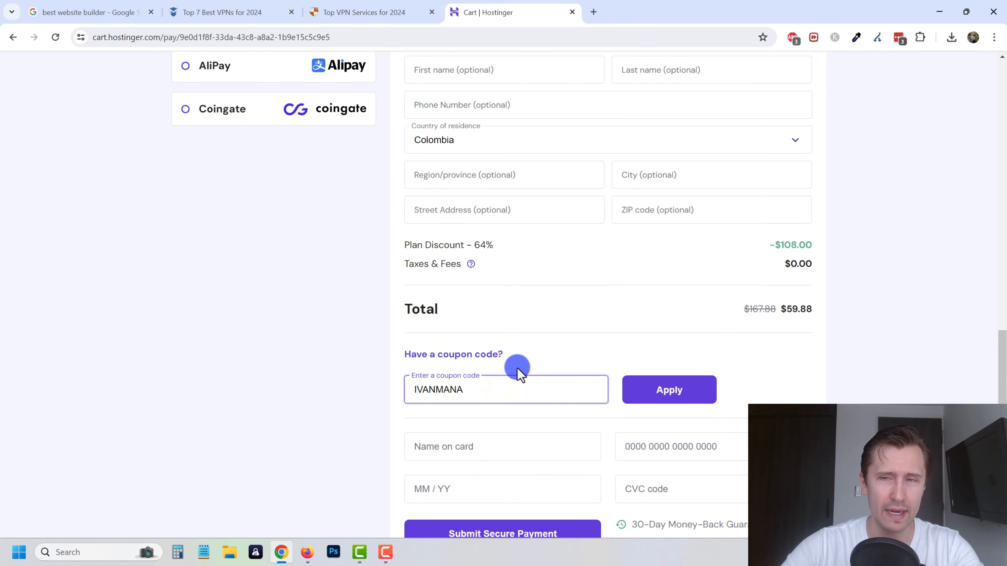
pyautogui.click(676, 390)
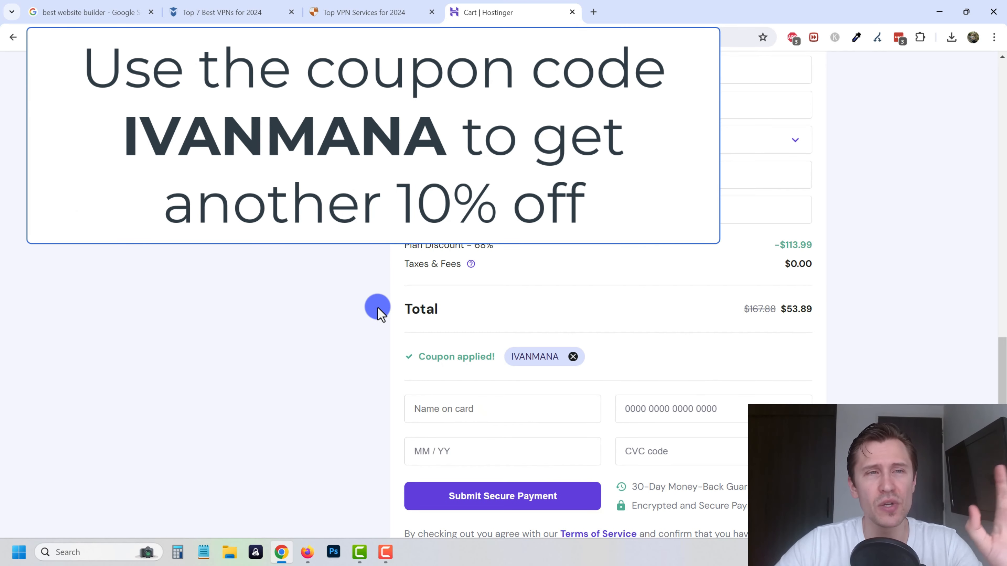
pyautogui.scroll(10, 377, 311)
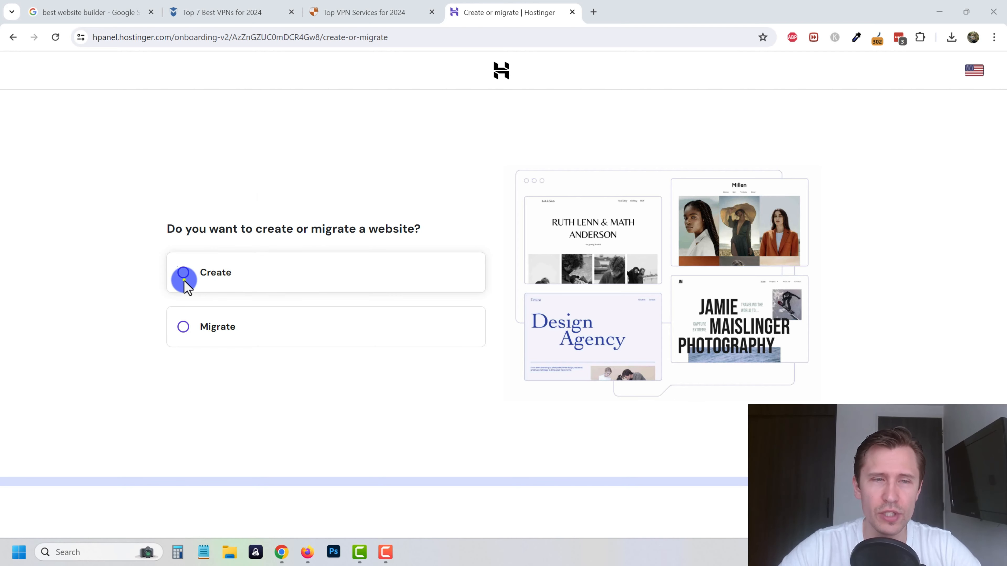
# Choose to create a new website using WordPress with AI and set the administrator password, dismissing the offer to save it
pyautogui.click(201, 289)
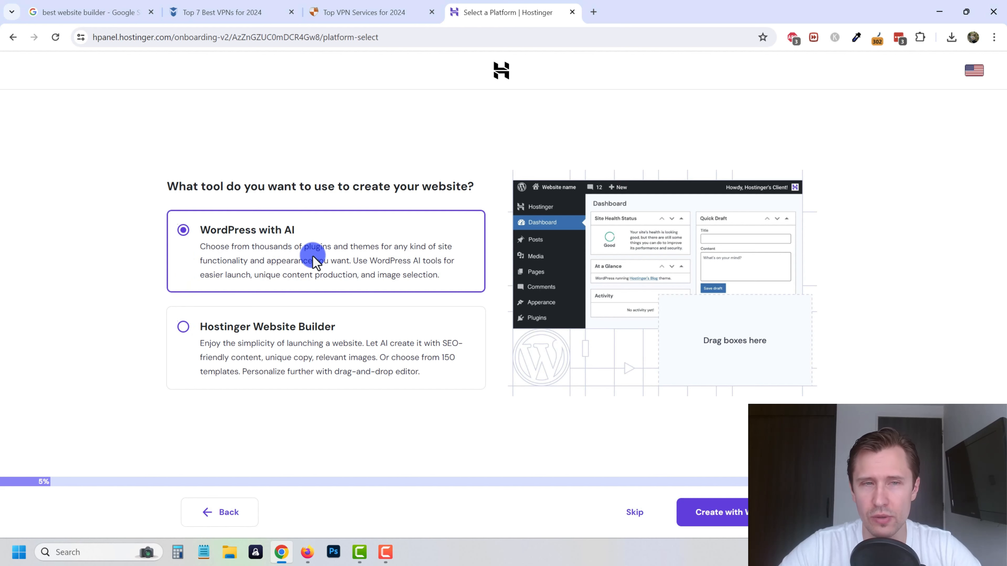
pyautogui.click(720, 515)
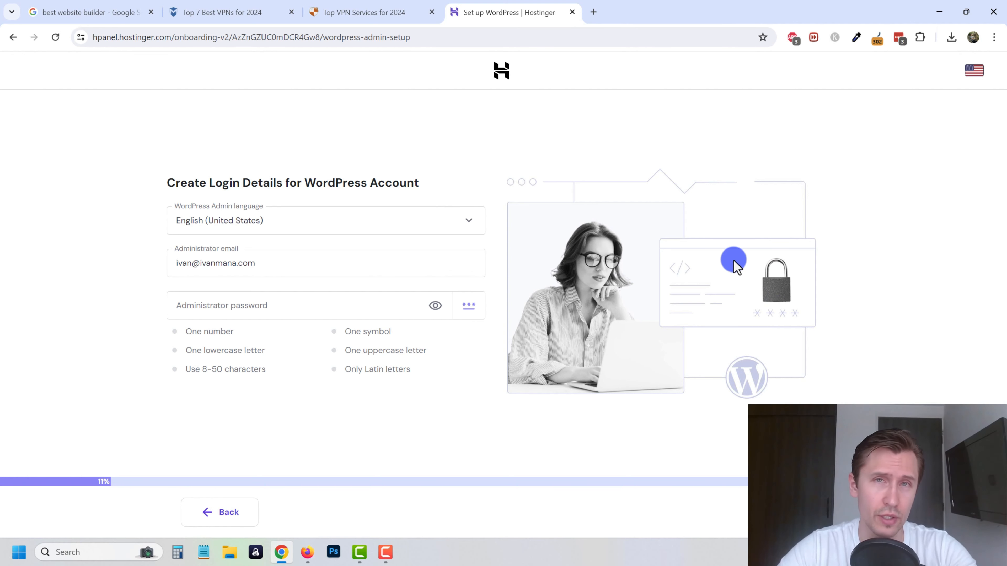
pyautogui.click(256, 311)
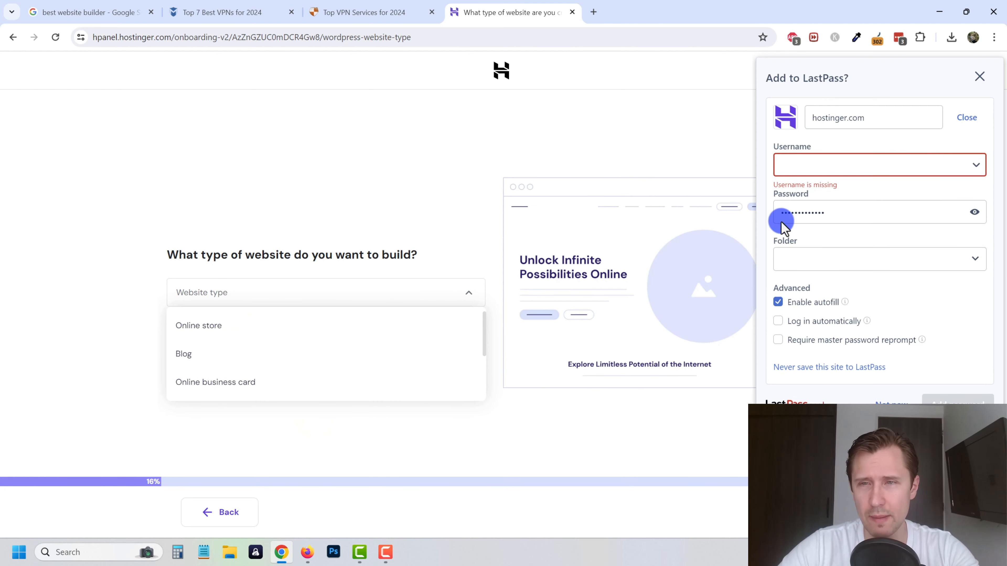
pyautogui.click(979, 77)
# Set the website type to Blog and skip choosing a pre-built template or standard theme
pyautogui.click(183, 356)
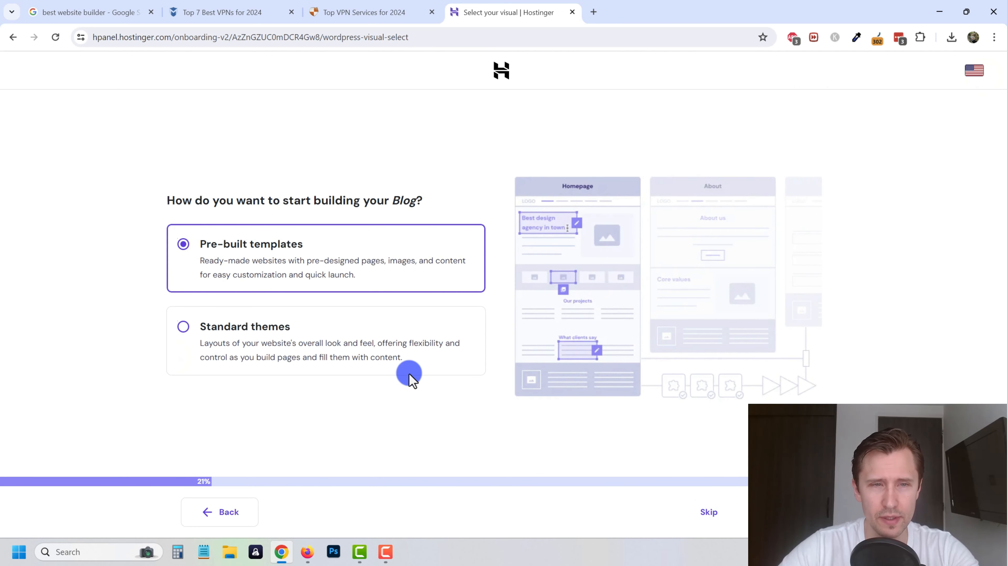
pyautogui.click(709, 512)
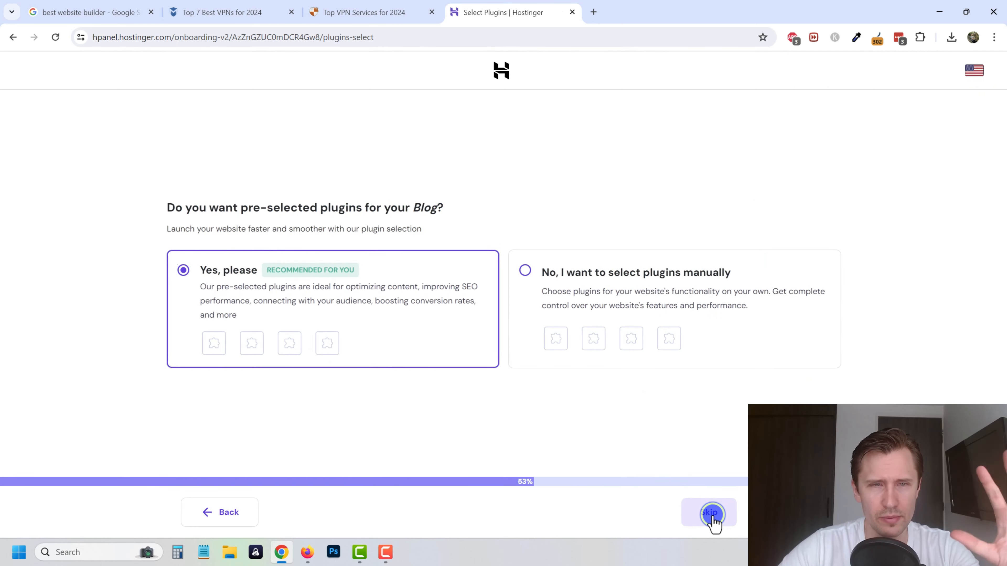
# Opt for manual plugin selection, deselect Email Marketing by Omnisend, MonsterInsights, WPForms and All in One SEO, and continue without plugins
pyautogui.click(595, 292)
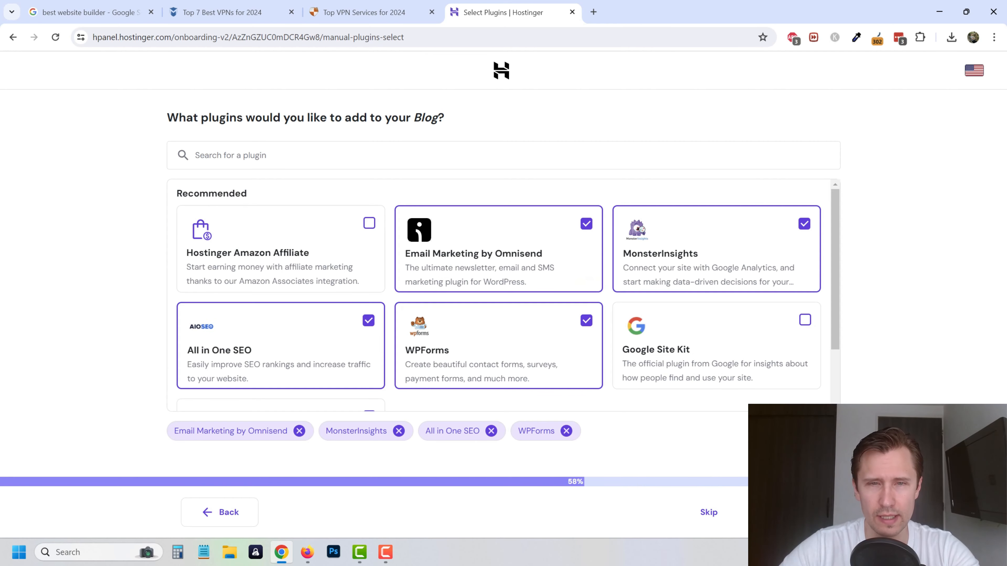
pyautogui.click(543, 267)
pyautogui.click(635, 287)
pyautogui.click(447, 348)
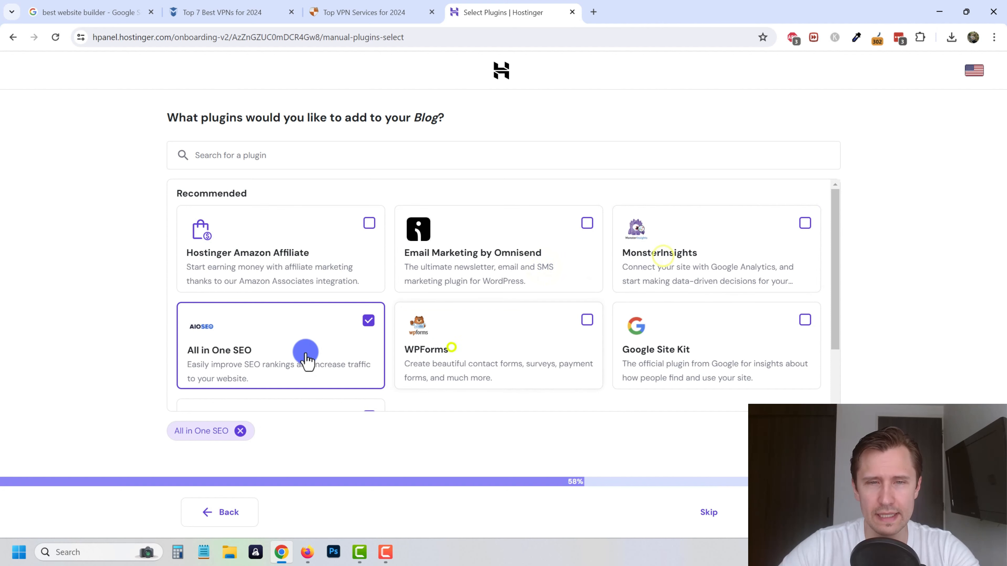
pyautogui.click(270, 350)
pyautogui.scroll(-2, 329, 351)
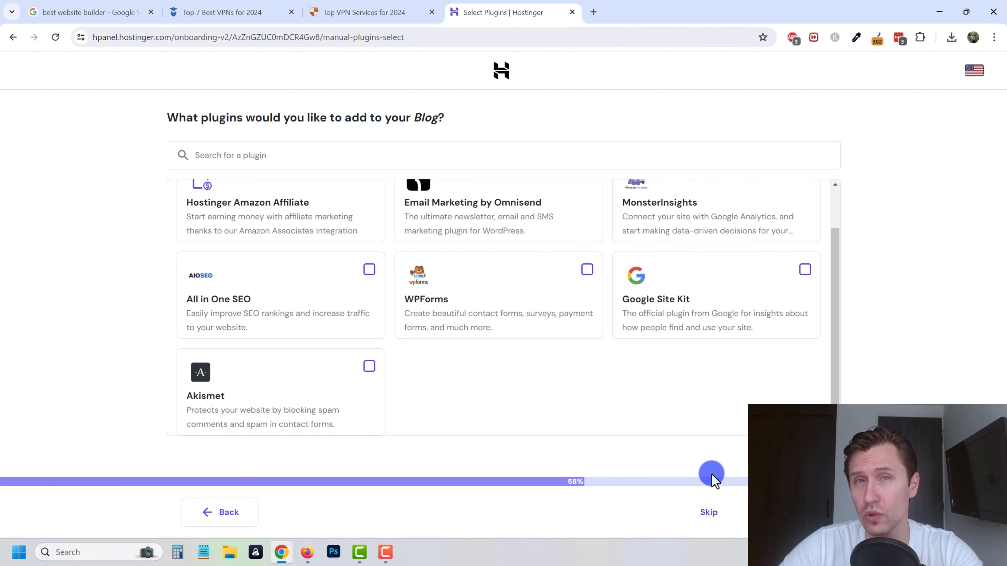
pyautogui.click(710, 523)
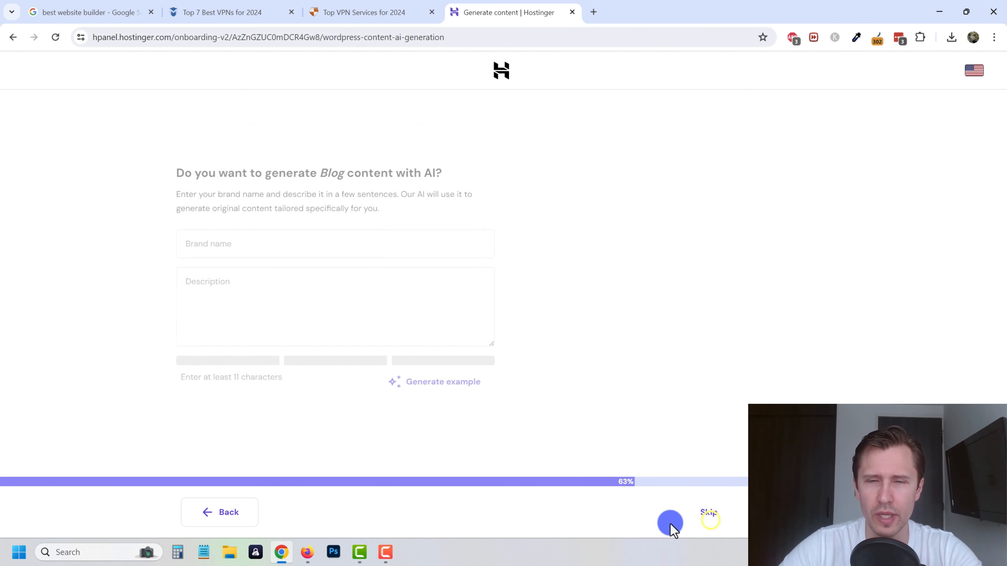
# Enter the brand name Best Website Builders and the description "we review all the different landing page builders and website builders to give you the best recommendations"
pyautogui.click(221, 241)
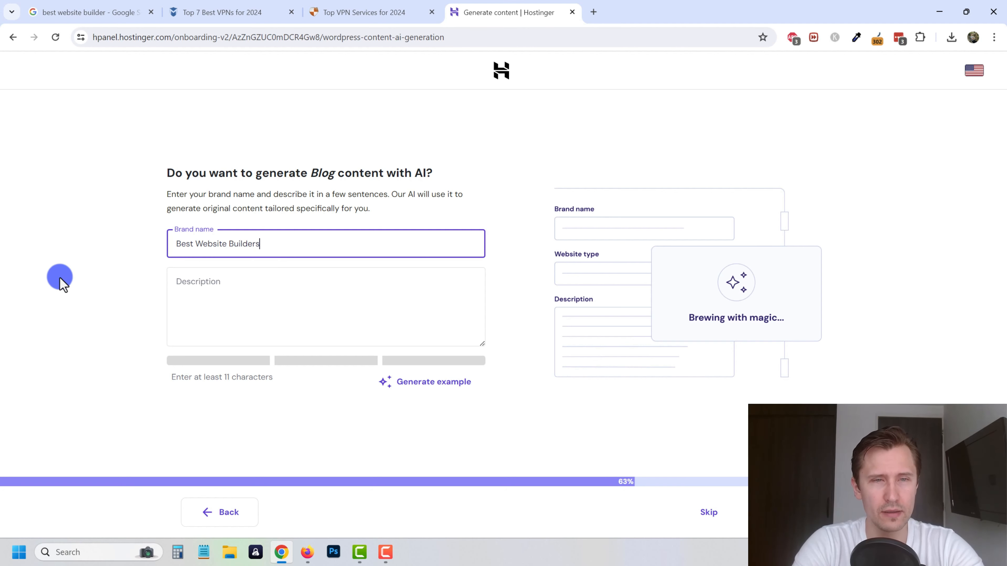
pyautogui.press('Tab')
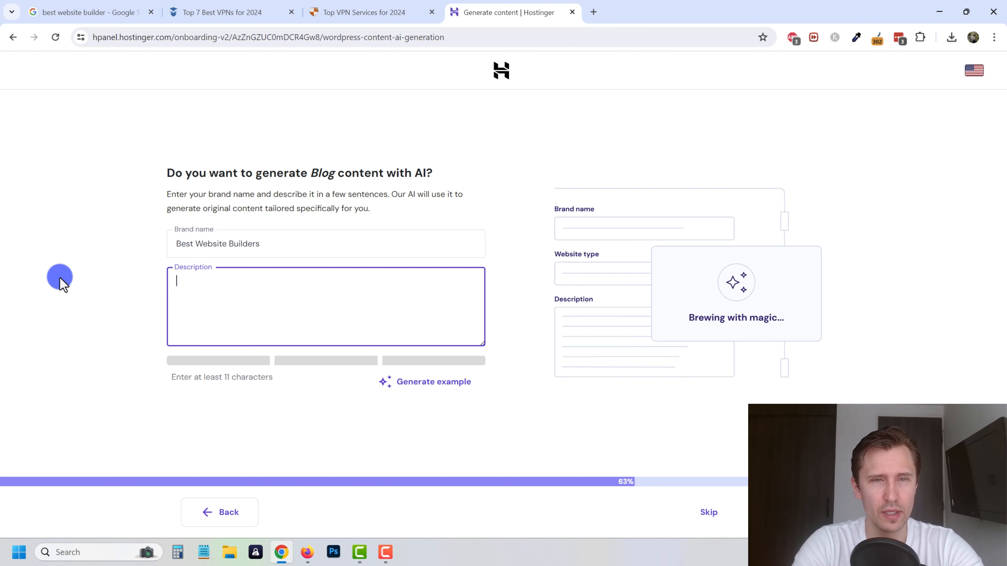
pyautogui.write('we review all the different landi')
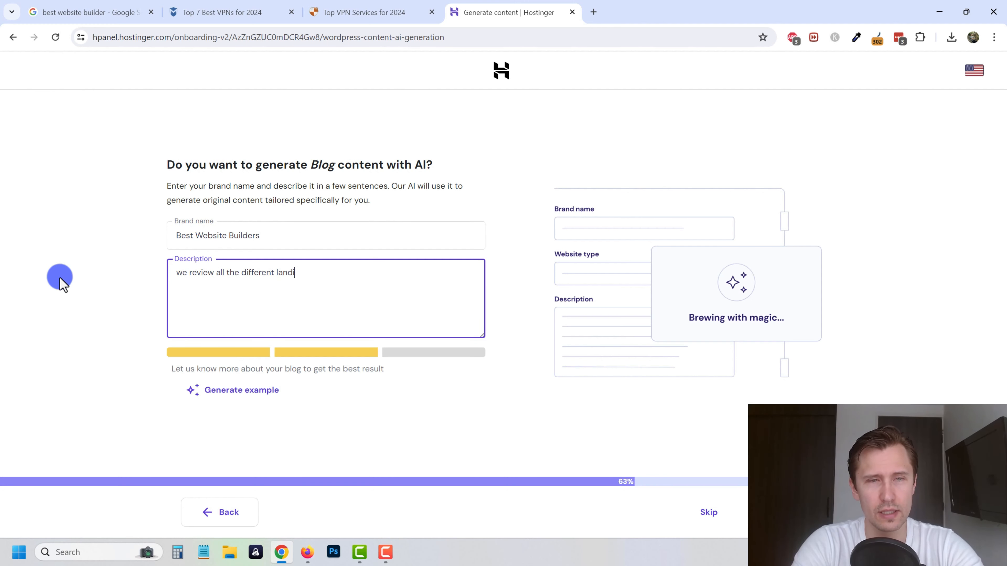
pyautogui.write('ng page builde')
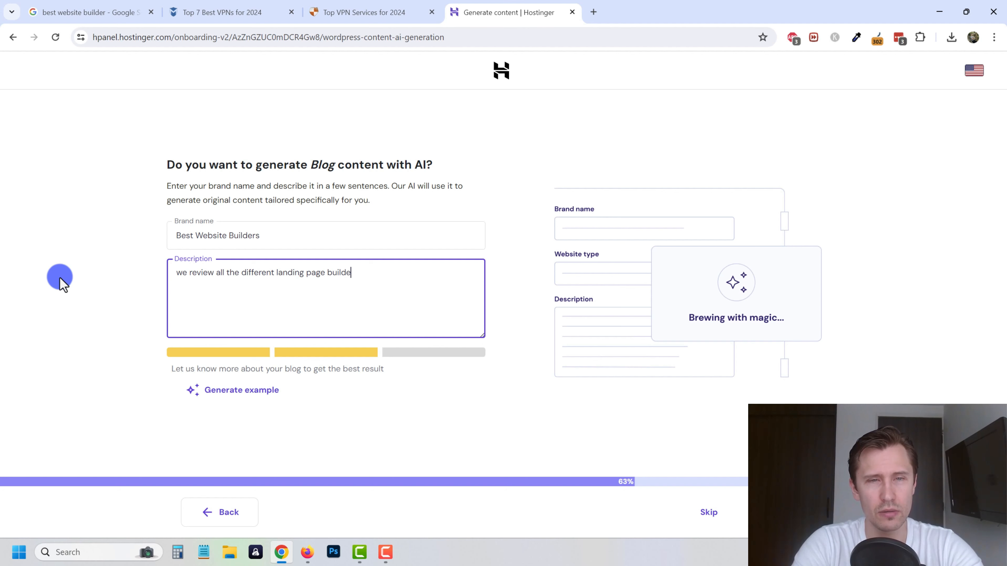
pyautogui.write('rs and website builders to give you the best recommendations')
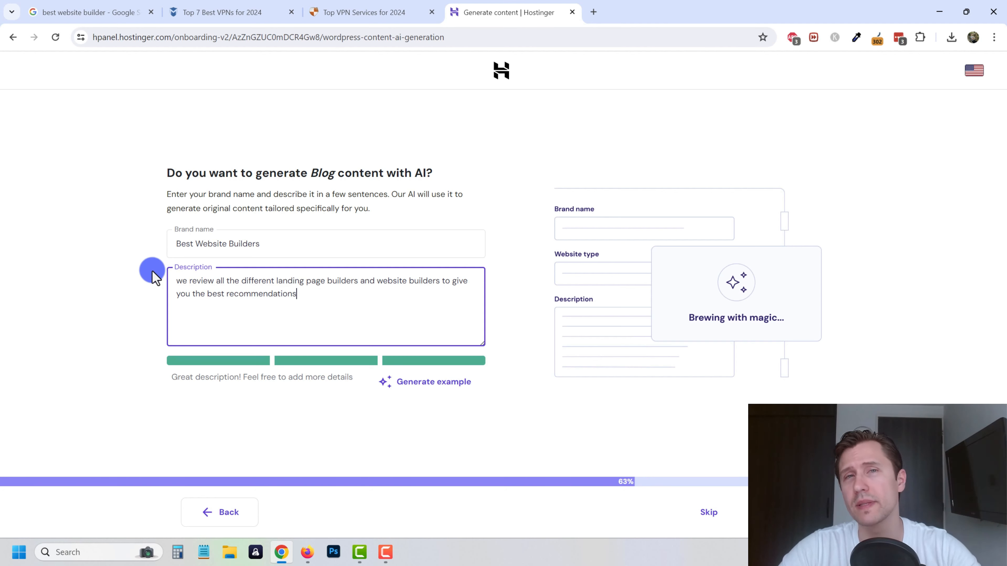
pyautogui.click(780, 513)
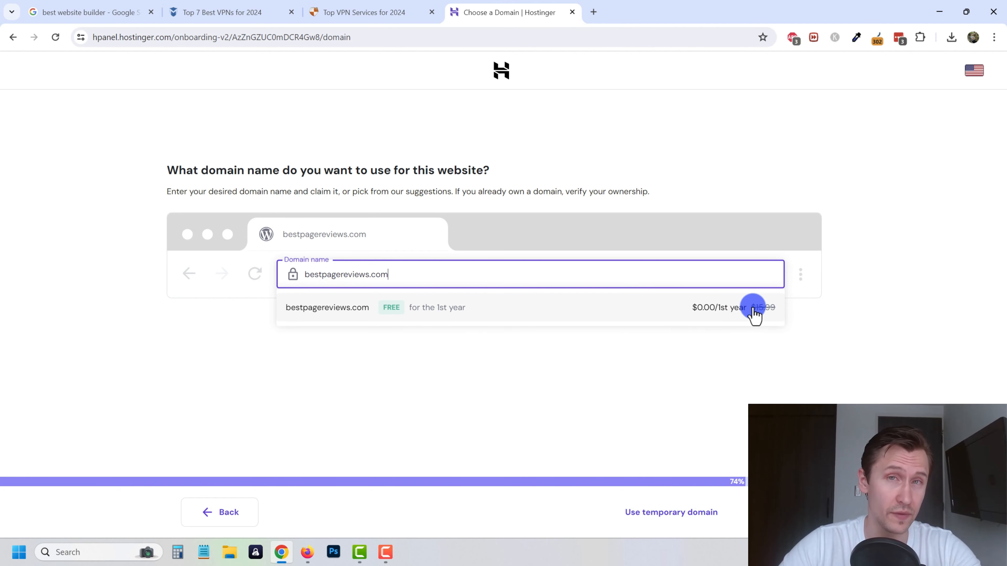
# Claim bestpagereviews.com as the website's free first-year domain and continue to the server location selection
pyautogui.click(349, 309)
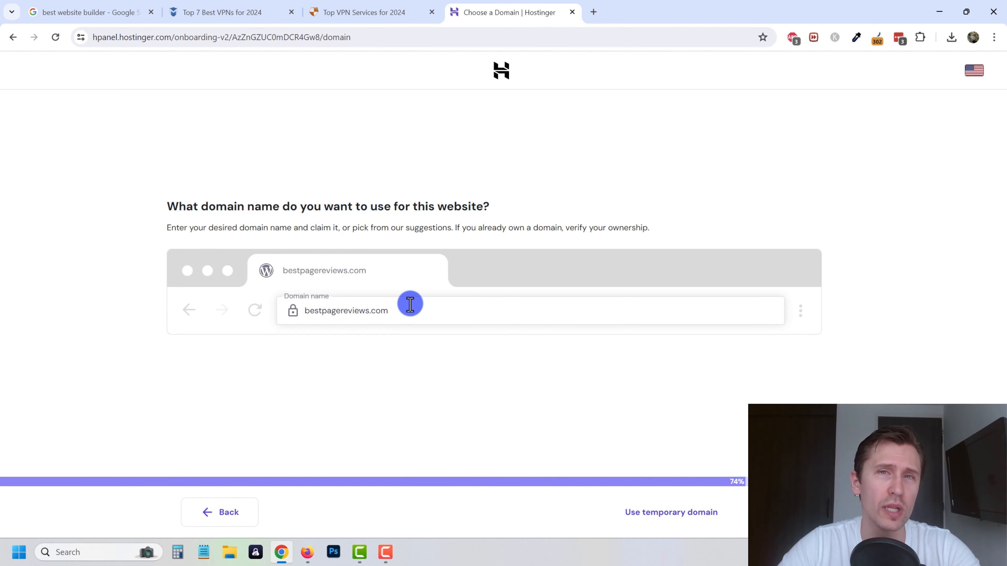
pyautogui.click(397, 311)
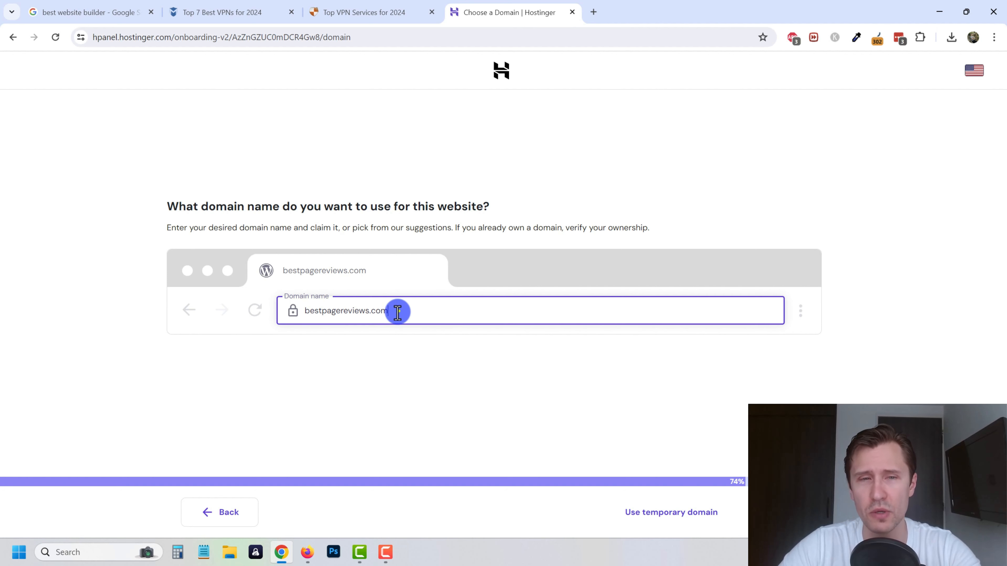
pyautogui.moveTo(397, 311); pyautogui.dragTo(365, 319)
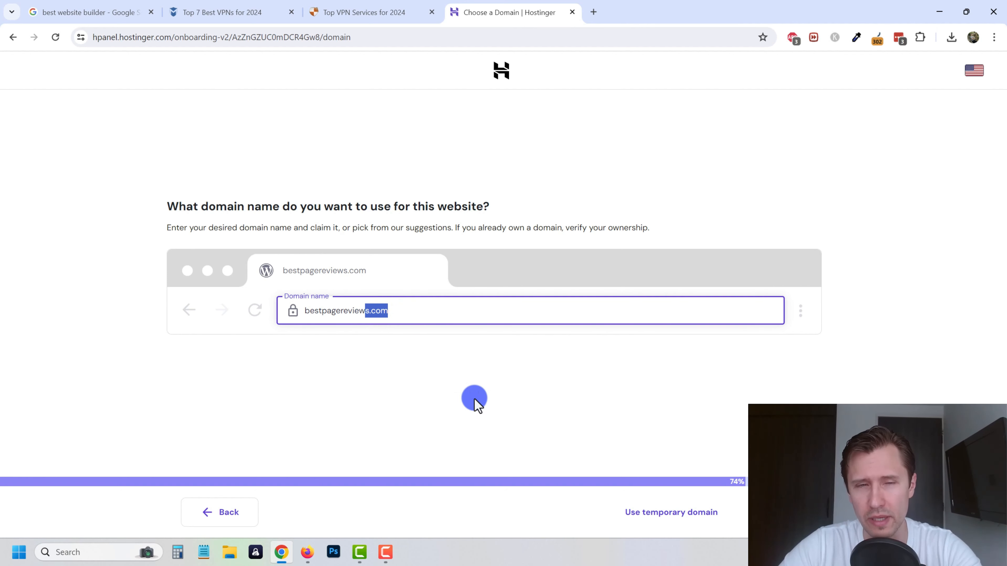
pyautogui.click(784, 512)
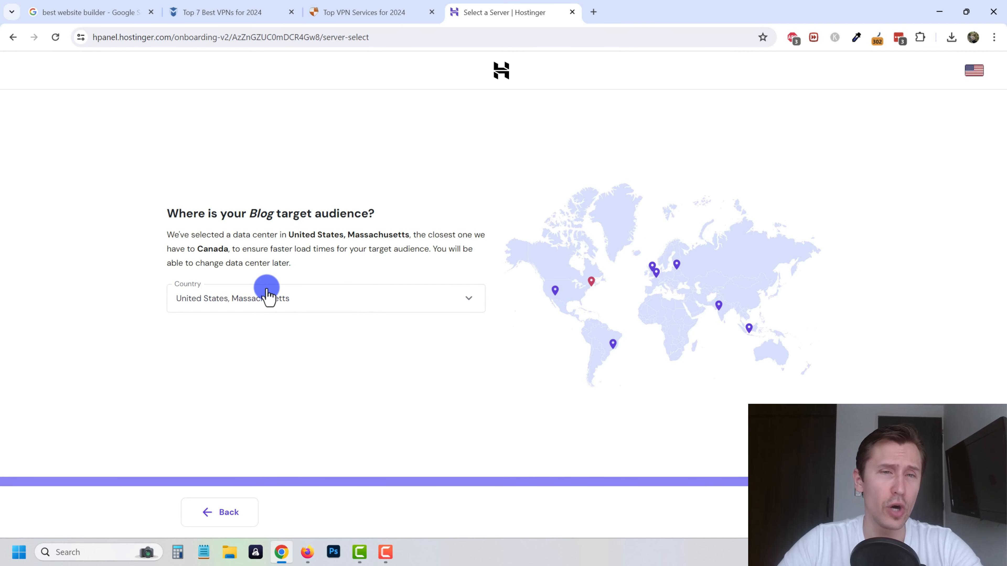
pyautogui.click(258, 300)
pyautogui.scroll(-4, 216, 381)
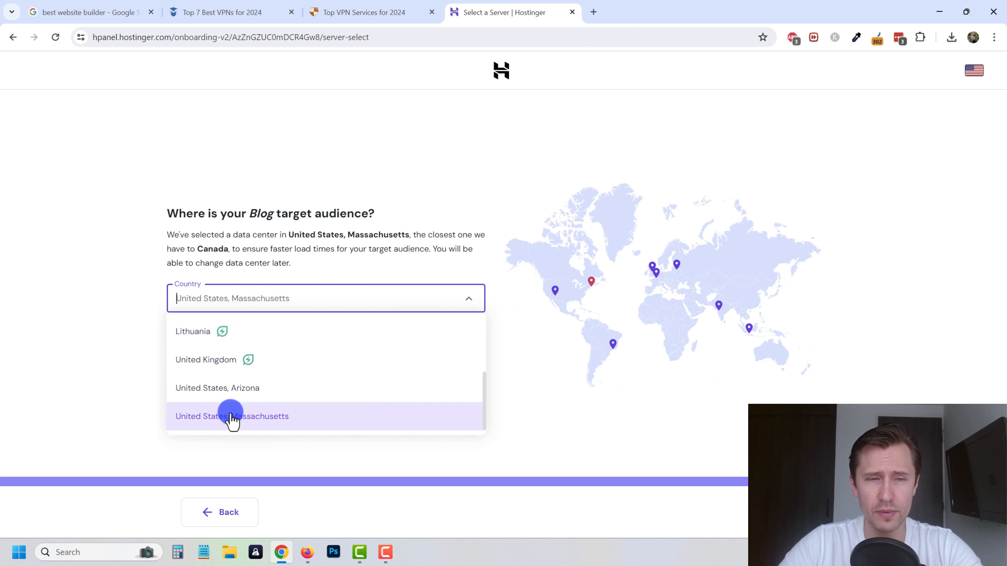
pyautogui.scroll(4, 225, 405)
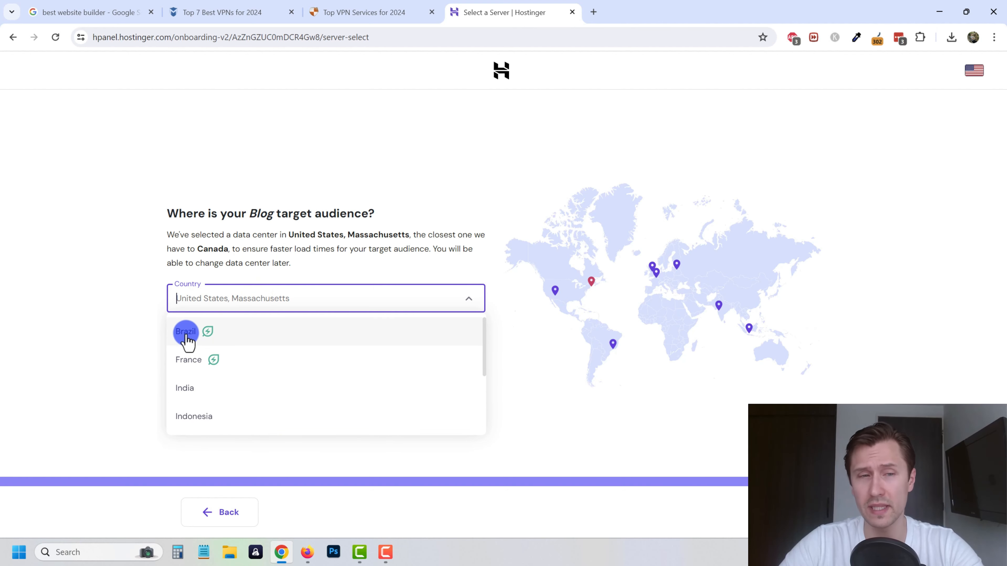
pyautogui.click(191, 344)
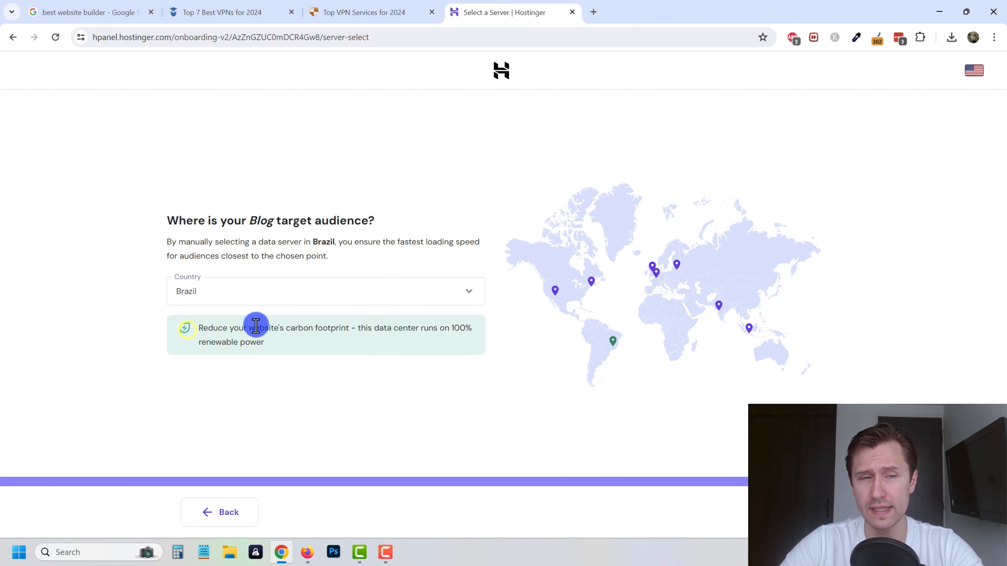
# Set the blog's server location to United States, Massachusetts and finish the website setup
pyautogui.click(204, 293)
pyautogui.scroll(-4, 218, 359)
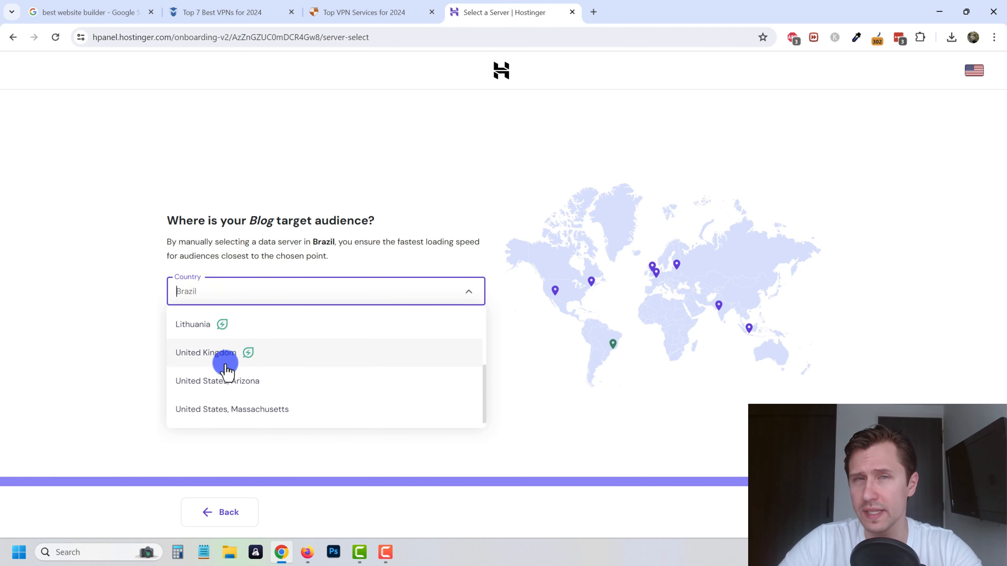
pyautogui.click(256, 409)
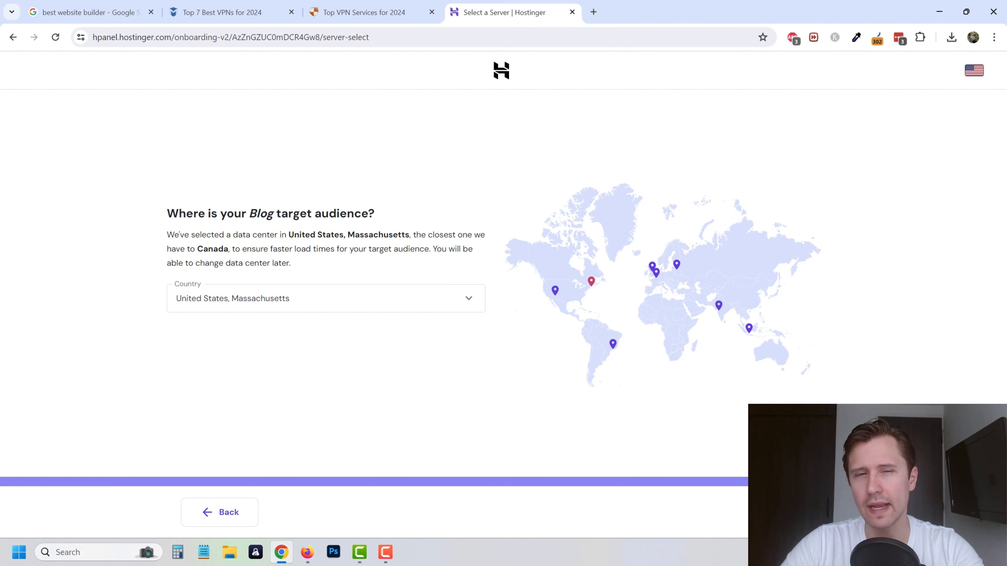
pyautogui.click(787, 512)
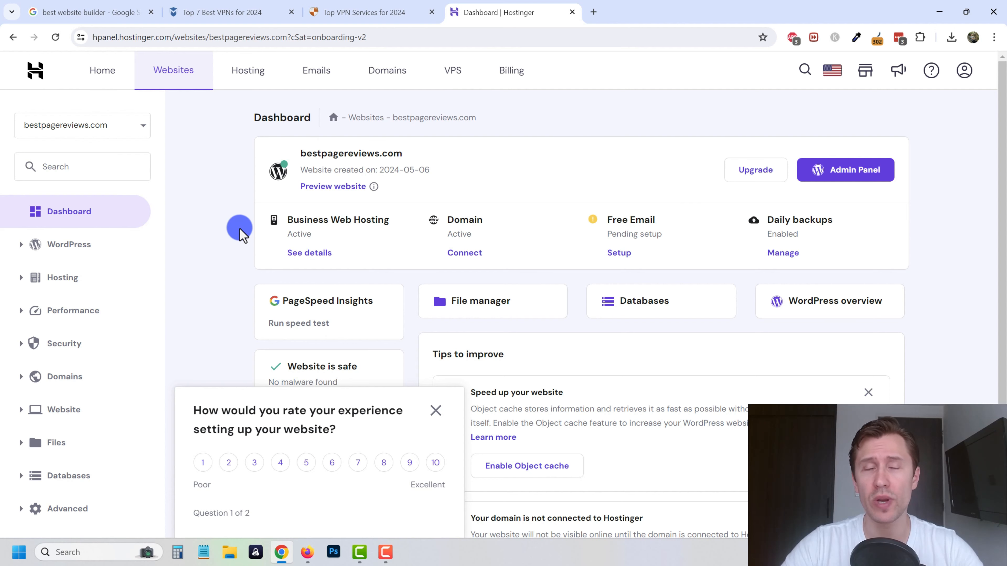
# Go to the websites list, dismiss the favorites tip, and open the WordPress admin panel from the bestpagereviews.com dashboard
pyautogui.click(179, 78)
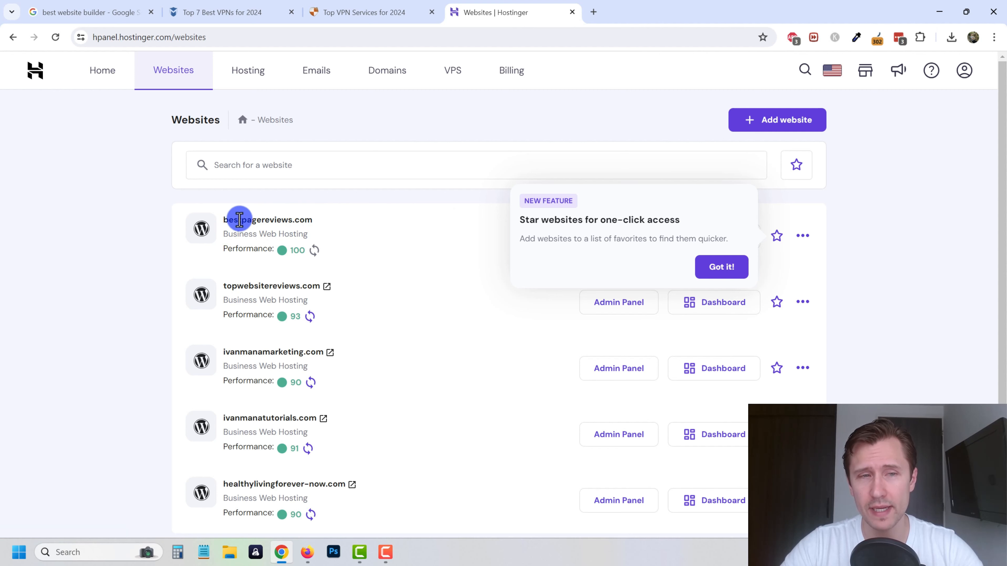
pyautogui.click(722, 266)
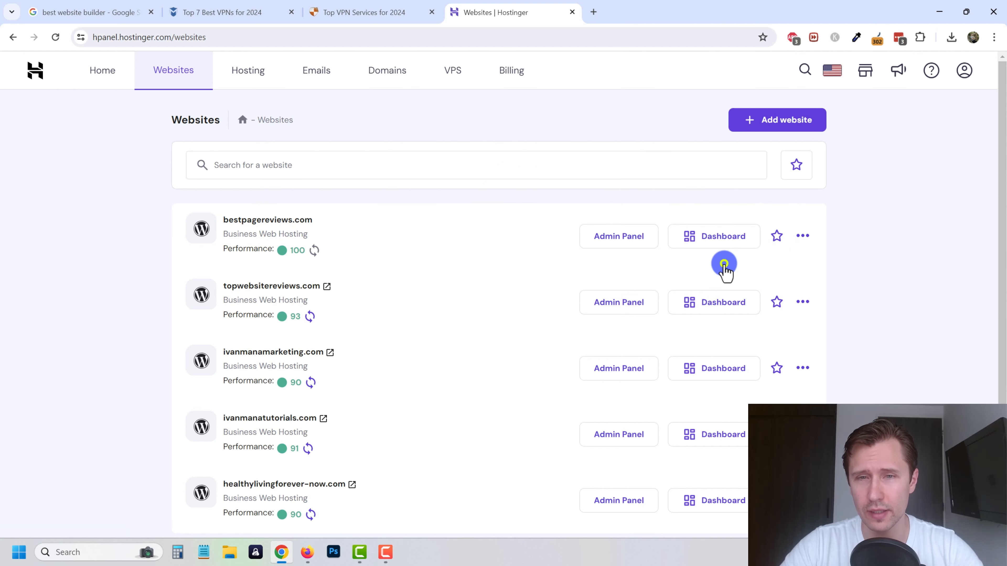
pyautogui.click(711, 236)
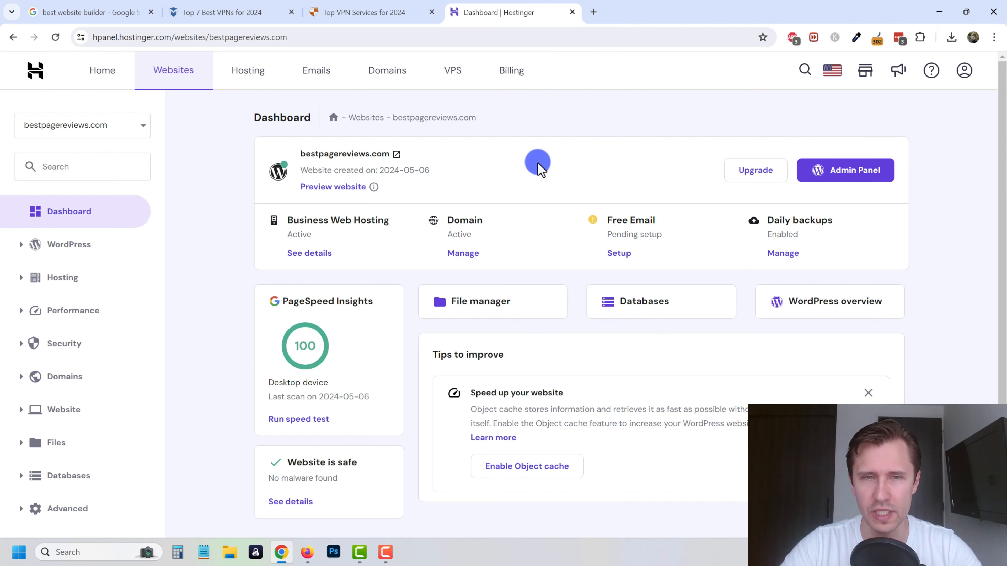
pyautogui.click(824, 173)
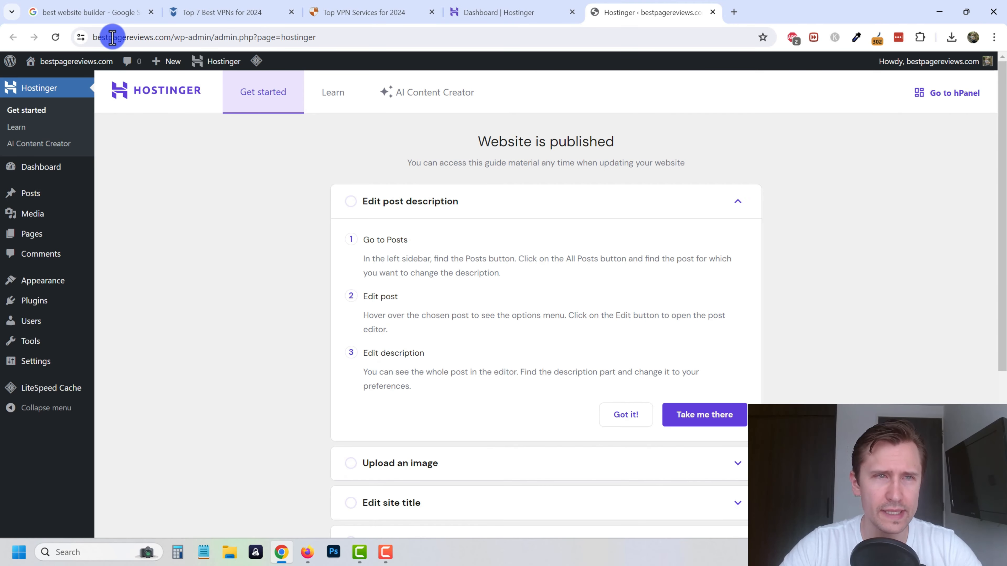
# Open the live bestpagereviews.com site in a new browser tab and check its connection security
pyautogui.click(99, 37)
pyautogui.click(91, 38)
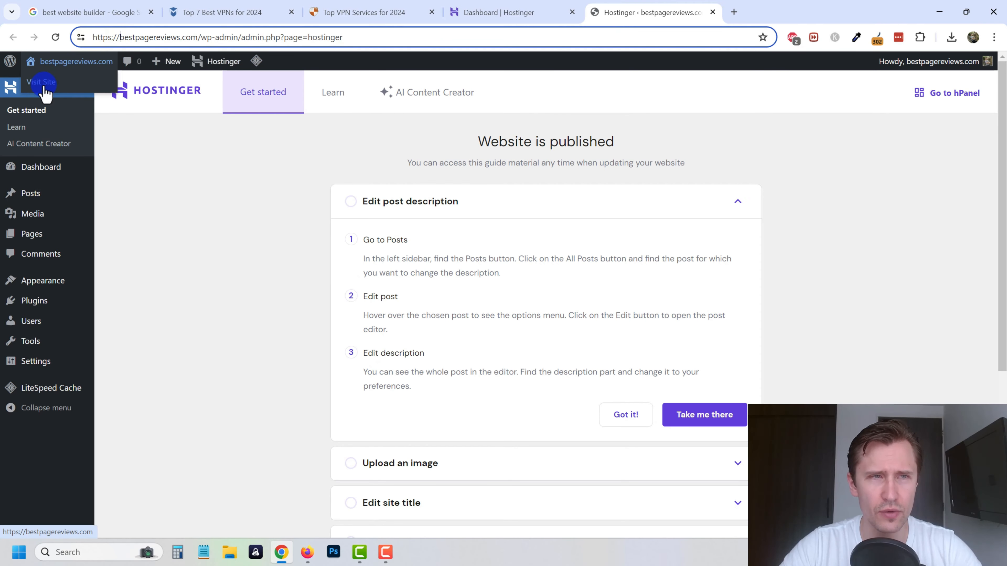
pyautogui.rightClick(45, 83)
pyautogui.click(78, 98)
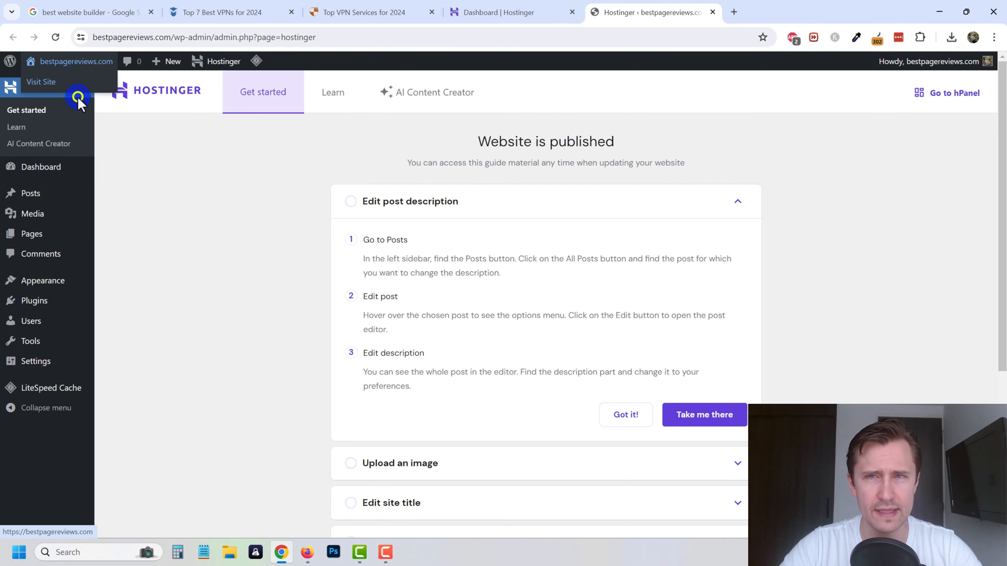
pyautogui.click(785, 6)
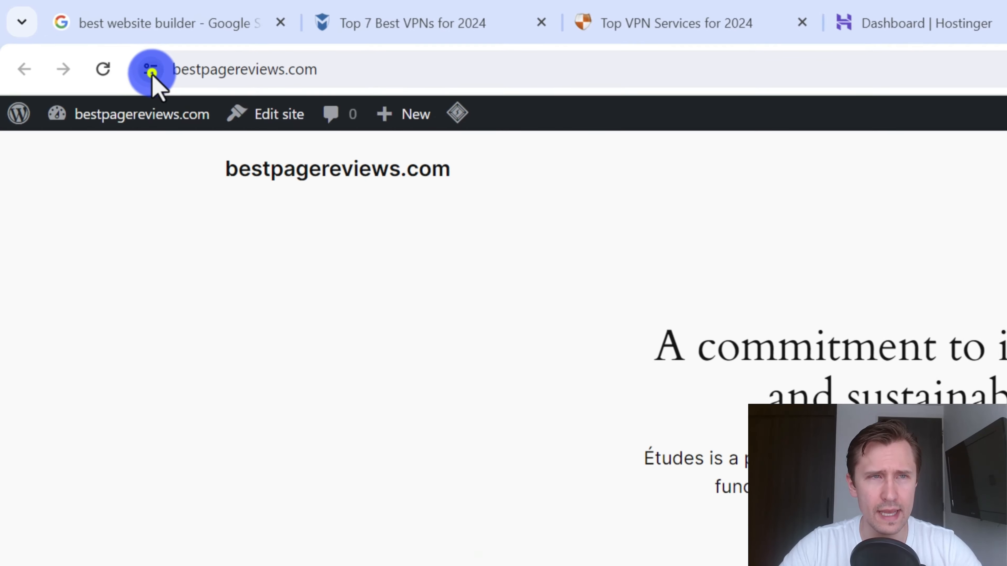
pyautogui.click(80, 37)
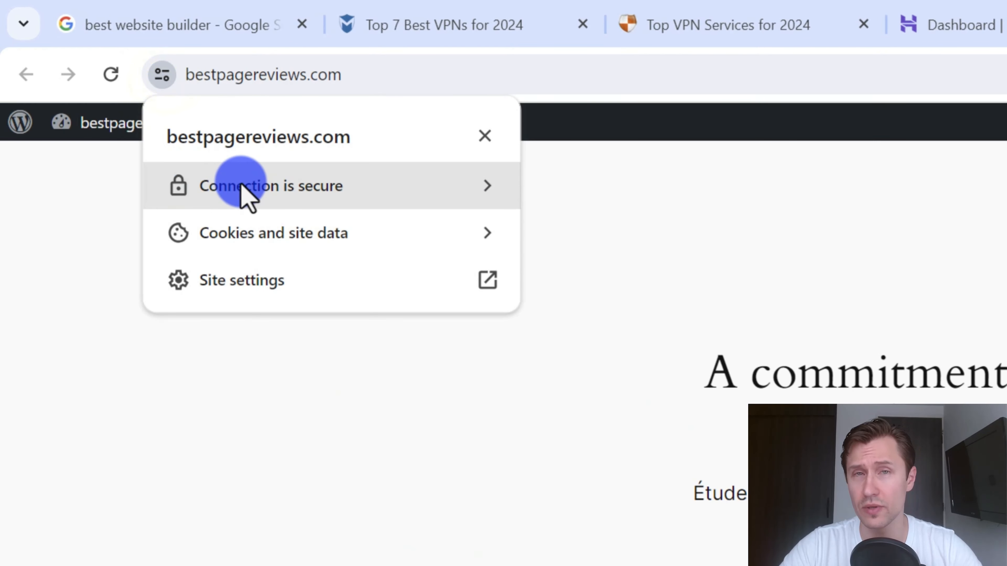
pyautogui.click(645, 510)
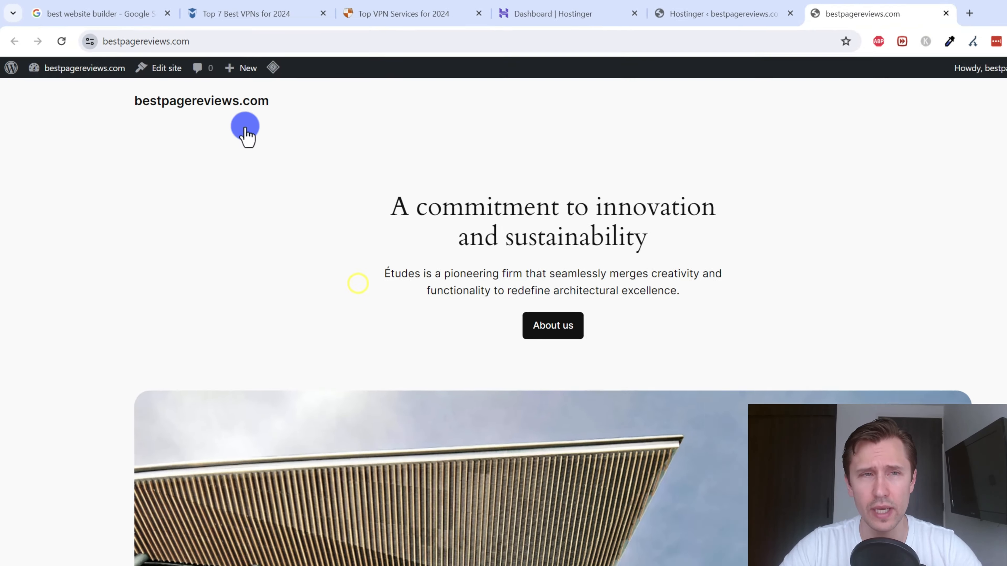
# Look through the new site's default homepage, from the hero image down to the list of blog posts
pyautogui.scroll(-10, 456, 239)
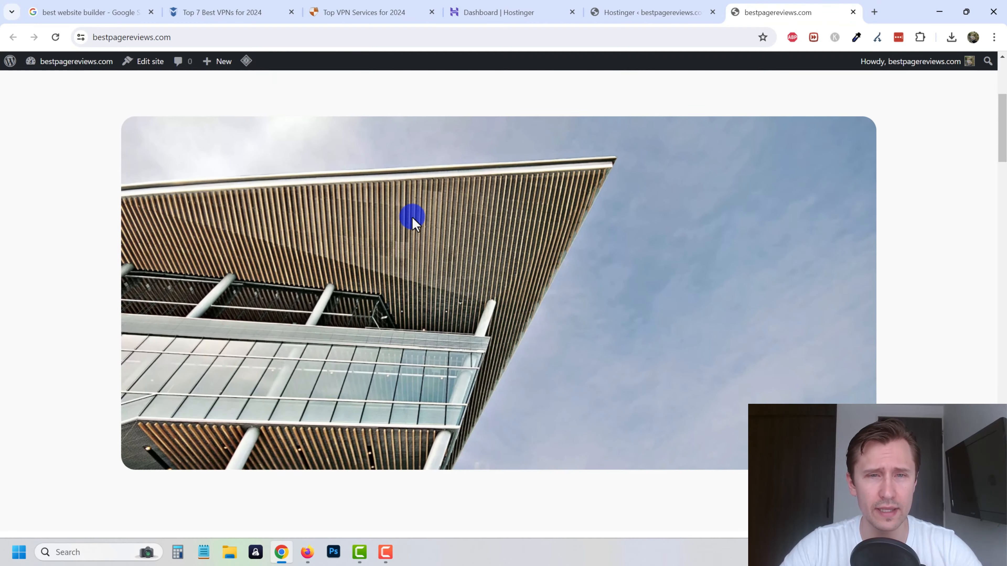
pyautogui.click(209, 41)
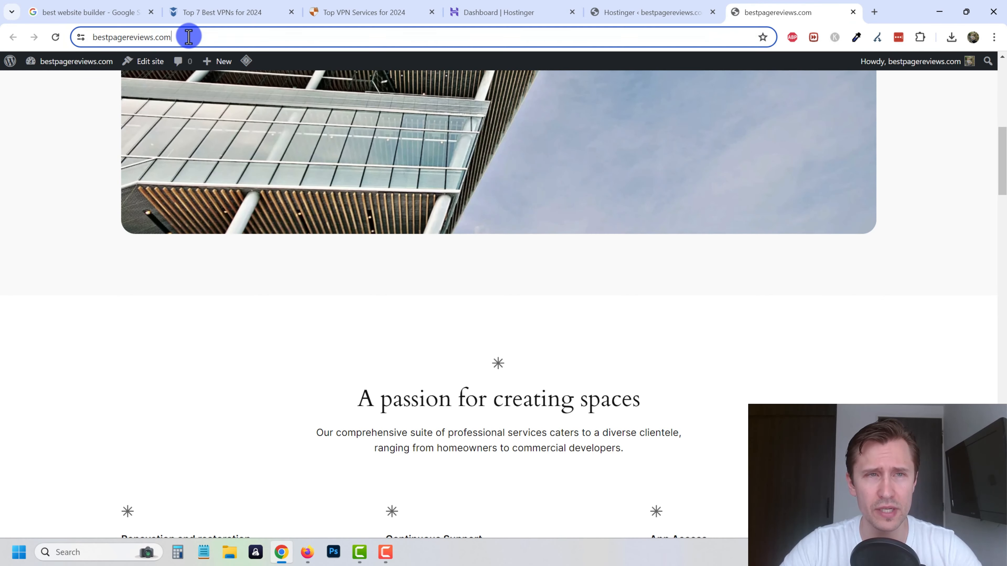
pyautogui.moveTo(189, 37); pyautogui.dragTo(101, 34)
pyautogui.scroll(-12, 418, 331)
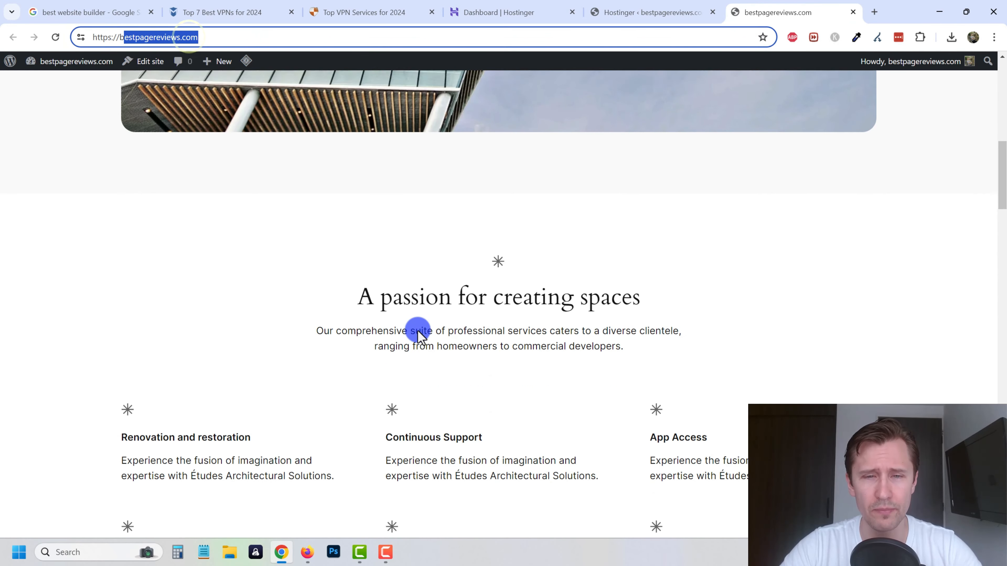
pyautogui.scroll(-15, 414, 324)
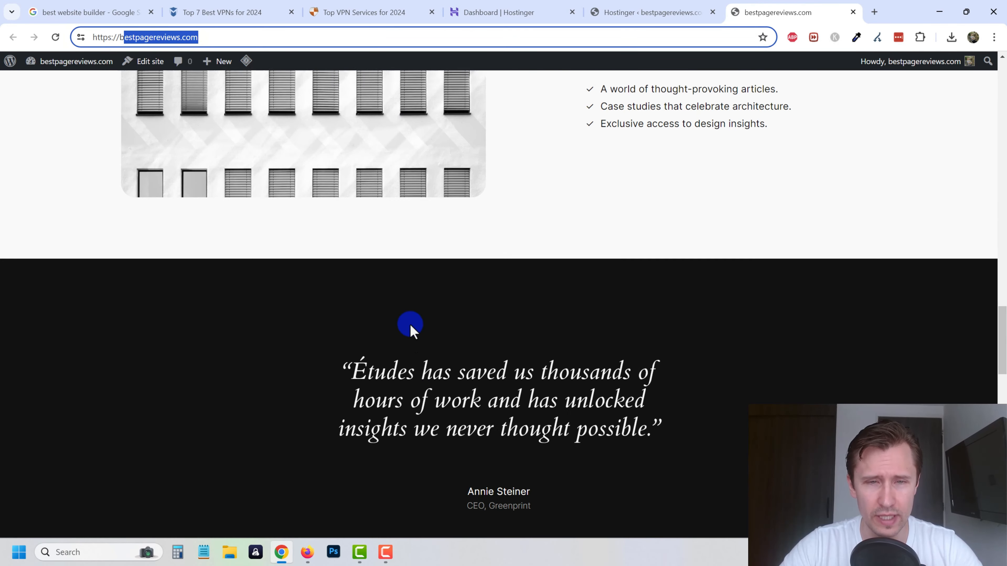
pyautogui.scroll(-4, 377, 328)
pyautogui.scroll(4, 299, 193)
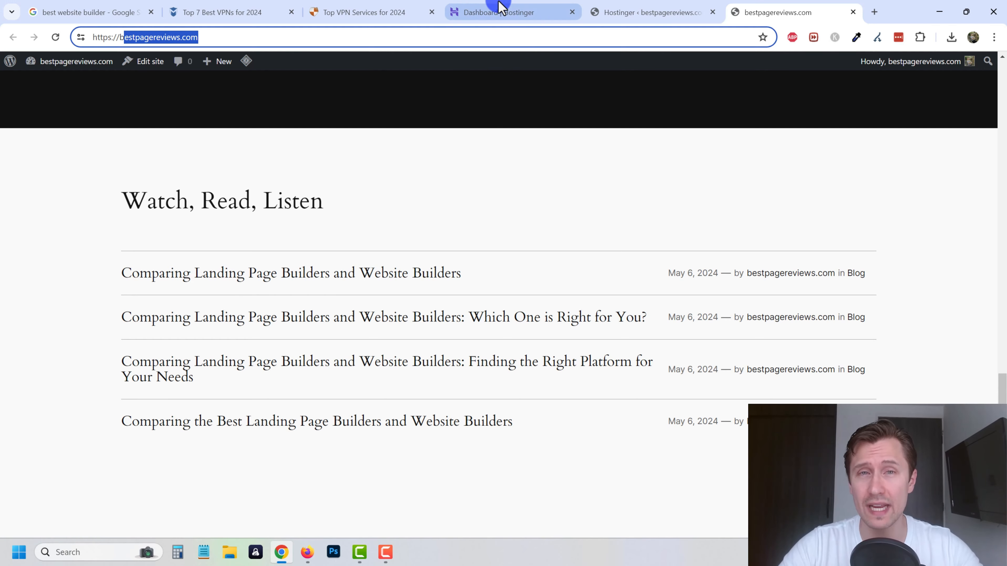
# Compare the top10vpn.guide and vpnMentor review pages as layout references, examining their navigation and ranked product lists
pyautogui.click(399, 9)
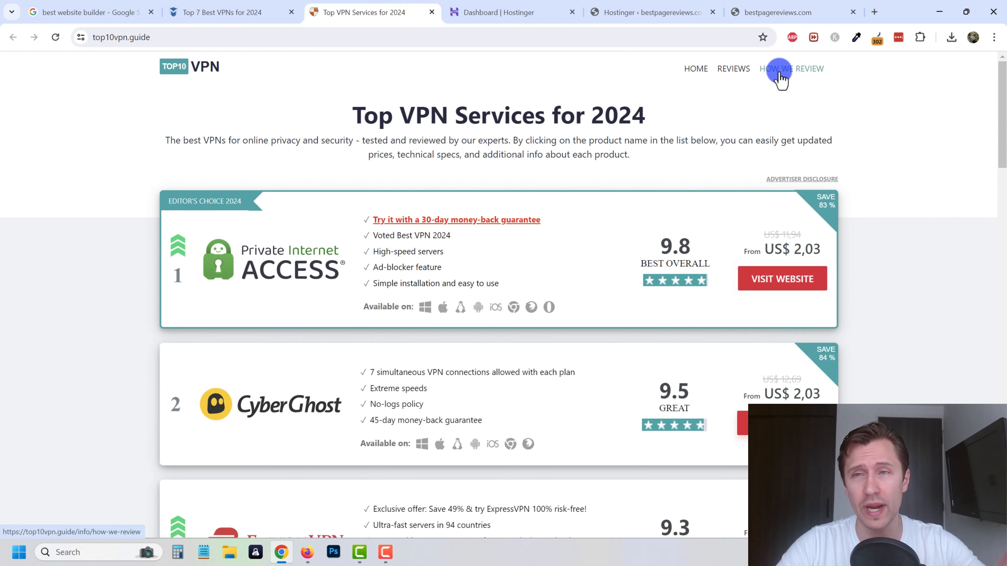
pyautogui.click(238, 8)
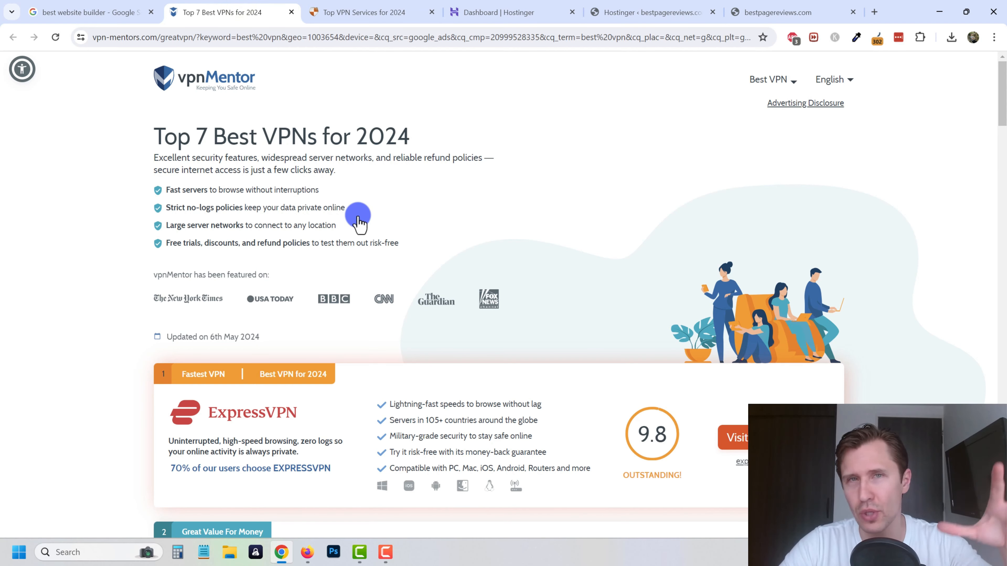
pyautogui.click(398, 8)
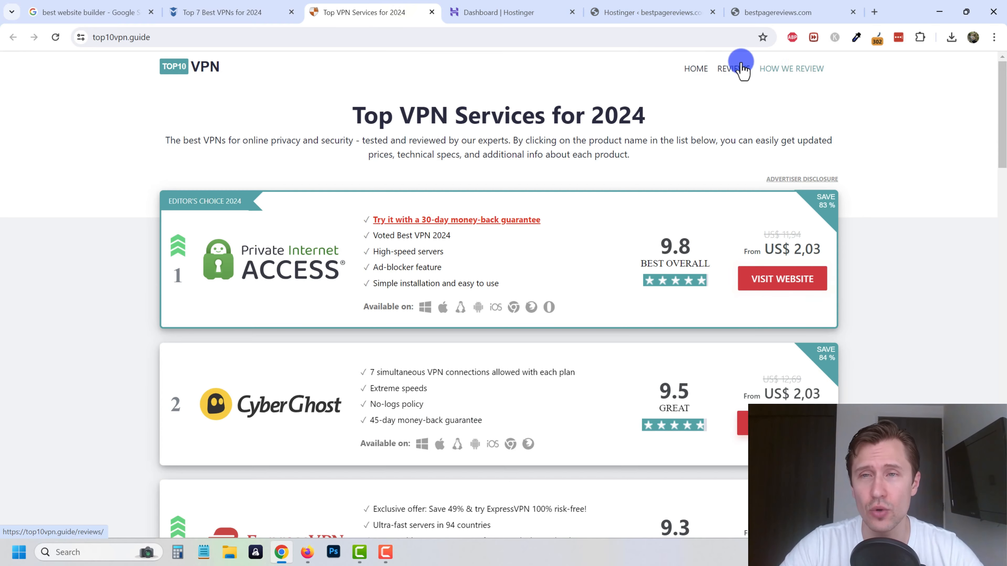
pyautogui.scroll(-10, 595, 214)
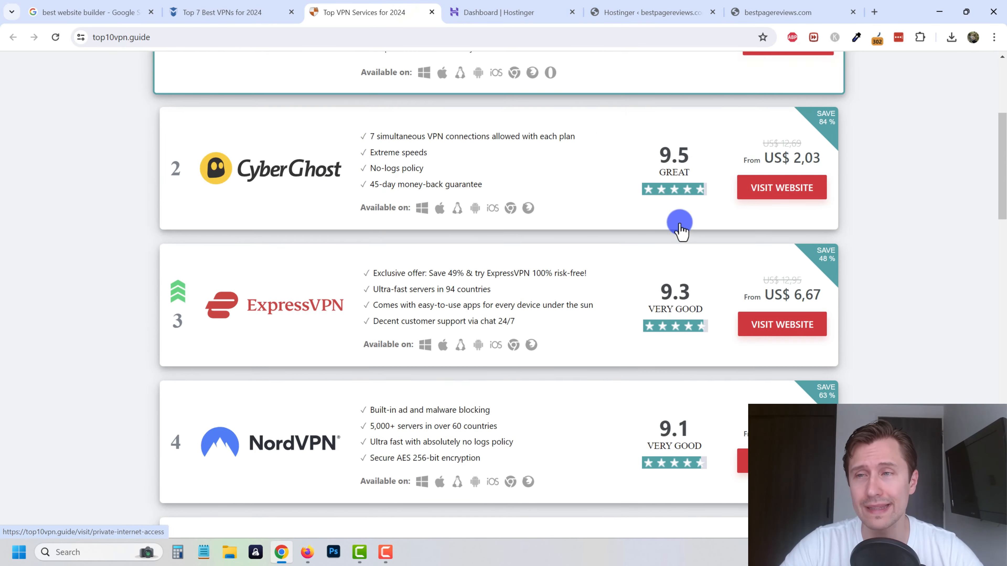
pyautogui.moveTo(1006, 219); pyautogui.dragTo(1004, 115)
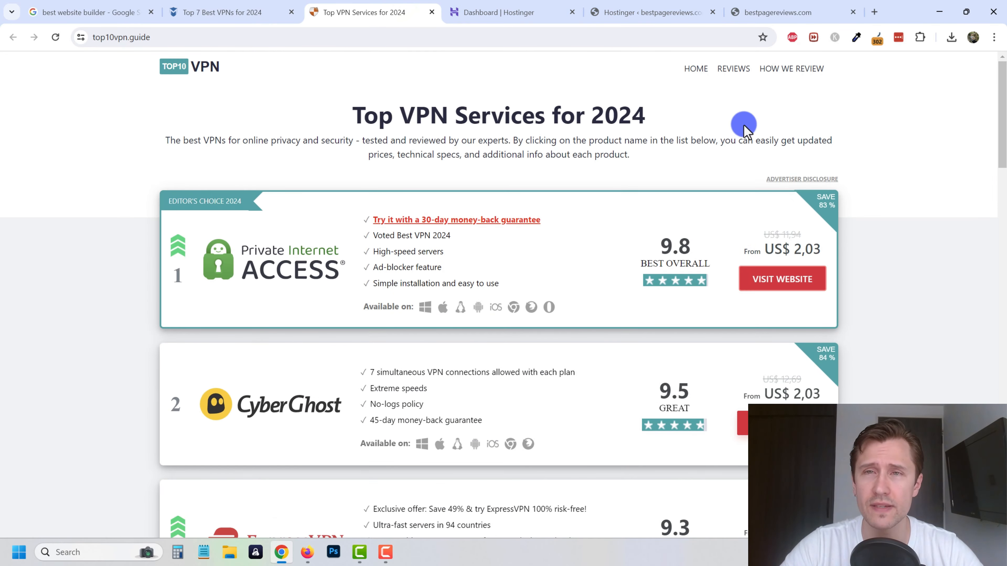
# Search the WordPress plugin directory for "elementor", then install and activate the Elementor Website Builder plugin
pyautogui.click(786, 8)
pyautogui.click(665, 14)
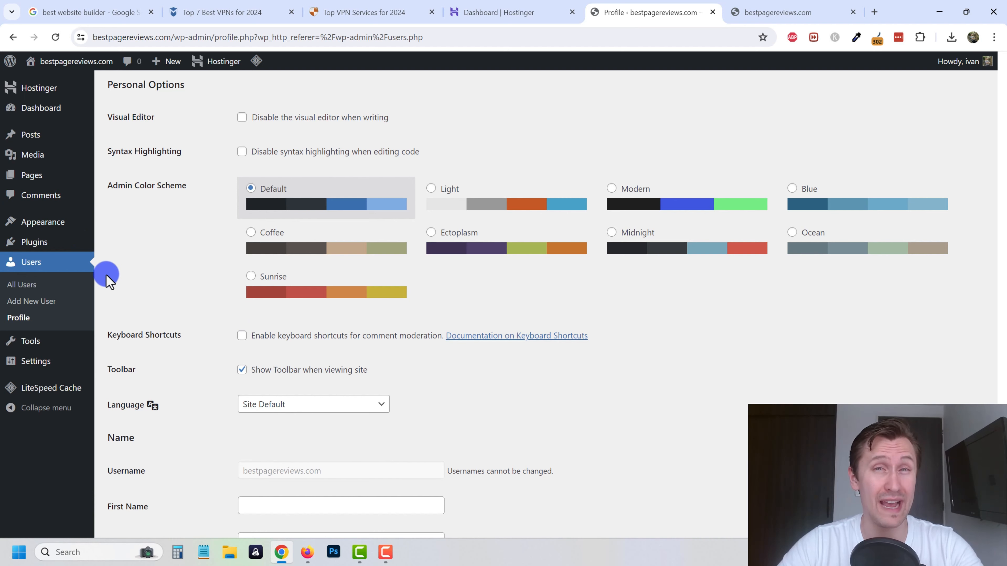
pyautogui.moveTo(32, 256)
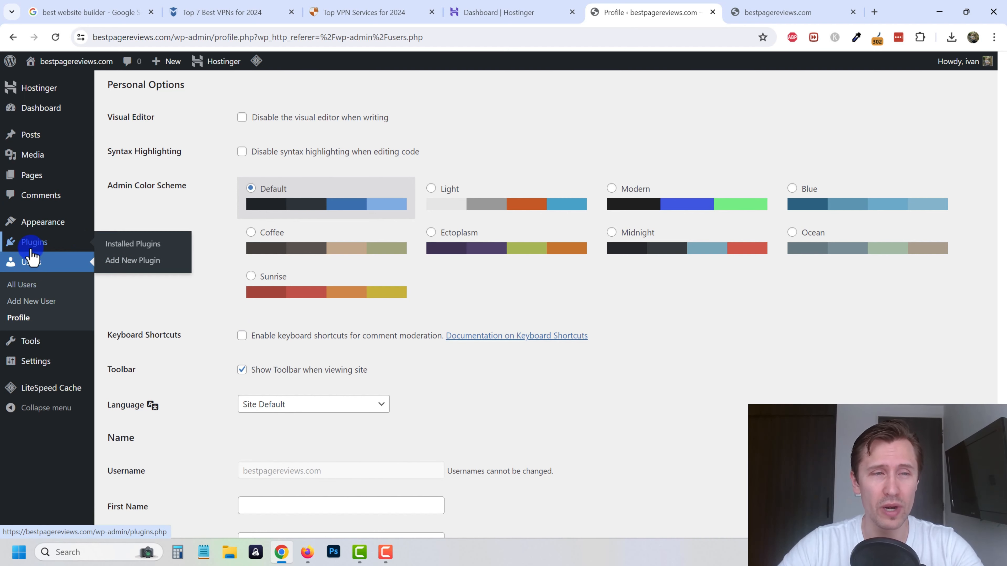
pyautogui.click(121, 245)
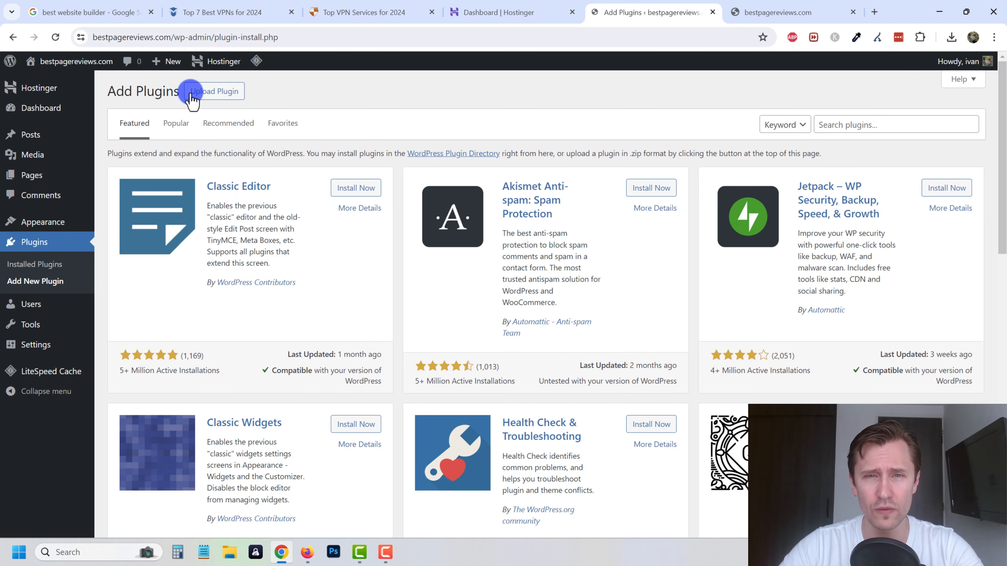
pyautogui.click(848, 130)
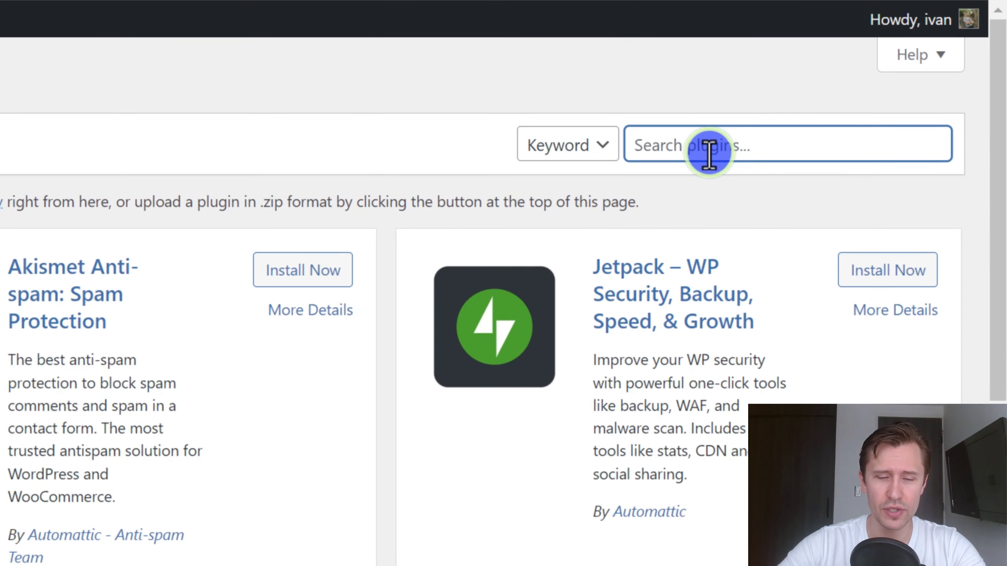
pyautogui.write('elementor')
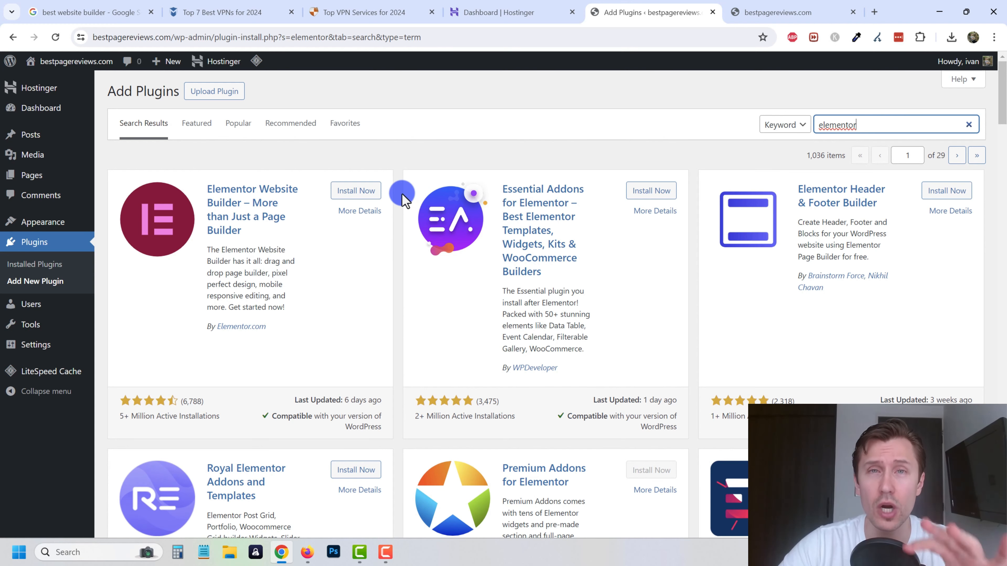
pyautogui.click(359, 190)
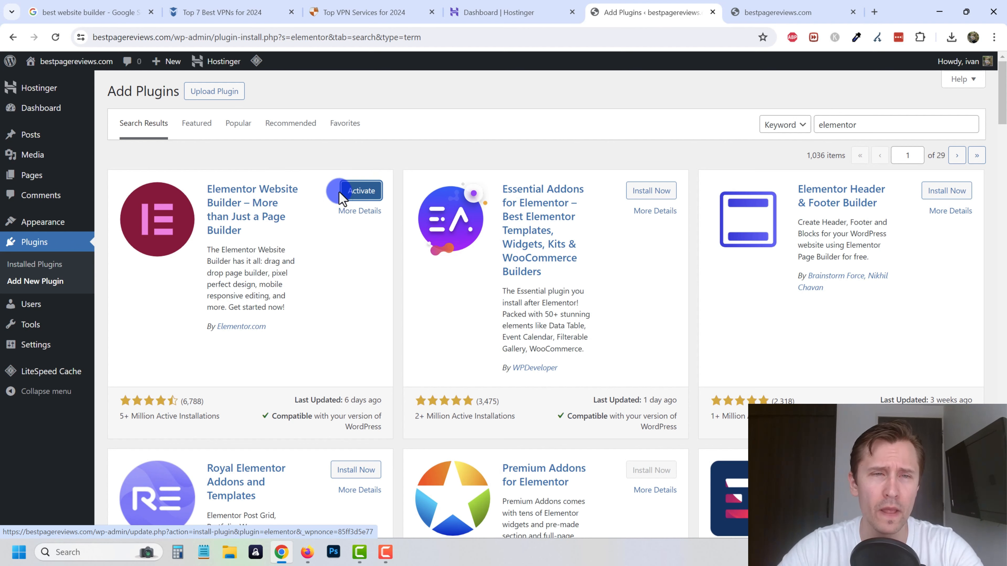
pyautogui.click(356, 192)
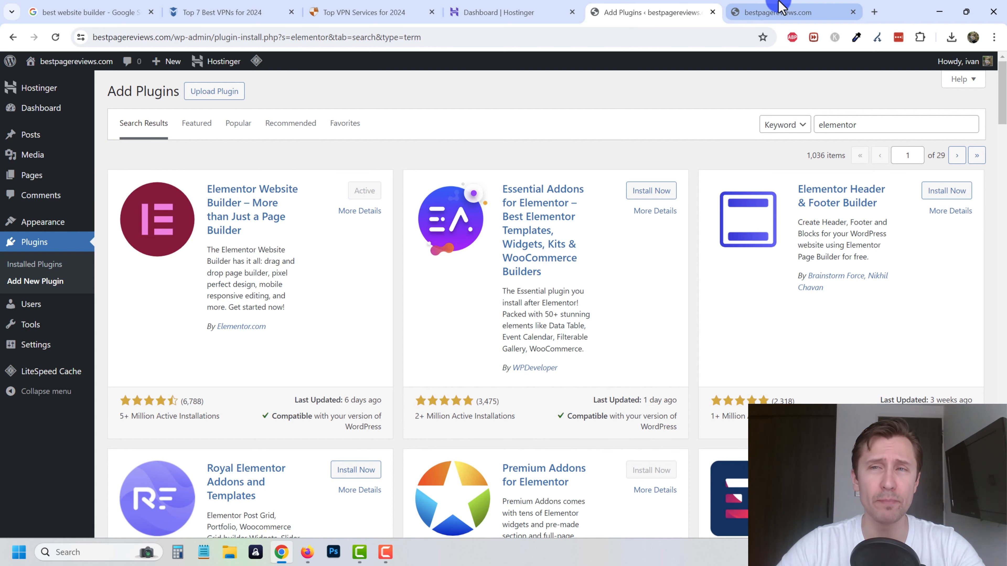
# Reload the live bestpagereviews.com homepage to check its appearance, and return to the WordPress plugin installer
pyautogui.click(778, 9)
pyautogui.click(56, 36)
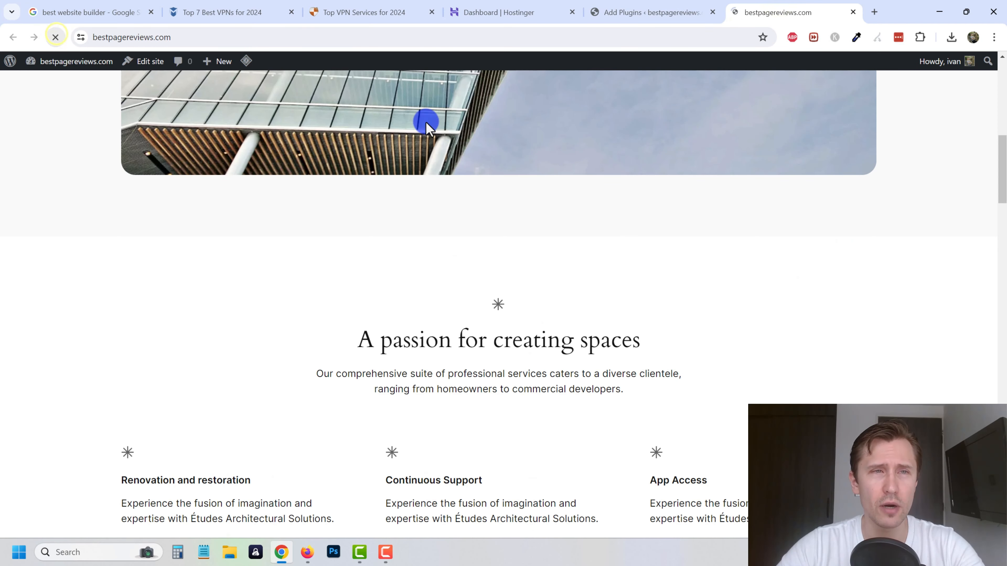
pyautogui.scroll(10, 396, 296)
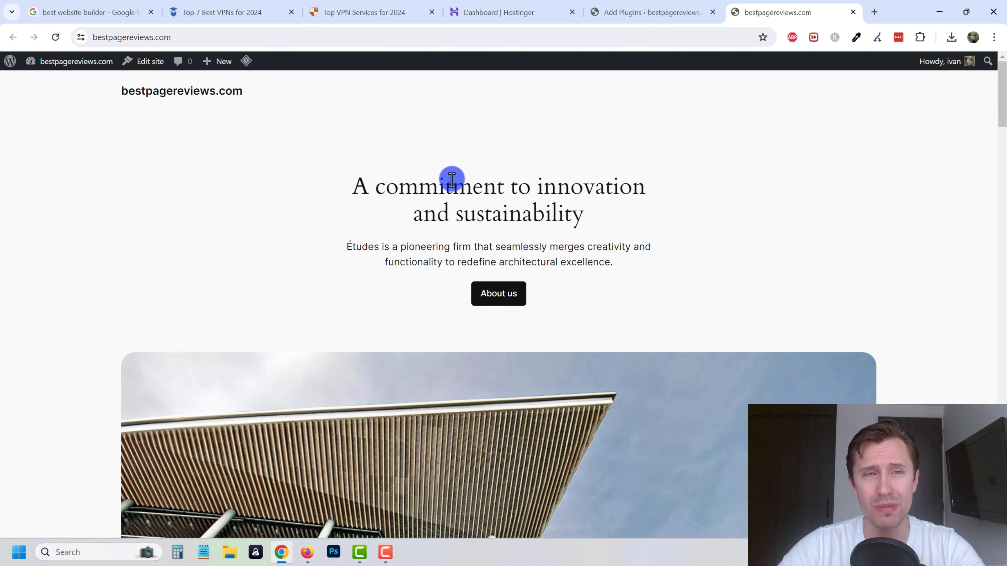
pyautogui.click(622, 11)
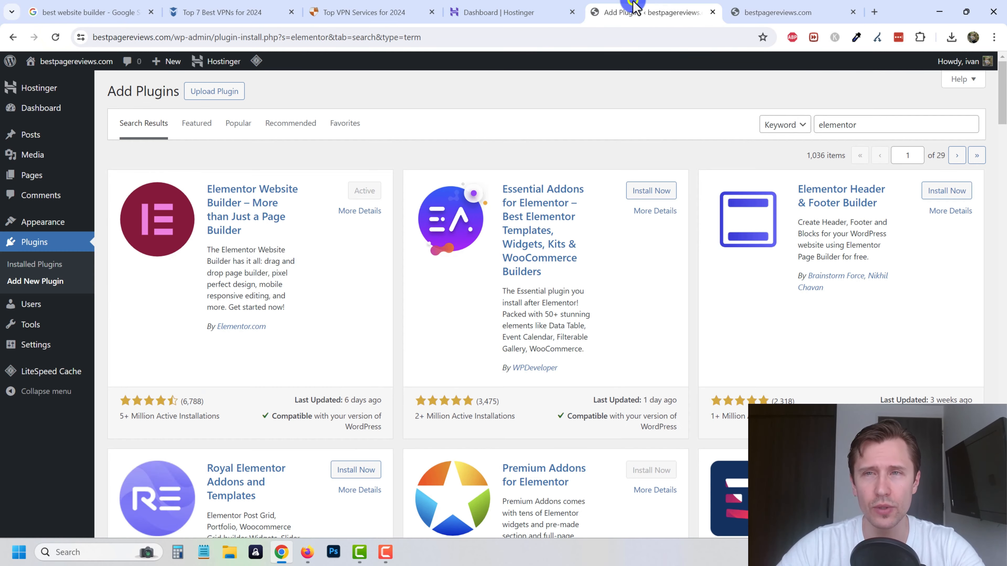
# Open the site's theme installer from the installed themes and browse the popular themes
pyautogui.moveTo(63, 222)
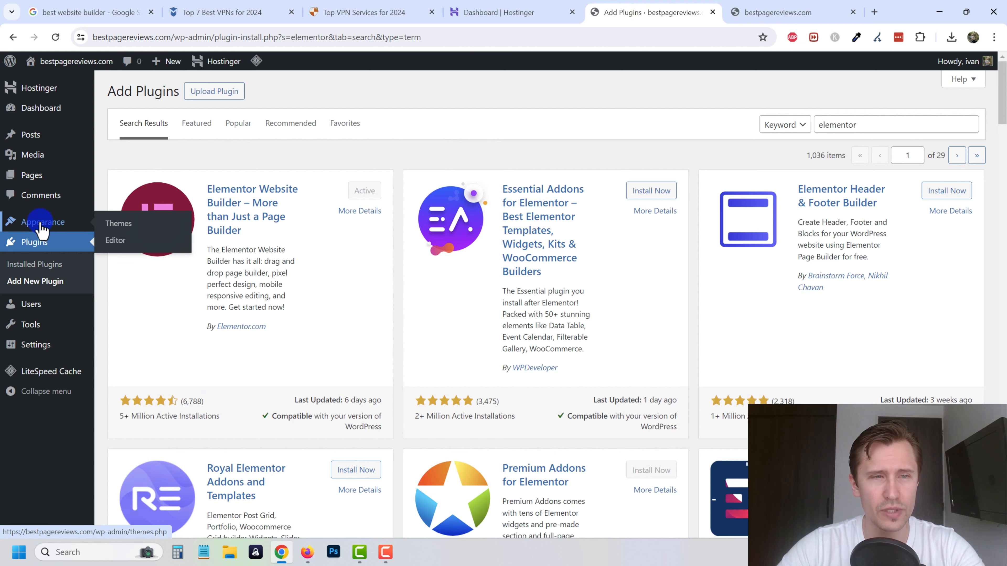
pyautogui.click(119, 225)
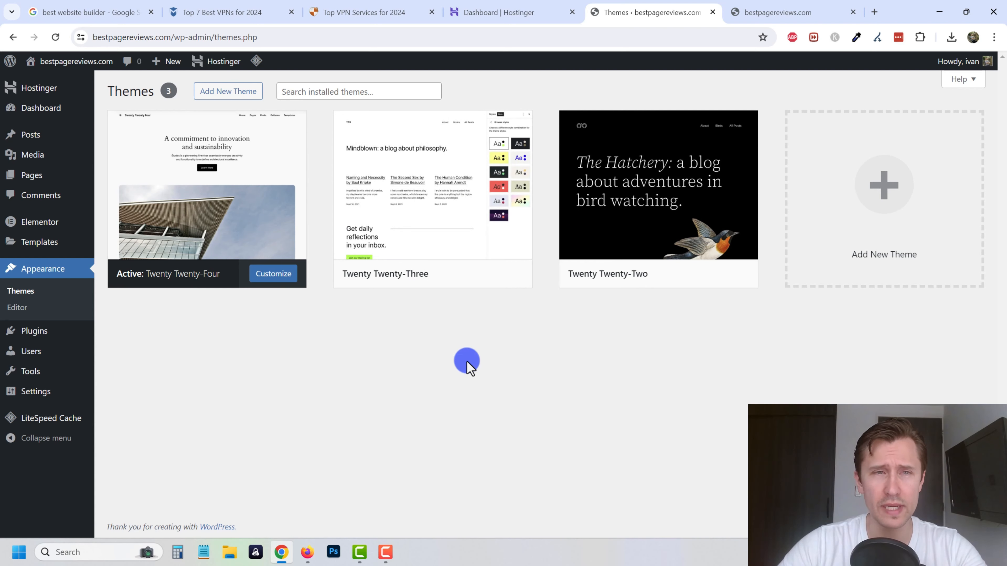
pyautogui.click(843, 183)
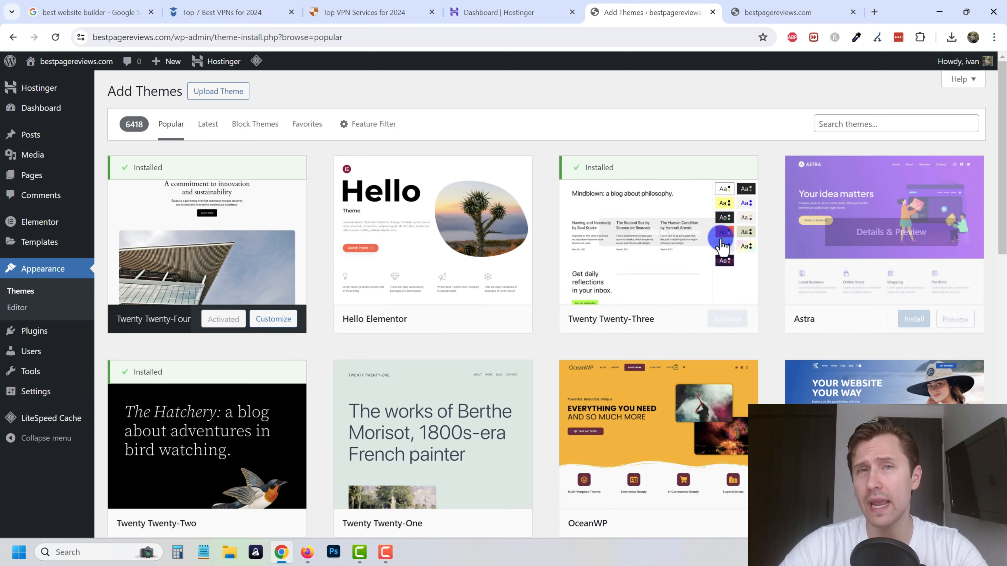
pyautogui.scroll(-7, 694, 254)
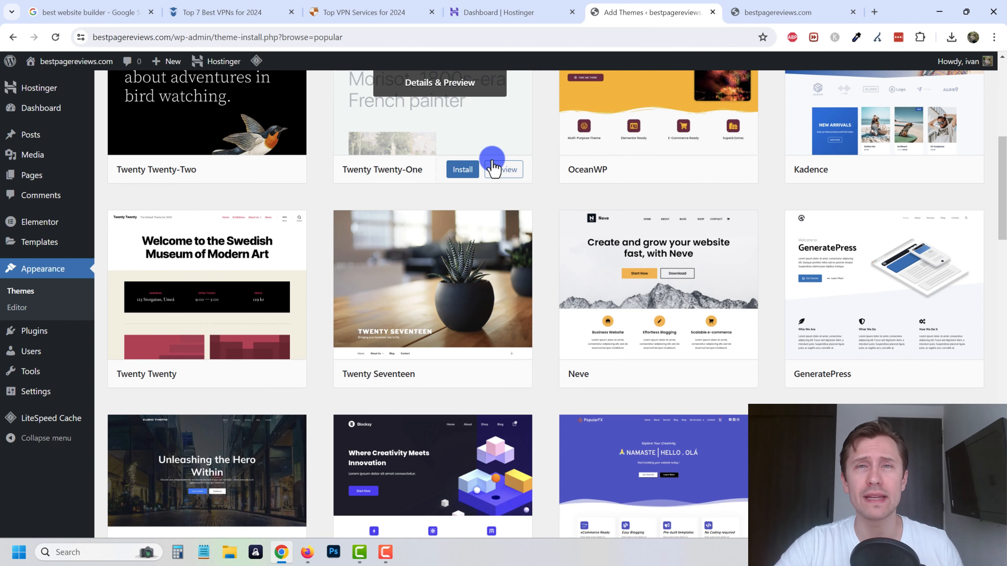
pyautogui.scroll(3, 522, 182)
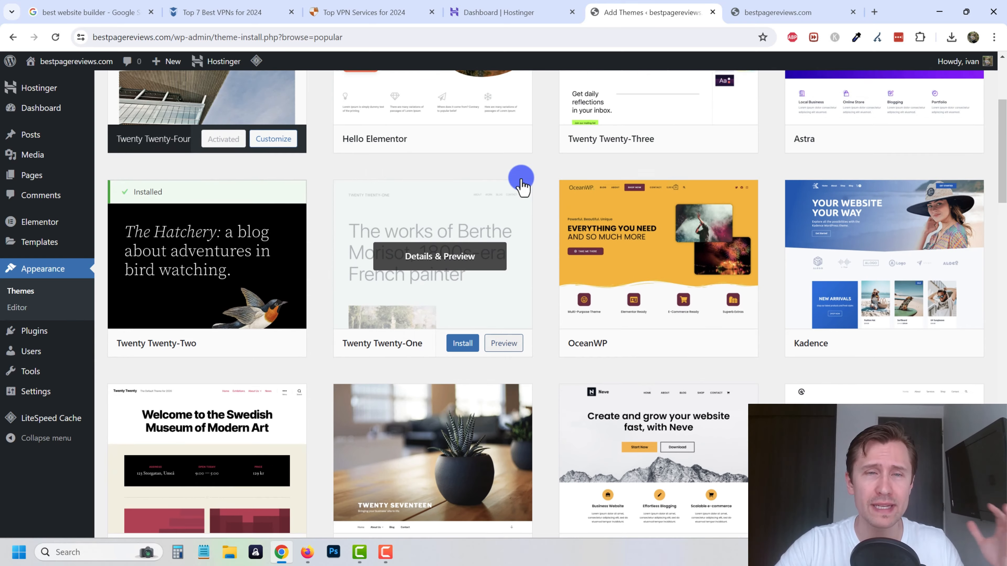
pyautogui.scroll(3, 523, 182)
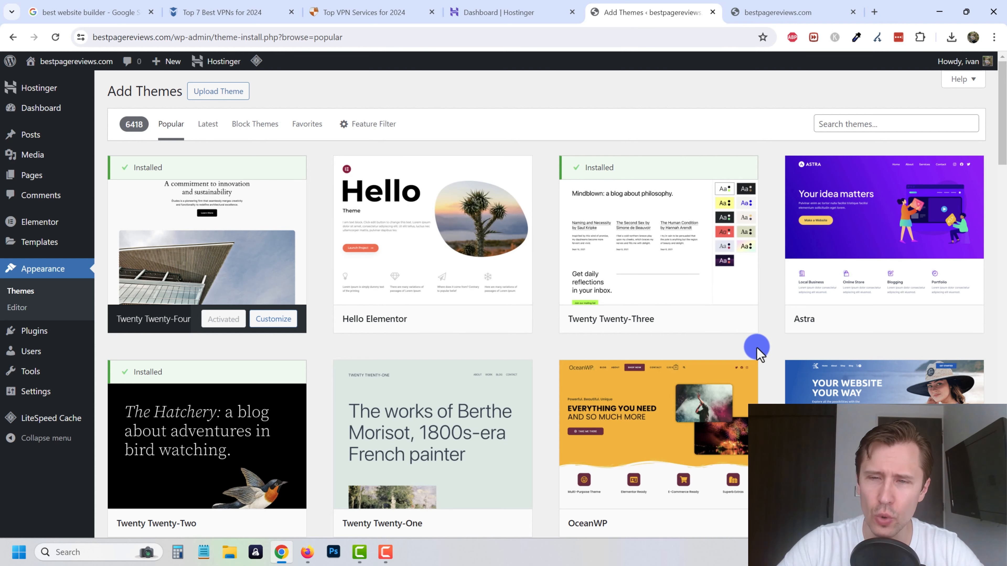
pyautogui.scroll(-3, 761, 357)
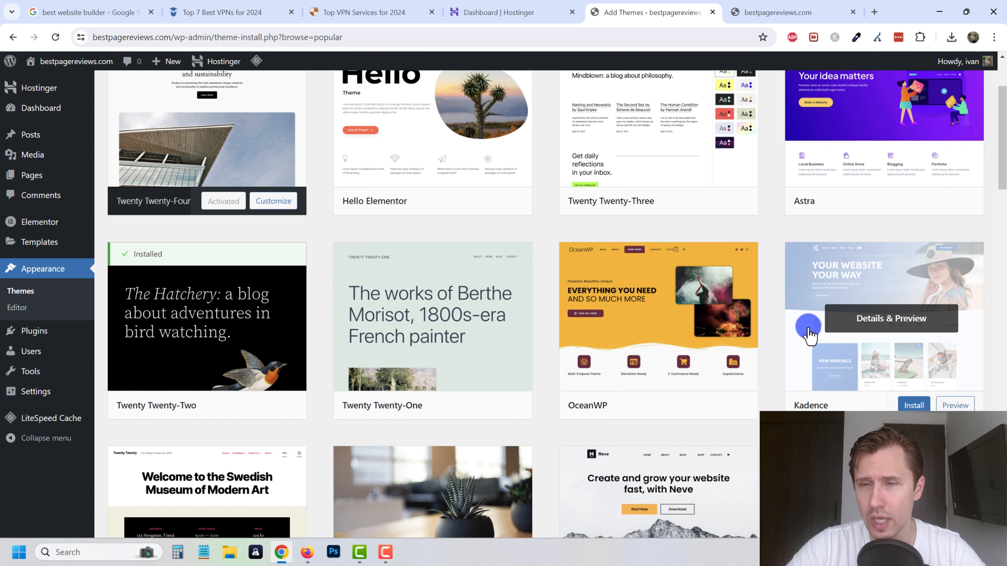
# Preview the Kadence theme's sample layout, then install and activate the theme
pyautogui.click(951, 407)
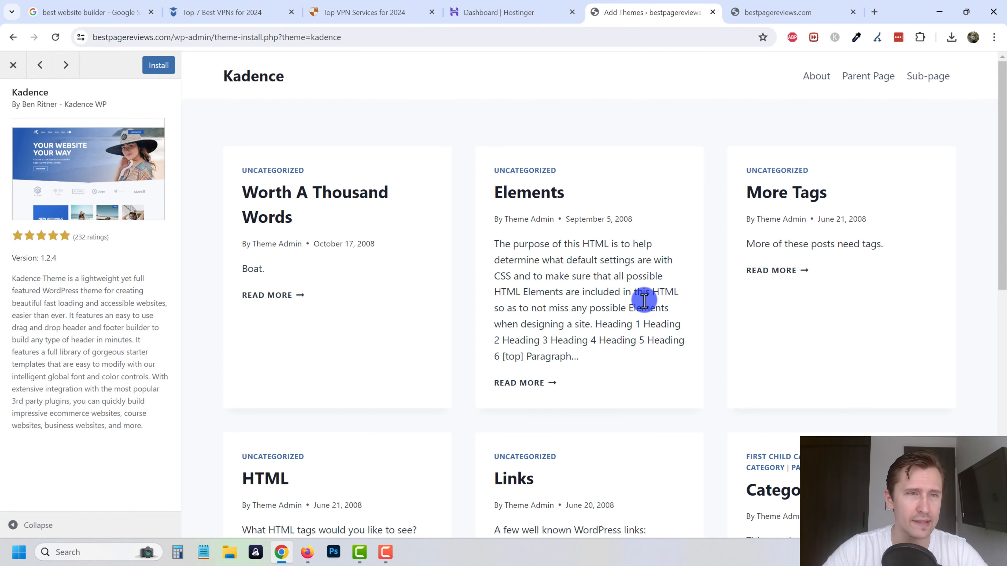
pyautogui.scroll(-2, 531, 256)
pyautogui.scroll(-4, 500, 298)
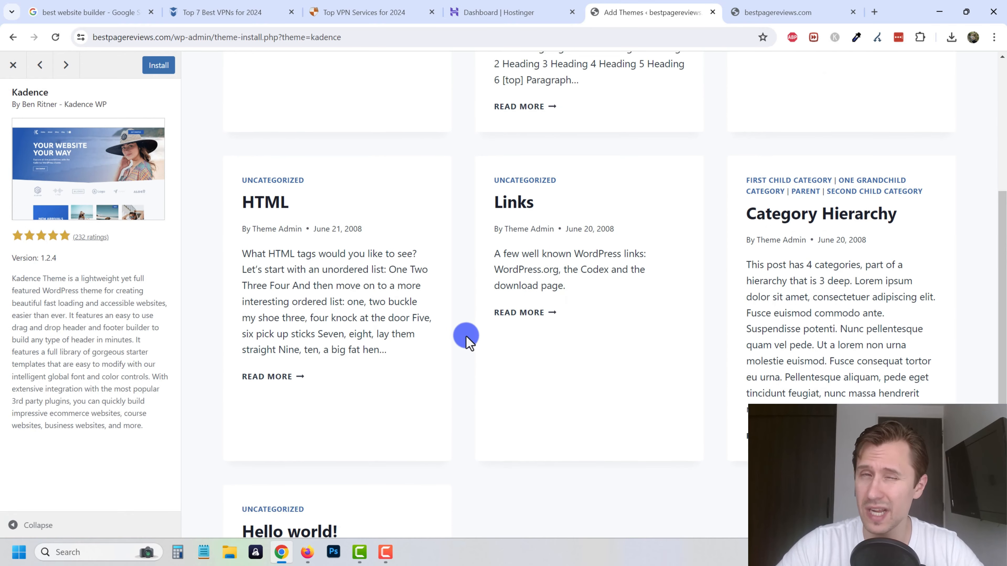
pyautogui.scroll(5, 465, 337)
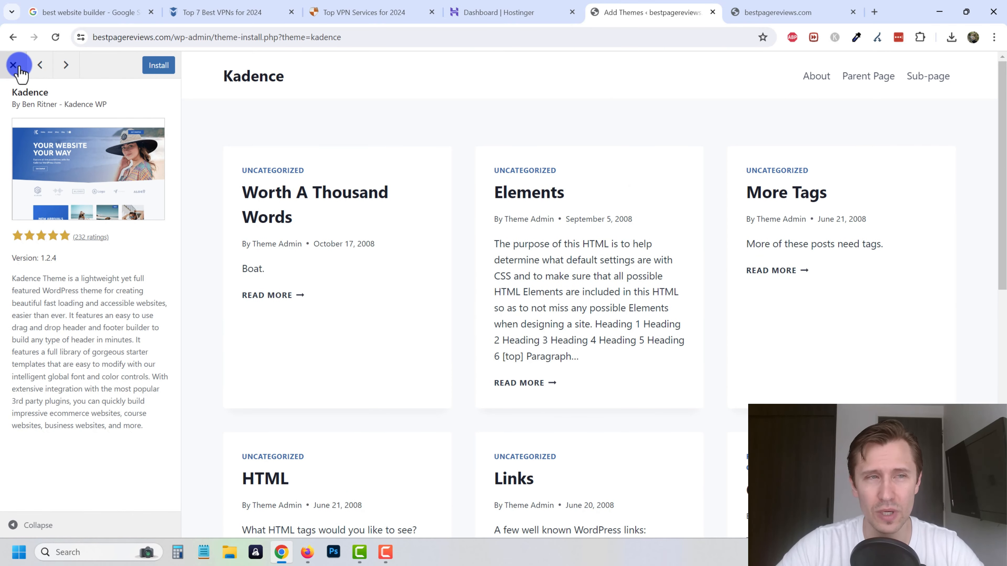
pyautogui.click(157, 68)
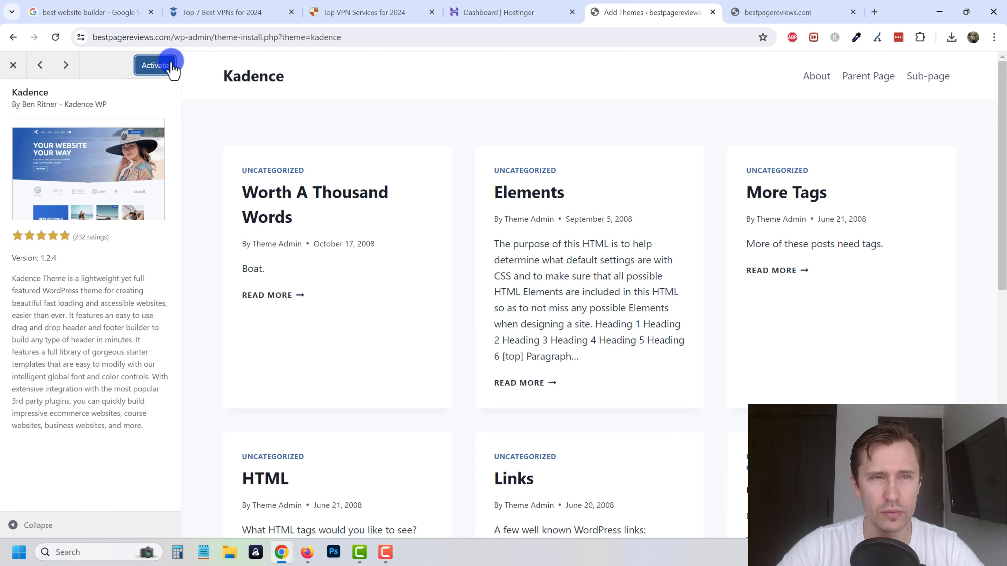
pyautogui.click(168, 64)
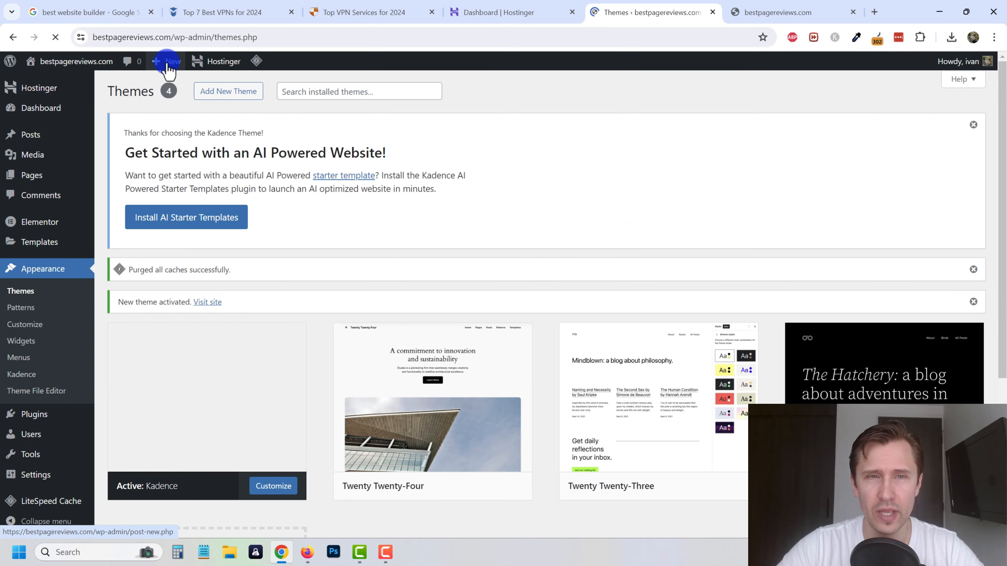
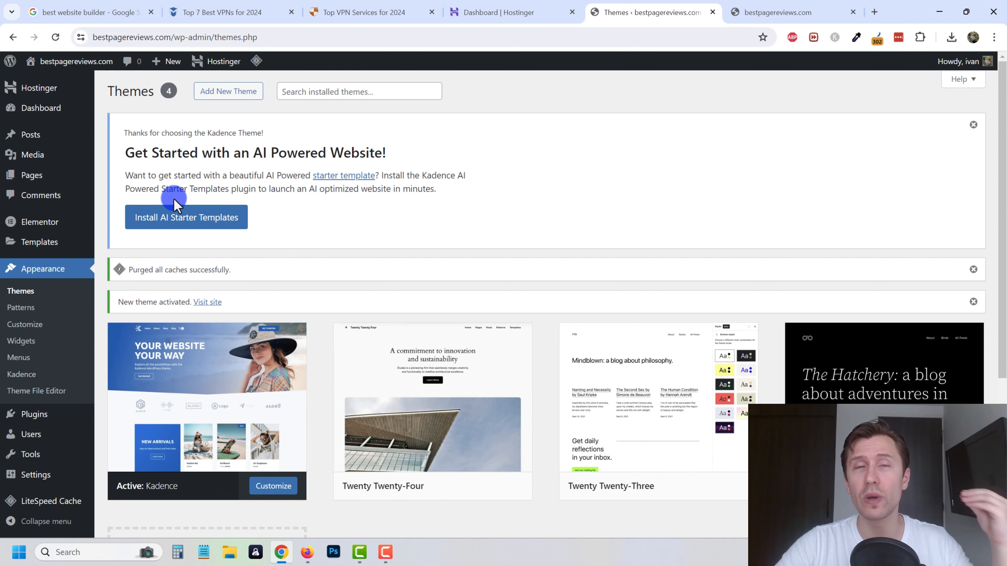
# Move the Elementor #12 and Privacy Policy draft pages to the trash with one bulk action
pyautogui.moveTo(32, 176)
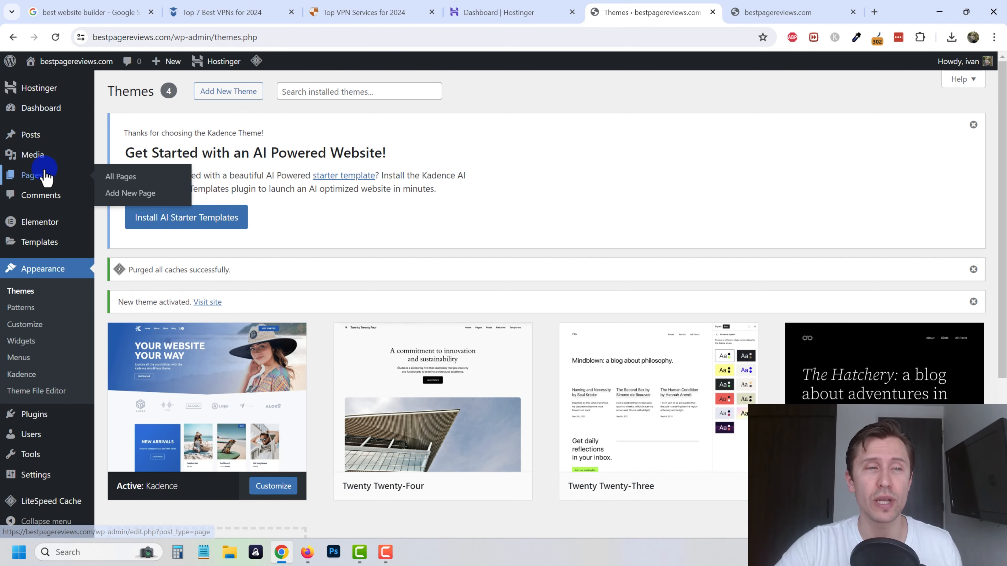
pyautogui.click(30, 176)
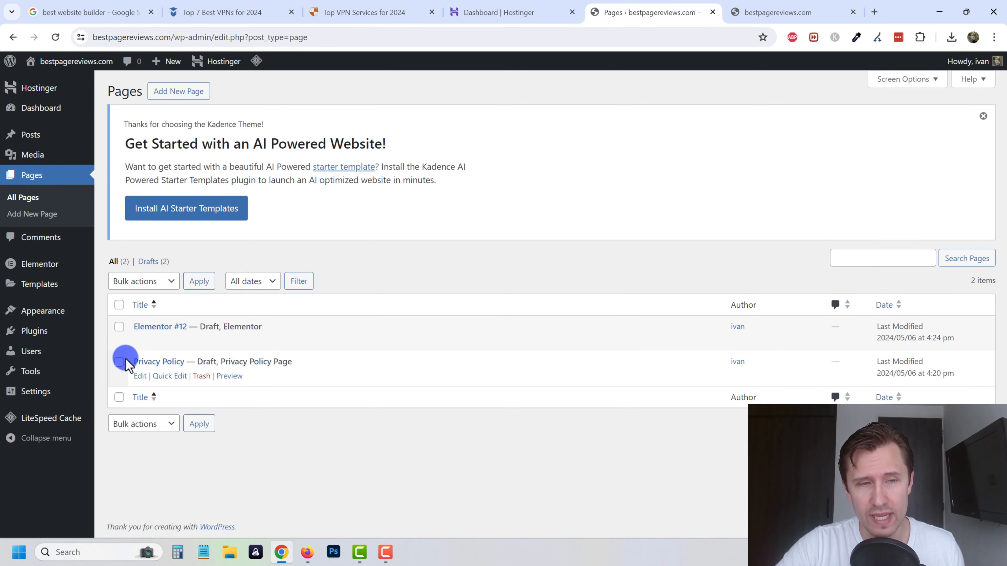
pyautogui.click(120, 362)
pyautogui.click(120, 328)
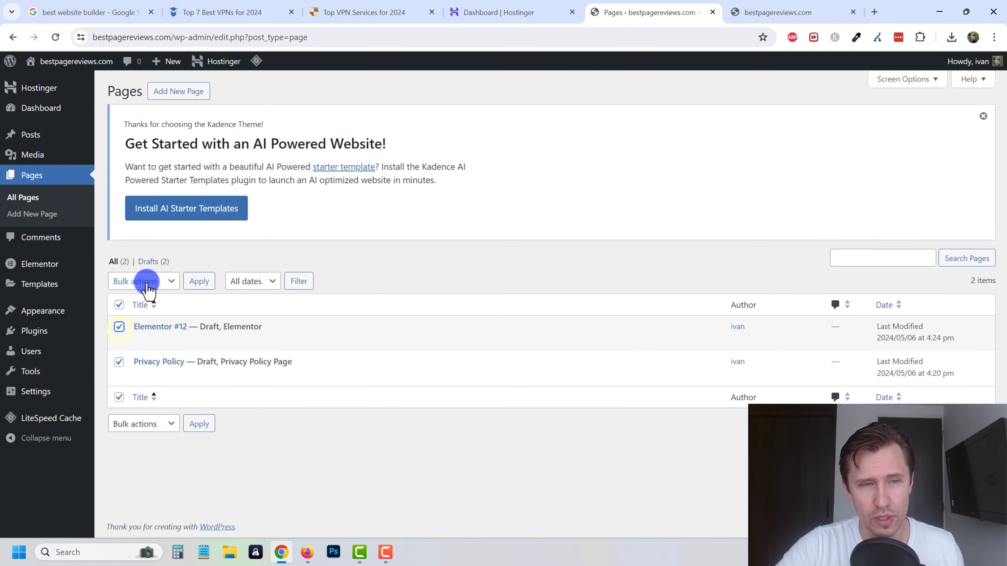
pyautogui.click(145, 280)
pyautogui.click(137, 321)
pyautogui.click(197, 282)
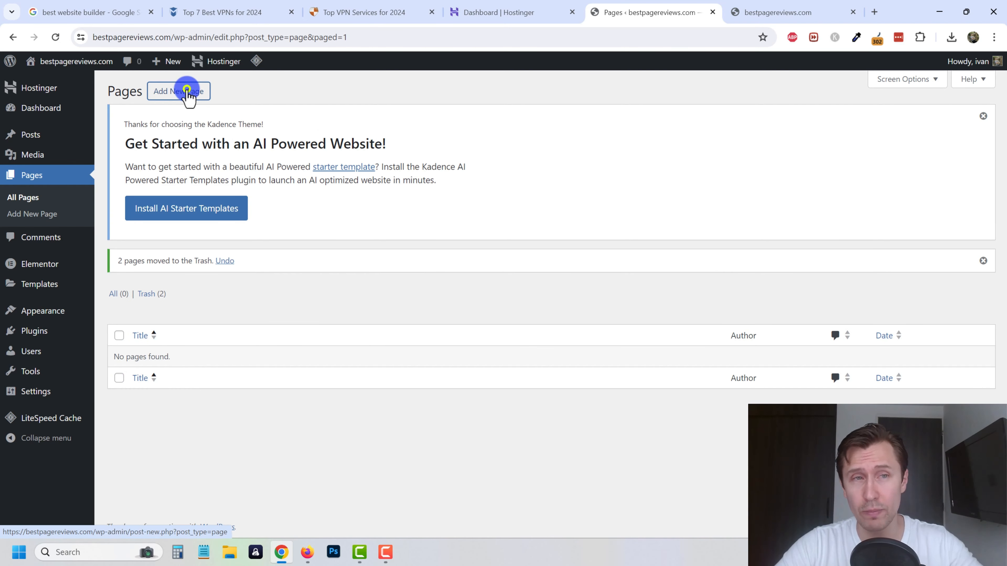
# Create a new page, dismiss the block editor welcome guide, and open the page in Elementor with the Navigator closed
pyautogui.click(187, 90)
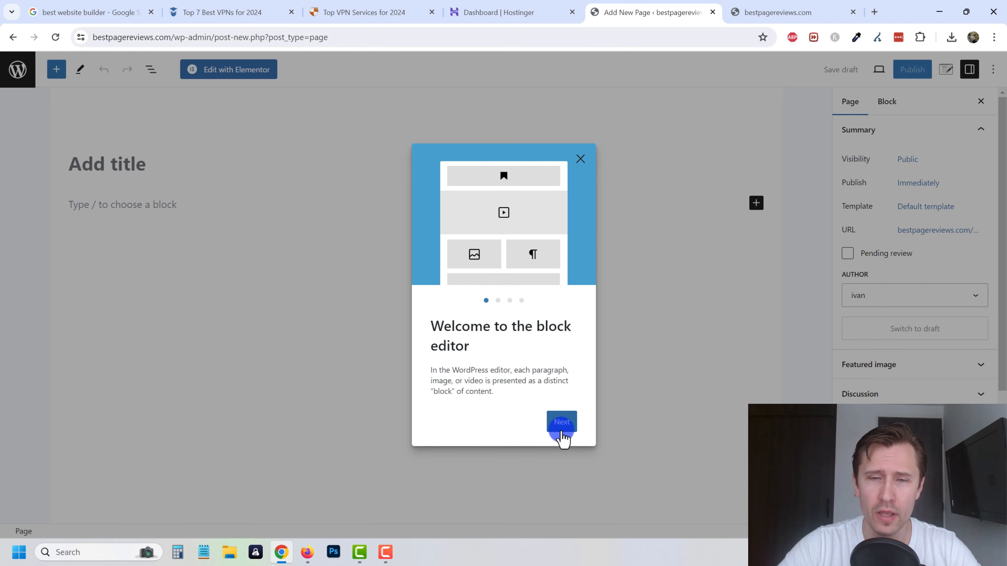
pyautogui.click(560, 423)
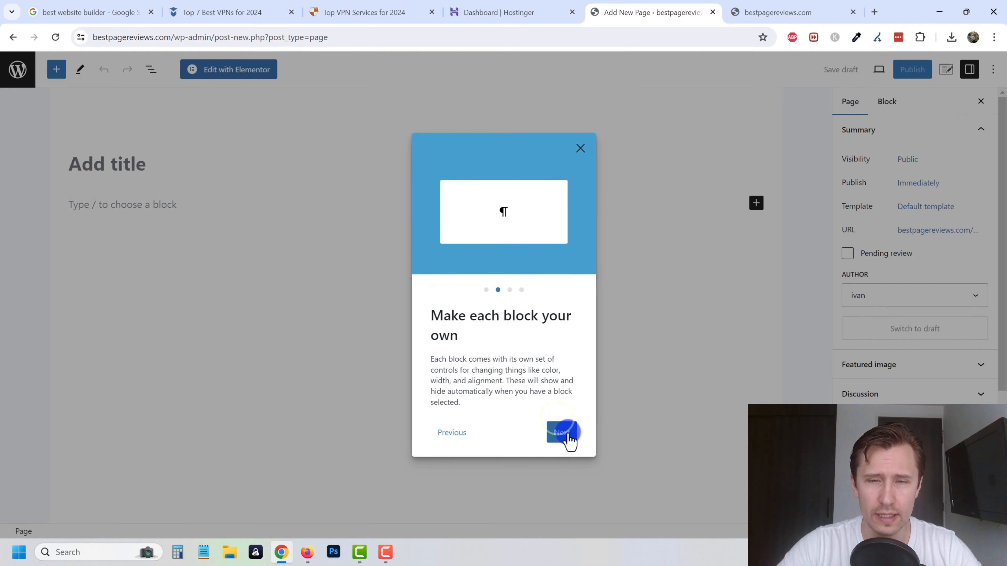
pyautogui.click(562, 424)
pyautogui.click(578, 157)
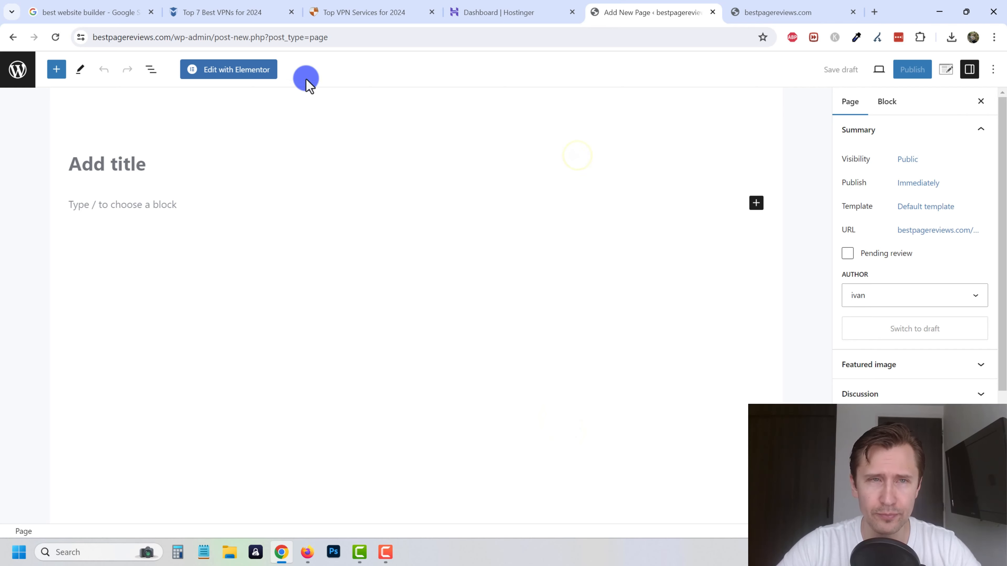
pyautogui.click(225, 75)
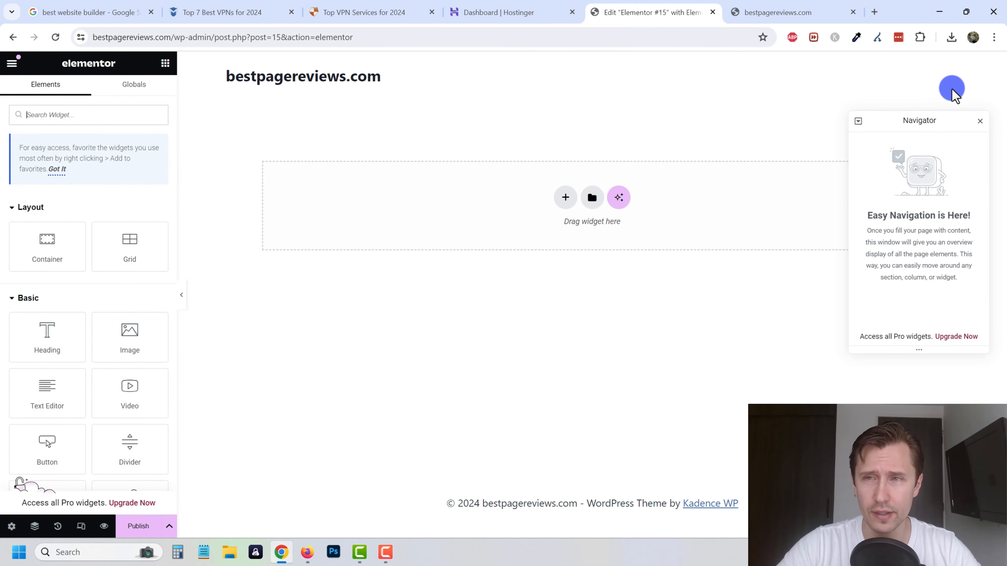
pyautogui.click(981, 121)
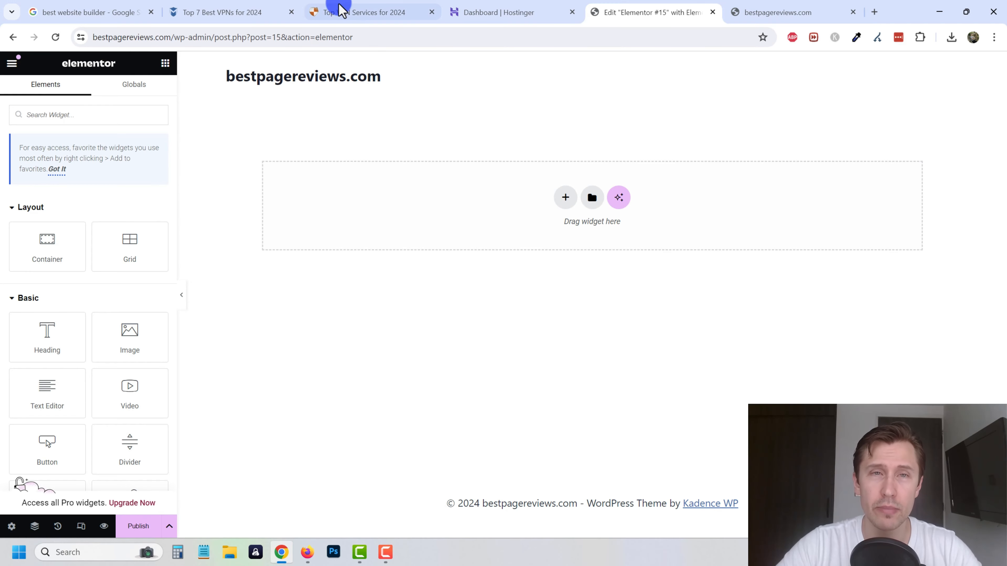
# Compare the headline and intro text above the ranked lists on the top10vpn.guide and vpnMentor reference pages
pyautogui.click(348, 11)
pyautogui.scroll(-1, 362, 247)
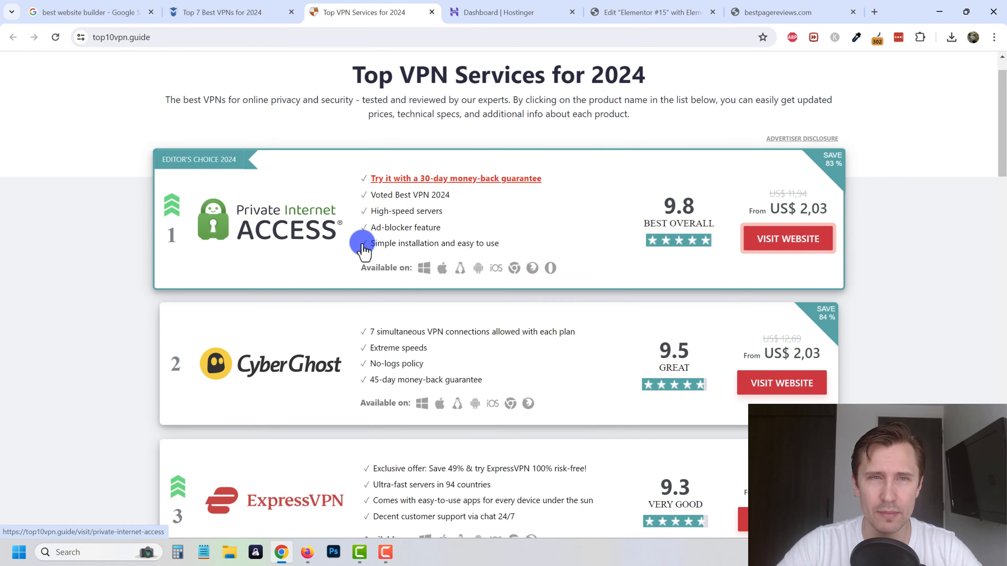
pyautogui.scroll(1, 362, 248)
pyautogui.click(222, 9)
pyautogui.click(398, 11)
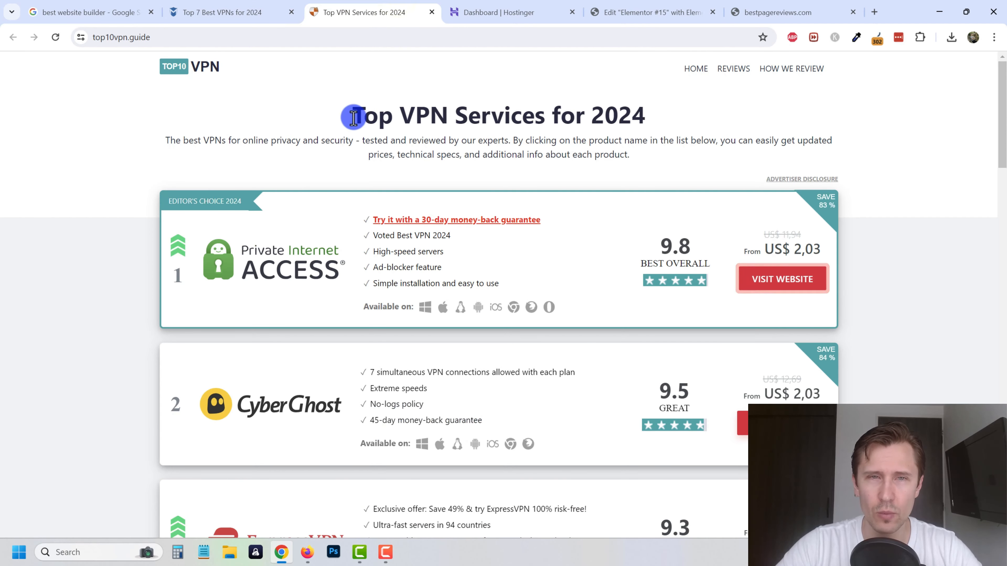
pyautogui.moveTo(353, 117); pyautogui.dragTo(654, 122)
pyautogui.click(476, 140)
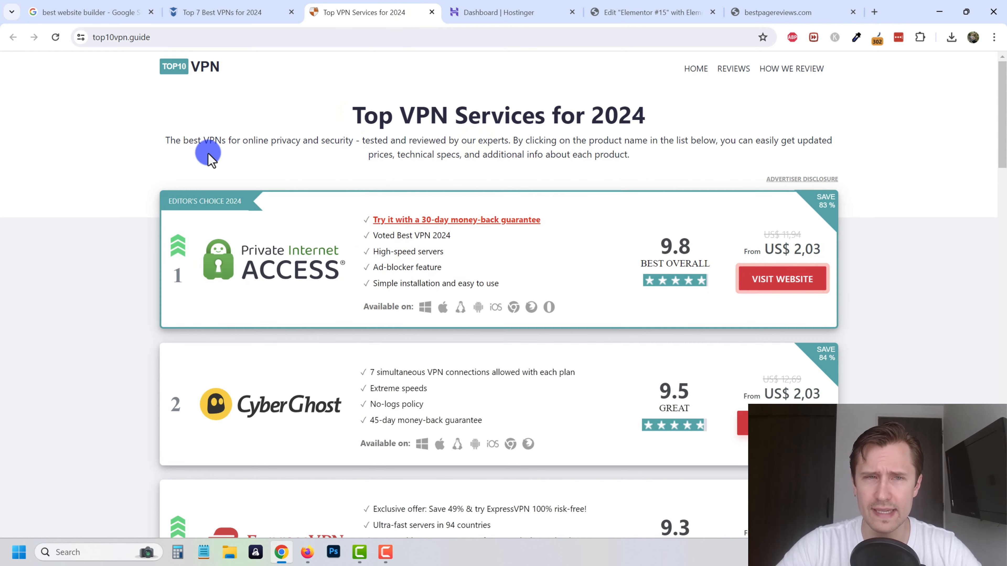
pyautogui.click(238, 6)
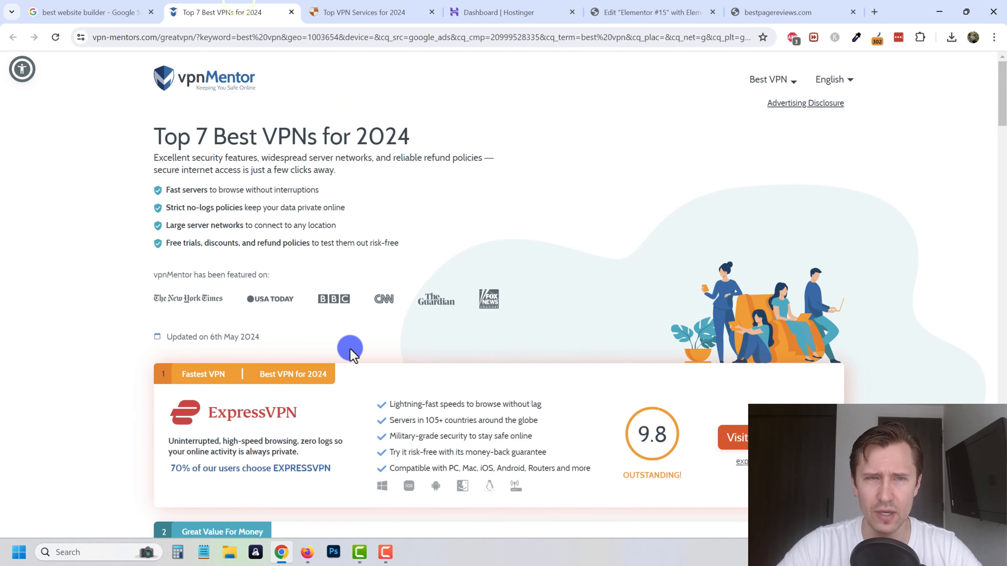
# Add a single-column Flexbox container to the blank Elementor page and nest a second container inside it
pyautogui.click(622, 5)
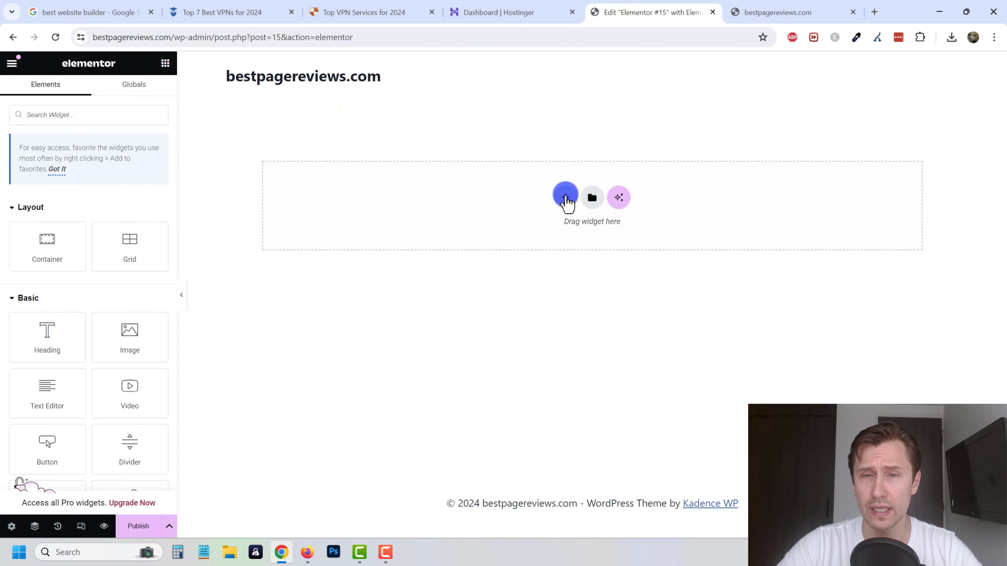
pyautogui.click(566, 198)
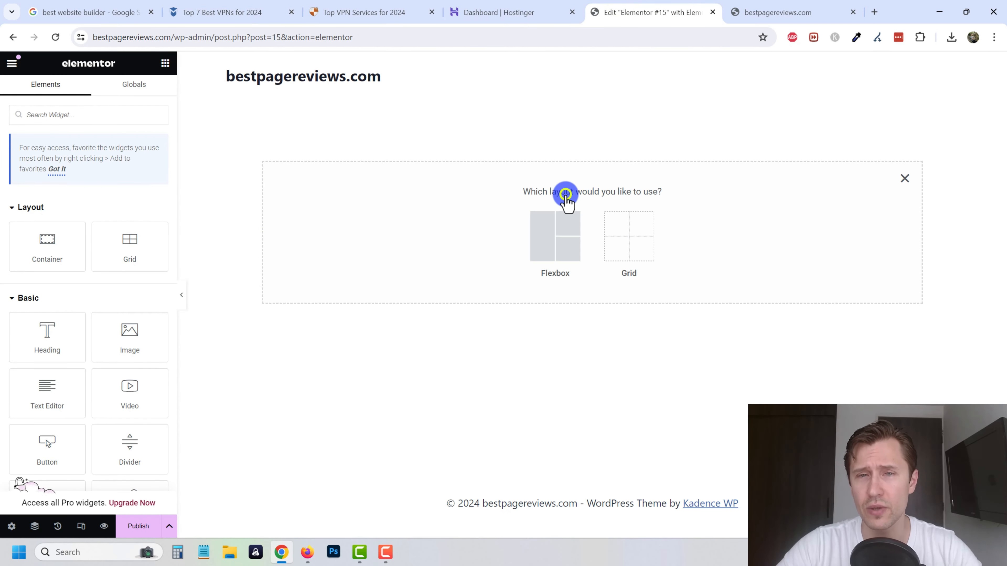
pyautogui.click(557, 232)
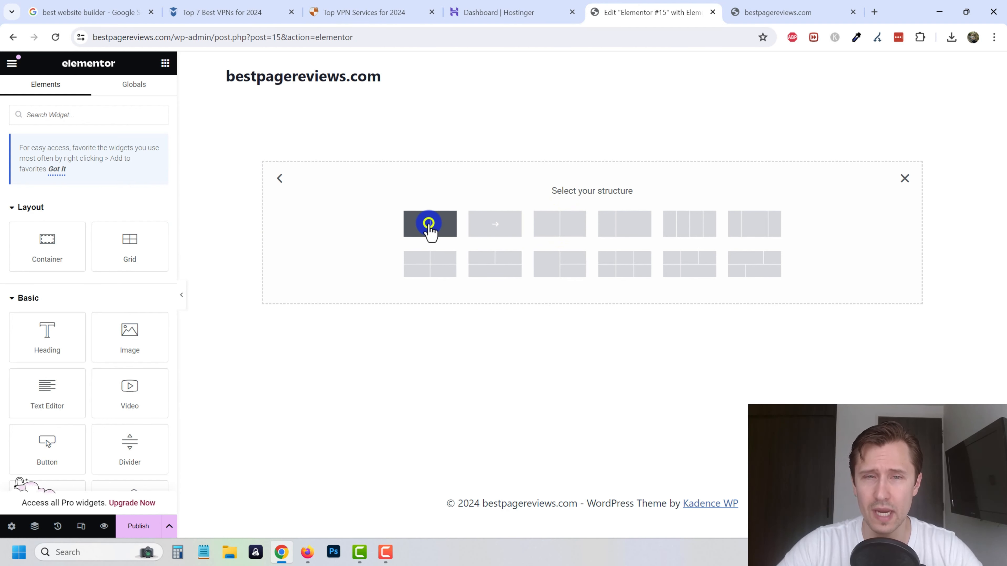
pyautogui.click(429, 225)
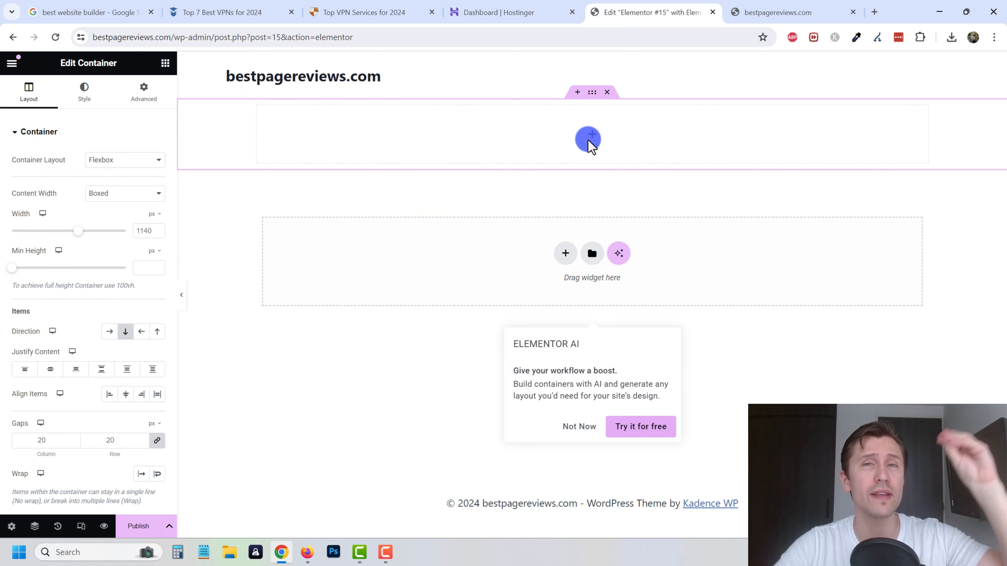
pyautogui.click(165, 63)
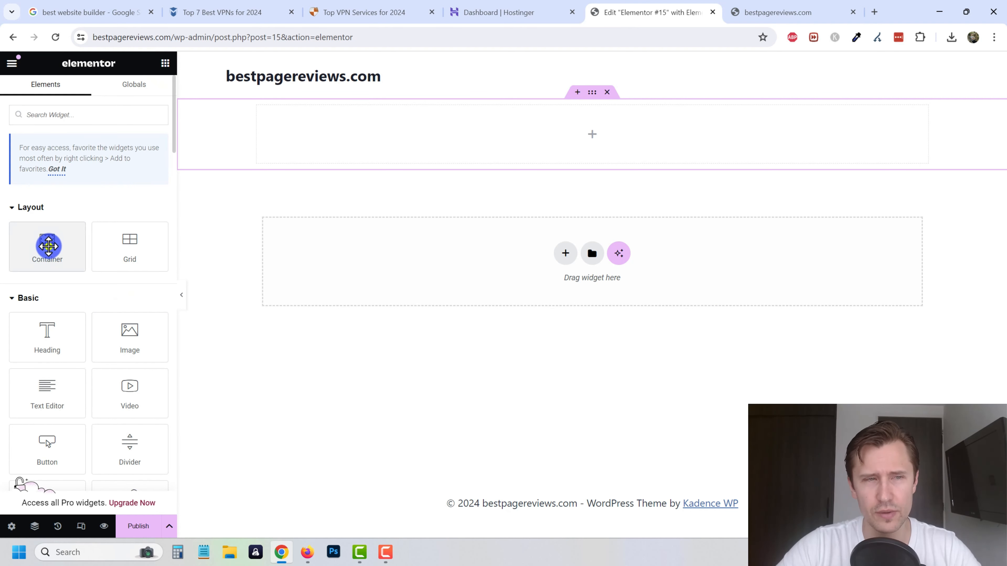
pyautogui.moveTo(48, 246); pyautogui.dragTo(575, 145)
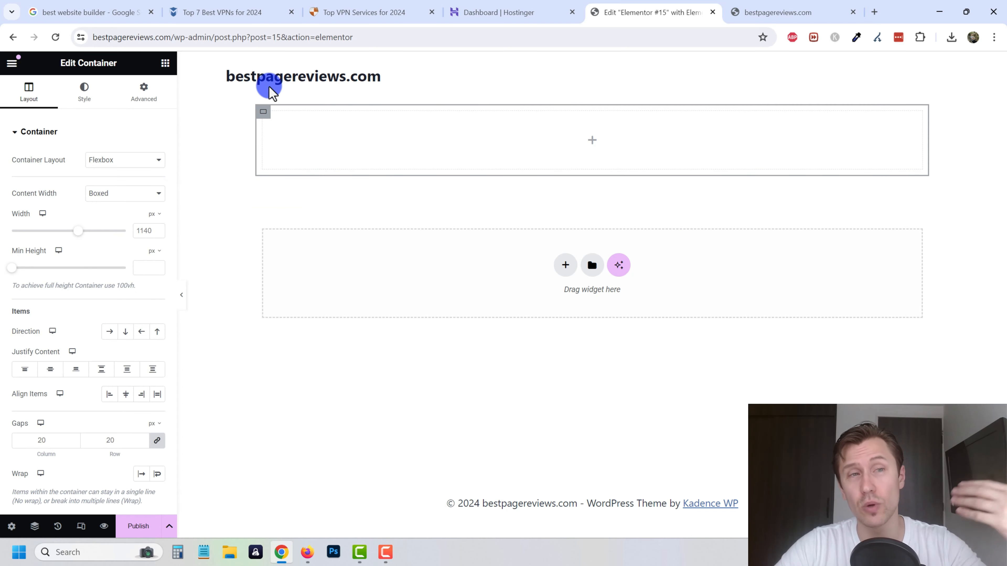
# Add a Heading widget inside the container and set its text to "Best Landing Page Builder Review"
pyautogui.click(165, 64)
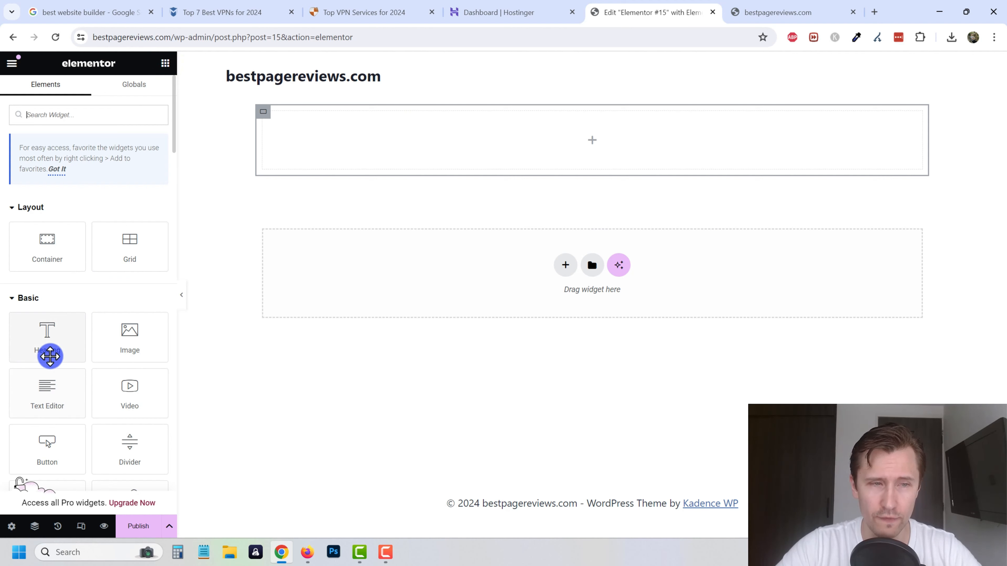
pyautogui.moveTo(50, 353); pyautogui.dragTo(516, 151)
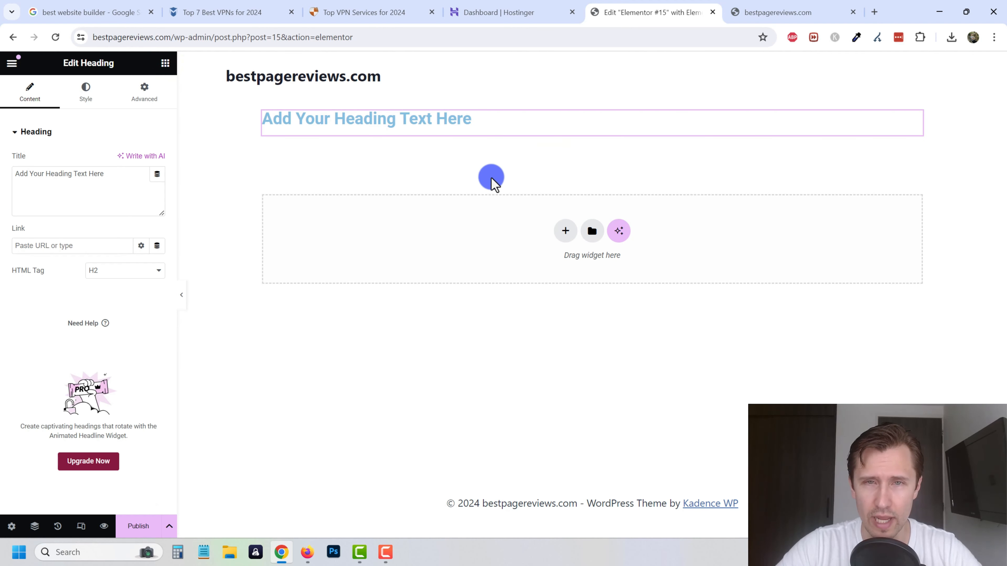
pyautogui.tripleClick(358, 123)
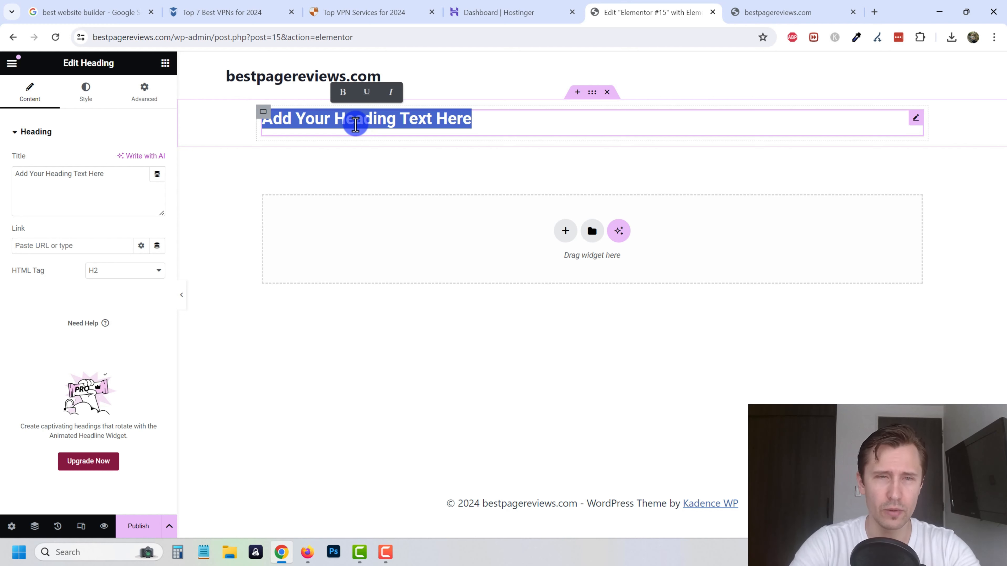
pyautogui.write('Best Landing Page Builder Reivew')
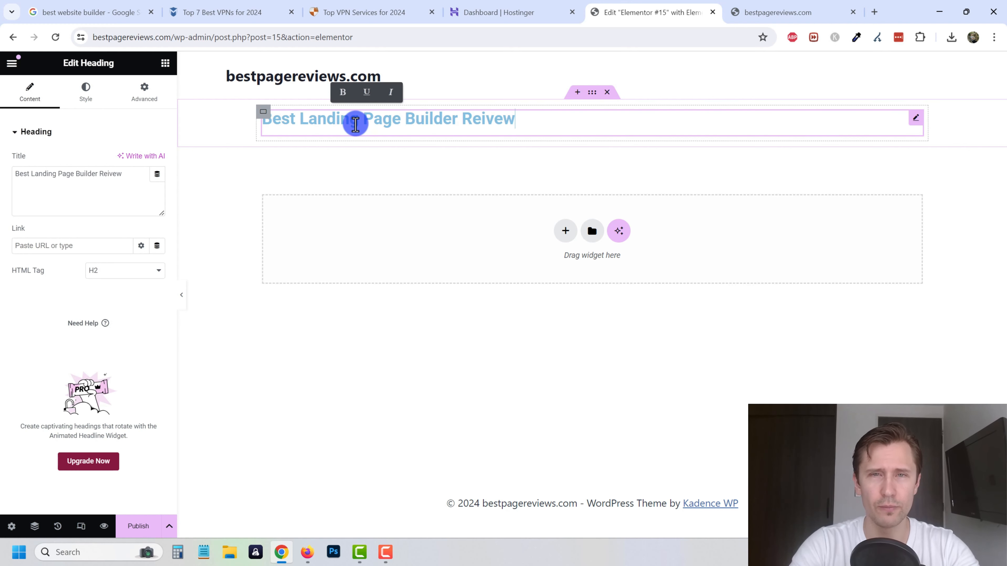
pyautogui.press('BackSpace')
pyautogui.press('BackSpace')
pyautogui.press('BackSpace')
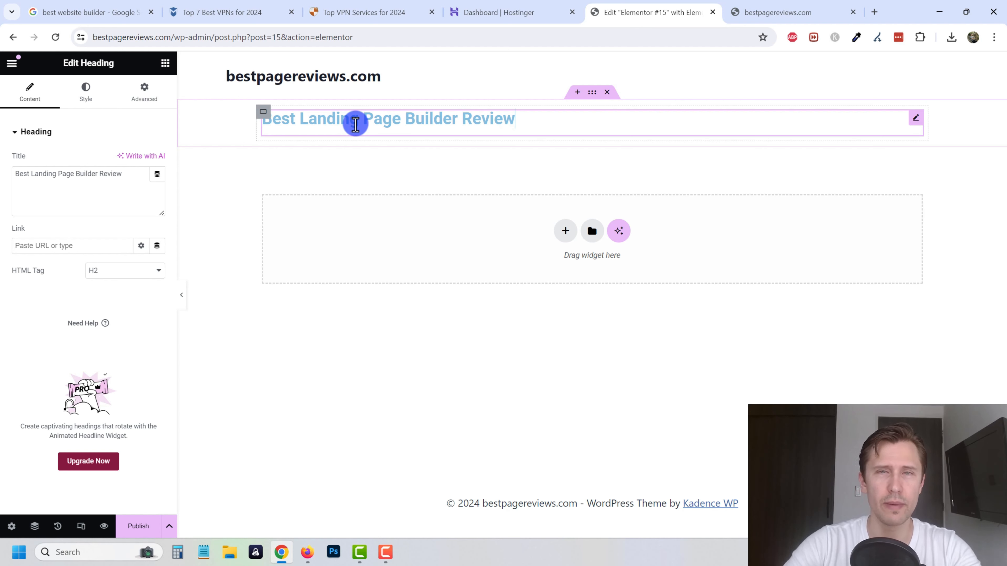
# Center the heading within its container and center-align its text
pyautogui.click(144, 92)
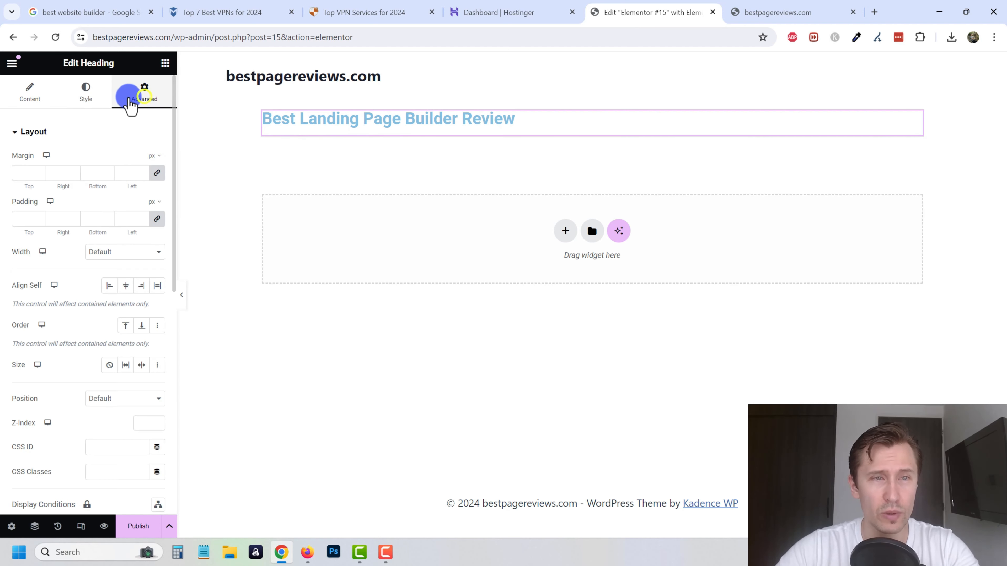
pyautogui.click(125, 286)
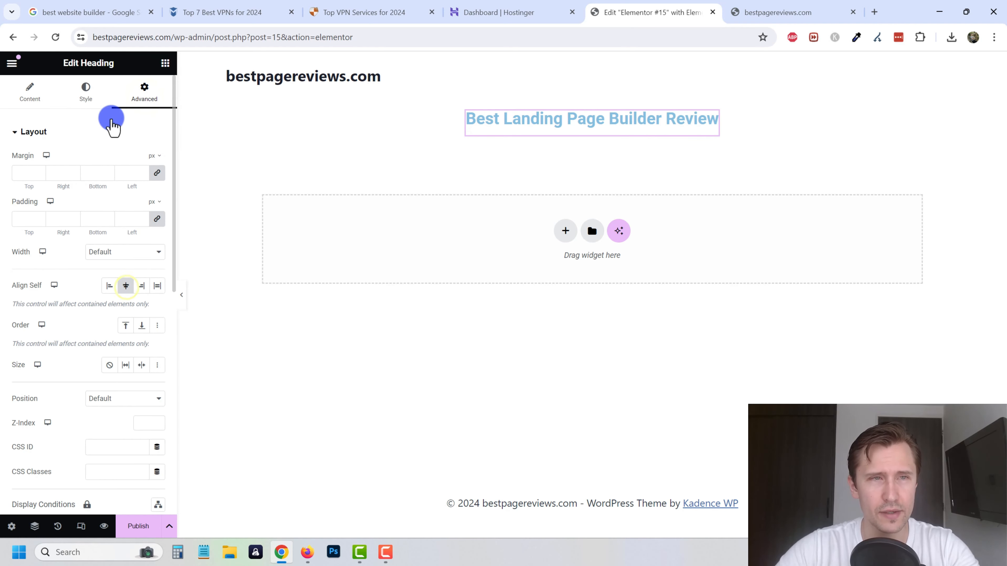
pyautogui.click(85, 99)
pyautogui.click(125, 160)
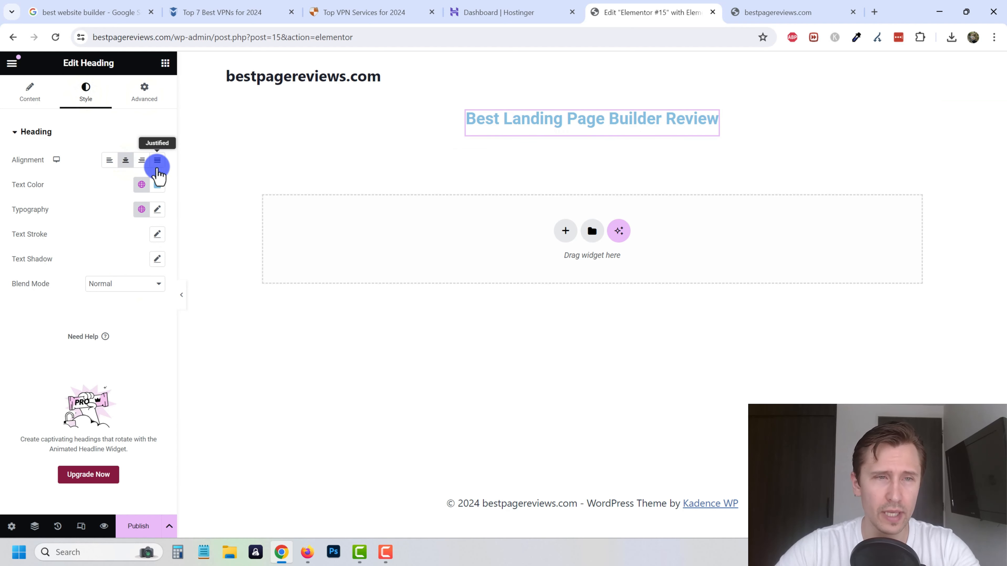
# Change the heading's text color to near-black #101010
pyautogui.click(85, 89)
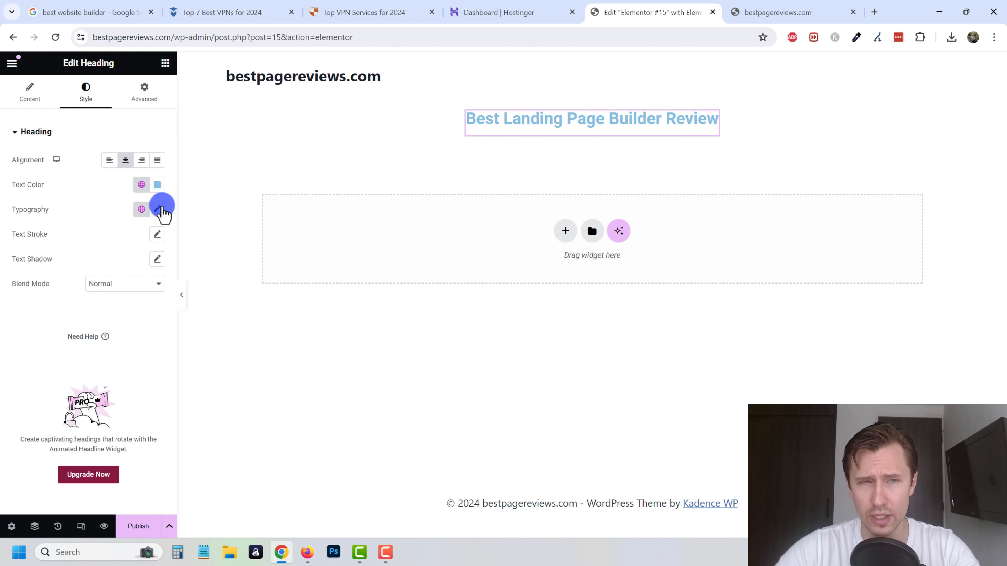
pyautogui.click(156, 186)
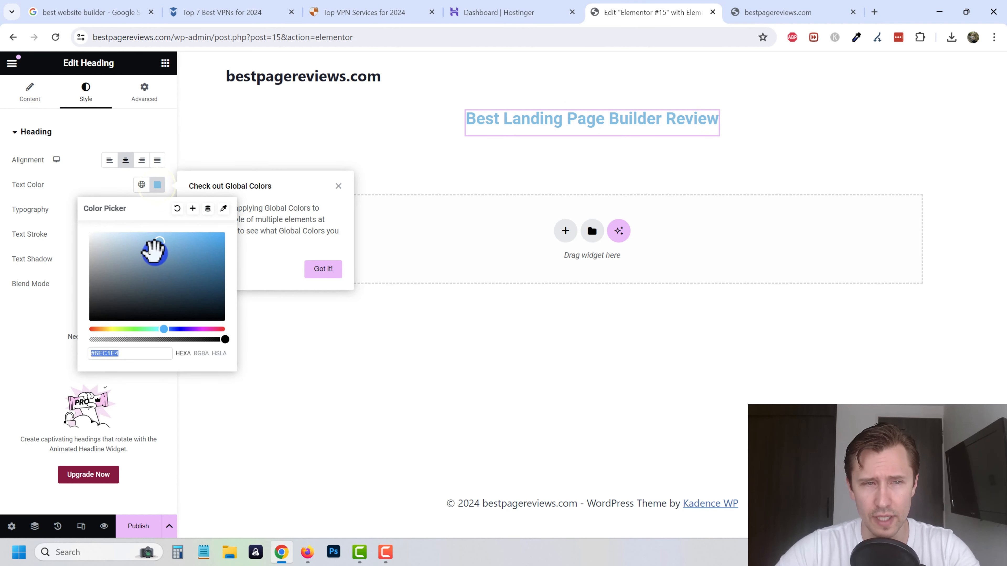
pyautogui.moveTo(155, 251); pyautogui.dragTo(74, 303)
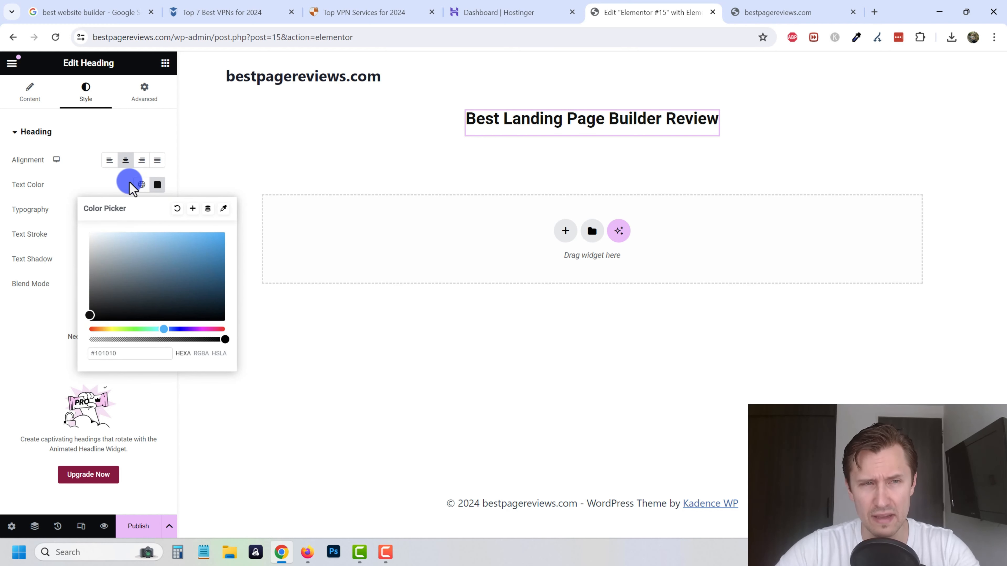
pyautogui.click(108, 182)
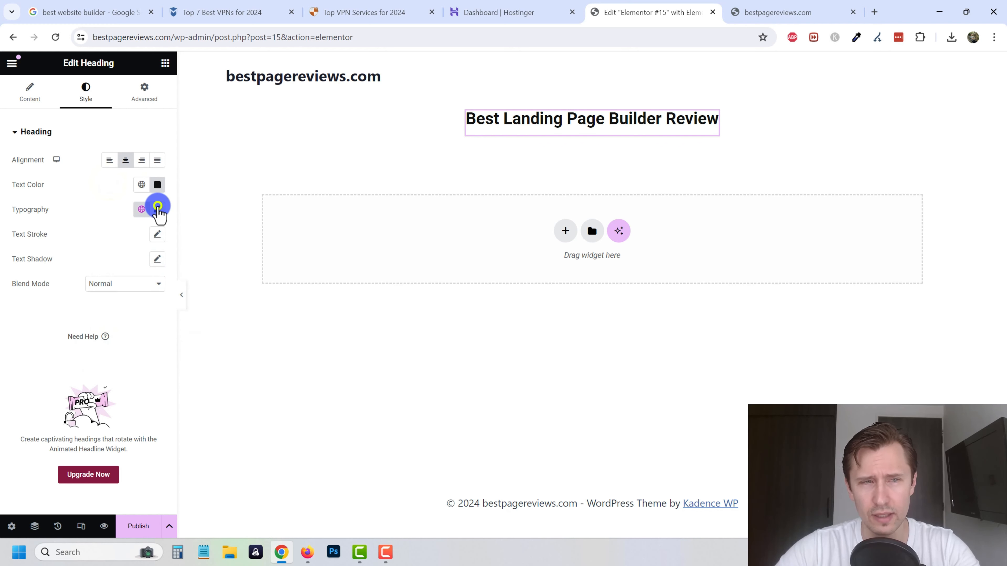
# Try Arial as the heading's font family, and settle on Tahoma
pyautogui.click(157, 207)
pyautogui.click(107, 265)
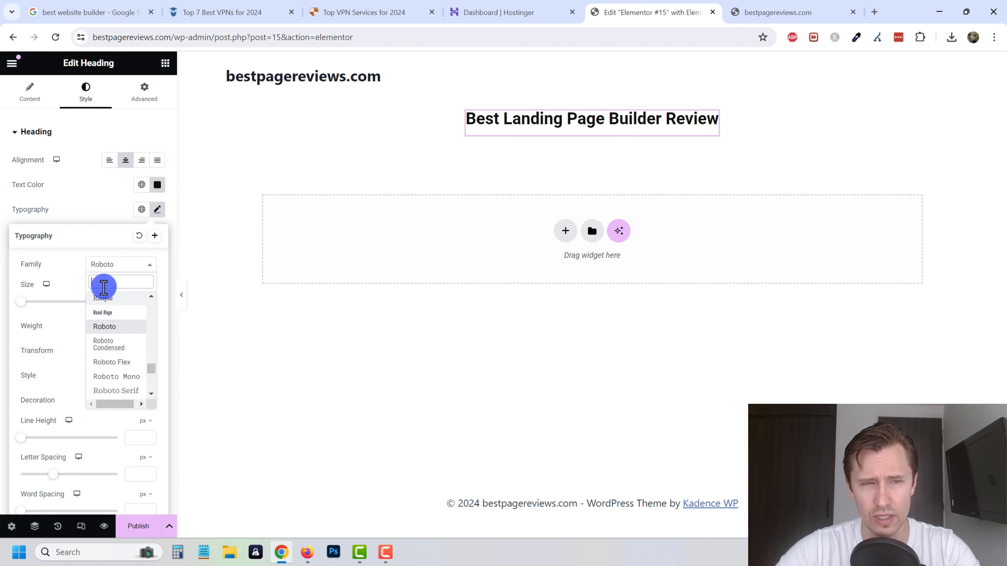
pyautogui.write('arial')
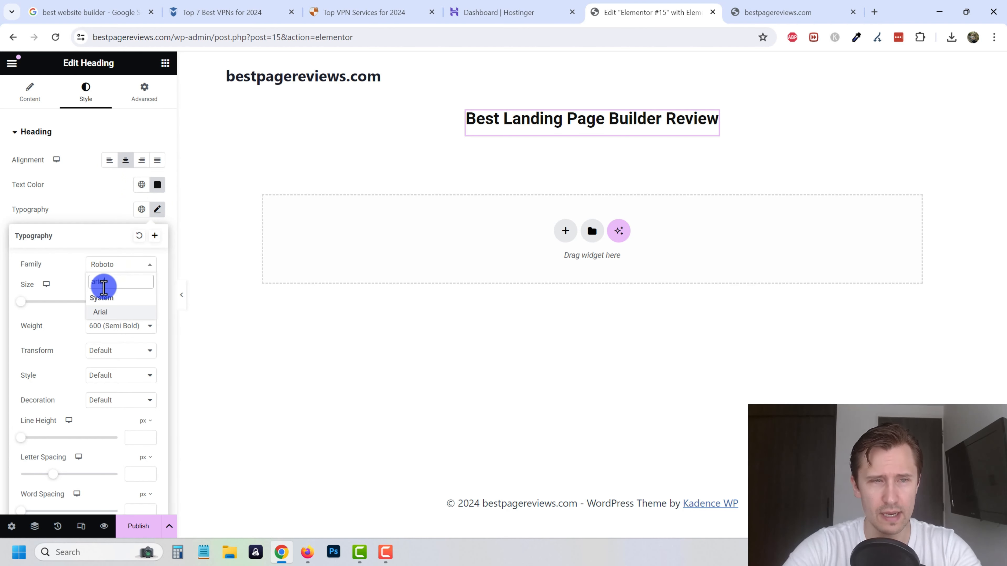
pyautogui.click(100, 311)
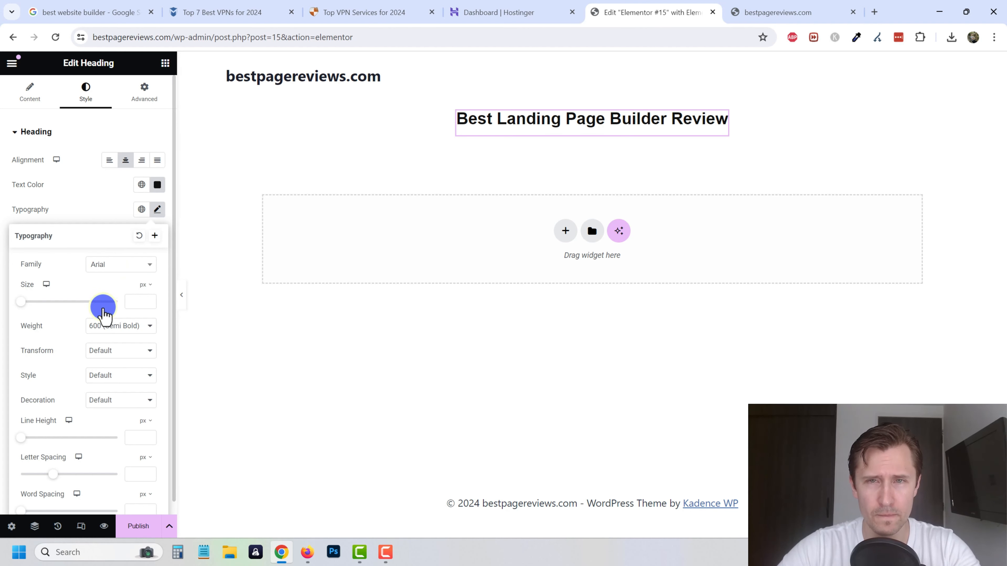
pyautogui.click(108, 270)
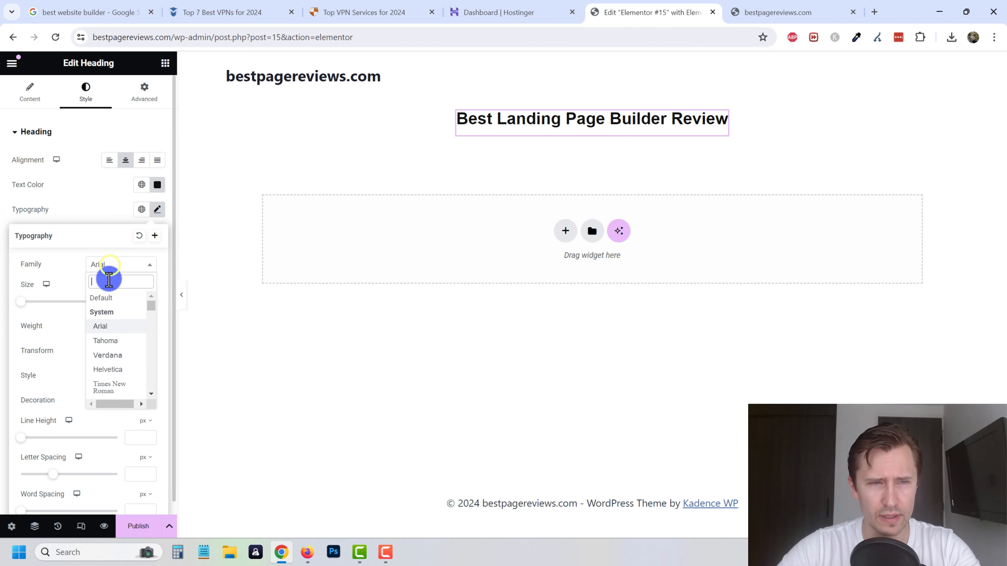
pyautogui.click(106, 342)
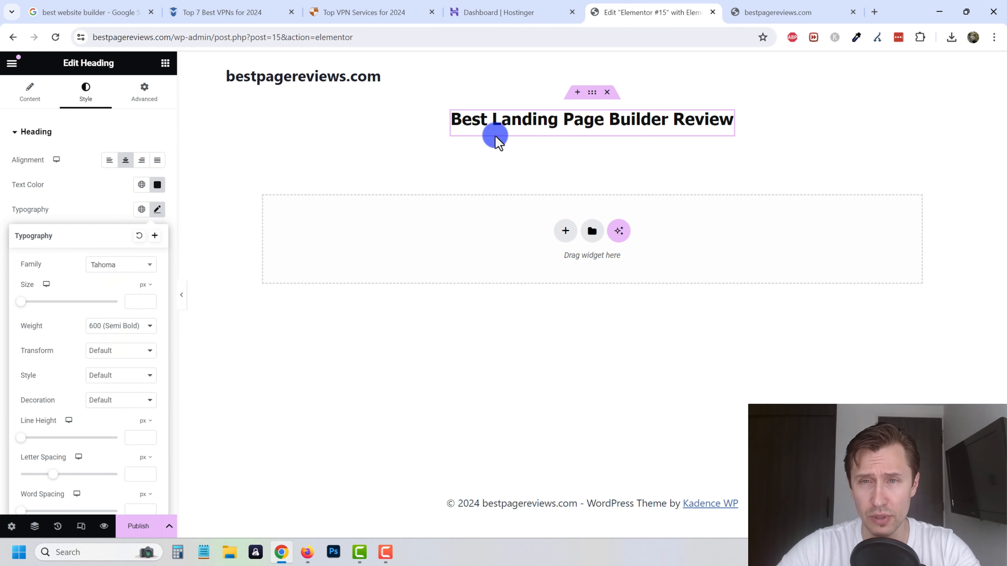
# Try the 900 (Black) and 300 (Light) font weights on the heading, and return it to 600 (Semi Bold)
pyautogui.click(97, 328)
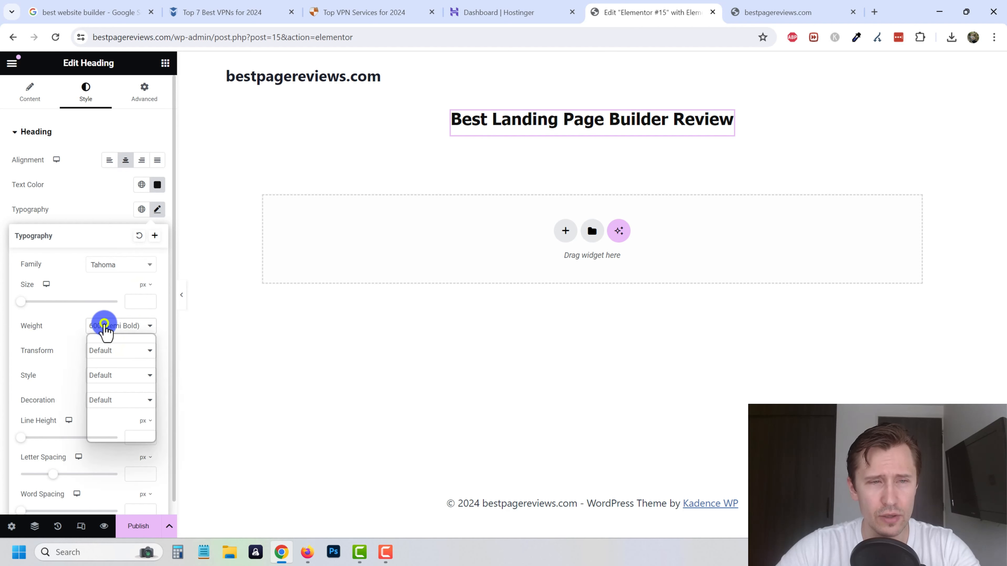
pyautogui.click(113, 411)
pyautogui.click(119, 326)
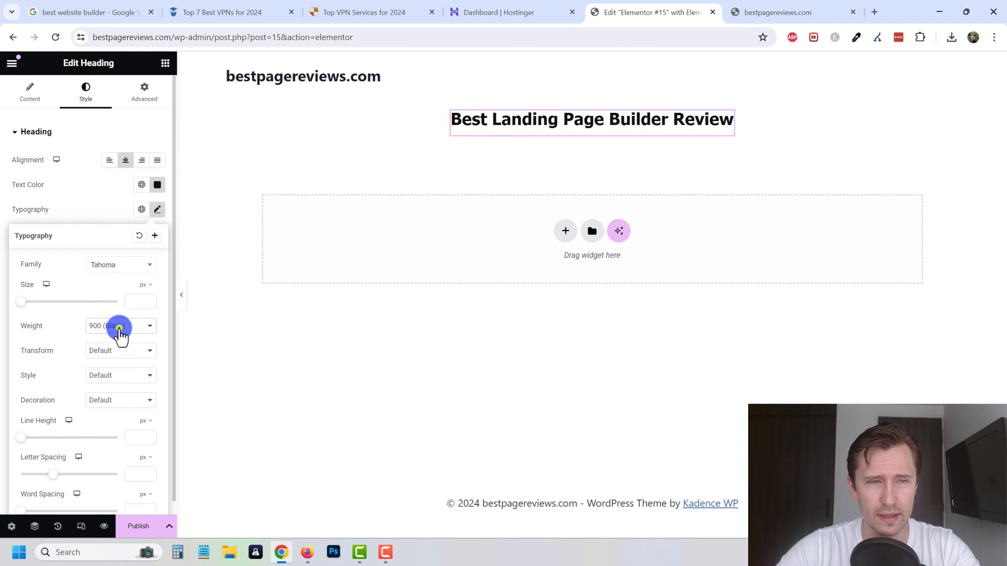
pyautogui.click(110, 357)
pyautogui.click(127, 325)
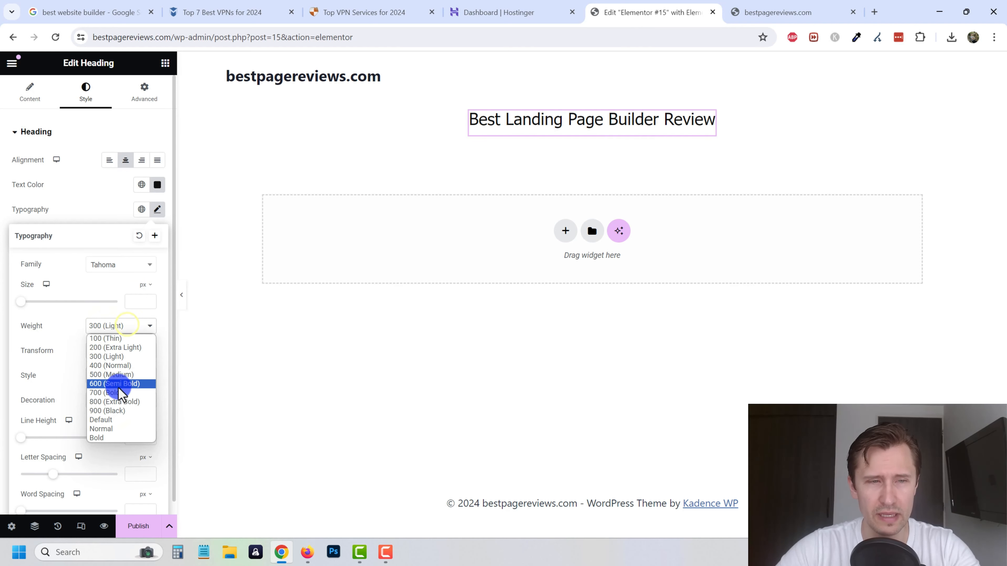
pyautogui.click(119, 384)
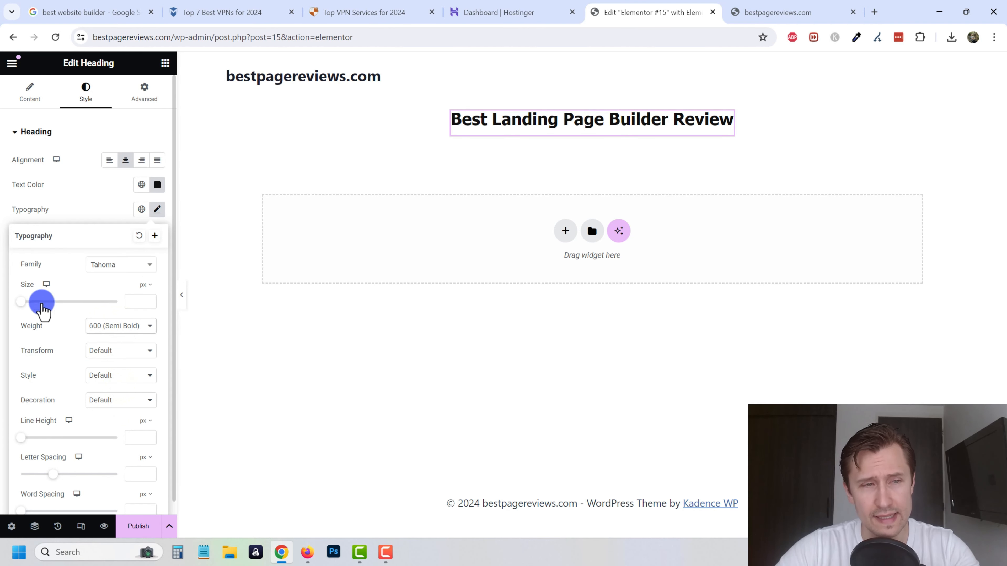
# Set the heading's font size to 31 px and close the typography settings
pyautogui.moveTo(22, 305); pyautogui.dragTo(38, 305)
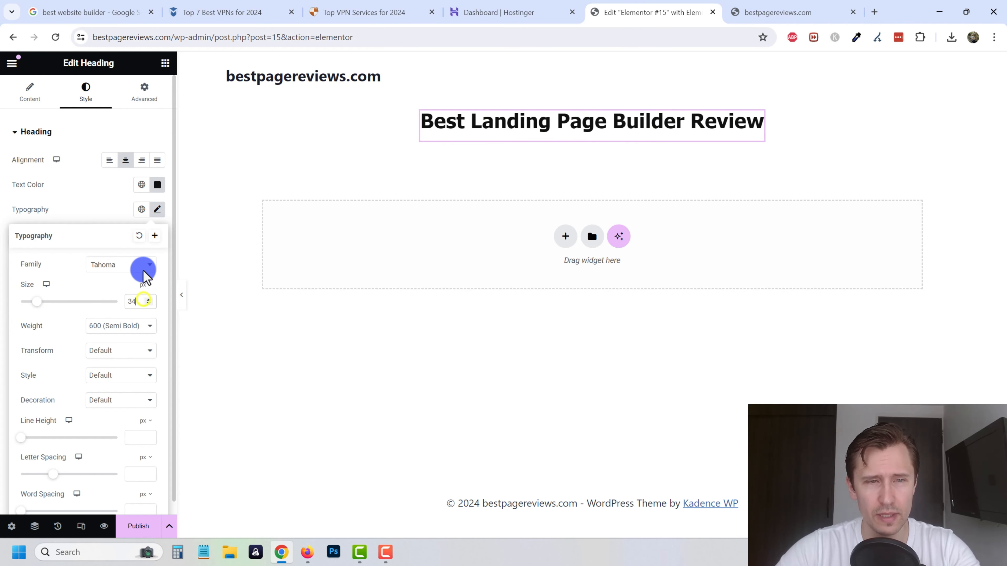
pyautogui.press('Down')
pyautogui.press('Down')
pyautogui.press('Down')
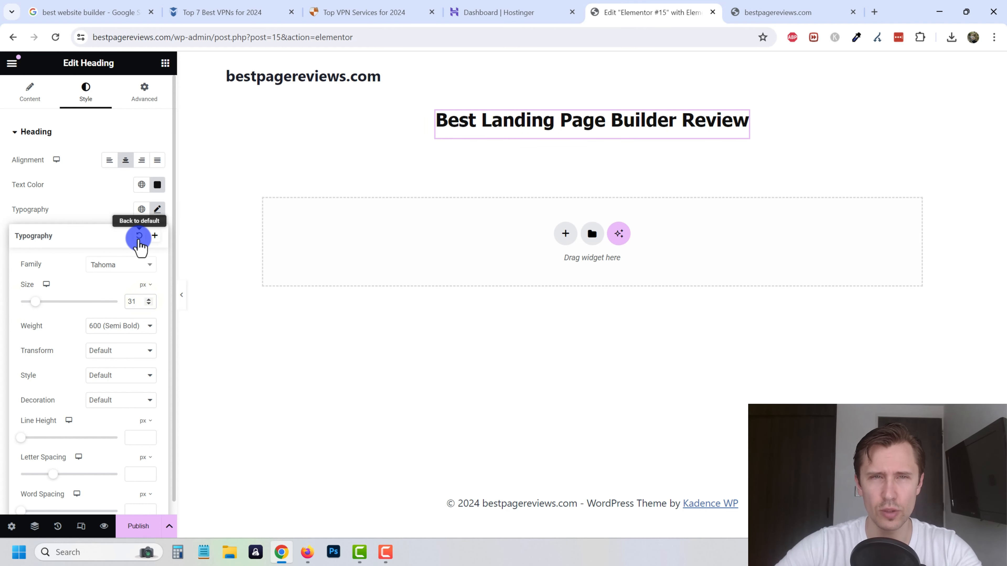
pyautogui.click(439, 169)
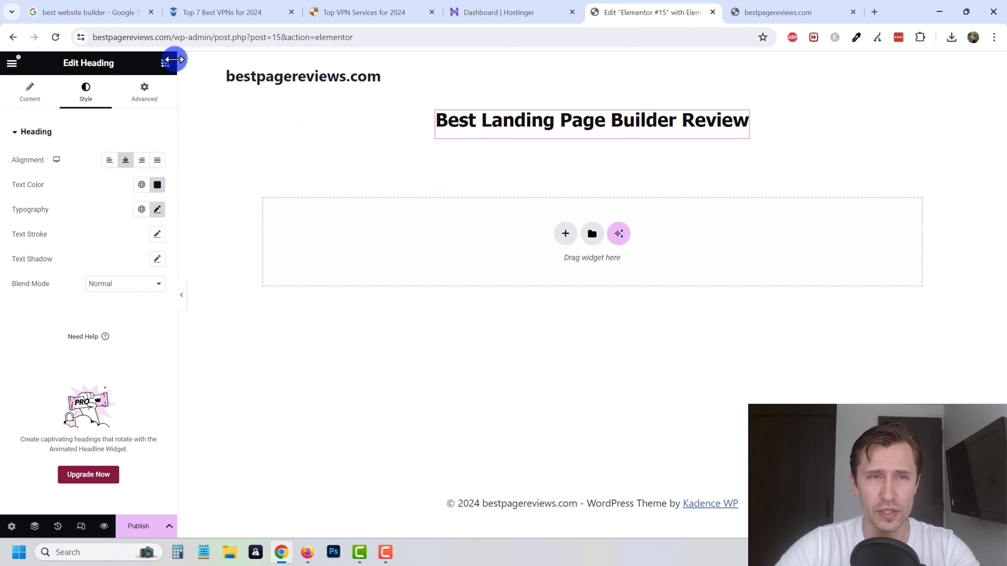
# Add a Text Editor widget with placeholder text below the heading in the same container
pyautogui.click(165, 64)
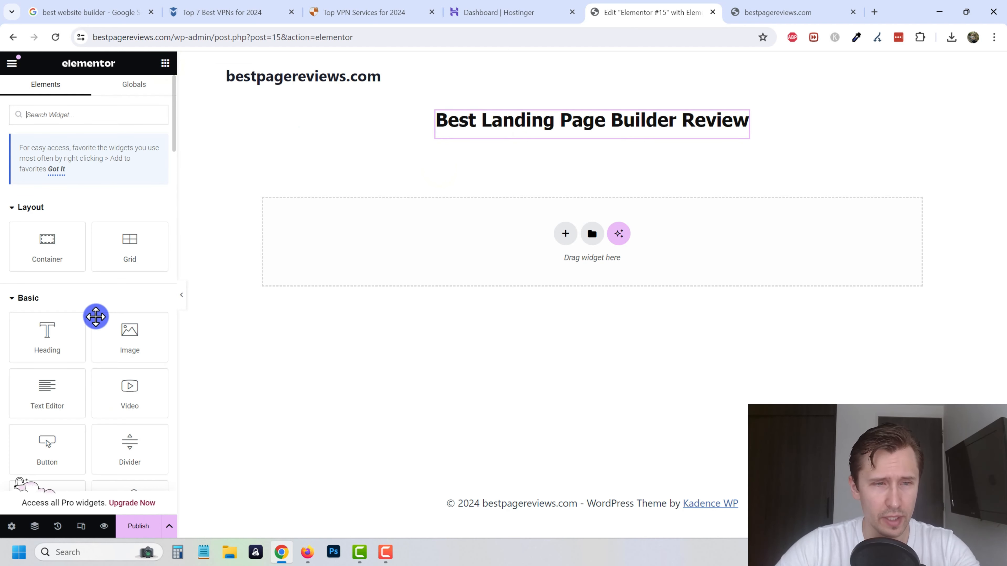
pyautogui.moveTo(52, 398); pyautogui.dragTo(525, 140)
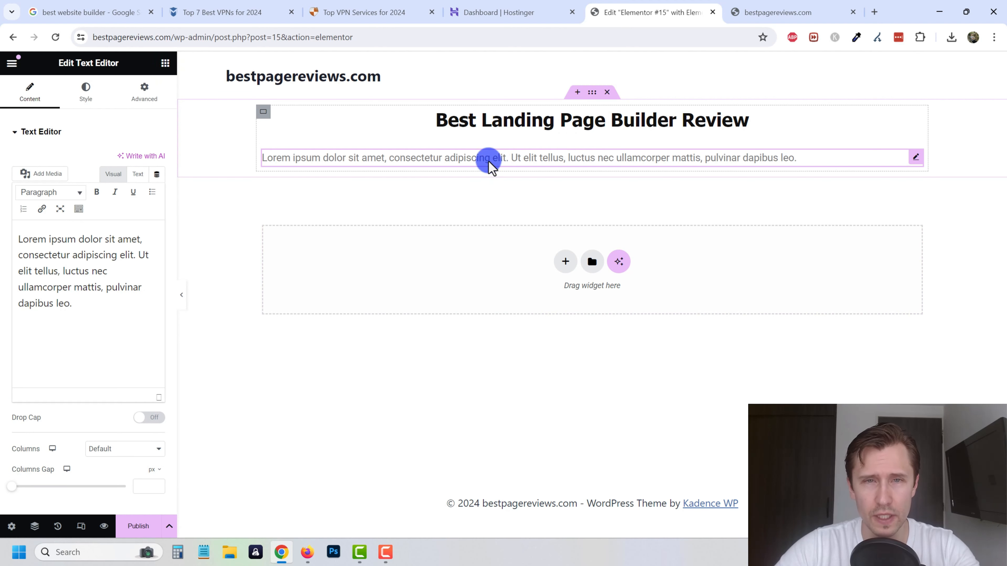
pyautogui.click(499, 162)
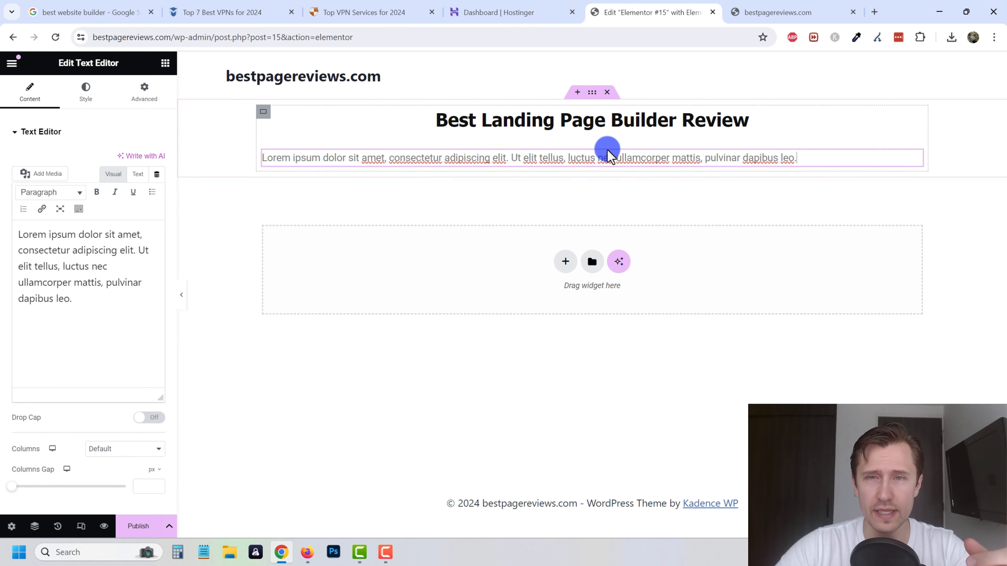
# Change the placeholder paragraph's text color to dark gray #3D3D3D
pyautogui.click(913, 157)
pyautogui.click(86, 90)
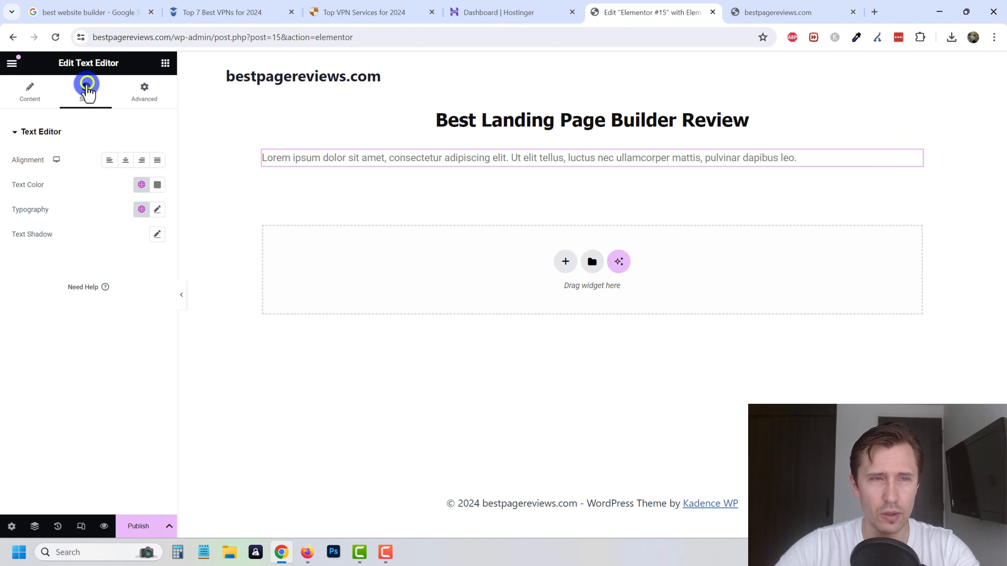
pyautogui.click(157, 185)
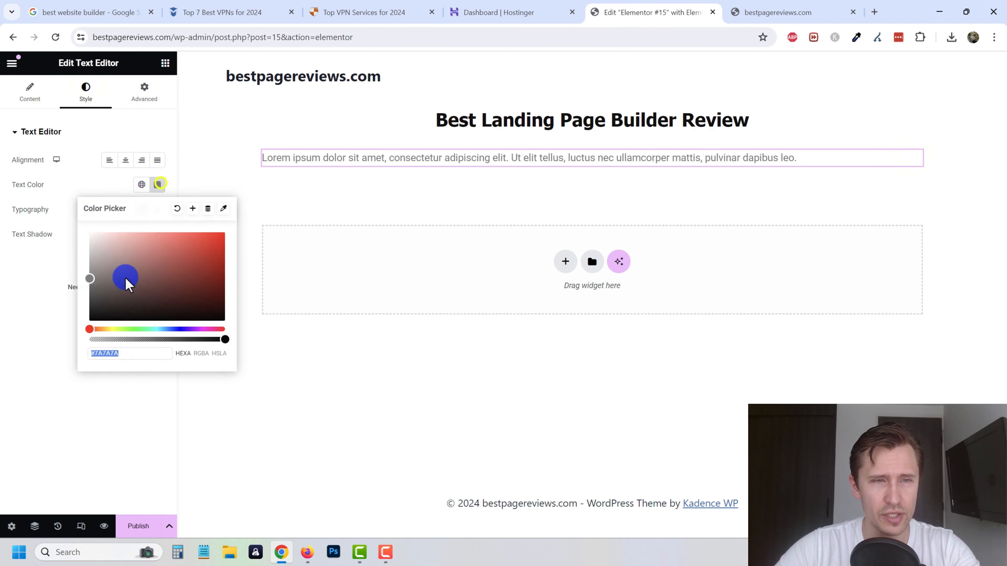
pyautogui.click(96, 287)
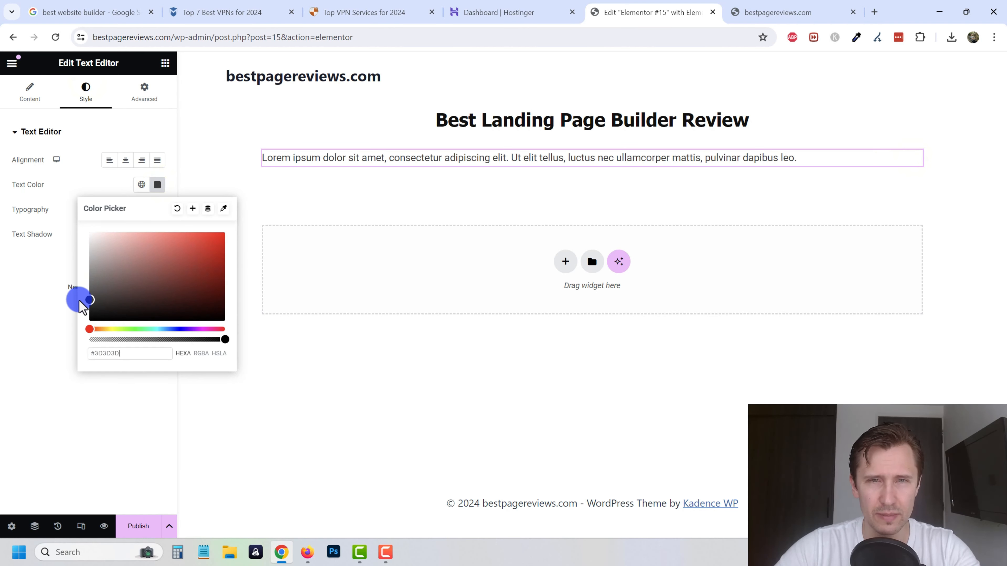
pyautogui.click(16, 357)
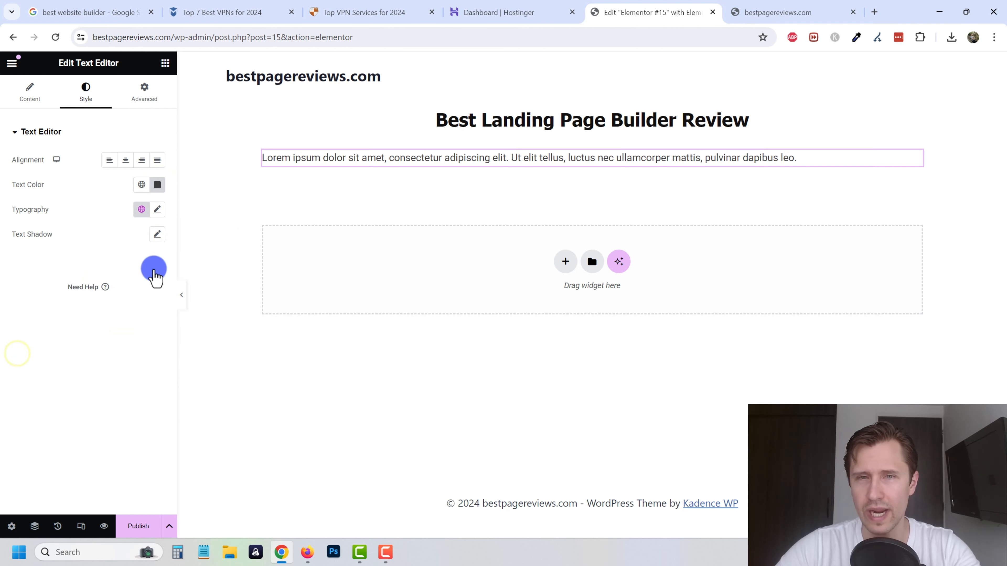
# Examine the short intro paragraphs under the headlines of the two VPN comparison pages as a model for the placeholder text, and return to the Elementor page
pyautogui.click(384, 160)
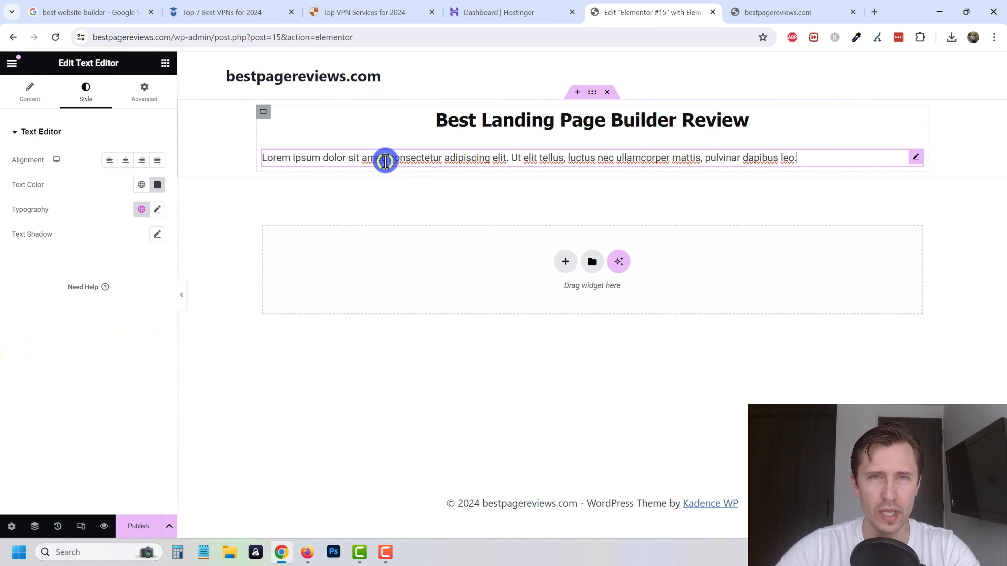
pyautogui.click(373, 8)
pyautogui.moveTo(222, 140); pyautogui.dragTo(550, 147)
pyautogui.click(496, 158)
pyautogui.click(225, 9)
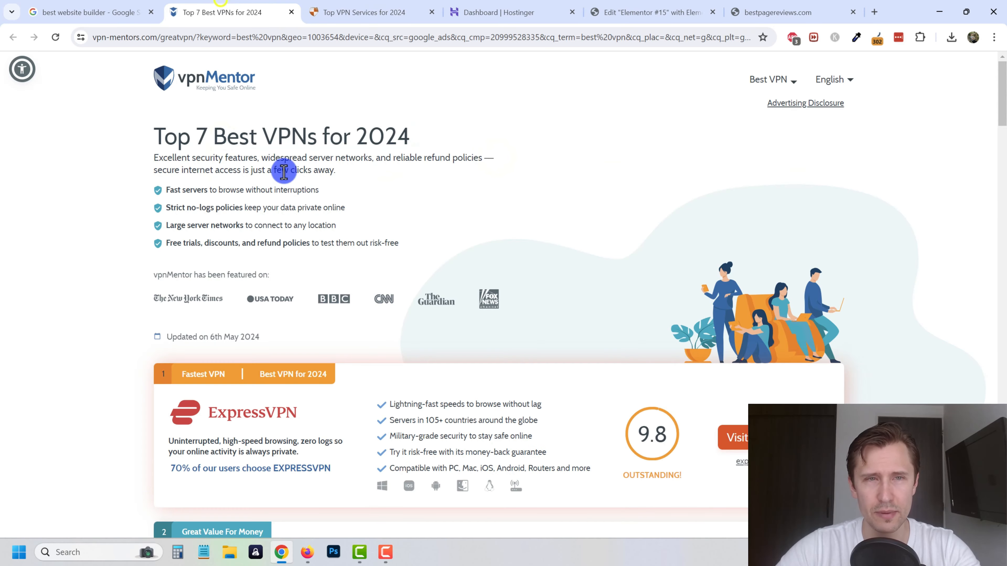
pyautogui.moveTo(190, 159); pyautogui.dragTo(335, 170)
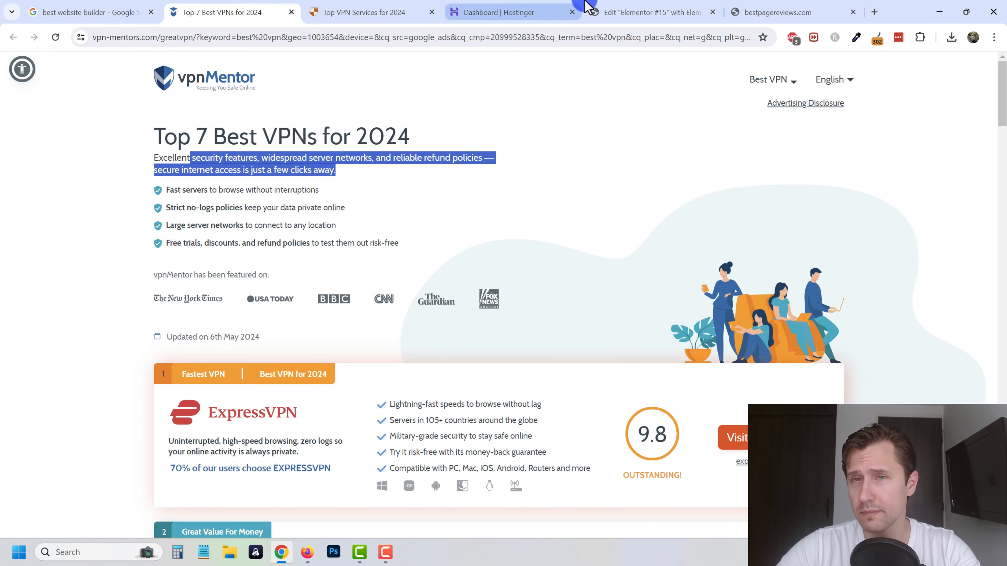
pyautogui.click(779, 6)
pyautogui.click(650, 12)
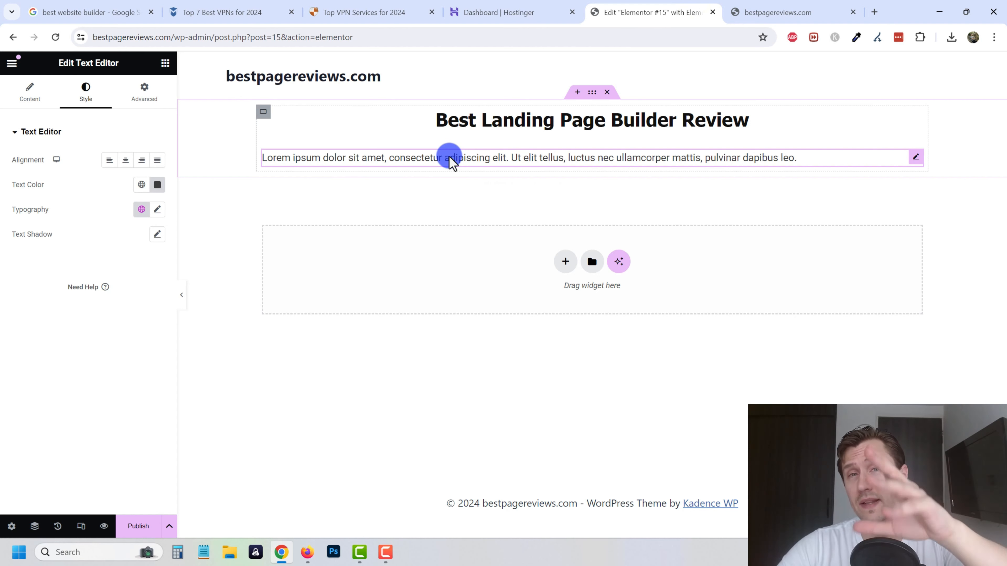
# Delete the placeholder paragraph below the heading and add an empty container in its place
pyautogui.rightClick(917, 161)
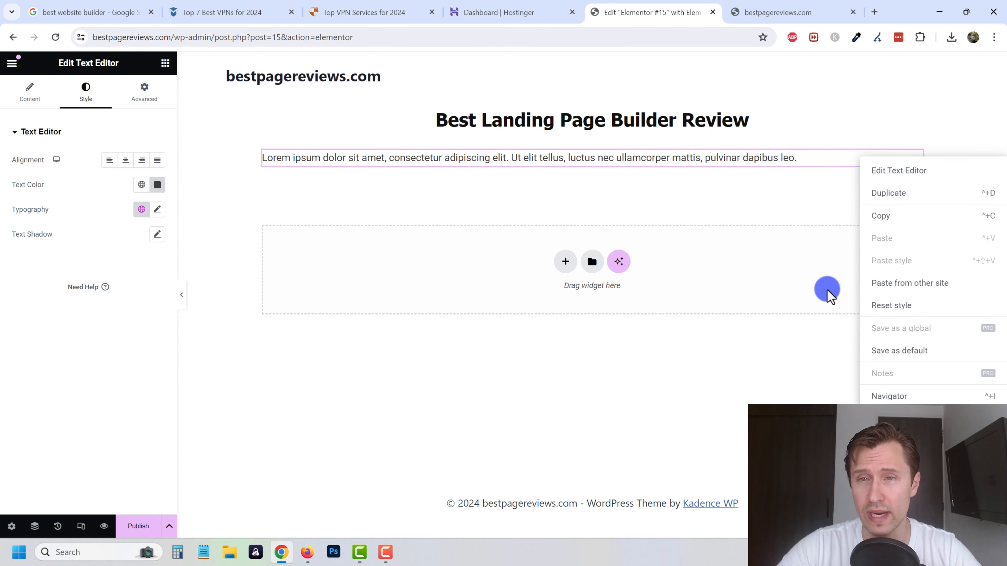
pyautogui.click(885, 418)
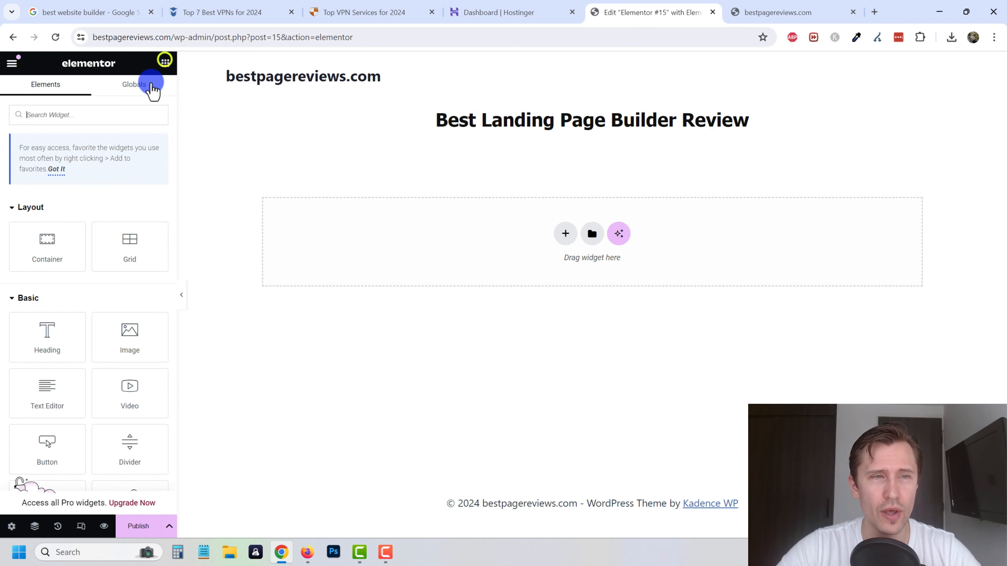
pyautogui.moveTo(46, 245); pyautogui.dragTo(579, 153)
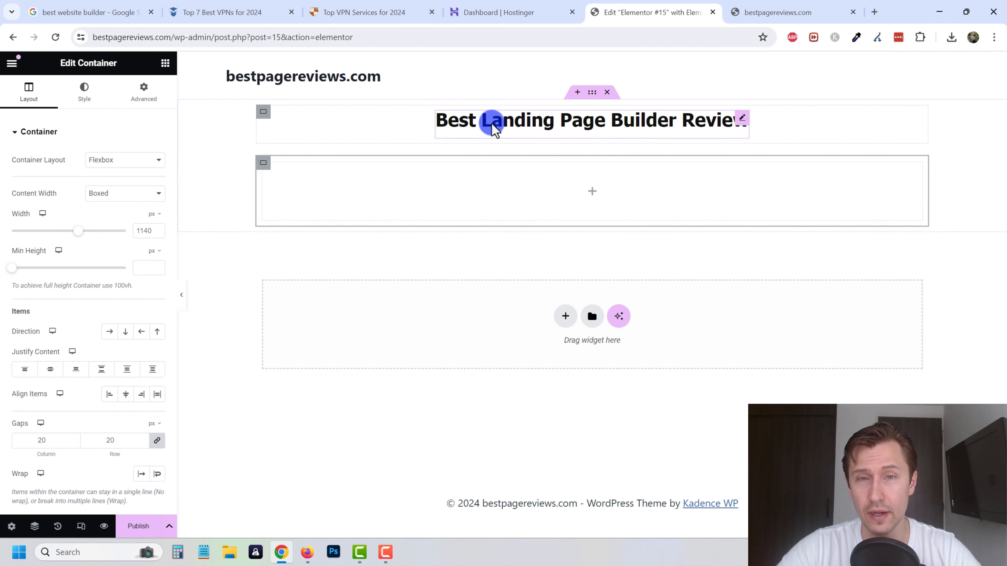
# Add a grid with 2 columns and 1 row inside the empty container below the heading
pyautogui.click(591, 192)
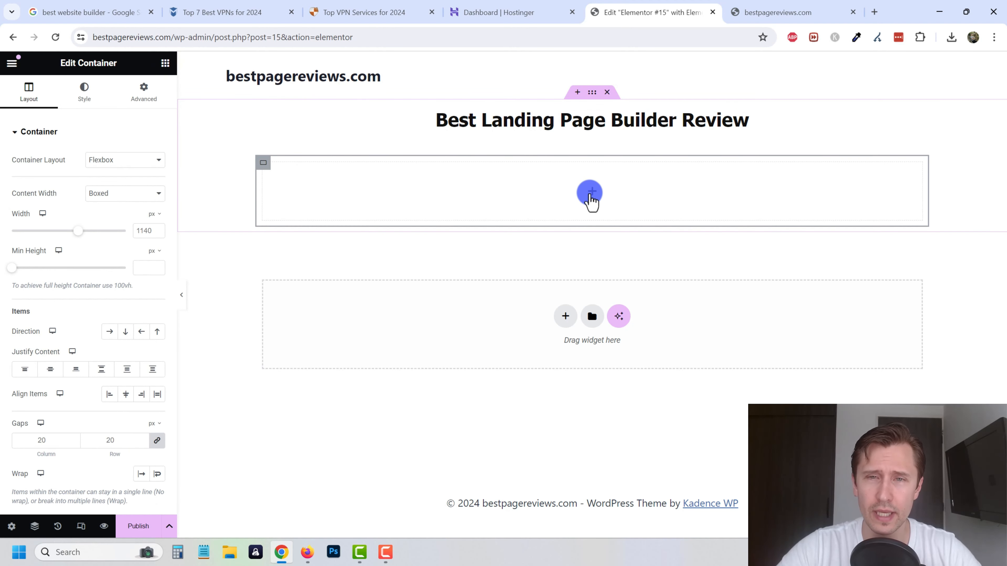
pyautogui.click(592, 192)
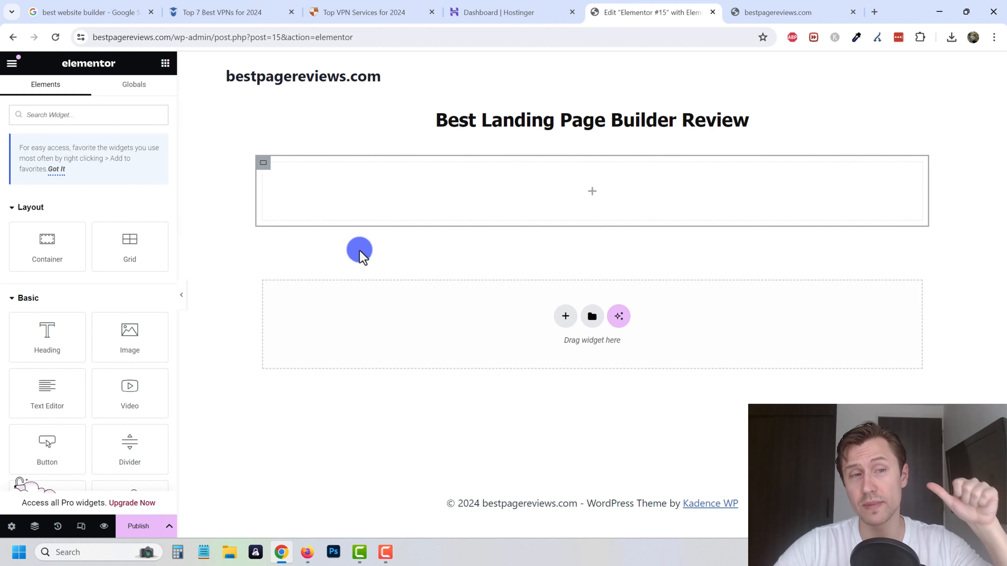
pyautogui.click(130, 245)
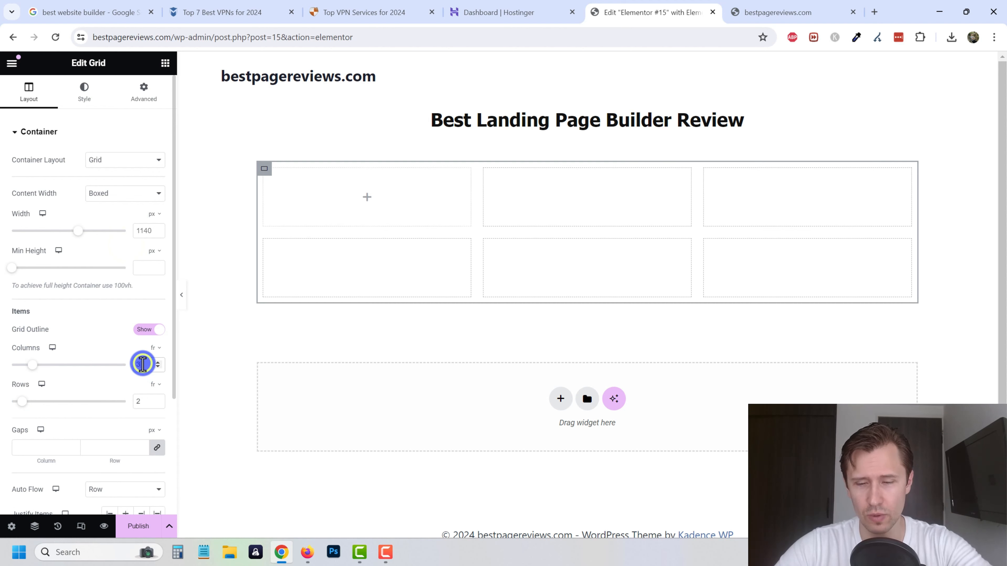
pyautogui.write('2')
pyautogui.click(134, 401)
pyautogui.write('1')
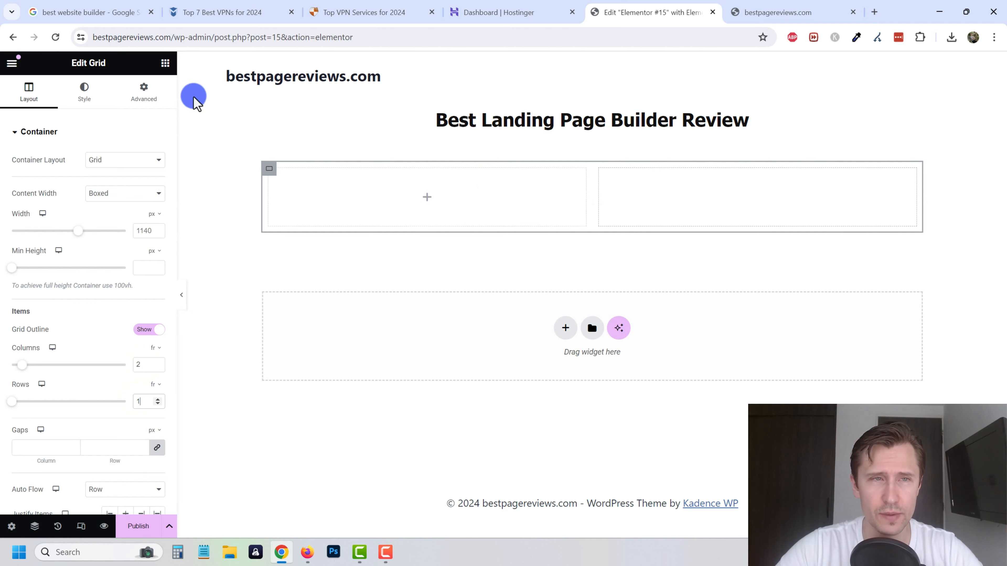
# Place a Text Editor widget in the grid's left cell and an Image widget in its right cell
pyautogui.click(164, 64)
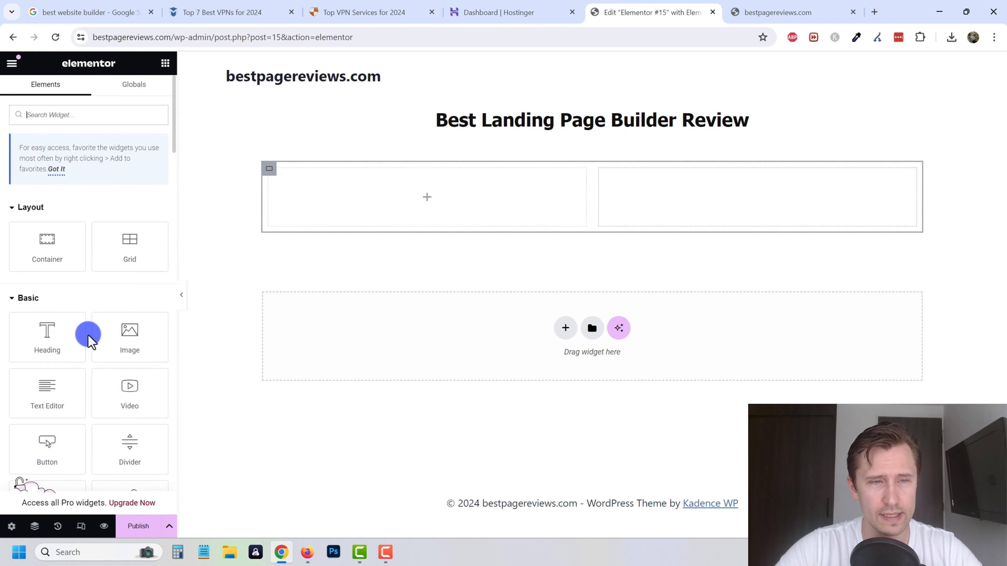
pyautogui.moveTo(42, 383); pyautogui.dragTo(397, 194)
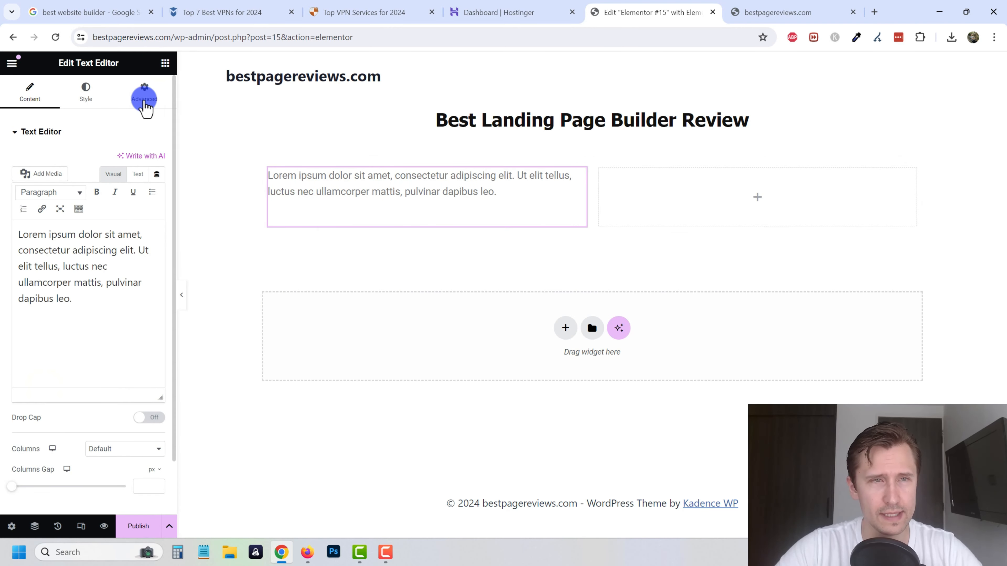
pyautogui.click(165, 64)
pyautogui.scroll(-2, 114, 335)
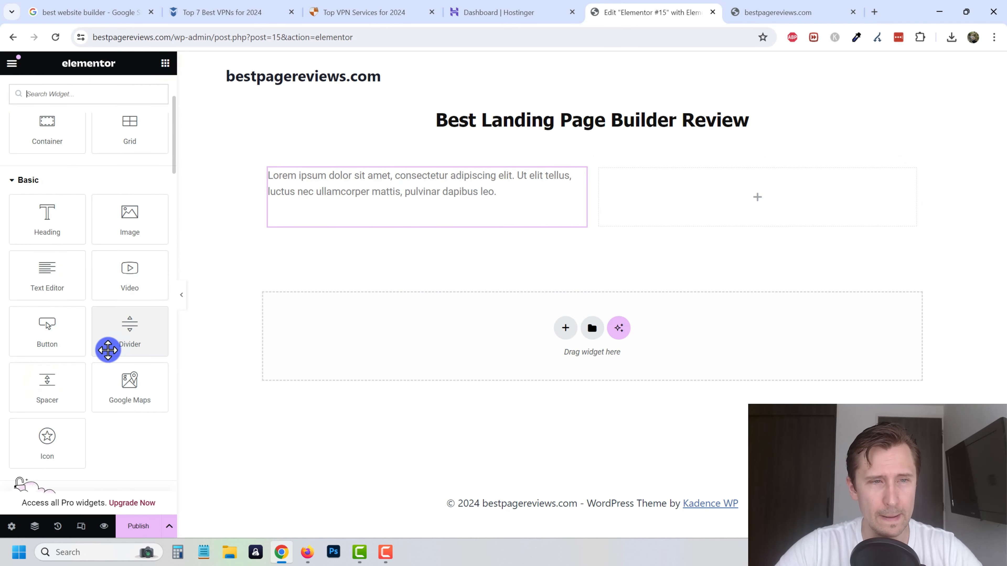
pyautogui.moveTo(117, 228); pyautogui.dragTo(717, 200)
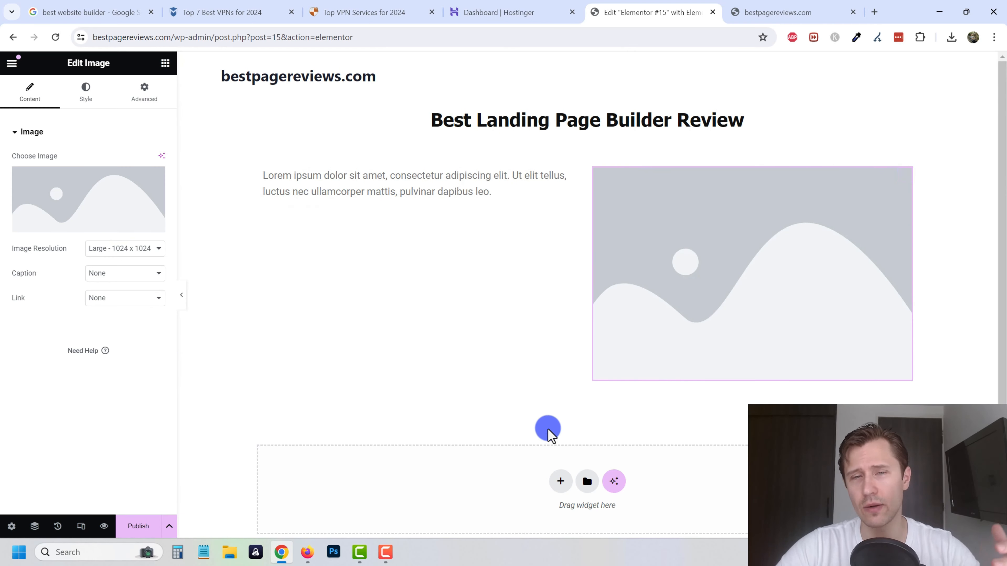
pyautogui.scroll(-3, 531, 414)
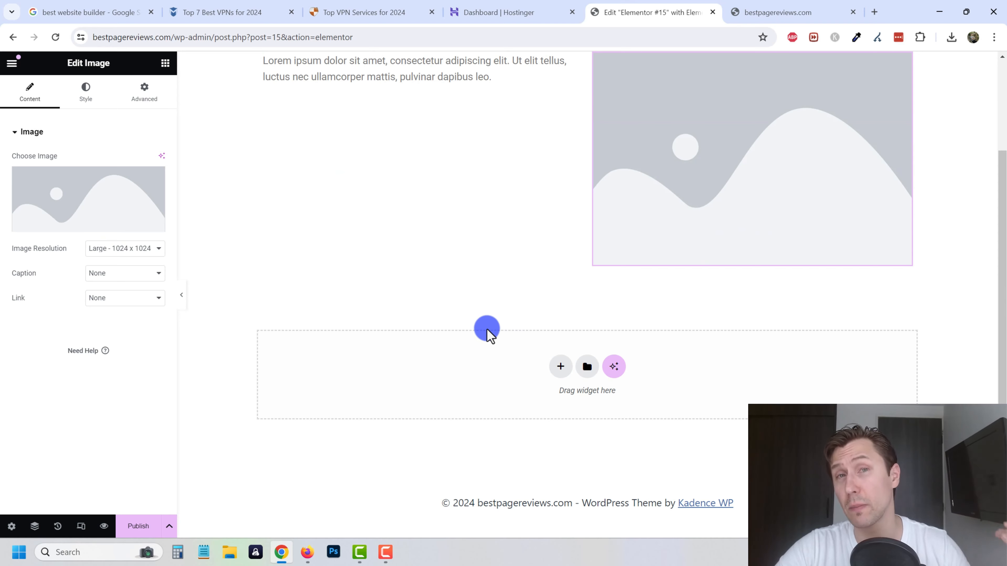
pyautogui.scroll(3, 485, 329)
# Change the text color of the paragraph in the grid's left cell to a darker gray
pyautogui.click(328, 186)
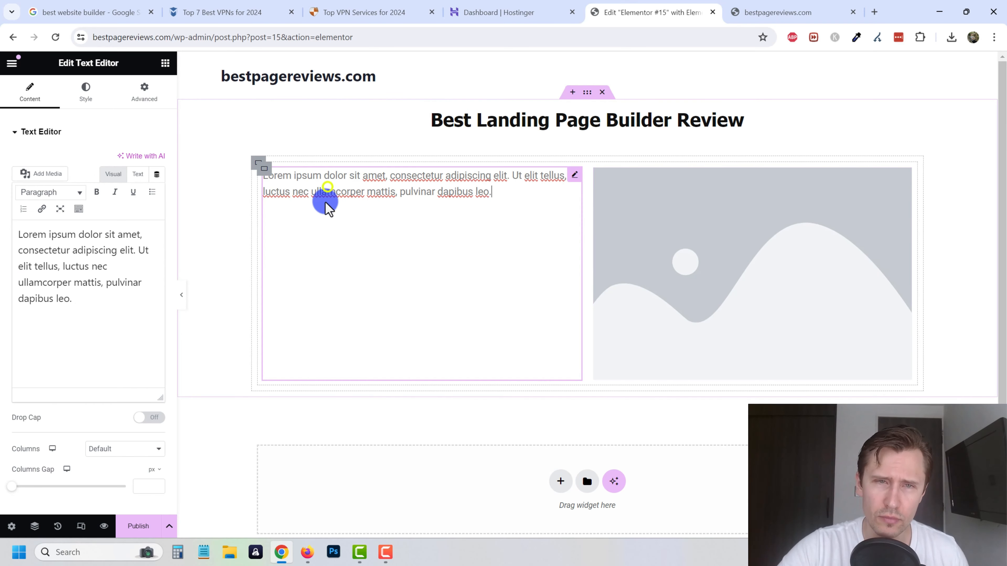
pyautogui.click(85, 93)
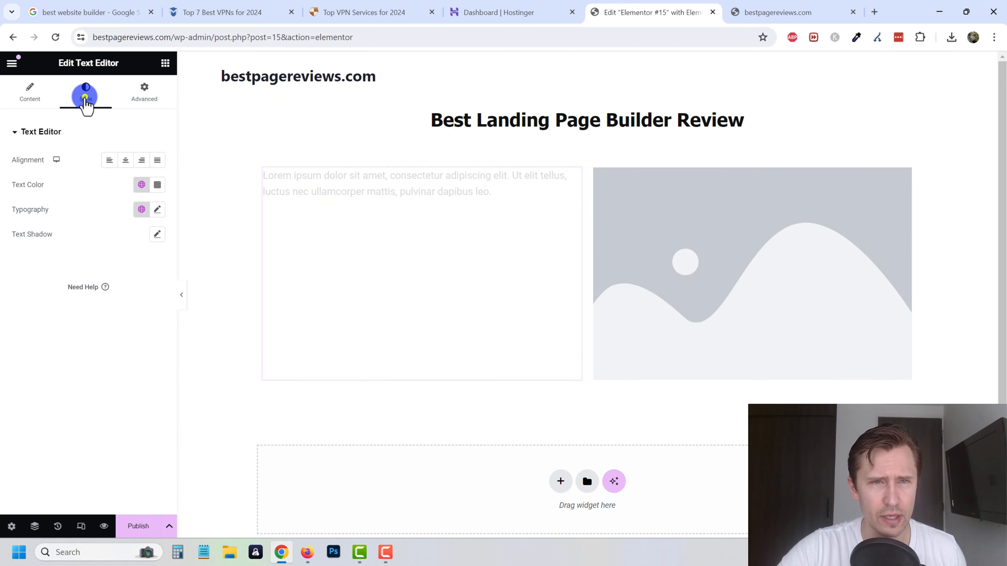
pyautogui.click(157, 184)
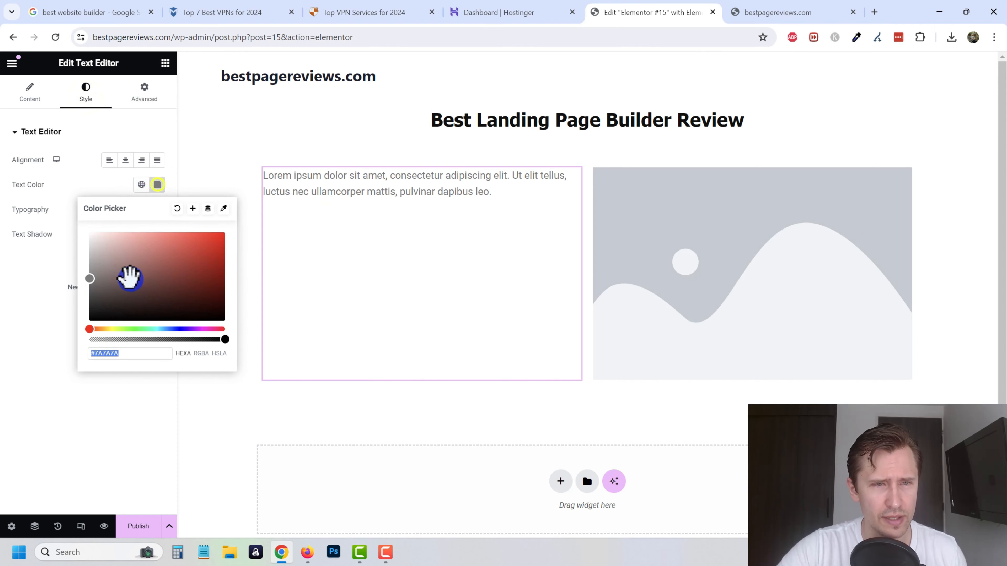
pyautogui.click(101, 277)
pyautogui.click(359, 221)
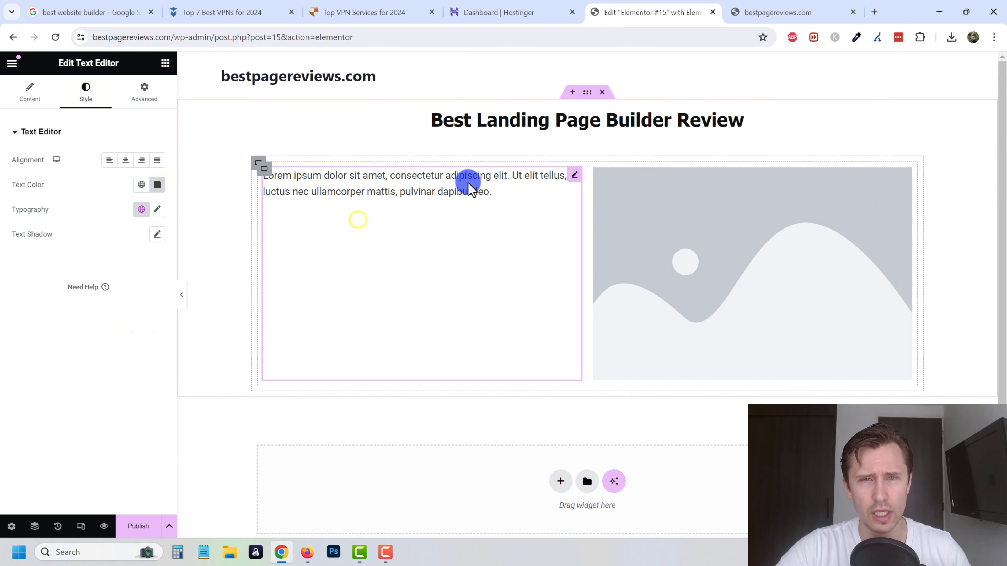
# Replace the placeholder with three paragraphs: "Picking out the best landing page builder can be a hassle.", 7 top builders researched, and a read-our-review invitation
pyautogui.tripleClick(468, 181)
pyautogui.press('BackSpace')
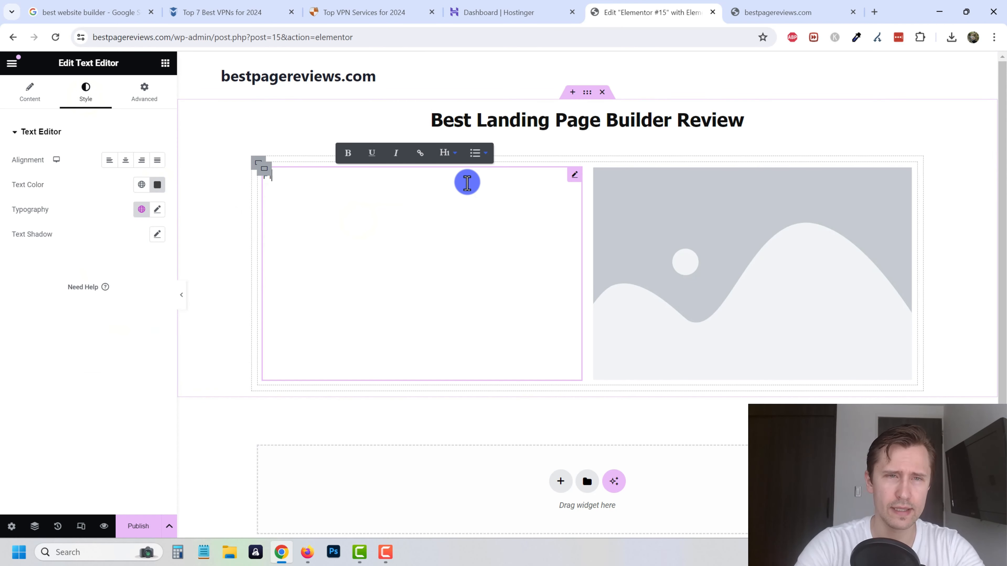
pyautogui.write('Picking out the ')
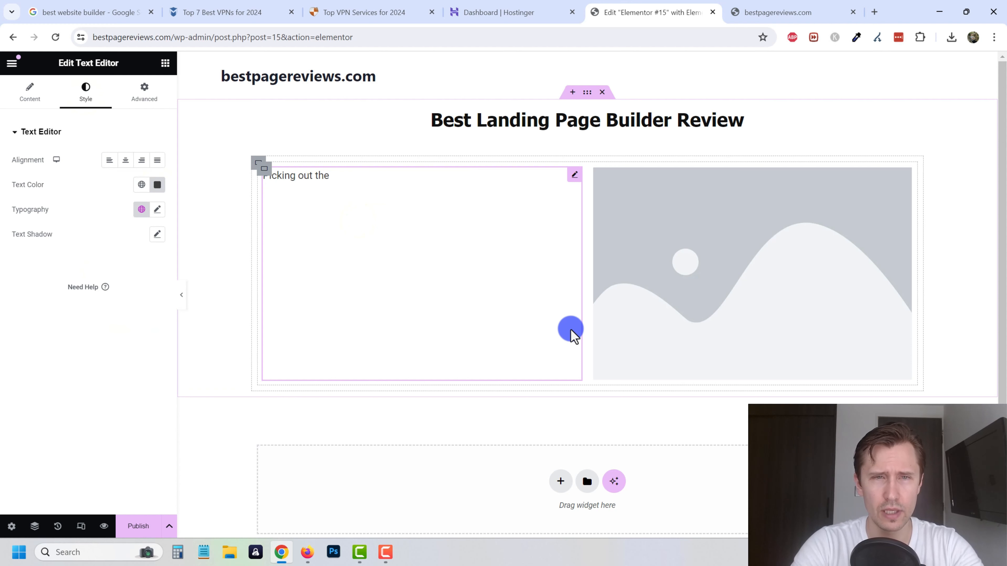
pyautogui.write('b')
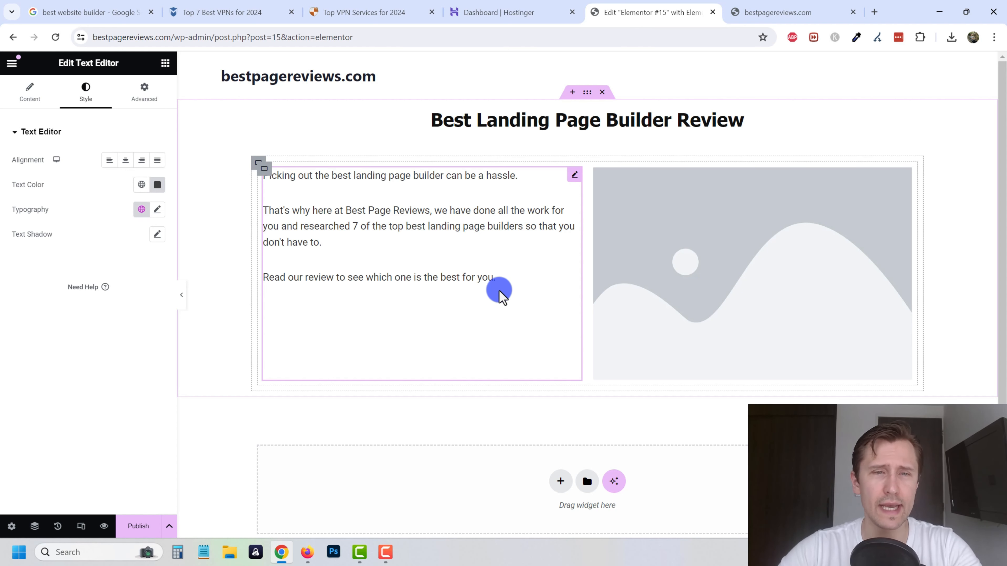
pyautogui.click(261, 297)
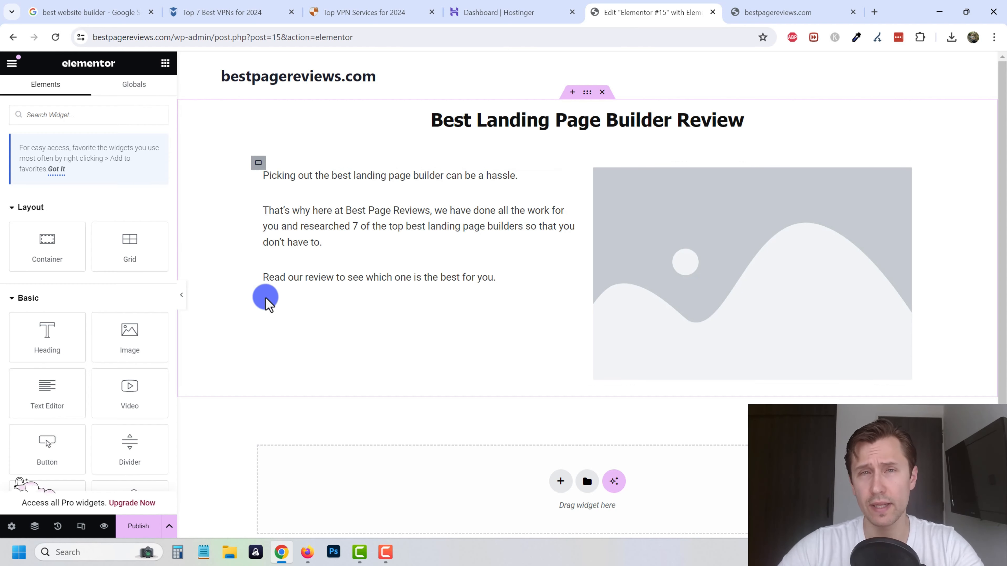
# Center the intro text vertically within its grid cell by setting Align Self to Center
pyautogui.click(426, 257)
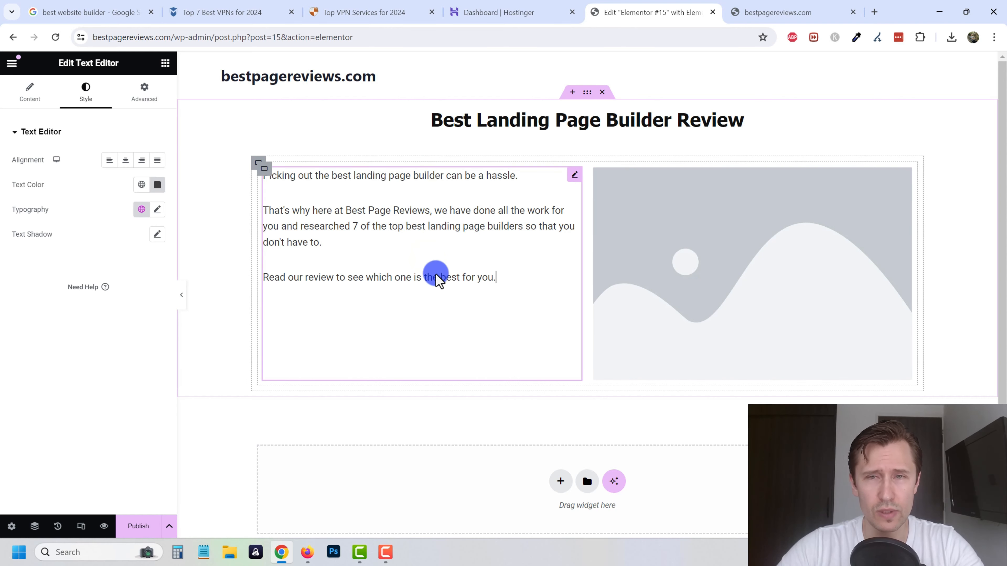
pyautogui.click(575, 174)
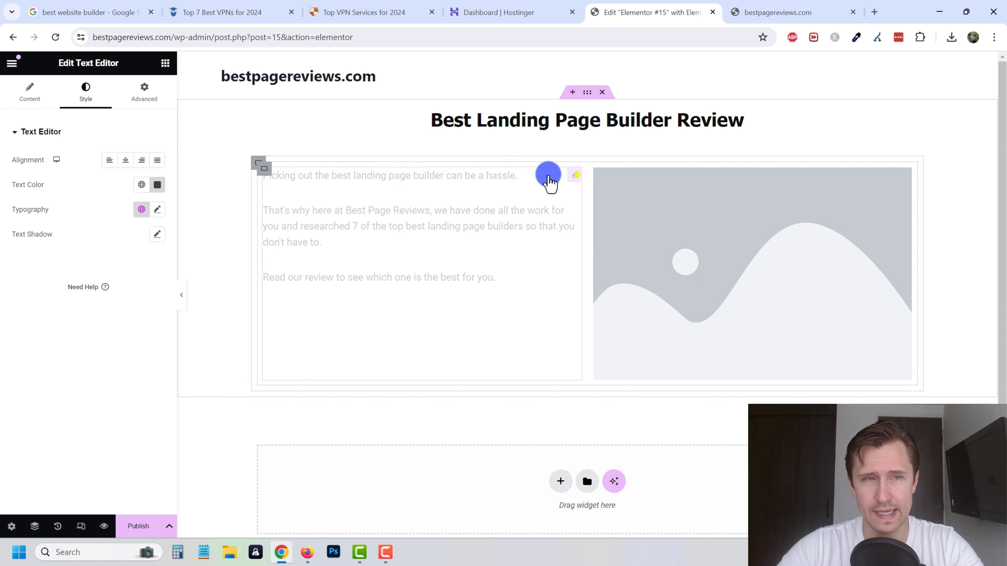
pyautogui.click(111, 160)
pyautogui.click(145, 97)
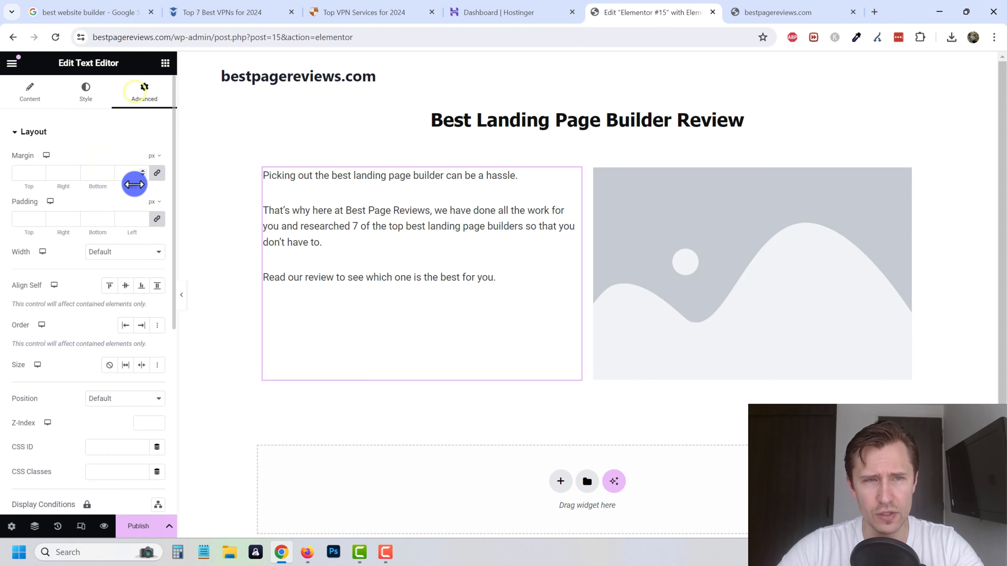
pyautogui.click(125, 287)
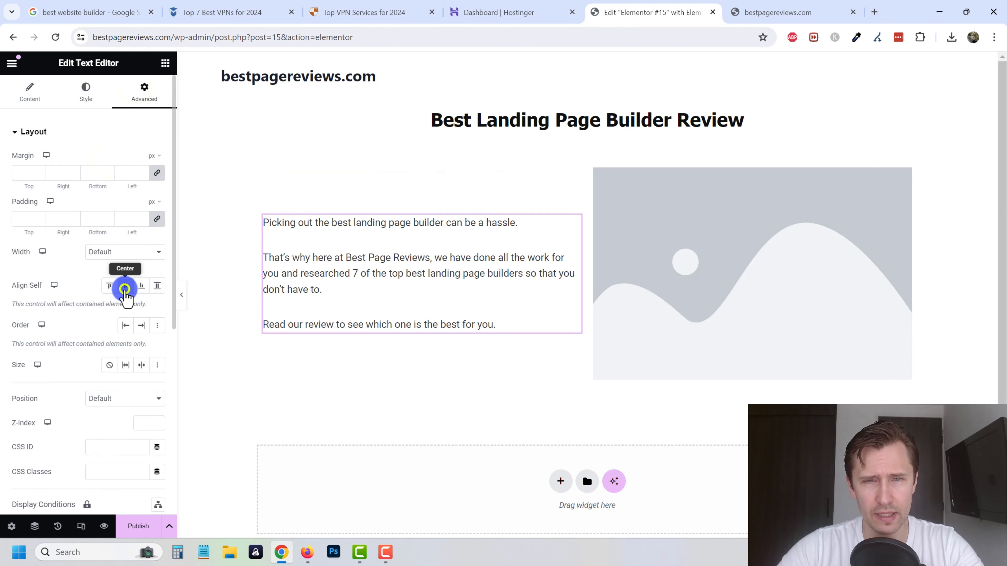
pyautogui.click(445, 421)
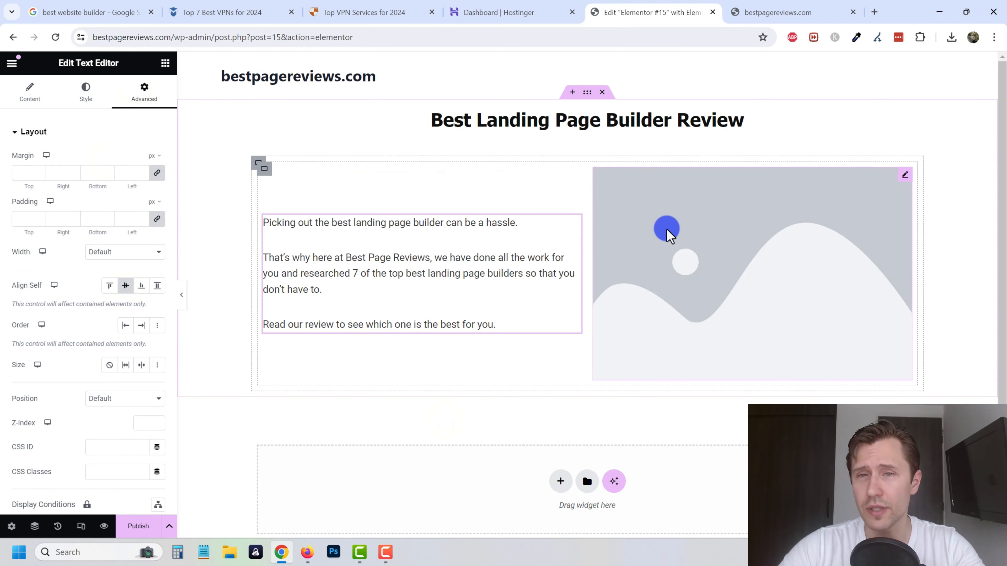
# Fill the image placeholder in the right cell with office-605503_1280.jpg from the media library
pyautogui.click(900, 181)
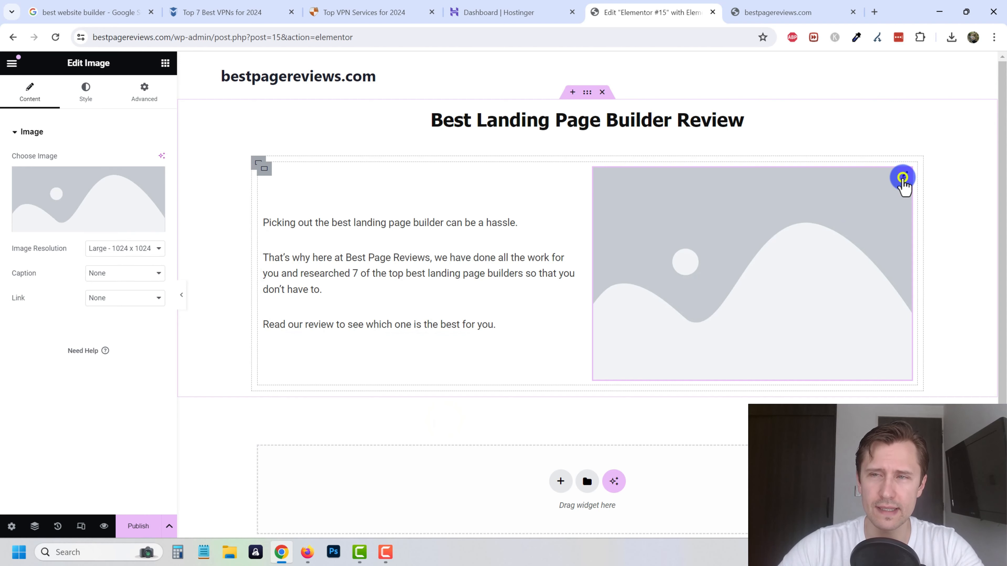
pyautogui.click(90, 201)
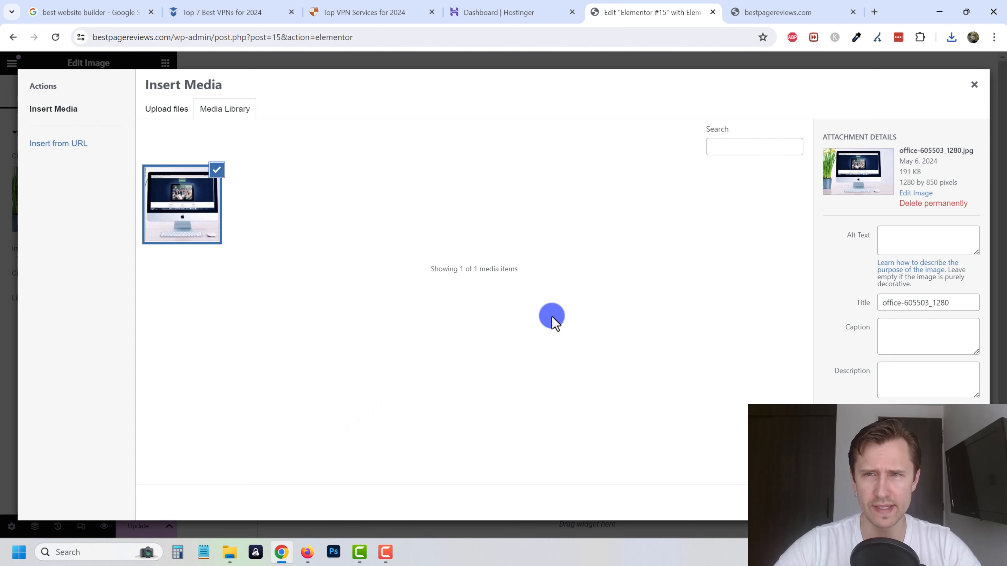
pyautogui.click(961, 503)
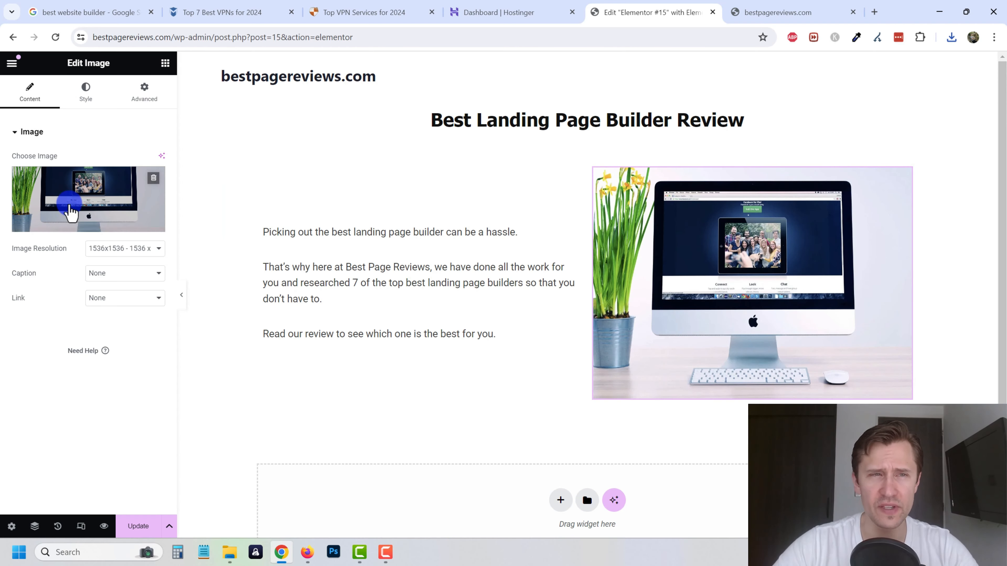
# Set the computer image's height to 366 px, keeping its width and maximum width at 100%
pyautogui.click(89, 103)
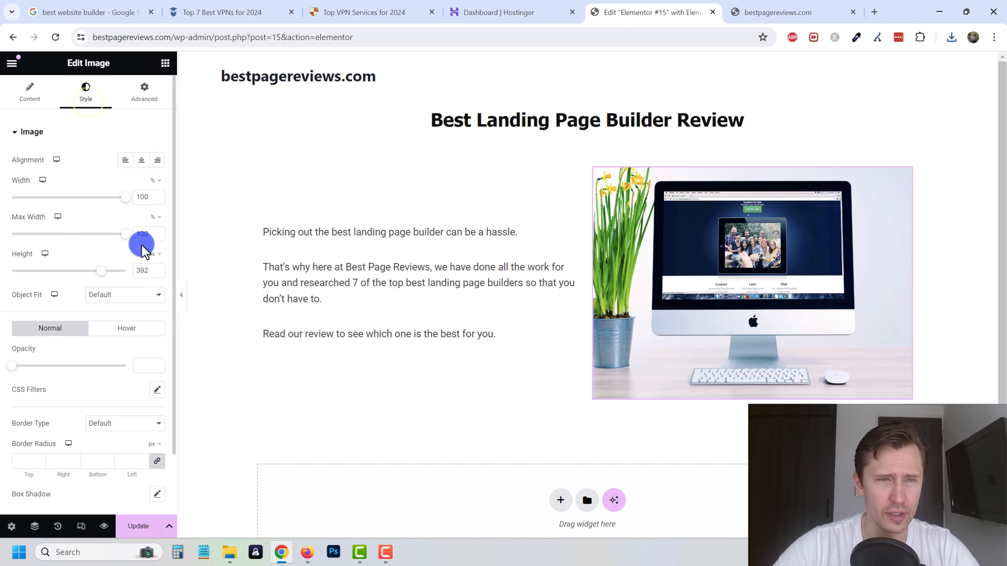
pyautogui.moveTo(103, 272)
pyautogui.mouseDown()
pyautogui.moveTo(75, 272)
pyautogui.moveTo(95, 271)
pyautogui.mouseUp()
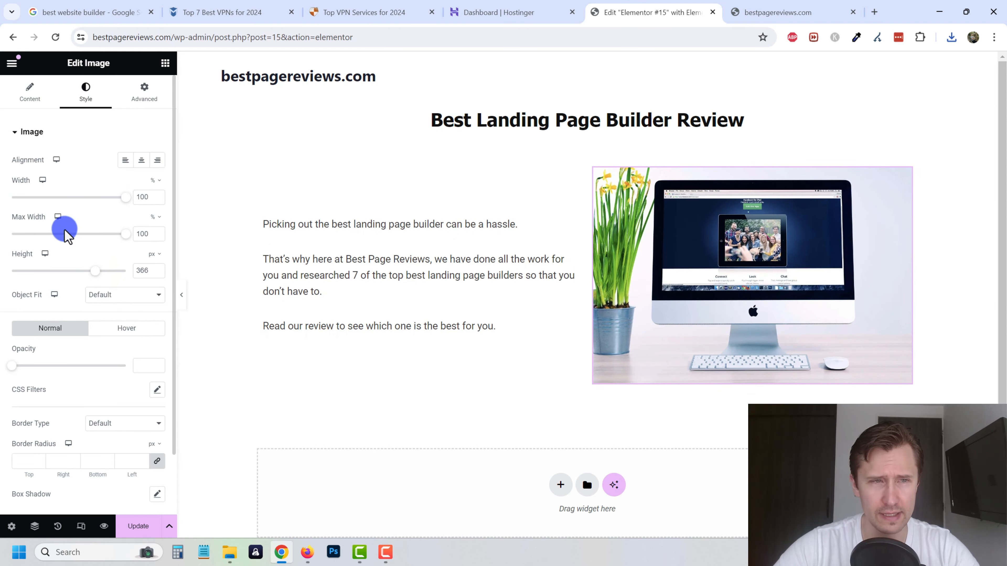
pyautogui.moveTo(130, 235)
pyautogui.mouseDown()
pyautogui.moveTo(97, 233)
pyautogui.moveTo(126, 233)
pyautogui.mouseUp()
pyautogui.moveTo(127, 198); pyautogui.dragTo(139, 196)
# Try the Fill, Cover and Contain object fits on the computer image and restore Default
pyautogui.click(105, 295)
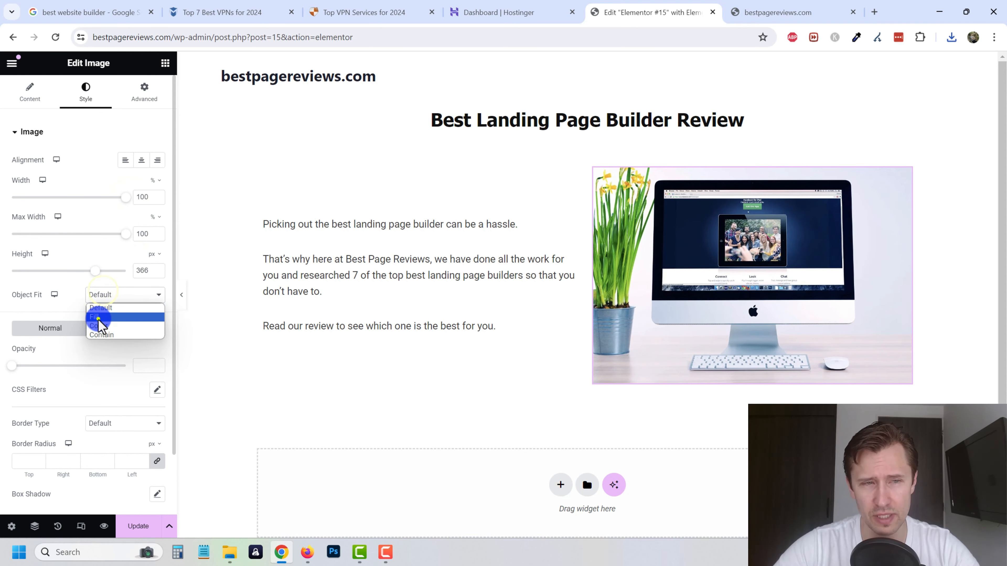
pyautogui.click(99, 317)
pyautogui.click(112, 298)
pyautogui.click(112, 325)
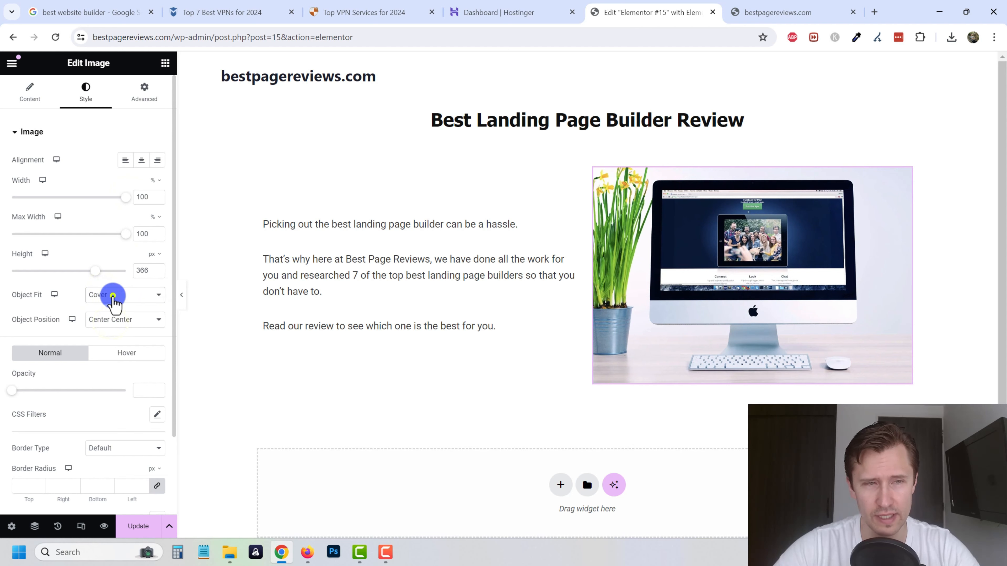
pyautogui.click(107, 294)
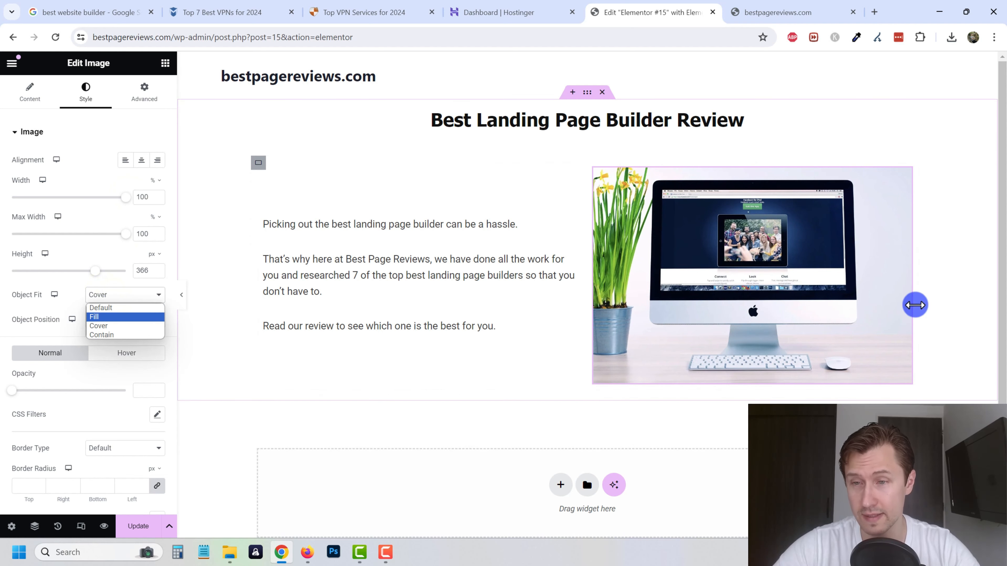
pyautogui.click(118, 334)
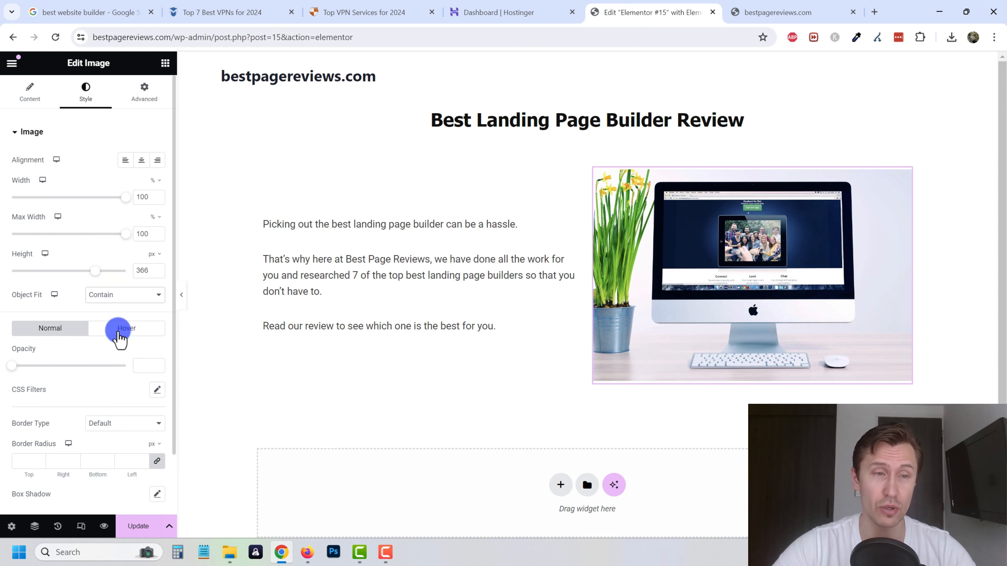
pyautogui.click(108, 293)
pyautogui.click(106, 308)
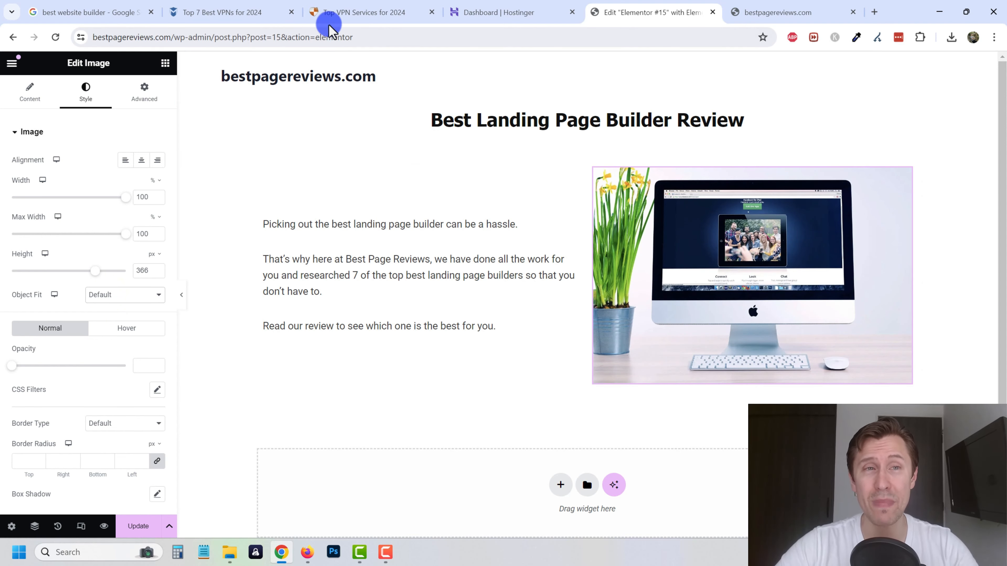
# Examine how the vpnMentor and Top10 VPN comparison pages lay out their ranked product listings
pyautogui.click(234, 12)
pyautogui.scroll(-3, 277, 298)
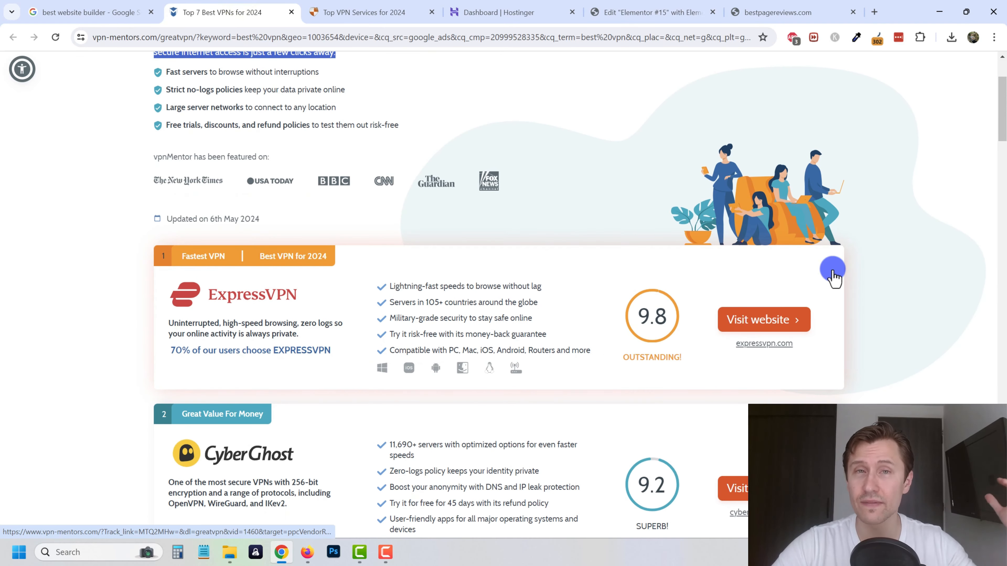
pyautogui.scroll(-3, 449, 295)
pyautogui.click(369, 6)
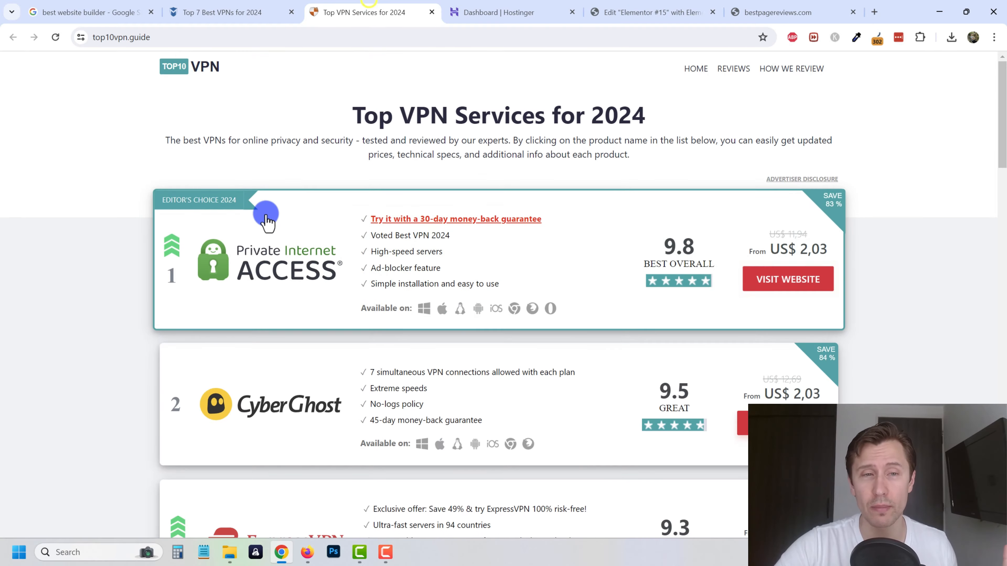
pyautogui.scroll(-7, 257, 317)
pyautogui.scroll(4, 238, 440)
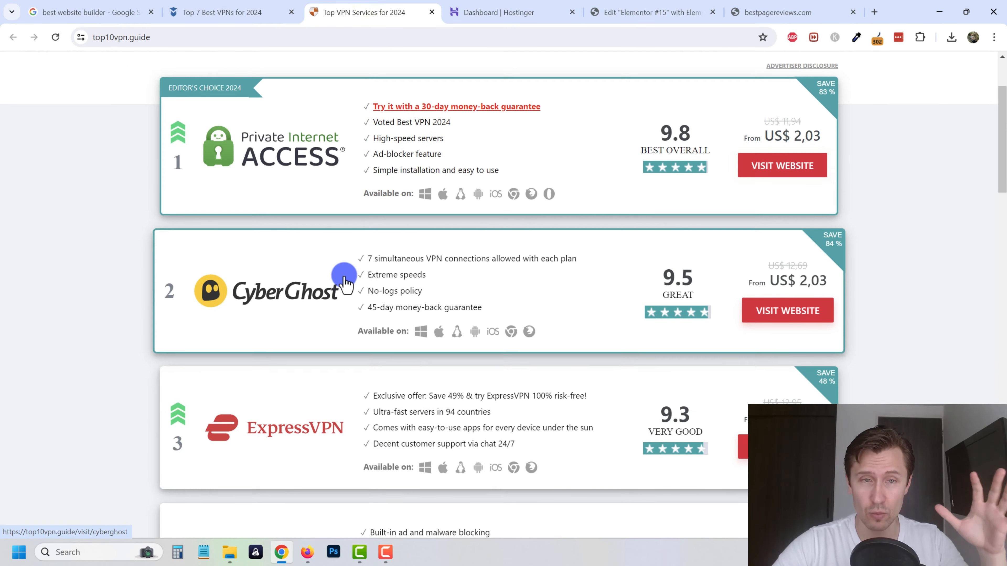
pyautogui.scroll(3, 321, 255)
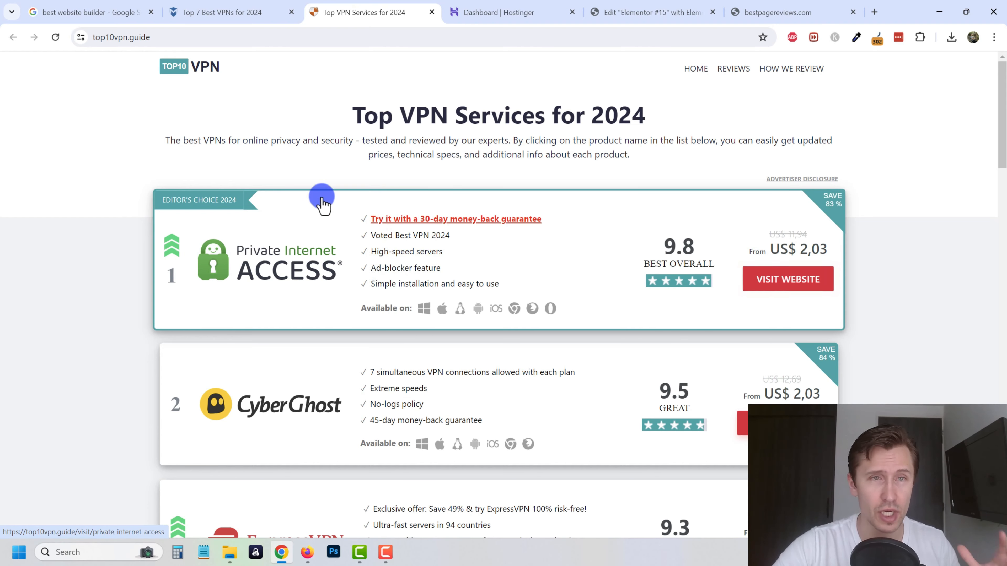
pyautogui.click(224, 11)
pyautogui.scroll(6, 731, 300)
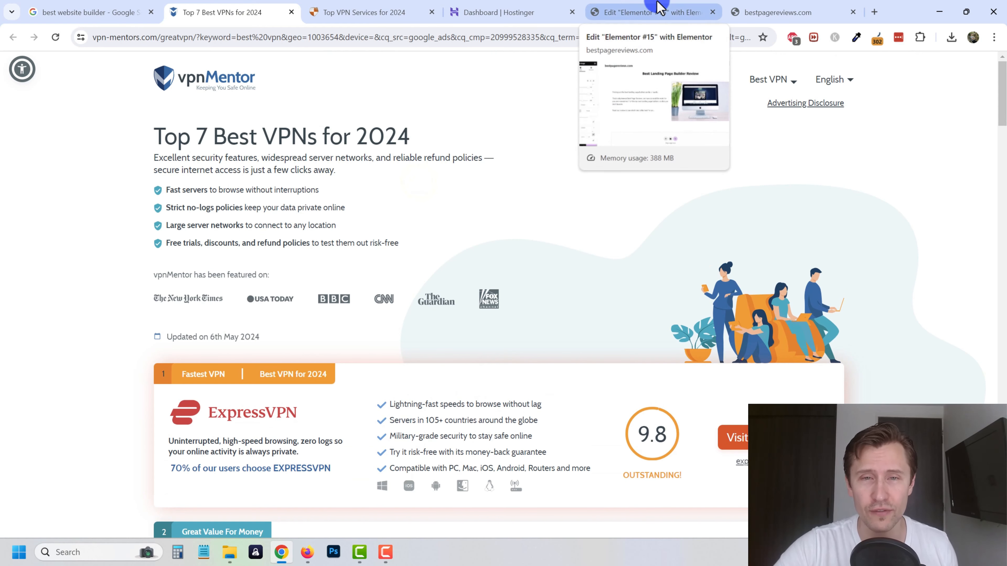
# Add a new row-direction Flexbox container below the intro section, using the VPN comparison pages as reference
pyautogui.click(658, 11)
pyautogui.scroll(-3, 488, 377)
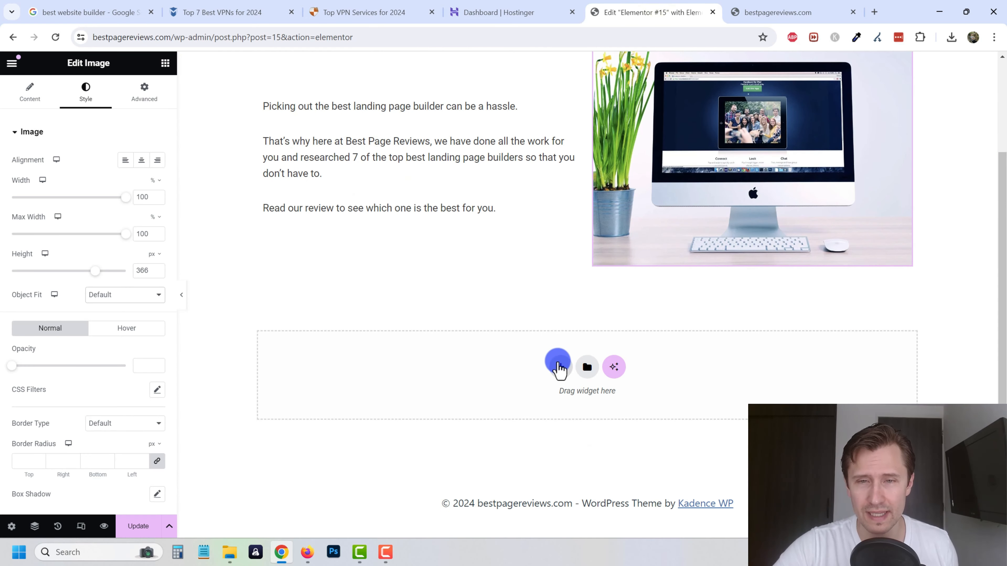
pyautogui.click(559, 367)
pyautogui.click(547, 411)
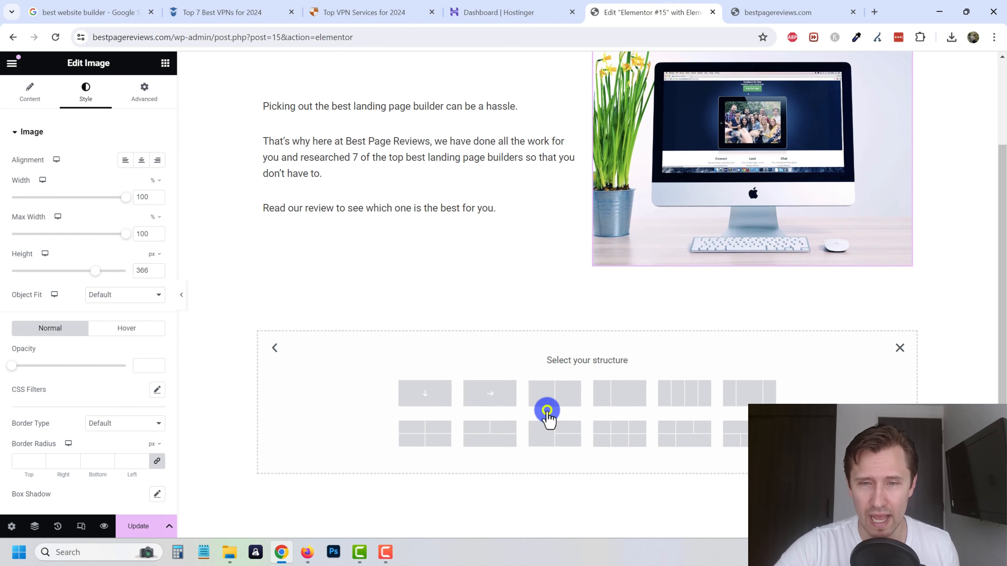
pyautogui.scroll(-2, 476, 376)
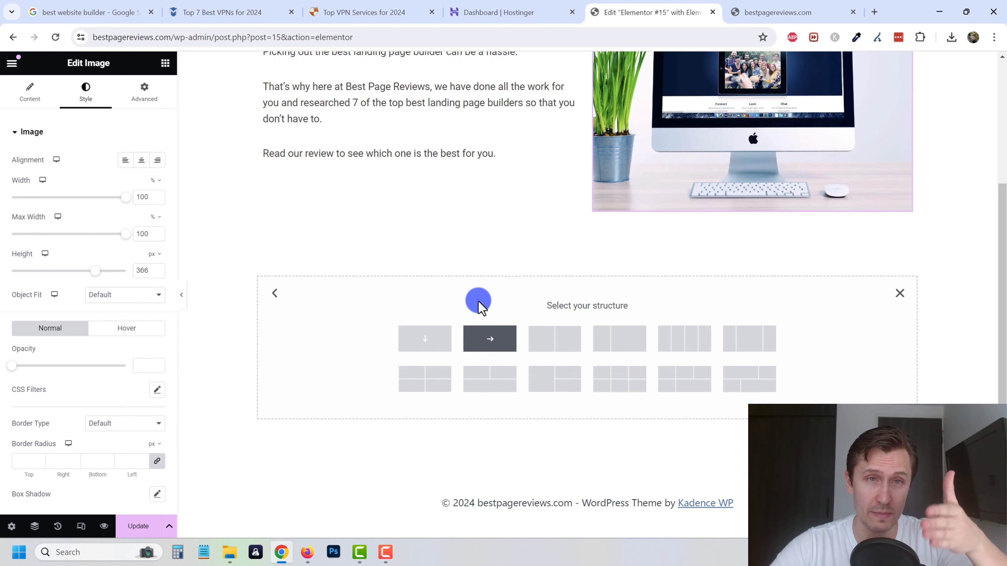
pyautogui.click(394, 9)
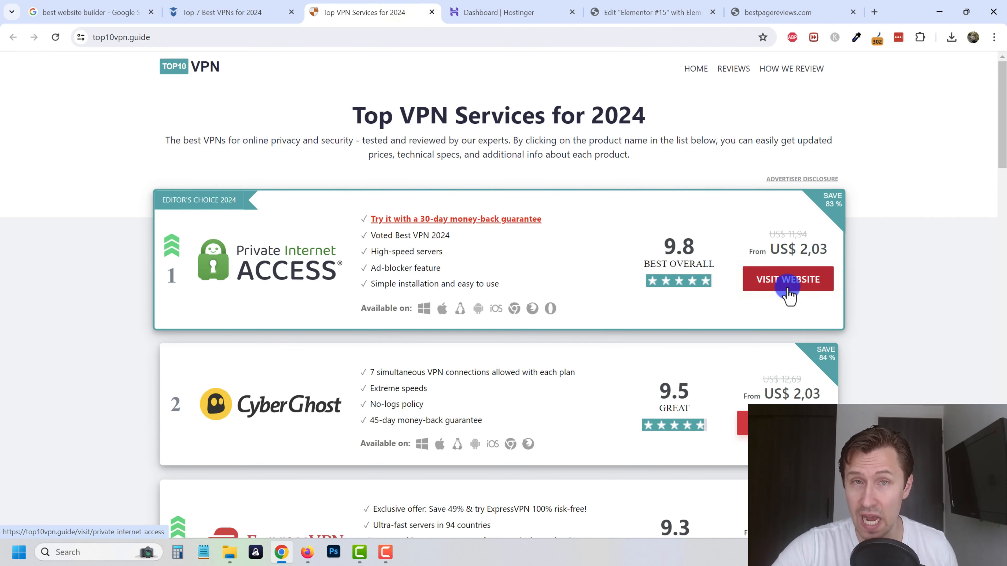
pyautogui.click(232, 4)
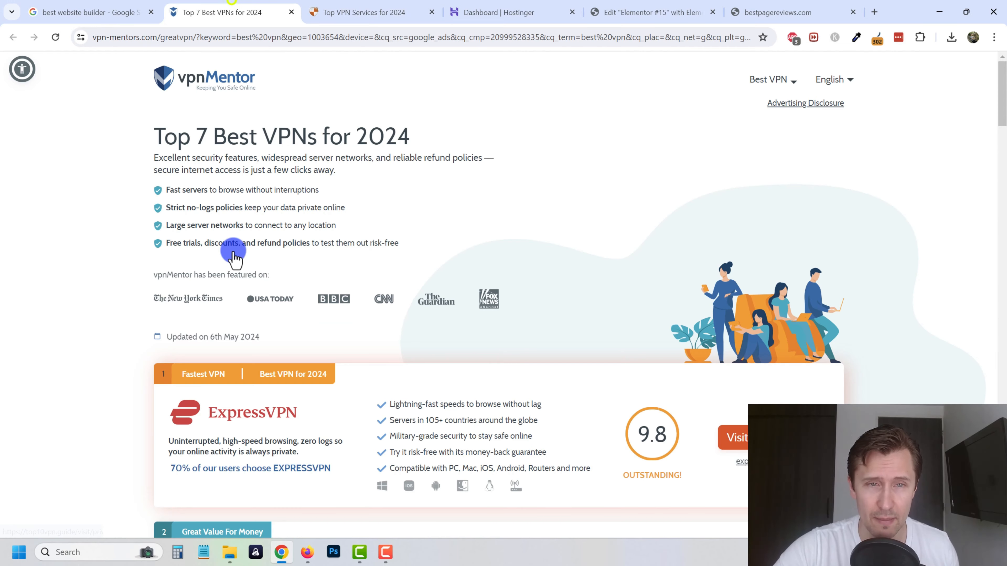
pyautogui.scroll(-2, 230, 357)
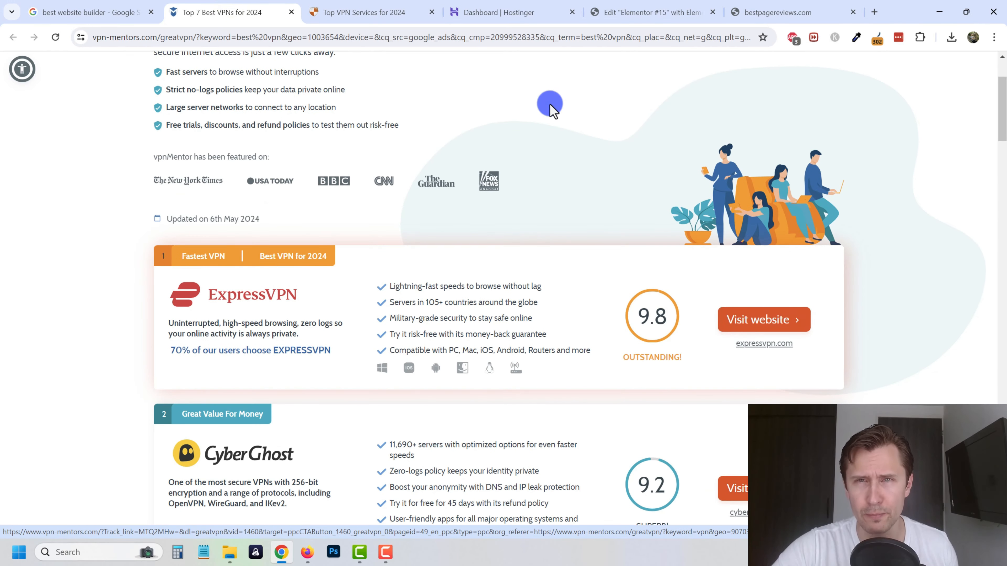
pyautogui.click(631, 4)
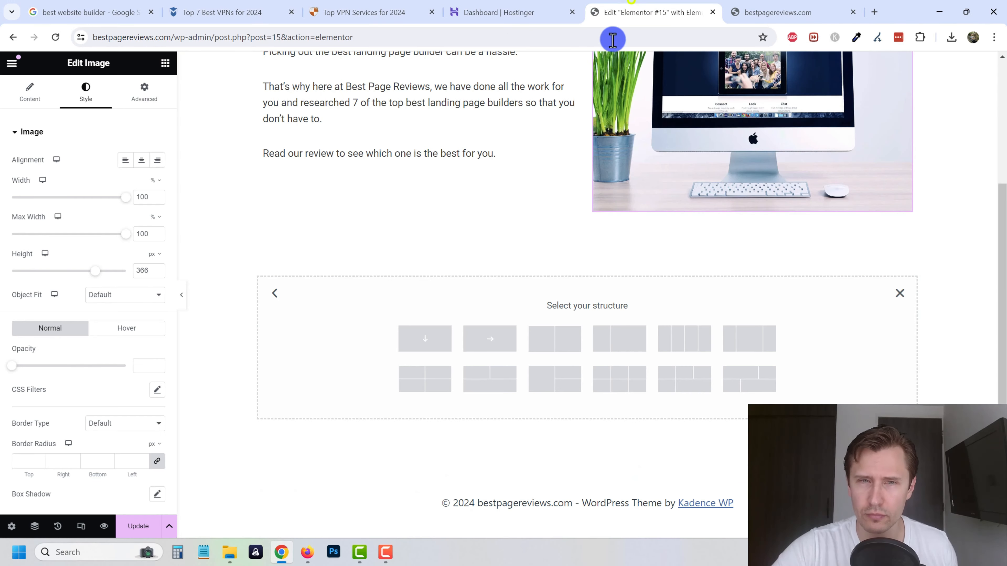
pyautogui.click(492, 343)
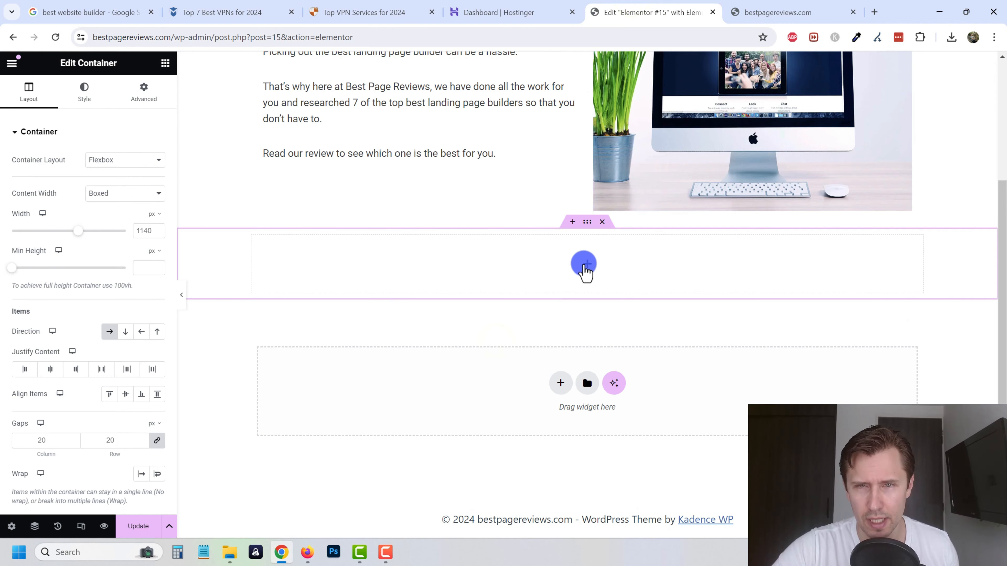
# Nest a container inside the new row container and place another container inside that nested one
pyautogui.click(165, 63)
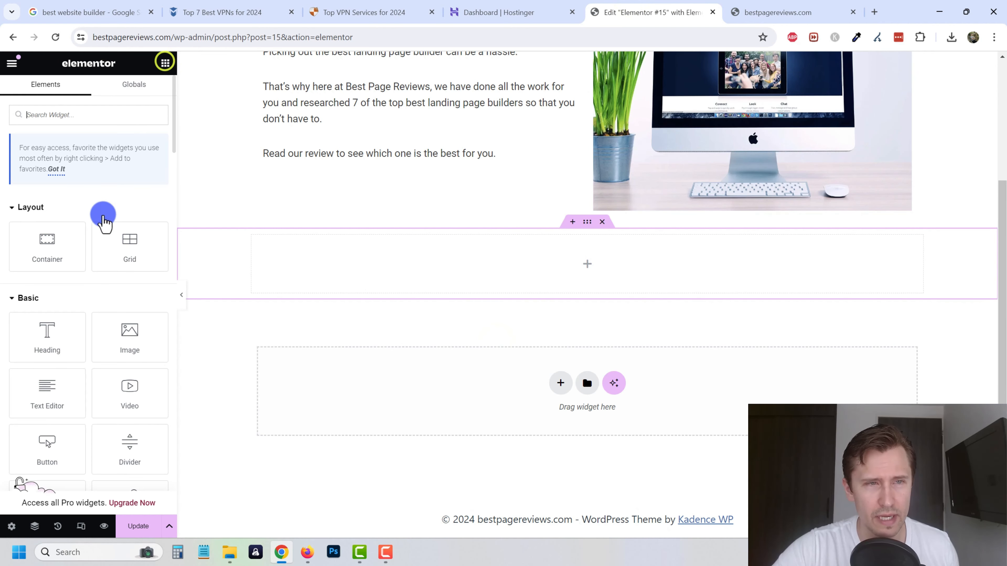
pyautogui.moveTo(46, 239); pyautogui.dragTo(550, 262)
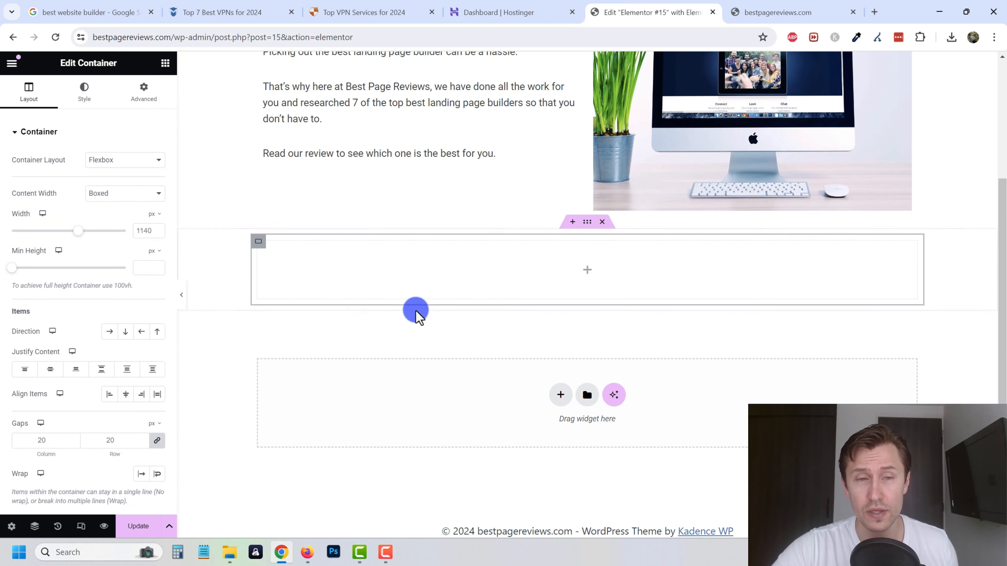
pyautogui.click(398, 6)
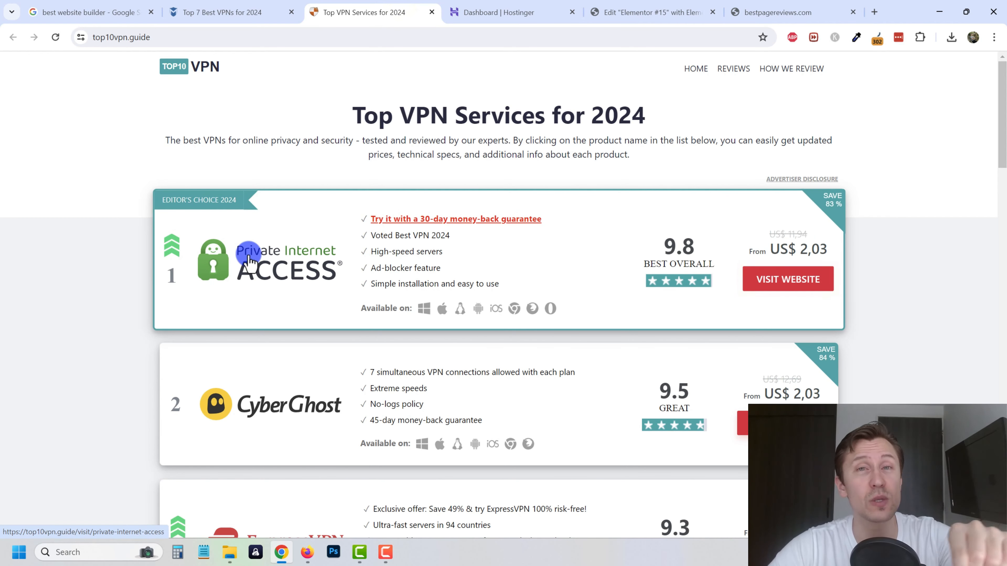
pyautogui.click(650, 7)
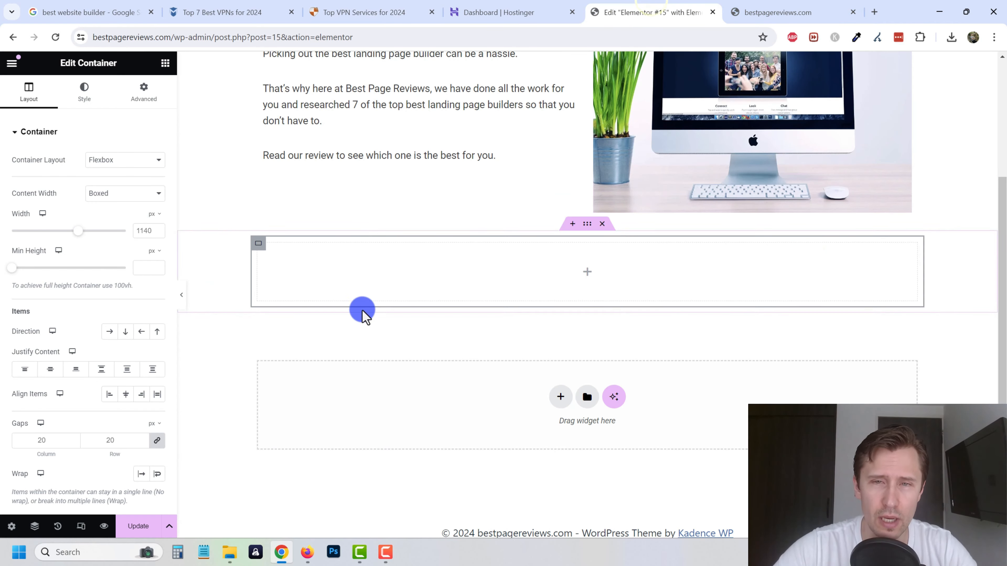
pyautogui.scroll(3, 409, 362)
pyautogui.scroll(-2, 241, 328)
pyautogui.click(165, 64)
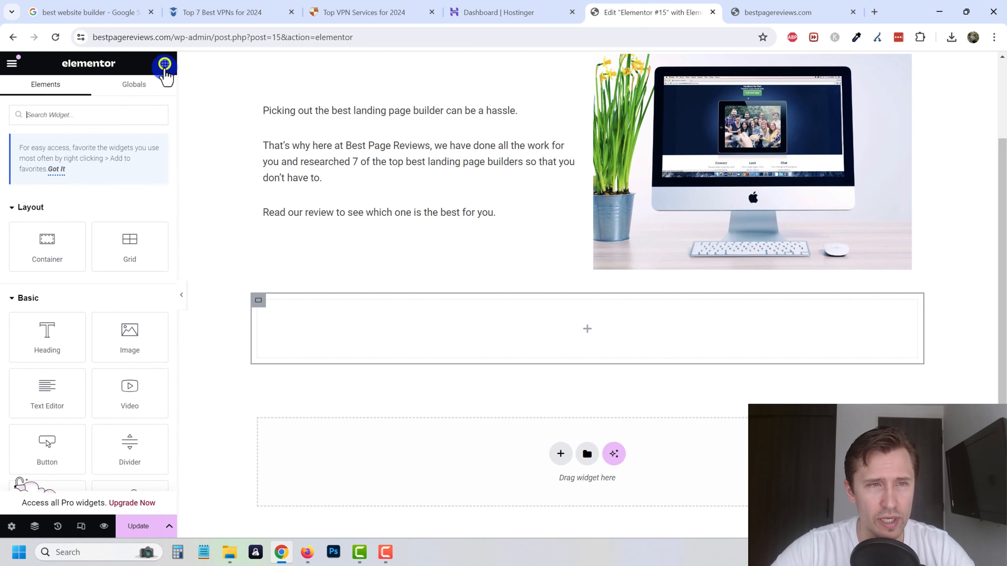
pyautogui.moveTo(47, 239); pyautogui.dragTo(542, 325)
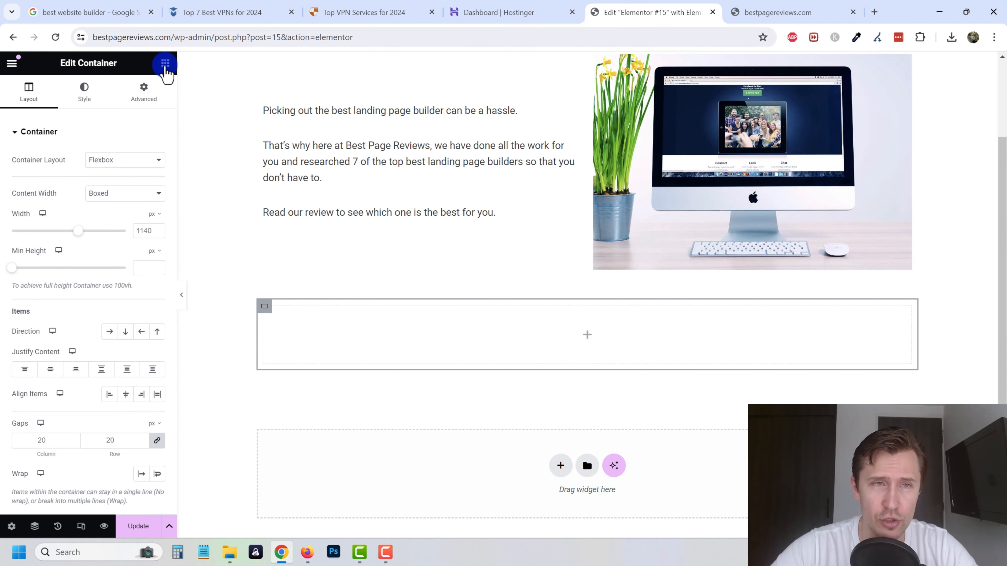
pyautogui.click(165, 63)
pyautogui.moveTo(47, 241); pyautogui.dragTo(865, 340)
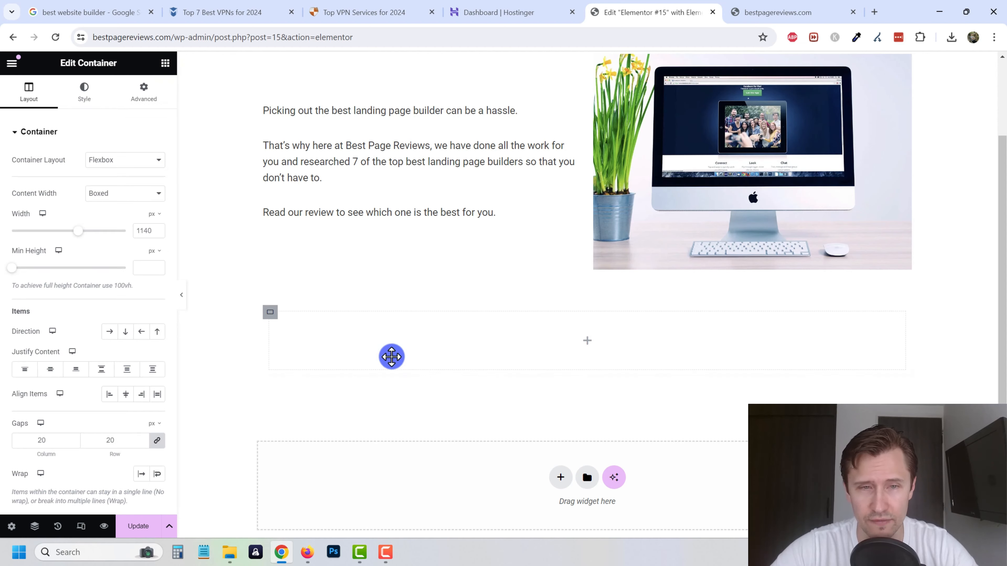
pyautogui.rightClick(271, 315)
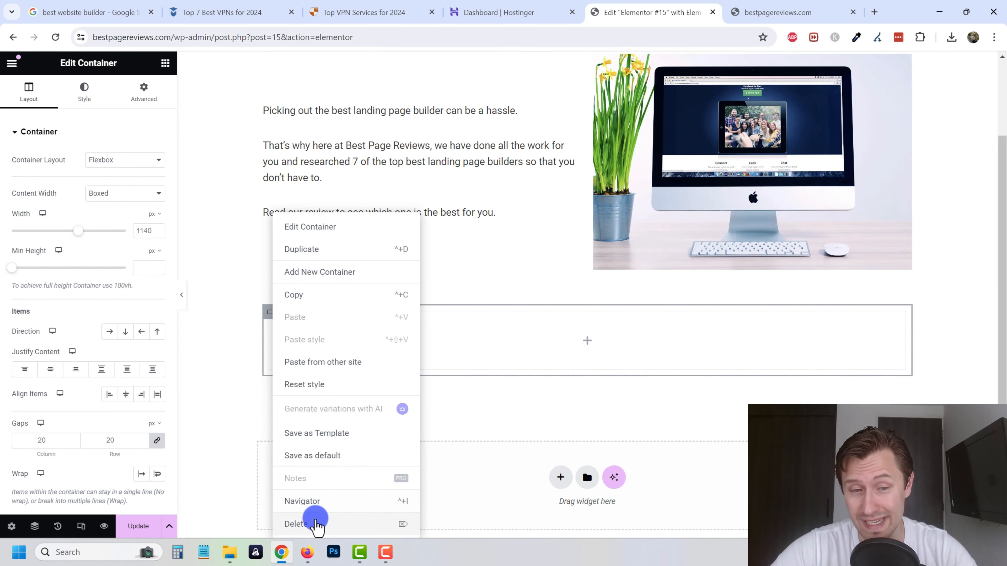
pyautogui.click(313, 522)
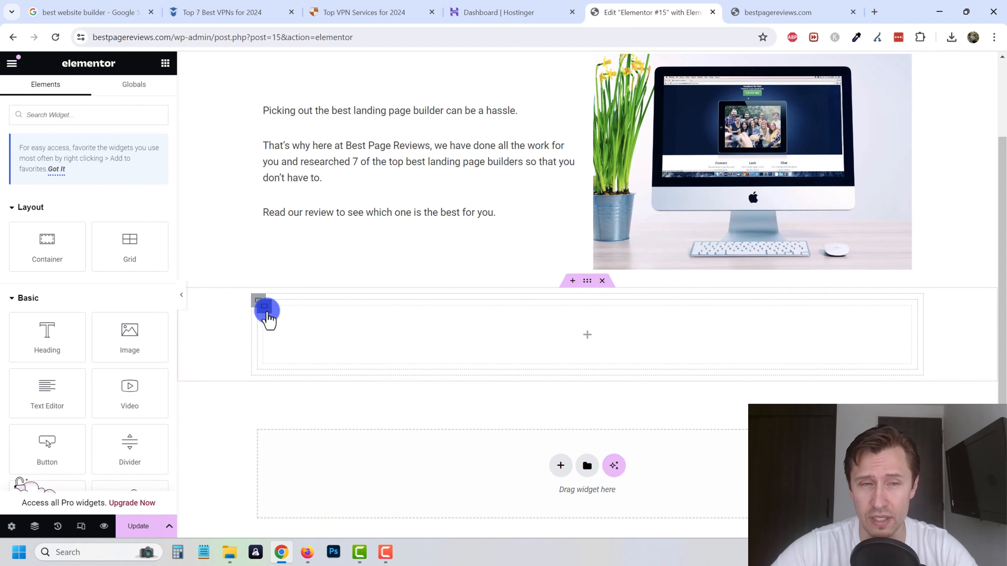
# Duplicate the innermost container and set the direction of the container holding both copies to horizontal row
pyautogui.rightClick(267, 314)
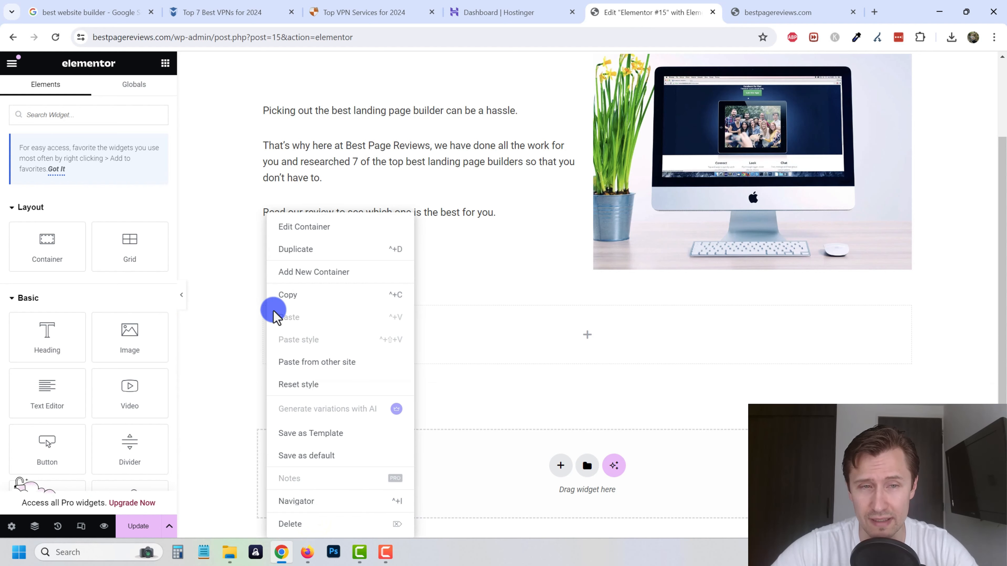
pyautogui.click(298, 250)
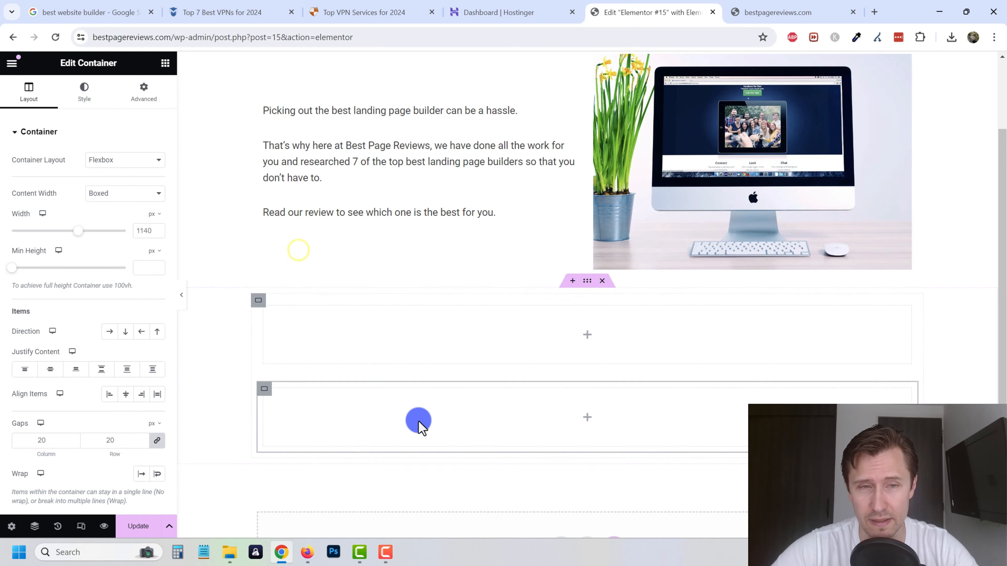
pyautogui.click(256, 302)
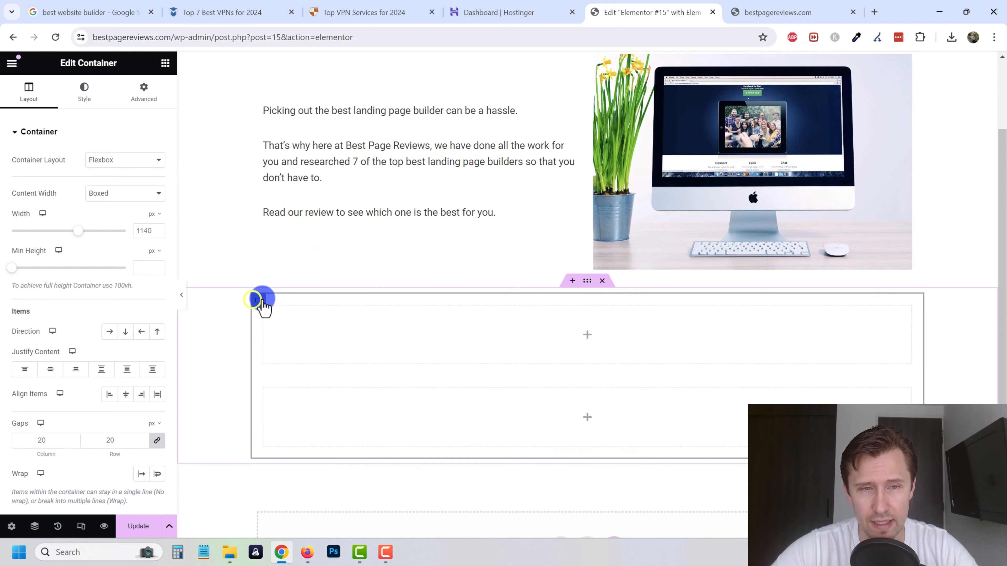
pyautogui.click(113, 333)
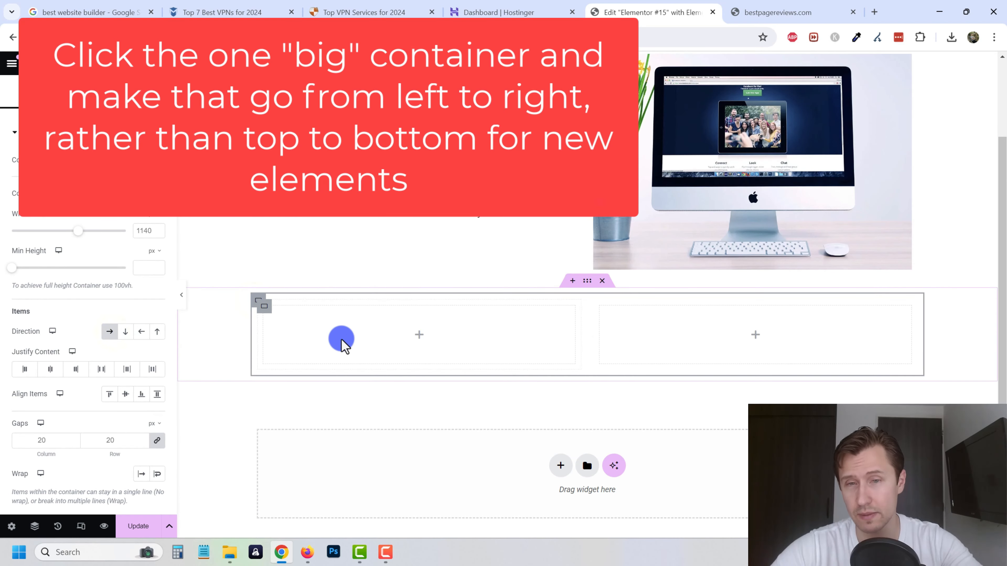
# Duplicate the inner container three more times to form five side-by-side columns
pyautogui.rightClick(604, 311)
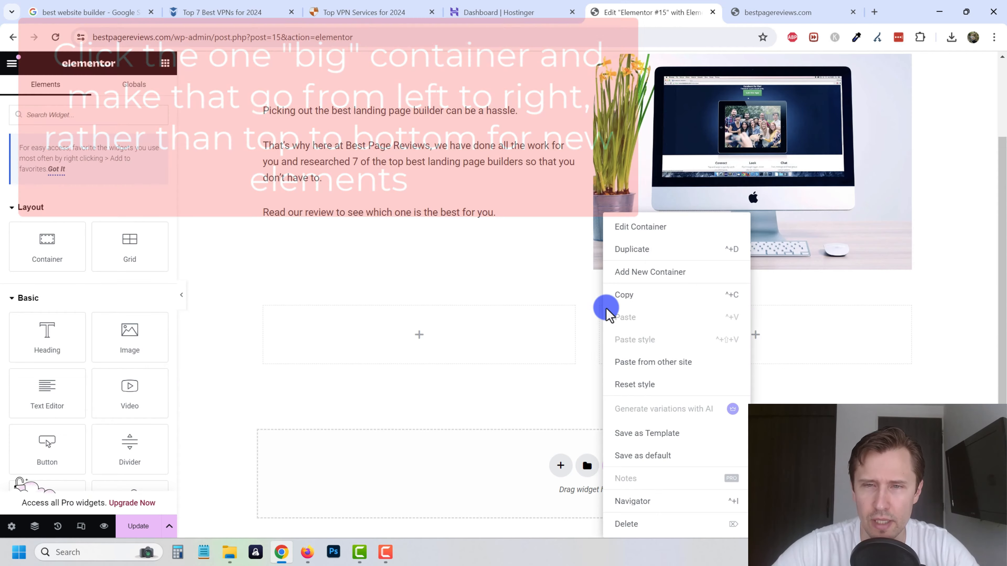
pyautogui.click(637, 251)
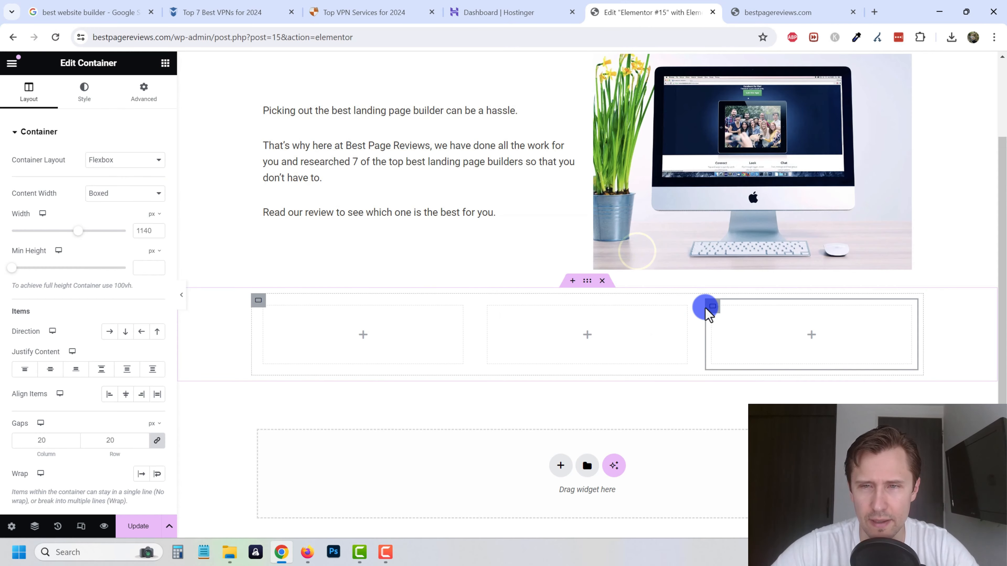
pyautogui.rightClick(714, 306)
pyautogui.click(749, 248)
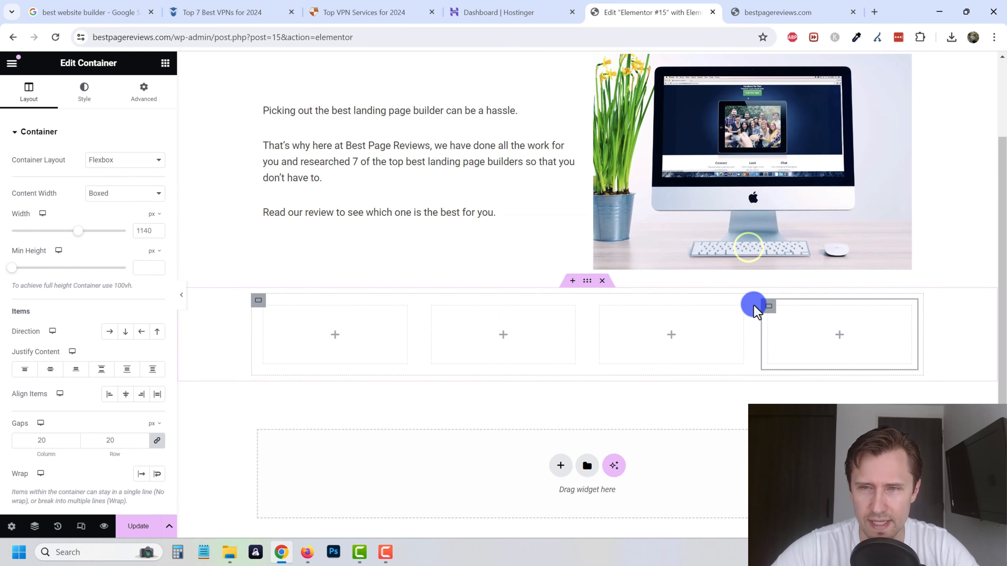
pyautogui.rightClick(771, 309)
pyautogui.click(808, 249)
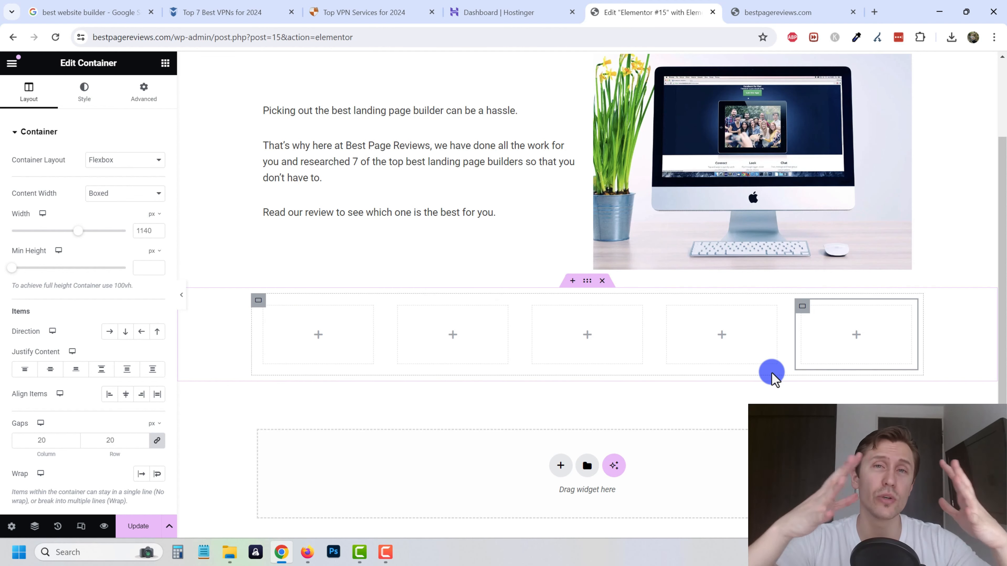
# Add a Heading widget to the first of the five empty columns, using the VPN comparison pages as reference
pyautogui.scroll(2, 773, 378)
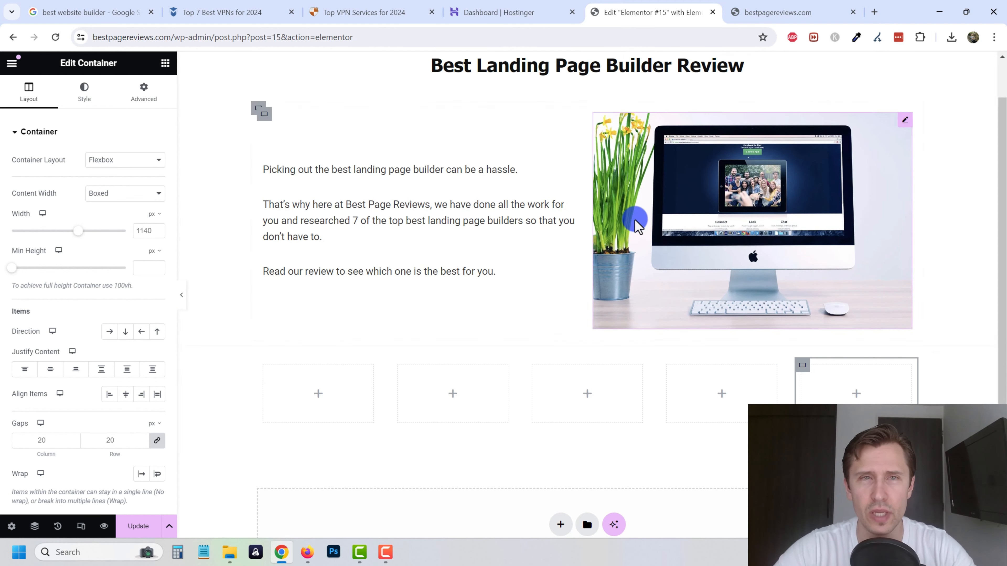
pyautogui.click(371, 12)
pyautogui.click(246, 8)
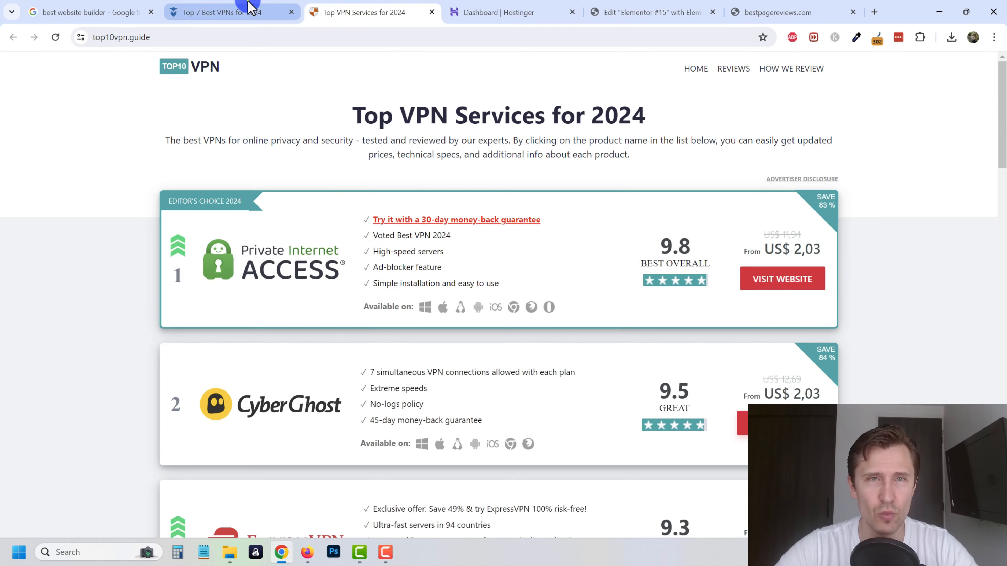
pyautogui.scroll(3, 323, 178)
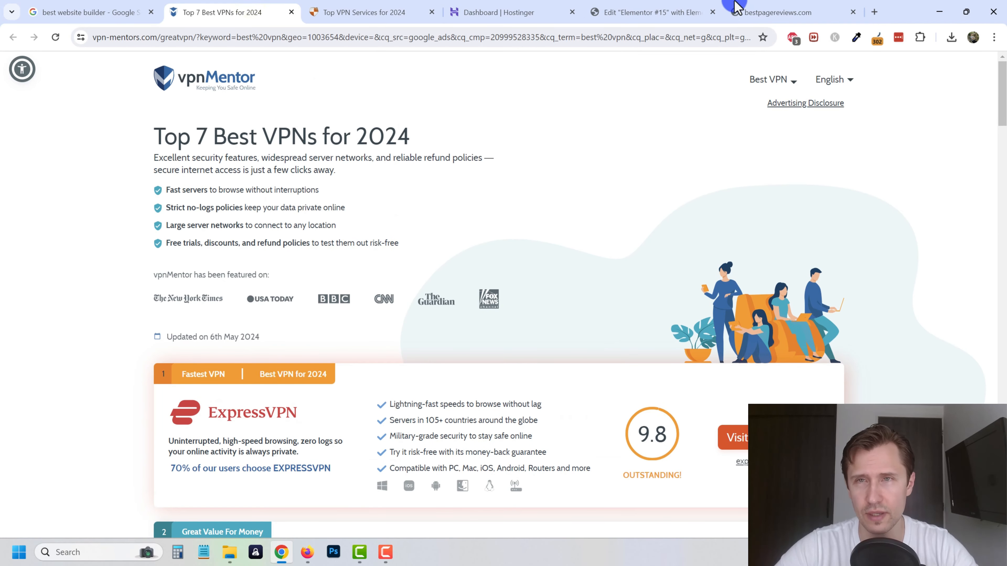
pyautogui.click(654, 11)
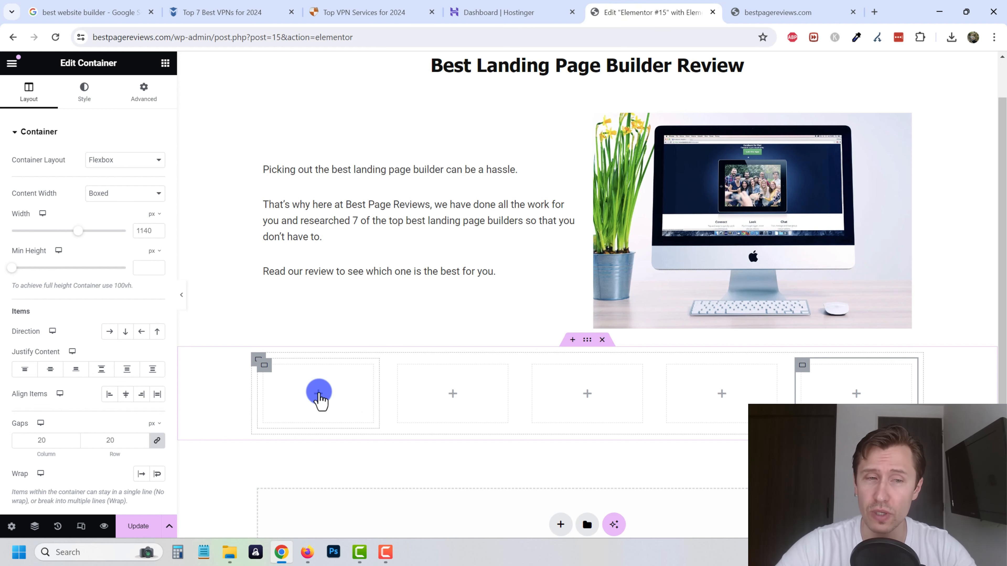
pyautogui.click(165, 63)
pyautogui.scroll(-2, 111, 179)
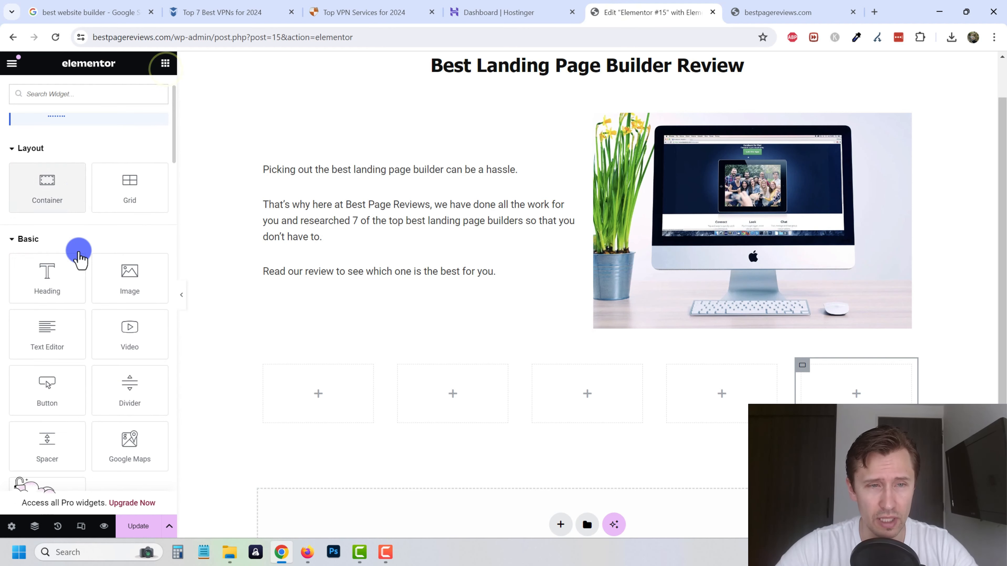
pyautogui.moveTo(46, 279); pyautogui.dragTo(313, 400)
pyautogui.click(295, 382)
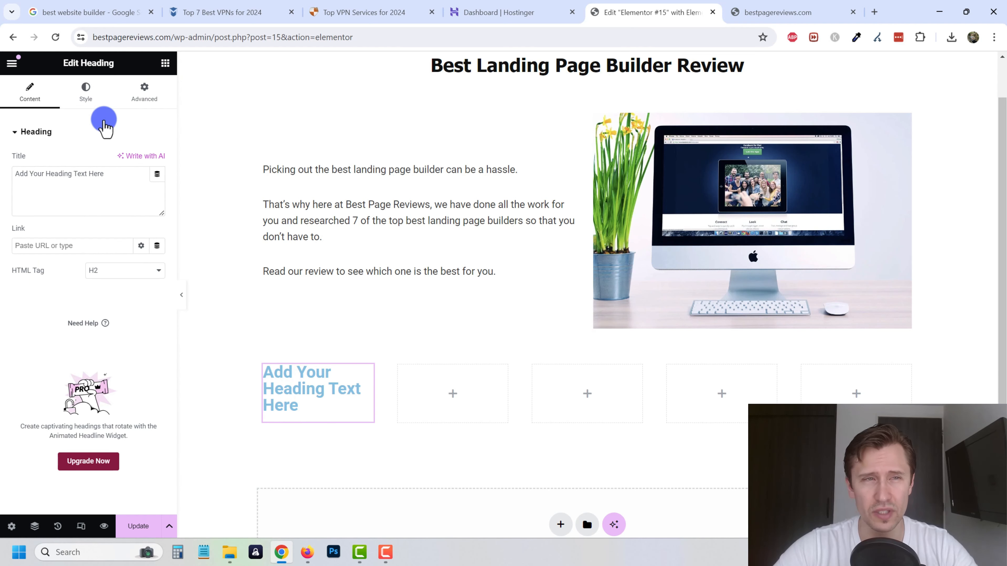
# From the new heading's text color options, open the global color settings and set the Primary system color to black, #000000
pyautogui.click(88, 91)
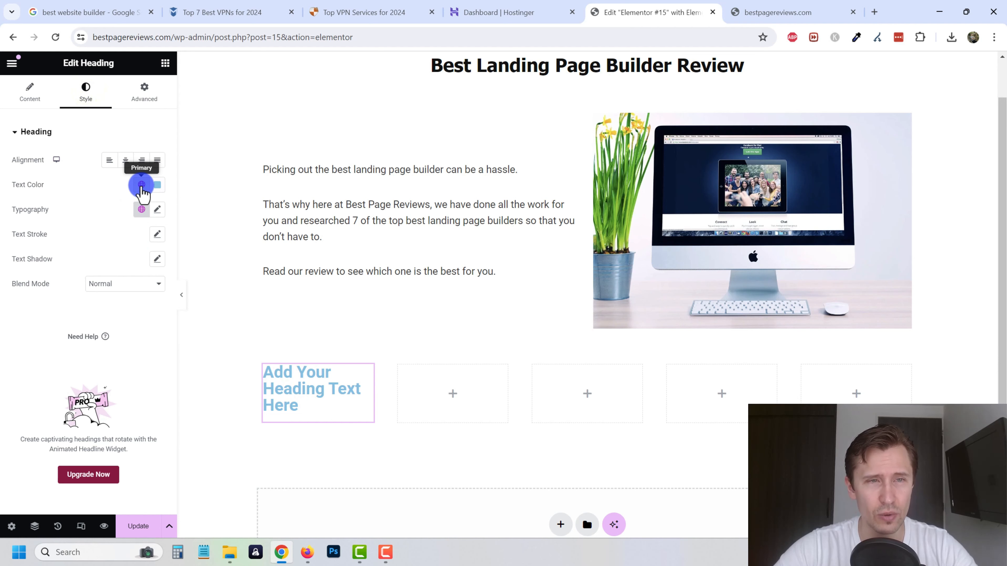
pyautogui.click(141, 185)
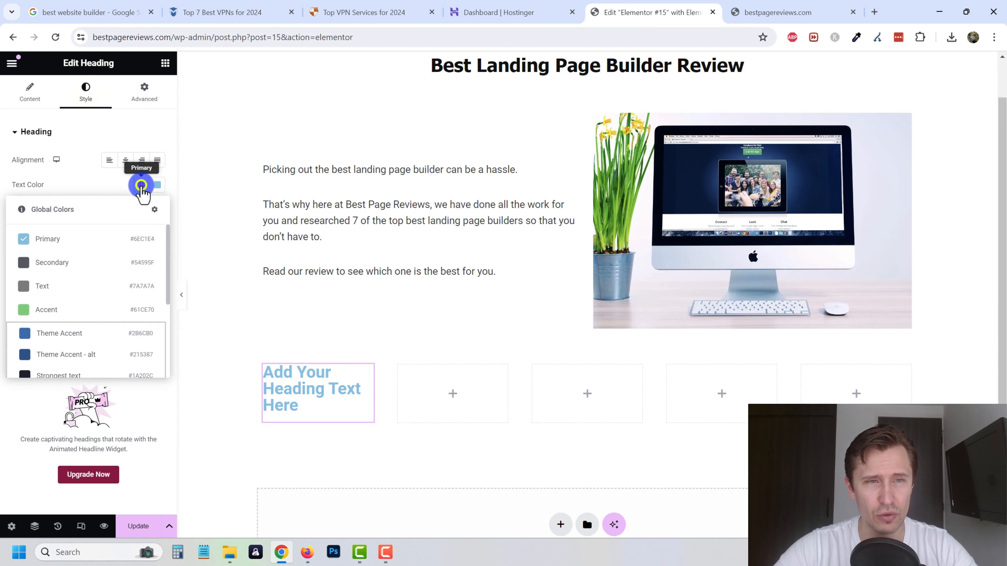
pyautogui.click(154, 210)
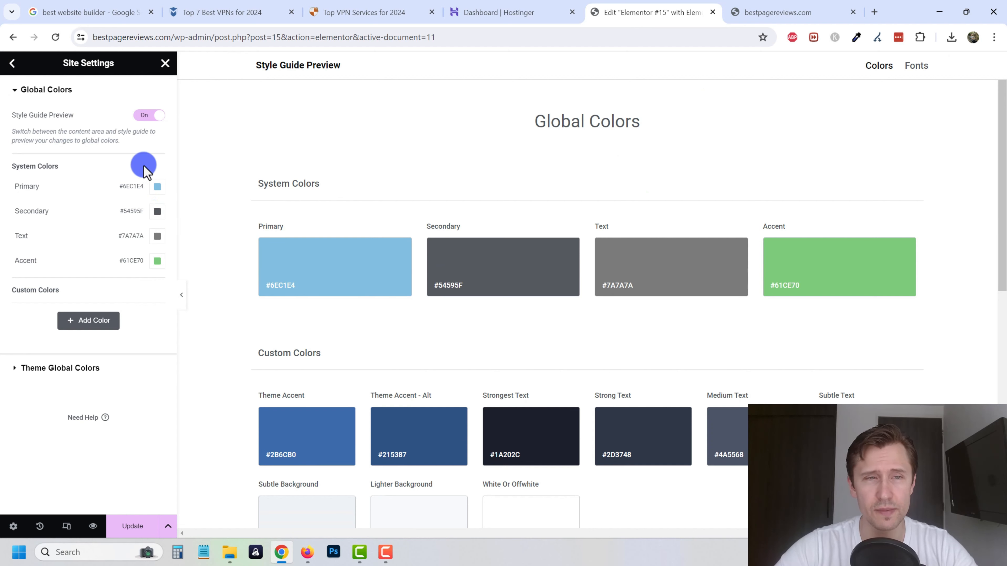
pyautogui.click(157, 187)
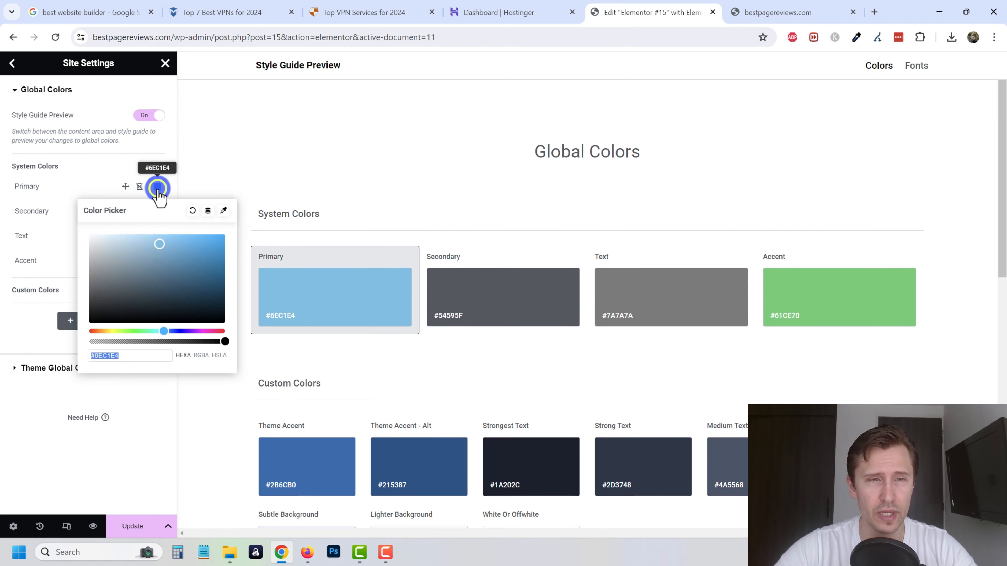
pyautogui.moveTo(112, 292); pyautogui.dragTo(56, 333)
pyautogui.click(137, 160)
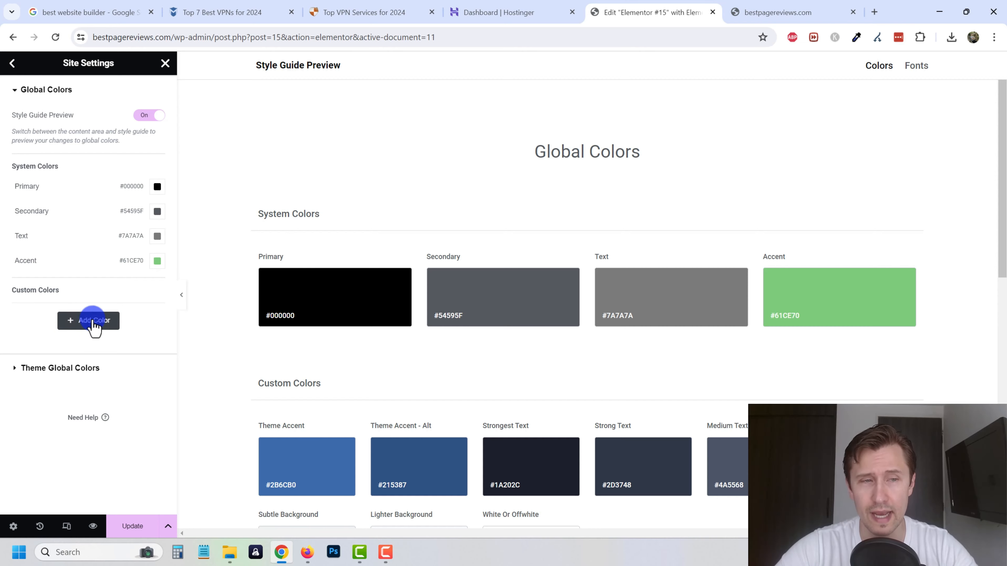
# Save the global colors with Primary at #000000 and close the site settings to return to the page
pyautogui.click(128, 525)
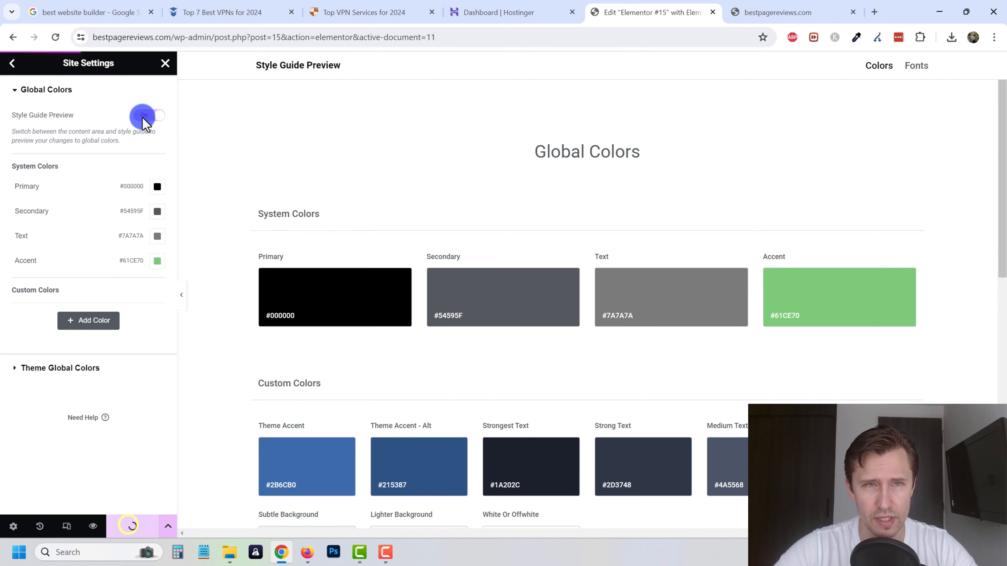
pyautogui.click(12, 63)
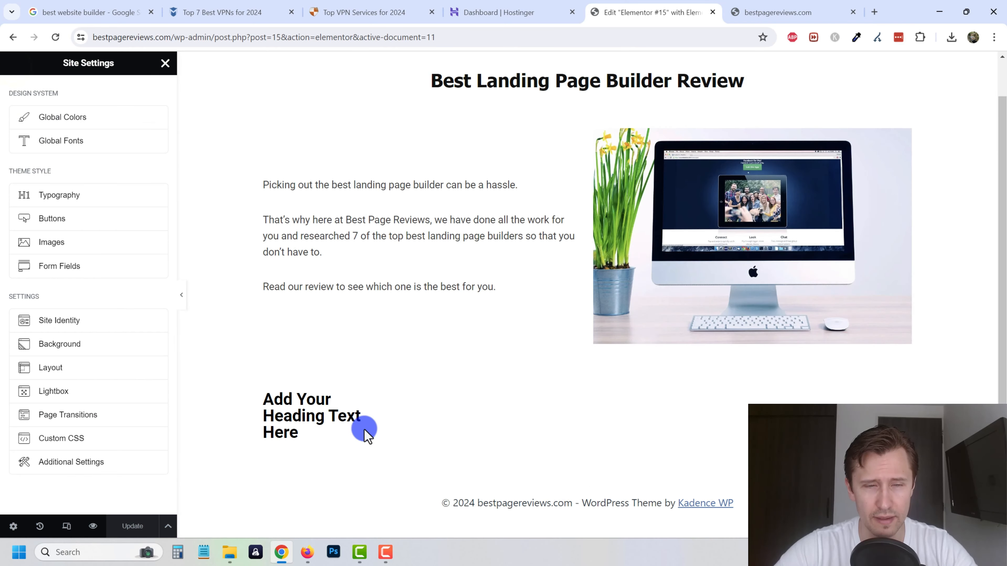
pyautogui.click(166, 64)
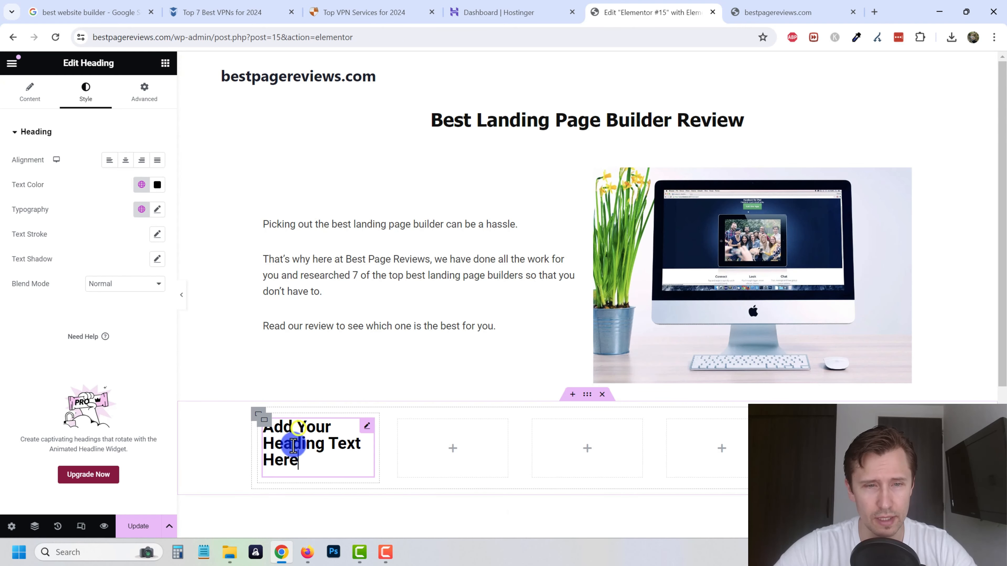
# Replace the placeholder heading text in the first column of the lower row with "#1"
pyautogui.tripleClick(293, 445)
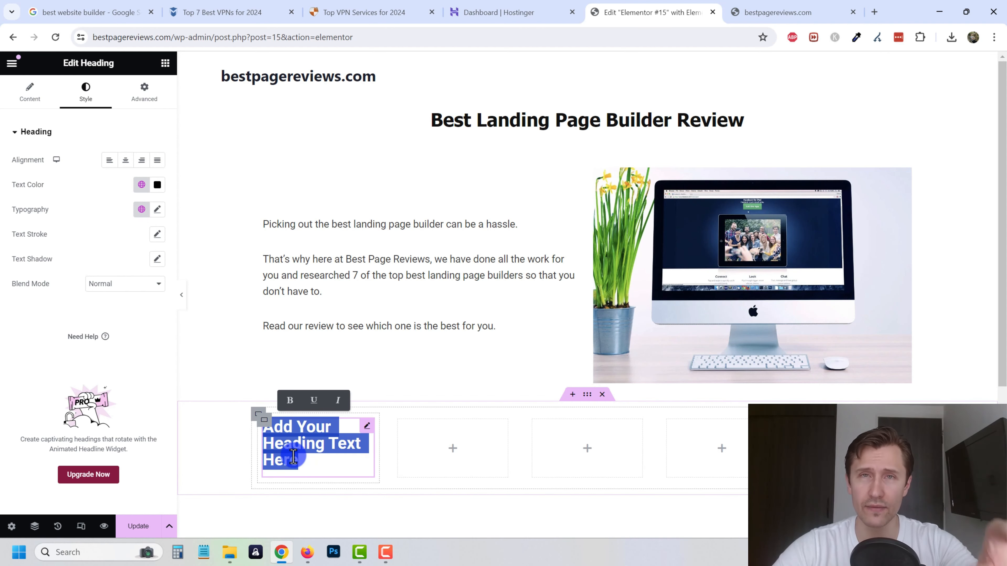
pyautogui.click(30, 89)
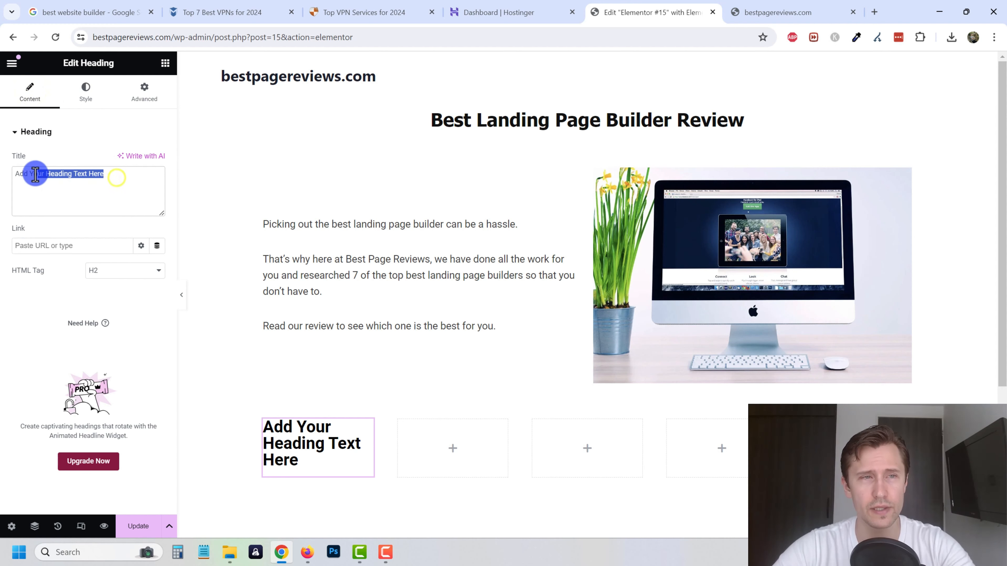
pyautogui.write('1')
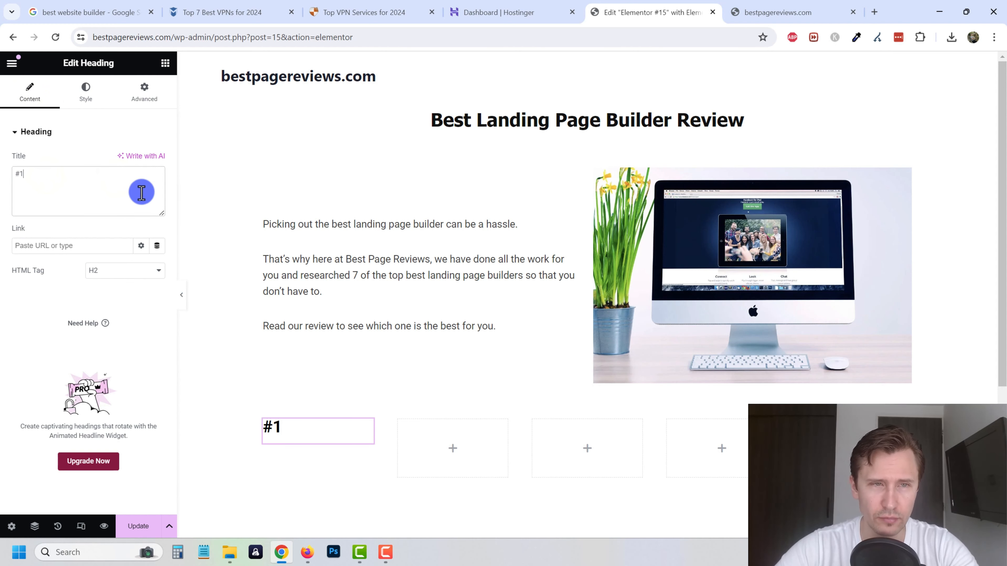
# Center the #1 heading's text and set the heading's self-alignment to center
pyautogui.click(85, 91)
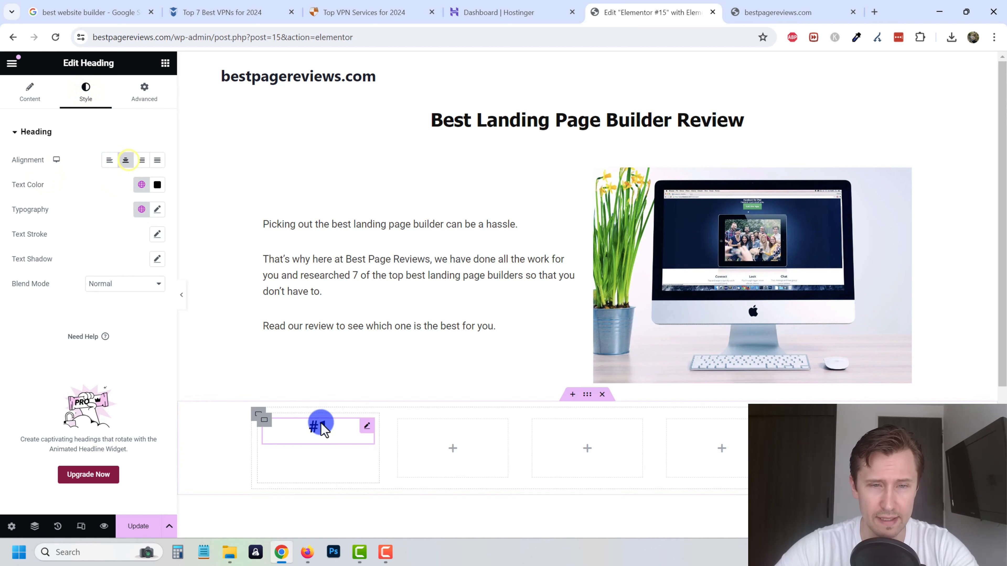
pyautogui.click(144, 92)
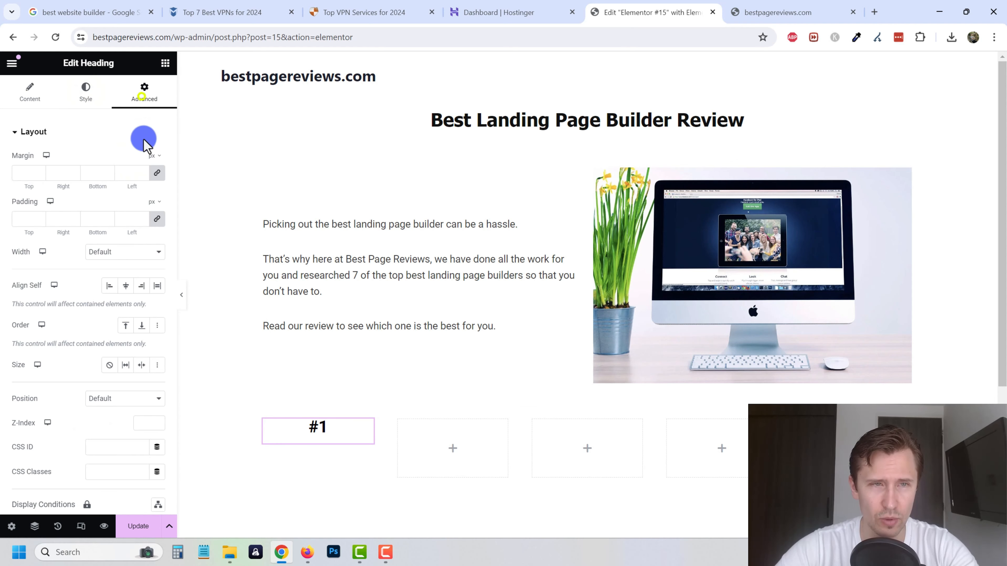
pyautogui.click(126, 285)
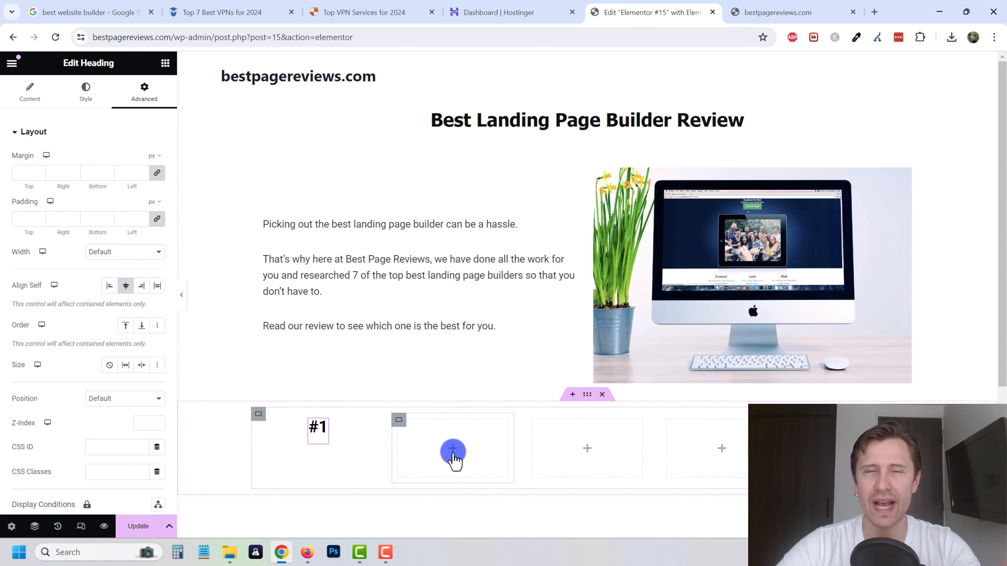
# Add an Image widget to the second column of the row and insert unbounce.png from the media library
pyautogui.click(166, 63)
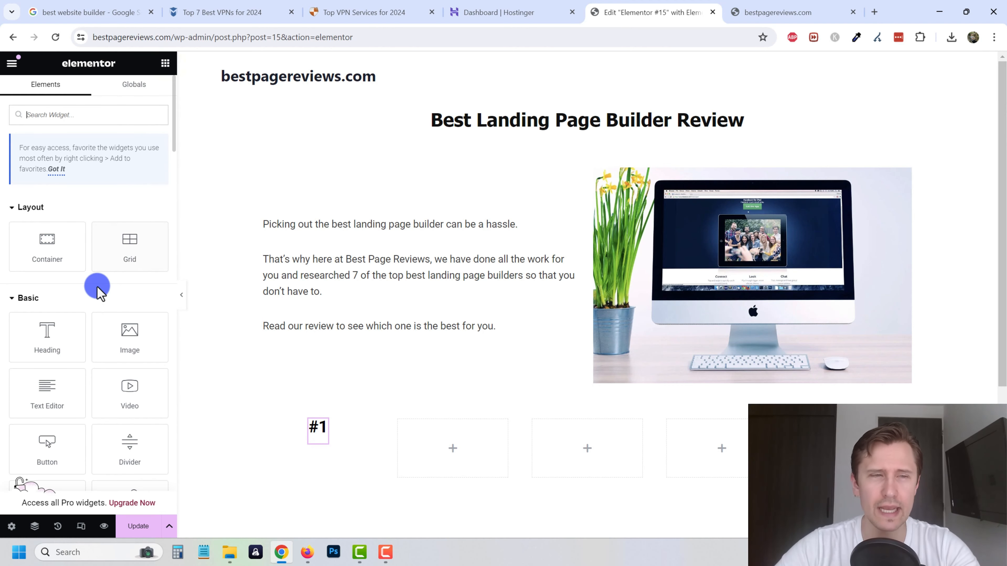
pyautogui.moveTo(124, 328); pyautogui.dragTo(446, 436)
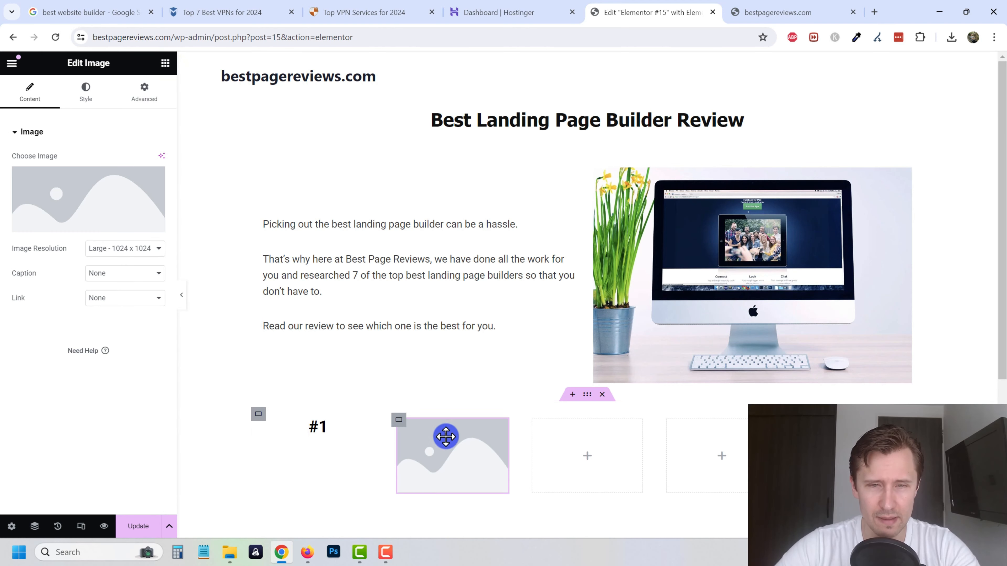
pyautogui.scroll(-1, 494, 438)
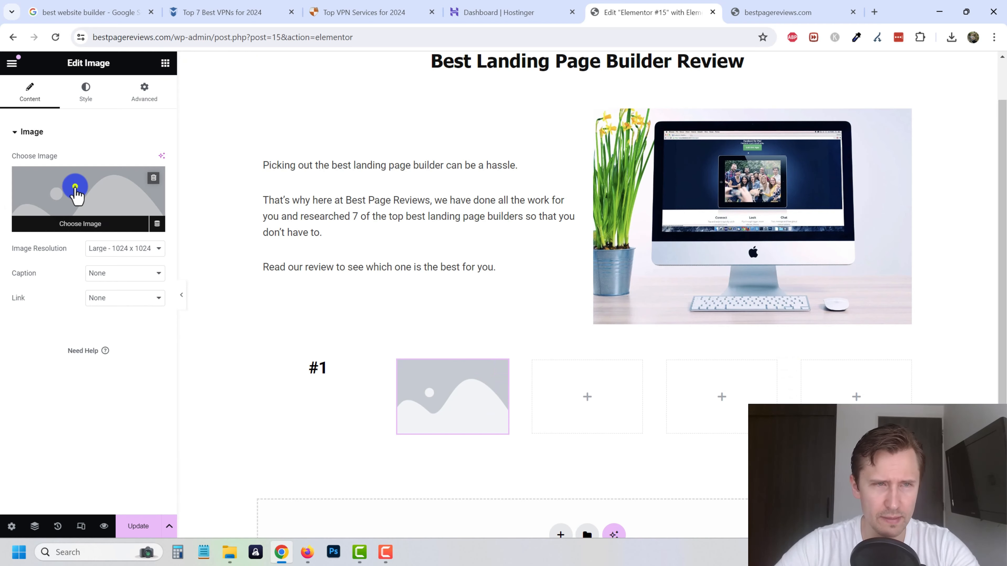
pyautogui.click(74, 186)
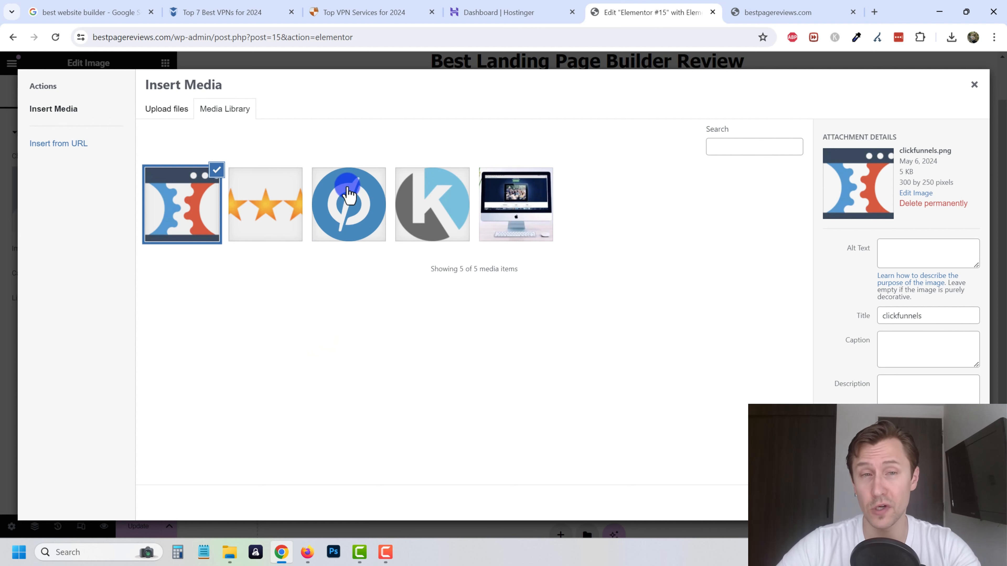
pyautogui.click(350, 201)
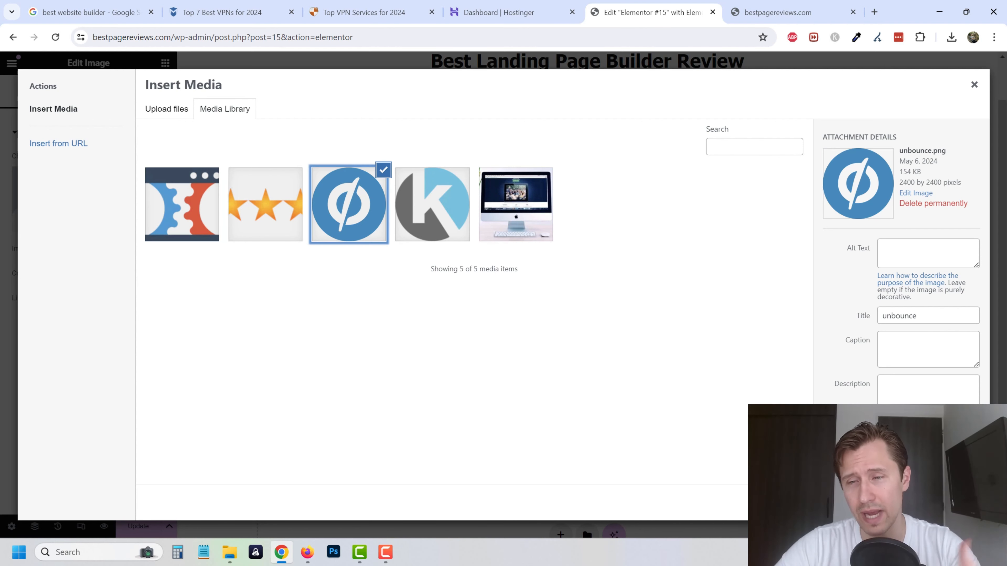
pyautogui.click(963, 503)
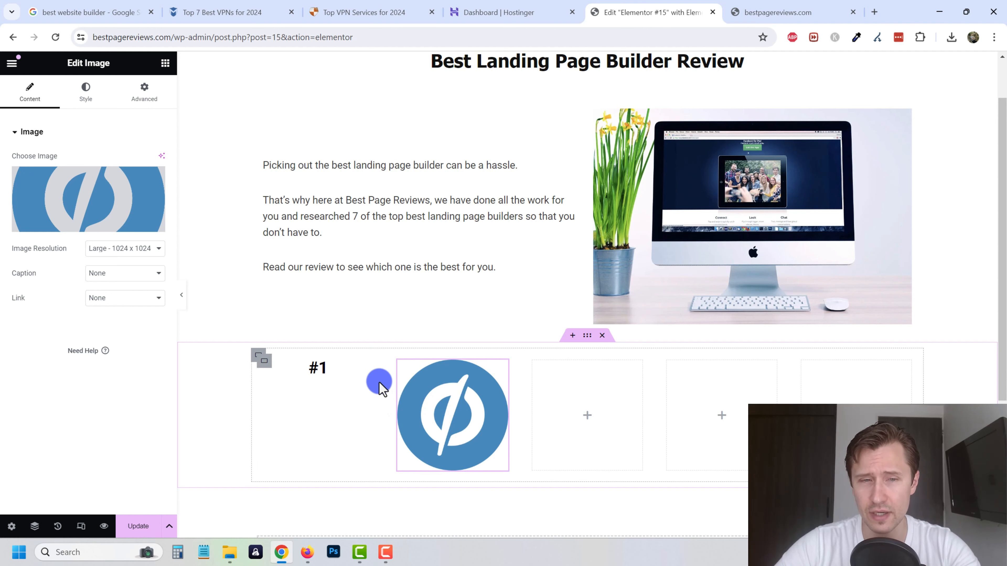
# Narrow the #1 heading's column to about 6.25% width and center its container vertically within the row
pyautogui.moveTo(375, 382); pyautogui.dragTo(279, 363)
pyautogui.click(280, 368)
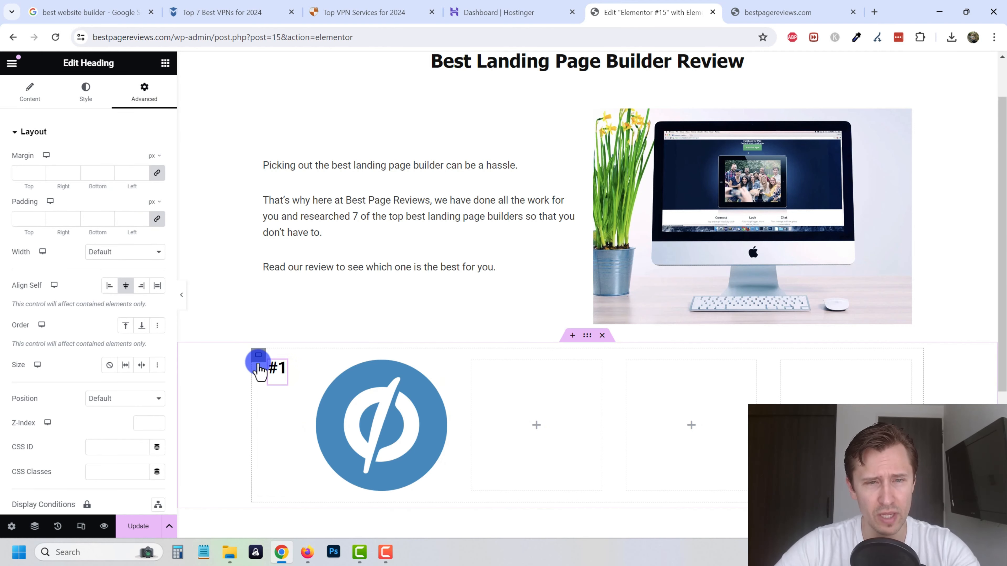
pyautogui.click(265, 363)
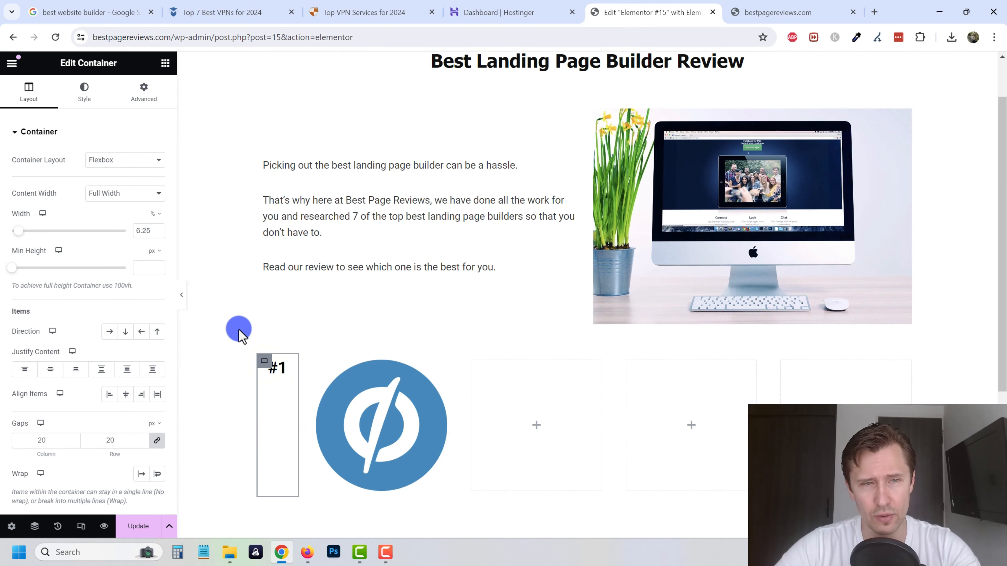
pyautogui.click(144, 90)
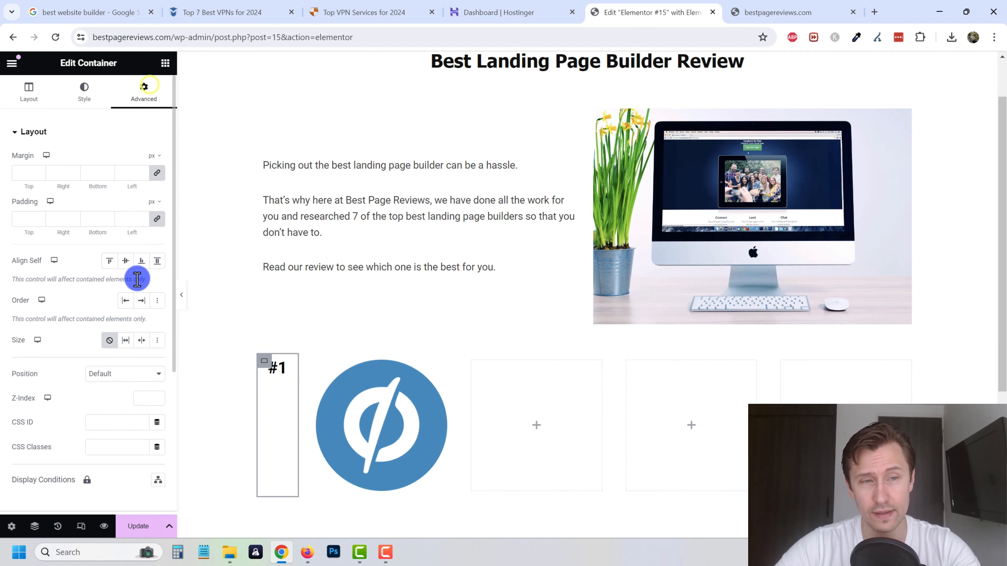
pyautogui.click(125, 261)
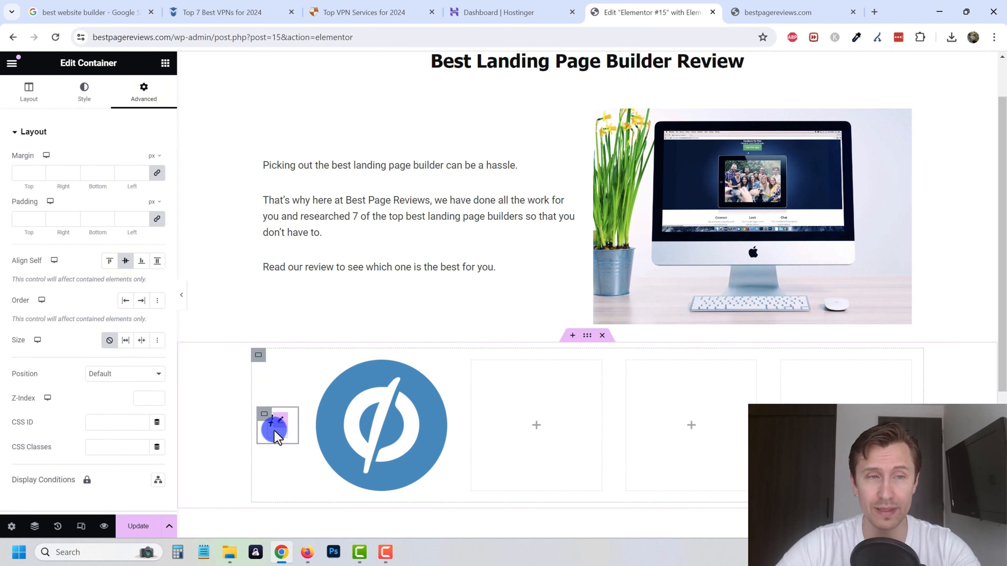
# Set the width of the Unbounce logo image to 63%
pyautogui.click(380, 425)
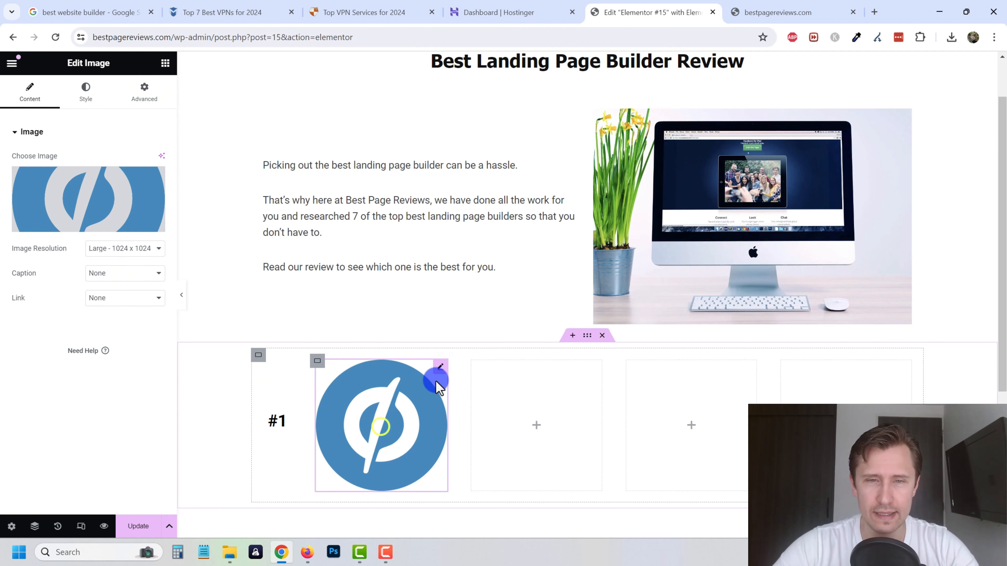
pyautogui.click(86, 100)
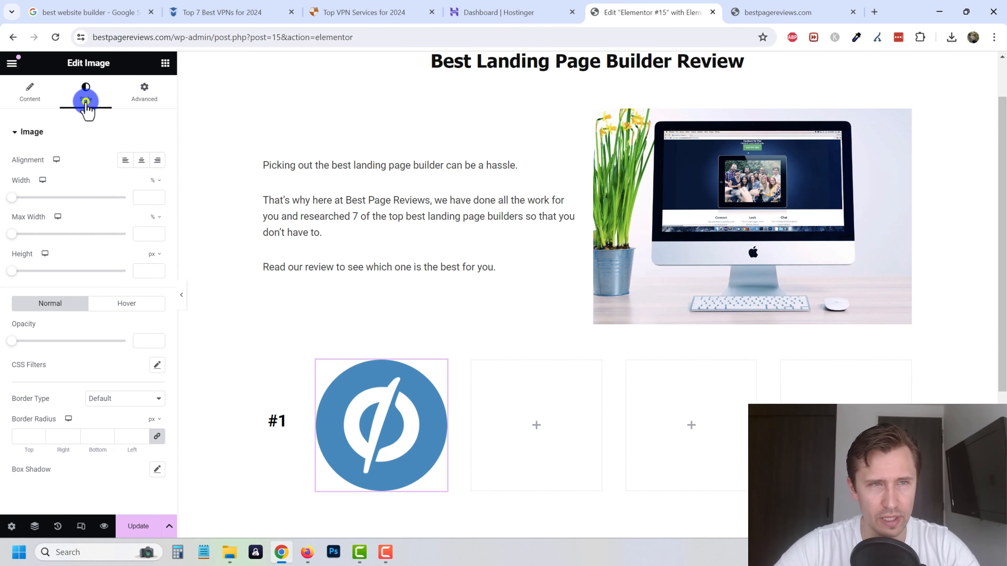
pyautogui.click(129, 271)
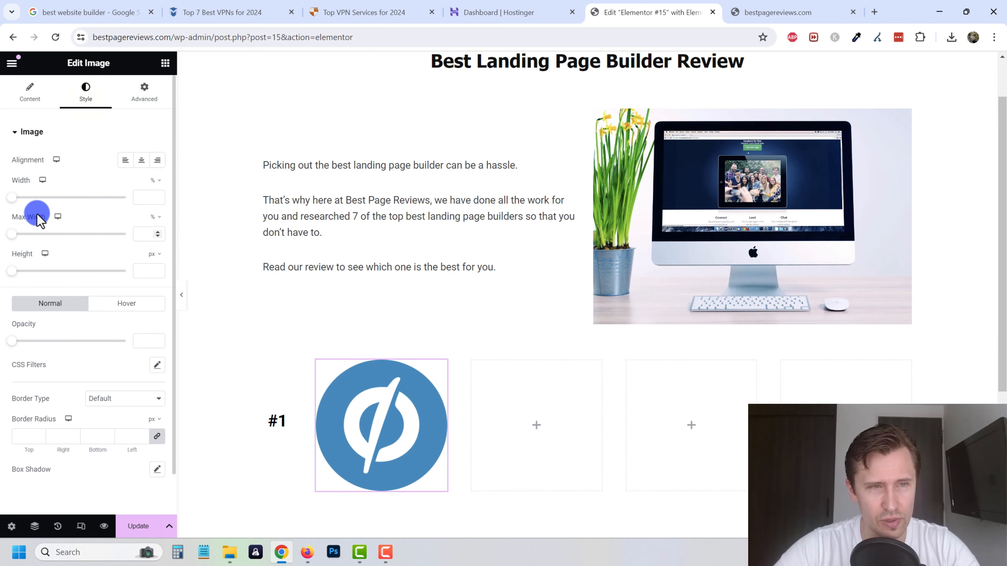
pyautogui.moveTo(16, 201); pyautogui.dragTo(85, 198)
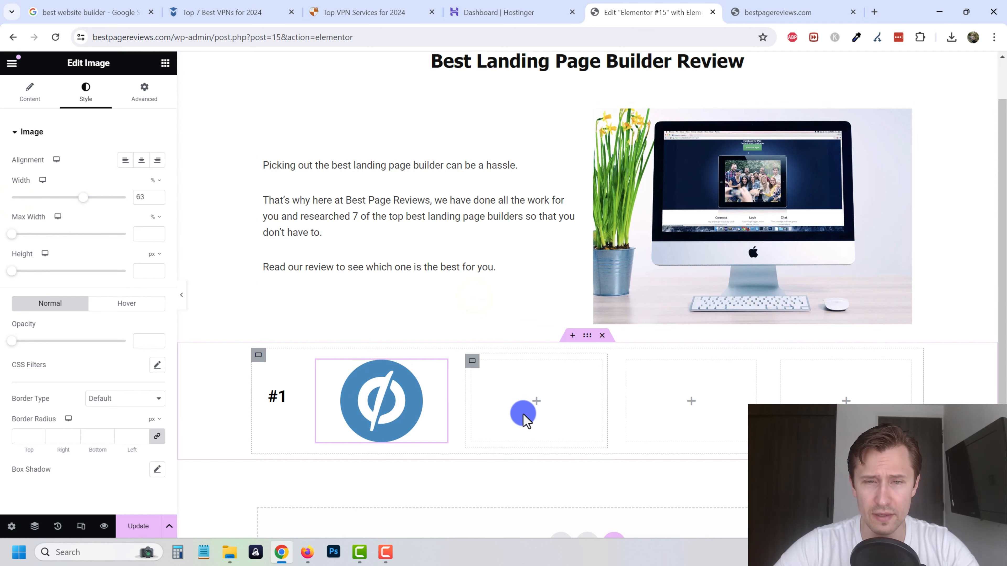
# Review the layouts of the two VPN comparison pages and add an Icon List widget to the row's third column
pyautogui.click(358, 12)
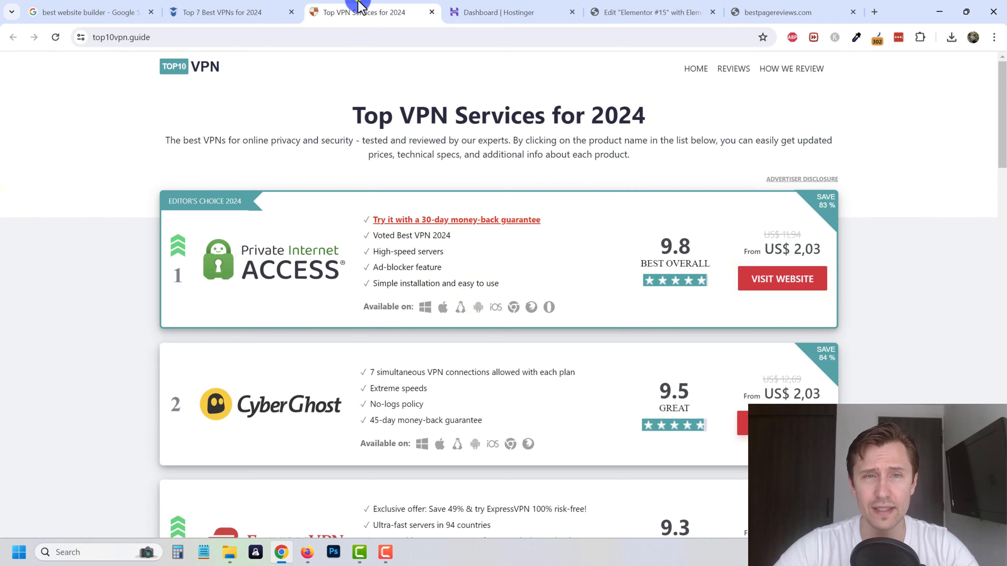
pyautogui.click(263, 15)
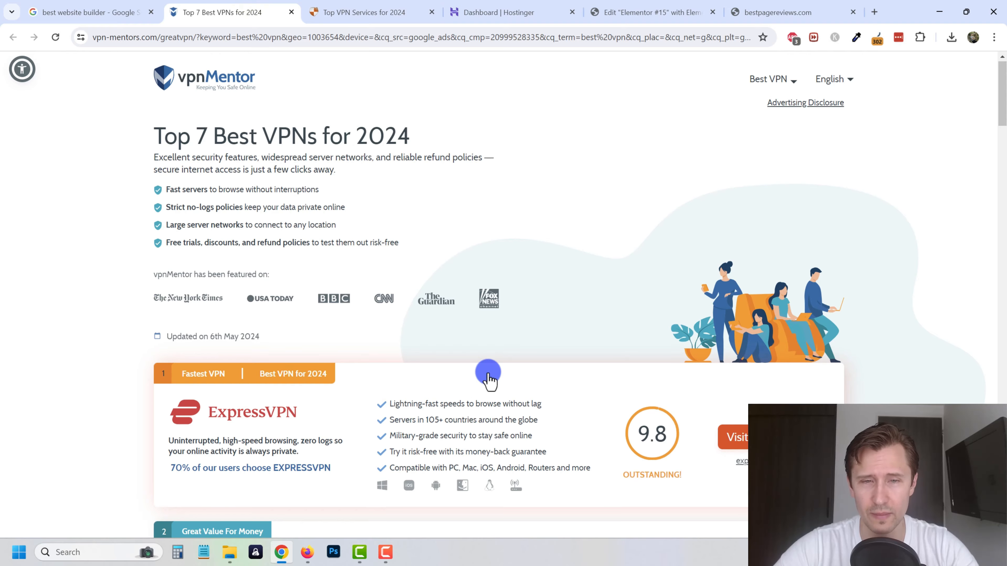
pyautogui.scroll(-4, 471, 337)
pyautogui.scroll(4, 472, 337)
pyautogui.click(638, 11)
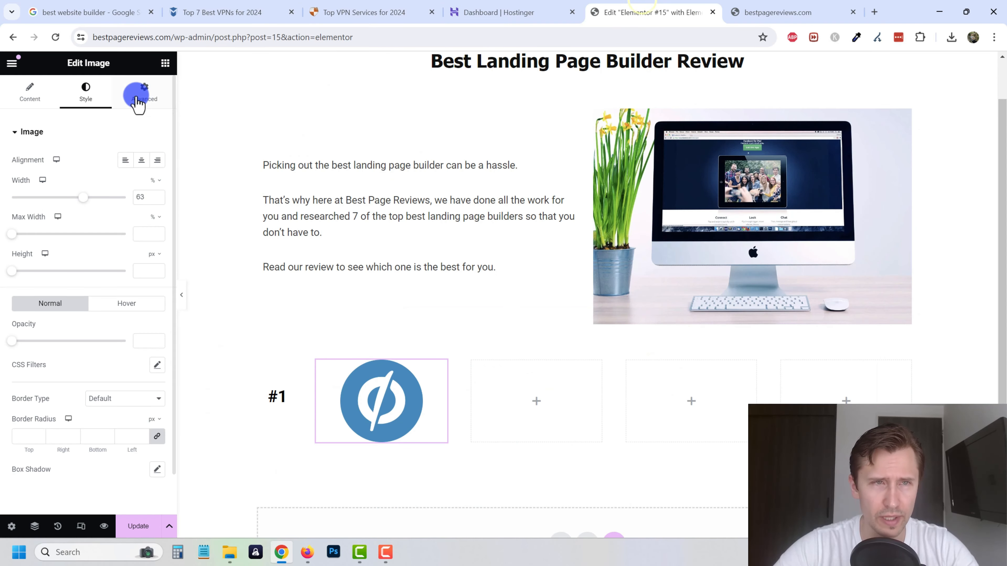
pyautogui.click(165, 63)
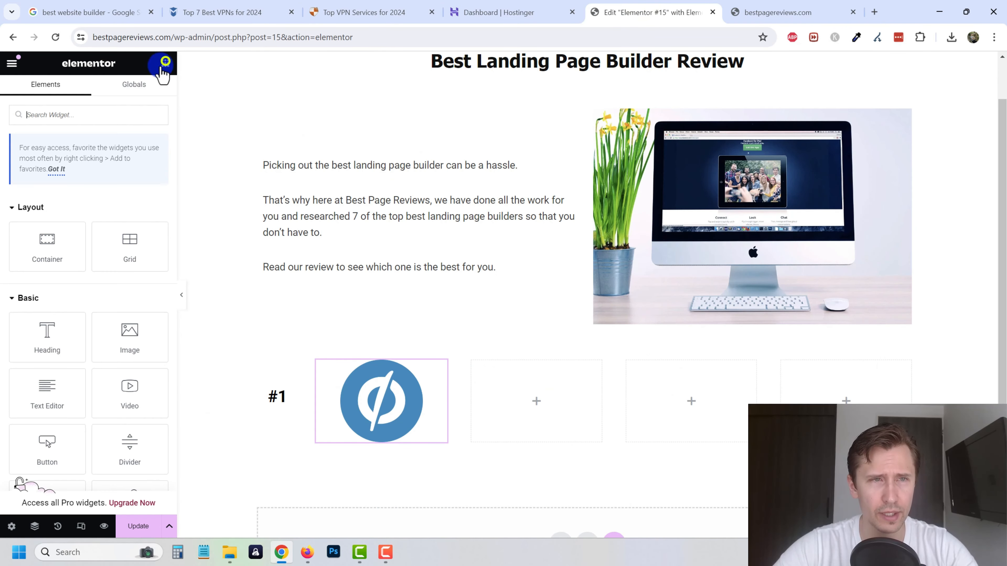
pyautogui.click(71, 115)
pyautogui.write('list')
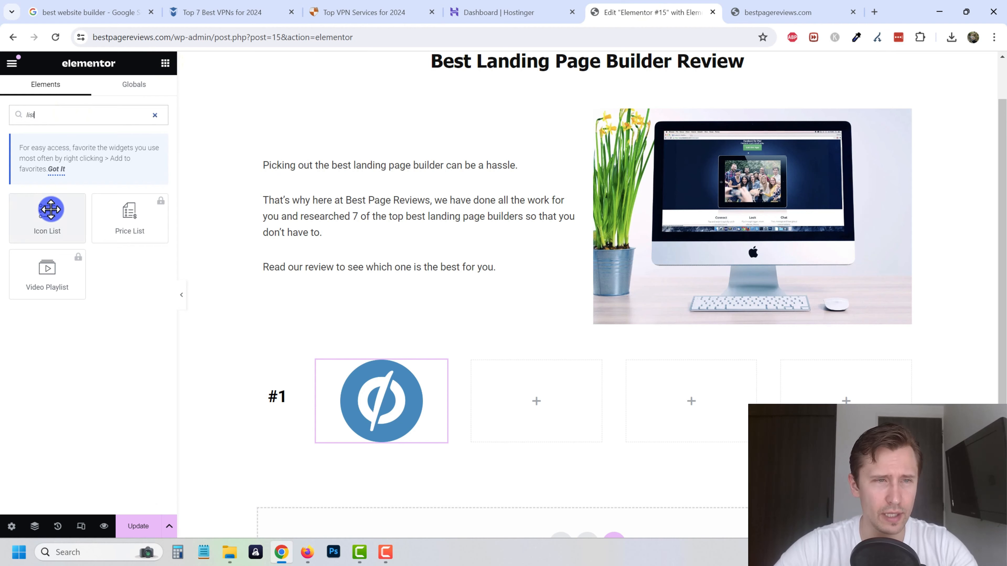
pyautogui.moveTo(50, 209); pyautogui.dragTo(522, 390)
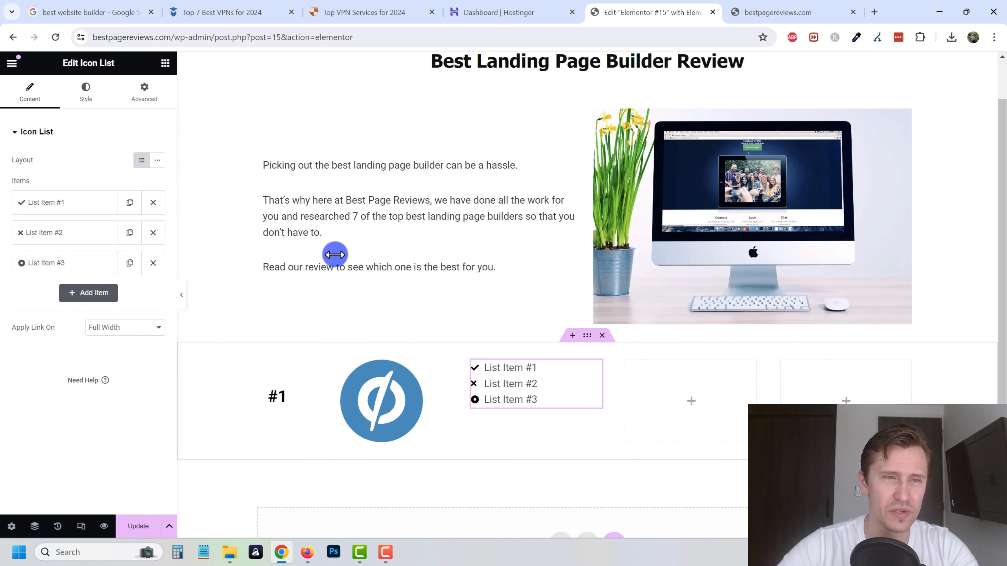
# Remove the second and third icon list items and set the remaining item's text to "Easy to use"
pyautogui.click(153, 233)
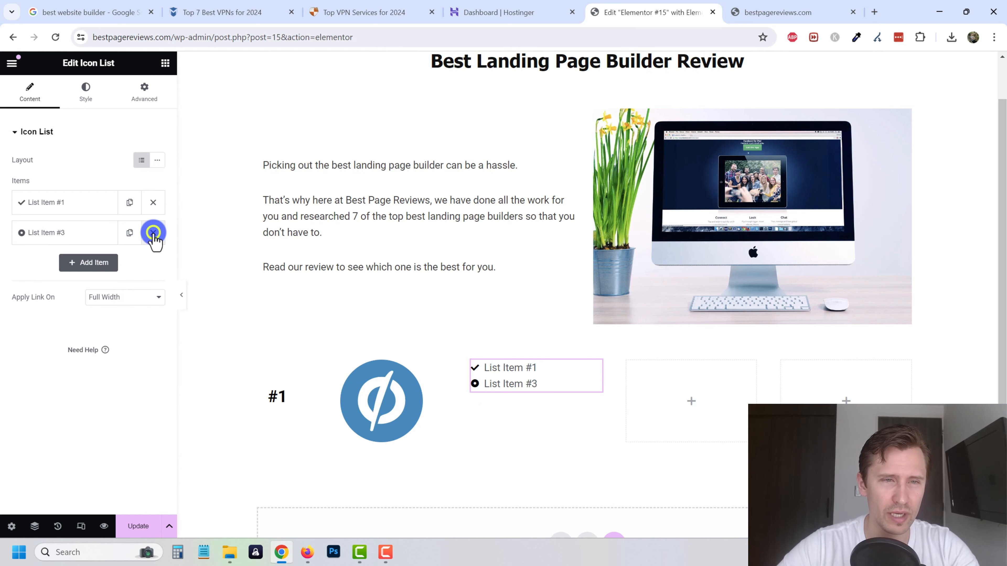
pyautogui.click(153, 233)
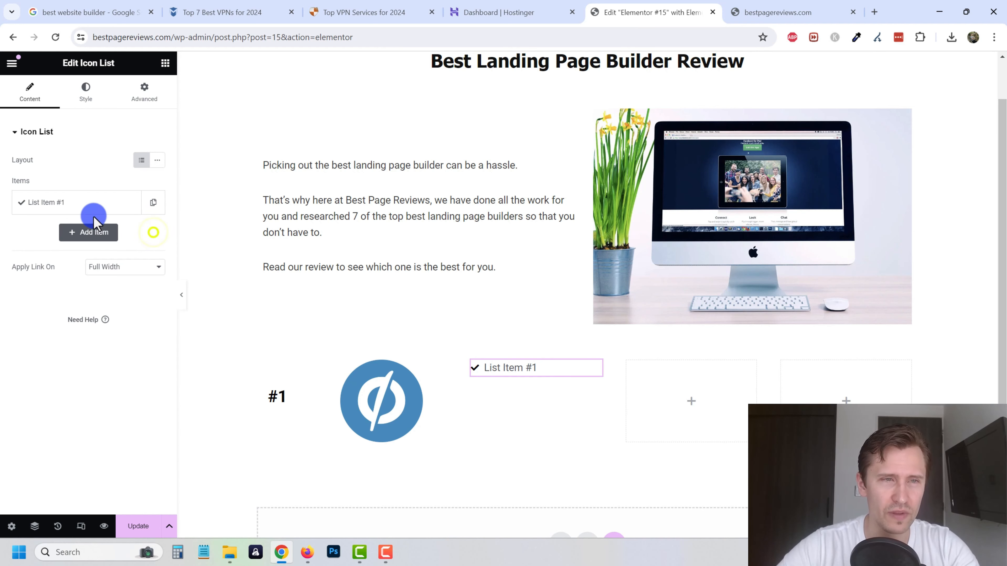
pyautogui.click(53, 204)
pyautogui.moveTo(75, 245); pyautogui.dragTo(3, 240)
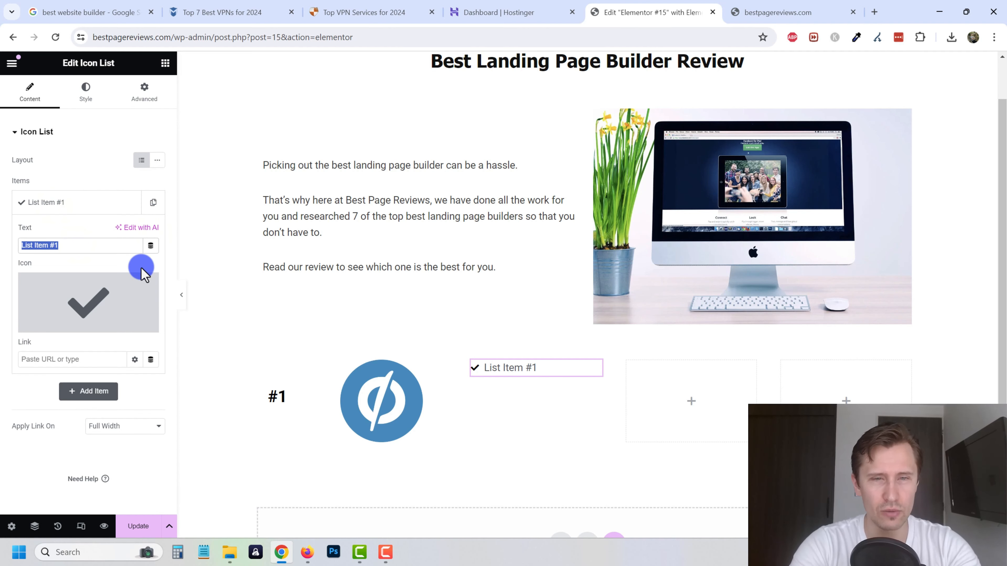
pyautogui.write('Easy to use')
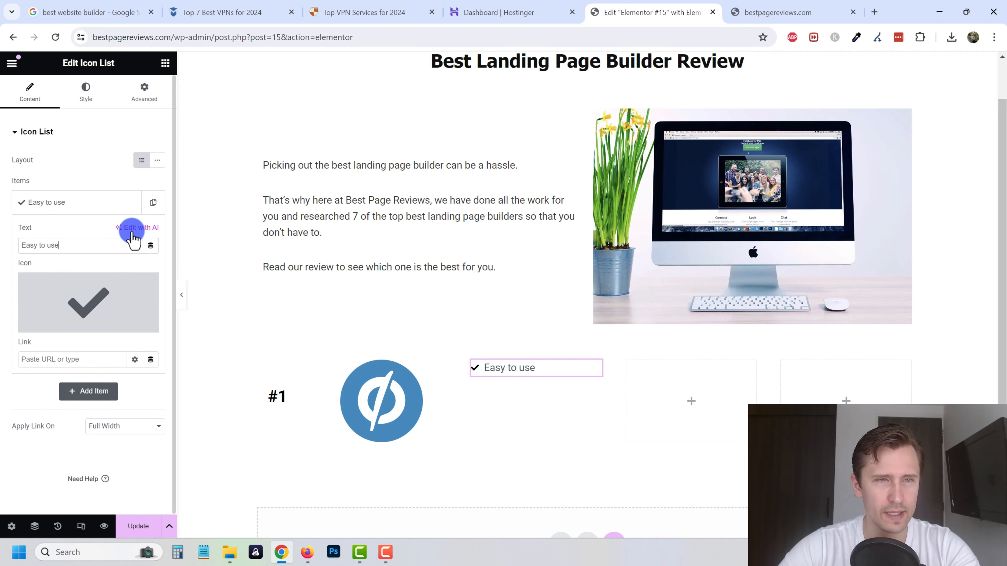
# Duplicate the "Easy to use" list item and set the copy's text to "Lots of flexibility"
pyautogui.click(85, 202)
pyautogui.click(152, 203)
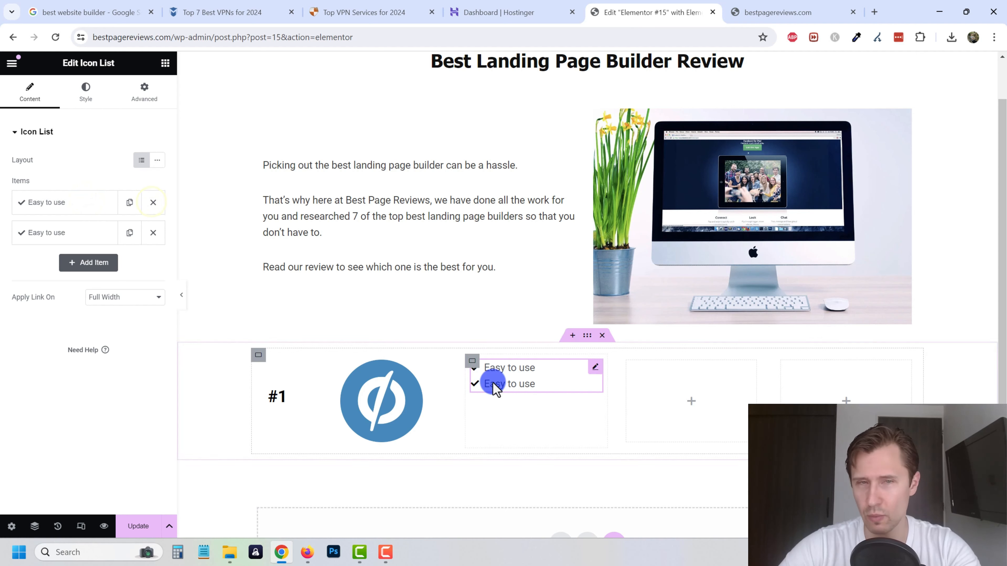
pyautogui.click(69, 234)
pyautogui.moveTo(92, 272); pyautogui.dragTo(4, 265)
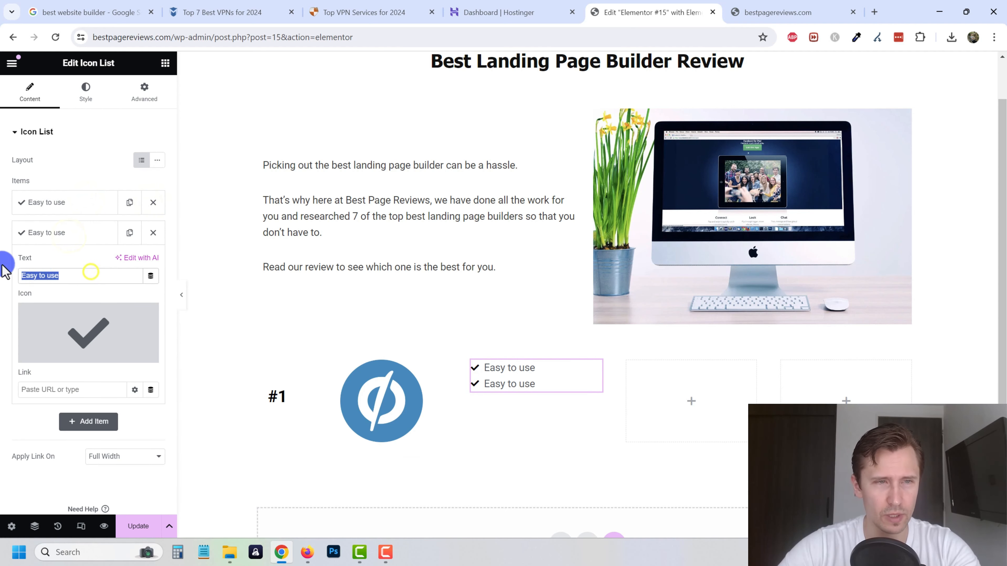
pyautogui.write('Lots of flexibi')
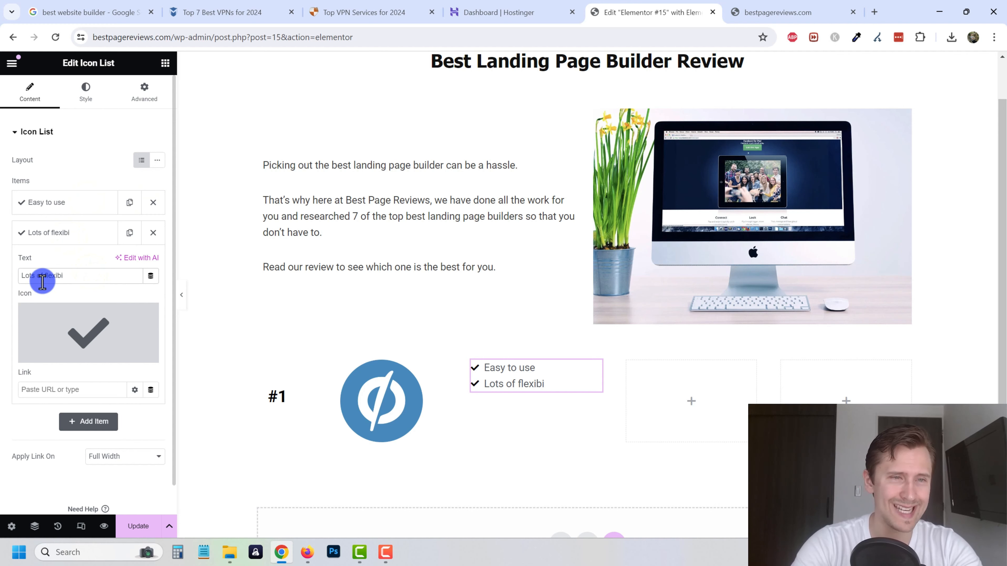
pyautogui.write('lity')
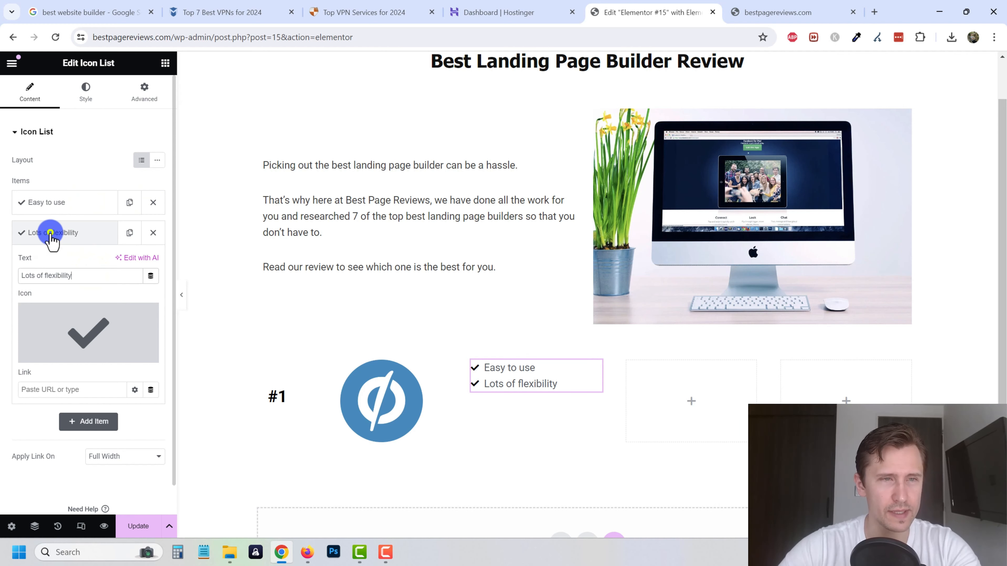
# Duplicate the "Lots of flexibility" item and set the third item's text to "Incredible support"
pyautogui.click(50, 232)
pyautogui.click(130, 232)
pyautogui.click(112, 262)
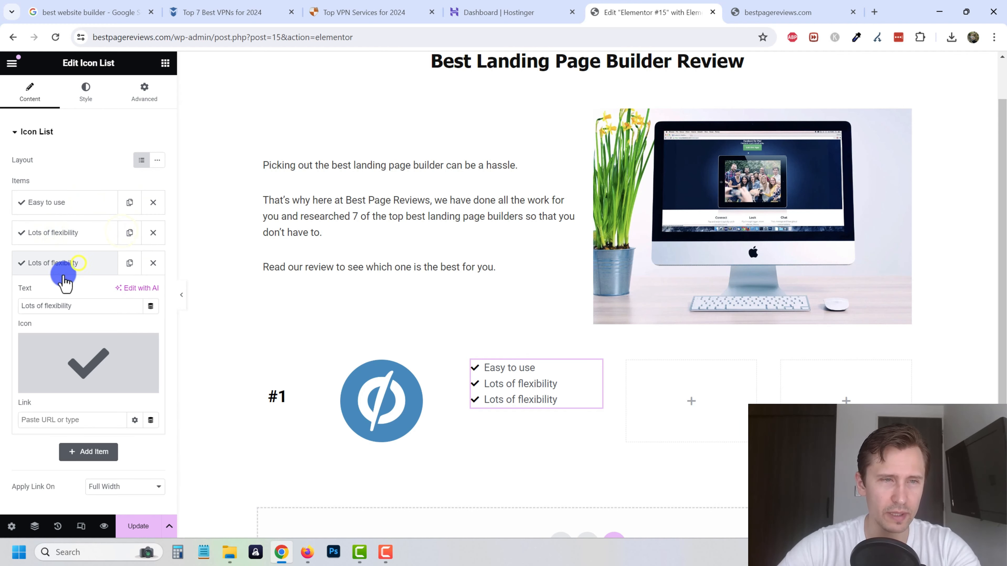
pyautogui.write('Incredible support')
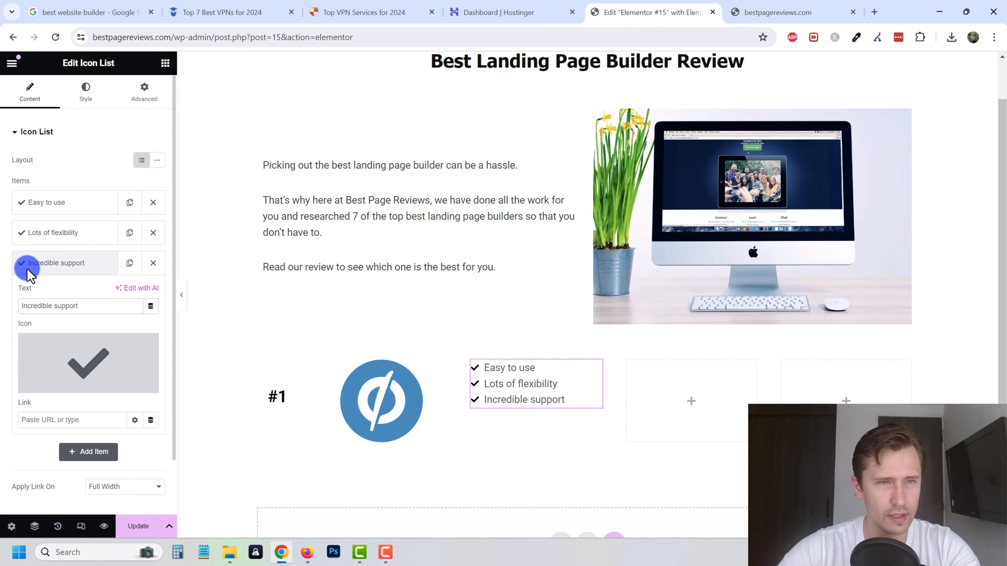
# Add a fourth item to the icon list with the text "Very affordable"
pyautogui.click(74, 263)
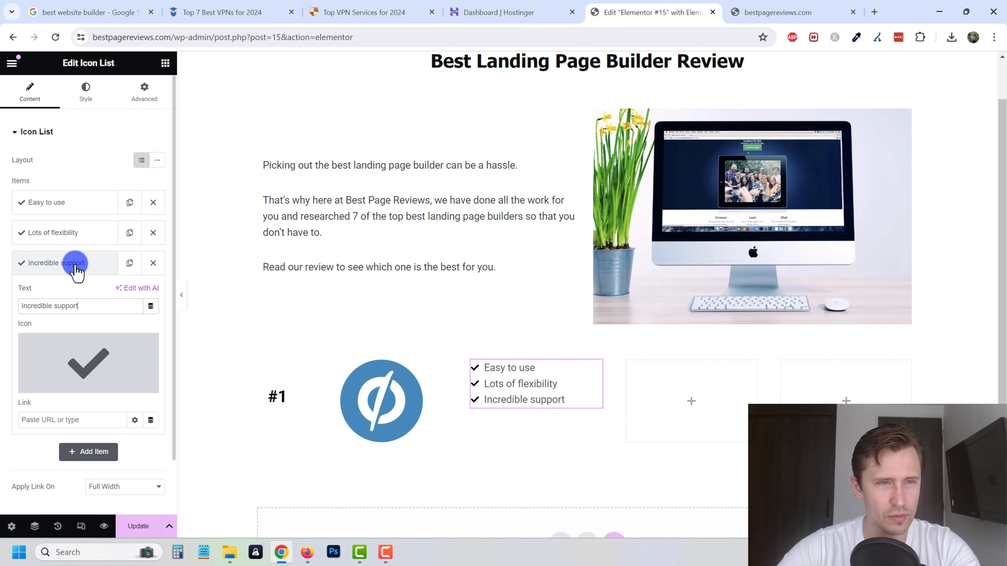
pyautogui.click(93, 293)
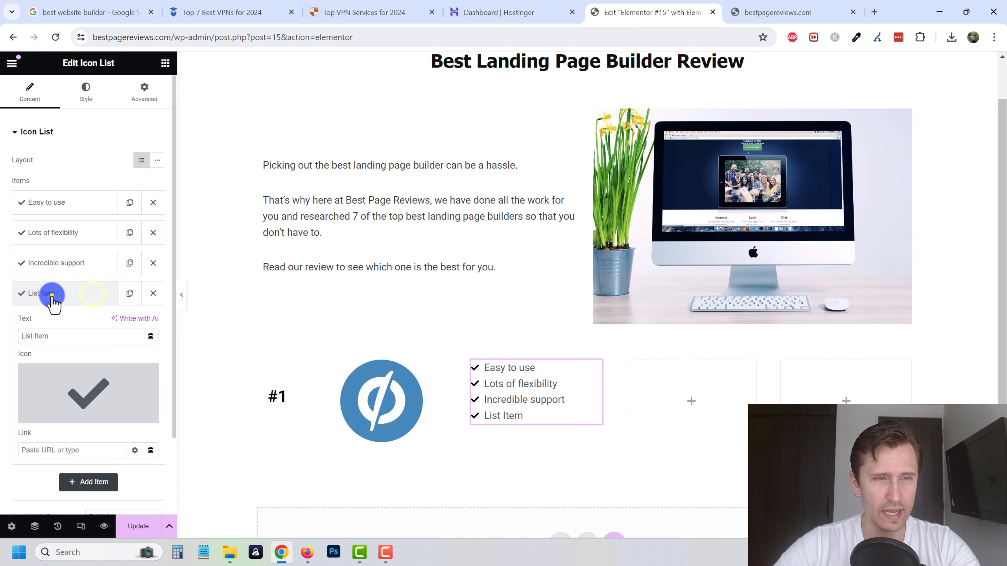
pyautogui.click(50, 294)
pyautogui.click(51, 293)
pyautogui.tripleClick(48, 335)
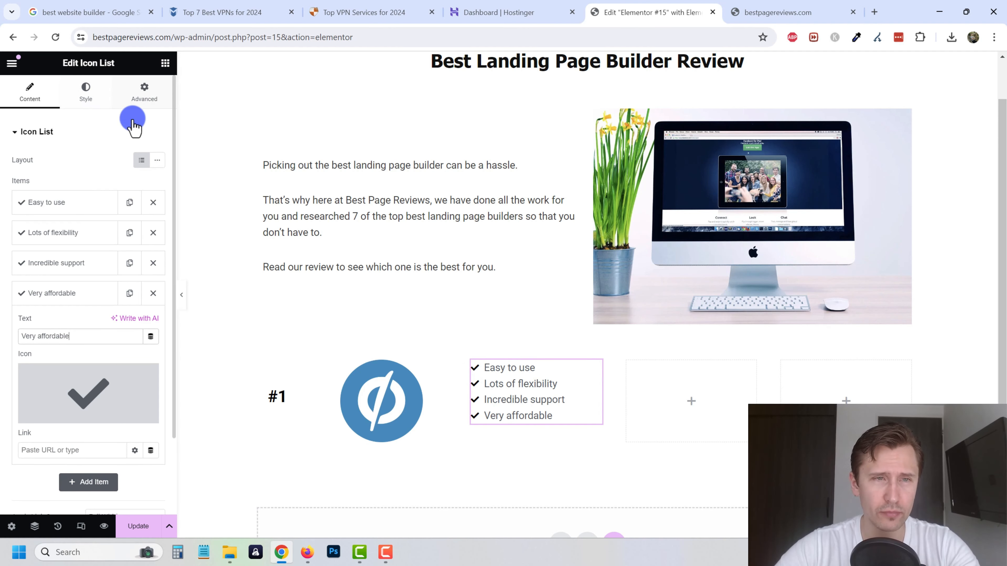
# Set the color of the list's checkmark icons to dark green #008B32
pyautogui.click(96, 96)
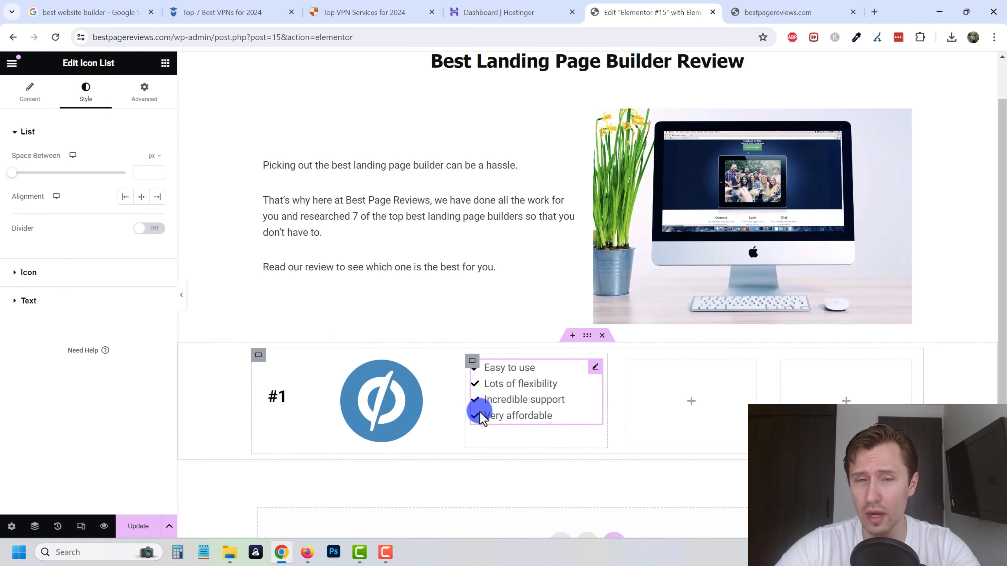
pyautogui.click(34, 272)
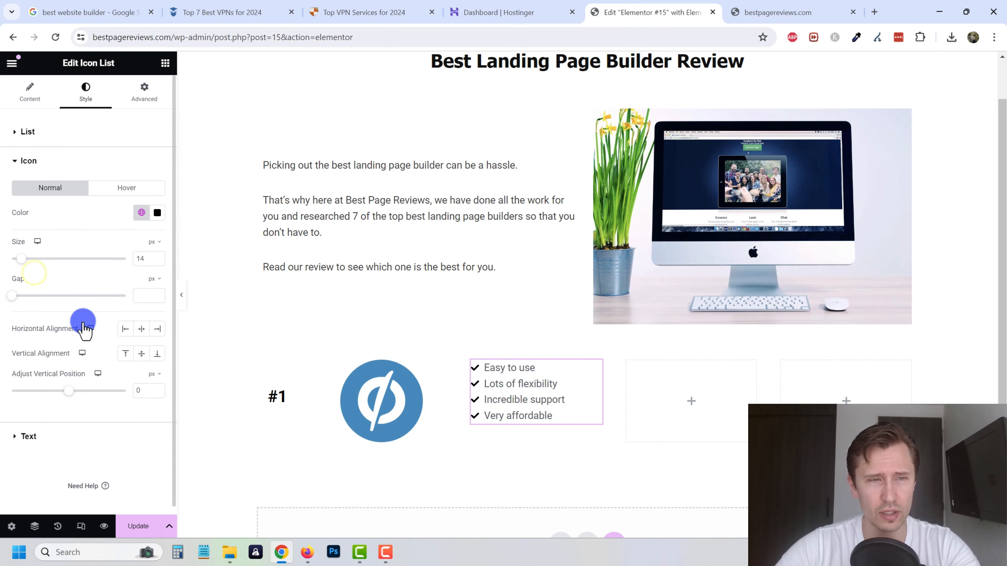
pyautogui.click(161, 212)
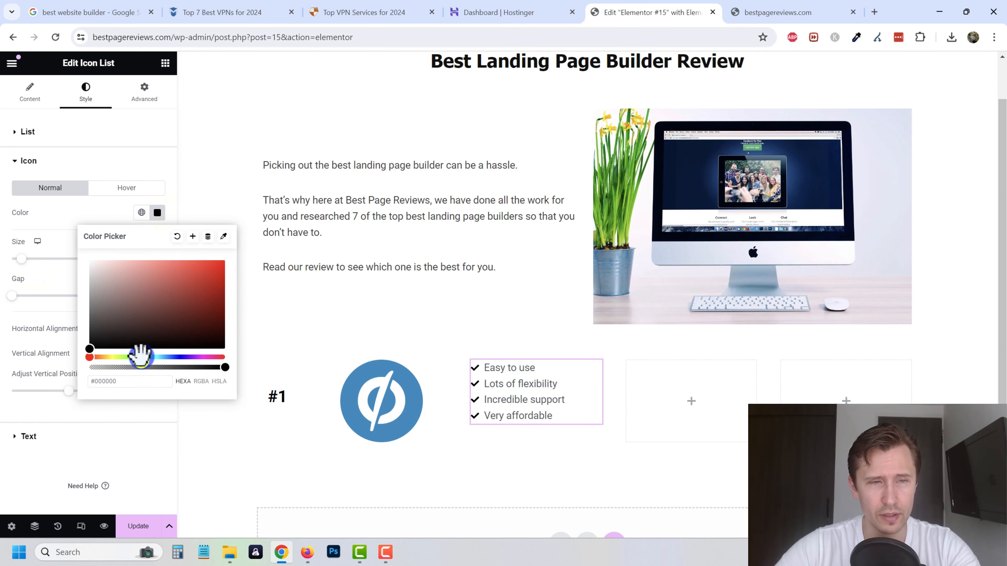
pyautogui.click(141, 357)
pyautogui.click(169, 304)
pyautogui.click(210, 280)
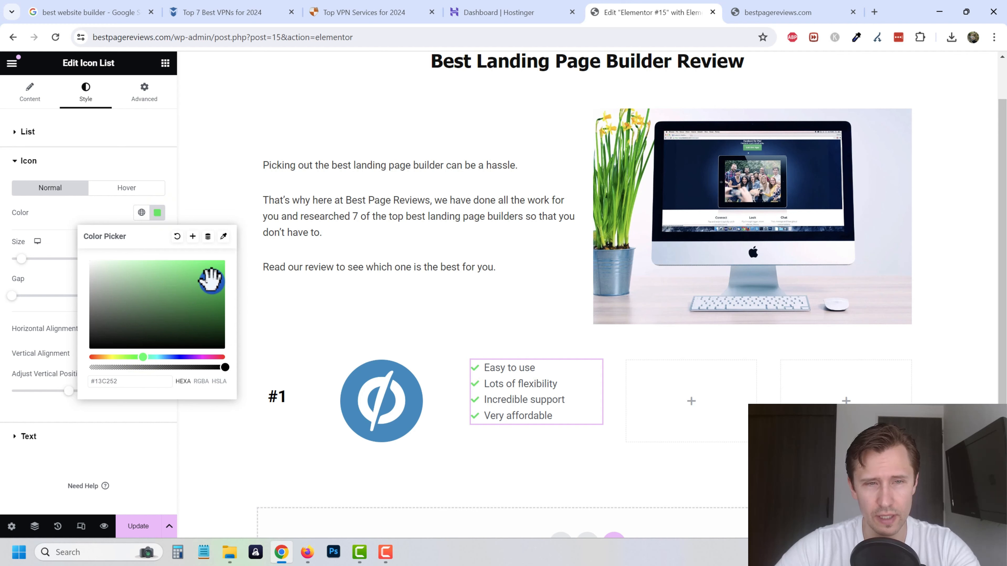
pyautogui.moveTo(210, 280); pyautogui.dragTo(226, 300)
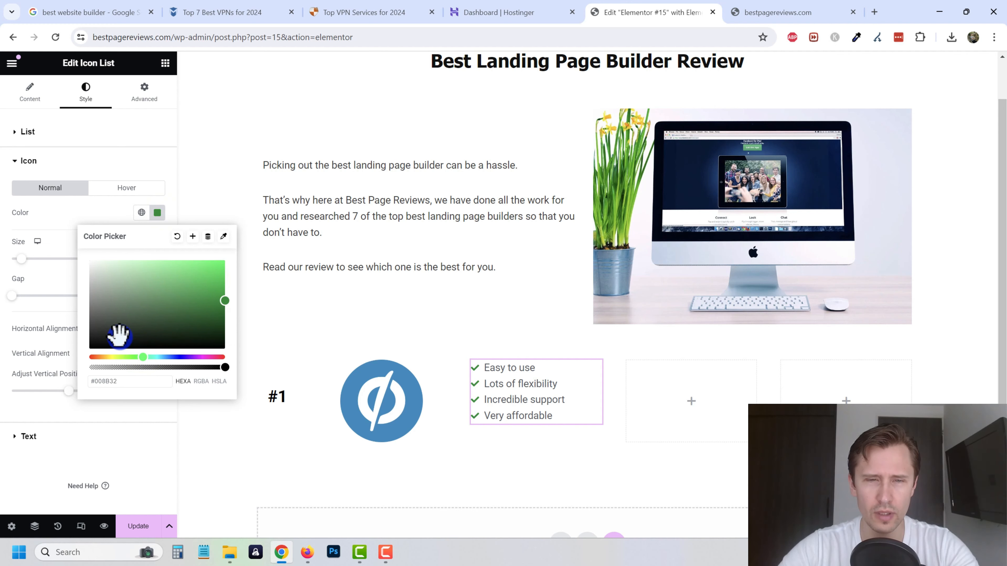
pyautogui.click(126, 156)
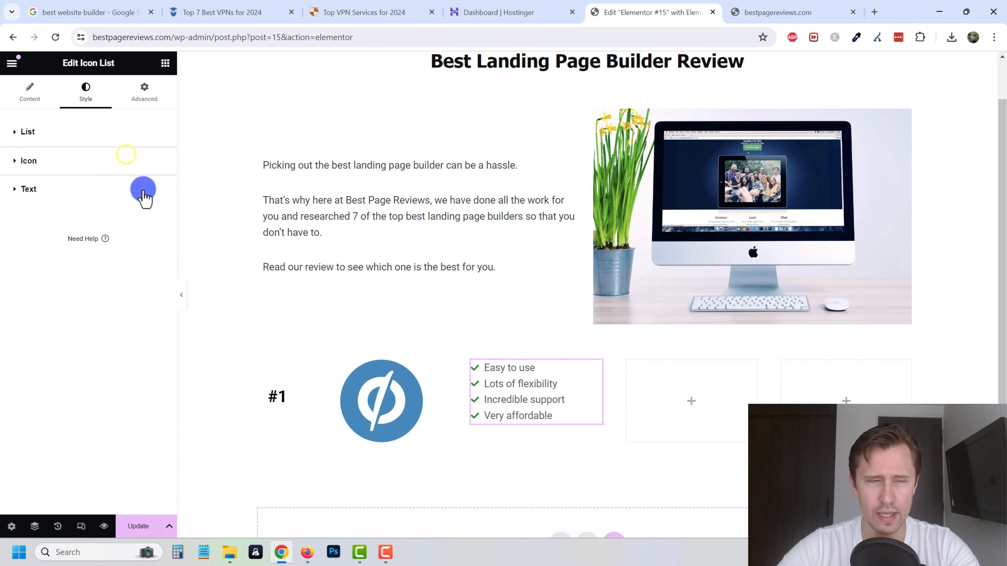
# Set the font size of the icon list text to 16 px
pyautogui.click(35, 189)
pyautogui.click(158, 216)
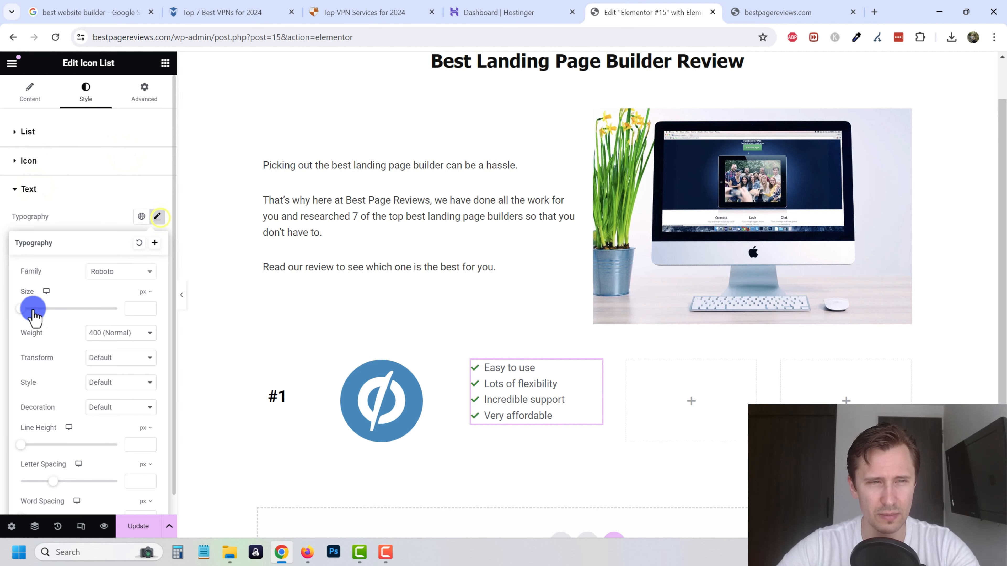
pyautogui.click(135, 309)
pyautogui.write('1')
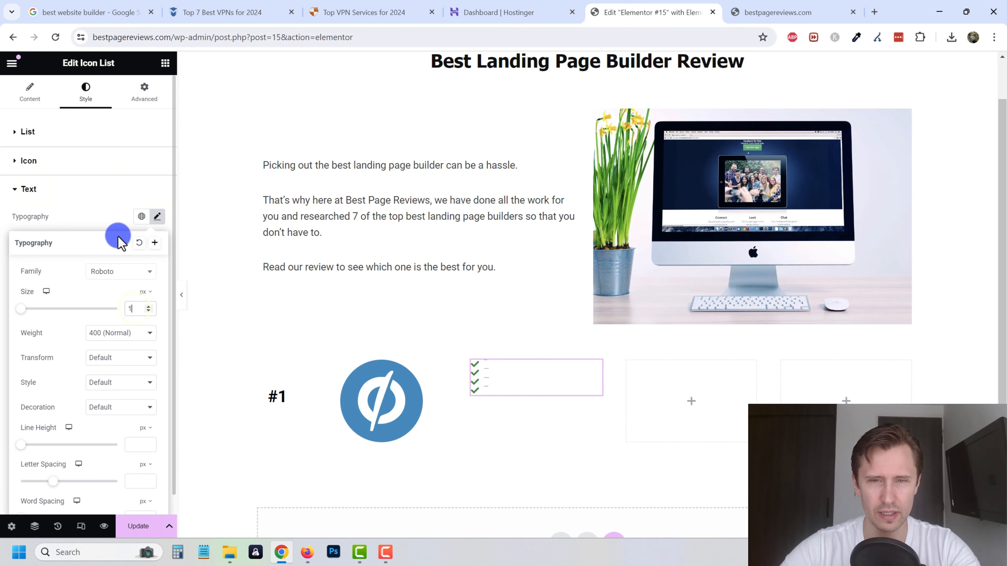
pyautogui.press('Up')
pyautogui.press('Up')
pyautogui.press('Up')
pyautogui.press('Up')
pyautogui.press('Up')
pyautogui.press('Up')
pyautogui.press('Up')
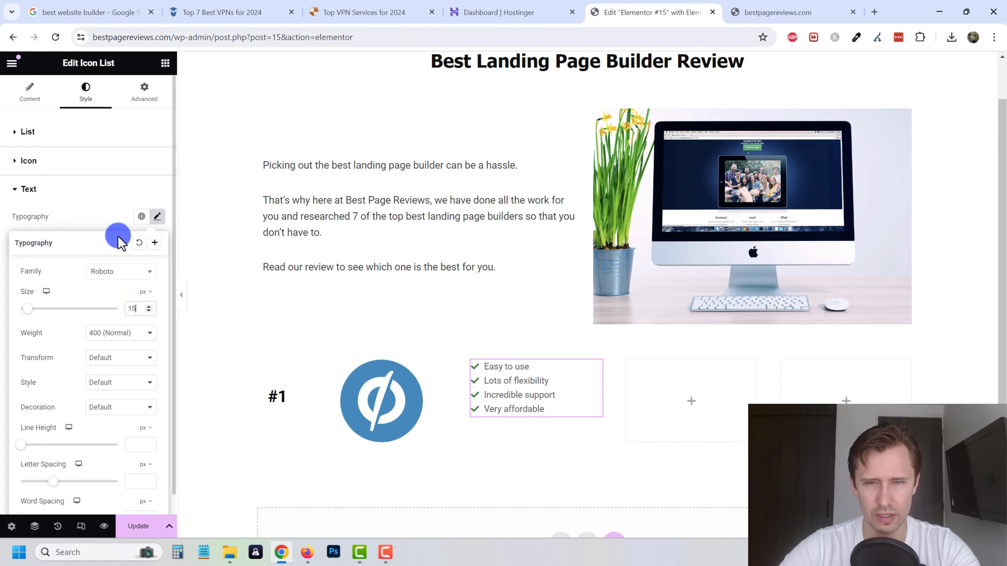
pyautogui.press('Down')
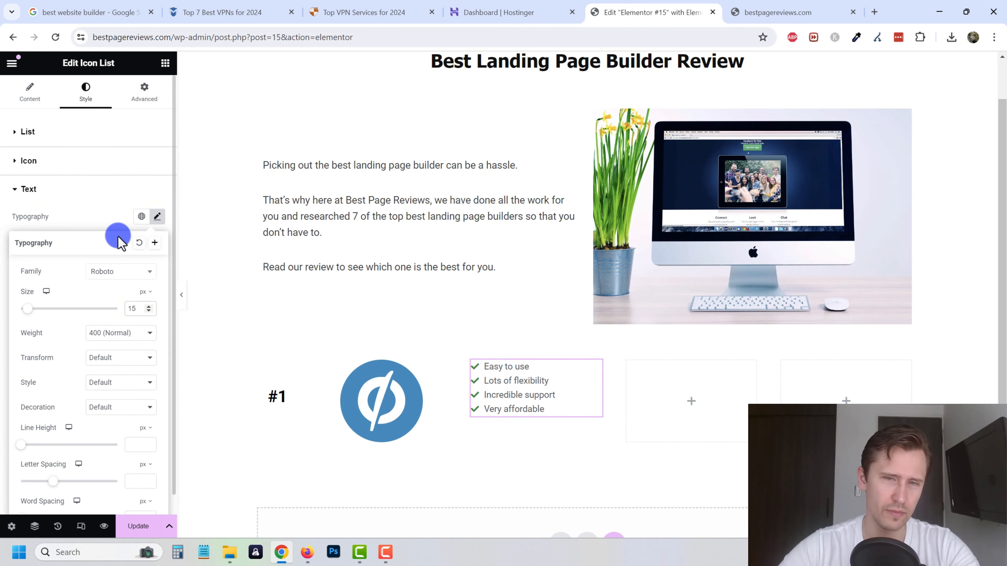
pyautogui.press('Up')
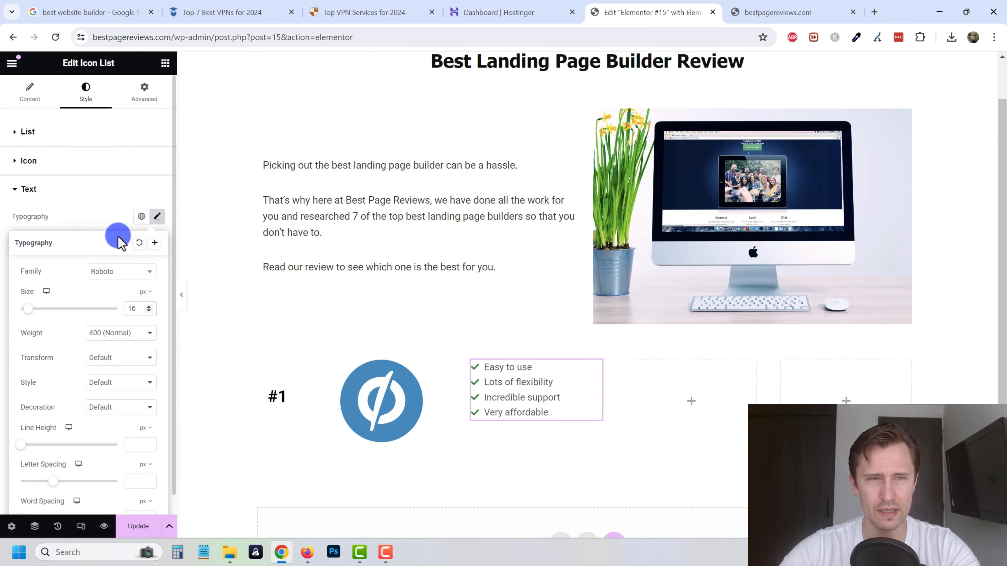
pyautogui.click(117, 271)
pyautogui.press('Up')
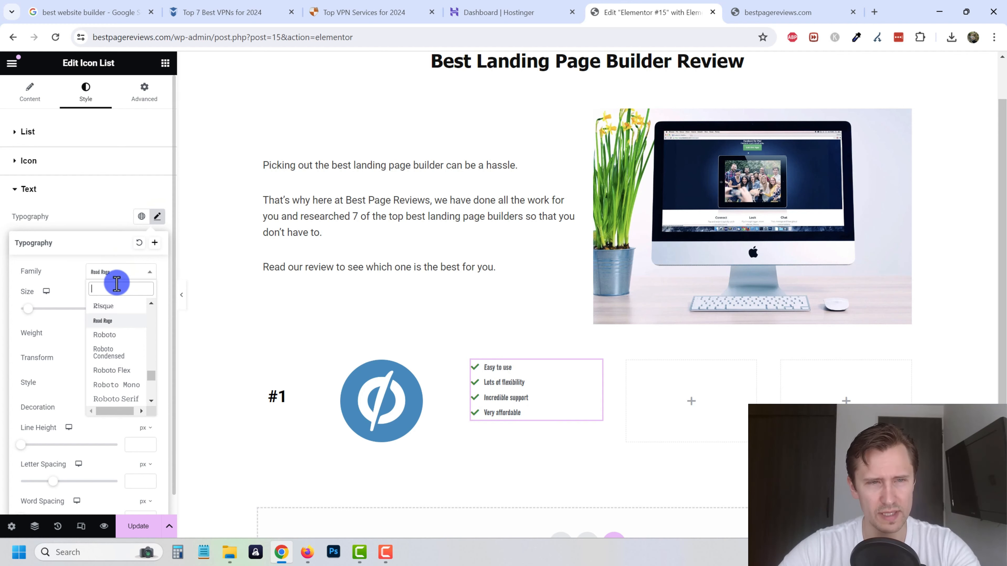
pyautogui.click(107, 335)
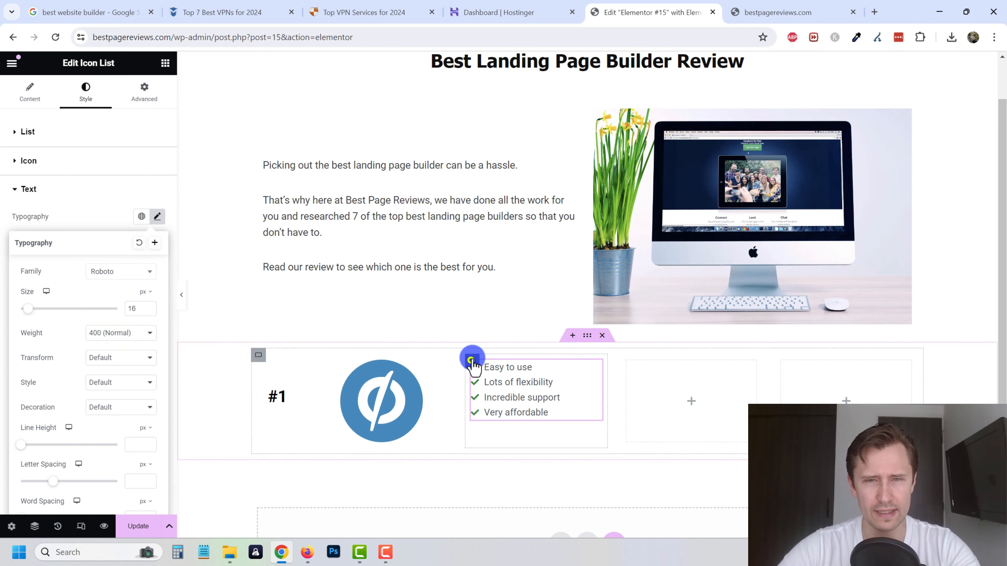
# Center the feature list's container vertically within the comparison row
pyautogui.click(472, 361)
pyautogui.click(143, 89)
pyautogui.click(133, 261)
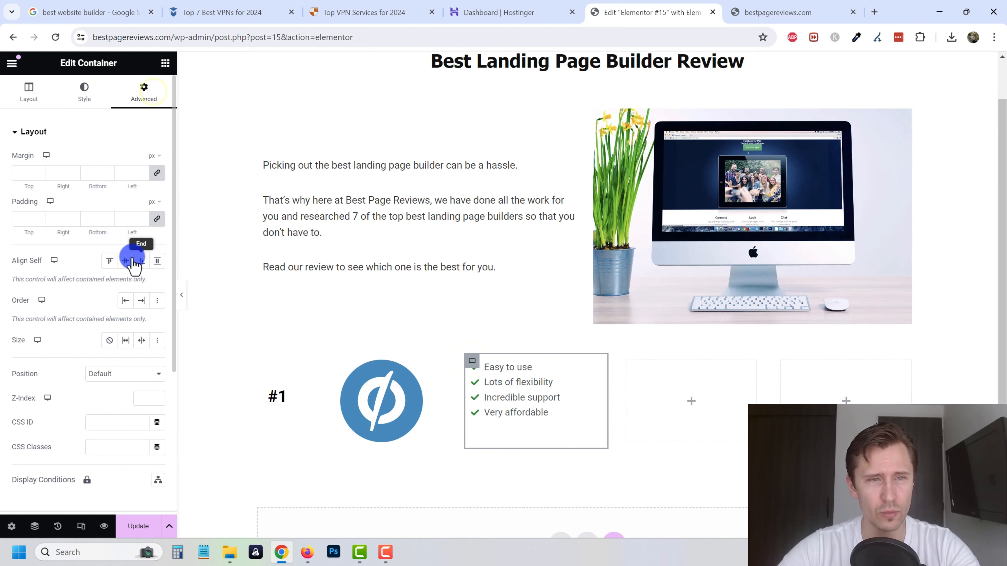
pyautogui.click(126, 260)
pyautogui.click(449, 486)
pyautogui.scroll(-2, 412, 357)
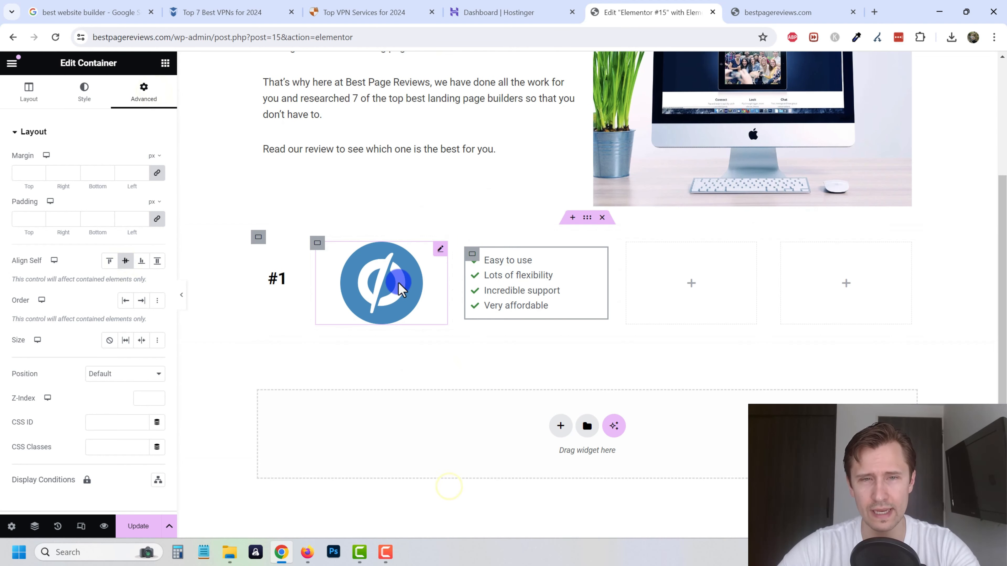
# Examine how the two VPN comparison pages lay out the columns beside their feature lists
pyautogui.click(420, 129)
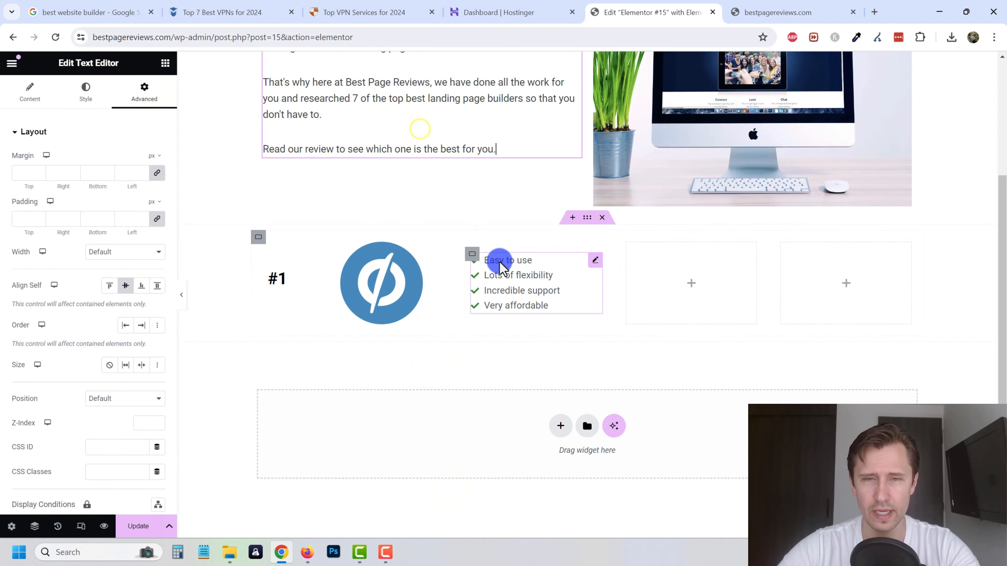
pyautogui.scroll(3, 476, 278)
pyautogui.scroll(-2, 396, 376)
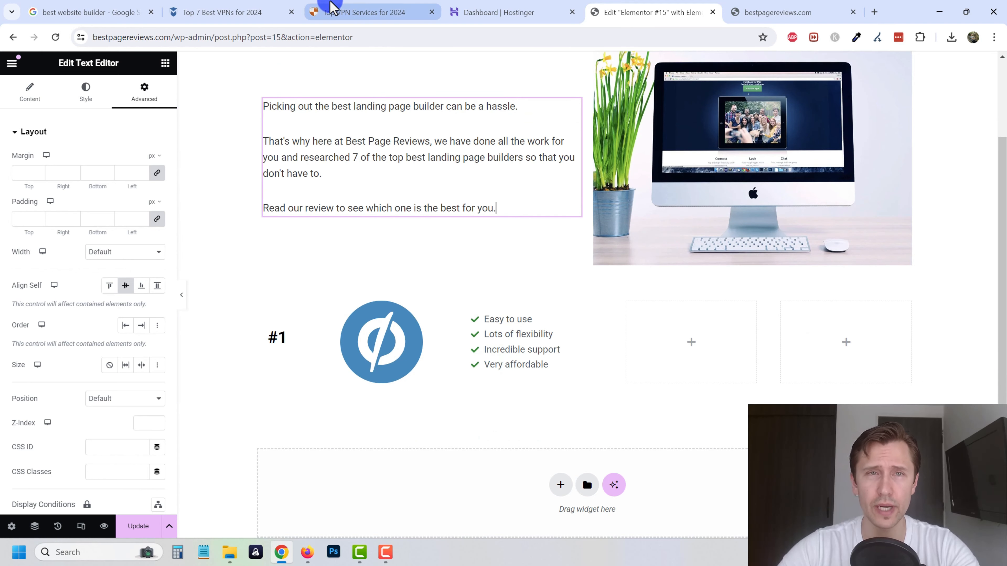
pyautogui.click(242, 9)
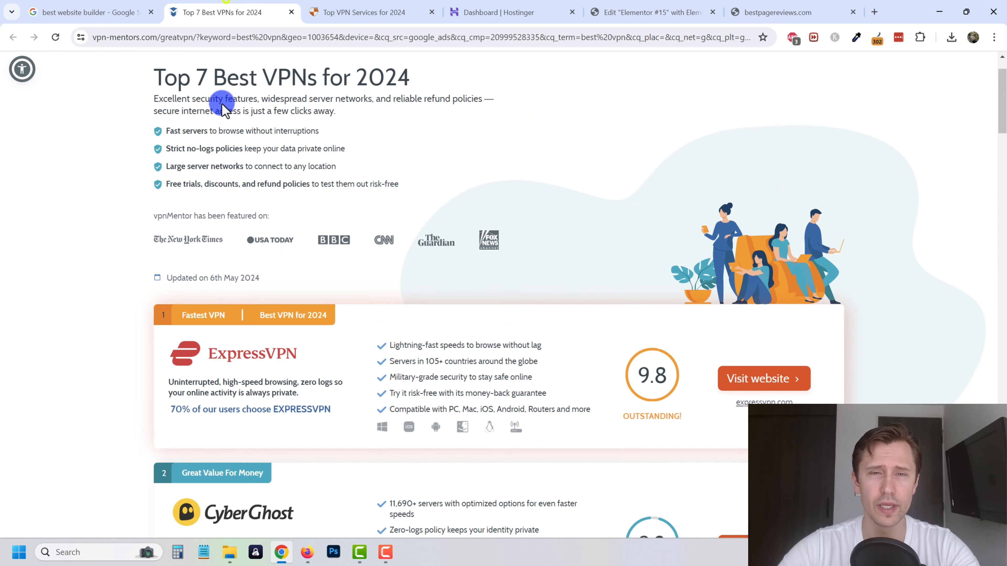
pyautogui.click(386, 6)
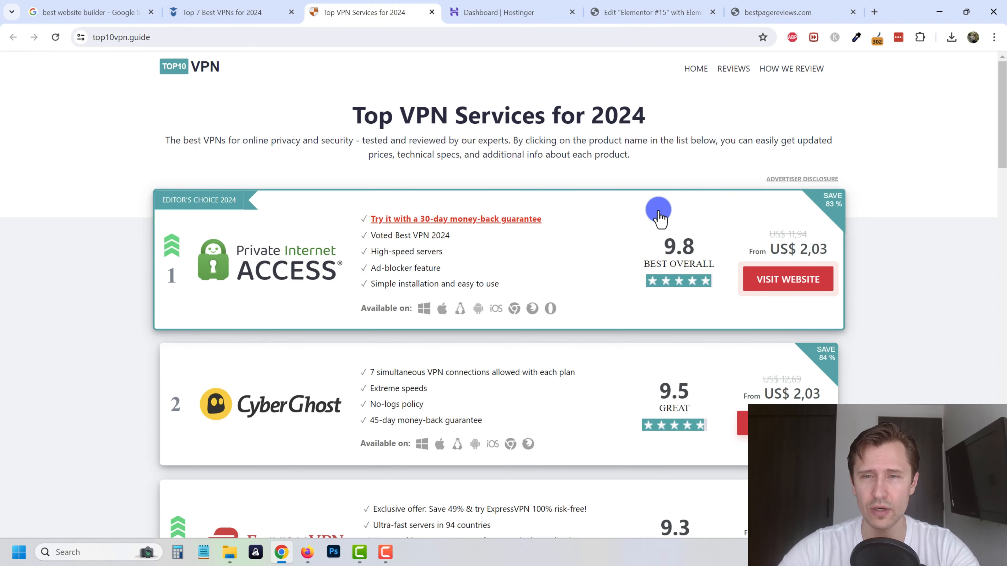
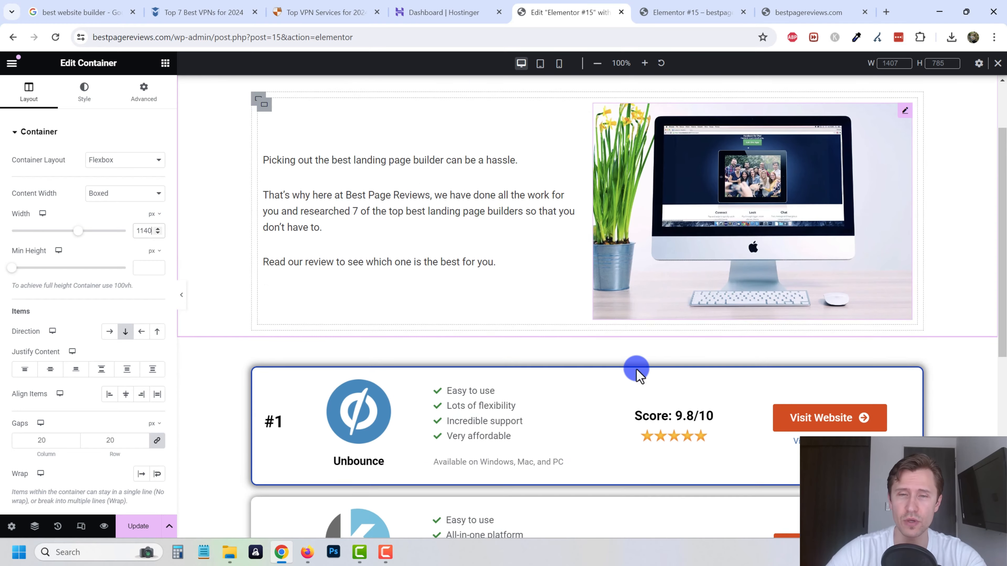
# Examine the review page's preview, including the intro section and the Unbounce and Kartra comparison rows
pyautogui.click(691, 12)
pyautogui.scroll(-4, 474, 385)
pyautogui.scroll(4, 513, 383)
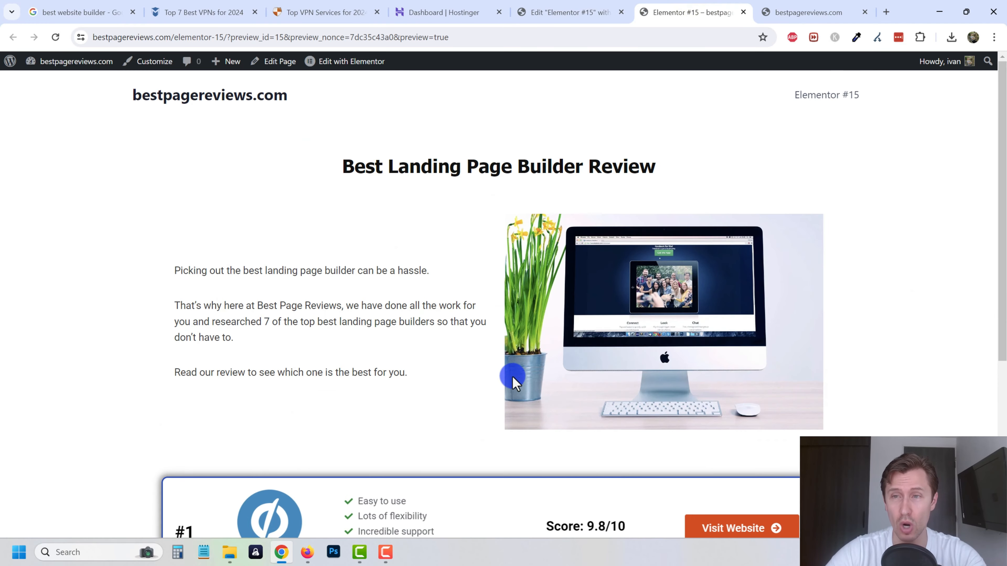
pyautogui.scroll(-6, 479, 357)
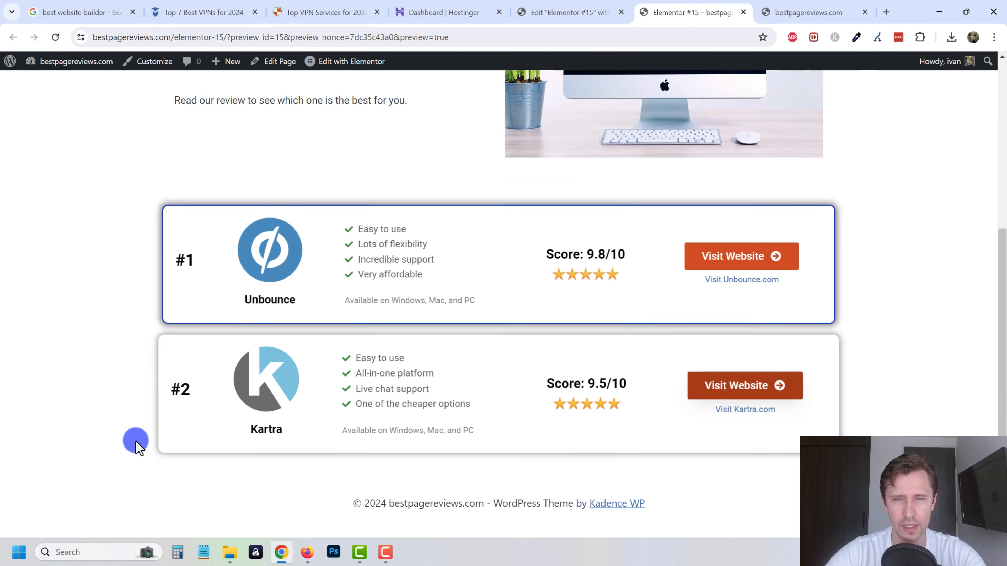
pyautogui.scroll(4, 922, 284)
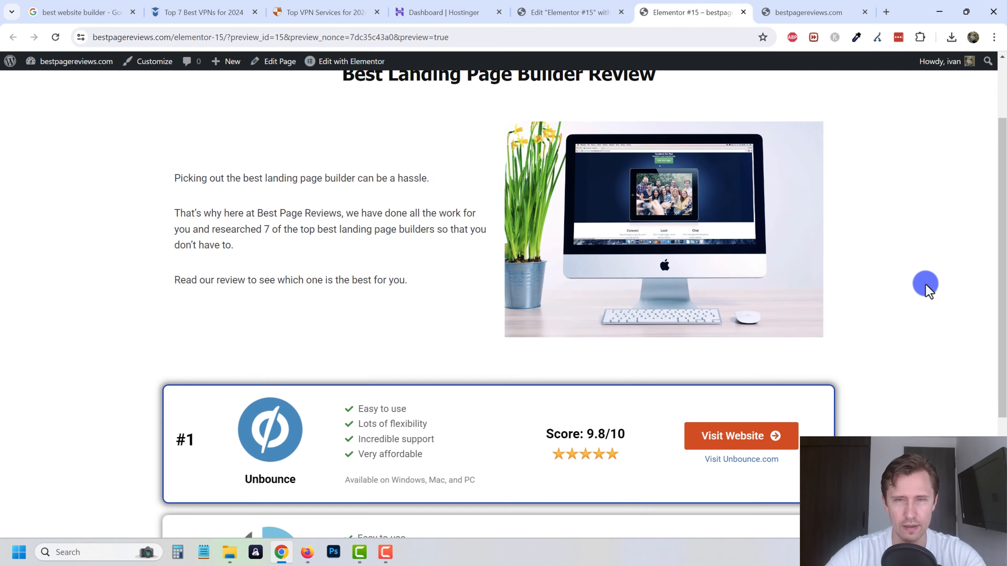
pyautogui.scroll(-4, 922, 303)
pyautogui.scroll(4, 911, 332)
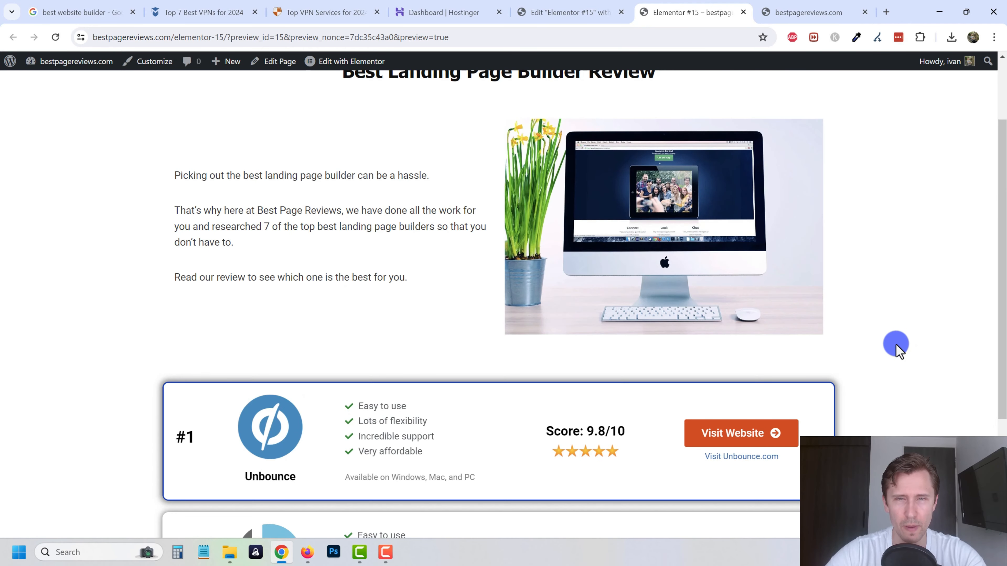
pyautogui.scroll(-3, 872, 353)
# Duplicate the Kartra comparison row in the page editor
pyautogui.click(571, 12)
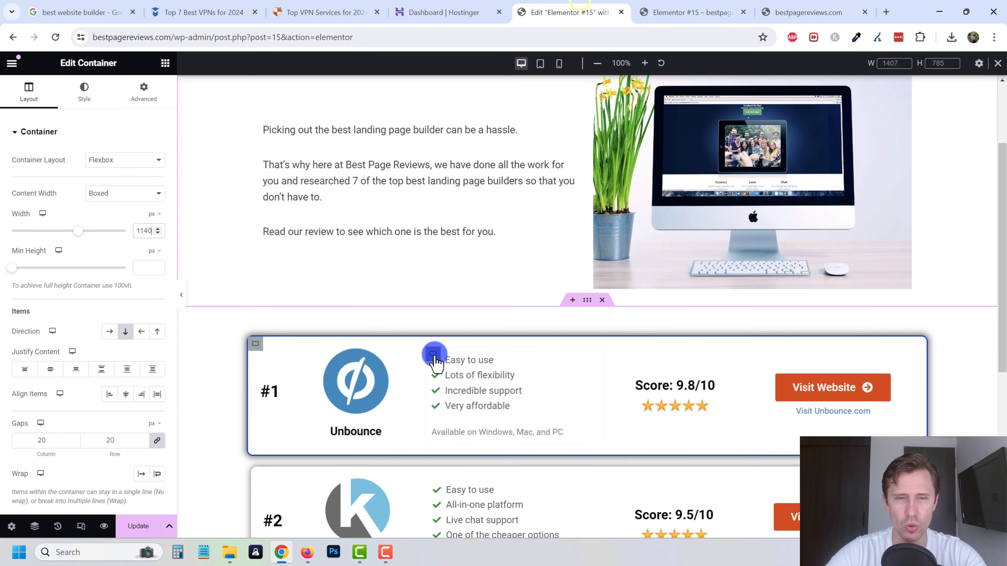
pyautogui.scroll(-3, 422, 353)
pyautogui.rightClick(254, 294)
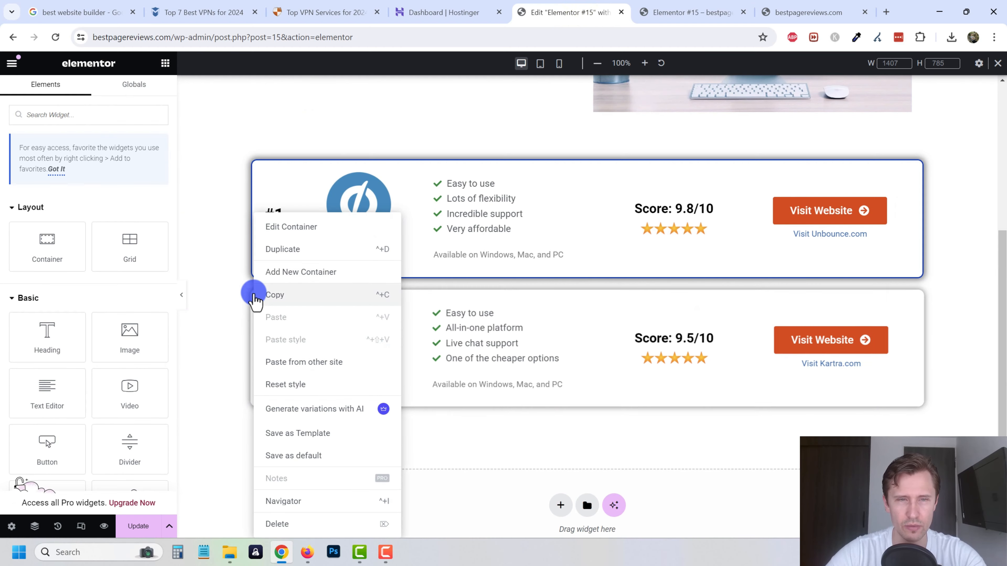
pyautogui.click(282, 249)
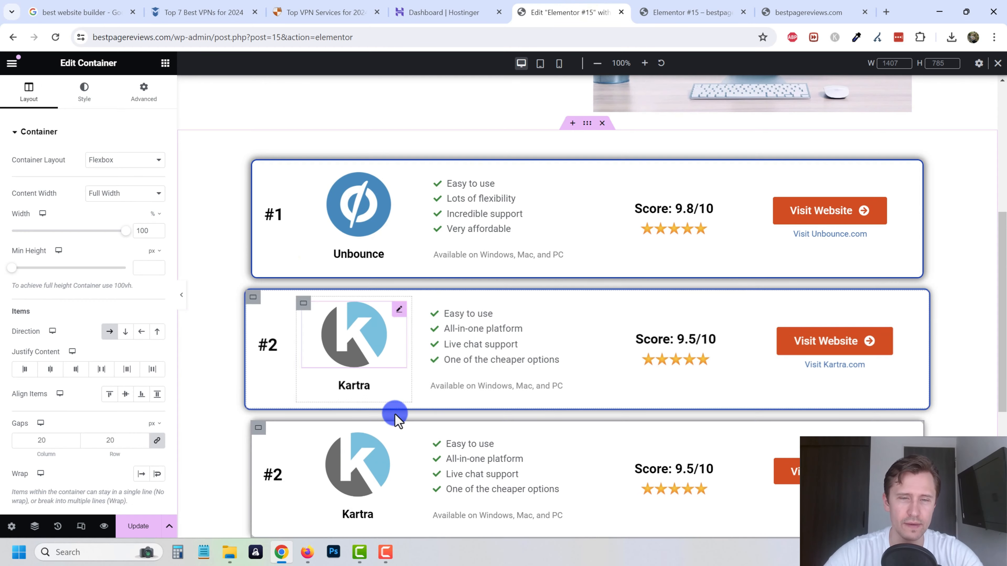
# Replace the logo in the lower Kartra row with clickfunnels.png from the media library
pyautogui.scroll(-1, 397, 409)
pyautogui.click(357, 398)
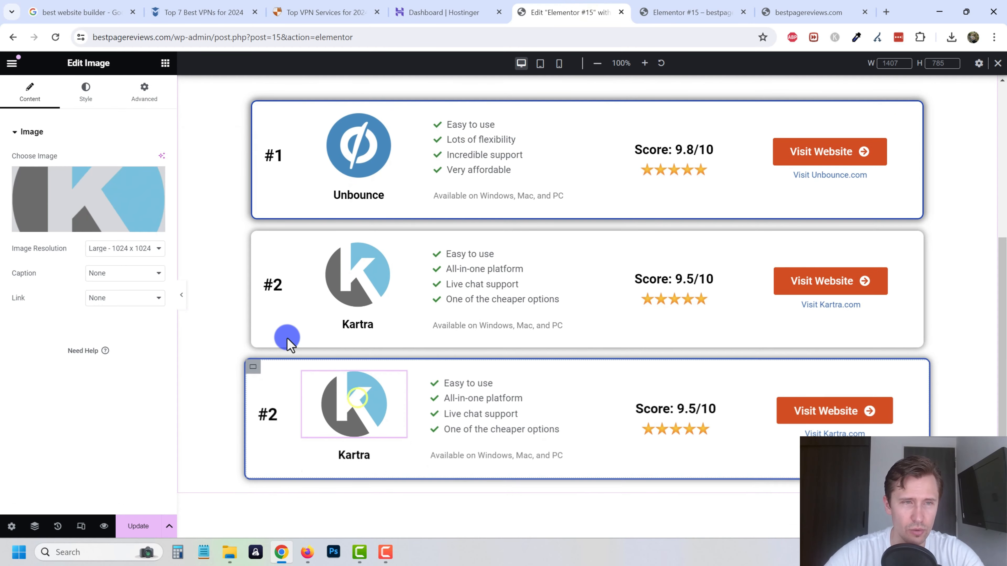
pyautogui.click(79, 189)
pyautogui.click(184, 214)
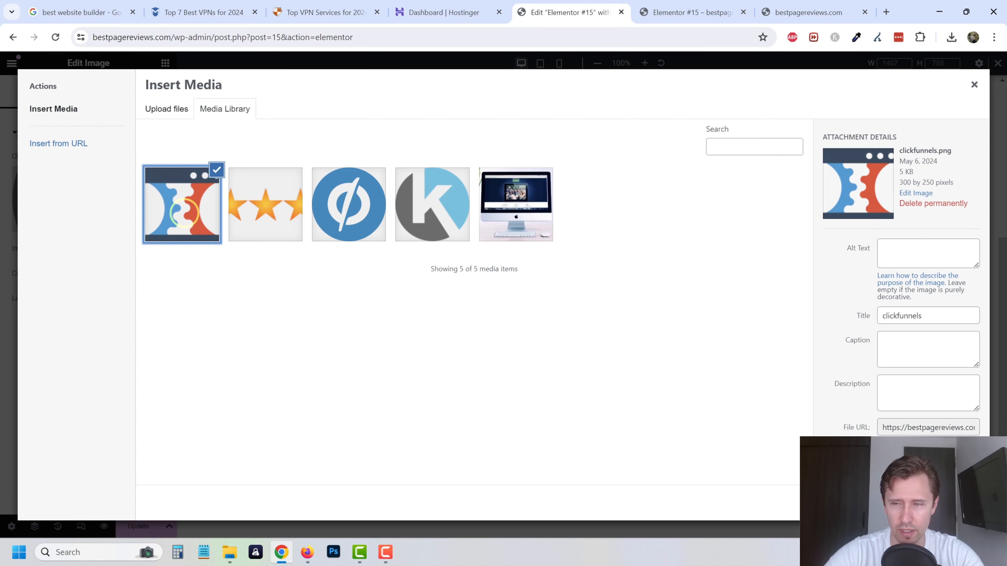
pyautogui.click(963, 503)
# Change the duplicated row's product name to "ClickFunnels" and its rank to "#3"
pyautogui.click(353, 446)
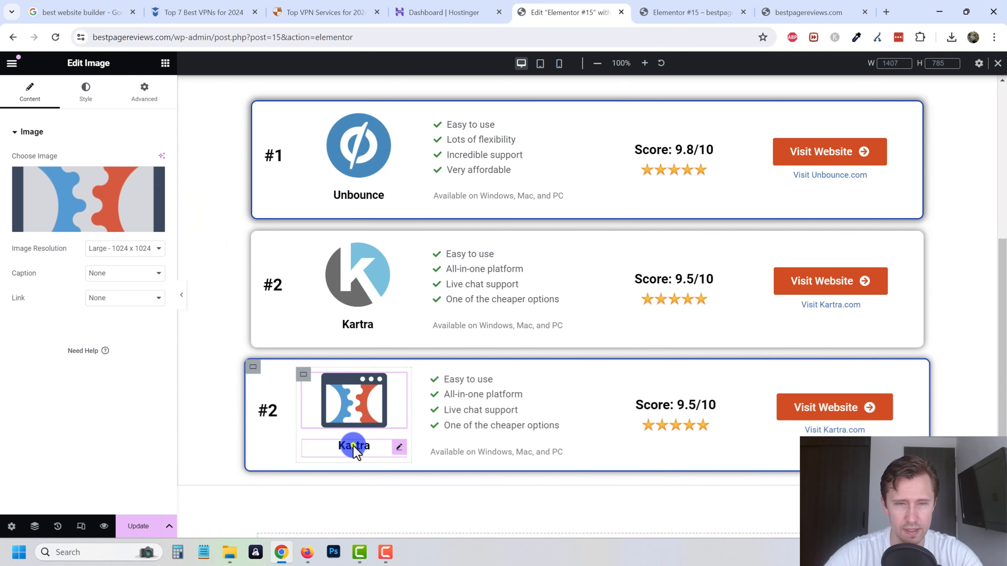
pyautogui.doubleClick(353, 446)
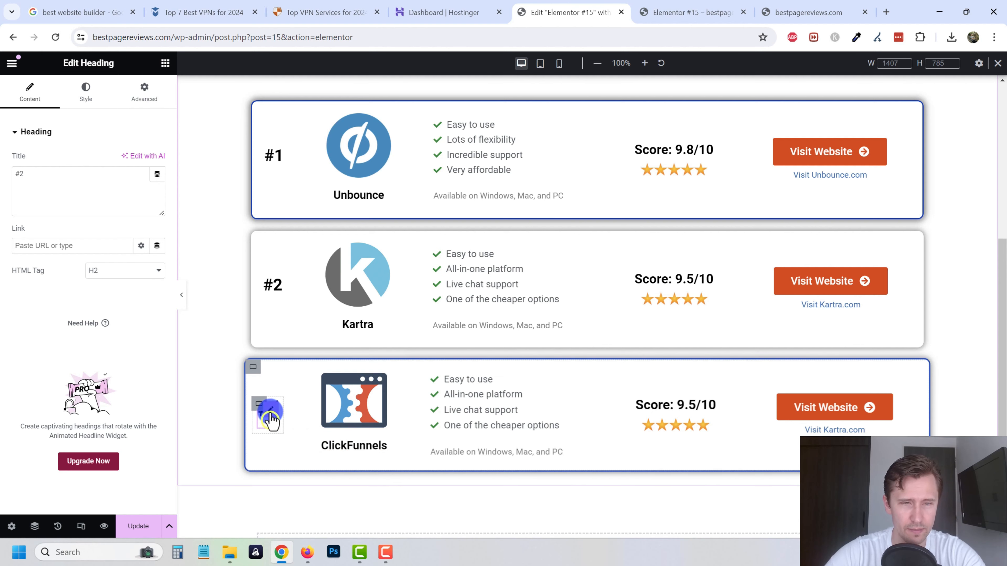
pyautogui.click(40, 174)
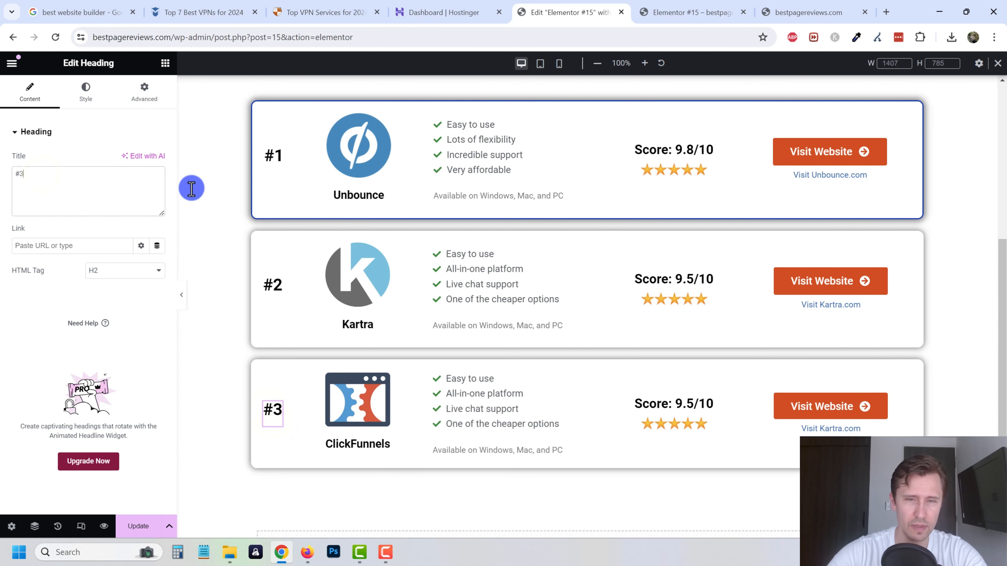
# Set the ClickFunnels feature list to "Simple & straightforward", "Not as much flexibility", "Good support" and "All-in-one marketing tool"
pyautogui.click(490, 407)
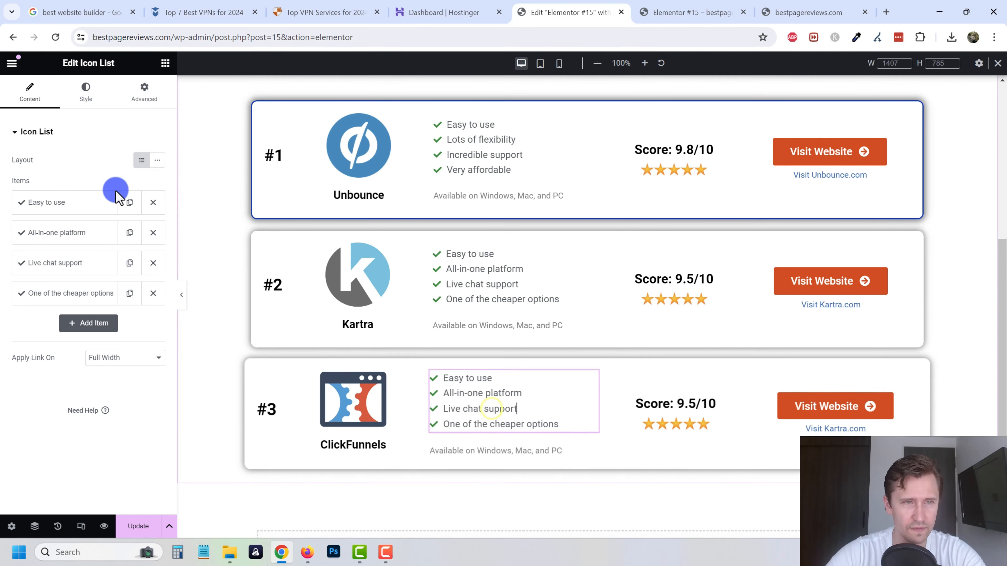
pyautogui.click(70, 203)
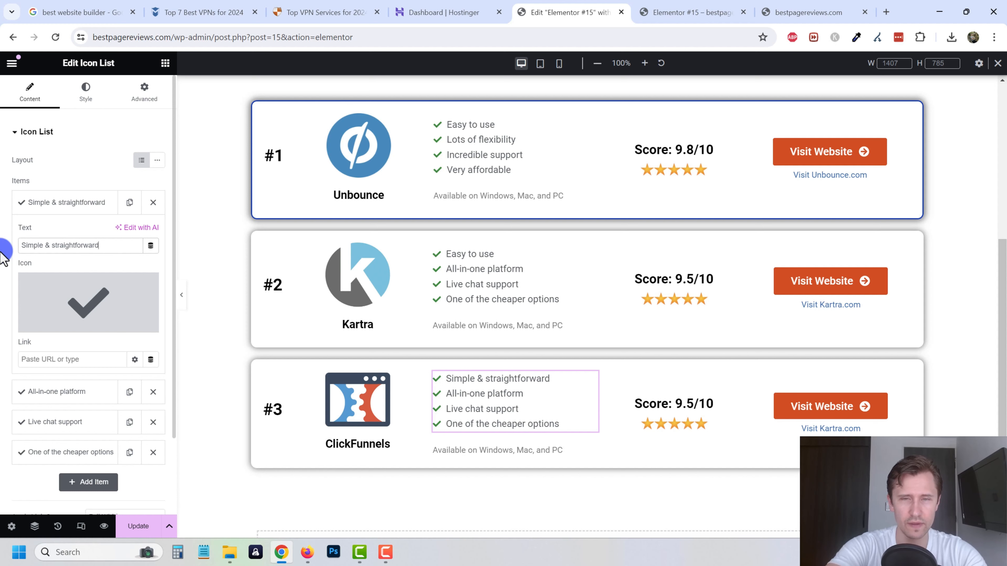
pyautogui.click(75, 208)
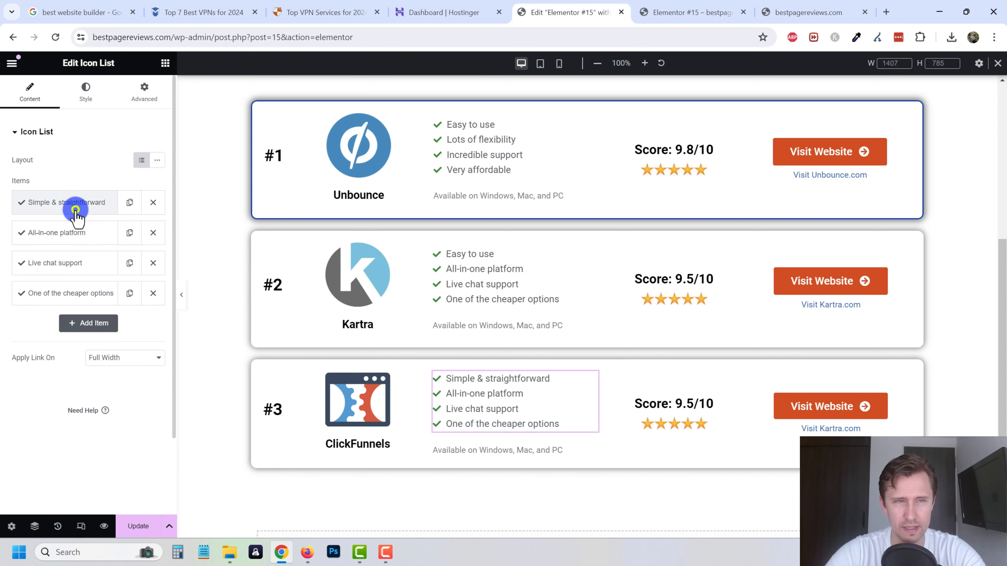
pyautogui.click(75, 233)
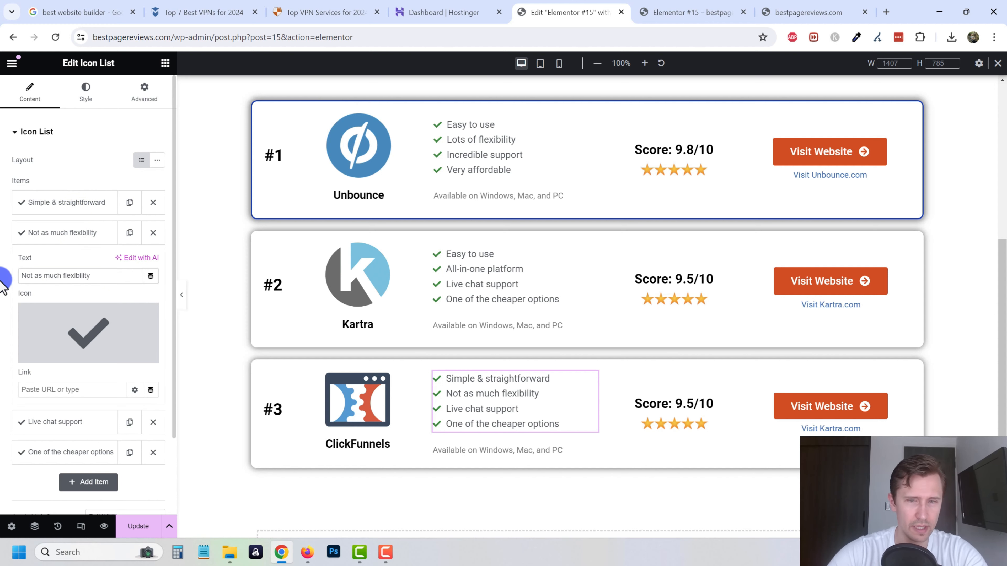
pyautogui.click(85, 236)
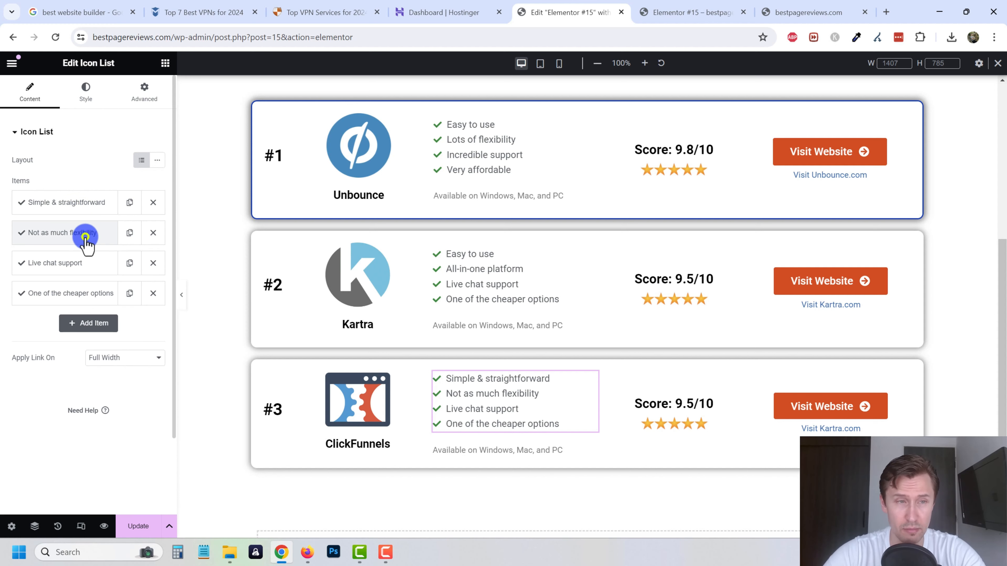
pyautogui.click(72, 264)
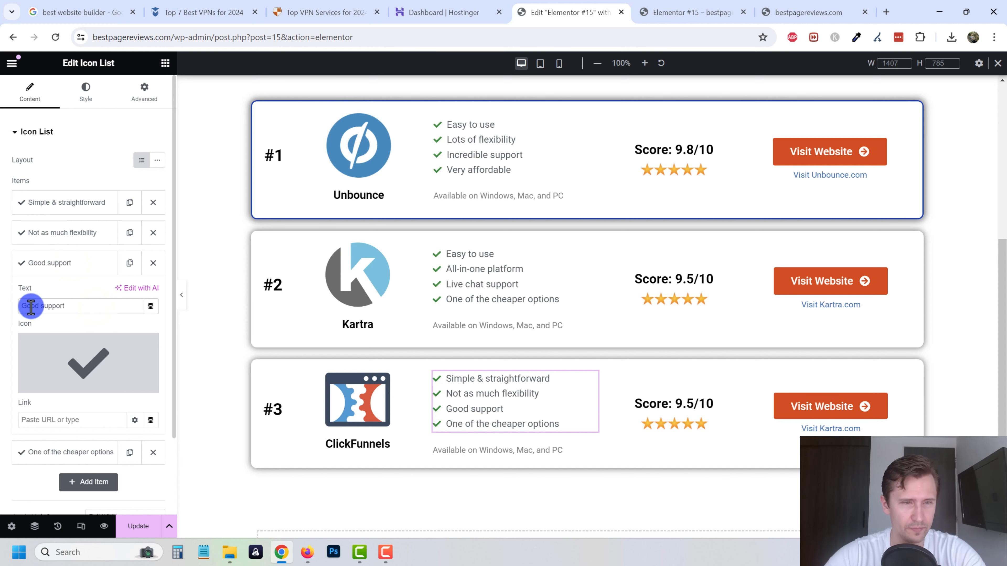
pyautogui.click(48, 264)
pyautogui.click(53, 293)
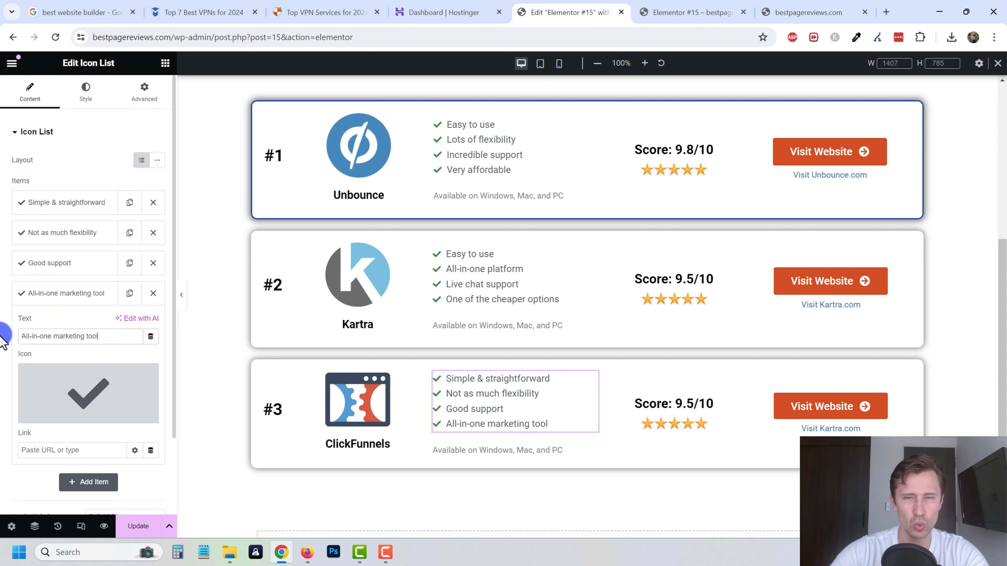
# Set the ClickFunnels heading to "Score: 9.0/10" and change the end of its Visit Website button's URL to clickfunnels
pyautogui.click(679, 400)
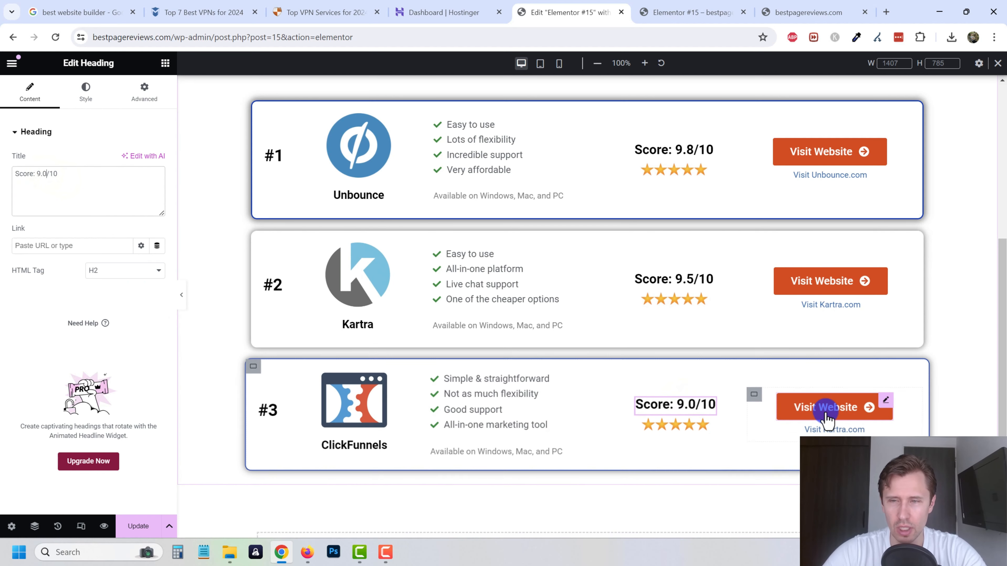
pyautogui.click(818, 407)
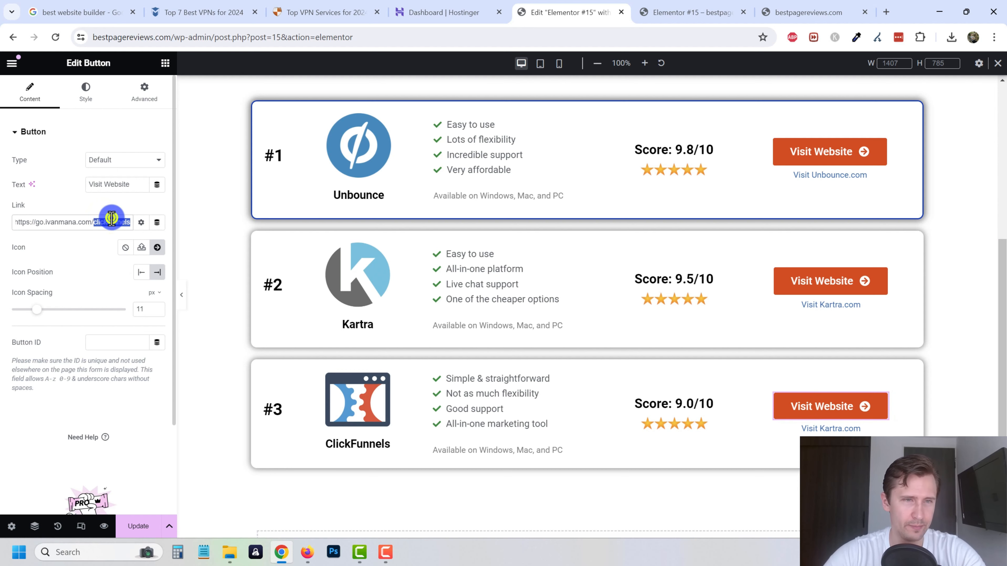
# Change the row's text link to "Visit Clickfunnels.com" with its URL ending in clickfunnels, and update the page
pyautogui.click(833, 428)
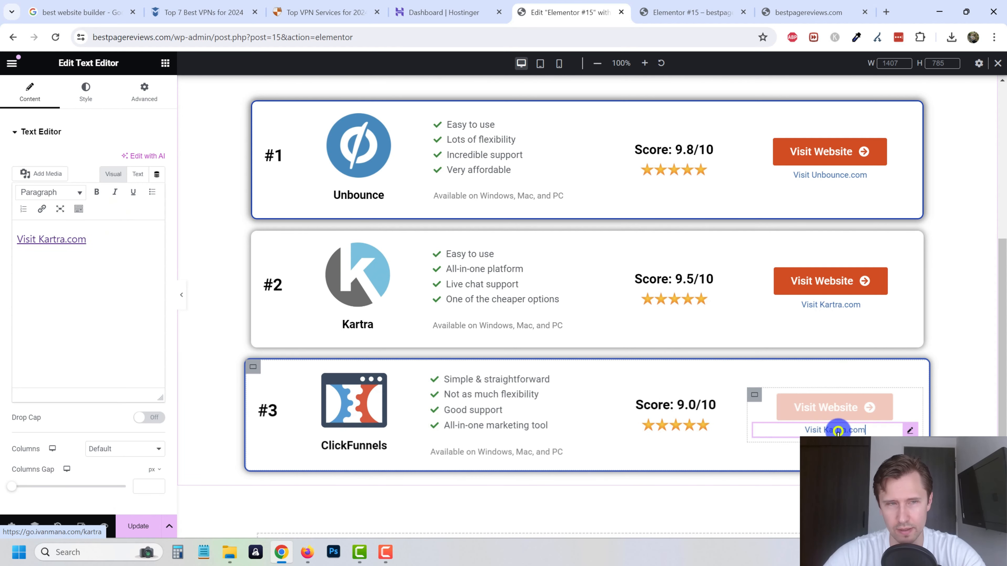
pyautogui.moveTo(116, 232); pyautogui.dragTo(49, 226)
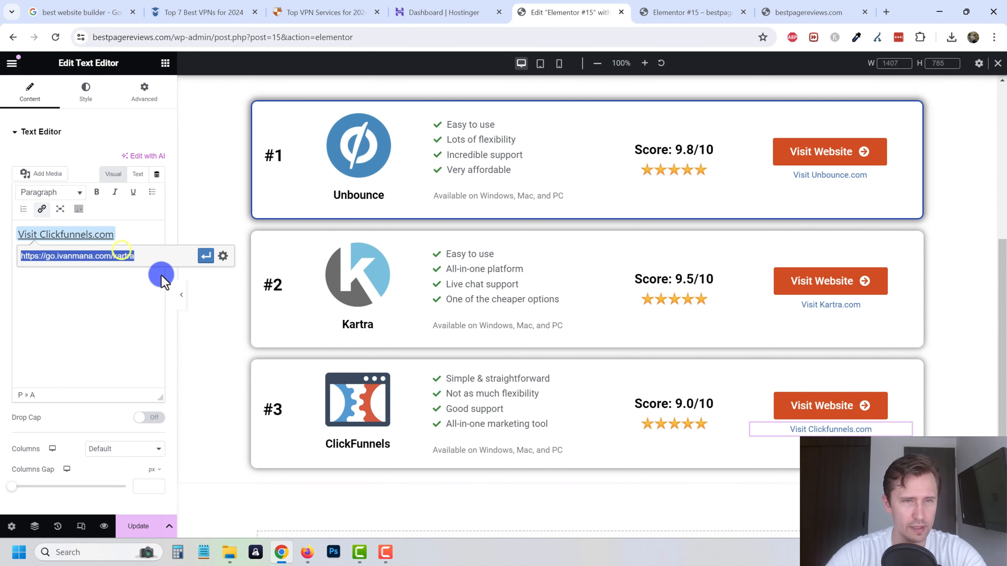
pyautogui.click(123, 380)
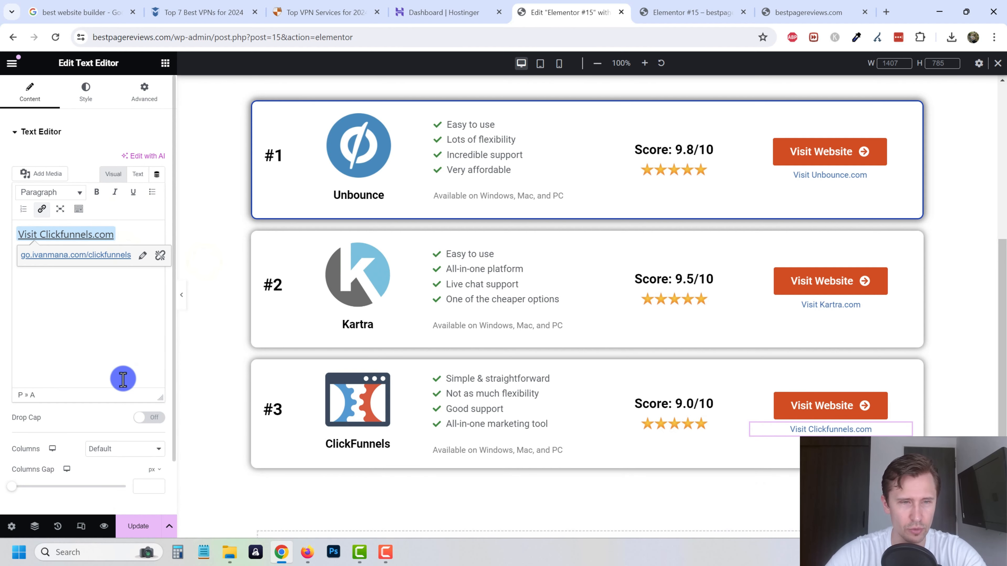
pyautogui.click(139, 526)
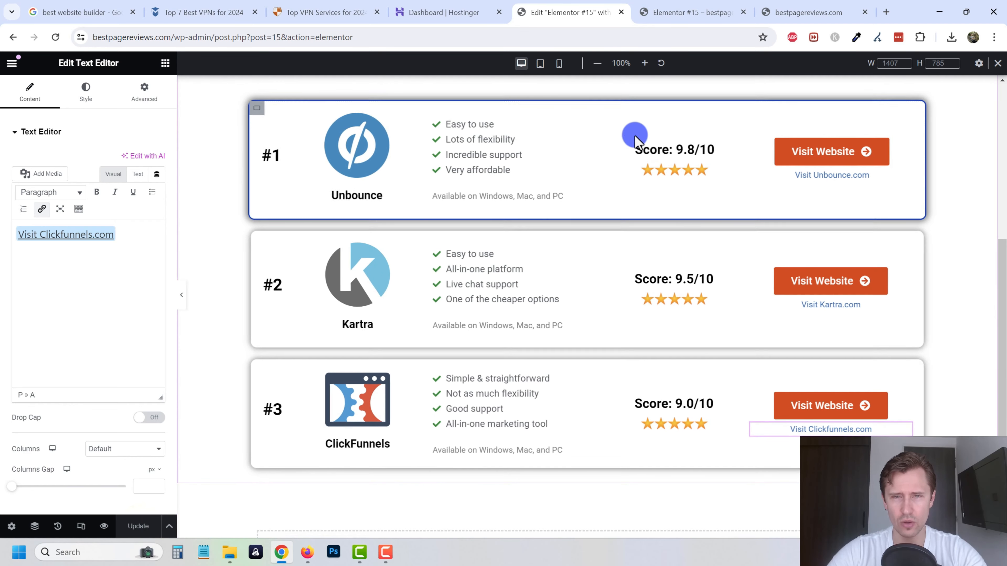
# Duplicate the ClickFunnels comparison row four times to make seven rows in total
pyautogui.scroll(6, 547, 285)
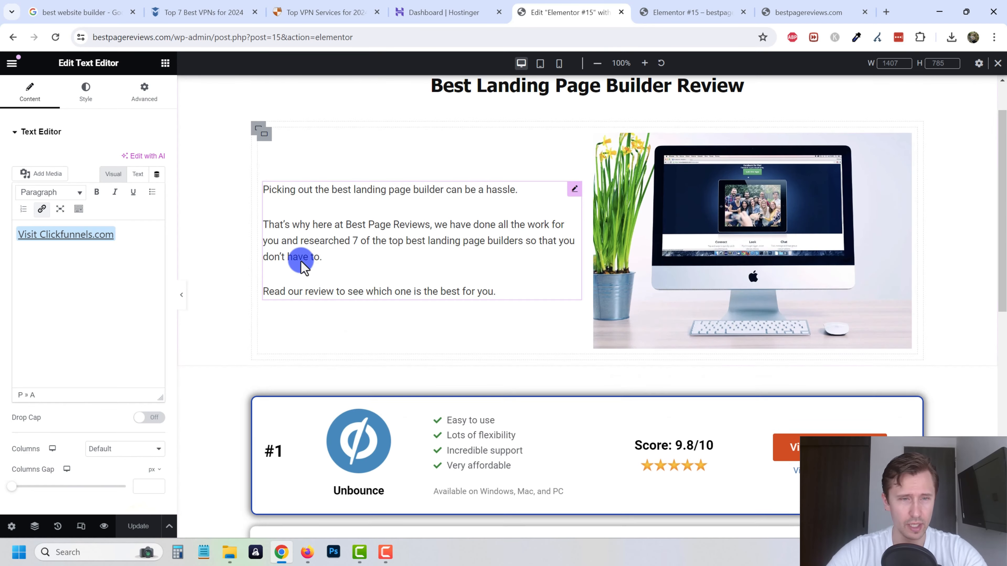
pyautogui.click(362, 216)
pyautogui.scroll(-7, 506, 302)
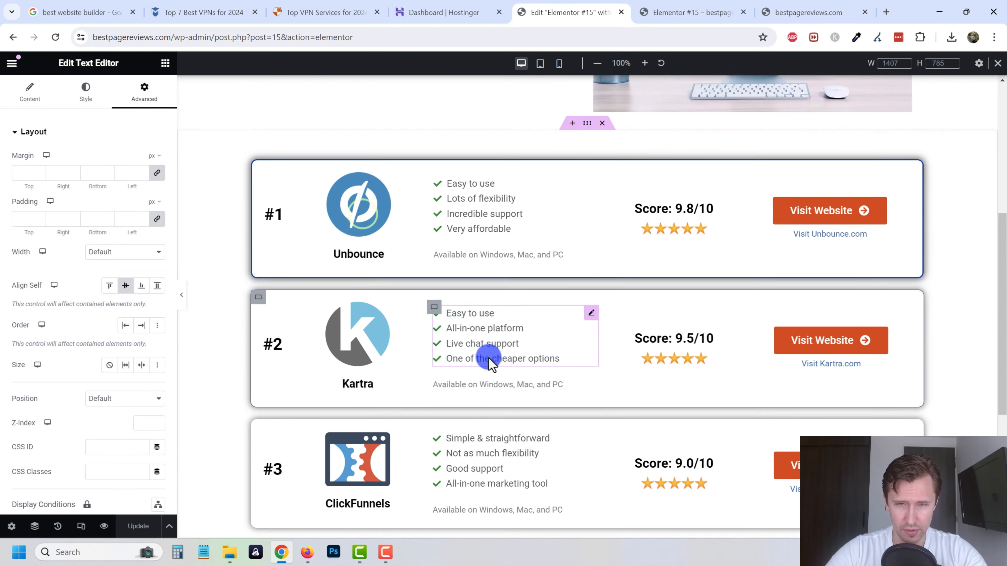
pyautogui.rightClick(260, 317)
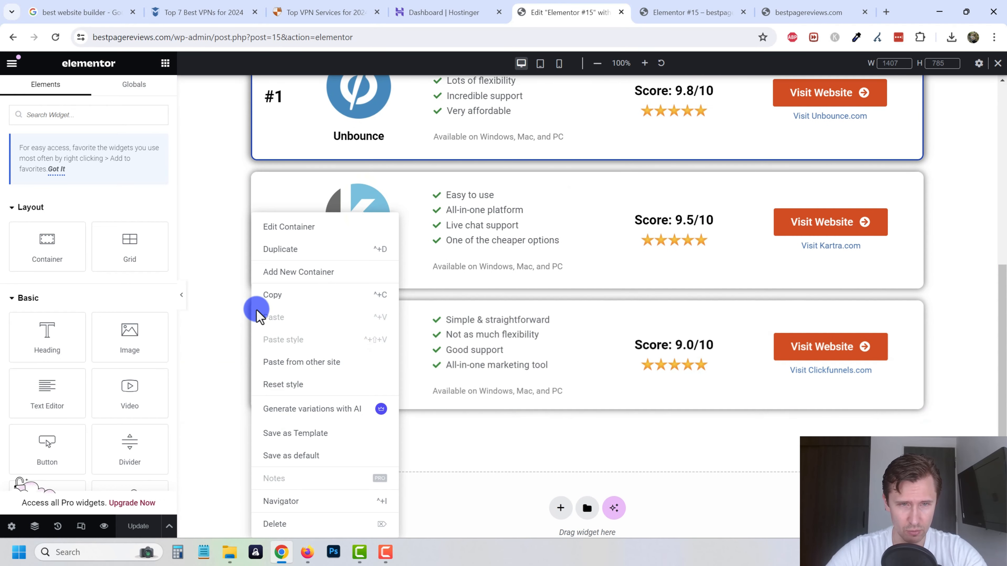
pyautogui.click(362, 367)
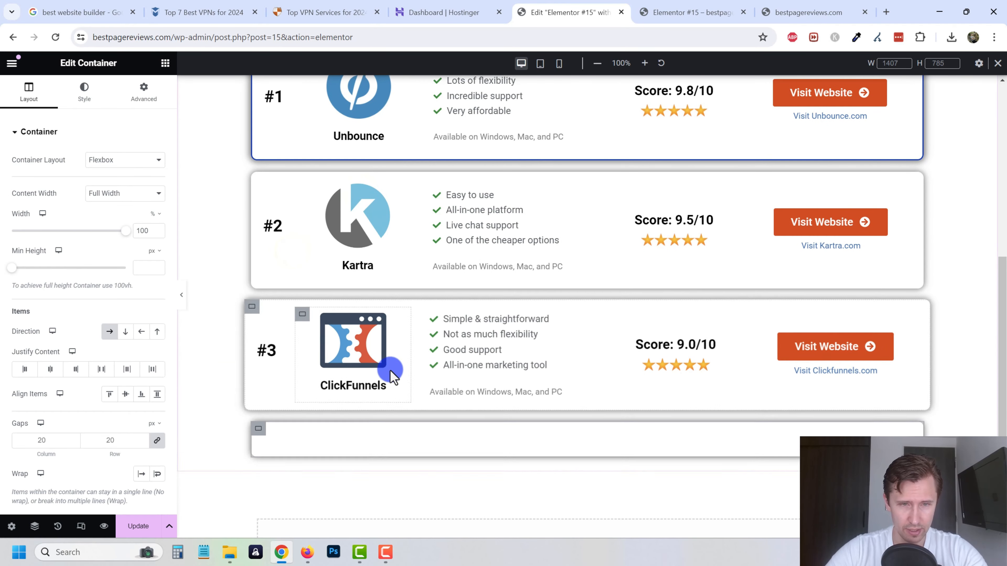
pyautogui.scroll(-3, 357, 357)
pyautogui.scroll(10, 388, 258)
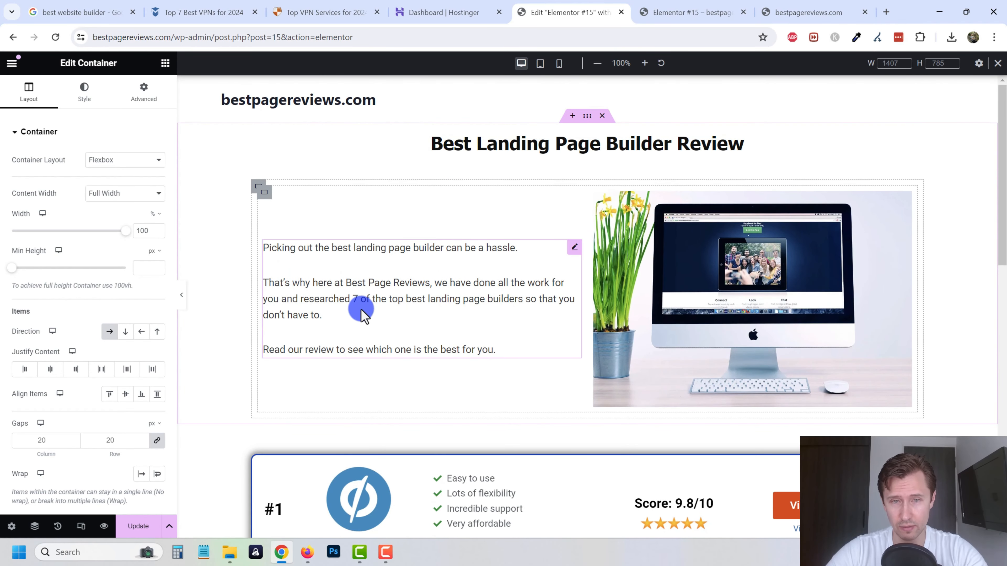
pyautogui.scroll(-12, 363, 316)
pyautogui.rightClick(251, 254)
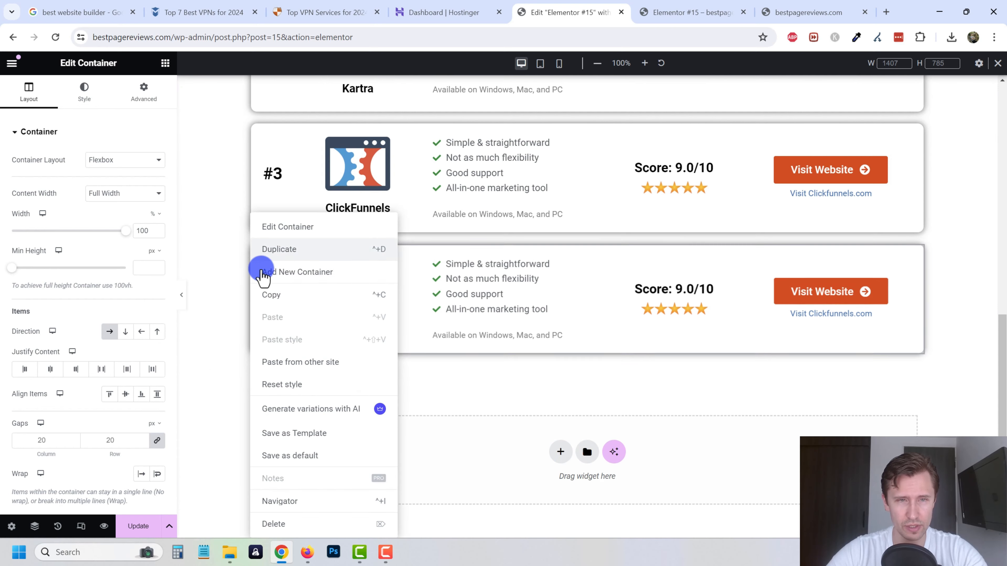
pyautogui.click(280, 249)
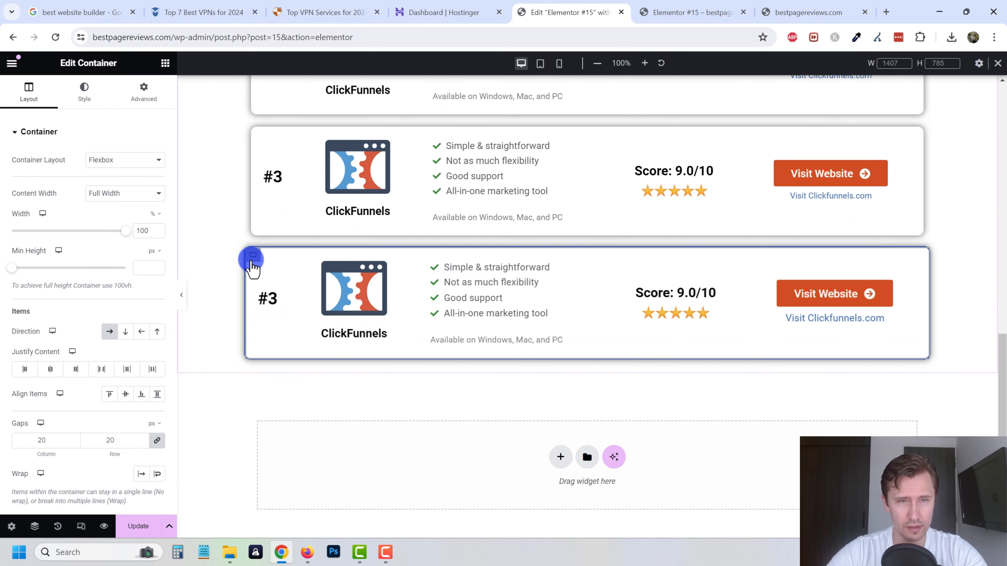
pyautogui.rightClick(251, 262)
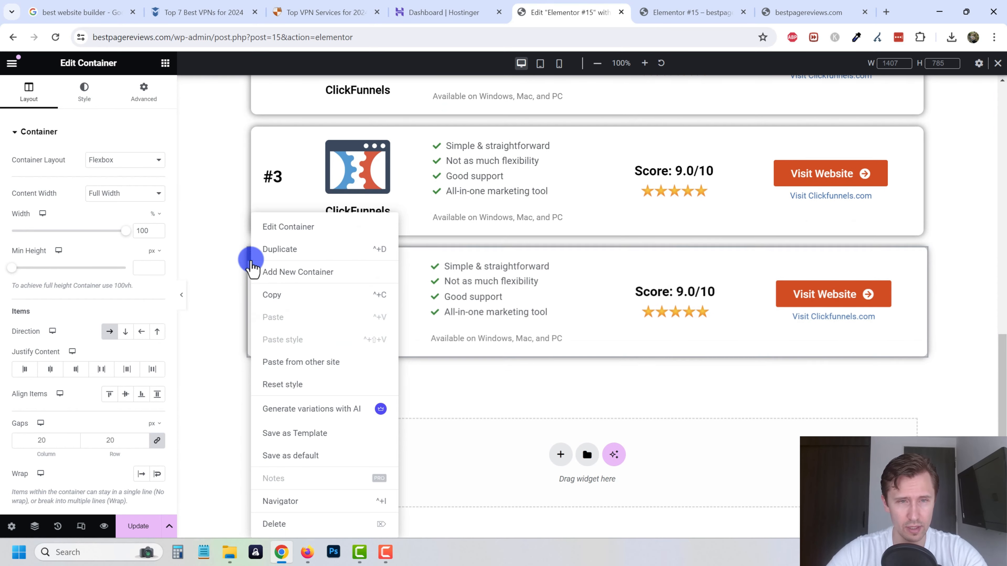
pyautogui.click(277, 253)
pyautogui.scroll(4, 331, 323)
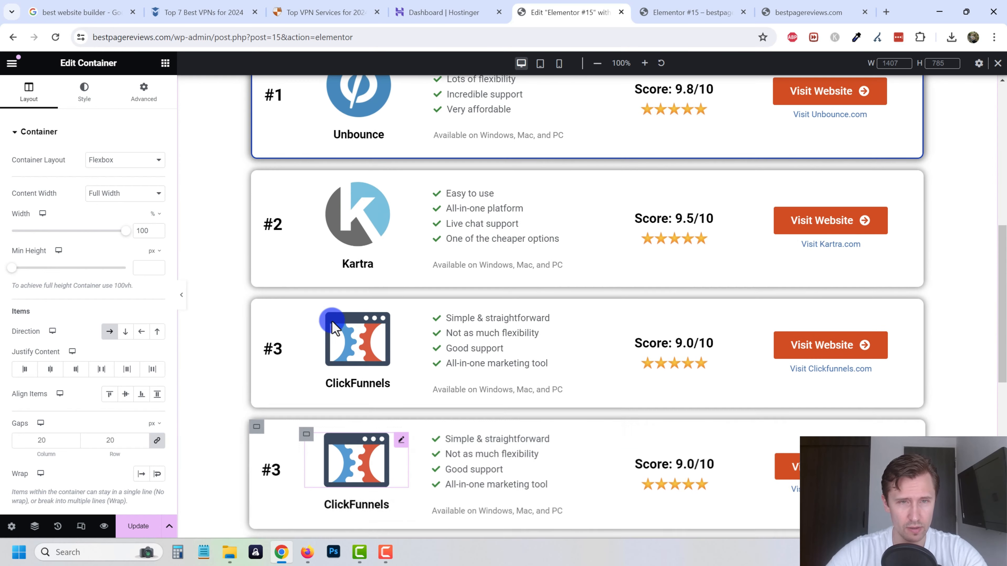
pyautogui.scroll(-6, 333, 325)
pyautogui.rightClick(253, 375)
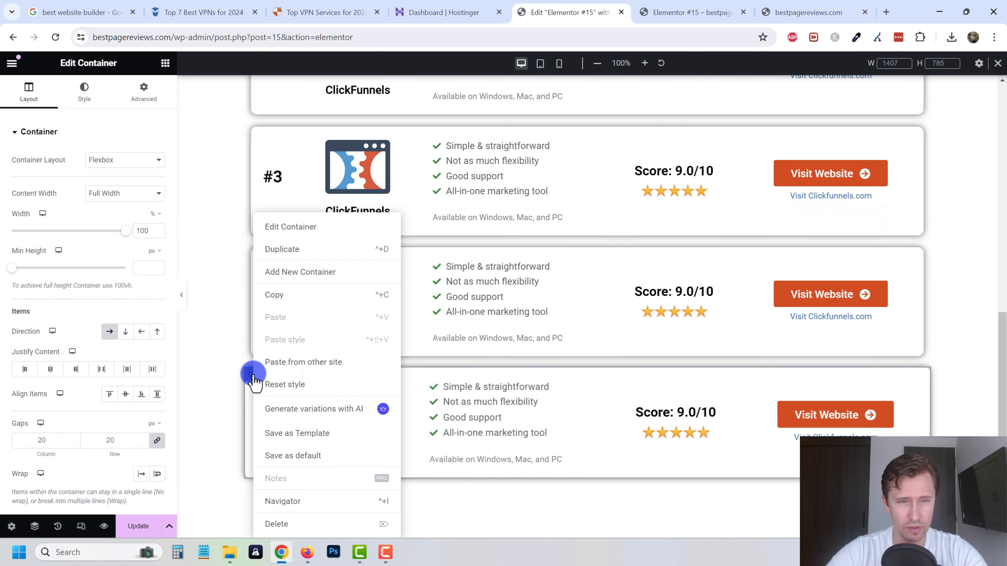
pyautogui.click(288, 254)
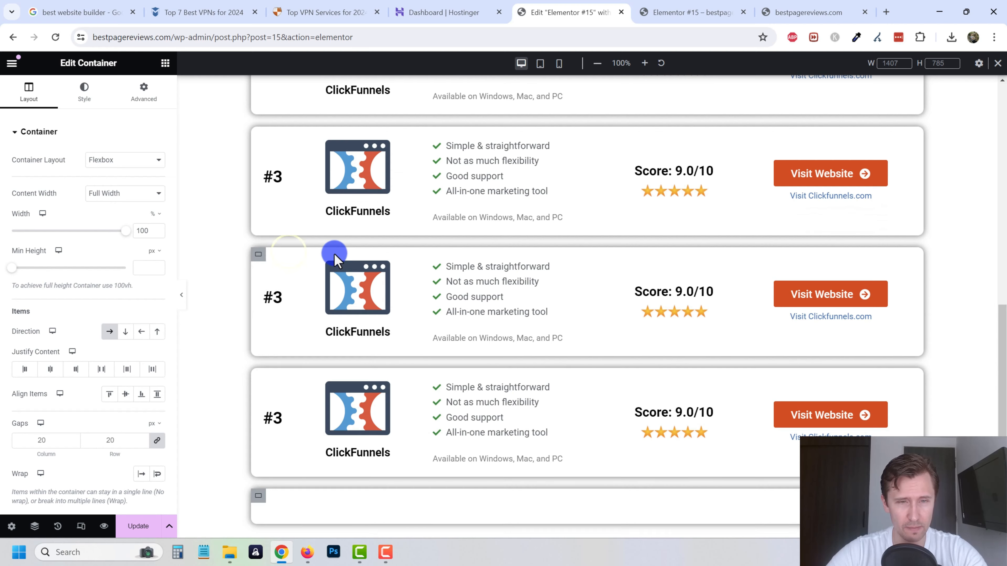
pyautogui.scroll(-3, 452, 384)
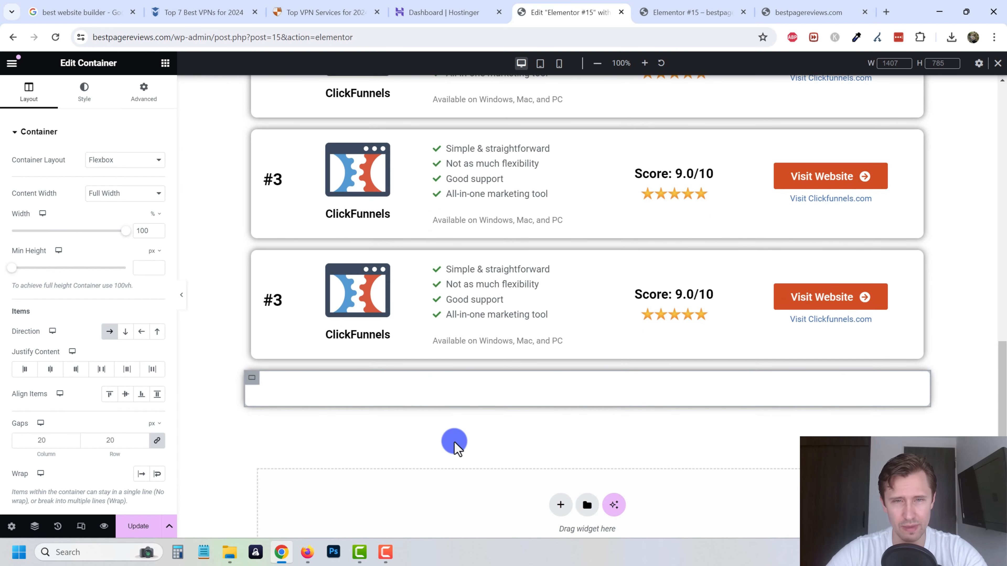
pyautogui.scroll(4, 430, 442)
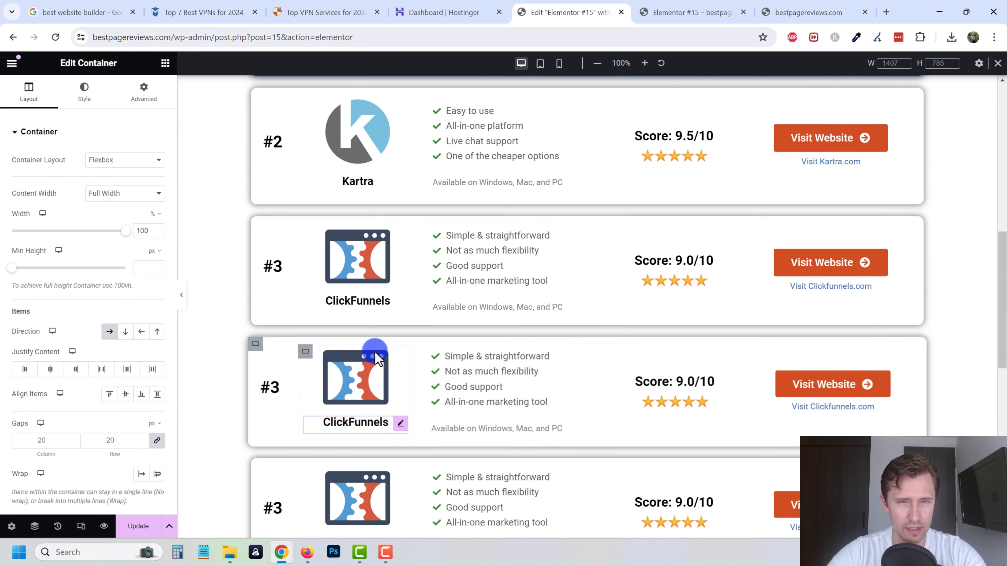
pyautogui.scroll(1, 383, 337)
pyautogui.scroll(-4, 382, 388)
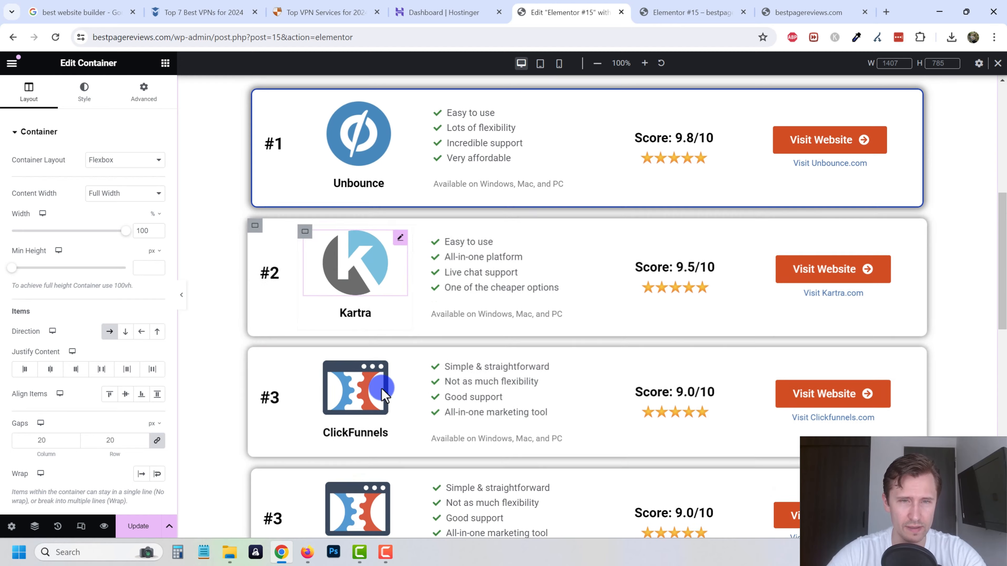
# Renumber the rank headings of the first two duplicated ClickFunnels rows to #4 and #5
pyautogui.scroll(-6, 380, 397)
pyautogui.scroll(6, 370, 399)
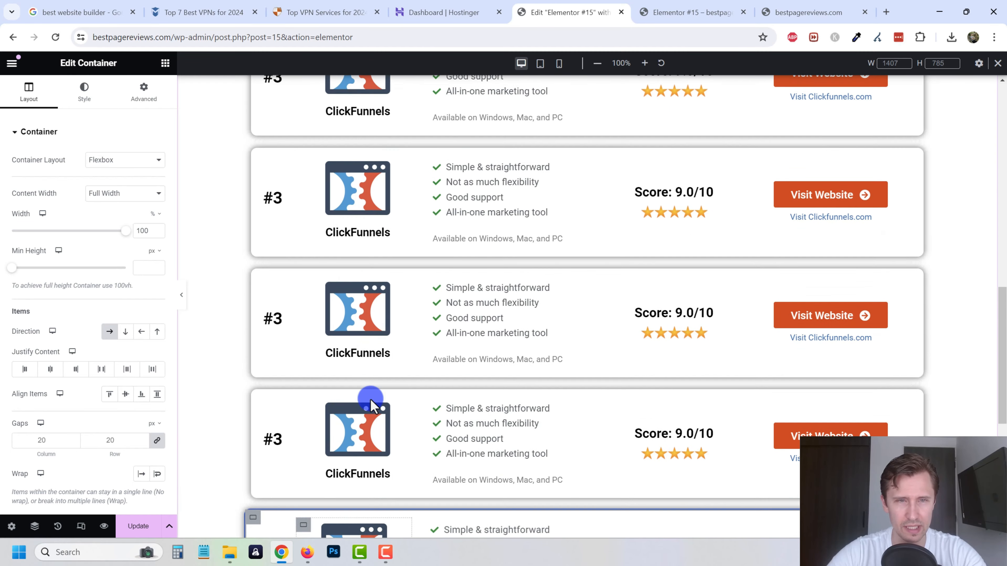
pyautogui.scroll(6, 366, 393)
pyautogui.scroll(-7, 329, 349)
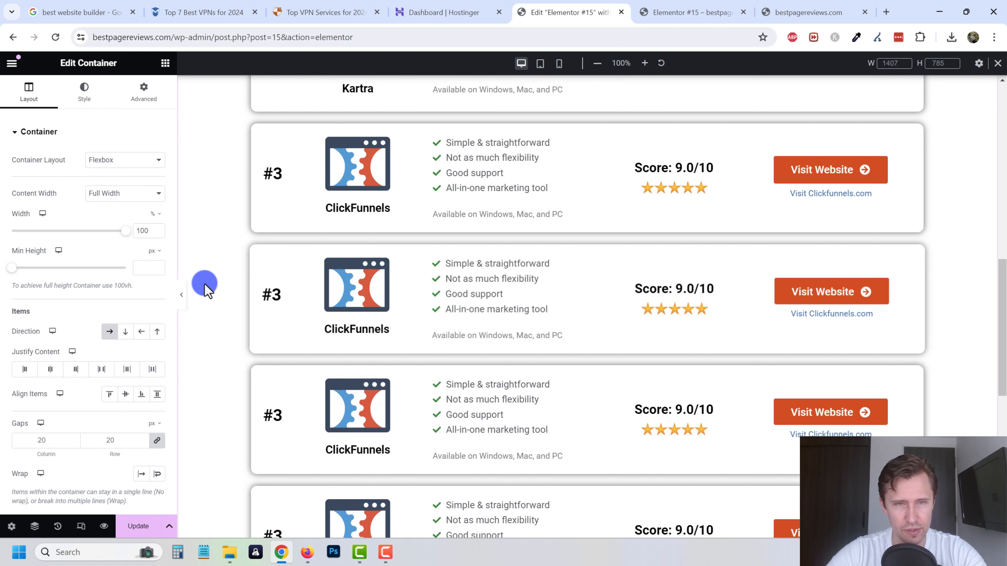
pyautogui.click(271, 294)
pyautogui.click(31, 178)
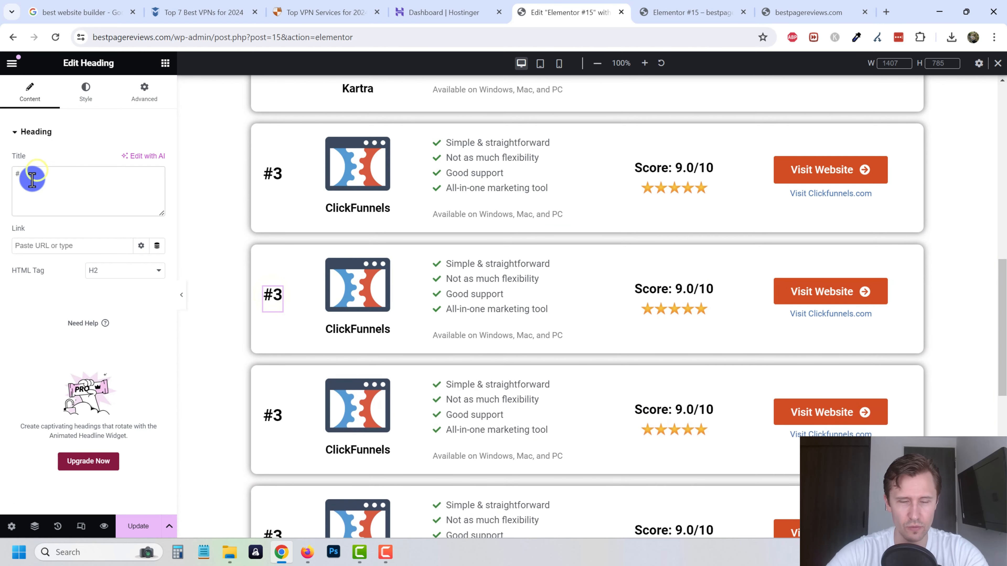
pyautogui.write('4')
pyautogui.scroll(-1, 301, 353)
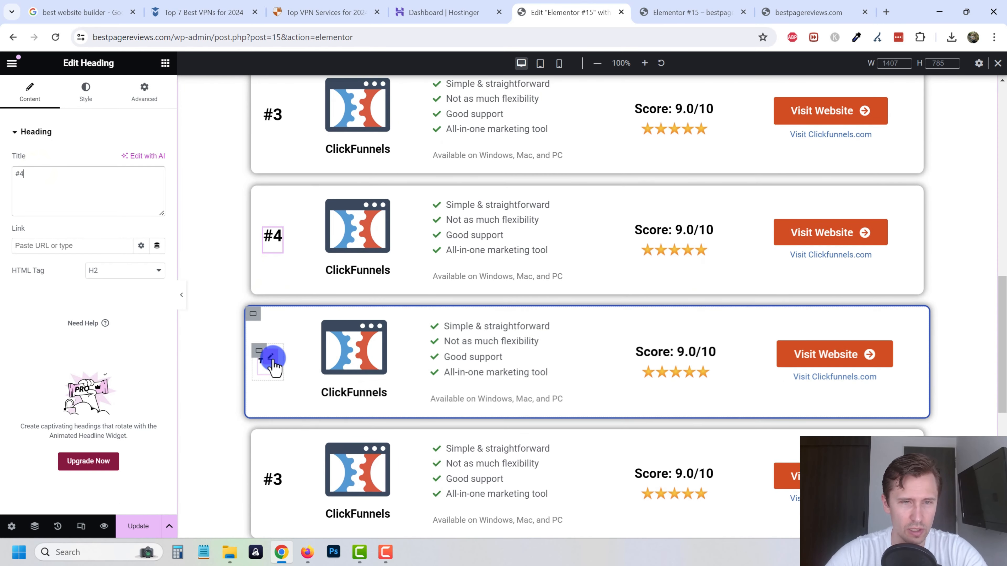
pyautogui.click(271, 357)
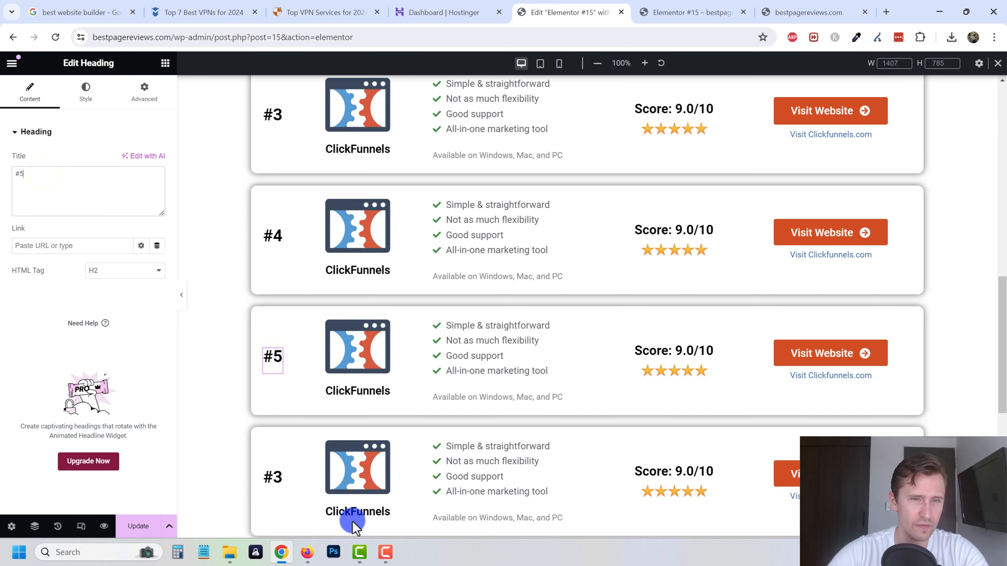
# Renumber the rank headings of the last two duplicated rows to #6 and #7
pyautogui.scroll(-3, 355, 468)
pyautogui.click(272, 359)
pyautogui.click(35, 177)
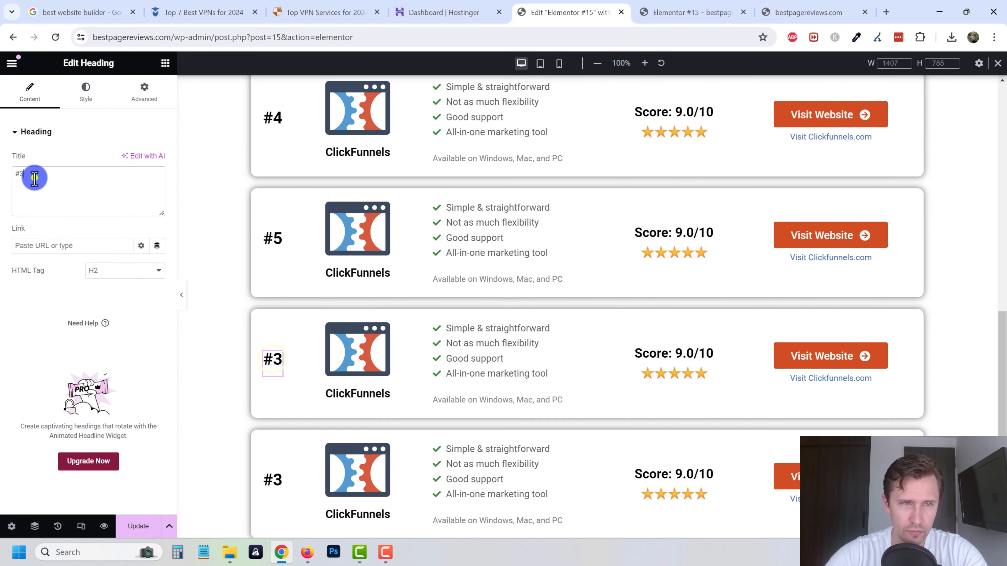
pyautogui.scroll(-3, 278, 351)
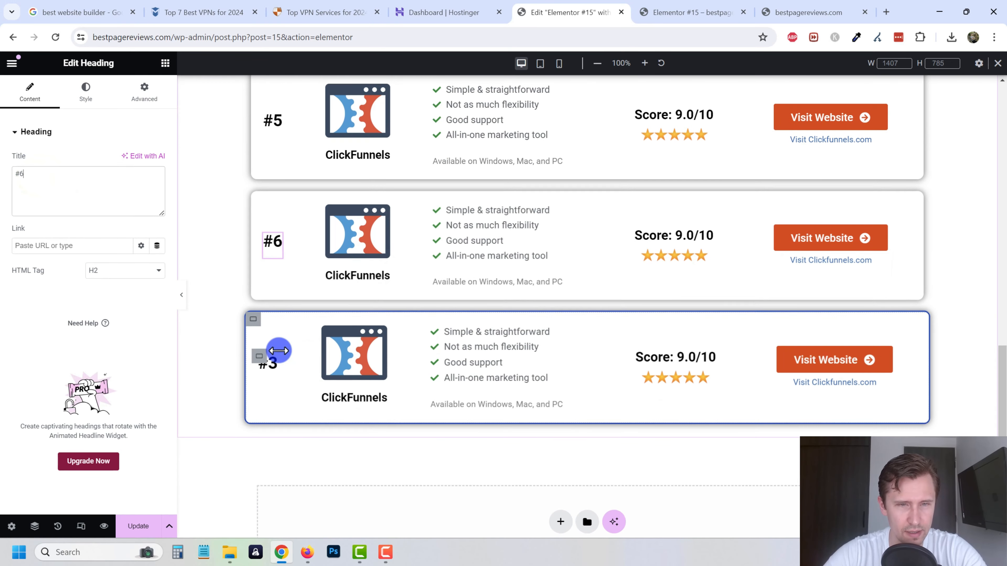
pyautogui.click(267, 363)
pyautogui.click(51, 176)
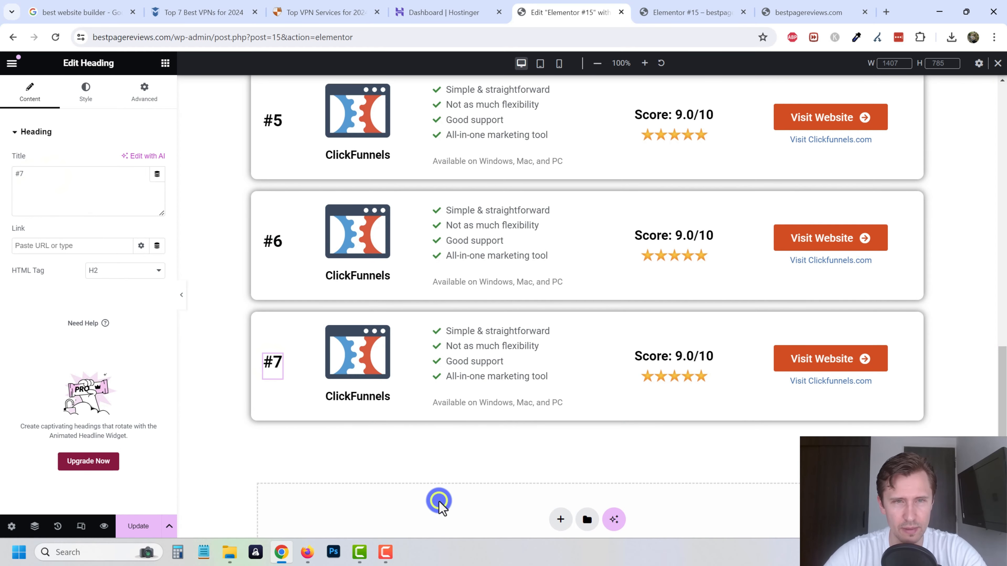
# Review the ranks, logos, feature lists and scores of the seven comparison rows in the editor
pyautogui.scroll(6, 428, 476)
pyautogui.scroll(7, 373, 270)
pyautogui.scroll(-3, 423, 355)
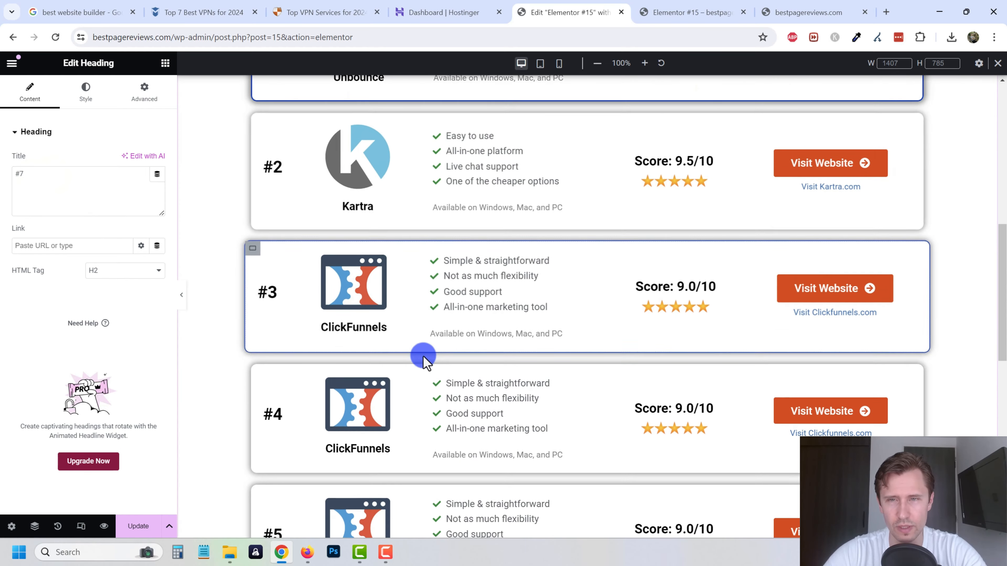
pyautogui.scroll(-3, 477, 478)
pyautogui.scroll(1, 504, 396)
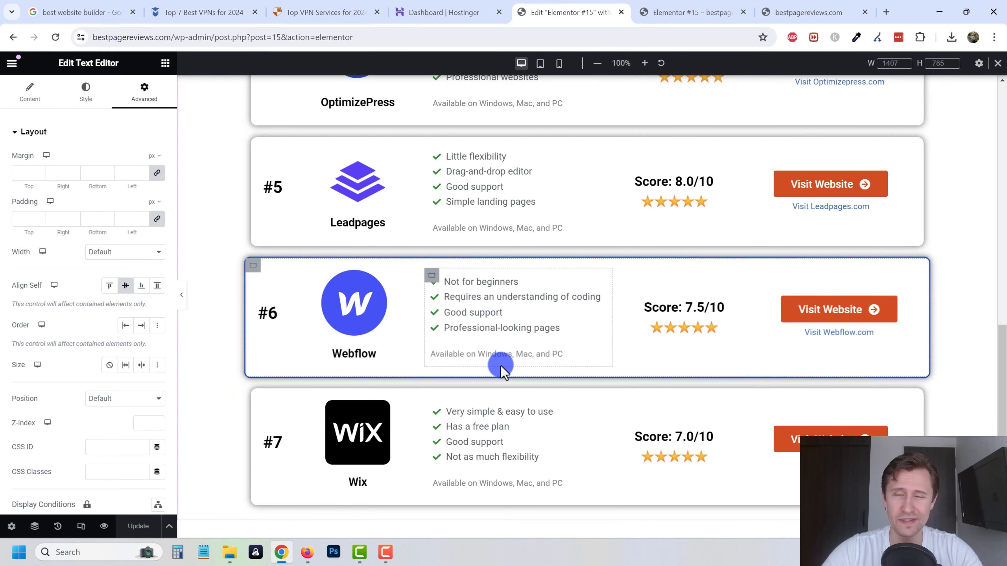
pyautogui.scroll(5, 507, 374)
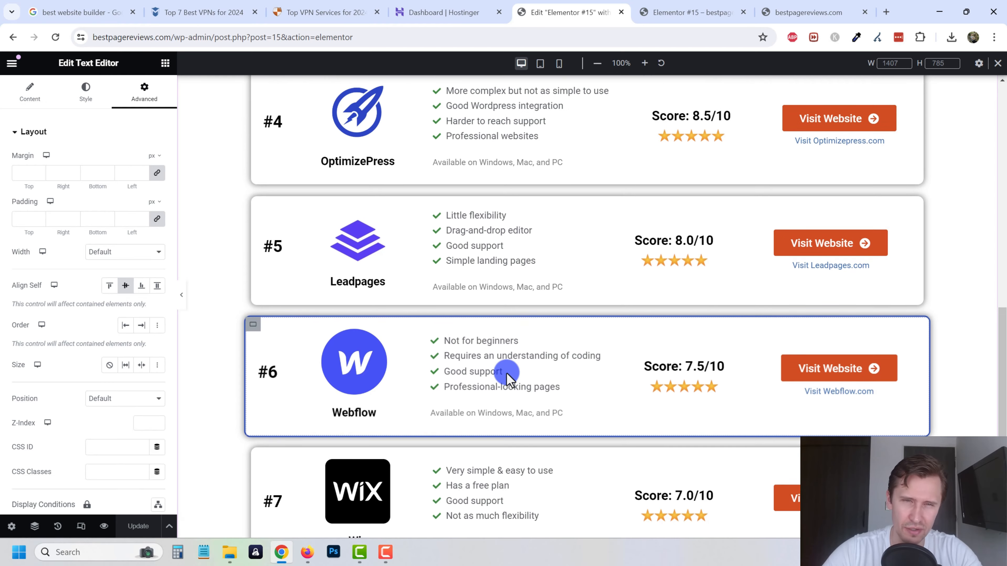
pyautogui.scroll(7, 508, 373)
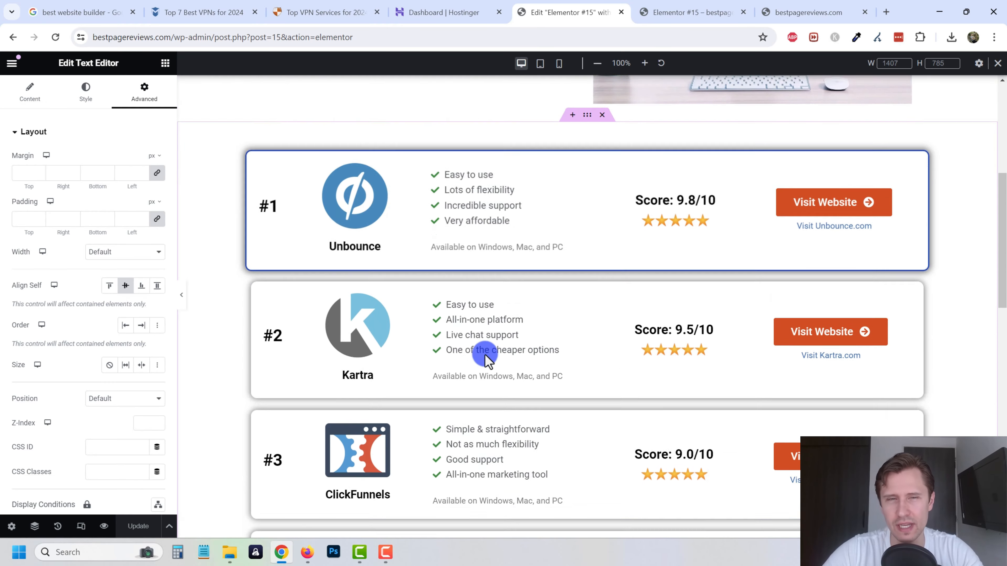
pyautogui.scroll(-6, 483, 353)
# Open the page preview and examine the intro section and all seven comparison rows
pyautogui.click(103, 526)
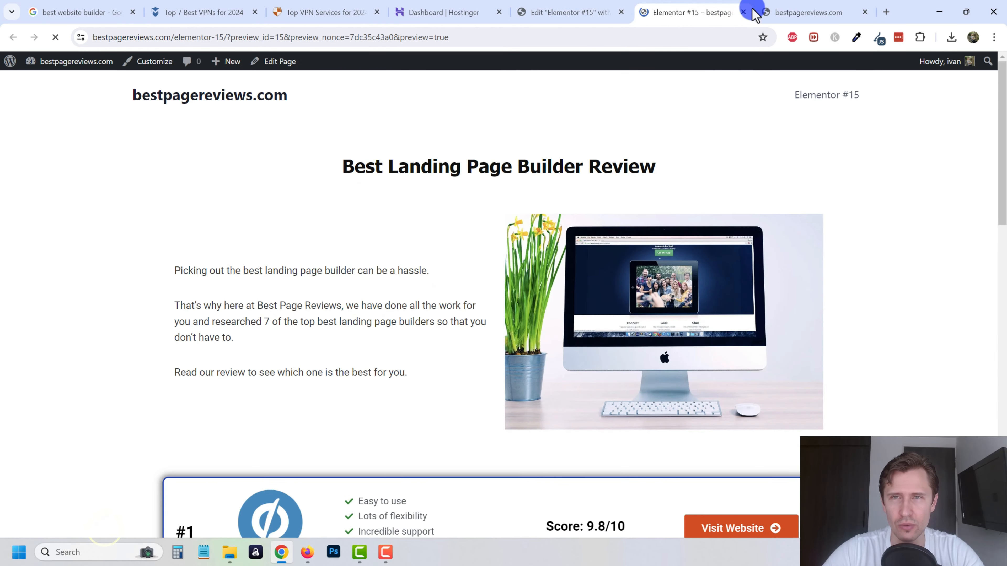
pyautogui.scroll(-3, 443, 301)
pyautogui.scroll(3, 427, 292)
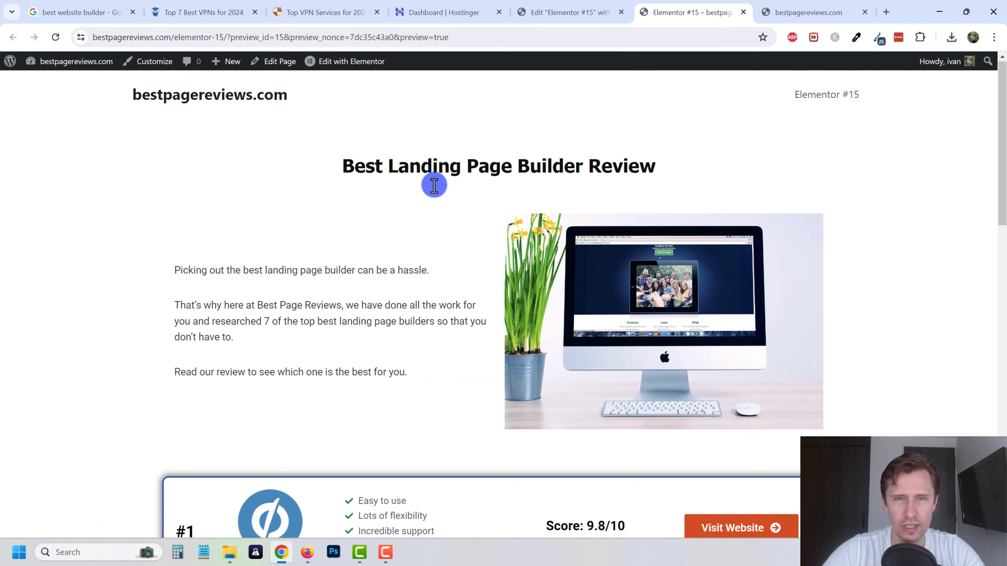
pyautogui.scroll(-4, 434, 185)
pyautogui.scroll(4, 430, 212)
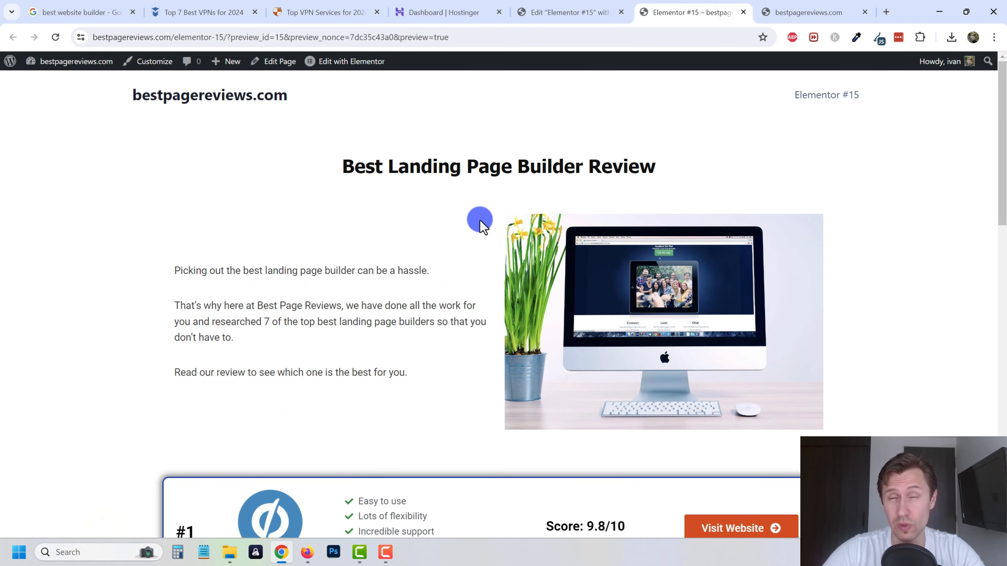
pyautogui.scroll(-10, 438, 263)
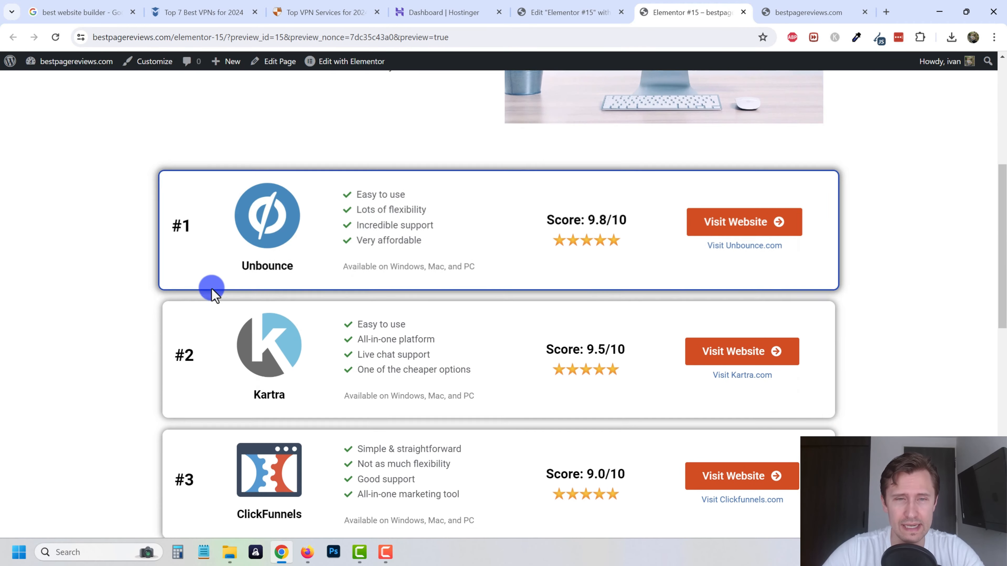
pyautogui.scroll(-10, 288, 307)
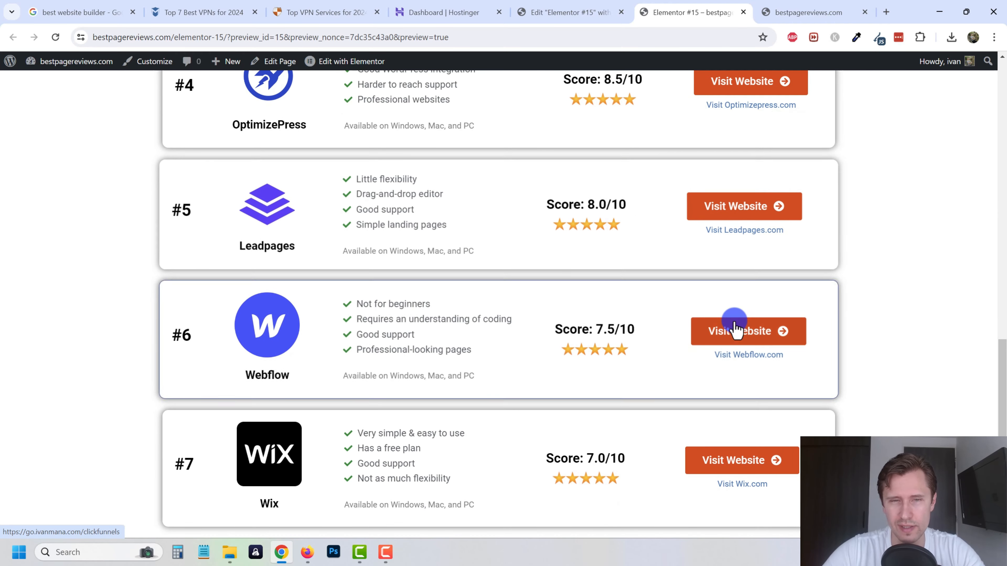
pyautogui.scroll(-2, 730, 335)
pyautogui.scroll(1, 396, 234)
pyautogui.scroll(4, 395, 234)
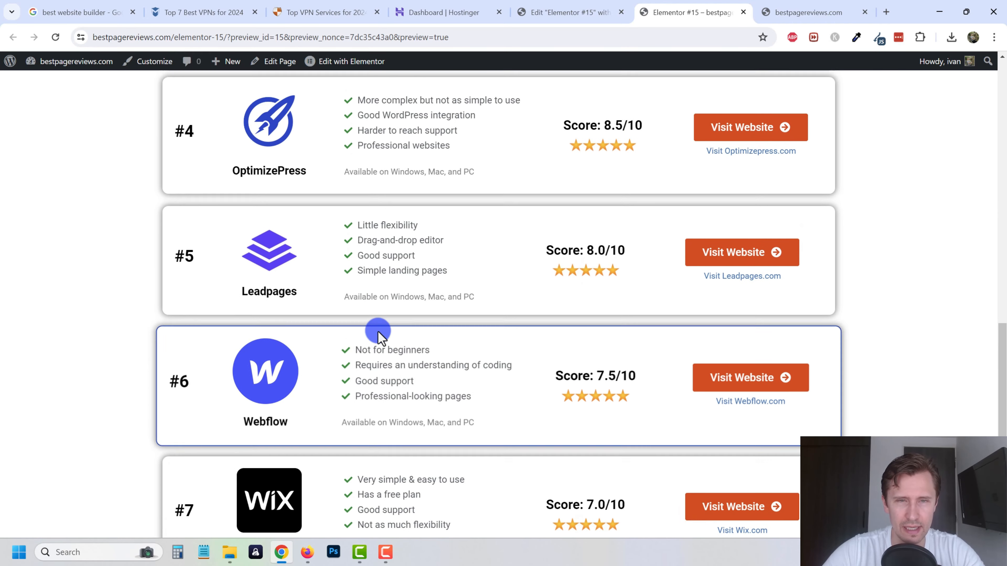
pyautogui.scroll(2, 406, 382)
pyautogui.scroll(4, 411, 380)
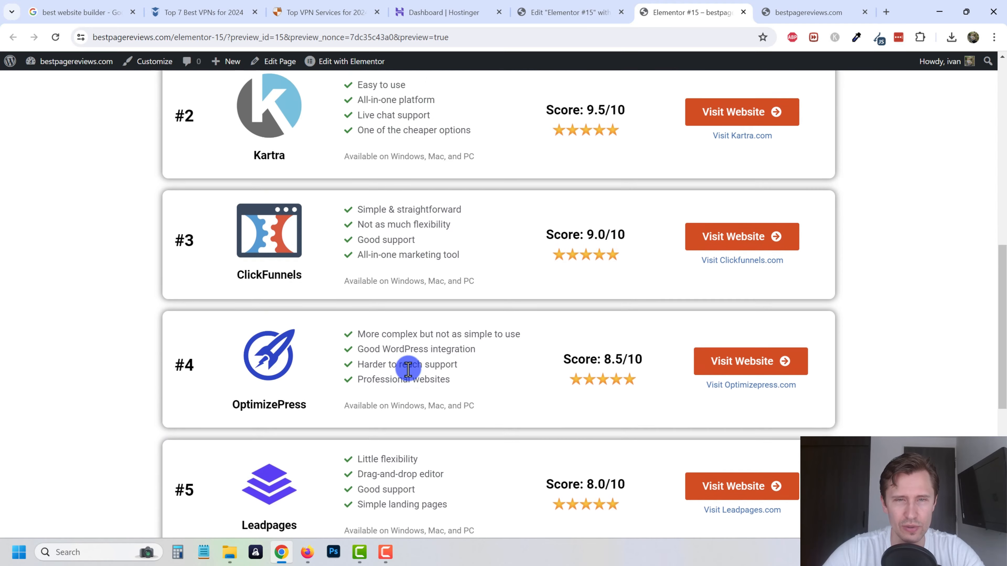
pyautogui.scroll(3, 449, 395)
pyautogui.scroll(-14, 632, 258)
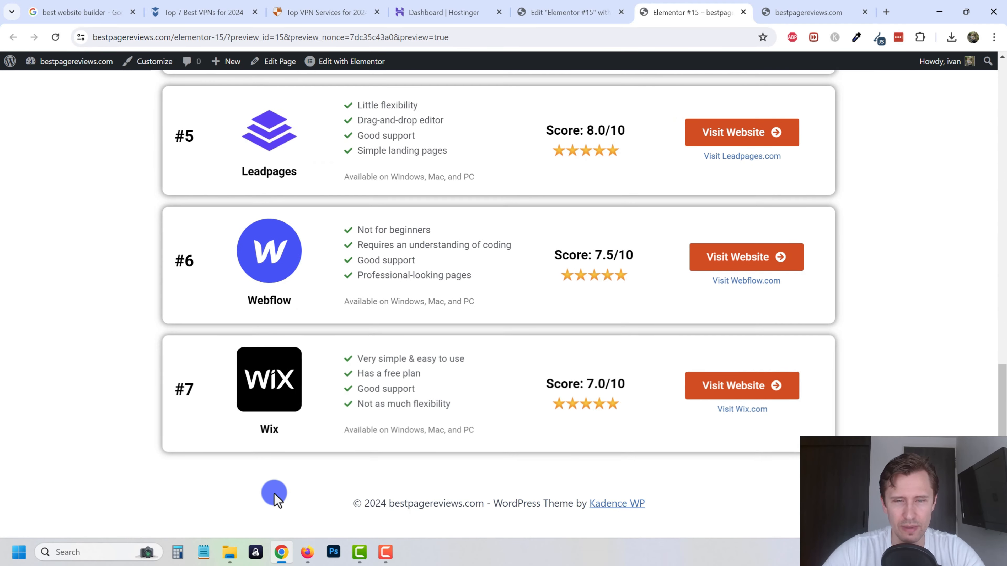
pyautogui.scroll(6, 210, 412)
pyautogui.scroll(10, 234, 397)
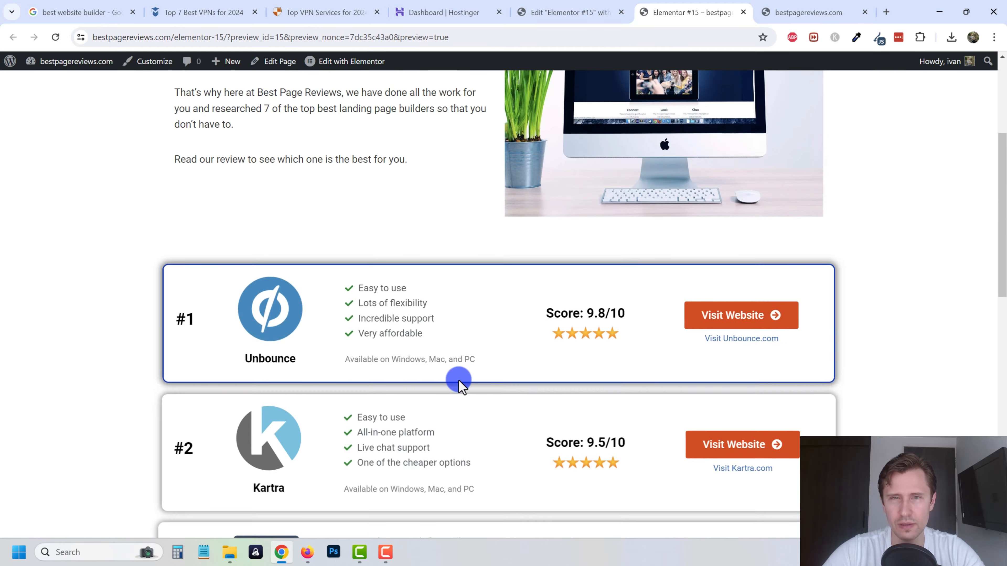
pyautogui.scroll(-3, 417, 103)
# Examine the comparison row layouts on the two reference VPN review pages
pyautogui.click(320, 11)
pyautogui.scroll(-5, 432, 228)
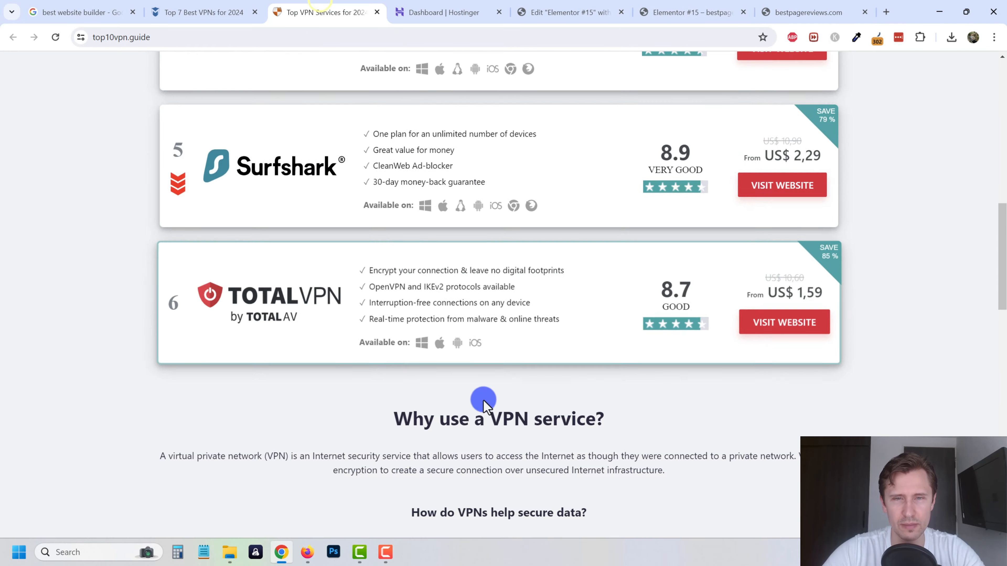
pyautogui.scroll(16, 483, 400)
pyautogui.click(245, 16)
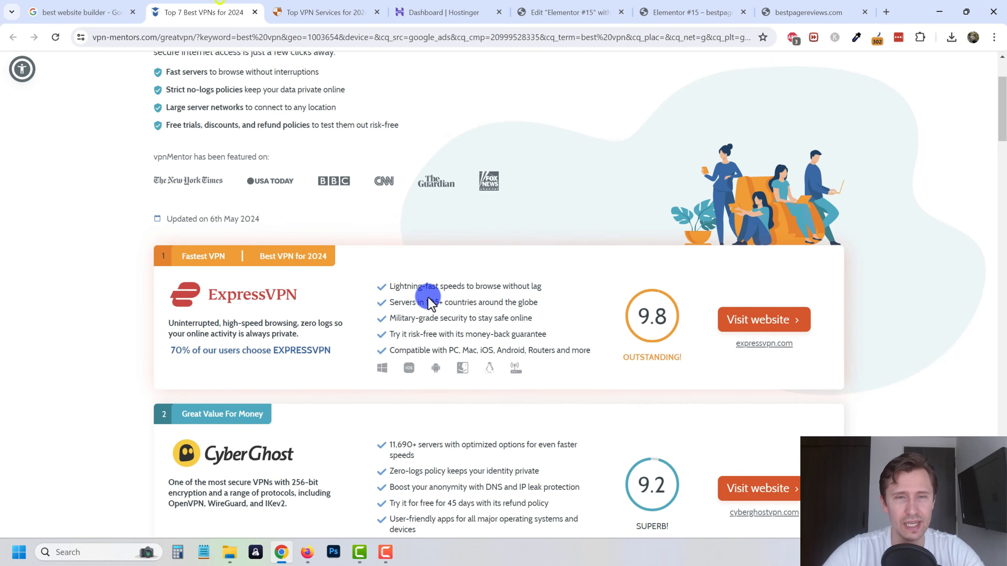
pyautogui.scroll(-3, 427, 293)
pyautogui.scroll(1, 438, 310)
# Return to the landing page builder review preview and compare its full layout with the reference pages
pyautogui.click(690, 12)
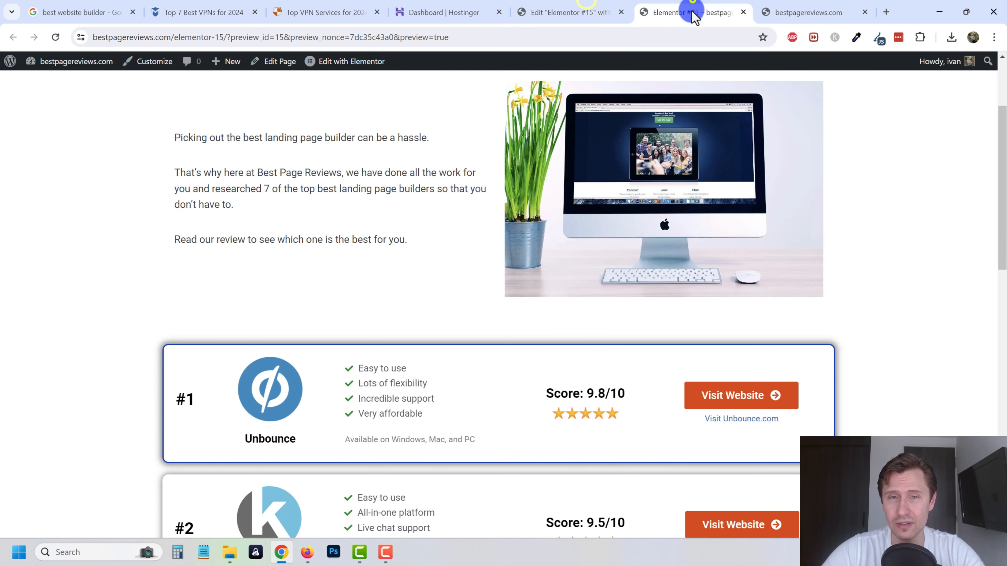
pyautogui.scroll(-8, 654, 398)
pyautogui.scroll(-6, 876, 373)
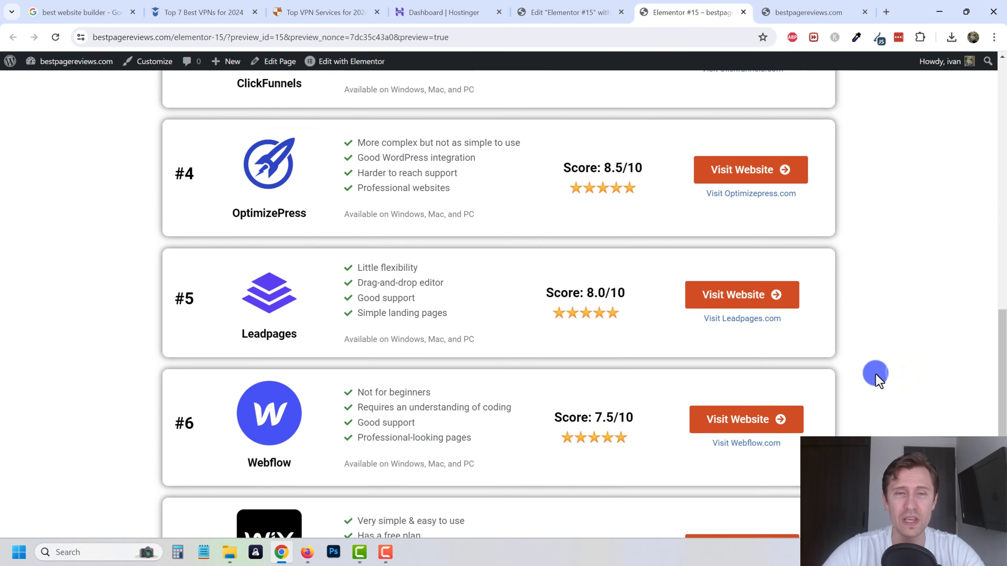
pyautogui.scroll(11, 875, 375)
pyautogui.scroll(5, 872, 381)
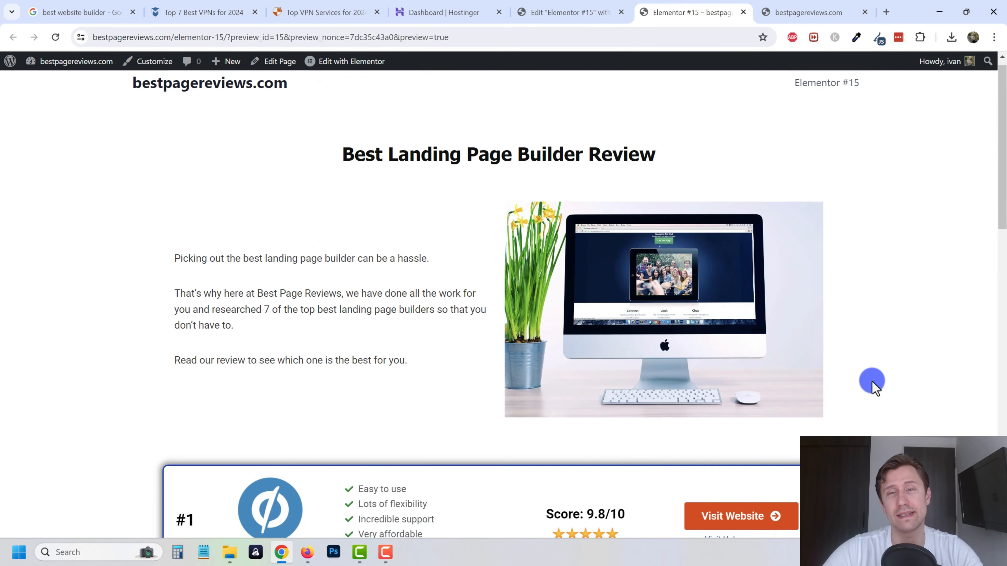
pyautogui.scroll(-10, 835, 381)
pyautogui.scroll(-8, 834, 381)
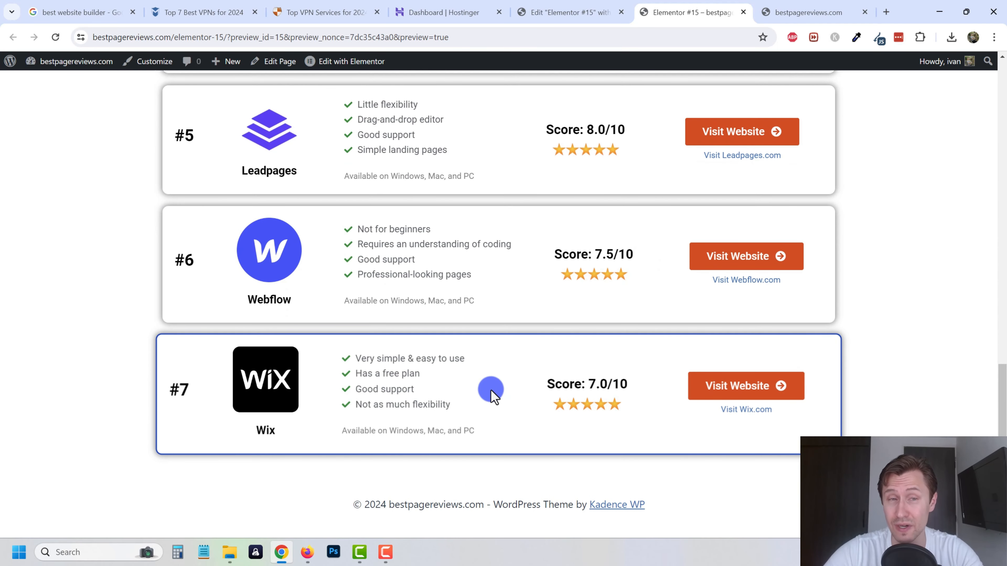
pyautogui.scroll(6, 491, 390)
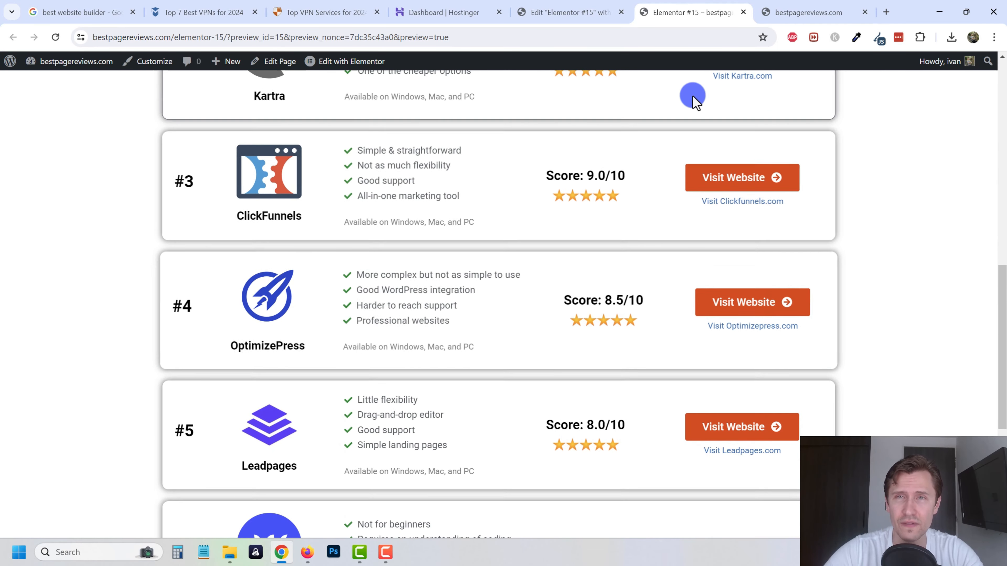
# Back in the Elementor editor, set the column and row gaps of the OptimizePress logo container to 0
pyautogui.click(578, 9)
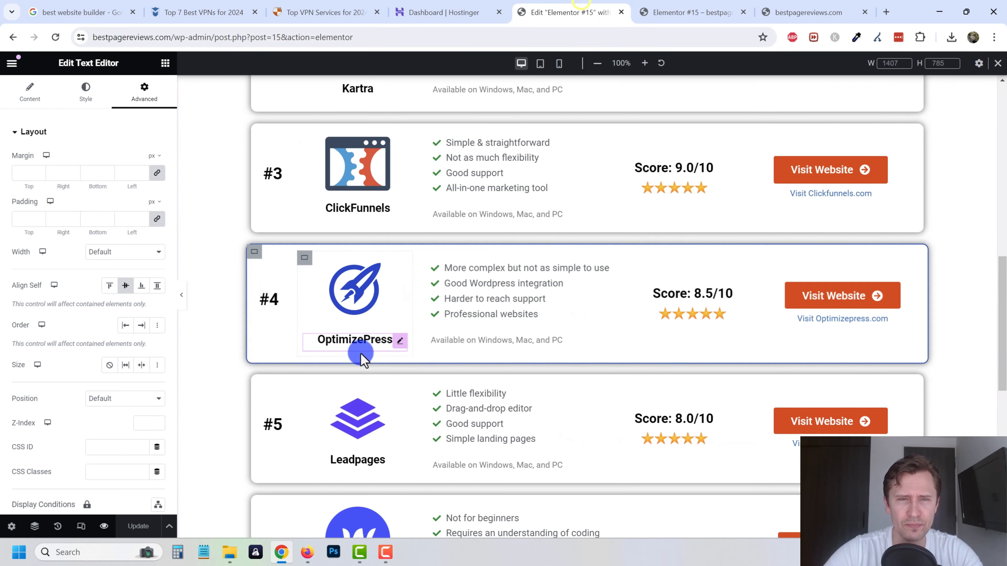
pyautogui.click(304, 258)
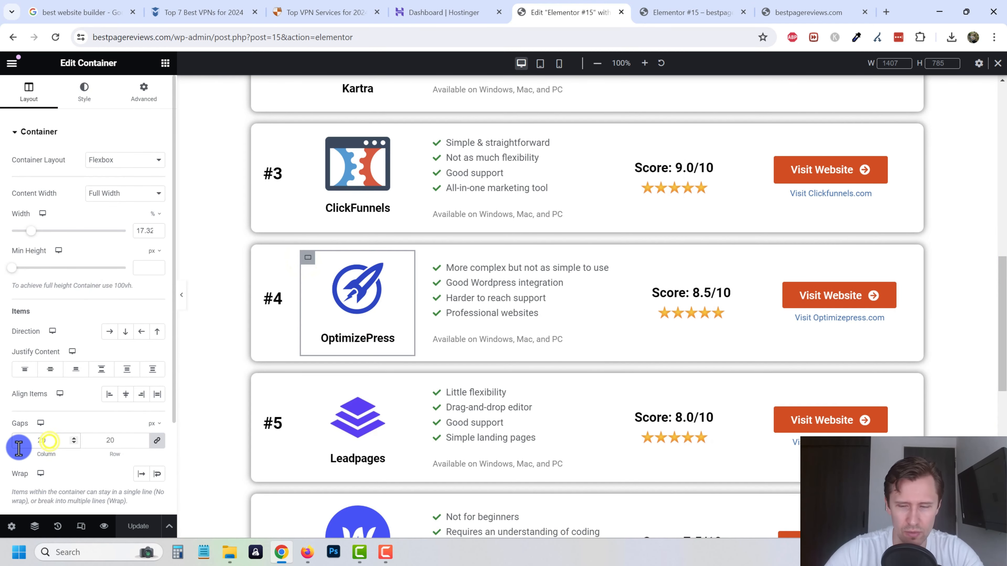
pyautogui.write('0')
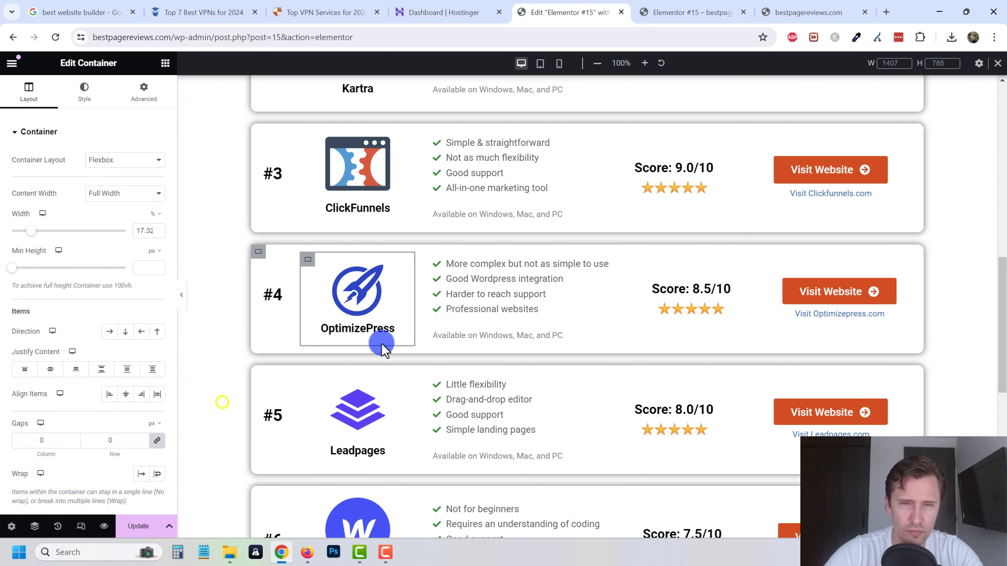
# Set the column and row gaps of the Leadpages logo container to 0 and check the logo spacing in the other rows
pyautogui.scroll(-3, 382, 349)
pyautogui.scroll(2, 370, 367)
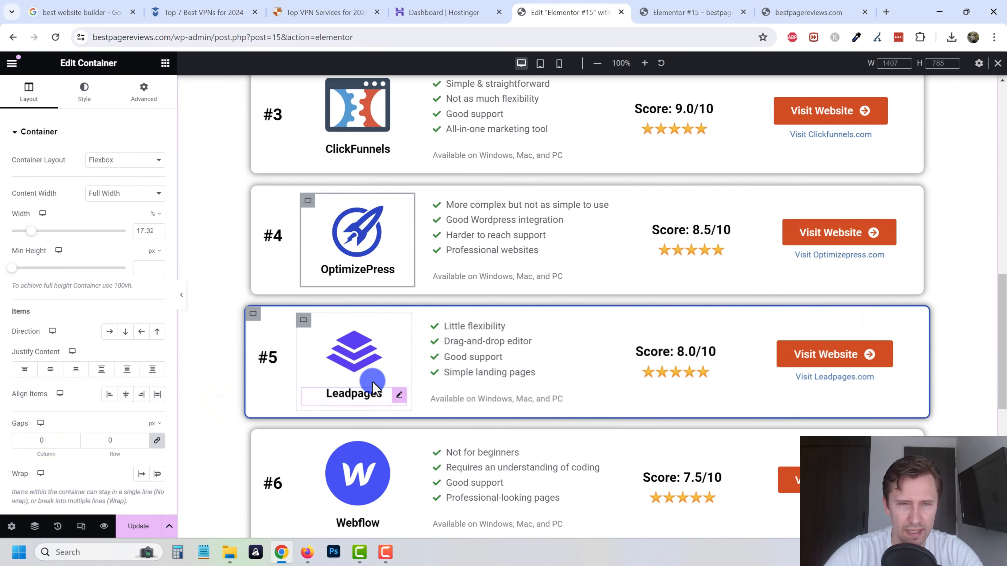
pyautogui.click(302, 325)
pyautogui.scroll(-1, 46, 412)
pyautogui.click(42, 381)
pyautogui.write('0')
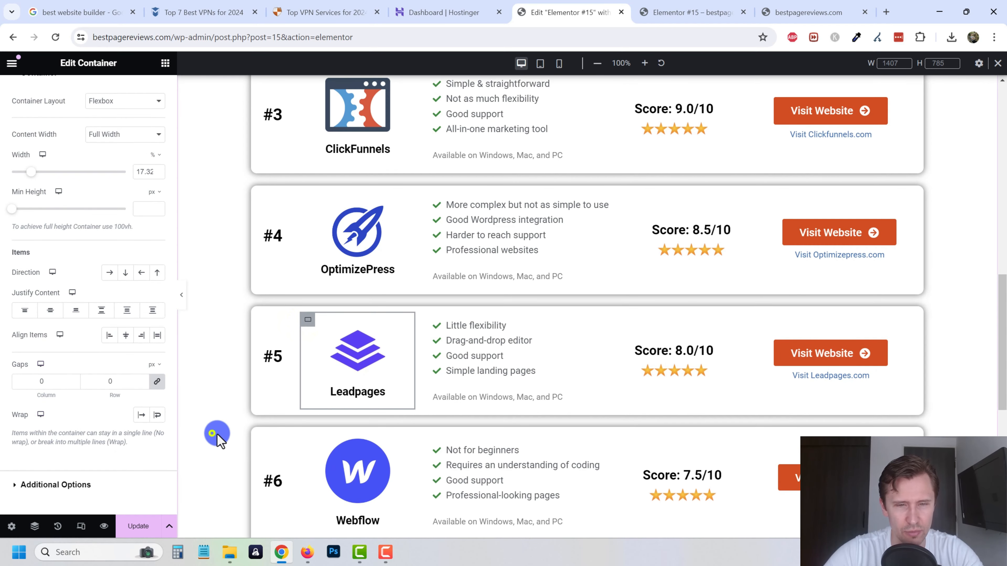
pyautogui.scroll(-6, 317, 418)
pyautogui.scroll(12, 342, 392)
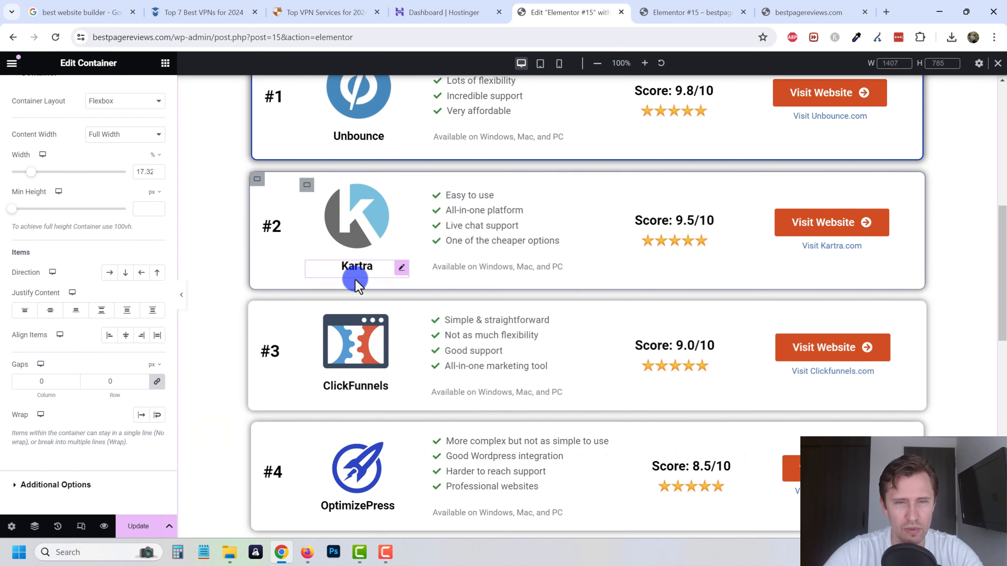
pyautogui.scroll(-3, 376, 387)
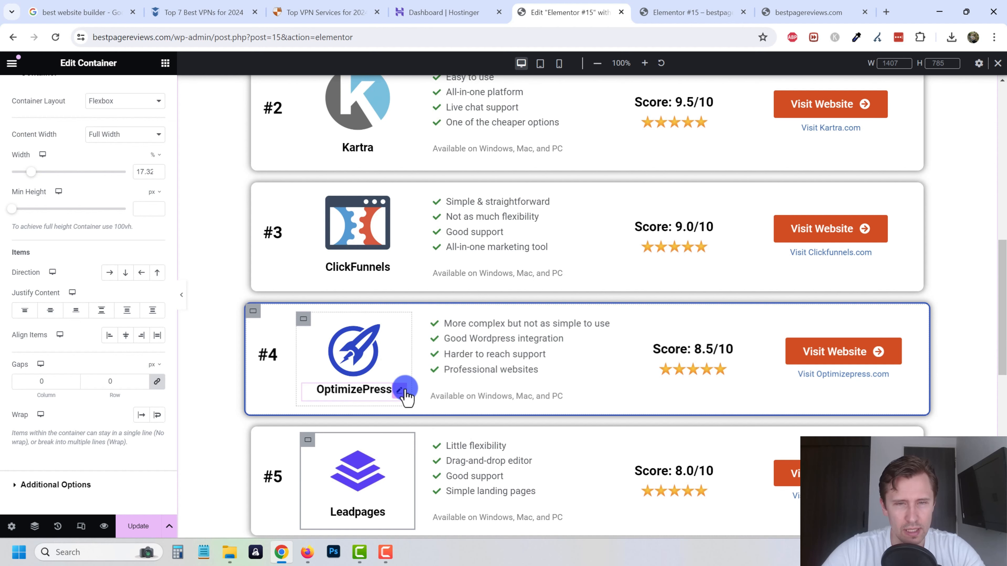
# Set the column and row gaps of the OptimizePress logo container to 5 px
pyautogui.click(402, 390)
pyautogui.click(24, 88)
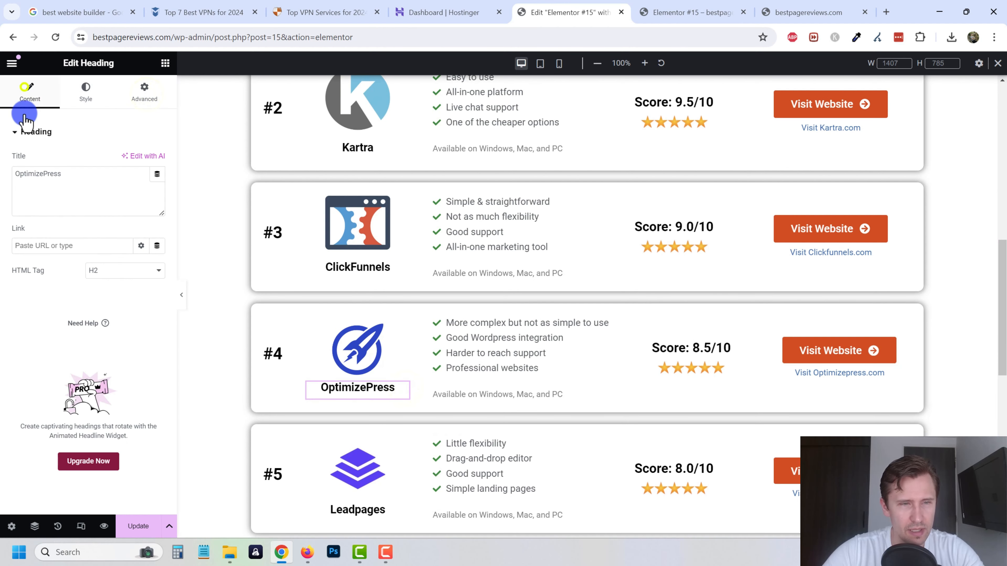
pyautogui.click(303, 320)
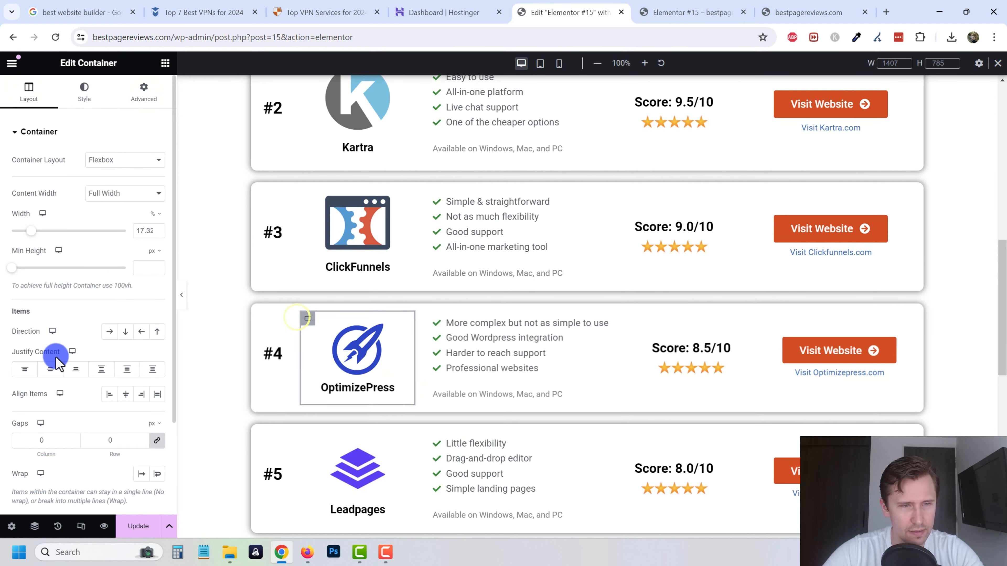
pyautogui.write('5')
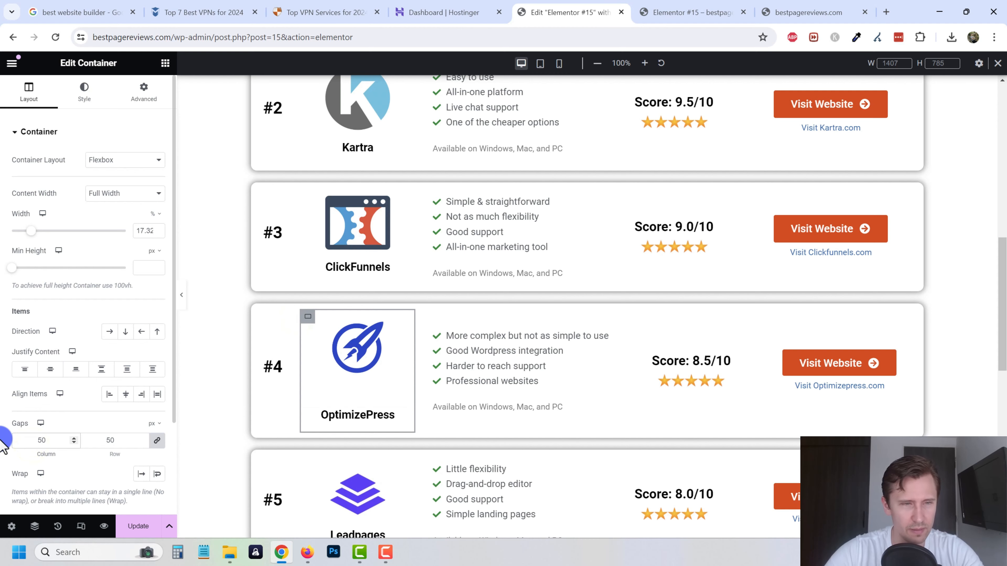
pyautogui.doubleClick(47, 439)
pyautogui.write('5')
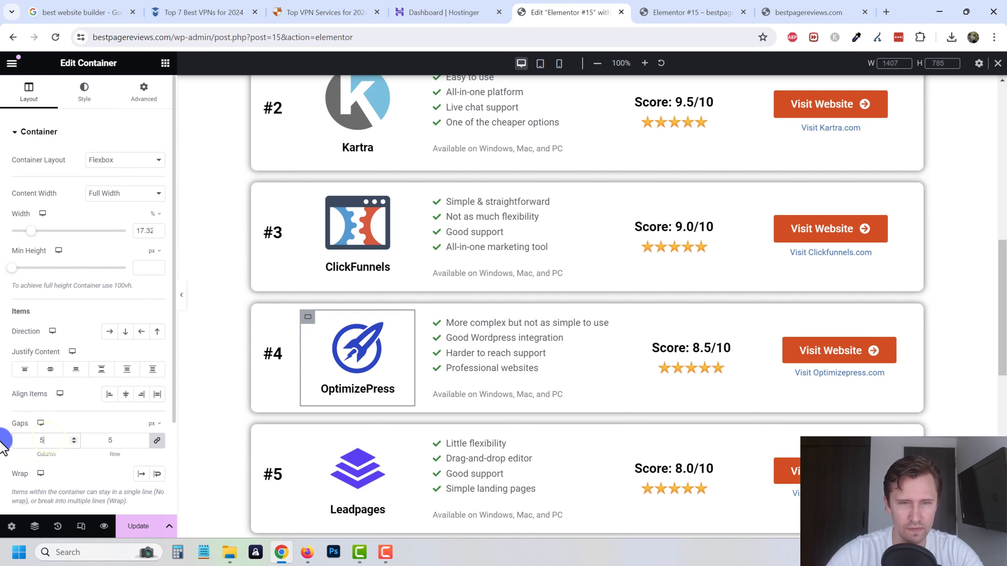
pyautogui.click(238, 351)
# Update the page to save the spacing changes and go to the empty area below the Wix row
pyautogui.scroll(10, 452, 311)
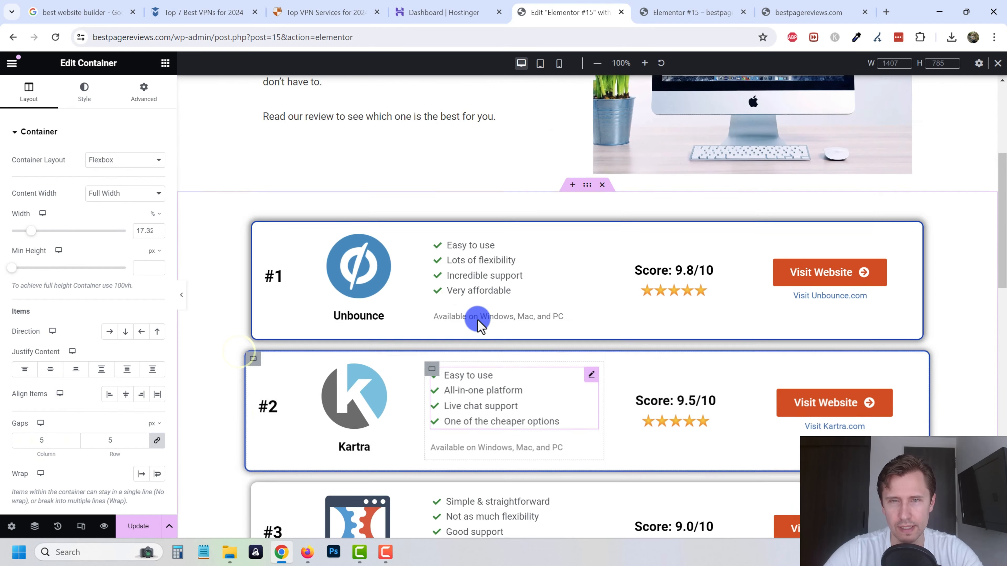
pyautogui.click(447, 209)
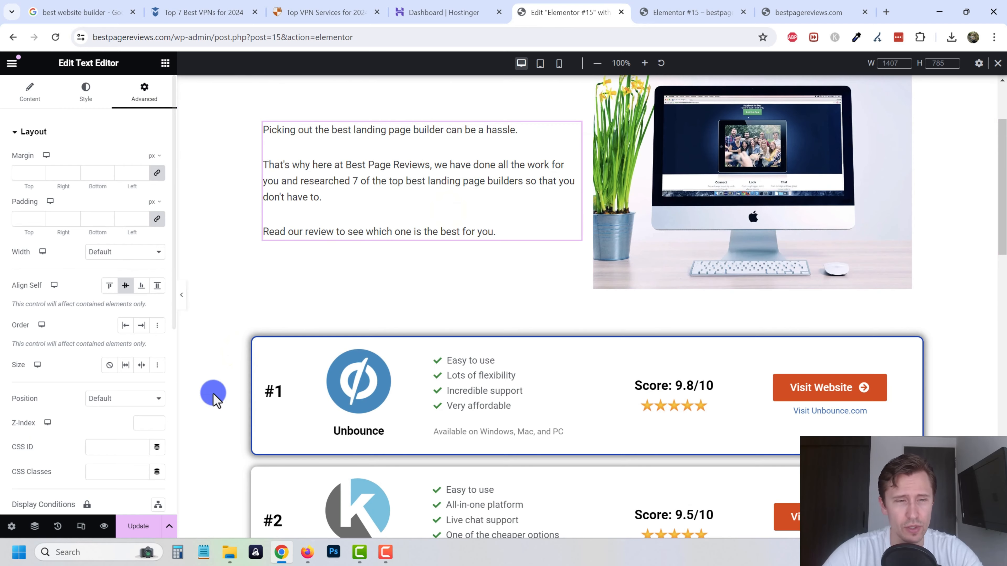
pyautogui.click(138, 526)
pyautogui.scroll(-5, 560, 387)
pyautogui.scroll(-10, 568, 388)
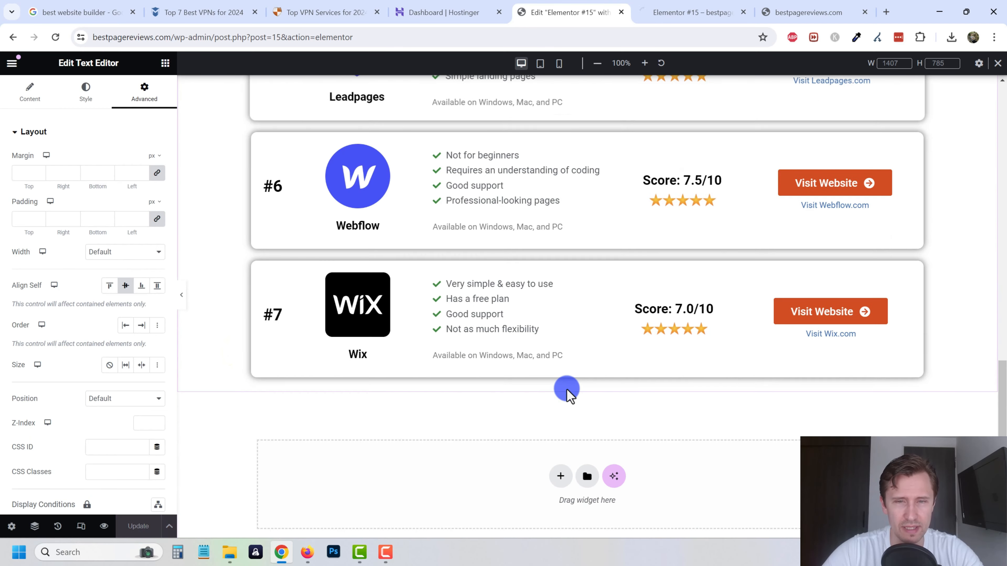
# Examine the sections below the comparison rows on the Top 7 Best VPNs reference page, including How We Rate Our VPNs
pyautogui.click(212, 12)
pyautogui.scroll(-15, 421, 359)
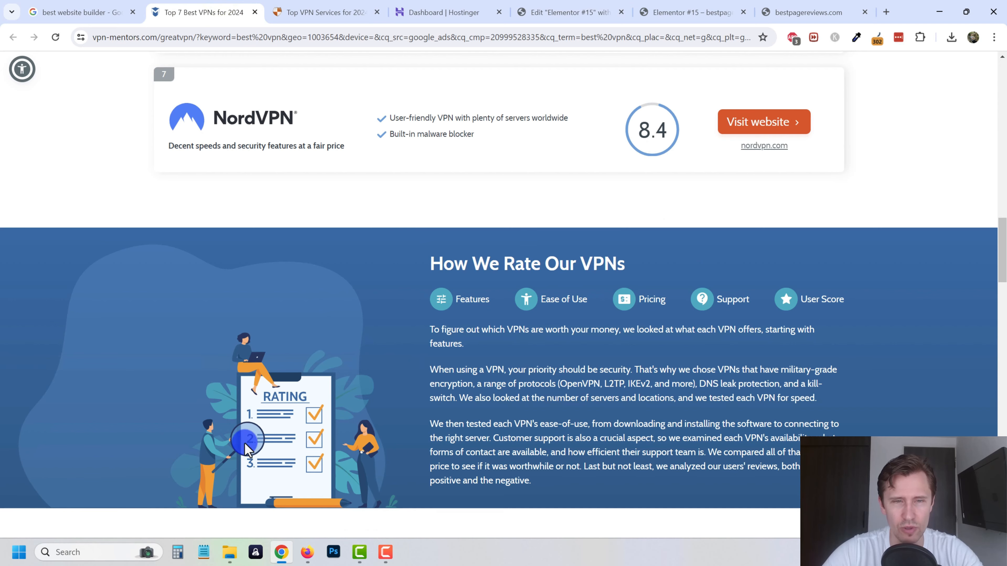
pyautogui.rightClick(7, 440)
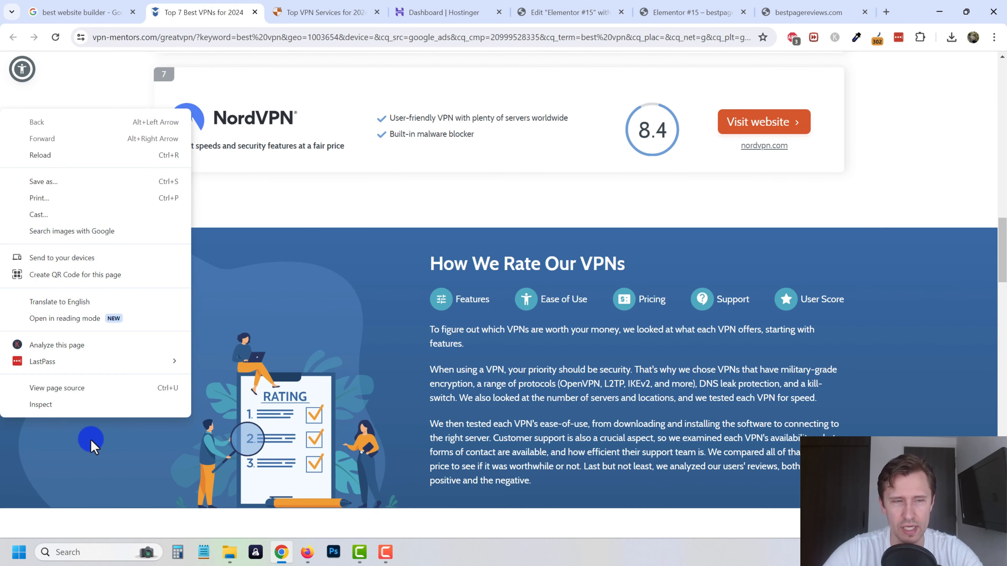
pyautogui.click(91, 439)
pyautogui.scroll(-15, 642, 414)
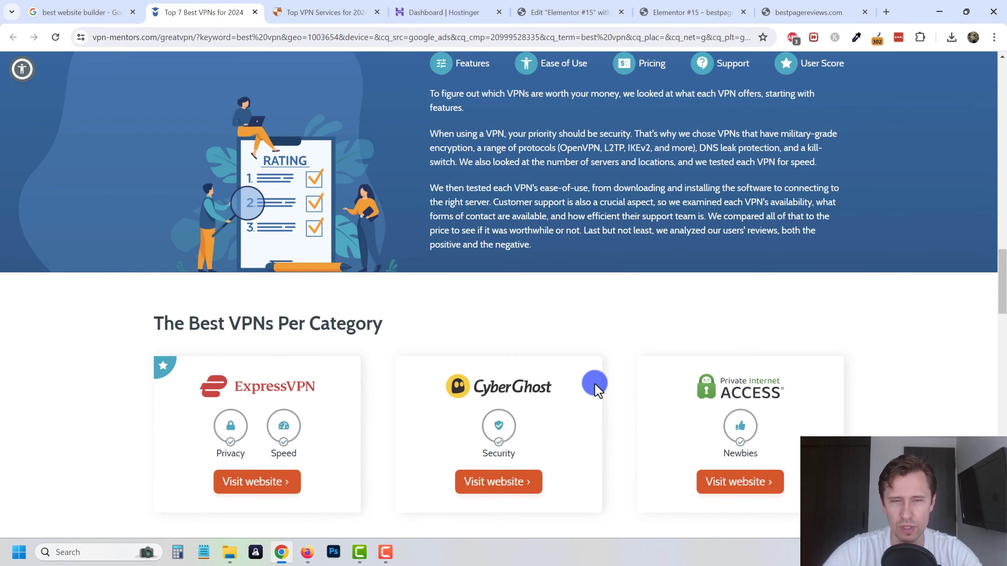
pyautogui.scroll(-5, 464, 453)
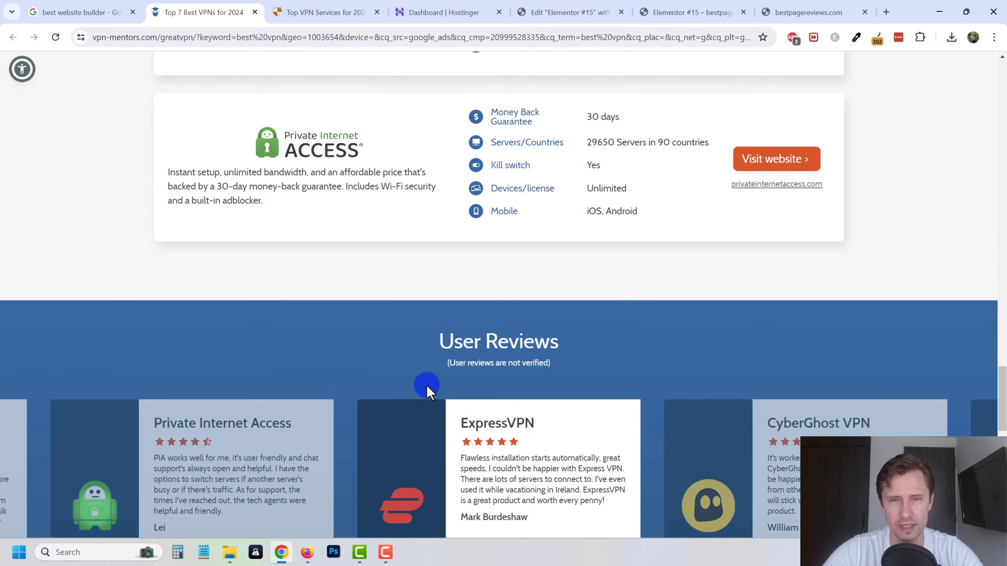
pyautogui.scroll(15, 426, 386)
pyautogui.scroll(8, 387, 361)
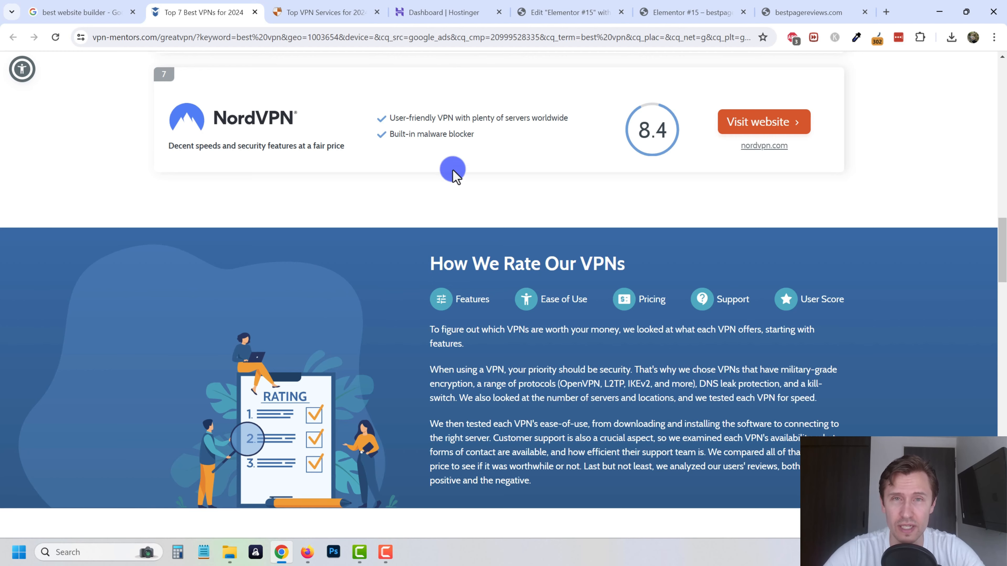
# Back in the Elementor editor, add a single-column container section below the Wix row and nest a container inside it
pyautogui.click(571, 10)
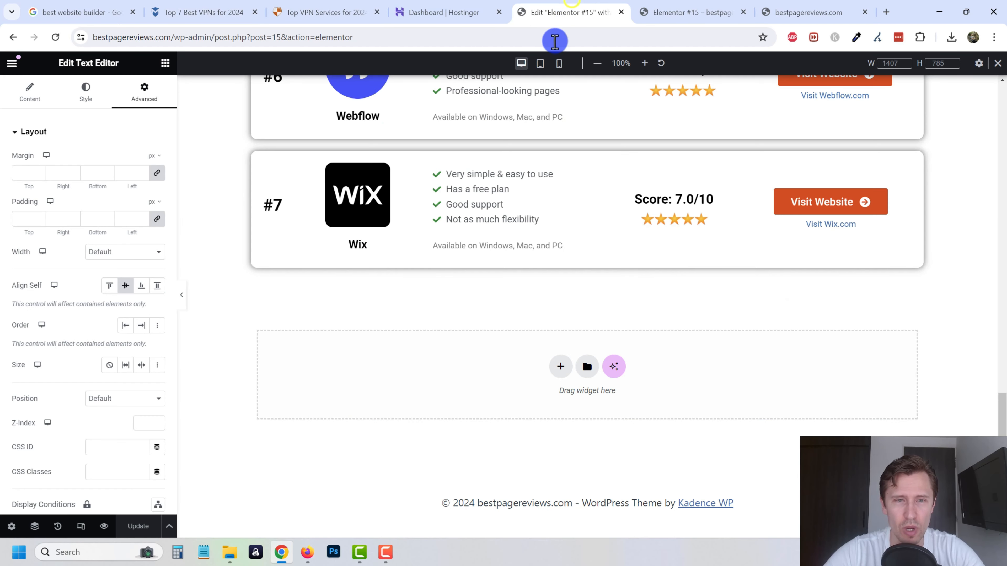
pyautogui.click(556, 374)
pyautogui.click(543, 414)
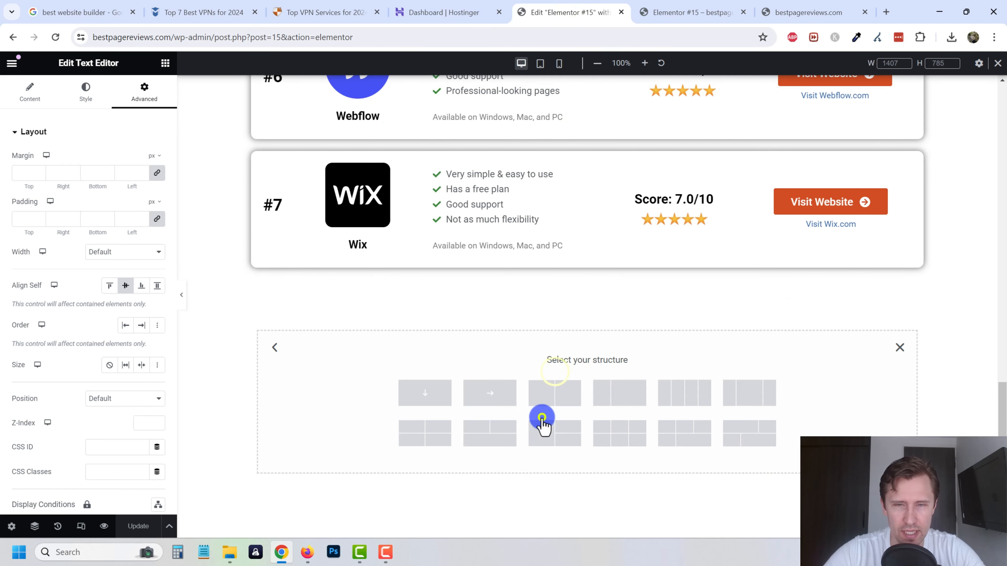
pyautogui.click(426, 393)
pyautogui.click(144, 90)
pyautogui.click(164, 63)
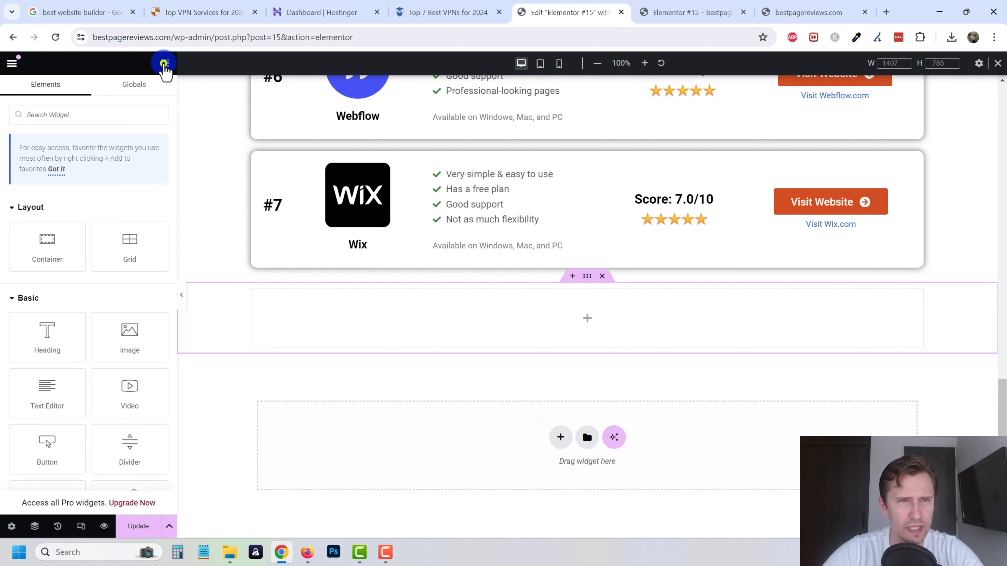
pyautogui.moveTo(47, 243); pyautogui.dragTo(530, 345)
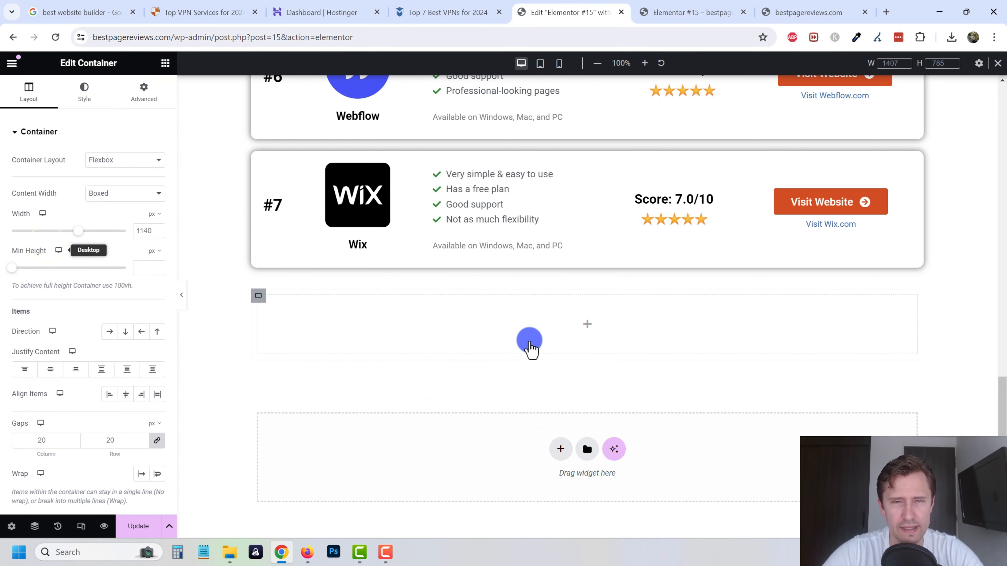
# Set the layout direction of the new section's outer container to horizontal row
pyautogui.click(165, 64)
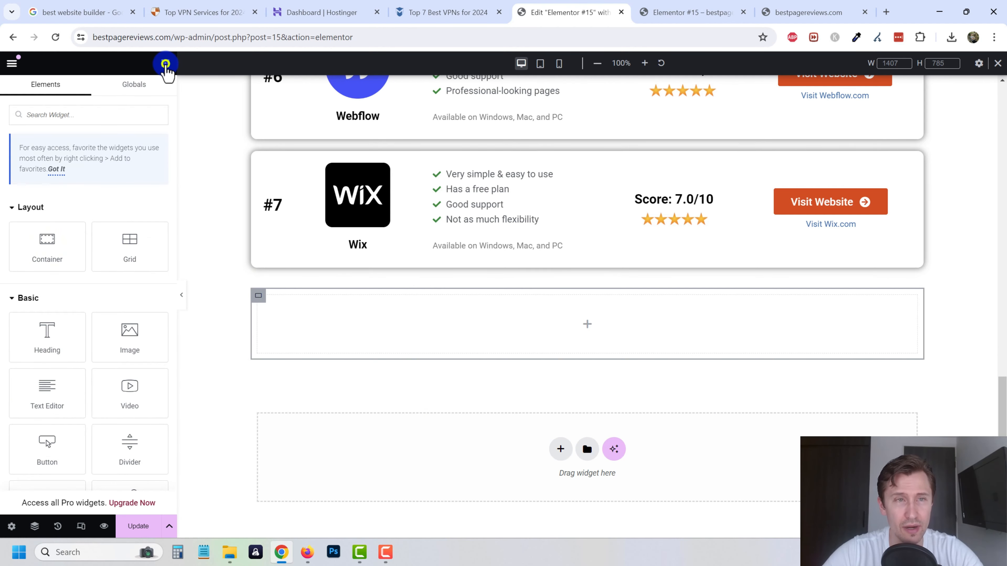
pyautogui.click(587, 276)
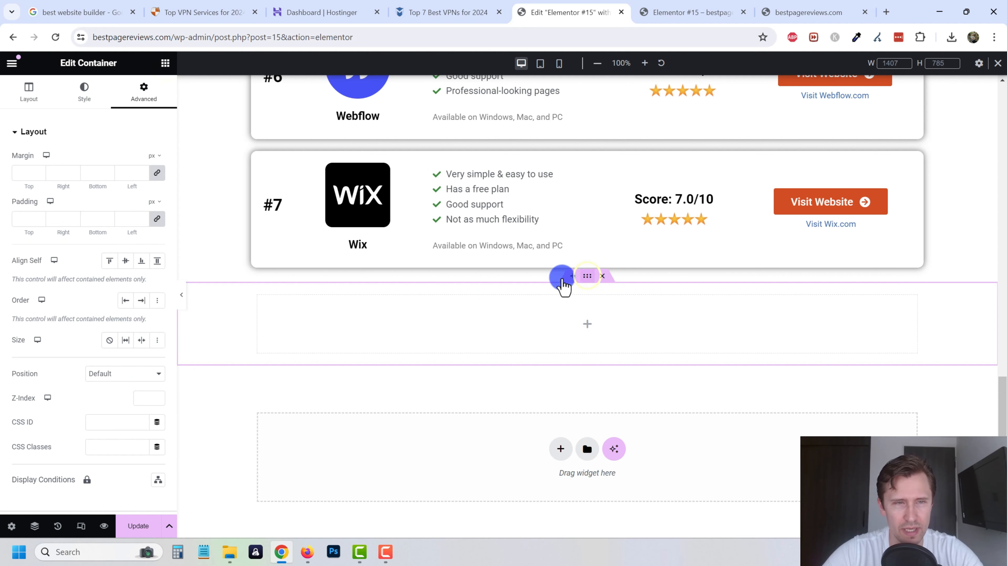
pyautogui.click(40, 90)
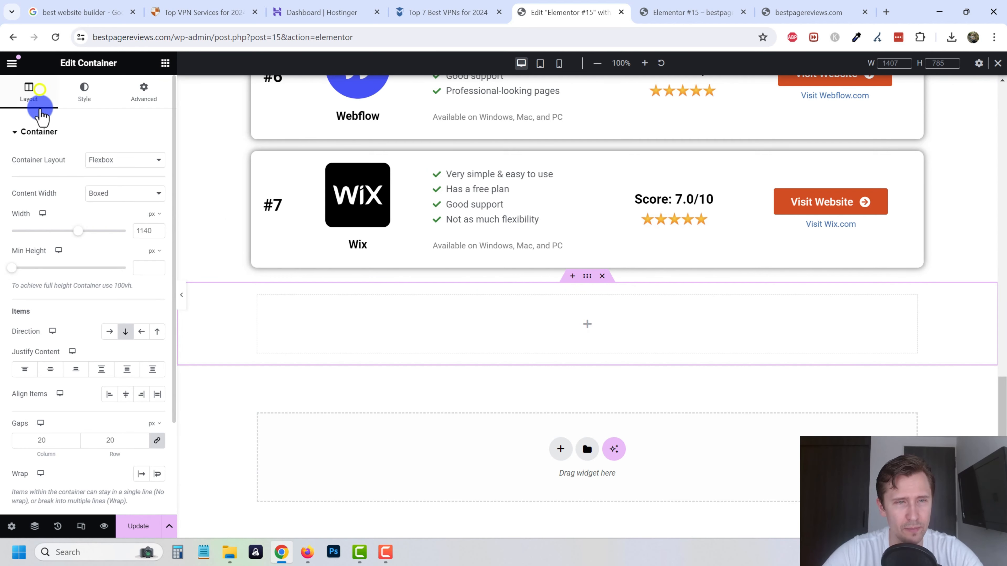
pyautogui.click(112, 332)
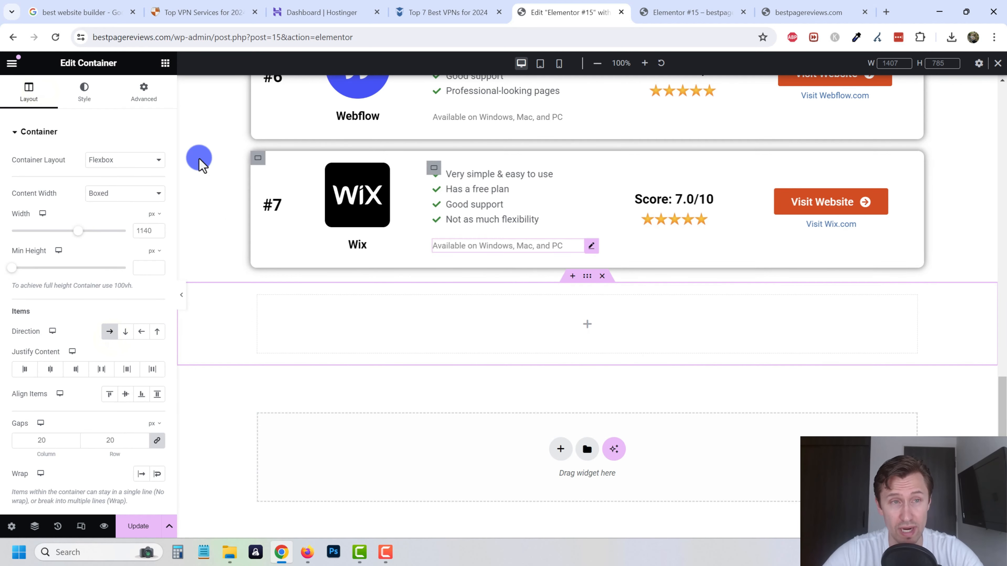
pyautogui.click(166, 63)
pyautogui.moveTo(46, 247); pyautogui.dragTo(721, 323)
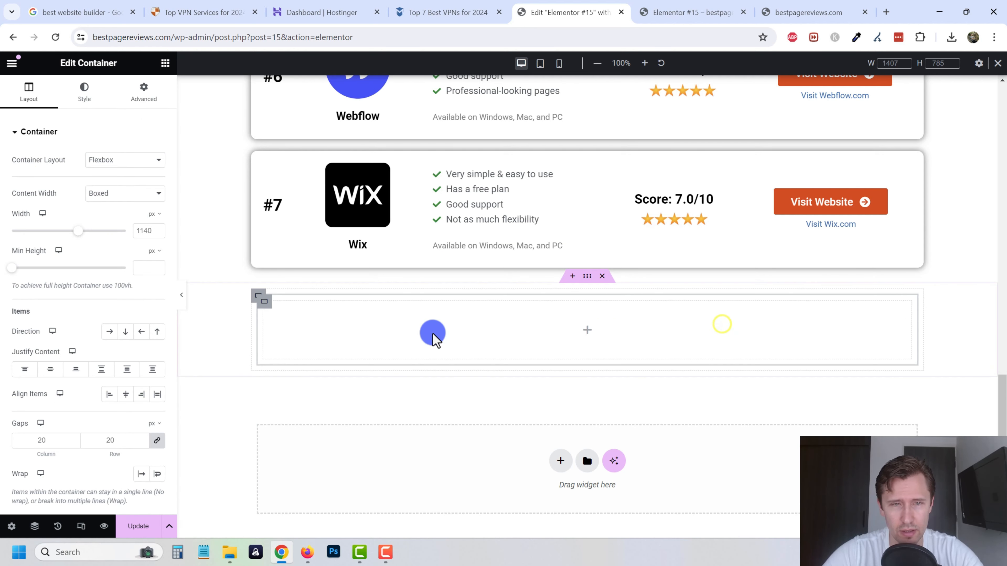
pyautogui.rightClick(265, 303)
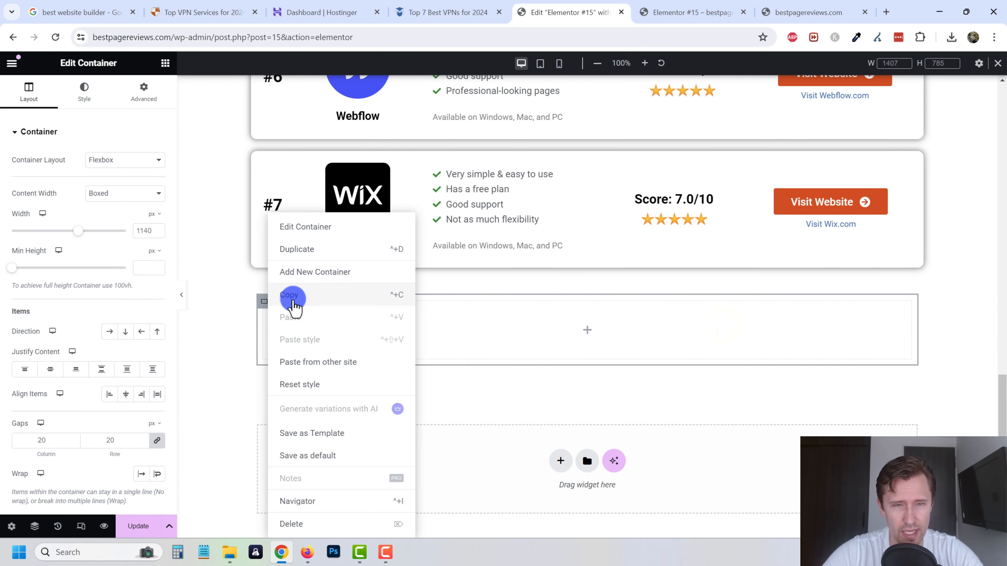
pyautogui.click(291, 525)
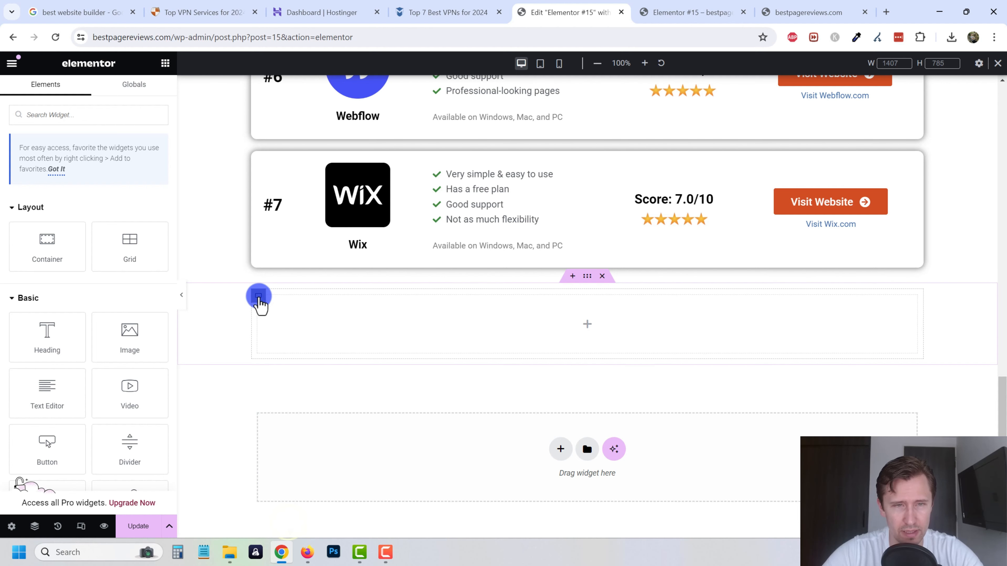
# Duplicate the inner container to form two side-by-side columns and make the left column narrower than the right one
pyautogui.rightClick(260, 300)
pyautogui.click(298, 256)
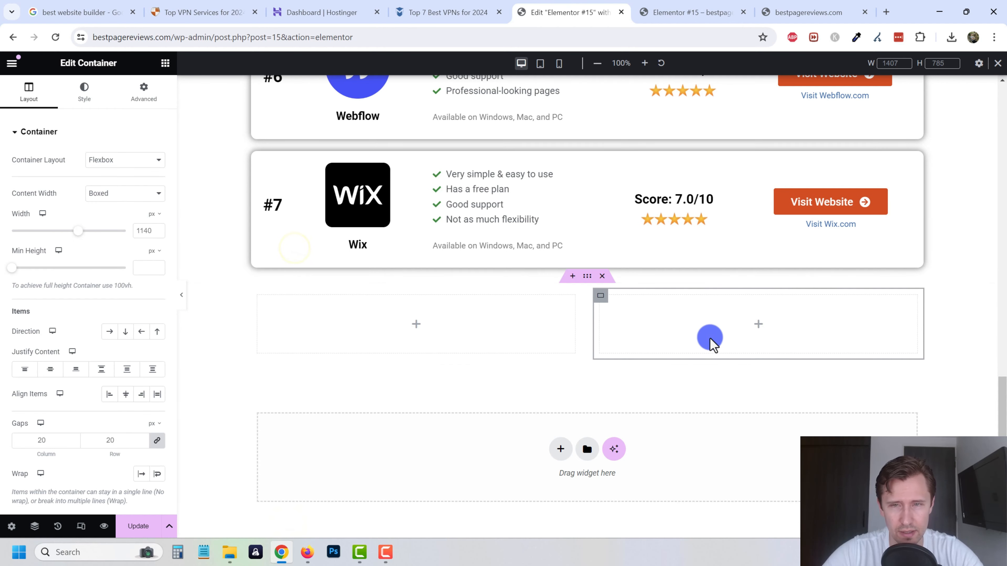
pyautogui.moveTo(574, 323); pyautogui.dragTo(499, 322)
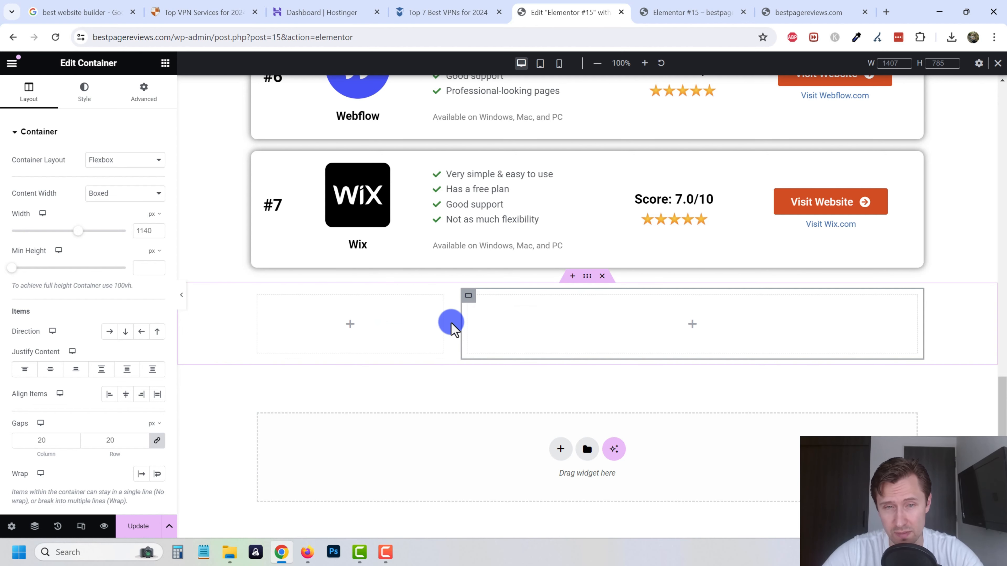
pyautogui.moveTo(451, 322)
pyautogui.mouseDown()
pyautogui.moveTo(478, 326)
pyautogui.moveTo(456, 317)
pyautogui.mouseUp()
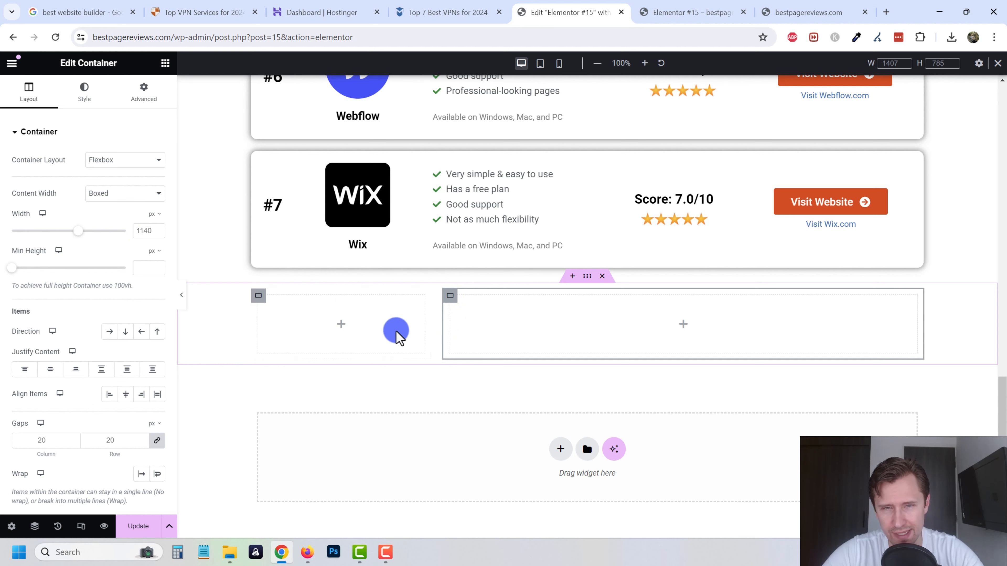
# Set the left container's width to 30% and place an Image widget in it
pyautogui.click(258, 298)
pyautogui.click(140, 236)
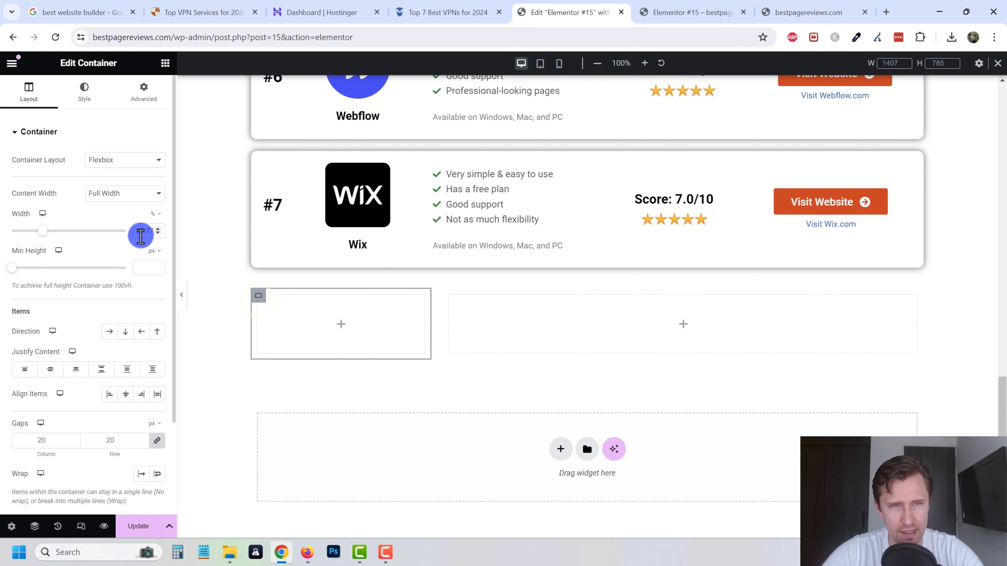
pyautogui.write('30')
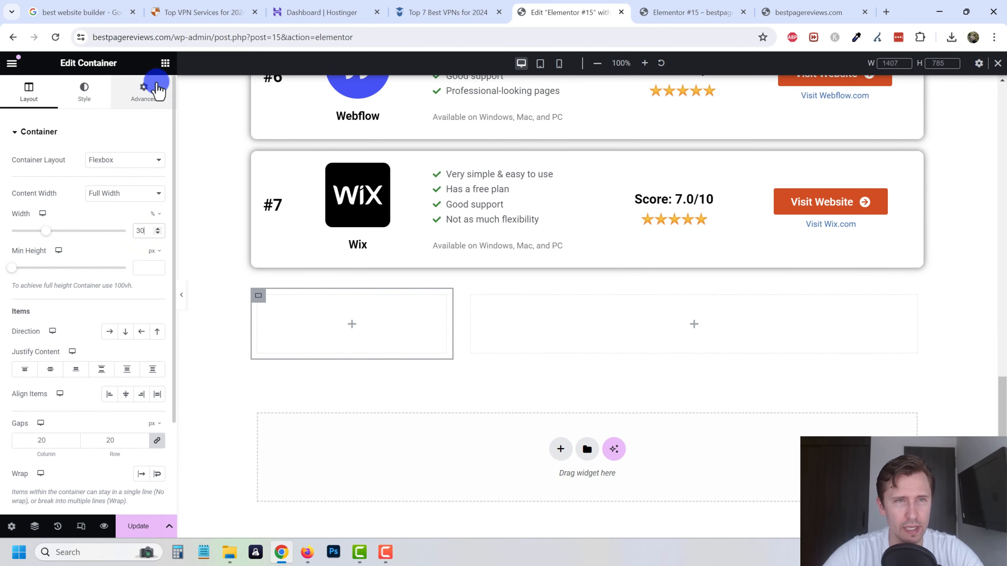
pyautogui.click(165, 63)
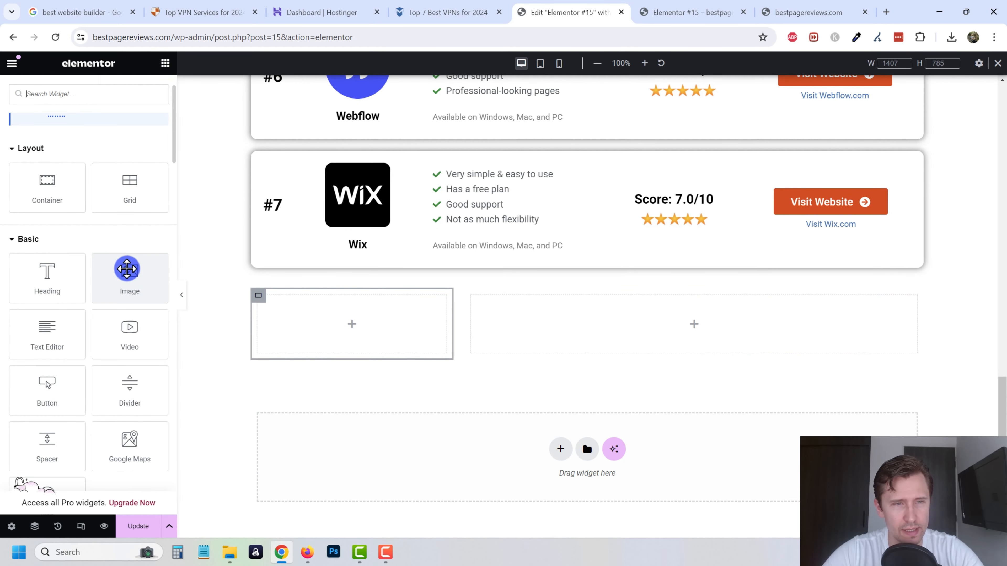
pyautogui.moveTo(127, 269); pyautogui.dragTo(377, 329)
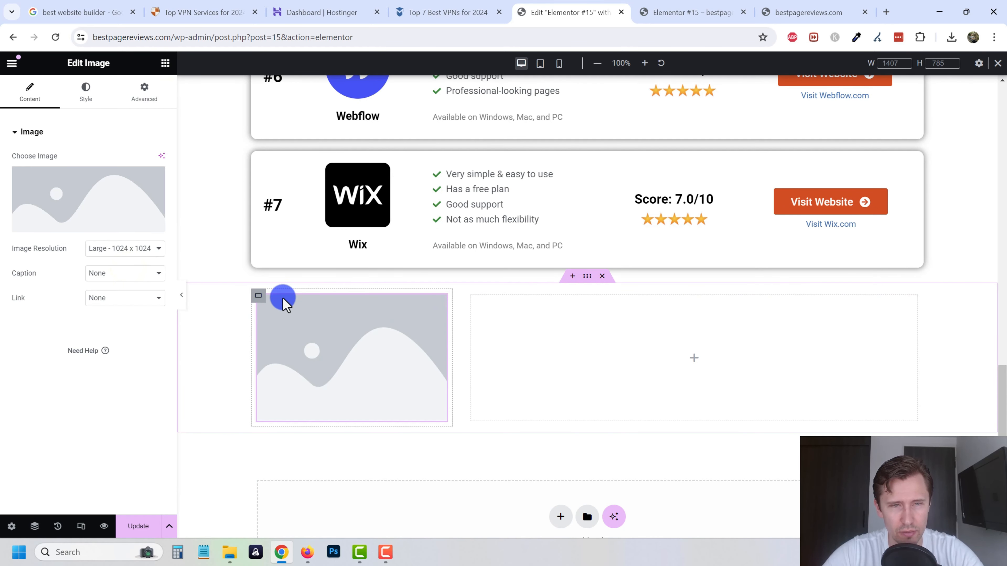
# Set the width of the container holding the image placeholder to 40%
pyautogui.click(258, 296)
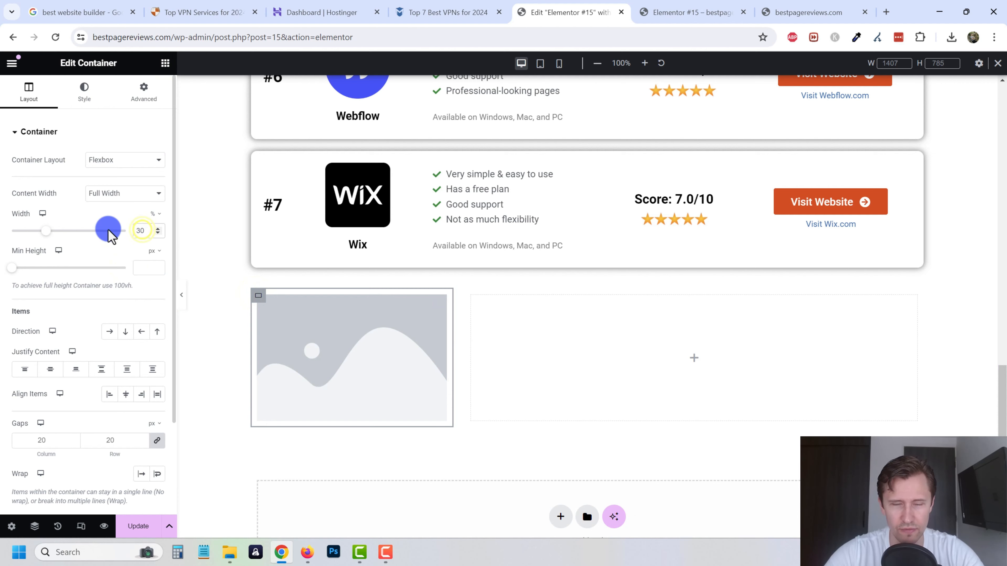
pyautogui.press('BackSpace')
pyautogui.press('BackSpace')
pyautogui.write('40')
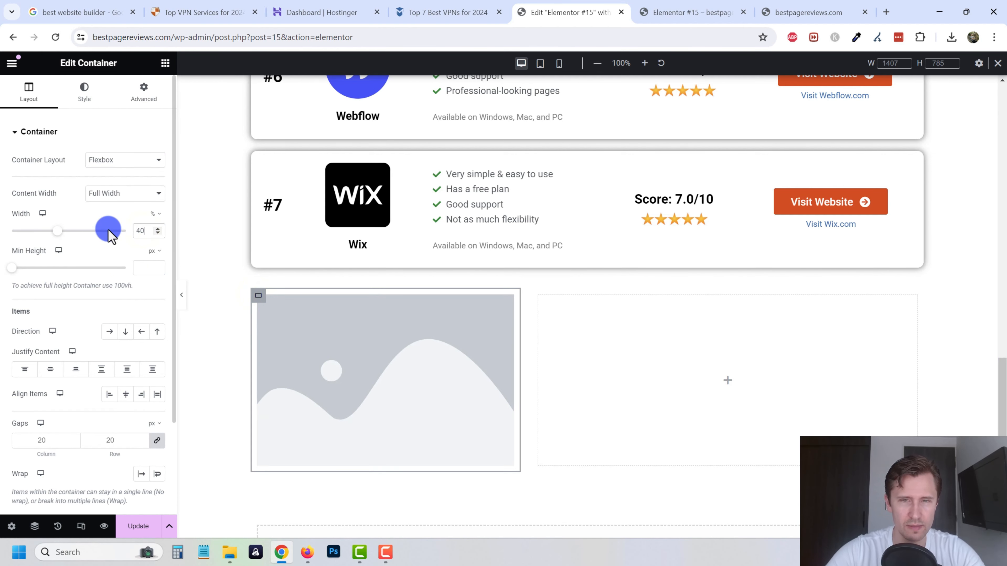
# Check the How We Rate Our VPNs section on the reference page and return to the Elementor editor
pyautogui.click(165, 63)
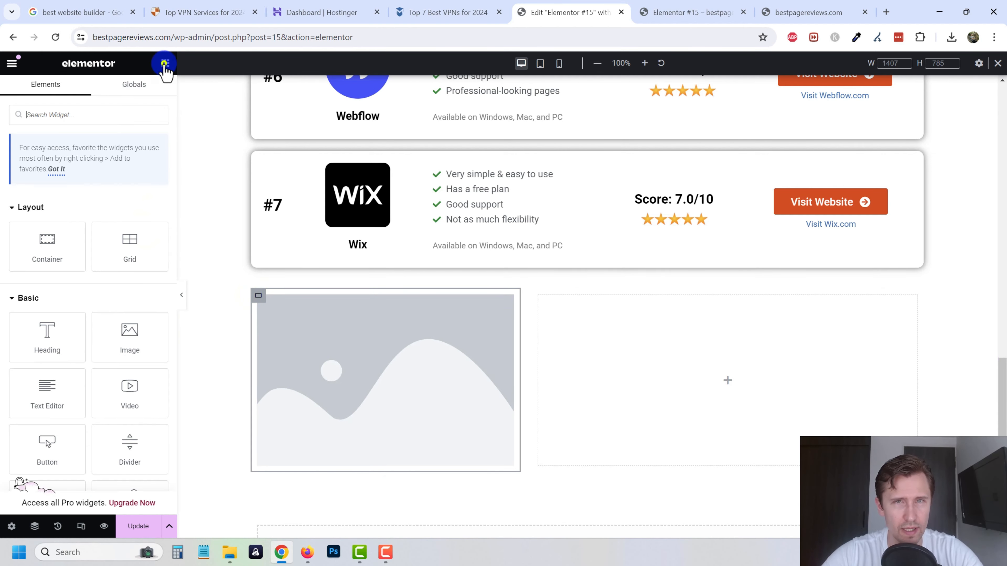
pyautogui.click(442, 8)
pyautogui.click(500, 247)
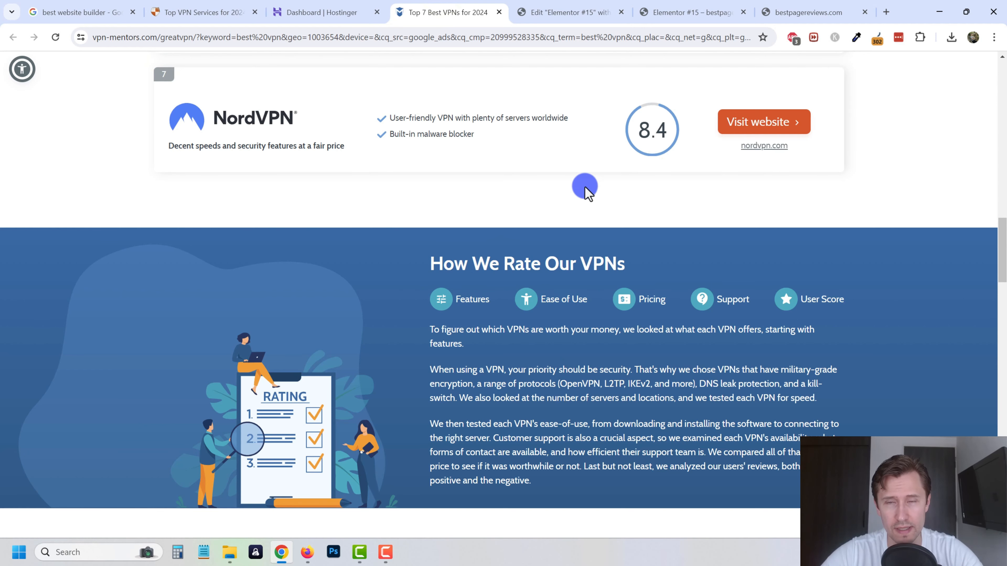
pyautogui.click(532, 12)
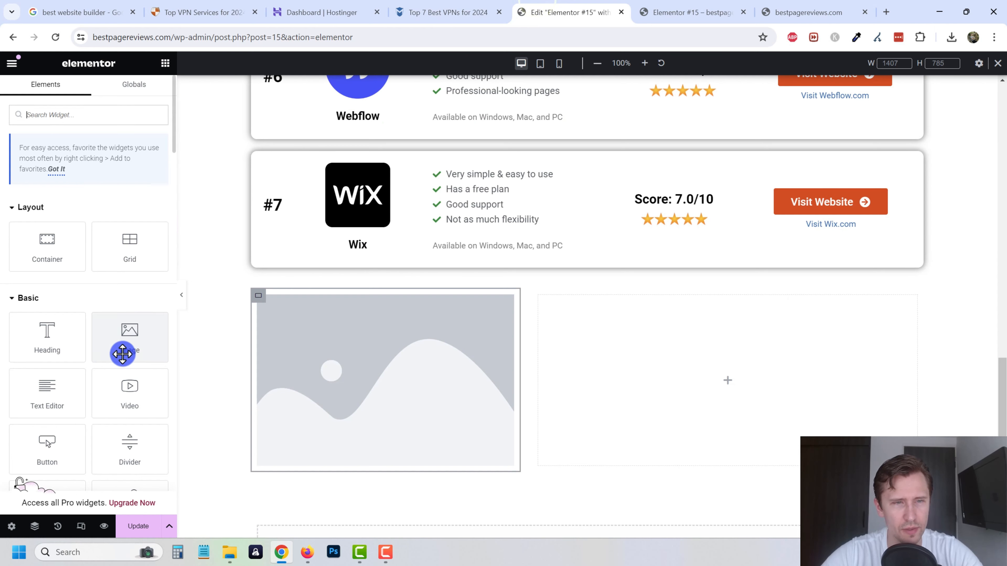
# Add a Heading widget to the empty right-hand container and a Text Editor widget beneath it
pyautogui.moveTo(56, 333); pyautogui.dragTo(719, 342)
pyautogui.click(162, 66)
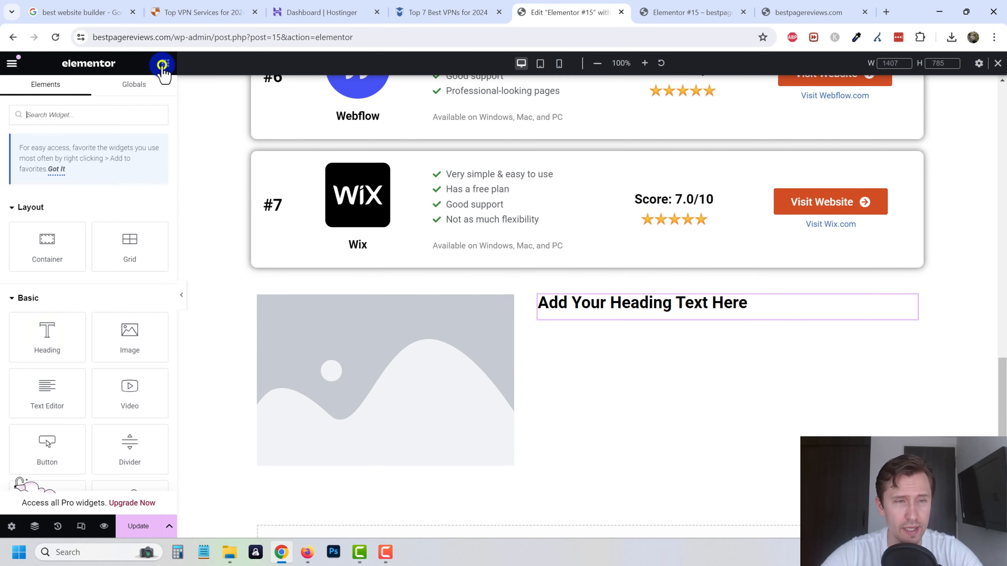
pyautogui.scroll(-1, 111, 350)
pyautogui.moveTo(53, 334); pyautogui.dragTo(633, 336)
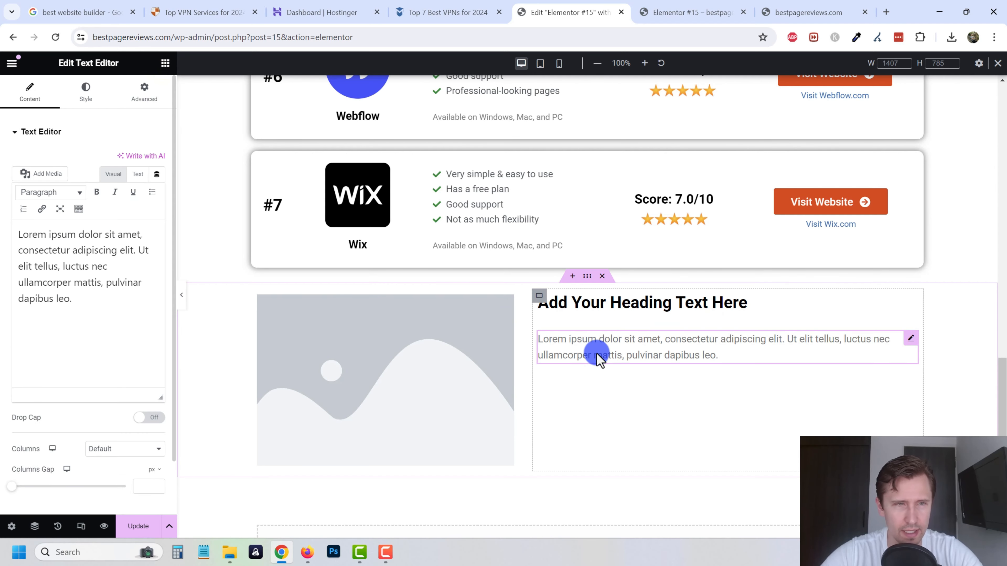
pyautogui.scroll(-1, 555, 345)
pyautogui.scroll(1, 478, 379)
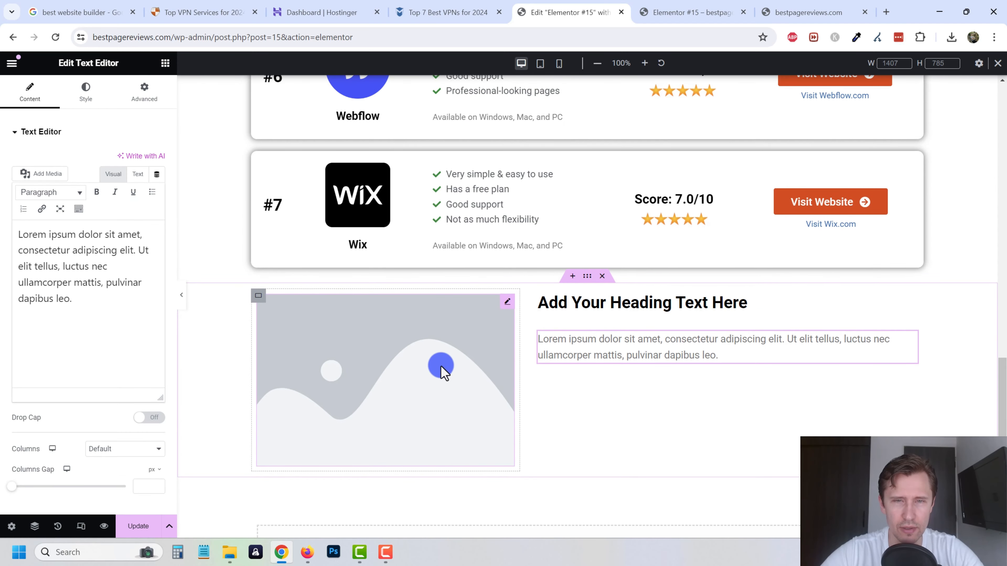
# Check the How We Rate Our VPNs section on the reference page and open pixabay.com in a new browser tab
pyautogui.click(455, 12)
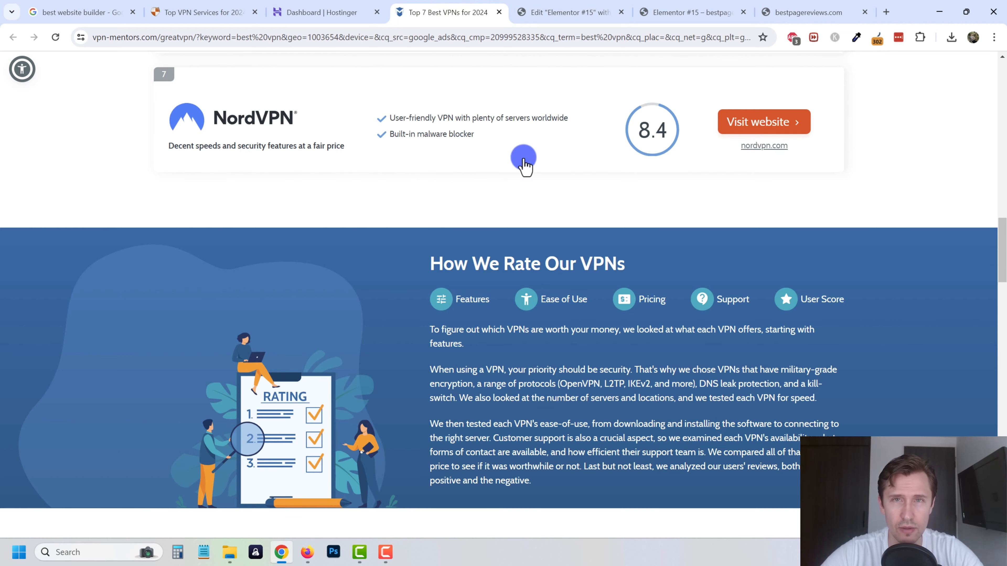
pyautogui.click(584, 11)
pyautogui.click(884, 9)
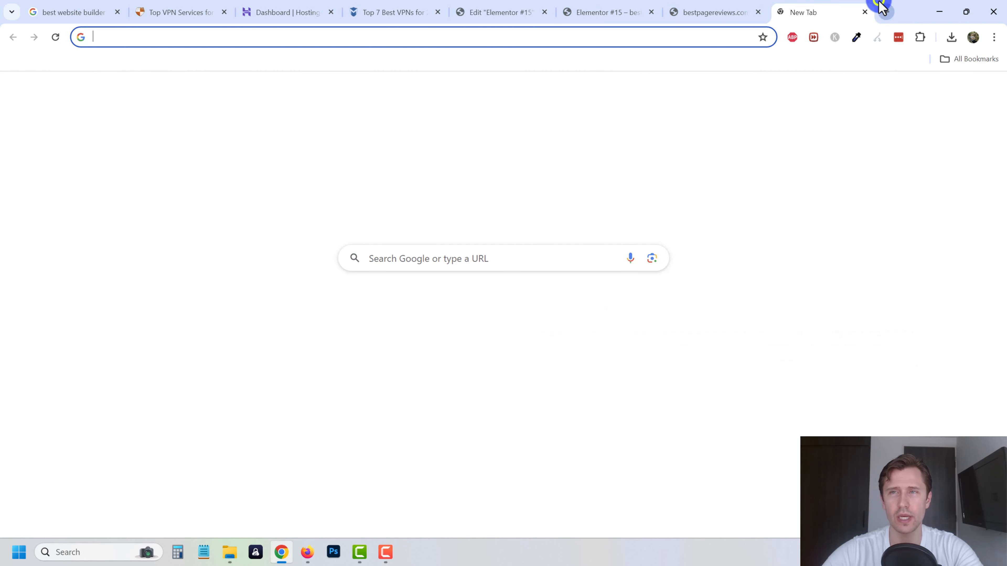
pyautogui.write('pix')
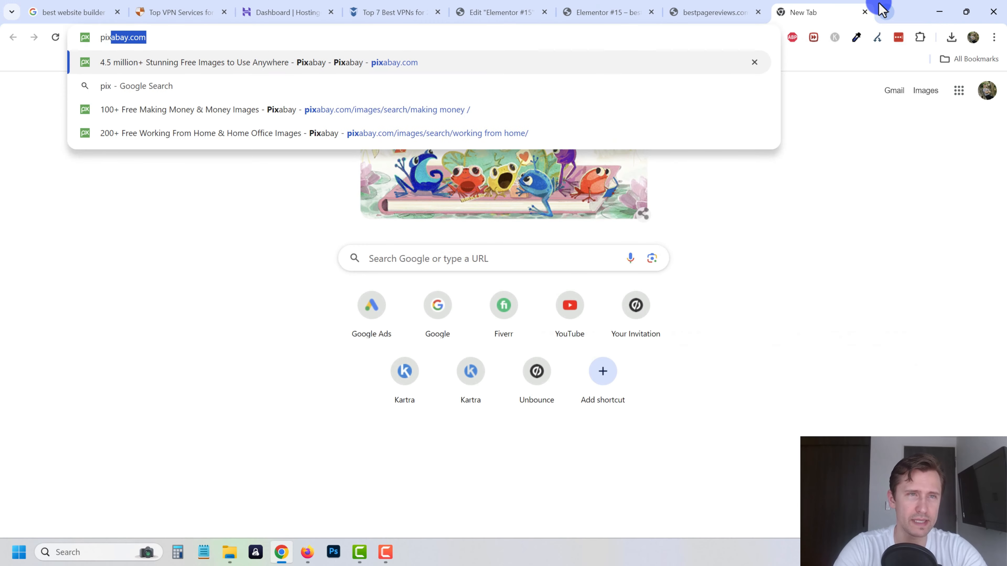
pyautogui.press('Return')
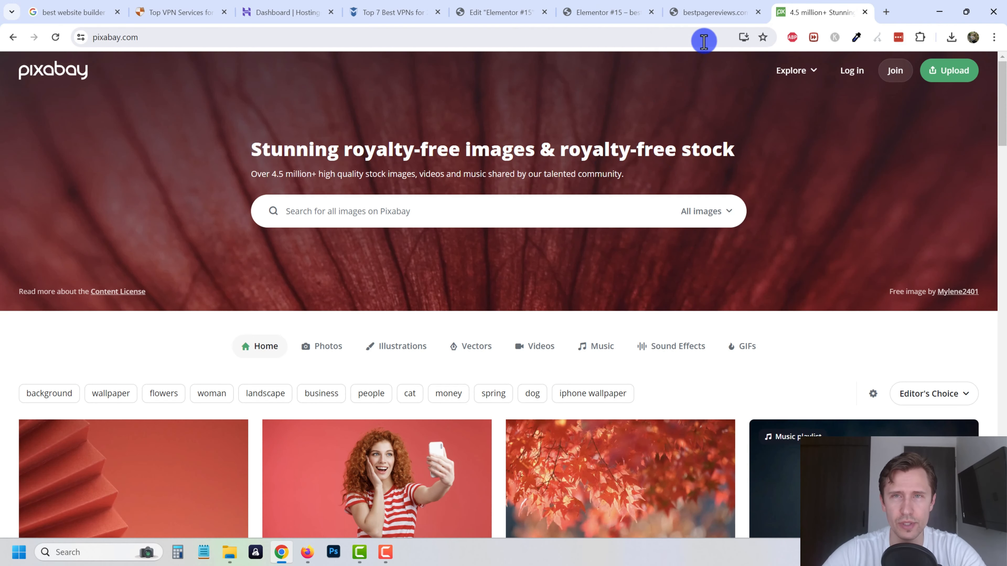
# Set the new heading beside the image placeholder to "How We Determine the Best Page Builder" in the Elementor editor
pyautogui.click(608, 11)
pyautogui.click(520, 13)
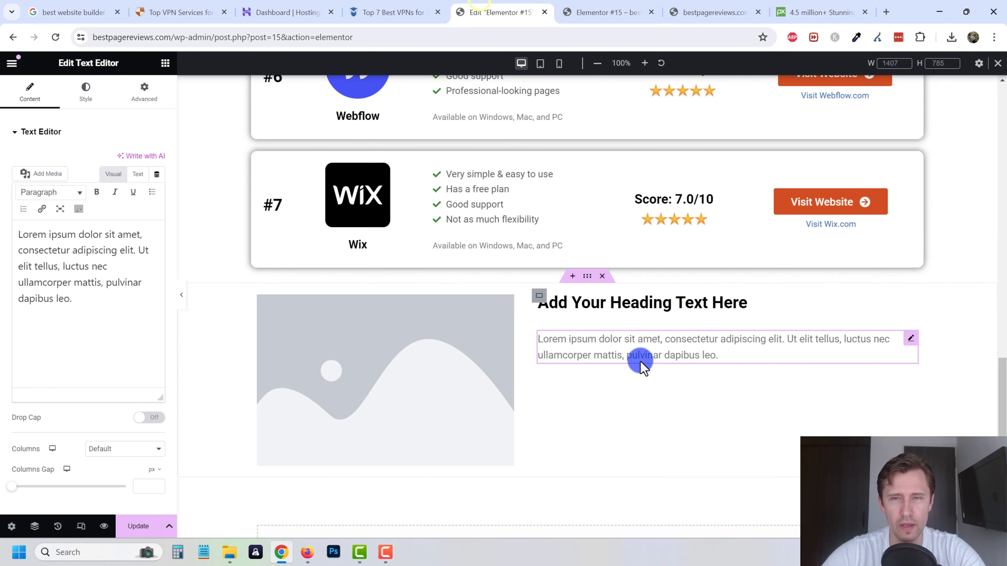
pyautogui.click(579, 304)
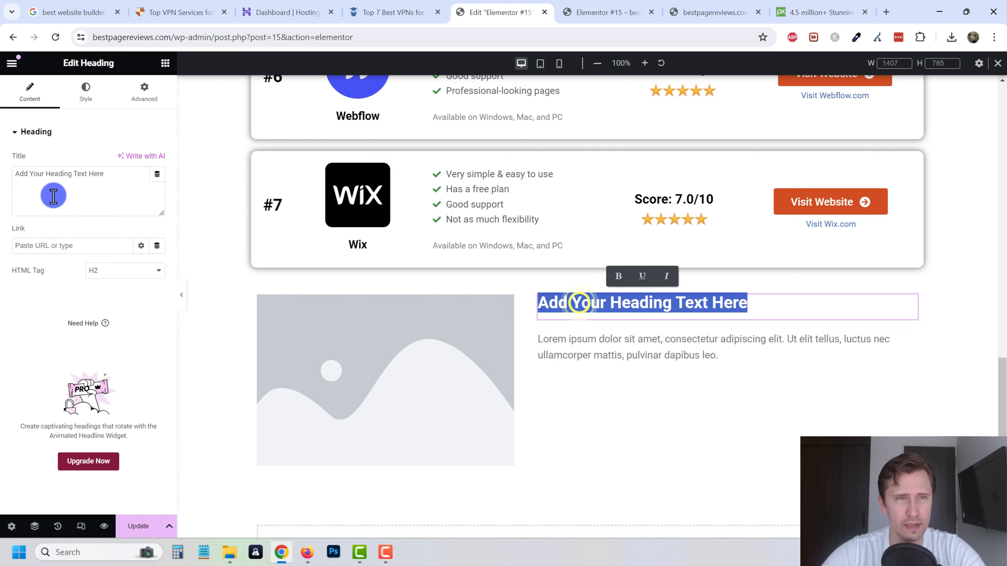
pyautogui.click(68, 183)
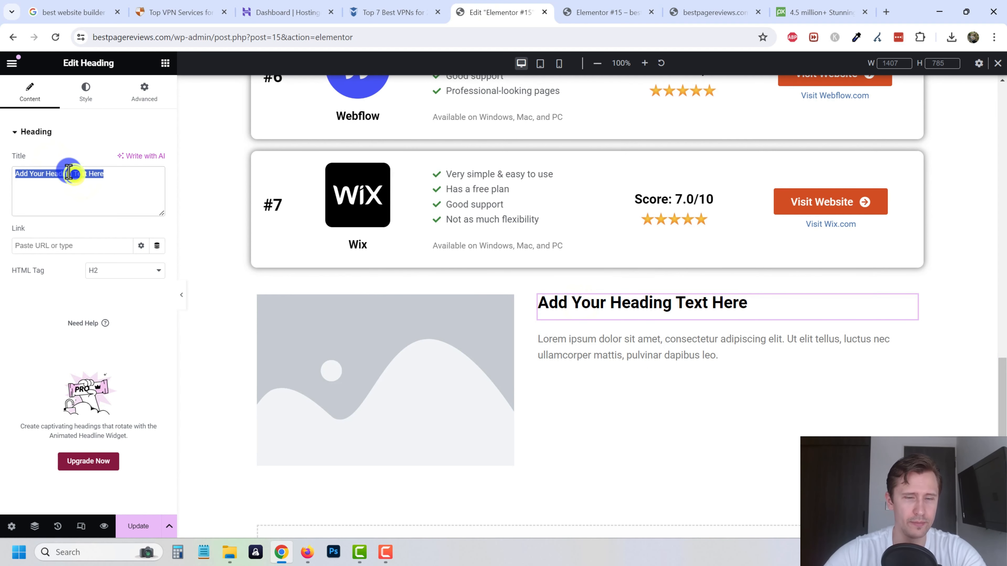
pyautogui.write('How')
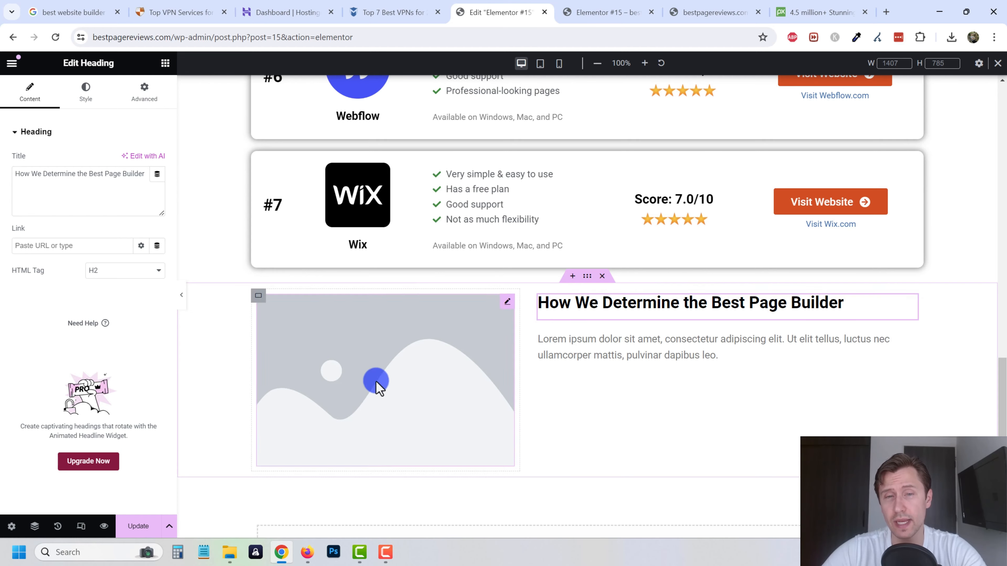
# Search Pixabay for "people reviewing" and look through the images for a suitable illustration
pyautogui.click(815, 12)
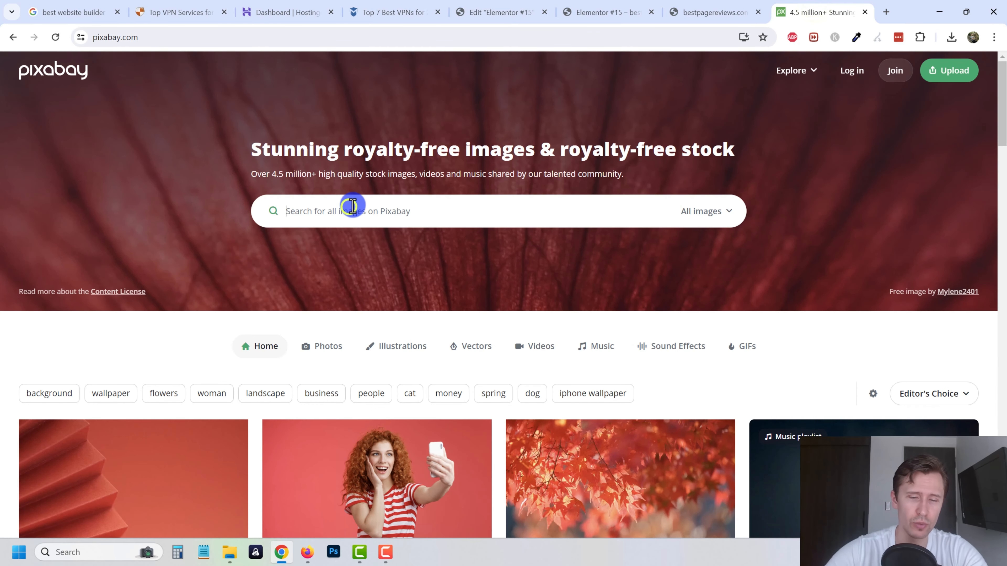
pyautogui.click(353, 206)
pyautogui.write('people reviewing')
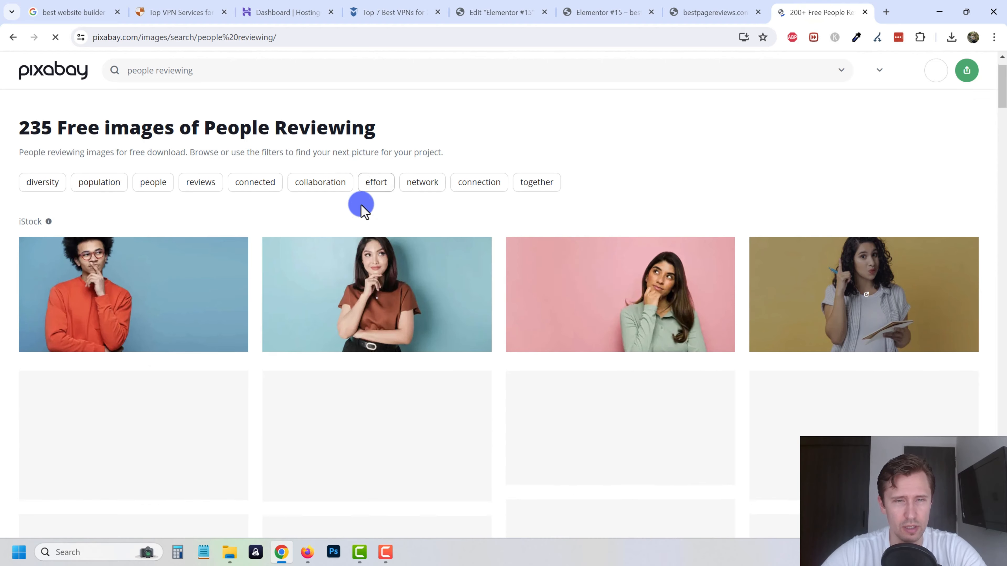
pyautogui.scroll(-4, 359, 204)
pyautogui.scroll(-4, 341, 260)
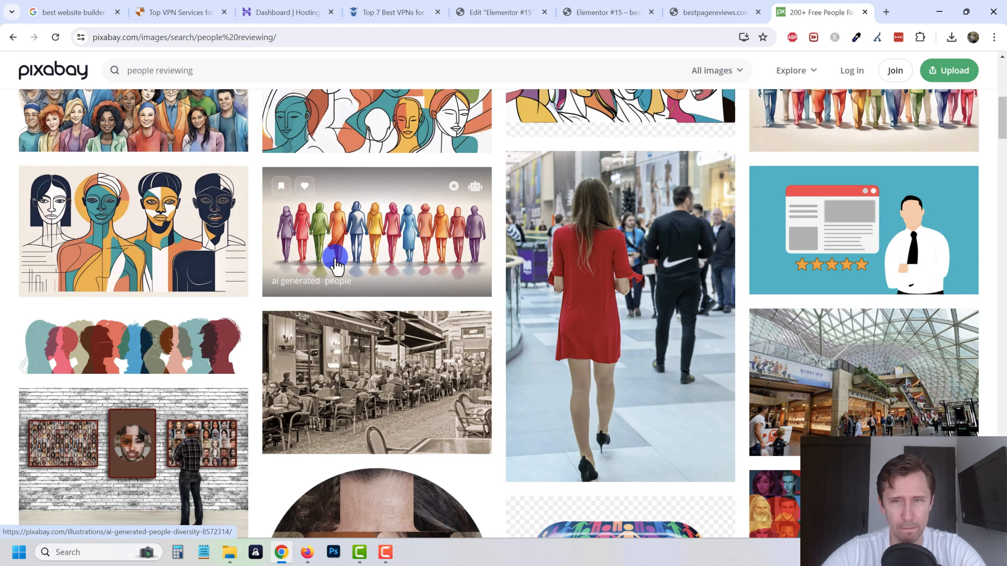
pyautogui.scroll(-3, 332, 254)
pyautogui.scroll(3, 877, 153)
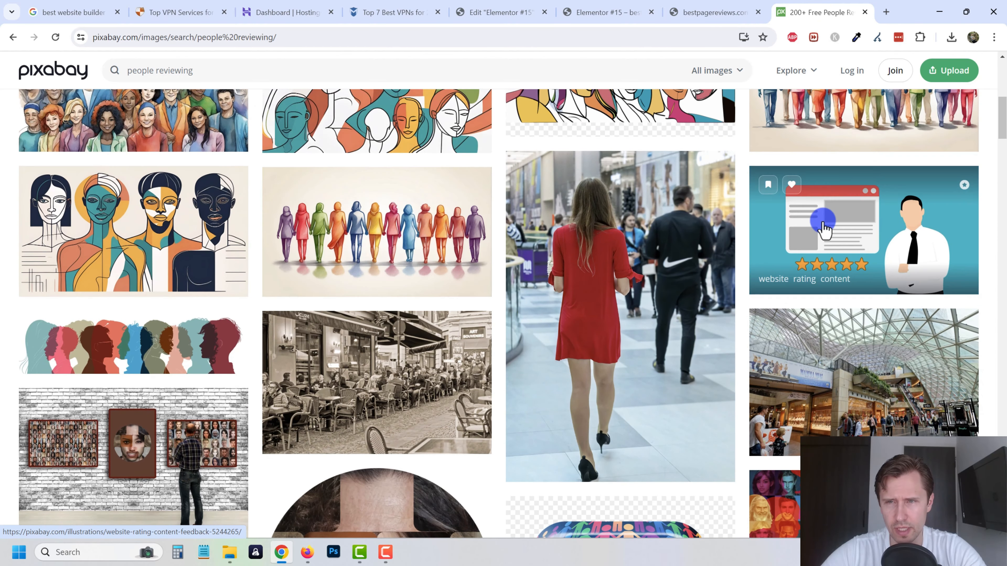
pyautogui.scroll(-3, 797, 284)
pyautogui.scroll(-3, 663, 332)
pyautogui.scroll(10, 665, 337)
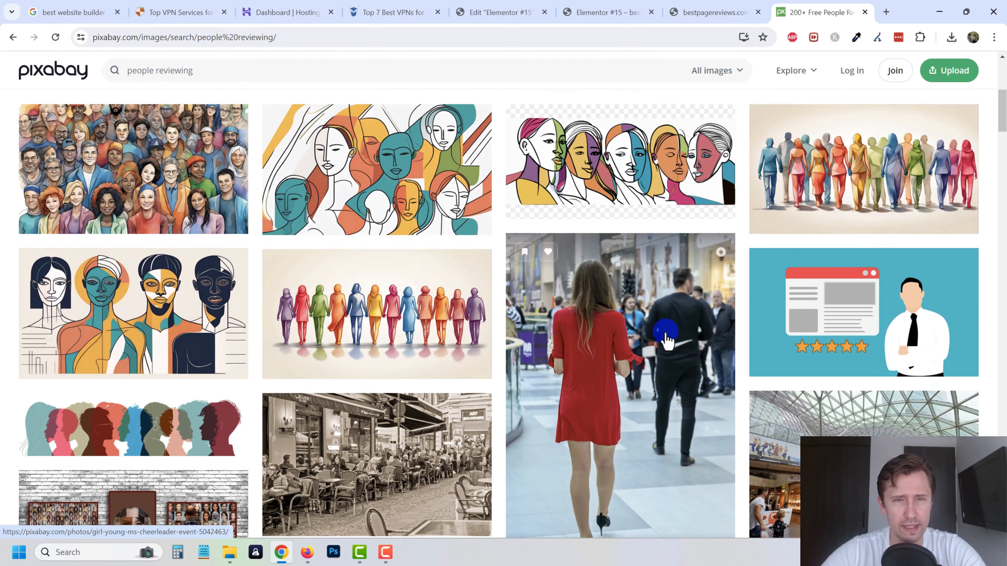
# Download the website rating illustration showing a man in a tie beside a web page with five stars
pyautogui.click(908, 331)
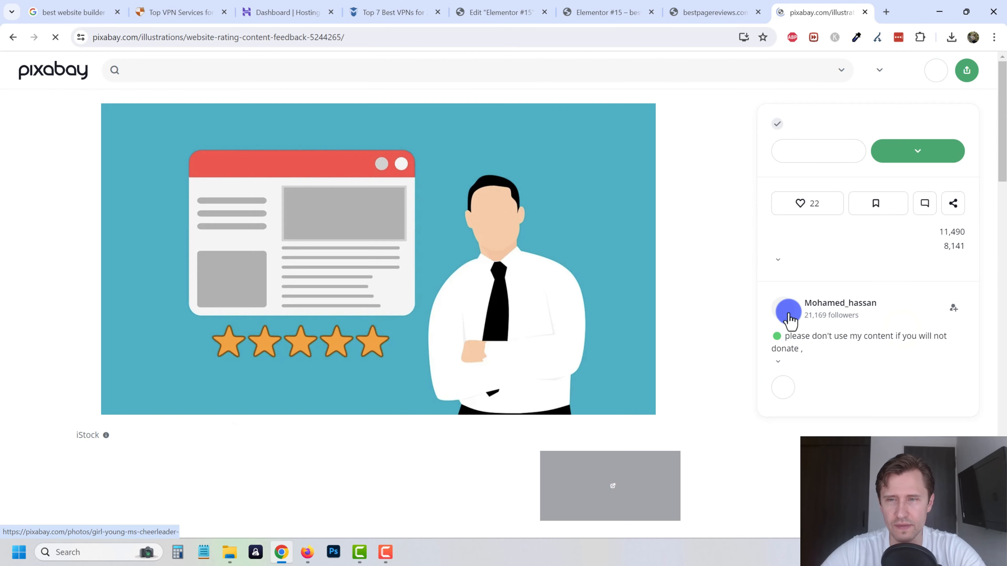
pyautogui.click(930, 159)
pyautogui.click(807, 241)
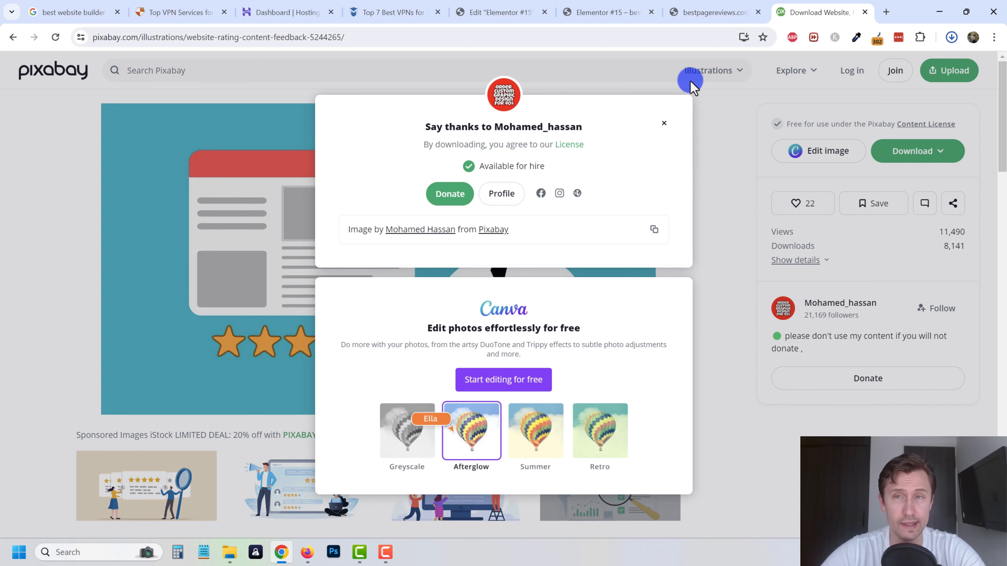
# Check the landing page preview's intro and ranking rows, then return to the Elementor editor
pyautogui.click(704, 10)
pyautogui.click(595, 11)
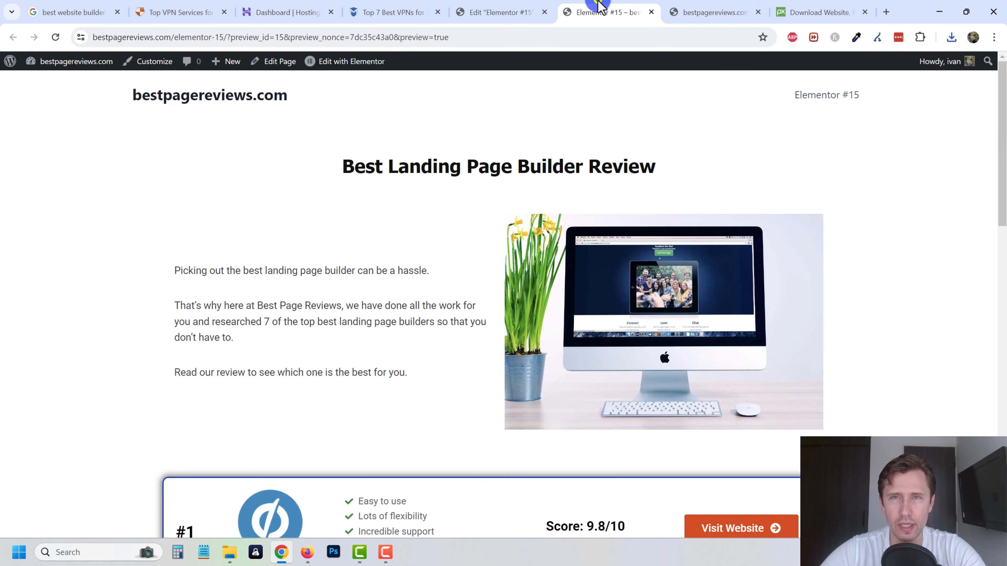
pyautogui.click(687, 6)
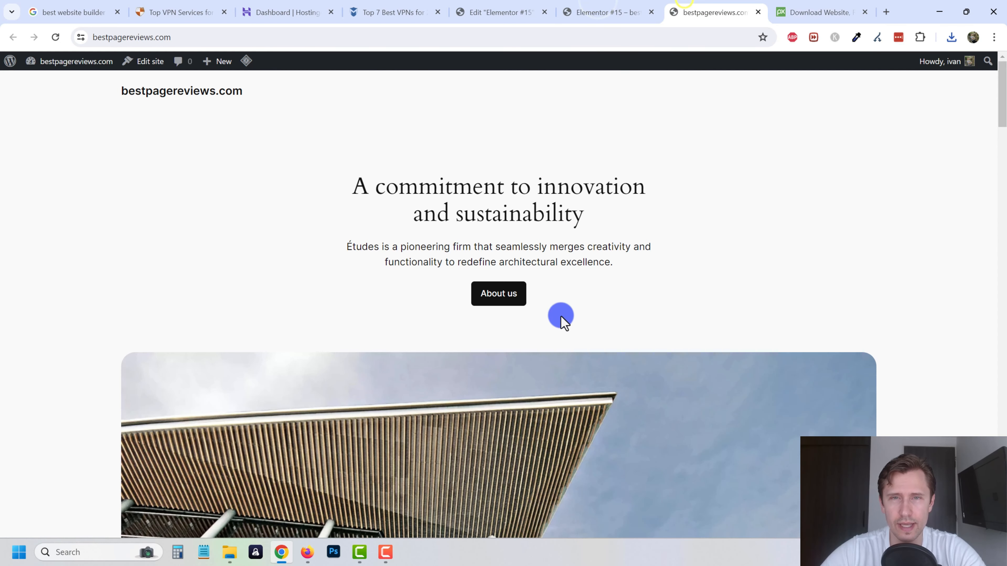
pyautogui.click(595, 5)
pyautogui.scroll(-10, 624, 351)
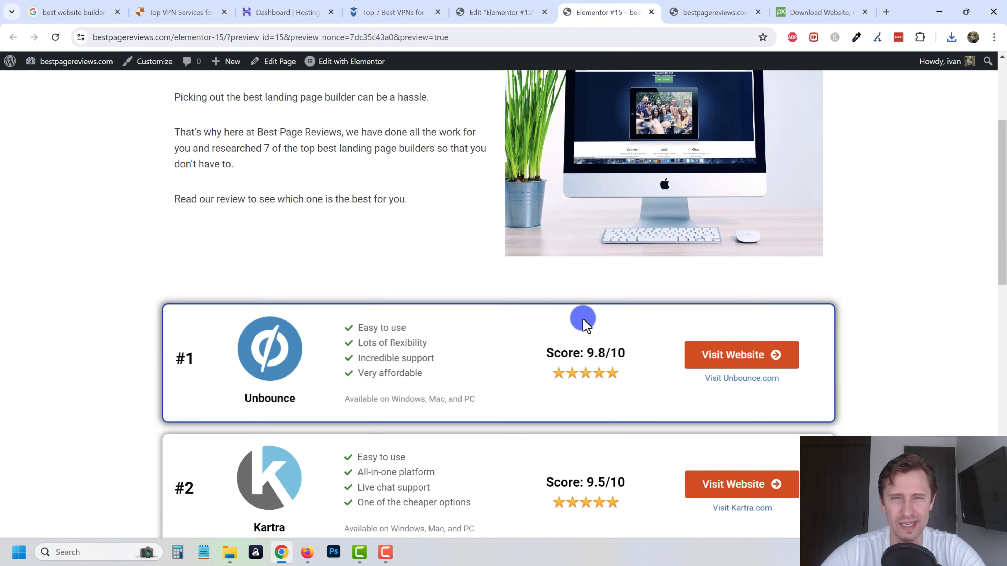
pyautogui.scroll(3, 486, 247)
pyautogui.click(474, 6)
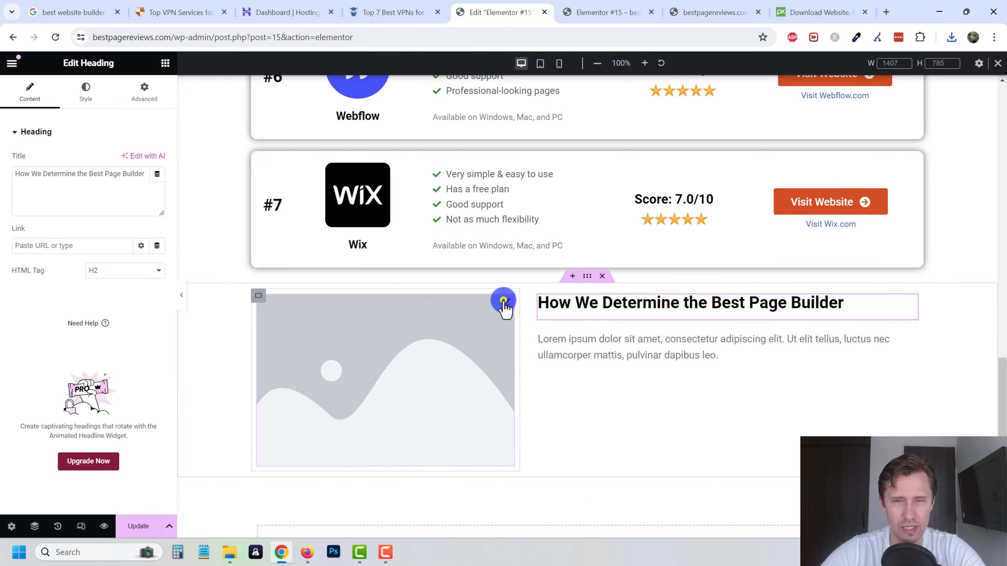
# Upload website-5244265_1920.jpg to the media library and insert it in place of the image placeholder
pyautogui.click(501, 303)
pyautogui.click(114, 198)
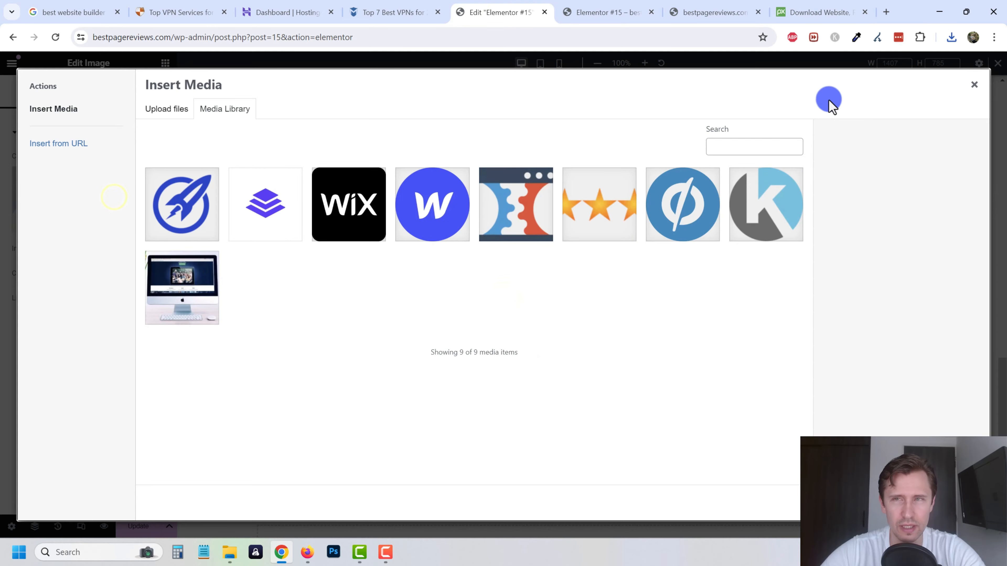
pyautogui.click(952, 37)
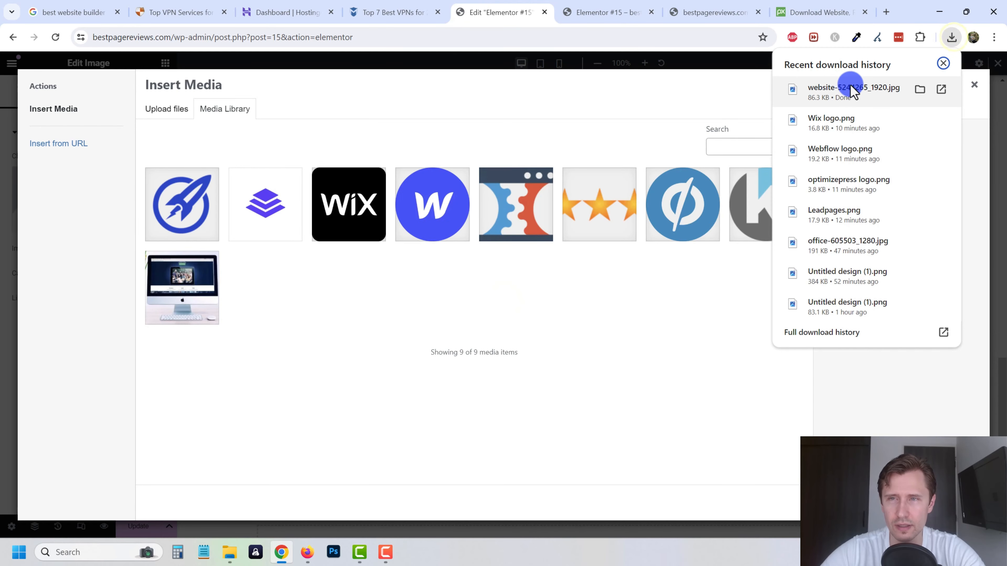
pyautogui.moveTo(848, 89); pyautogui.dragTo(365, 320)
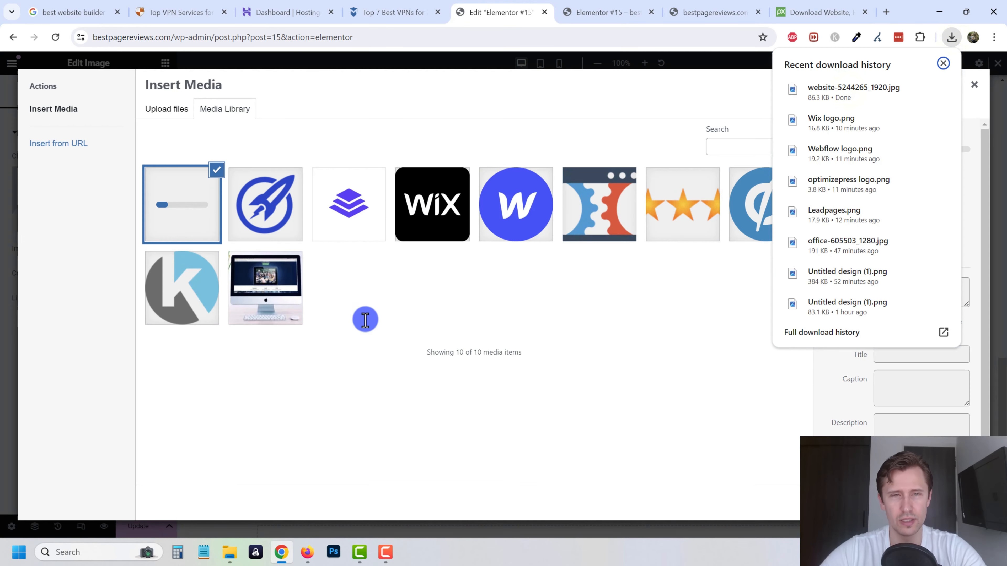
pyautogui.click(377, 307)
pyautogui.click(965, 503)
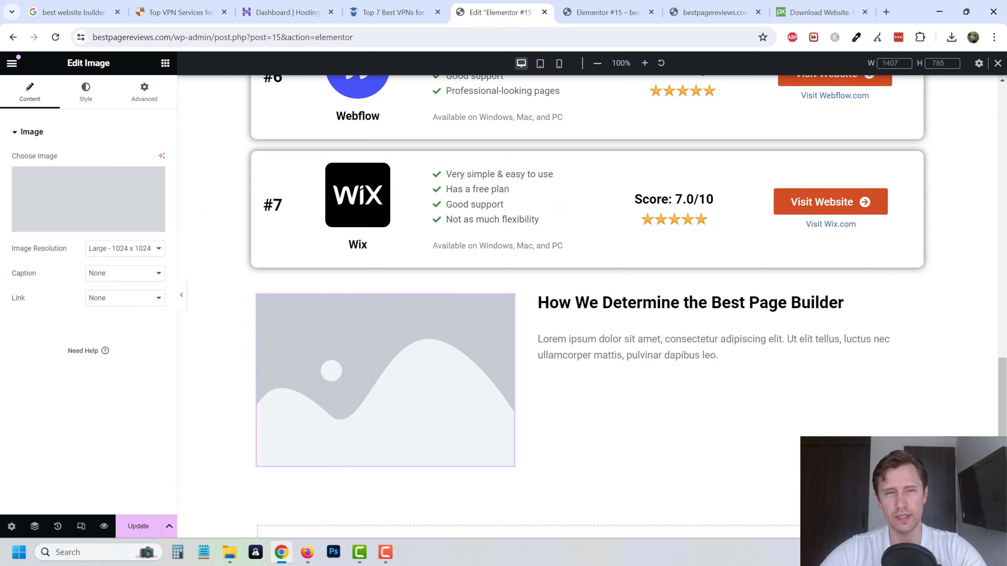
# Enable a Classic background overlay on the outer container holding the image and the How We Determine heading
pyautogui.scroll(-3, 626, 444)
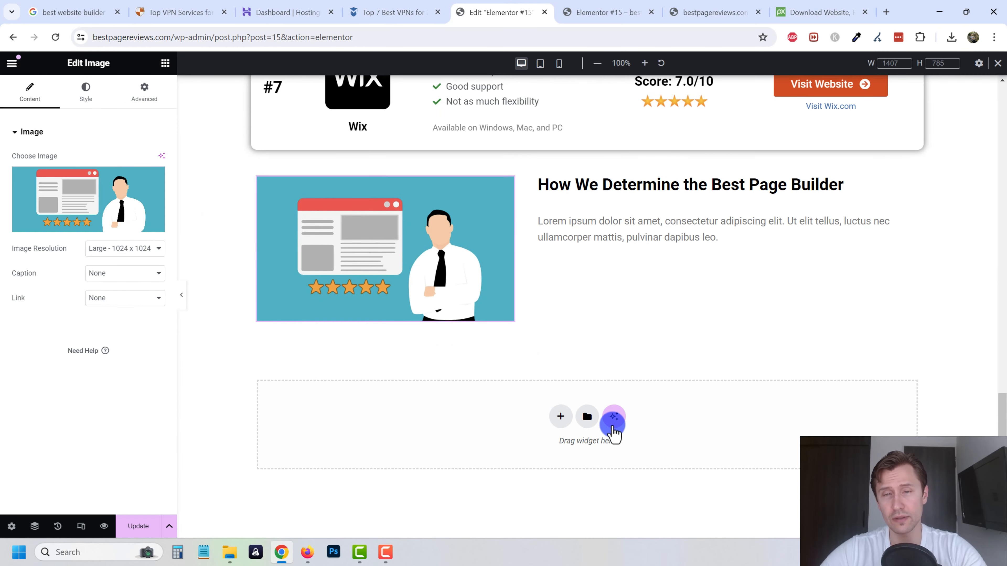
pyautogui.scroll(3, 613, 432)
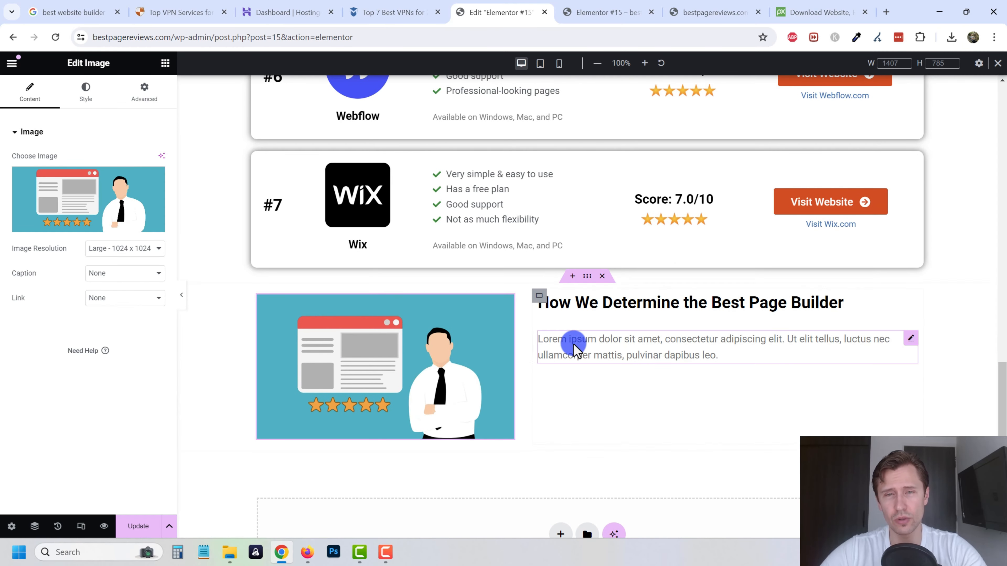
pyautogui.click(588, 276)
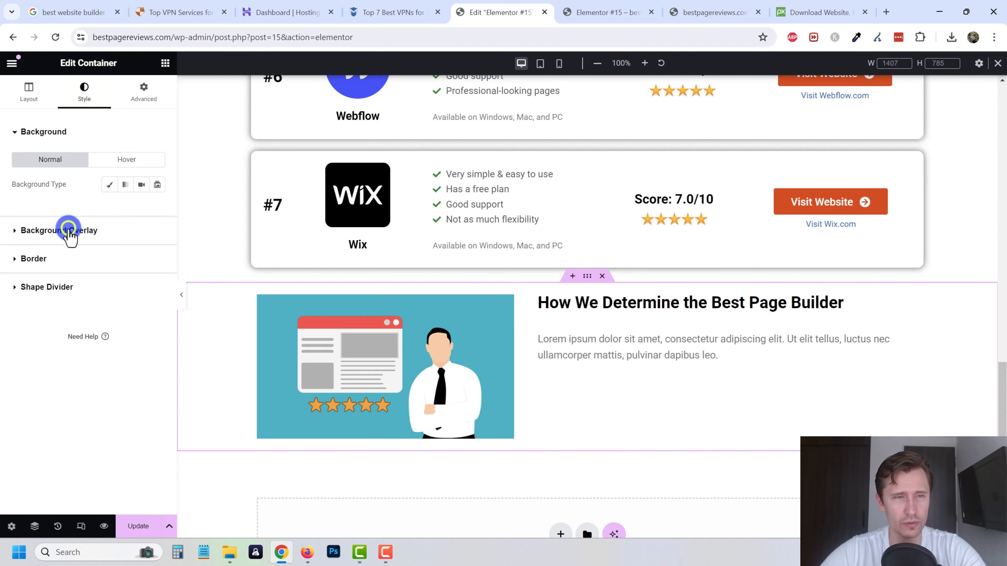
pyautogui.click(69, 231)
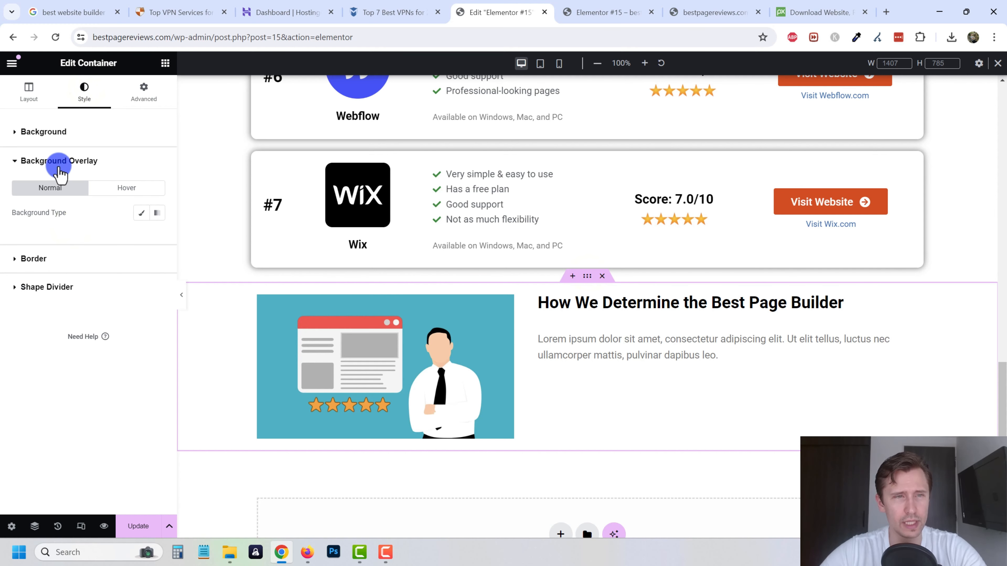
pyautogui.click(141, 213)
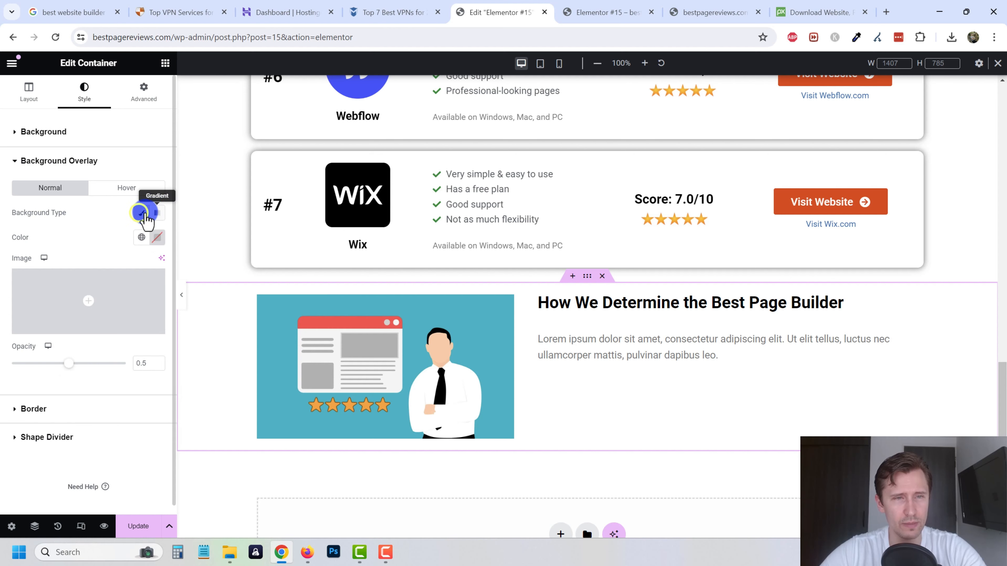
# Set the container's background overlay color to a pale blue-grey around #A3A7C4
pyautogui.click(159, 236)
pyautogui.moveTo(155, 318); pyautogui.dragTo(211, 297)
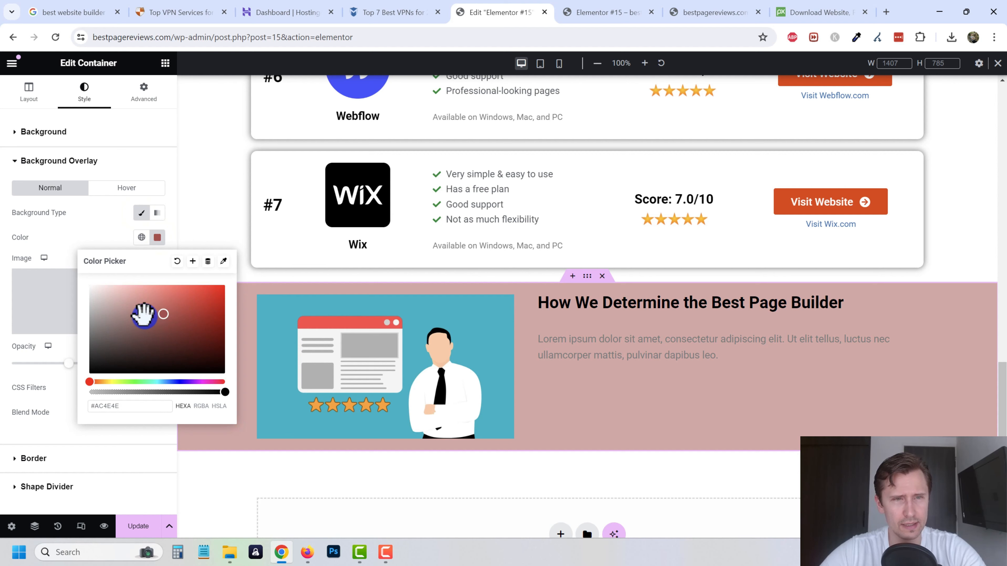
pyautogui.click(125, 321)
pyautogui.click(175, 381)
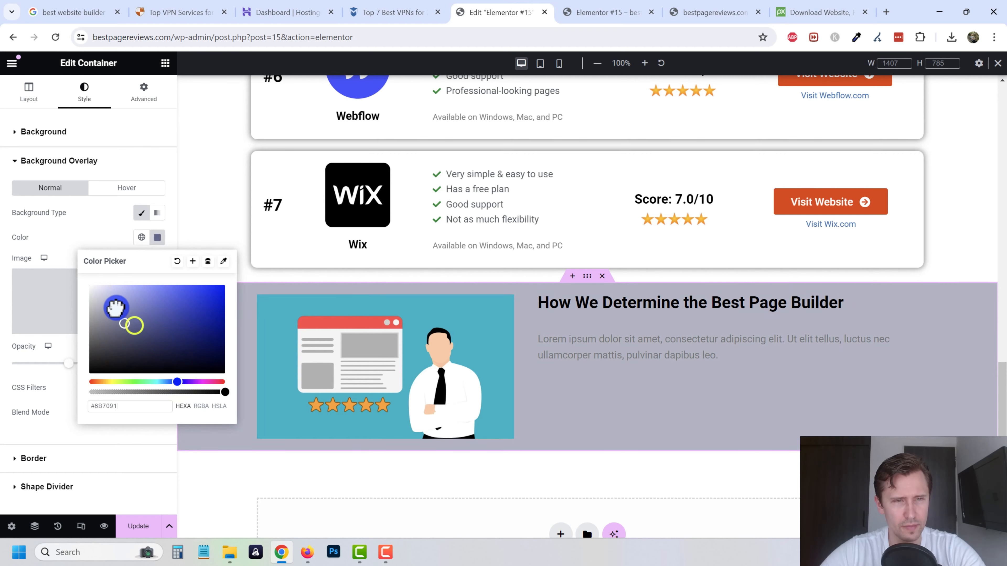
pyautogui.moveTo(115, 307); pyautogui.dragTo(108, 305)
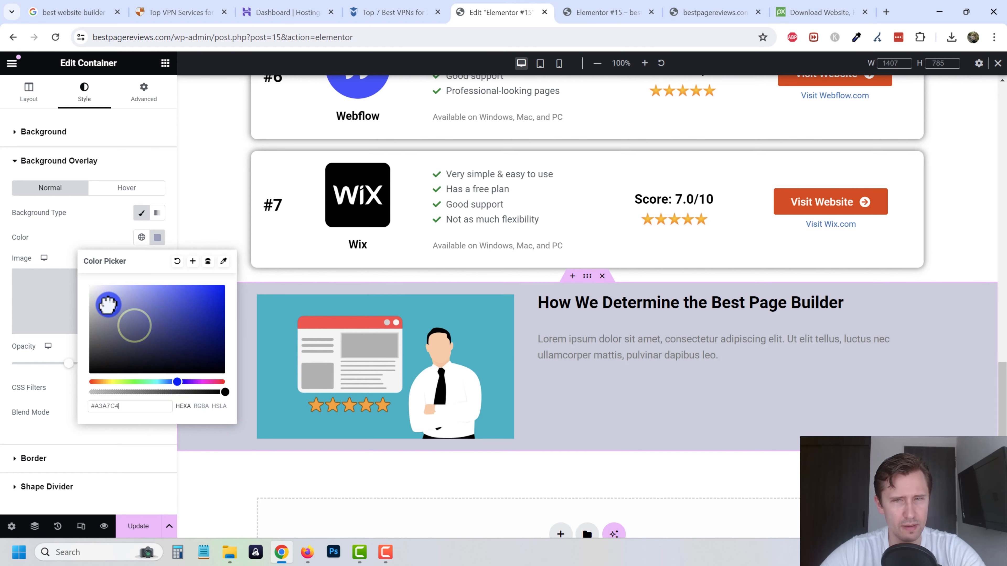
pyautogui.click(361, 503)
pyautogui.scroll(2, 524, 246)
pyautogui.scroll(-1, 418, 308)
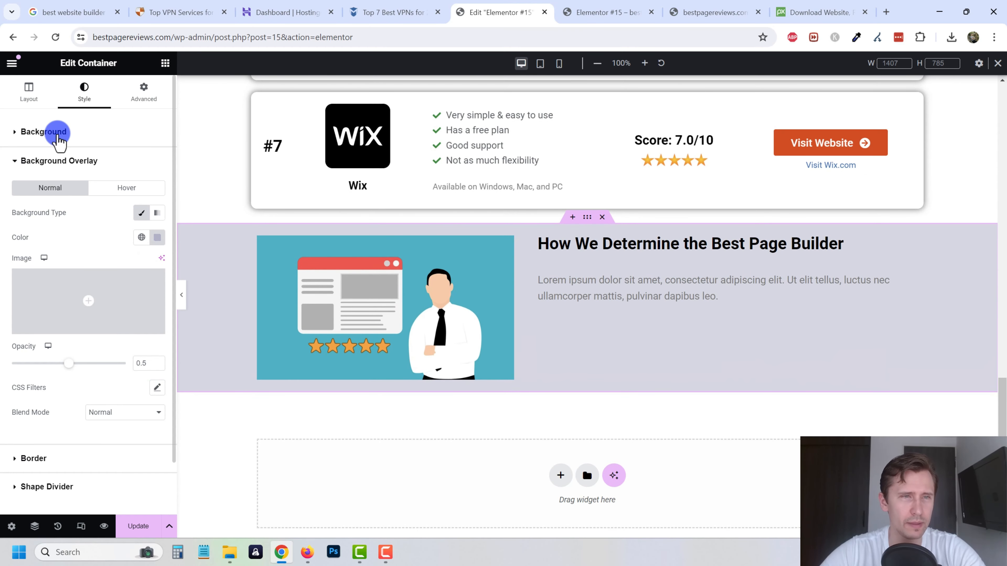
# Set the background type of the container holding the image and How We Determine heading to Classic
pyautogui.click(41, 132)
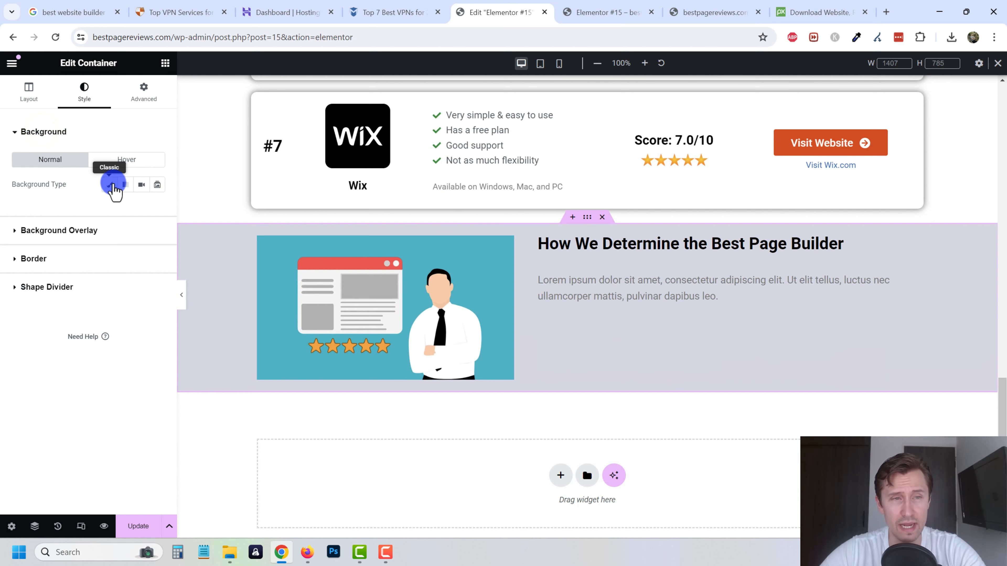
pyautogui.click(113, 184)
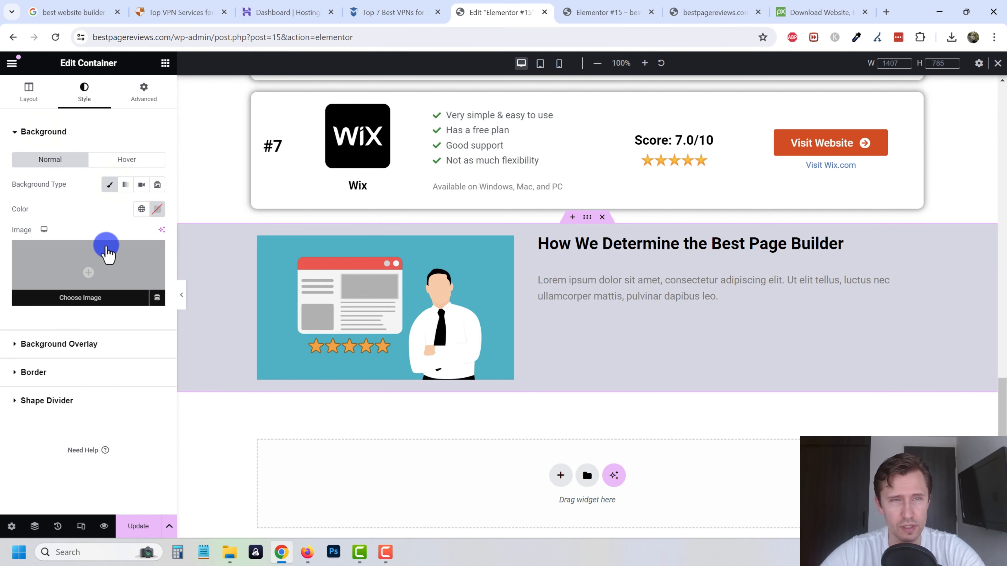
pyautogui.click(64, 132)
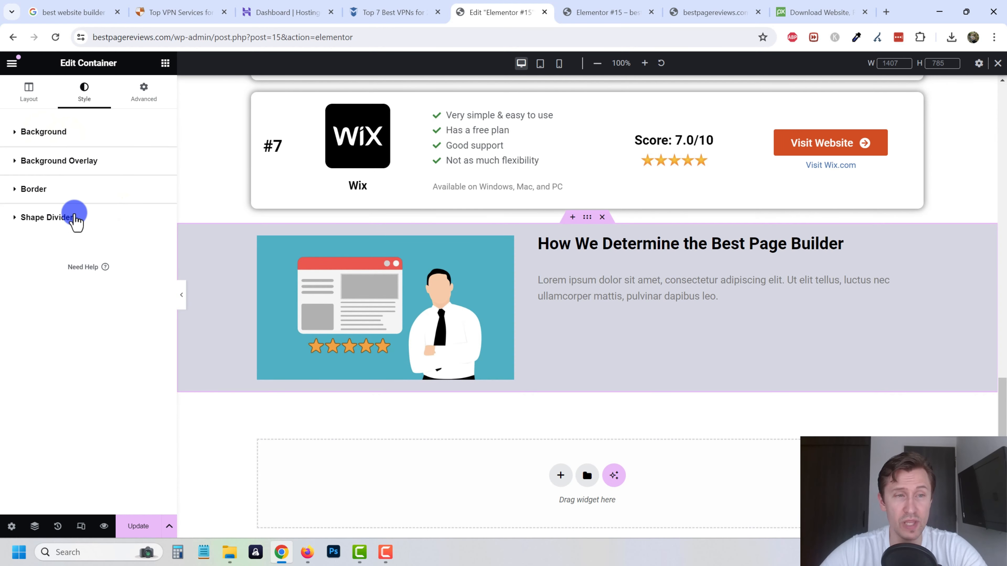
# Glance at the VPN reference page and the preview, and add a Mountains shape divider along the container's top edge
pyautogui.click(383, 12)
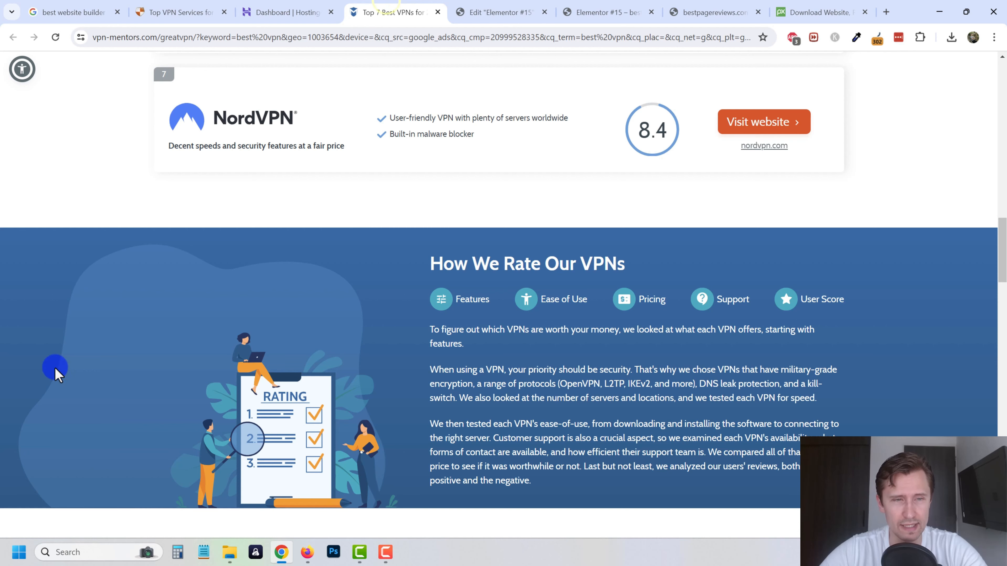
pyautogui.click(611, 11)
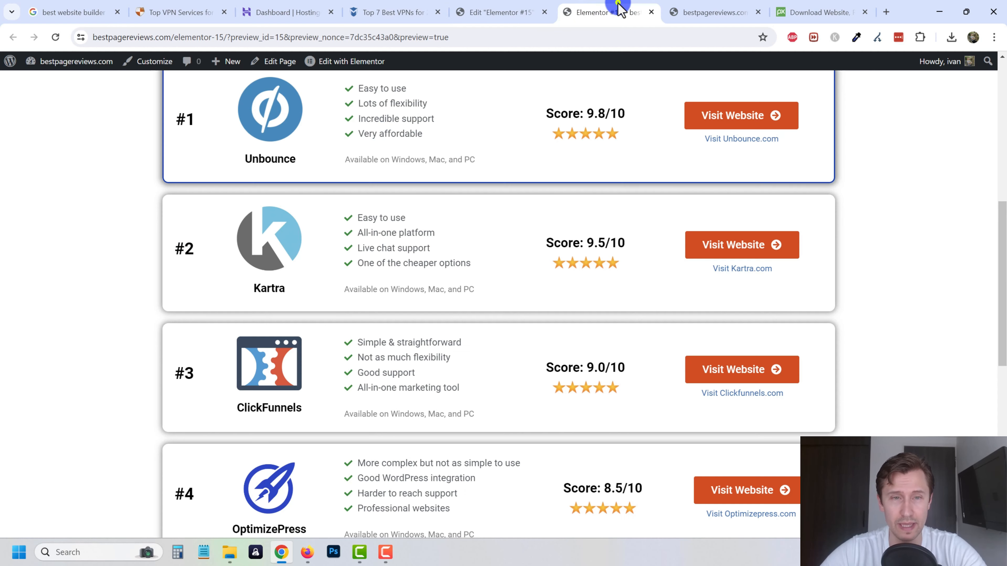
pyautogui.click(536, 7)
pyautogui.click(51, 218)
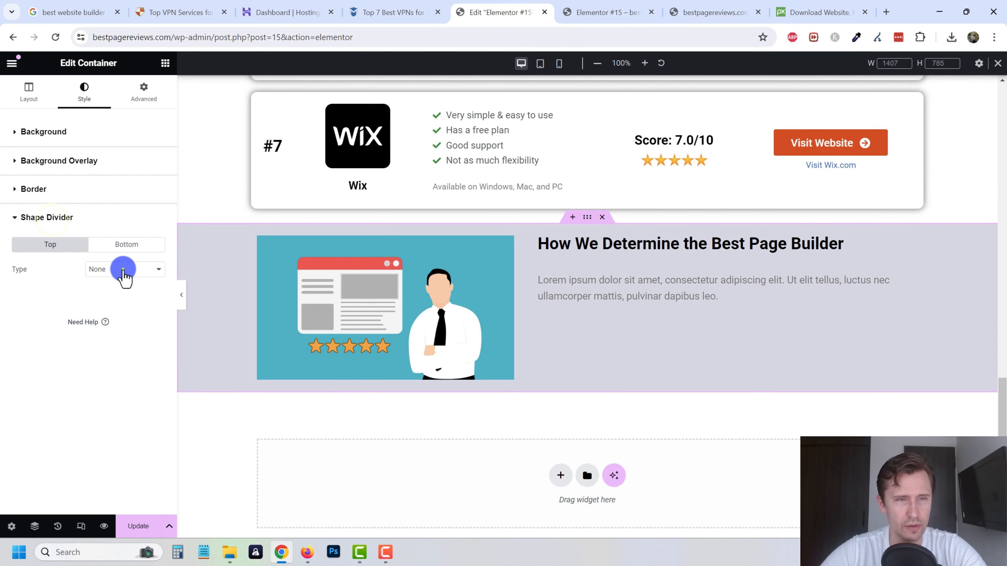
pyautogui.click(123, 271)
pyautogui.click(114, 290)
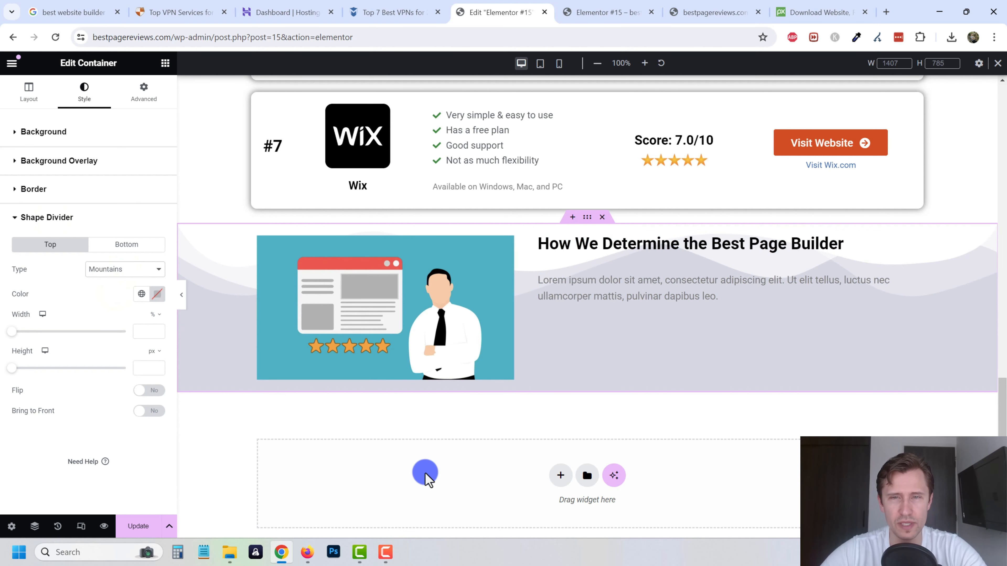
pyautogui.scroll(3, 426, 474)
pyautogui.scroll(-1, 426, 473)
# Try the Drops, Clouds, Pyramids and Curve shapes for the container's top divider
pyautogui.click(112, 276)
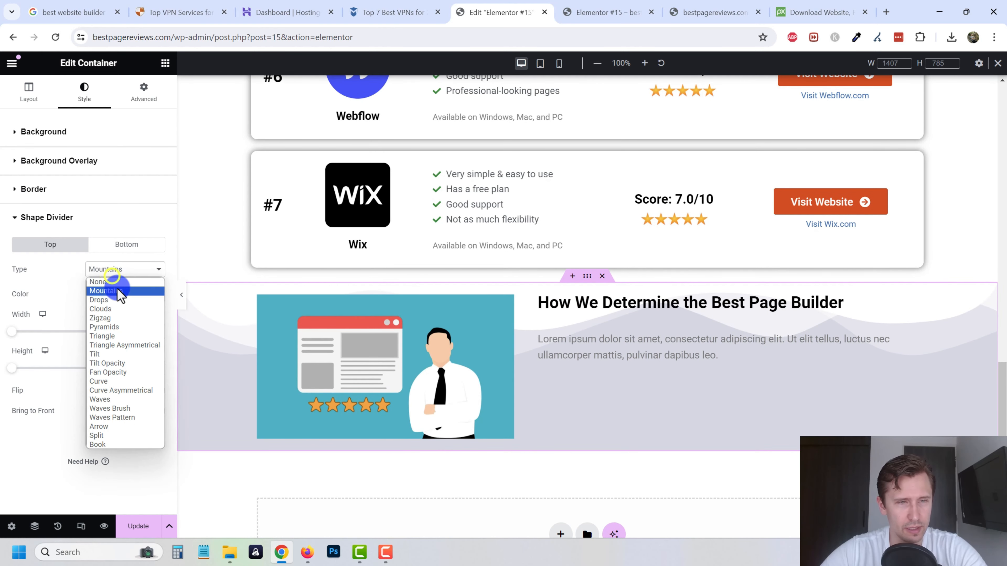
pyautogui.click(101, 300)
pyautogui.click(122, 271)
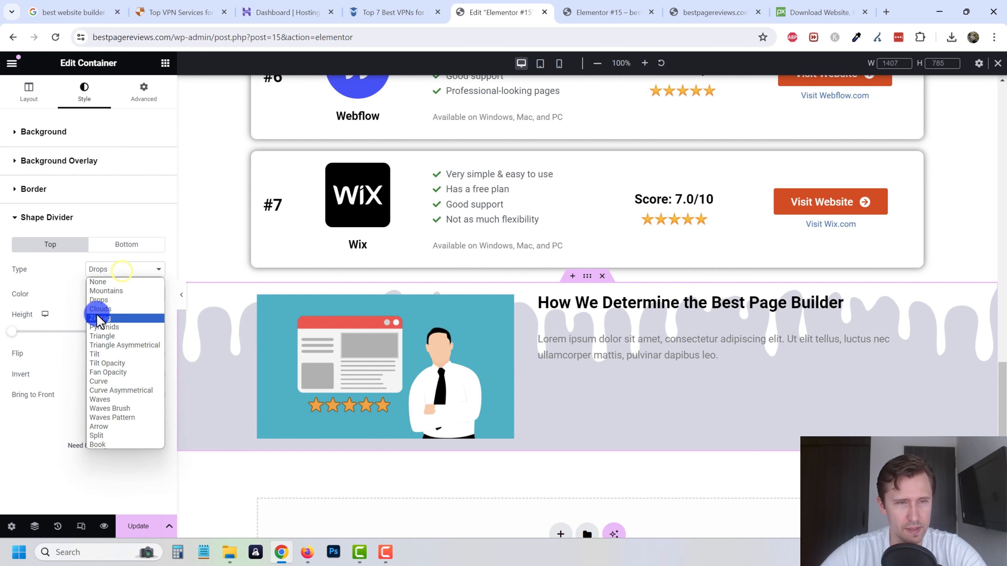
pyautogui.click(100, 309)
pyautogui.click(113, 265)
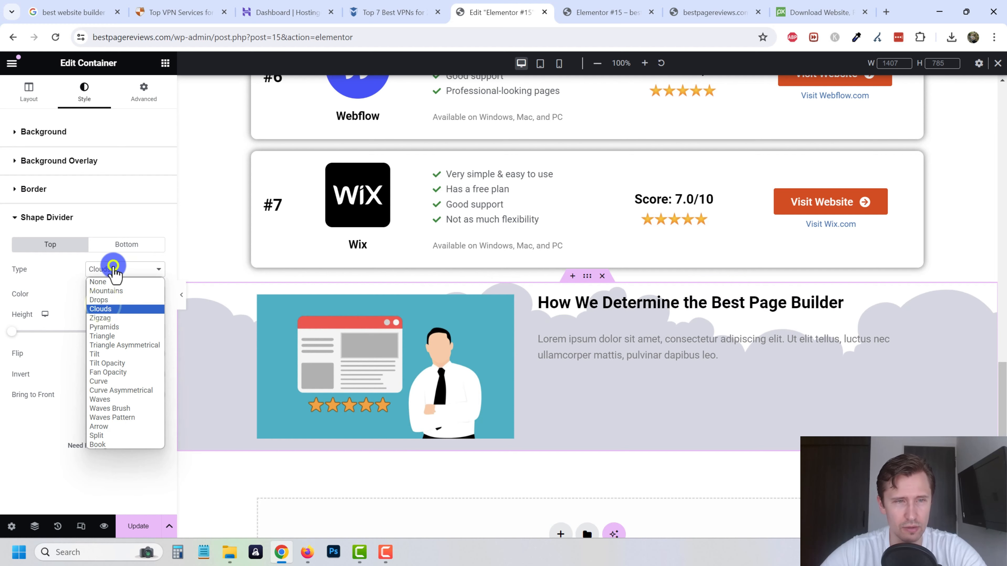
pyautogui.click(105, 327)
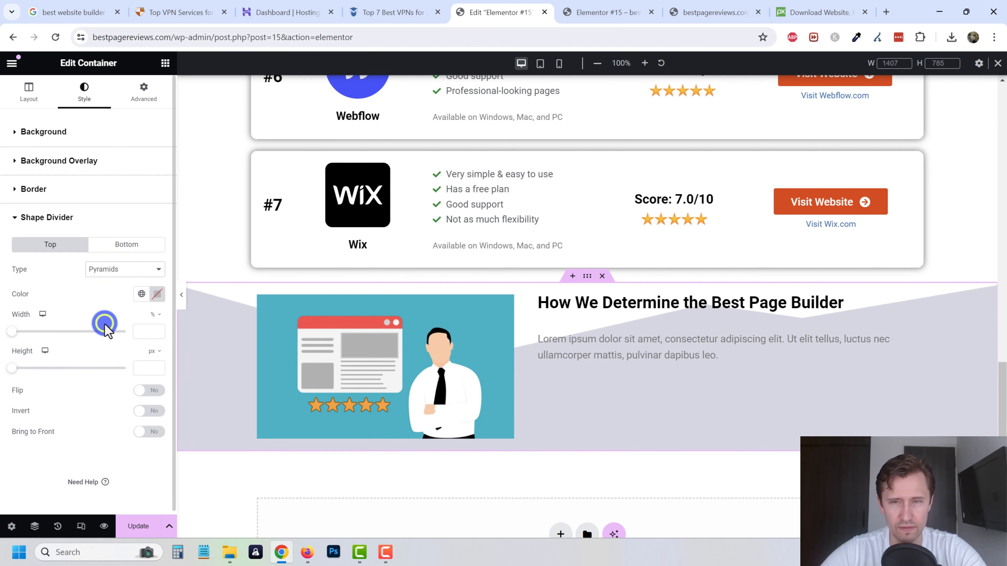
pyautogui.click(101, 274)
pyautogui.click(112, 384)
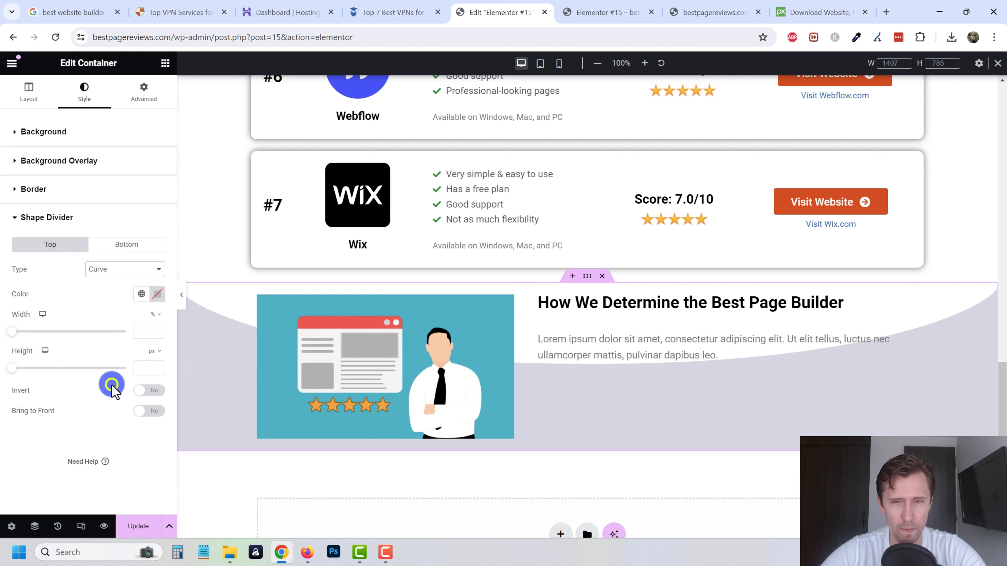
pyautogui.click(126, 267)
pyautogui.click(103, 300)
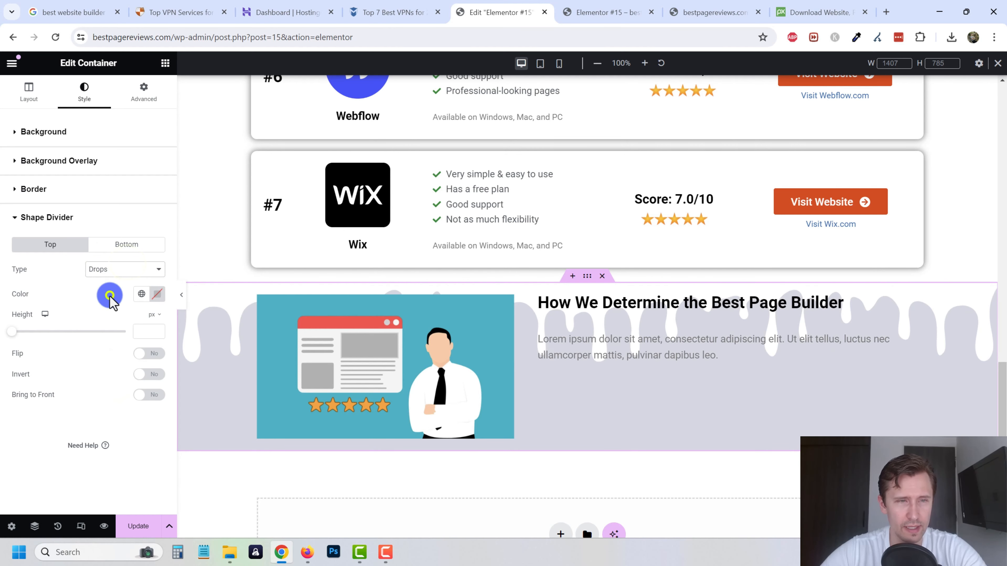
# Set the container's top divider to Mountains with a width of 171% and a height of 181 px
pyautogui.click(108, 274)
pyautogui.click(111, 294)
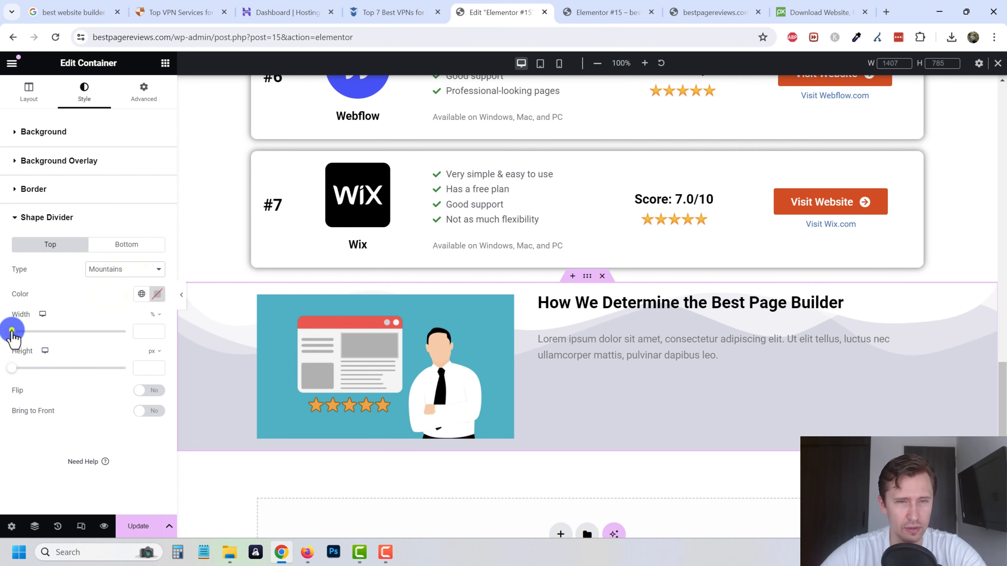
pyautogui.moveTo(12, 330); pyautogui.dragTo(48, 336)
pyautogui.moveTo(12, 369); pyautogui.dragTo(52, 370)
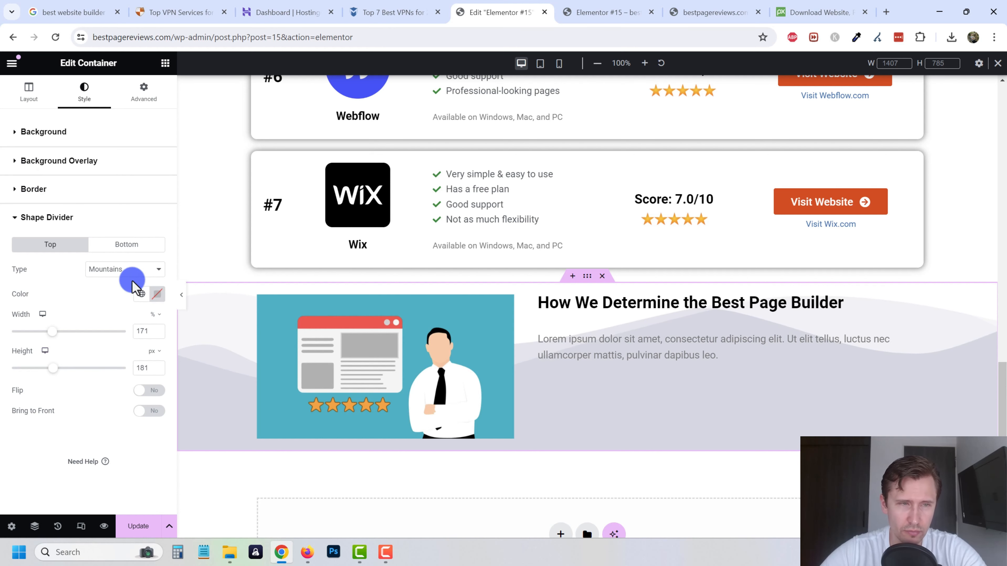
# Color the Mountains divider light blue, #ACD5EE
pyautogui.click(155, 293)
pyautogui.click(137, 388)
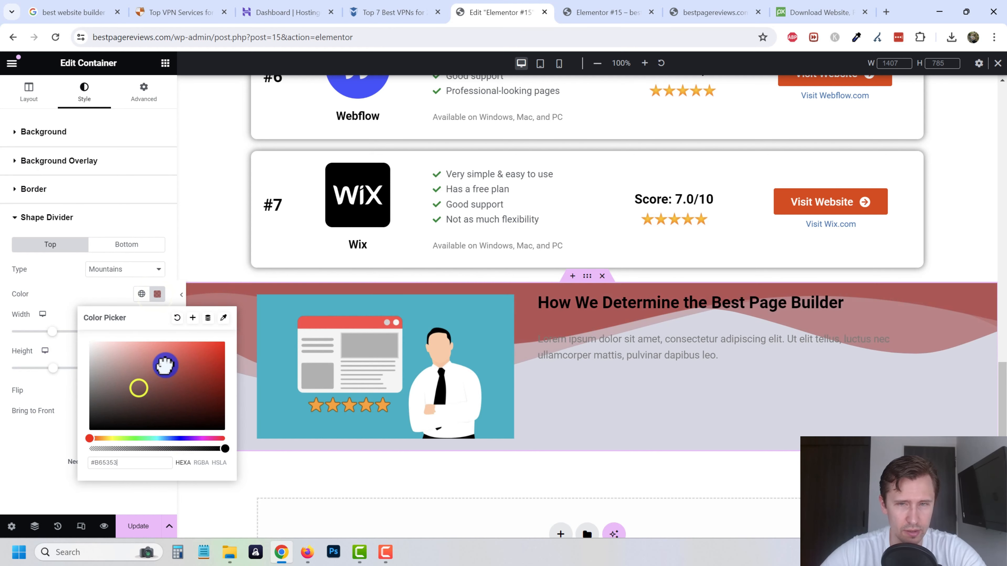
pyautogui.click(131, 364)
pyautogui.click(126, 342)
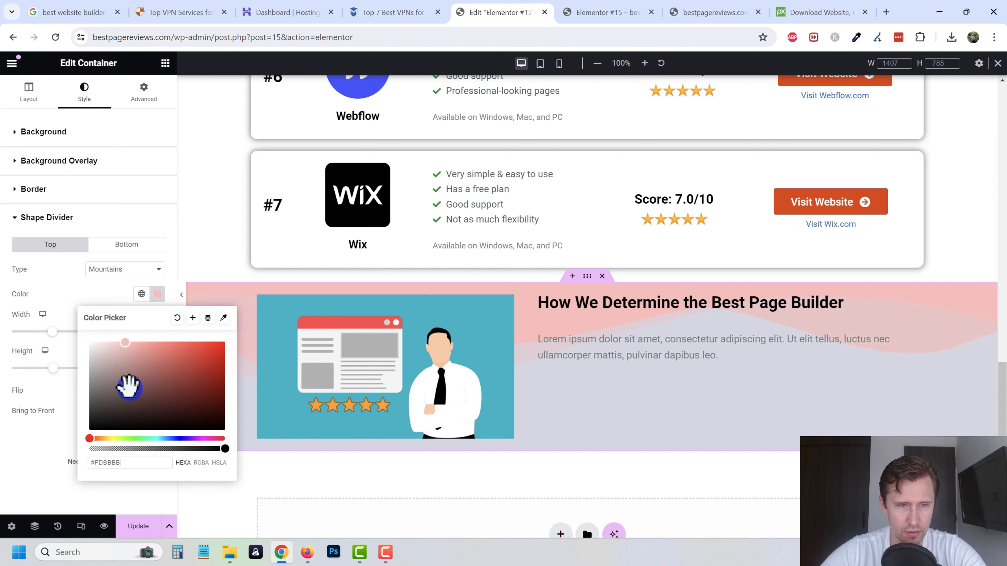
pyautogui.moveTo(179, 437); pyautogui.dragTo(165, 439)
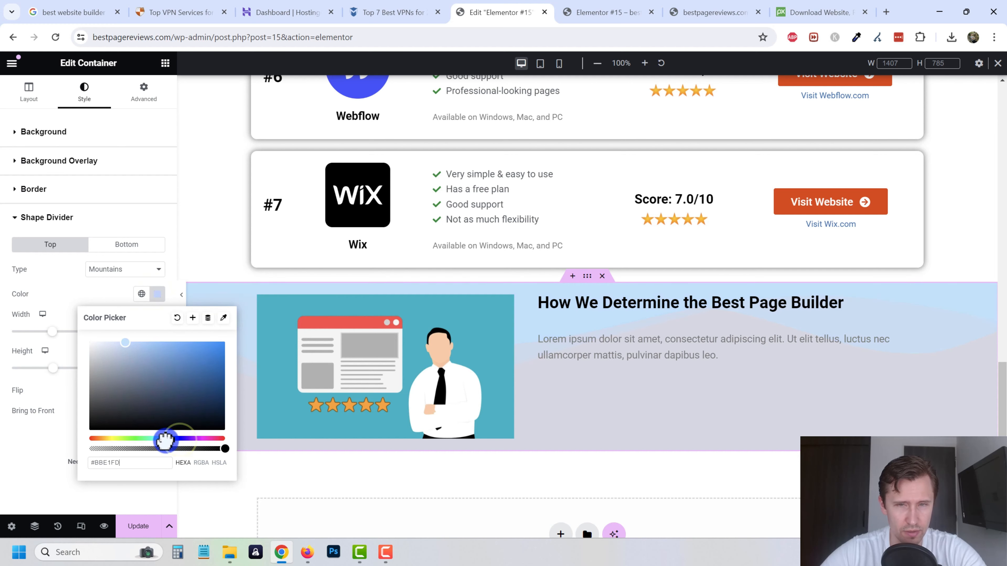
pyautogui.click(117, 349)
pyautogui.moveTo(104, 363)
pyautogui.mouseDown()
pyautogui.moveTo(83, 373)
pyautogui.moveTo(127, 348)
pyautogui.mouseUp()
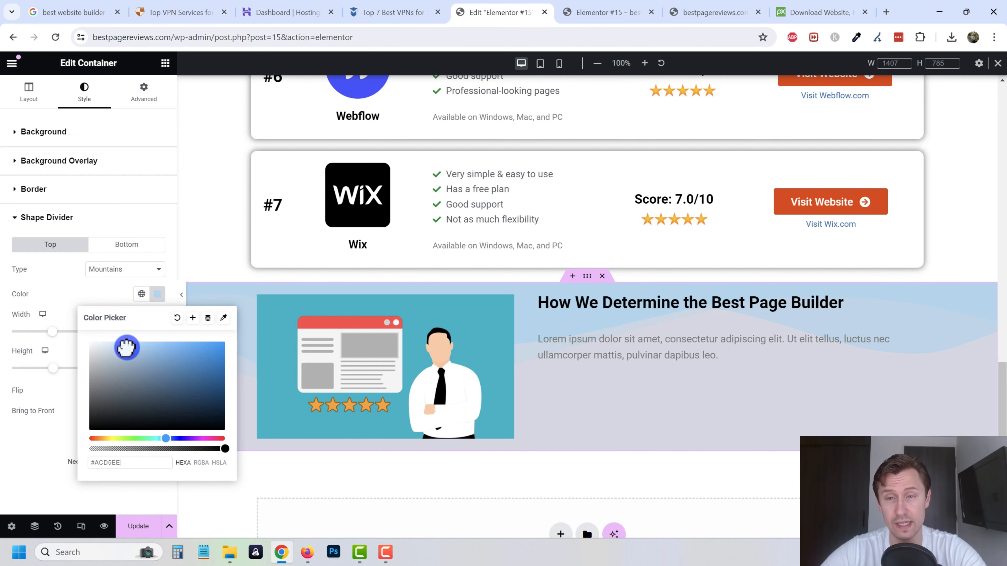
pyautogui.click(214, 203)
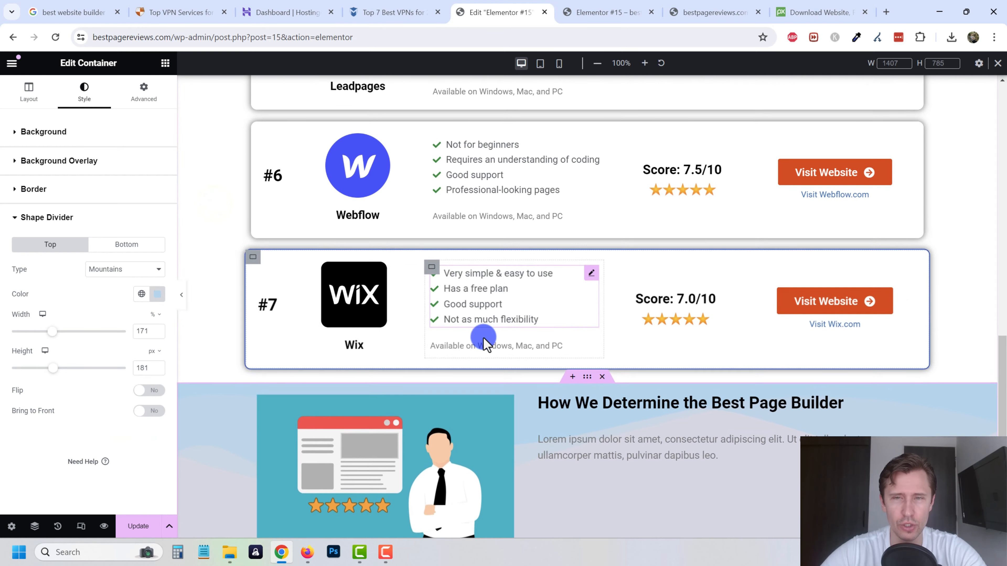
# Update the page, check the VPN reference page, and return to the Elementor editor
pyautogui.click(147, 526)
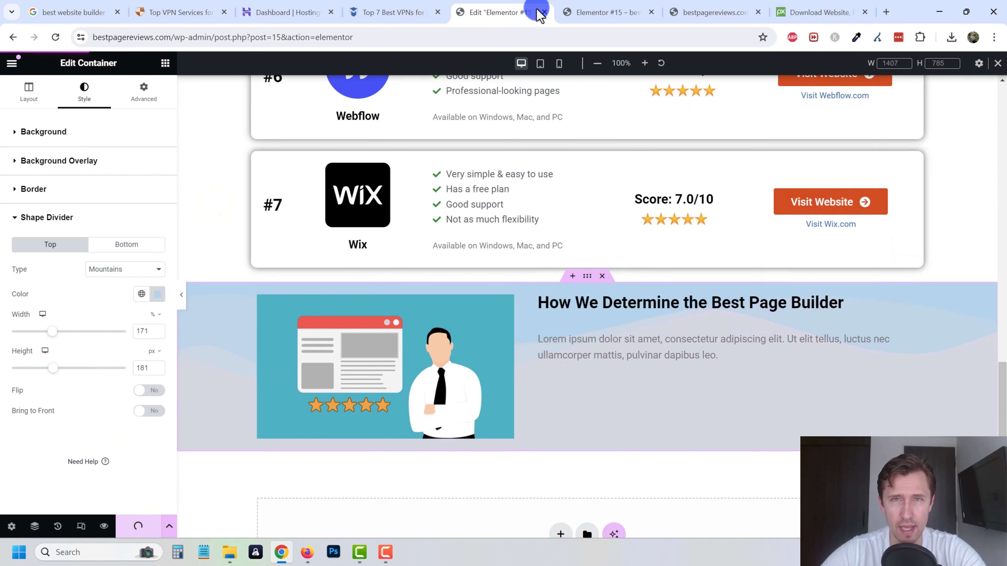
pyautogui.click(408, 10)
pyautogui.click(506, 10)
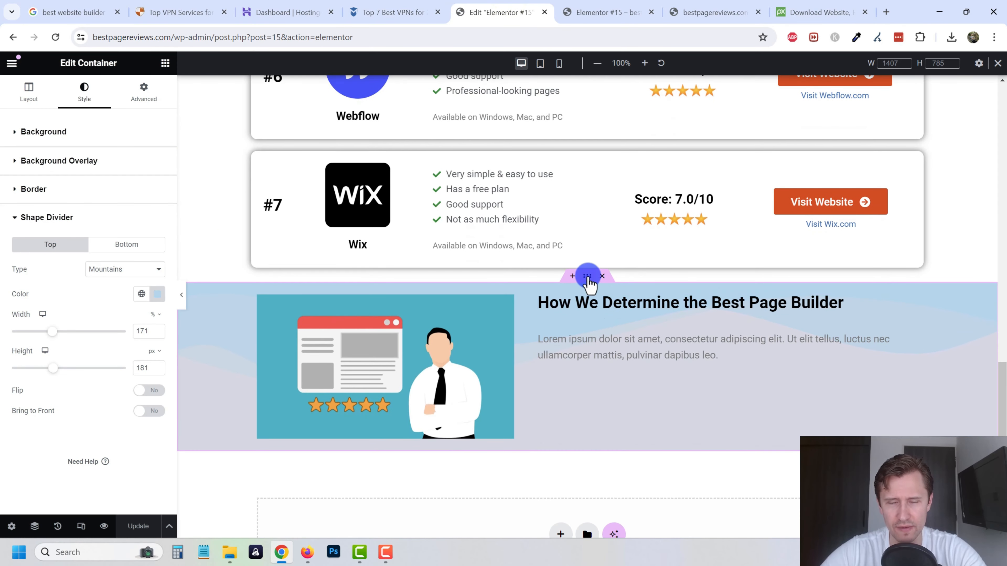
# Replace the lorem ipsum under the How We Determine heading with two paragraphs on testing page builders and taking 2 months to research every site
pyautogui.click(588, 373)
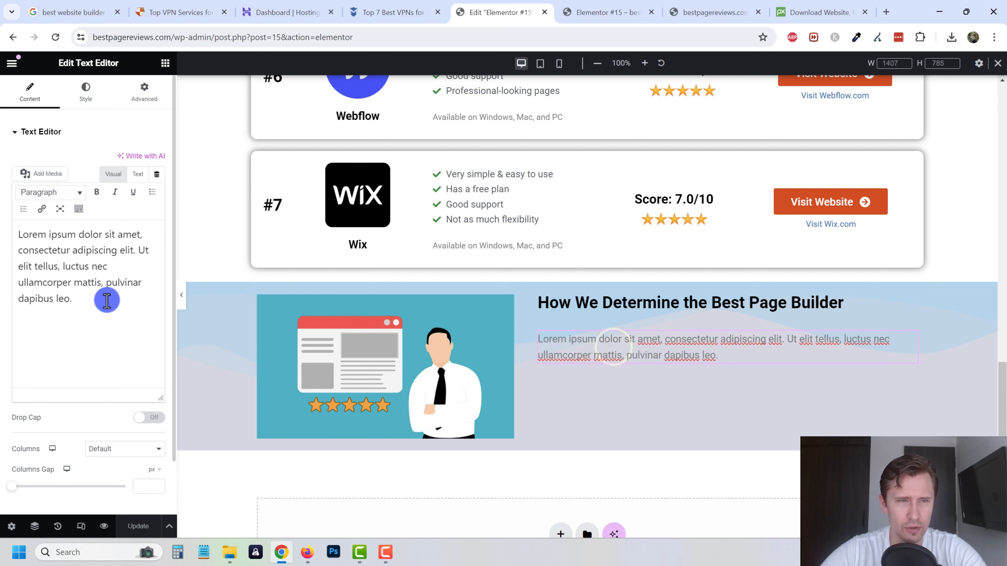
pyautogui.moveTo(107, 298); pyautogui.dragTo(5, 249)
pyautogui.write('We')
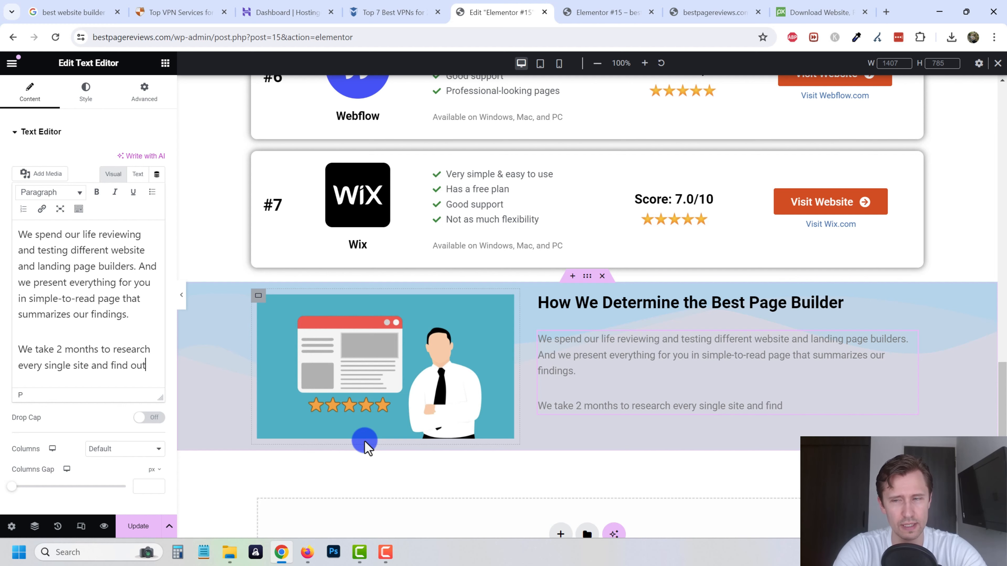
pyautogui.write('which i')
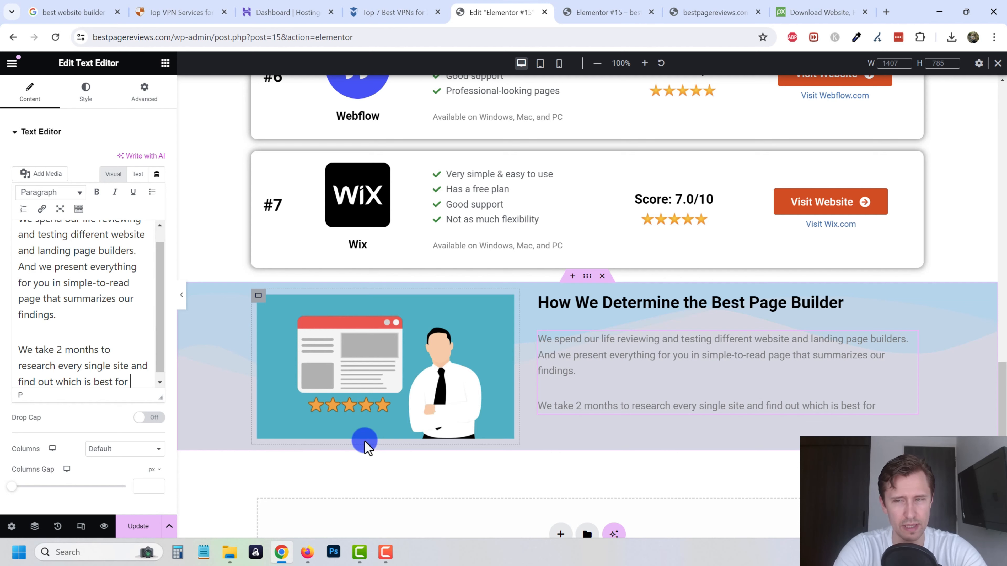
pyautogui.write('s best for ')
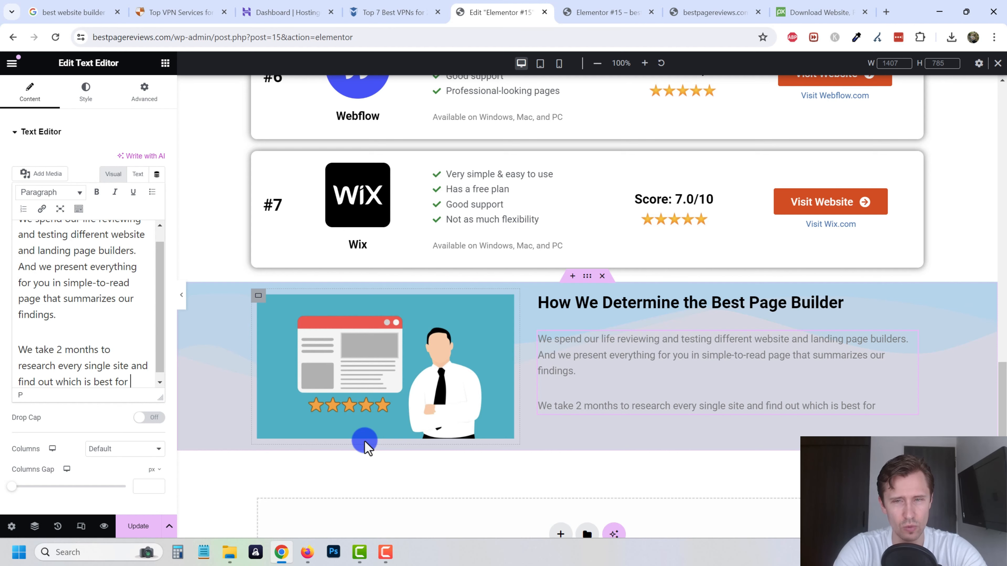
pyautogui.write('their users.')
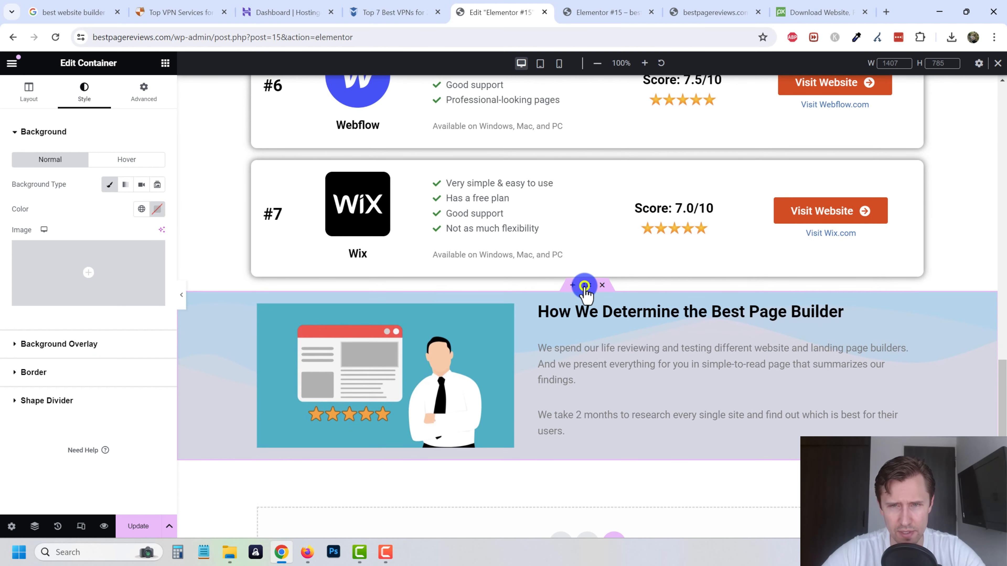
# Set the section container's padding to a linked 15 px on all four sides
pyautogui.click(142, 92)
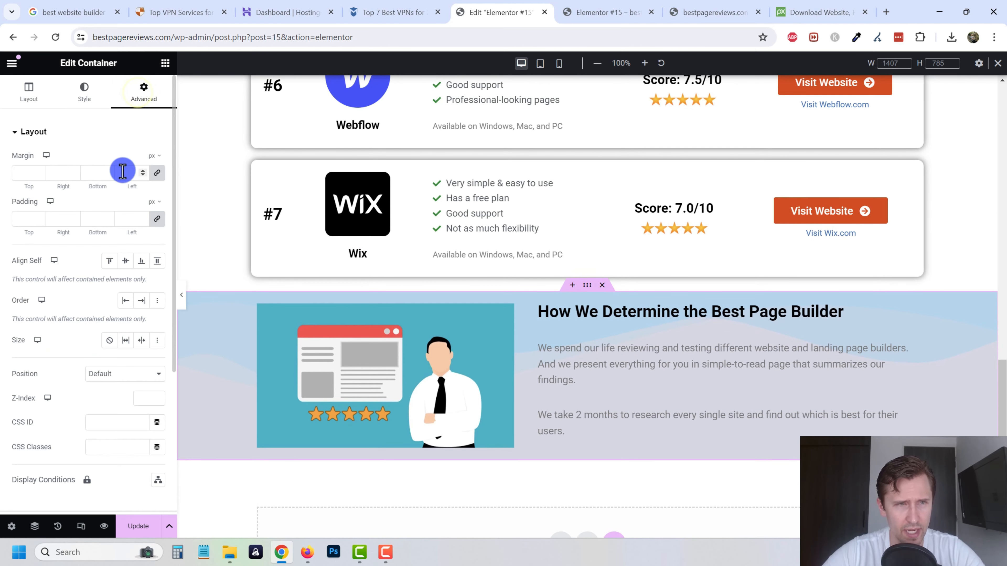
pyautogui.click(157, 220)
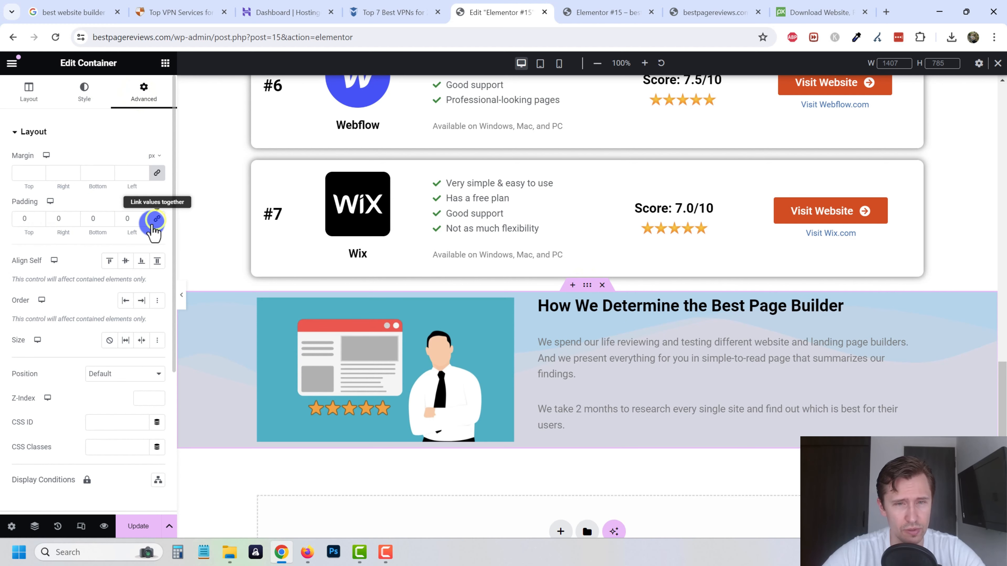
pyautogui.click(24, 218)
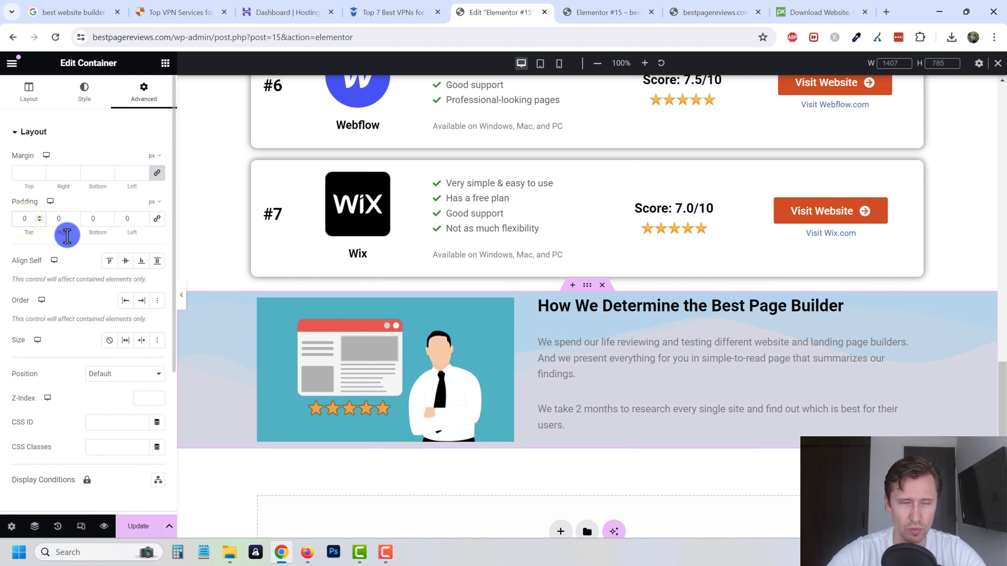
pyautogui.write('10')
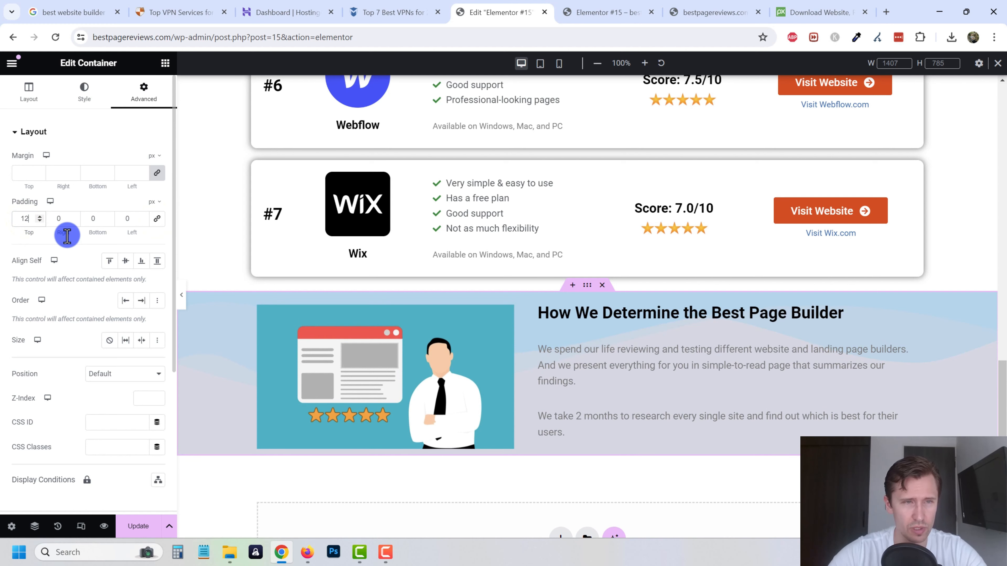
pyautogui.moveTo(25, 230); pyautogui.dragTo(25, 228)
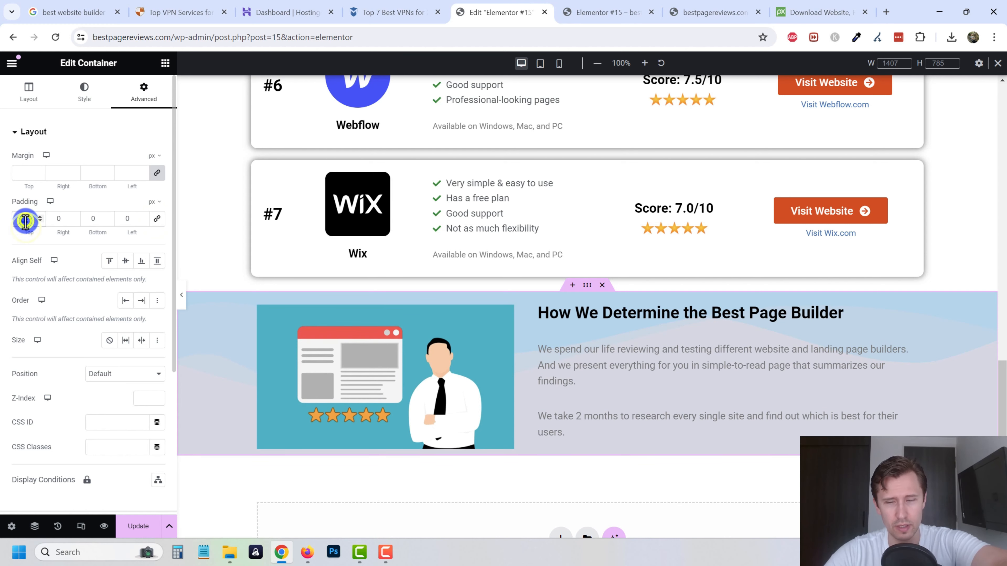
pyautogui.click(157, 218)
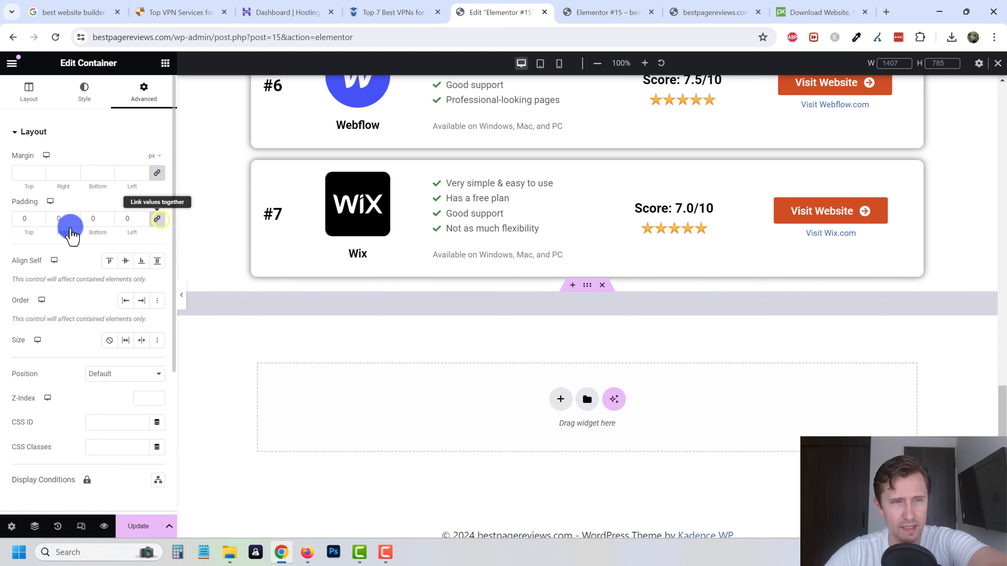
pyautogui.write('10')
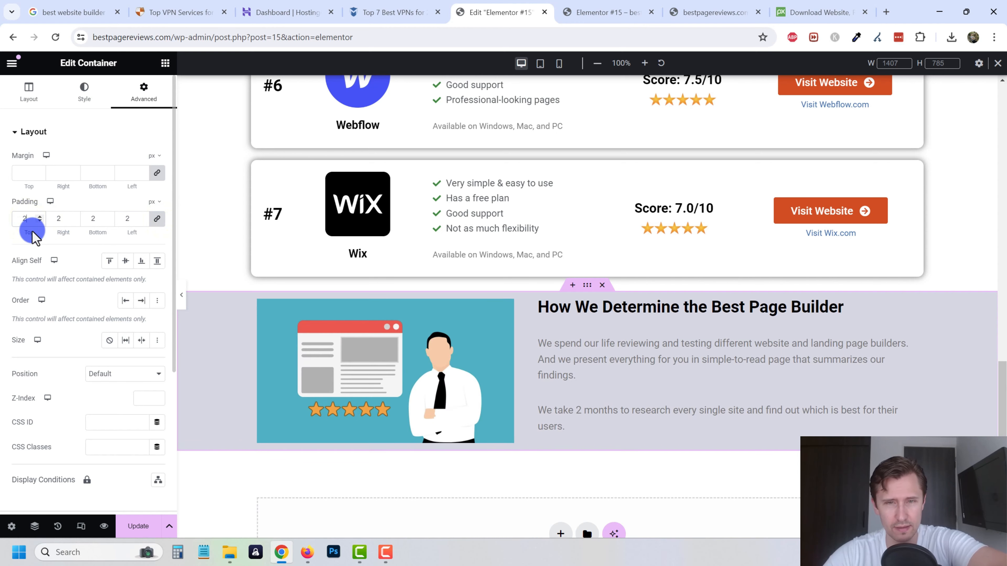
pyautogui.moveTo(32, 232); pyautogui.dragTo(62, 260)
pyautogui.press('Down')
pyautogui.press('Down')
pyautogui.press('Down')
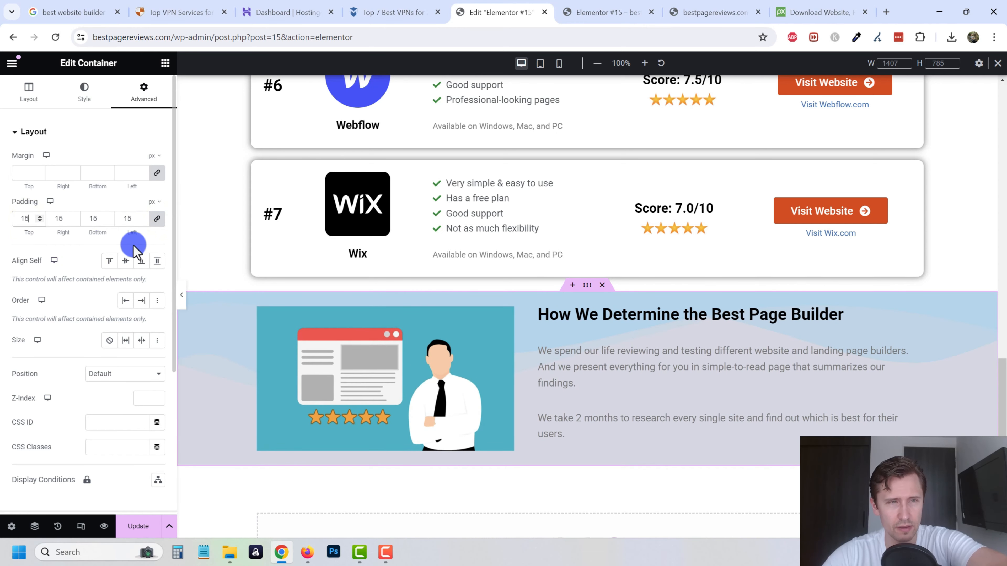
# Unlink the section container's padding values and raise the top padding to 40 px
pyautogui.click(155, 220)
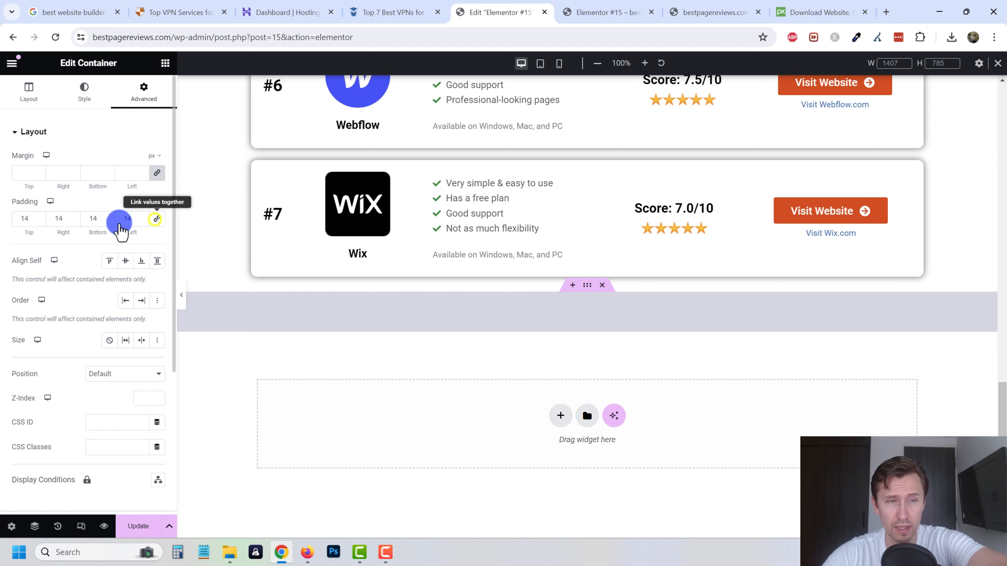
pyautogui.click(28, 216)
pyautogui.press('Up')
pyautogui.press('Up')
pyautogui.press('Up')
pyautogui.press('Up')
pyautogui.press('Up')
pyautogui.press('Up')
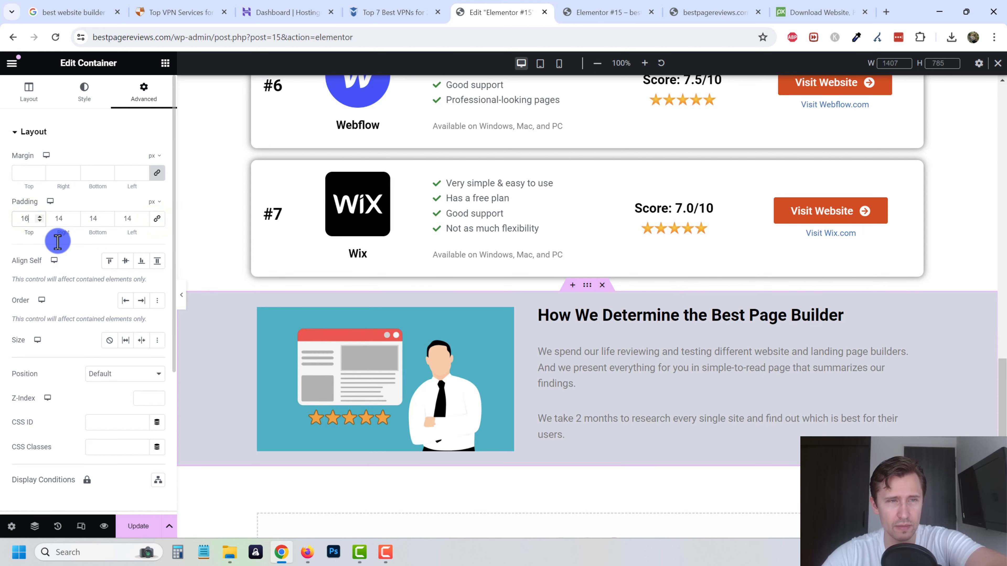
pyautogui.press('Up')
pyautogui.press('Up')
pyautogui.press('Up')
pyautogui.press('Up')
pyautogui.press('Up')
pyautogui.press('Up')
pyautogui.press('Up')
pyautogui.press('Up')
pyautogui.press('Up')
pyautogui.press('Up')
pyautogui.press('Up')
pyautogui.press('Up')
pyautogui.press('Up')
pyautogui.press('Up')
pyautogui.press('Up')
pyautogui.press('Up')
pyautogui.press('Up')
pyautogui.press('Up')
pyautogui.press('Up')
pyautogui.press('Up')
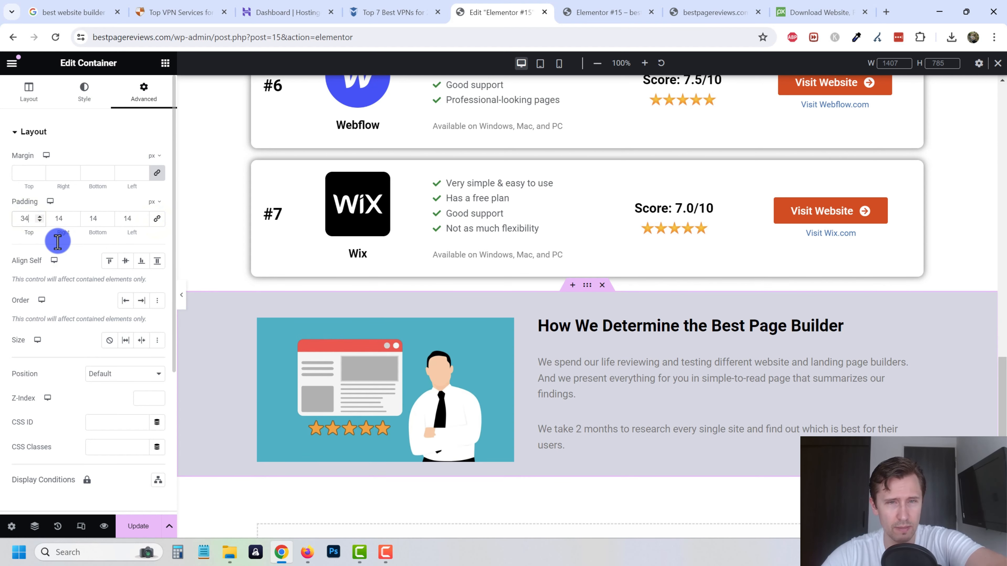
# Set the section container's top and bottom padding to 50 px each
pyautogui.click(90, 218)
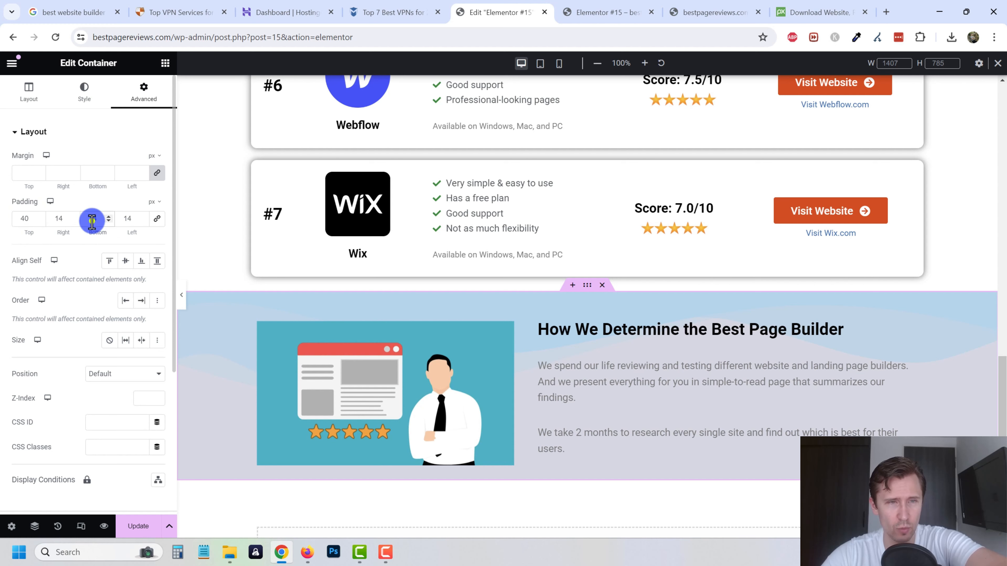
pyautogui.press('Up')
pyautogui.press('Up')
pyautogui.press('Up')
pyautogui.press('Up')
pyautogui.press('Up')
pyautogui.press('Up')
pyautogui.press('Up')
pyautogui.press('Up')
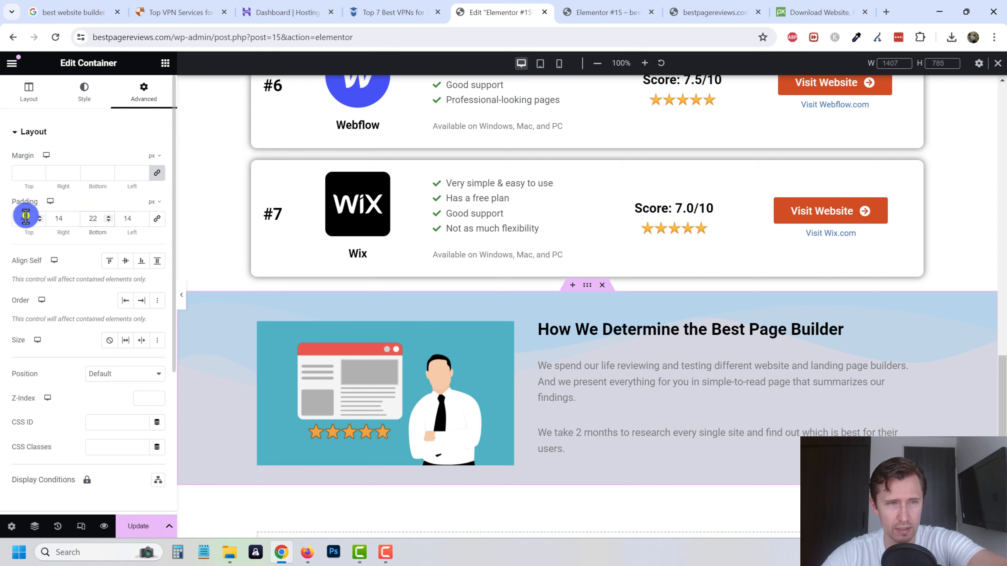
pyautogui.moveTo(25, 219); pyautogui.dragTo(16, 218)
pyautogui.write('50')
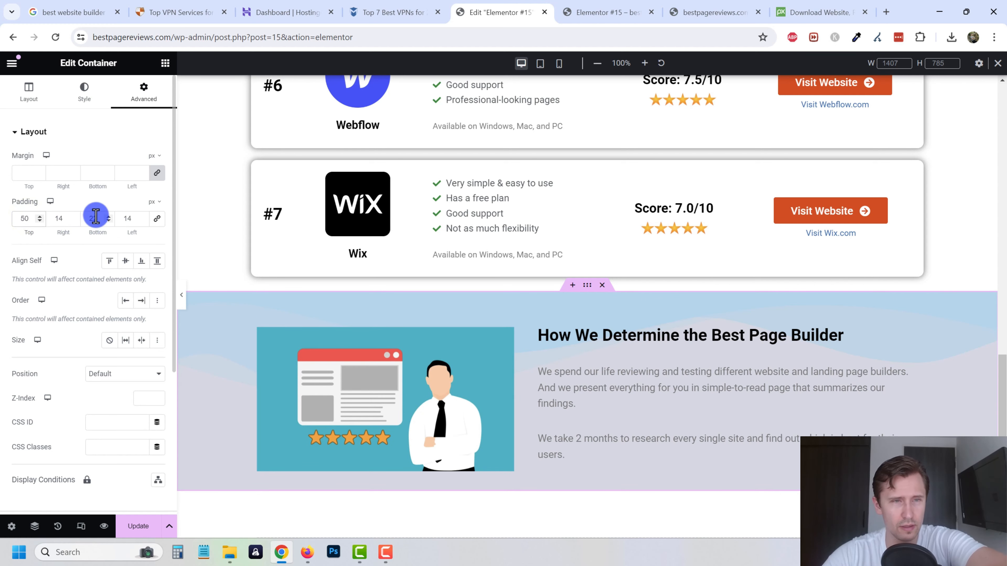
pyautogui.write('50')
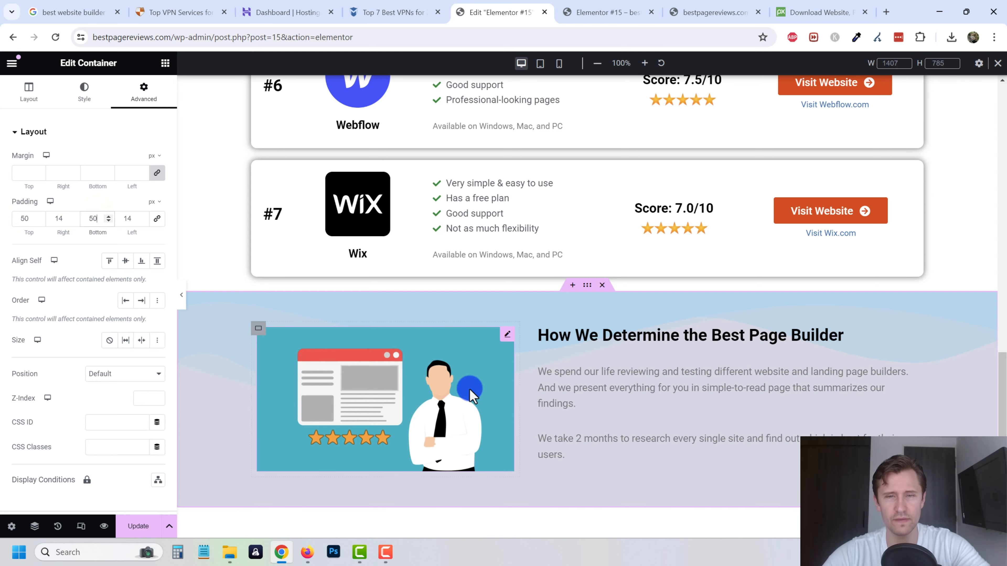
# Set the How We Determine section's background overlay to bright blue, #001FFF, with an opacity of 1
pyautogui.scroll(-1, 414, 351)
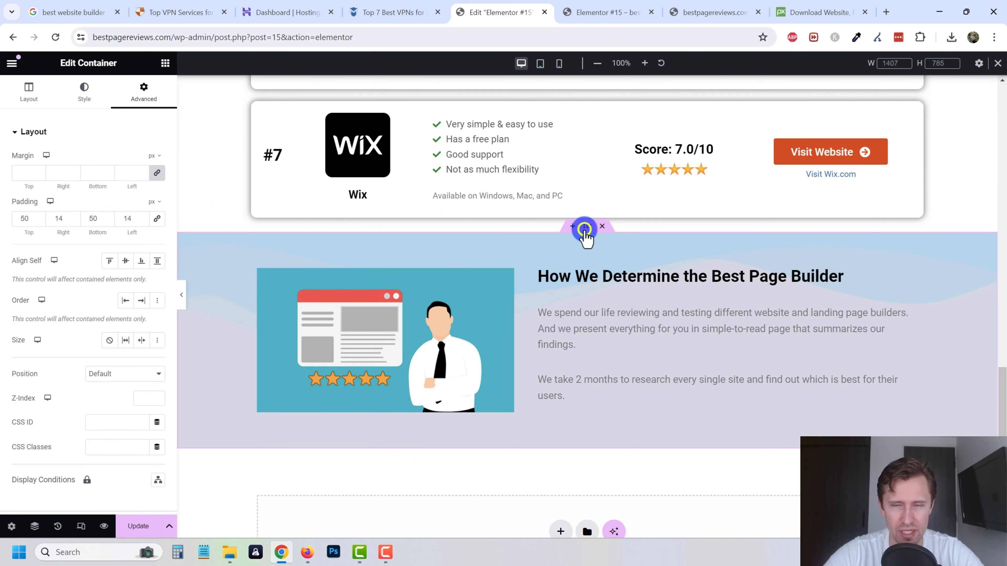
pyautogui.click(584, 227)
pyautogui.click(99, 94)
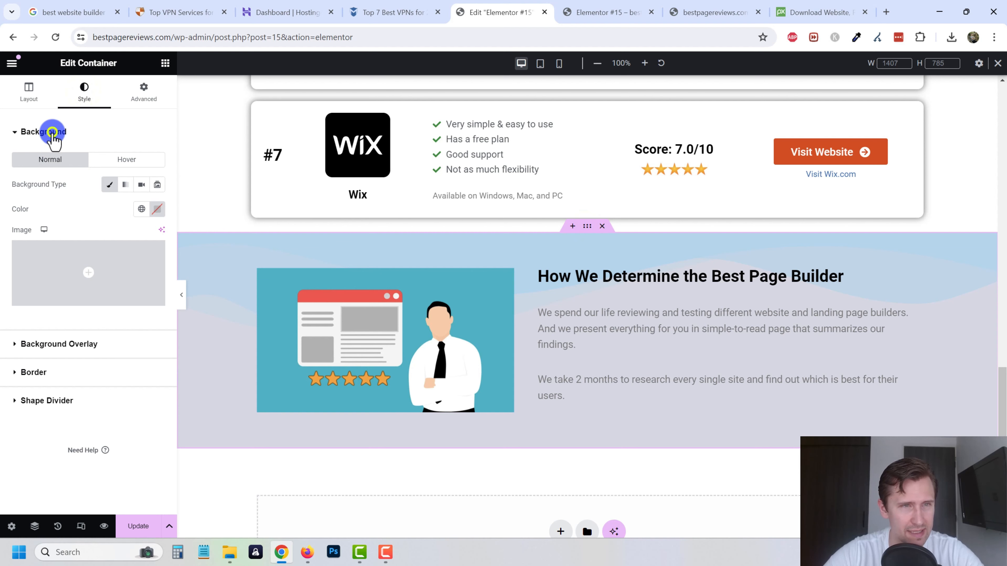
pyautogui.click(52, 133)
pyautogui.click(50, 160)
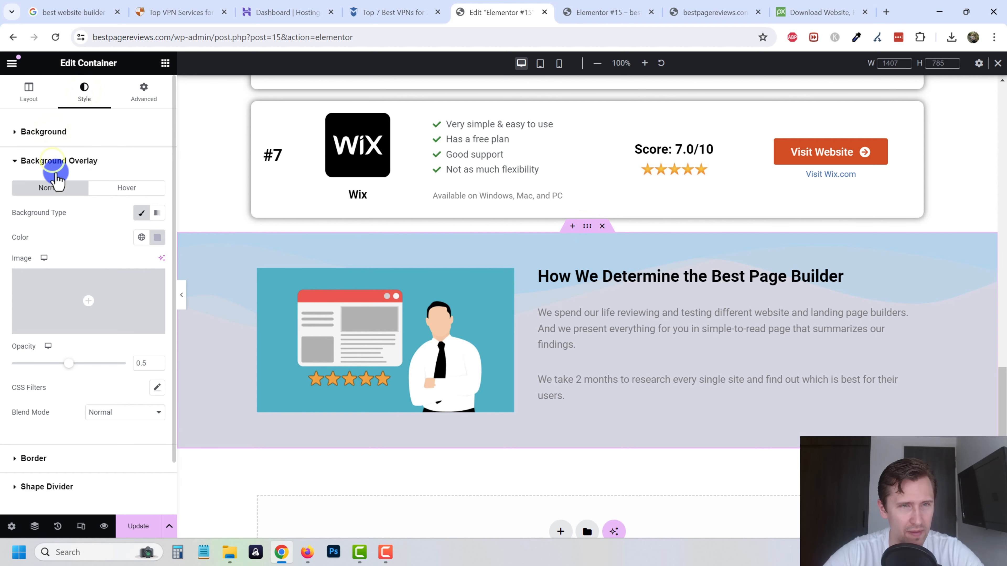
pyautogui.click(158, 238)
pyautogui.moveTo(190, 305); pyautogui.dragTo(229, 288)
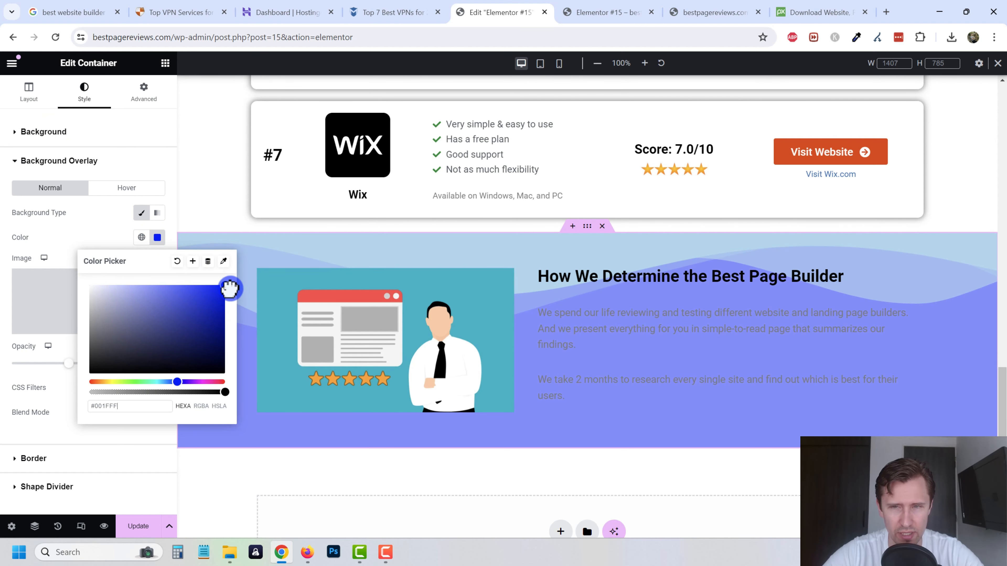
pyautogui.click(29, 360)
pyautogui.moveTo(70, 373); pyautogui.dragTo(135, 375)
# Color the 'How We Determine the Best Page Builder' heading white
pyautogui.scroll(2, 596, 359)
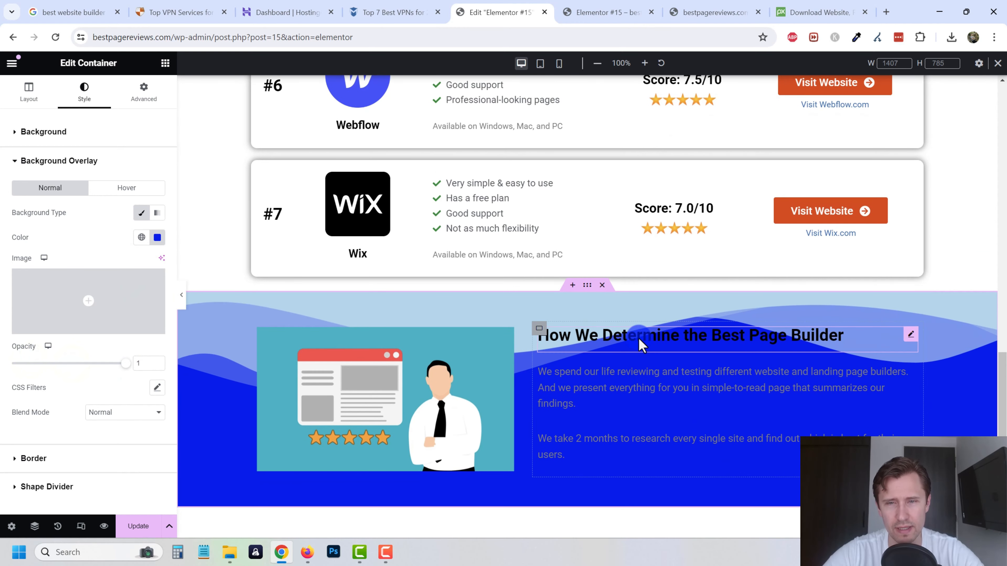
pyautogui.click(638, 337)
pyautogui.click(86, 92)
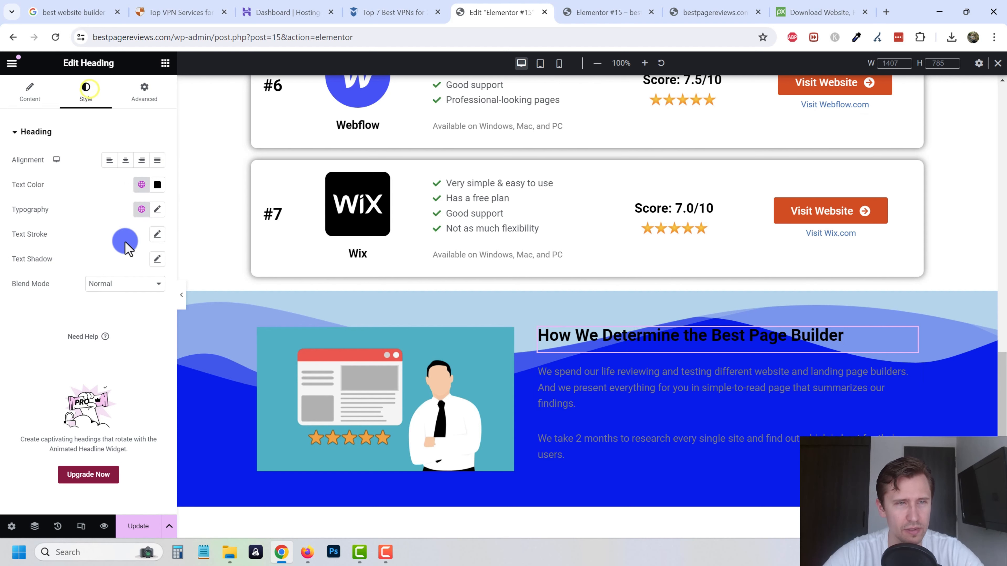
pyautogui.click(161, 208)
pyautogui.click(159, 189)
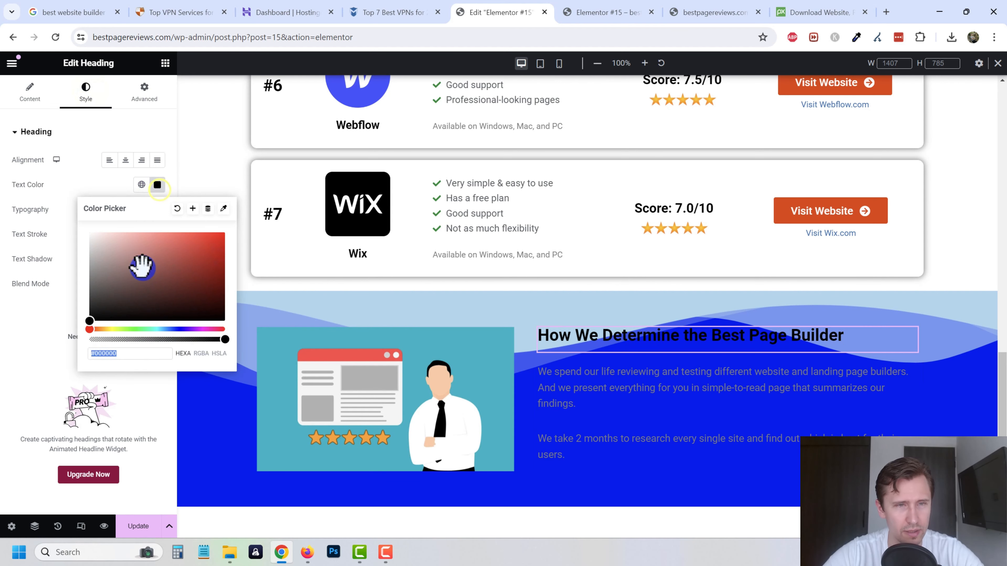
pyautogui.moveTo(143, 268); pyautogui.dragTo(51, 204)
# Color the two paragraphs under the How We Determine heading white
pyautogui.click(612, 388)
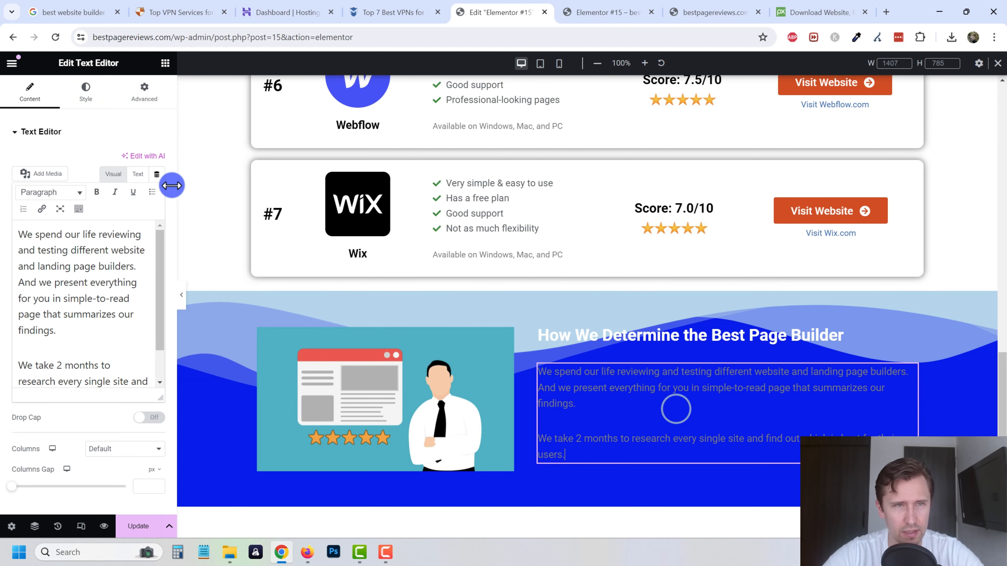
pyautogui.click(79, 99)
pyautogui.click(157, 184)
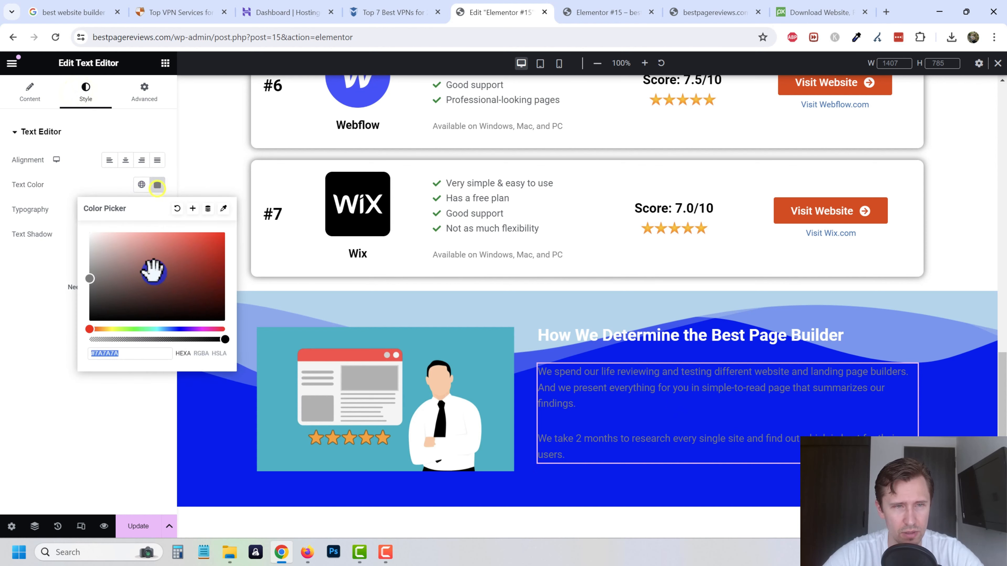
pyautogui.moveTo(151, 272); pyautogui.dragTo(4, 200)
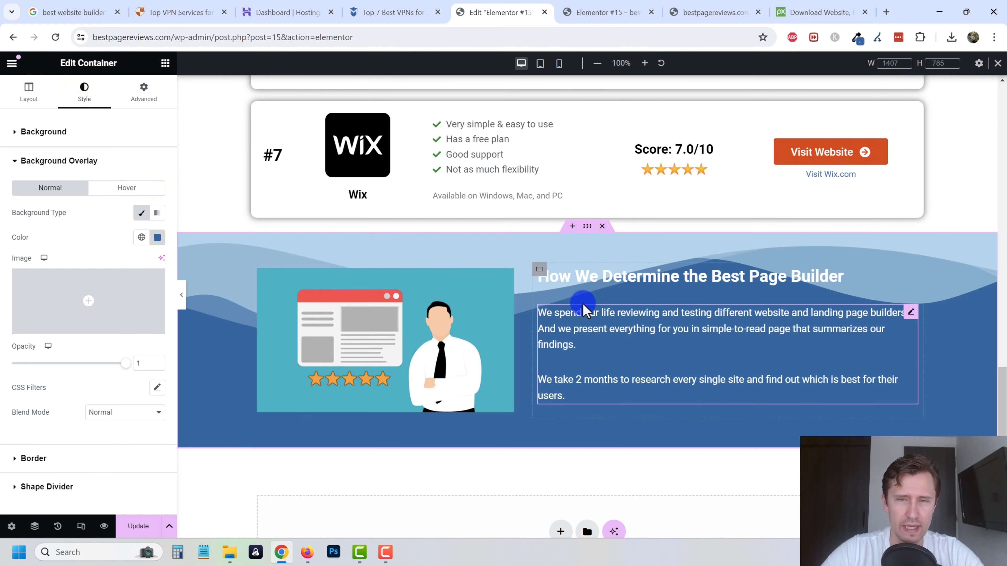
# Compare the section with the VPN reference page, and reduce its top Mountains divider height to 82 px
pyautogui.click(398, 11)
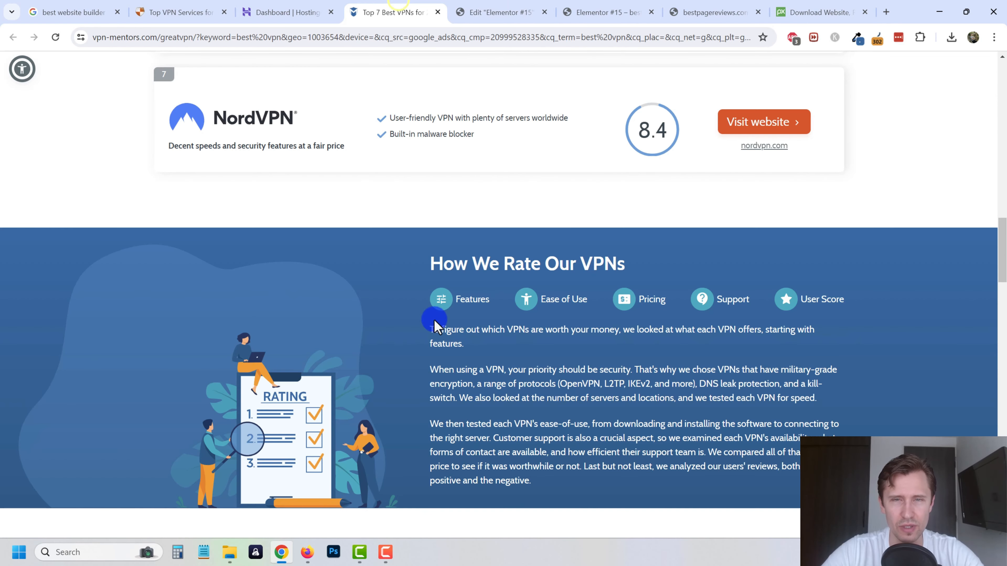
pyautogui.click(501, 9)
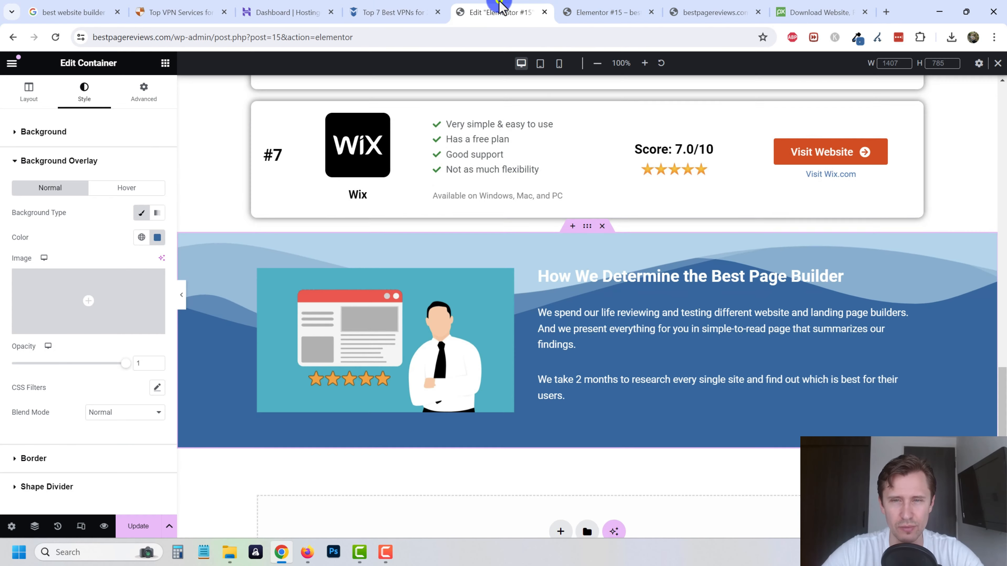
pyautogui.click(588, 226)
pyautogui.click(57, 400)
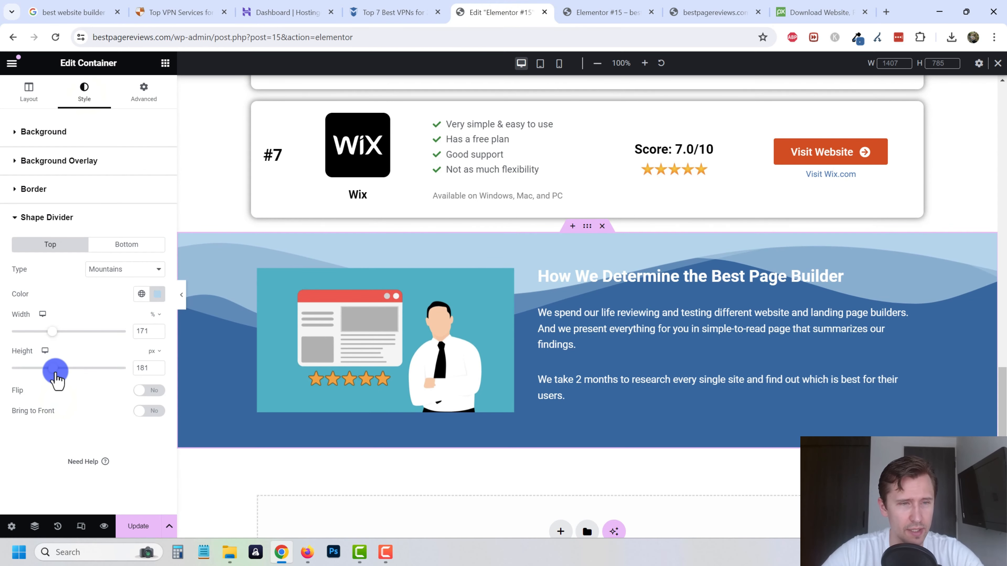
pyautogui.moveTo(55, 373)
pyautogui.mouseDown()
pyautogui.moveTo(34, 380)
pyautogui.moveTo(37, 370)
pyautogui.mouseUp()
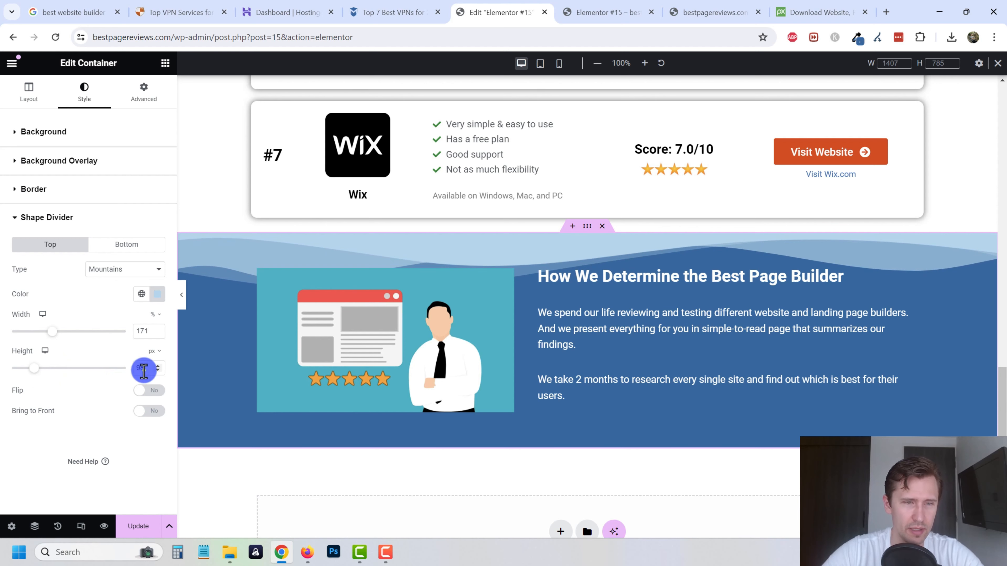
pyautogui.press('Down')
pyautogui.press('Down')
pyautogui.press('Down')
pyautogui.press('Down')
pyautogui.press('Down')
pyautogui.press('Down')
pyautogui.press('Down')
pyautogui.press('Down')
pyautogui.press('Down')
pyautogui.press('Down')
pyautogui.press('Down')
pyautogui.press('Down')
pyautogui.press('Down')
pyautogui.press('Down')
pyautogui.press('Down')
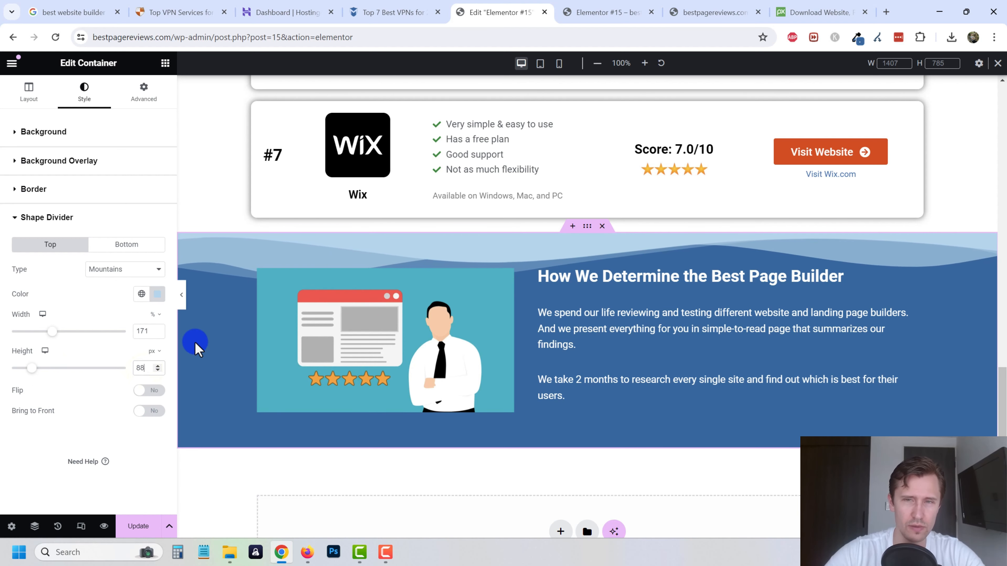
# Try 50 and 70 px as bottom padding on the container holding the ranked rows, and settle on 60 px
pyautogui.scroll(3, 633, 243)
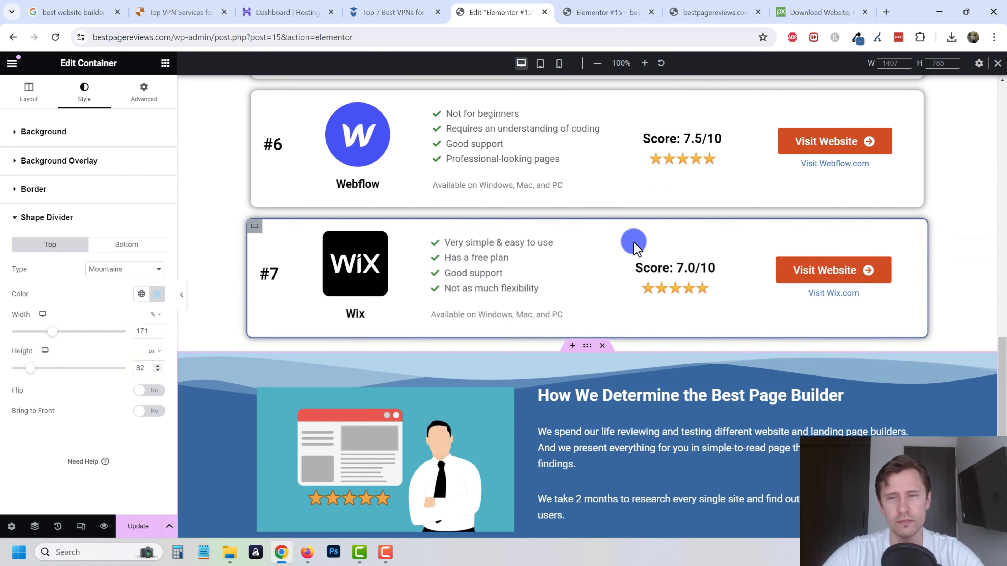
pyautogui.click(551, 250)
pyautogui.scroll(-4, 798, 404)
pyautogui.scroll(2, 791, 472)
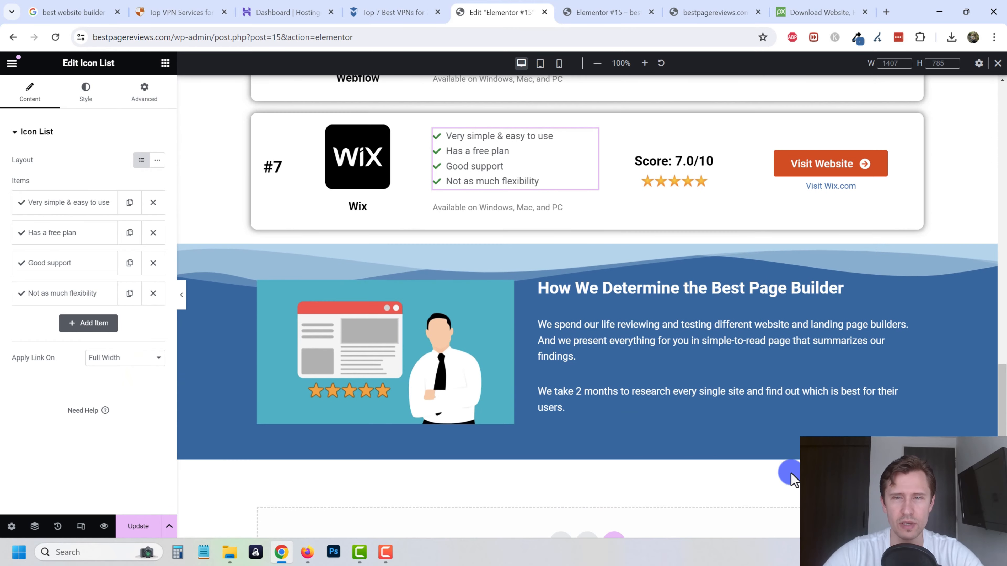
pyautogui.scroll(3, 595, 397)
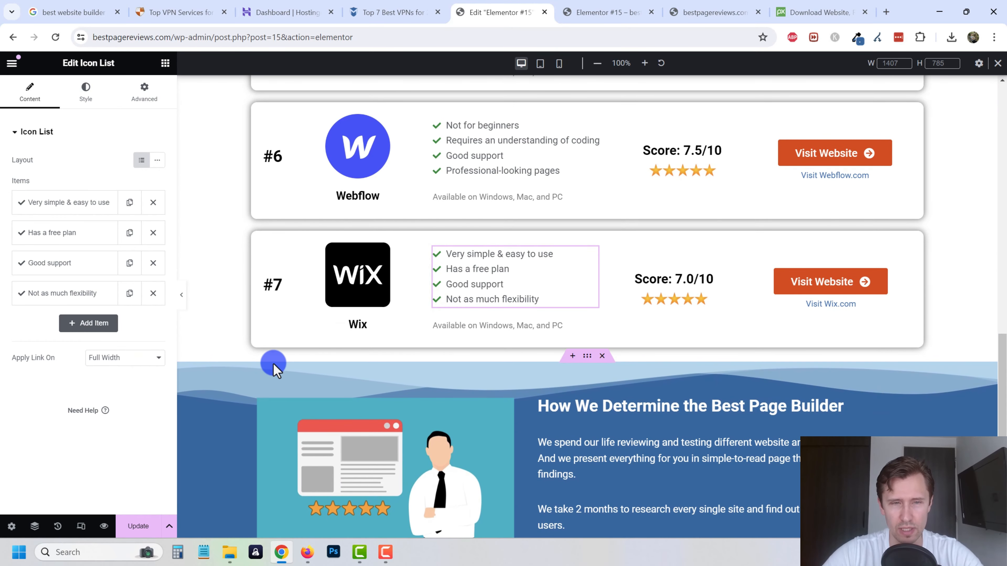
pyautogui.scroll(20, 515, 341)
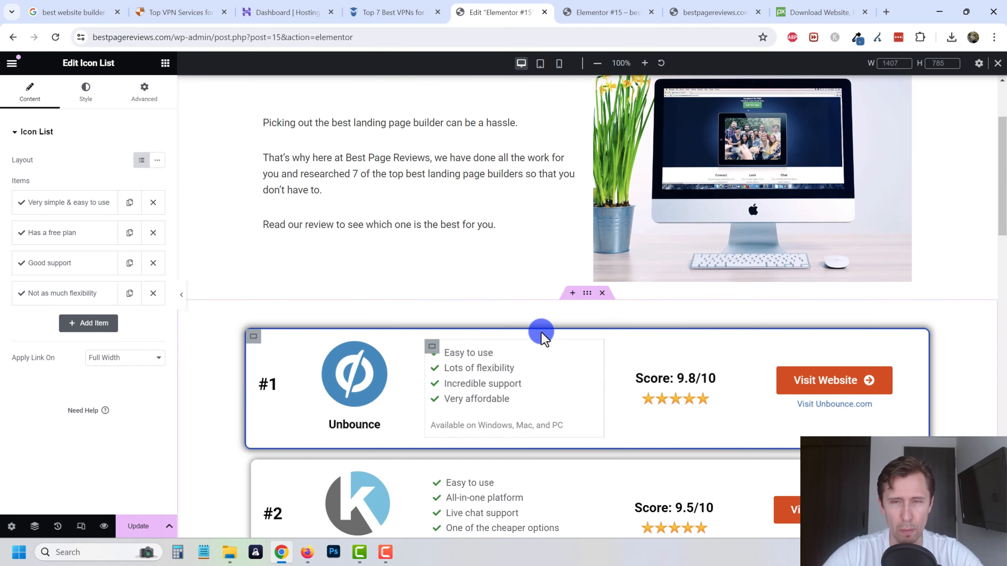
pyautogui.click(587, 329)
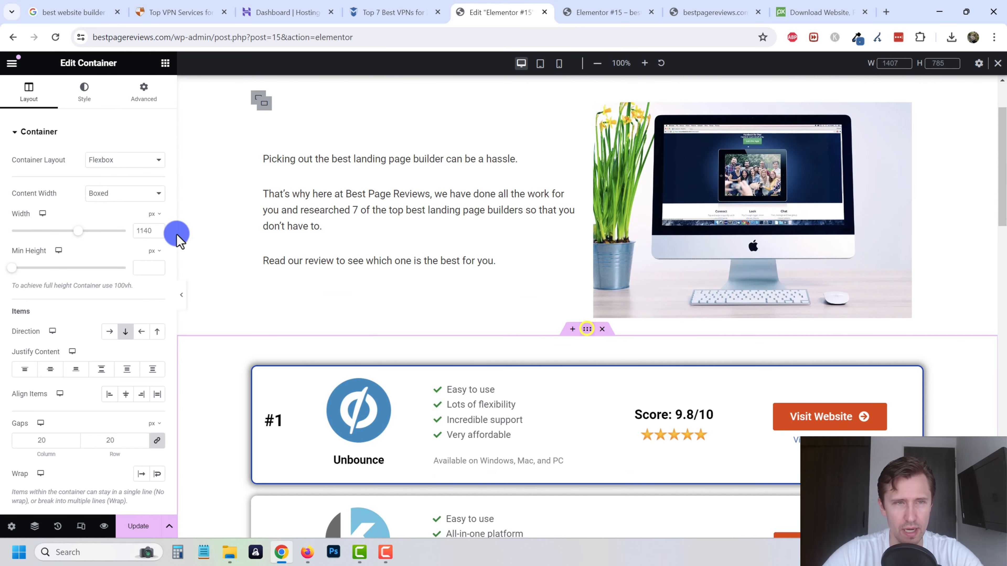
pyautogui.click(144, 91)
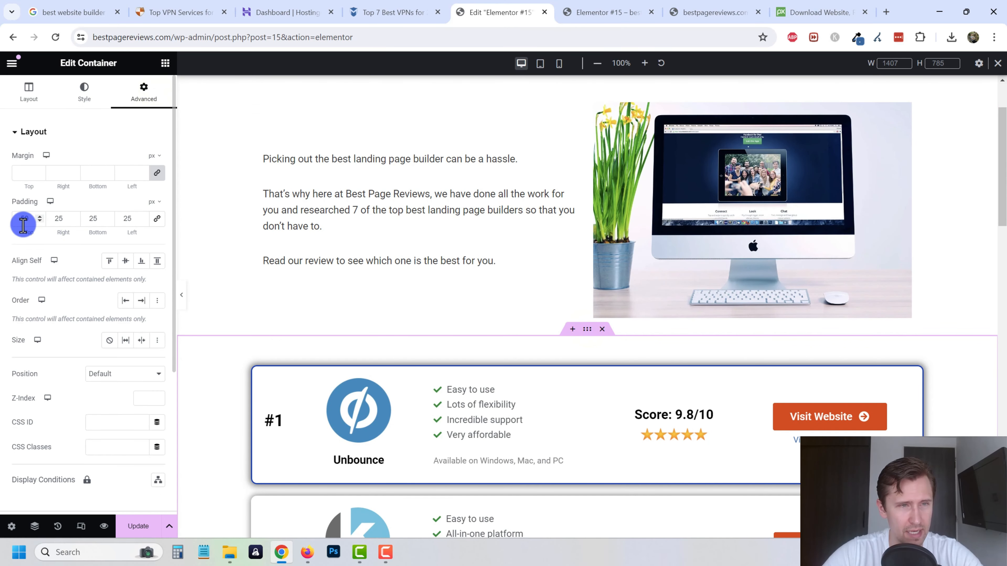
pyautogui.doubleClick(97, 216)
pyautogui.scroll(-20, 436, 325)
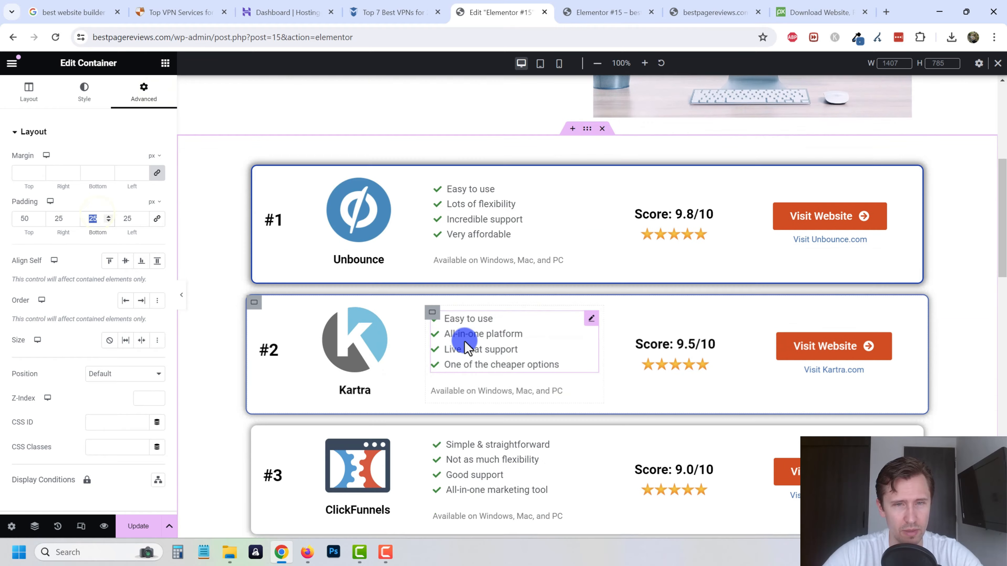
pyautogui.write('50')
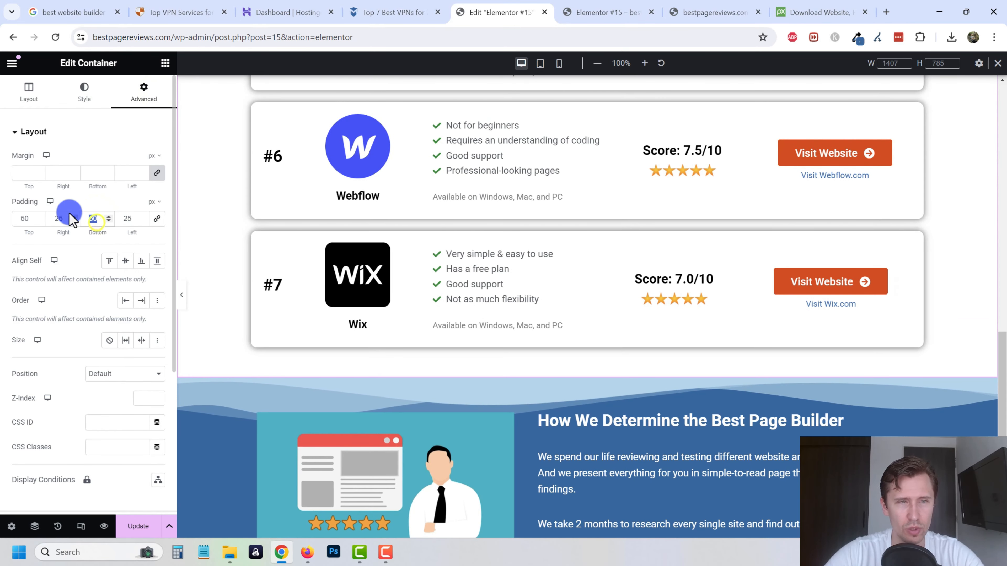
pyautogui.write('70')
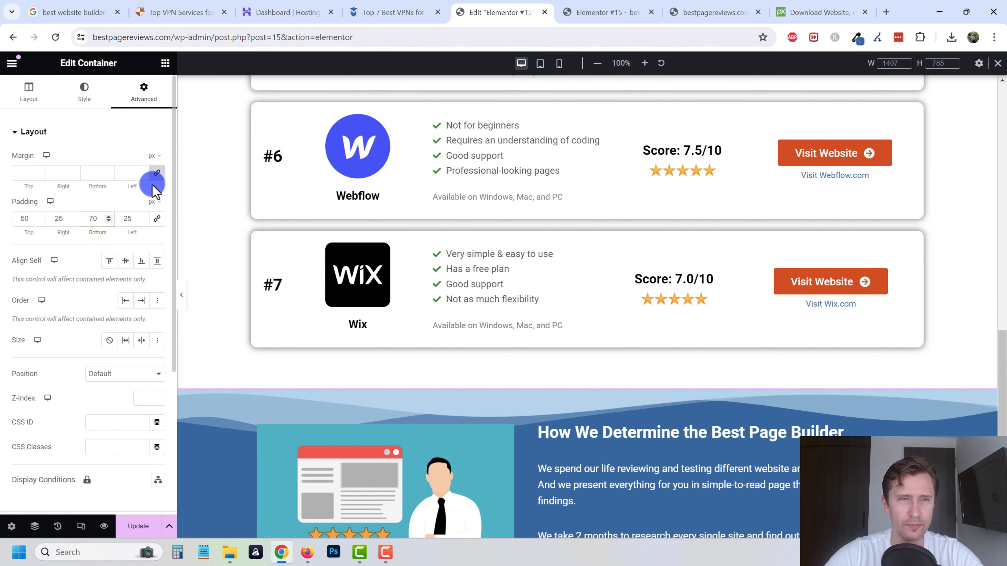
pyautogui.click(98, 221)
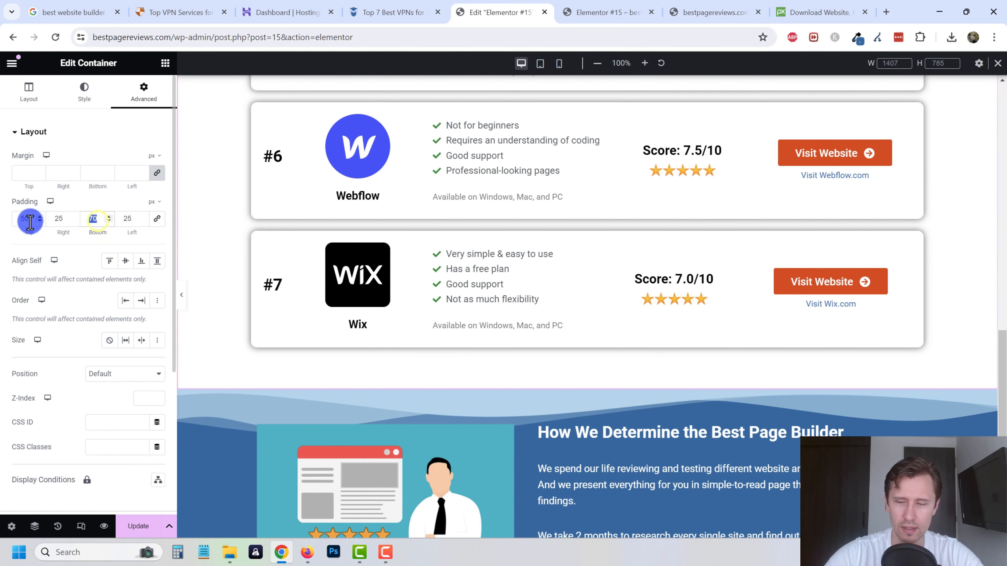
pyautogui.write('60')
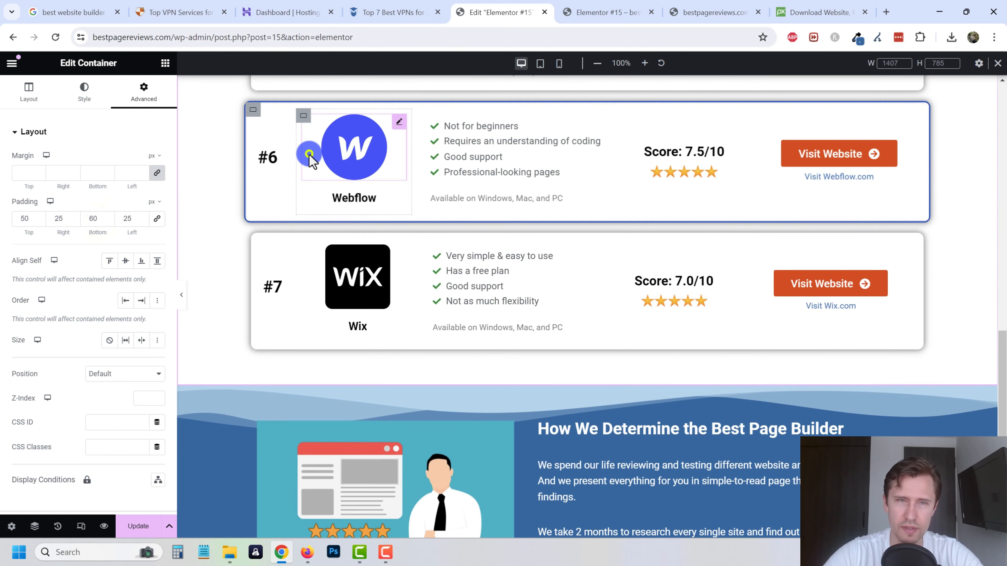
# Look over the spacing around the How We Determine section and the ranked rows above it
pyautogui.click(343, 153)
pyautogui.scroll(-3, 450, 311)
pyautogui.scroll(-4, 452, 314)
pyautogui.scroll(15, 434, 333)
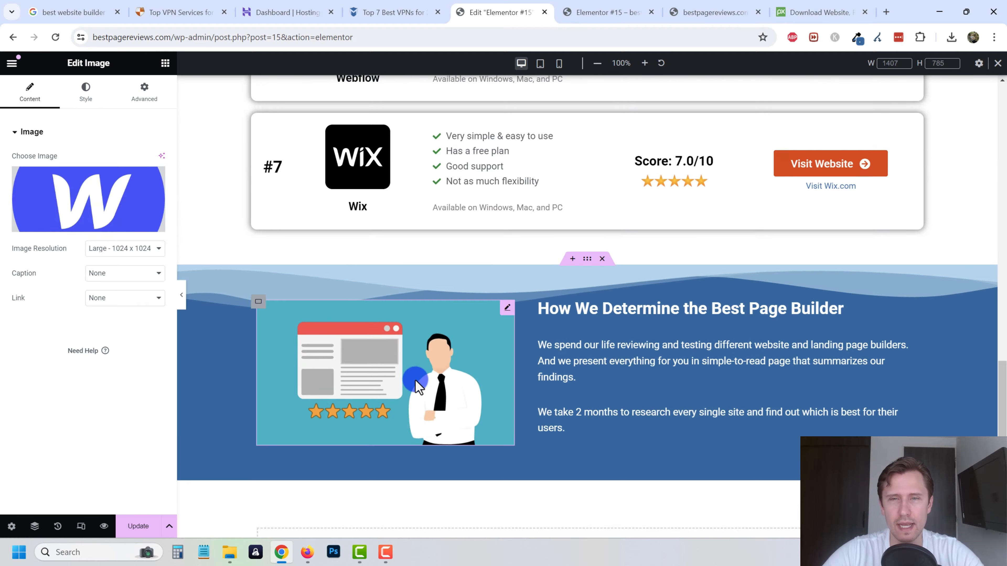
pyautogui.scroll(6, 438, 403)
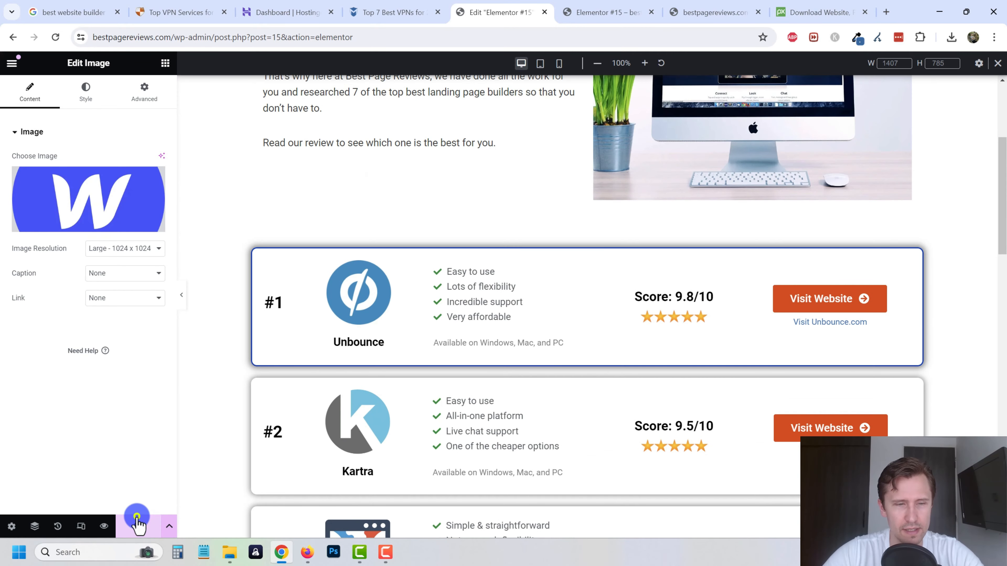
# Update the page and review its preview from the header through the ranked rows to the How We Determine section
pyautogui.click(138, 526)
pyautogui.scroll(3, 426, 357)
pyautogui.click(104, 526)
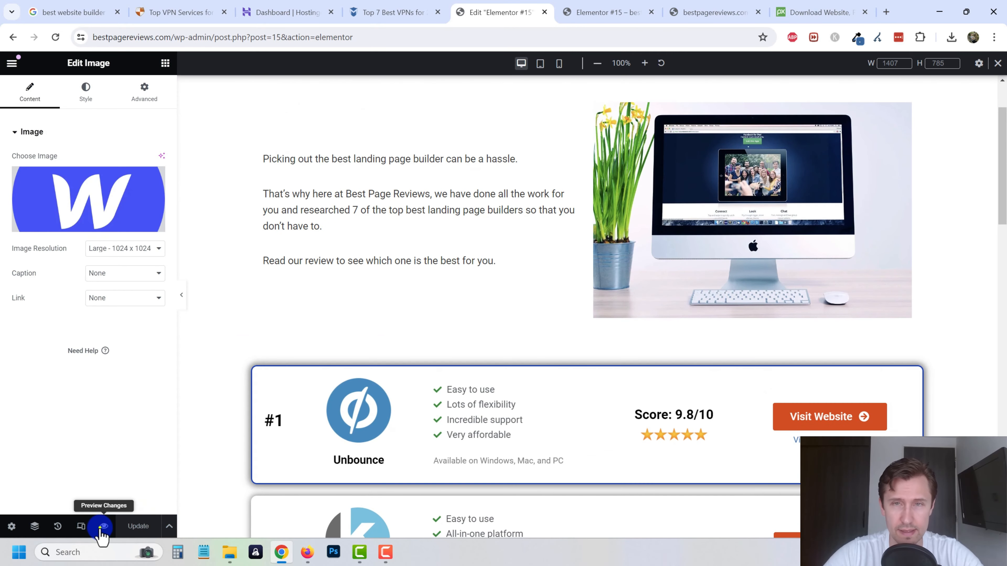
pyautogui.scroll(-20, 371, 325)
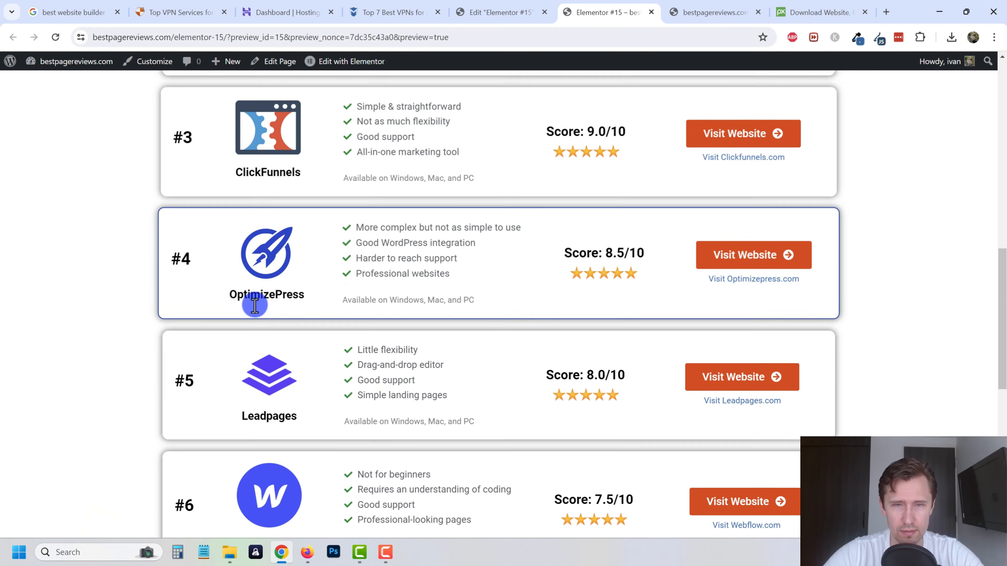
pyautogui.scroll(-2, 863, 334)
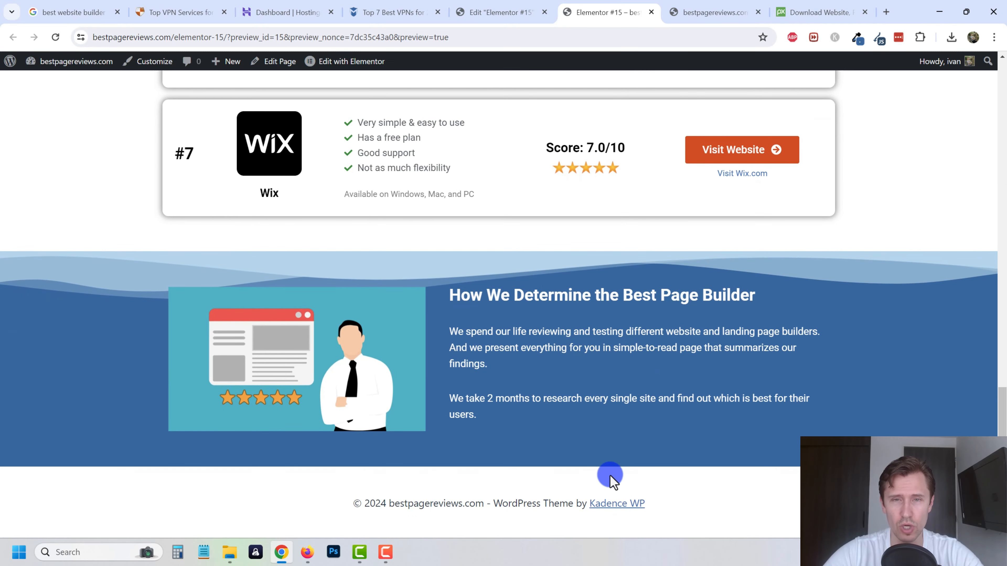
pyautogui.scroll(20, 609, 475)
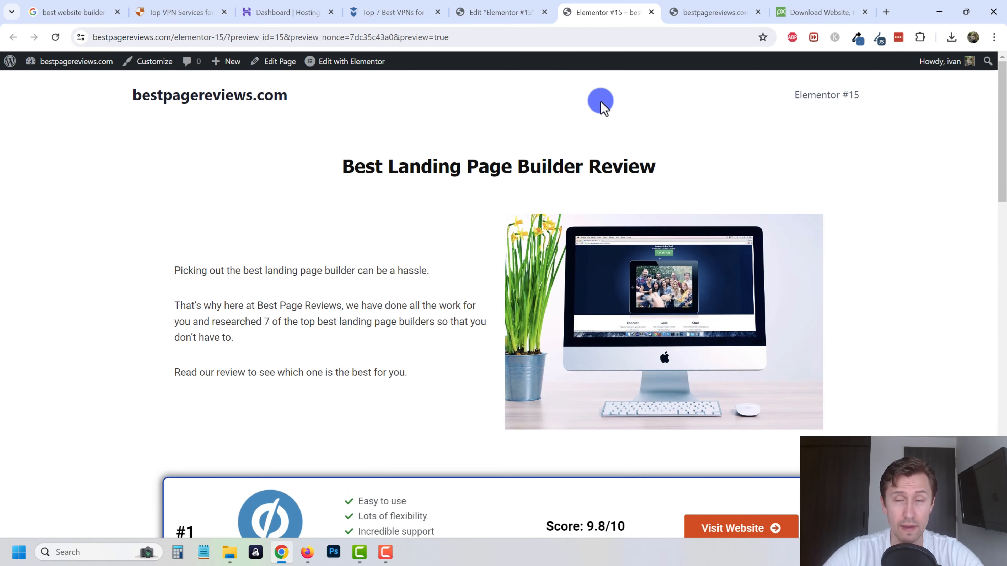
pyautogui.scroll(-15, 589, 270)
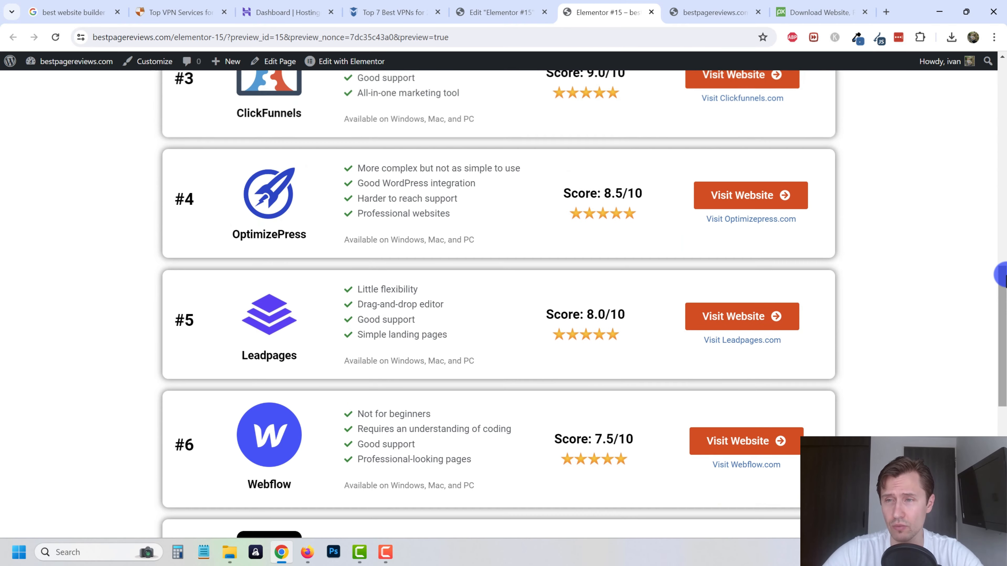
pyautogui.moveTo(1003, 303); pyautogui.dragTo(997, 113)
pyautogui.scroll(-1, 1003, 302)
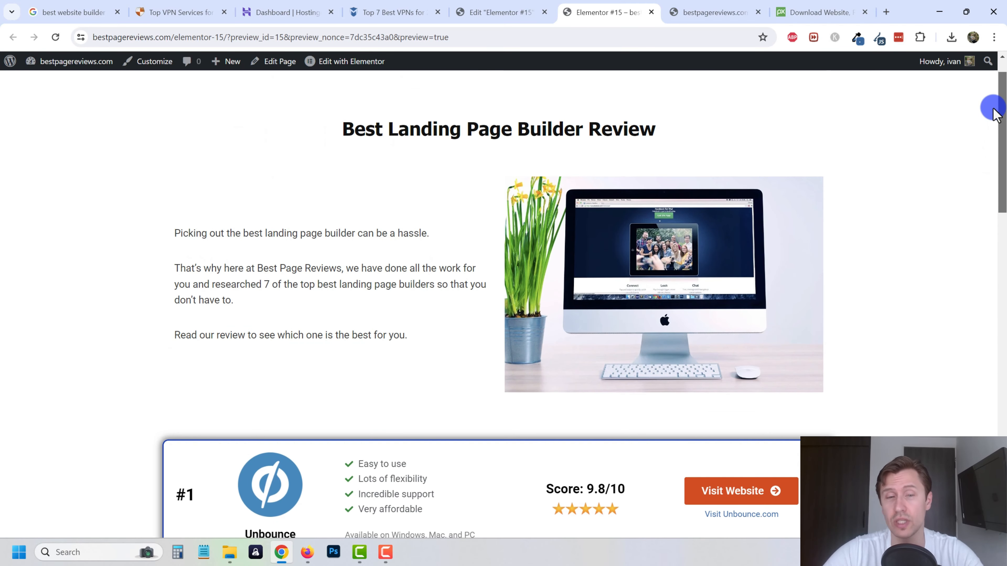
# Compare the page preview's level of detail with the two VPN comparison reference sites
pyautogui.click(358, 12)
pyautogui.scroll(5, 389, 216)
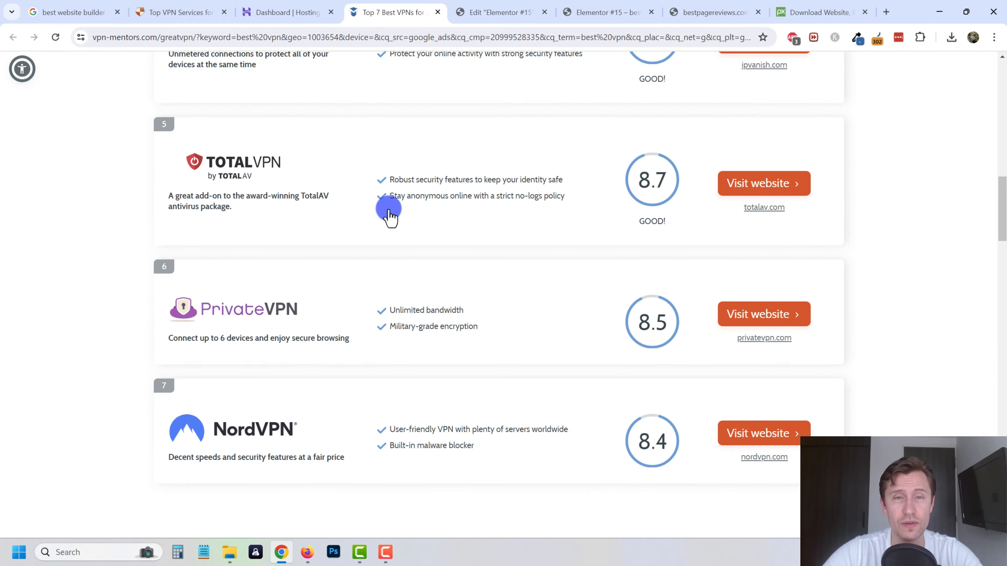
pyautogui.scroll(10, 391, 199)
pyautogui.click(302, 11)
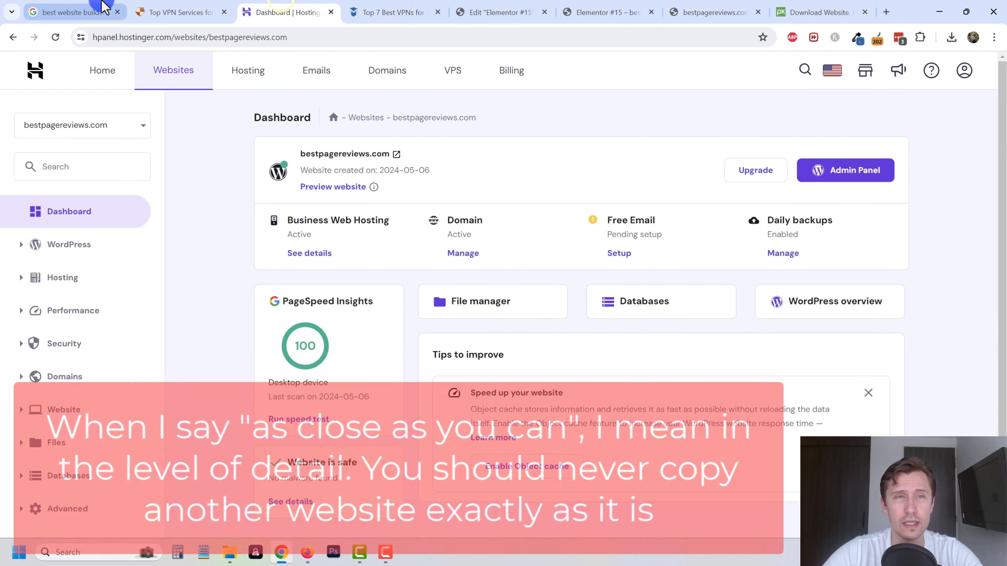
pyautogui.moveTo(191, 11); pyautogui.dragTo(392, 11)
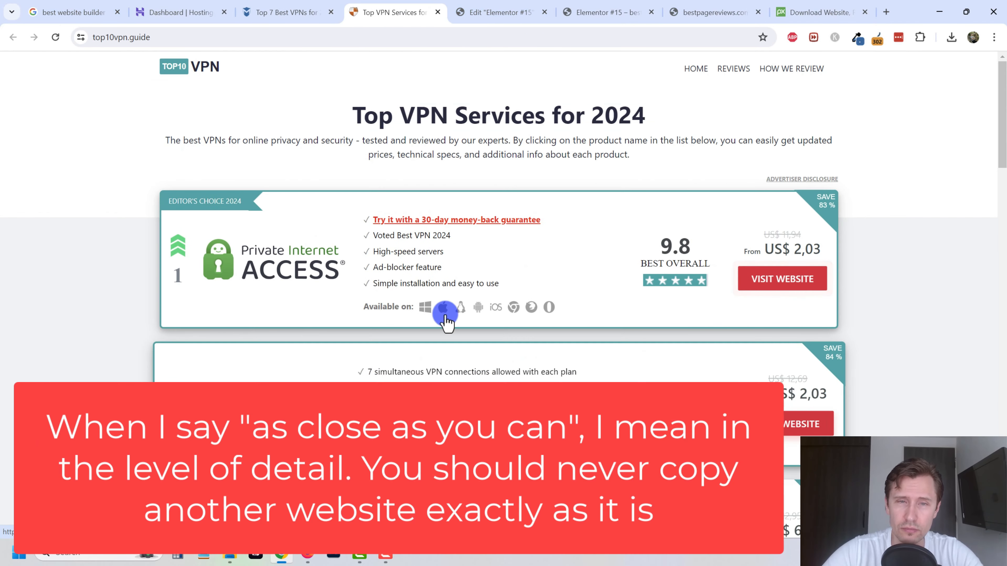
pyautogui.click(597, 9)
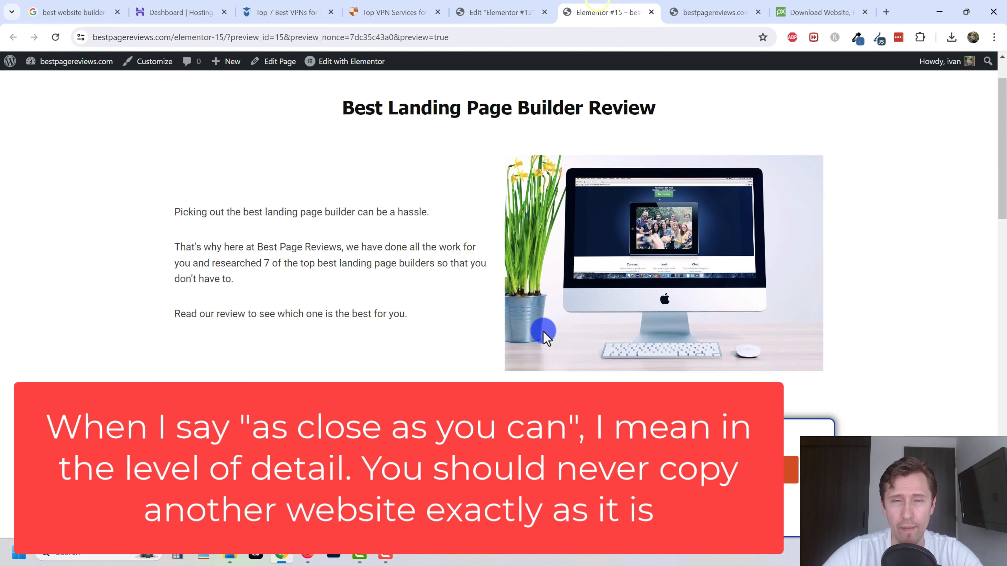
pyautogui.scroll(-20, 544, 333)
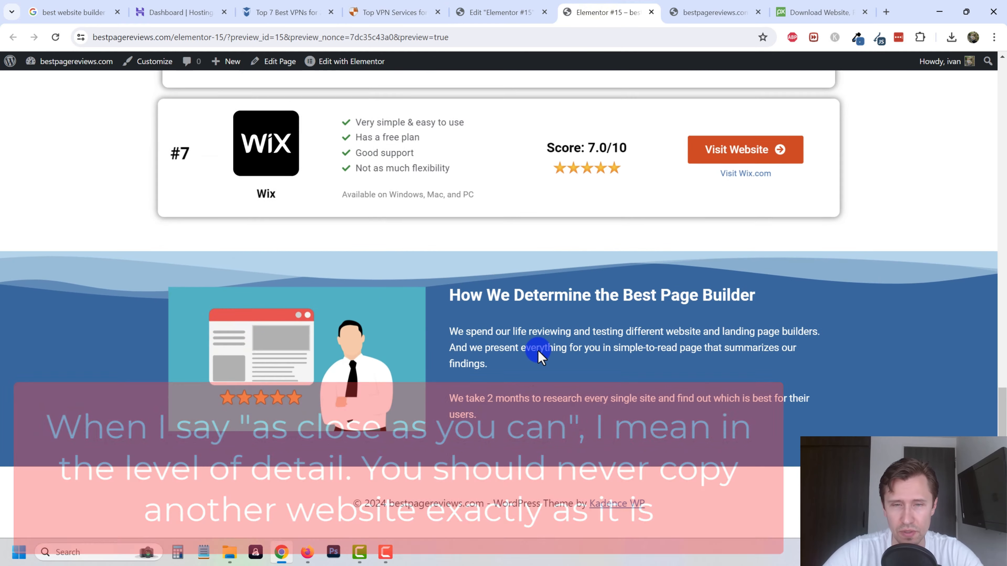
# Set the Elementor exit destination to All Posts, save the page again, and exit the editor
pyautogui.click(500, 8)
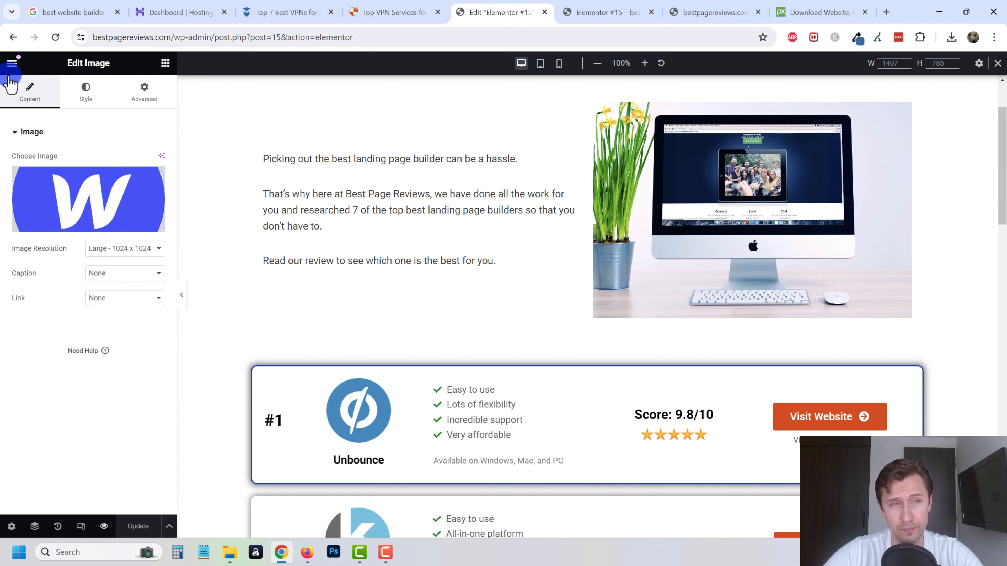
pyautogui.click(14, 64)
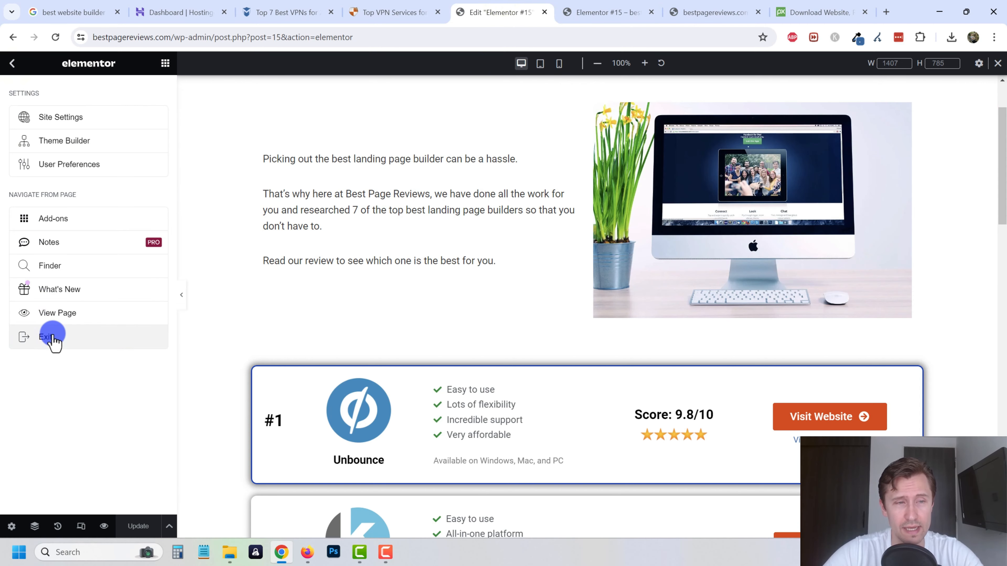
pyautogui.click(45, 338)
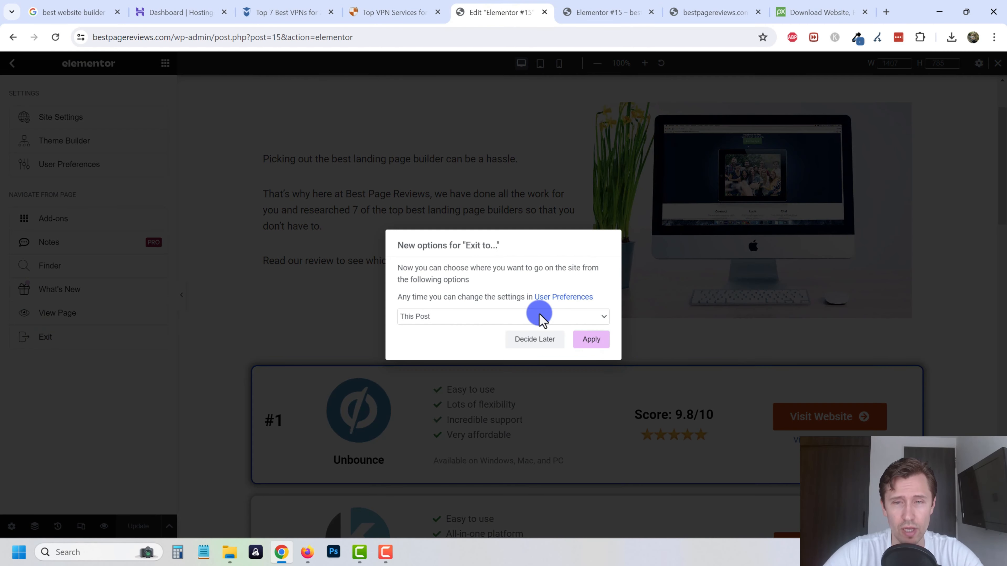
pyautogui.click(524, 317)
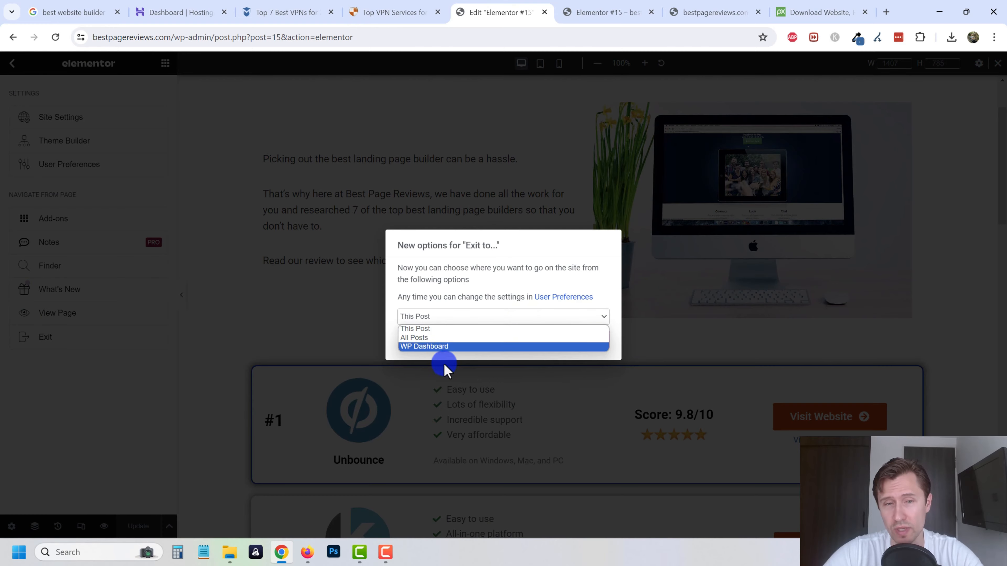
pyautogui.click(409, 339)
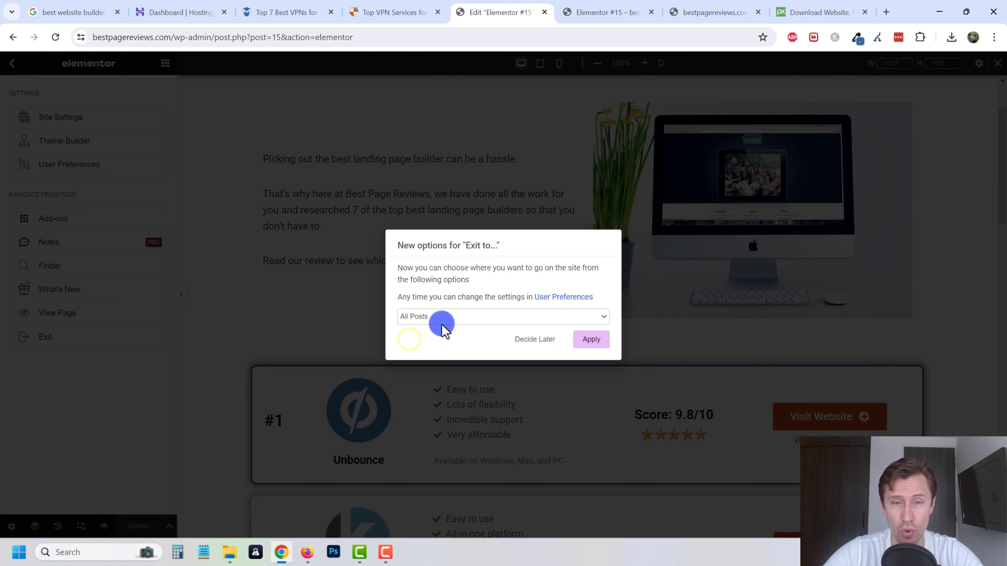
pyautogui.click(610, 345)
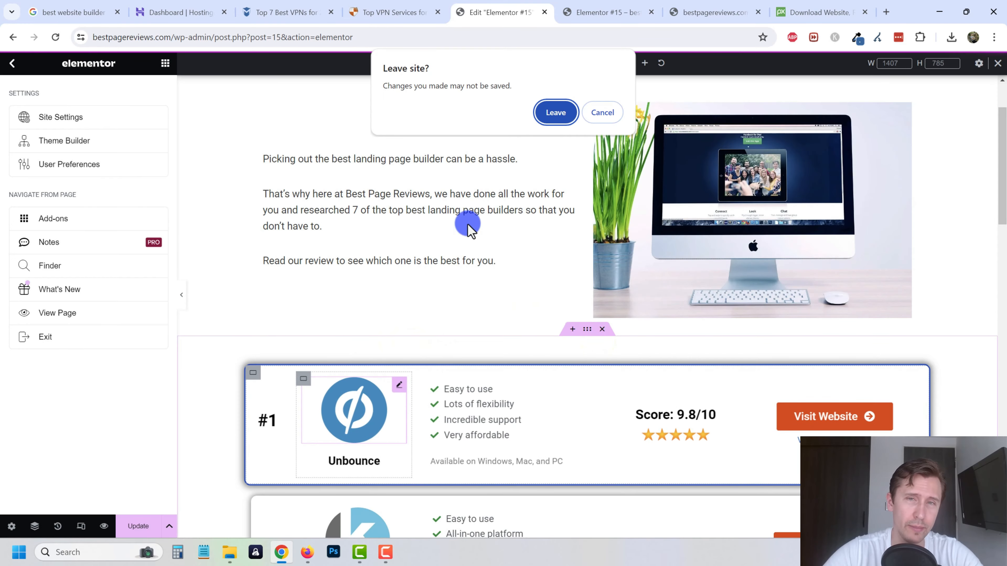
pyautogui.click(613, 100)
pyautogui.click(140, 528)
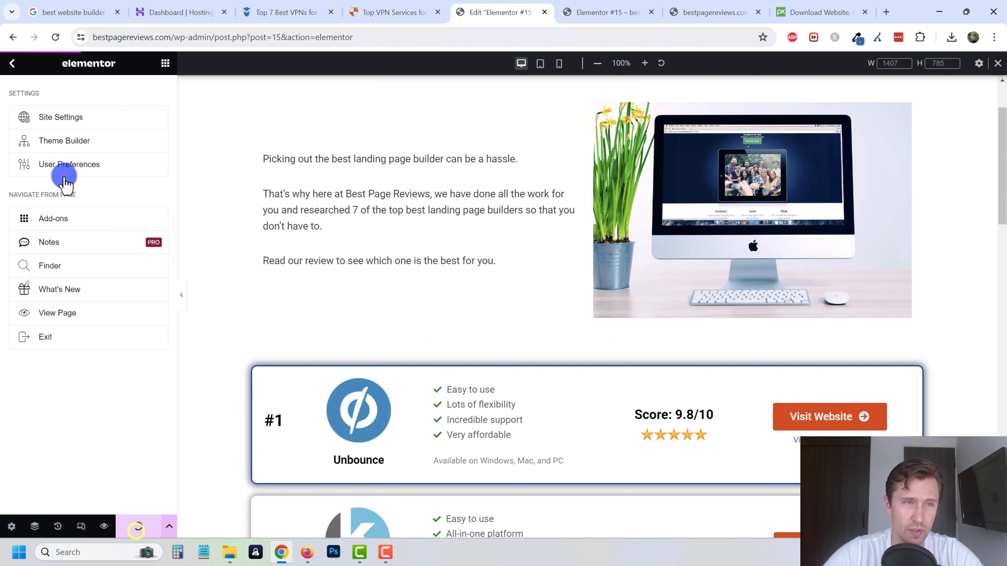
pyautogui.click(41, 341)
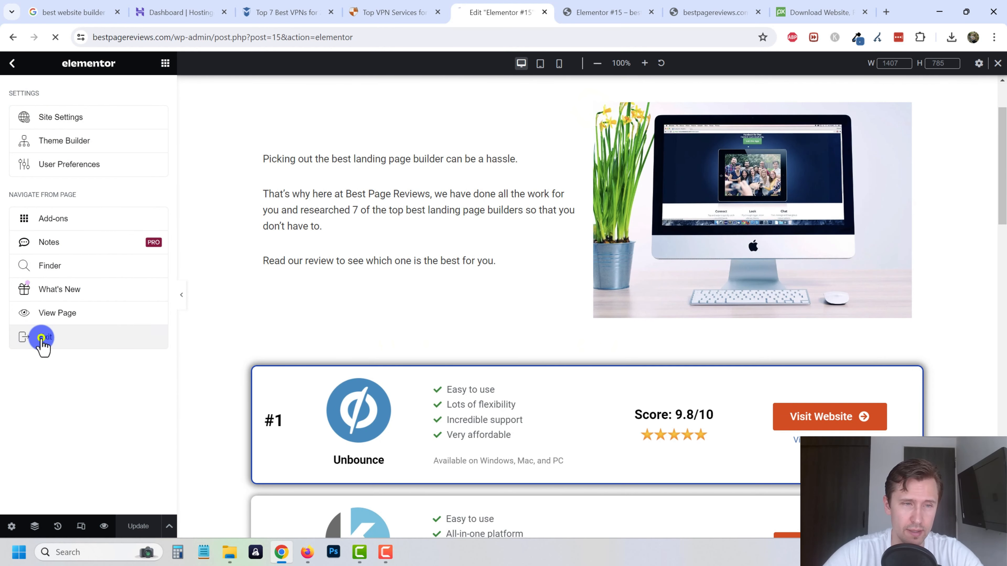
# Quick-edit the Elementor #15 page, giving it the title Best Landing Page Builder Reviews and the slug bestpagereviews
pyautogui.click(137, 373)
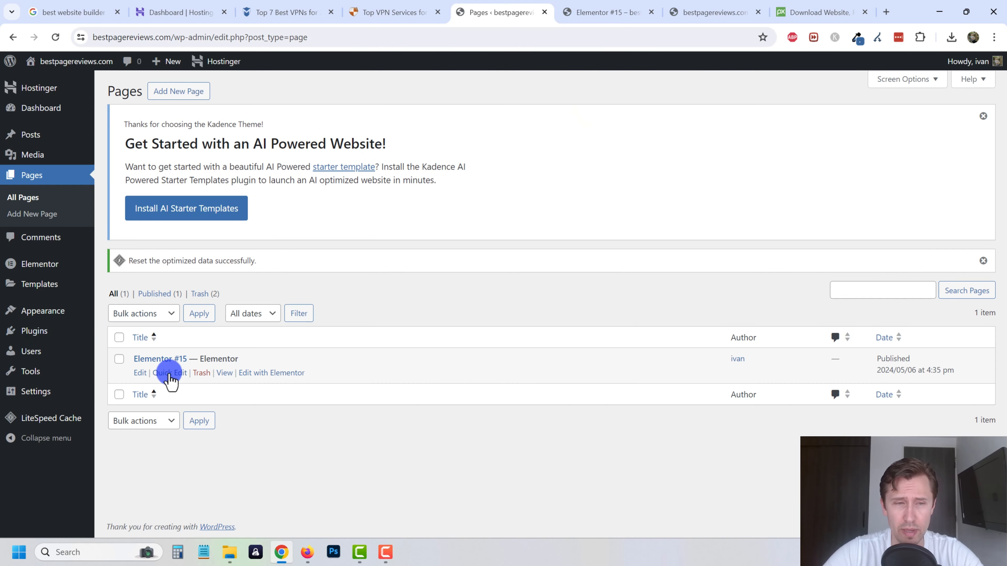
pyautogui.click(169, 373)
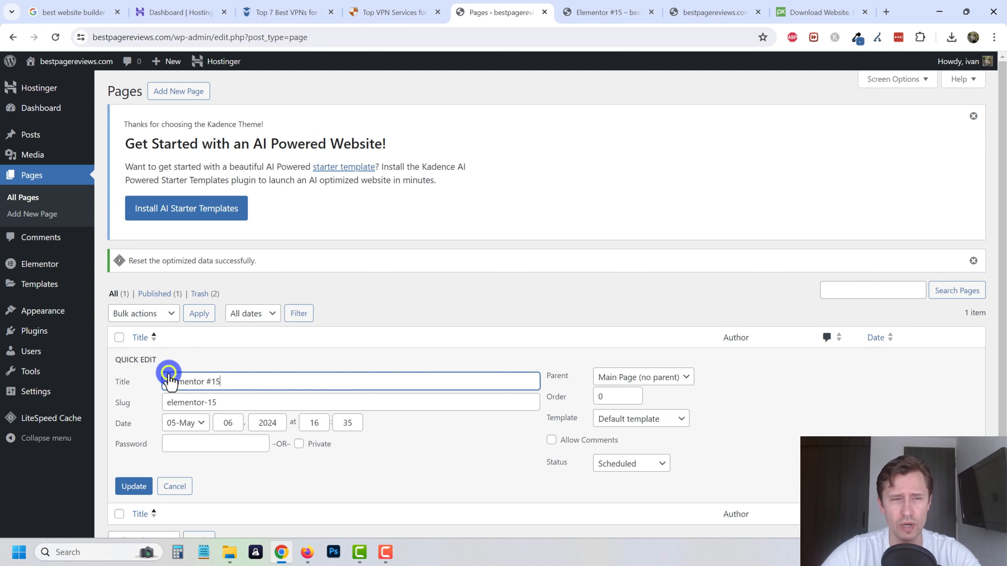
pyautogui.moveTo(241, 382); pyautogui.dragTo(134, 407)
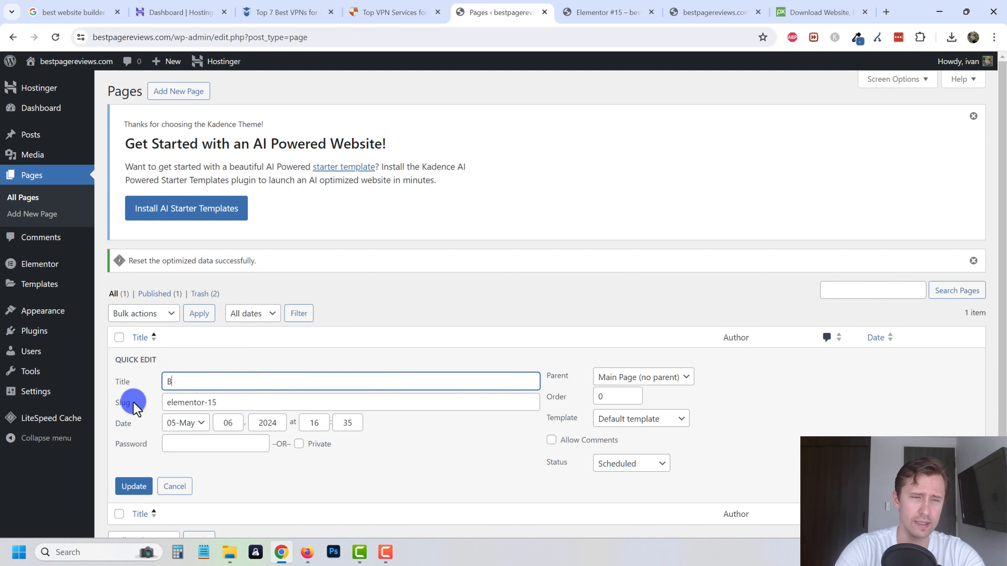
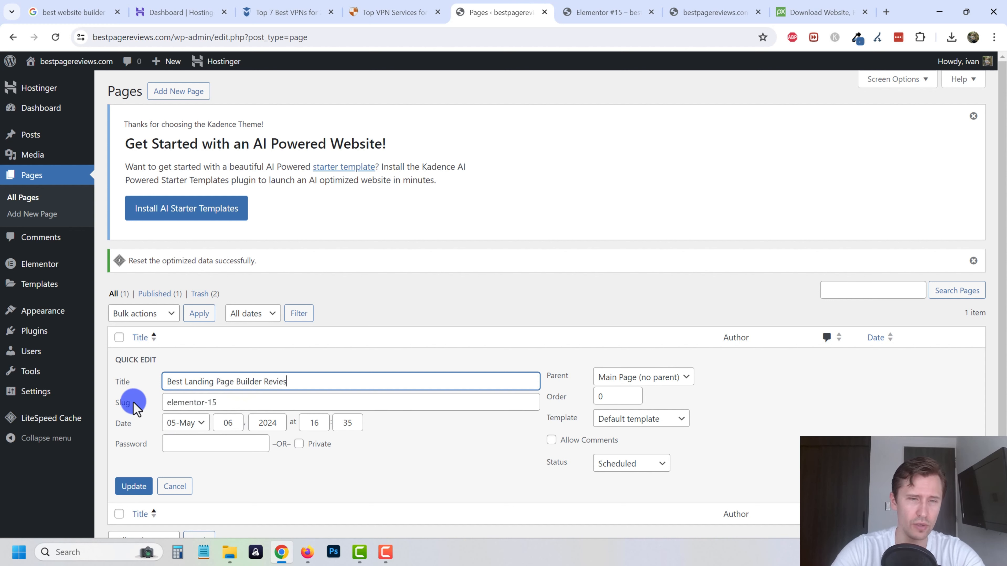
pyautogui.click(209, 402)
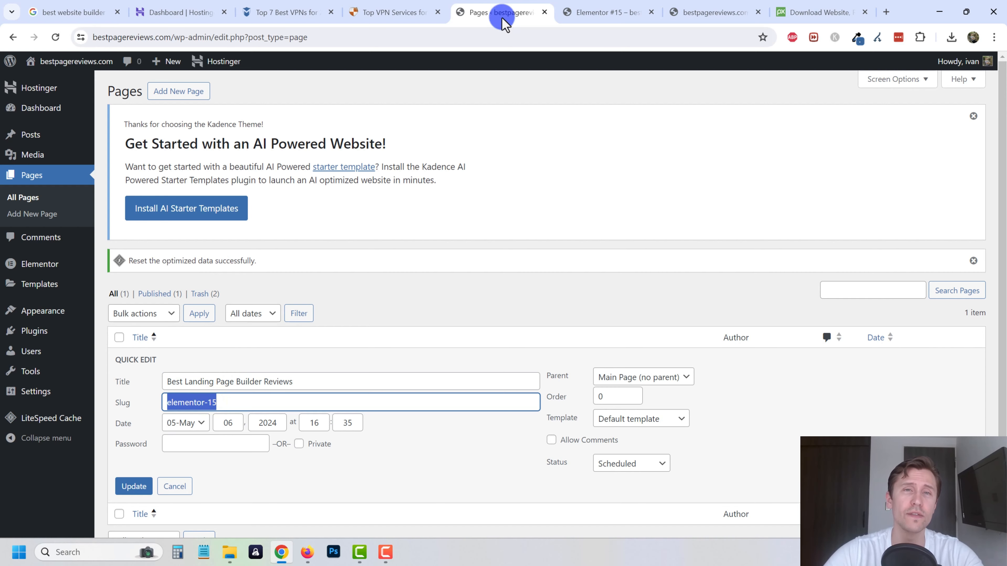
pyautogui.click(393, 11)
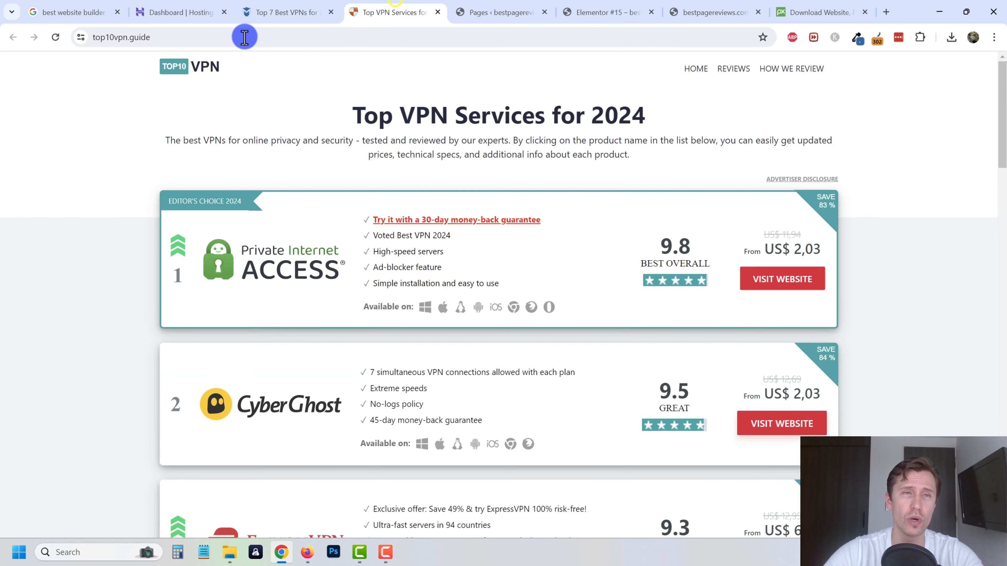
pyautogui.click(587, 7)
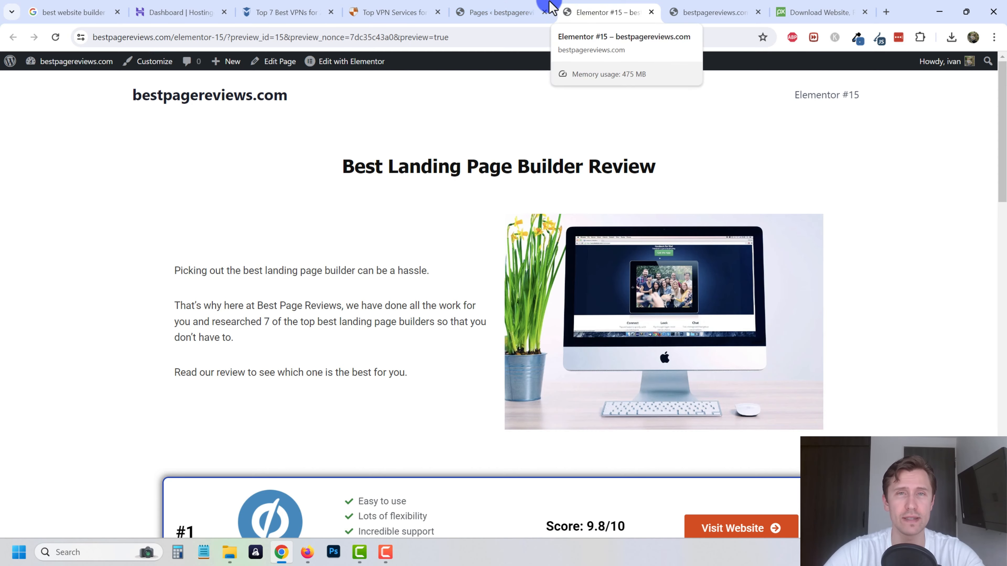
pyautogui.click(516, 10)
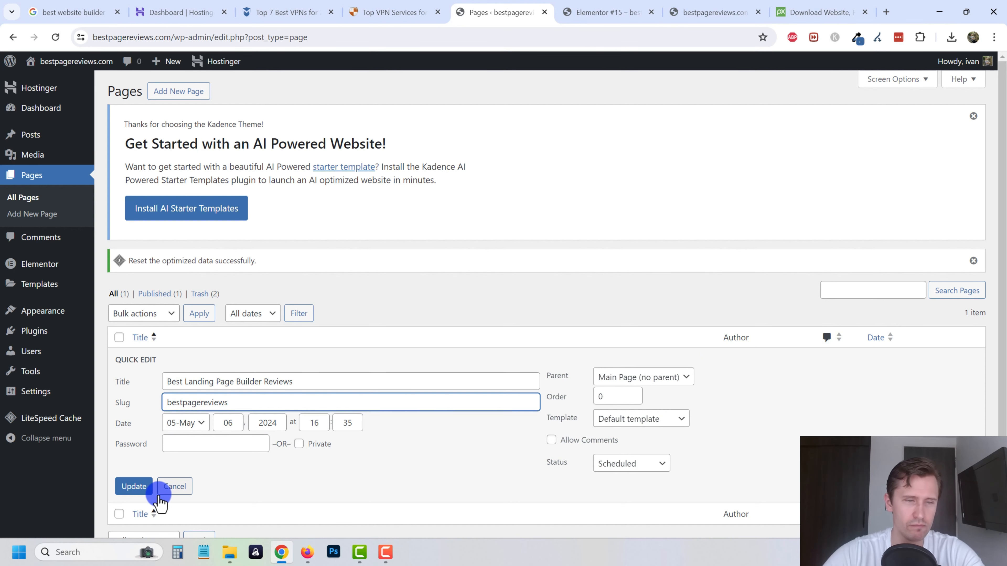
pyautogui.click(136, 484)
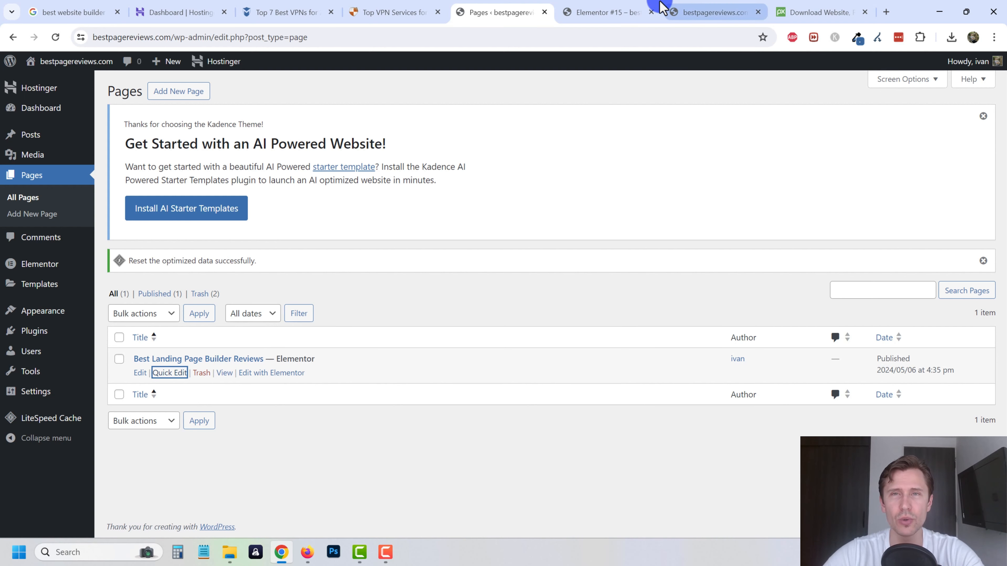
# Compare the web address of the review page preview with the bare domain's current homepage
pyautogui.click(621, 7)
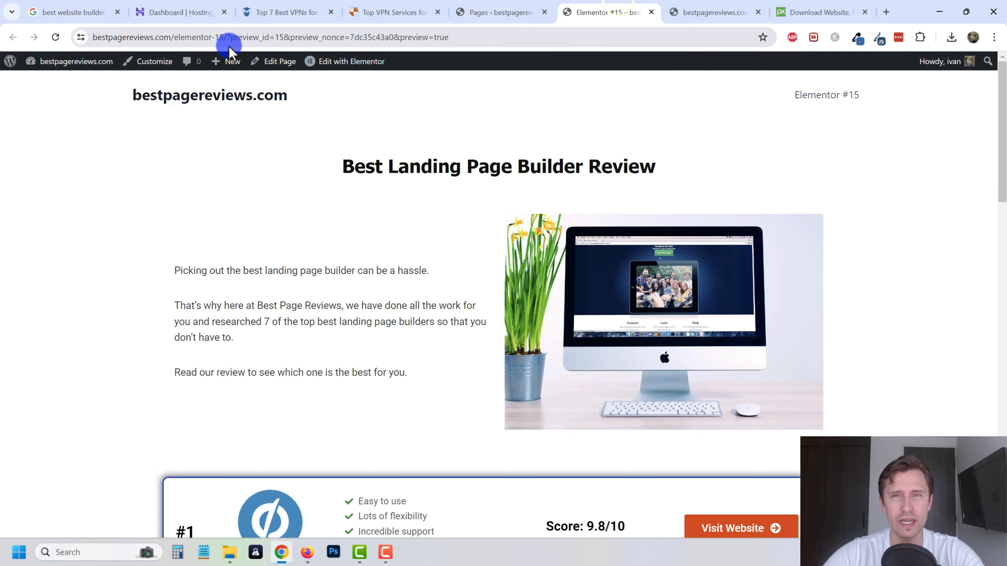
pyautogui.click(700, 9)
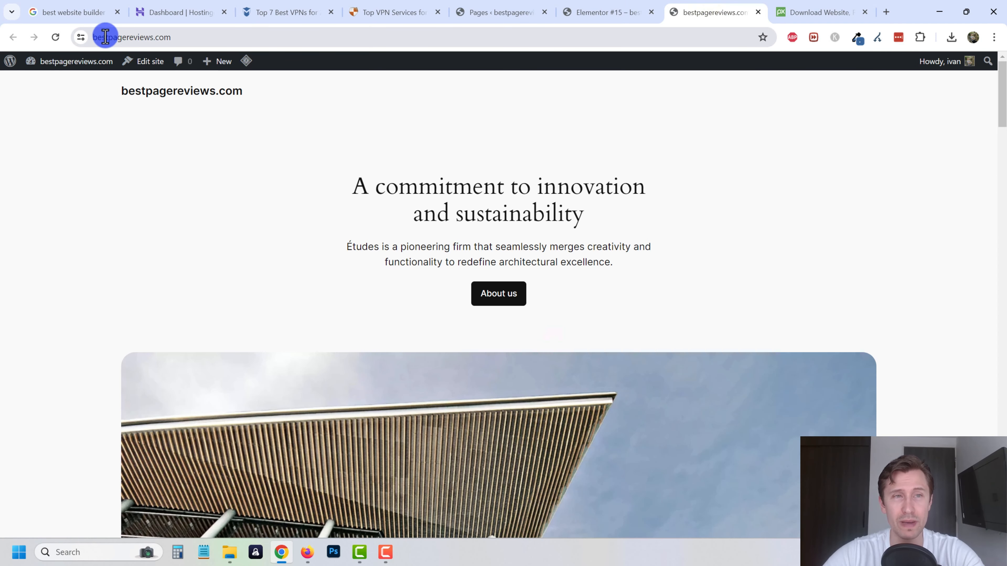
pyautogui.moveTo(105, 37); pyautogui.dragTo(180, 39)
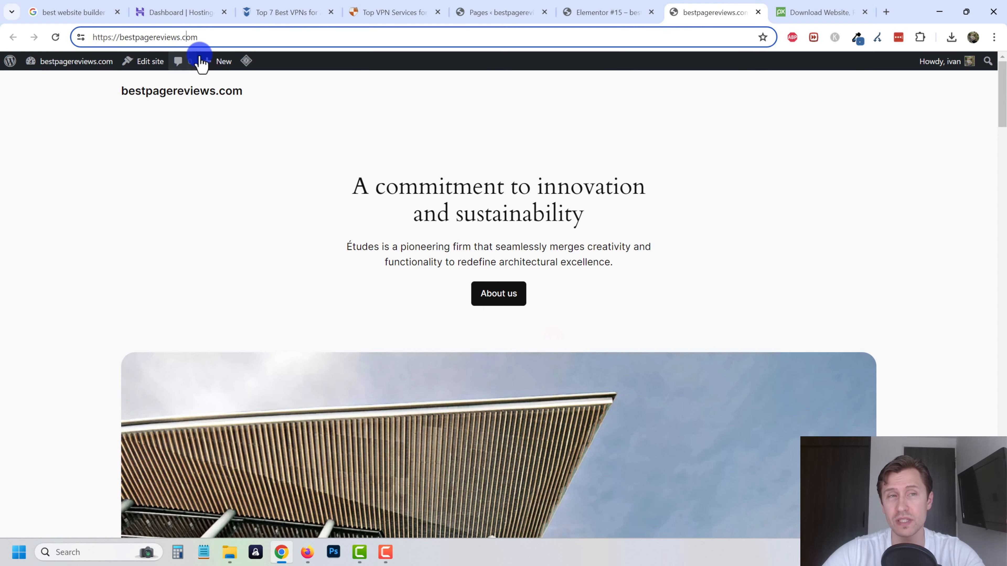
# Make the static page Best Landing Page Builder Reviews the homepage in the reading settings and save the change
pyautogui.click(523, 6)
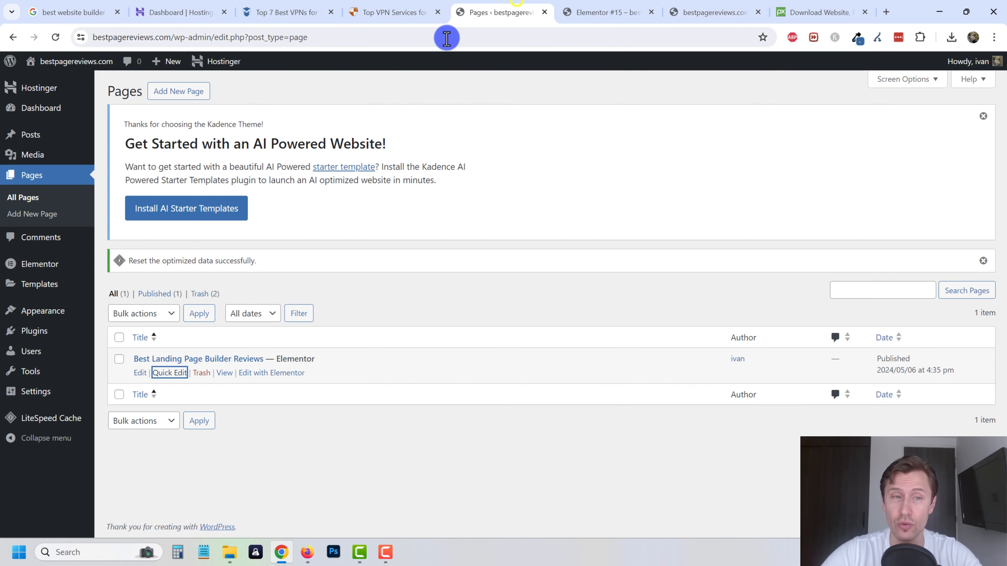
pyautogui.moveTo(38, 361)
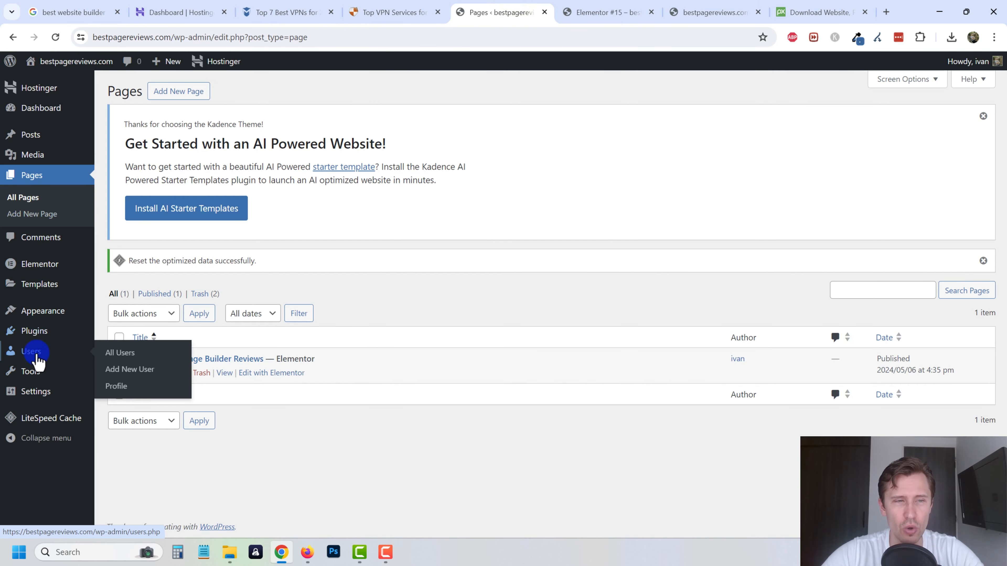
pyautogui.moveTo(46, 388)
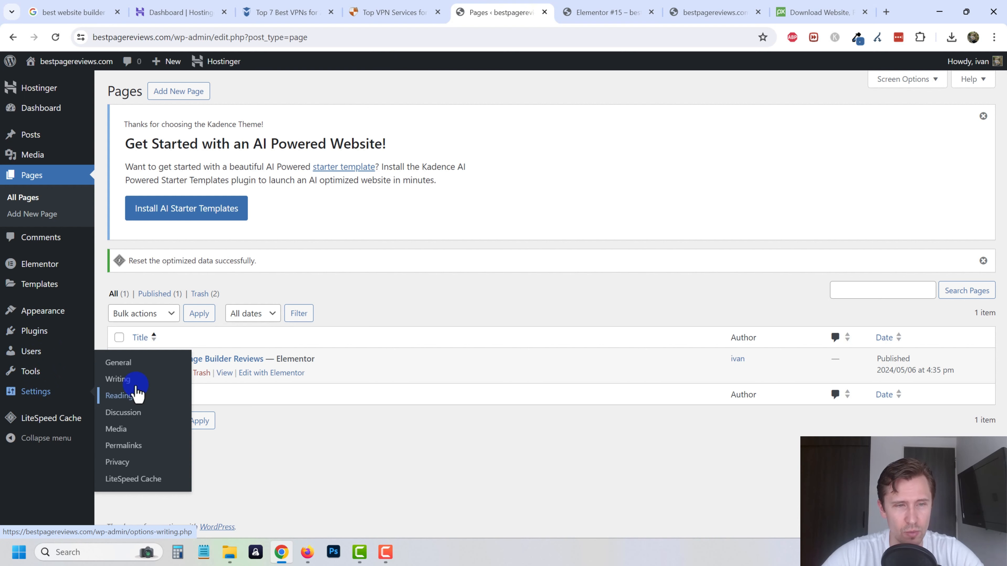
pyautogui.click(120, 395)
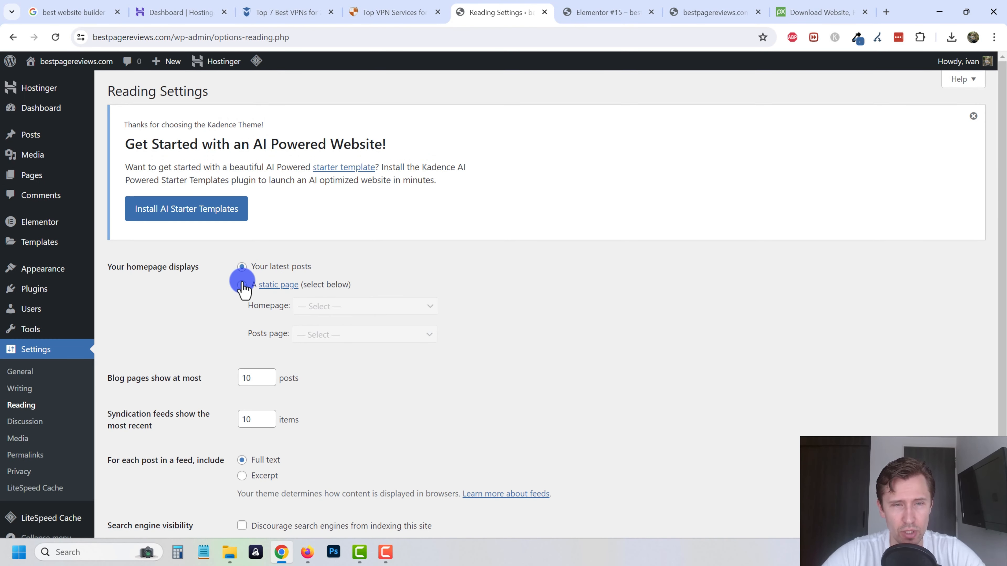
pyautogui.click(242, 285)
pyautogui.click(340, 308)
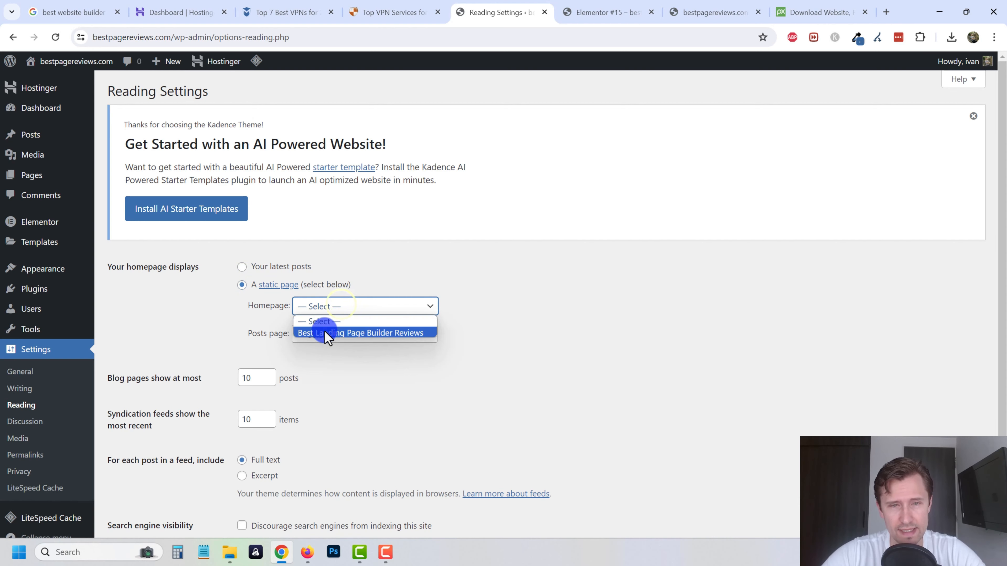
pyautogui.click(324, 332)
pyautogui.moveTo(251, 306); pyautogui.dragTo(412, 306)
pyautogui.click(703, 10)
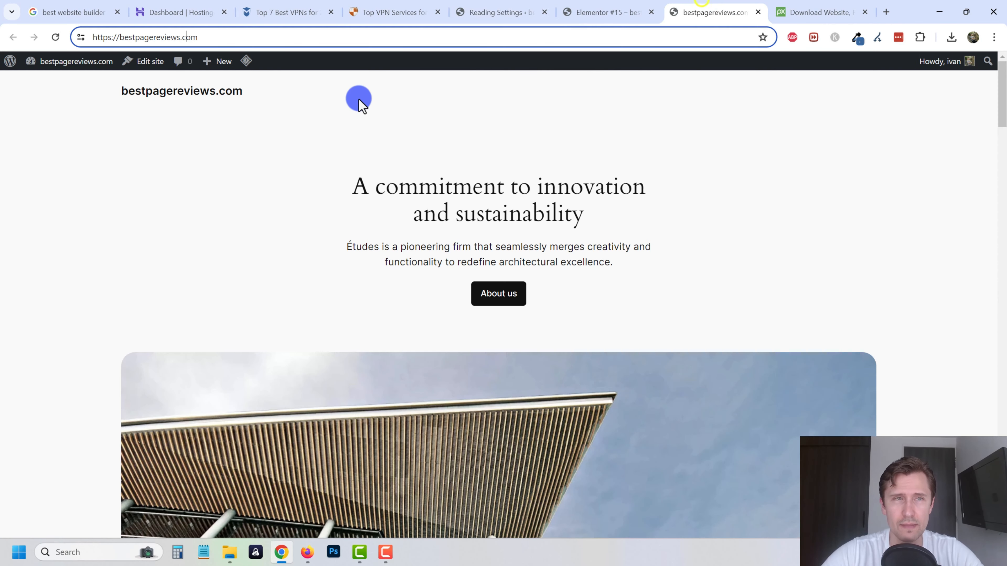
pyautogui.click(491, 6)
pyautogui.scroll(-3, 368, 320)
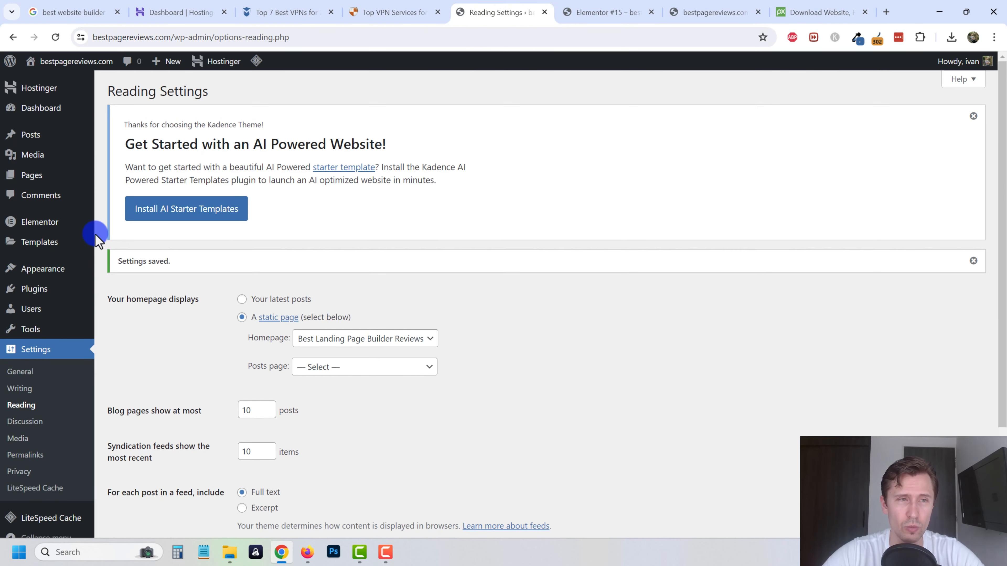
# Return to the page list, reload the bare domain's homepage, and review its content down to the last-ranked builder
pyautogui.moveTo(52, 180)
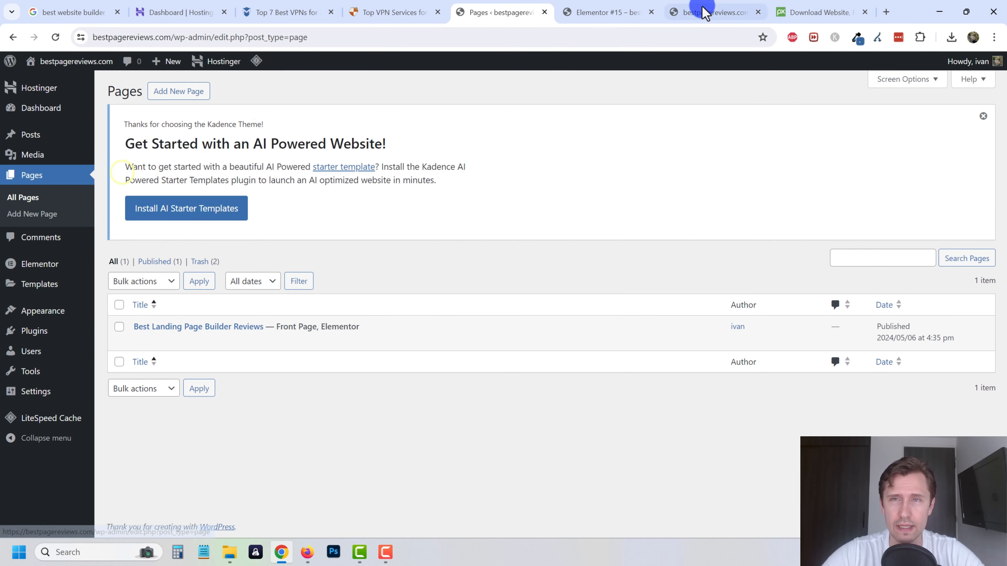
pyautogui.click(708, 12)
pyautogui.click(59, 37)
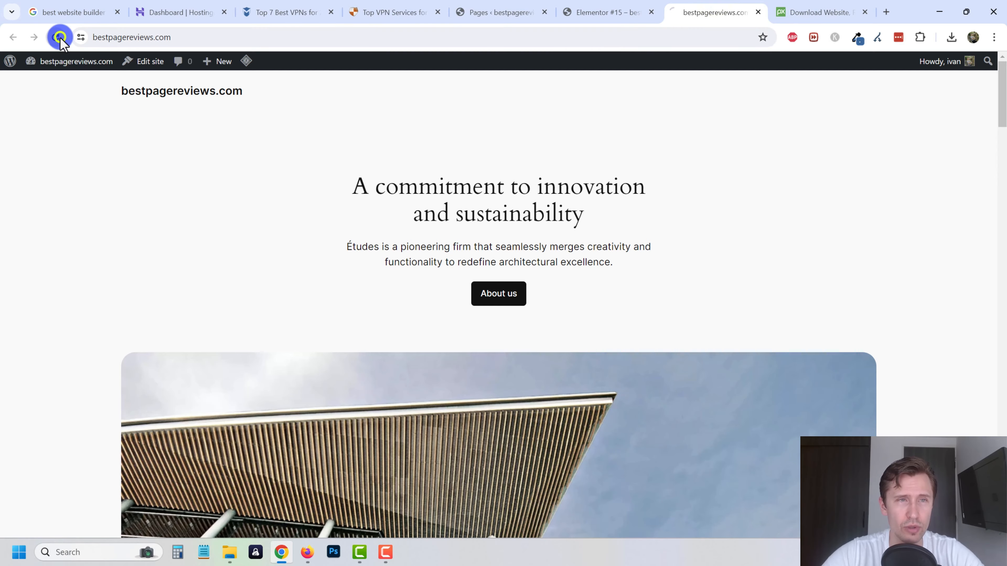
pyautogui.click(109, 39)
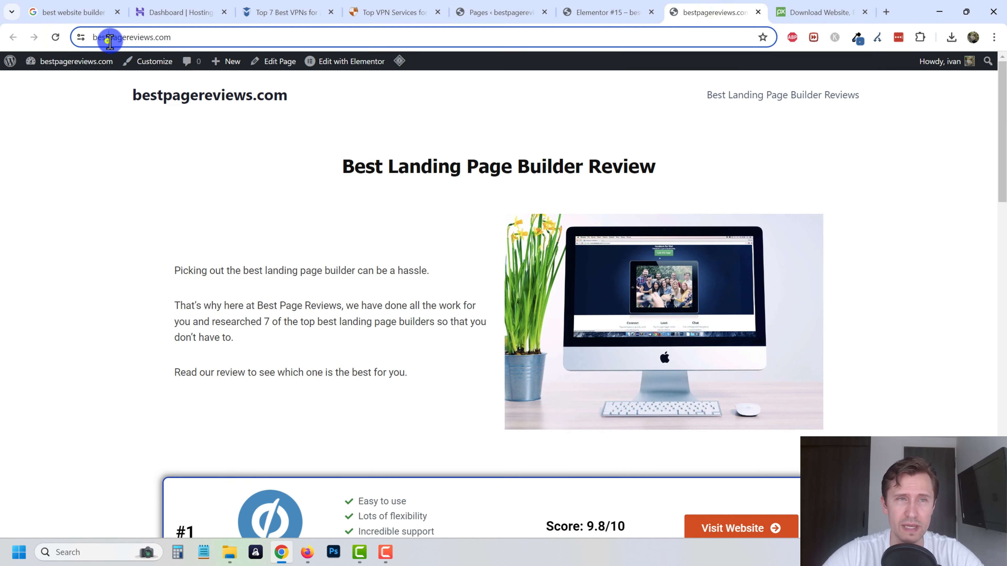
pyautogui.moveTo(110, 39); pyautogui.dragTo(199, 40)
pyautogui.scroll(-10, 230, 166)
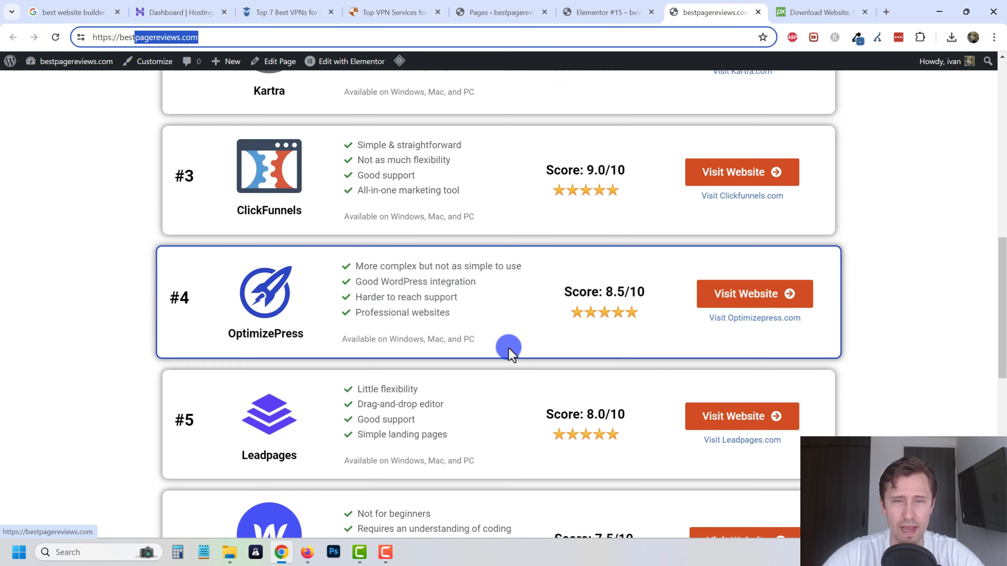
pyautogui.scroll(-6, 508, 348)
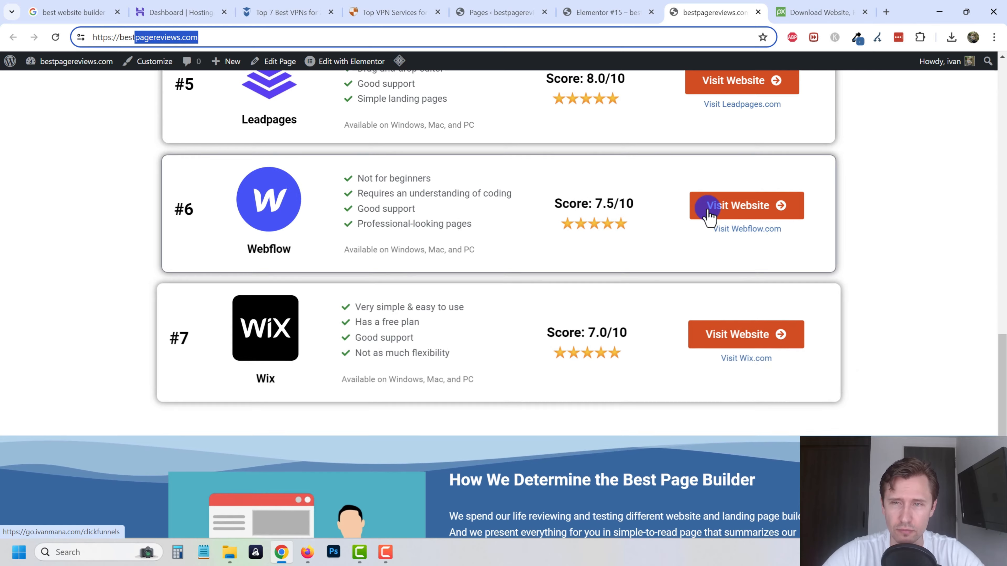
pyautogui.scroll(4, 709, 212)
pyautogui.scroll(-8, 614, 383)
pyautogui.scroll(6, 440, 428)
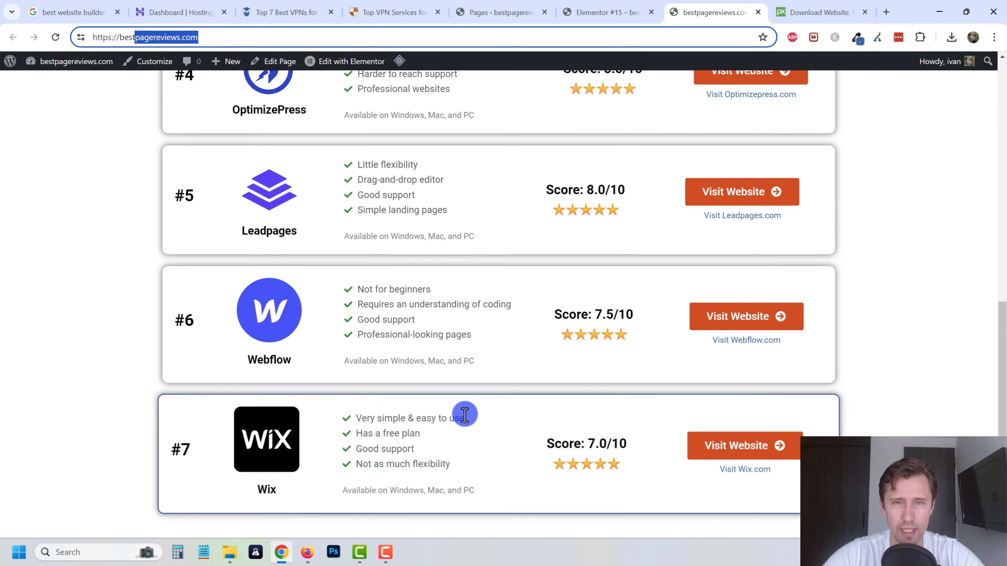
pyautogui.scroll(15, 464, 415)
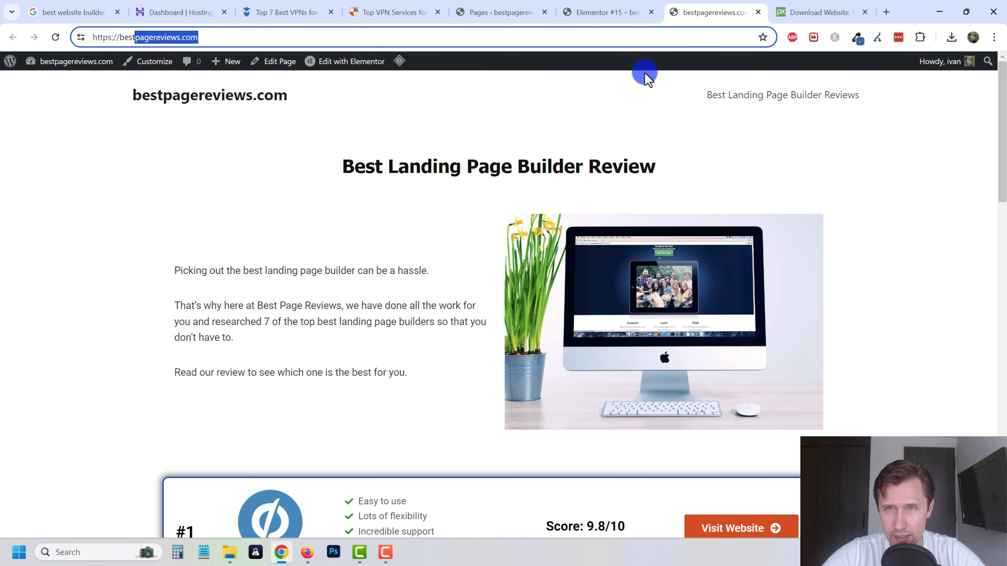
# Close the two extra browser tabs, view the review page from the page list, and open it in the theme customizer
pyautogui.click(760, 14)
pyautogui.click(760, 12)
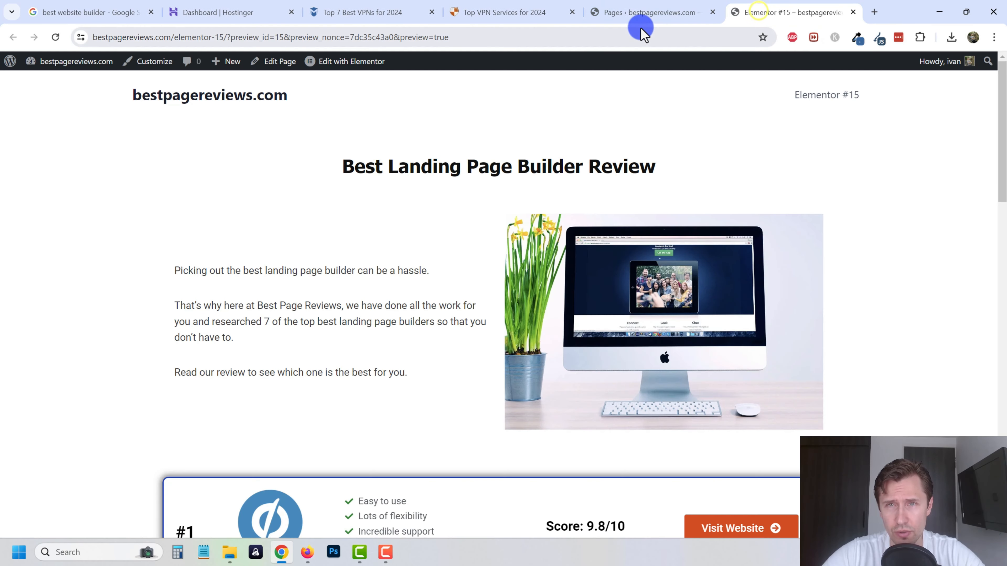
pyautogui.click(639, 12)
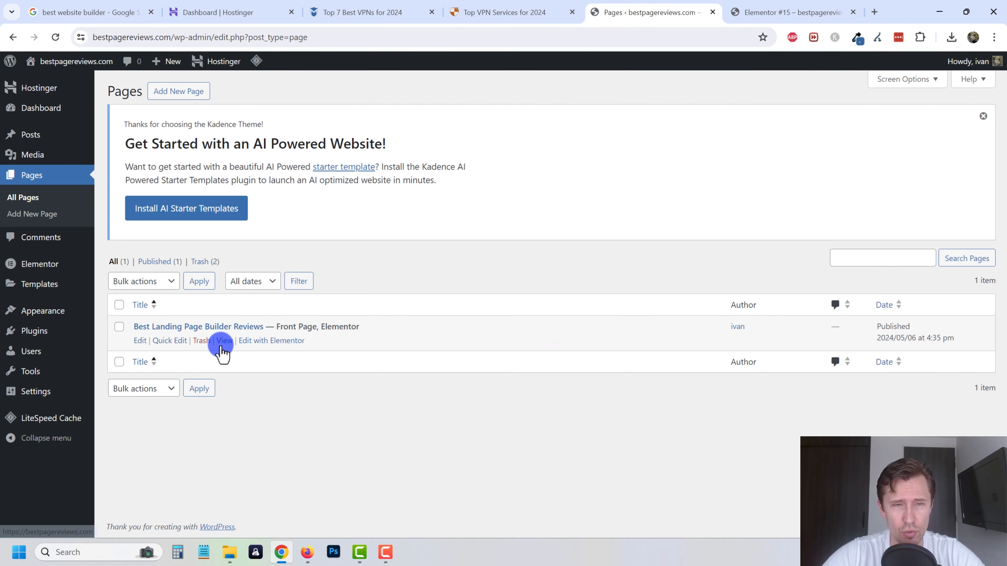
pyautogui.click(227, 341)
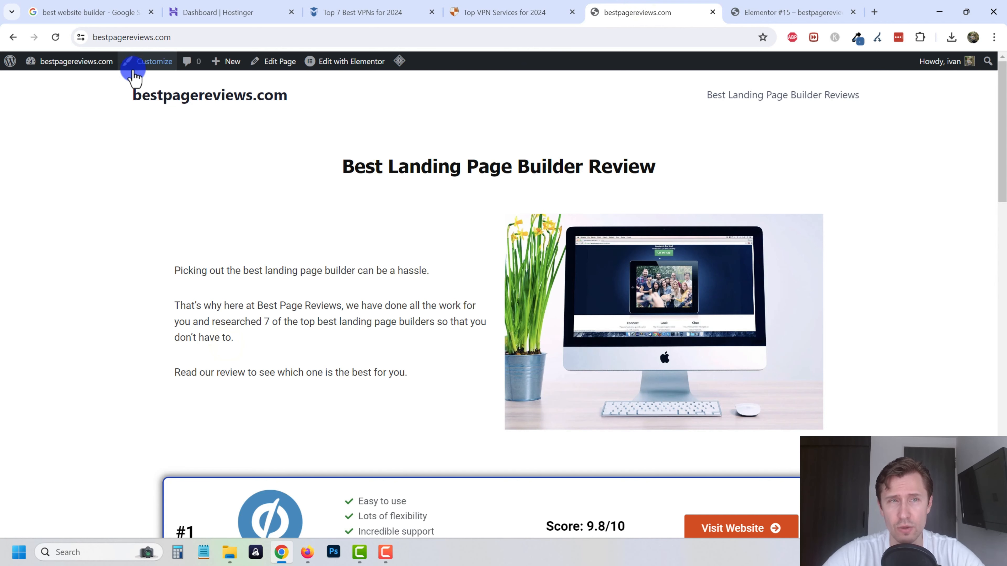
pyautogui.click(135, 62)
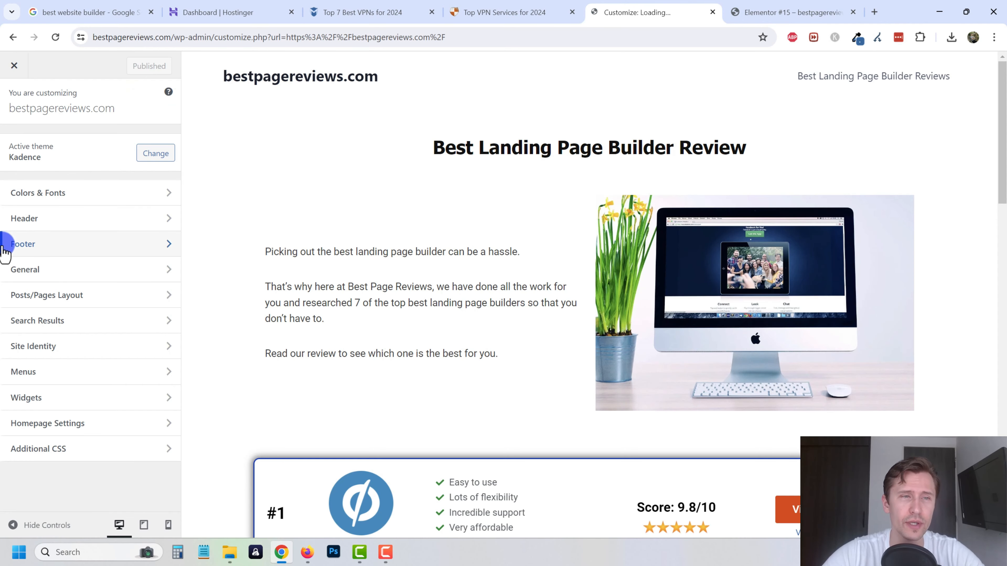
# Open the header's site identity settings and bring up the media library for choosing a logo
pyautogui.click(58, 220)
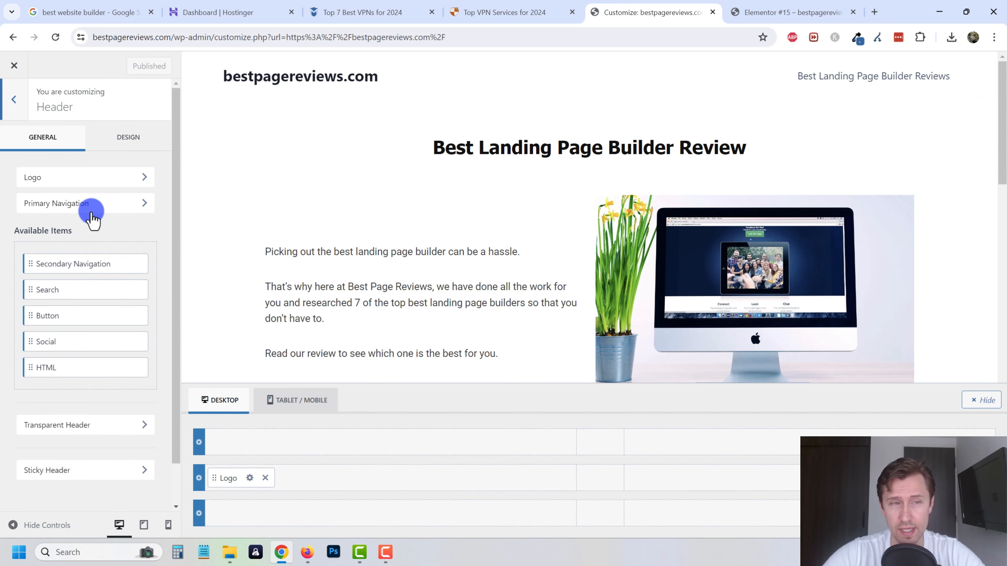
pyautogui.click(60, 179)
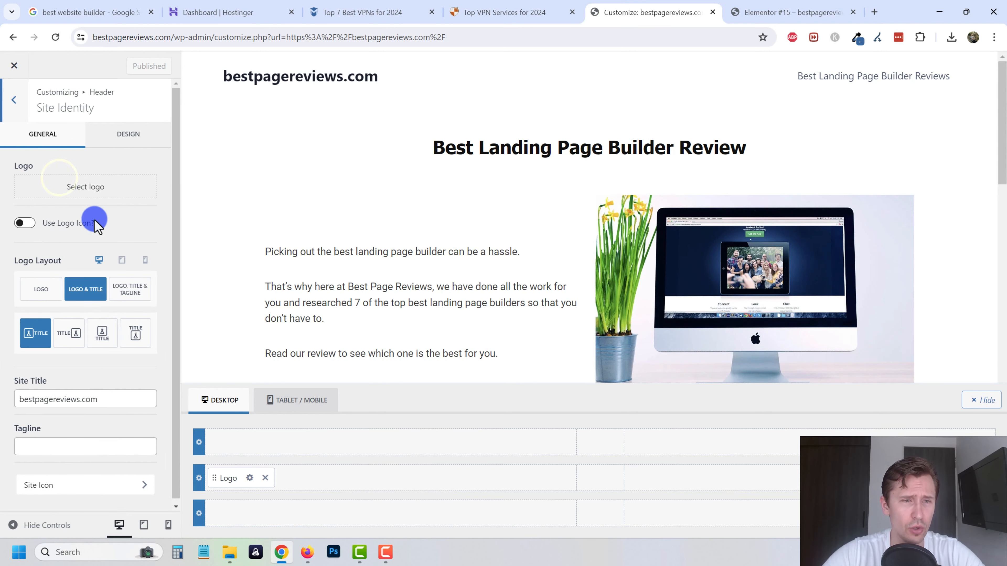
pyautogui.click(78, 188)
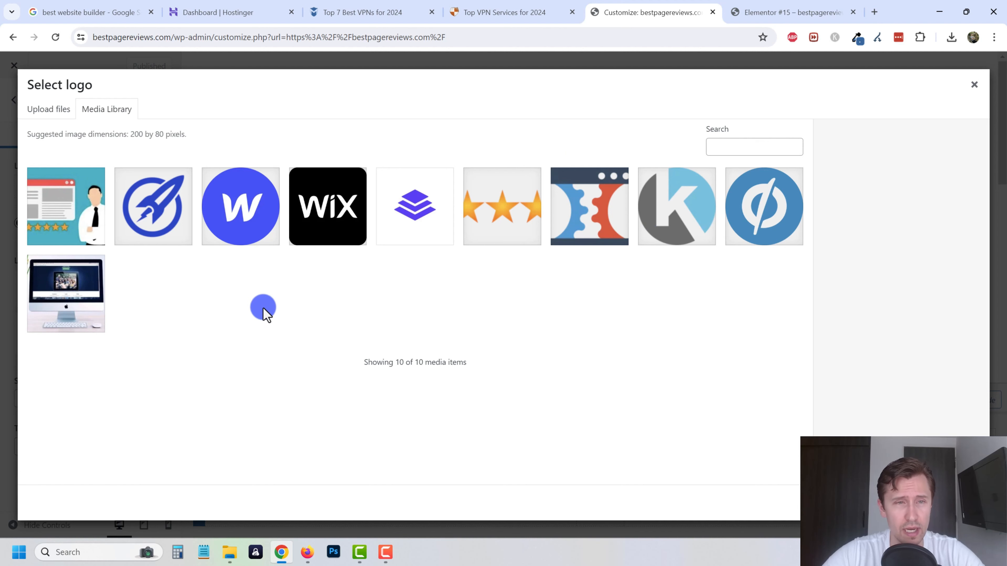
# Upload BUILDER (200 x 80 px) and BUILDER (512 x 512 px) from the Affiliate marketing website folder, and use the 200 x 80 image uncropped as logo
pyautogui.click(234, 556)
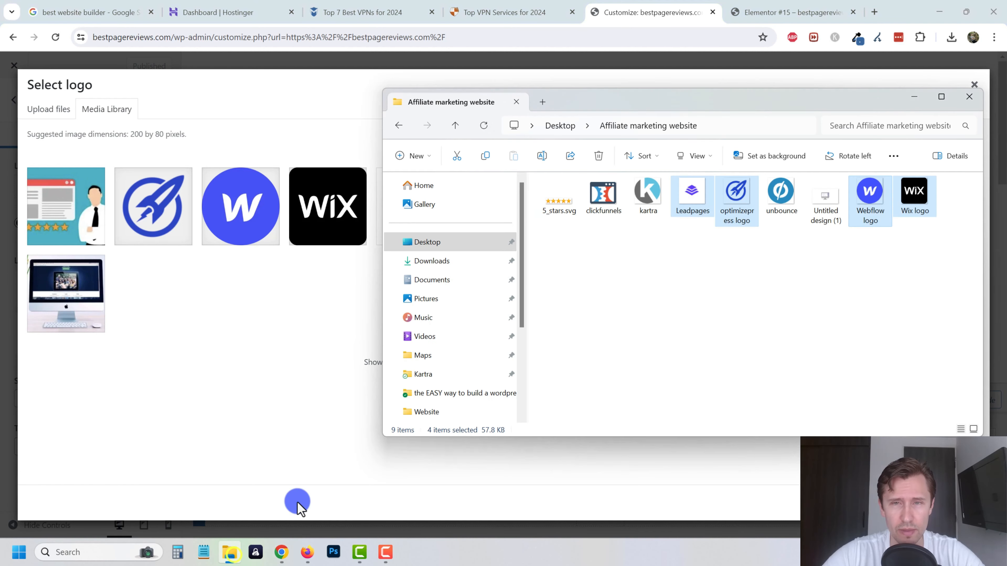
pyautogui.click(781, 296)
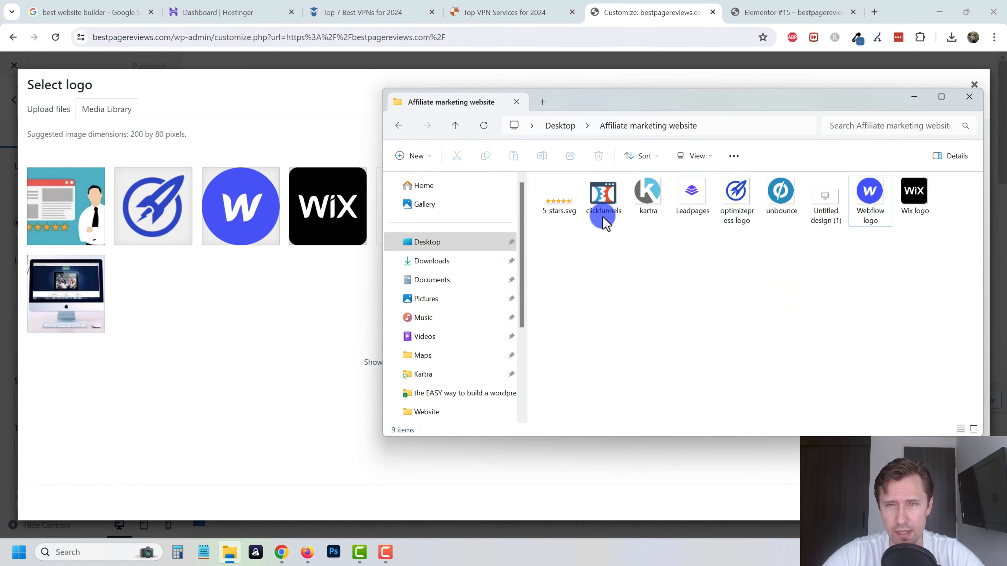
pyautogui.click(626, 278)
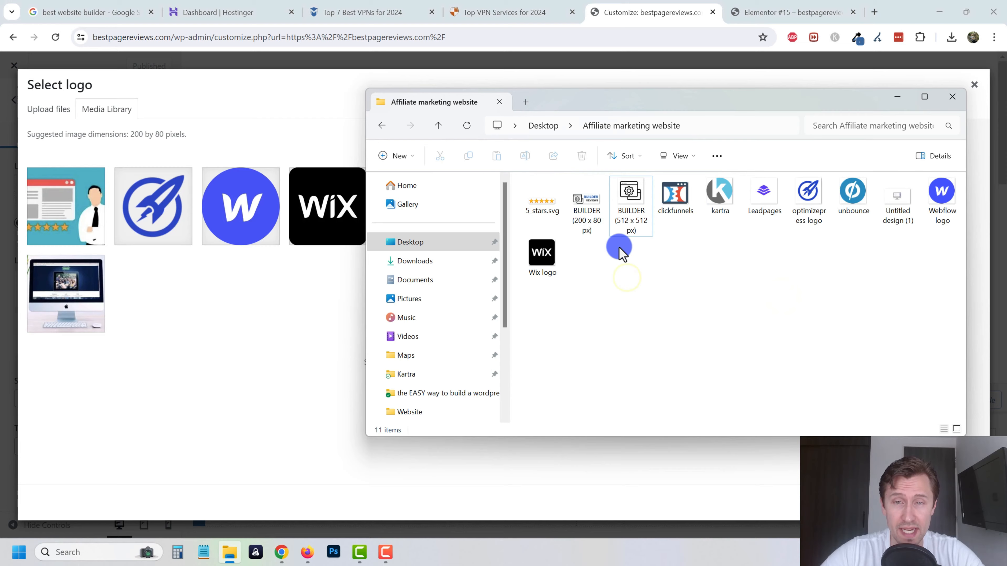
pyautogui.doubleClick(587, 198)
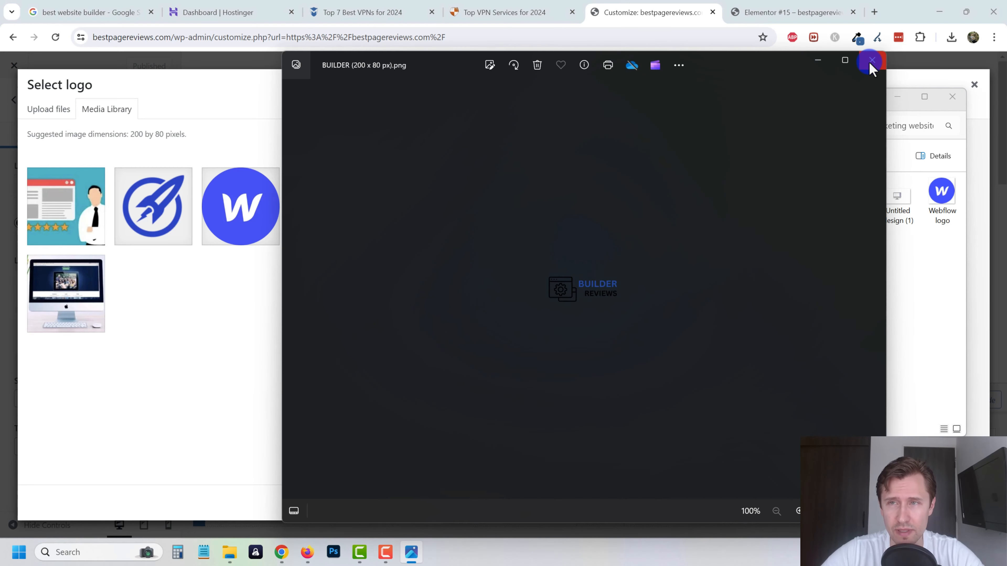
pyautogui.click(867, 62)
pyautogui.moveTo(637, 257); pyautogui.dragTo(618, 225)
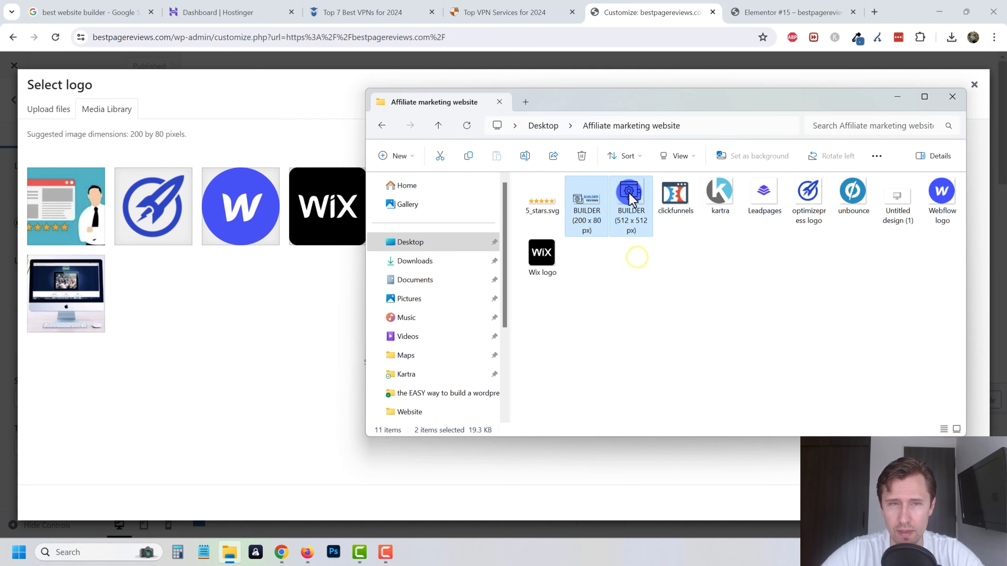
pyautogui.moveTo(631, 190); pyautogui.dragTo(267, 369)
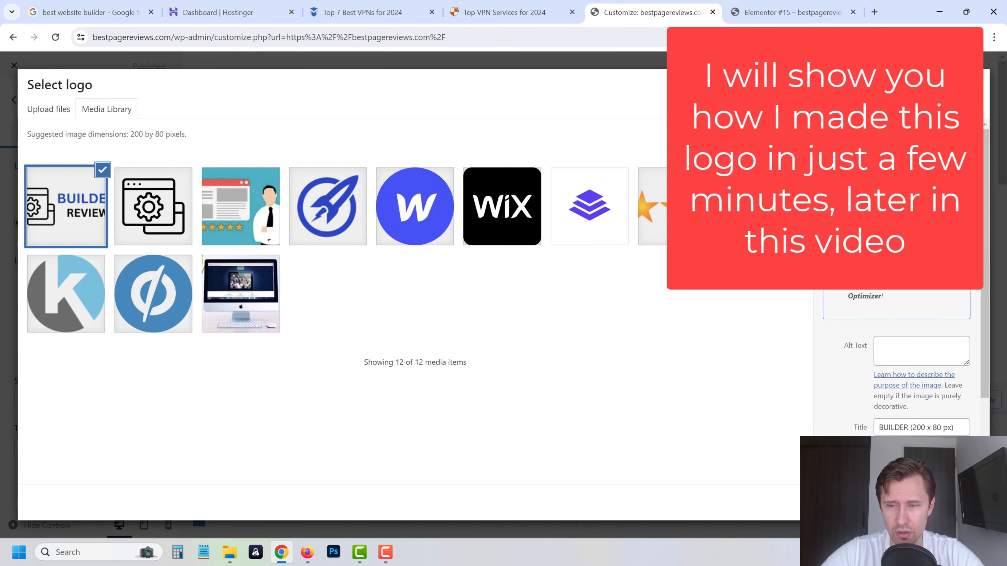
pyautogui.click(961, 503)
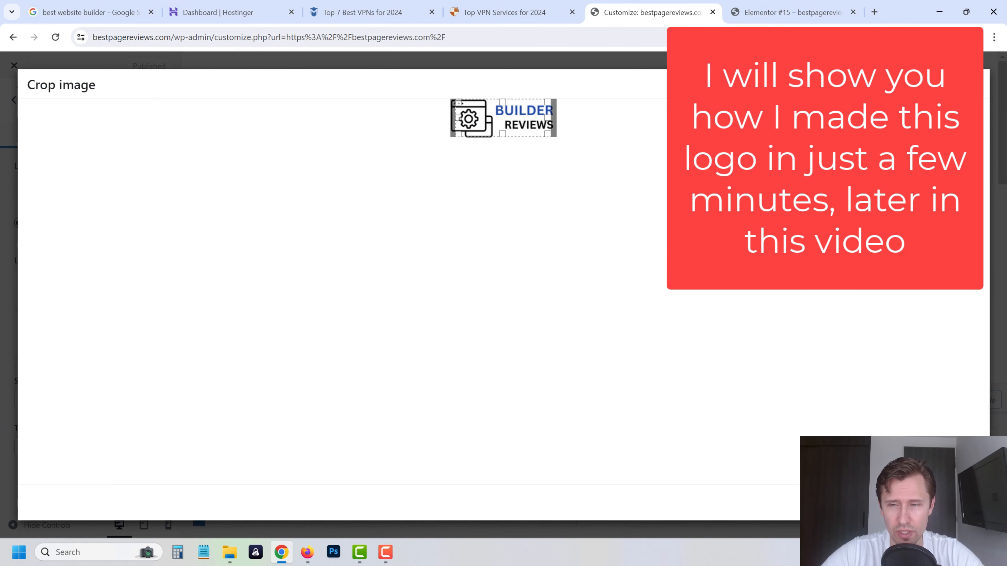
pyautogui.click(886, 503)
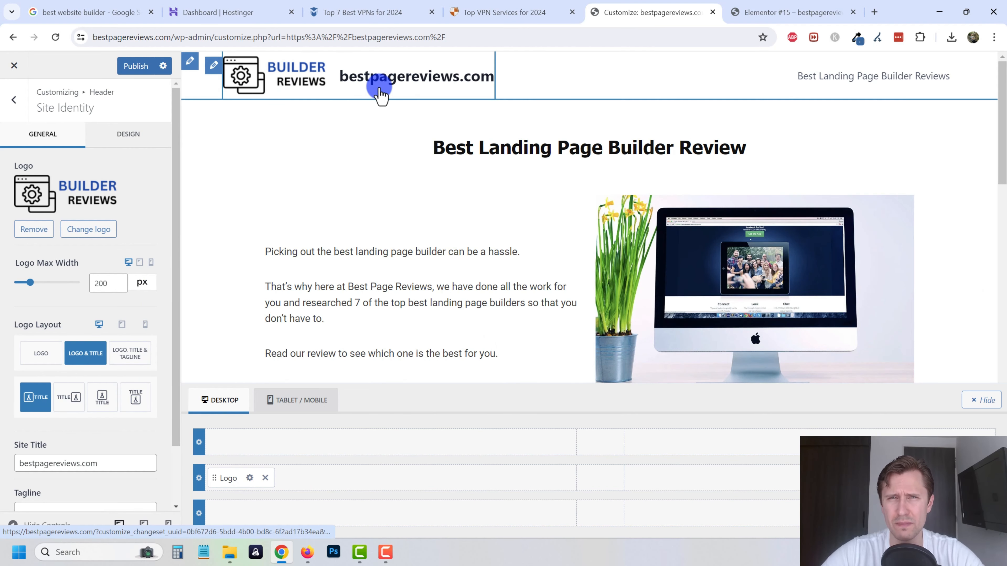
# Clear the site title text so that the header shows only the logo
pyautogui.click(85, 464)
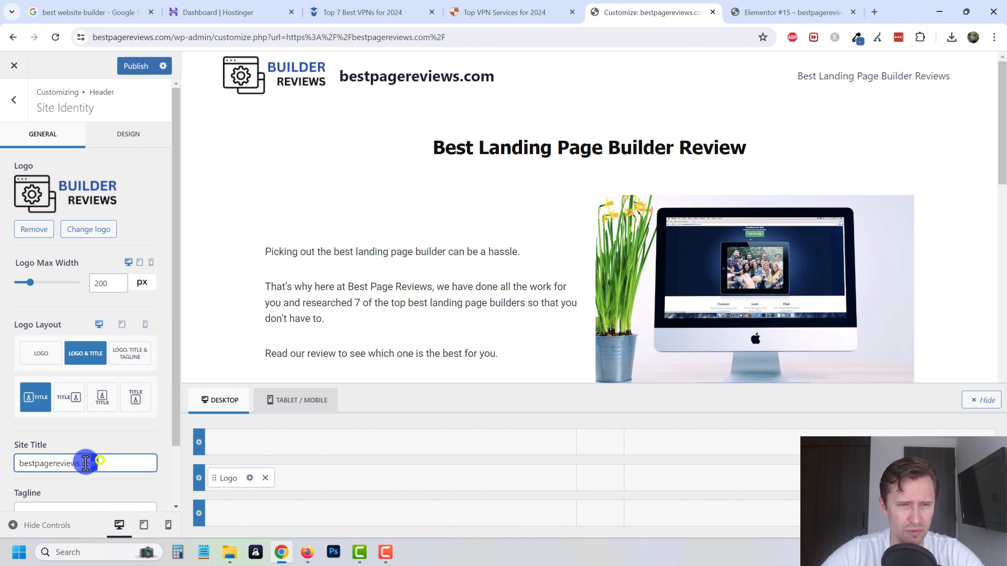
pyautogui.moveTo(85, 463); pyautogui.dragTo(4, 466)
pyautogui.press('BackSpace')
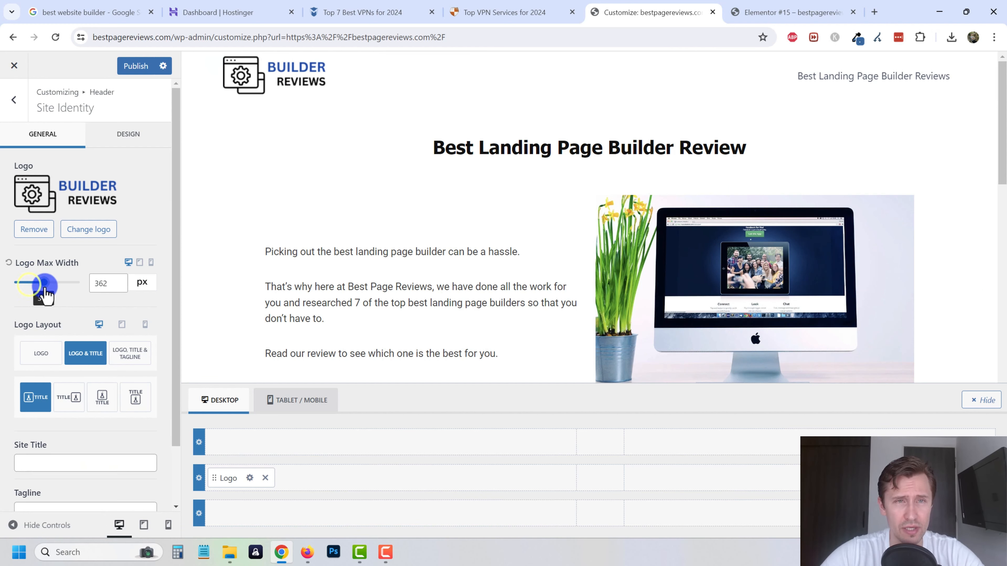
# Try out different maximum widths for the desktop logo and return the value to 200 px
pyautogui.moveTo(45, 293)
pyautogui.mouseDown()
pyautogui.moveTo(25, 288)
pyautogui.moveTo(32, 298)
pyautogui.mouseUp()
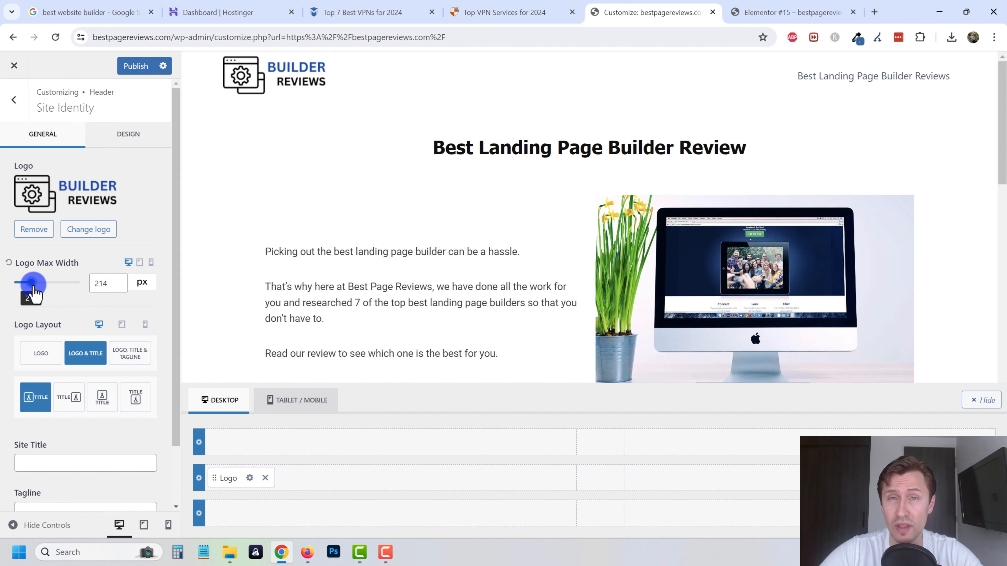
pyautogui.moveTo(38, 293); pyautogui.dragTo(29, 292)
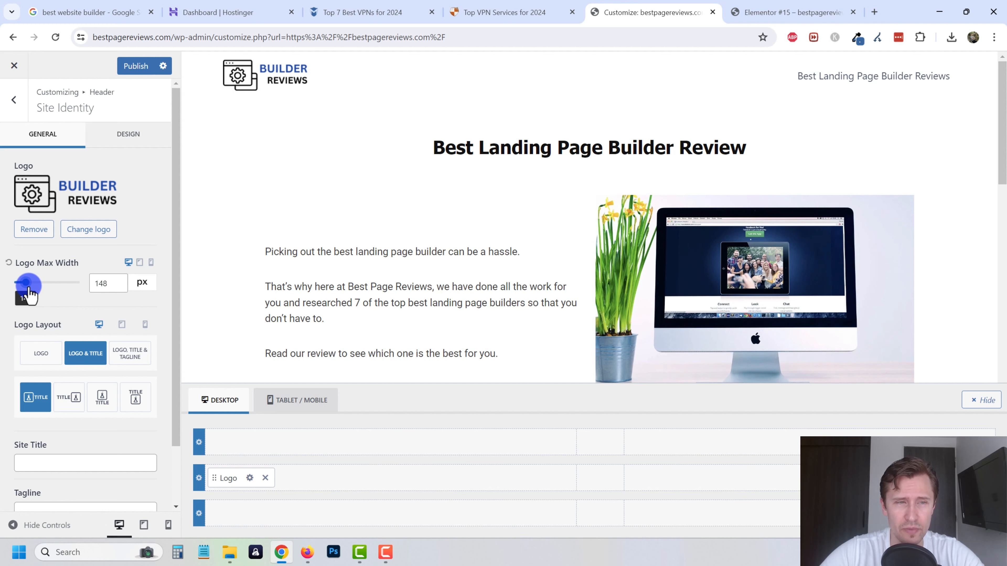
pyautogui.click(115, 282)
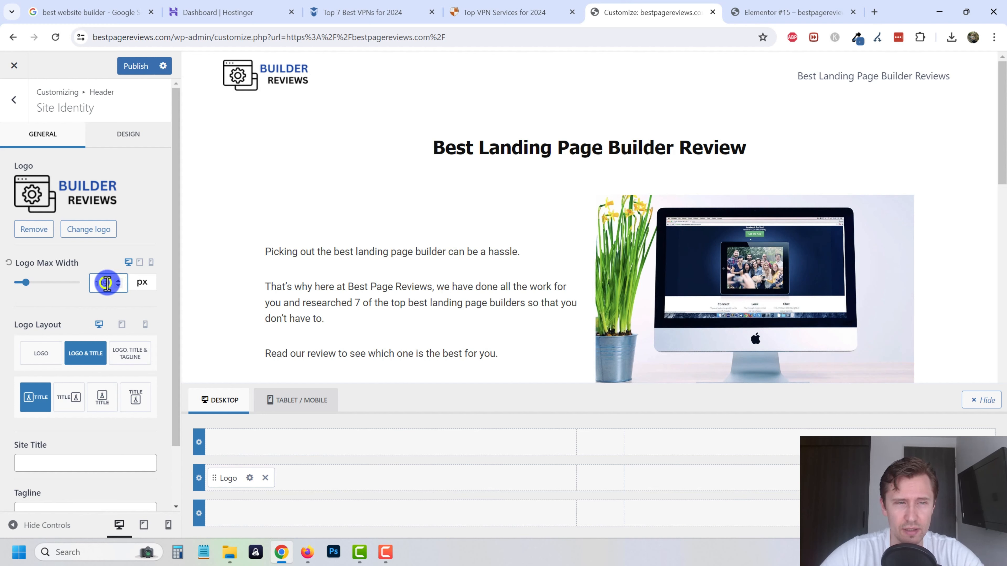
pyautogui.write('200')
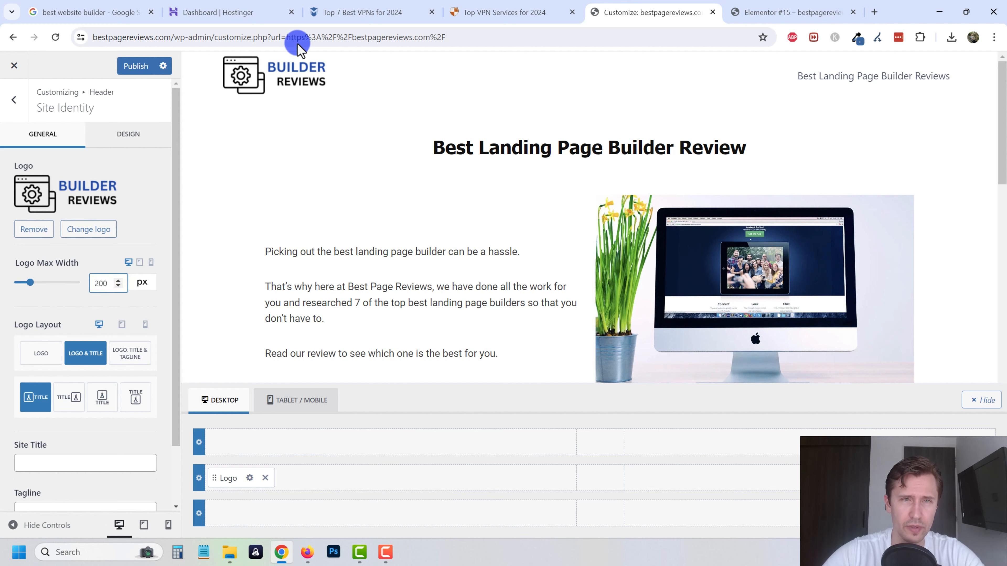
# Try different logo and title arrangements for the header, and choose the layout that shows only the logo
pyautogui.scroll(-2, 81, 349)
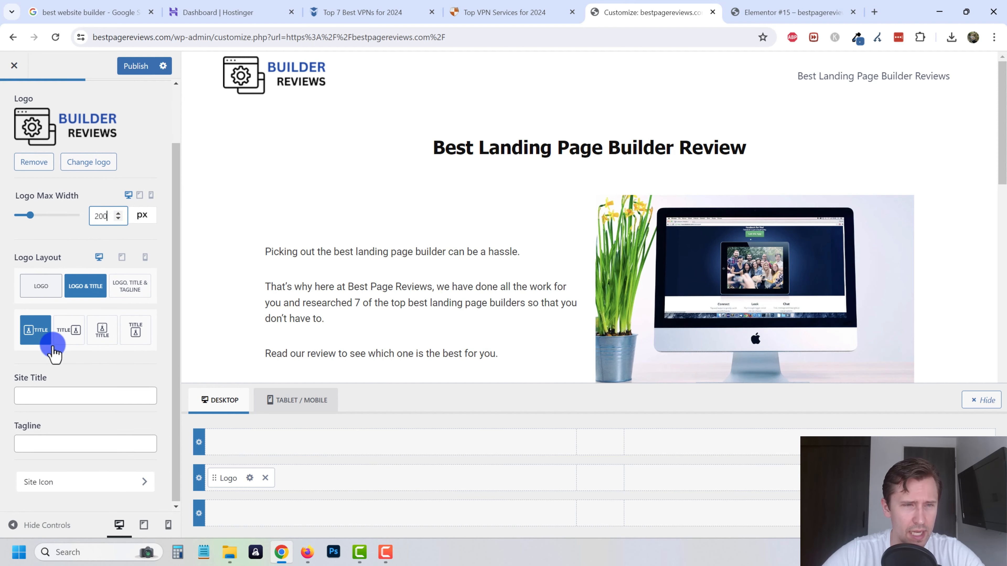
pyautogui.click(68, 329)
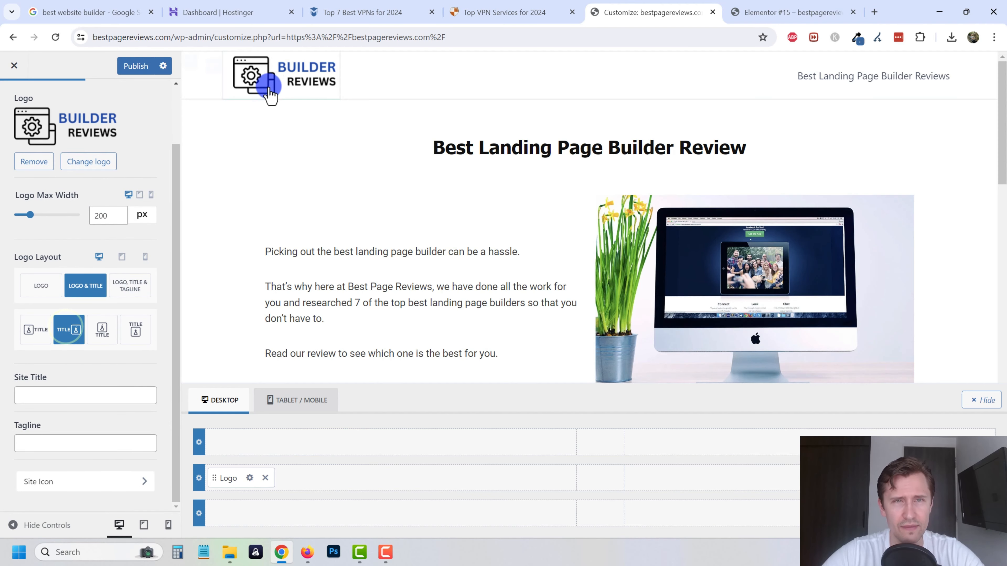
pyautogui.click(102, 329)
pyautogui.click(42, 285)
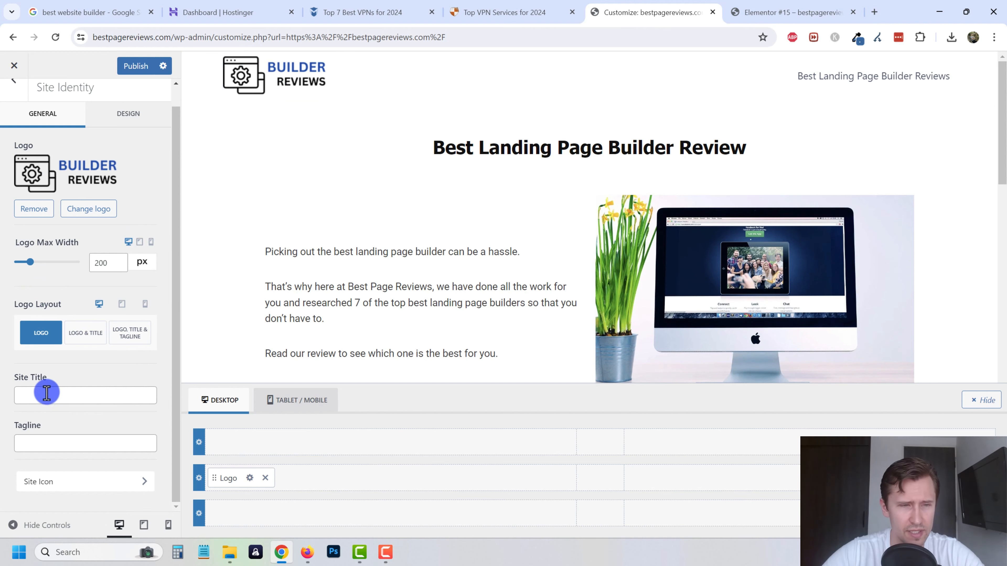
# Set the square browser window and gear image from the media library as site icon, and publish the changes
pyautogui.click(57, 481)
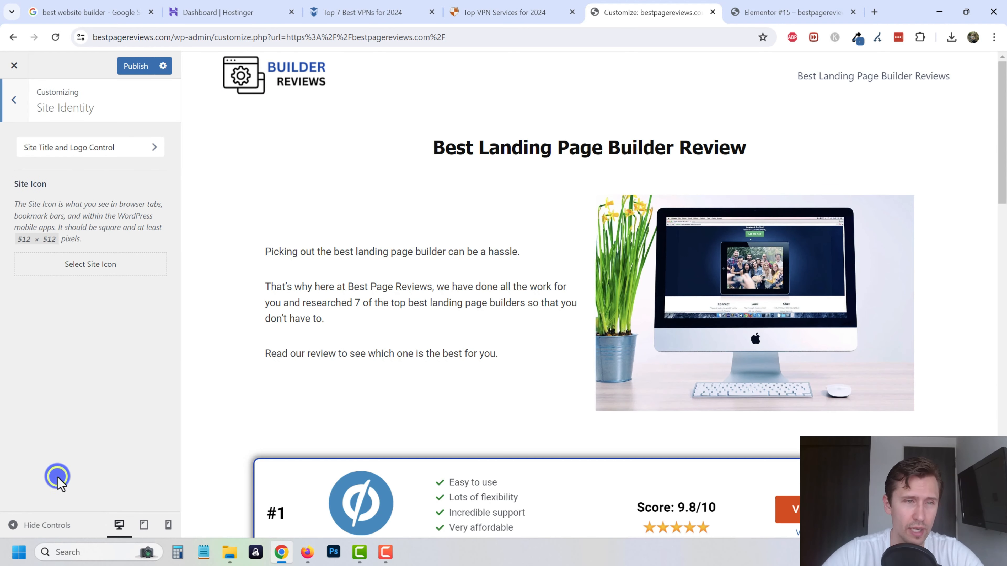
pyautogui.click(88, 261)
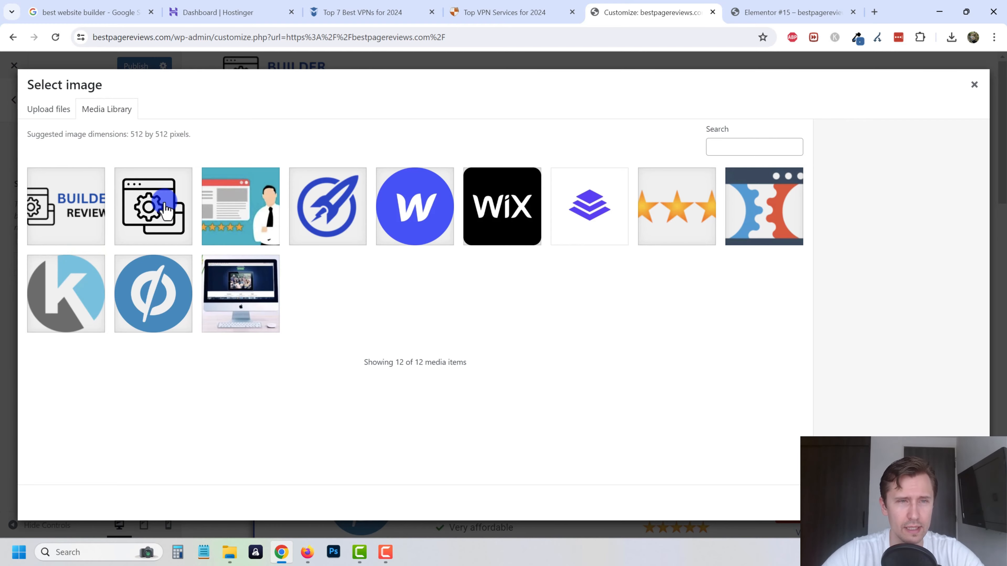
pyautogui.click(164, 206)
pyautogui.click(965, 503)
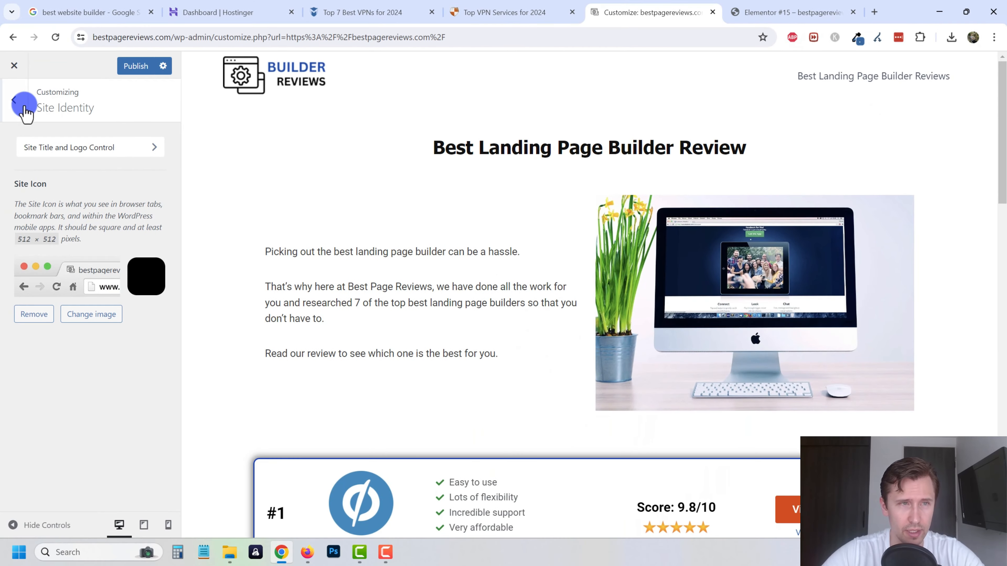
pyautogui.click(23, 106)
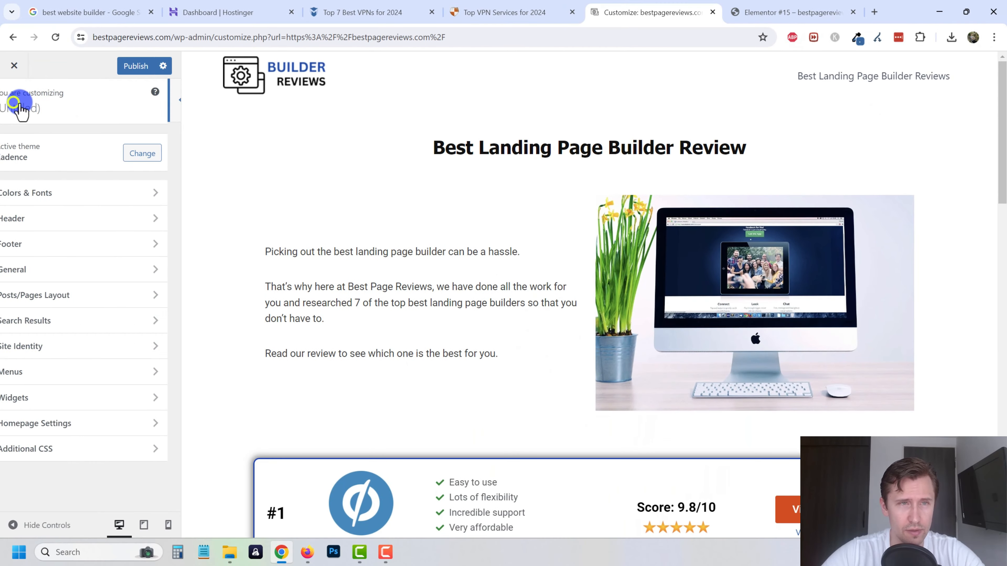
pyautogui.click(126, 68)
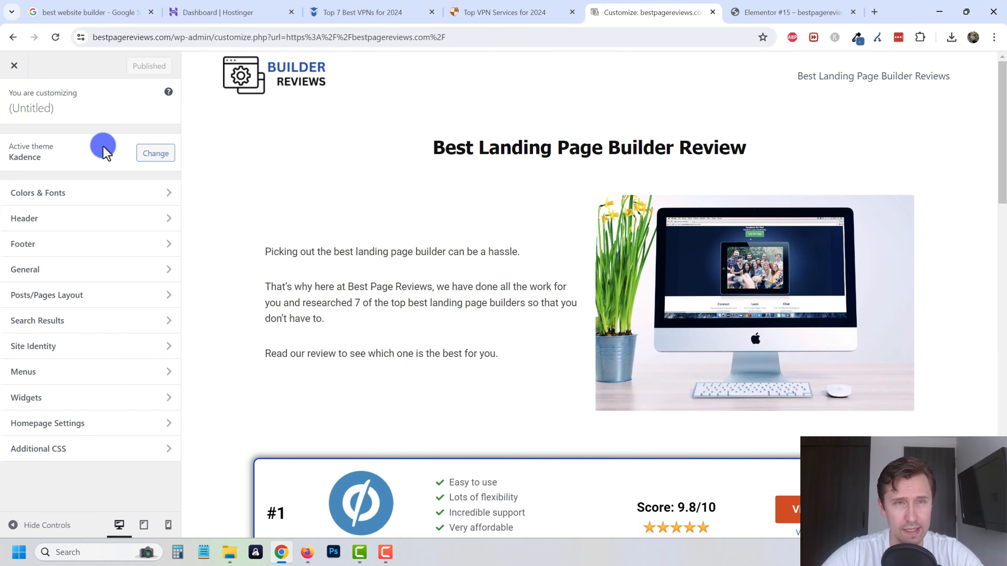
# Set the header's primary navigation items spacing to 1.85 em, and try the stretched menu option before switching it back off
pyautogui.click(46, 219)
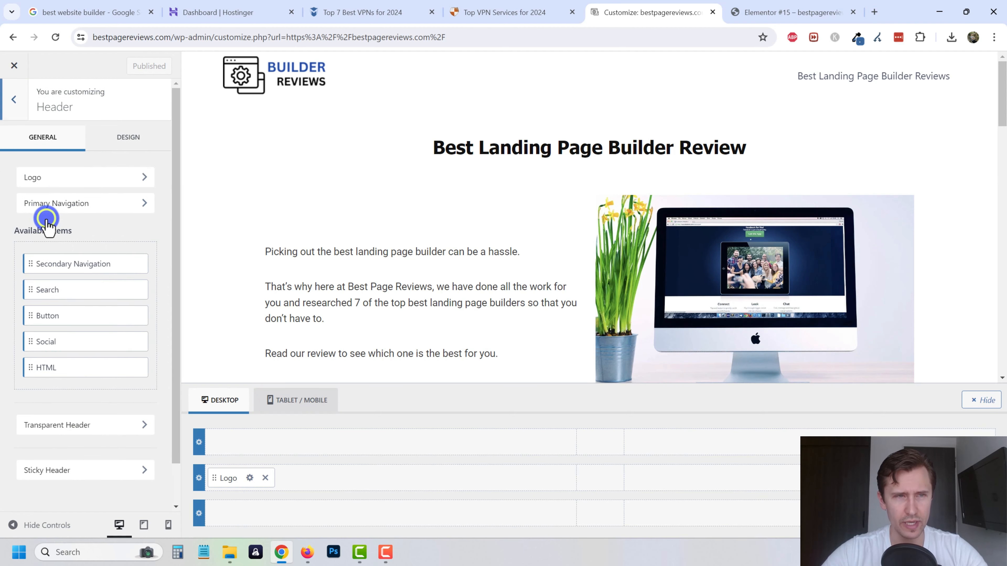
pyautogui.click(62, 202)
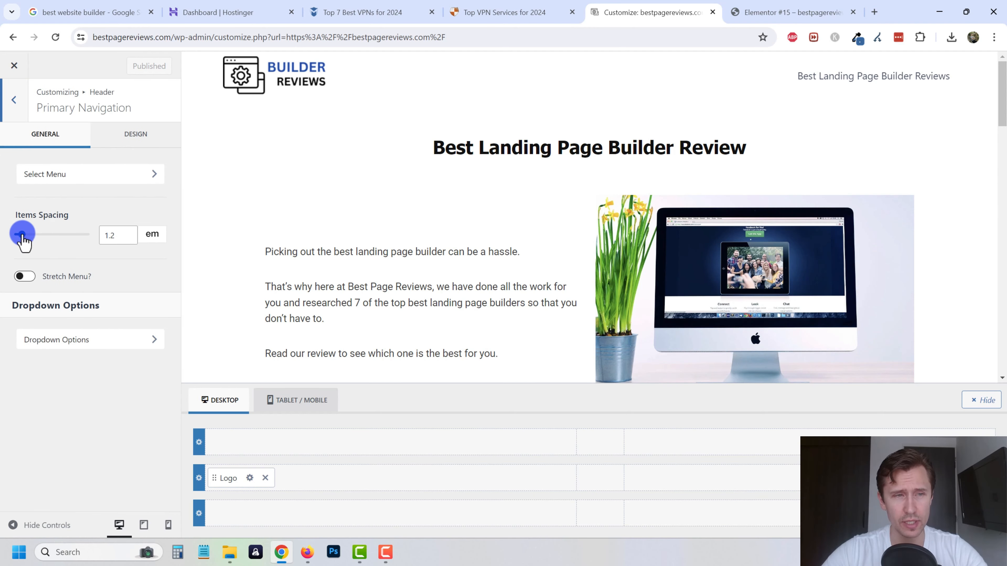
pyautogui.moveTo(22, 234)
pyautogui.mouseDown()
pyautogui.moveTo(42, 233)
pyautogui.moveTo(25, 234)
pyautogui.mouseUp()
pyautogui.click(21, 285)
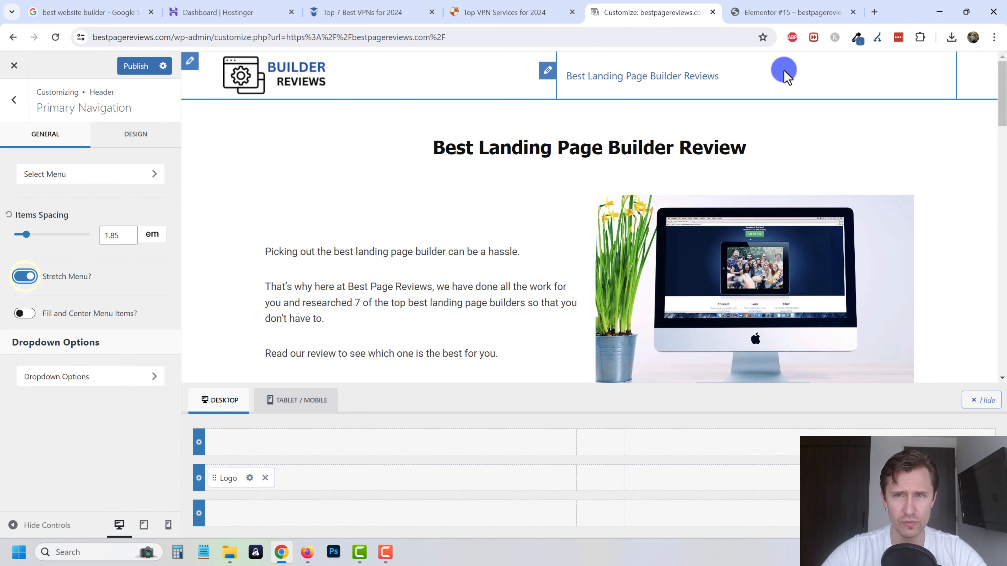
pyautogui.click(24, 276)
# Create a new menu named Primary Menu and assign it to the Primary location
pyautogui.click(65, 179)
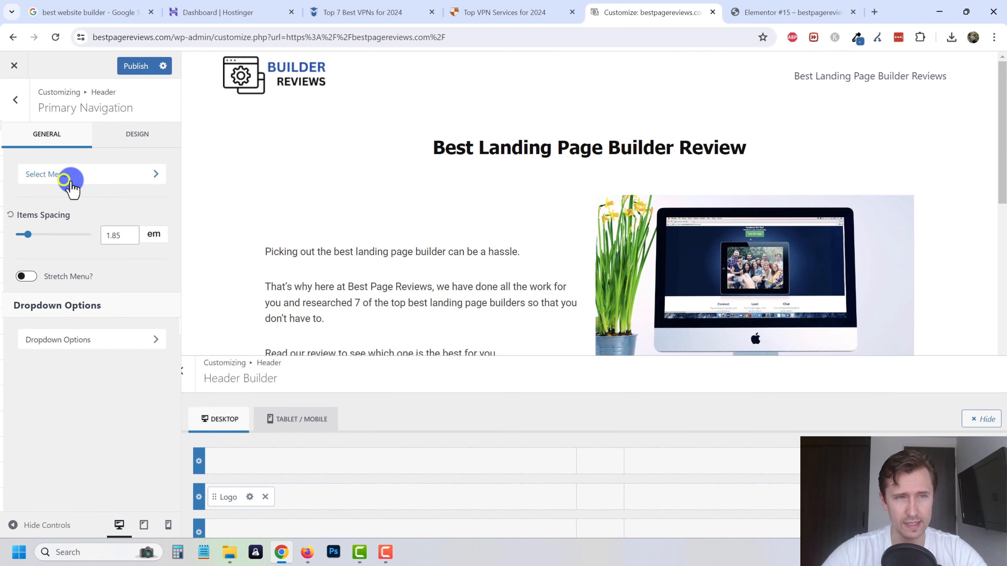
pyautogui.click(64, 245)
pyautogui.click(63, 244)
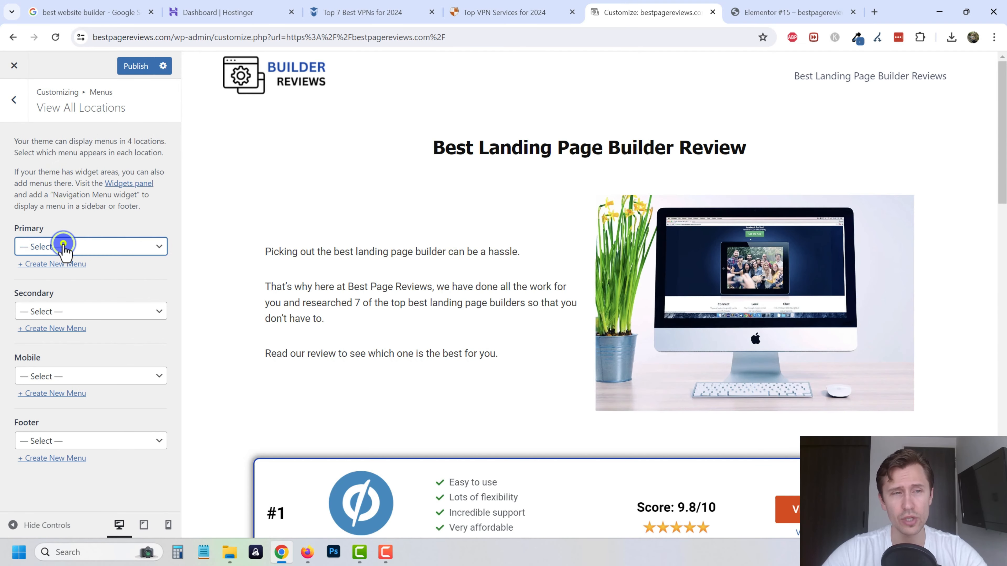
pyautogui.click(52, 264)
pyautogui.click(47, 156)
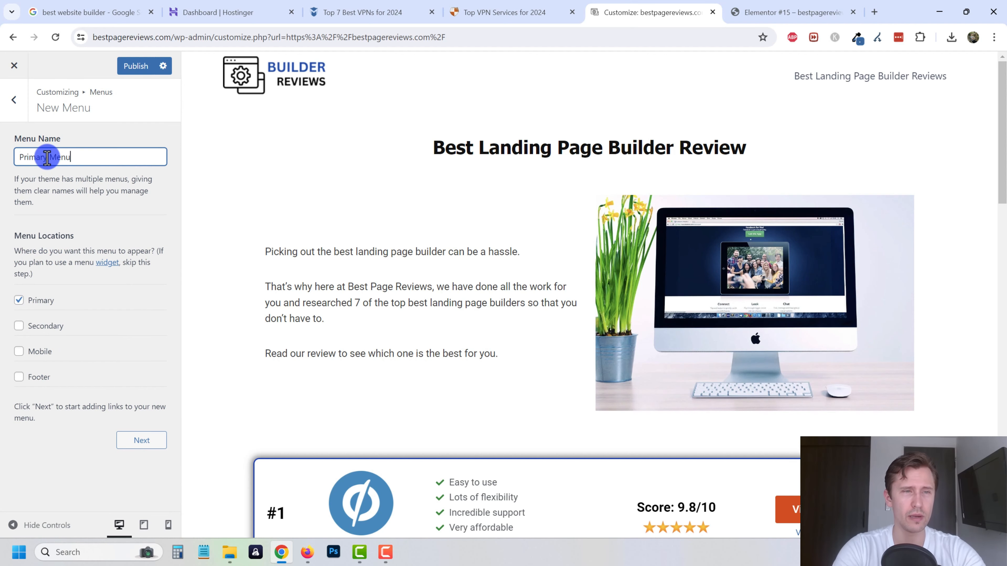
pyautogui.click(142, 440)
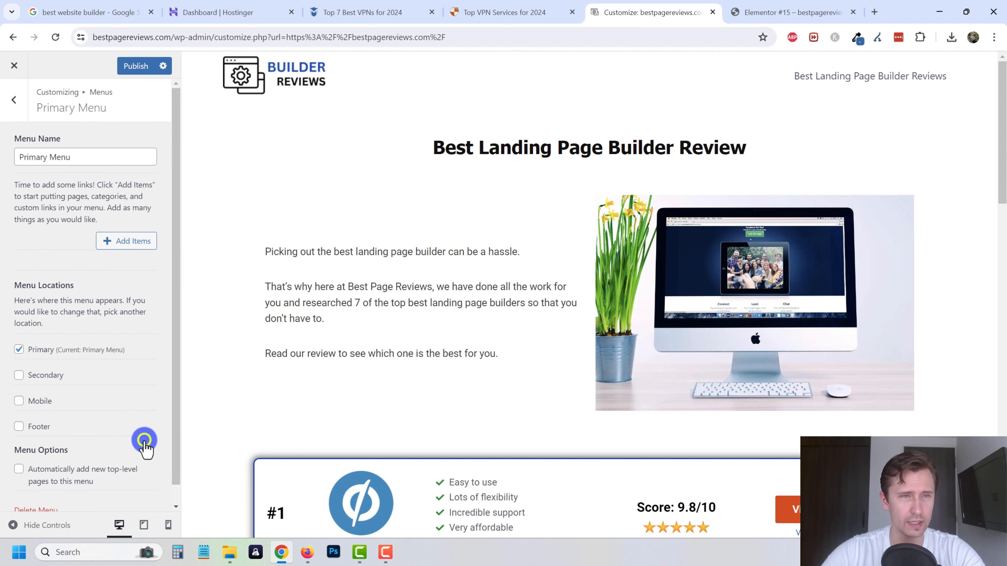
# Add new pages named Home, Contact Us and Reviews to the Primary Menu
pyautogui.click(127, 246)
pyautogui.click(209, 226)
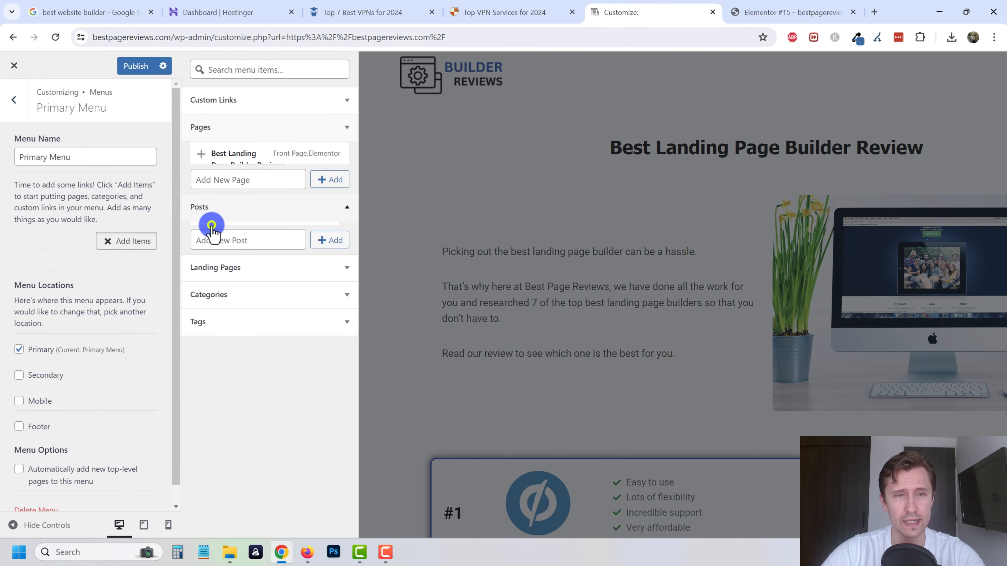
pyautogui.click(204, 152)
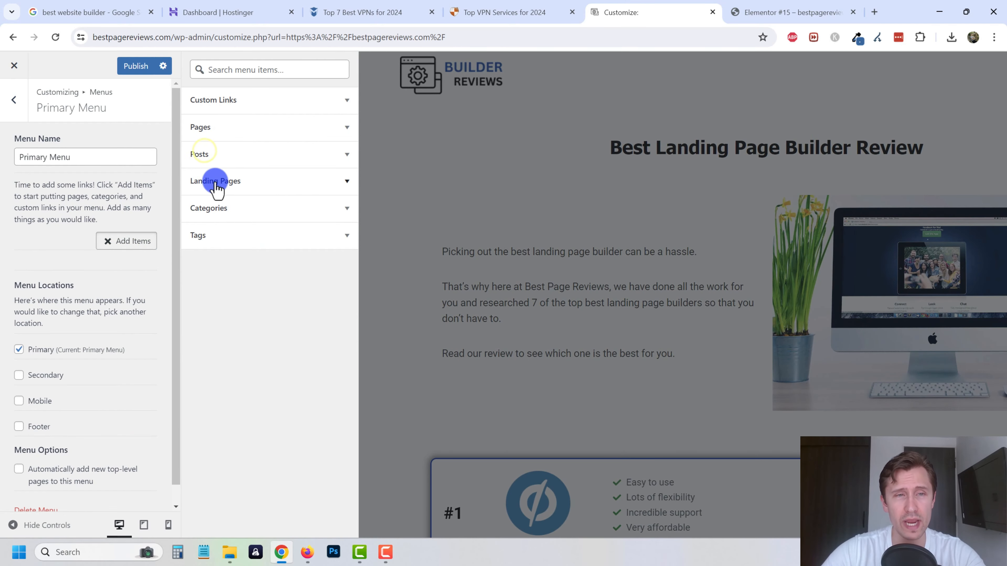
pyautogui.click(218, 126)
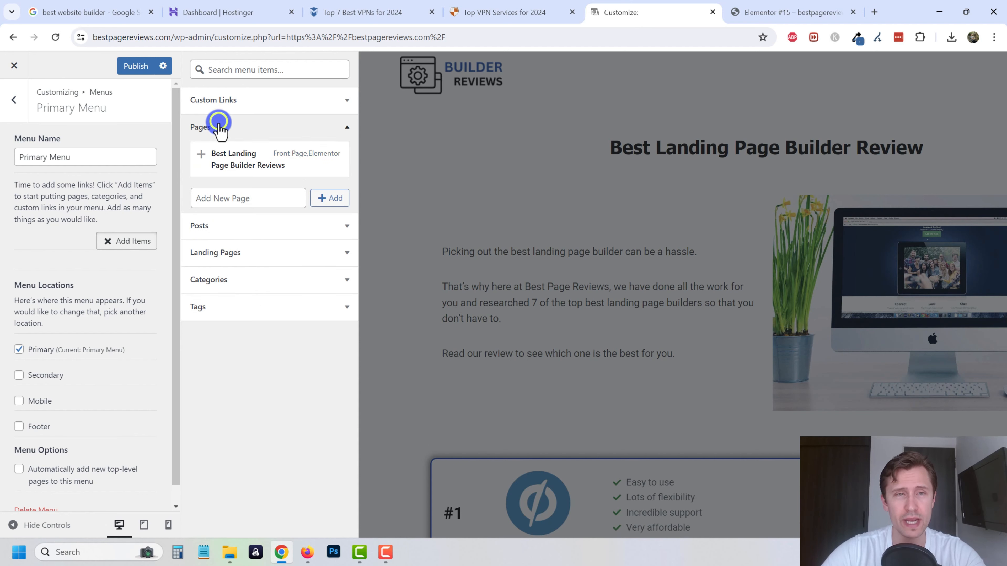
pyautogui.click(229, 198)
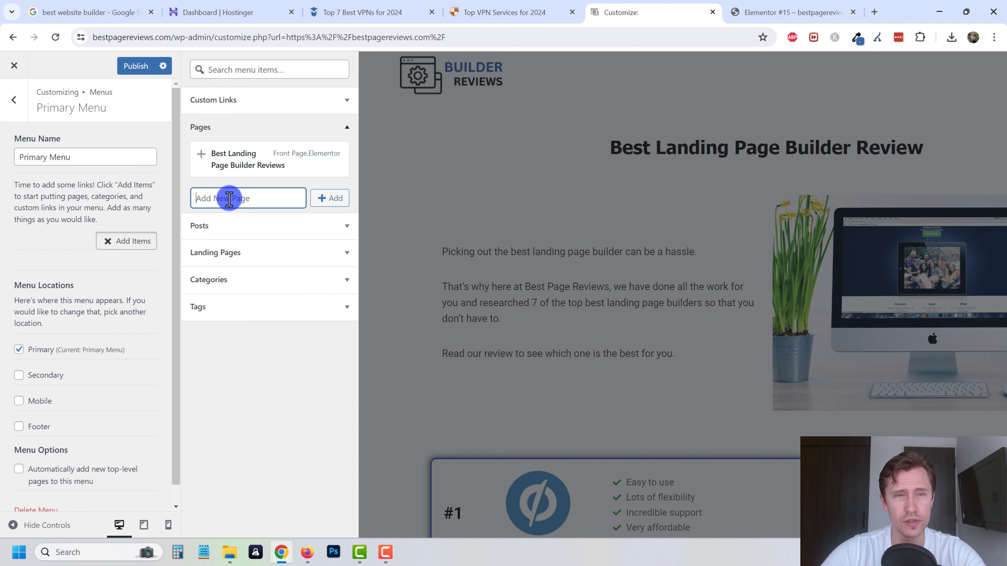
pyautogui.write('Home')
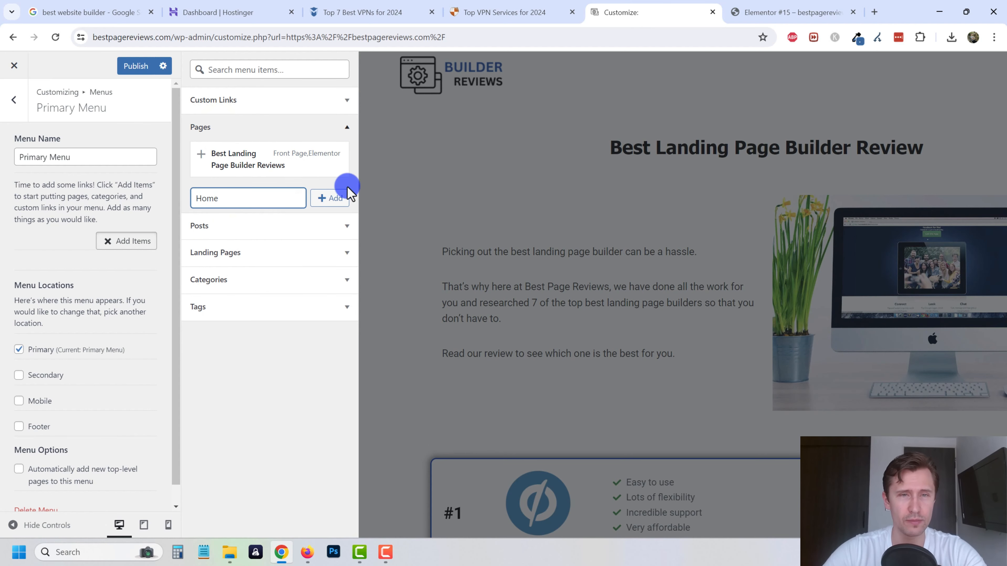
pyautogui.click(329, 197)
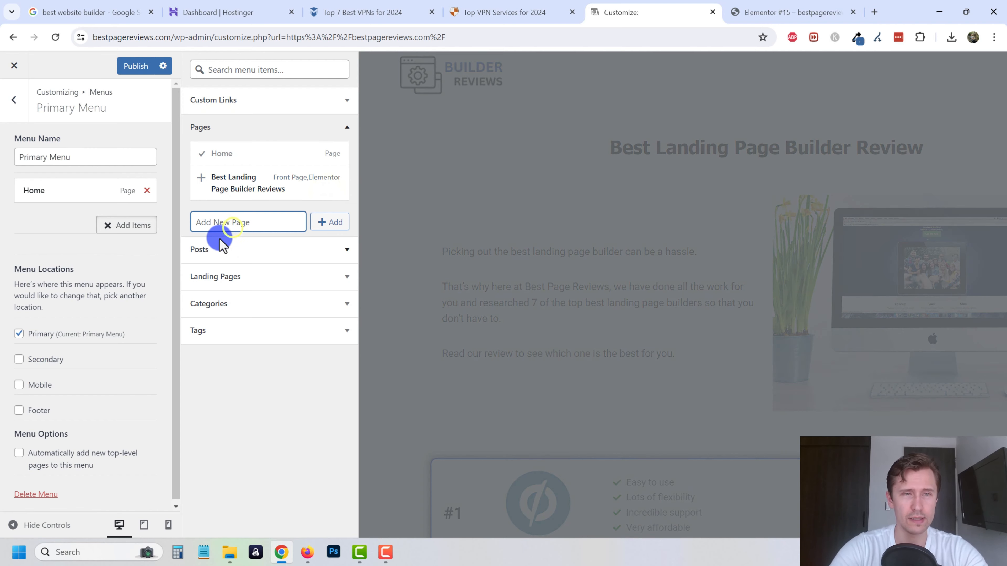
pyautogui.write('Contact Us')
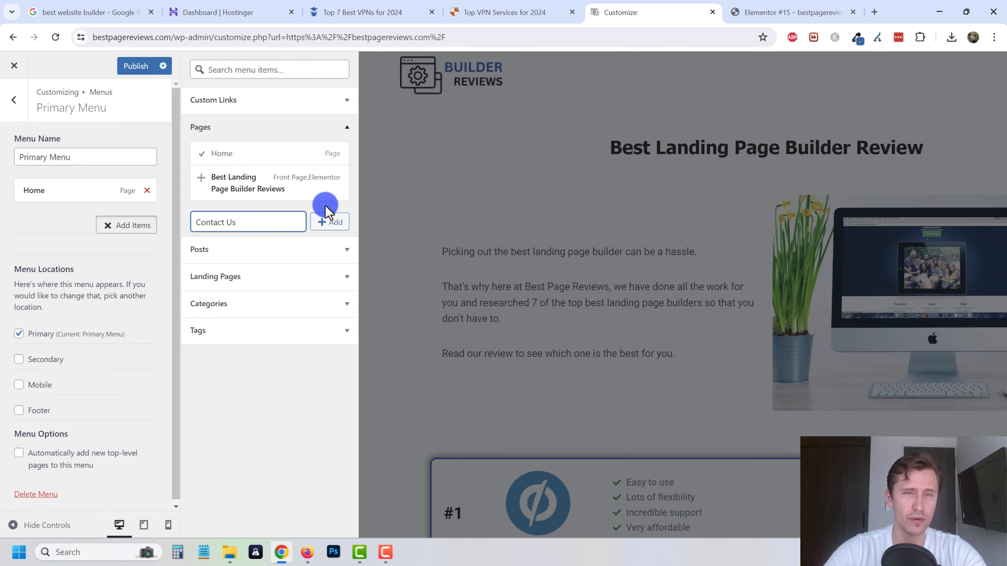
pyautogui.click(332, 225)
pyautogui.click(231, 250)
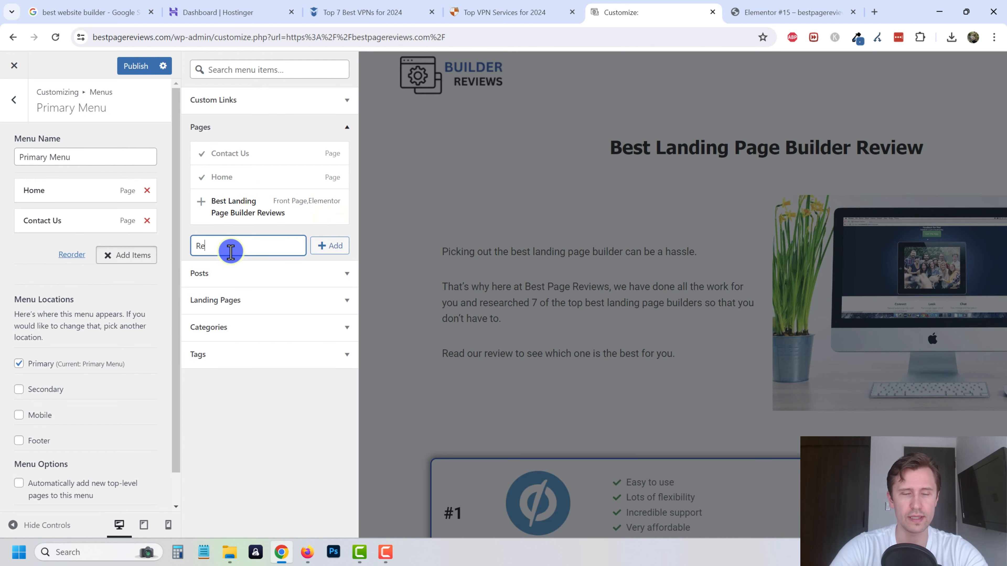
pyautogui.click(325, 247)
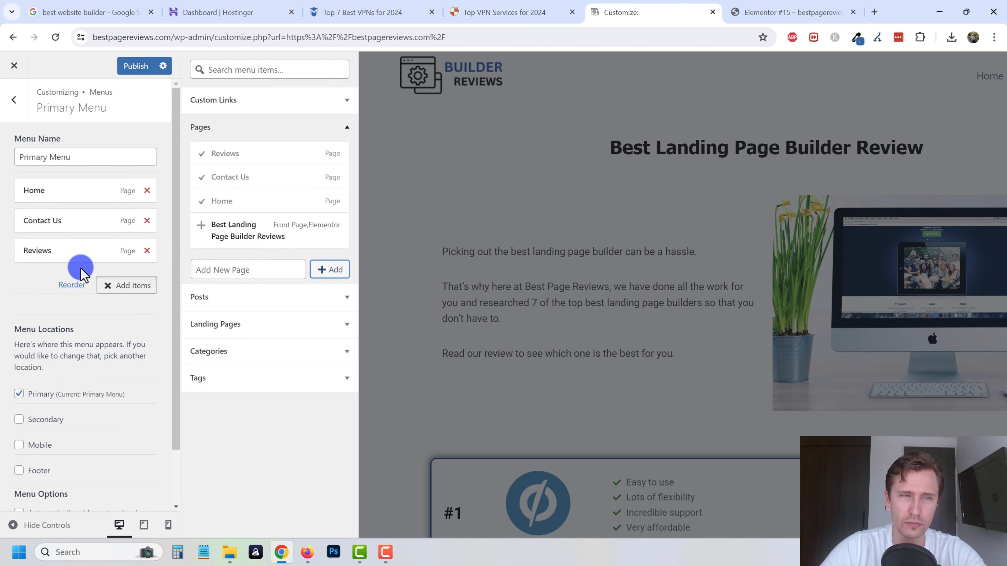
# Move Reviews to the first place in the Primary Menu, and publish the changes before leaving the customizer
pyautogui.moveTo(50, 239); pyautogui.dragTo(45, 190)
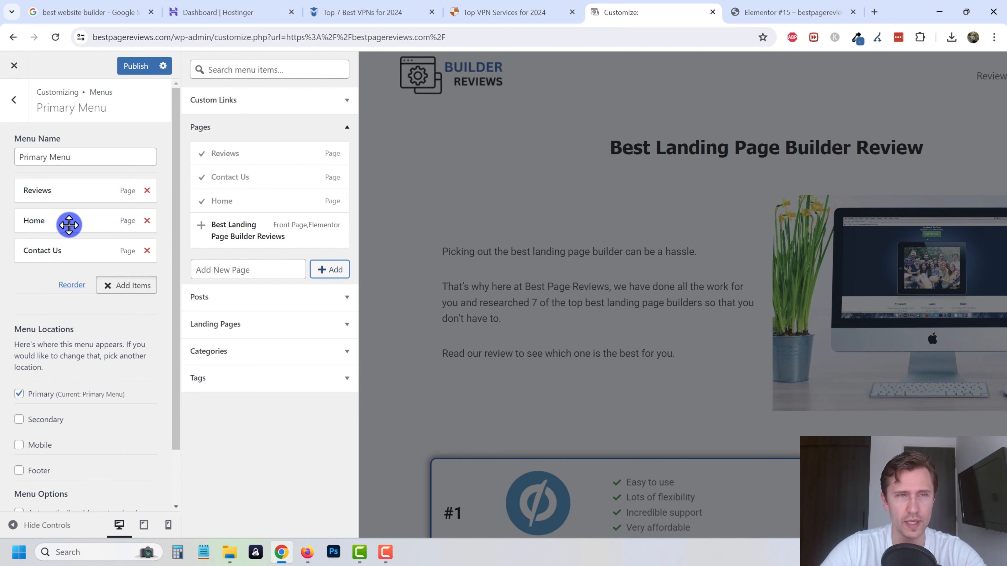
pyautogui.click(136, 65)
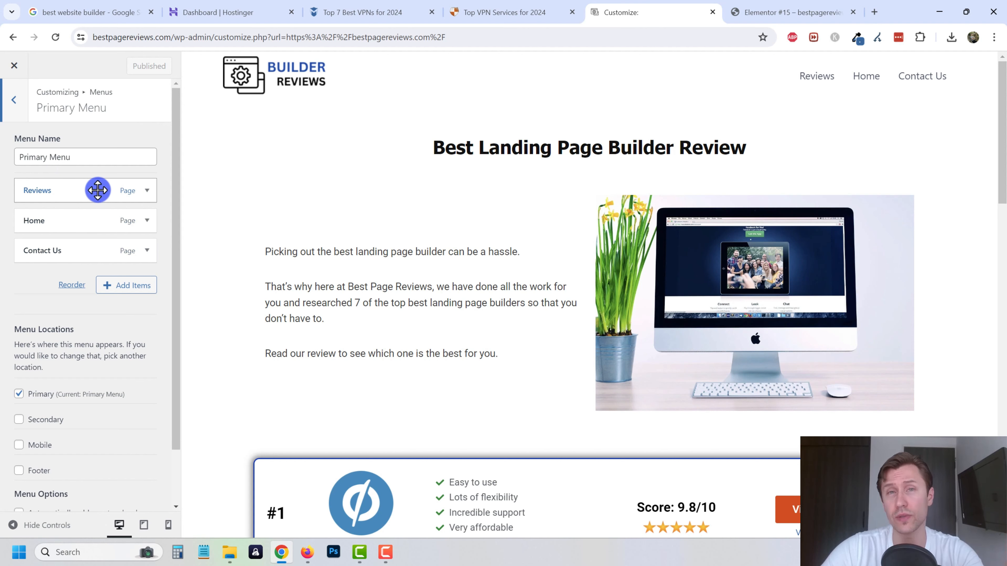
pyautogui.click(14, 101)
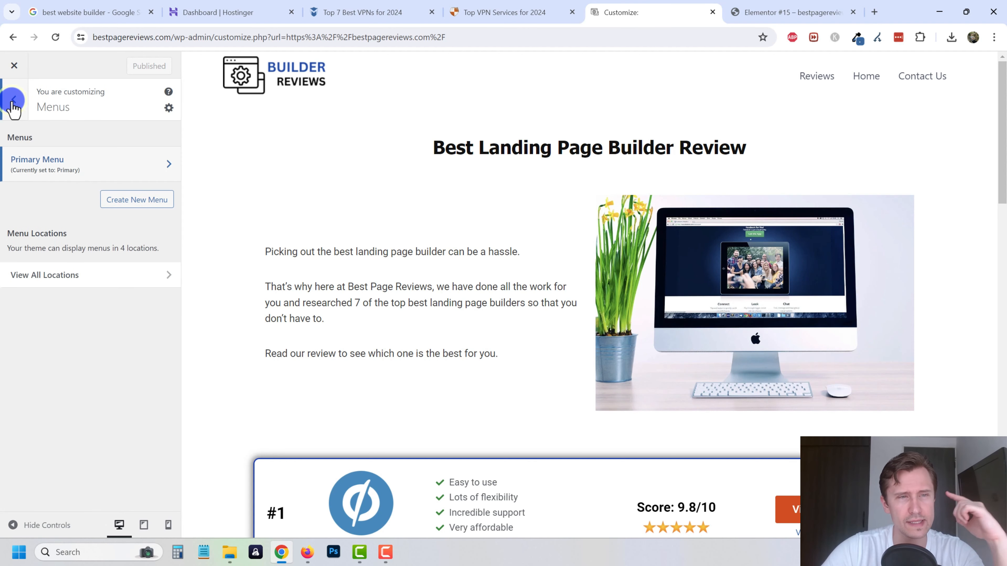
pyautogui.click(13, 102)
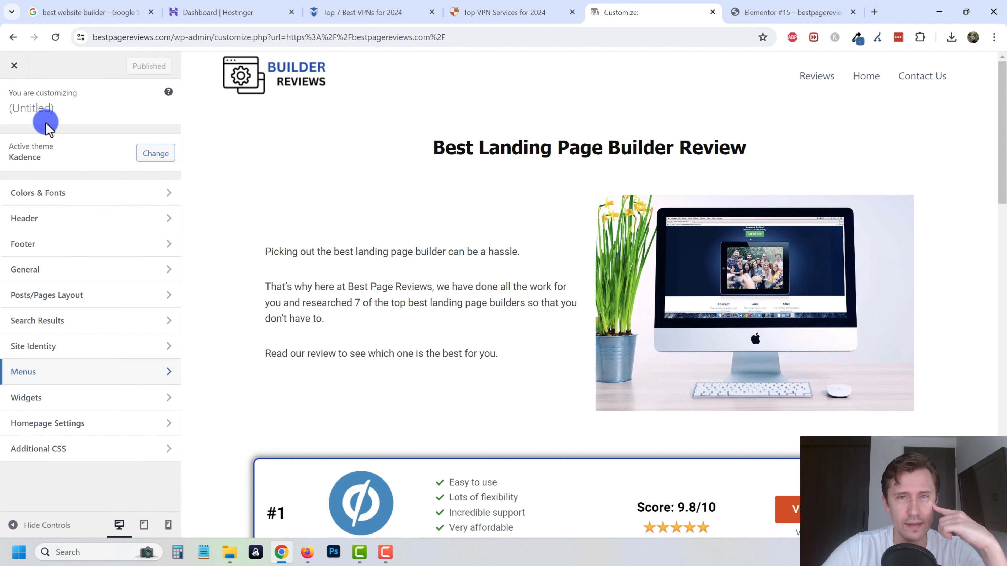
pyautogui.scroll(-2, 344, 297)
pyautogui.scroll(2, 344, 297)
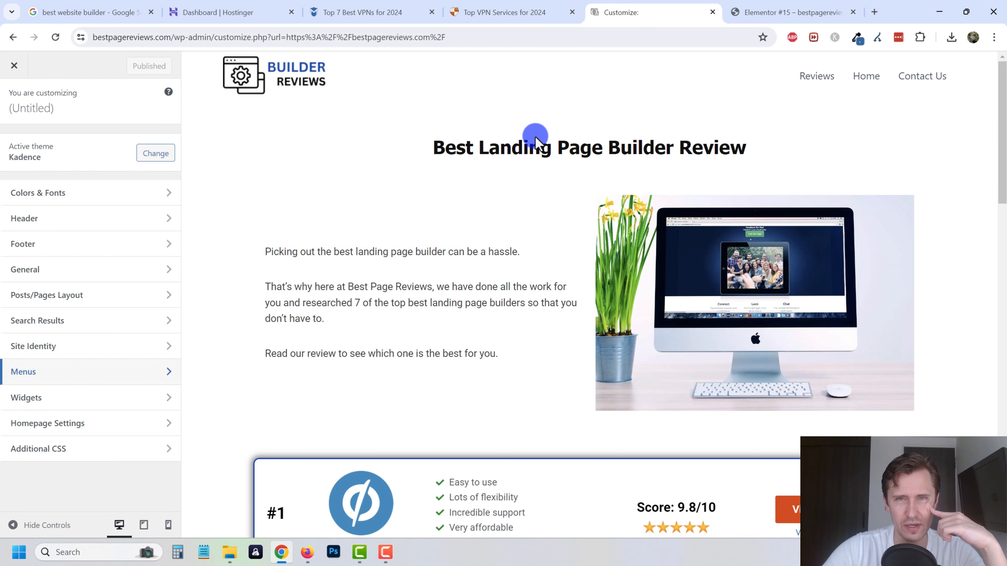
pyautogui.click(14, 66)
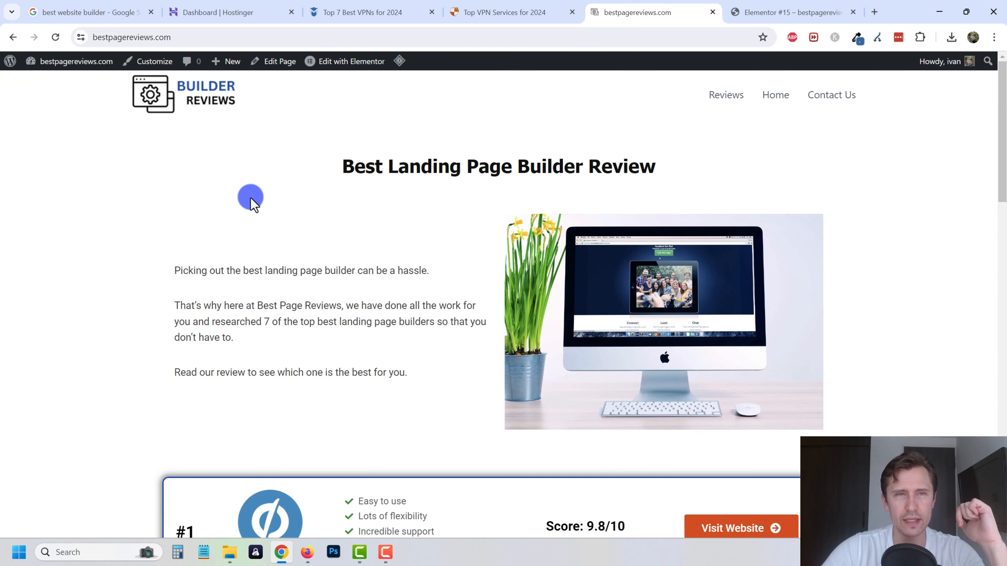
# Edit the page with Elementor, set the top container's padding to 0 on all sides, and update and preview the page
pyautogui.click(347, 67)
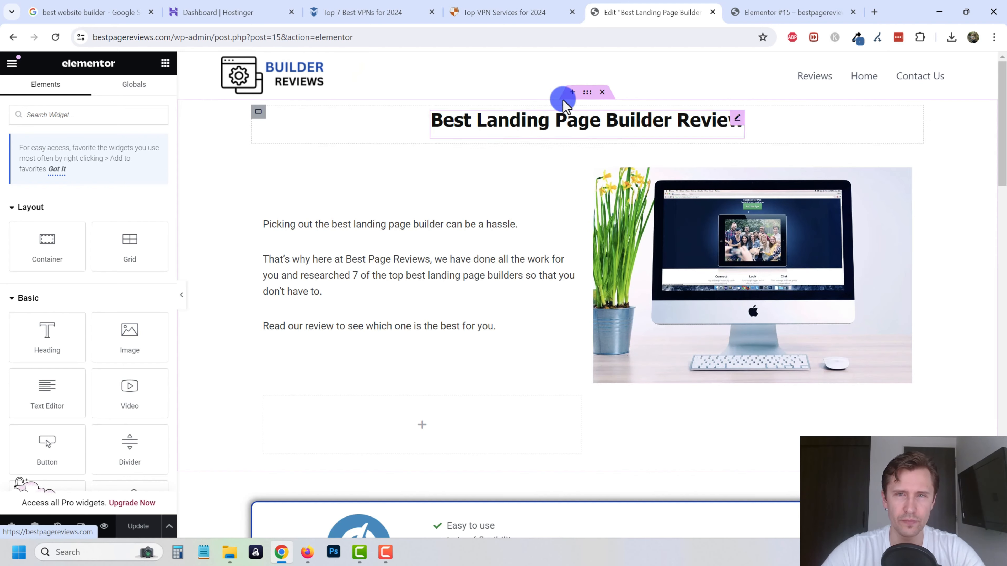
pyautogui.click(588, 92)
pyautogui.click(141, 89)
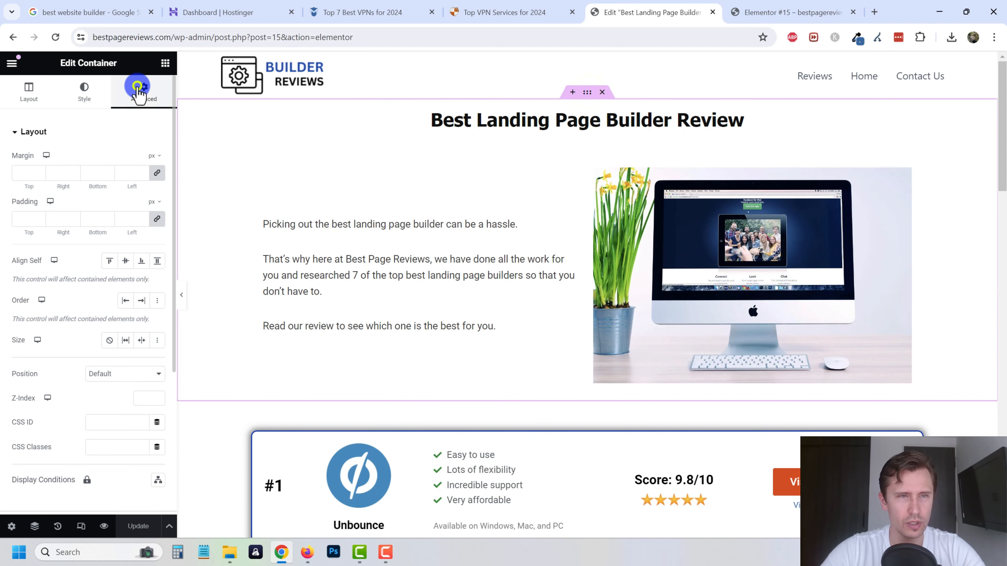
pyautogui.click(157, 219)
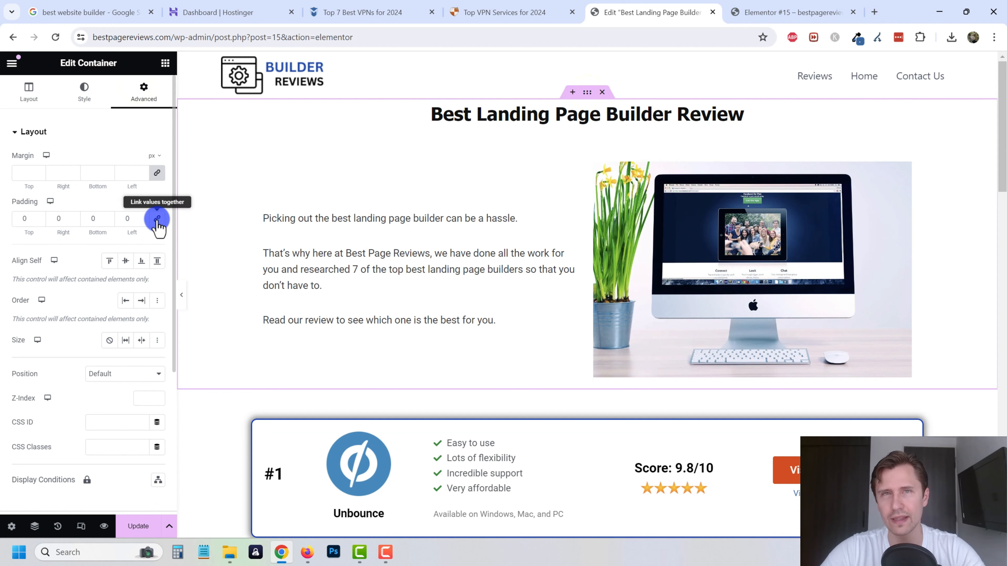
pyautogui.click(154, 536)
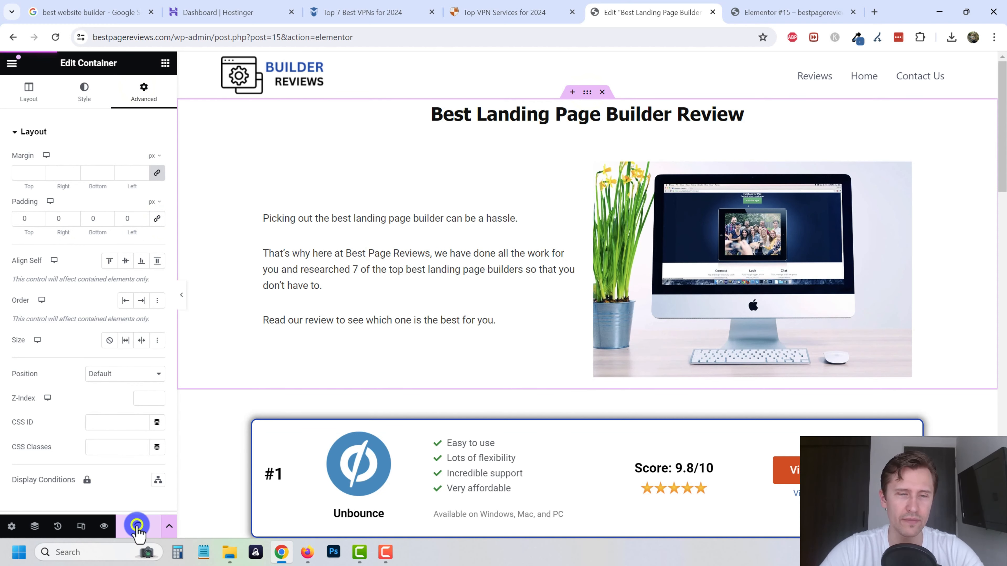
pyautogui.click(104, 527)
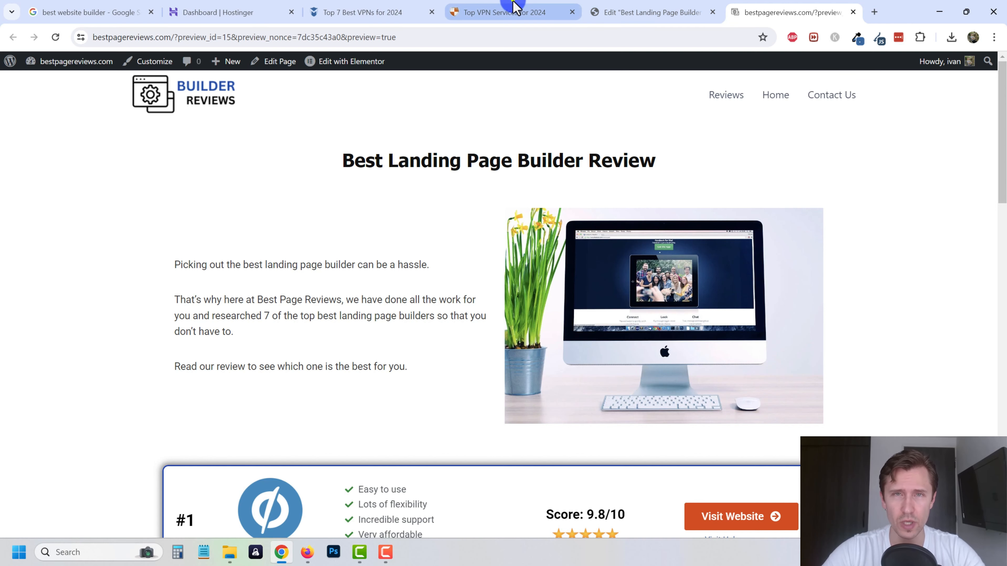
# Exit the Elementor editor to the pages list, view the Best Landing Page Builder Reviews page, and open it in the customizer
pyautogui.click(511, 11)
pyautogui.click(603, 8)
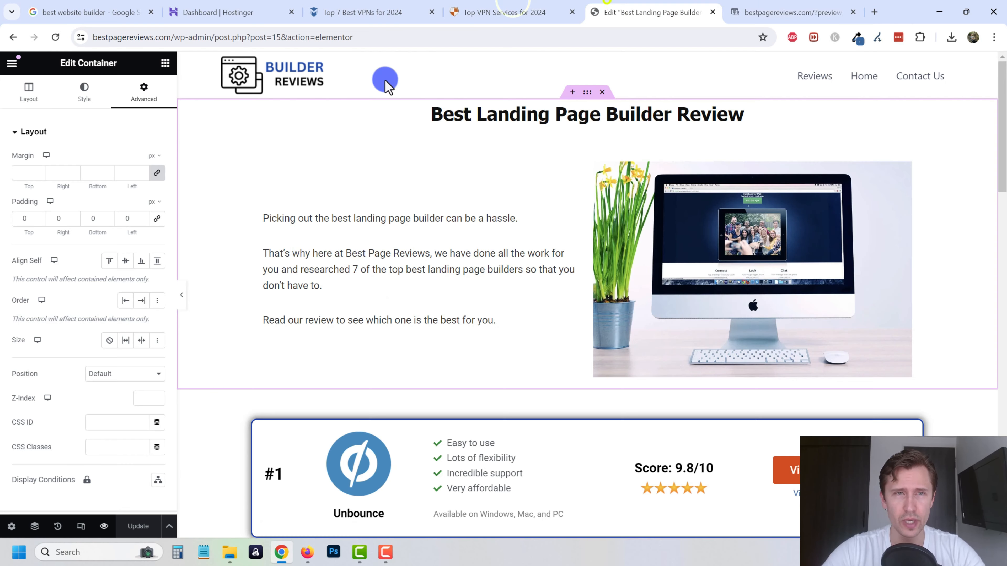
pyautogui.click(14, 63)
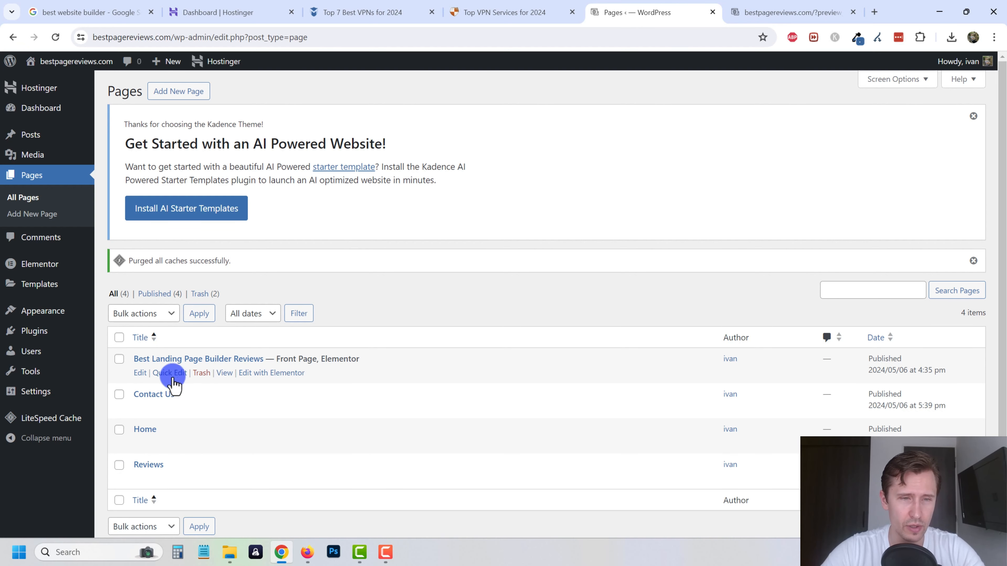
pyautogui.click(223, 375)
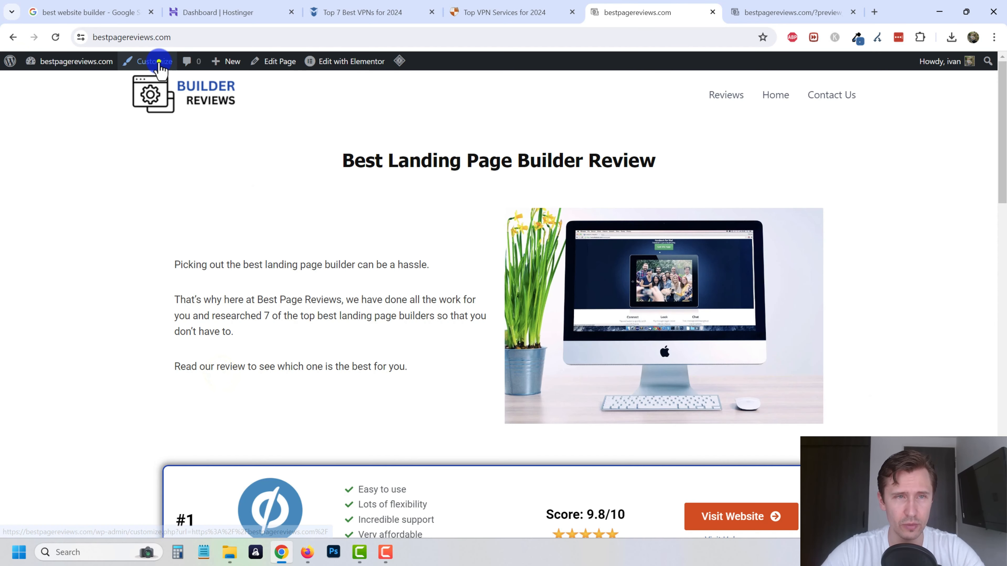
pyautogui.click(158, 61)
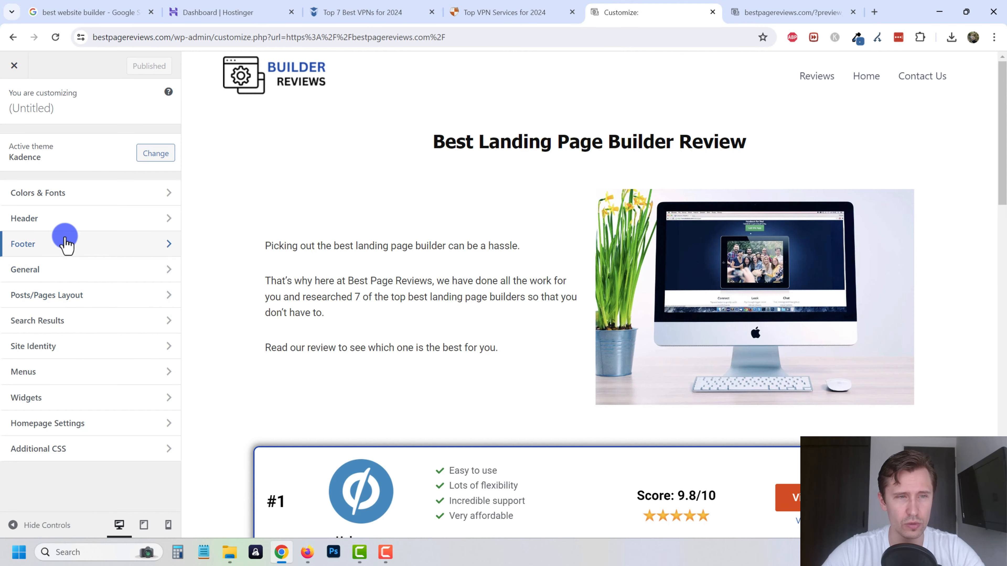
# Examine the header's general and design settings, including the transparent header options, and open the logo settings
pyautogui.click(66, 217)
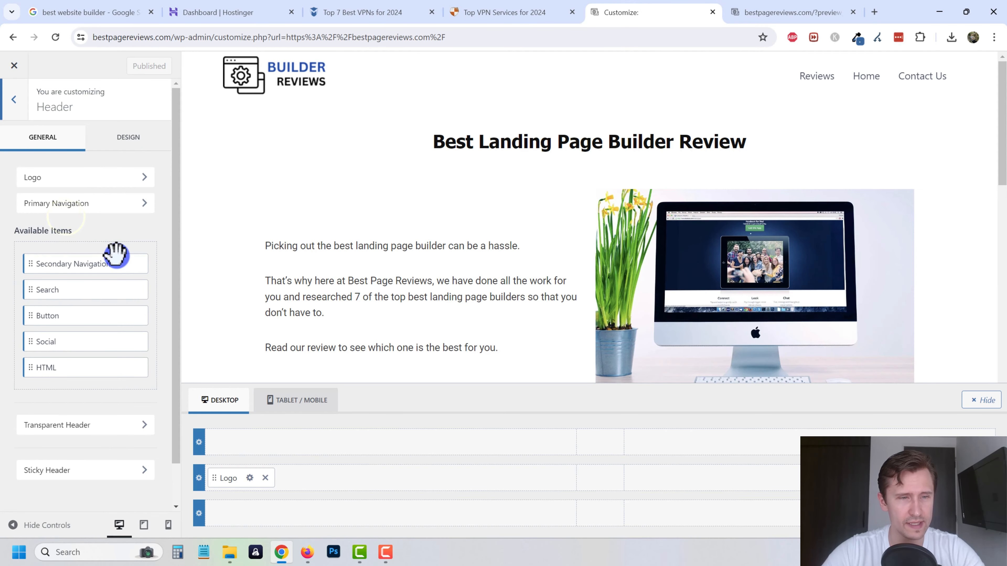
pyautogui.scroll(-1, 97, 386)
pyautogui.scroll(1, 97, 201)
pyautogui.click(121, 139)
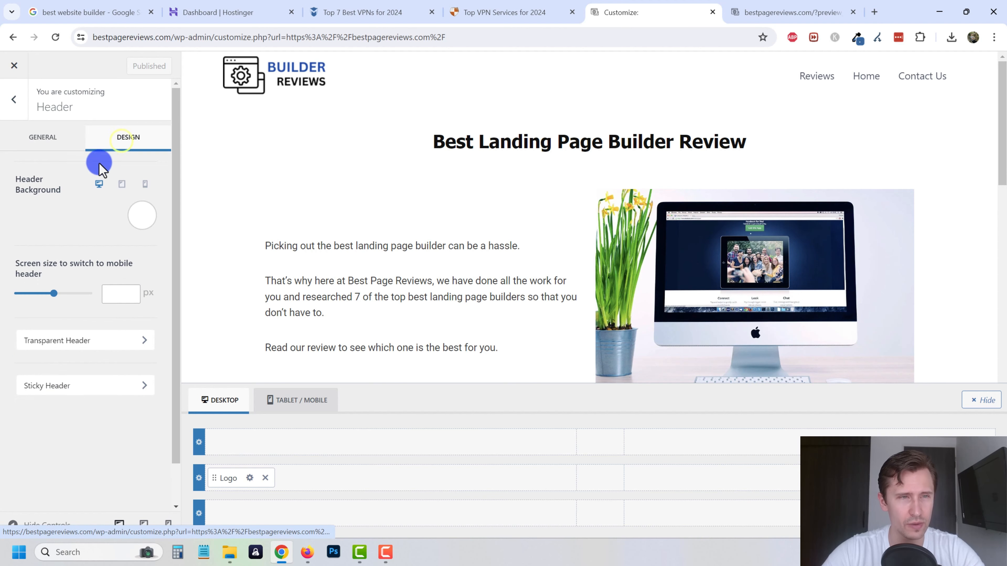
pyautogui.click(85, 342)
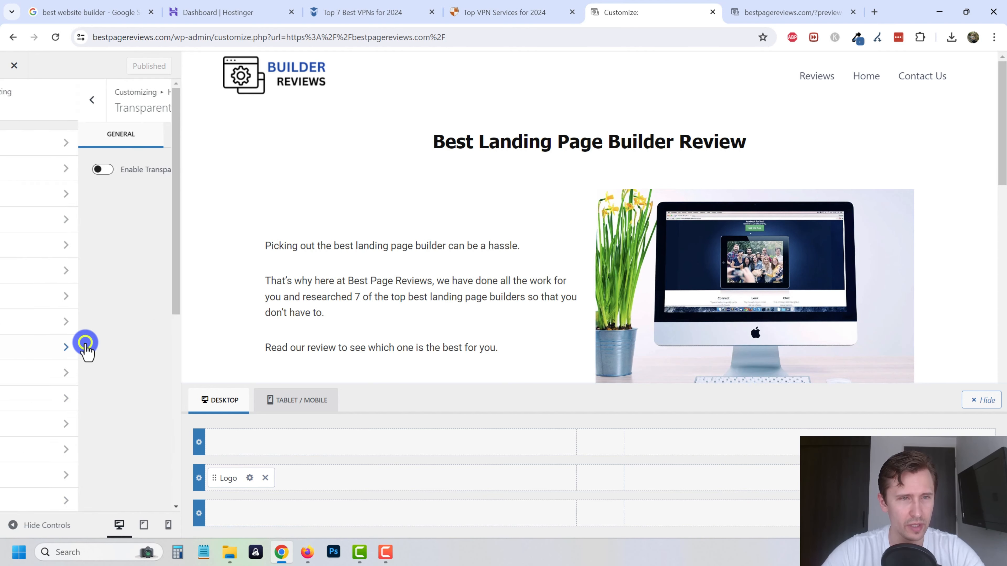
pyautogui.click(16, 100)
pyautogui.click(22, 137)
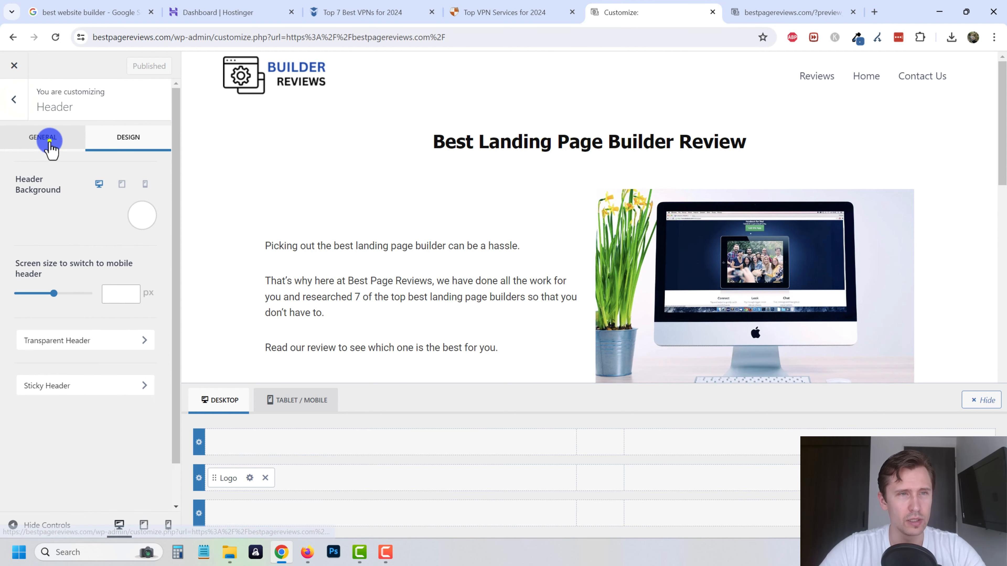
pyautogui.click(51, 175)
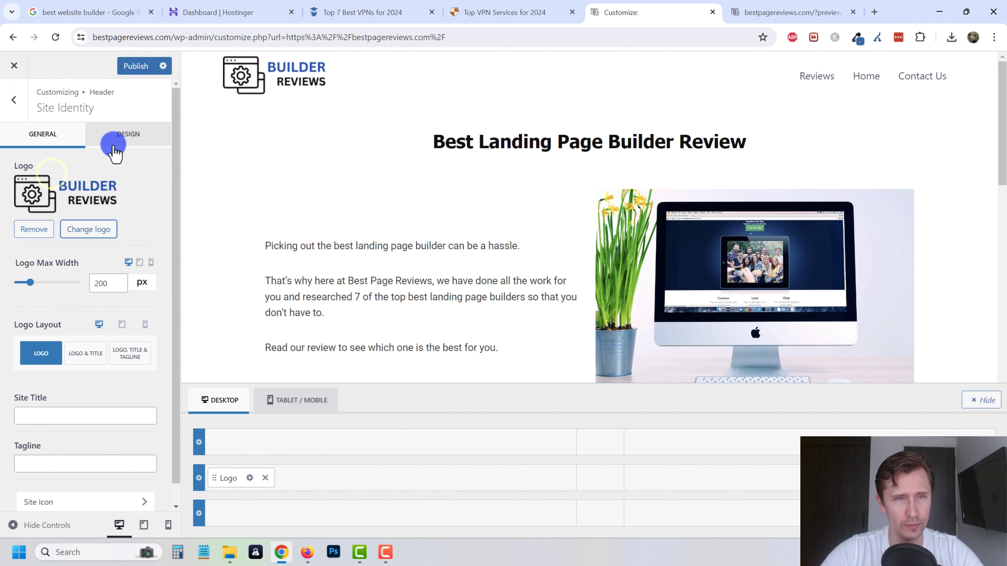
# Set the logo's desktop top padding to 20 px and bottom padding to 0 px in the Site Identity design settings
pyautogui.click(119, 135)
pyautogui.click(21, 194)
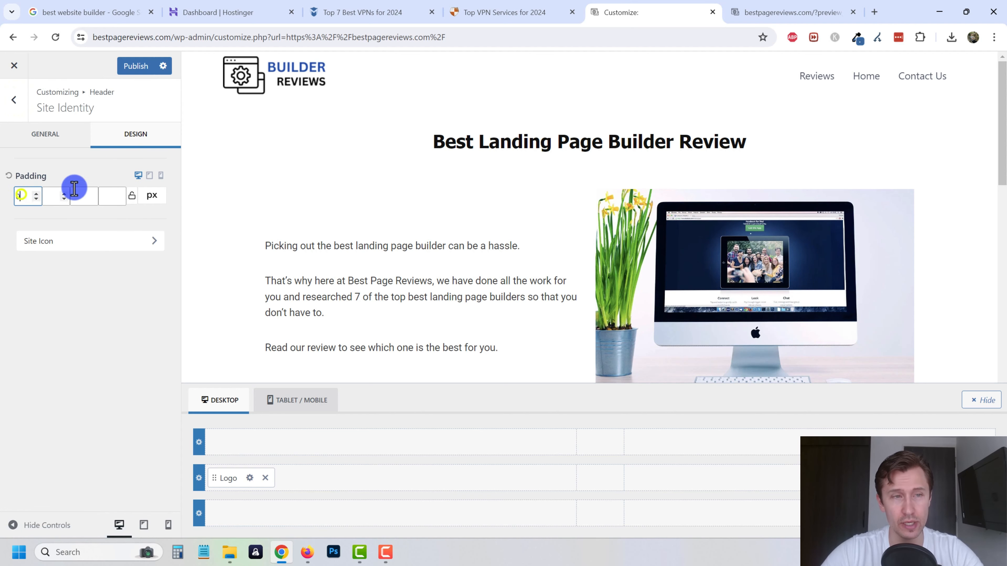
pyautogui.click(40, 197)
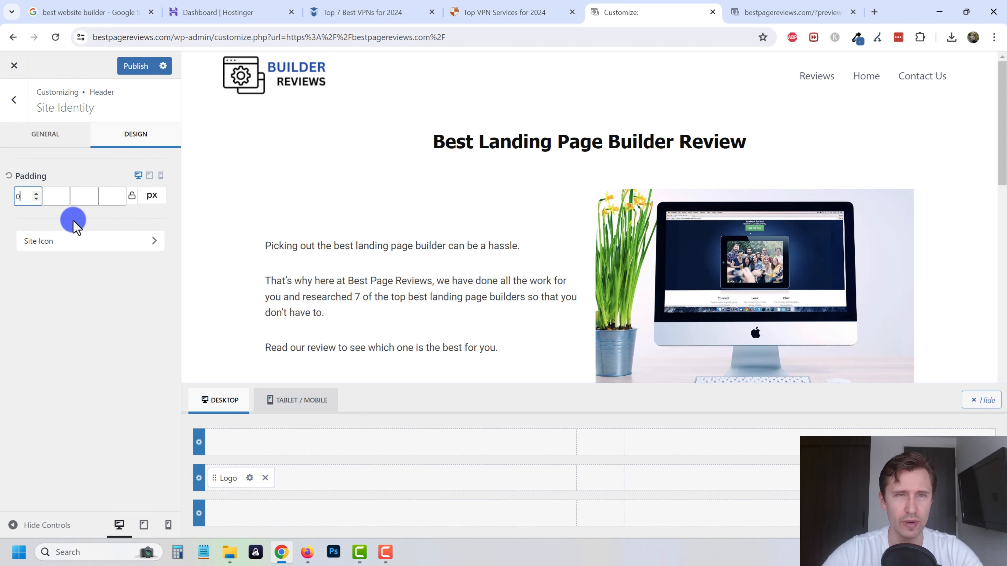
pyautogui.press('BackSpace')
pyautogui.write('12')
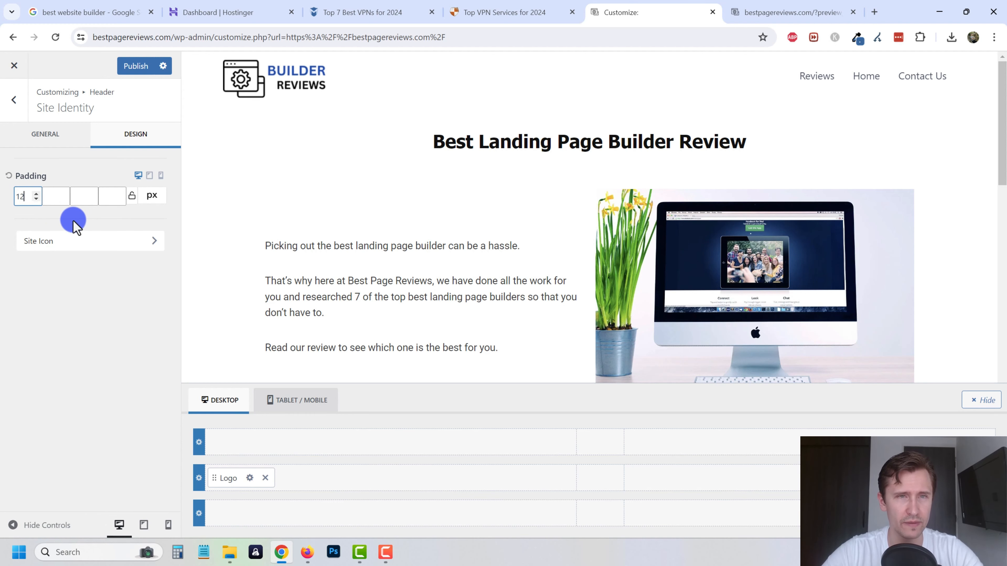
pyautogui.press('BackSpace')
pyautogui.write('8')
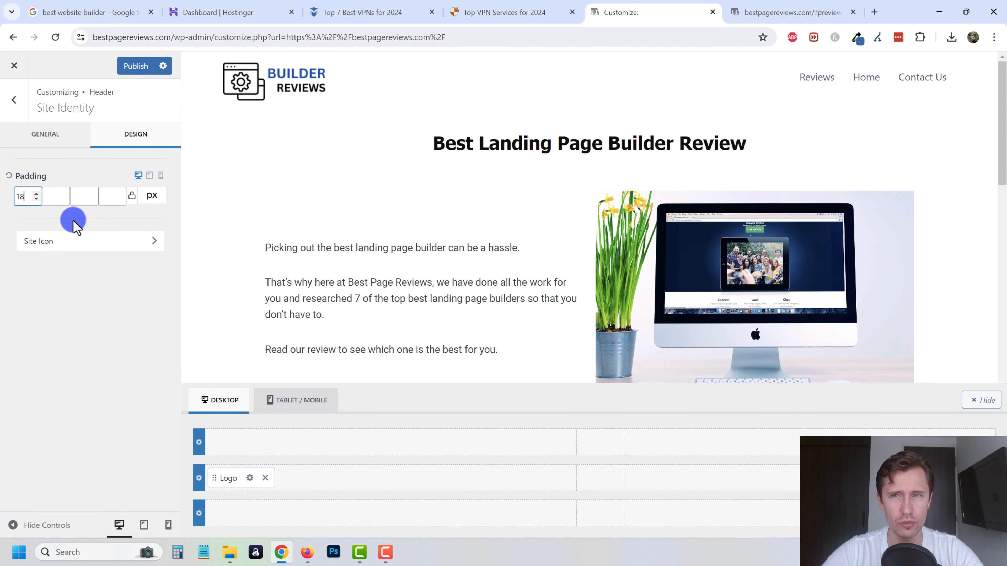
pyautogui.press('BackSpace')
pyautogui.press('BackSpace')
pyautogui.write('20')
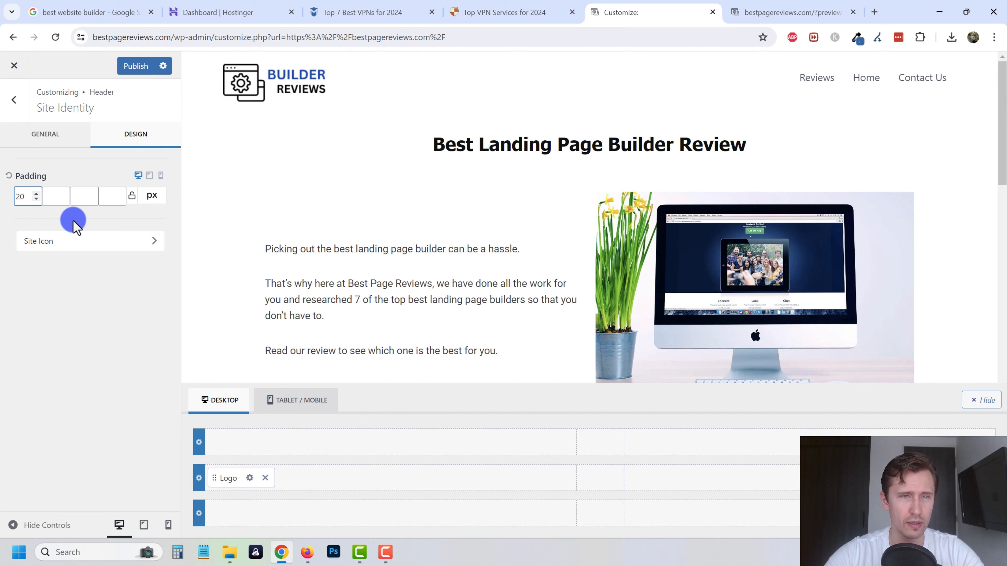
pyautogui.click(91, 198)
# Publish the logo padding changes and check the logo's position in the page preview
pyautogui.click(139, 66)
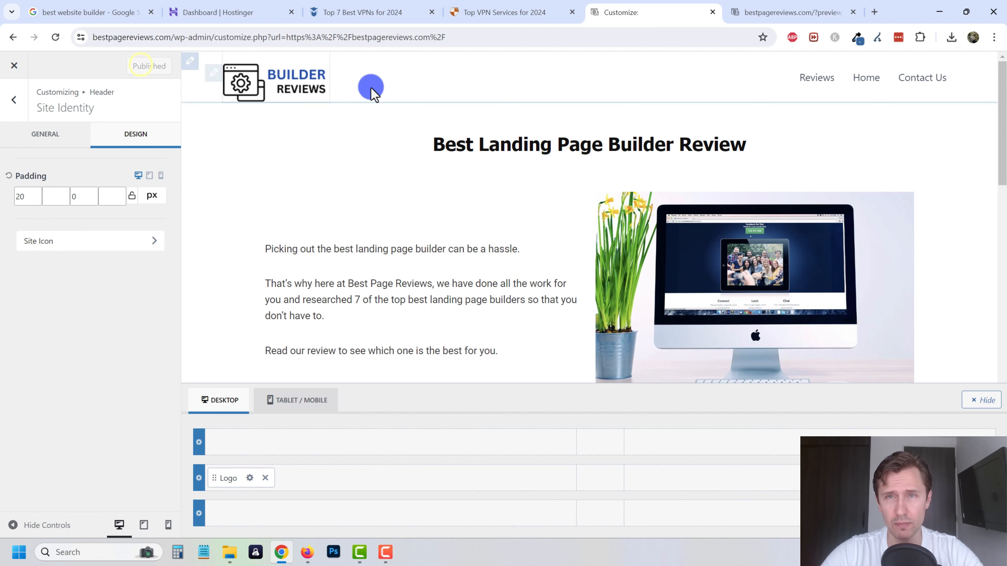
pyautogui.click(741, 10)
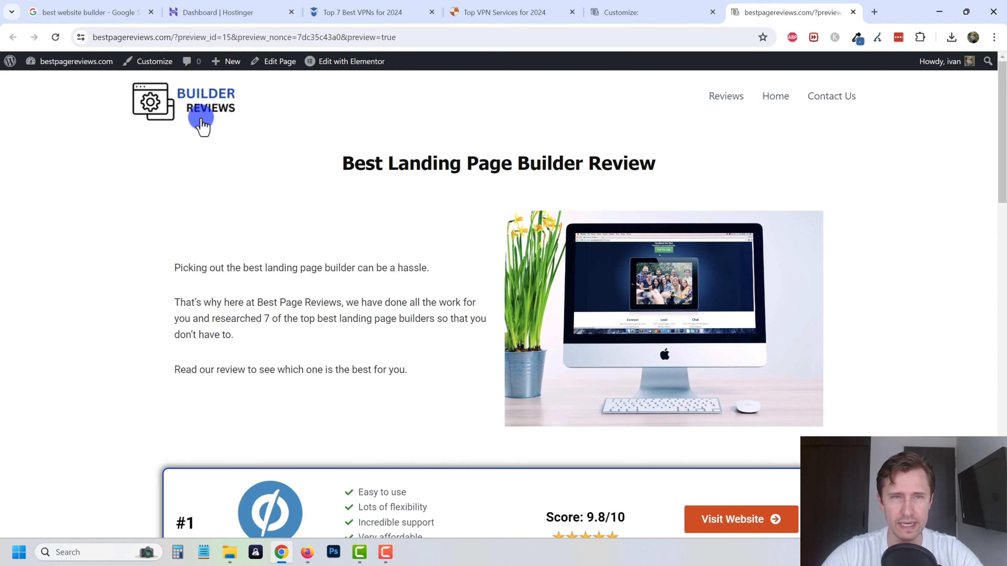
pyautogui.hotkey('ctrl', 'shift', 'Tab')
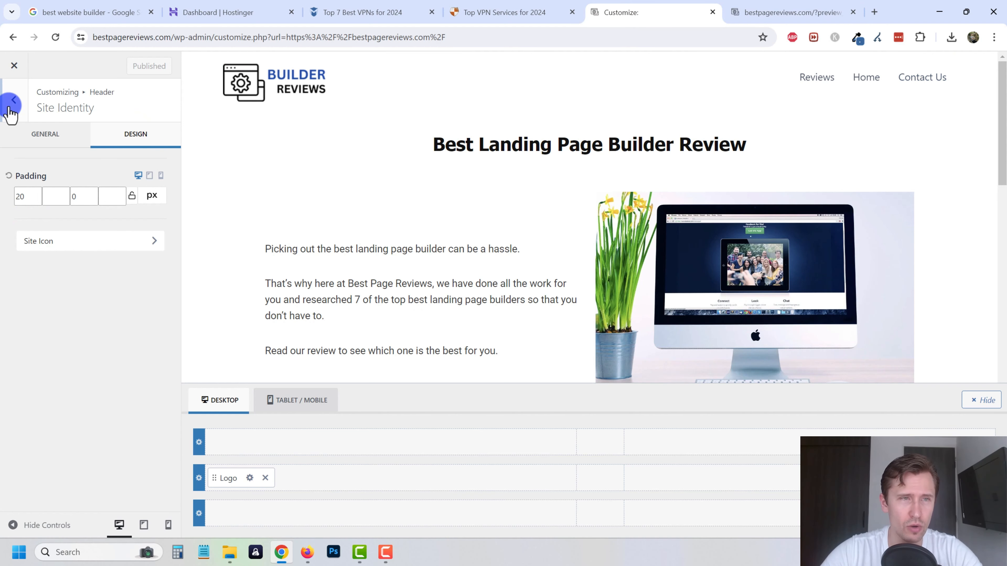
# Open the design settings of the header's Primary Navigation
pyautogui.click(13, 100)
pyautogui.click(14, 110)
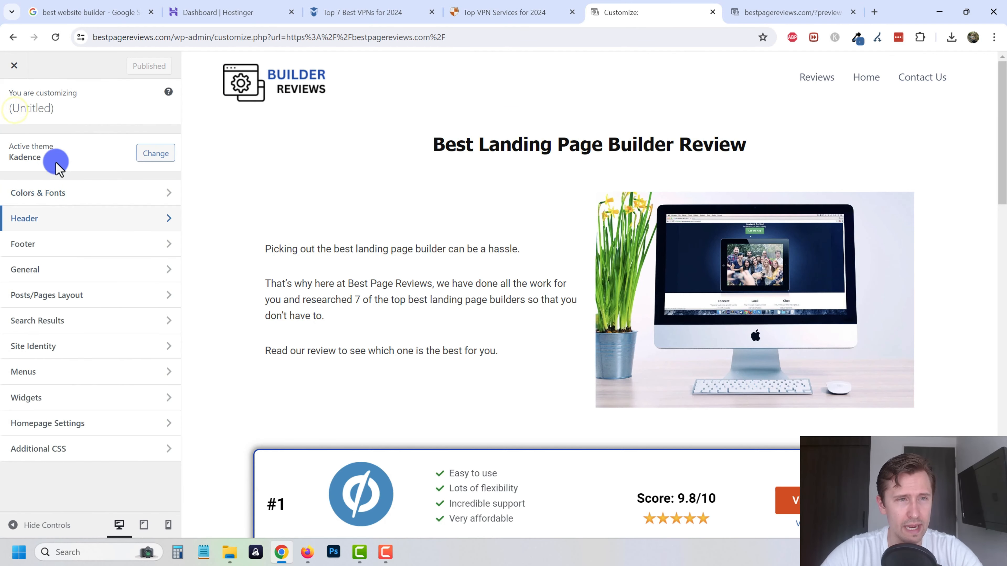
pyautogui.click(23, 219)
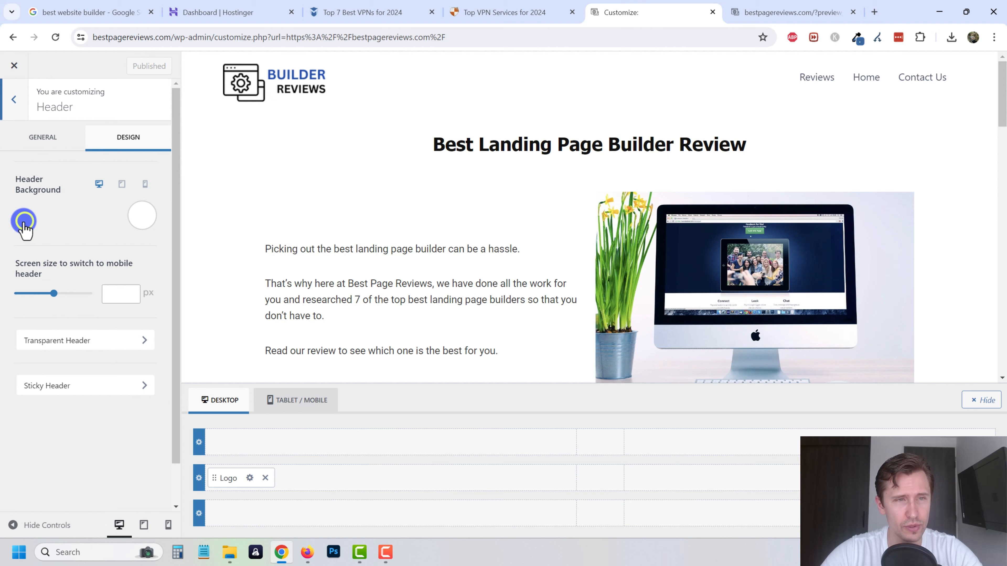
pyautogui.click(33, 139)
pyautogui.click(68, 203)
pyautogui.click(126, 137)
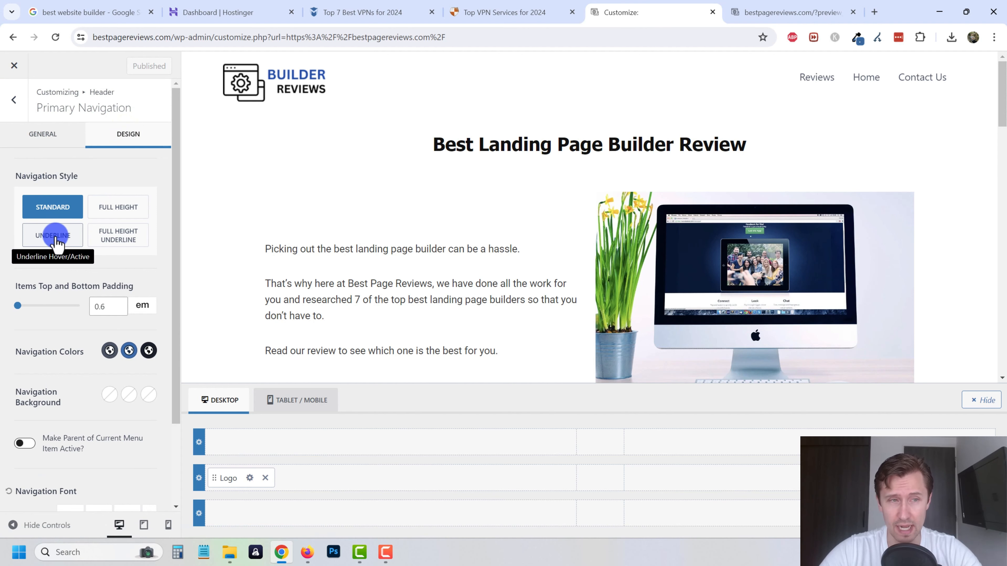
# Try the Underline and Full Height Underline navigation styles, checking the menu on the Reviews page, and return to Standard
pyautogui.click(54, 235)
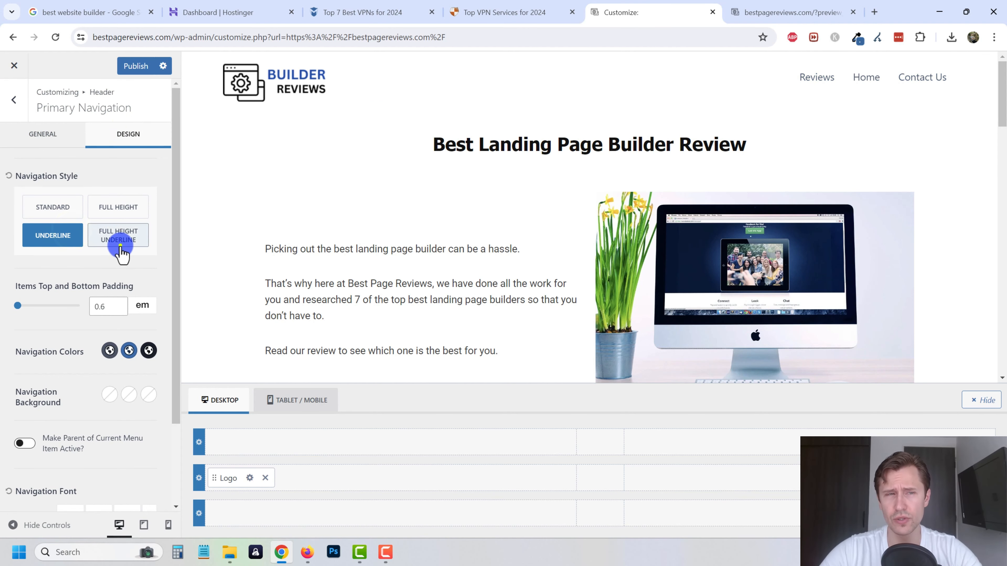
pyautogui.click(118, 236)
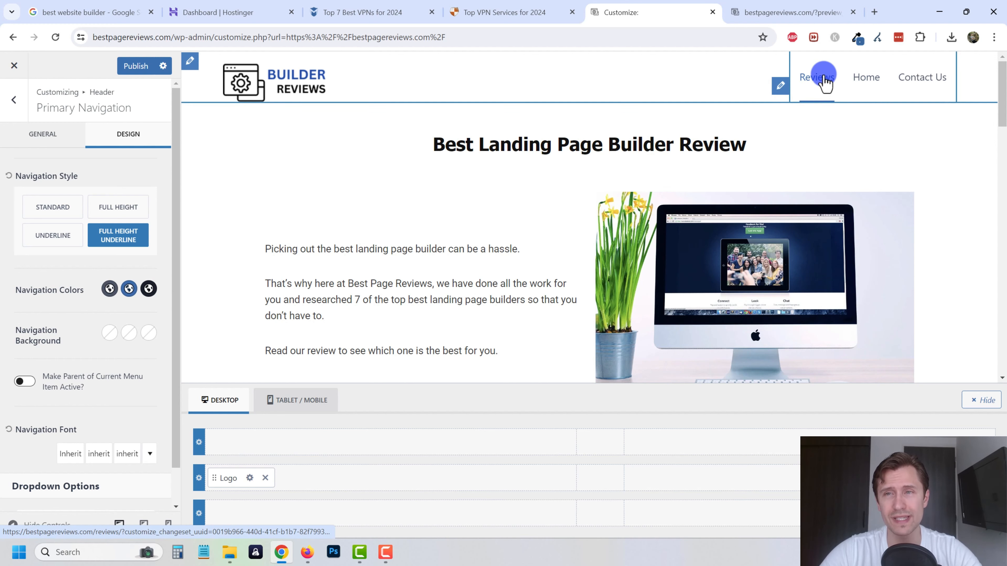
pyautogui.click(809, 95)
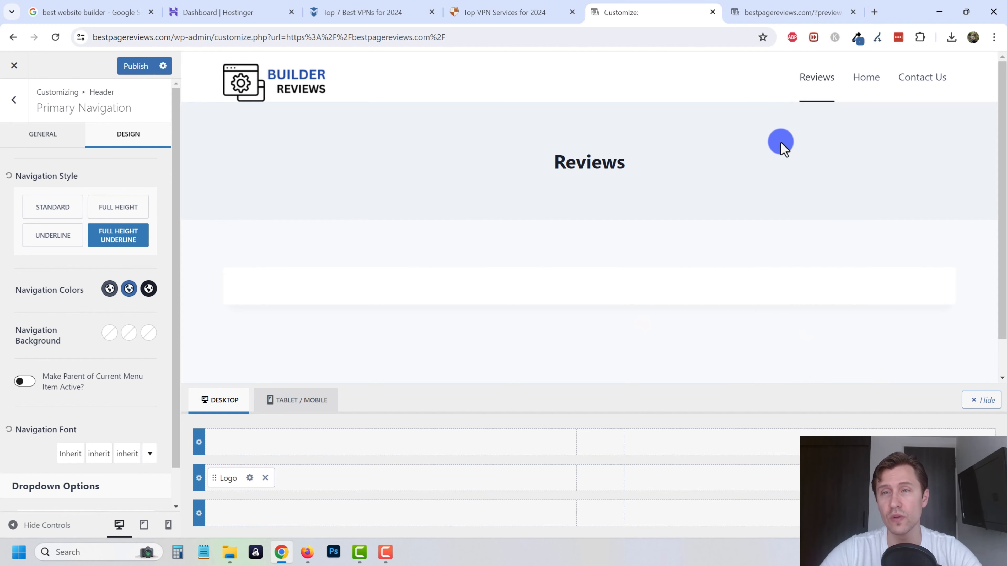
pyautogui.click(13, 39)
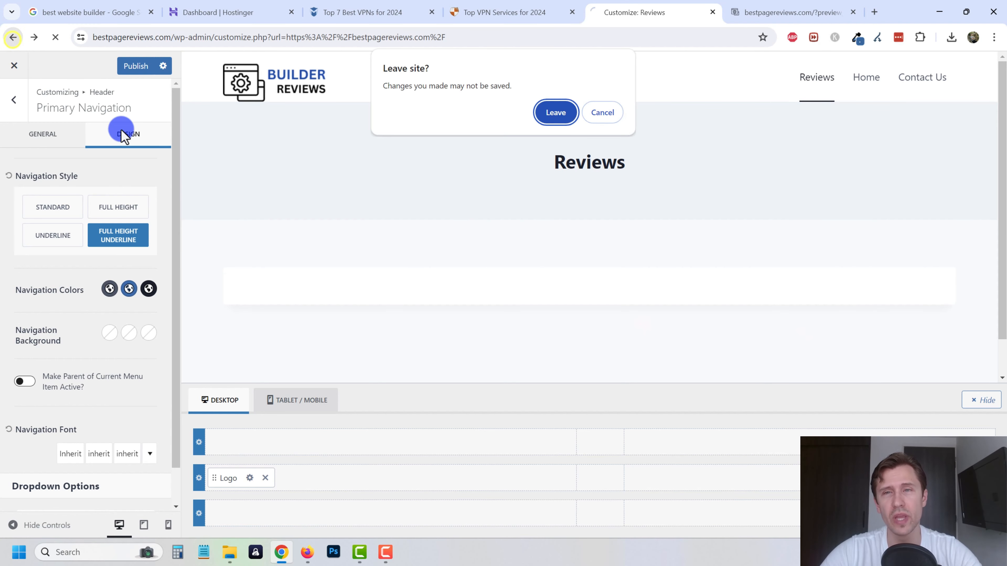
pyautogui.click(546, 119)
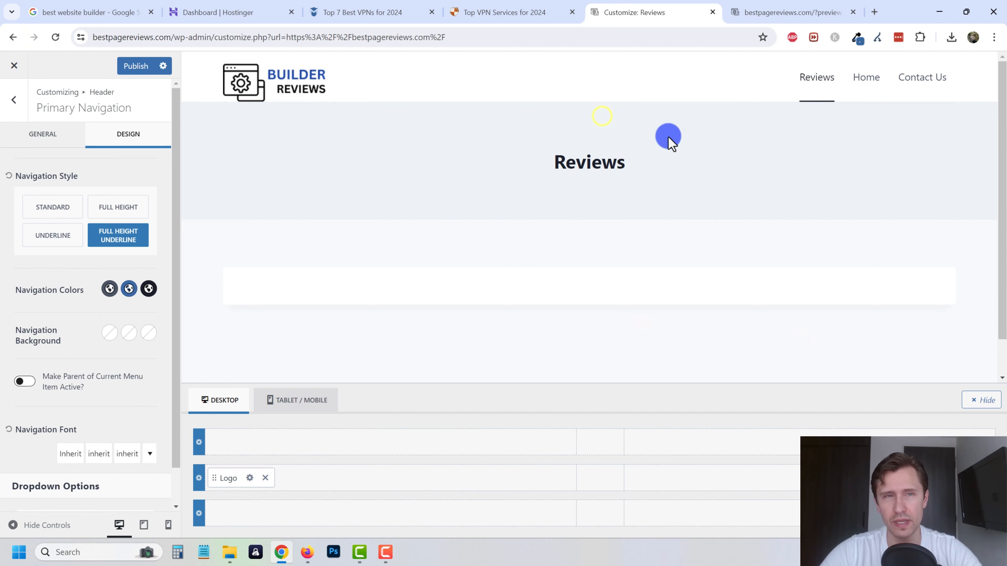
pyautogui.click(52, 206)
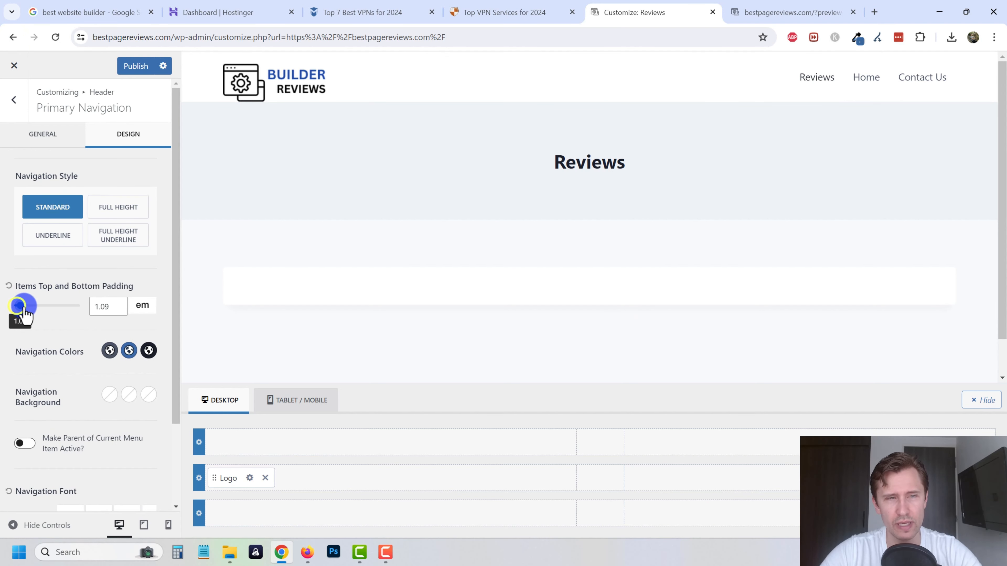
# Set the navigation items' top and bottom padding to 0 em and check the menu in the page preview
pyautogui.moveTo(35, 312)
pyautogui.mouseDown()
pyautogui.moveTo(62, 316)
pyautogui.moveTo(22, 313)
pyautogui.mouseUp()
pyautogui.click(112, 307)
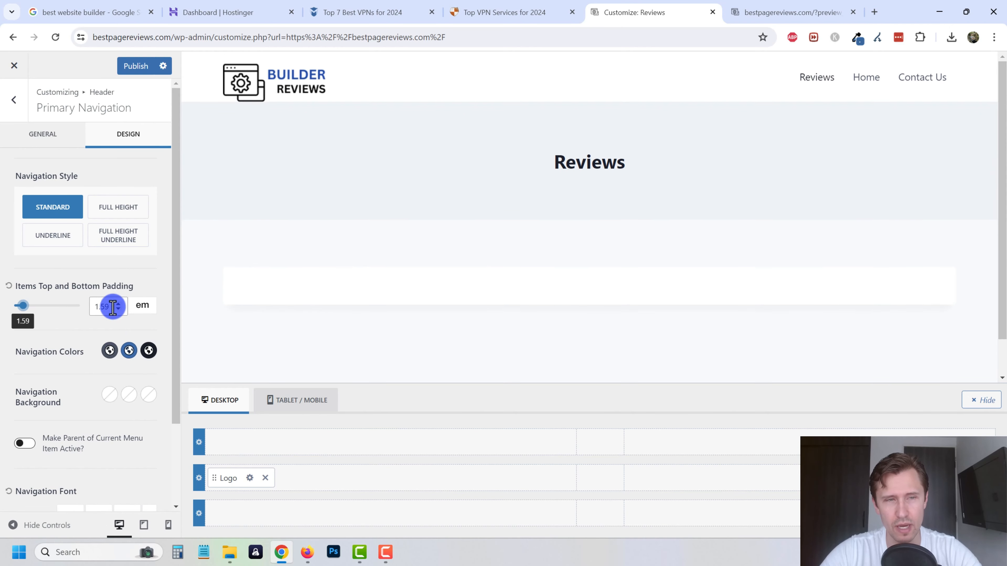
pyautogui.click(22, 305)
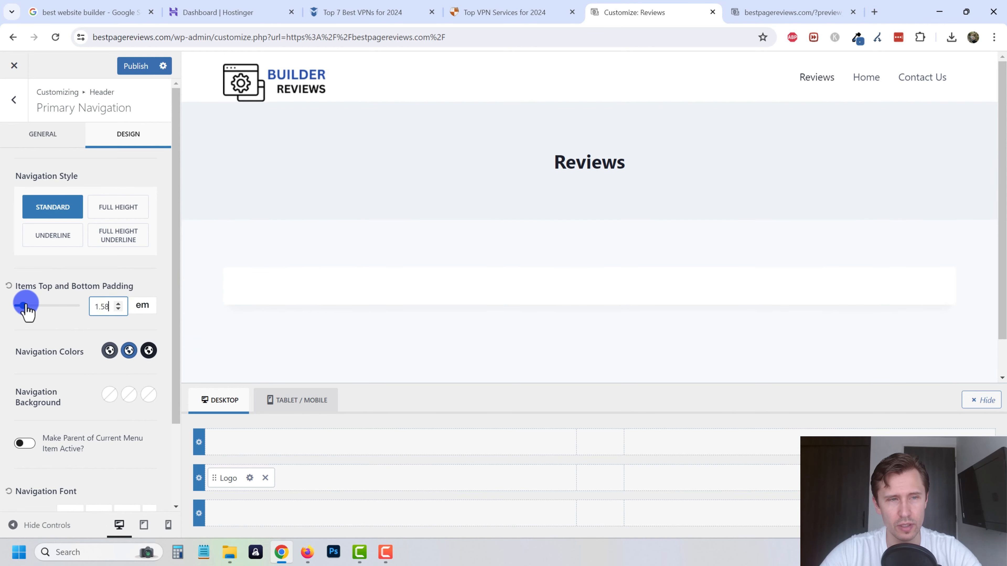
pyautogui.moveTo(32, 312); pyautogui.dragTo(18, 317)
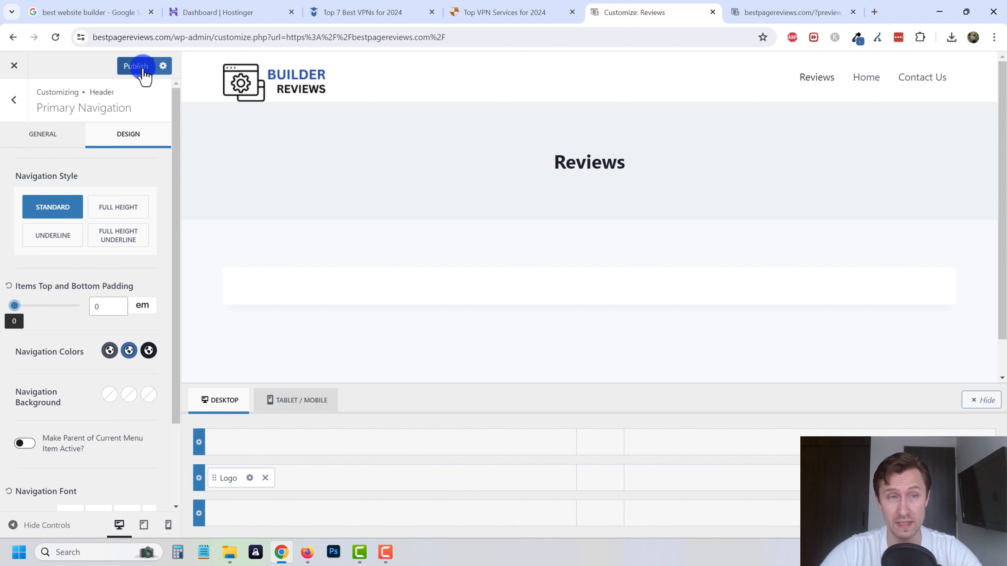
pyautogui.click(733, 14)
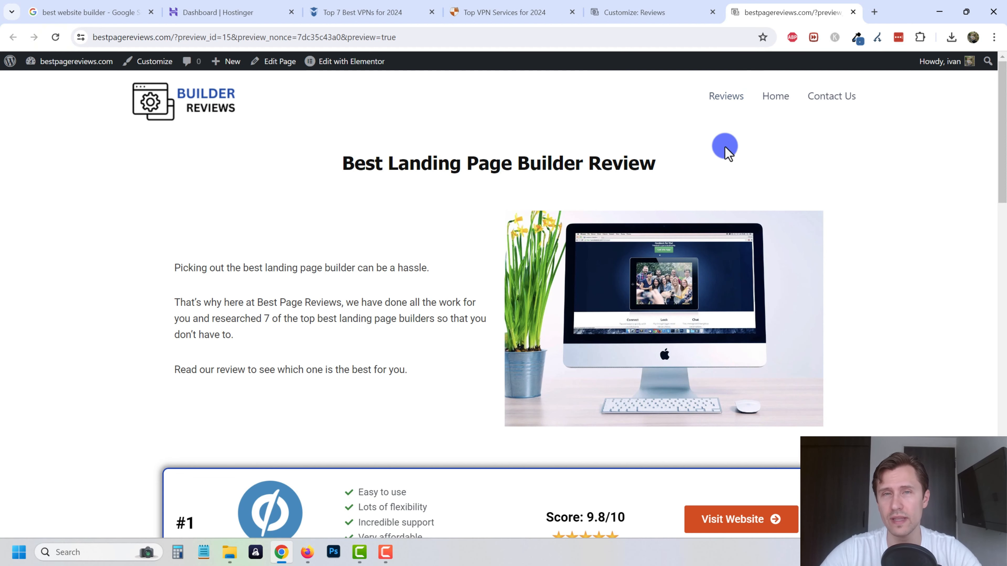
pyautogui.hotkey('ctrl', 'shift', 'Tab')
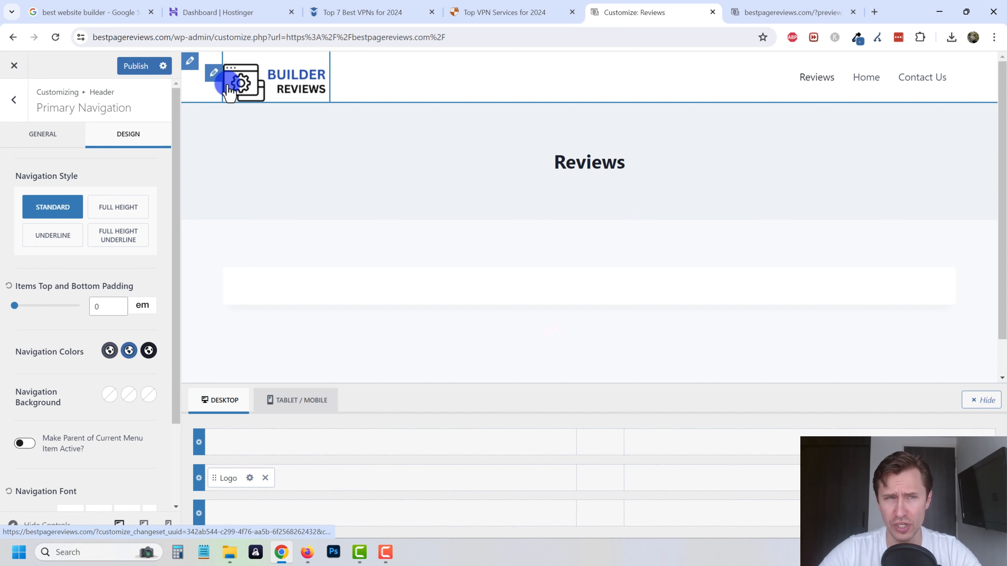
# Set the logo's left padding to 20 px in the header's Site Identity design settings
pyautogui.click(15, 100)
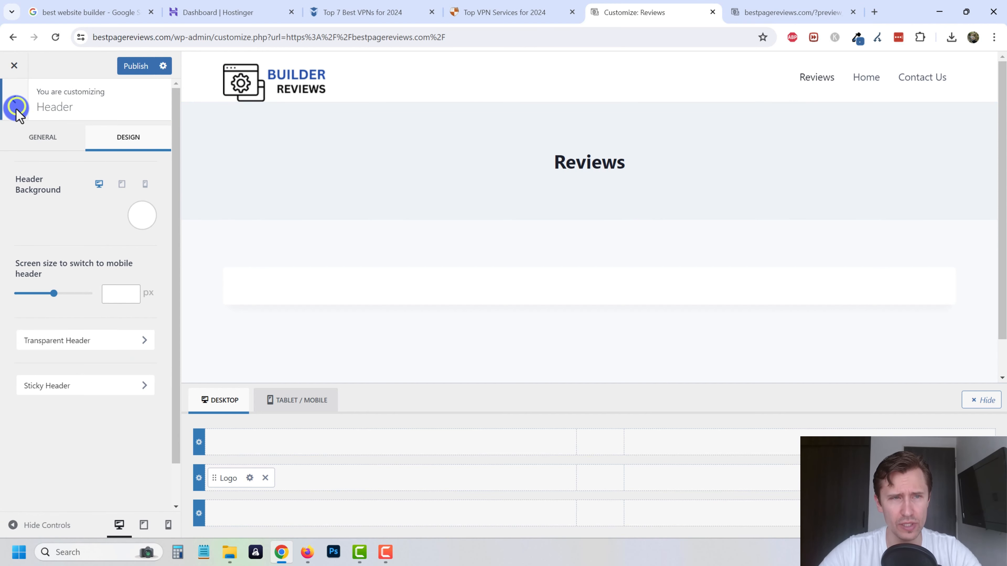
pyautogui.click(56, 136)
pyautogui.click(54, 179)
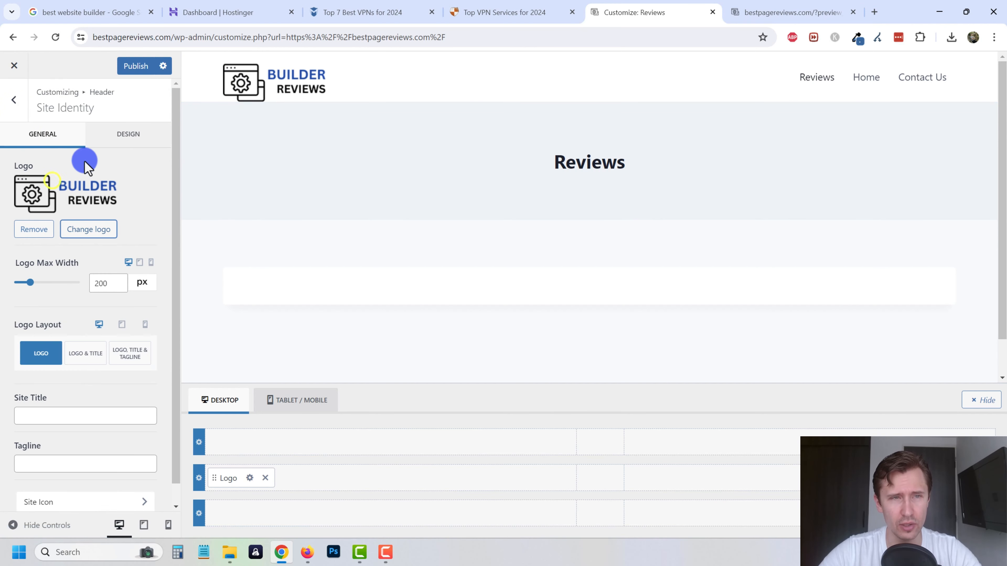
pyautogui.click(125, 137)
pyautogui.click(100, 196)
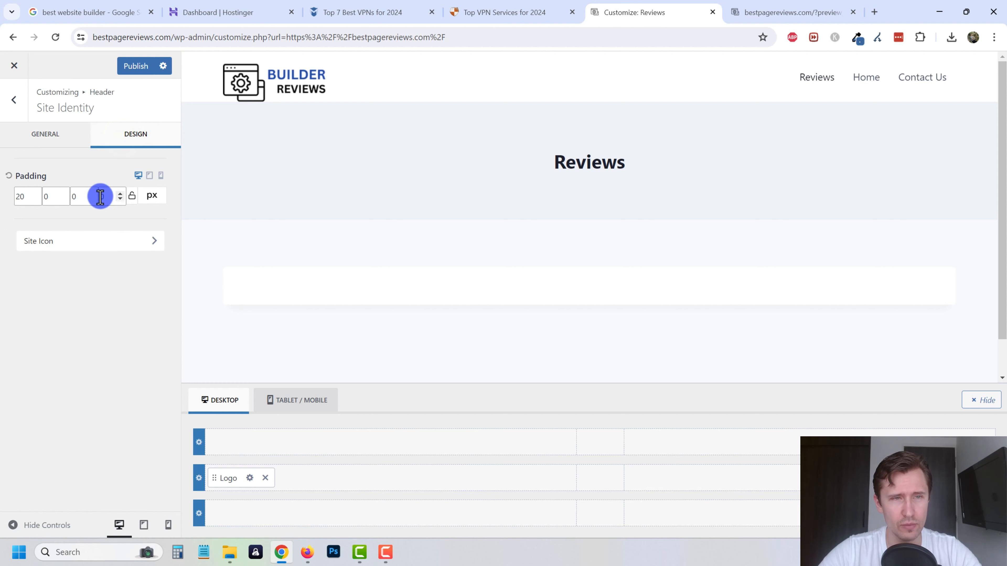
pyautogui.click(54, 198)
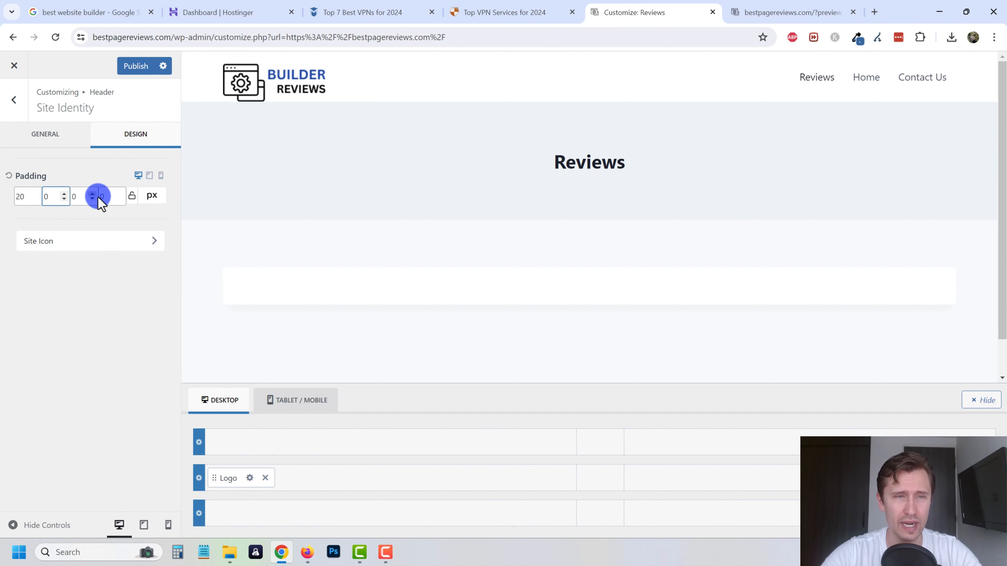
pyautogui.press('Up')
pyautogui.press('Up')
pyautogui.press('Up')
pyautogui.press('Up')
pyautogui.press('Up')
pyautogui.press('Up')
pyautogui.press('Up')
pyautogui.press('Up')
pyautogui.press('Up')
pyautogui.press('Up')
pyautogui.press('Up')
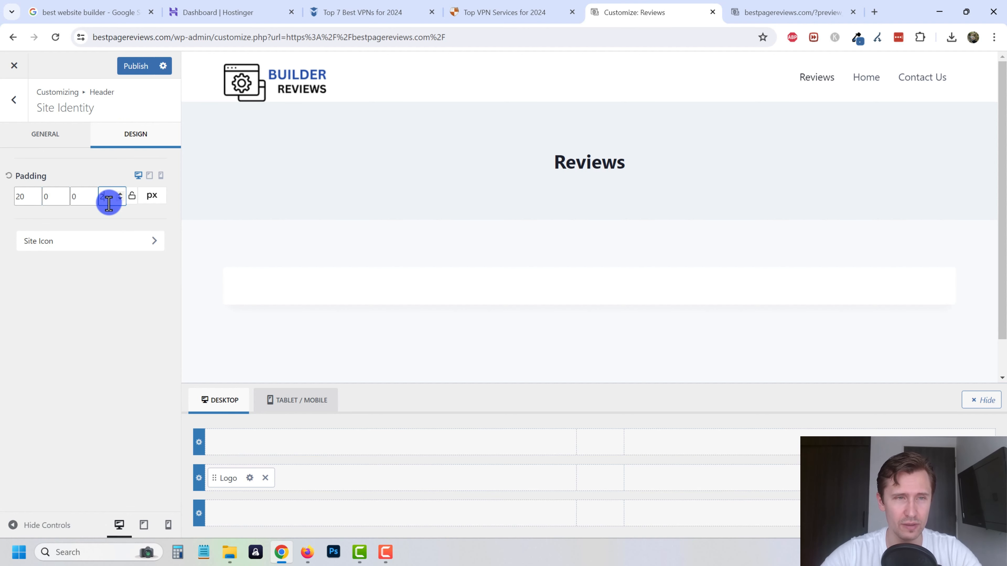
pyautogui.press('Up')
pyautogui.press('Up')
pyautogui.press('Up')
pyautogui.press('Up')
pyautogui.press('Up')
pyautogui.press('Up')
pyautogui.press('Up')
pyautogui.press('Up')
pyautogui.press('Up')
pyautogui.press('Up')
pyautogui.press('Up')
pyautogui.press('Up')
pyautogui.press('Up')
pyautogui.press('Up')
pyautogui.press('Up')
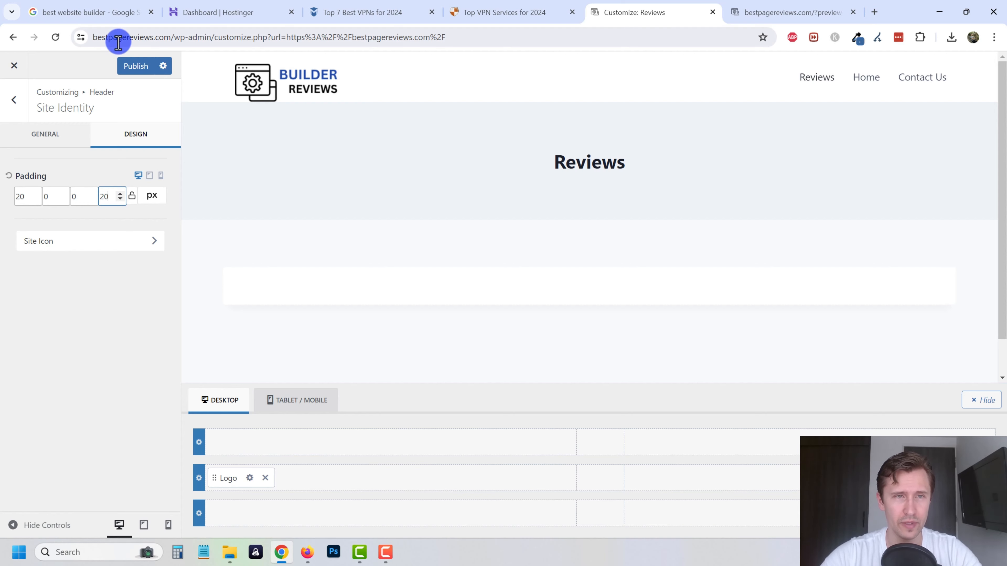
# Publish the header changes and compare the logo's position in the page preview with the Top VPN Services page
pyautogui.click(134, 66)
pyautogui.click(793, 12)
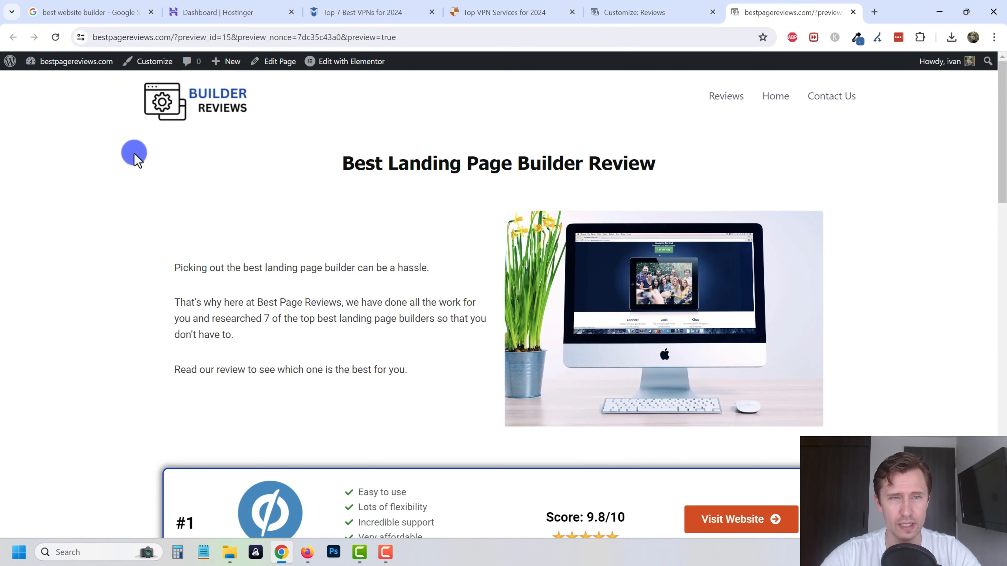
pyautogui.click(504, 9)
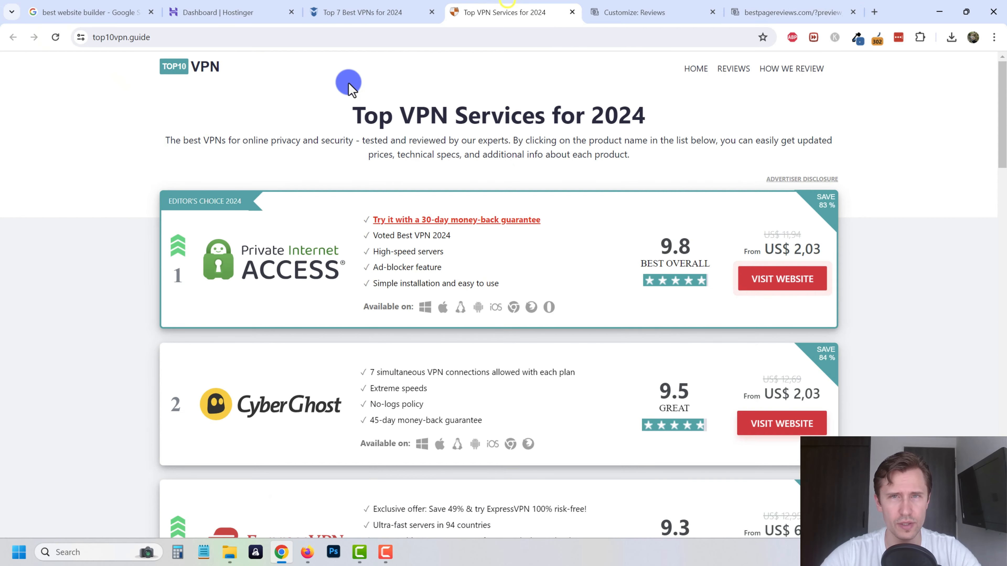
# Set the logo's left padding to 50 px and publish the change
pyautogui.click(618, 7)
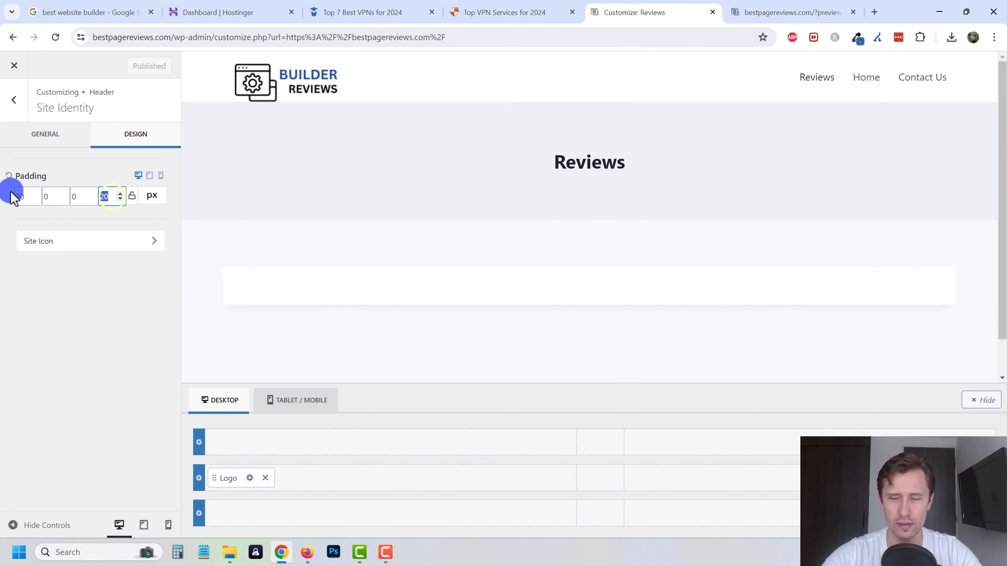
pyautogui.write('50')
pyautogui.click(138, 66)
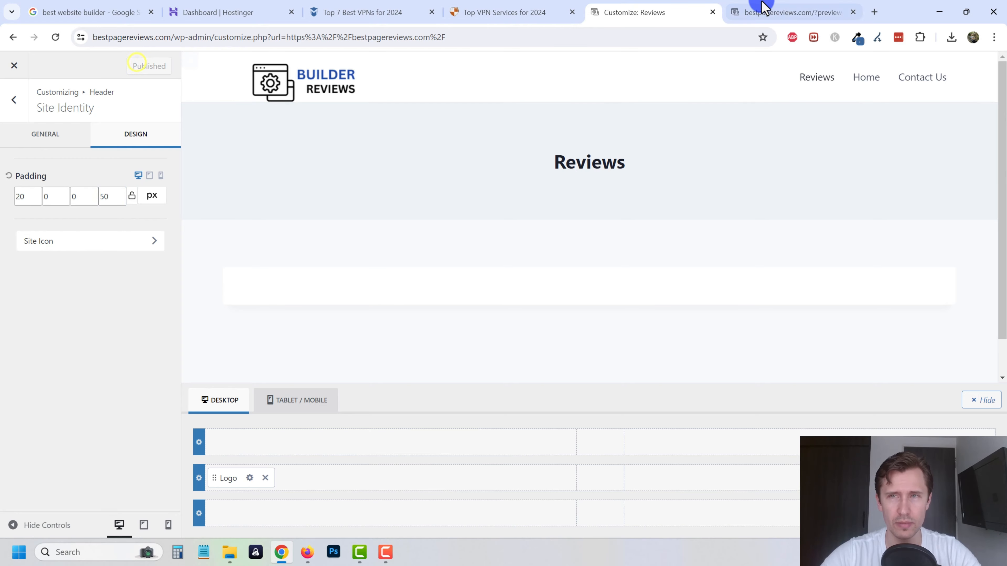
# Reload the page preview and examine the logo's alignment and the page layout down to the footer
pyautogui.click(763, 9)
pyautogui.click(55, 37)
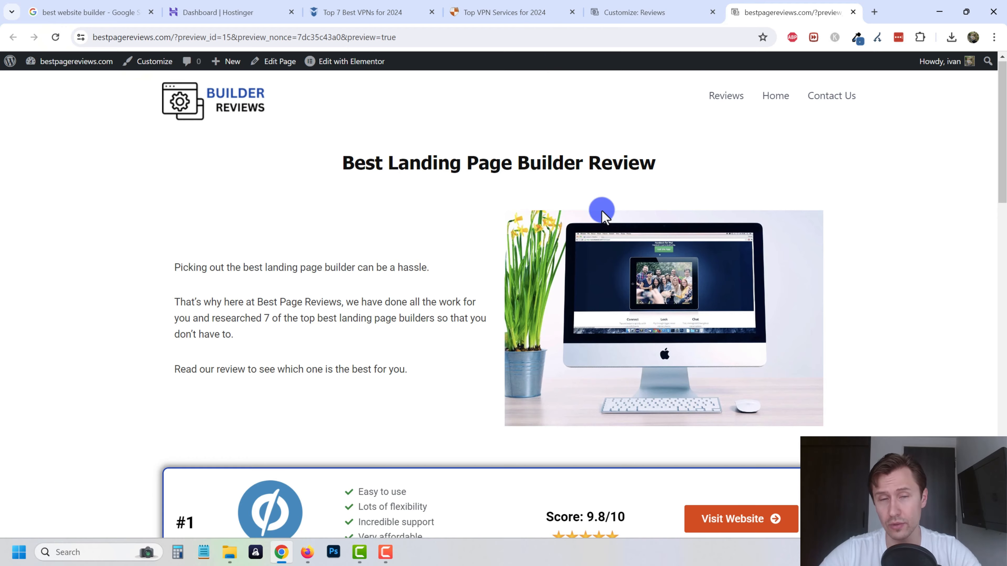
pyautogui.scroll(-20, 602, 216)
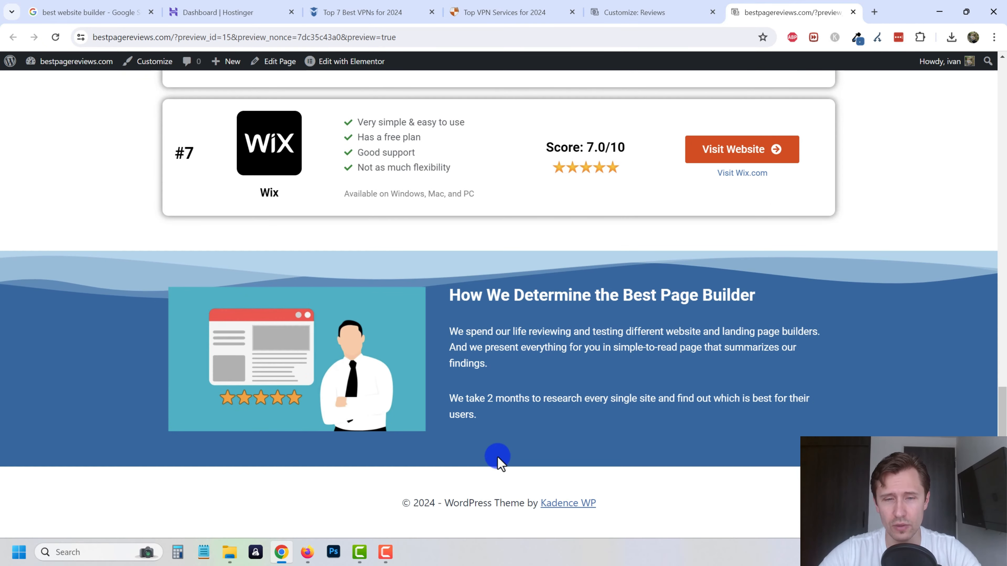
pyautogui.scroll(20, 515, 476)
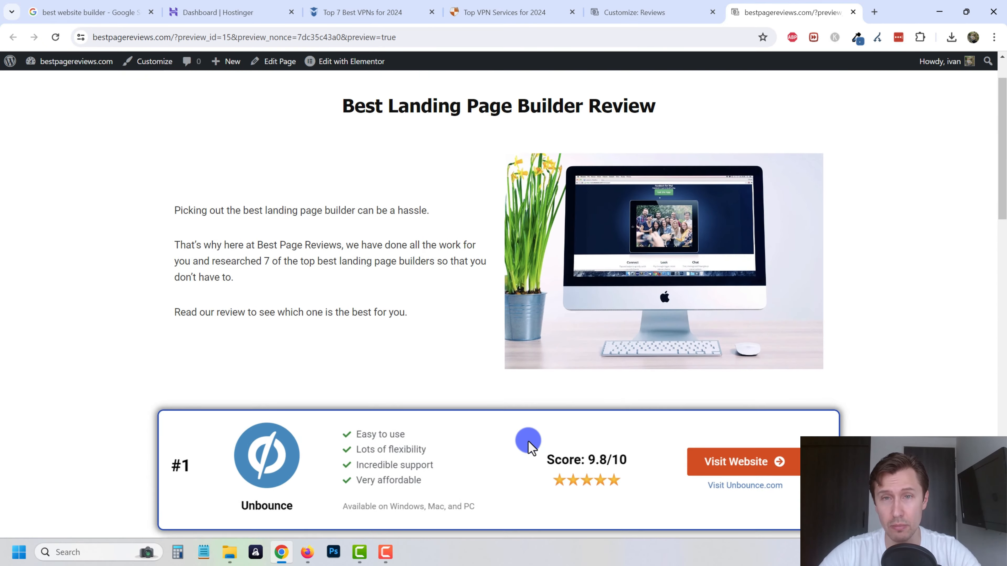
# Open the general content settings of the Copyright element in the site's footer
pyautogui.scroll(-20, 529, 444)
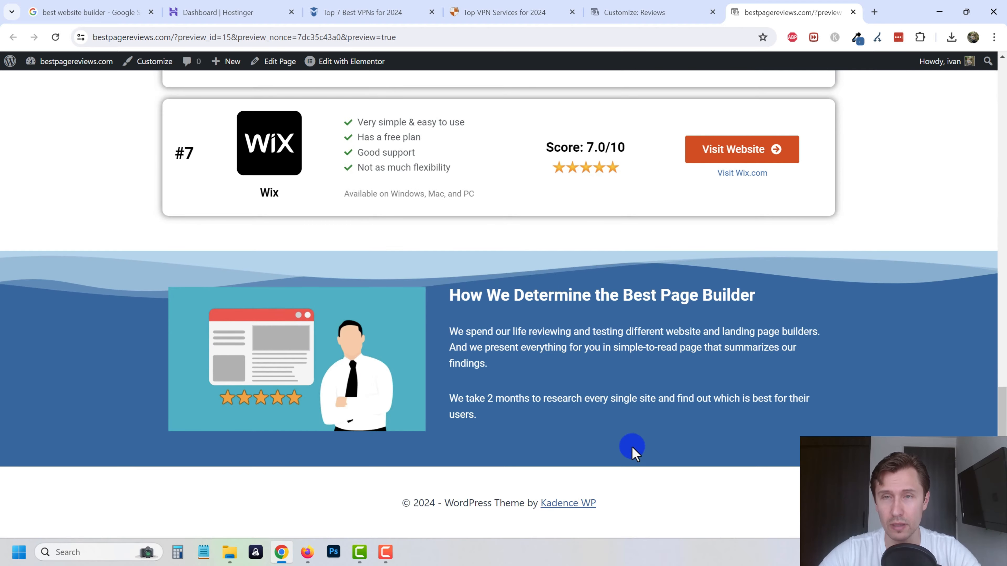
pyautogui.click(650, 6)
pyautogui.click(14, 101)
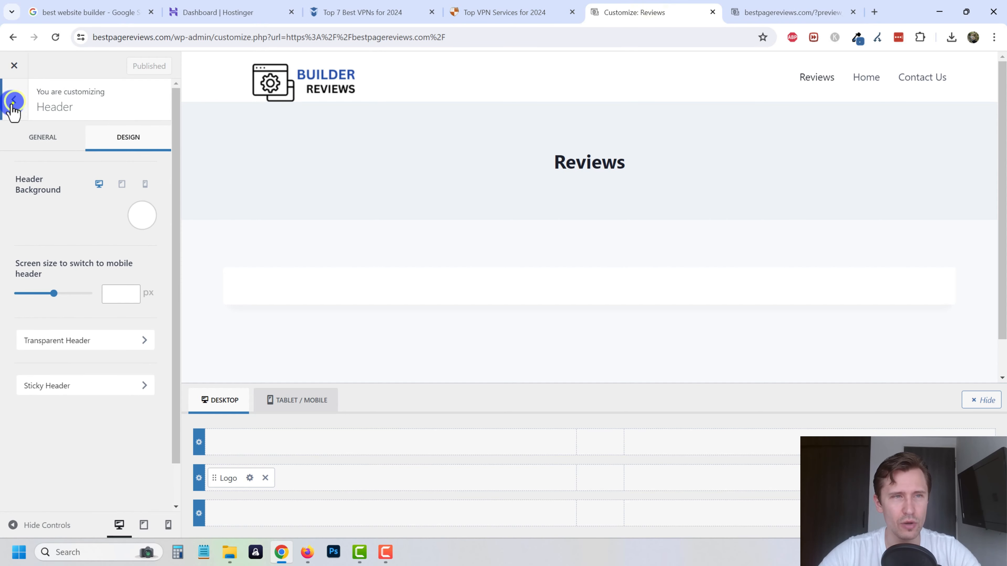
pyautogui.click(13, 104)
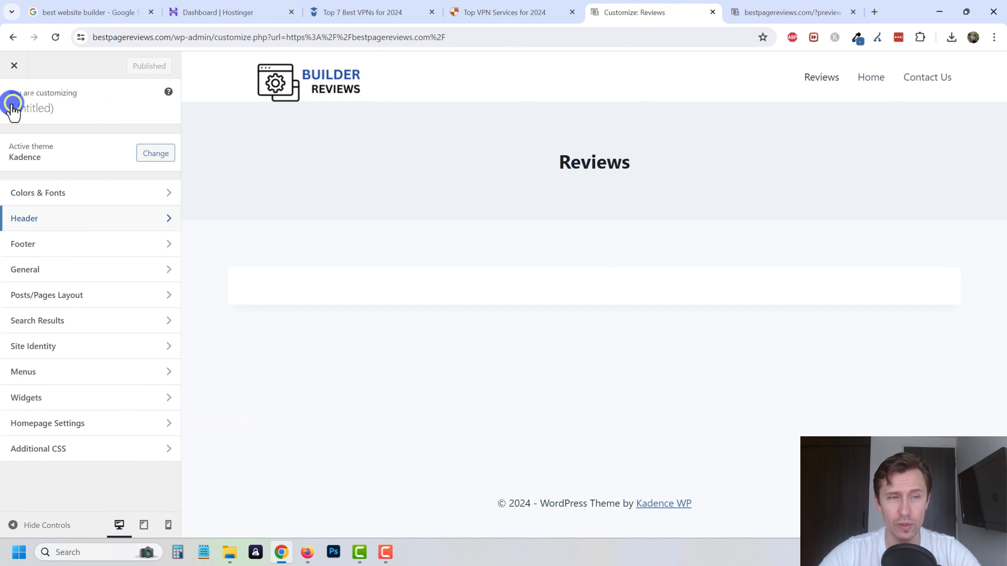
pyautogui.click(27, 247)
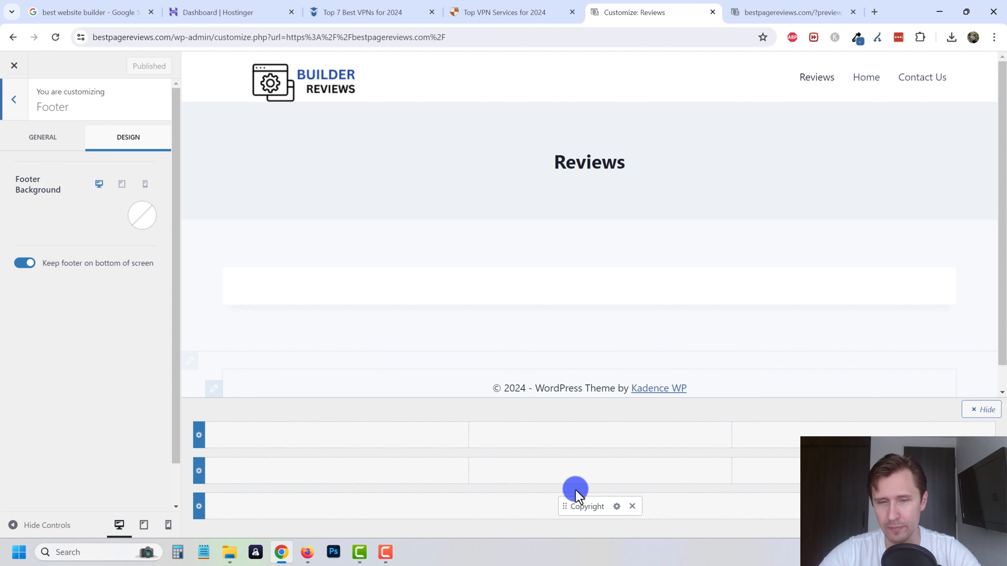
pyautogui.click(616, 508)
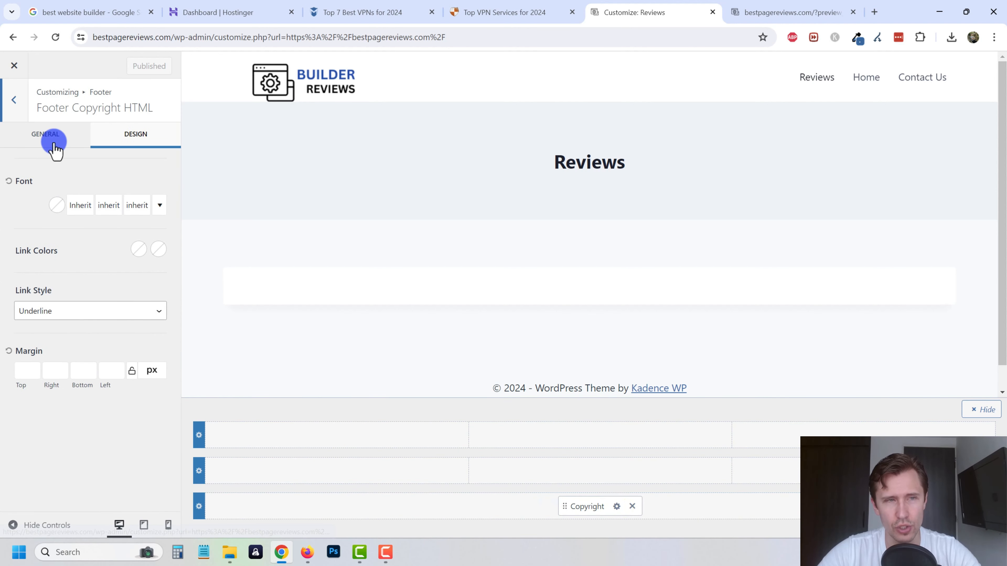
pyautogui.click(47, 137)
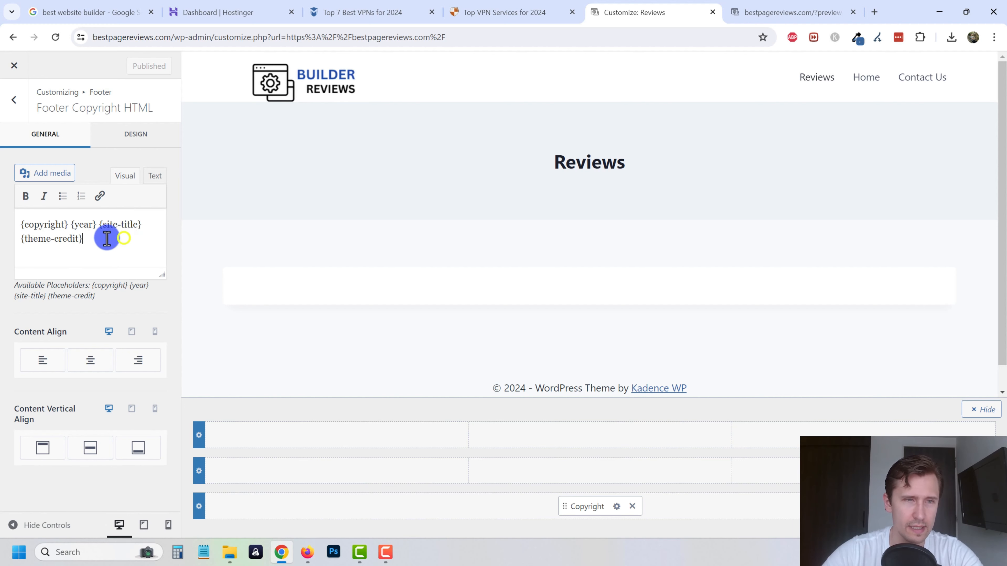
# Remove the site title and theme credit placeholders from the footer copyright text and put "Builder Reviews" before {copyright} {year}
pyautogui.moveTo(107, 239); pyautogui.dragTo(100, 225)
pyautogui.press('BackSpace')
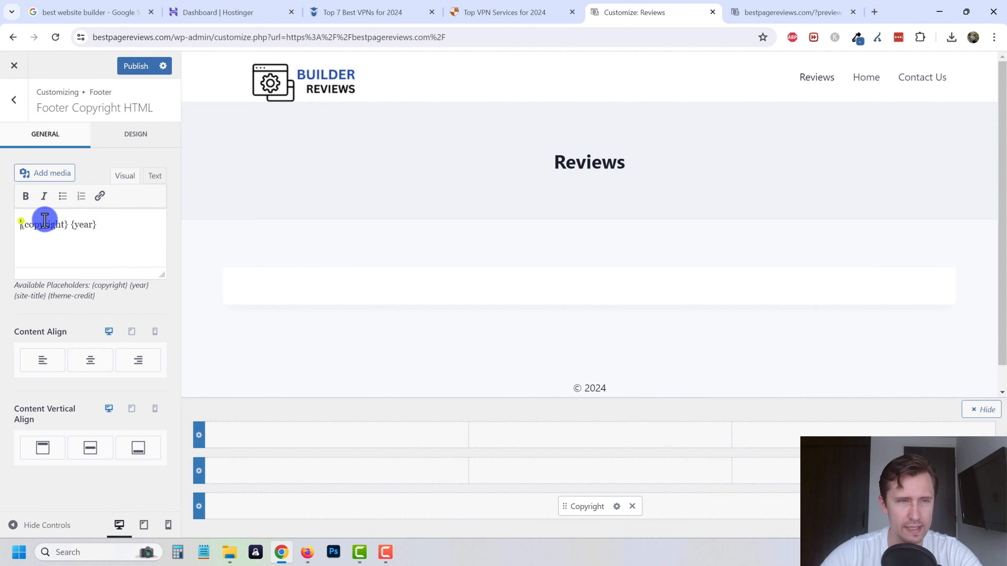
pyautogui.write('B')
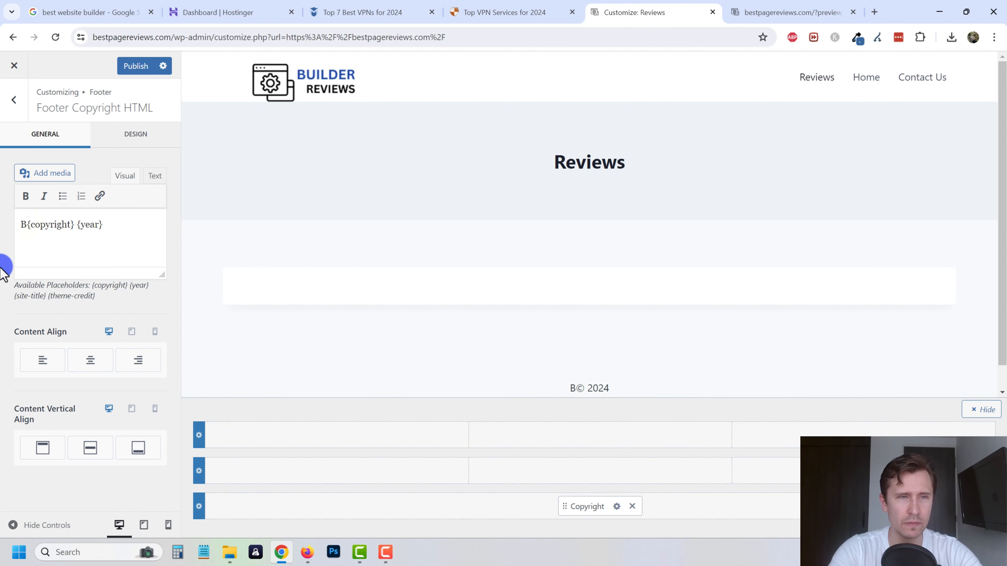
pyautogui.write('uilde')
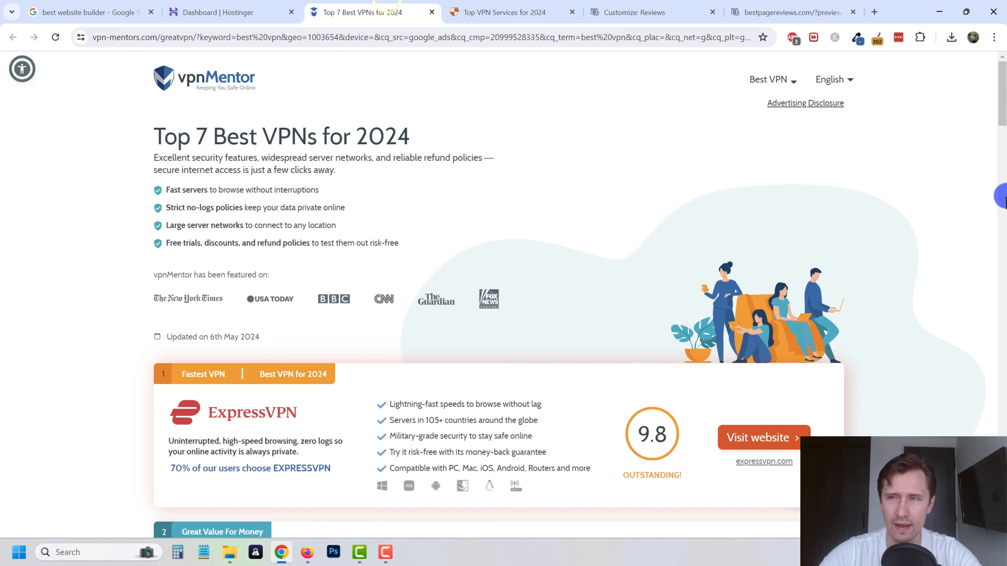
# Examine the footer layouts of the Top 7 Best VPNs and Top VPN Services pages as references
pyautogui.scroll(-20, 990, 153)
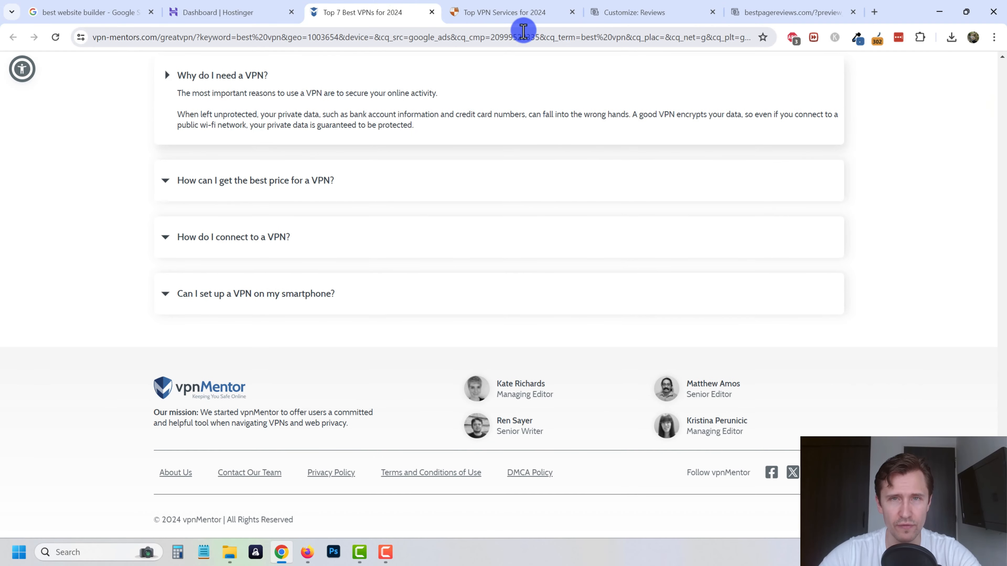
pyautogui.click(523, 11)
pyautogui.scroll(-20, 1003, 133)
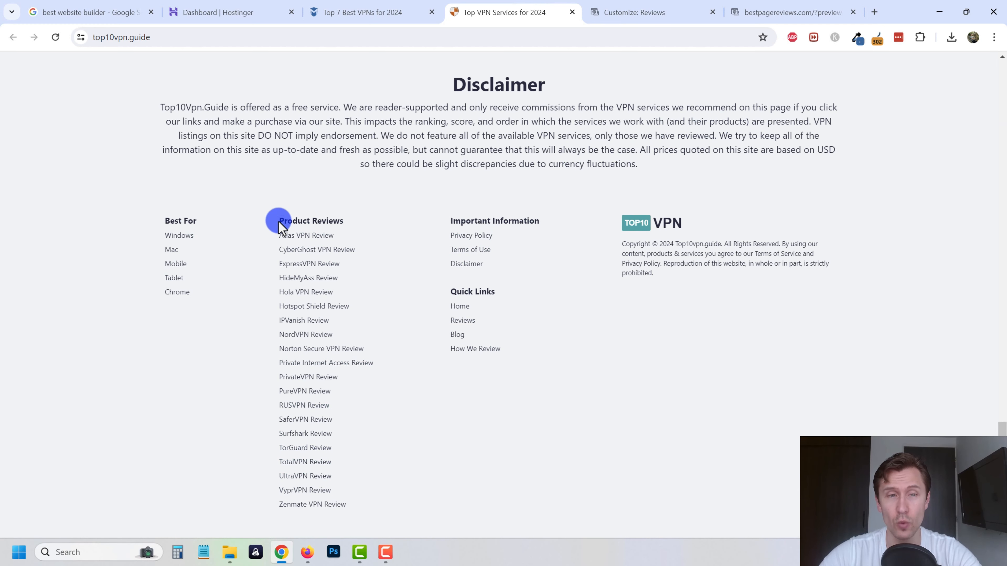
pyautogui.click(763, 5)
pyautogui.click(634, 10)
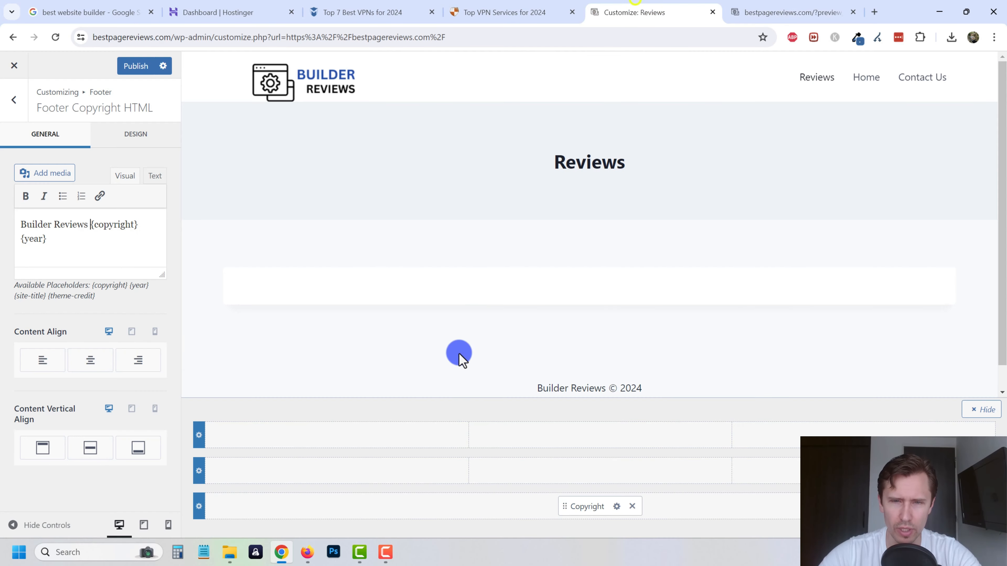
# Set the footer's top row to 4 columns and move the Copyright element into its fourth column
pyautogui.click(199, 437)
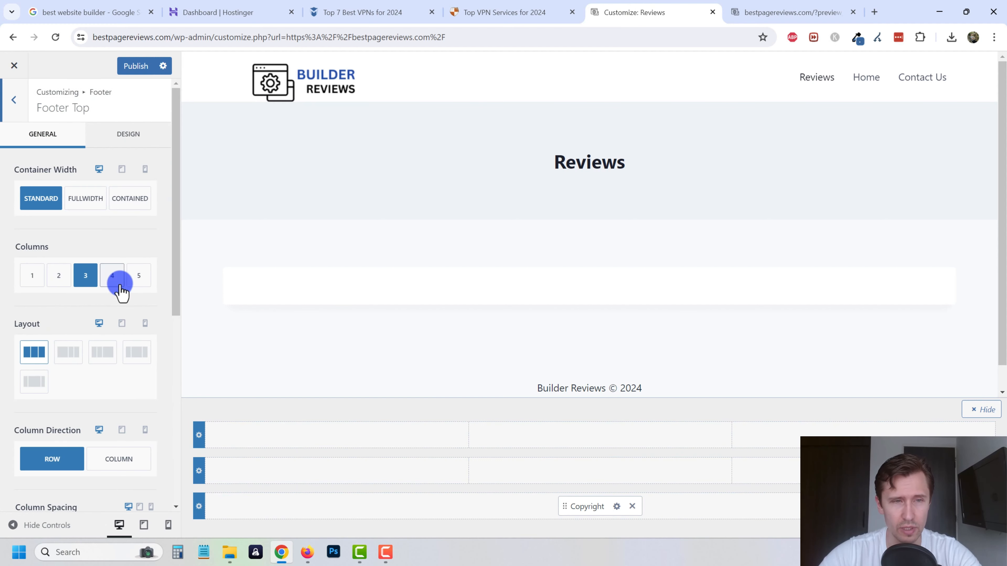
pyautogui.click(112, 276)
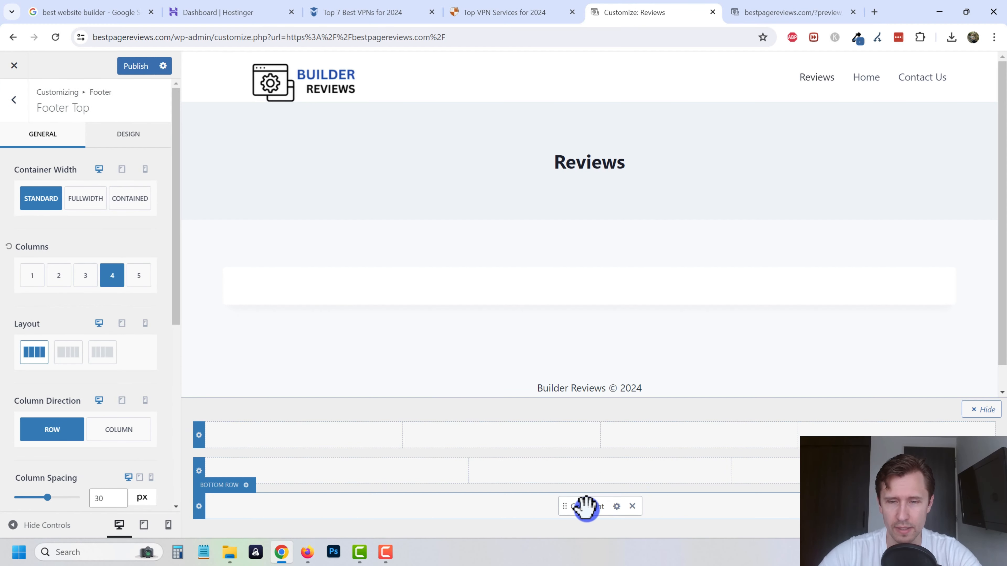
pyautogui.moveTo(586, 507)
pyautogui.mouseDown()
pyautogui.moveTo(753, 459)
pyautogui.moveTo(883, 438)
pyautogui.mouseUp()
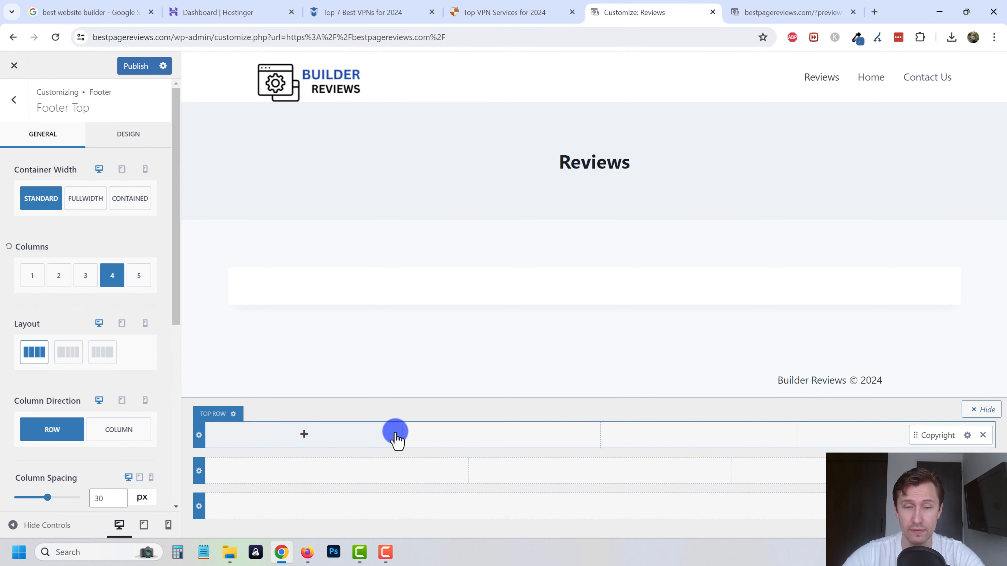
# Add Widget 1 to the first column of the footer's top row, following the Top VPN Services footer
pyautogui.click(511, 11)
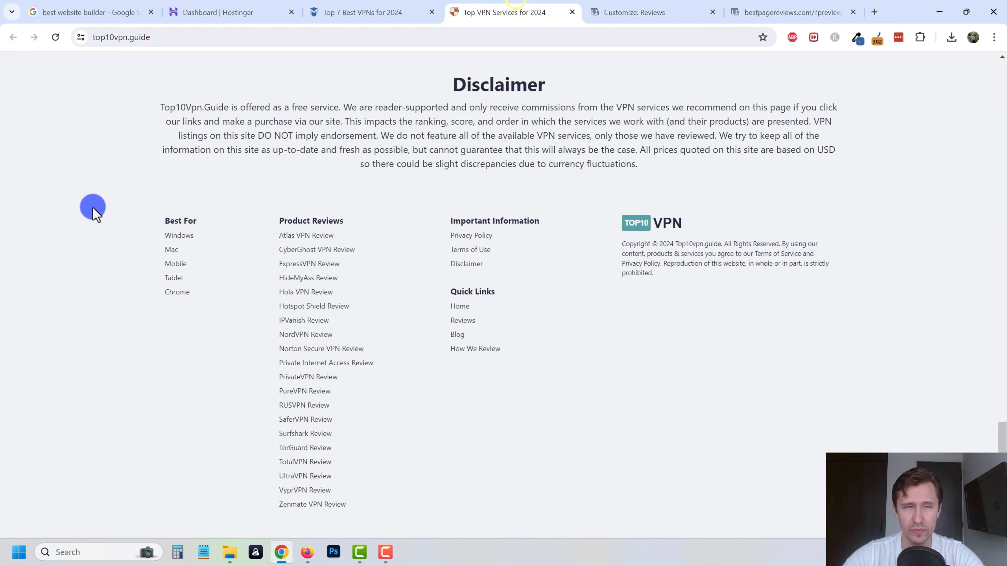
pyautogui.click(612, 10)
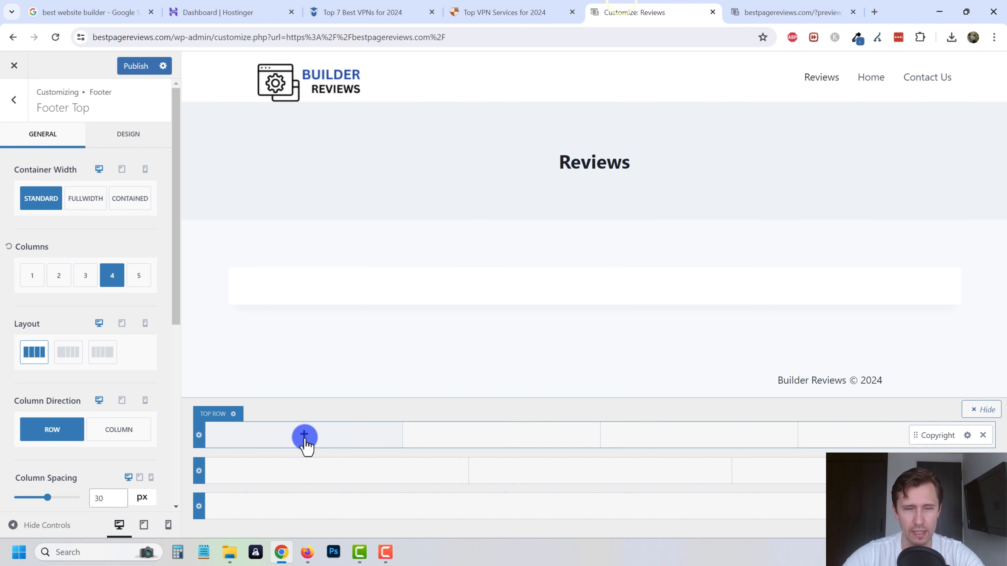
pyautogui.click(305, 435)
pyautogui.click(368, 346)
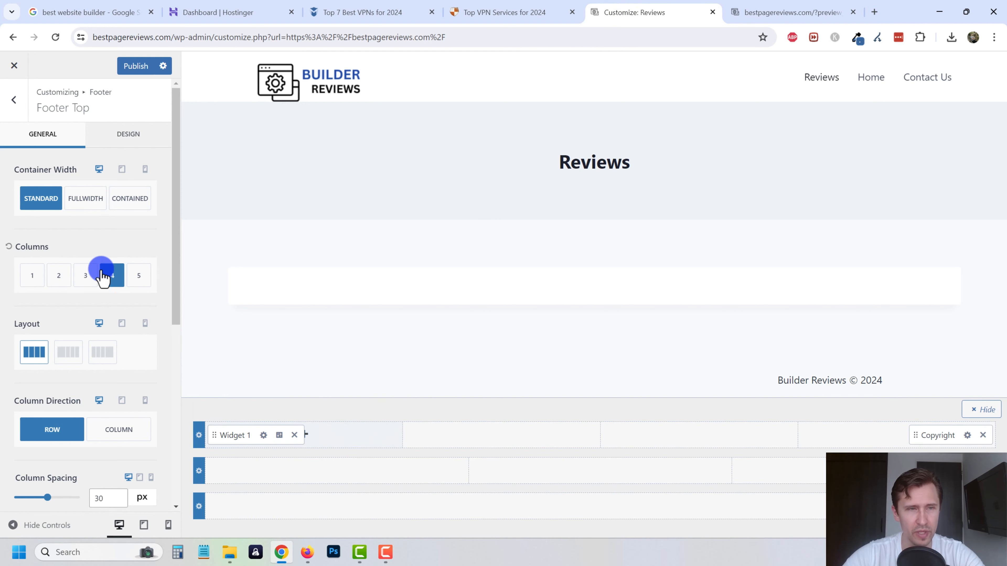
# Add a paragraph block reading "Best For:" to the footer's Widget 1
pyautogui.click(263, 435)
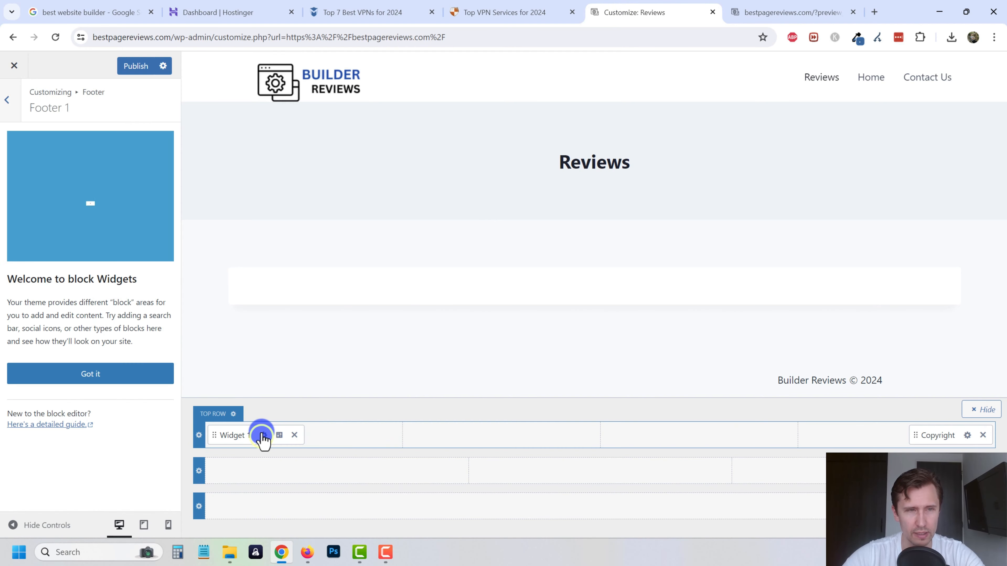
pyautogui.click(65, 377)
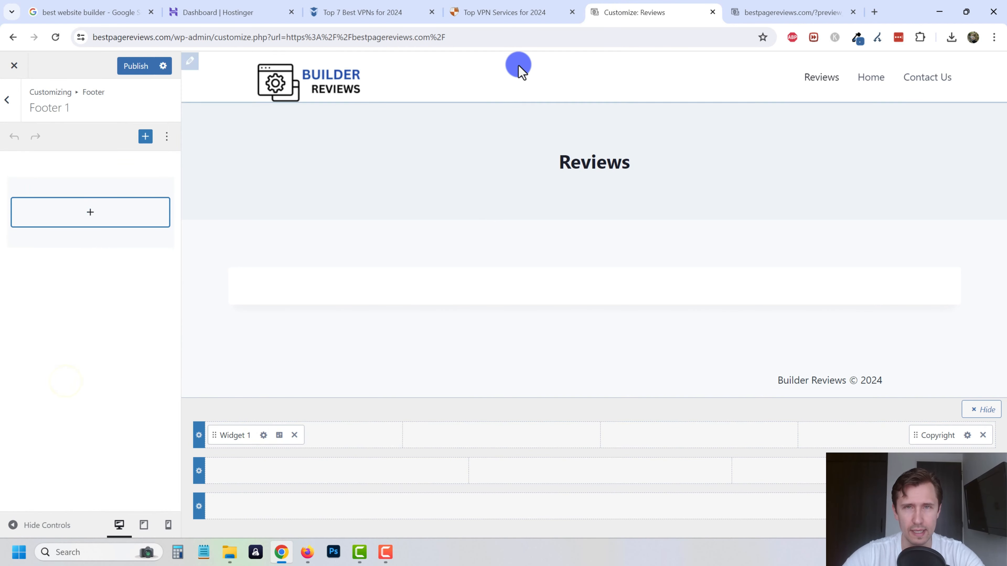
pyautogui.click(496, 9)
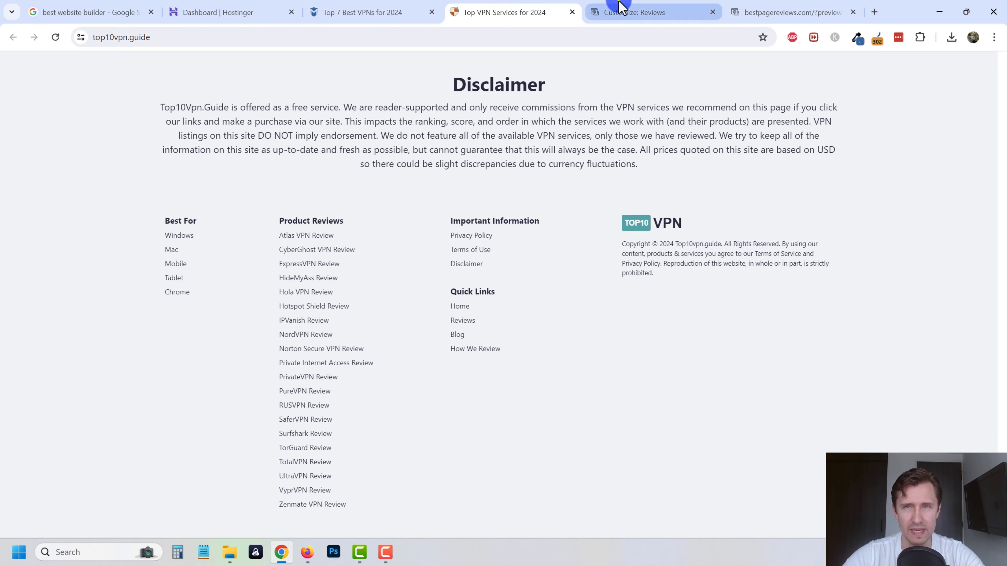
pyautogui.click(618, 9)
pyautogui.click(94, 211)
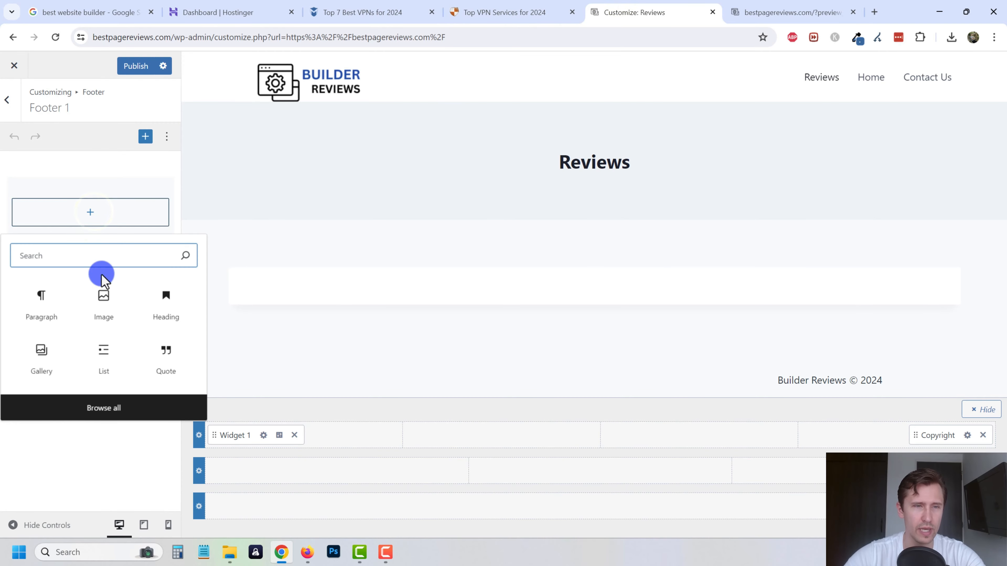
pyautogui.click(55, 278)
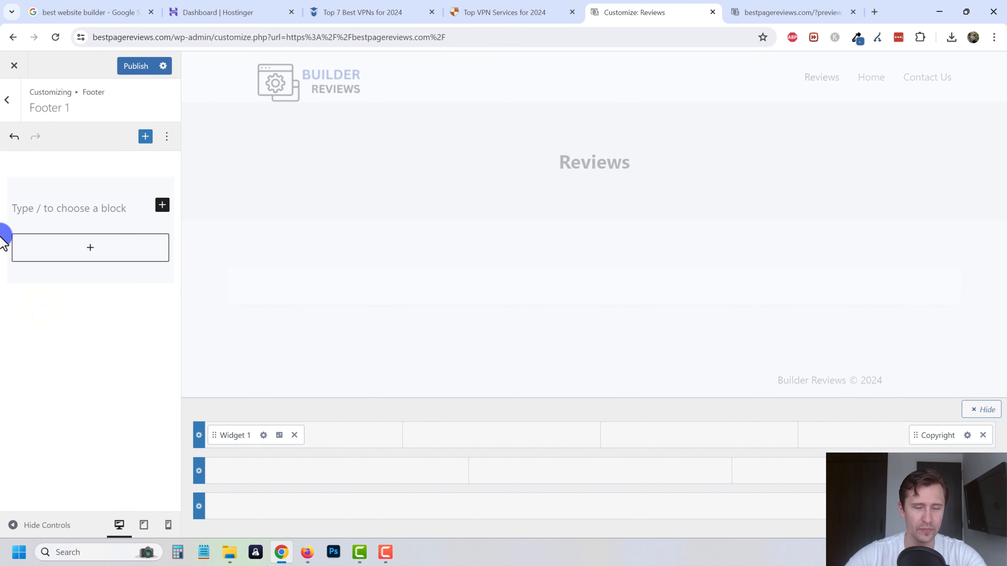
pyautogui.write('Best For:')
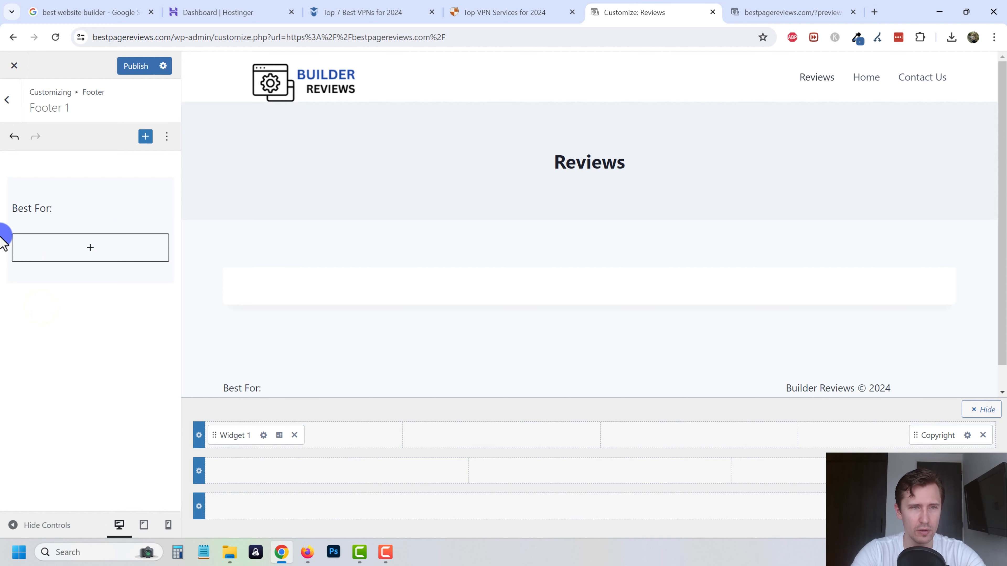
pyautogui.press('Return')
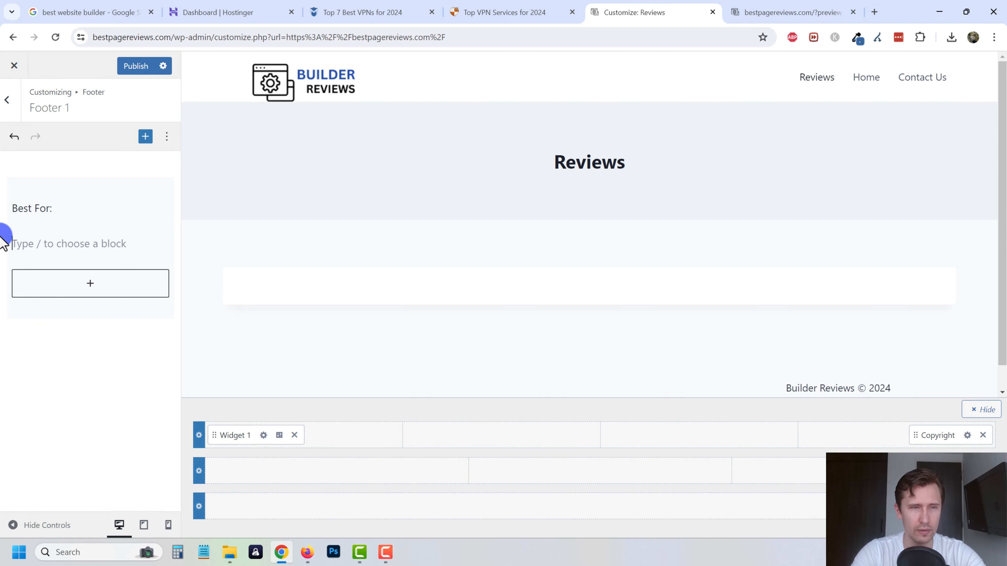
# Add a second paragraph listing Windows, PC, Mac, Tablet, Android and iPhone on separate lines
pyautogui.write('Windows')
pyautogui.press('Return')
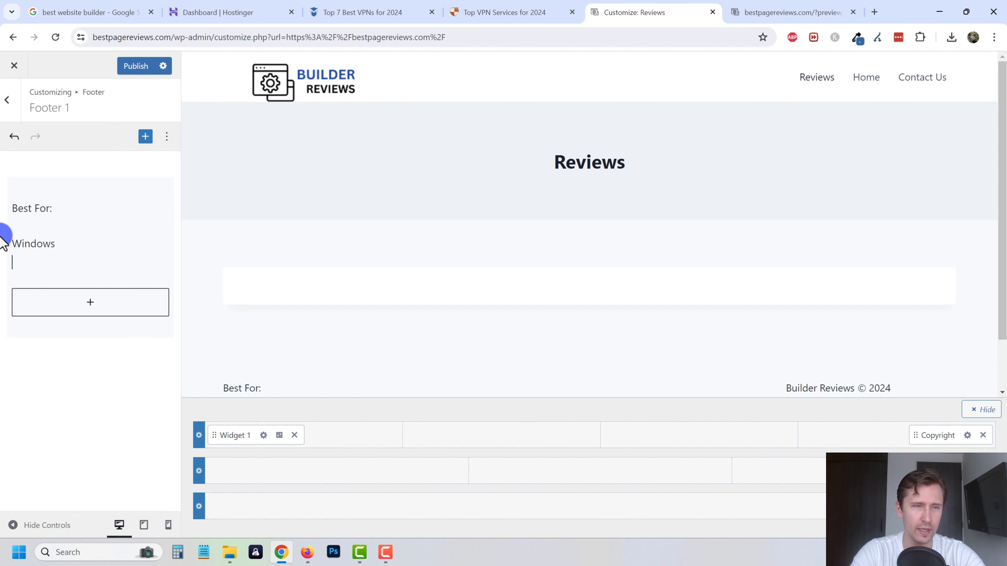
pyautogui.write('PC')
pyautogui.press('Return')
pyautogui.write('Mac')
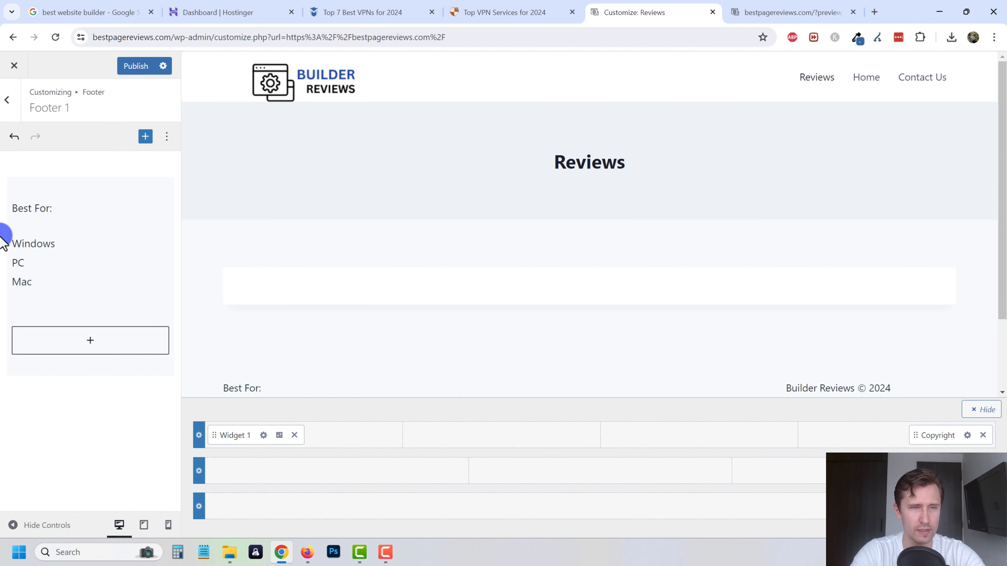
pyautogui.press('Return')
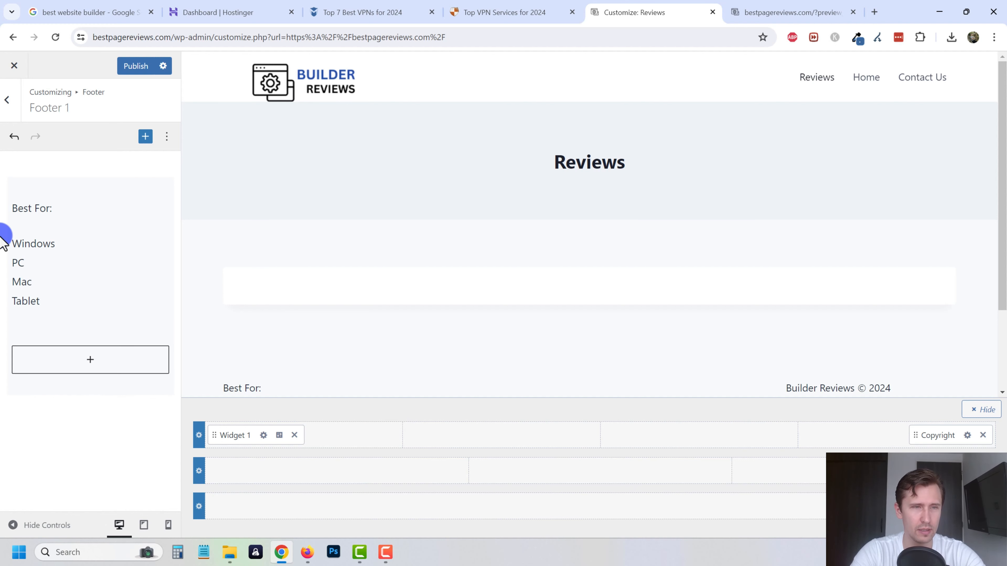
pyautogui.write('Android')
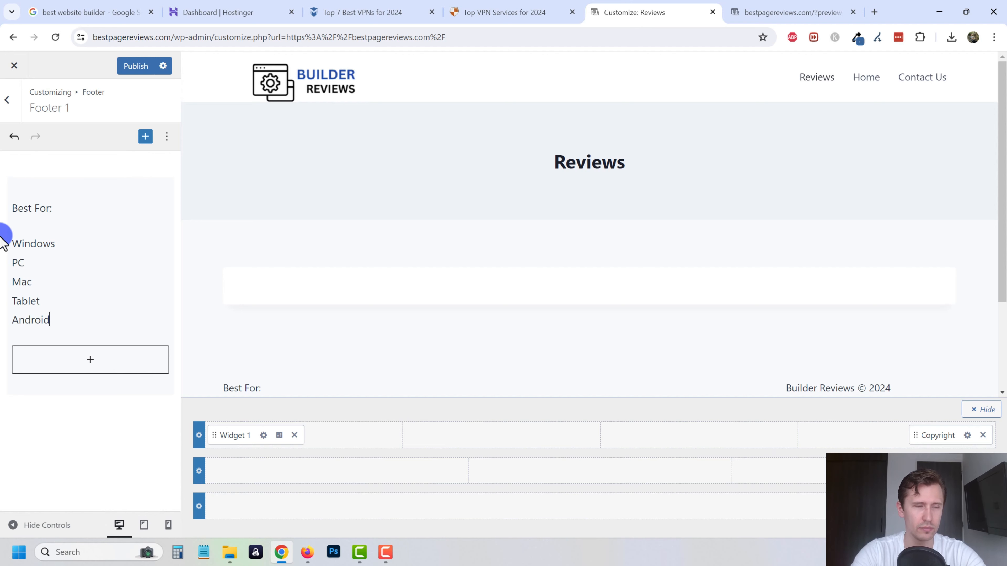
pyautogui.press('Return')
pyautogui.write('iPhone')
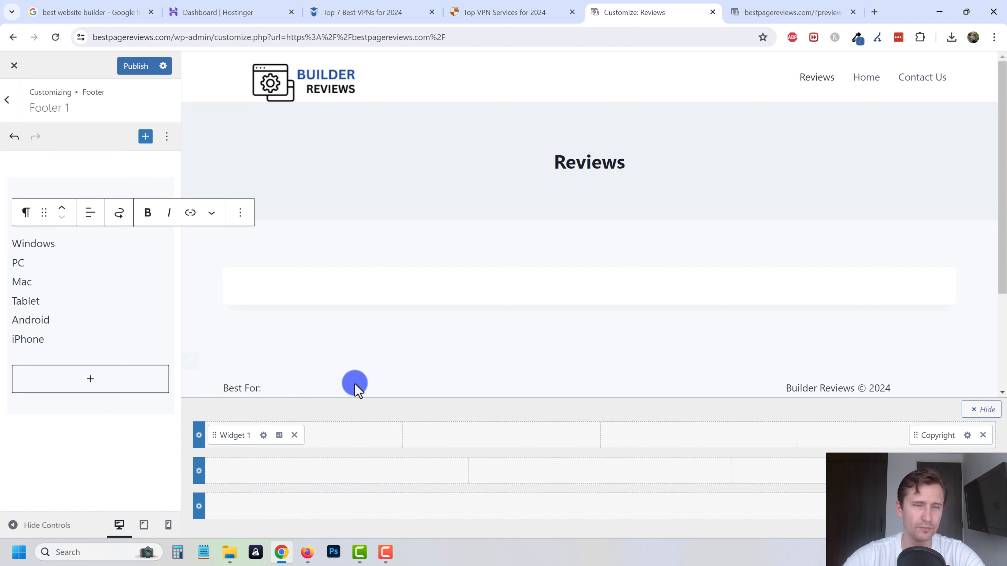
# Make the "Best For:" heading text in the footer widget bold
pyautogui.scroll(-3, 317, 349)
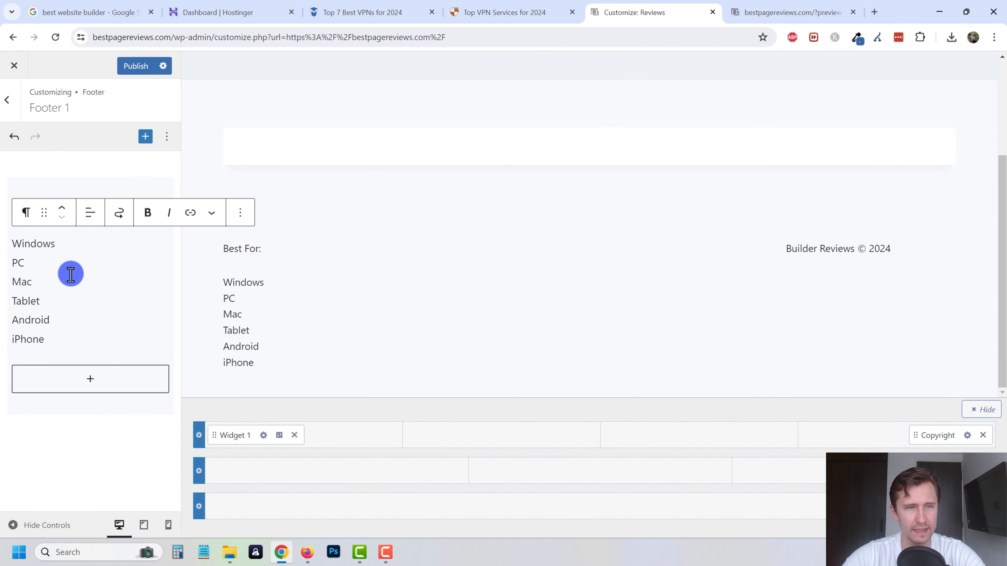
pyautogui.click(43, 162)
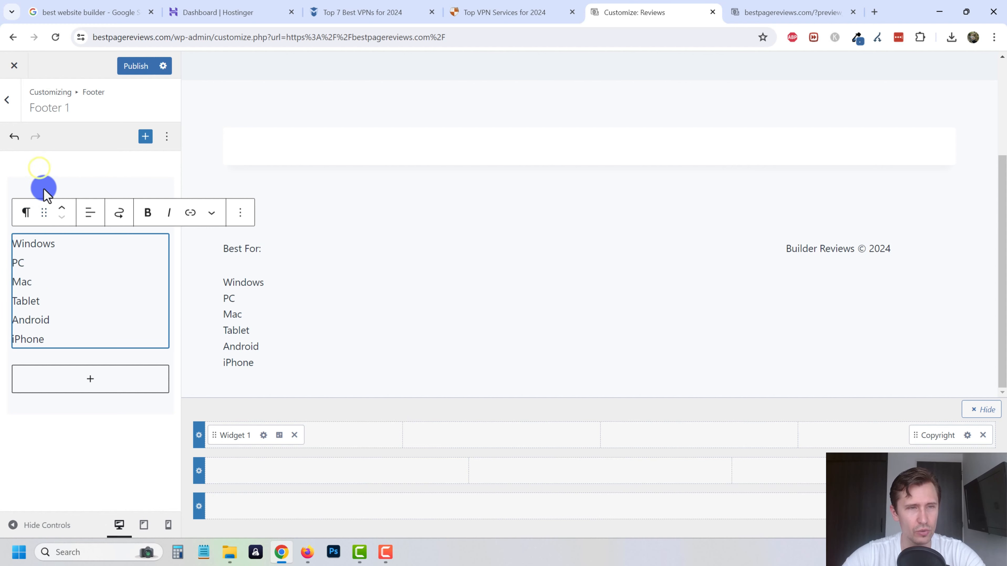
pyautogui.click(60, 270)
pyautogui.click(41, 323)
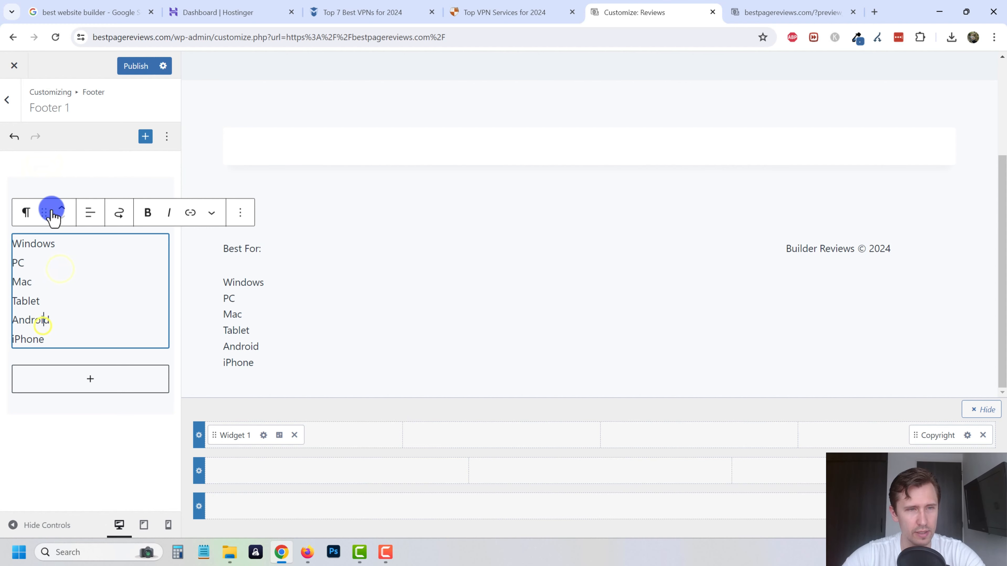
pyautogui.click(38, 175)
pyautogui.moveTo(56, 208); pyautogui.dragTo(7, 208)
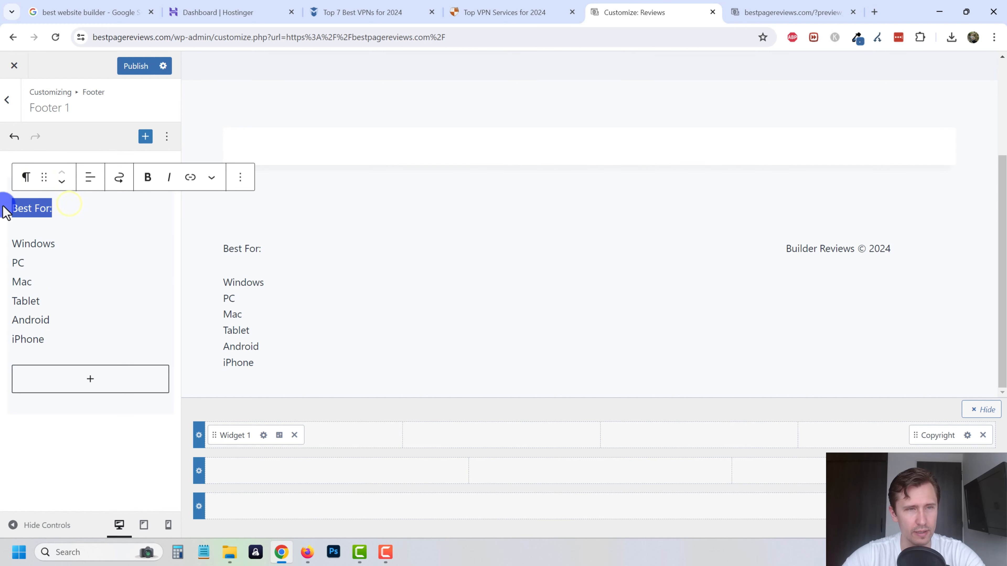
pyautogui.click(145, 177)
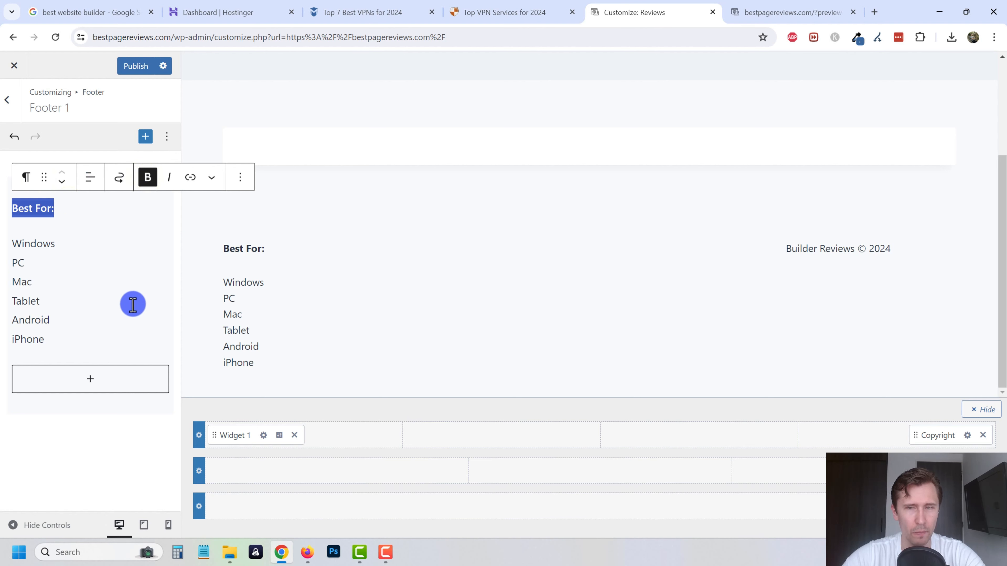
# Select both paragraphs in the footer's Widget 1 and set their font size to Small in the block settings
pyautogui.click(69, 317)
pyautogui.moveTo(71, 341); pyautogui.dragTo(6, 173)
pyautogui.click(191, 184)
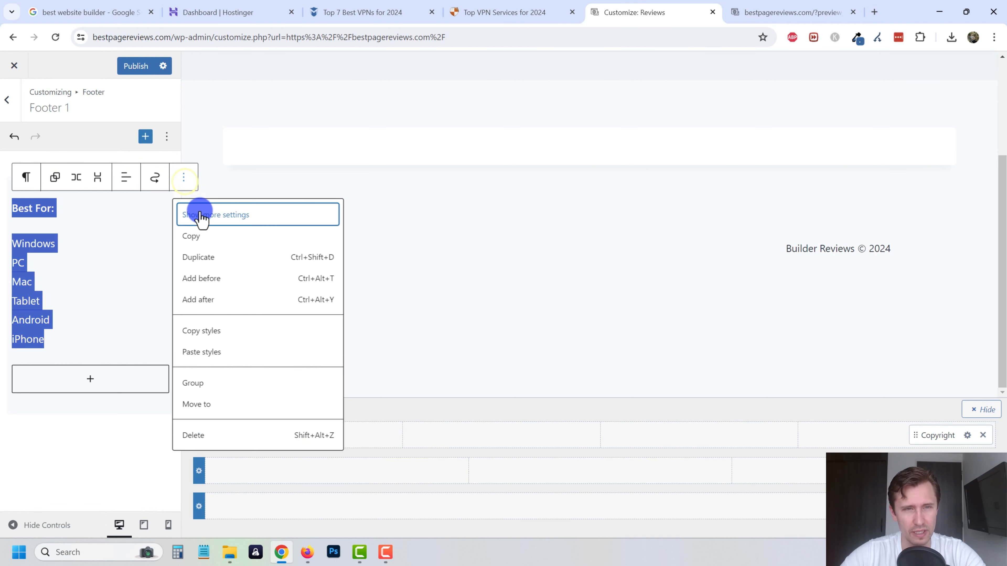
pyautogui.click(197, 212)
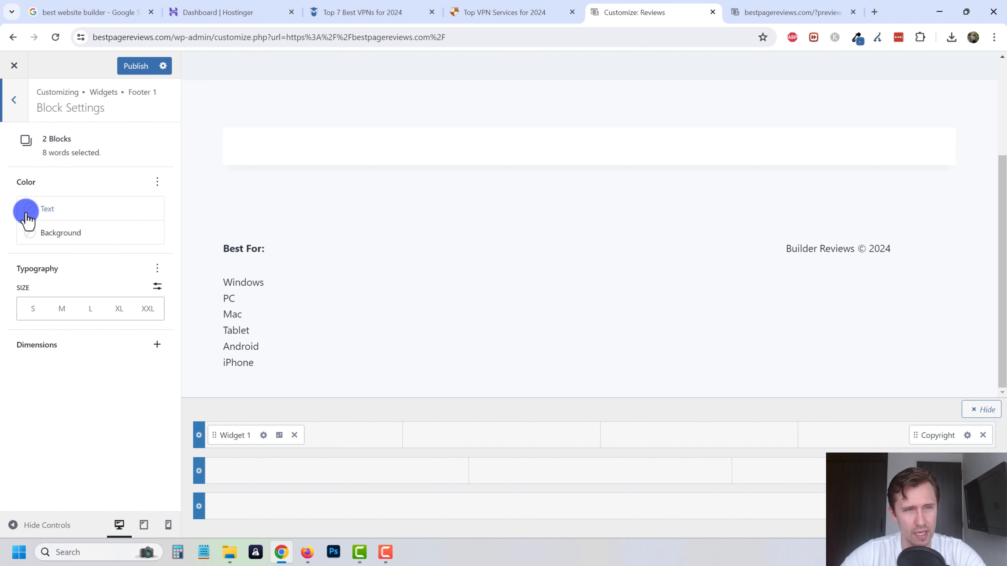
pyautogui.click(59, 312)
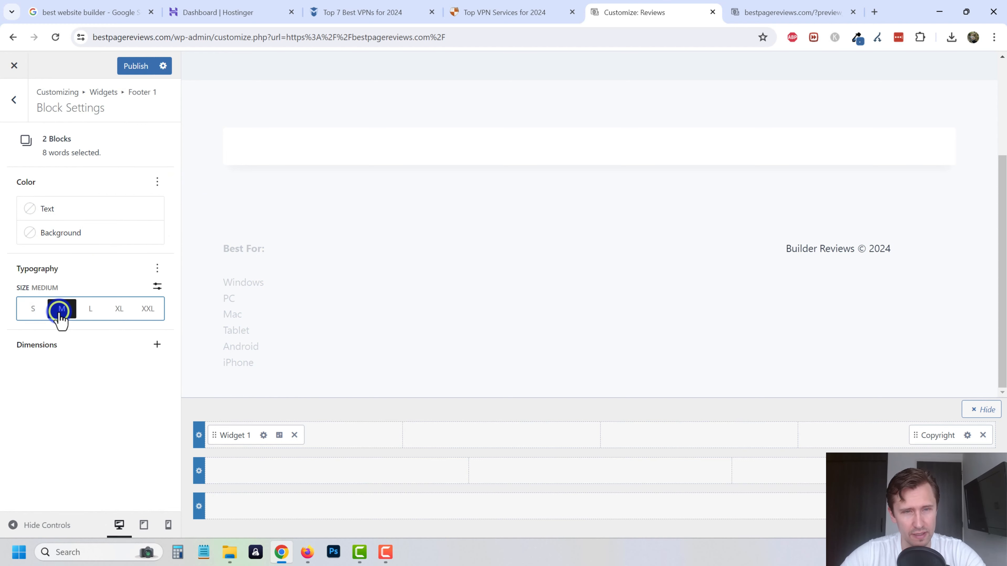
pyautogui.click(32, 309)
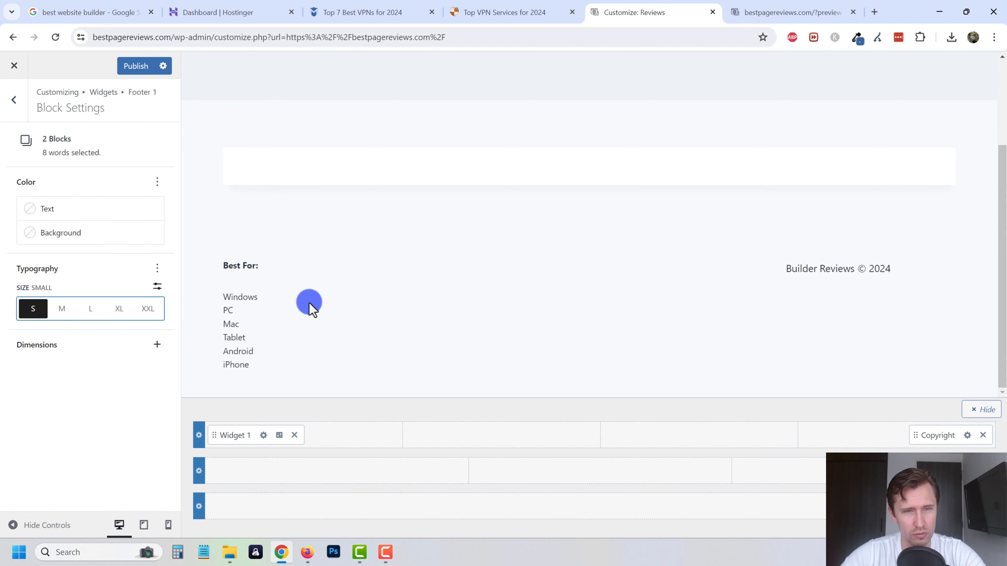
# Show the appearance, letter spacing, text decoration, letter case and drop cap typography controls for the selected Widget 1 paragraphs
pyautogui.click(157, 268)
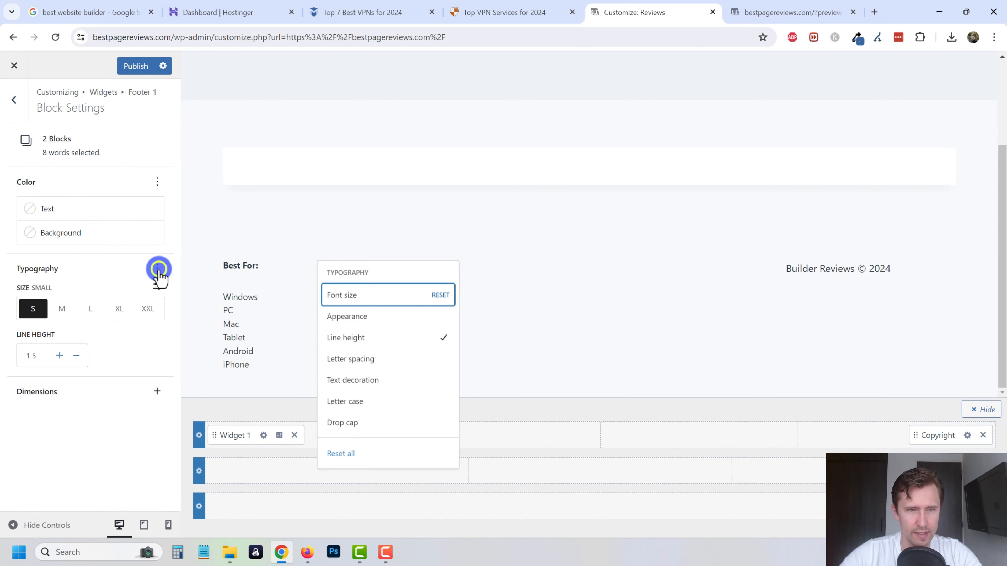
pyautogui.click(350, 324)
pyautogui.click(351, 359)
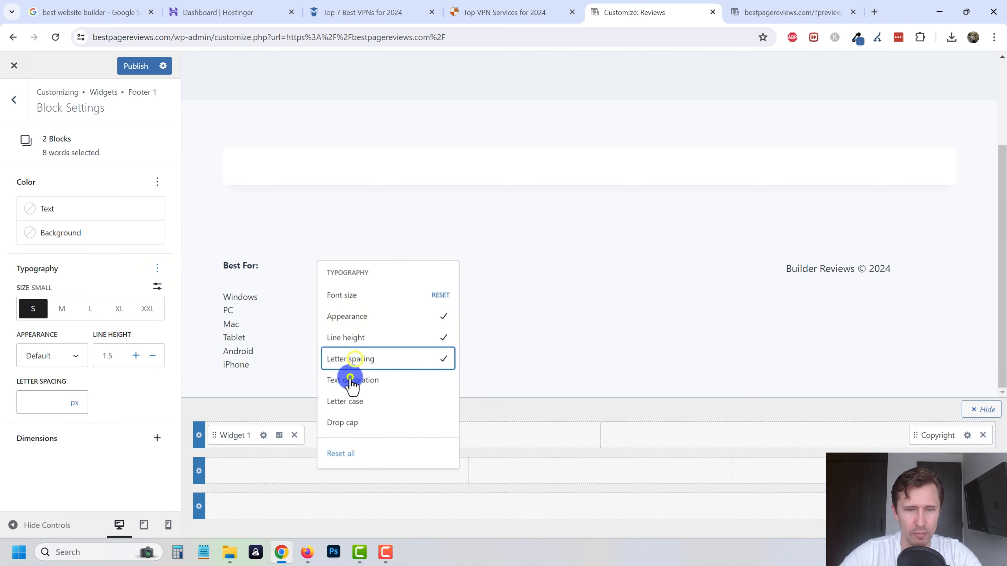
pyautogui.click(349, 379)
pyautogui.click(349, 402)
pyautogui.click(333, 422)
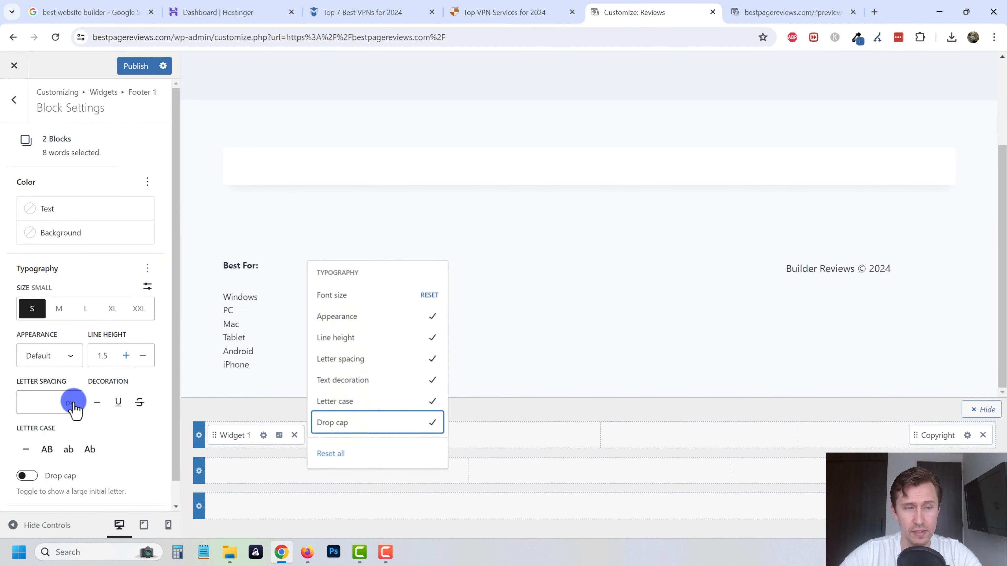
pyautogui.click(11, 375)
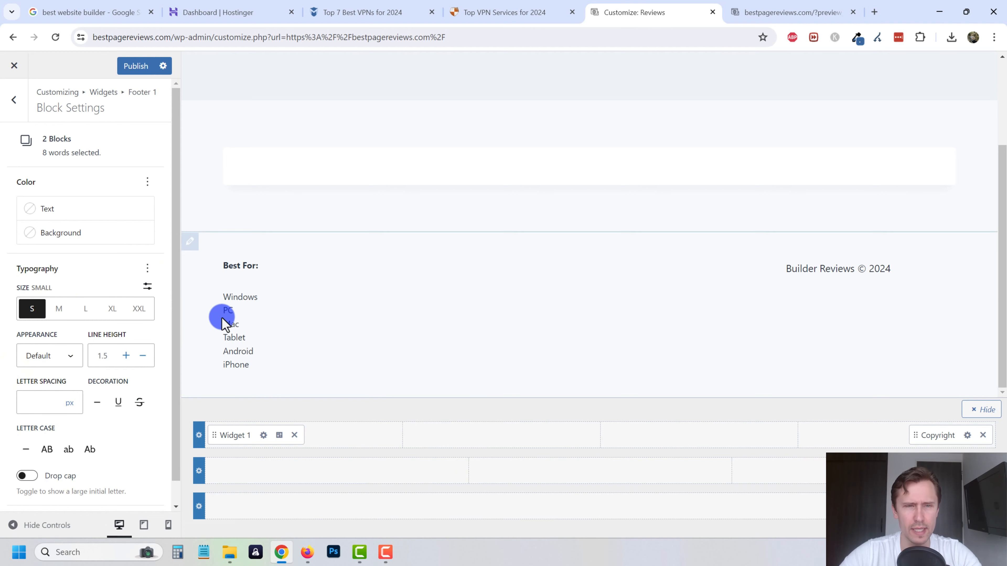
# Set a custom font size of 13 px for both Widget 1 paragraphs
pyautogui.click(147, 286)
pyautogui.click(121, 308)
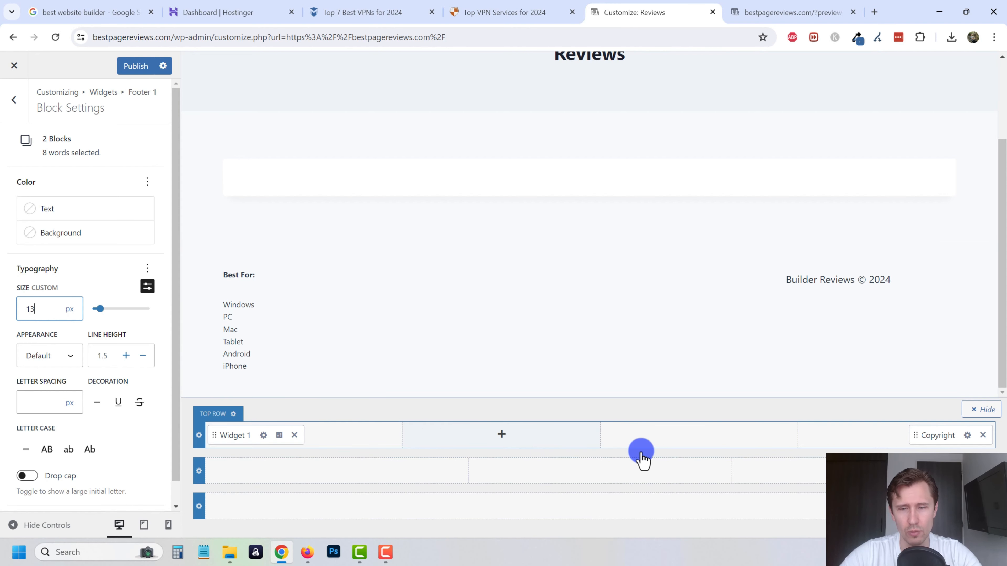
# Add Widget 2 to the second column of the footer's top row and check the Top VPN Services footer and the page preview
pyautogui.click(503, 434)
pyautogui.click(570, 347)
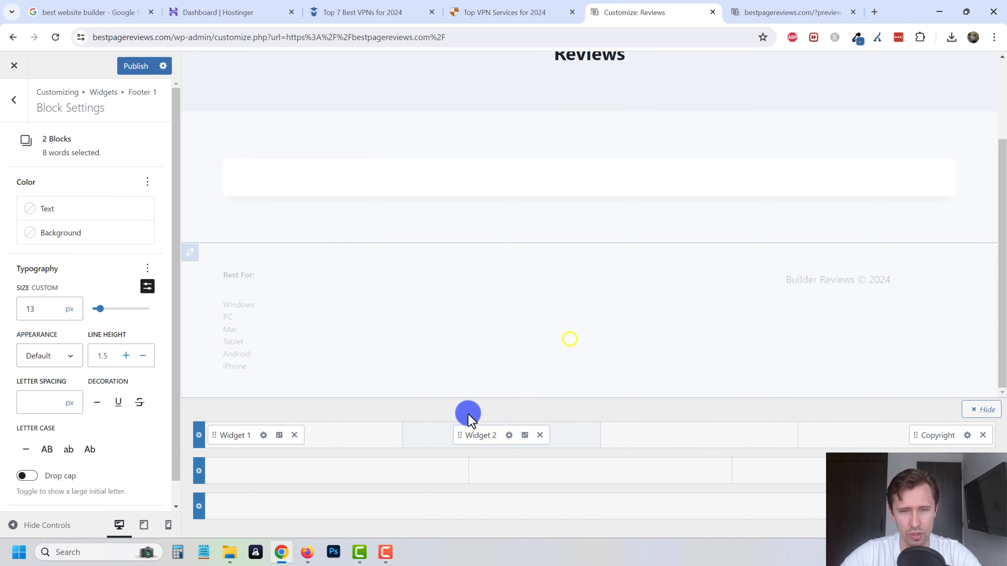
pyautogui.click(515, 14)
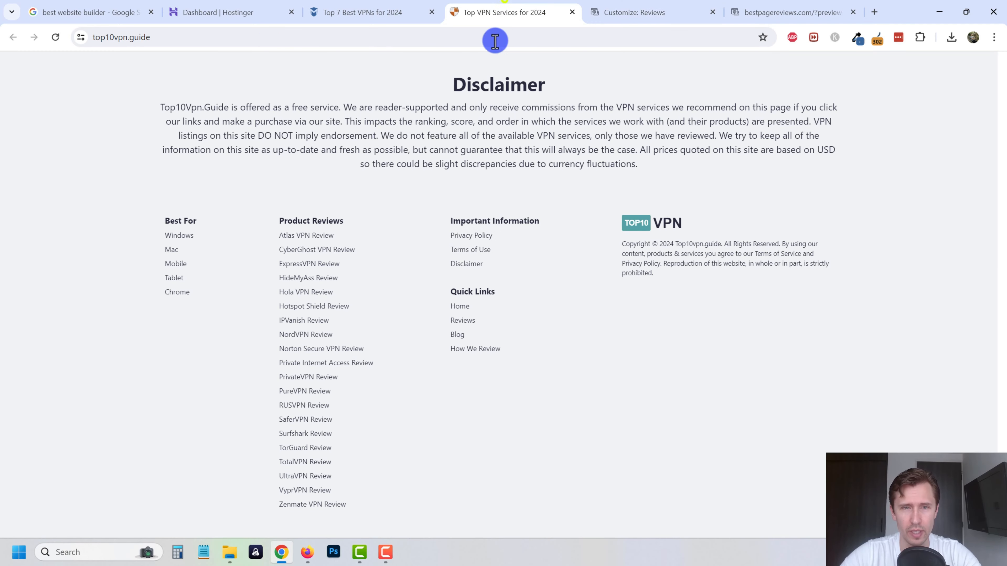
pyautogui.click(777, 12)
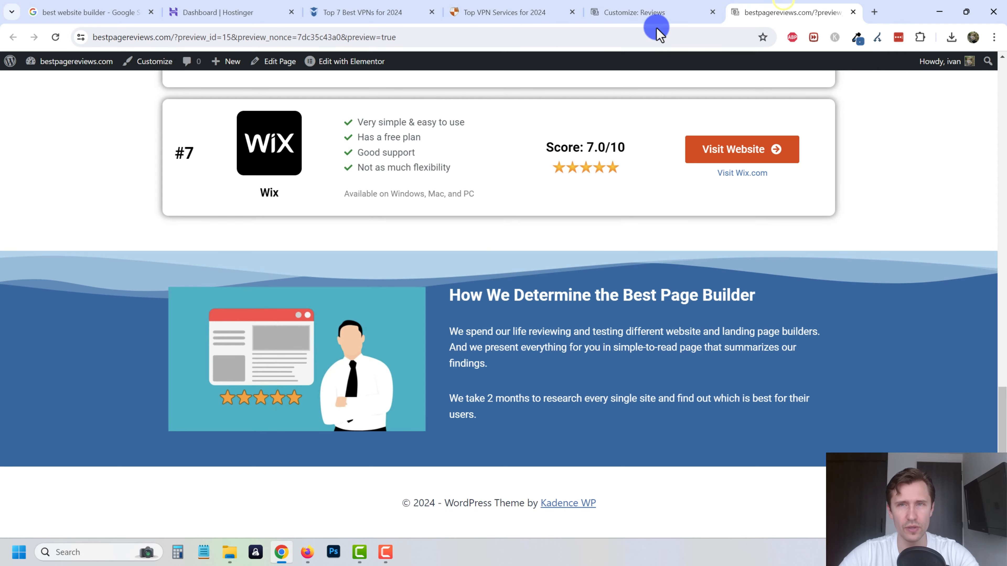
pyautogui.click(650, 12)
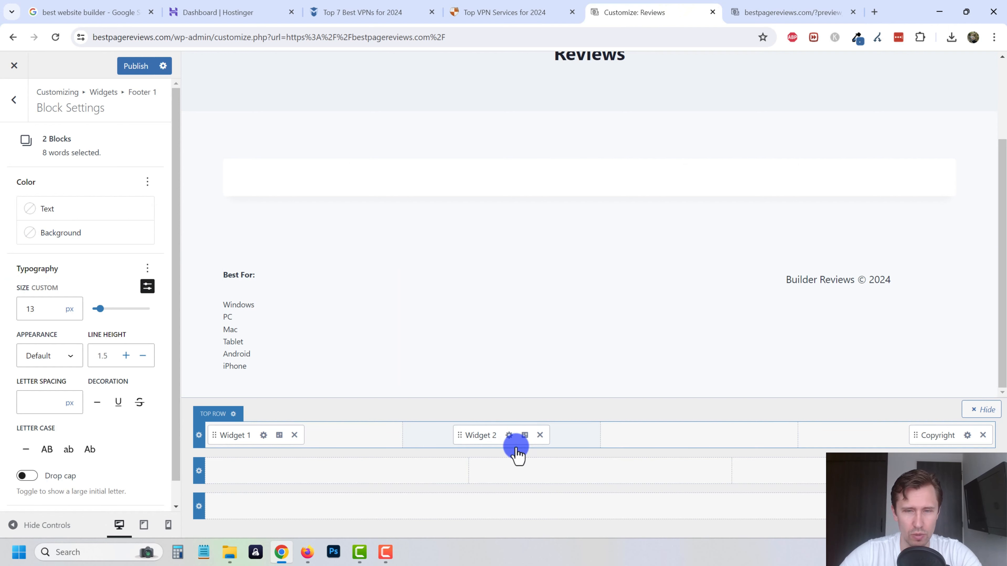
# Add a paragraph block reading "Product Reviews" to the footer's Widget 2
pyautogui.click(509, 436)
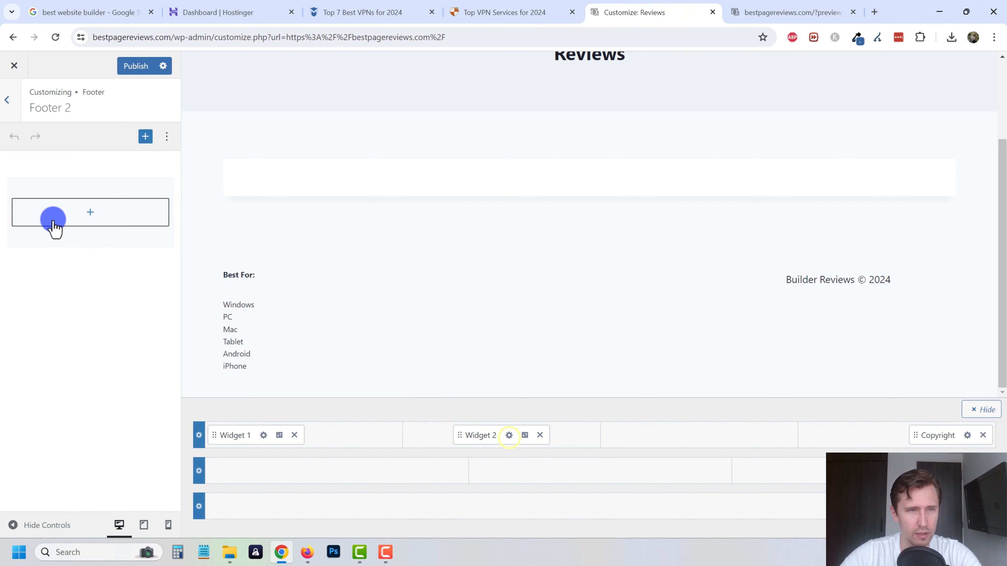
pyautogui.click(84, 210)
pyautogui.click(36, 294)
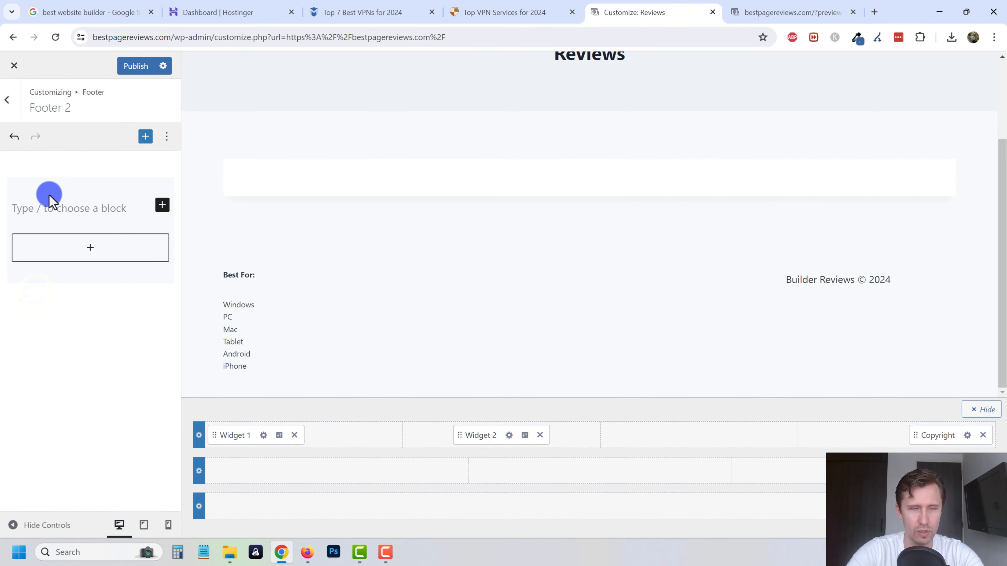
pyautogui.write('Product Reviews')
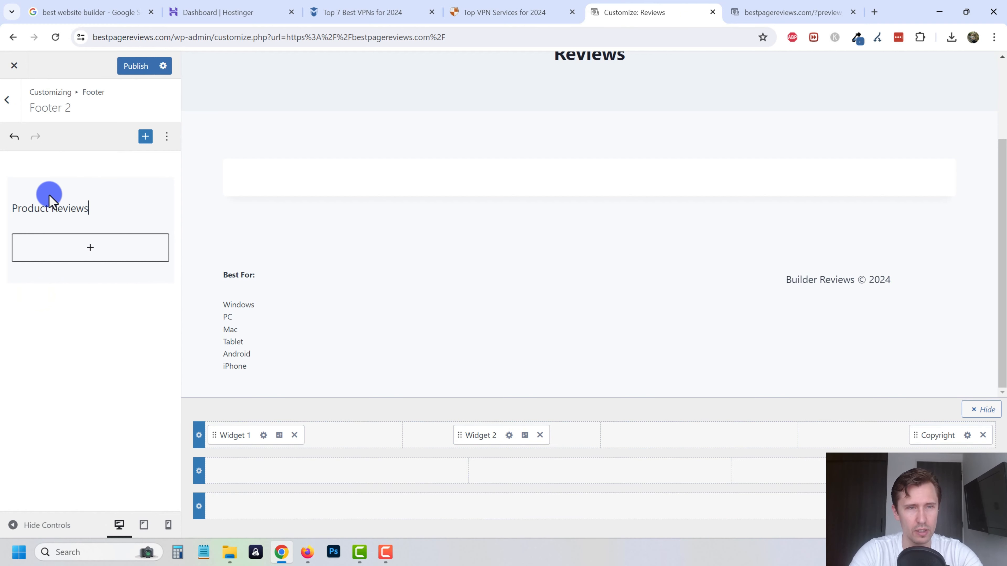
# Add a second paragraph with ClickFunnels Review, Leadpages Review, Unbounce Review and Kartra Review on separate lines
pyautogui.press('Return')
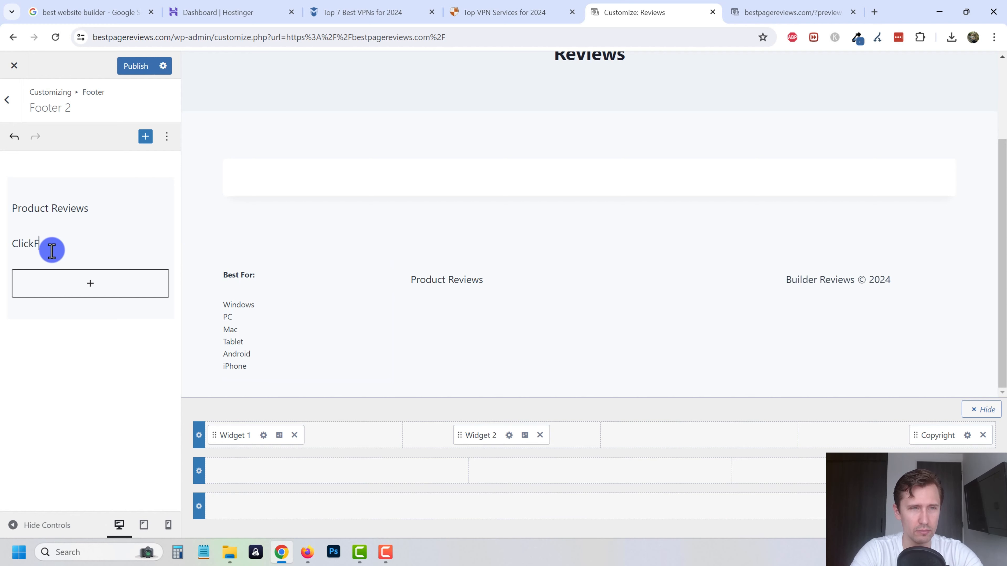
pyautogui.write('ClickFunnels Review')
pyautogui.press('Return')
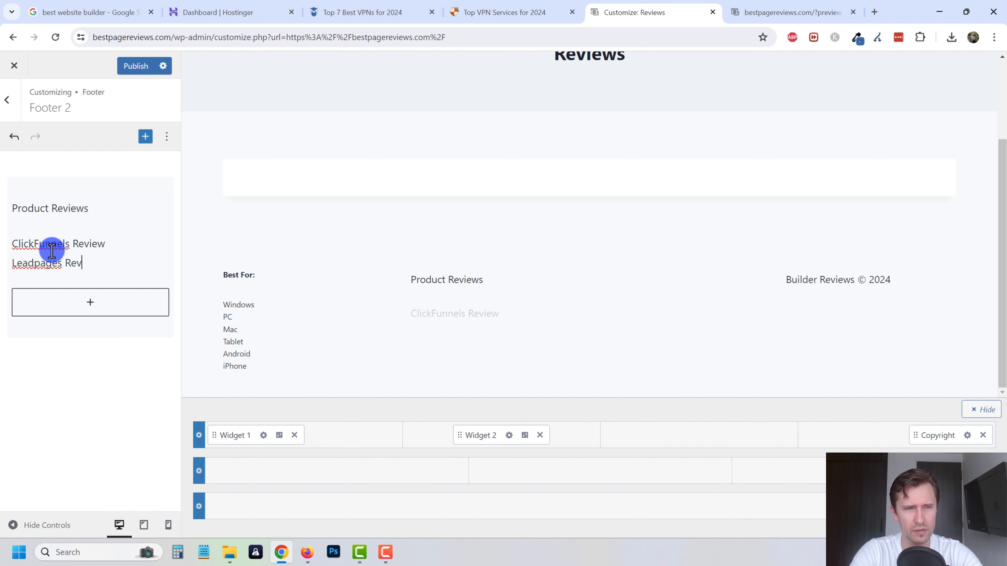
pyautogui.write('Leadpages Review')
pyautogui.press('Return')
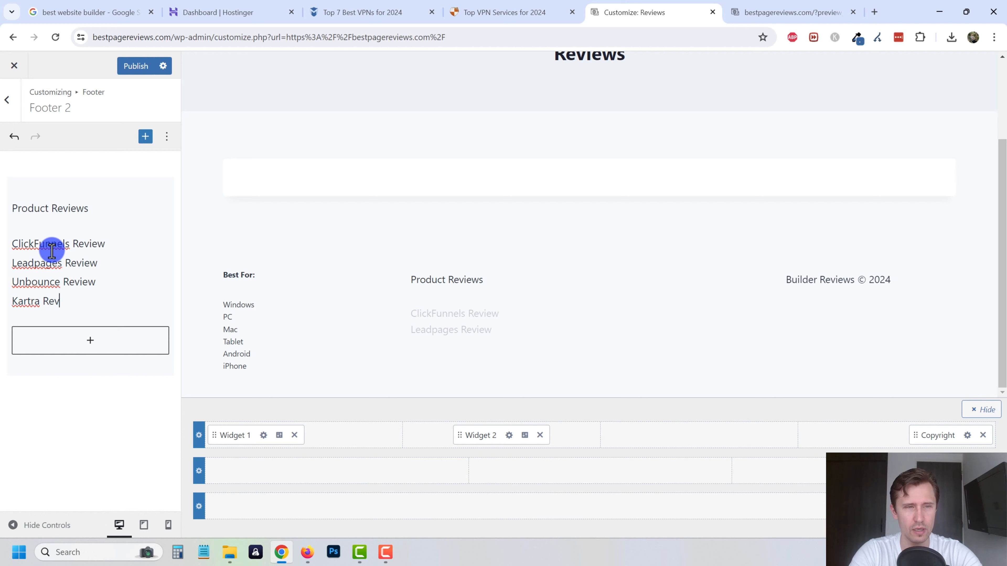
pyautogui.press('Return')
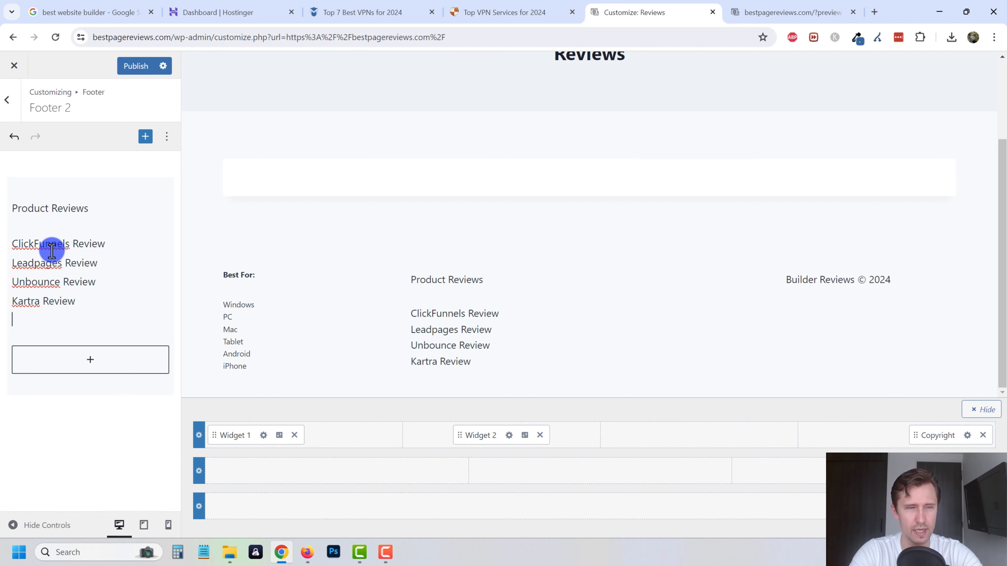
# Extend the review list with Wix Review, ConvertKit Review, OptimizePress Review and Elementor Review on separate lines
pyautogui.write('Wix Review')
pyautogui.press('Return')
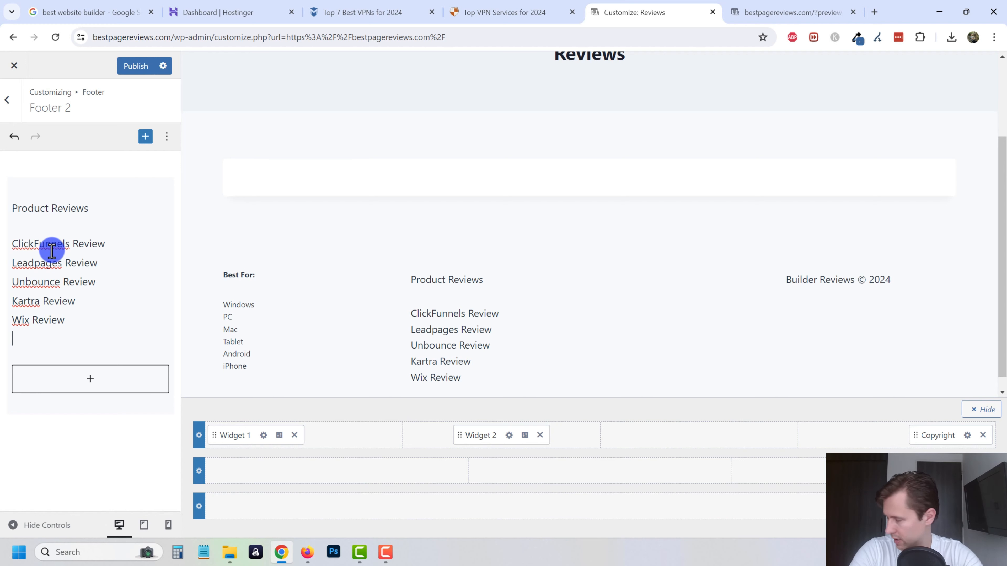
pyautogui.write('ConvertKit Review ')
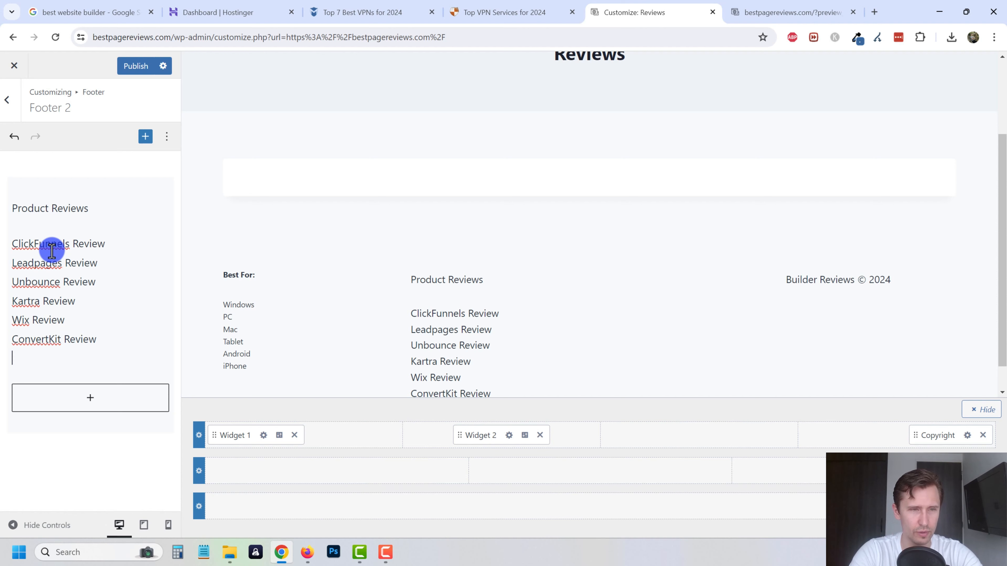
pyautogui.write('OptimizePress')
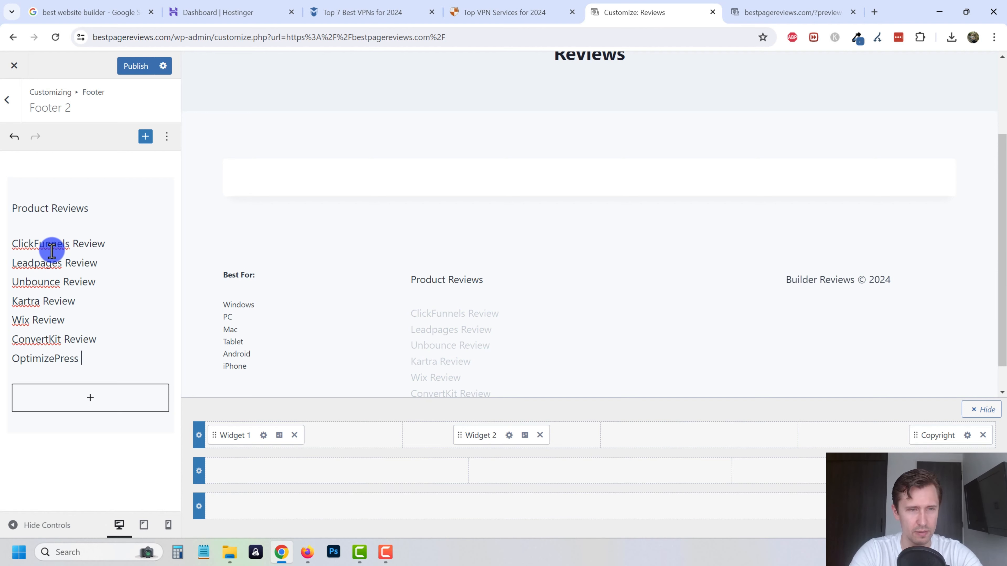
pyautogui.write(' Review')
pyautogui.press('Return')
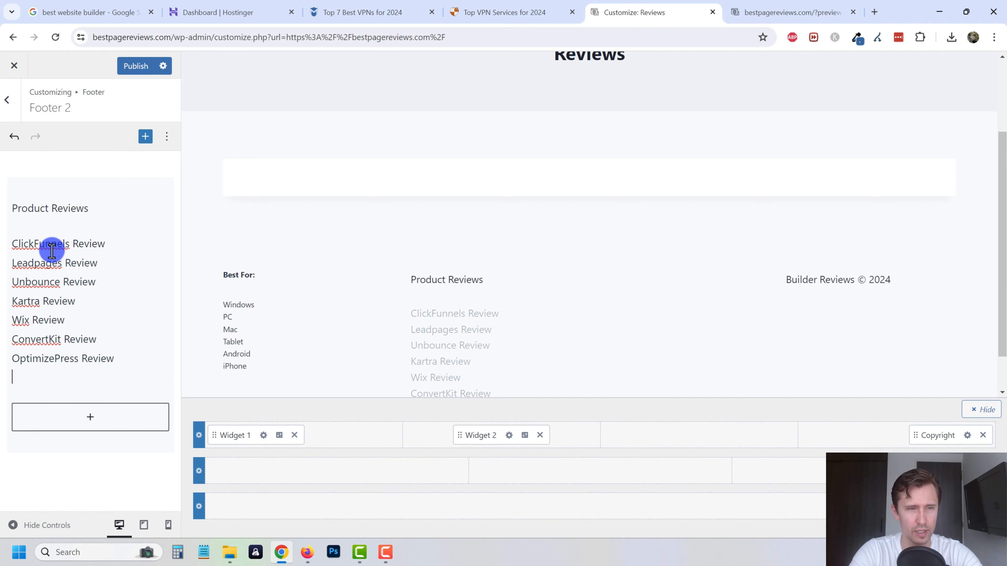
pyautogui.write('Elementor')
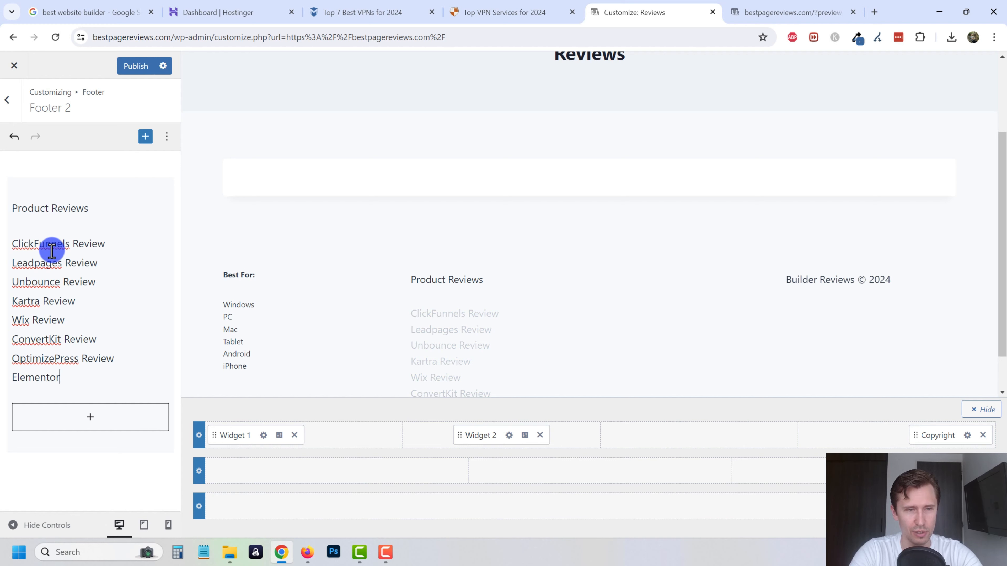
pyautogui.write(' Review')
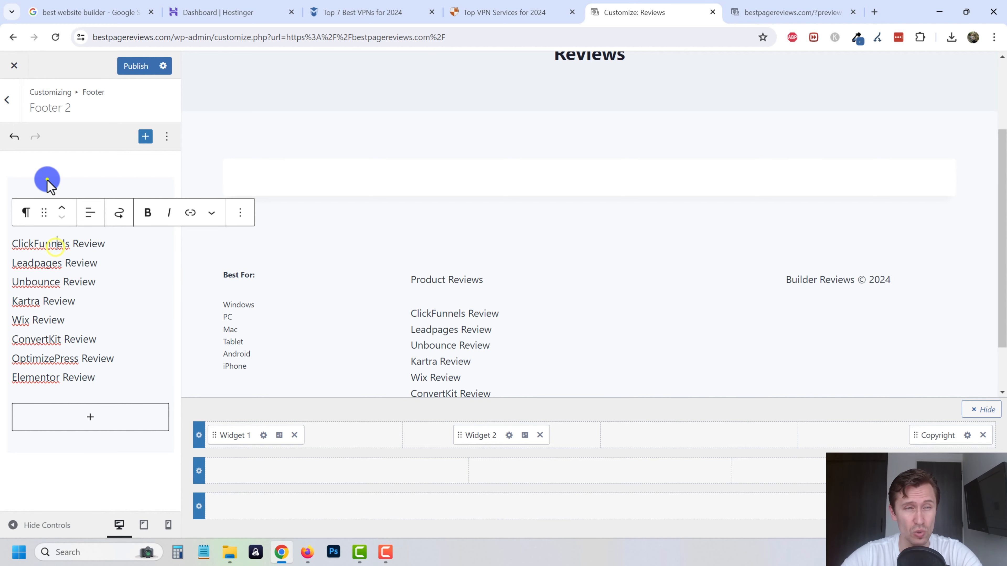
# Make the "Product Reviews" heading text in Widget 2 bold
pyautogui.click(85, 209)
pyautogui.tripleClick(95, 209)
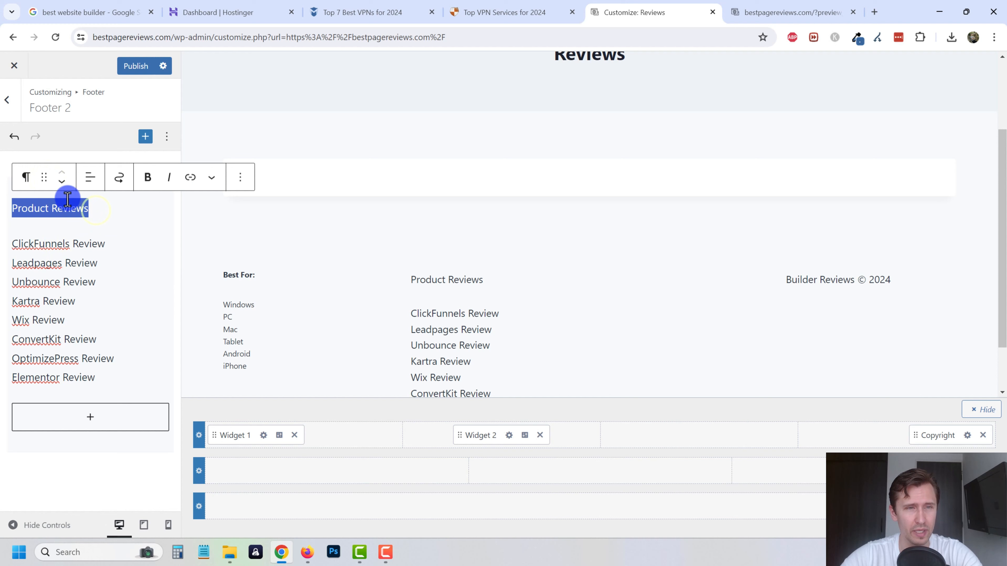
pyautogui.click(147, 178)
# Set a custom font size of 13 px for both Widget 2 paragraphs and check the footer in the preview
pyautogui.keyDown('shift'); pyautogui.click(114, 379); pyautogui.keyUp('shift')
pyautogui.click(187, 179)
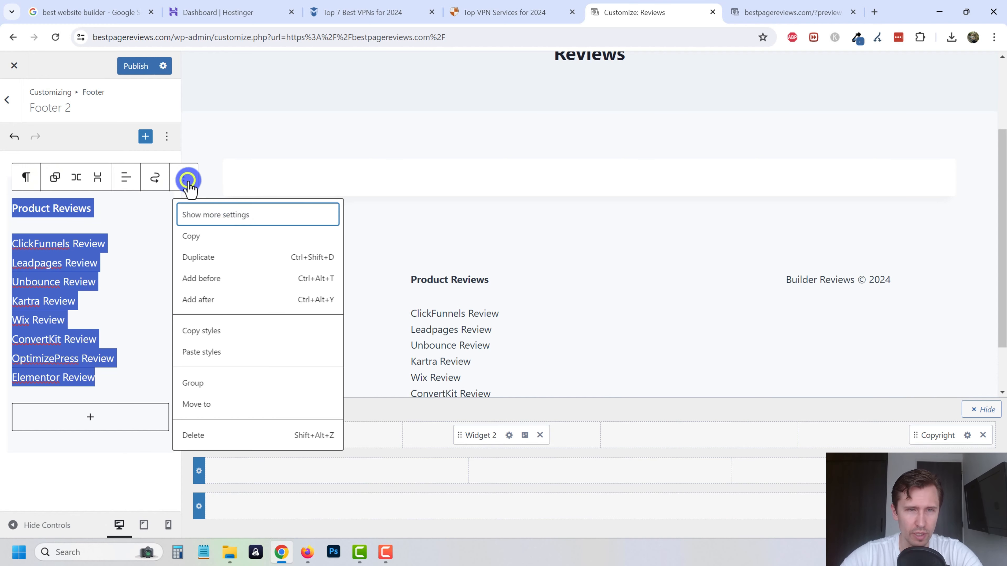
pyautogui.click(223, 217)
pyautogui.click(151, 289)
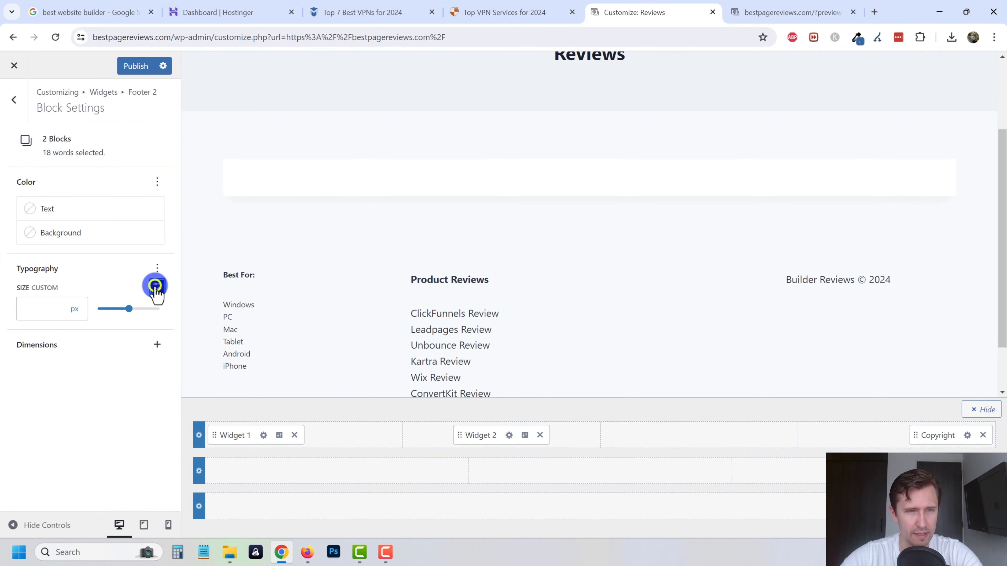
pyautogui.click(39, 312)
pyautogui.write('13')
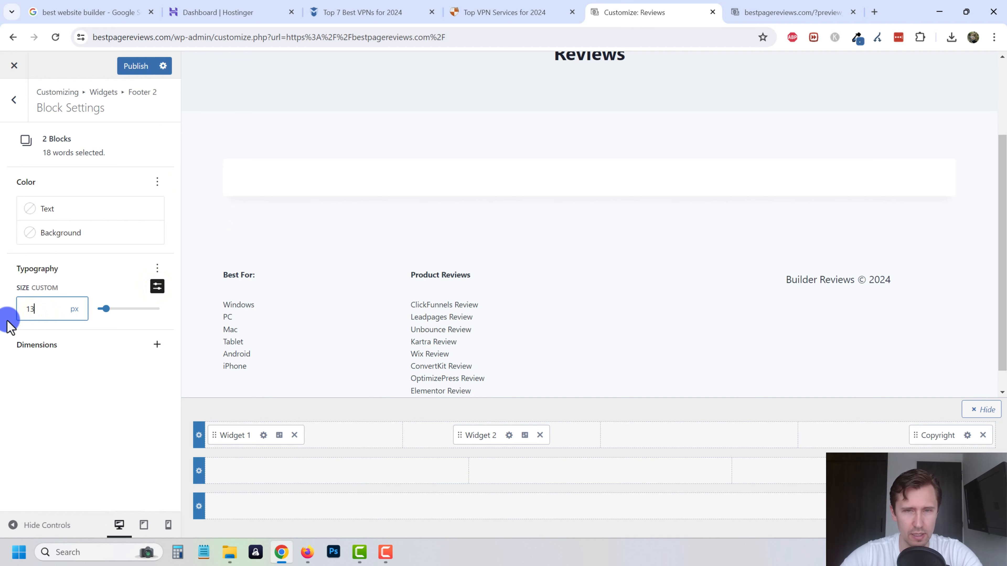
pyautogui.scroll(-1, 553, 285)
pyautogui.click(654, 288)
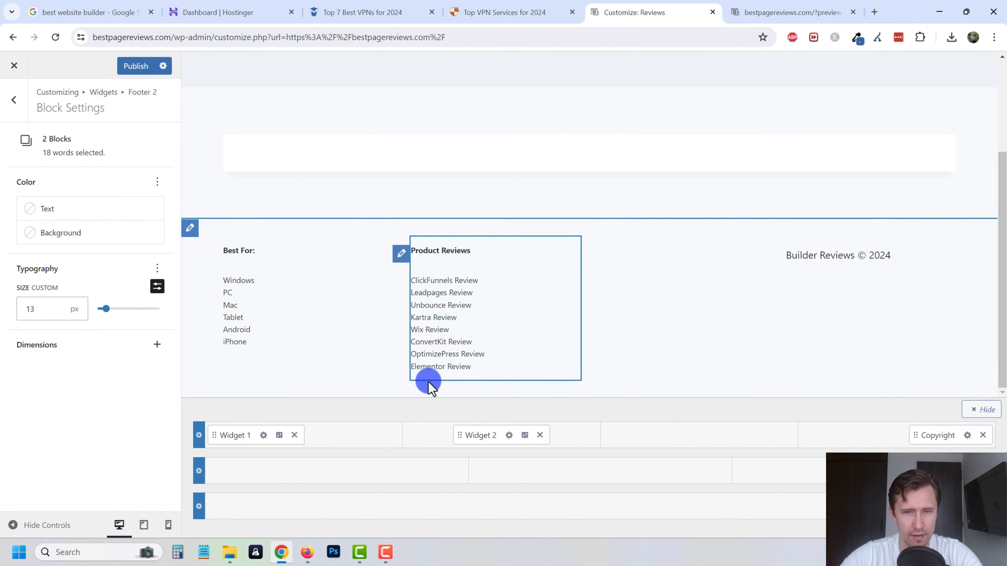
# Check the Top VPN Services footer, and add Widget 3 to the third column of the footer's top row
pyautogui.click(507, 5)
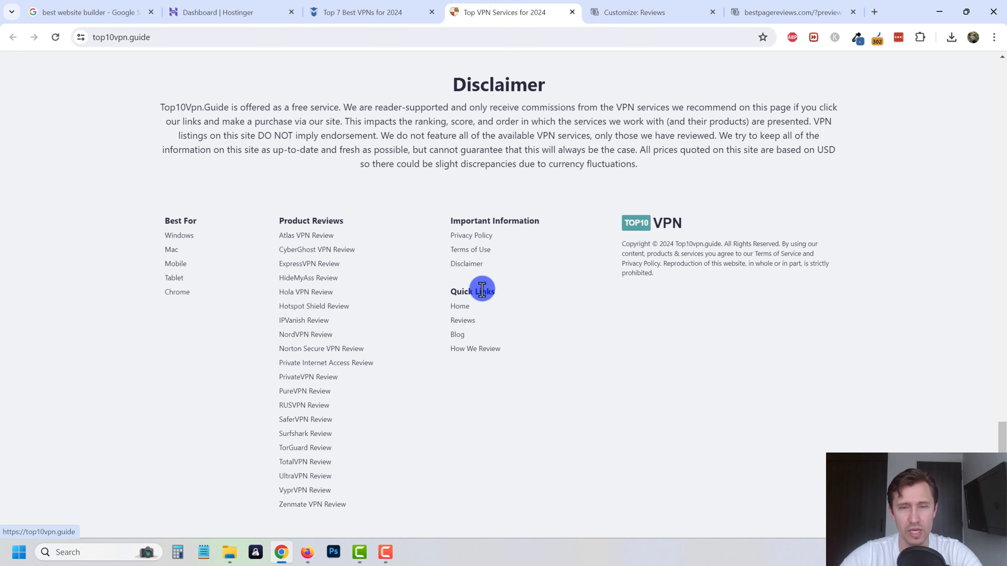
pyautogui.click(660, 8)
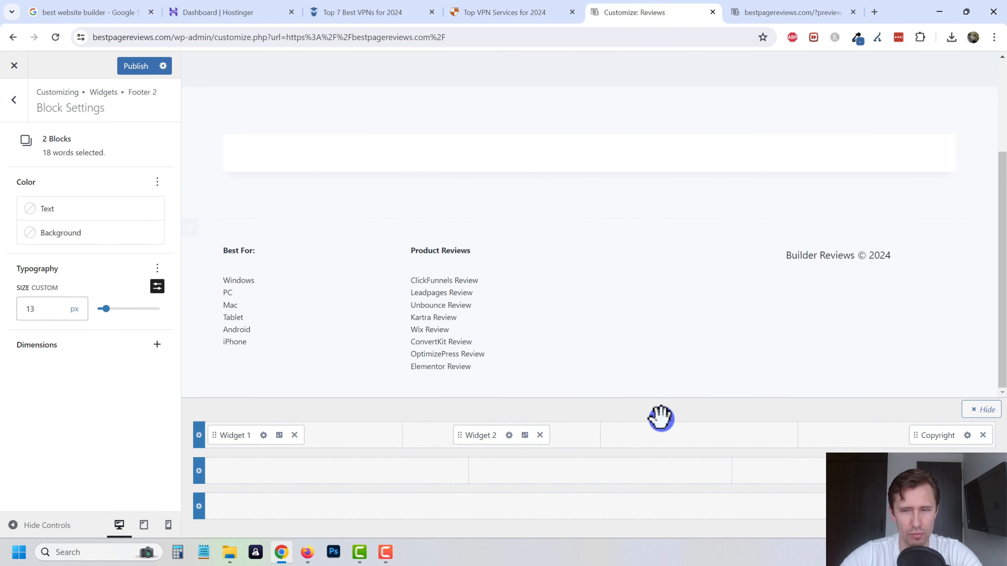
pyautogui.click(699, 434)
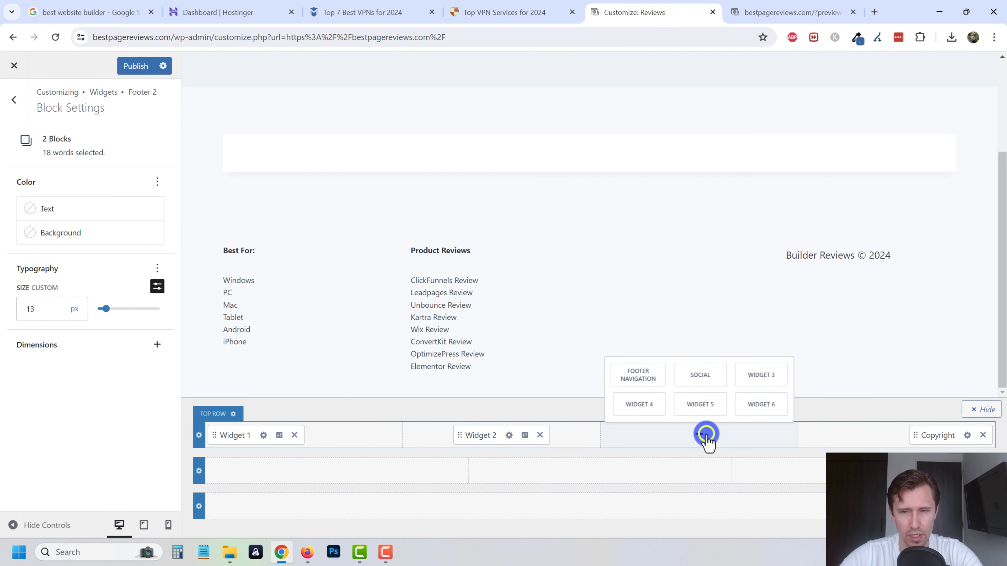
pyautogui.click(753, 375)
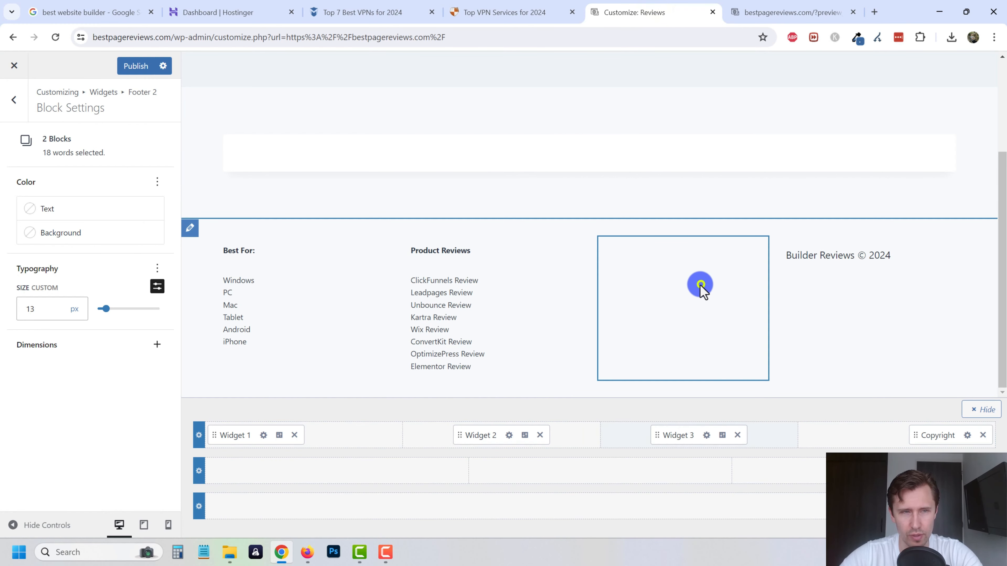
# Add a paragraph reading "Important Links" to Widget 3 in the footer's third column
pyautogui.click(14, 100)
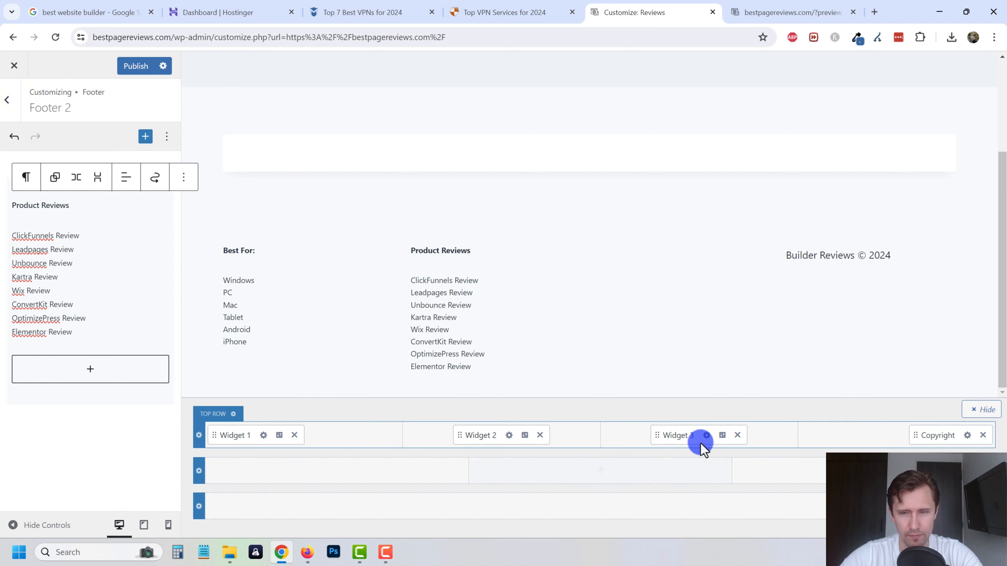
pyautogui.click(705, 435)
pyautogui.click(55, 206)
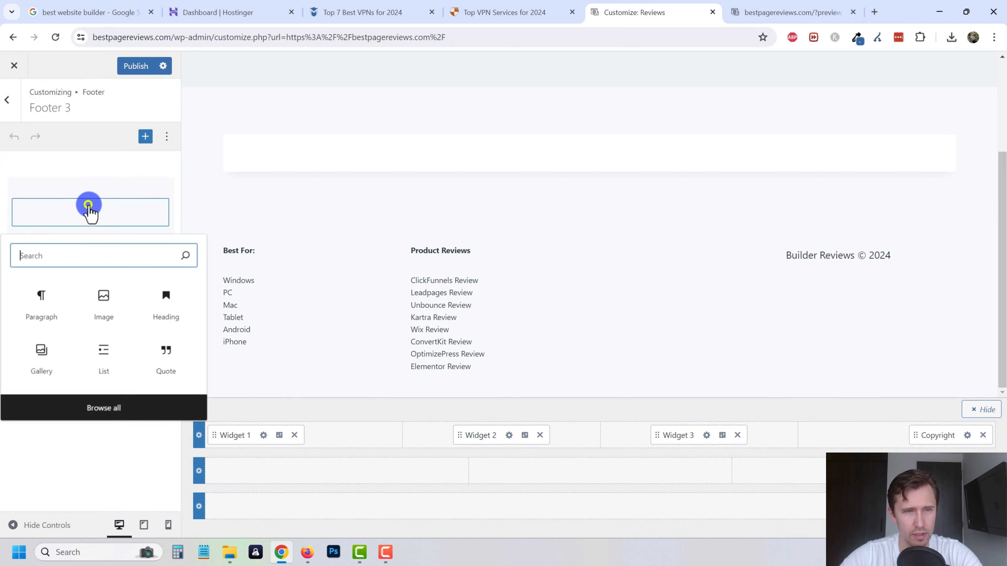
pyautogui.click(42, 302)
pyautogui.click(71, 208)
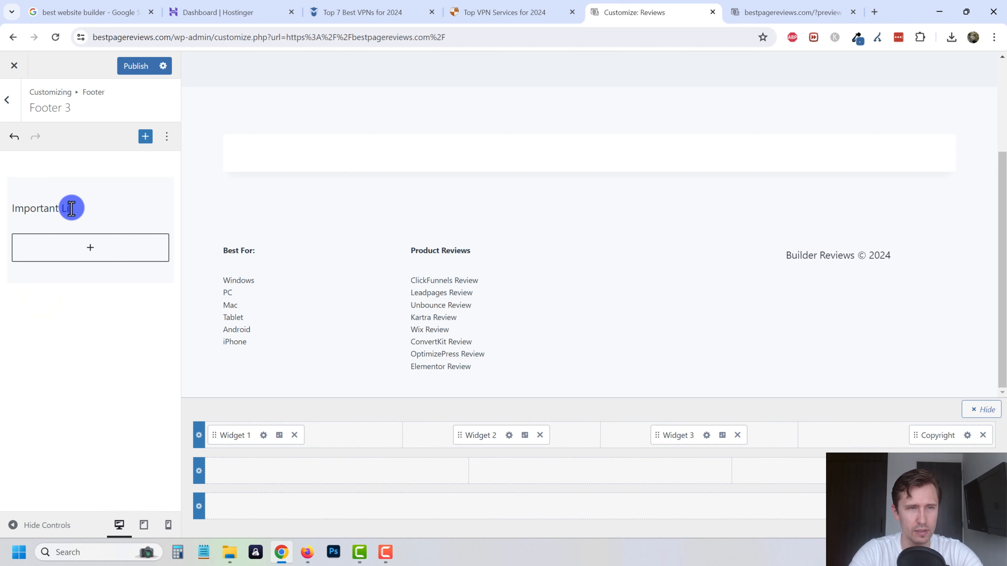
# Add a second paragraph under "Important Links" listing Privacy Policy, Terms of Use and Disclaimer on separate lines
pyautogui.press('Return')
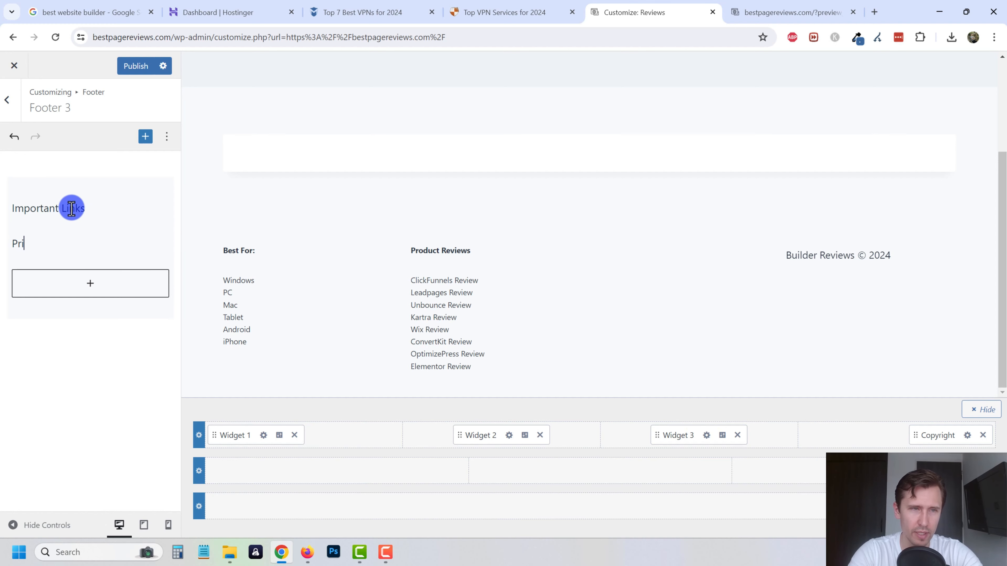
pyautogui.write('Privacy Policy')
pyautogui.press('Return')
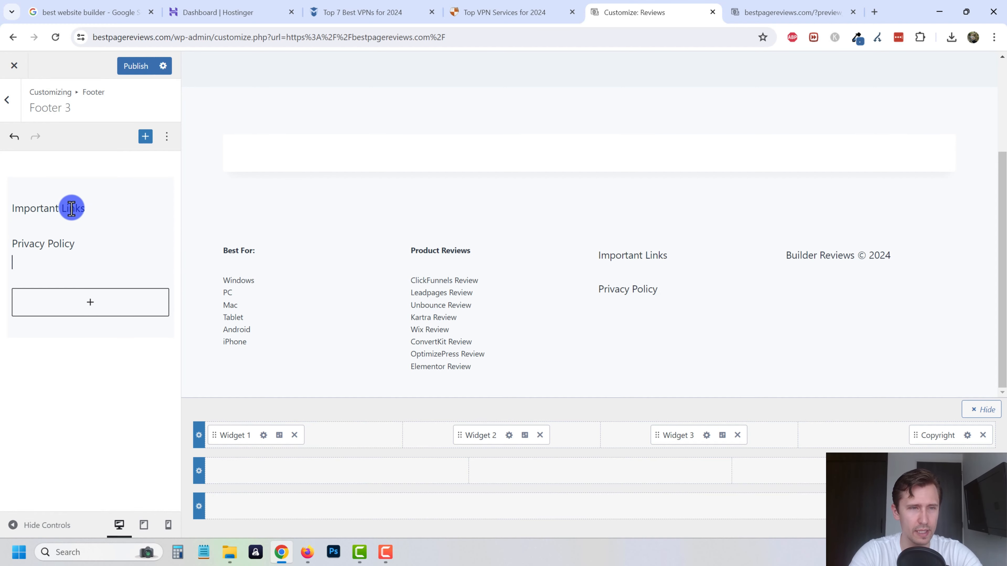
pyautogui.write('Terms of Use')
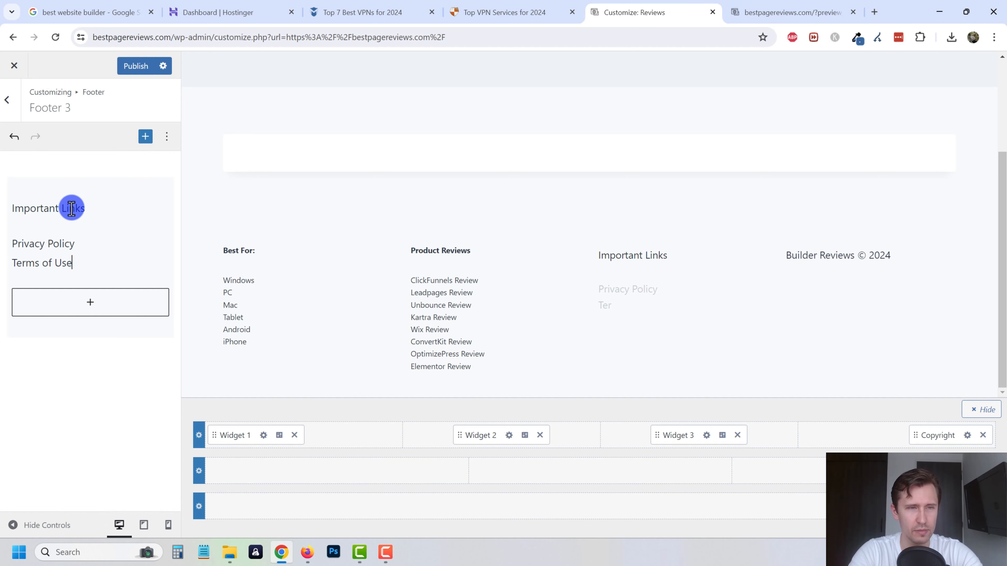
pyautogui.press('Return')
pyautogui.write('Disclaimer')
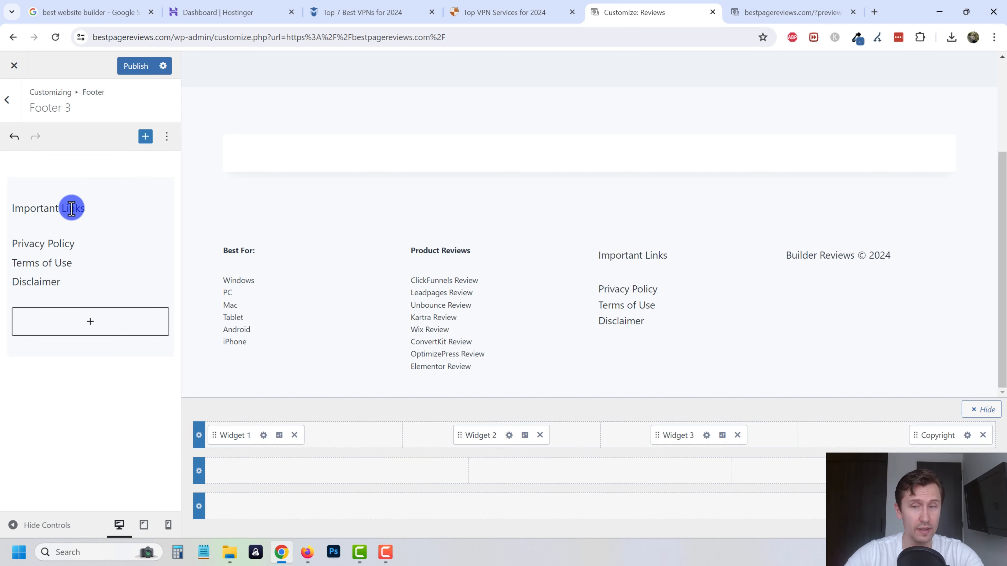
# Make the "Important Links" heading text in Widget 3 bold
pyautogui.click(9, 205)
pyautogui.click(75, 251)
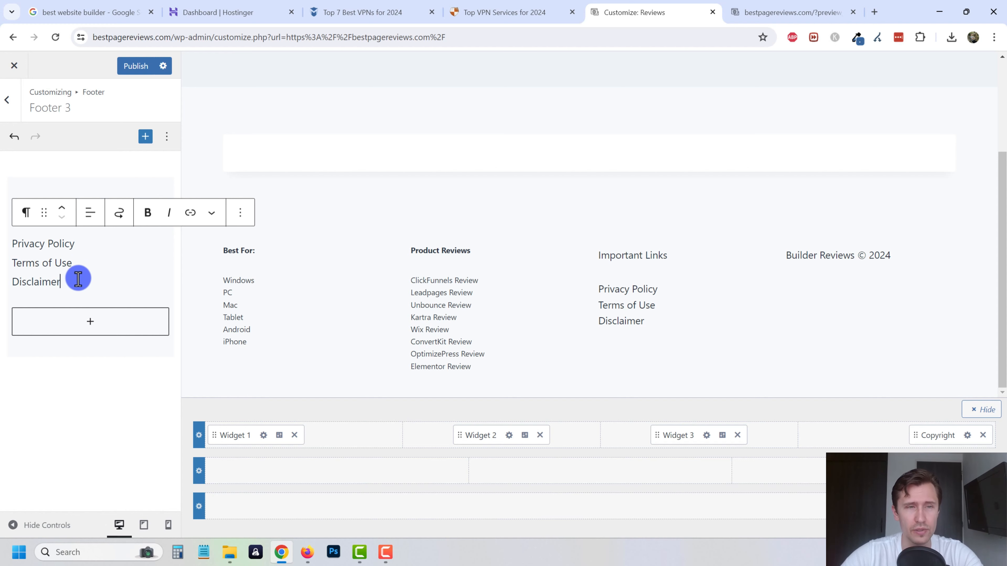
pyautogui.moveTo(77, 281); pyautogui.dragTo(2, 168)
pyautogui.click(43, 223)
pyautogui.click(50, 182)
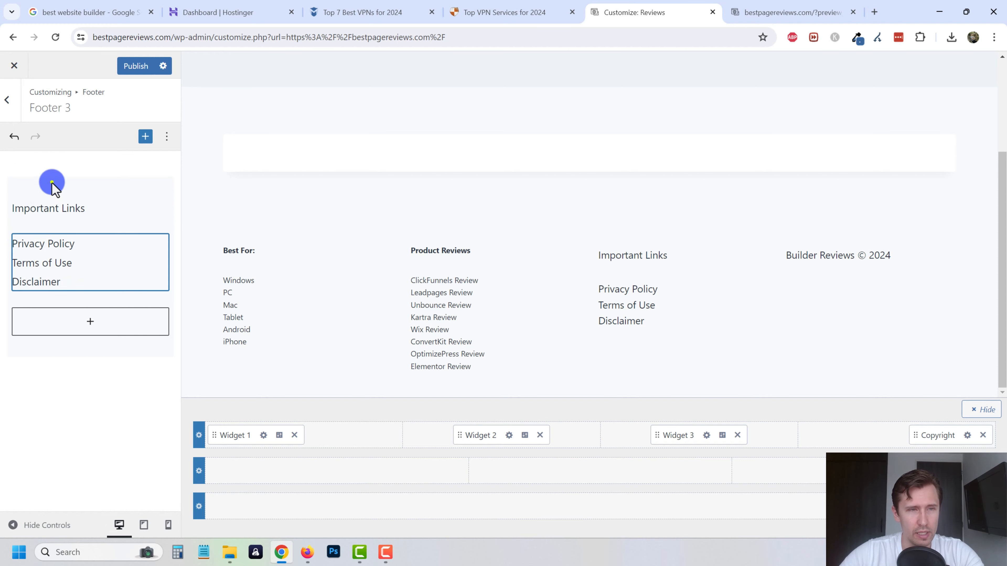
pyautogui.tripleClick(45, 206)
pyautogui.click(148, 179)
# Add a "Quick Links" paragraph below the Disclaimer line, using the Top VPN Services footer as reference
pyautogui.click(74, 282)
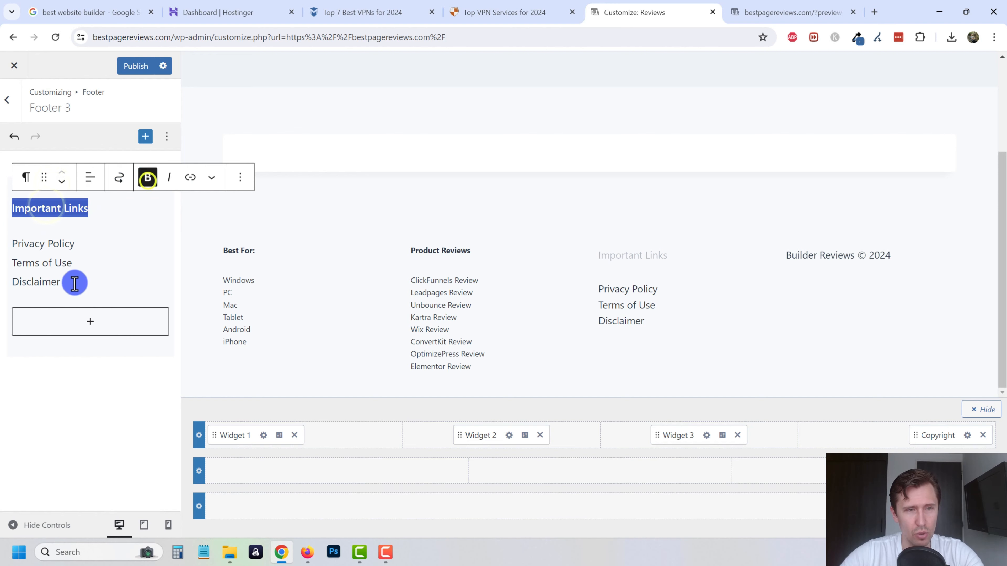
pyautogui.press('Return')
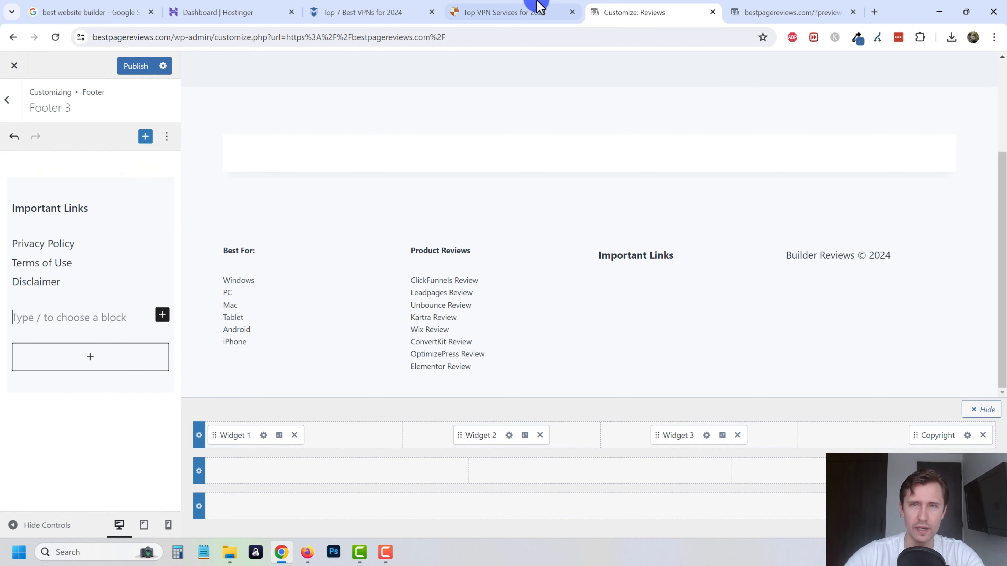
pyautogui.click(506, 11)
pyautogui.click(677, 5)
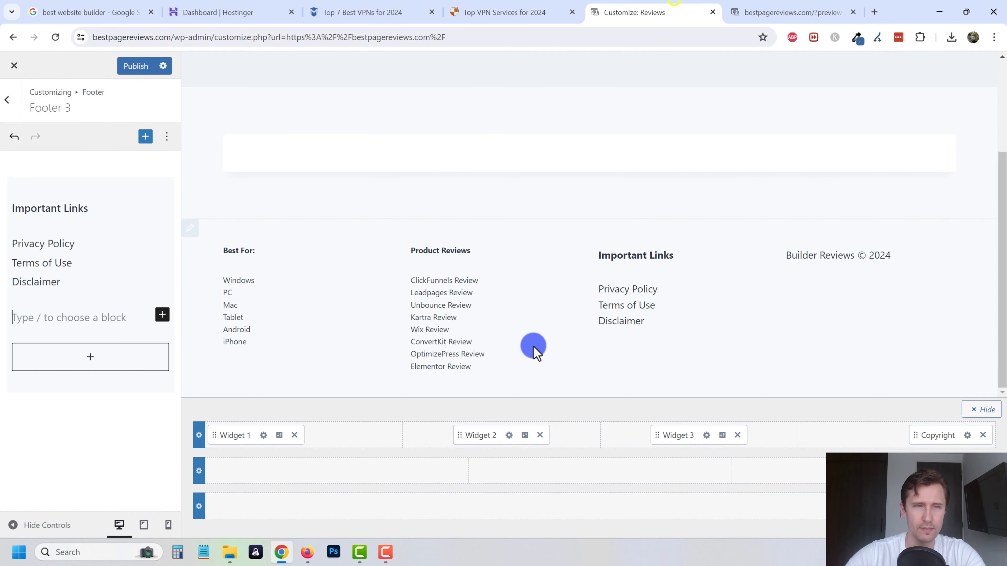
pyautogui.write('Quick Links')
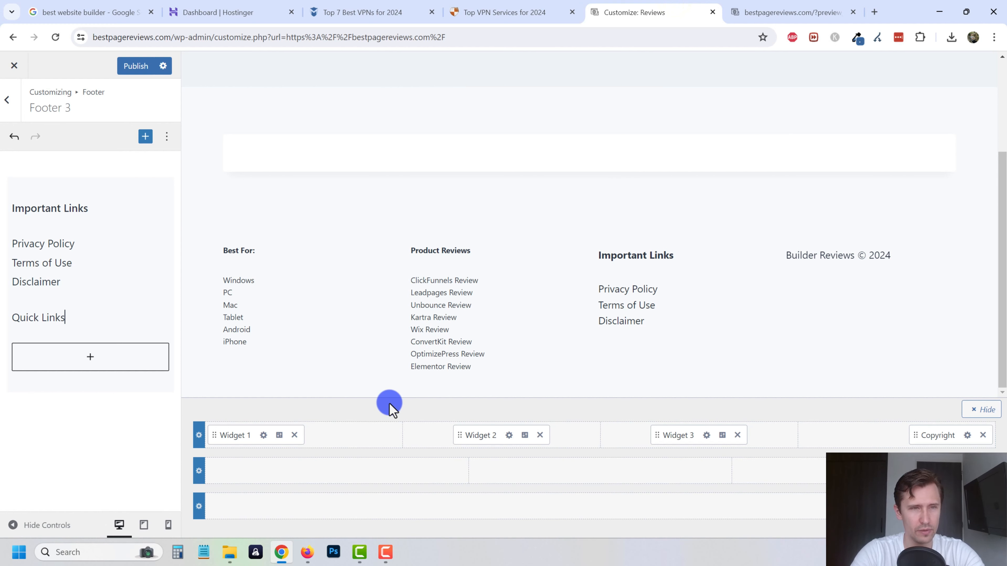
# Add a paragraph under "Quick Links" listing Home, Reviews, About Us and Contact Us on separate lines
pyautogui.press('Return')
pyautogui.write('Home')
pyautogui.press('Return')
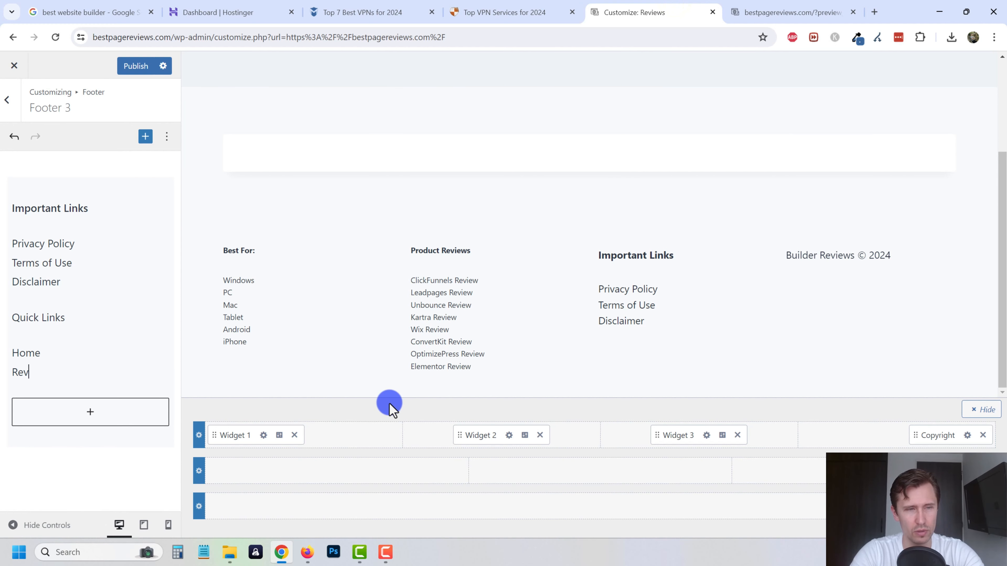
pyautogui.press('Return')
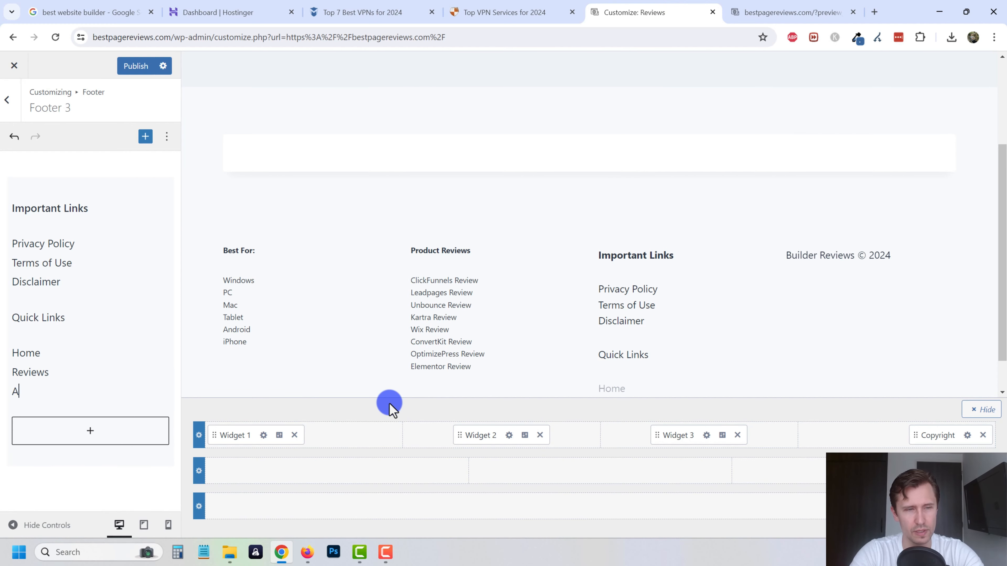
pyautogui.press('Return')
pyautogui.press('BackSpace')
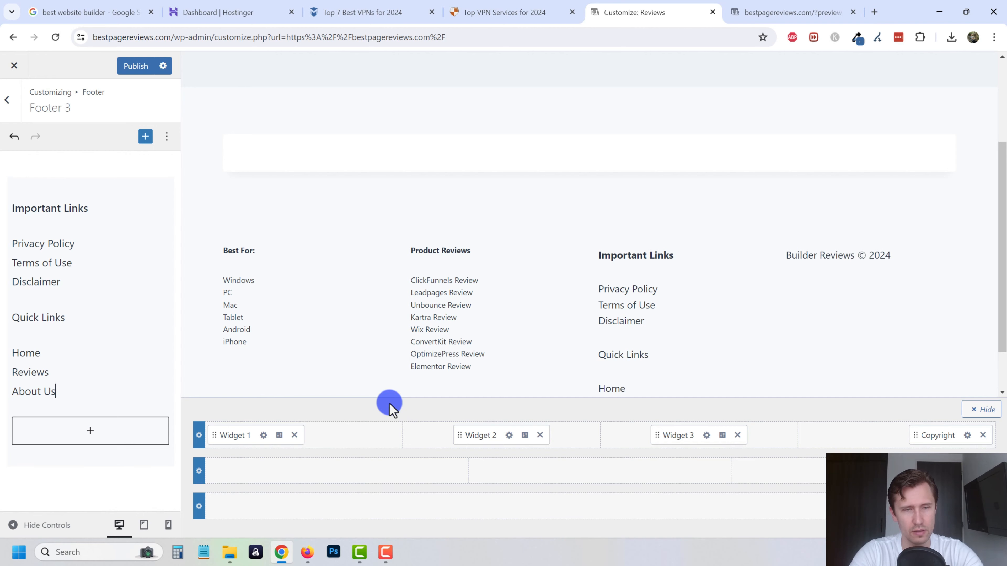
pyautogui.press('Return')
pyautogui.write('Co')
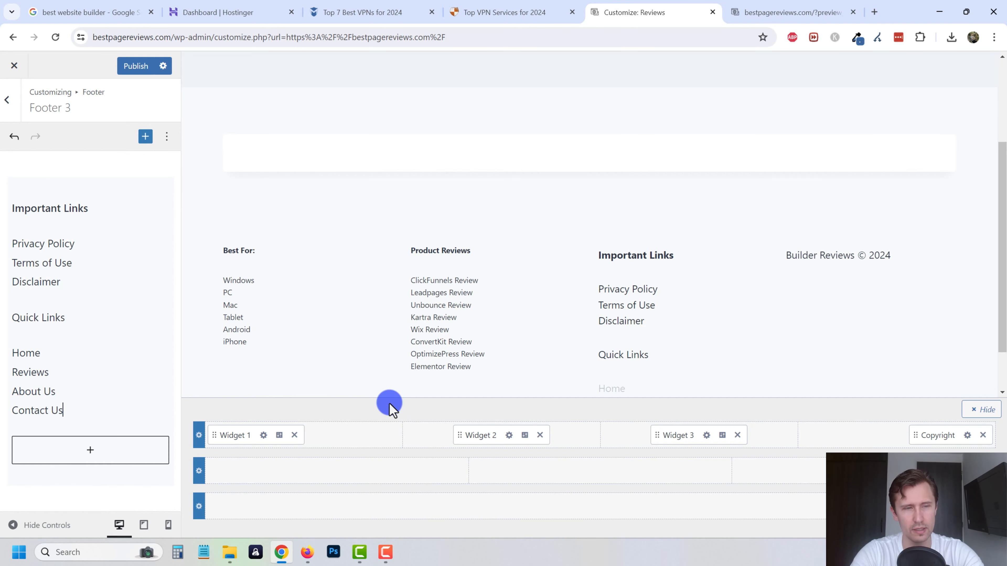
pyautogui.write('ntact Us')
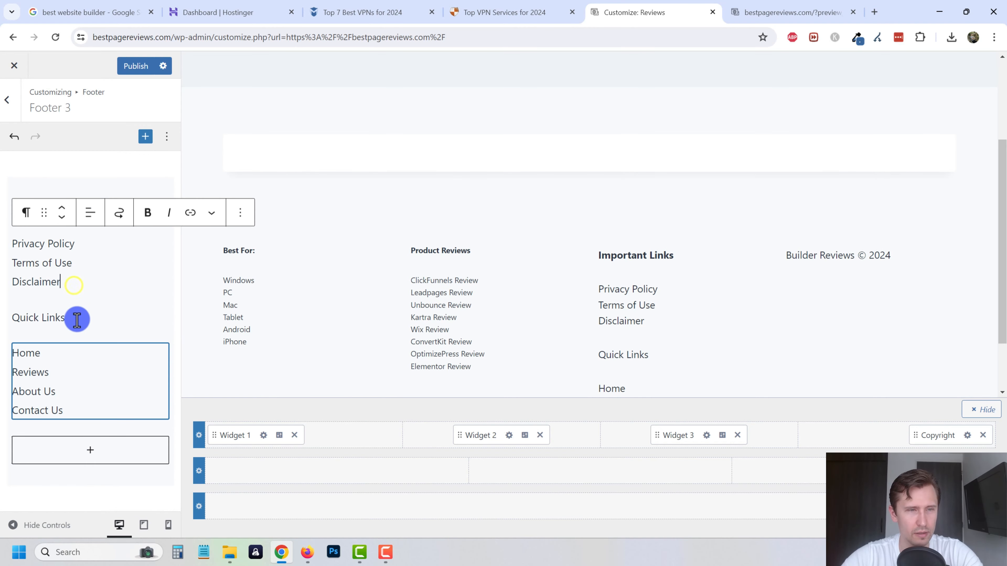
# Make the "Quick Links" text bold and set a custom font size of 13 px for all four Widget 3 paragraphs
pyautogui.moveTo(77, 319); pyautogui.dragTo(27, 317)
pyautogui.click(147, 291)
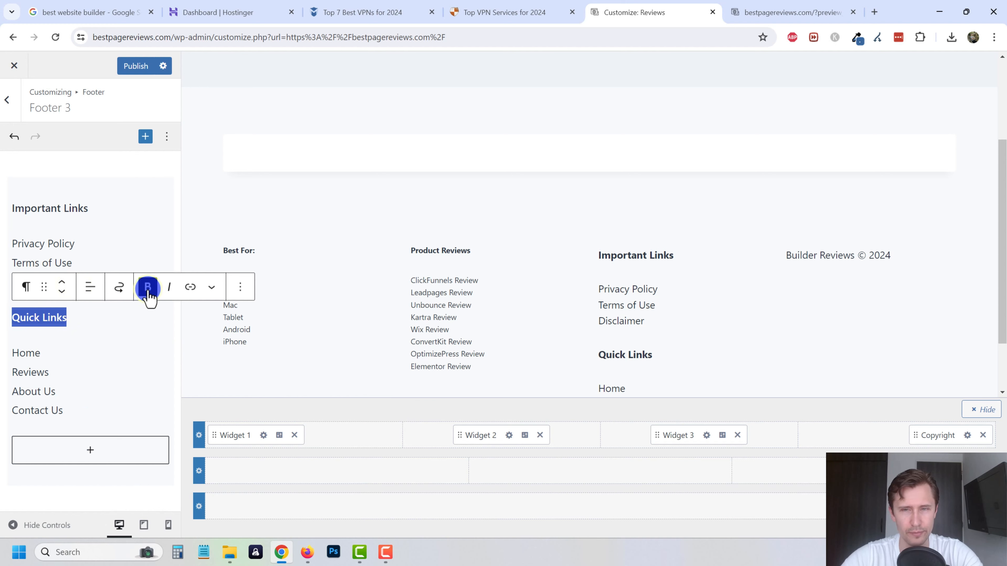
pyautogui.click(13, 206)
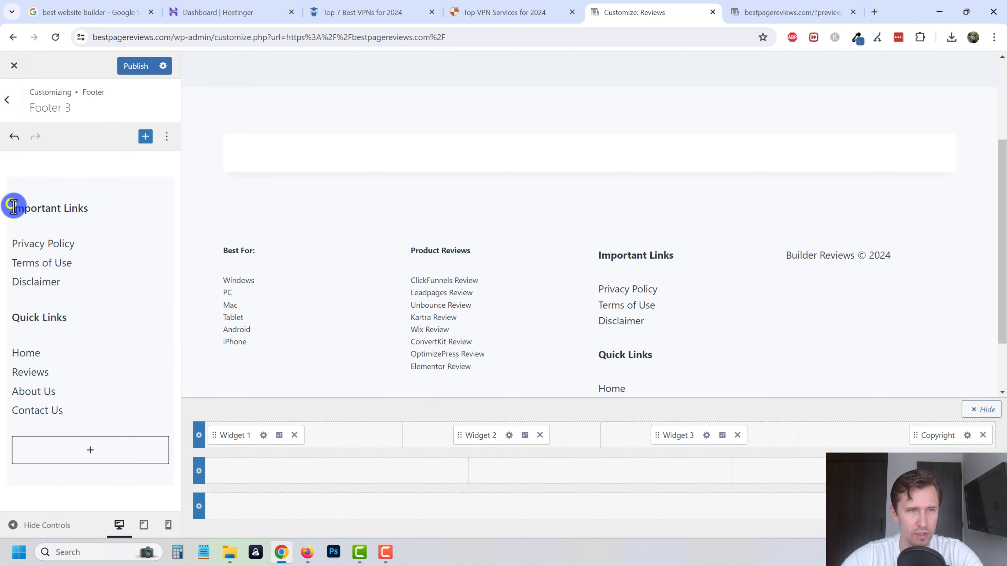
pyautogui.moveTo(80, 409); pyautogui.dragTo(162, 197)
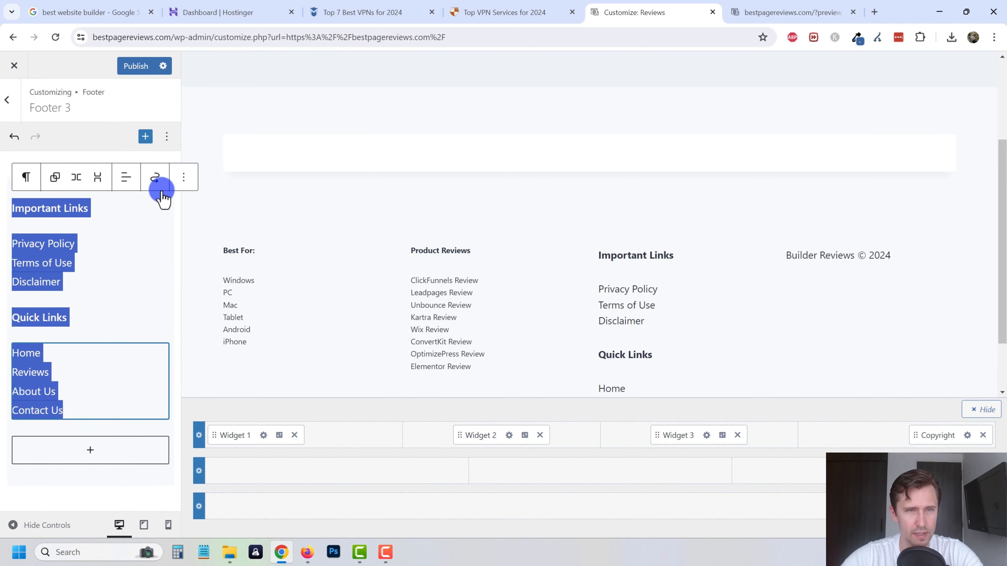
pyautogui.click(184, 177)
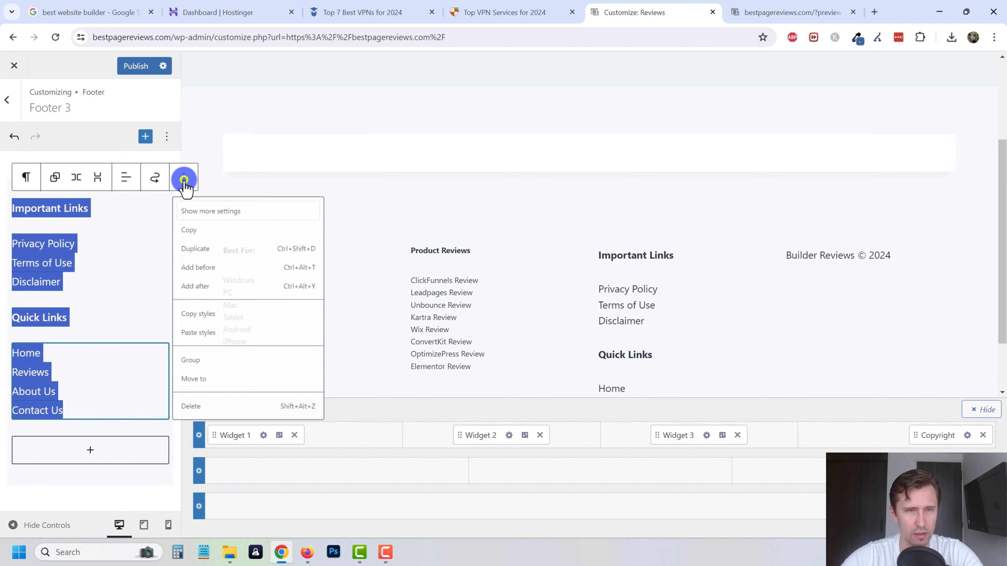
pyautogui.click(206, 224)
pyautogui.click(157, 284)
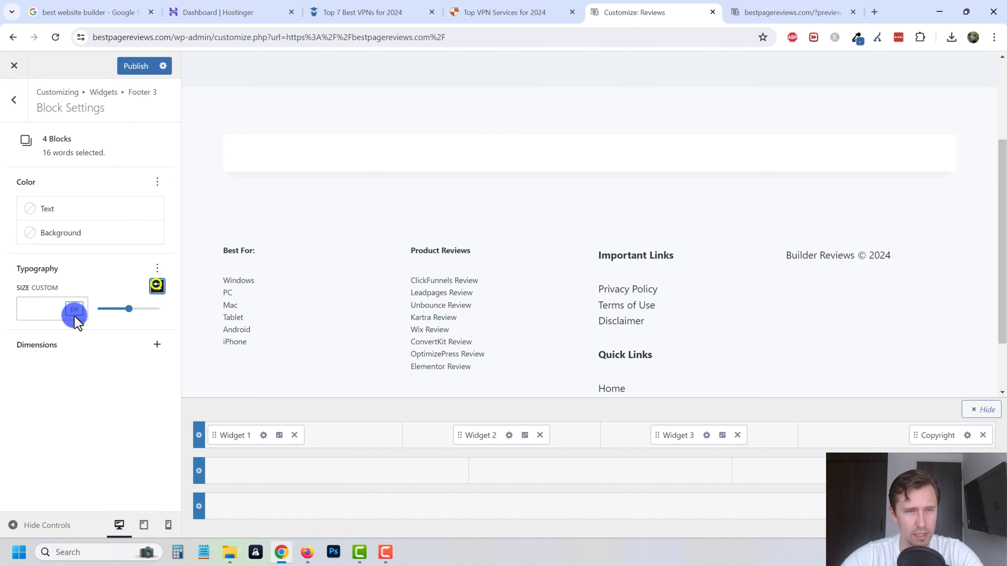
pyautogui.click(49, 309)
pyautogui.write('13')
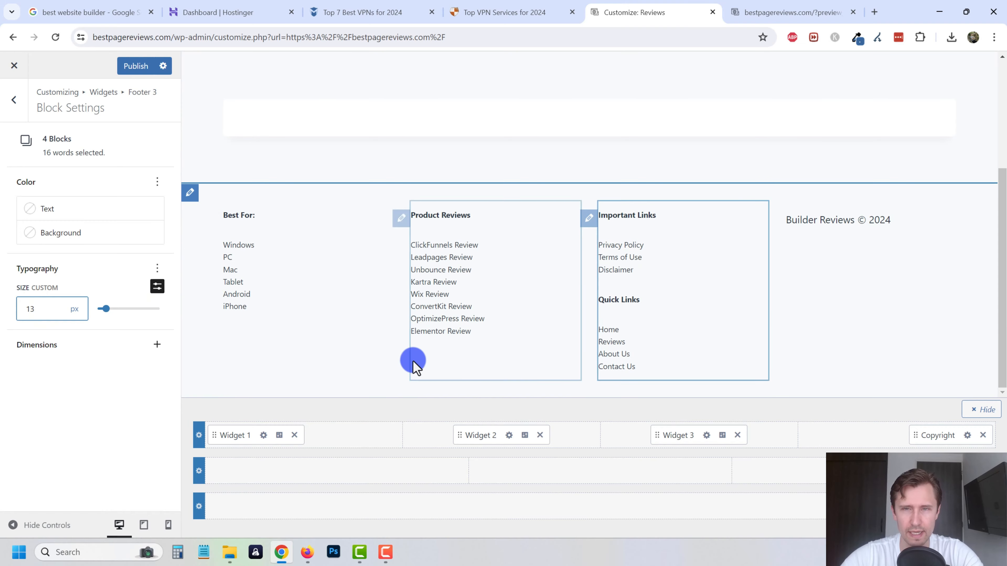
# Compare the footer columns in the preview with the Top VPN Services footer
pyautogui.click(524, 12)
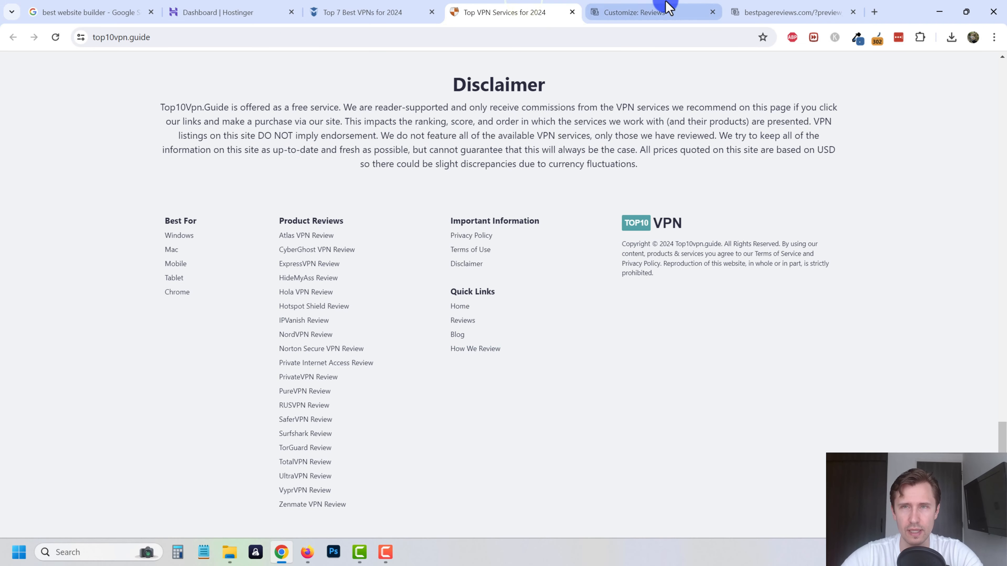
pyautogui.click(666, 11)
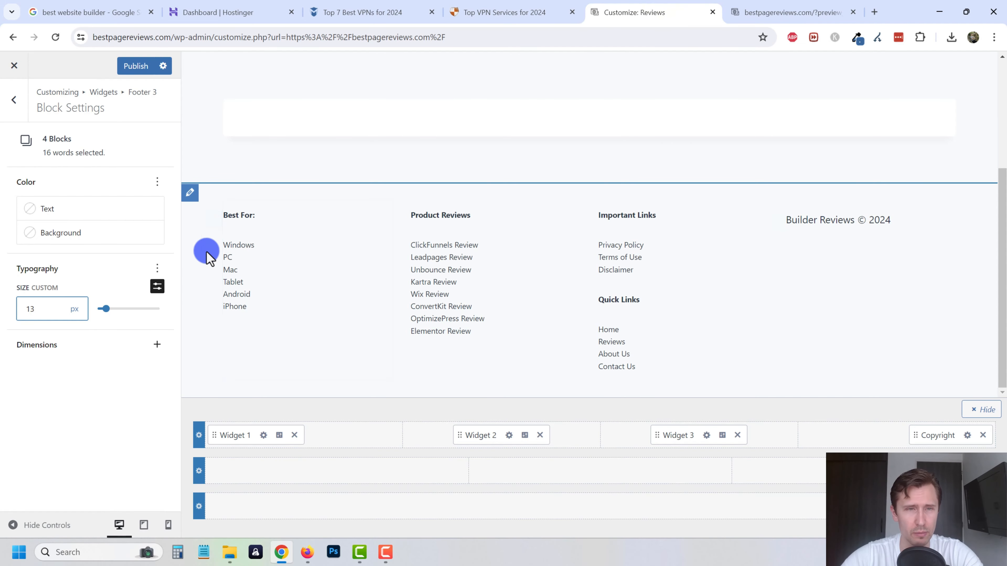
pyautogui.click(239, 250)
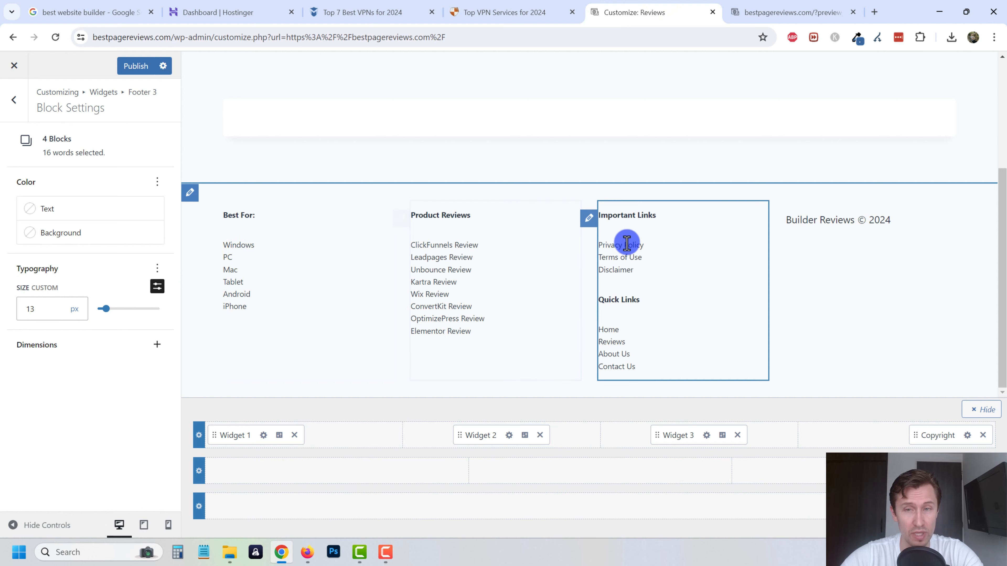
# Select the "Privacy Policy" text in Widget 3 and open its link entry
pyautogui.click(18, 92)
pyautogui.click(50, 246)
pyautogui.moveTo(61, 236); pyautogui.dragTo(12, 236)
pyautogui.click(192, 207)
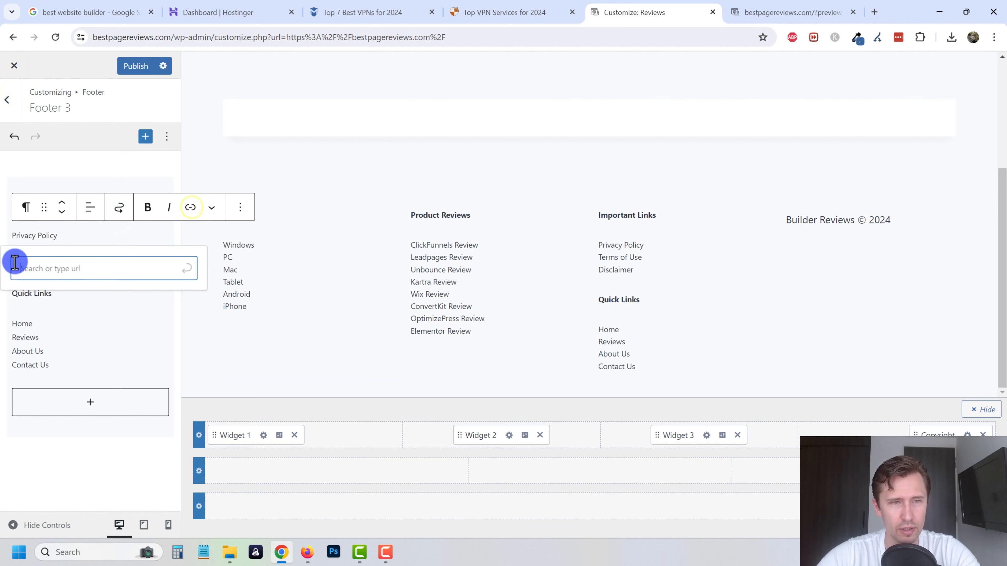
# Open the site's WordPress dashboard in a new browser tab and move that tab before the Customize tab
pyautogui.click(755, 8)
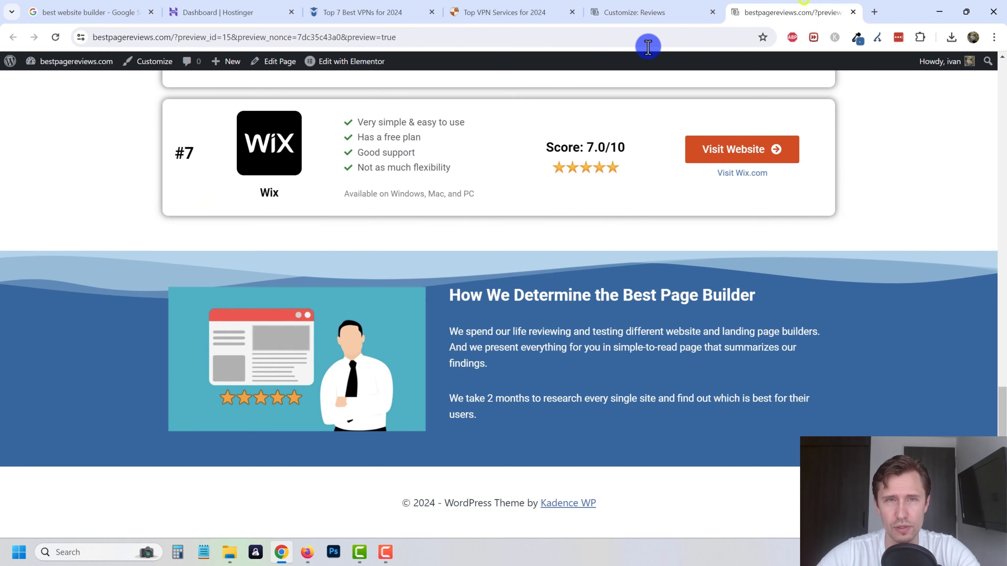
pyautogui.moveTo(76, 62)
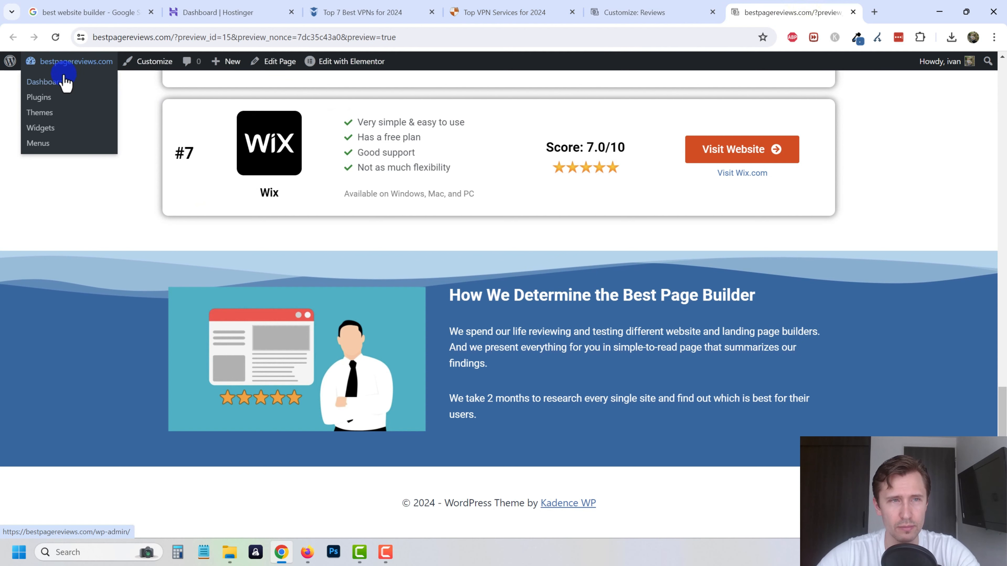
pyautogui.rightClick(65, 82)
pyautogui.click(105, 95)
pyautogui.click(780, 7)
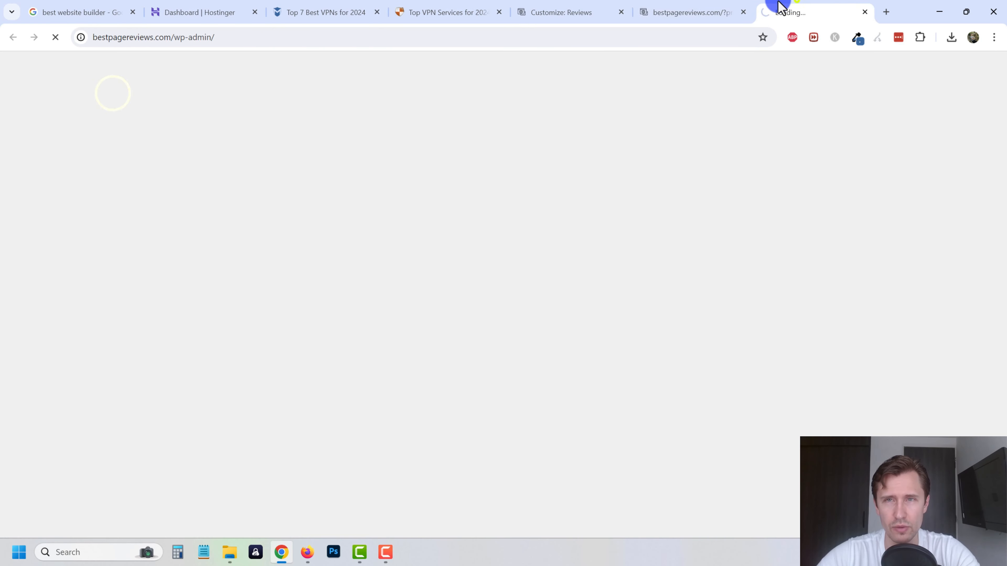
pyautogui.moveTo(780, 8); pyautogui.dragTo(578, 8)
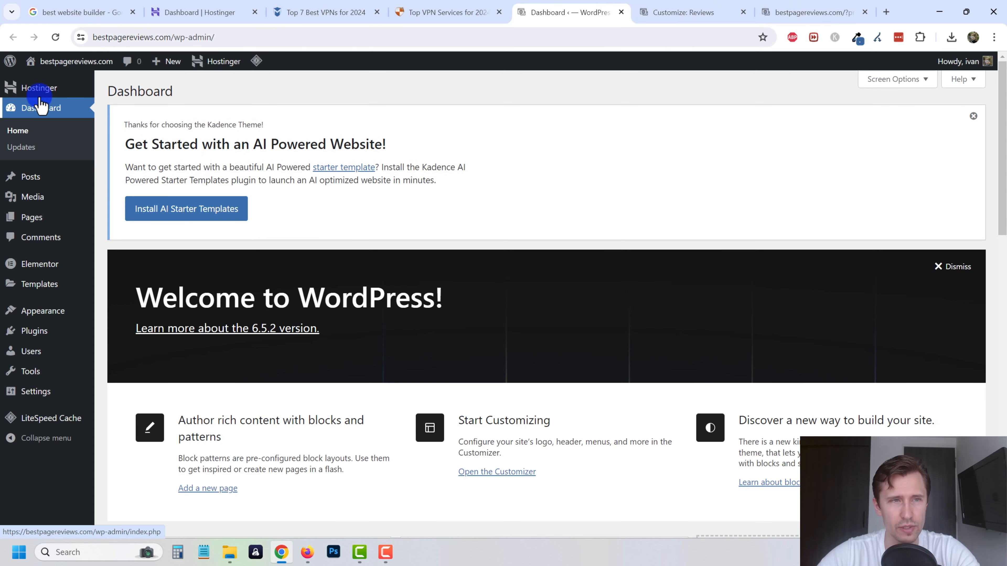
# Open Hostinger's AI Content Creator and set content type Pages, tone of voice Formal only, and content length Long
pyautogui.moveTo(55, 88)
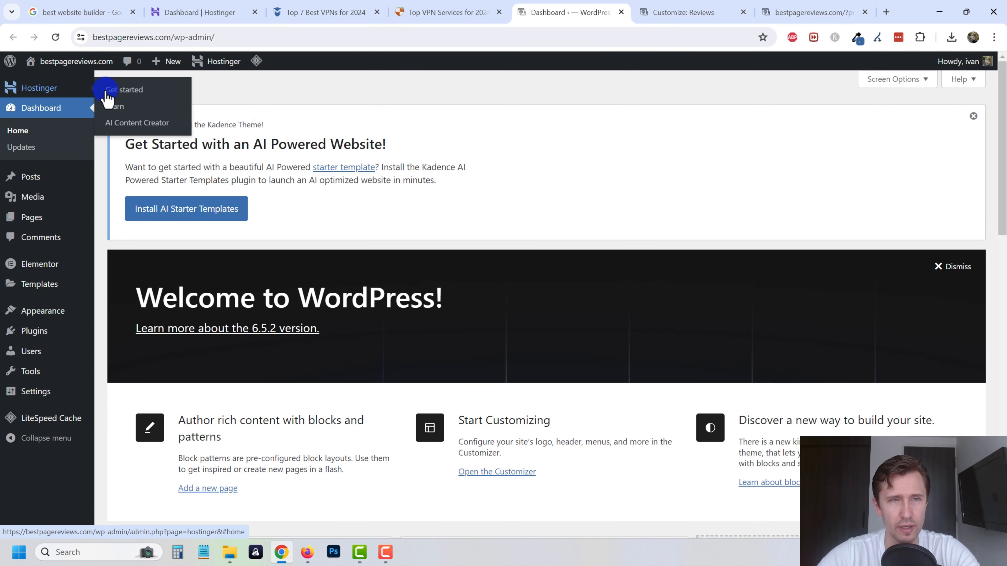
pyautogui.click(112, 131)
pyautogui.click(428, 252)
pyautogui.click(373, 304)
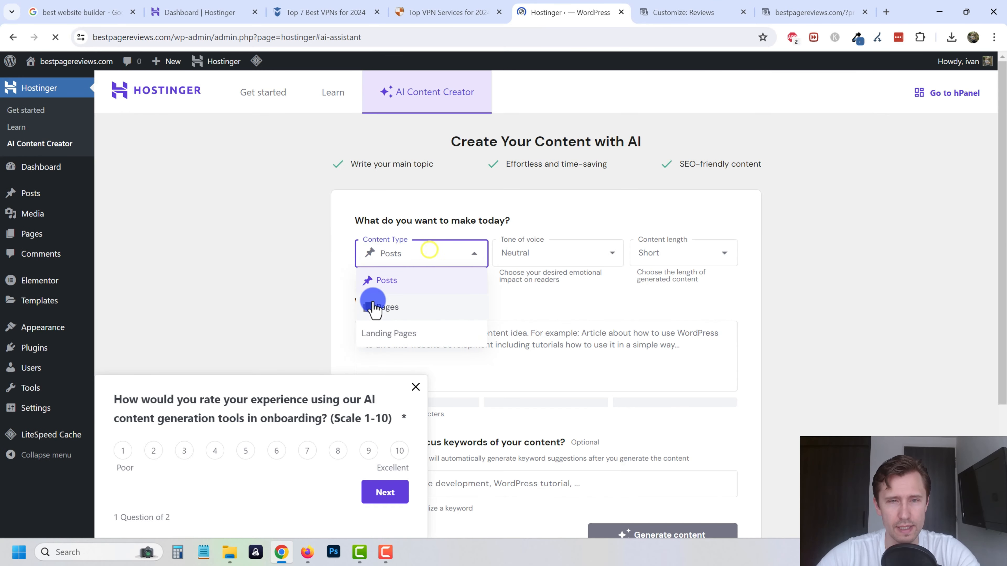
pyautogui.click(501, 257)
pyautogui.click(511, 314)
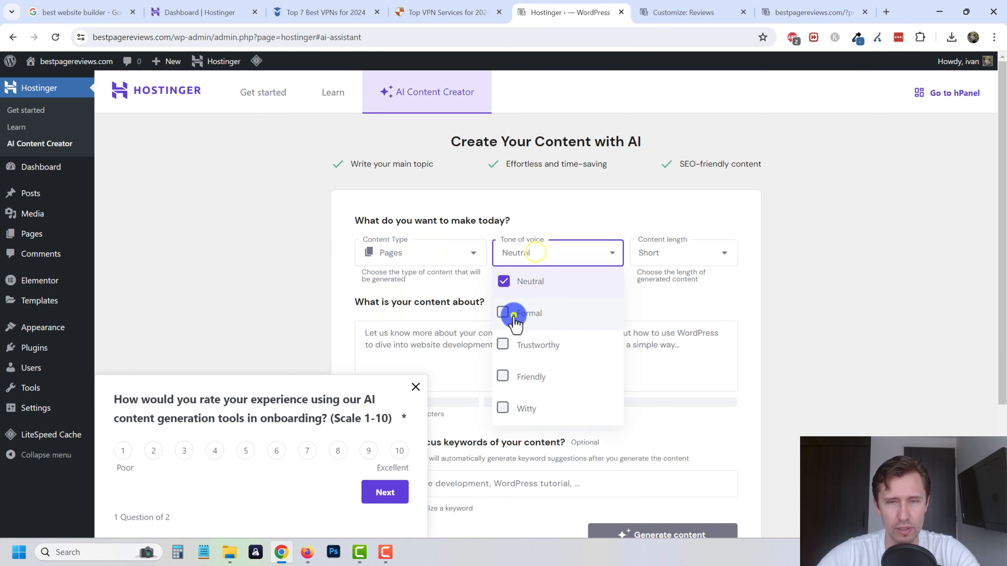
pyautogui.click(503, 281)
pyautogui.click(672, 238)
pyautogui.click(677, 258)
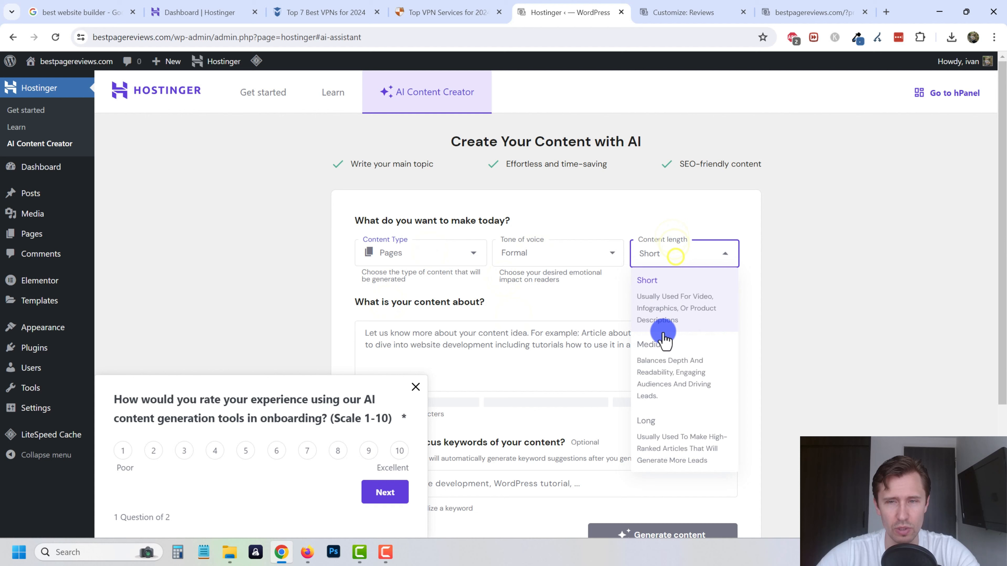
pyautogui.click(655, 430)
# Dismiss the rating survey and generate content from the idea "Please write a privacy policy page for my brand Builder Reviews"
pyautogui.click(517, 359)
pyautogui.scroll(-1, 472, 393)
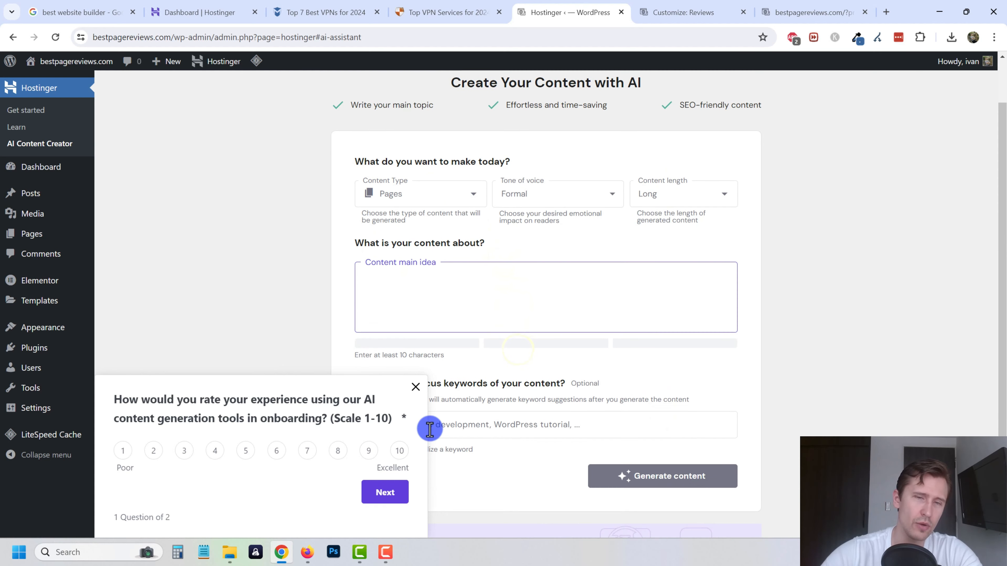
pyautogui.click(414, 385)
pyautogui.click(394, 316)
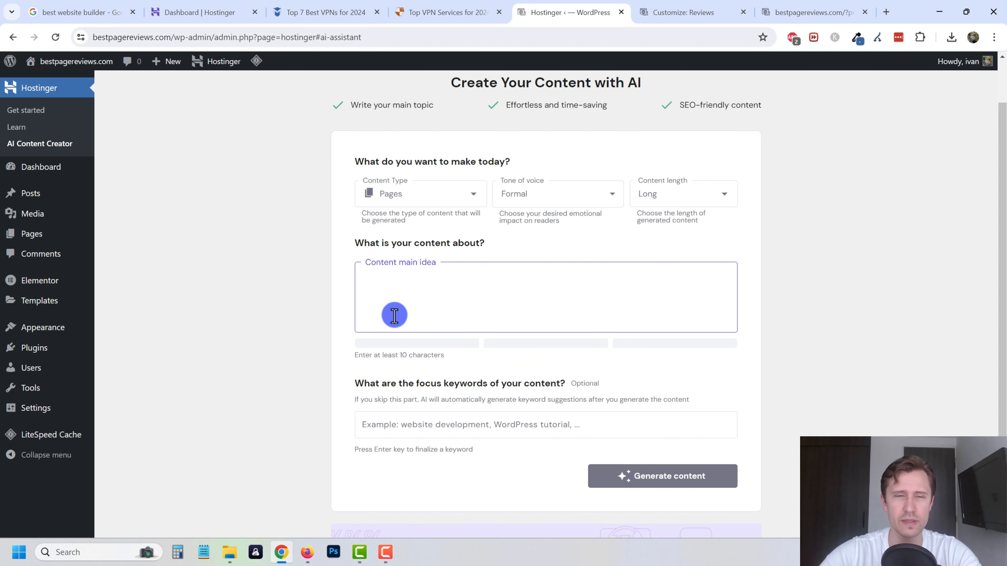
pyautogui.write('Please write a privacy policy pa')
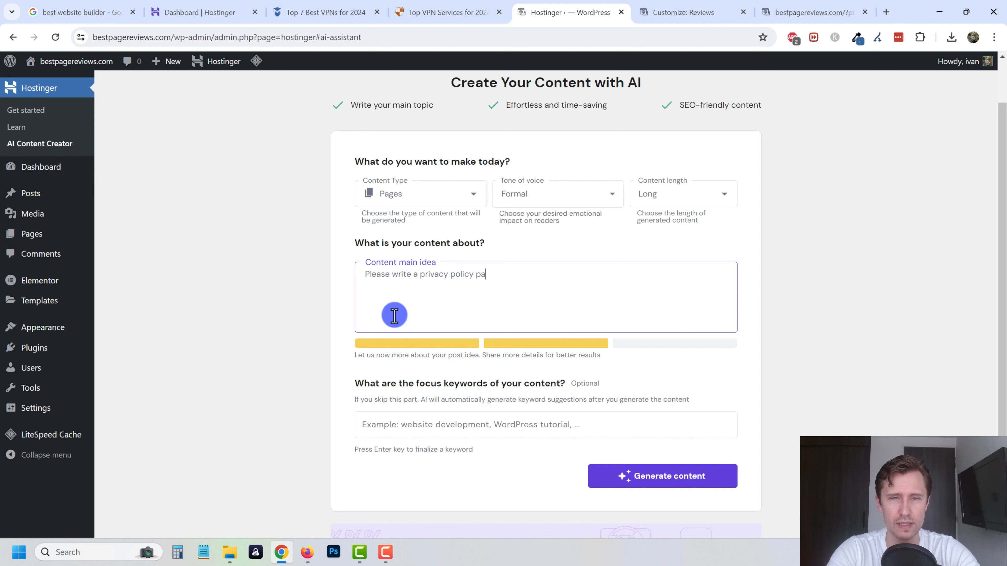
pyautogui.write('ge for my brand Builder Reviews')
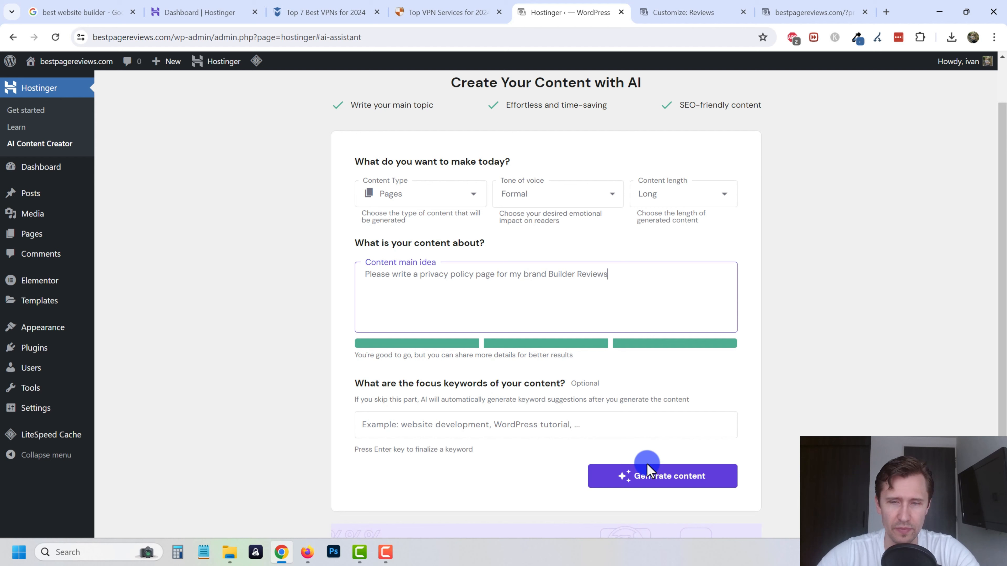
pyautogui.click(630, 473)
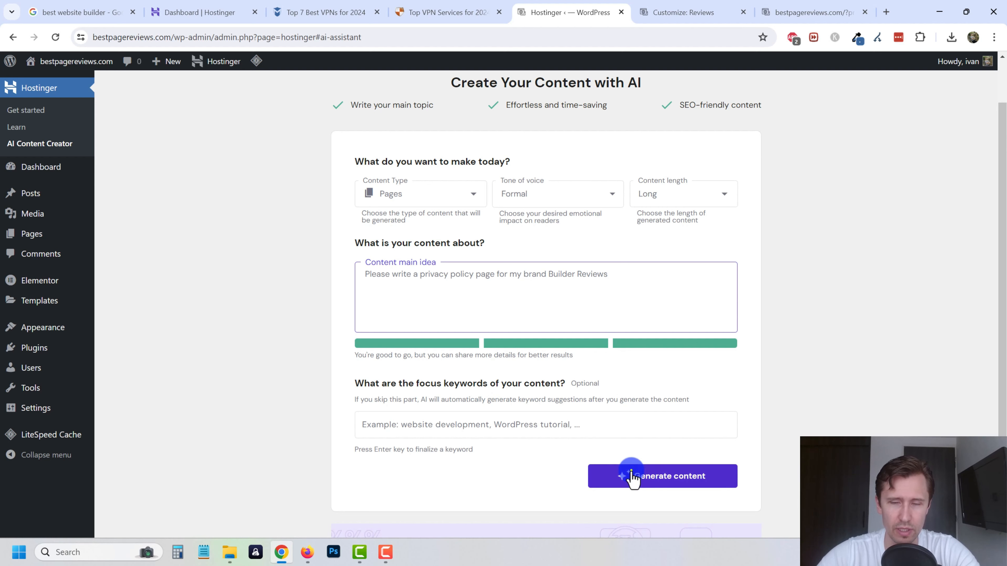
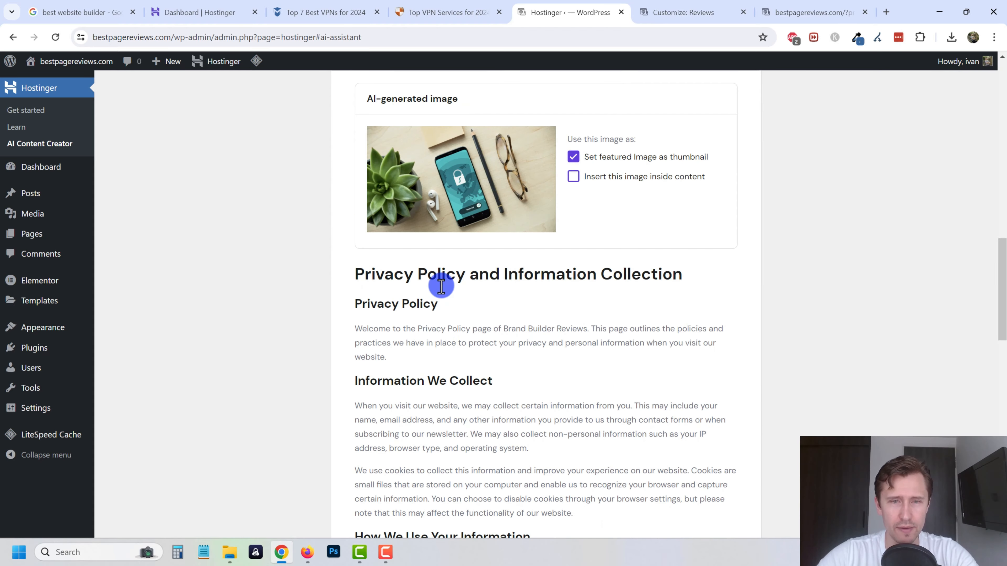
# Review the generated privacy policy and its image options, and open the content as a draft page in the editor
pyautogui.scroll(-4, 400, 270)
pyautogui.scroll(-10, 431, 305)
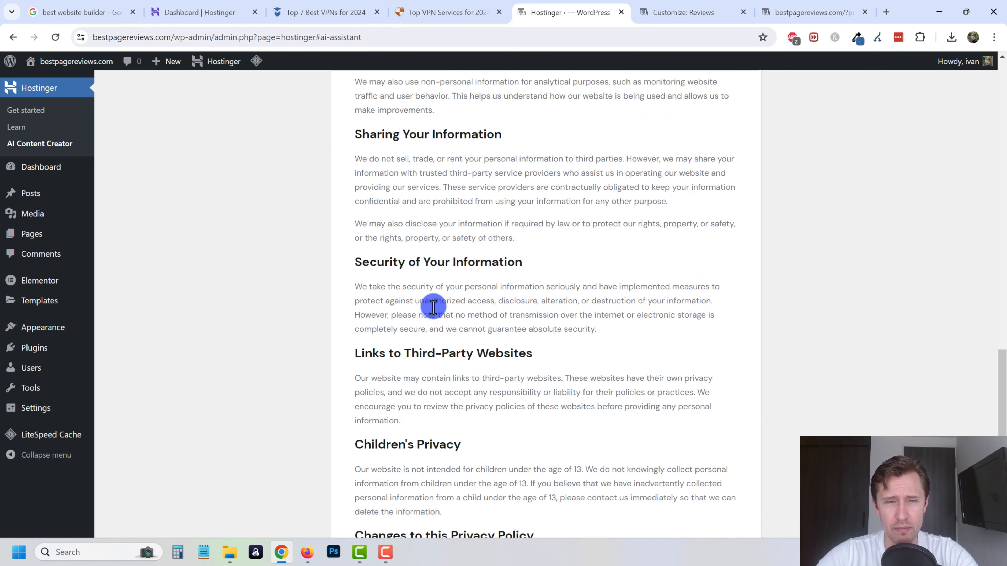
pyautogui.scroll(11, 471, 355)
pyautogui.scroll(4, 566, 323)
pyautogui.click(585, 206)
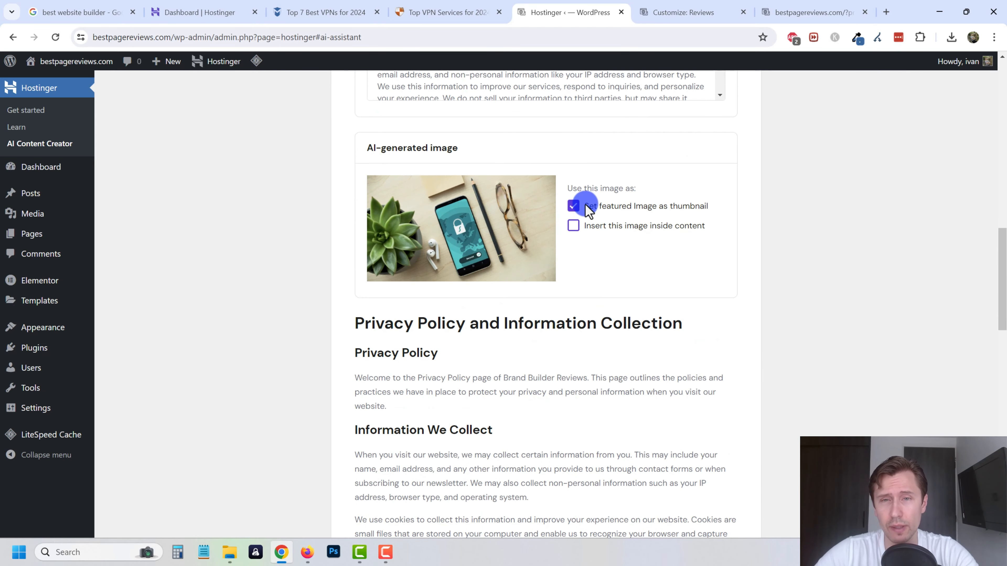
pyautogui.scroll(-10, 486, 365)
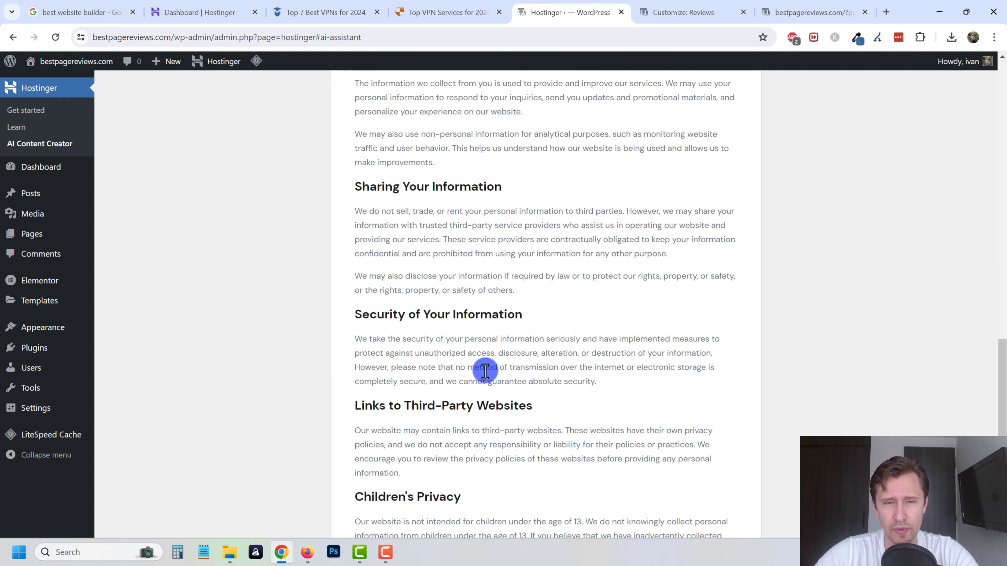
pyautogui.scroll(-5, 535, 393)
pyautogui.click(657, 370)
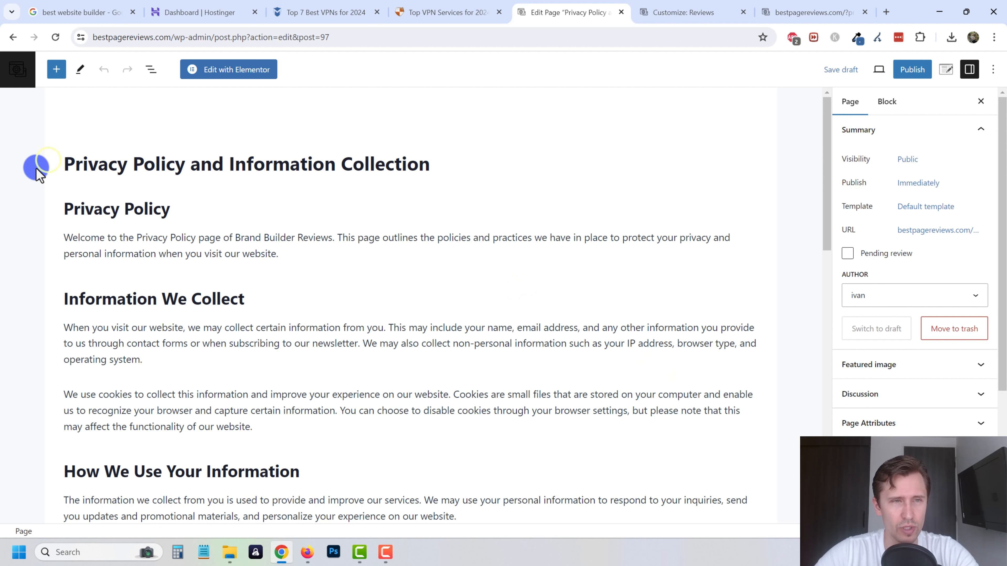
# Clear the "Privacy Policy and Information Collection" page title, keeping the Privacy Policy heading below it
pyautogui.tripleClick(94, 164)
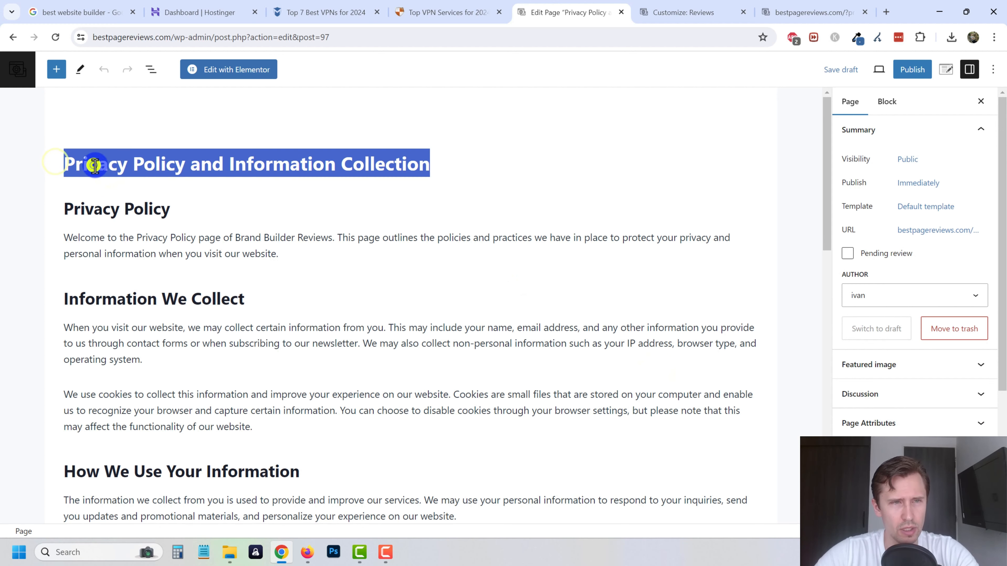
pyautogui.press('BackSpace')
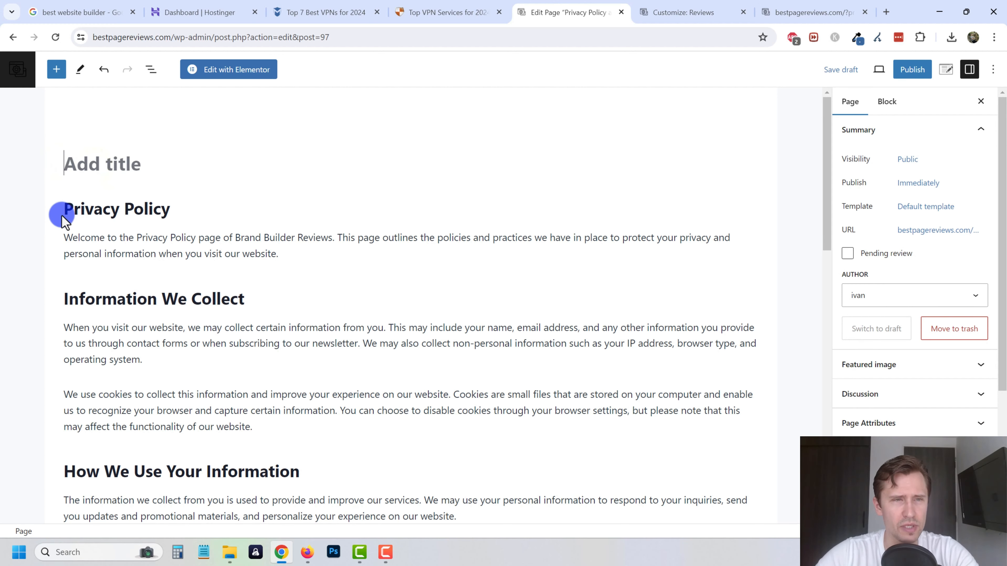
pyautogui.click(69, 208)
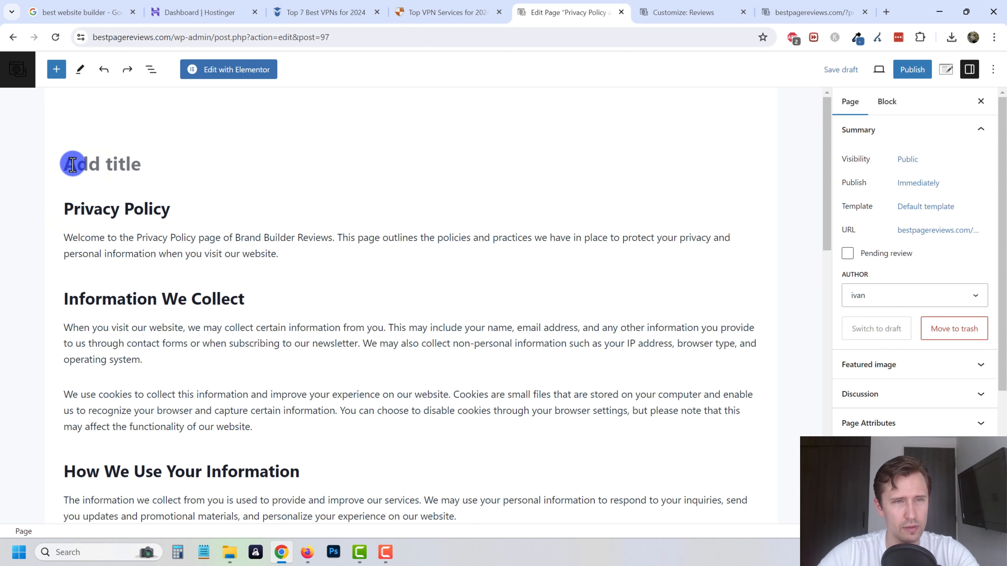
pyautogui.click(73, 164)
# Replace the [Date] placeholder in the "Last updated" line at the end of the page with "May 6th, 2024"
pyautogui.click(216, 296)
pyautogui.scroll(-10, 218, 285)
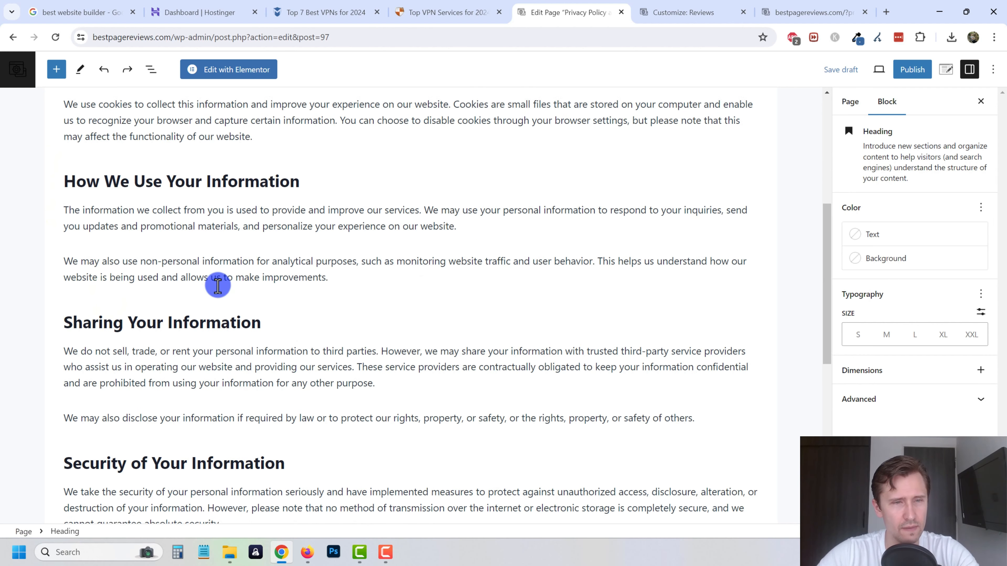
pyautogui.scroll(-3, 219, 289)
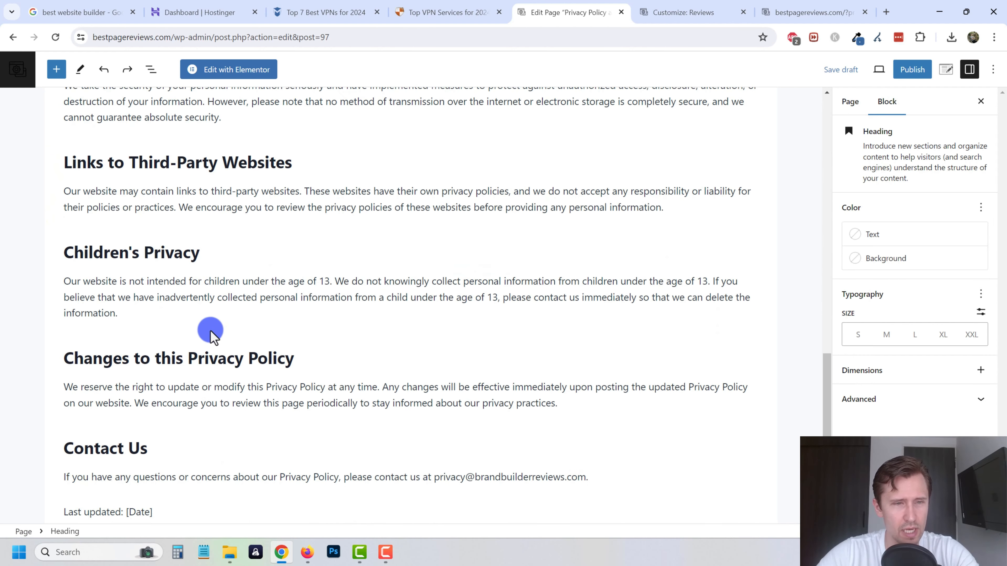
pyautogui.click(162, 509)
pyautogui.moveTo(153, 511); pyautogui.dragTo(125, 511)
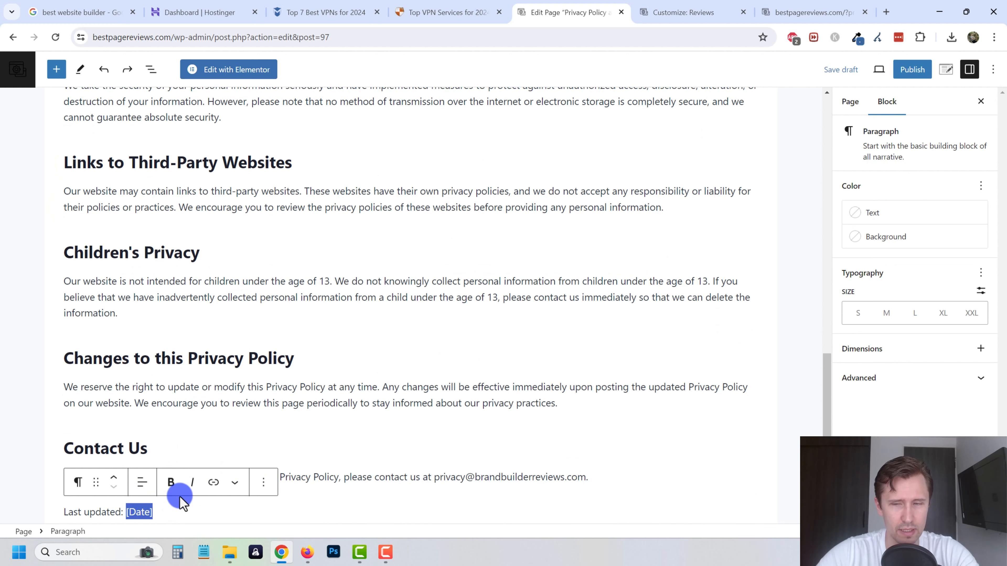
pyautogui.write('May 6th, 2024')
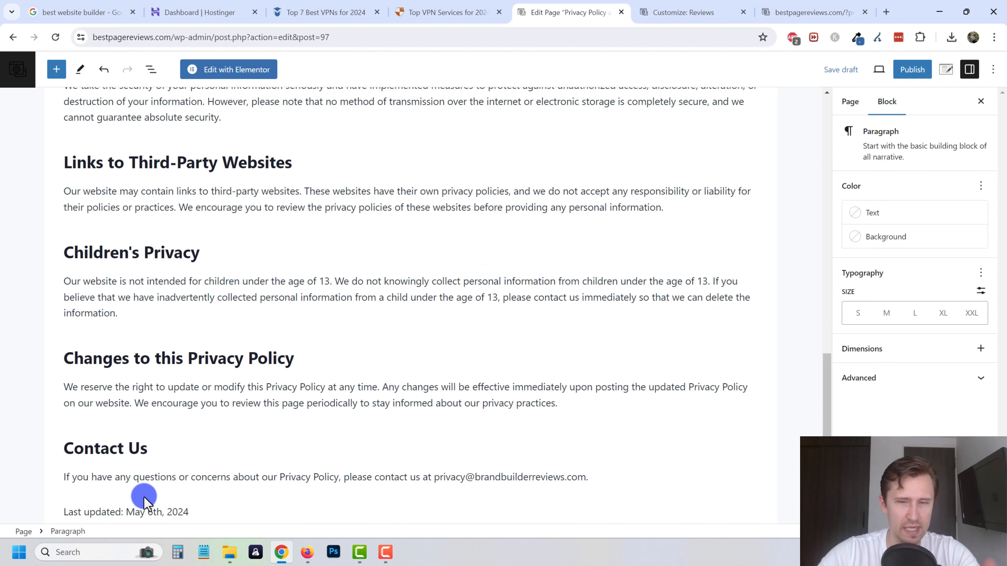
pyautogui.click(445, 478)
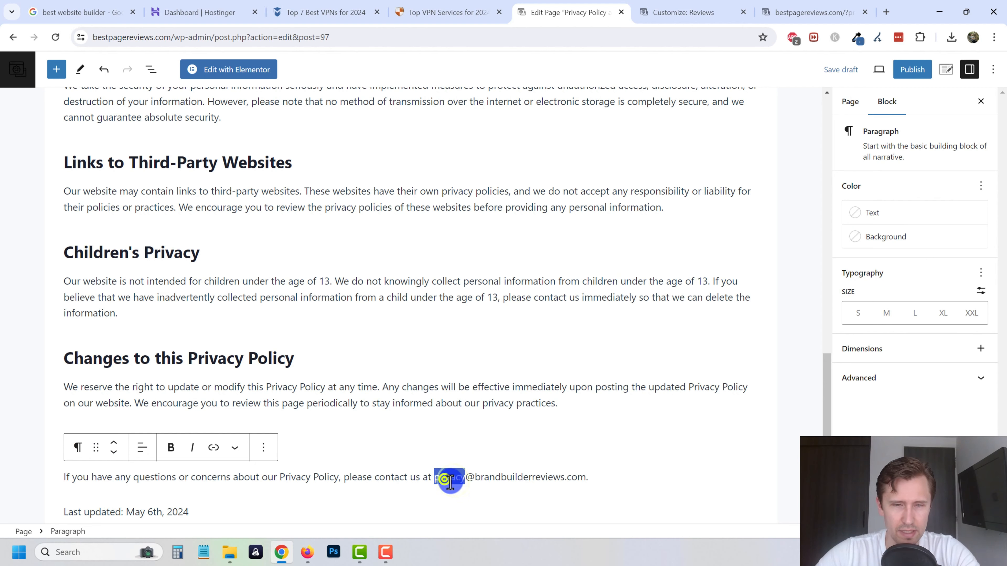
pyautogui.moveTo(454, 480); pyautogui.dragTo(535, 475)
pyautogui.click(535, 475)
pyautogui.scroll(1, 445, 455)
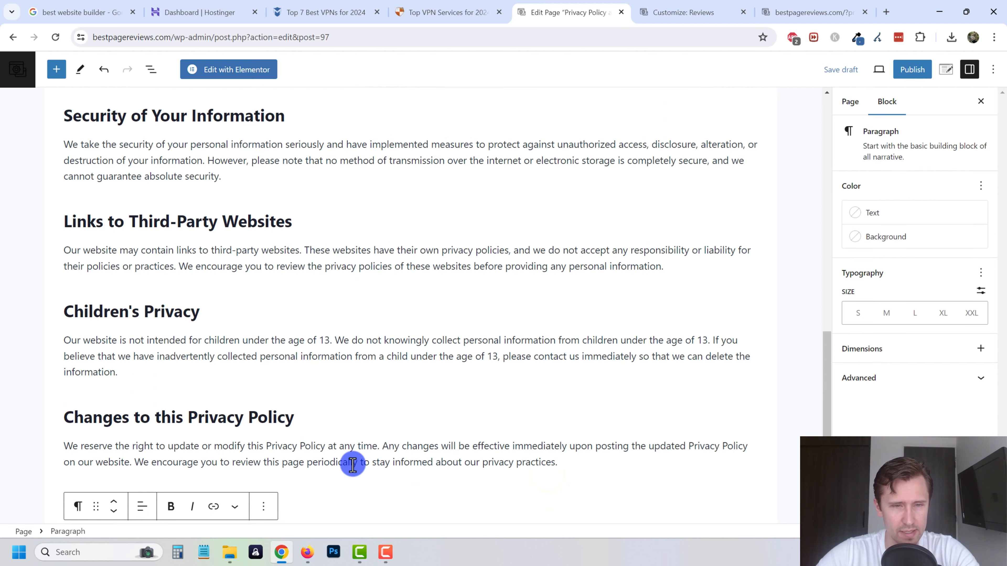
# Publish the privacy policy page and look through it on the live site
pyautogui.scroll(20, 364, 446)
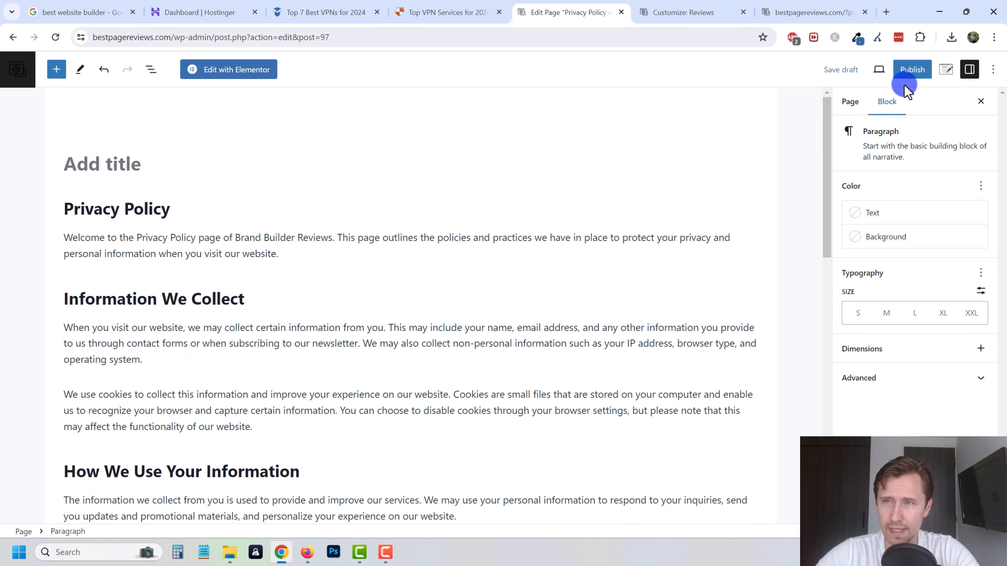
pyautogui.click(903, 72)
pyautogui.click(901, 69)
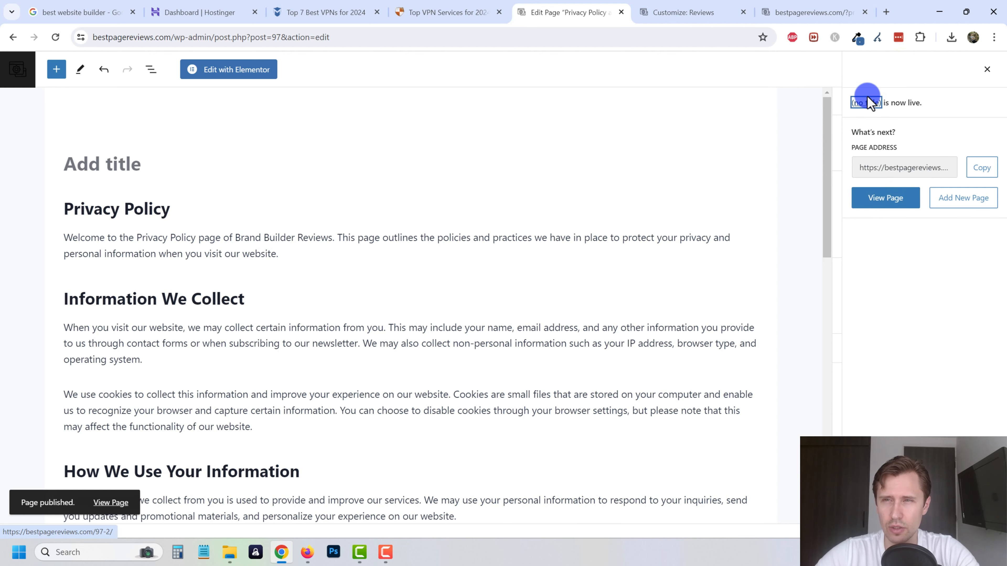
pyautogui.click(884, 198)
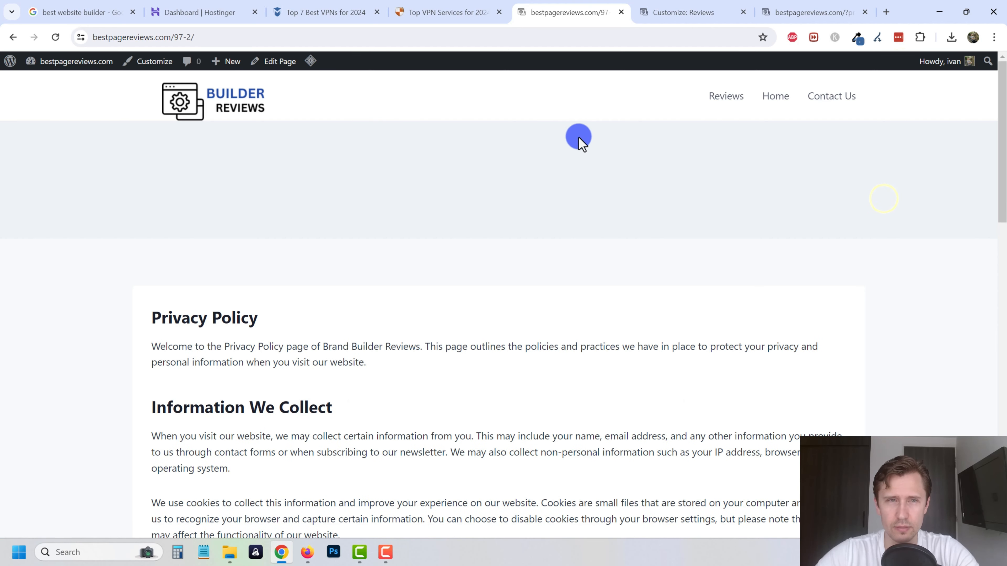
pyautogui.scroll(-15, 230, 302)
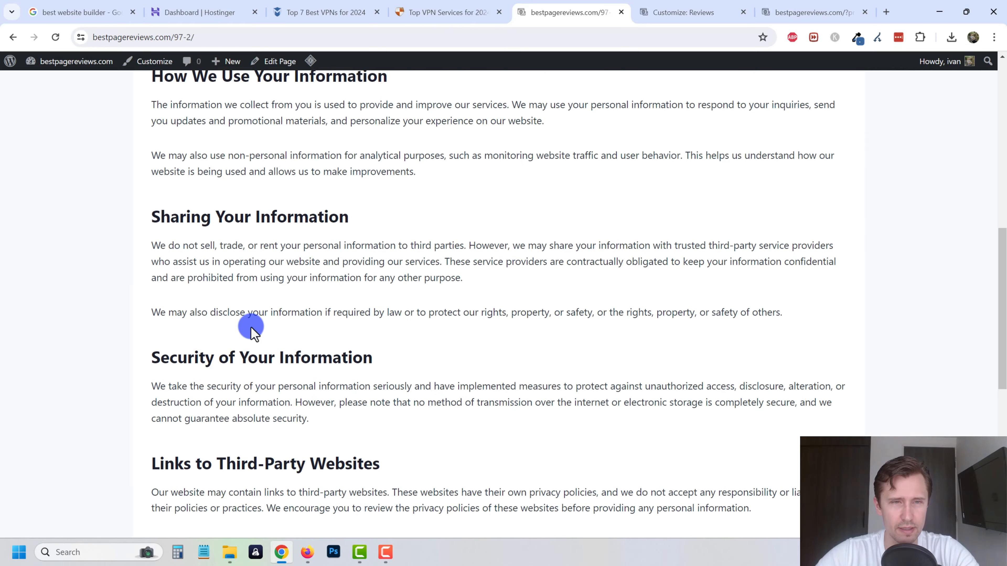
pyautogui.scroll(15, 251, 327)
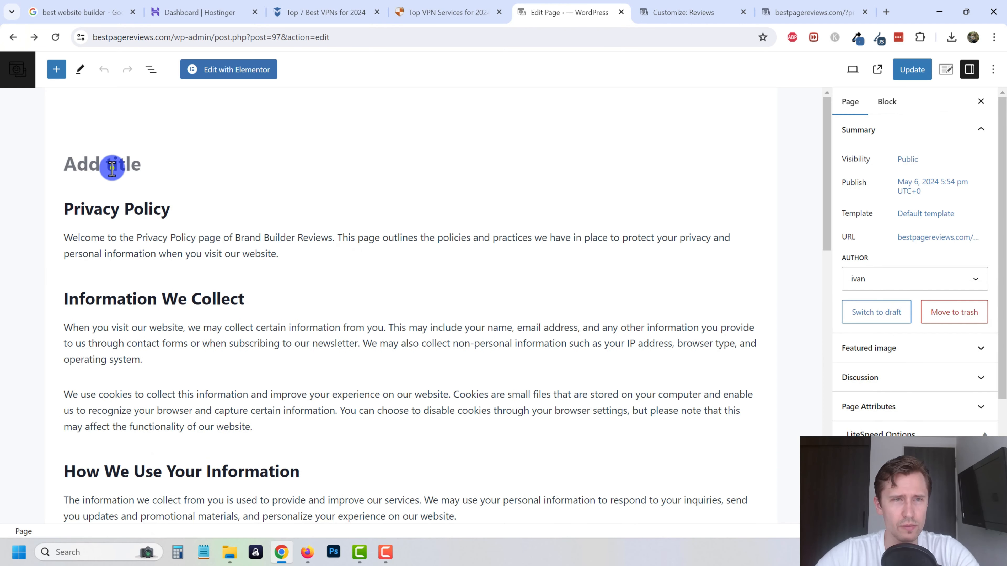
# Title the page "Privacy Policy", delete the duplicate heading block beneath the title, and update the page
pyautogui.write('Privacy Policy')
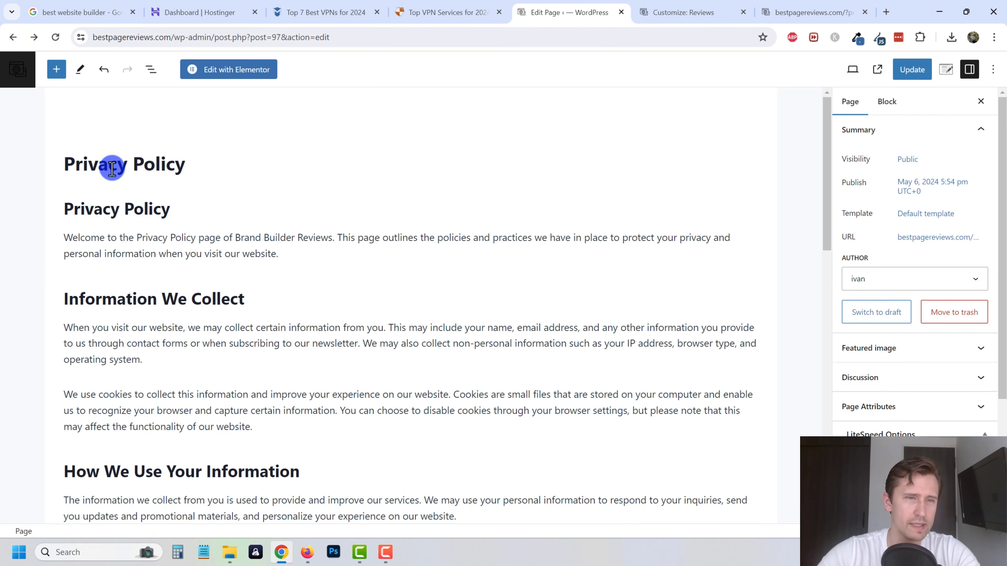
pyautogui.tripleClick(124, 203)
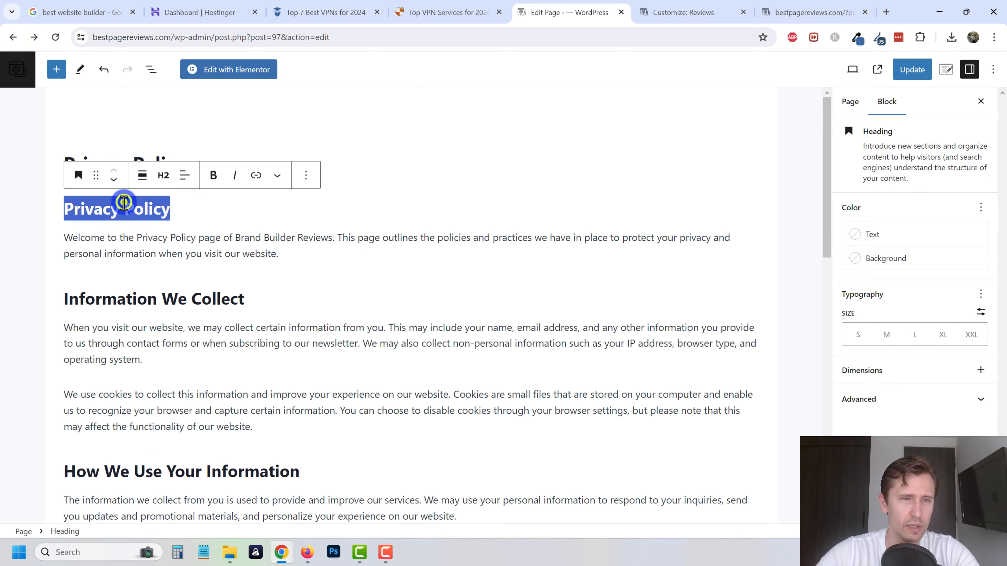
pyautogui.press('BackSpace')
pyautogui.press('BackSpace')
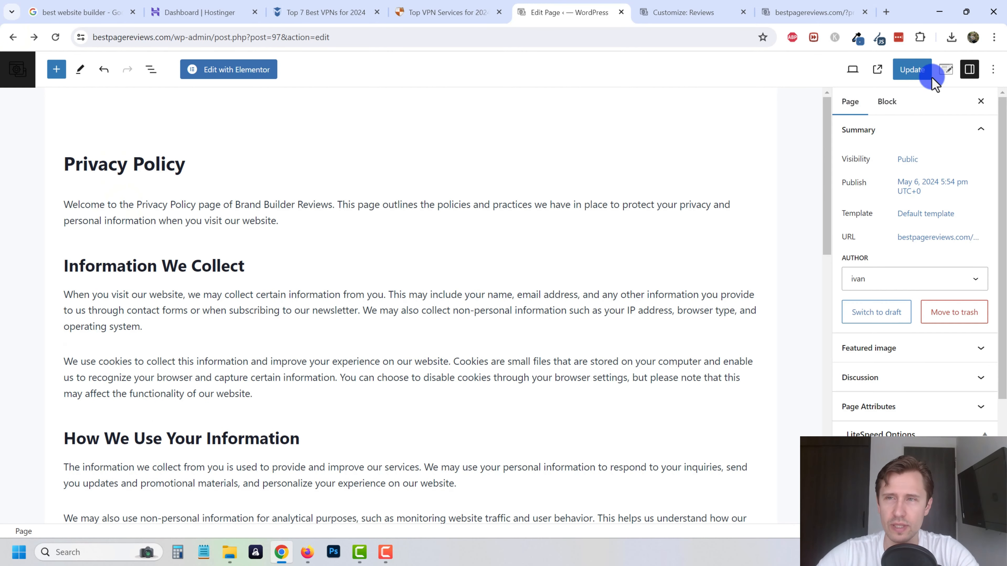
pyautogui.click(910, 71)
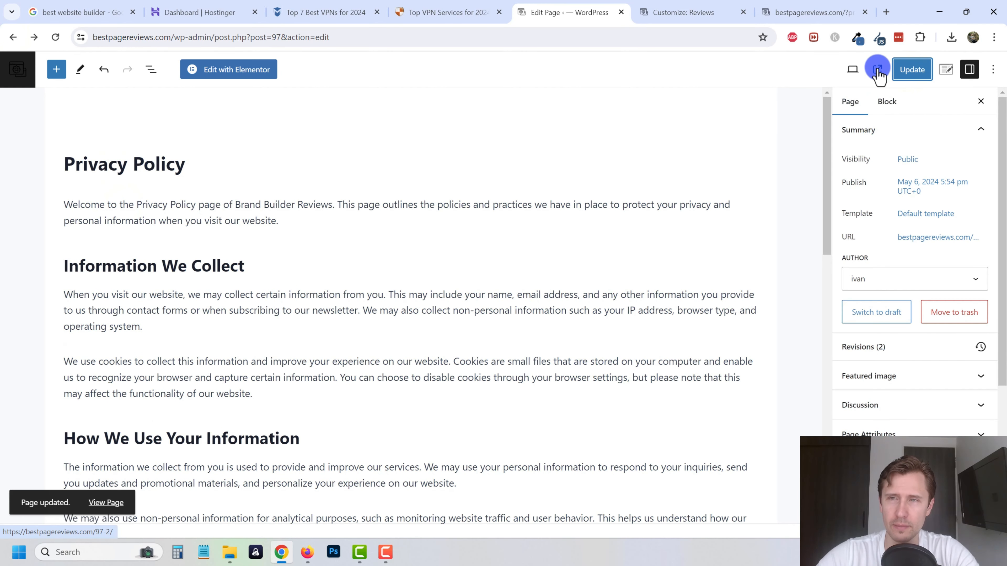
# View the updated Privacy Policy page on the live site and check its title and sections
pyautogui.click(878, 68)
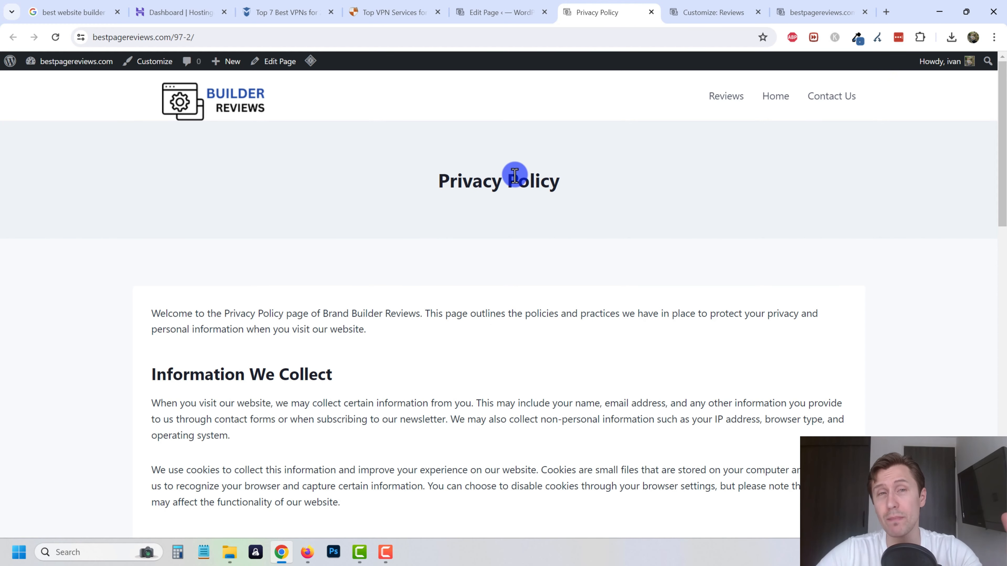
pyautogui.scroll(-4, 258, 318)
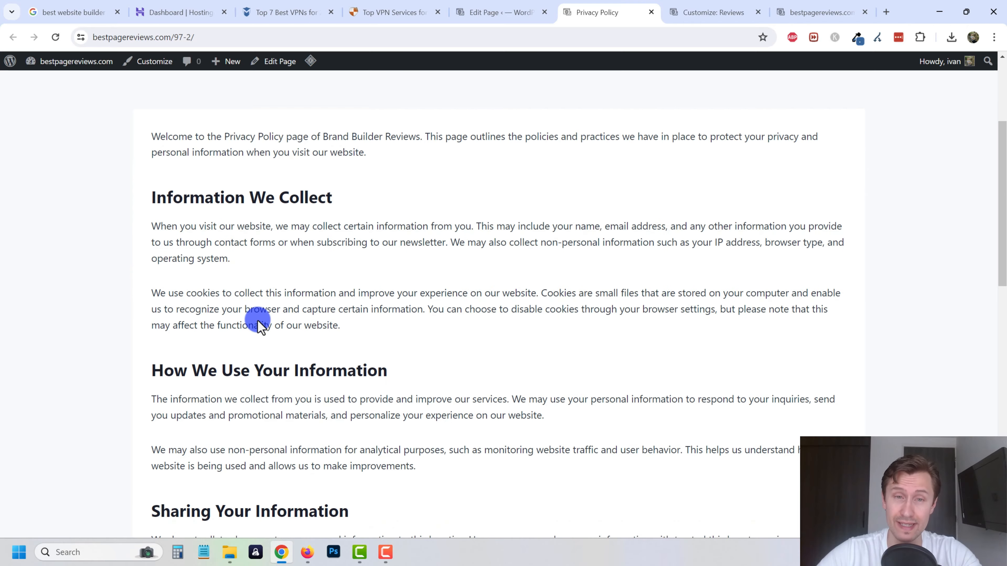
pyautogui.scroll(3, 258, 320)
pyautogui.scroll(-14, 397, 333)
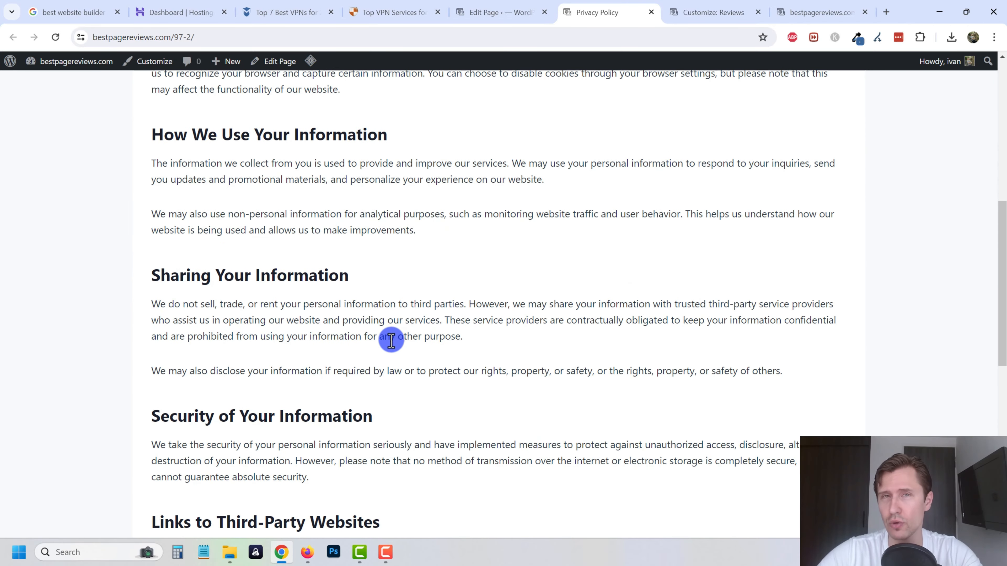
# Finish checking the live Privacy Policy page, close it, and save the page again in the editor
pyautogui.scroll(-4, 396, 337)
pyautogui.scroll(20, 403, 335)
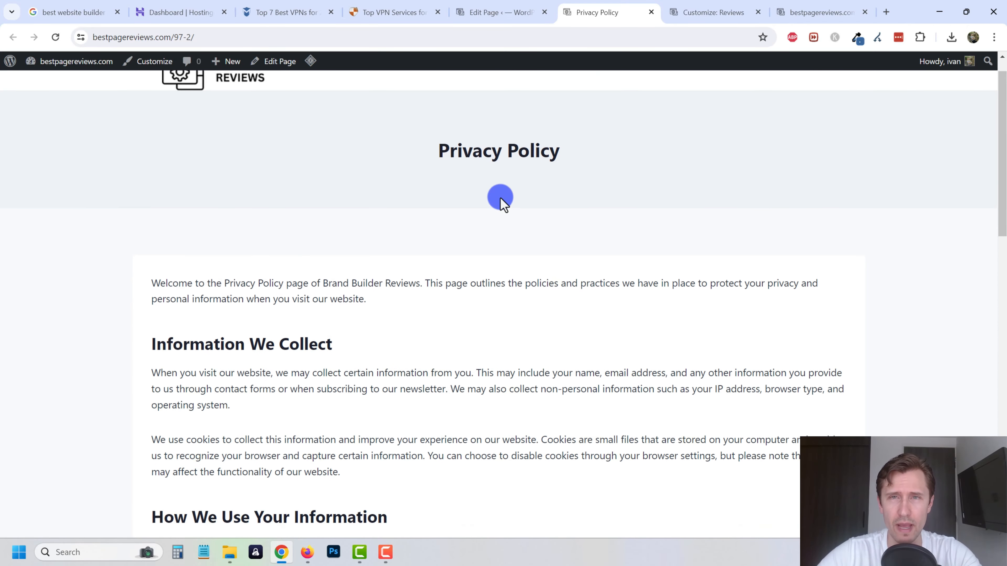
pyautogui.click(651, 12)
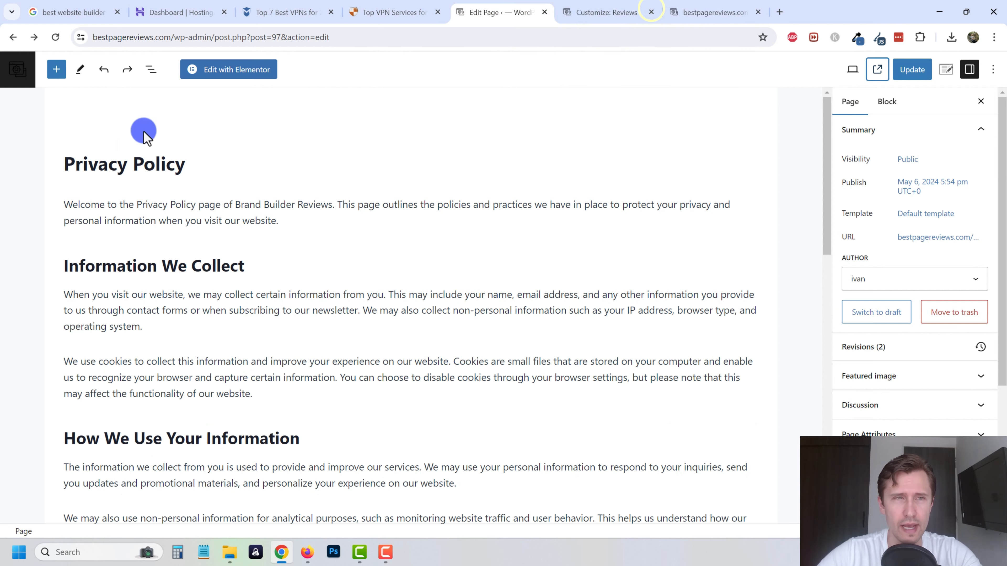
pyautogui.click(22, 71)
pyautogui.click(602, 111)
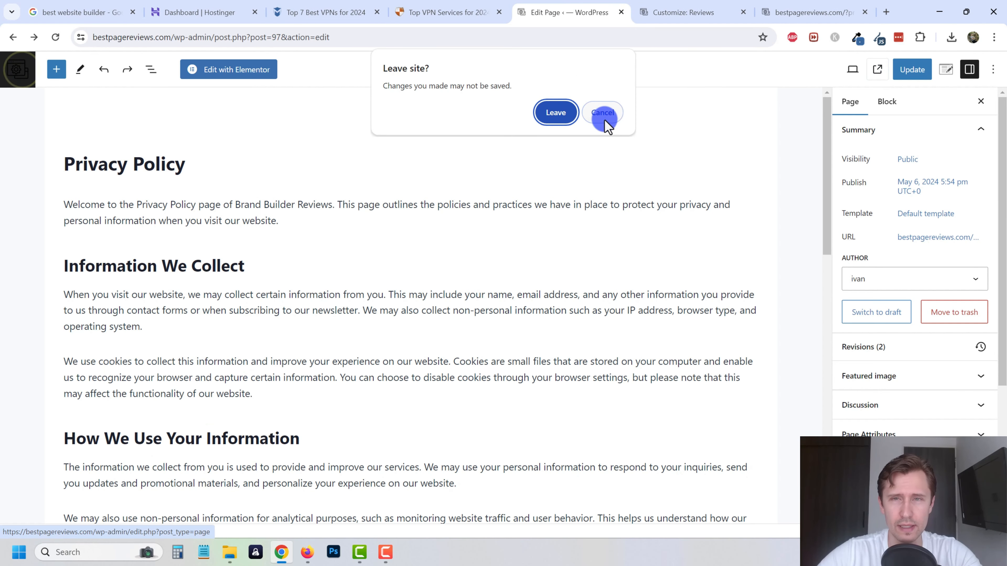
pyautogui.click(907, 71)
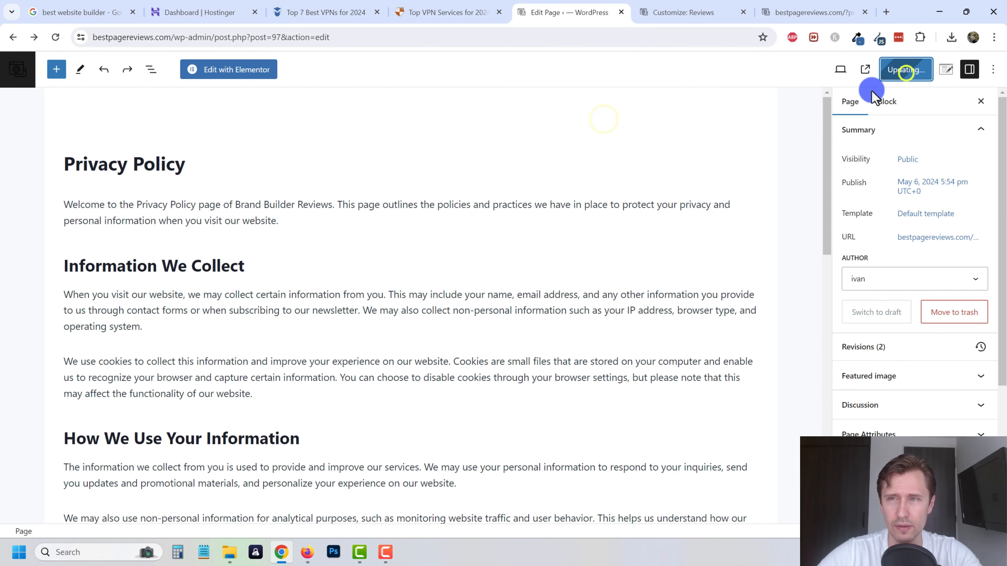
# Set the Privacy Policy page's slug to privacy-policy with Quick Edit in the pages list
pyautogui.click(14, 70)
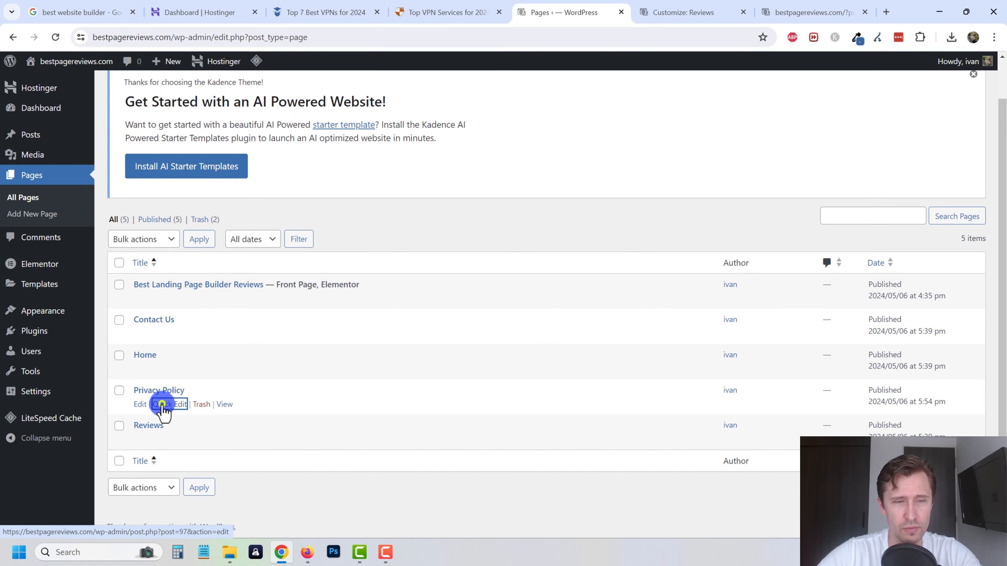
pyautogui.click(167, 404)
pyautogui.moveTo(213, 439); pyautogui.dragTo(175, 436)
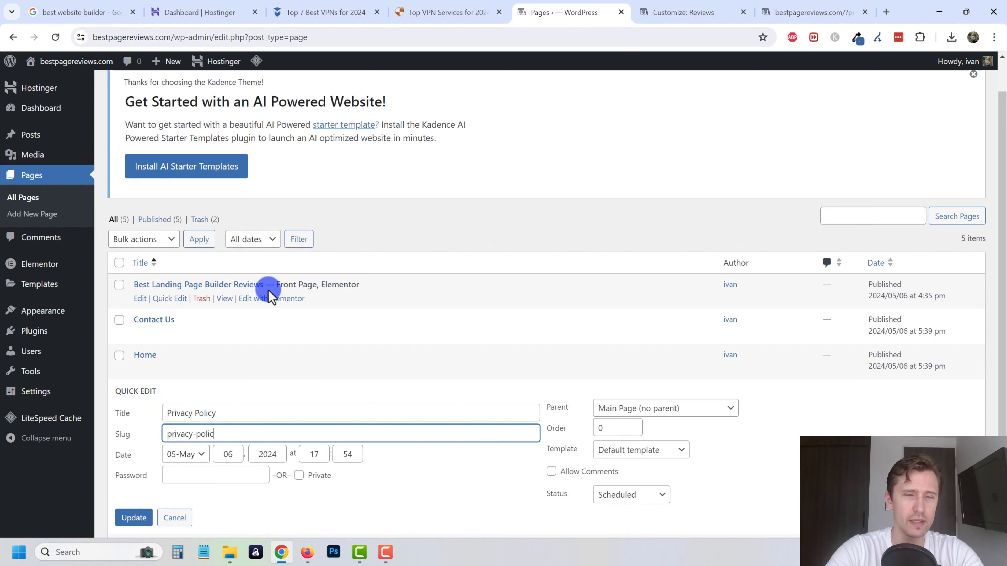
pyautogui.click(135, 517)
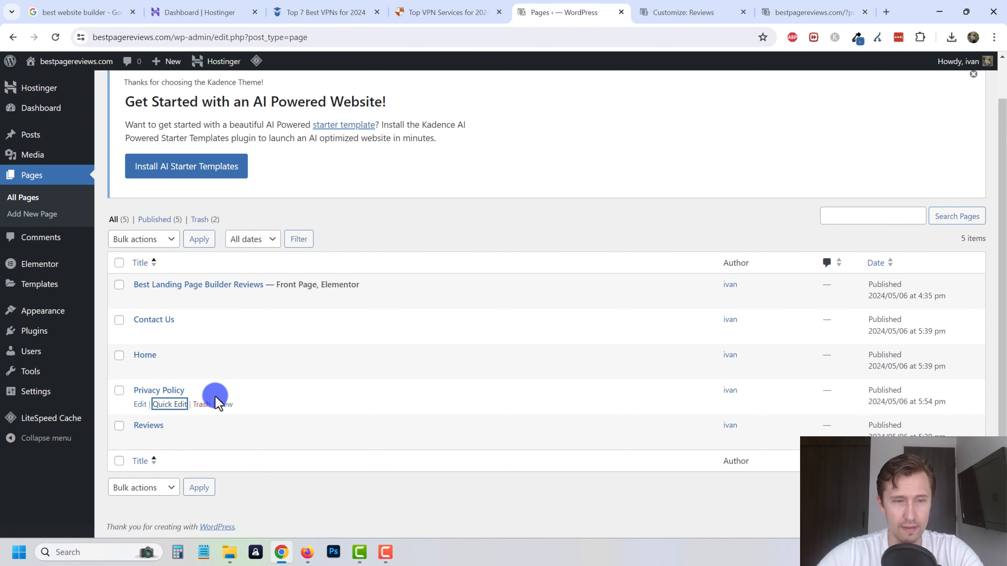
pyautogui.click(676, 9)
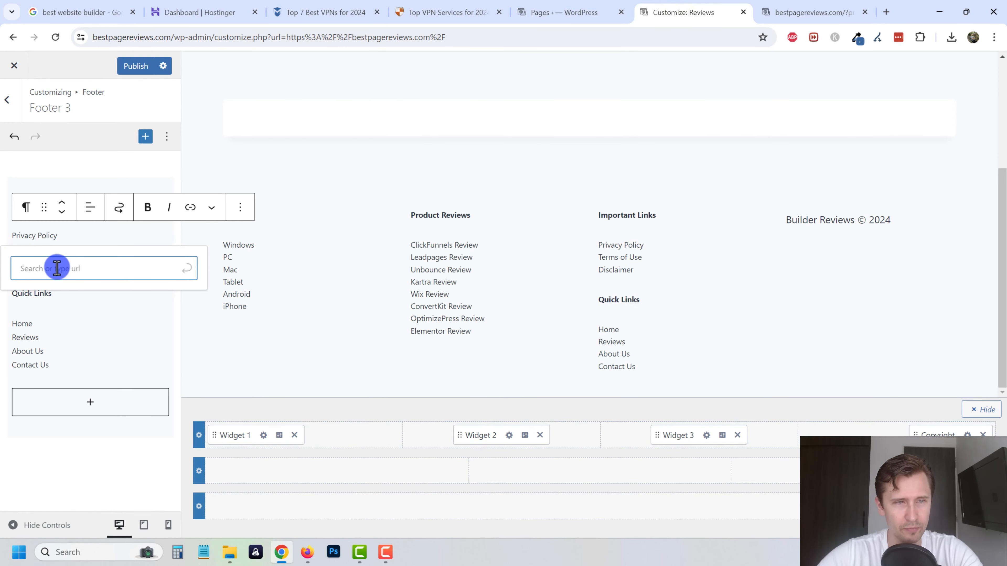
pyautogui.click(797, 7)
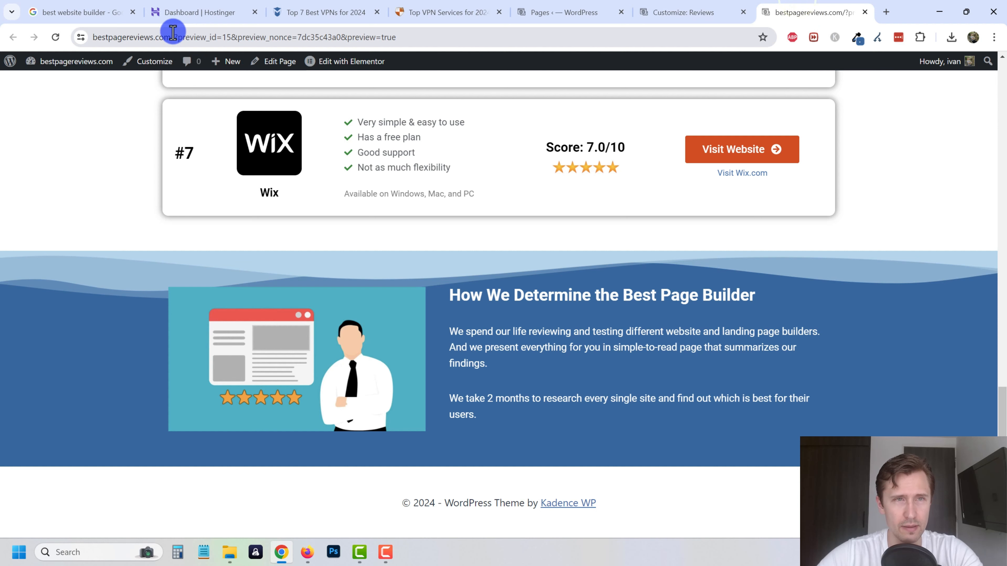
pyautogui.moveTo(173, 32); pyautogui.dragTo(90, 37)
pyautogui.hotkey('ctrl', 'c')
pyautogui.click(674, 11)
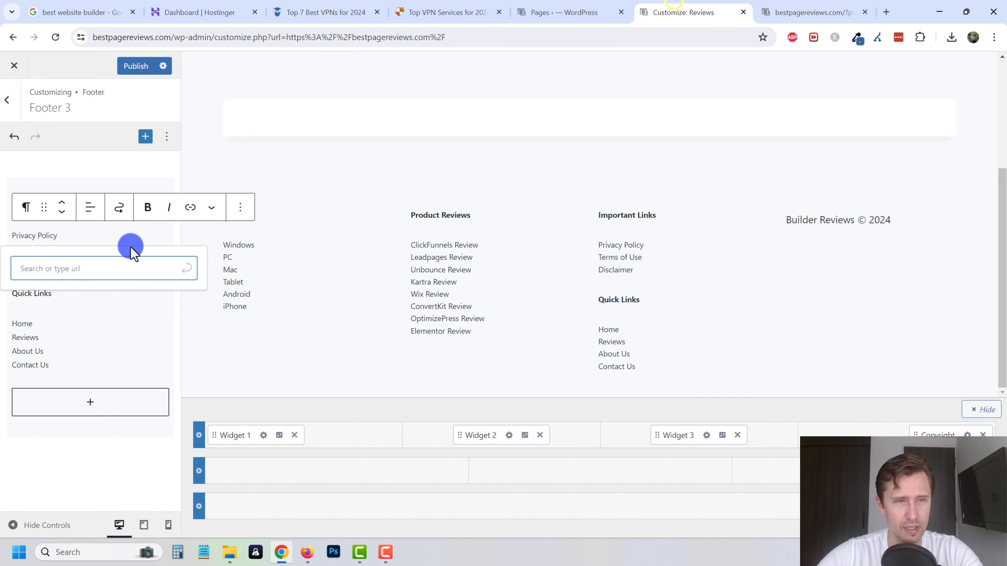
pyautogui.hotkey('ctrl', 'v')
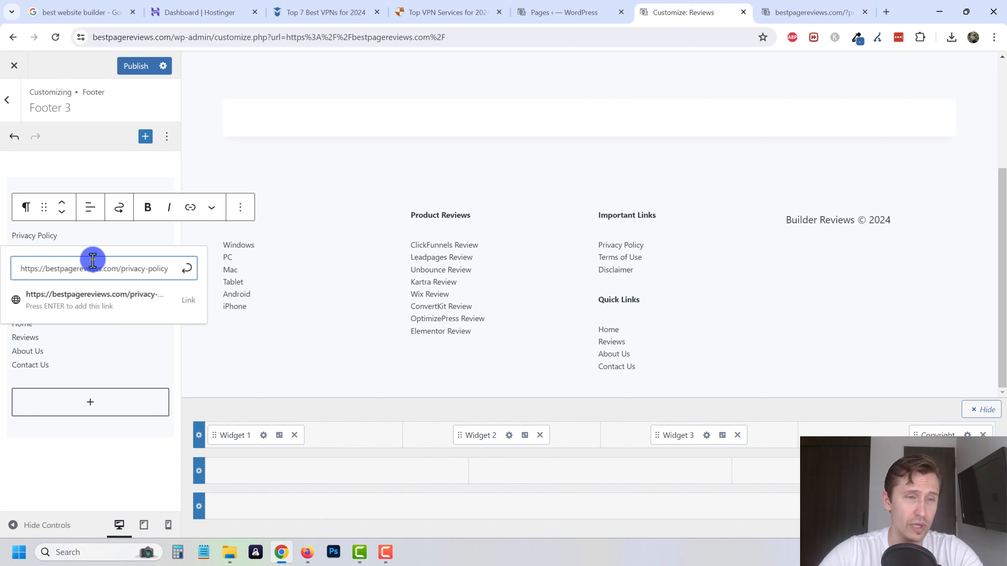
pyautogui.hotkey('ctrl', 'a')
pyautogui.press('BackSpace')
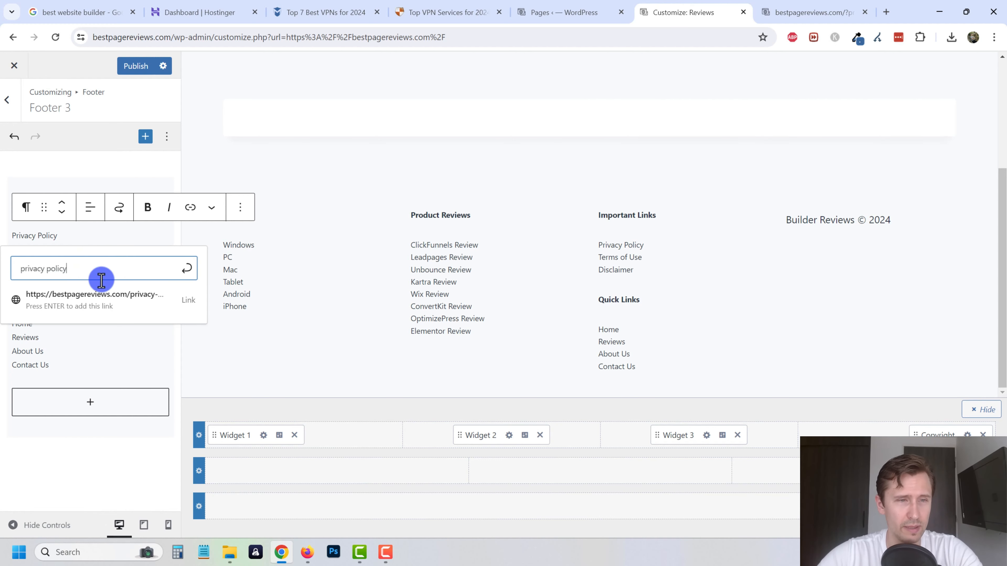
pyautogui.click(114, 297)
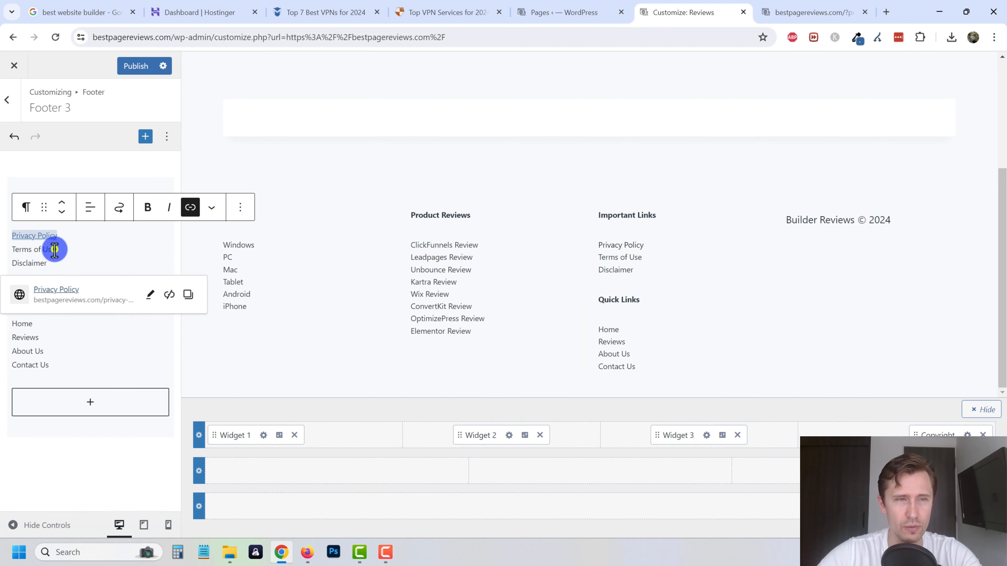
pyautogui.moveTo(54, 249); pyautogui.dragTo(48, 249)
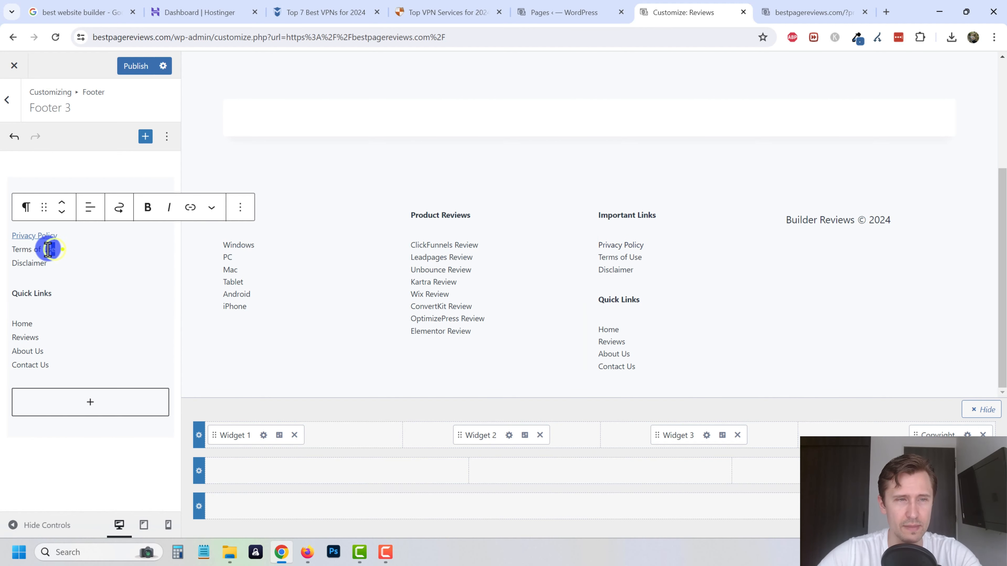
pyautogui.click(192, 207)
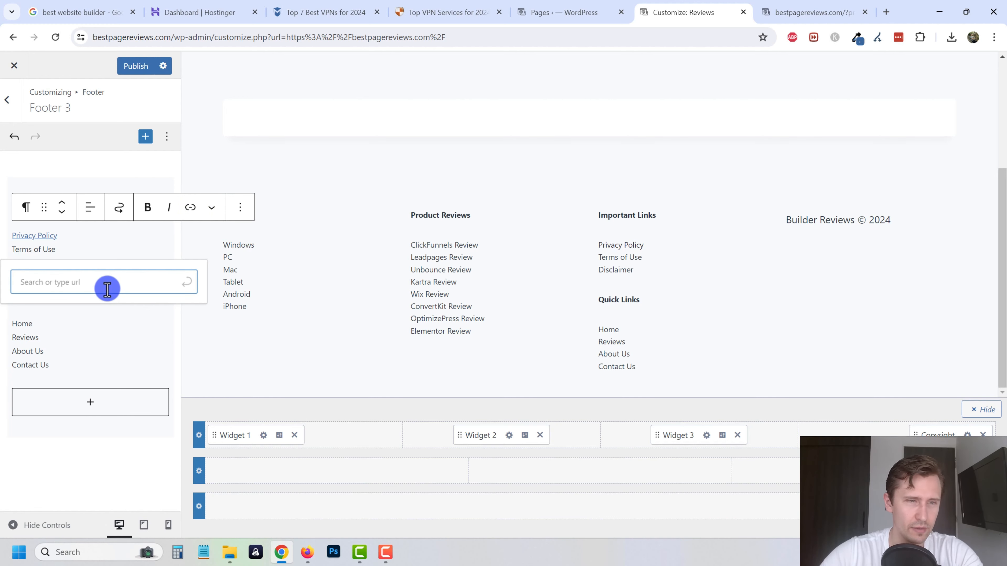
pyautogui.hotkey('ctrl', 'v')
pyautogui.click(121, 314)
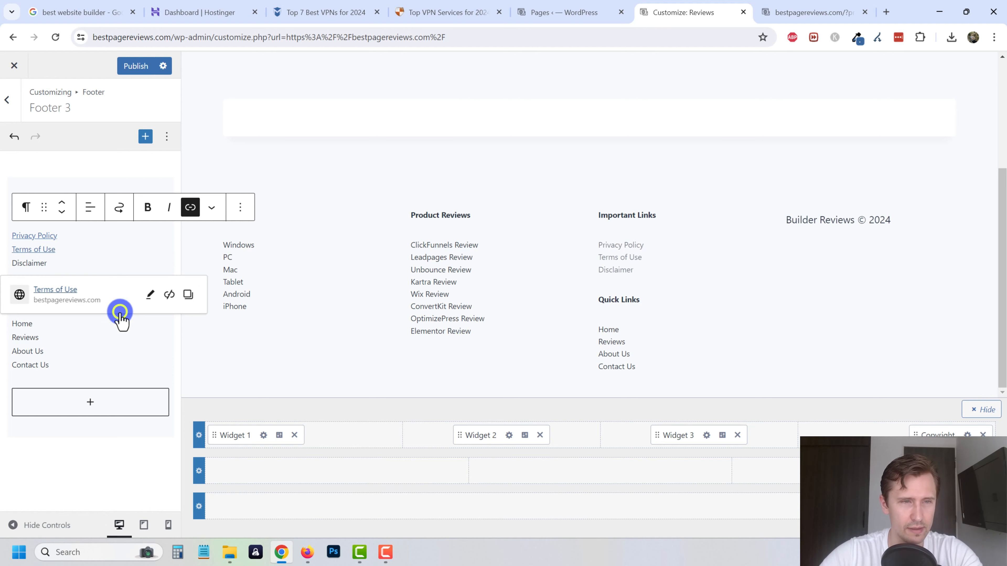
pyautogui.moveTo(55, 262); pyautogui.dragTo(12, 264)
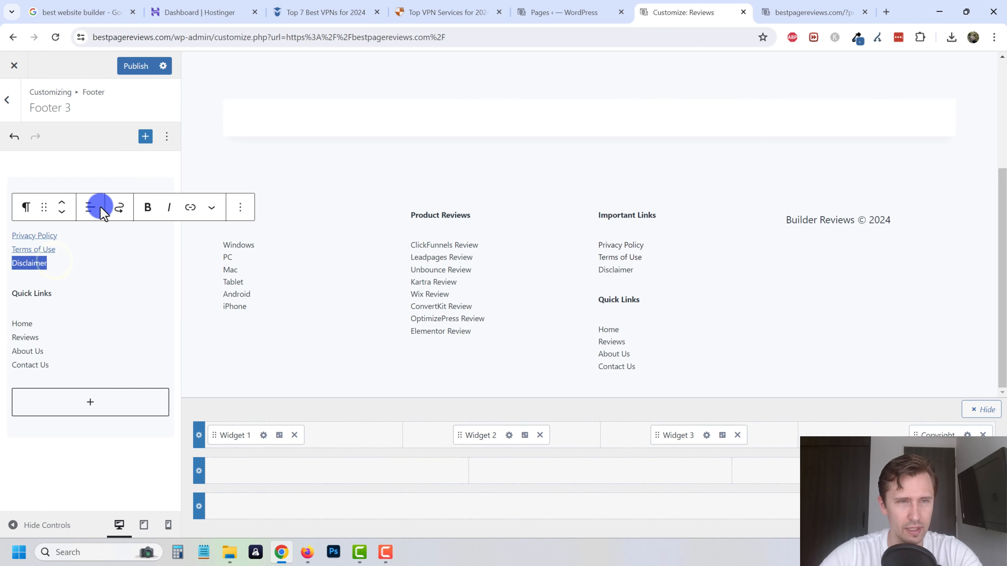
pyautogui.click(190, 207)
pyautogui.hotkey('ctrl', 'v')
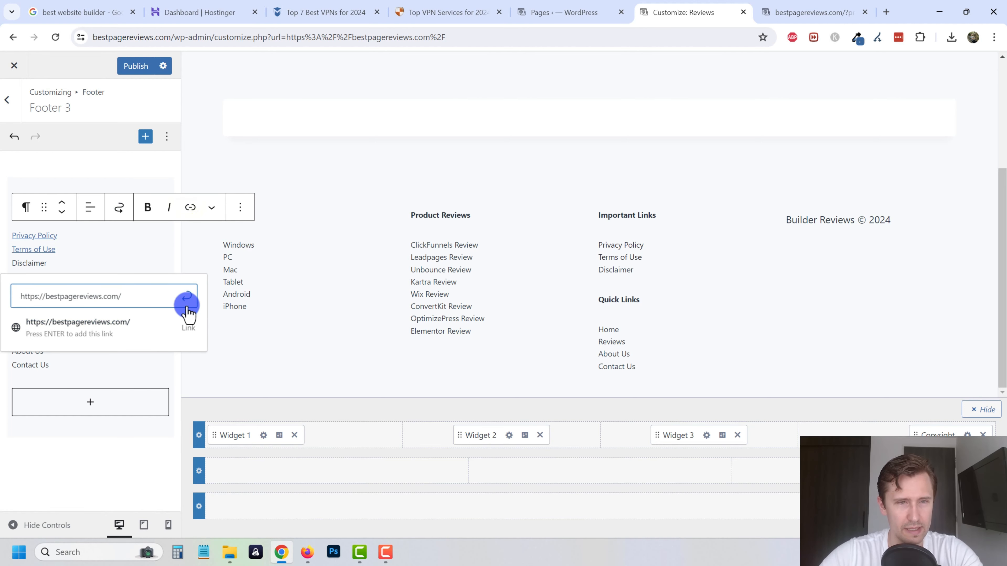
pyautogui.click(186, 298)
pyautogui.click(80, 255)
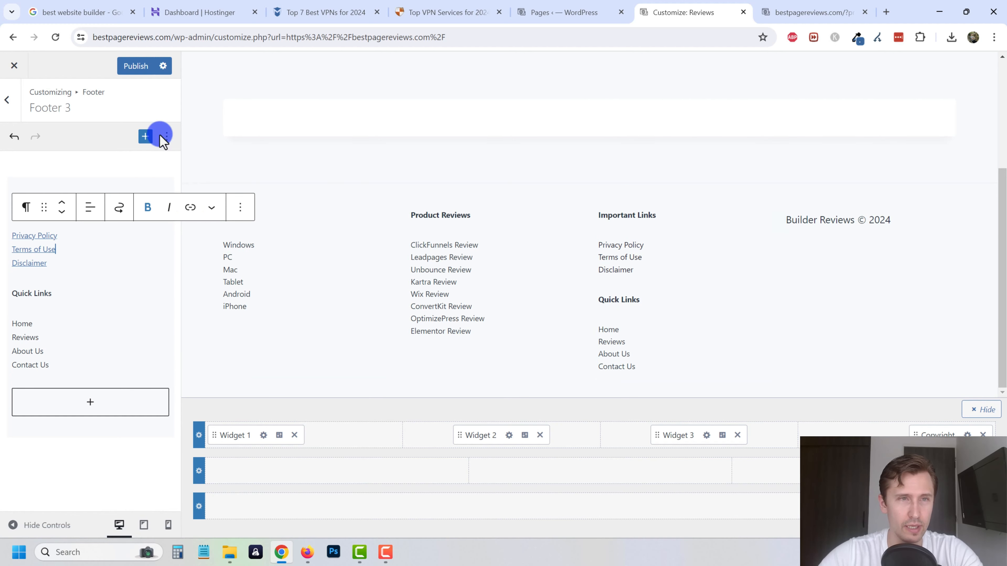
# Publish the footer changes and return to the customizer's main level
pyautogui.click(129, 61)
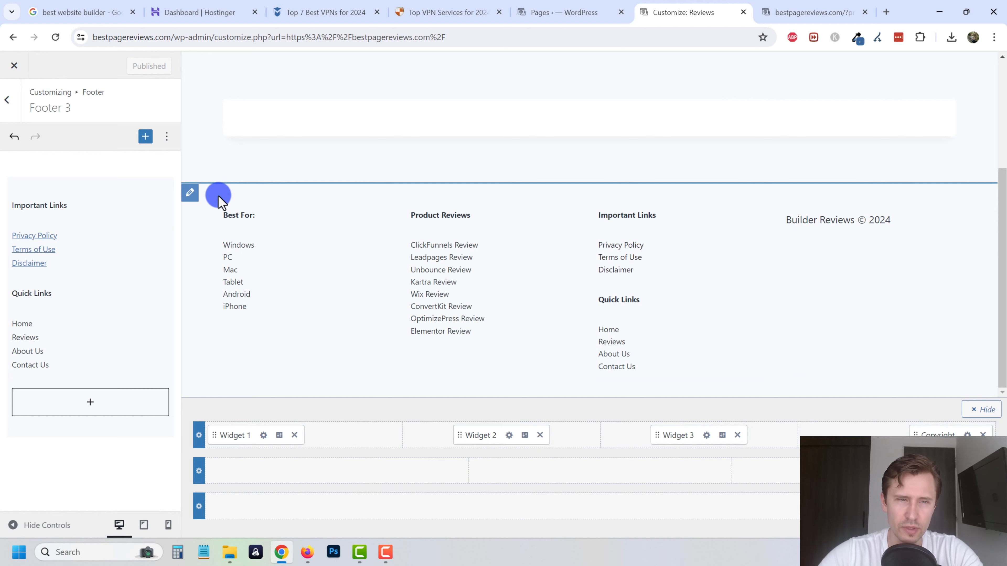
pyautogui.click(6, 104)
pyautogui.click(11, 107)
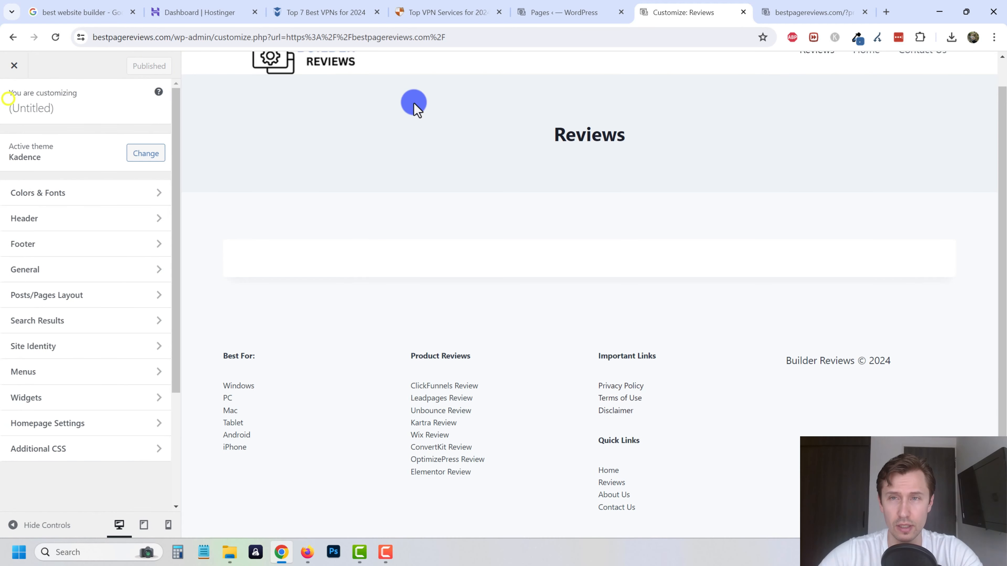
# Reload the home page preview, check its footer, and open the Privacy Policy page from the footer link
pyautogui.click(803, 7)
pyautogui.click(60, 38)
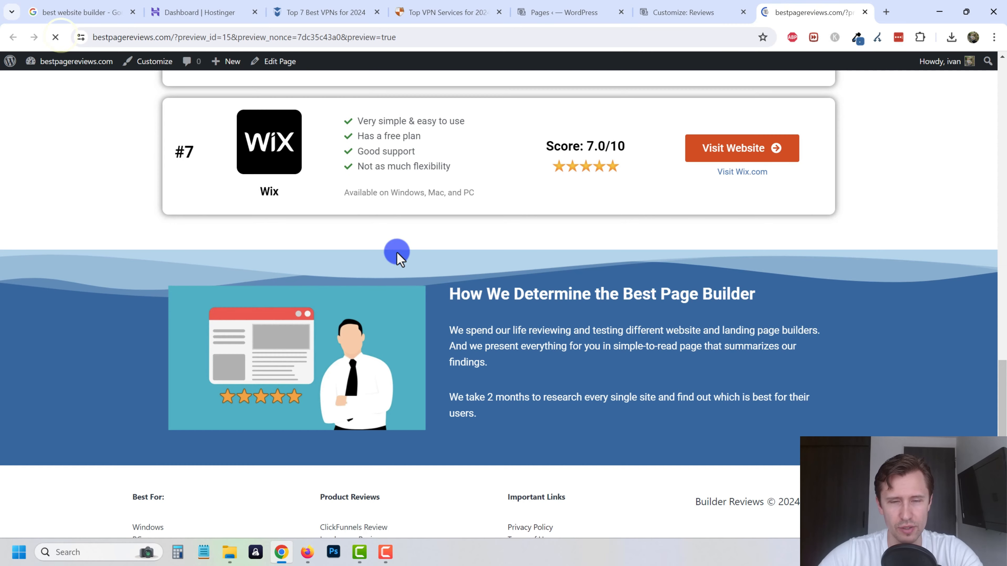
pyautogui.scroll(-4, 395, 254)
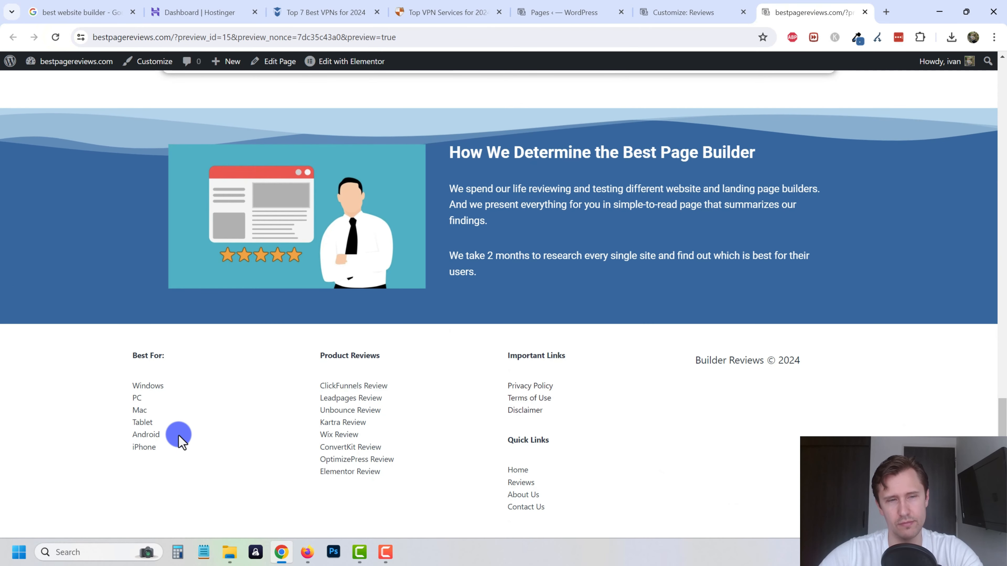
pyautogui.click(525, 384)
# Look through the live Privacy Policy page from header to footer, and return to the home page preview
pyautogui.scroll(-8, 451, 317)
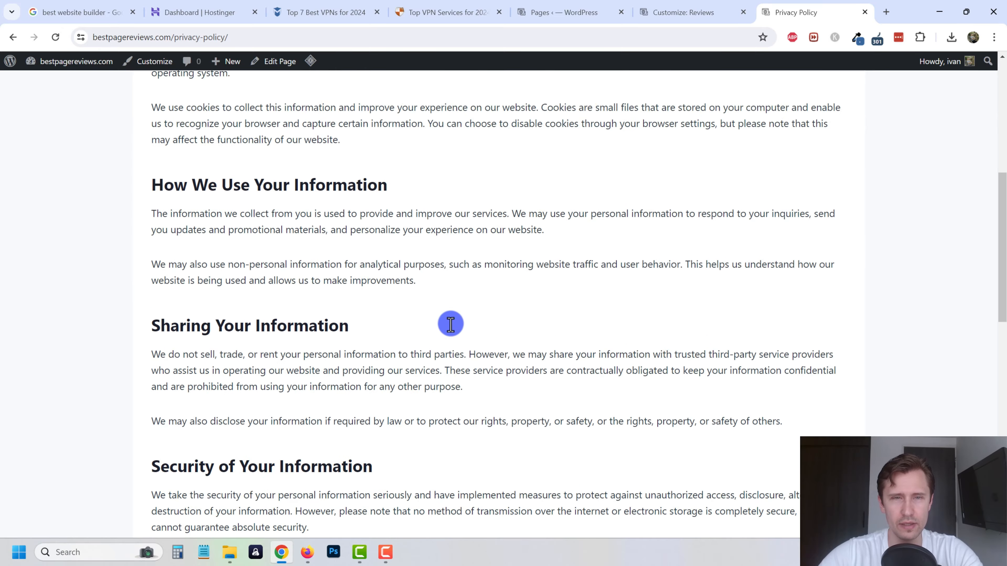
pyautogui.scroll(8, 447, 323)
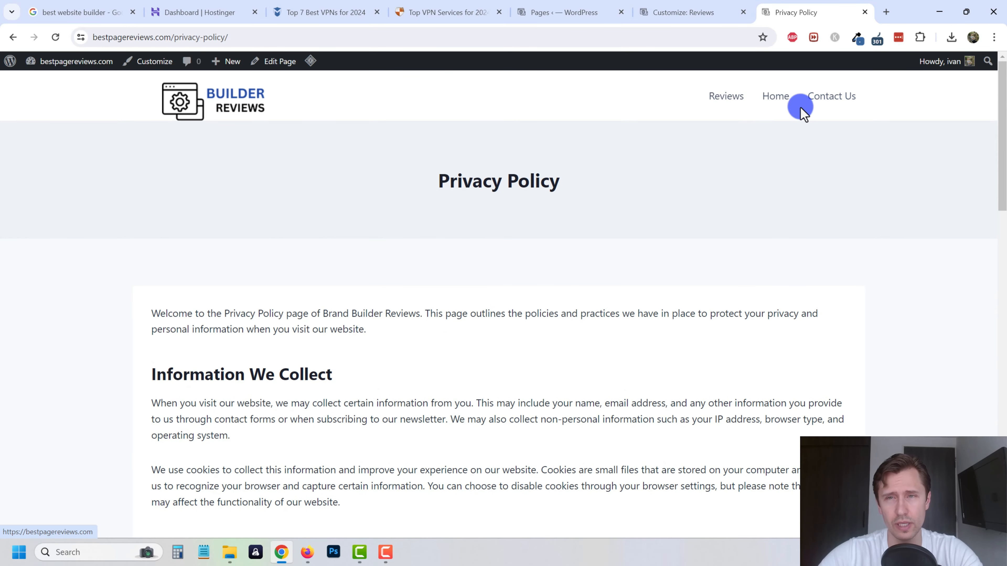
pyautogui.scroll(-20, 530, 308)
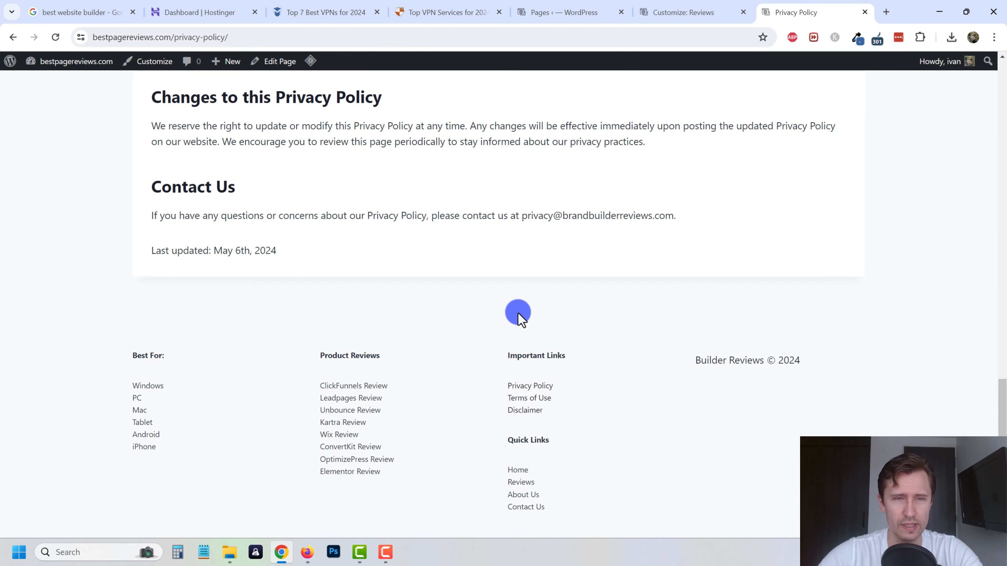
pyautogui.scroll(6, 518, 314)
pyautogui.scroll(-6, 512, 321)
pyautogui.scroll(6, 456, 414)
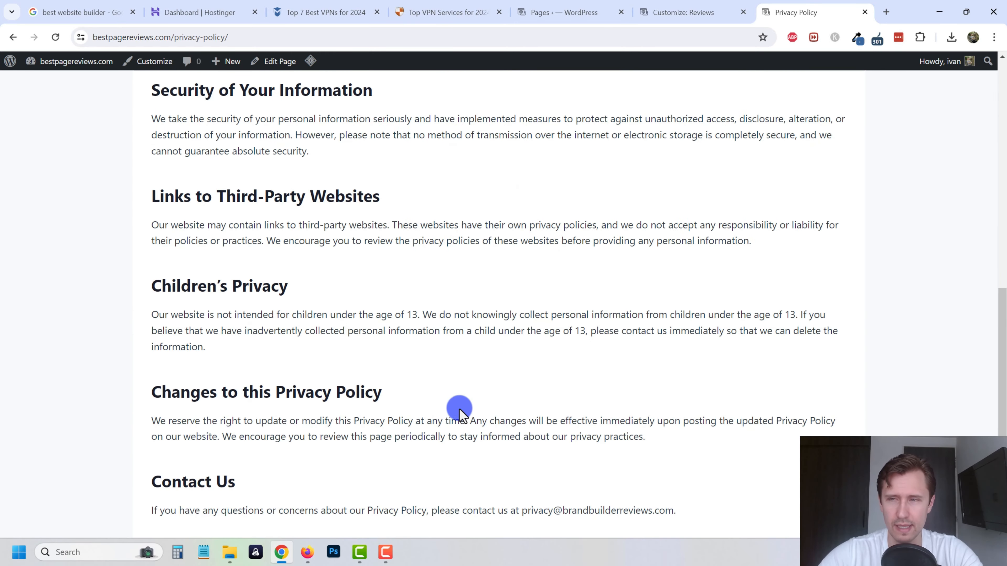
pyautogui.scroll(12, 460, 413)
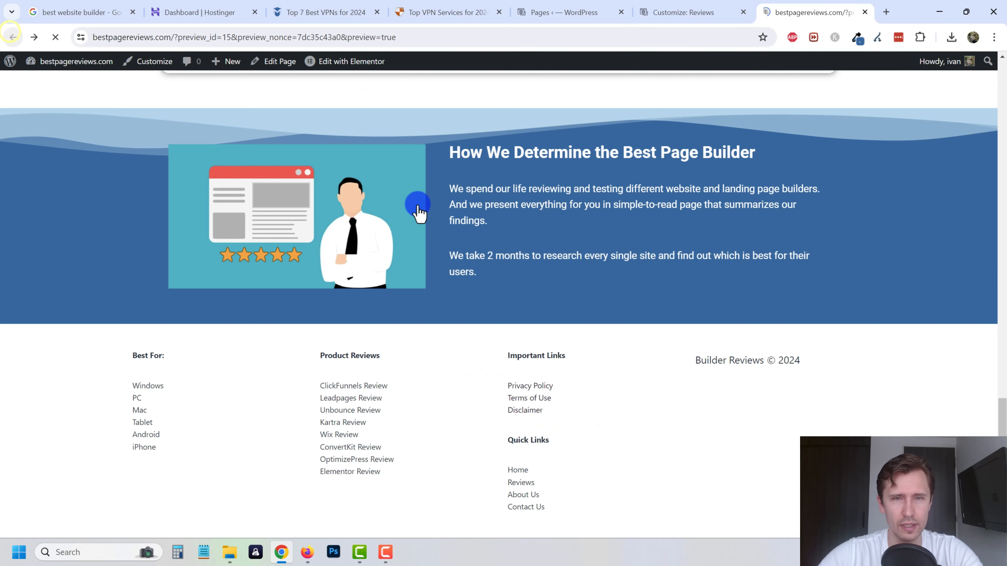
pyautogui.scroll(12, 584, 308)
pyautogui.scroll(5, 605, 269)
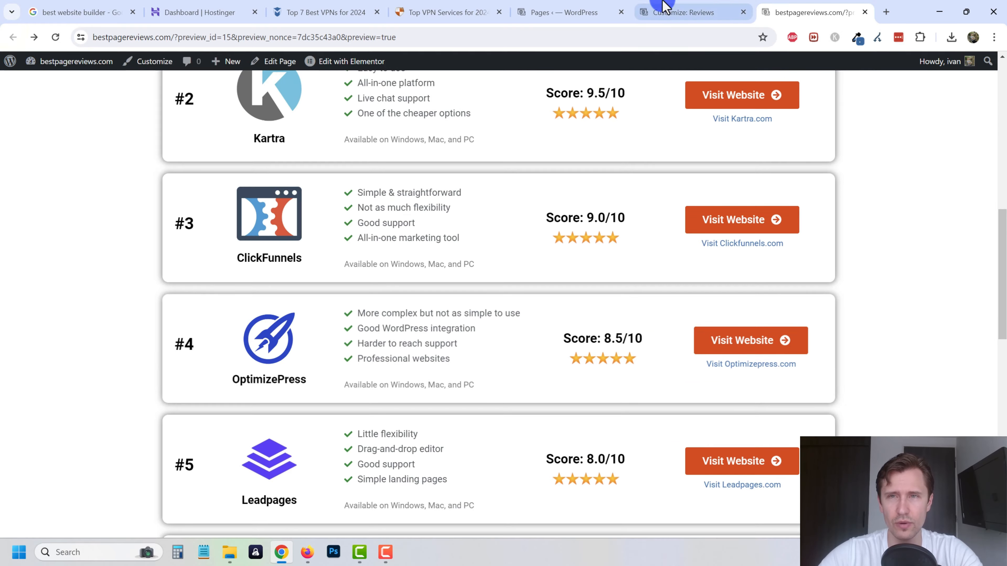
# Reopen the Privacy Policy page for editing and enable Disable Header in its page settings
pyautogui.click(660, 10)
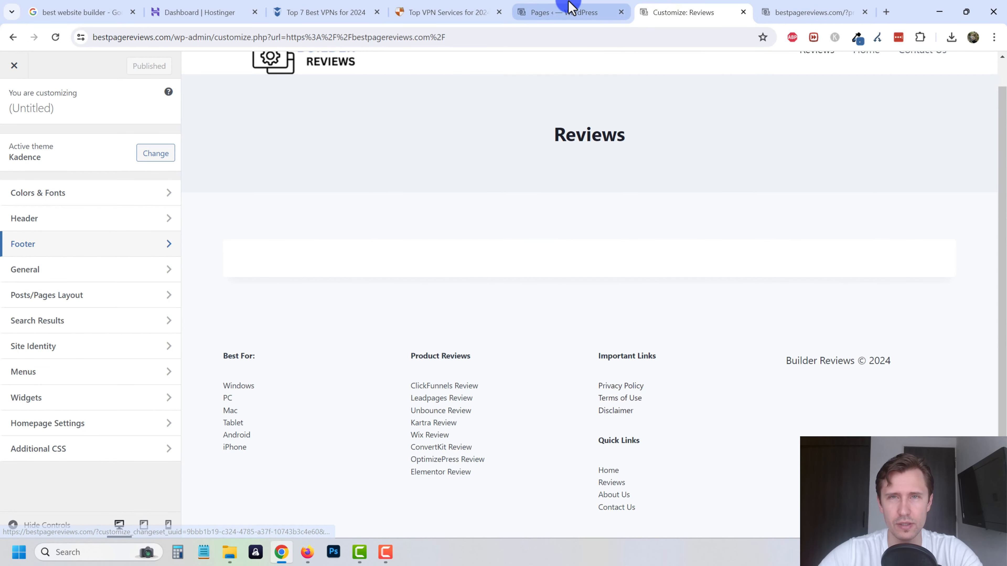
pyautogui.click(571, 11)
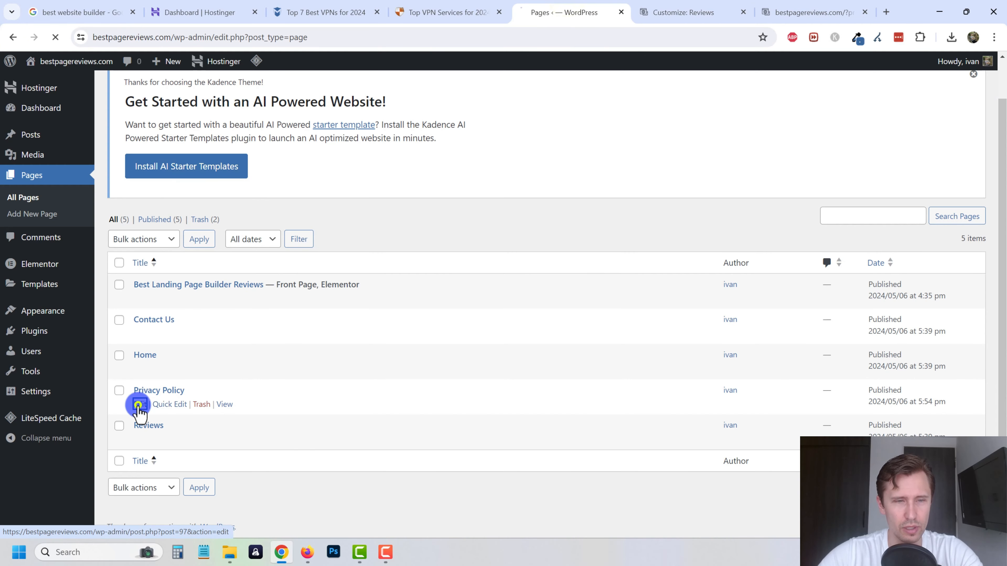
pyautogui.click(145, 404)
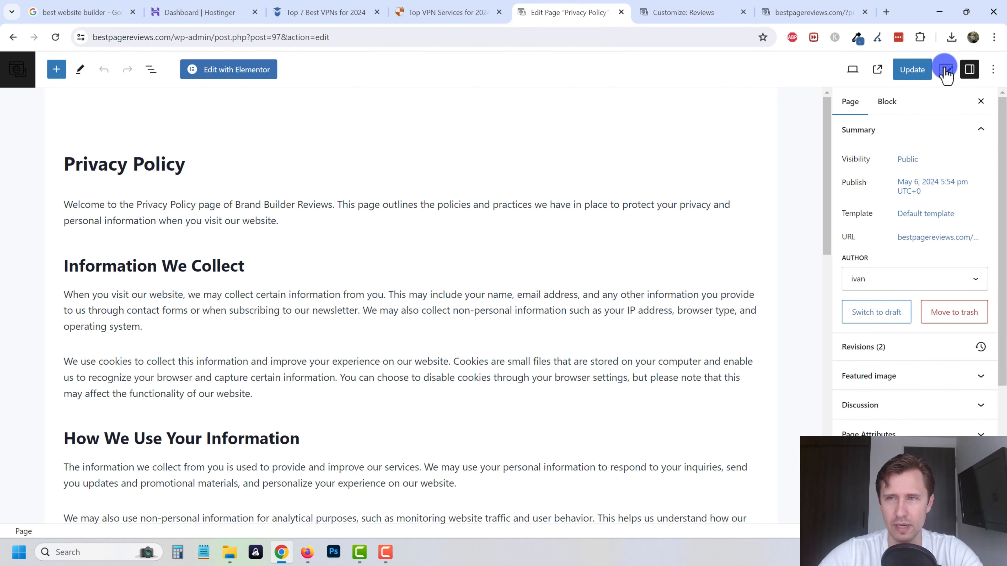
pyautogui.click(948, 72)
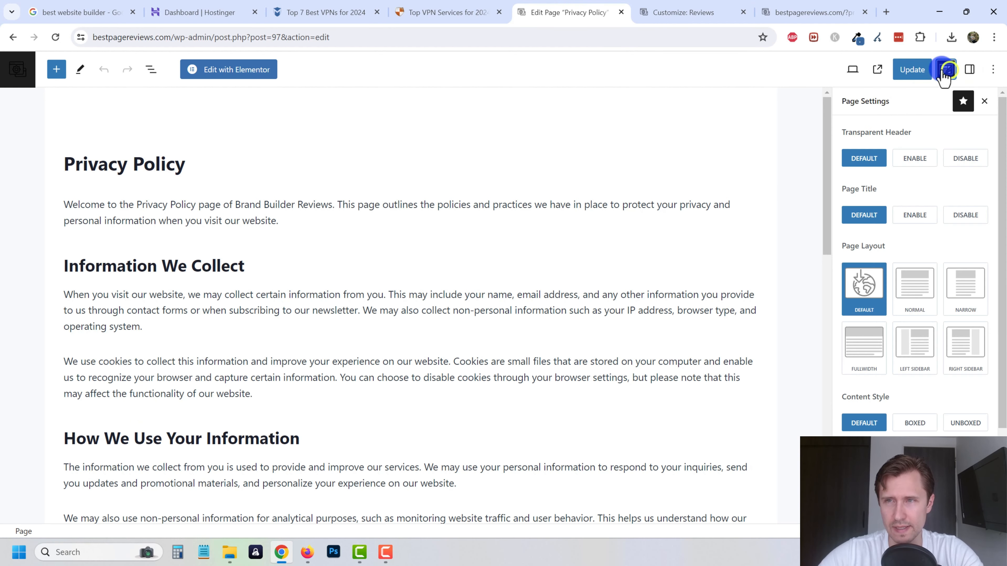
pyautogui.scroll(-3, 912, 206)
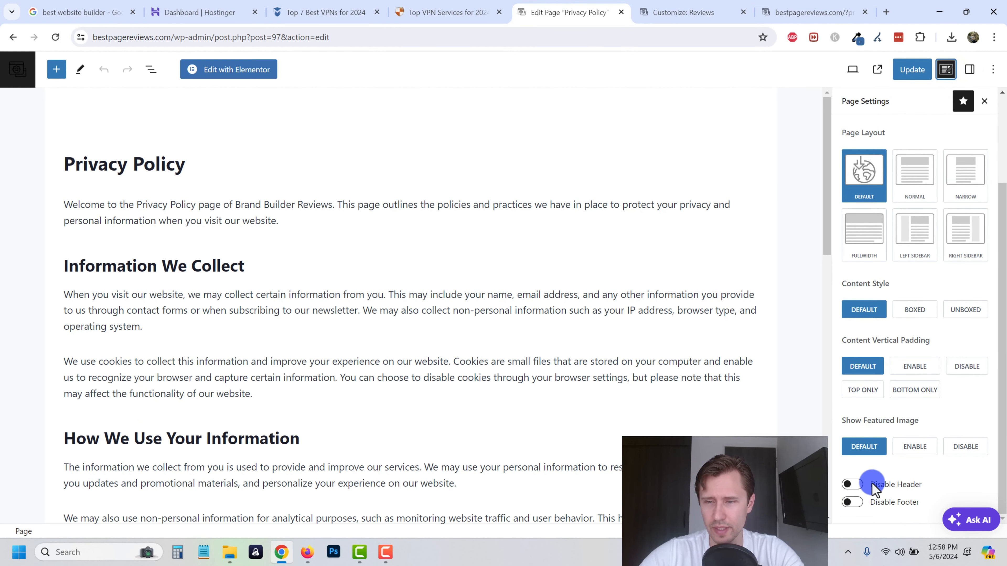
pyautogui.click(849, 484)
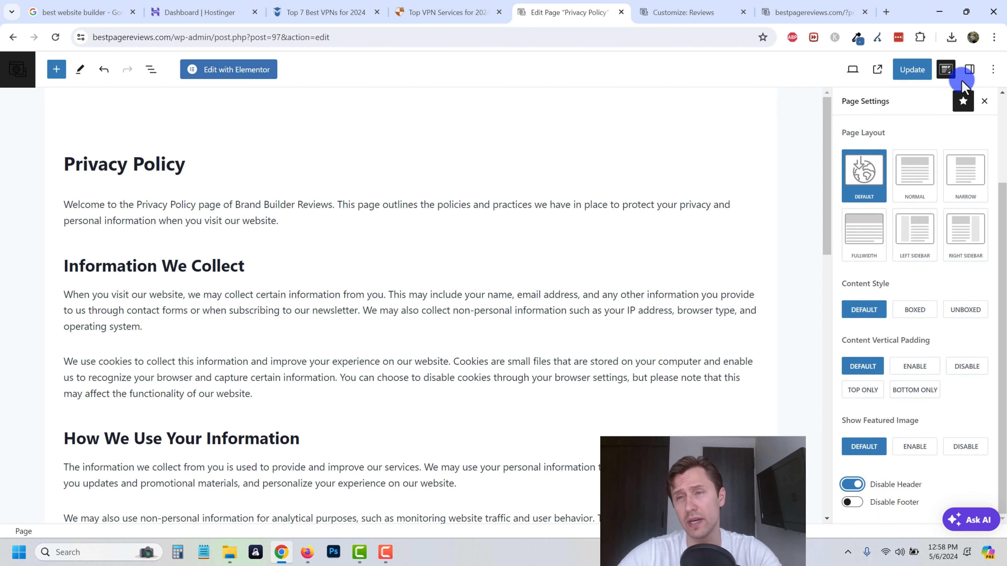
# Update the Privacy Policy page, check its live version through the home page's footer link, and return to the home page preview
pyautogui.click(912, 70)
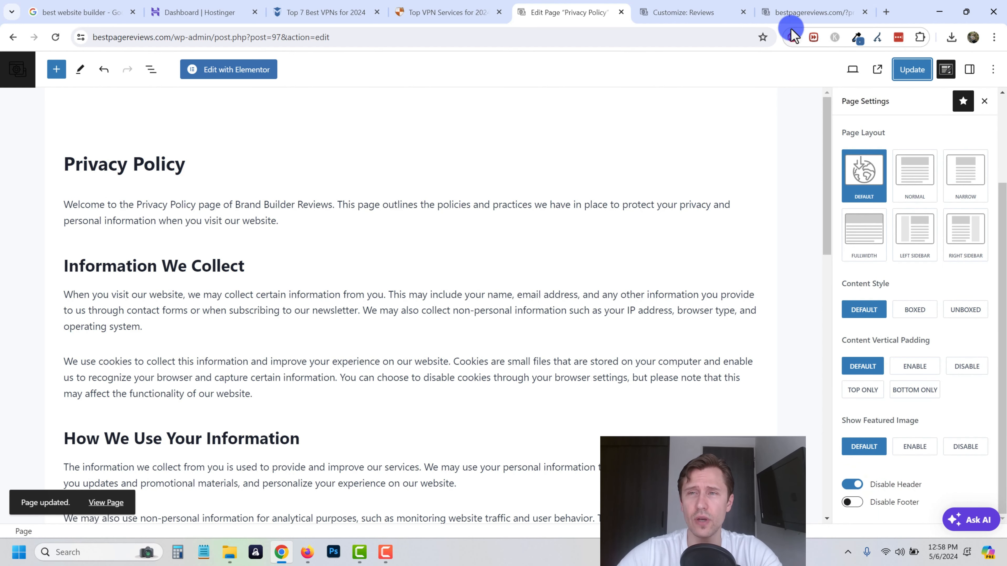
pyautogui.click(811, 12)
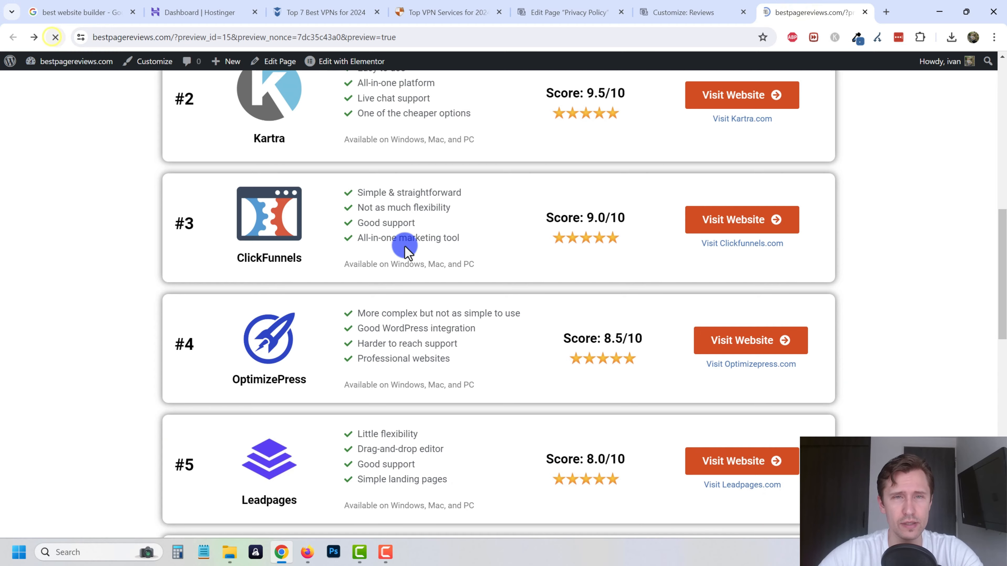
pyautogui.scroll(-10, 434, 285)
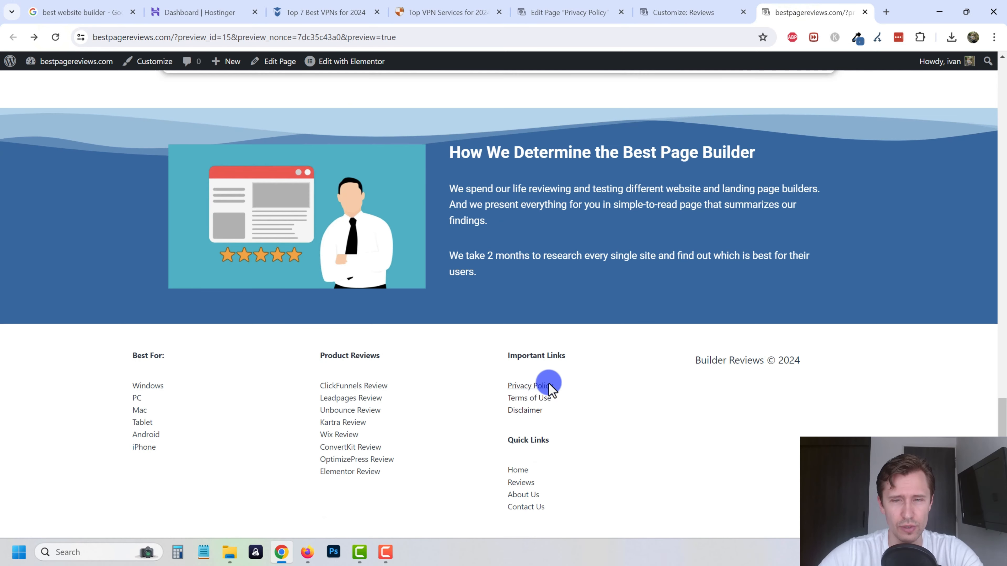
pyautogui.click(524, 387)
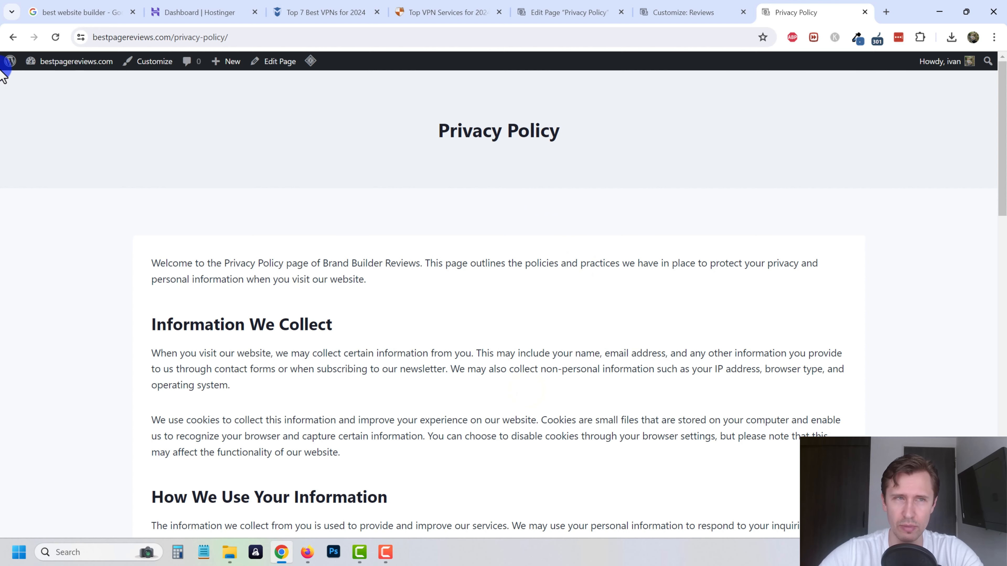
pyautogui.click(9, 35)
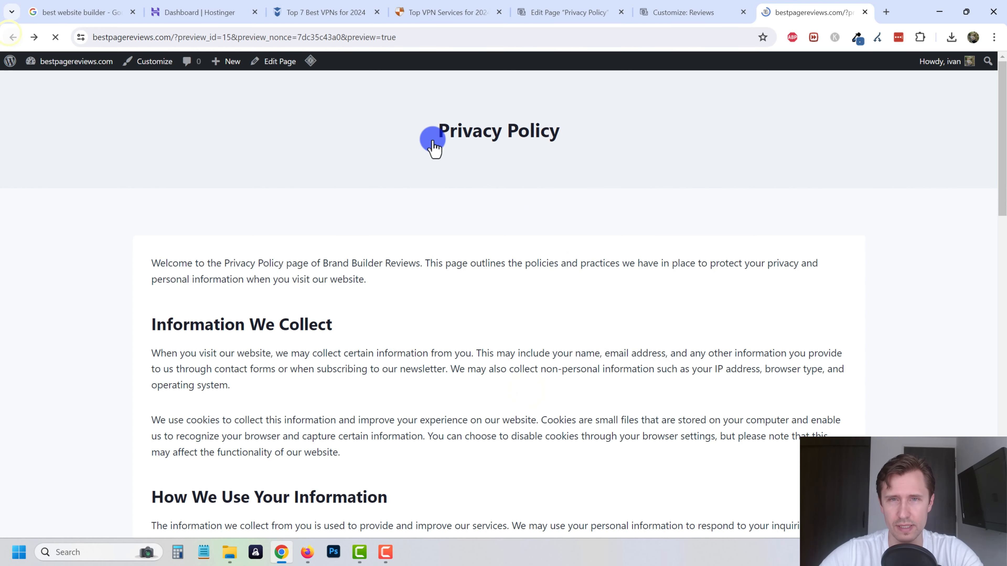
pyautogui.scroll(20, 496, 364)
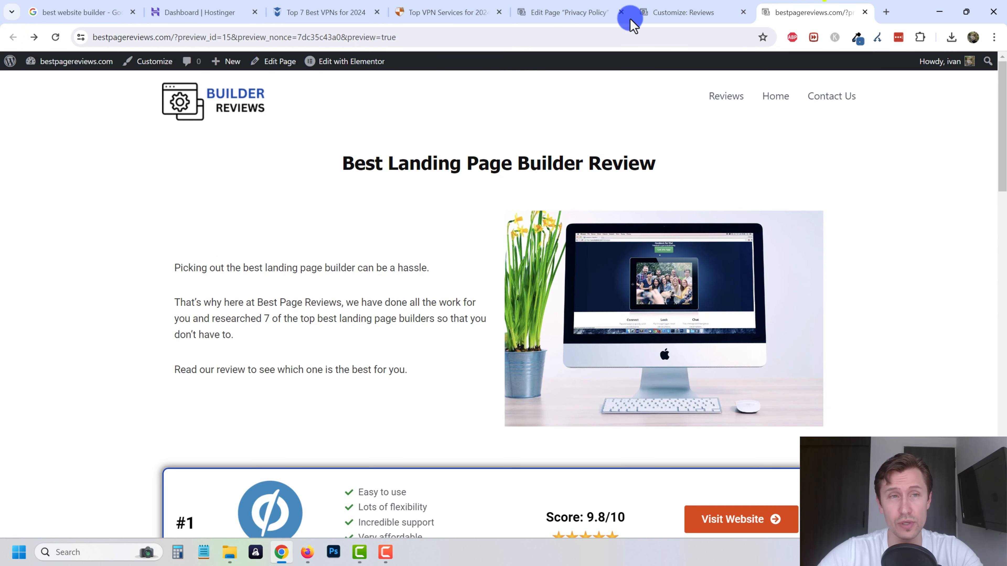
# Load the live home page at bestpagereviews.com without the preview parameters and look through its top section
pyautogui.moveTo(411, 34); pyautogui.dragTo(198, 39)
pyautogui.press('BackSpace')
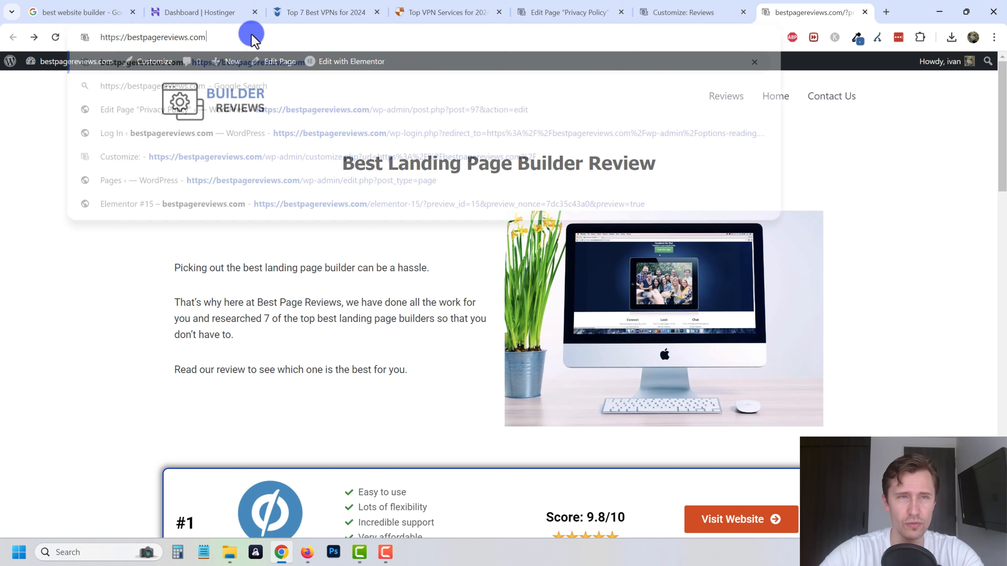
pyautogui.press('Return')
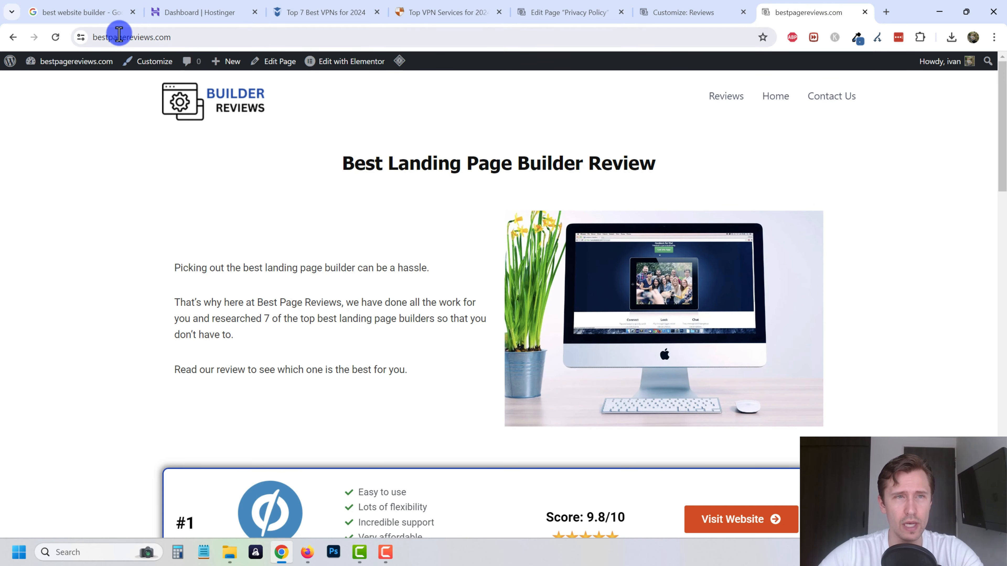
pyautogui.moveTo(198, 37); pyautogui.dragTo(124, 37)
pyautogui.scroll(-12, 306, 239)
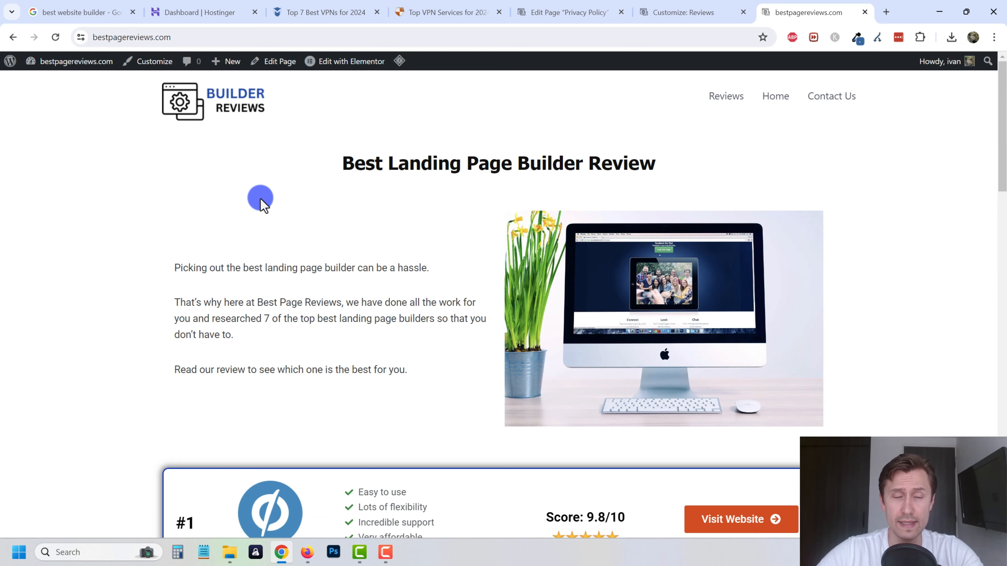
pyautogui.scroll(-10, 263, 200)
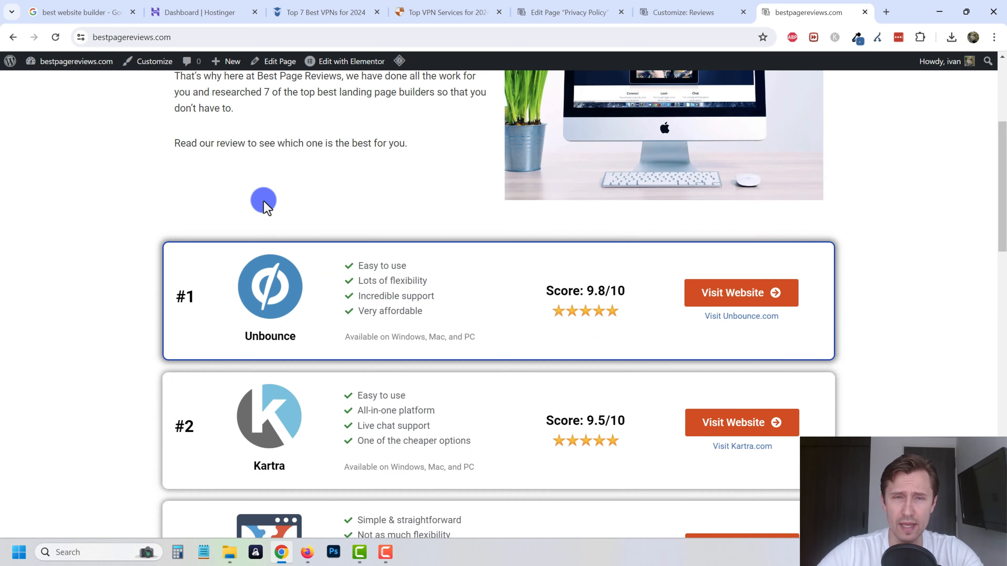
pyautogui.scroll(10, 265, 203)
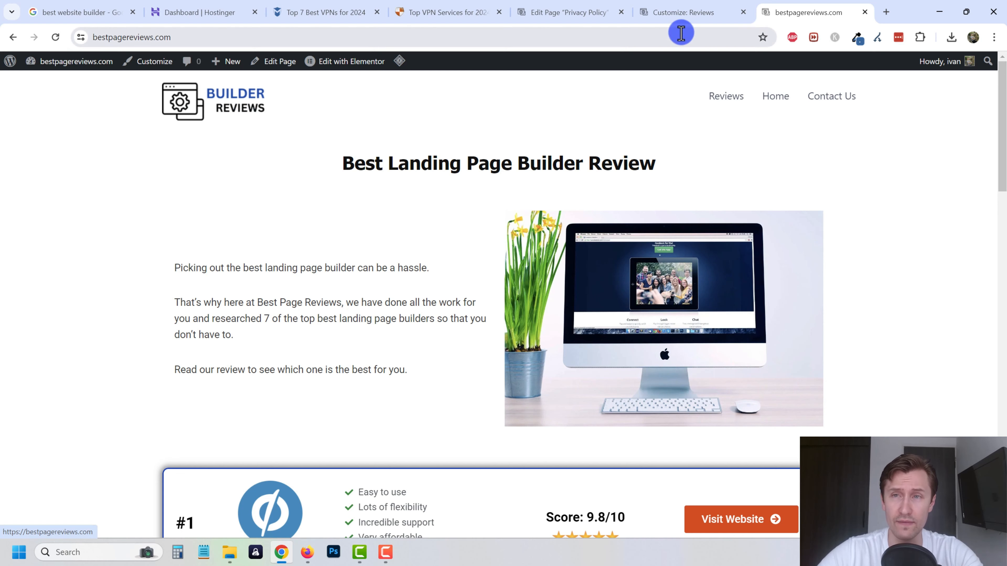
# Open canva.com in a new browser tab, dismiss the welcome prompt, and log in to the account
pyautogui.click(886, 11)
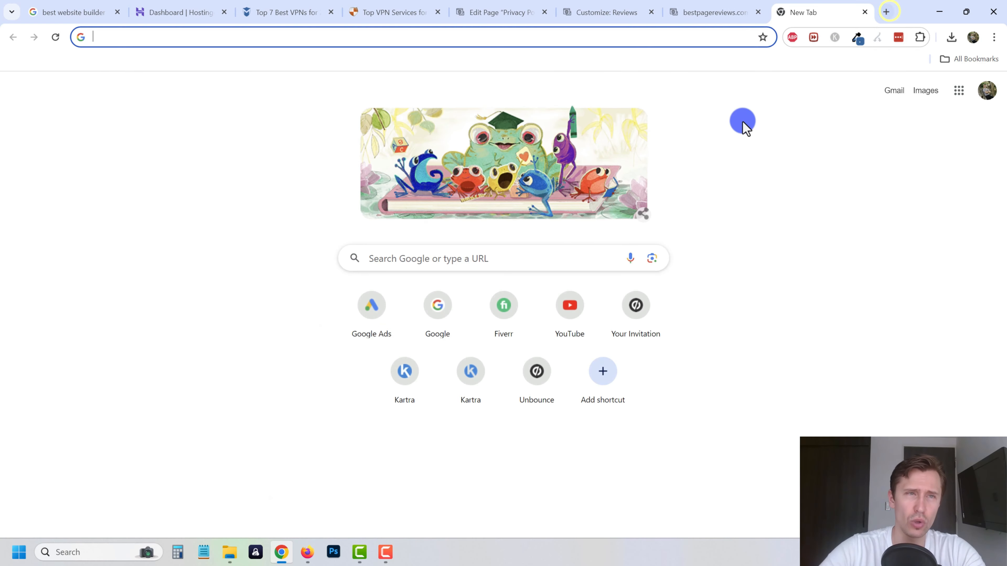
pyautogui.write('canva.co')
pyautogui.press('Return')
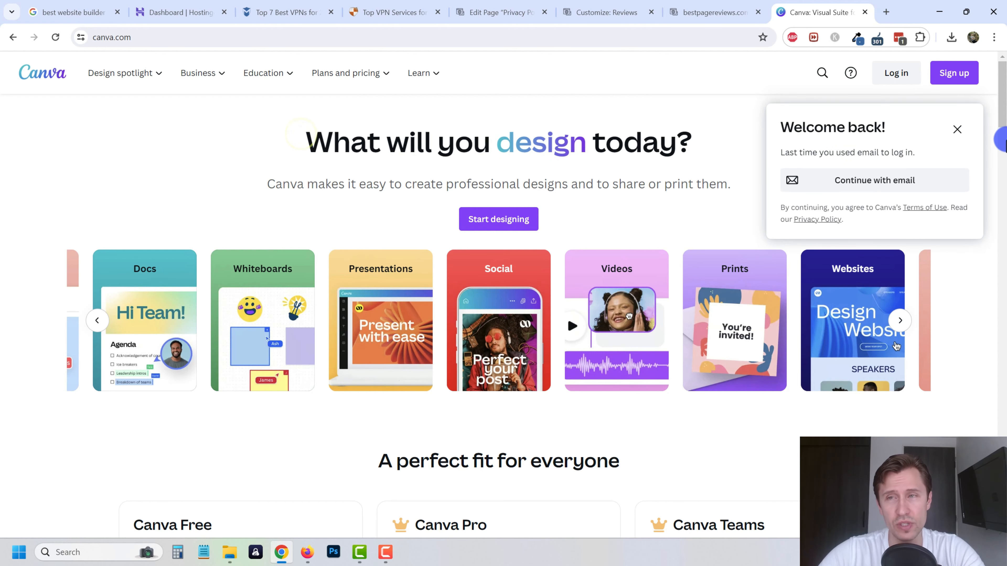
pyautogui.click(956, 131)
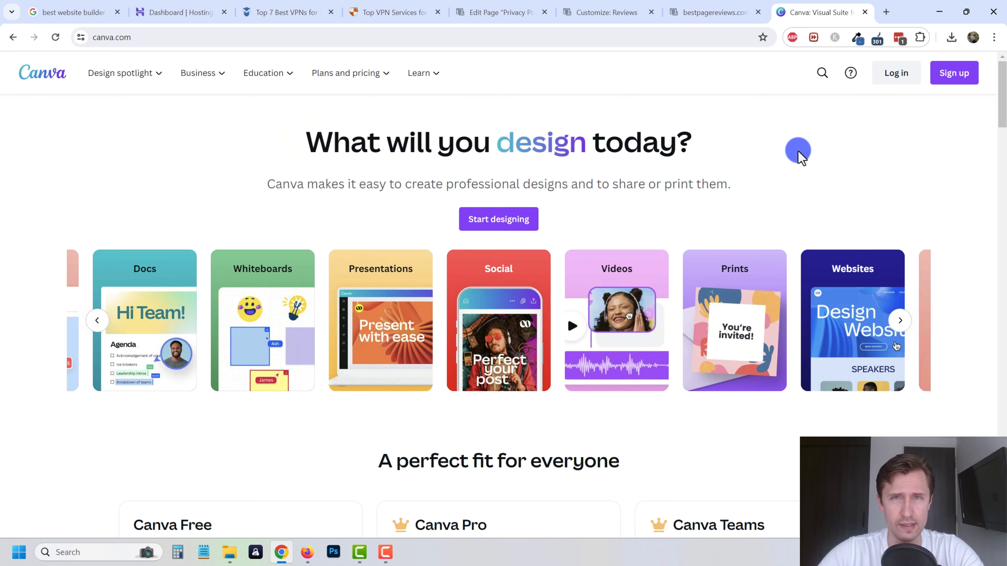
pyautogui.click(888, 75)
# Open the "BUILDER (200 x 80 px)" logo design from the recent designs
pyautogui.scroll(-2, 594, 234)
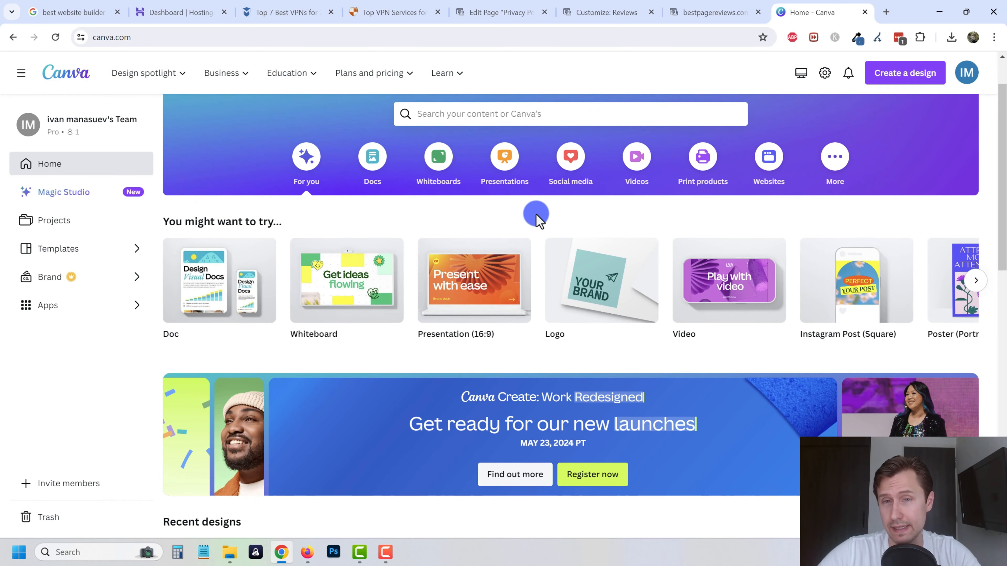
pyautogui.scroll(-3, 533, 214)
pyautogui.scroll(-3, 503, 230)
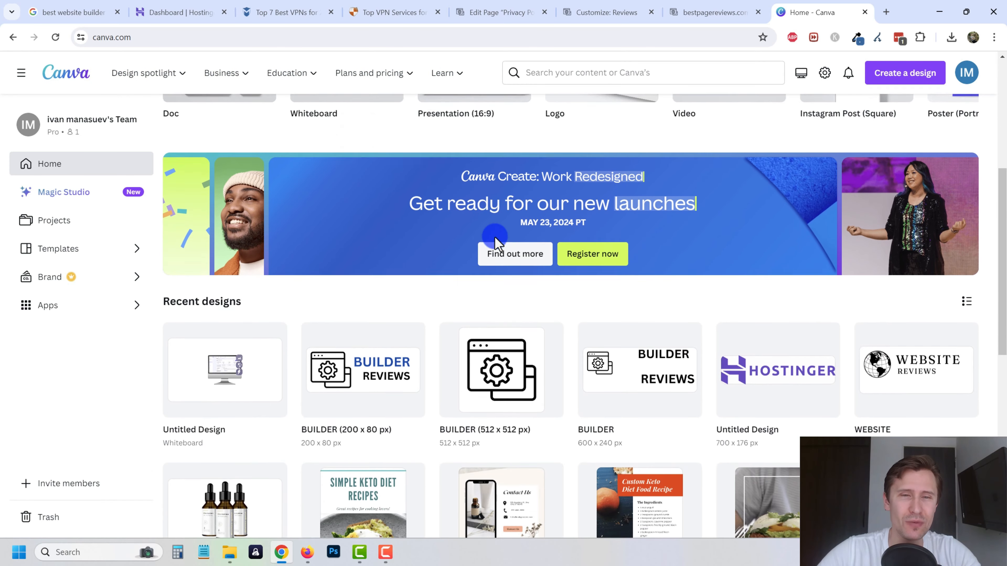
pyautogui.scroll(-1, 378, 258)
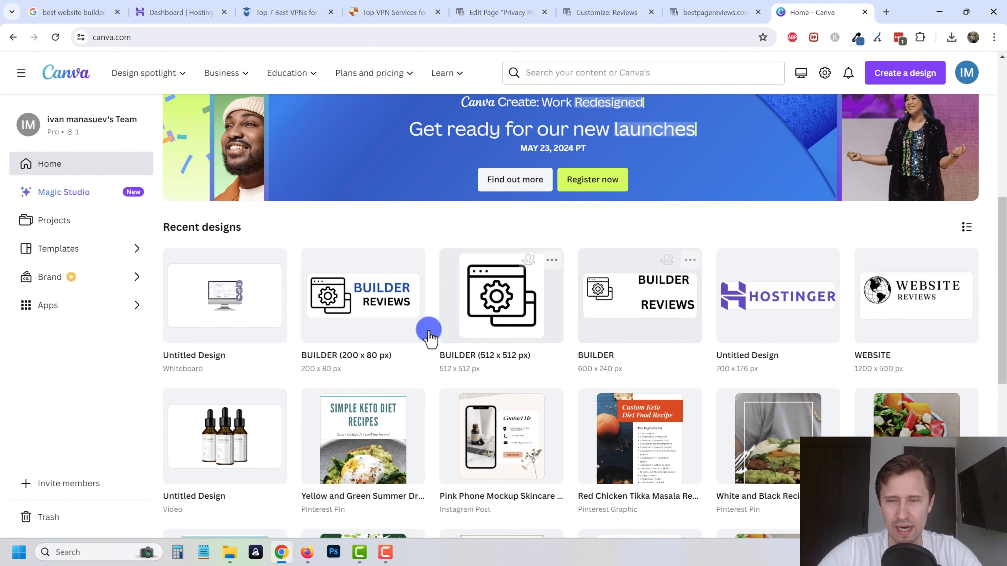
pyautogui.click(374, 302)
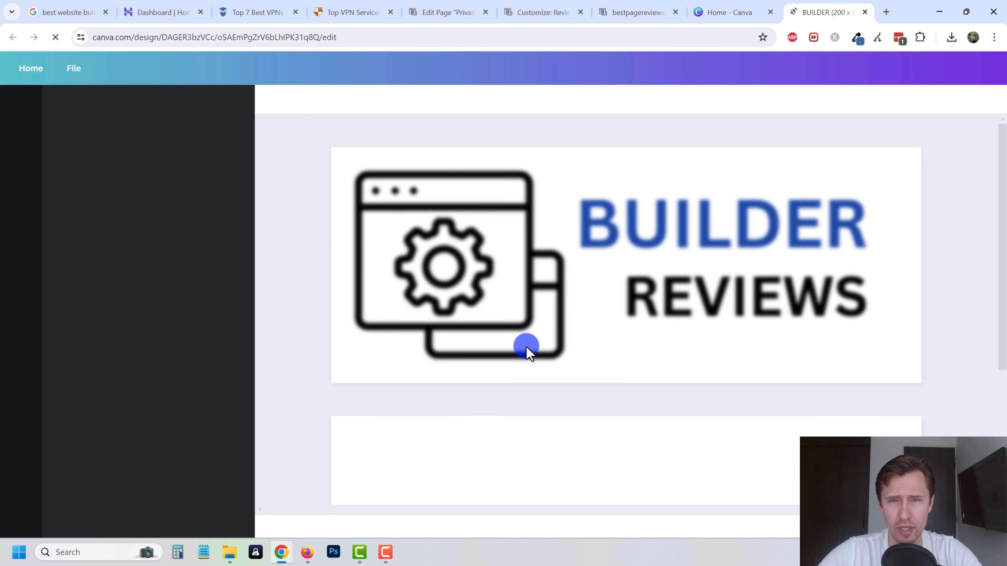
# Delete the second page of the logo design and add a new blank page below the finished logo
pyautogui.scroll(-4, 446, 265)
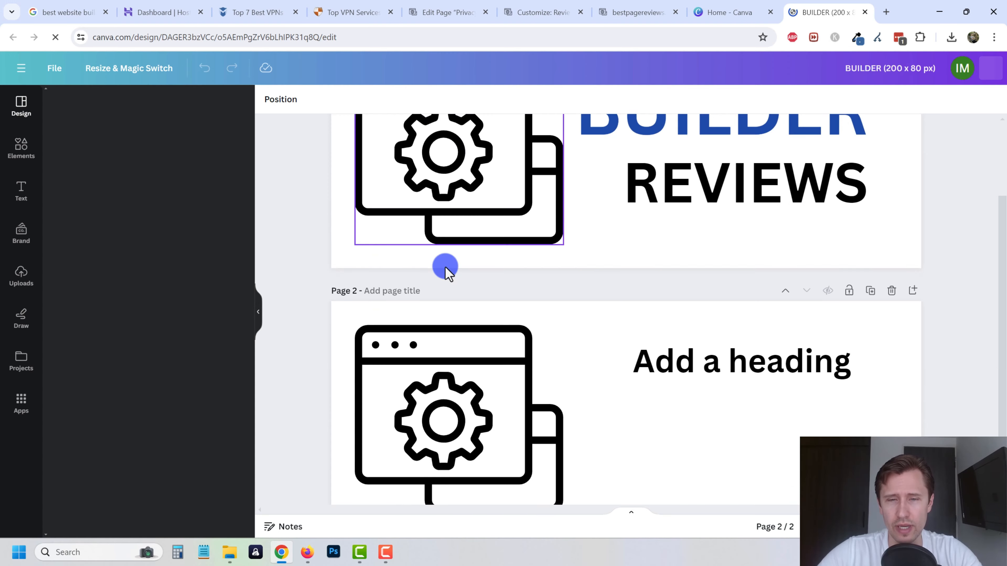
pyautogui.scroll(2, 704, 309)
pyautogui.scroll(-3, 587, 247)
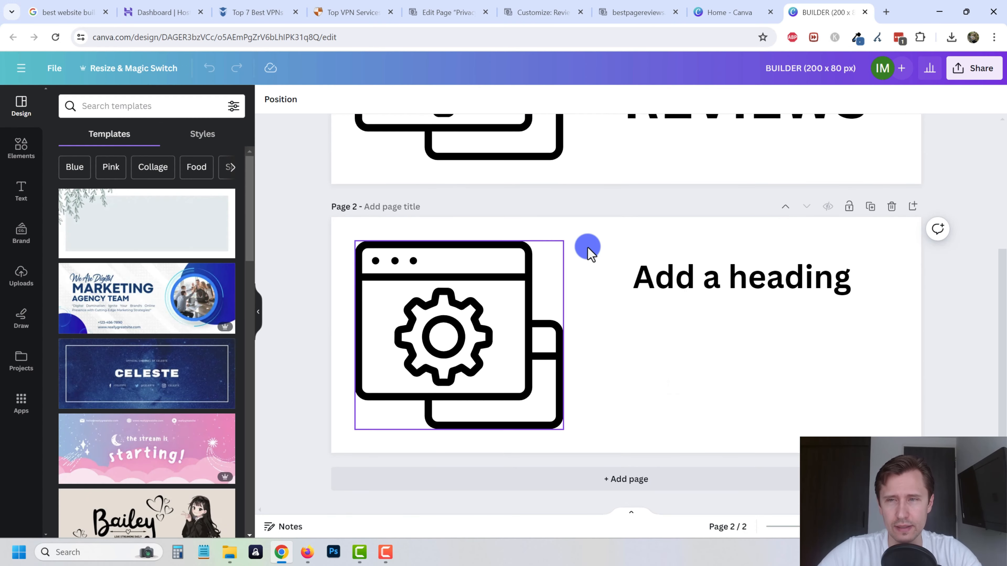
pyautogui.click(892, 209)
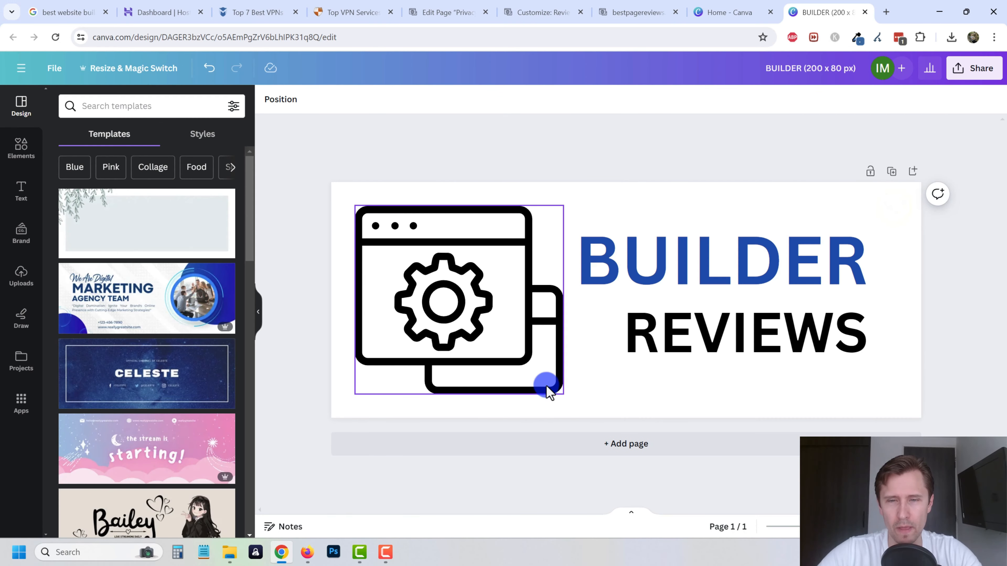
pyautogui.click(612, 445)
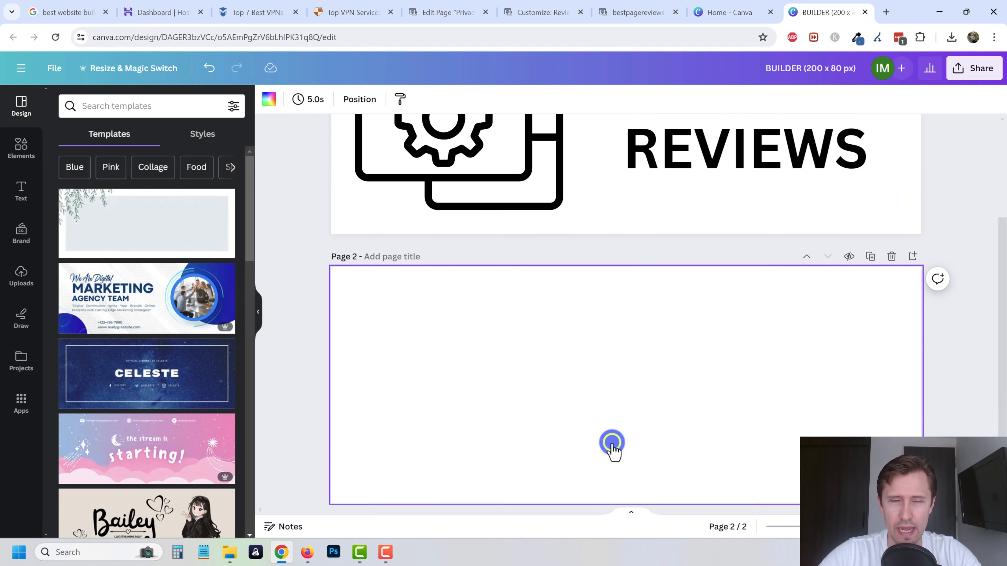
pyautogui.scroll(4, 486, 193)
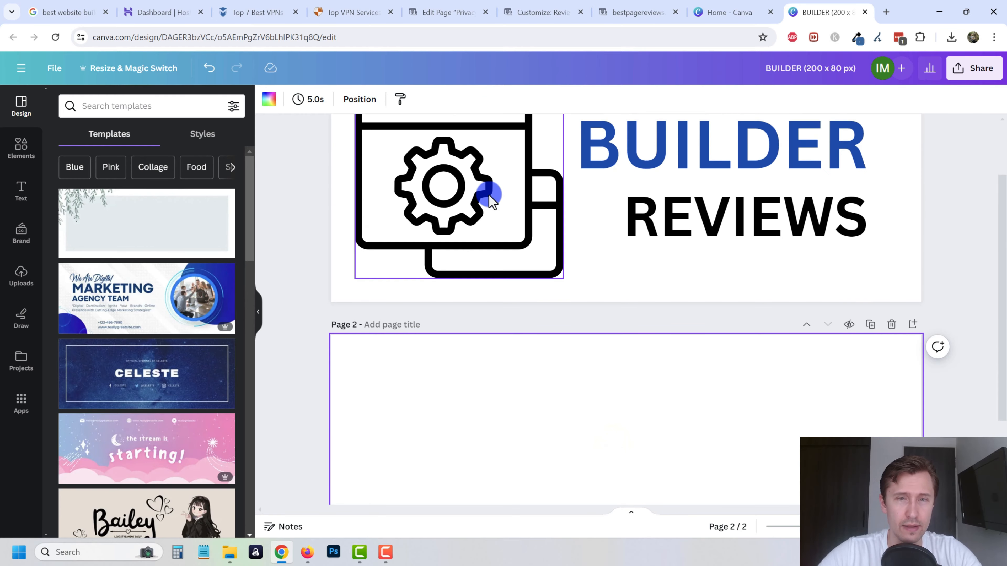
# Search the design elements for "page builder" and show all matching graphics
pyautogui.click(21, 146)
pyautogui.click(127, 106)
pyautogui.click(494, 221)
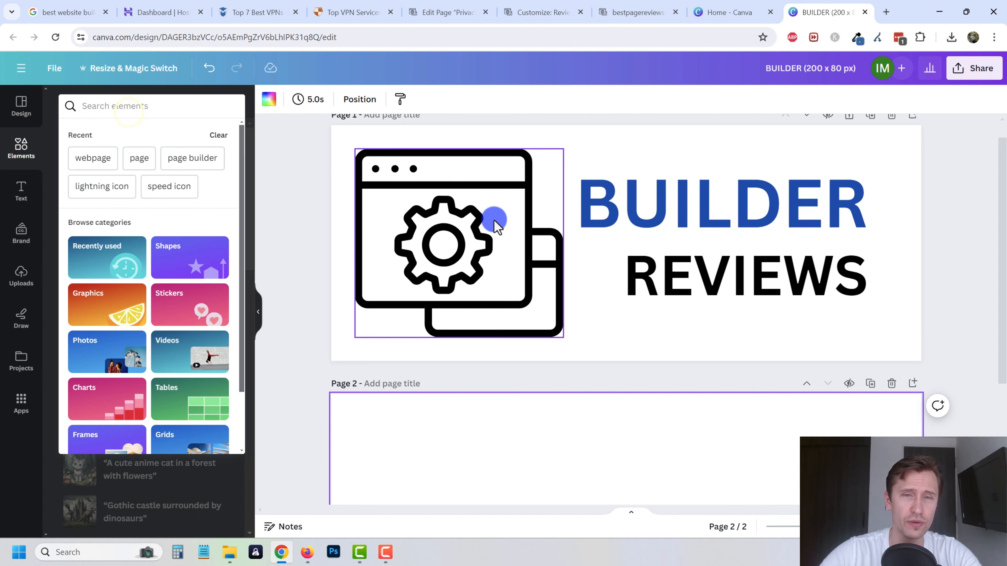
pyautogui.write('page builder')
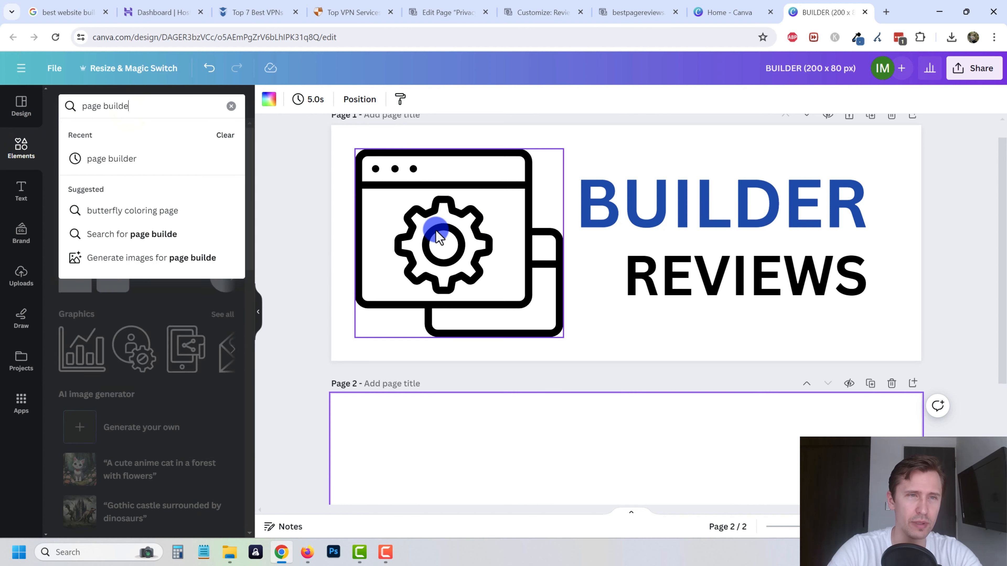
pyautogui.press('Return')
pyautogui.click(305, 185)
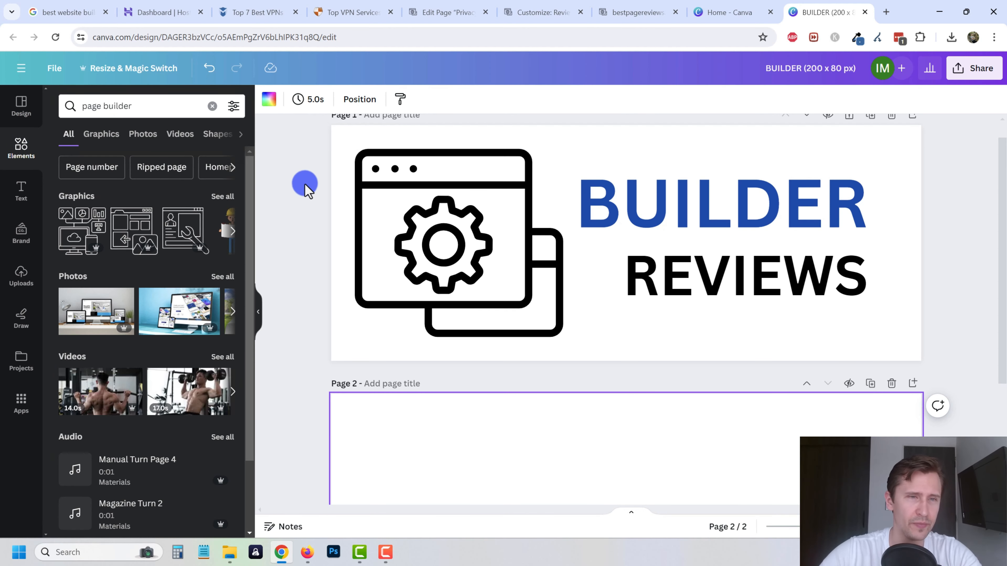
pyautogui.click(218, 198)
# Look through the "page builder" graphics for an icon suitable for a logo
pyautogui.scroll(-3, 143, 355)
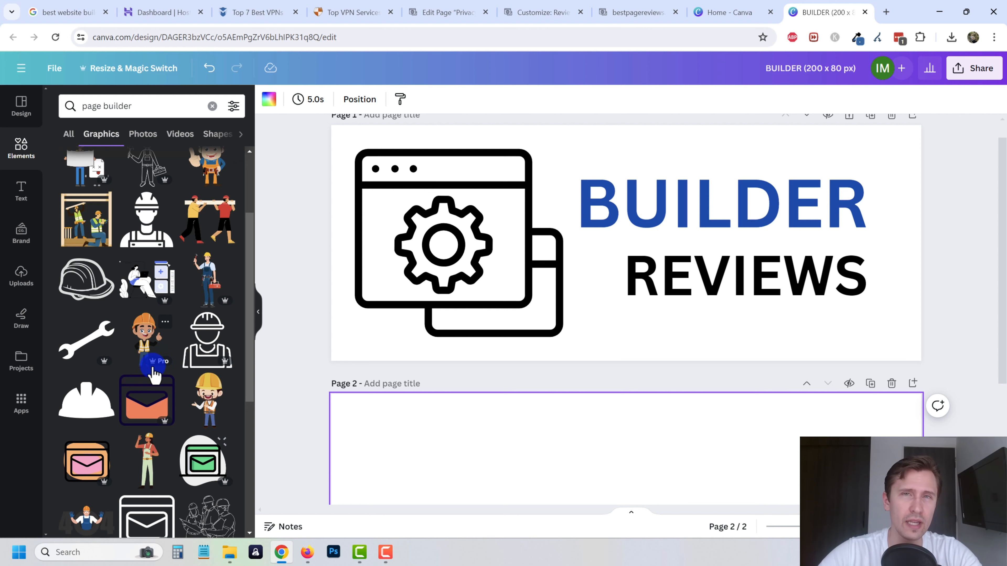
pyautogui.scroll(3, 160, 371)
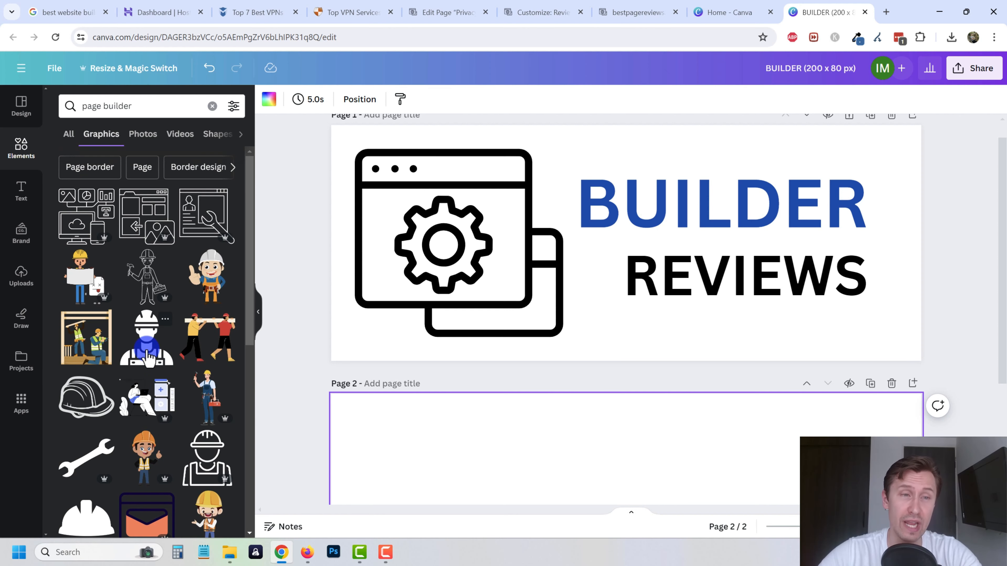
pyautogui.scroll(-7, 147, 357)
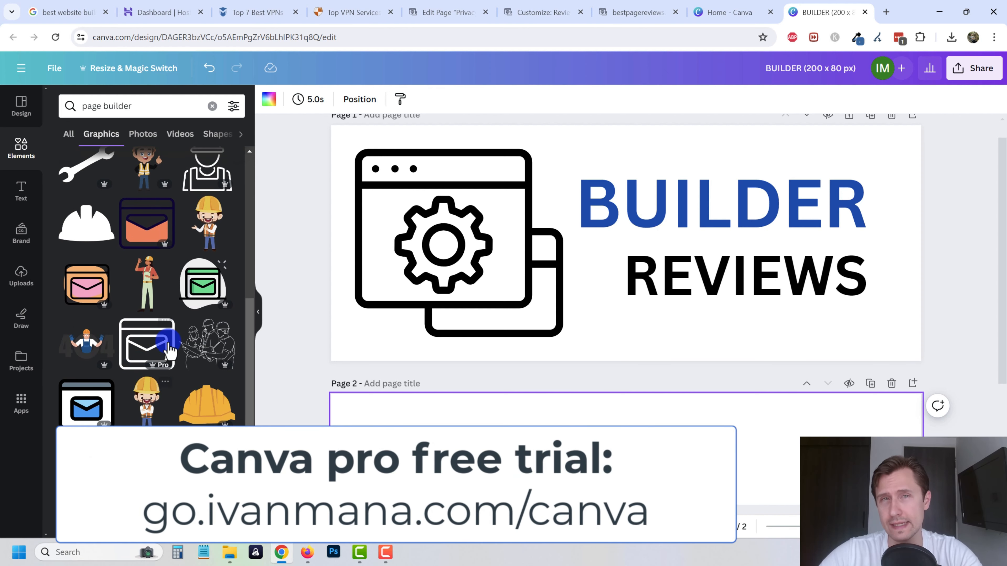
pyautogui.scroll(-5, 131, 415)
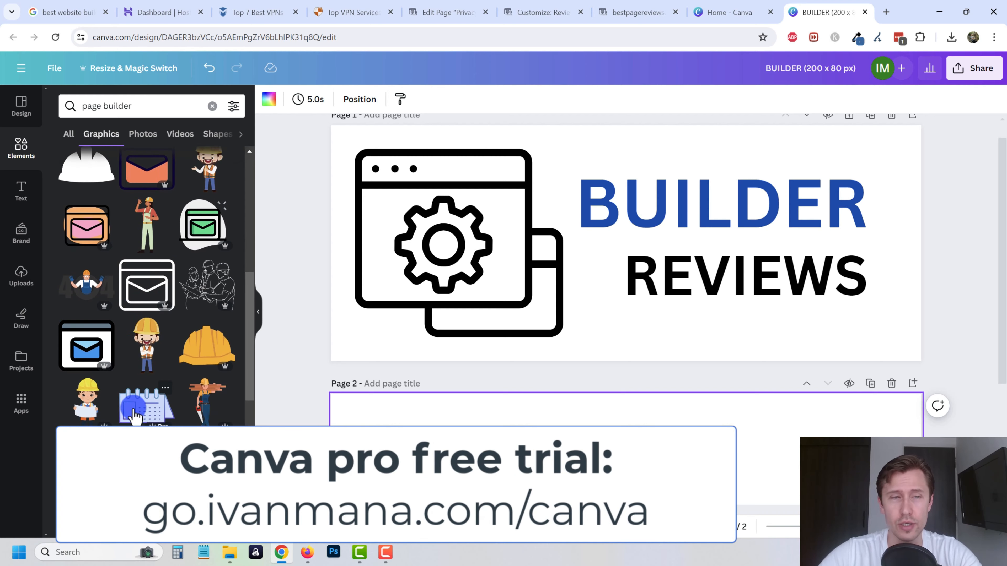
pyautogui.scroll(-5, 133, 415)
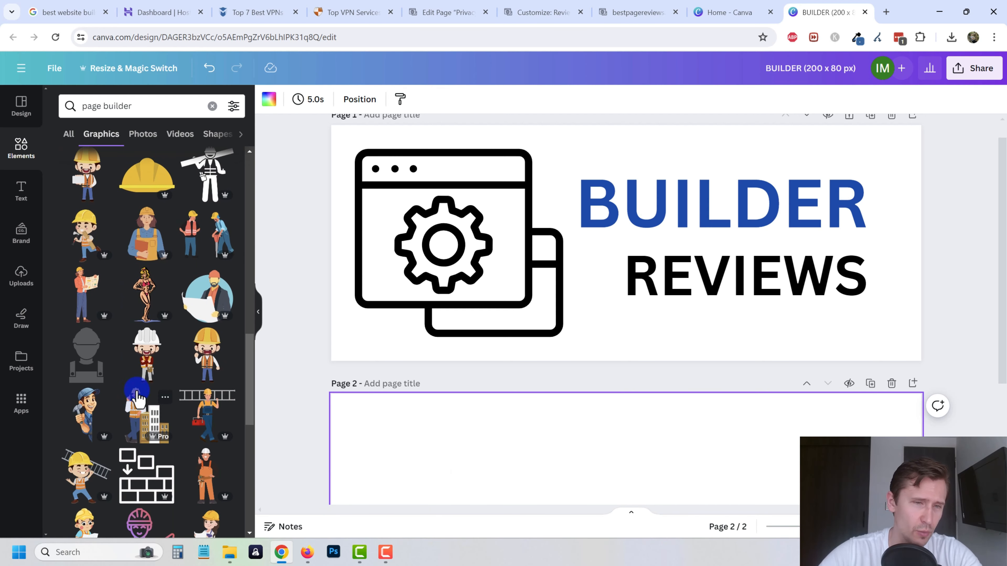
pyautogui.scroll(-10, 135, 414)
pyautogui.scroll(3, 159, 376)
pyautogui.scroll(15, 159, 355)
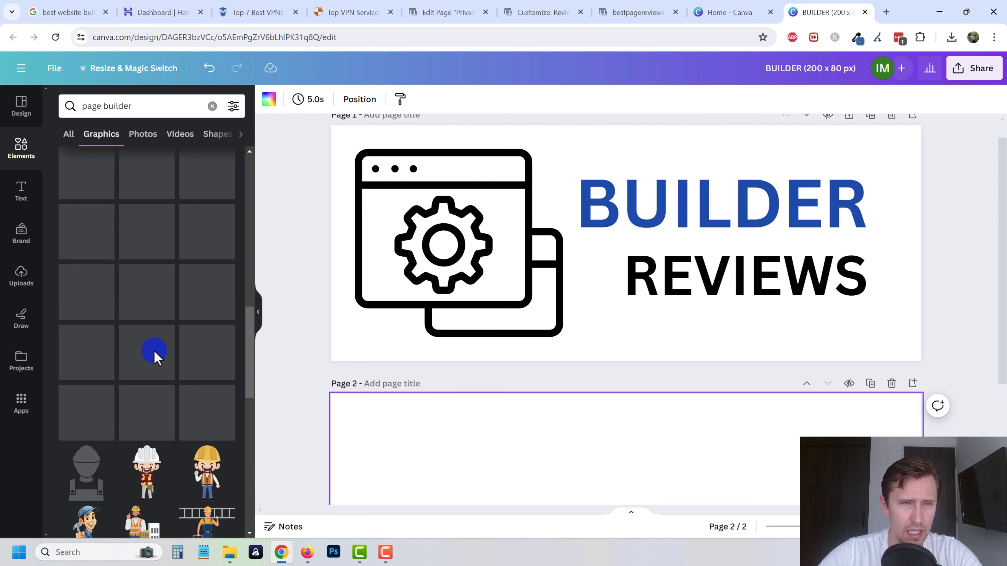
# Search the graphics for "website" and look through the results for an icon suitable for a logo
pyautogui.click(128, 105)
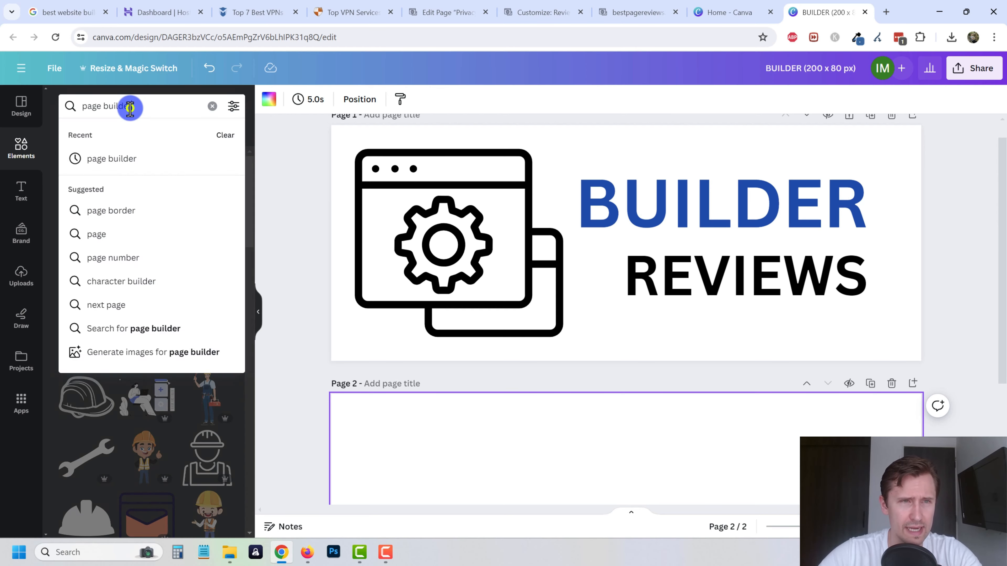
pyautogui.tripleClick(128, 106)
pyautogui.write('website')
pyautogui.press('Return')
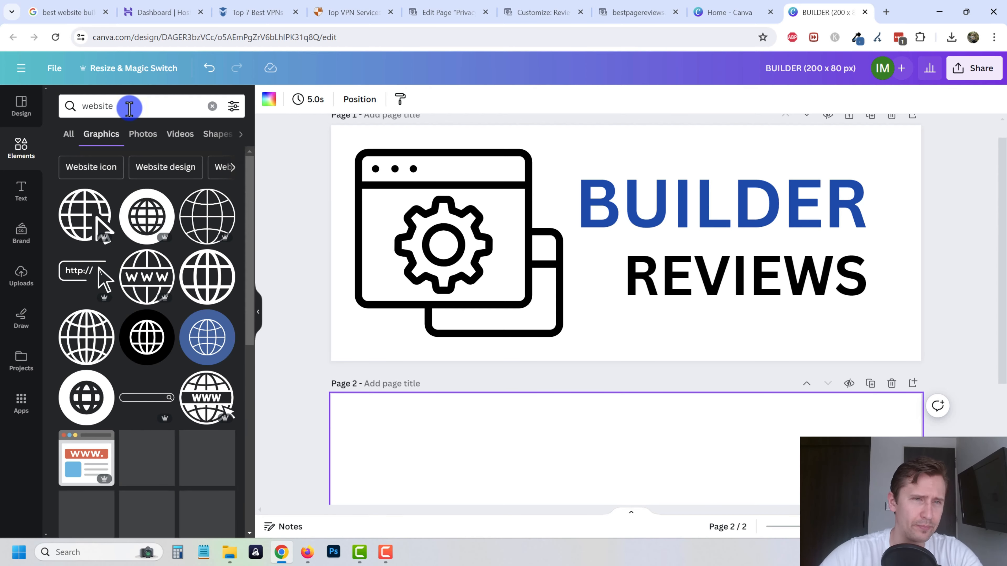
pyautogui.scroll(-5, 126, 313)
pyautogui.scroll(-8, 127, 313)
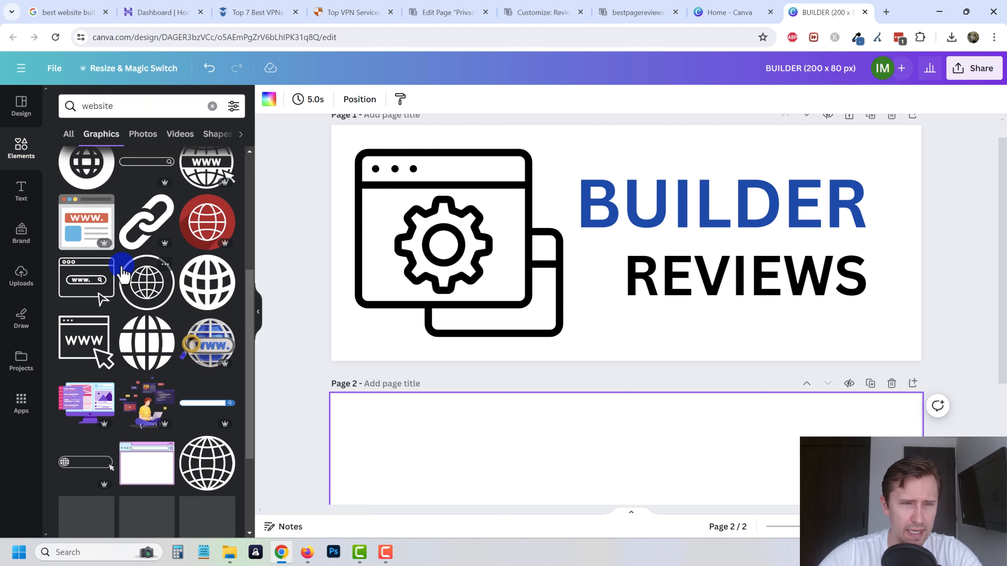
pyautogui.scroll(-6, 142, 379)
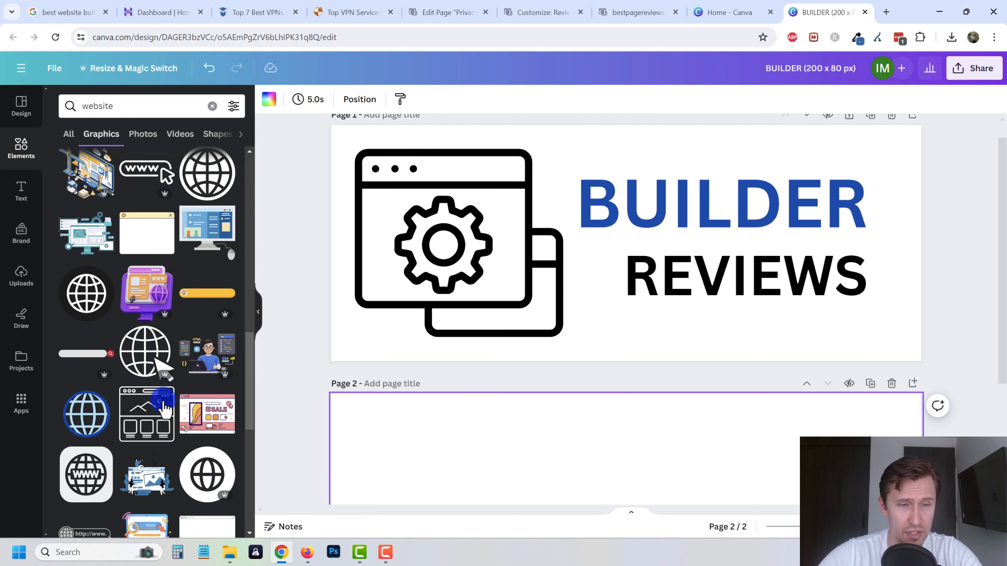
pyautogui.scroll(-2, 151, 430)
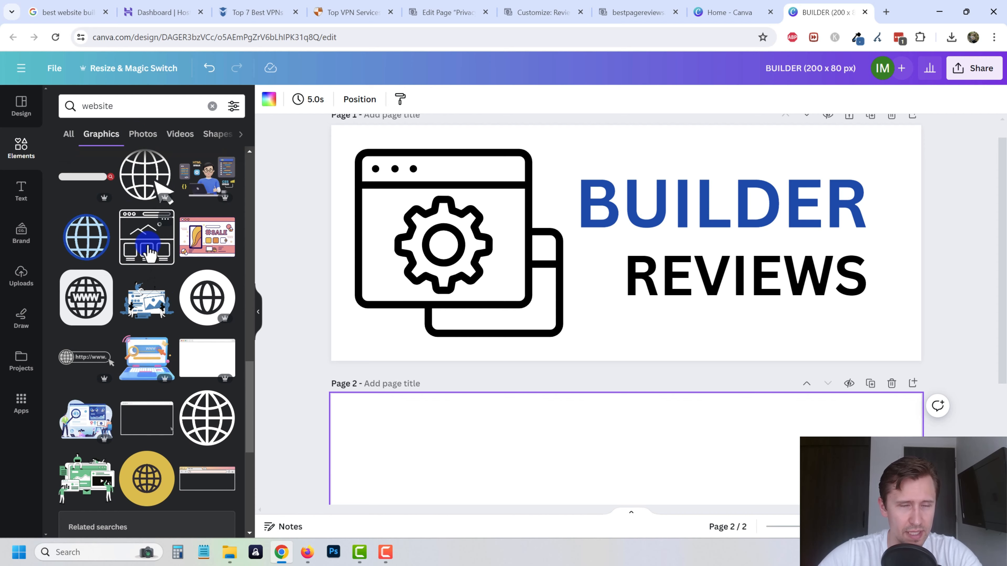
pyautogui.scroll(3, 147, 341)
# Place the webpage wireframe icon on page 2 and enlarge it to nearly the page's full height at its left side
pyautogui.moveTo(174, 313); pyautogui.dragTo(420, 443)
pyautogui.scroll(-3, 444, 397)
pyautogui.moveTo(438, 344); pyautogui.dragTo(393, 326)
pyautogui.moveTo(450, 391); pyautogui.dragTo(532, 455)
pyautogui.moveTo(496, 416); pyautogui.dragTo(466, 384)
pyautogui.moveTo(526, 470); pyautogui.dragTo(540, 487)
pyautogui.click(611, 377)
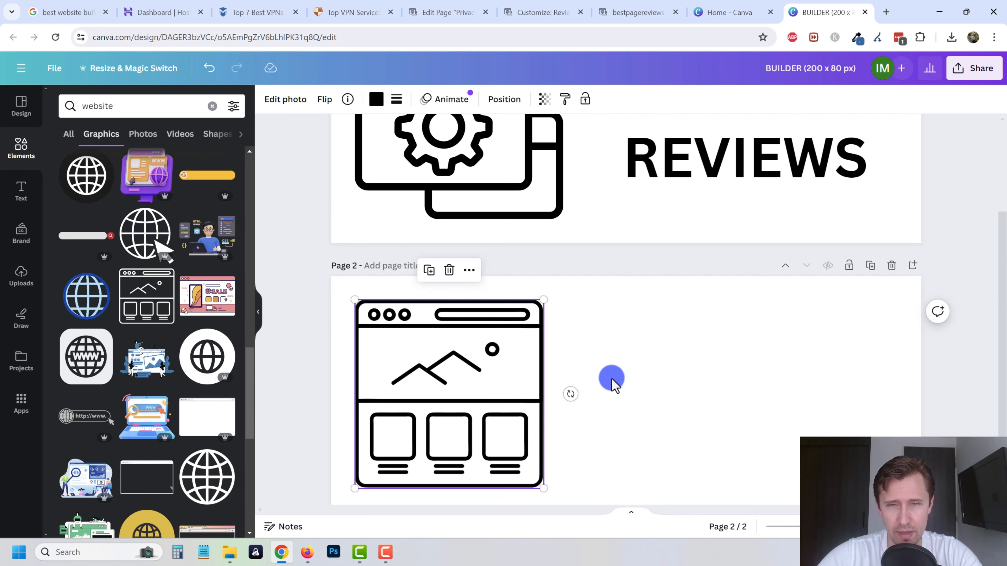
# Select the icon and both text lines of the finished logo on page 1
pyautogui.scroll(3, 602, 318)
pyautogui.click(553, 244)
pyautogui.moveTo(298, 335); pyautogui.dragTo(845, 173)
pyautogui.moveTo(654, 205)
pyautogui.mouseDown()
pyautogui.moveTo(643, 213)
pyautogui.moveTo(656, 201)
pyautogui.mouseUp()
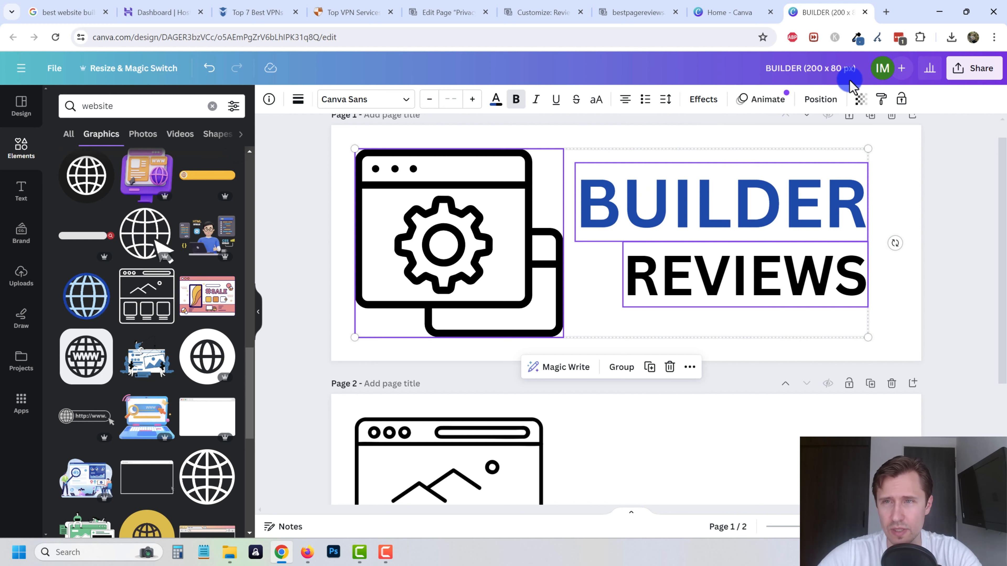
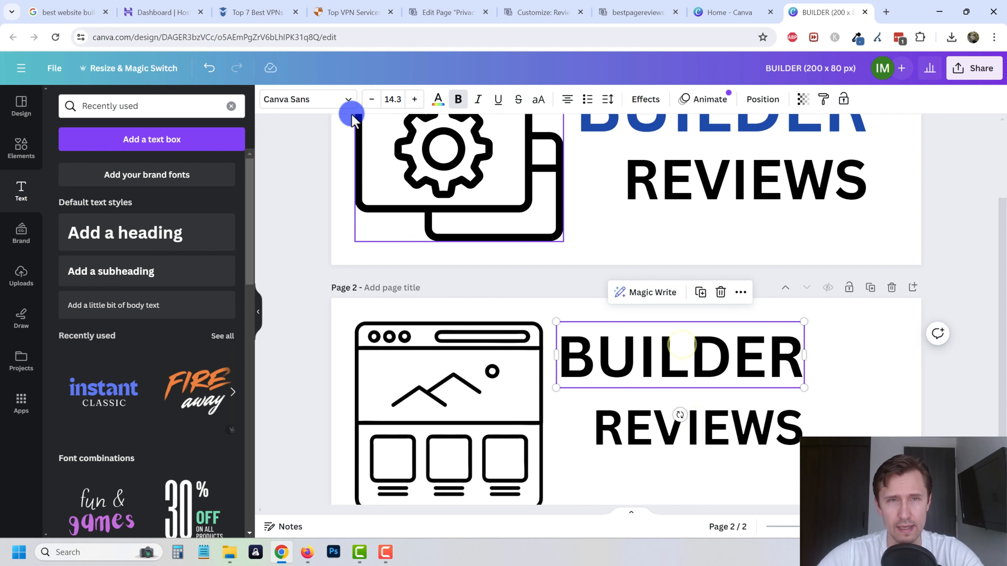
# Color the BUILDER text on page 2 with the document's blue, #004AAD
pyautogui.click(438, 99)
pyautogui.click(138, 165)
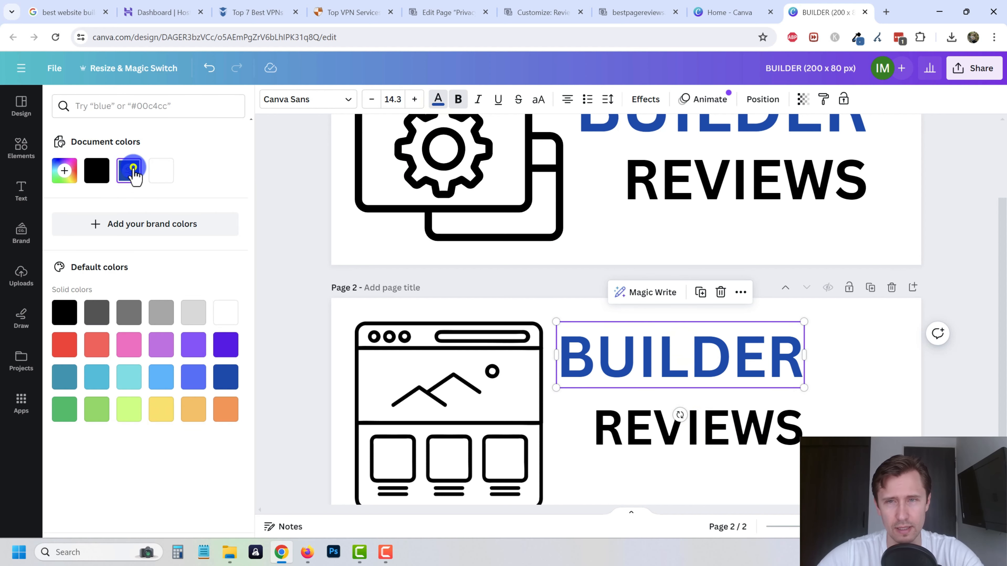
pyautogui.click(67, 173)
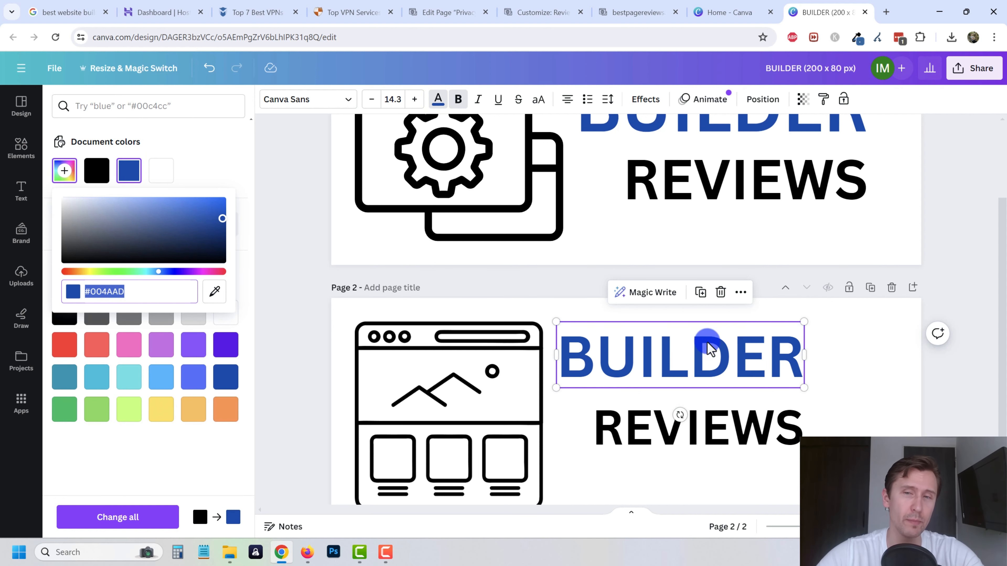
pyautogui.click(675, 214)
pyautogui.scroll(3, 705, 389)
pyautogui.scroll(-4, 670, 323)
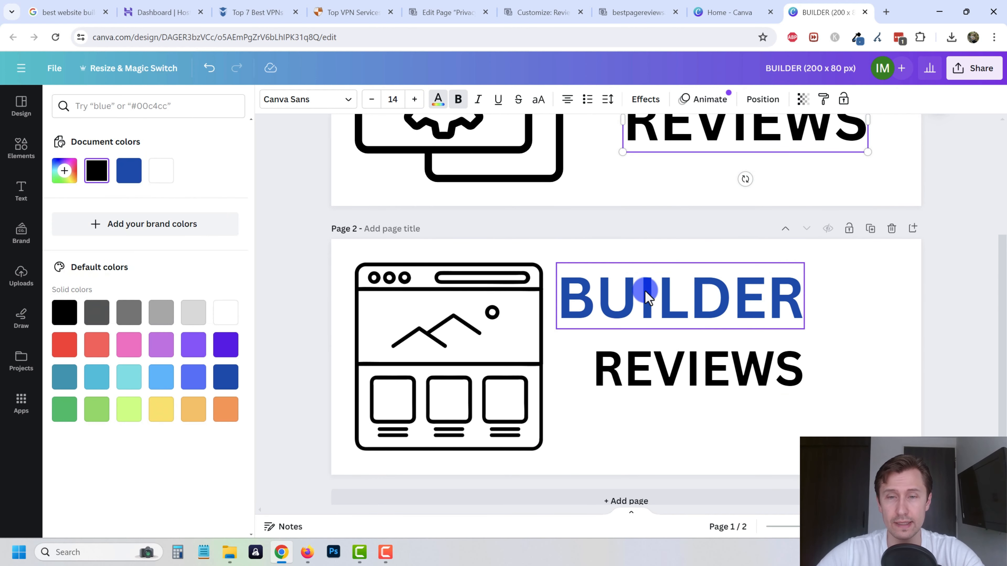
# Shift the BUILDER and REVIEWS text on page 2 slightly down and to the right beside the icon, keeping their right edges aligned
pyautogui.moveTo(645, 297); pyautogui.dragTo(673, 294)
pyautogui.moveTo(731, 359)
pyautogui.mouseDown()
pyautogui.moveTo(741, 377)
pyautogui.moveTo(734, 379)
pyautogui.mouseUp()
pyautogui.click(718, 443)
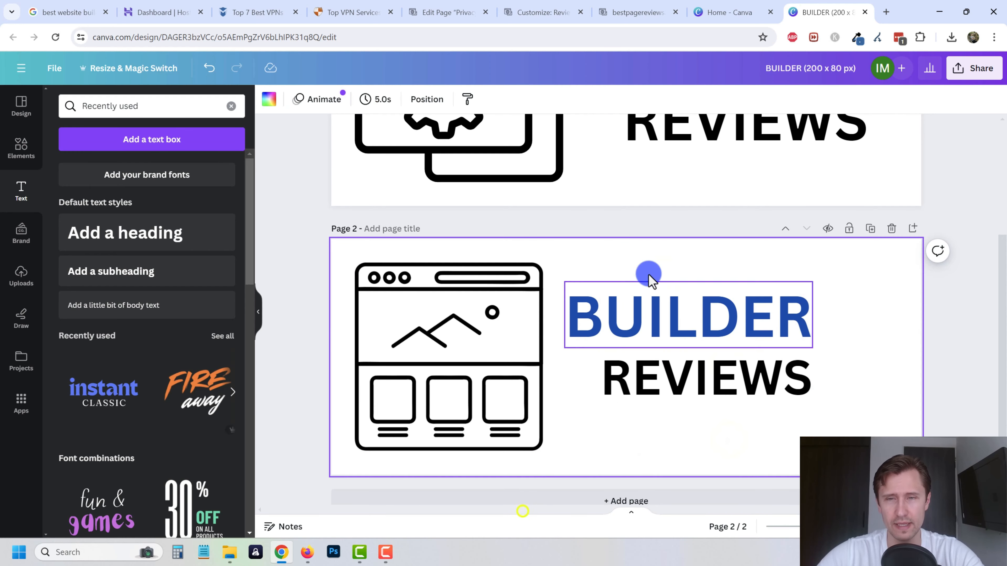
# Select the page 1 logo's icon and text and show the download settings for a PNG with a transparent background
pyautogui.scroll(2, 690, 365)
pyautogui.scroll(3, 688, 313)
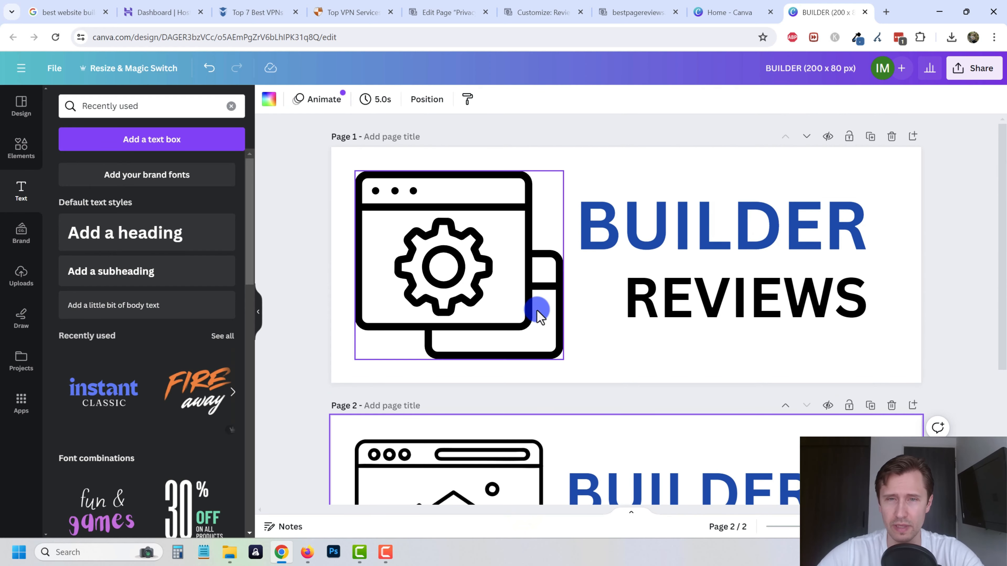
pyautogui.moveTo(344, 353); pyautogui.dragTo(793, 190)
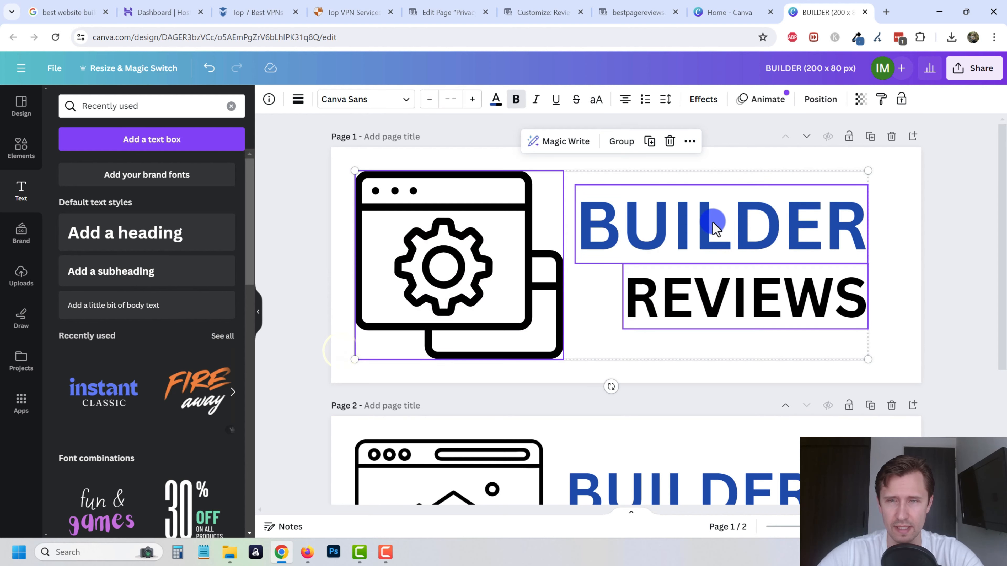
pyautogui.rightClick(709, 222)
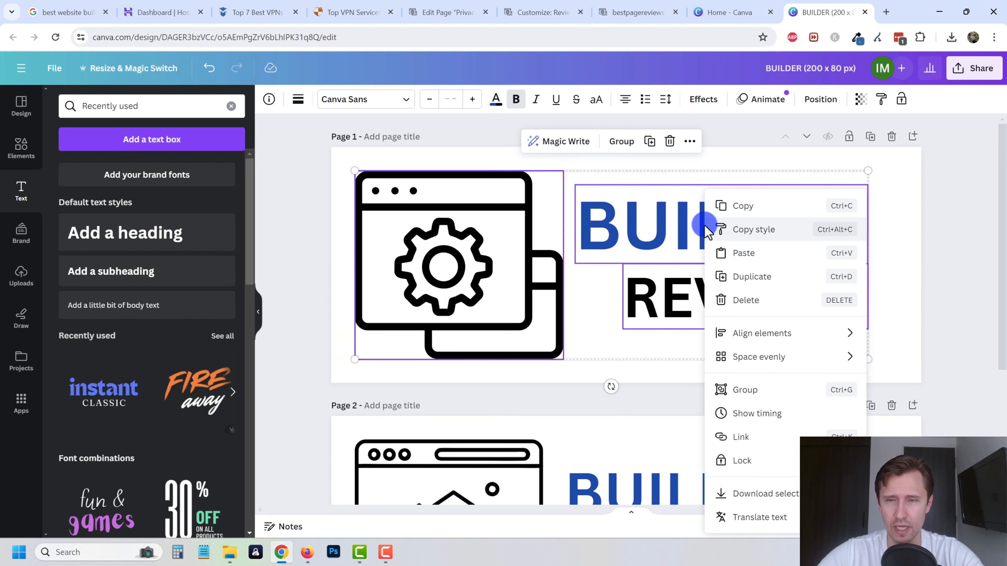
pyautogui.click(753, 494)
pyautogui.click(774, 222)
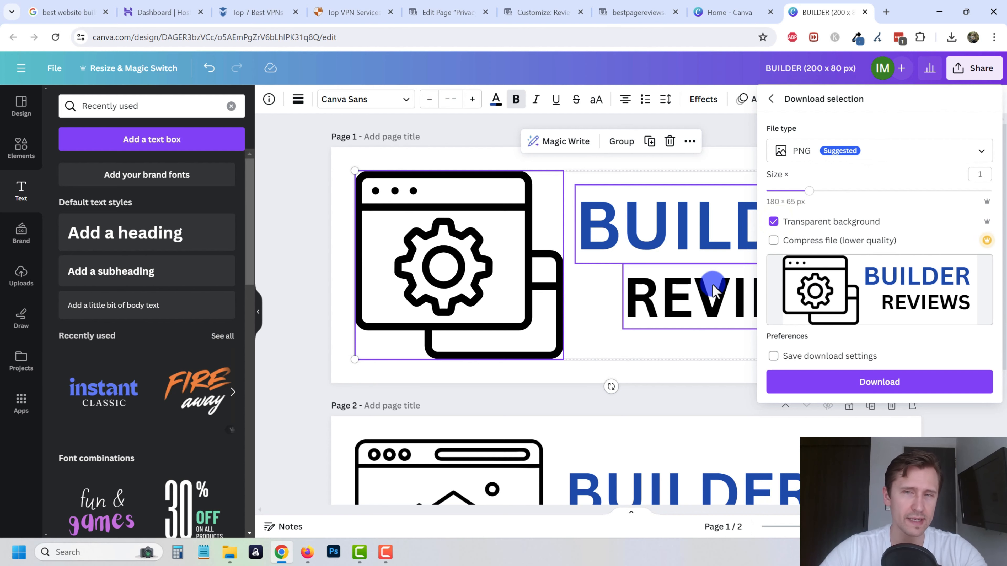
pyautogui.click(664, 377)
# Add a blank third page to the logo design and open the "BUILDER (512 x 512 px)" design from the recent designs
pyautogui.scroll(-5, 679, 337)
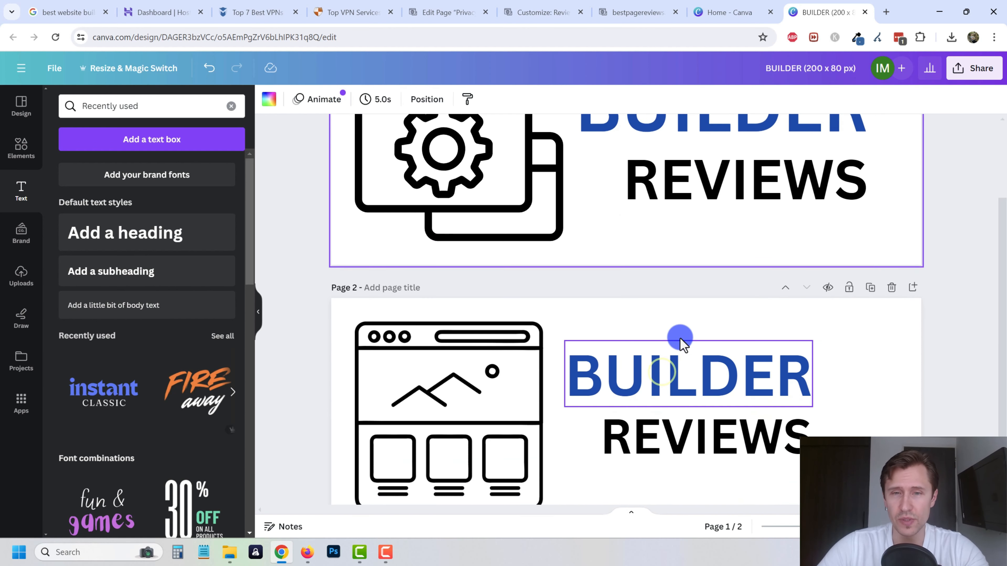
pyautogui.click(625, 479)
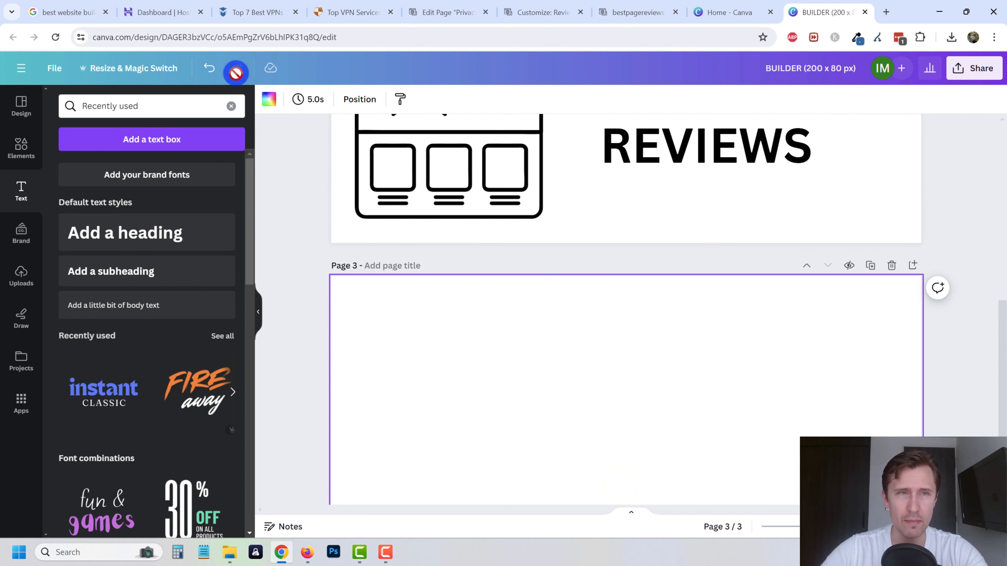
pyautogui.click(738, 11)
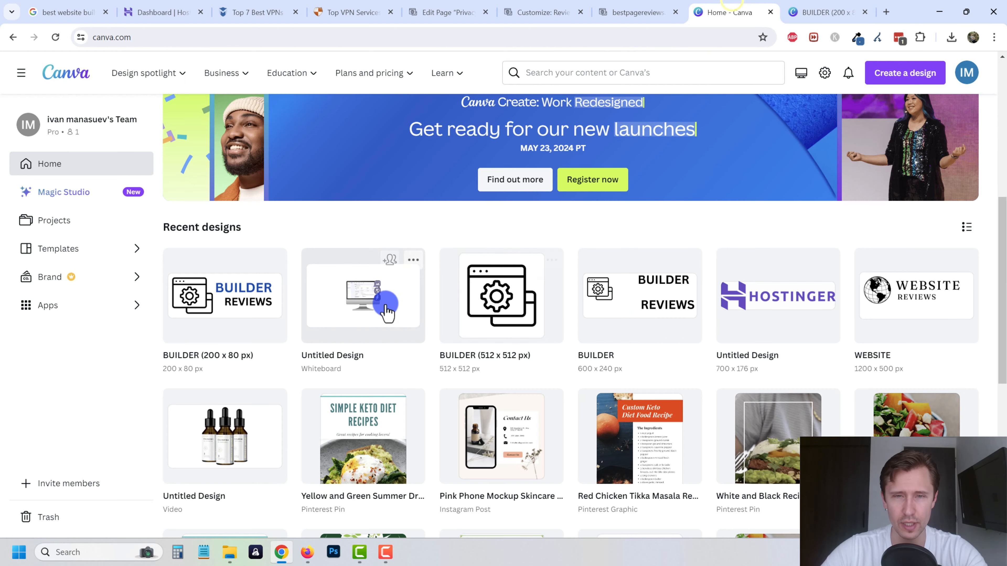
pyautogui.click(498, 306)
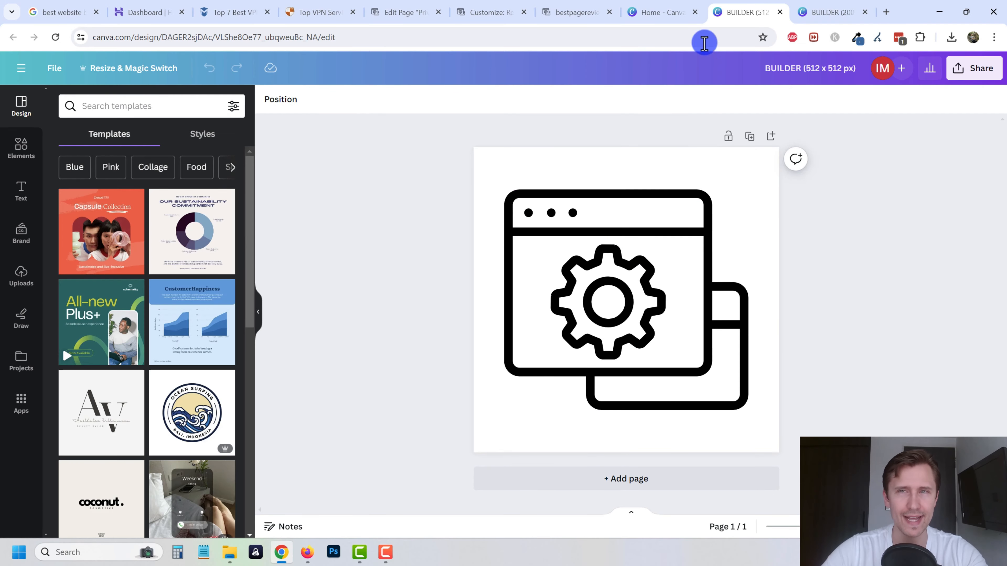
# Close both open logo designs, then sign out of the Canva account and close its home page
pyautogui.click(780, 13)
pyautogui.click(781, 12)
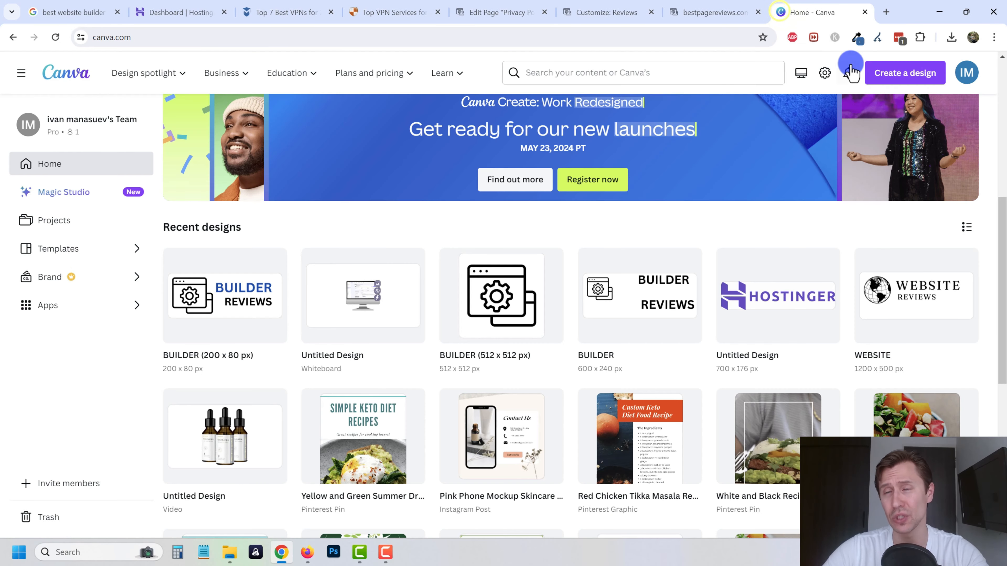
pyautogui.click(971, 75)
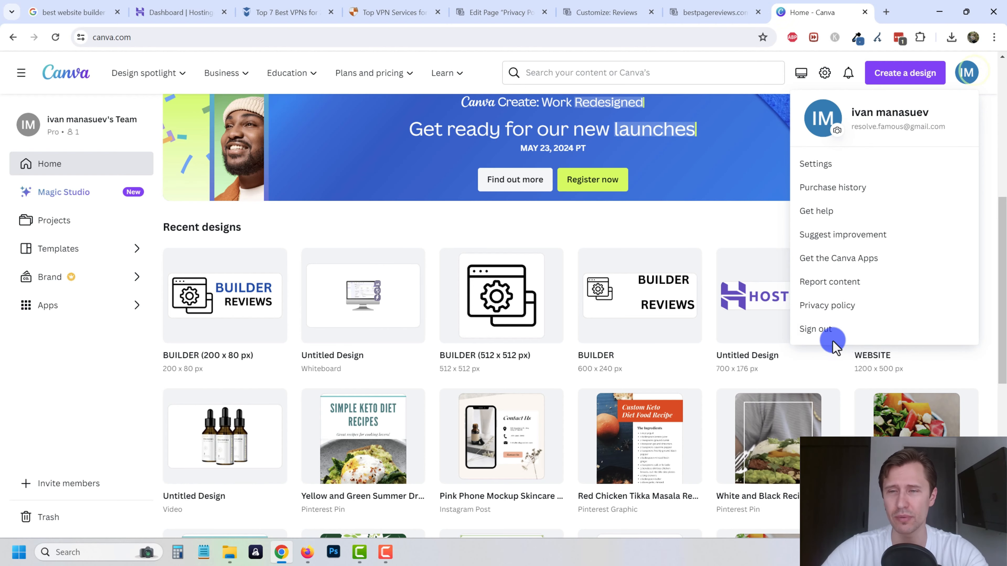
pyautogui.click(820, 332)
pyautogui.click(865, 12)
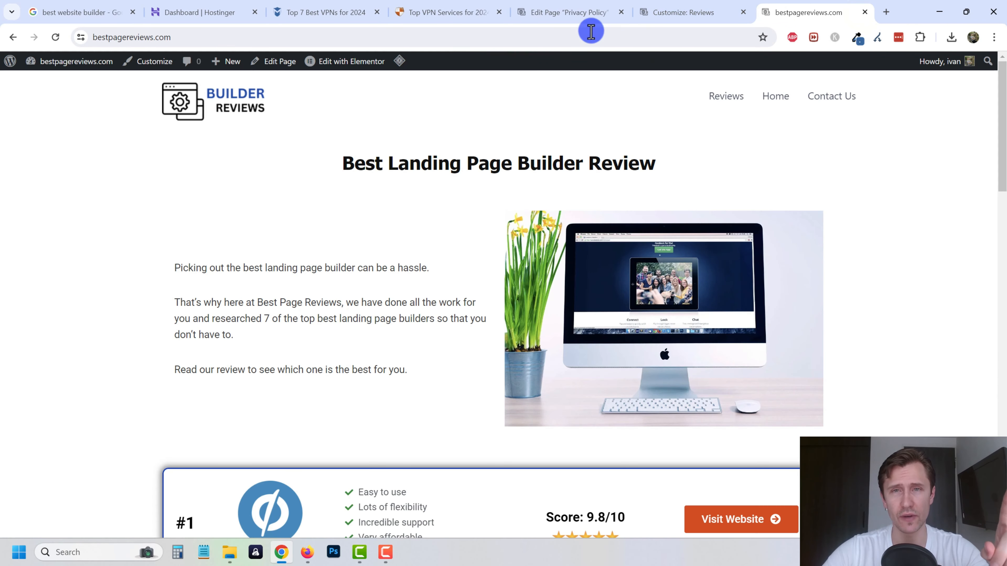
# Return to the WordPress pages list, close the Customizer and open the "Best Landing Page Builder Review" page in Elementor
pyautogui.click(571, 12)
pyautogui.click(29, 78)
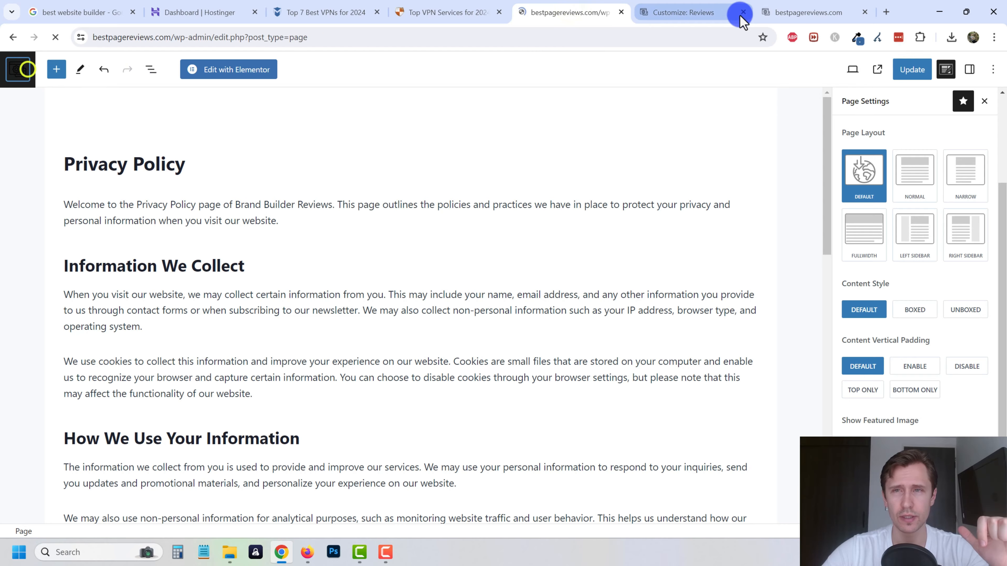
pyautogui.click(743, 12)
pyautogui.click(714, 6)
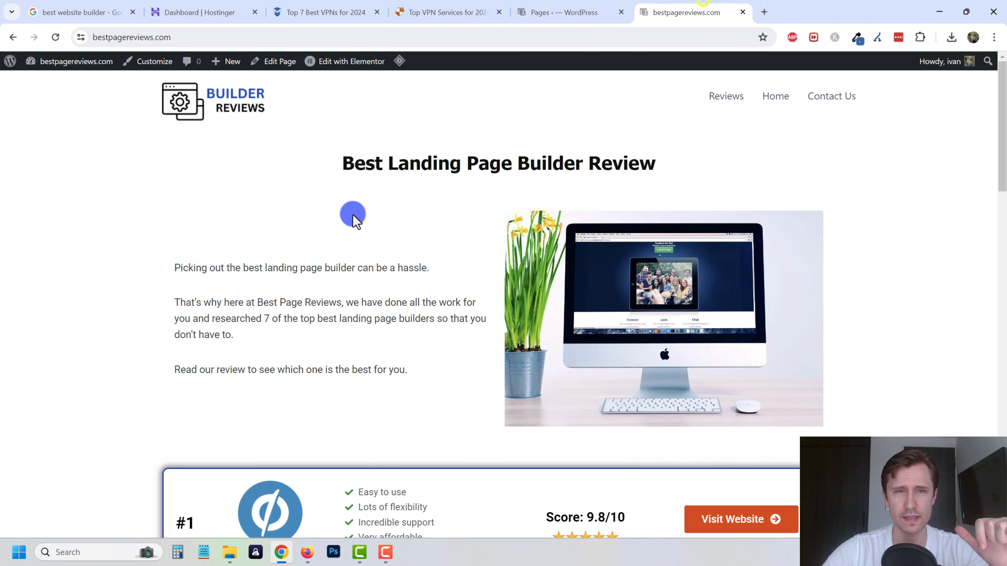
pyautogui.click(654, 7)
pyautogui.moveTo(291, 342)
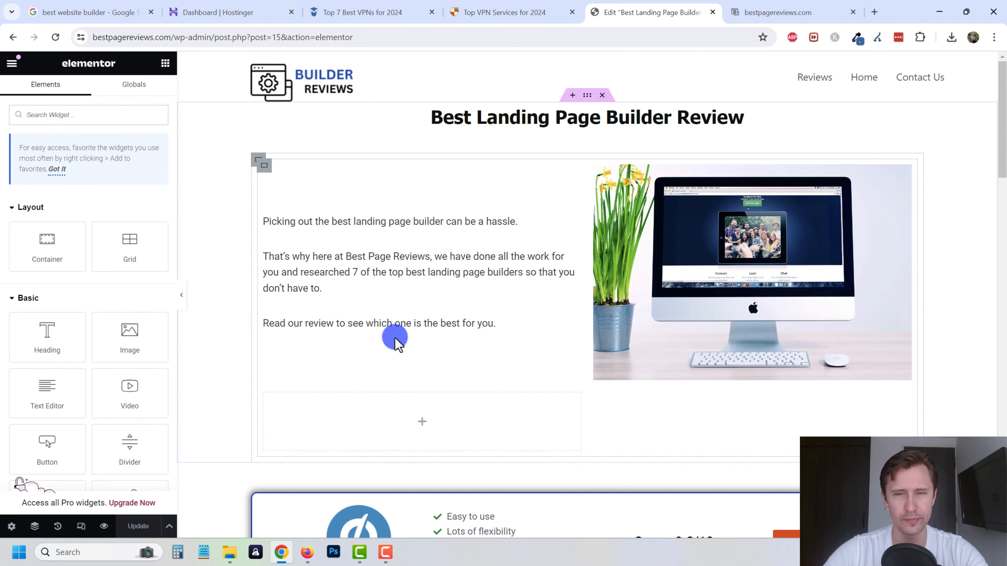
# Turn on Elementor's responsive mode and review the page in the desktop view
pyautogui.click(81, 526)
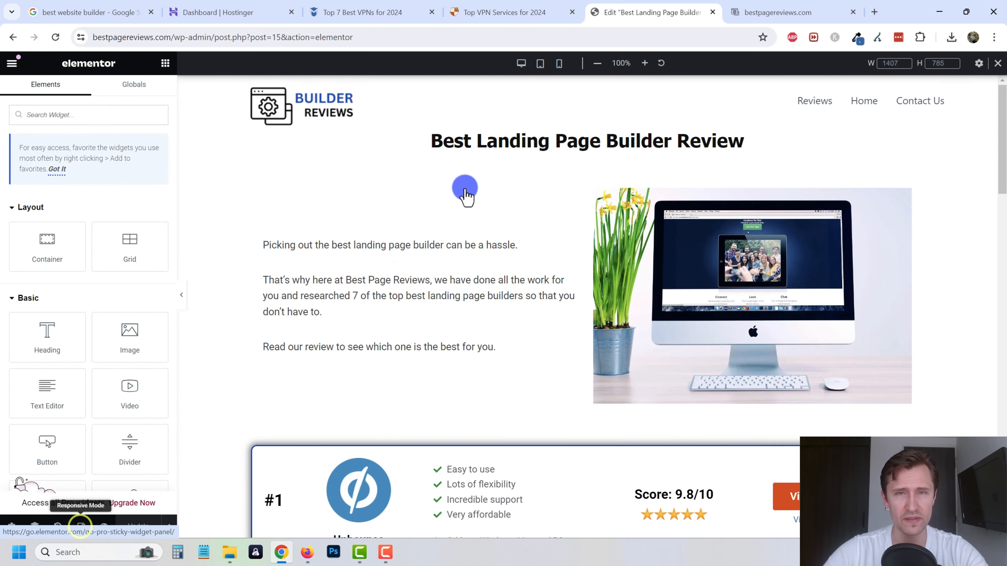
pyautogui.click(521, 65)
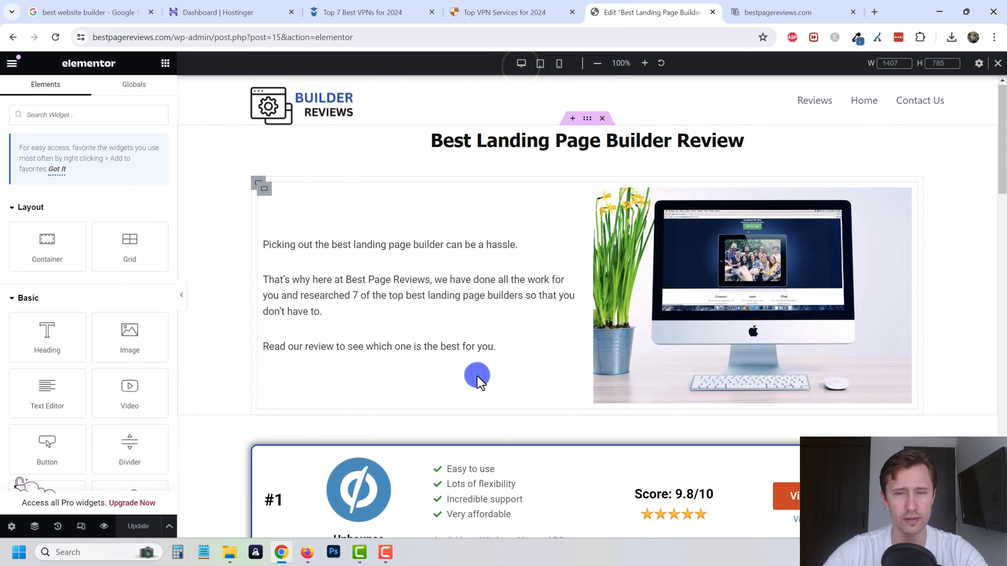
pyautogui.scroll(-6, 479, 377)
pyautogui.scroll(6, 486, 369)
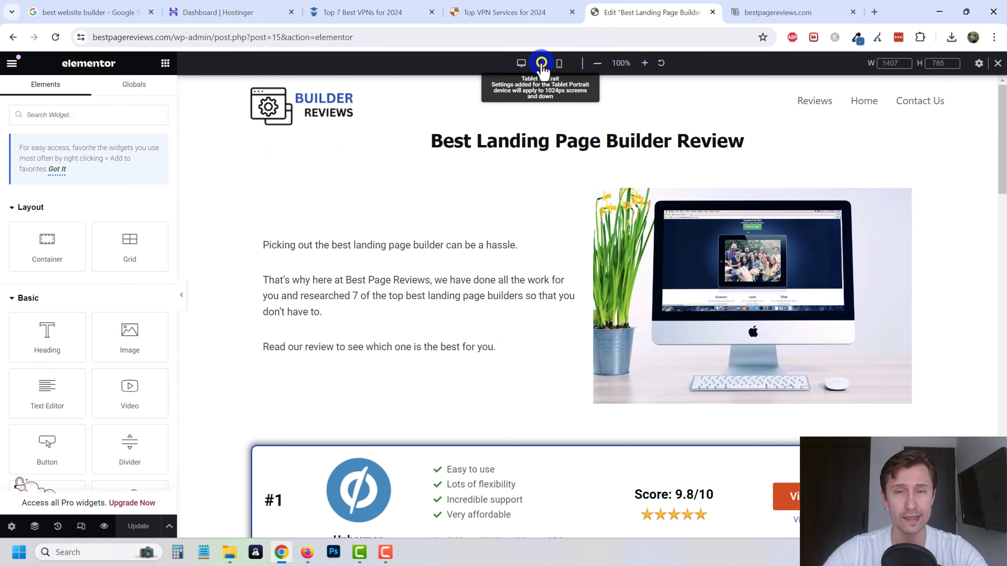
# Switch to the tablet portrait view and check the page's header, navigation menu and ranked builder cards
pyautogui.click(541, 64)
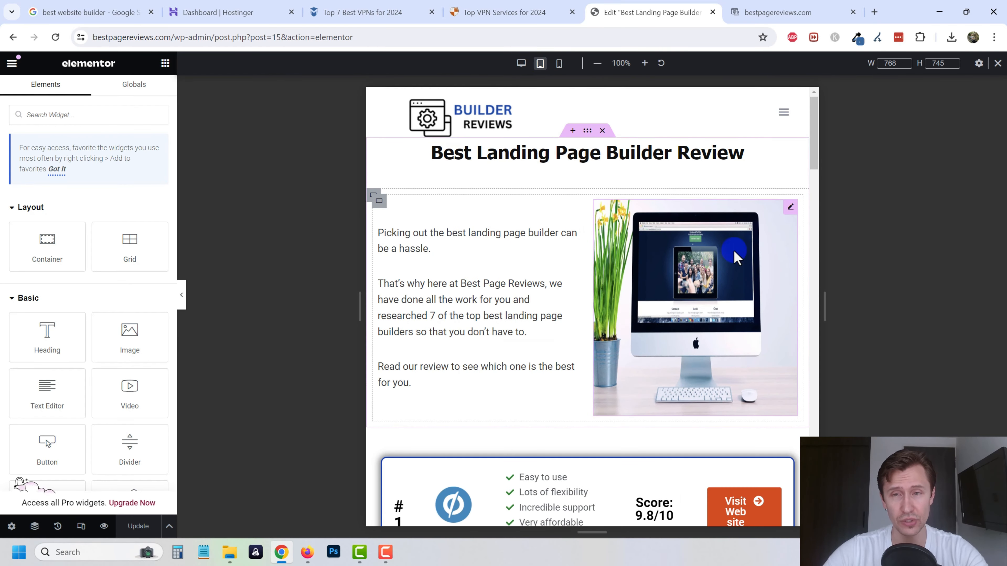
pyautogui.scroll(-3, 649, 270)
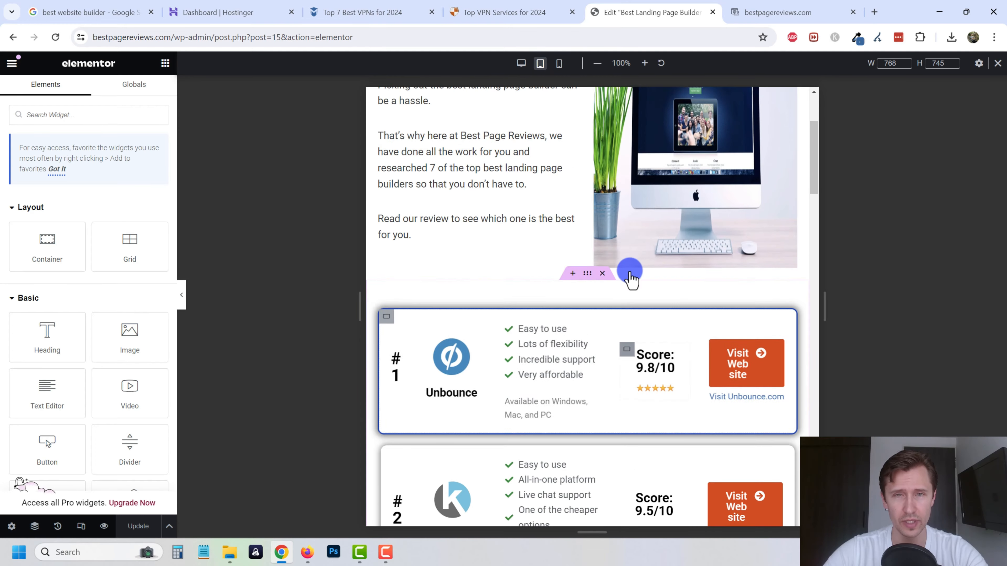
pyautogui.scroll(3, 630, 278)
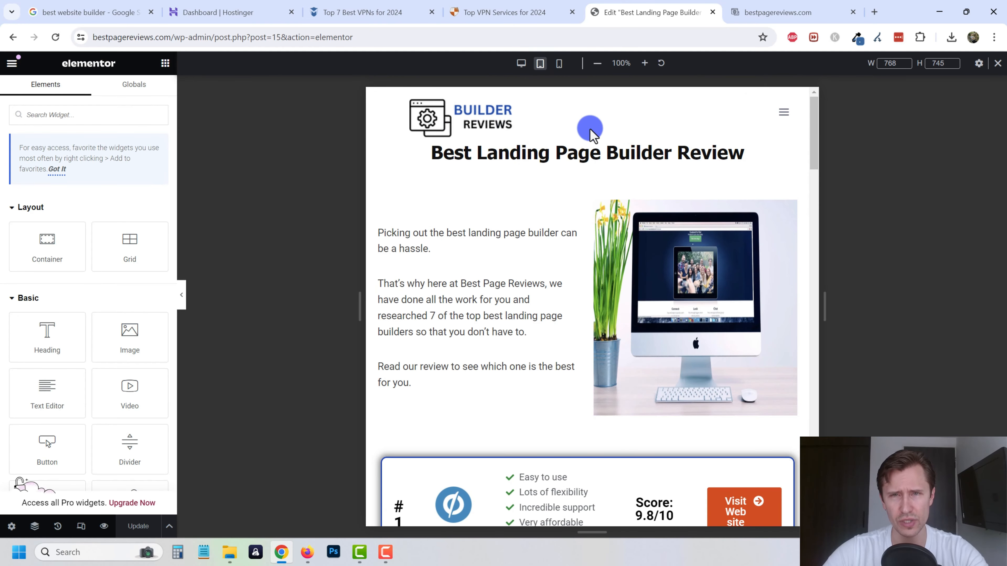
pyautogui.click(783, 119)
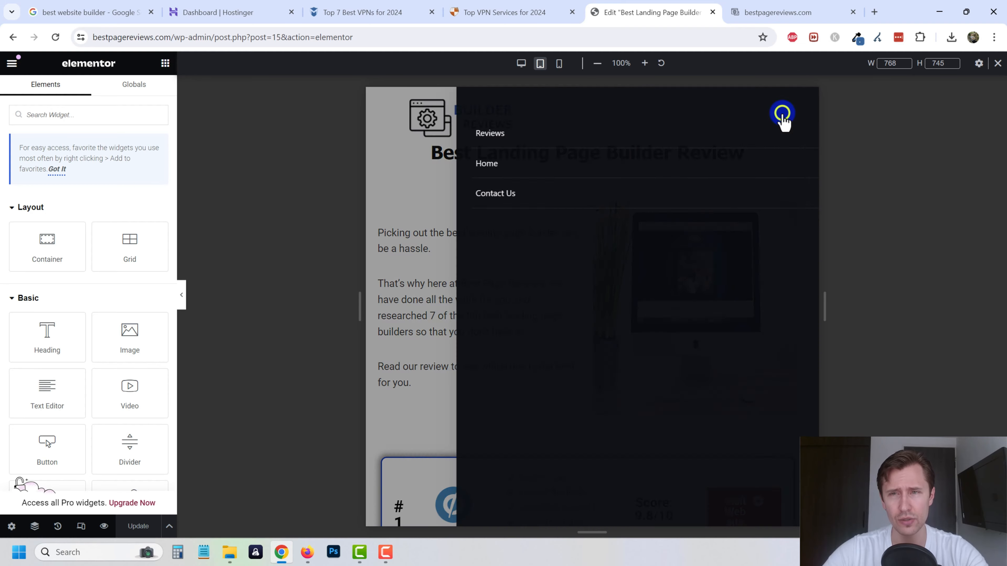
pyautogui.click(390, 170)
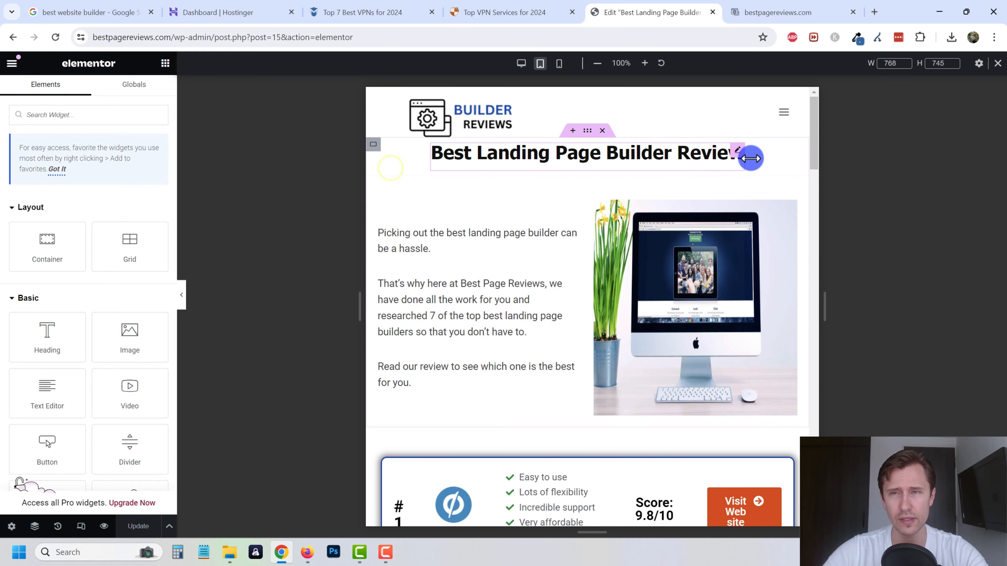
pyautogui.scroll(-8, 659, 250)
pyautogui.click(405, 169)
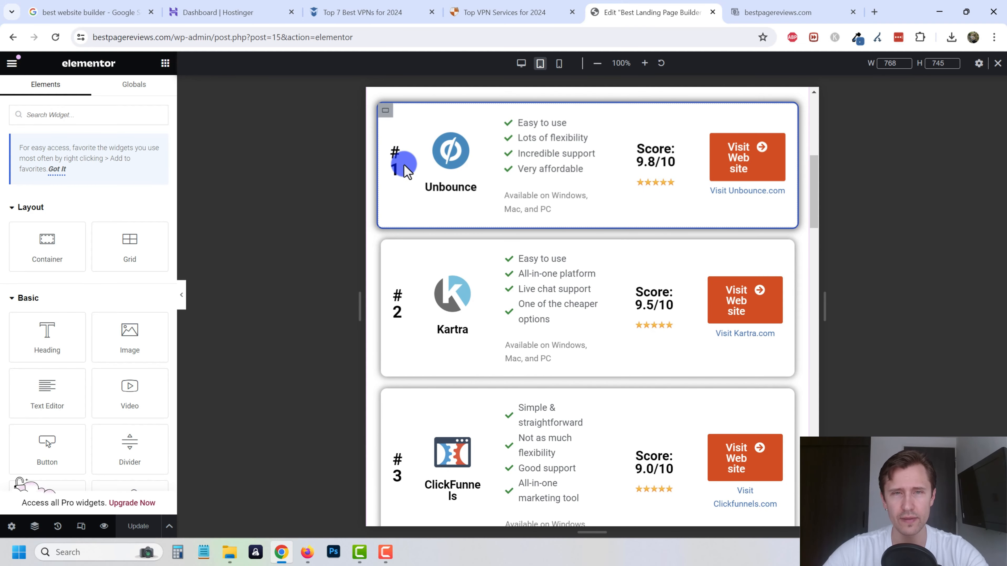
# Examine the rest of the page in the tablet view, from the builder cards through the blue section to the footer links
pyautogui.scroll(-6, 694, 232)
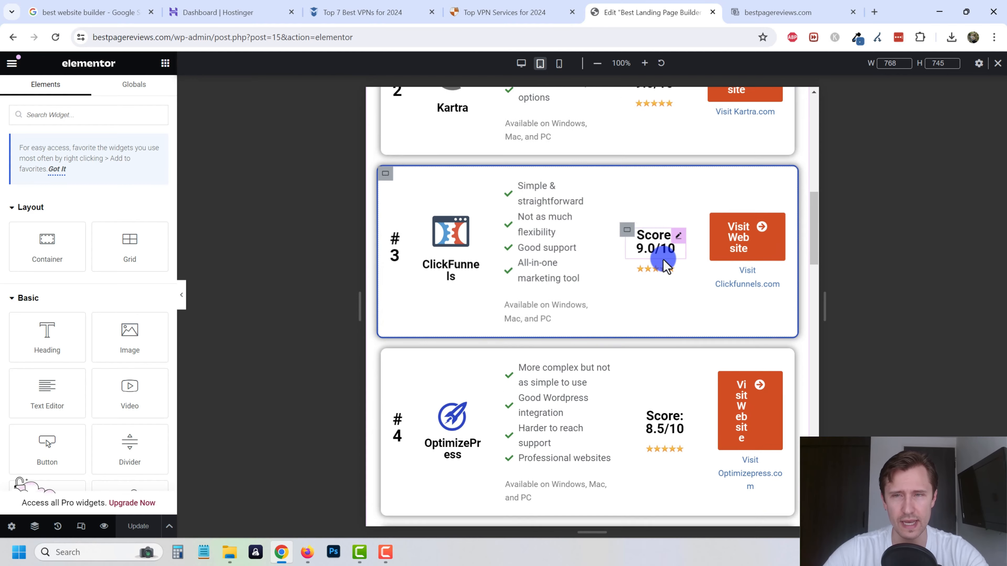
pyautogui.scroll(-15, 658, 285)
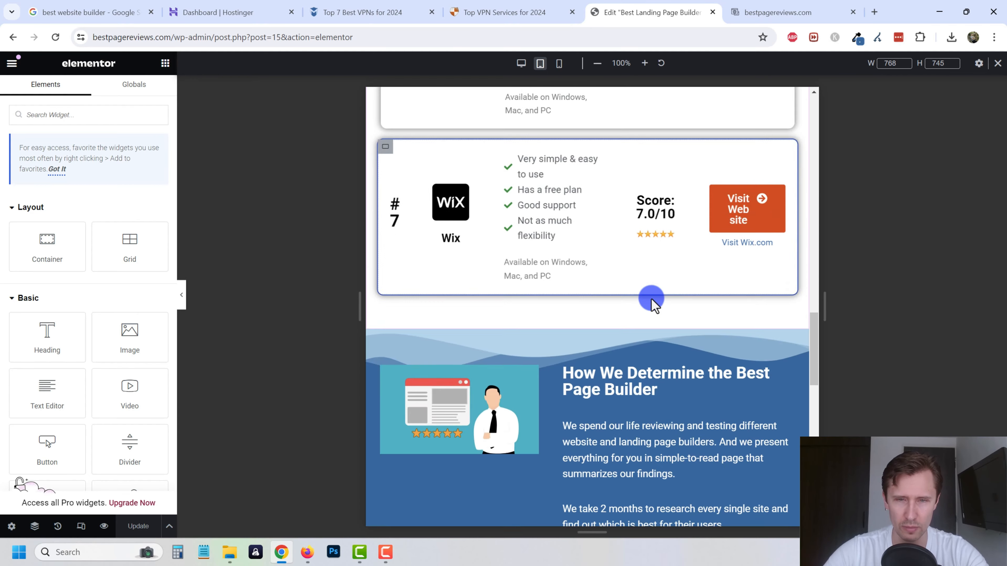
pyautogui.scroll(-6, 614, 335)
pyautogui.scroll(4, 492, 378)
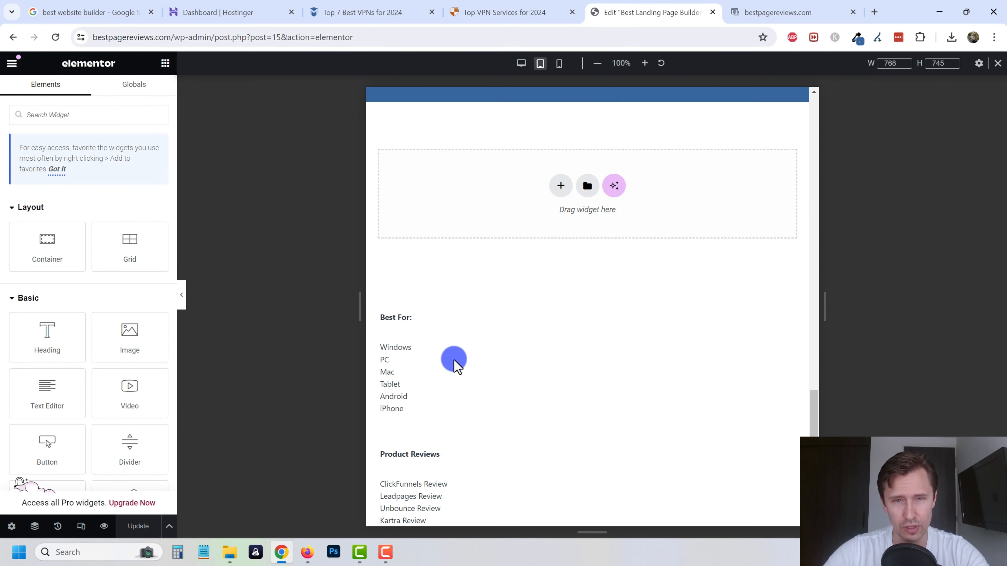
pyautogui.scroll(-3, 454, 359)
pyautogui.scroll(-5, 450, 313)
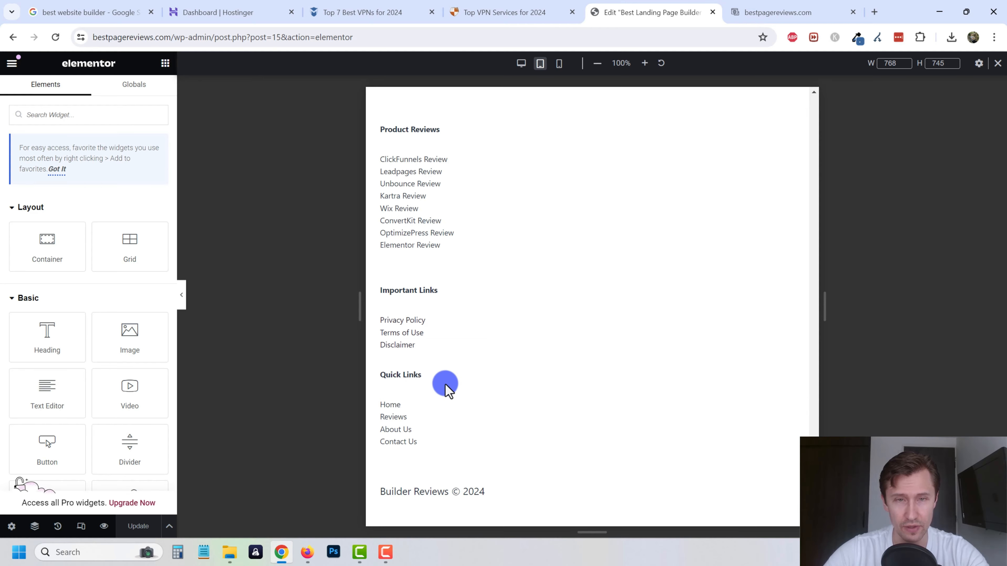
pyautogui.scroll(15, 446, 390)
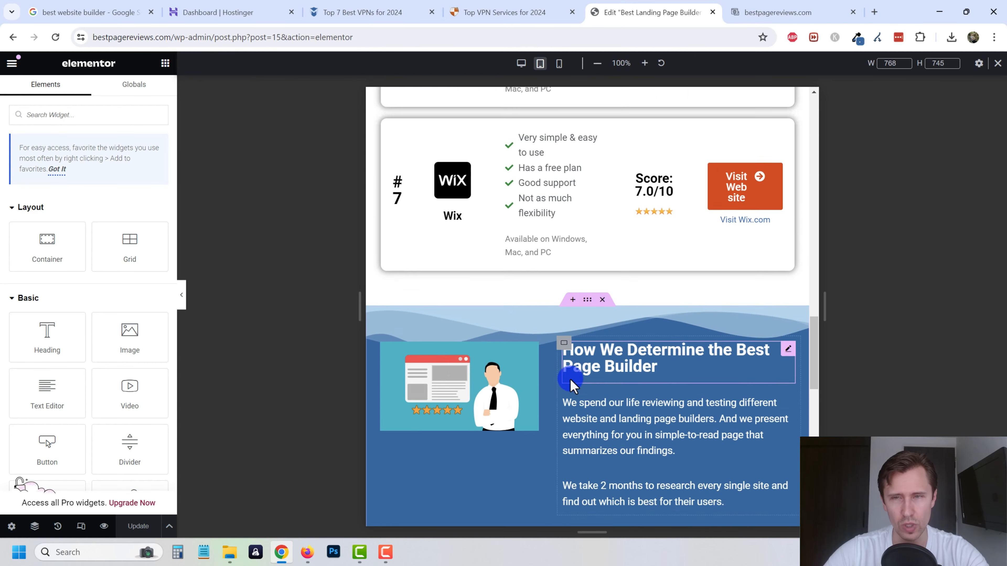
pyautogui.scroll(20, 571, 385)
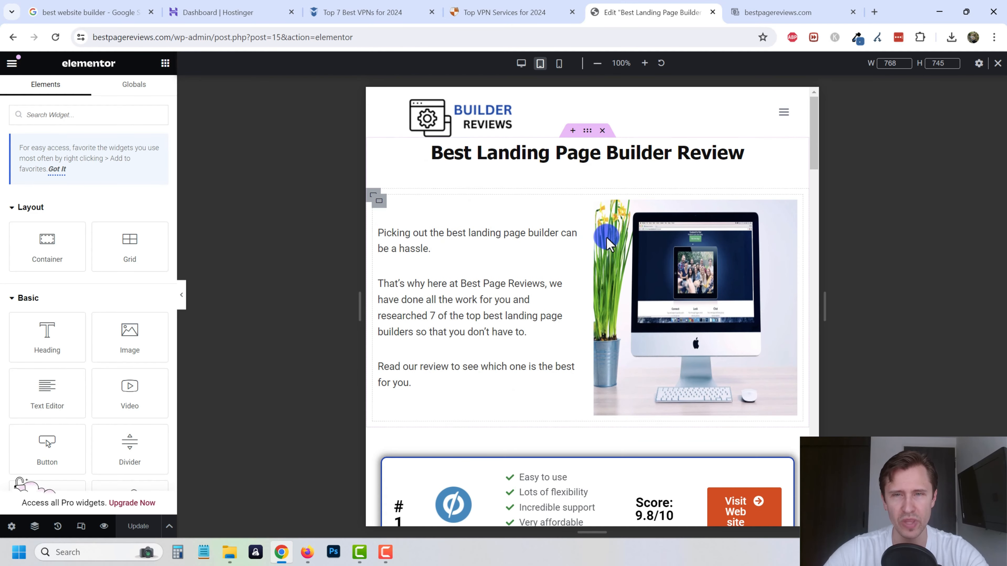
# Resize the computer image beside the intro text for the tablet view to a height of 255 px and a width of 97%
pyautogui.click(794, 207)
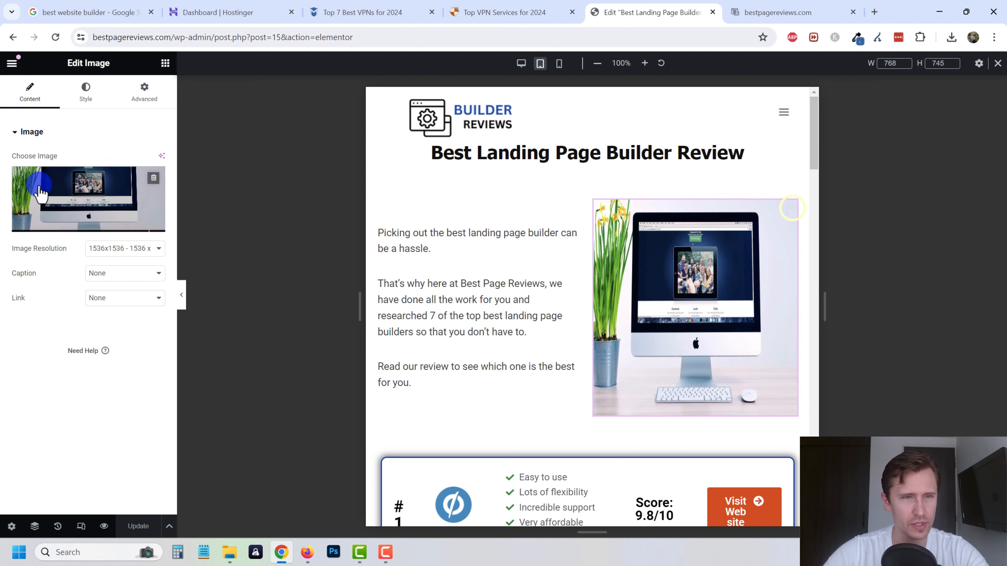
pyautogui.click(84, 120)
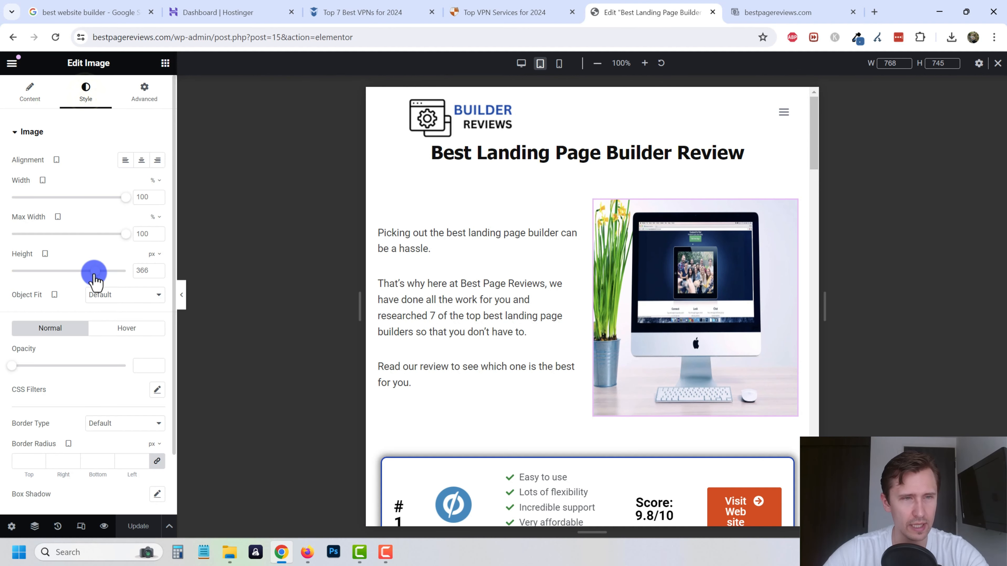
pyautogui.moveTo(94, 273); pyautogui.dragTo(67, 274)
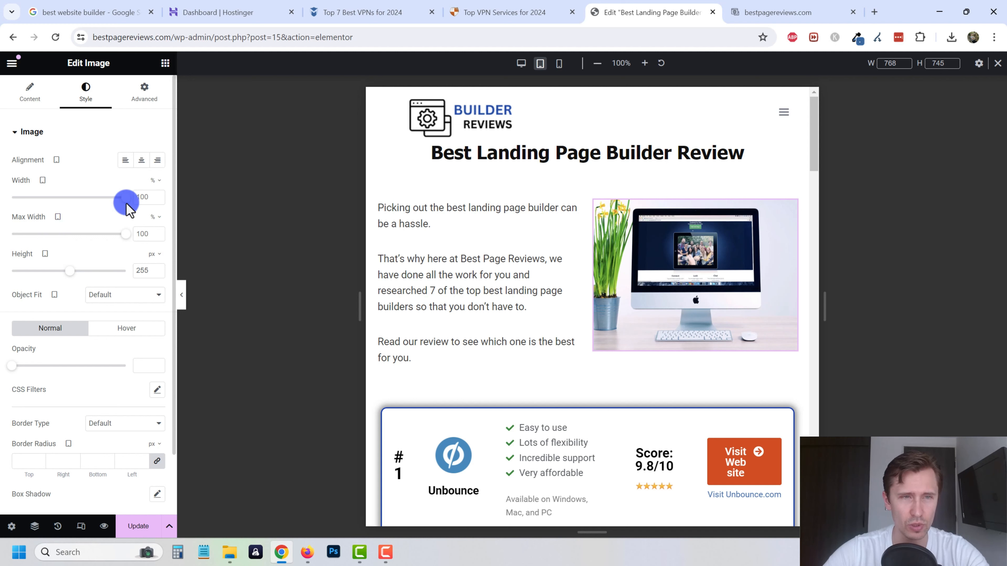
pyautogui.moveTo(124, 198)
pyautogui.mouseDown()
pyautogui.moveTo(108, 198)
pyautogui.moveTo(122, 198)
pyautogui.mouseUp()
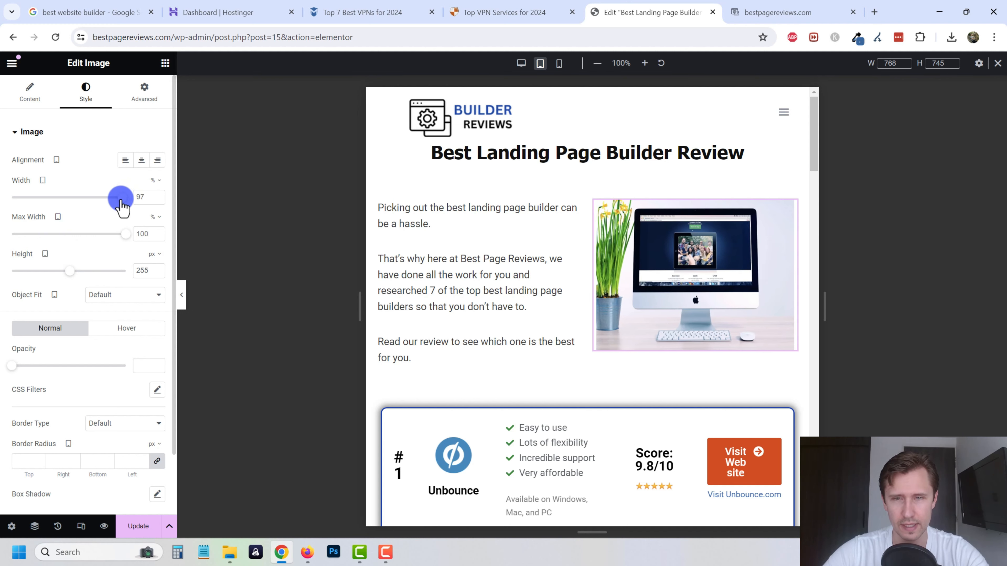
# Unlink the tablet padding values of the container holding the page heading and intro, and set only its top padding to 35 px
pyautogui.click(588, 130)
pyautogui.click(127, 88)
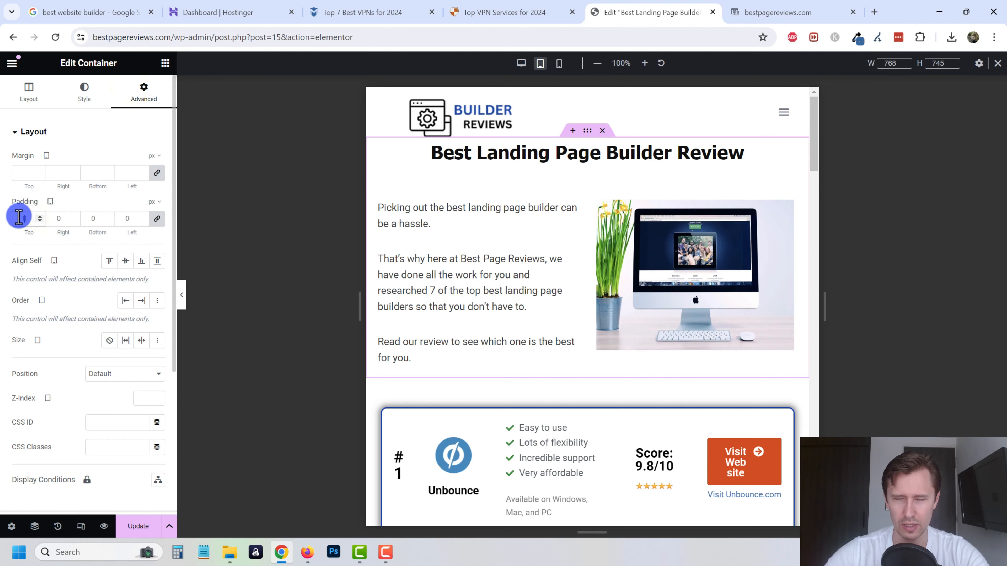
pyautogui.write('50')
pyautogui.write('0')
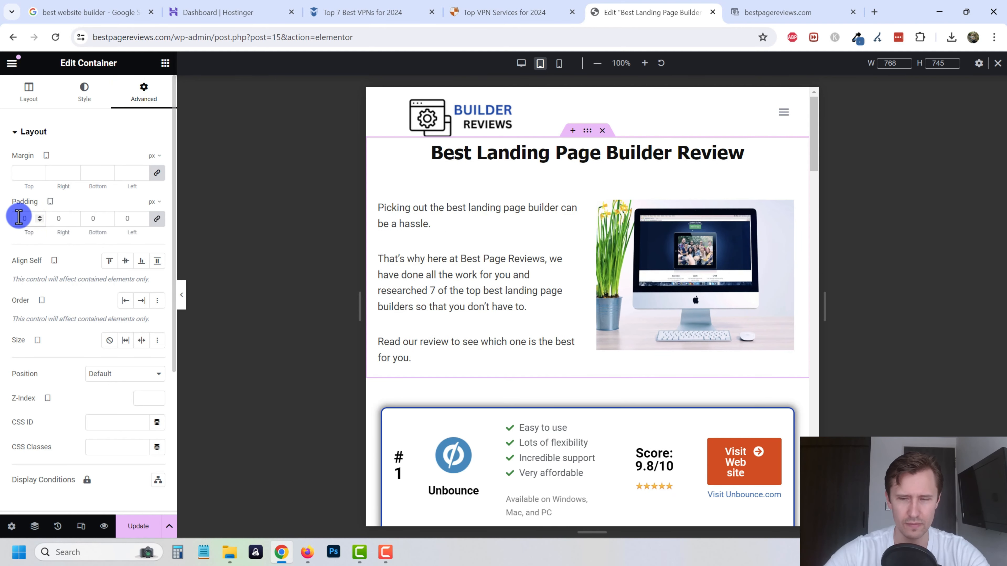
pyautogui.write('20')
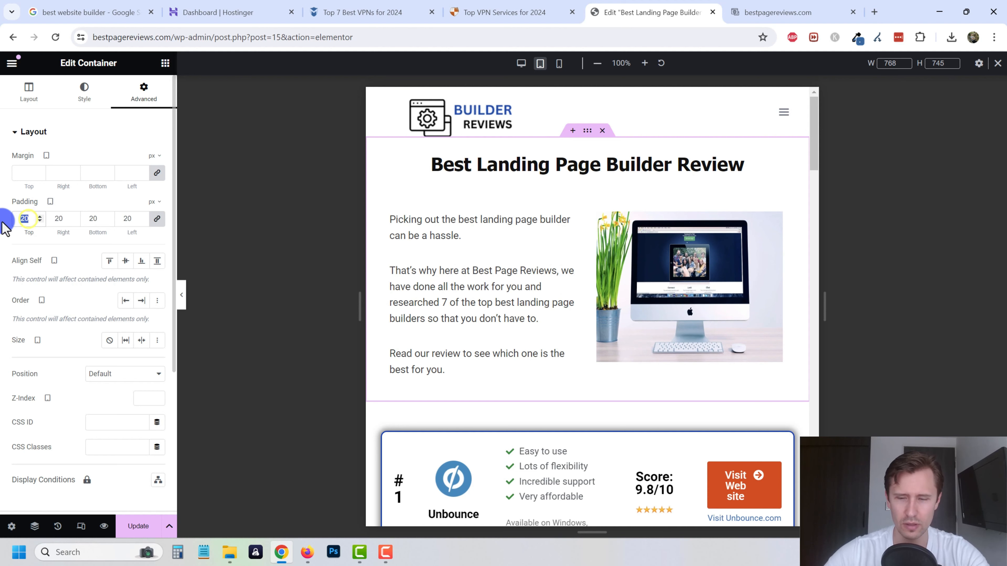
pyautogui.write('0')
pyautogui.click(154, 219)
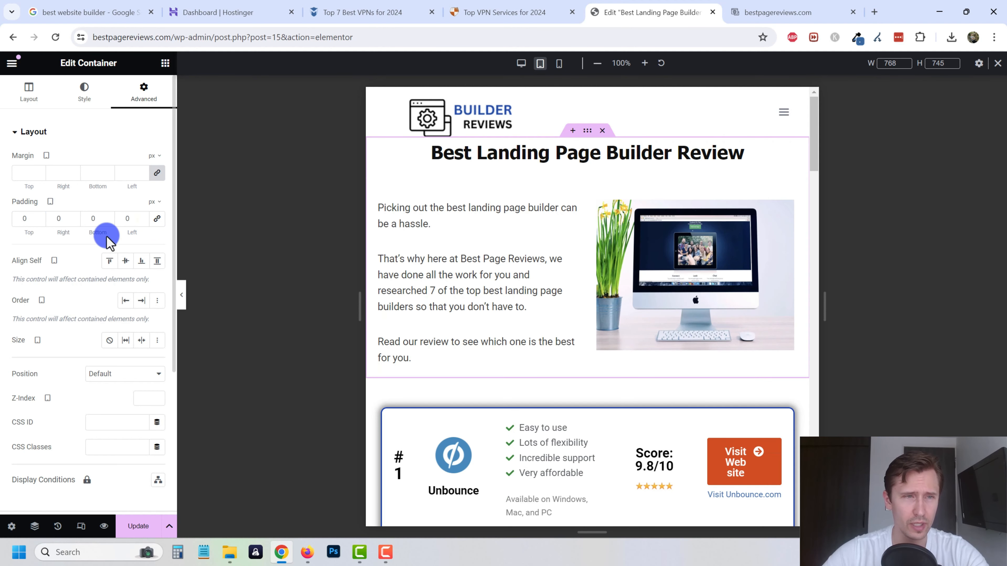
pyautogui.write('25')
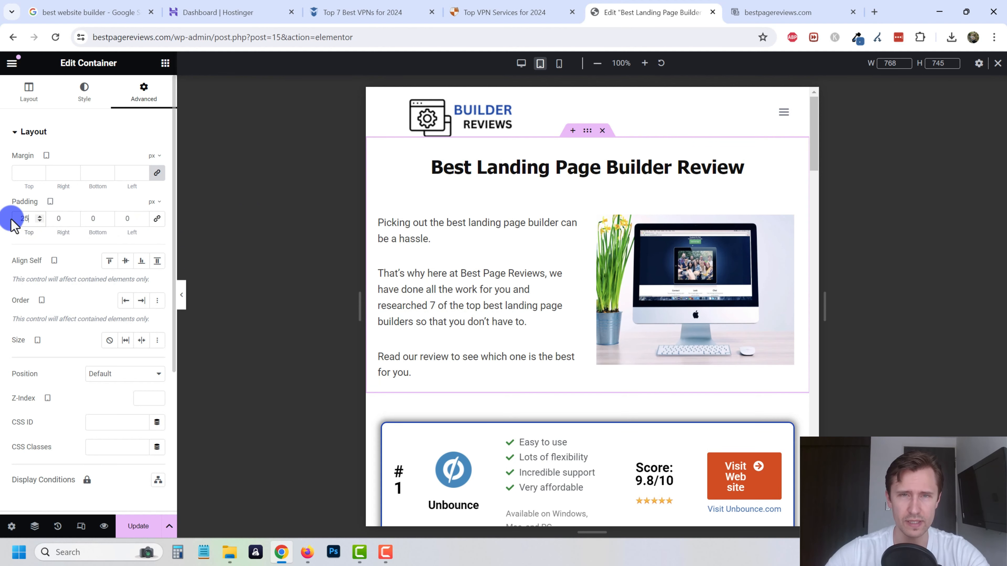
pyautogui.click(30, 222)
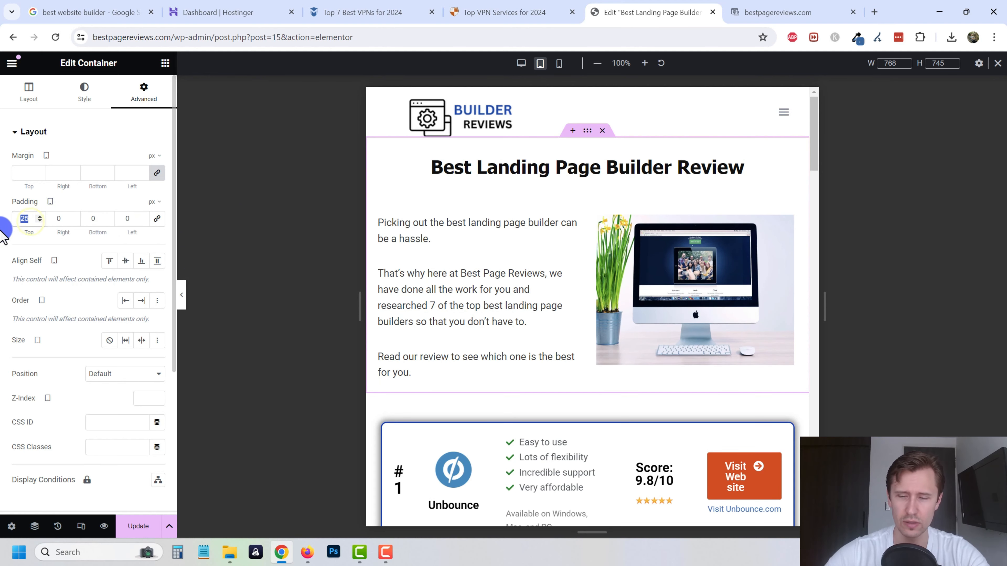
pyautogui.write('35')
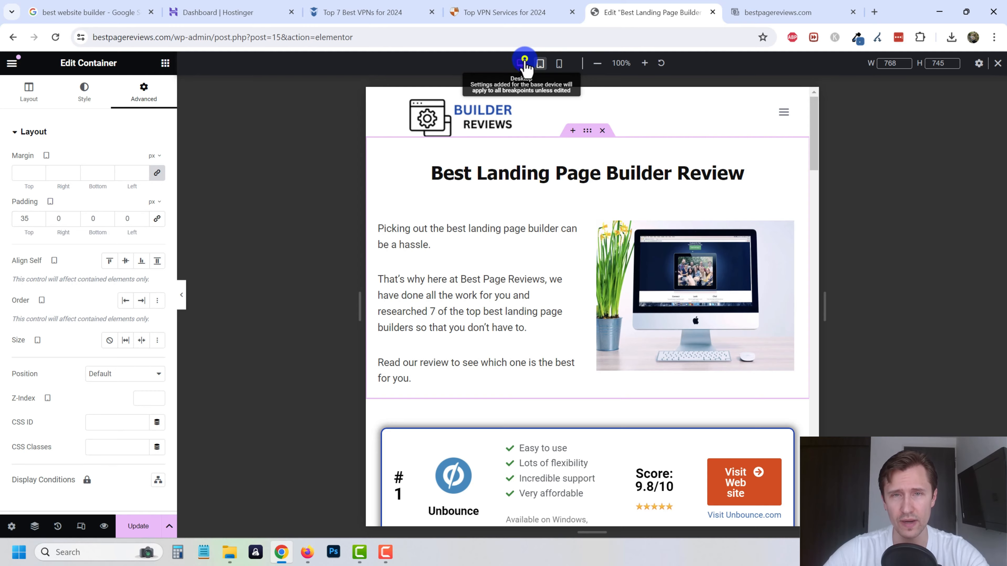
# Compare the intro section in the desktop view with the tablet portrait view and check the spacing around the top builder cards
pyautogui.click(522, 63)
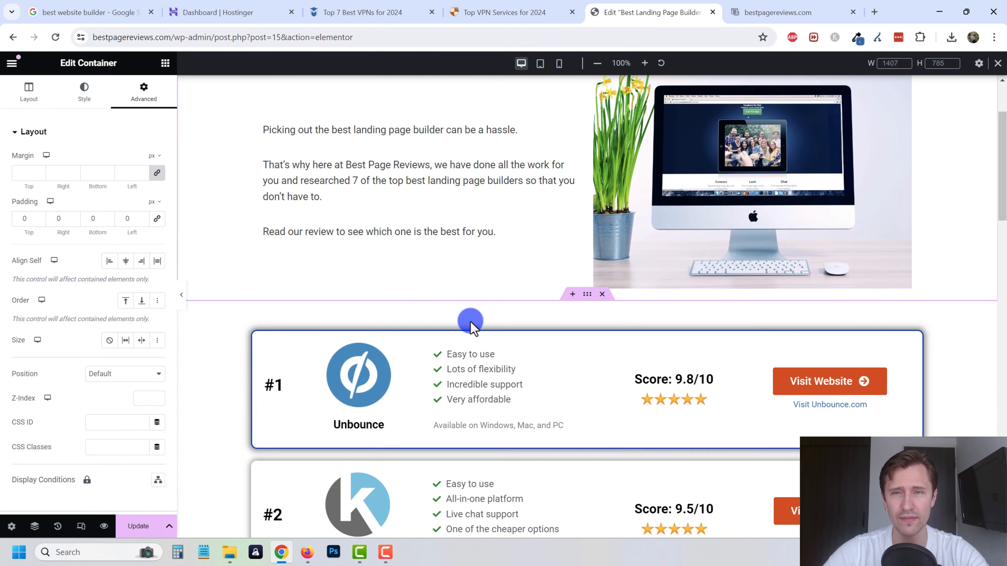
pyautogui.click(539, 64)
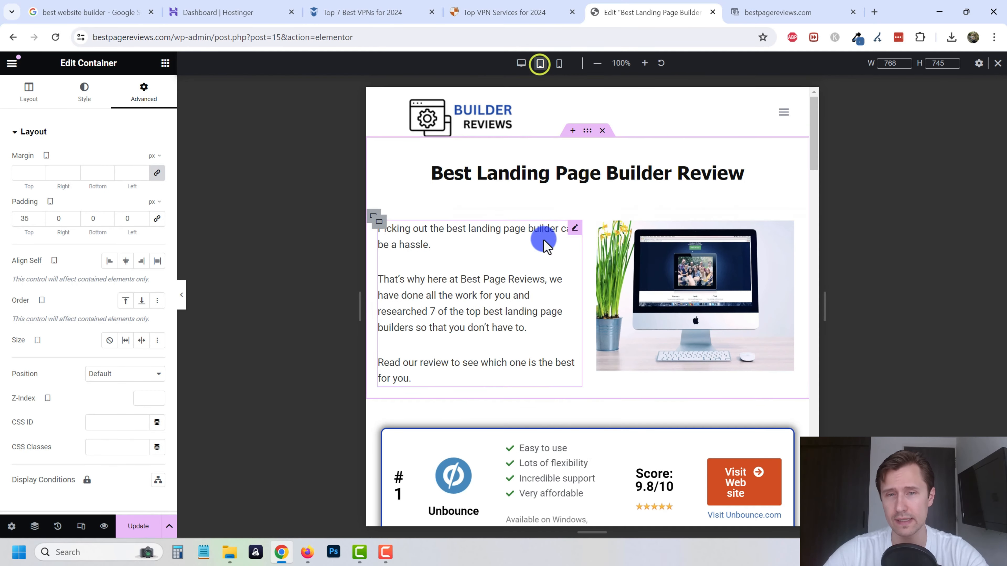
pyautogui.scroll(-5, 539, 264)
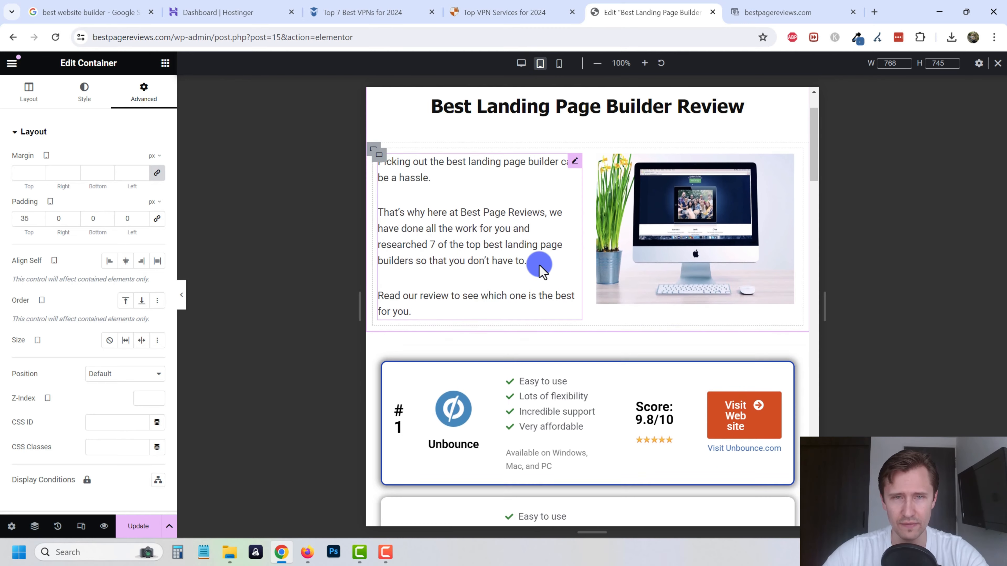
pyautogui.scroll(4, 533, 274)
pyautogui.scroll(-4, 531, 294)
pyautogui.scroll(-8, 530, 309)
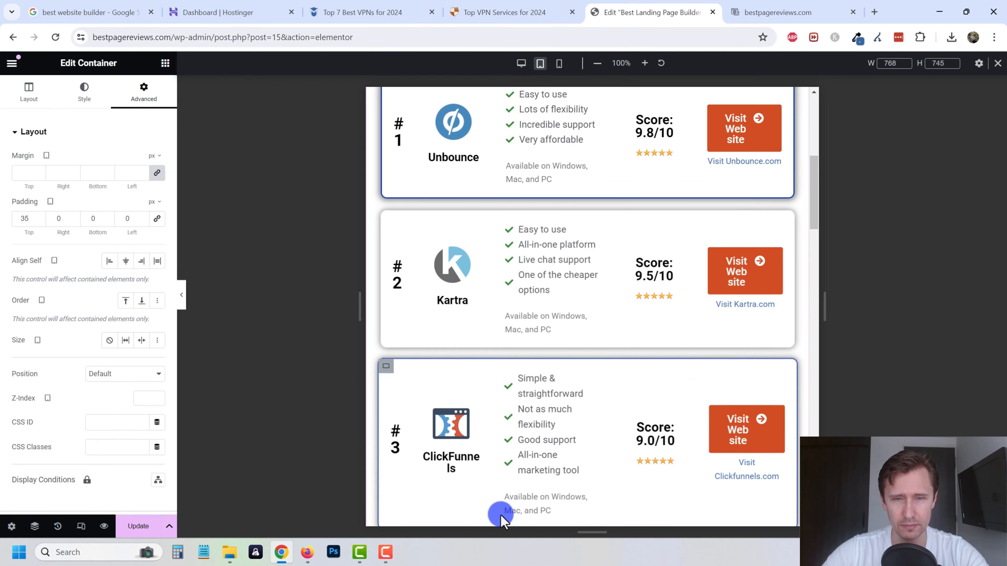
pyautogui.scroll(5, 567, 383)
pyautogui.scroll(3, 701, 247)
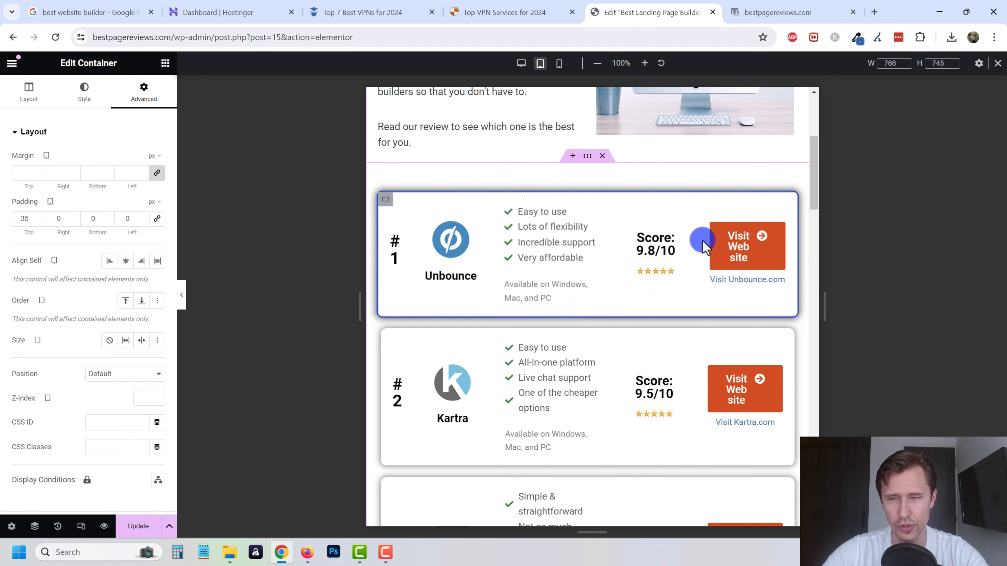
# Set the tablet padding of the Unbounce card's Visit Website button to 0 px on every side and unlink the values
pyautogui.click(741, 245)
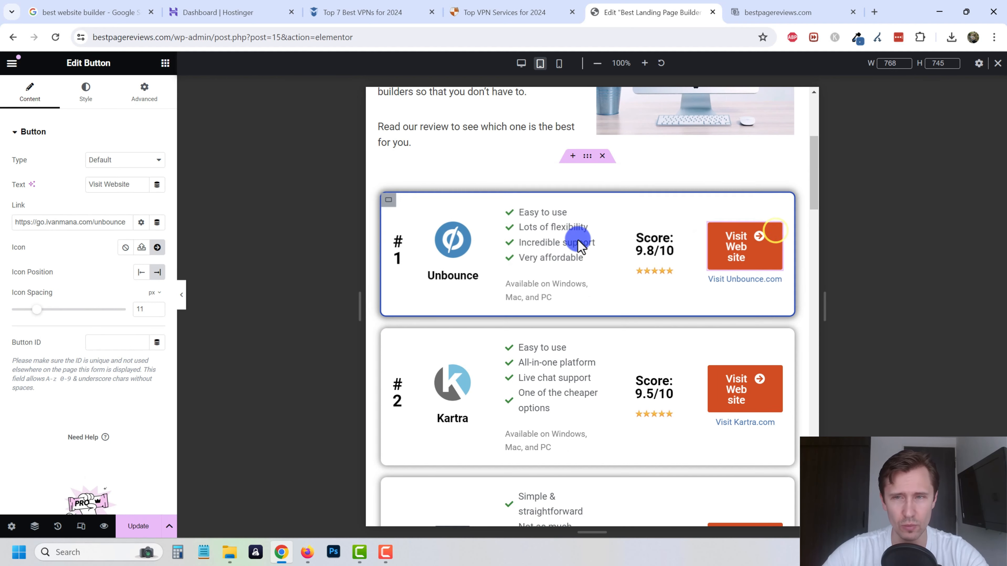
pyautogui.click(86, 92)
pyautogui.scroll(-2, 105, 338)
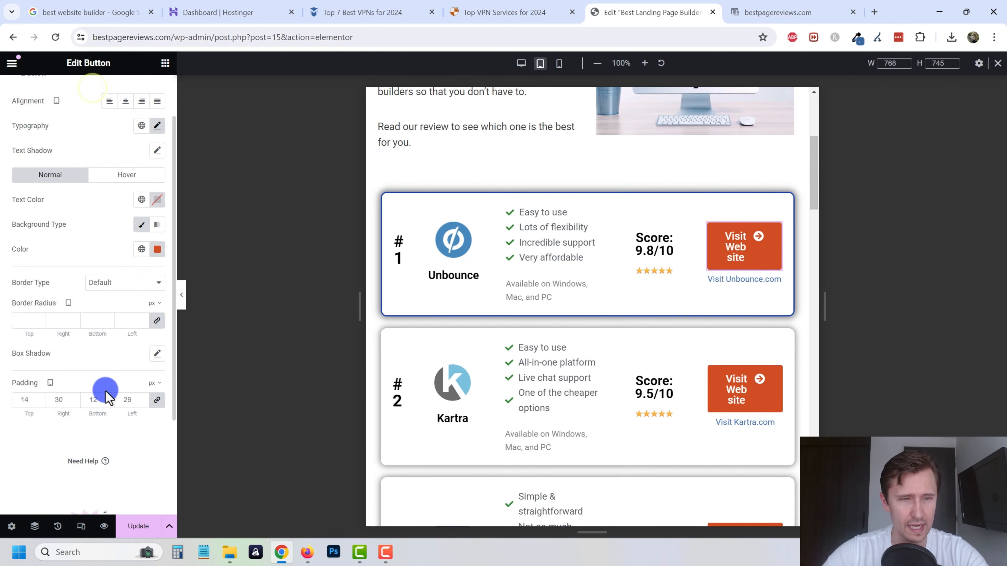
pyautogui.scroll(-2, 105, 391)
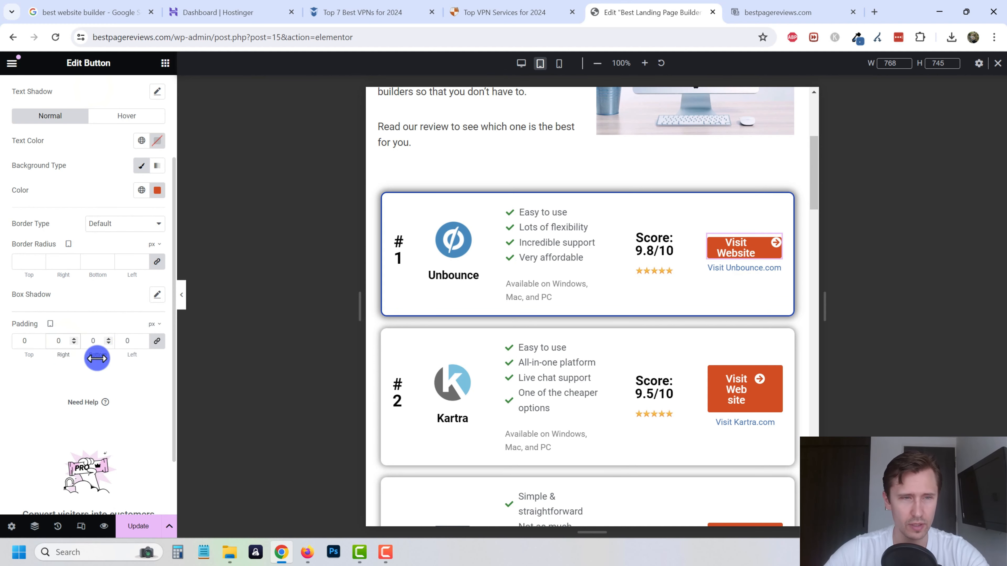
pyautogui.click(157, 341)
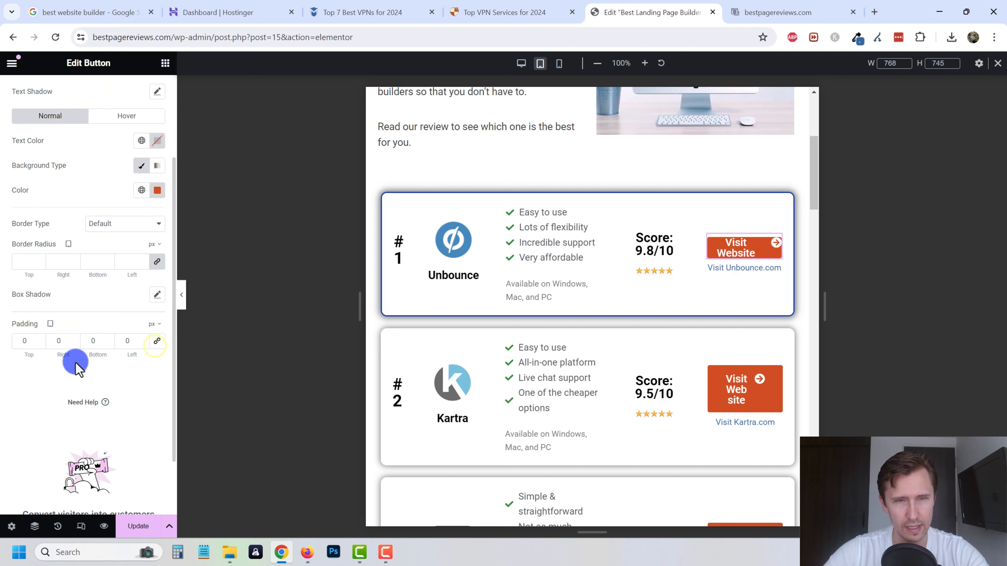
pyautogui.doubleClick(59, 343)
pyautogui.write('1')
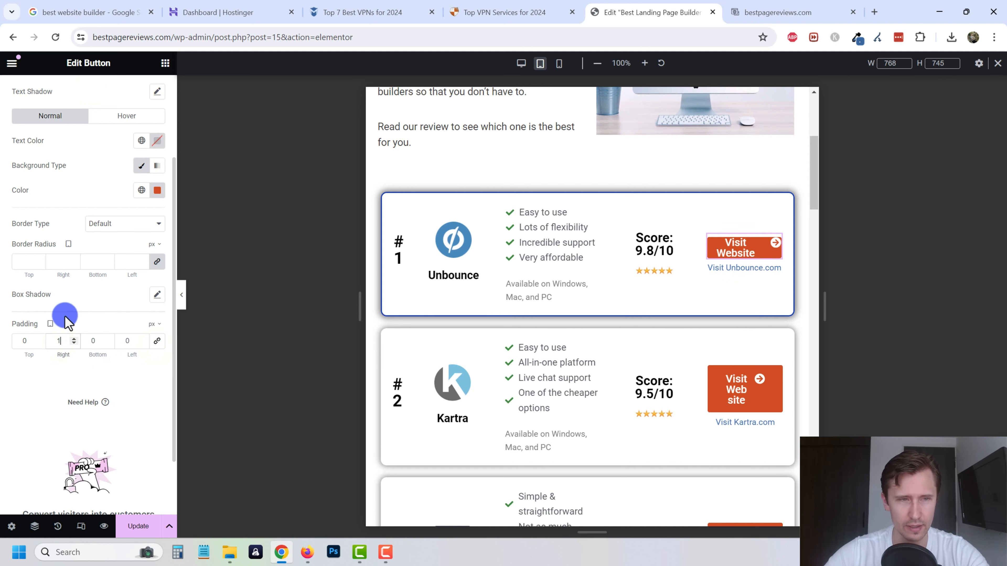
pyautogui.press('Down')
pyautogui.press('Down')
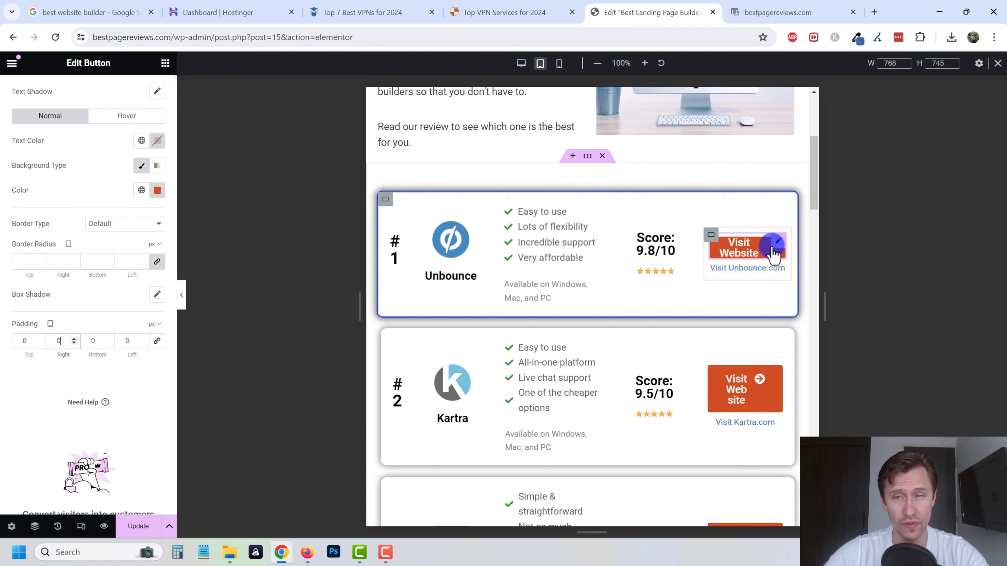
# Remove the arrow icon from the Unbounce card's Visit Website button
pyautogui.scroll(3, 71, 166)
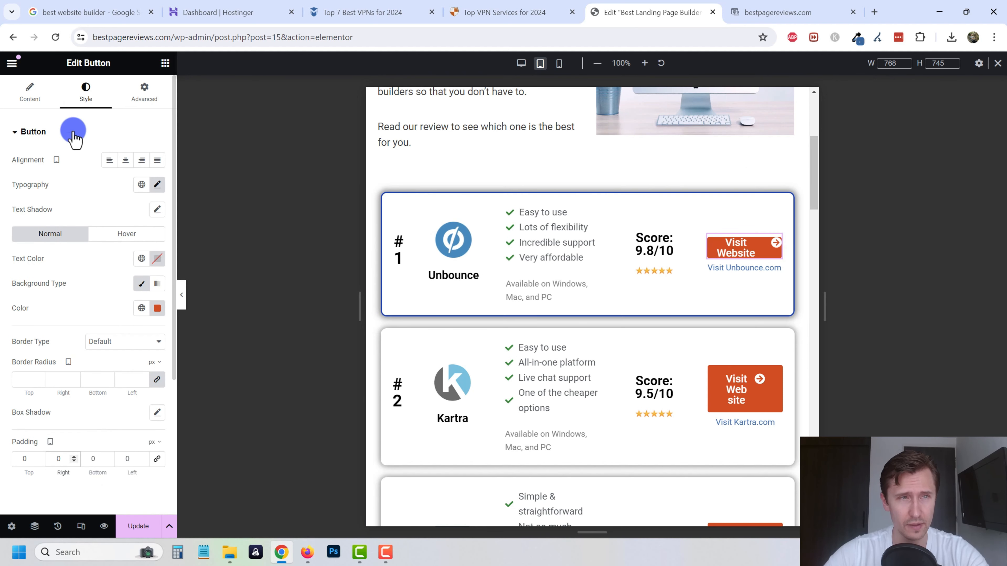
pyautogui.click(42, 99)
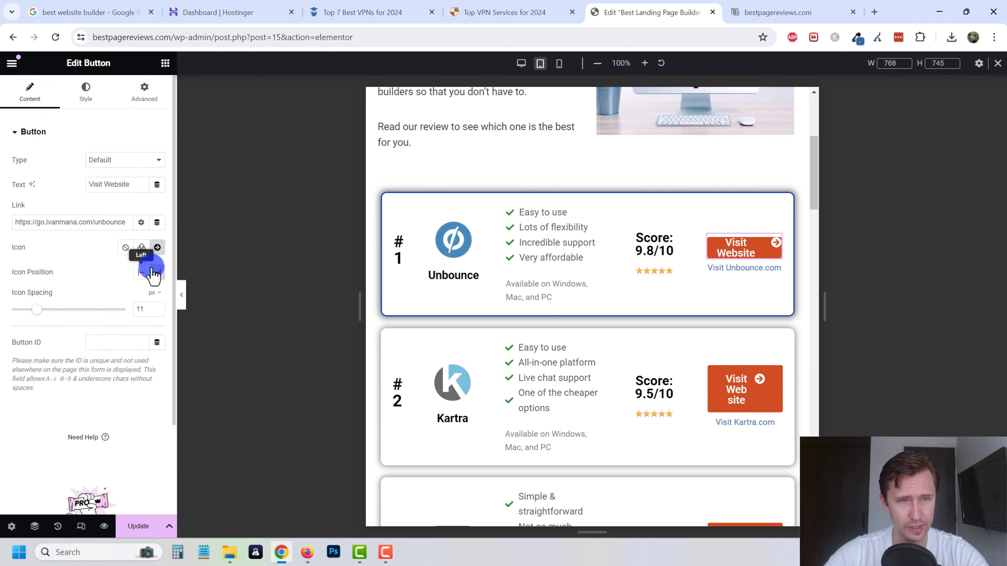
pyautogui.click(127, 247)
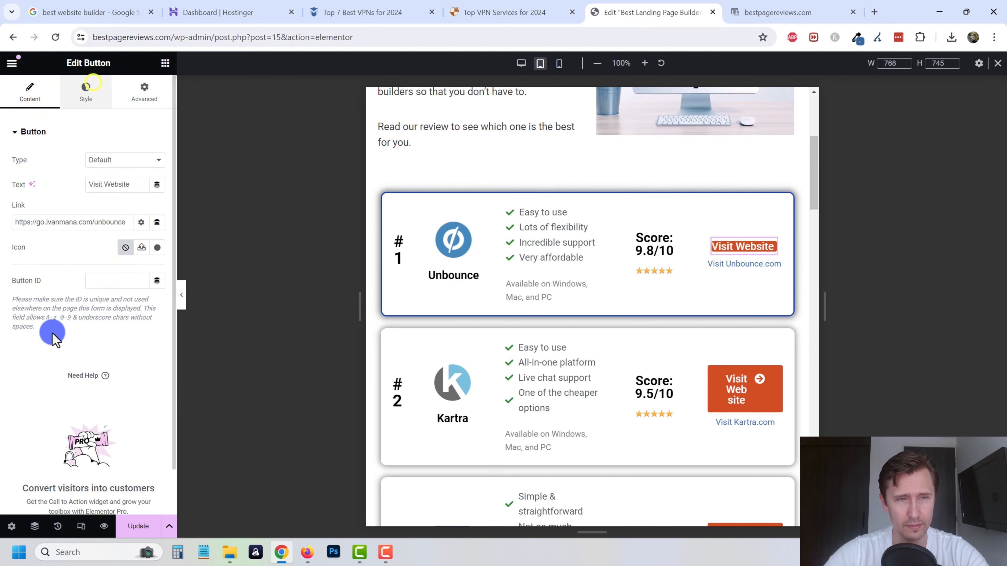
# Widen the Unbounce card's button column slightly, relink the button's padding values and set them to 12 px on all sides
pyautogui.click(86, 90)
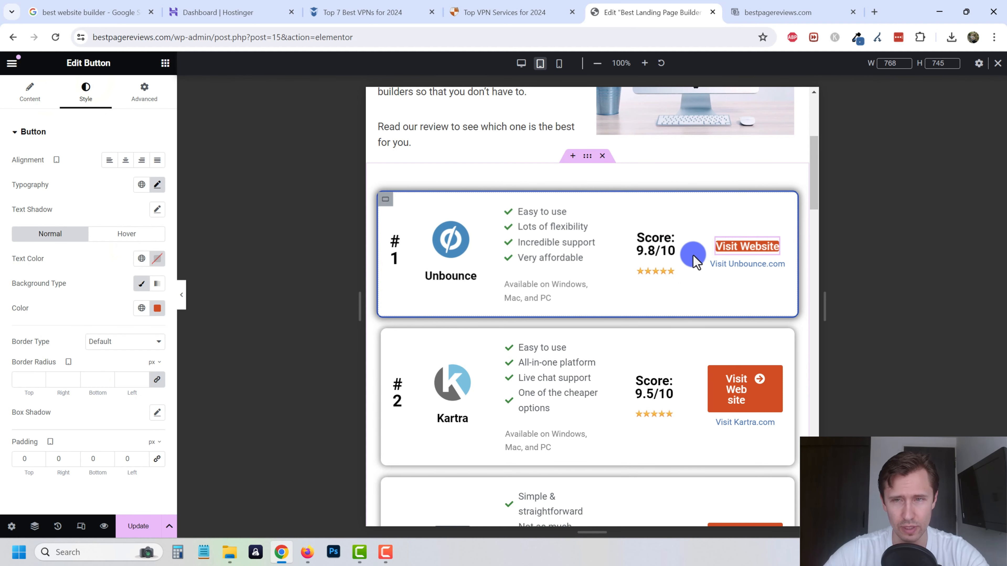
pyautogui.moveTo(690, 254); pyautogui.dragTo(681, 255)
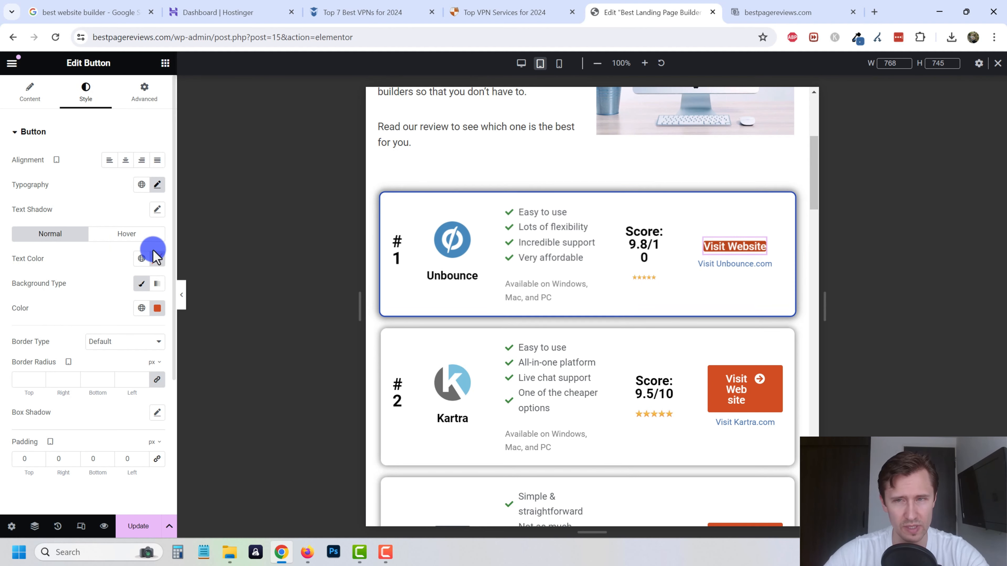
pyautogui.scroll(-3, 103, 408)
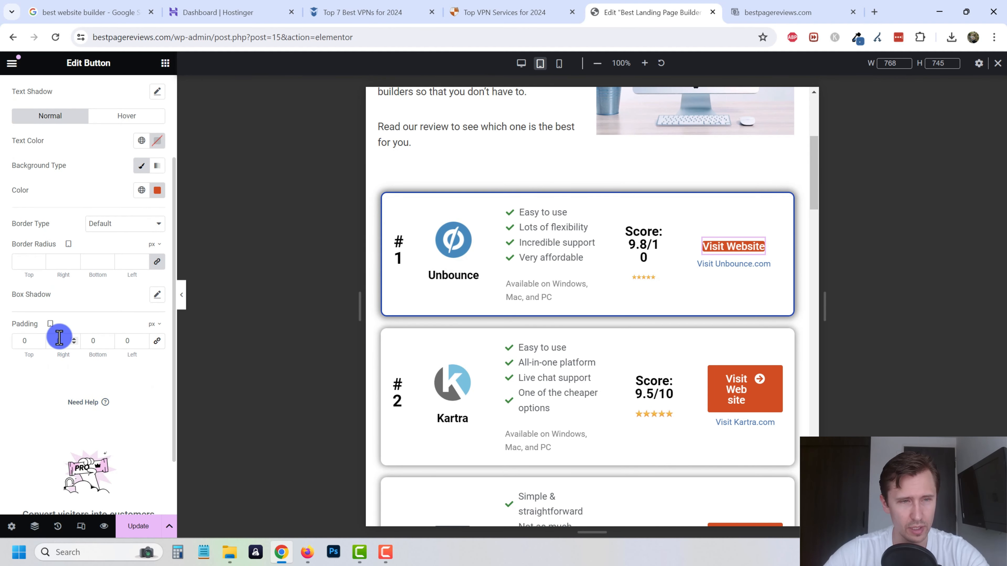
pyautogui.click(157, 341)
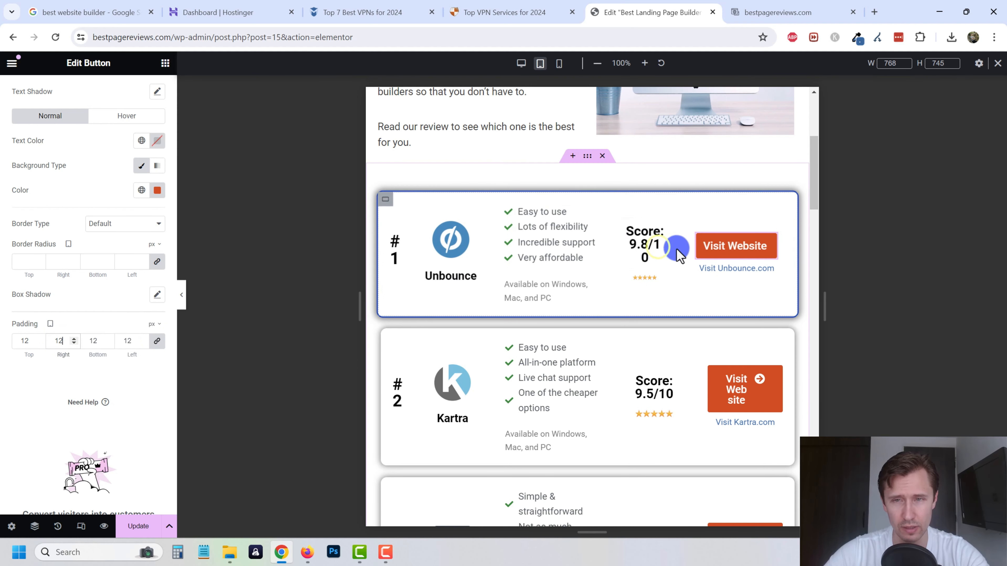
# Widen the Unbounce card's score column so the score fits on one line, and remove the arrow icon from the Kartra card's Visit Website button
pyautogui.moveTo(670, 248); pyautogui.dragTo(647, 296)
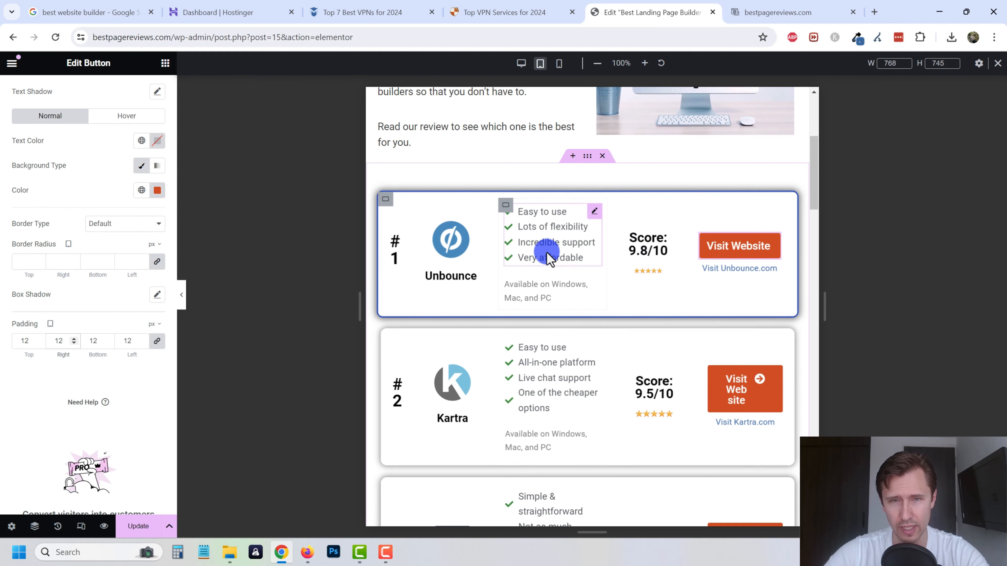
pyautogui.scroll(-1, 642, 396)
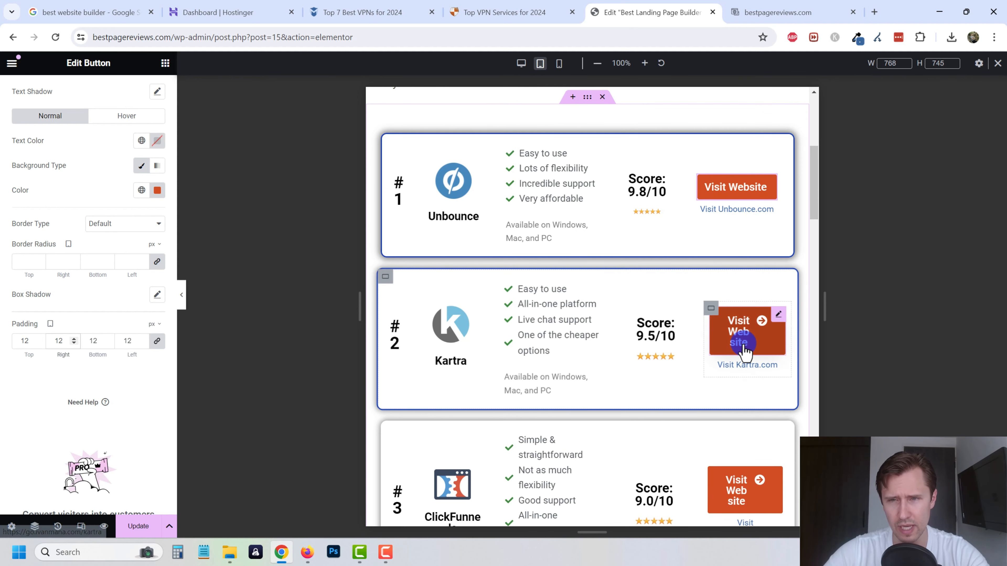
pyautogui.click(741, 349)
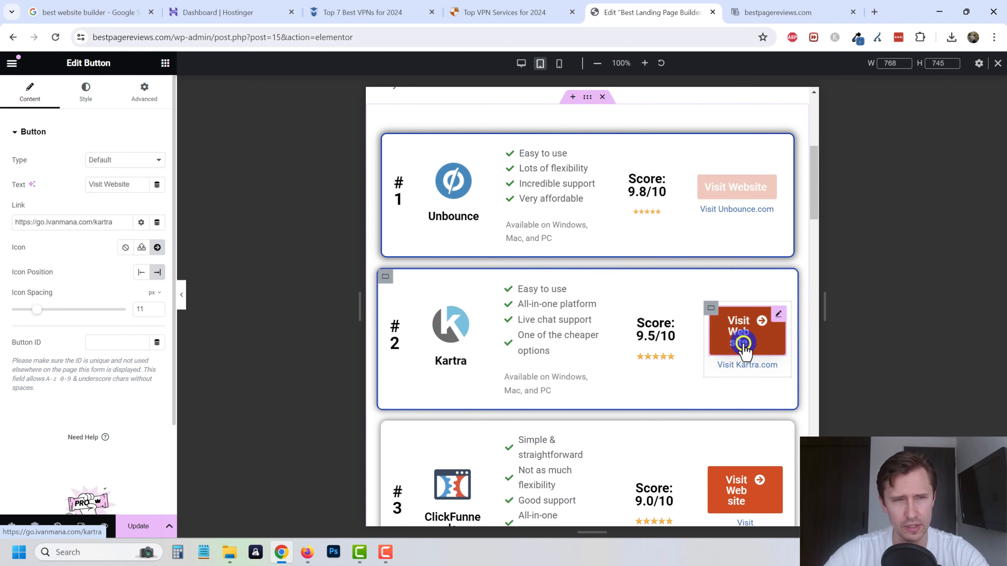
pyautogui.click(126, 247)
# Set the Kartra card's Visit Website button padding to 12 px on all sides, matching the Unbounce card's button
pyautogui.click(86, 99)
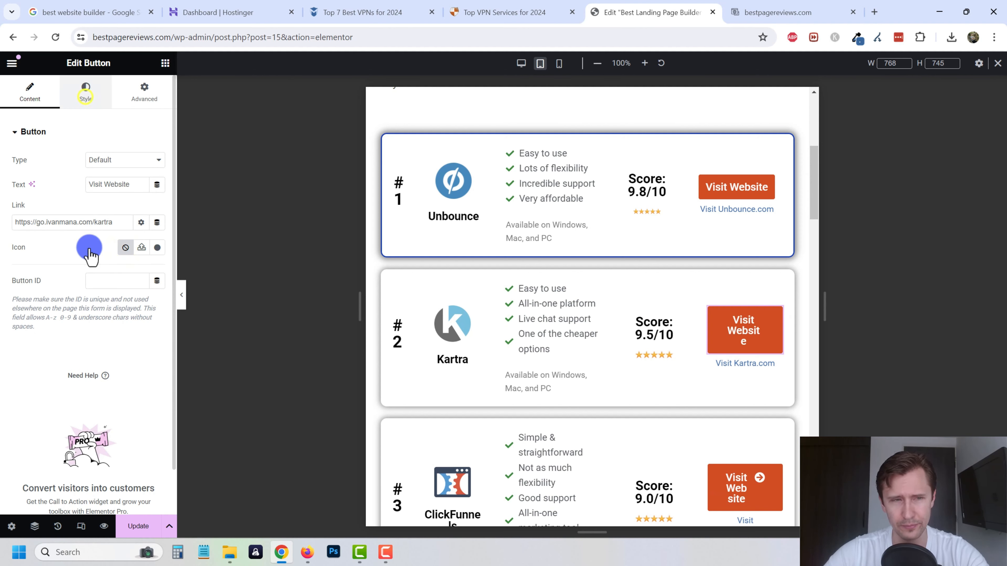
pyautogui.scroll(-4, 90, 317)
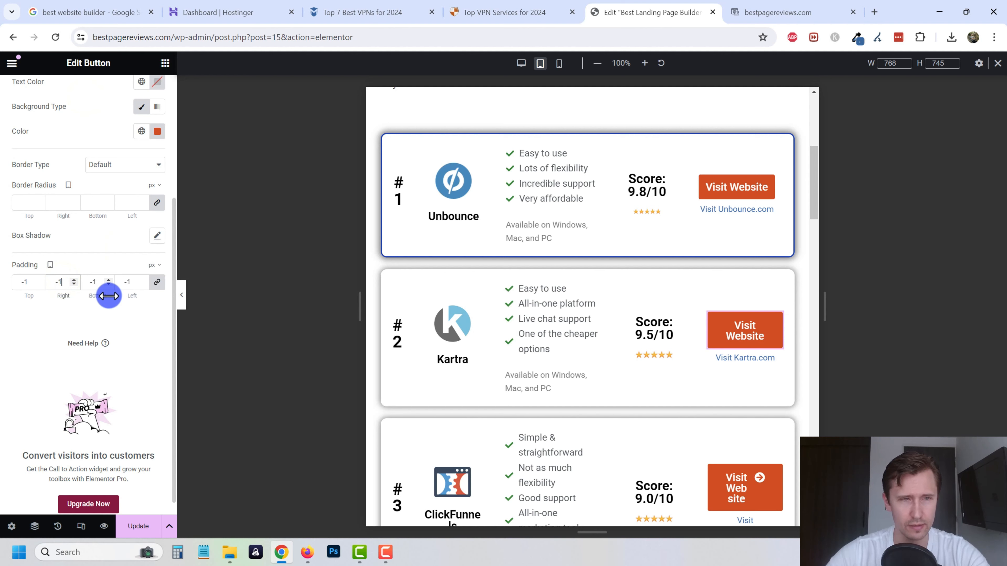
pyautogui.press('Up')
pyautogui.press('Up')
pyautogui.press('Up')
pyautogui.press('Up')
pyautogui.press('Up')
pyautogui.press('Up')
pyautogui.press('Up')
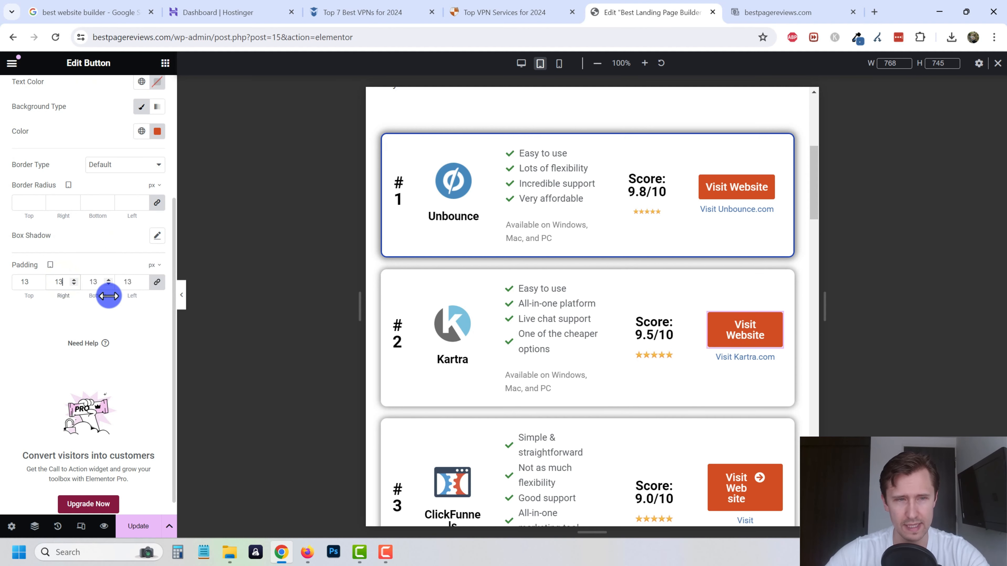
pyautogui.click(765, 189)
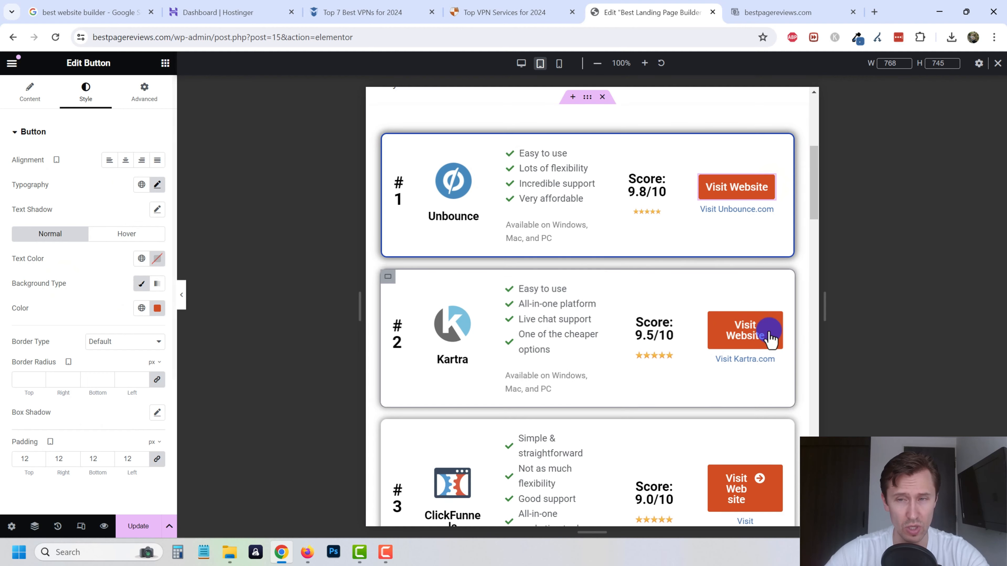
pyautogui.click(771, 324)
pyautogui.click(66, 458)
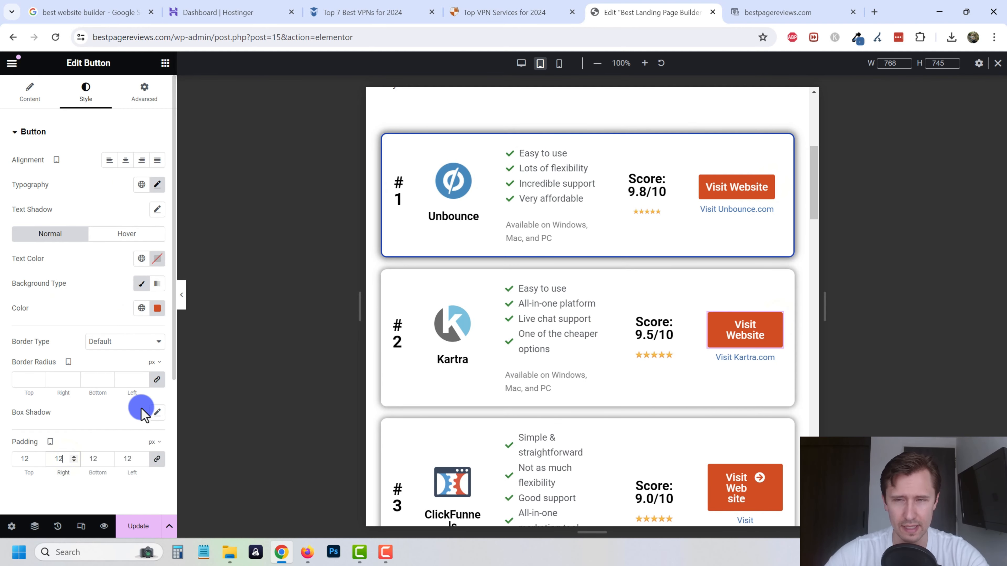
# Widen the Kartra card's button column so the Visit Website label fits on one line
pyautogui.click(135, 88)
pyautogui.click(86, 93)
pyautogui.click(700, 300)
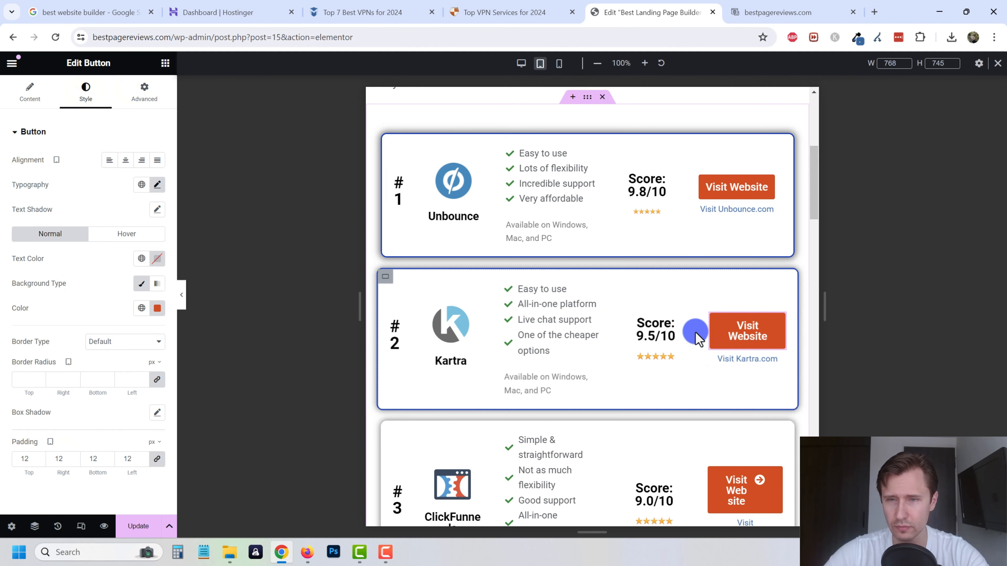
pyautogui.moveTo(687, 329); pyautogui.dragTo(682, 335)
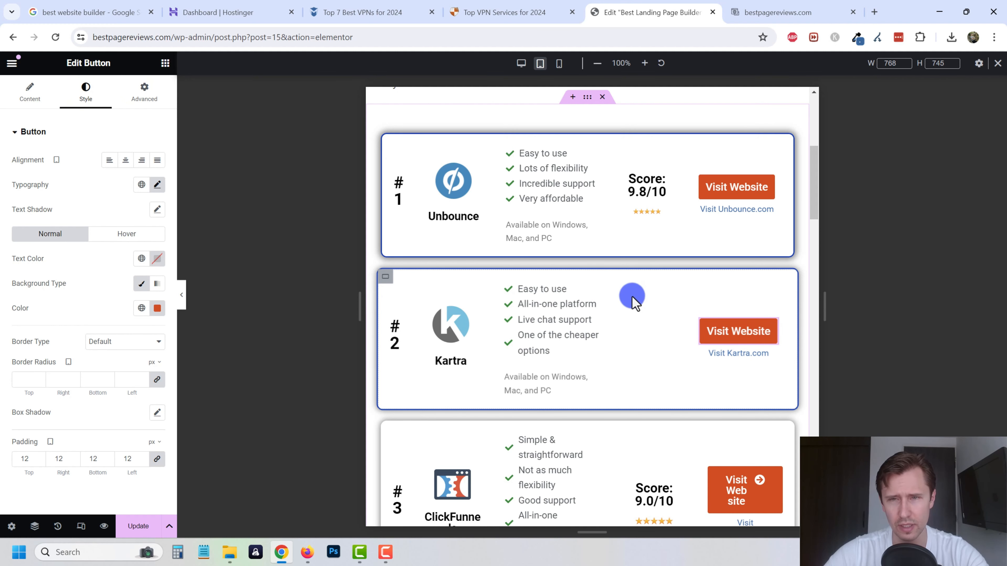
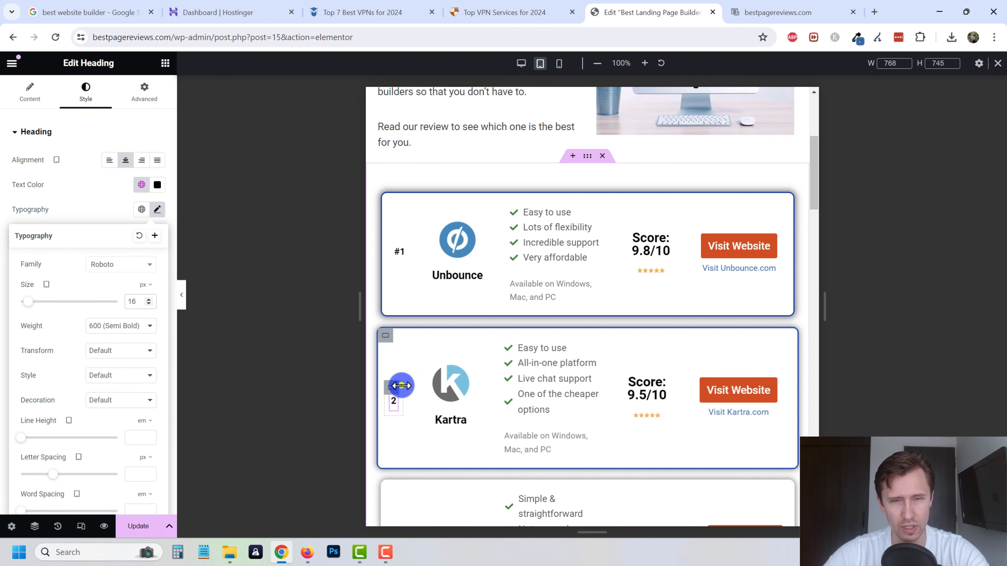
# Widen the Kartra card's rank number column so that #2 fits on a single line
pyautogui.moveTo(401, 386); pyautogui.dragTo(418, 387)
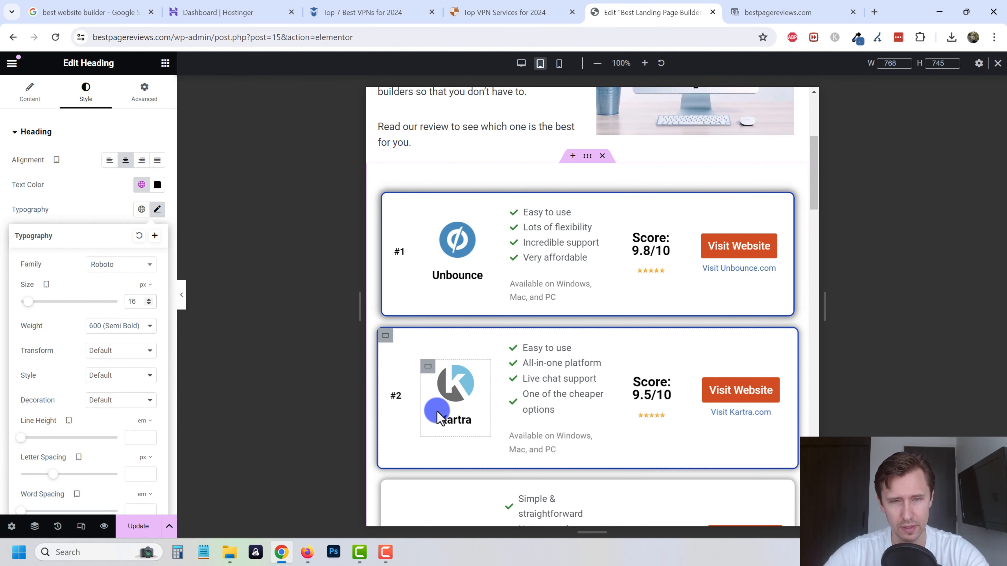
pyautogui.scroll(-3, 555, 384)
pyautogui.scroll(3, 558, 383)
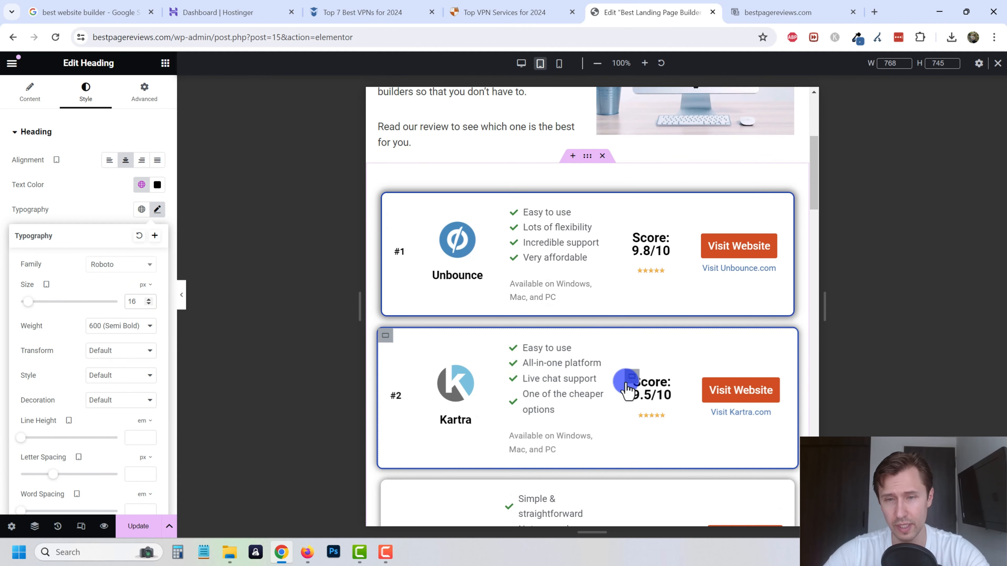
# Widen the feature list columns of the Kartra and Unbounce cards slightly
pyautogui.moveTo(607, 385); pyautogui.dragTo(631, 388)
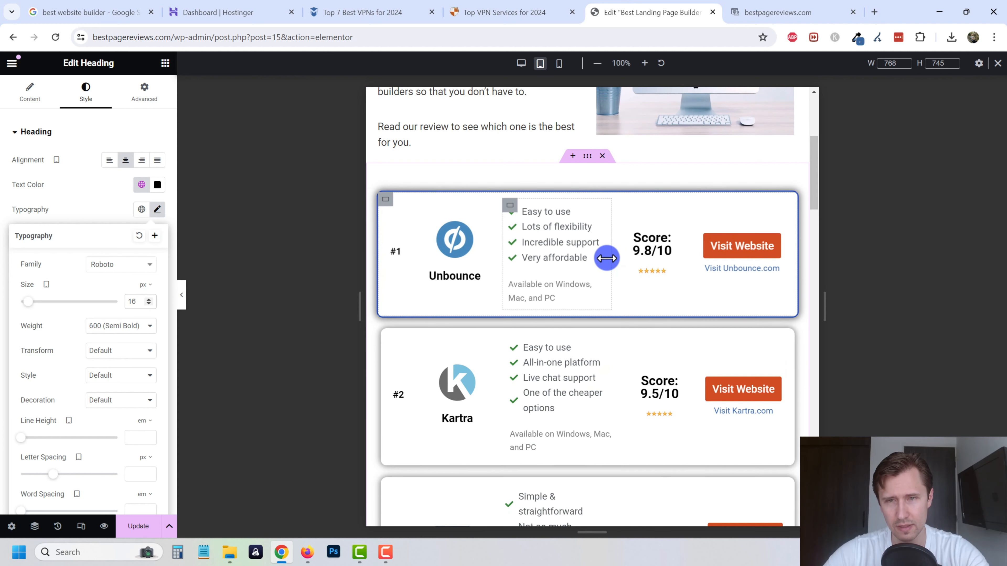
pyautogui.moveTo(613, 267); pyautogui.dragTo(758, 224)
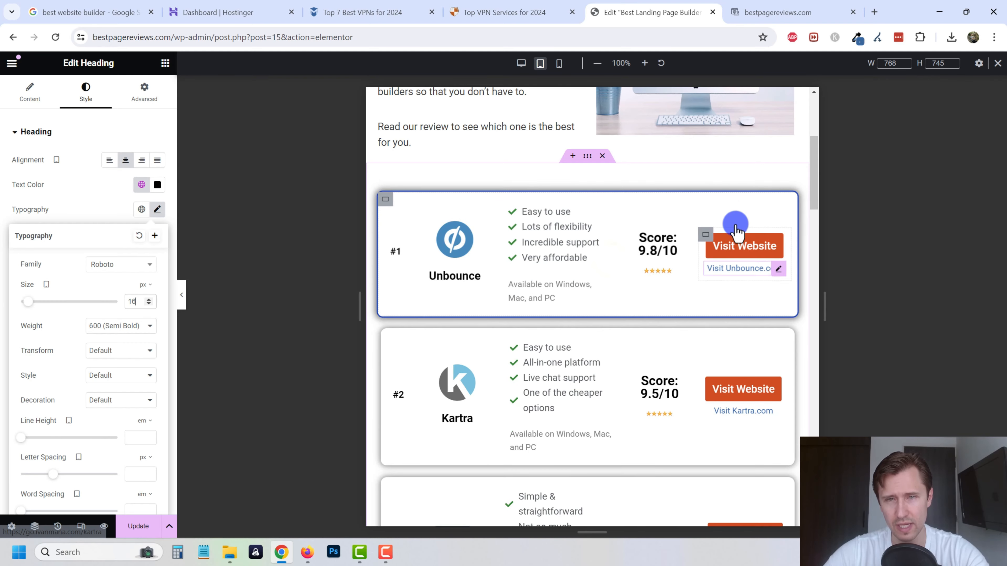
# Examine the remaining builder cards, the How We Determine section and the footer in the tablet view
pyautogui.scroll(-4, 673, 328)
pyautogui.scroll(4, 568, 209)
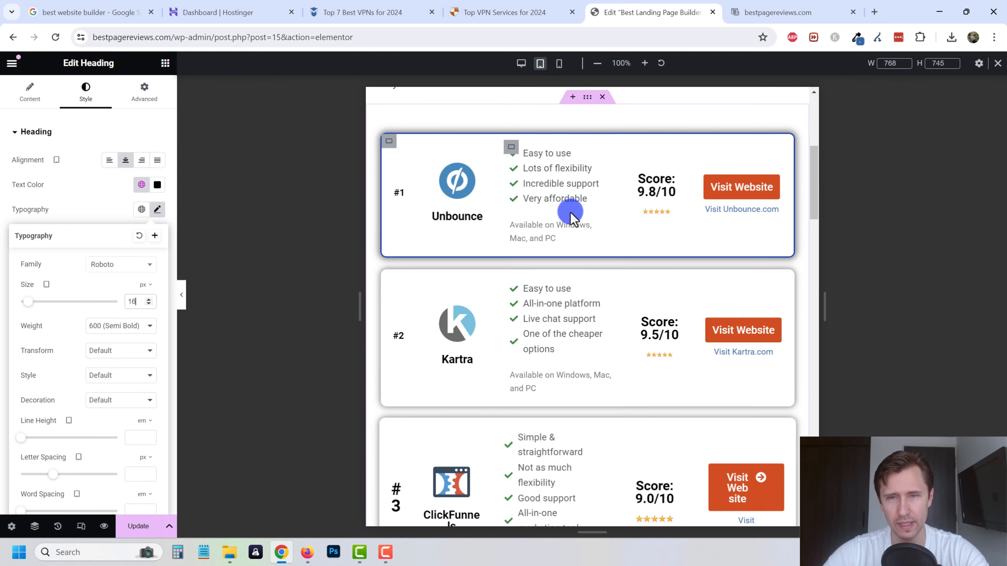
pyautogui.scroll(-15, 568, 342)
pyautogui.scroll(-10, 570, 345)
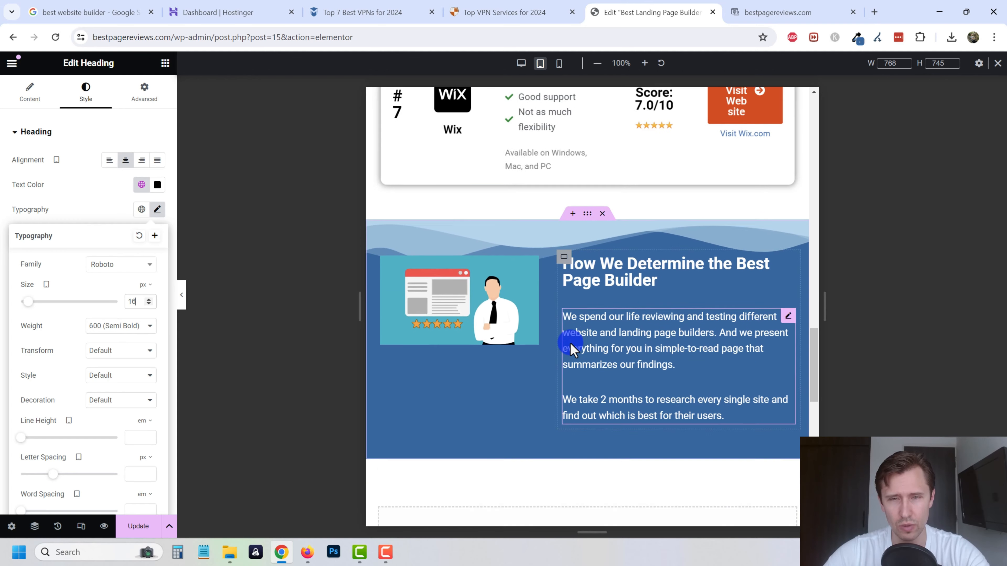
pyautogui.scroll(-2, 459, 322)
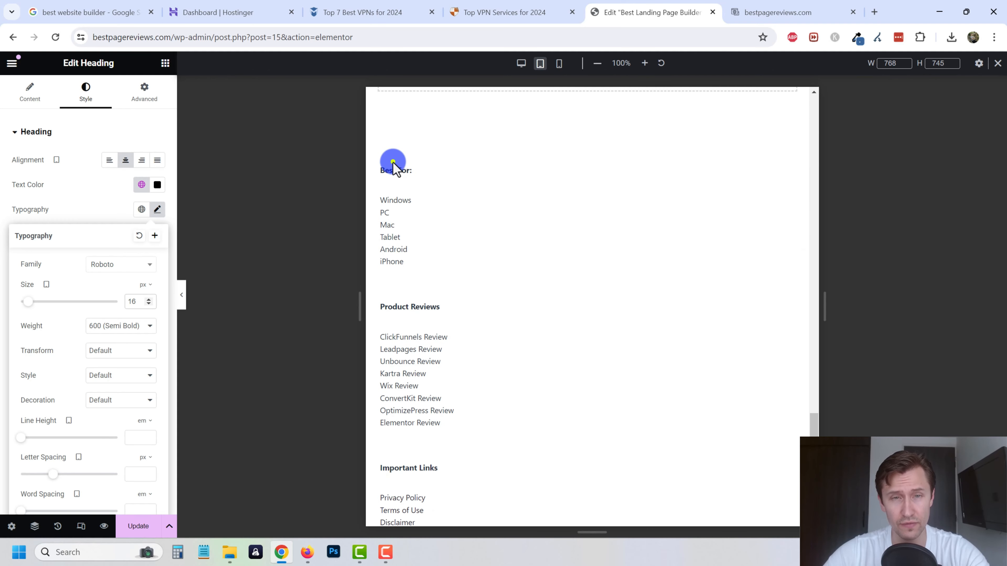
pyautogui.click(394, 163)
pyautogui.scroll(2, 481, 238)
pyautogui.scroll(-1, 481, 322)
pyautogui.scroll(-5, 472, 357)
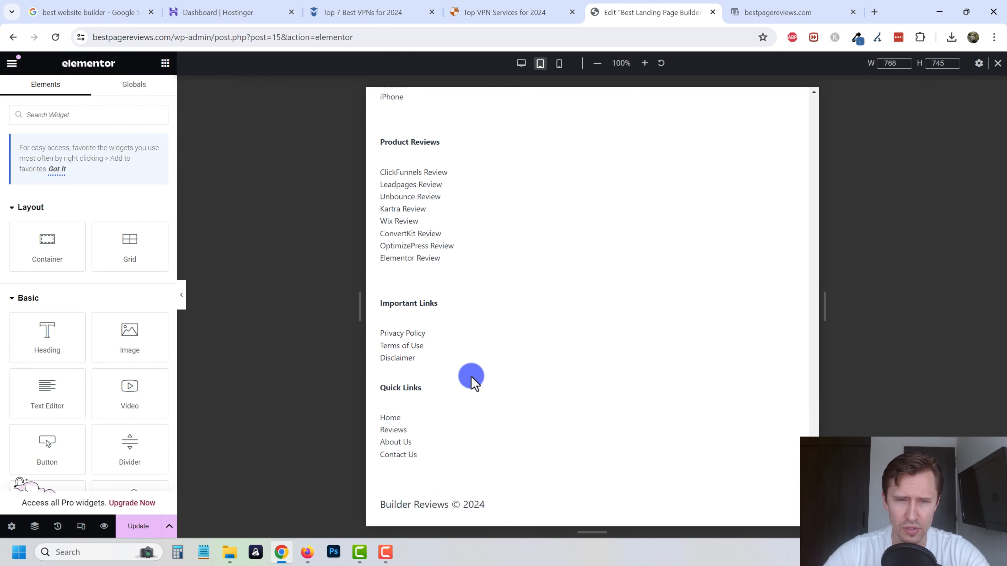
pyautogui.scroll(10, 434, 387)
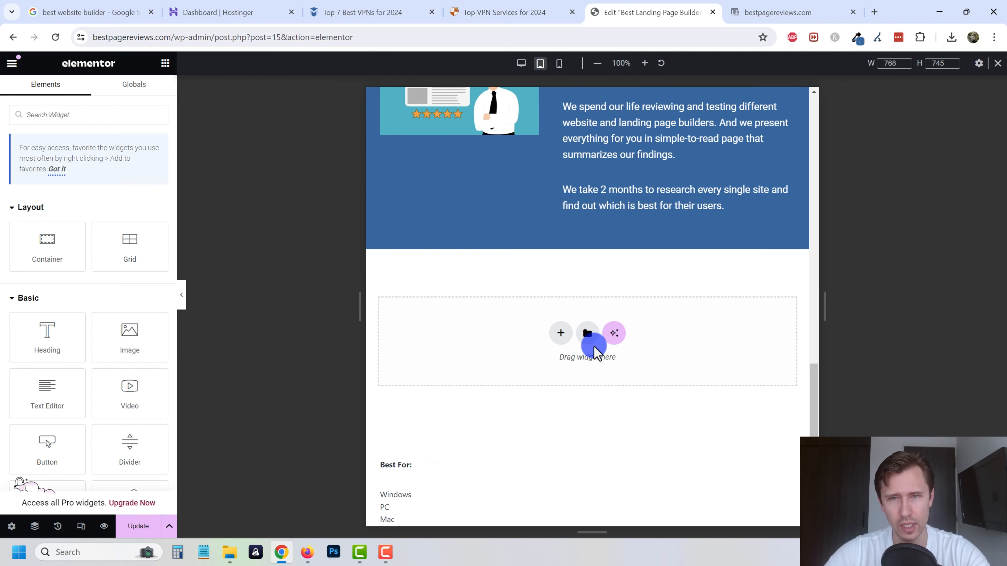
pyautogui.scroll(8, 588, 337)
pyautogui.scroll(10, 475, 443)
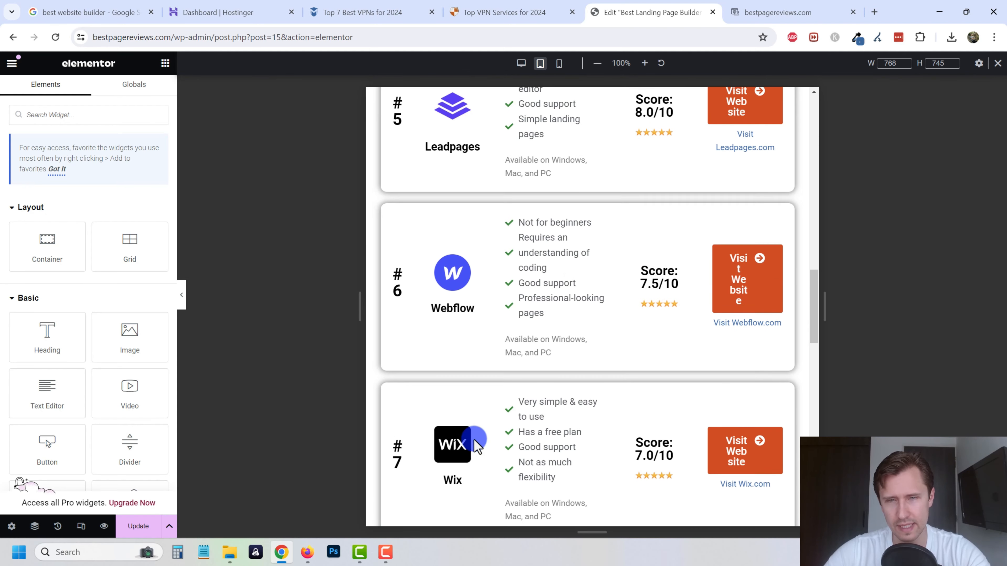
# Switch to the mobile portrait view and set the intro section's computer image height to 214 px
pyautogui.click(558, 64)
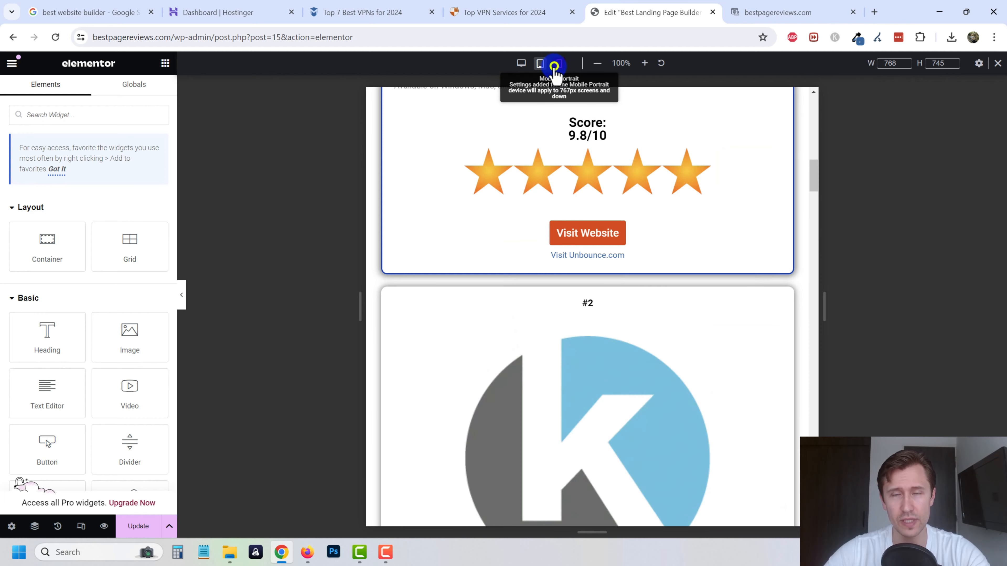
pyautogui.scroll(12, 578, 310)
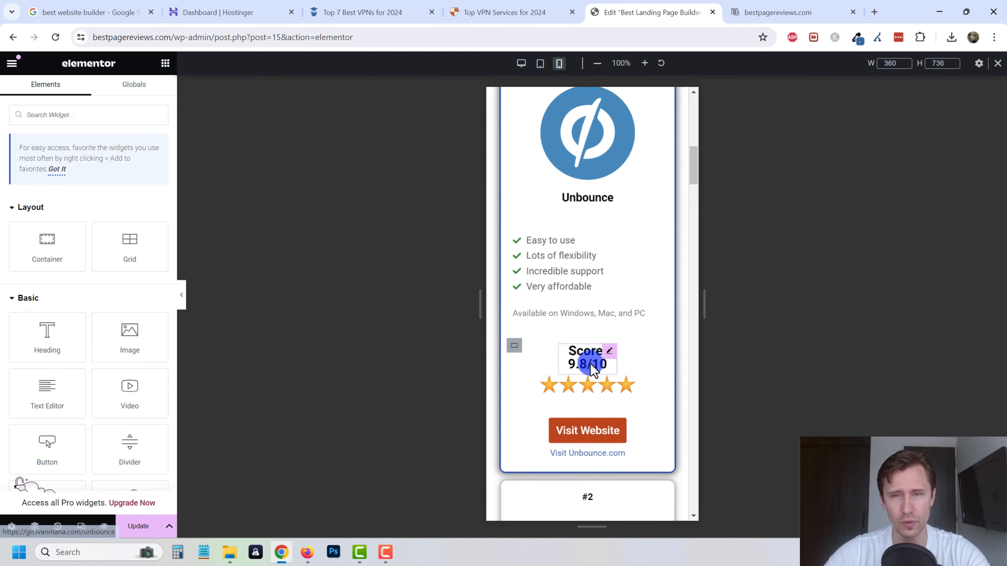
pyautogui.scroll(-4, 585, 408)
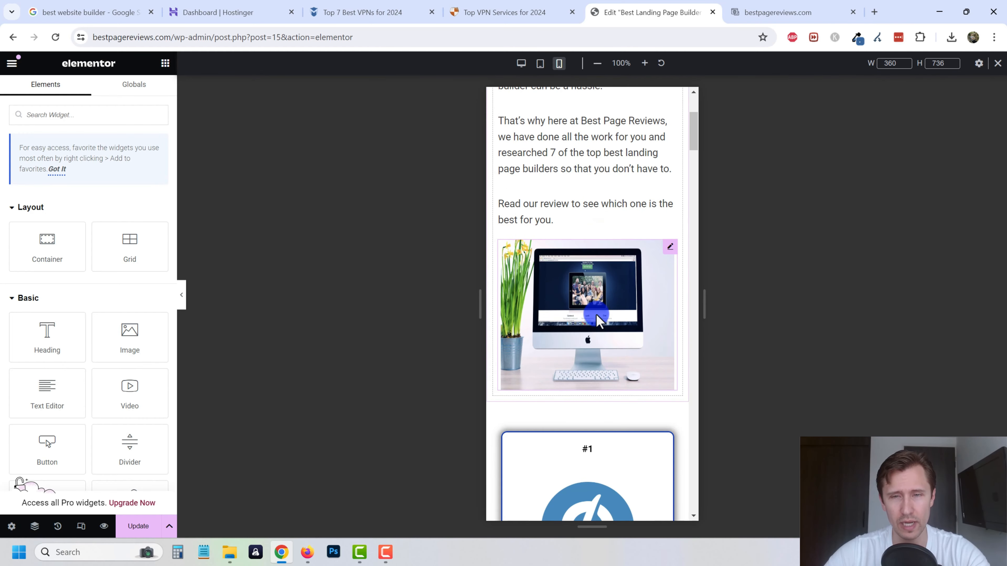
pyautogui.click(656, 267)
pyautogui.moveTo(101, 266); pyautogui.dragTo(60, 280)
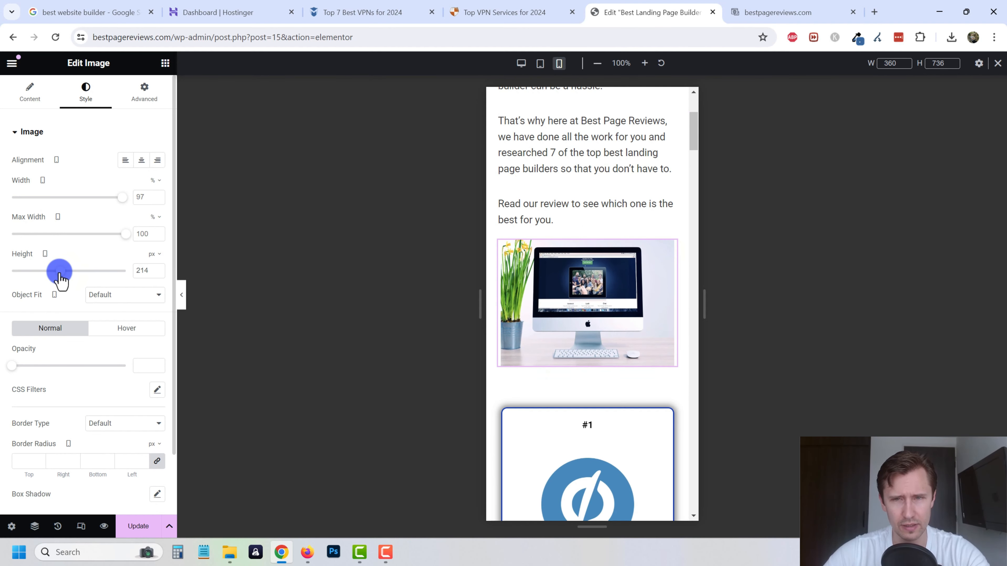
# Try Cover as the intro image's object fit in the mobile view, and set it to Fill instead
pyautogui.click(109, 297)
pyautogui.click(112, 324)
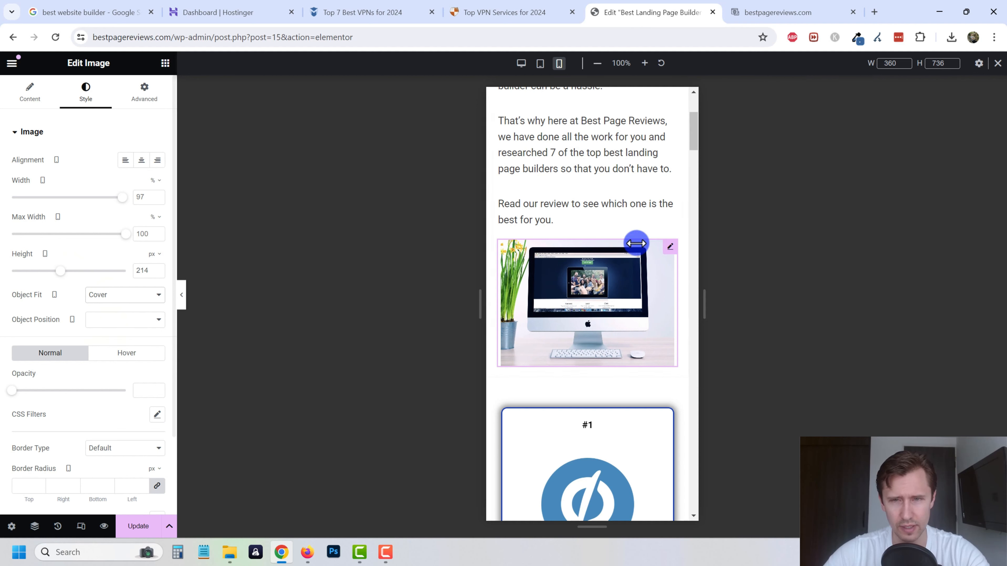
pyautogui.click(116, 300)
pyautogui.click(91, 315)
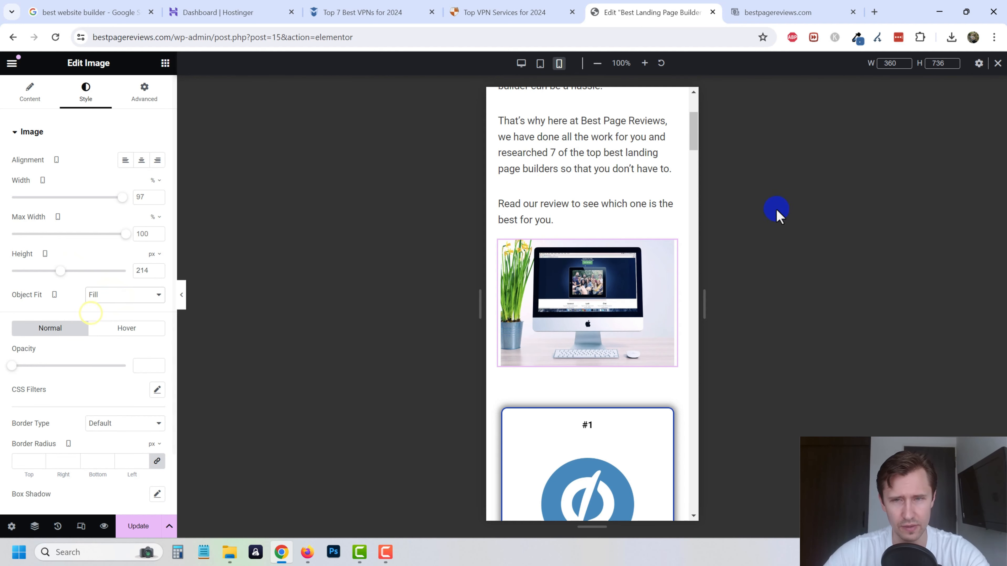
# Unlink the mobile padding values of the outer container around the intro text and image, and set them to 0 px on every side
pyautogui.scroll(3, 629, 404)
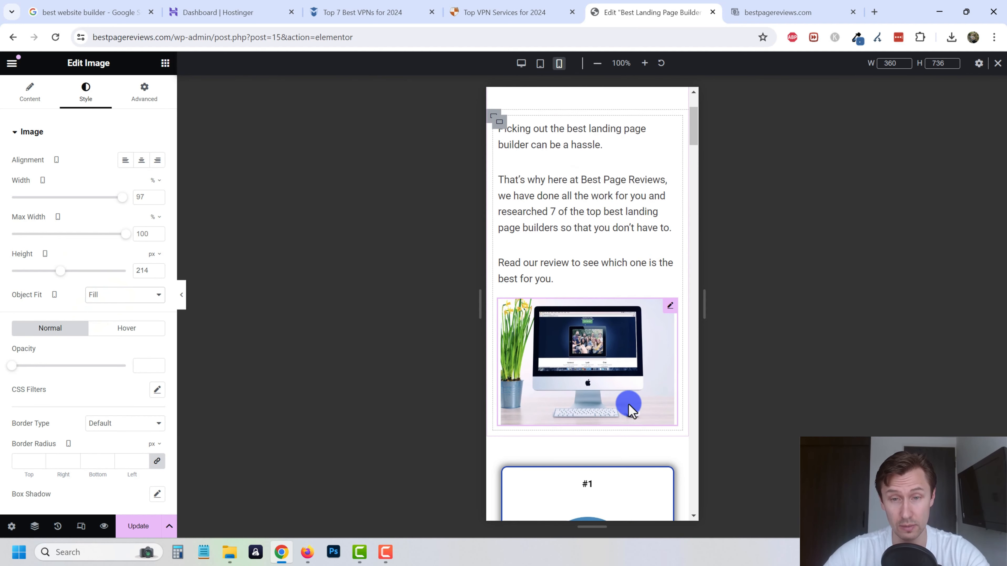
pyautogui.scroll(1, 597, 310)
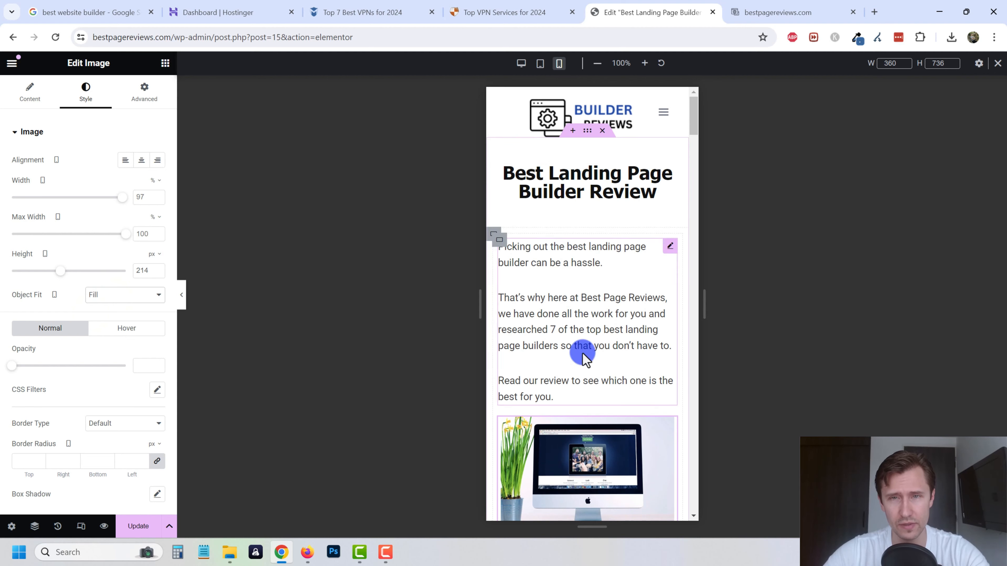
pyautogui.scroll(-1, 587, 232)
pyautogui.scroll(1, 587, 232)
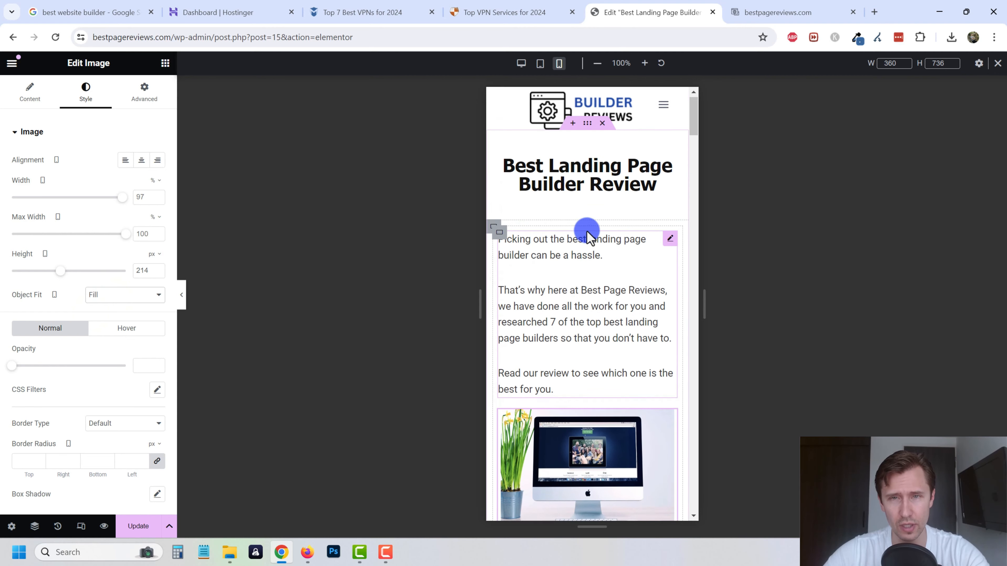
pyautogui.click(492, 231)
pyautogui.click(145, 86)
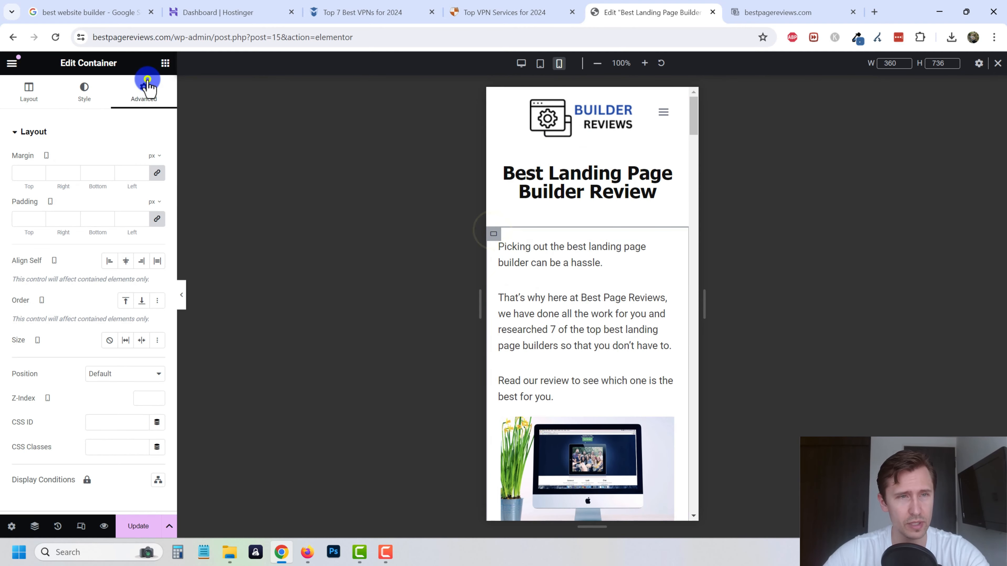
pyautogui.click(159, 220)
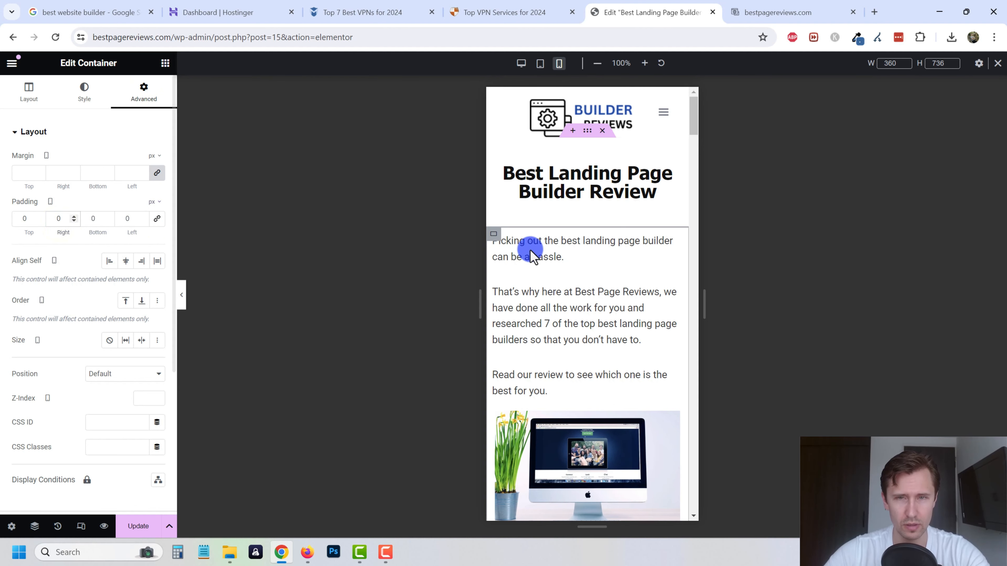
# Unlink the mobile padding values of the grid holding the intro text and image, and set them to 0 px on every side
pyautogui.click(491, 234)
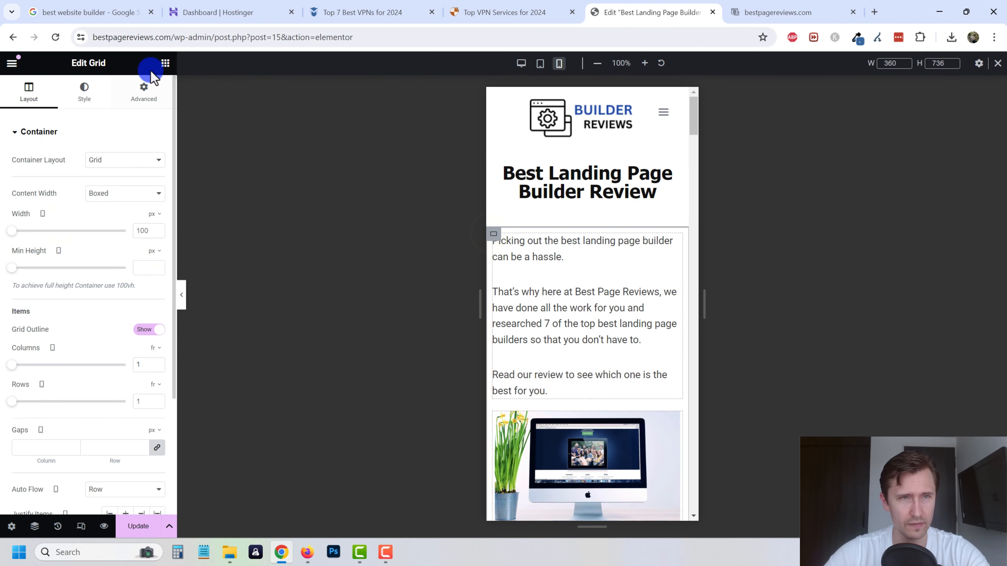
pyautogui.click(144, 91)
pyautogui.click(157, 219)
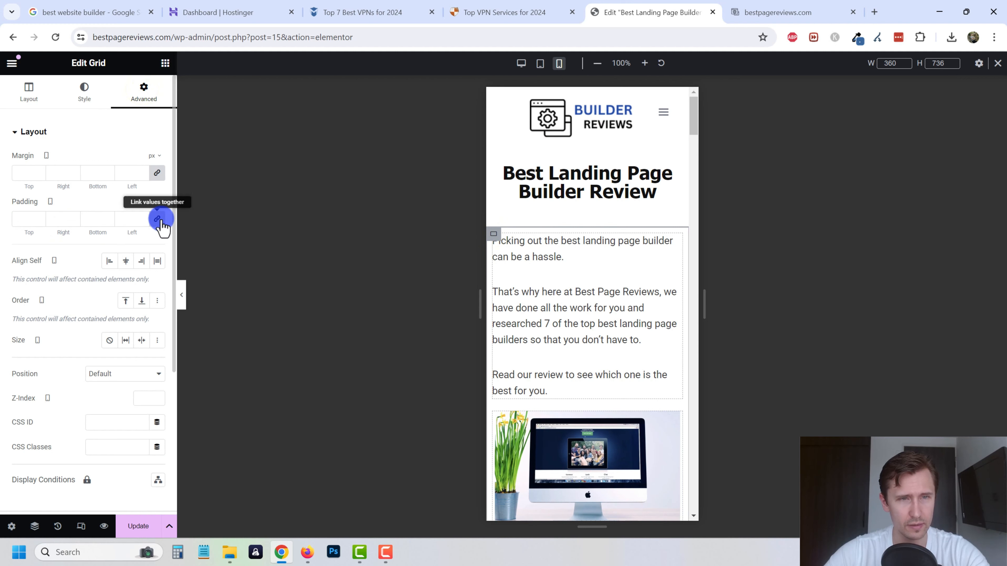
pyautogui.click(104, 221)
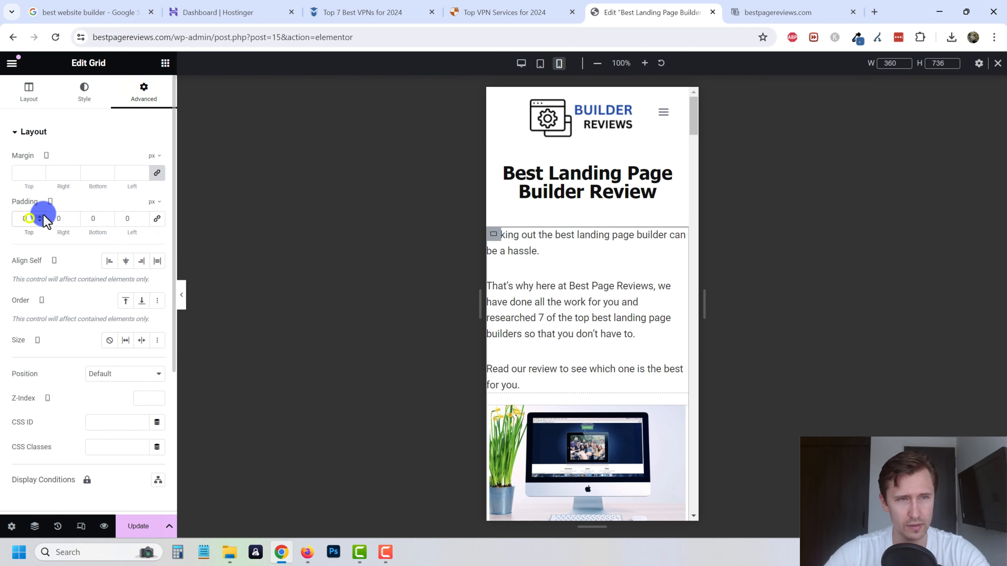
# Try top padding values of 5 and 11 px on the intro grid in the mobile view, and return it to 0 px
pyautogui.write('5')
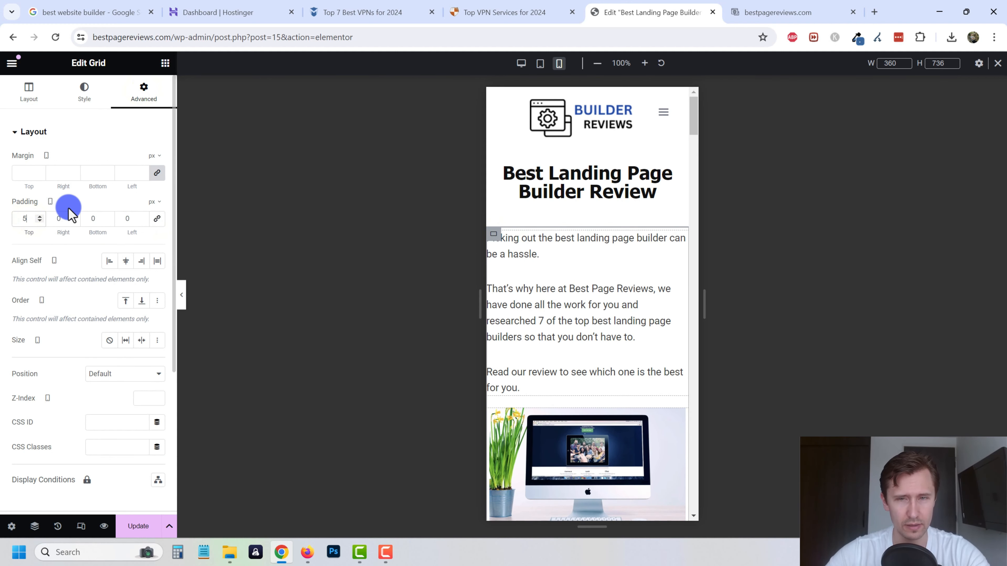
pyautogui.press('BackSpace')
pyautogui.write('11')
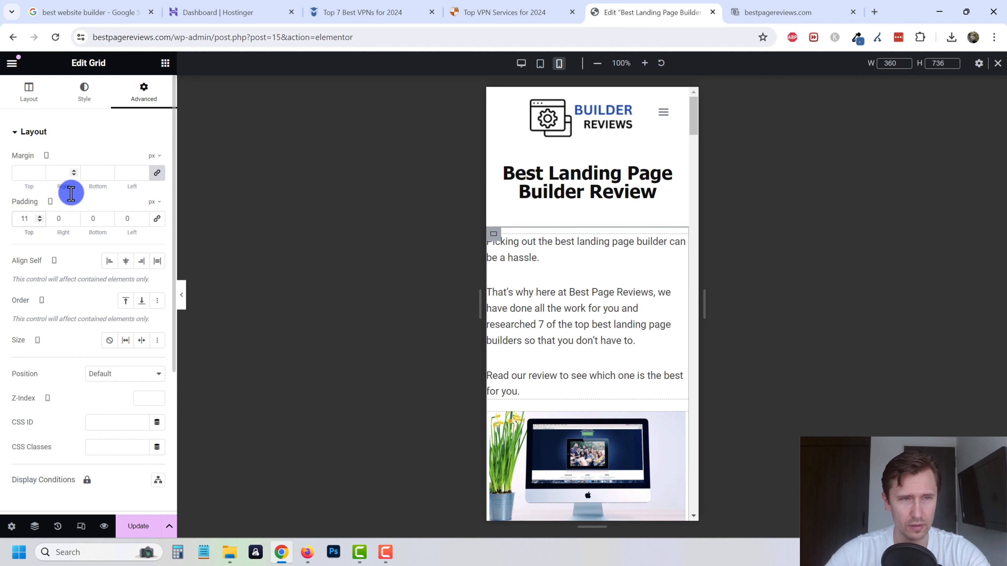
pyautogui.write('0')
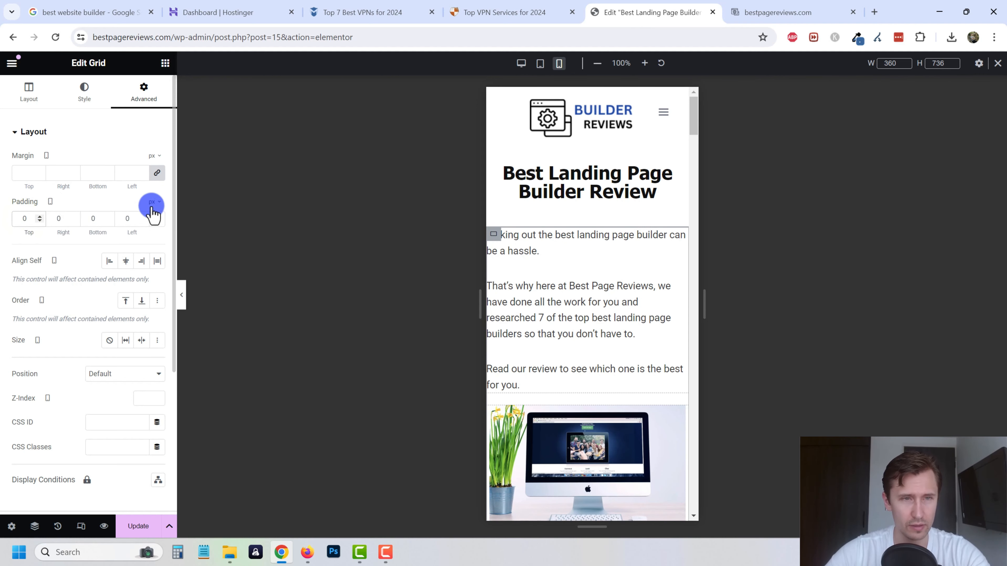
# Link the intro grid's mobile padding values and set them to 12 px on every side
pyautogui.click(157, 220)
pyautogui.click(28, 216)
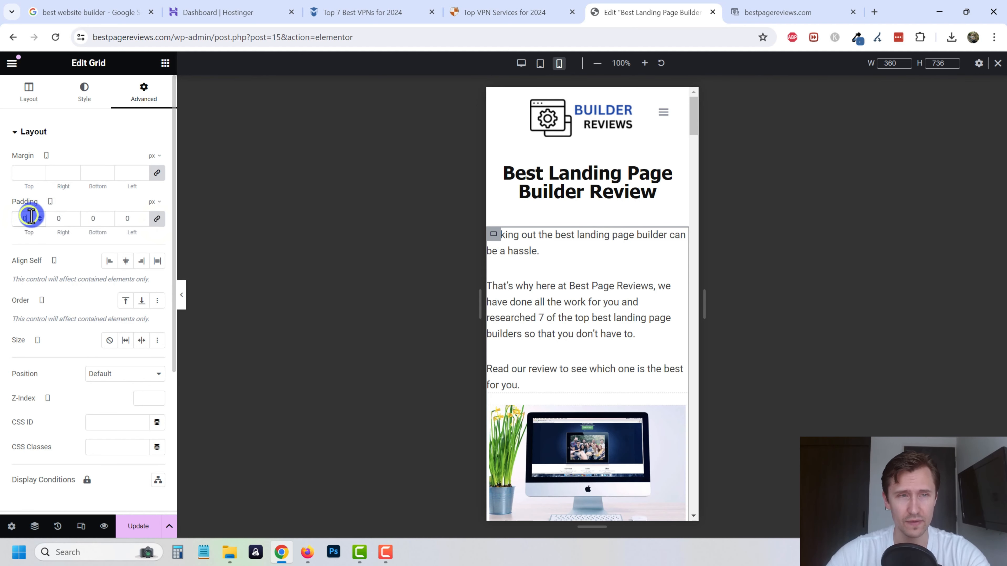
pyautogui.write('2')
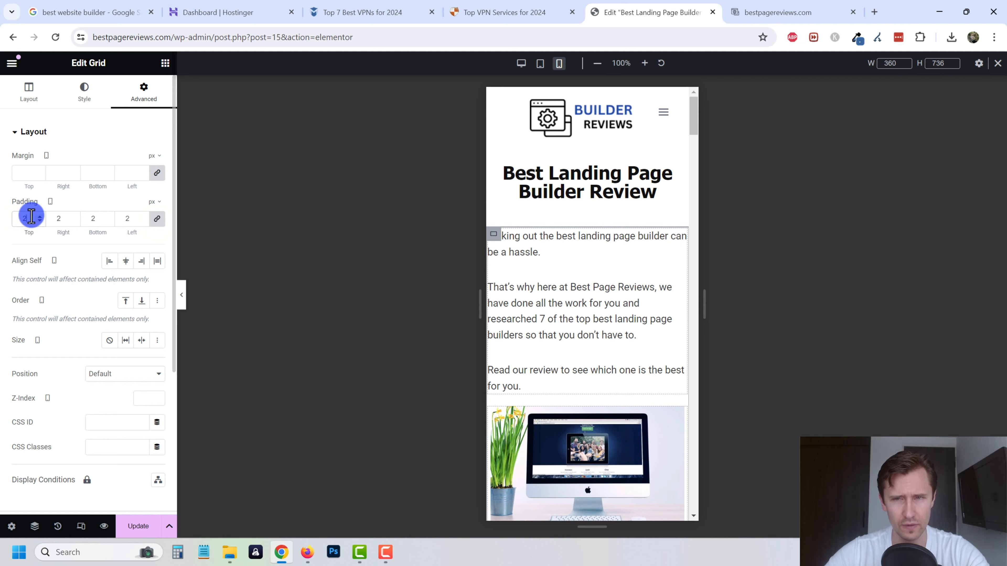
pyautogui.press('Up')
pyautogui.press('Up')
pyautogui.press('Up')
pyautogui.press('Up')
pyautogui.press('Up')
pyautogui.press('Up')
pyautogui.press('Up')
pyautogui.press('Up')
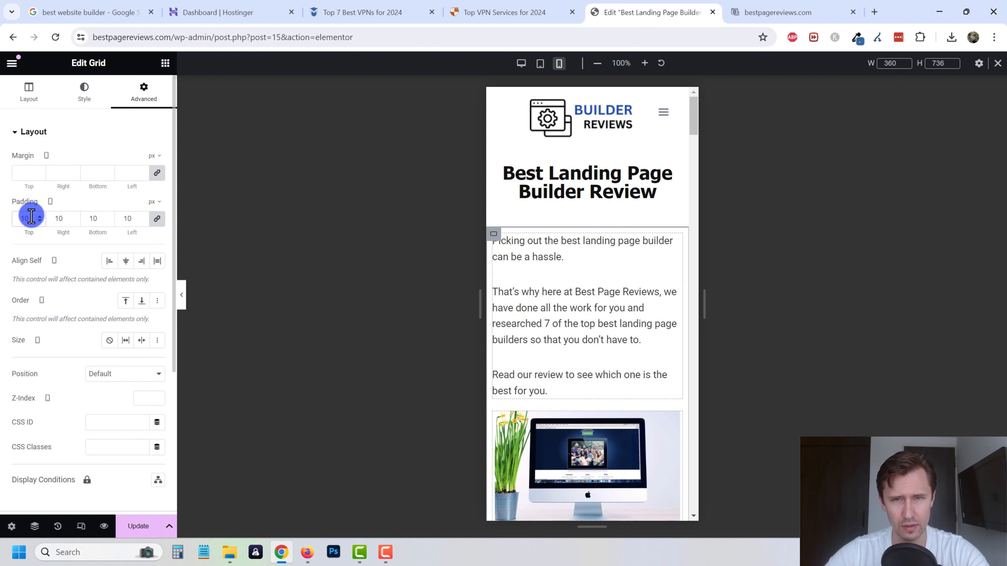
pyautogui.press('Up')
pyautogui.press('Up')
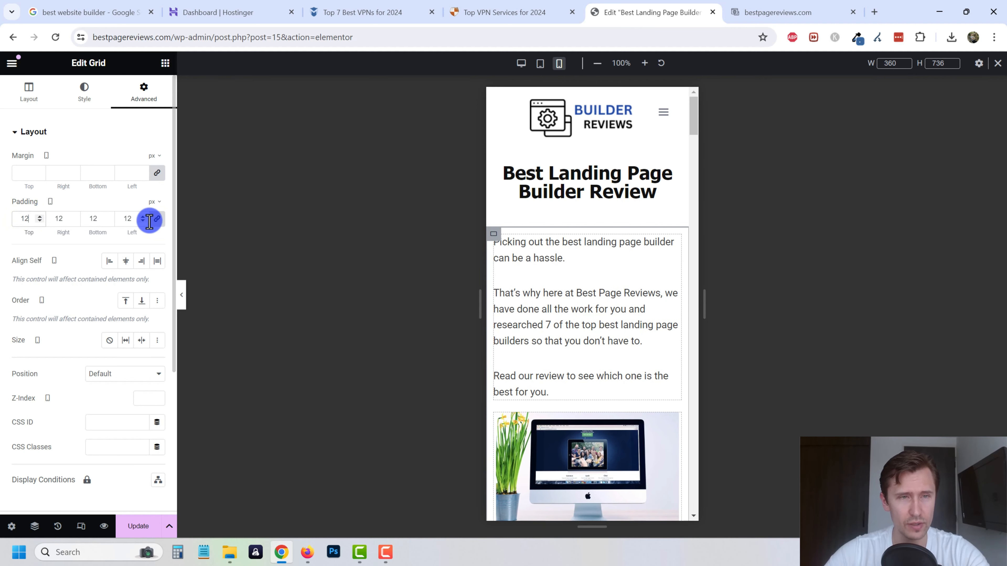
# Unlink the intro grid's mobile padding values and reduce only the top padding to 0 px
pyautogui.click(38, 217)
pyautogui.press('Down')
pyautogui.press('Down')
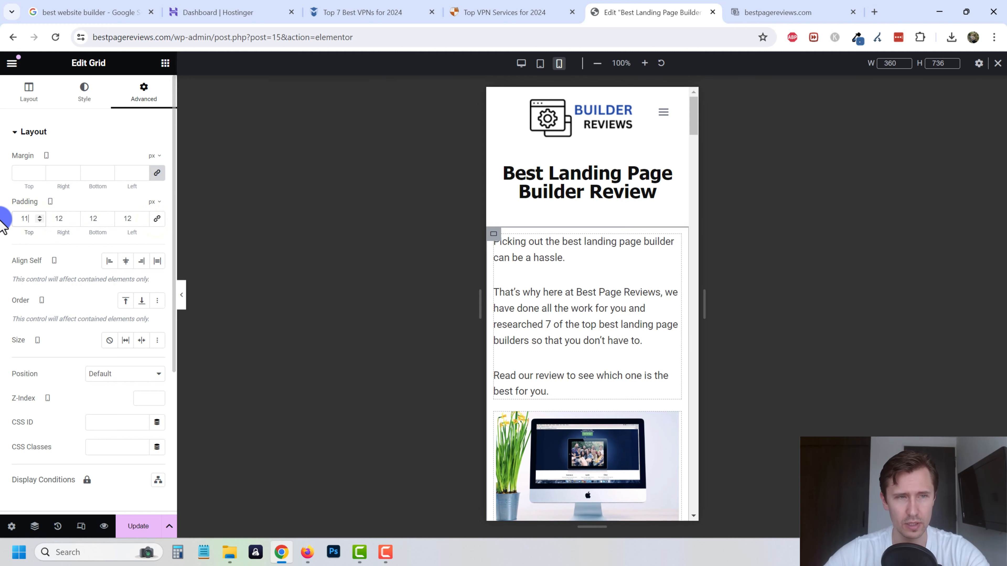
pyautogui.press('Down')
pyautogui.press('Down')
pyautogui.press('Down')
pyautogui.press('Down')
pyautogui.press('Down')
pyautogui.press('Down')
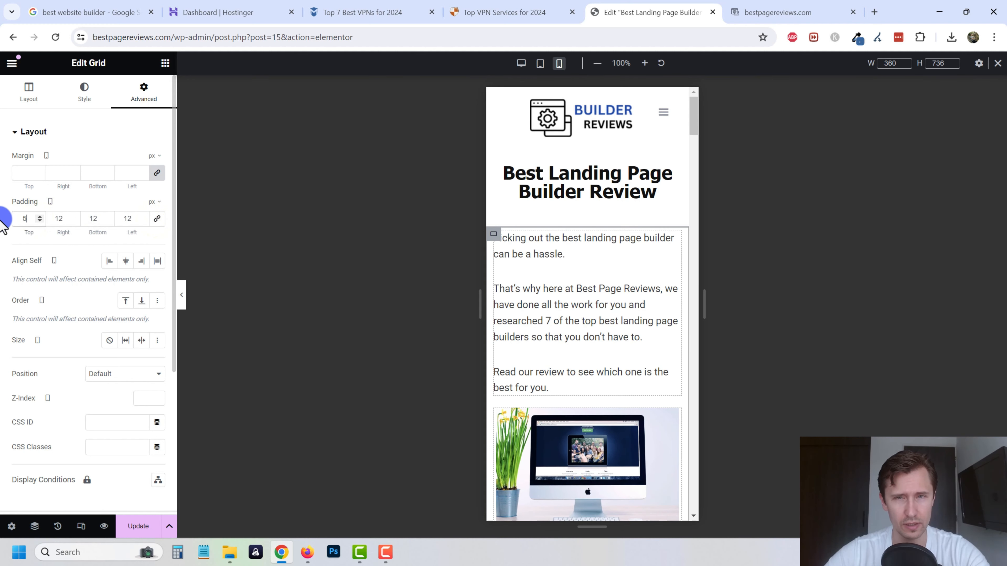
pyautogui.press('Down')
pyautogui.press('Down')
pyautogui.press('Down')
pyautogui.press('Down')
pyautogui.press('Down')
pyautogui.press('Down')
pyautogui.press('Down')
pyautogui.press('Down')
pyautogui.press('Down')
pyautogui.press('Down')
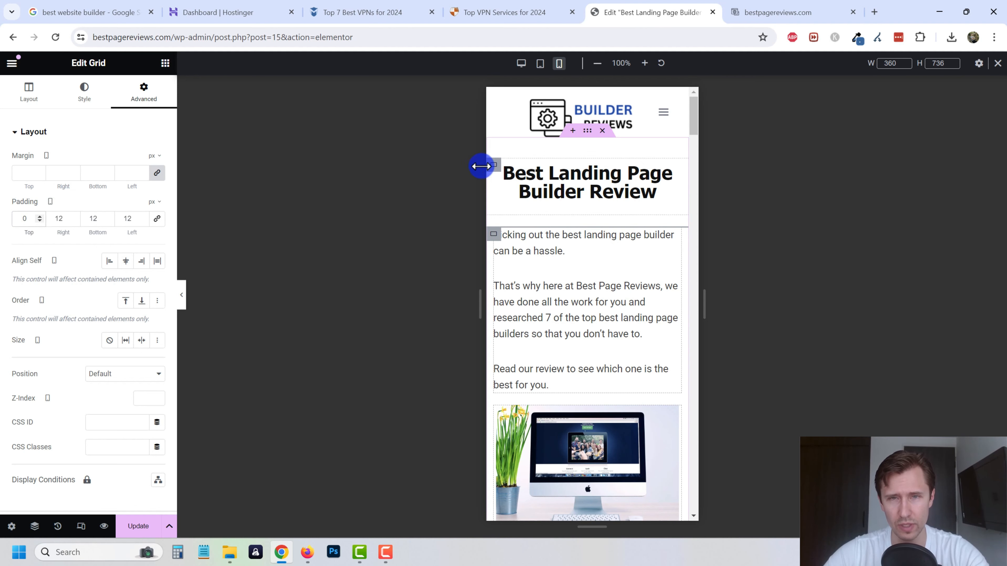
# Check the heading container's mobile spacing settings, and review the rest of the page down to the footer in the mobile view
pyautogui.click(495, 165)
pyautogui.click(143, 93)
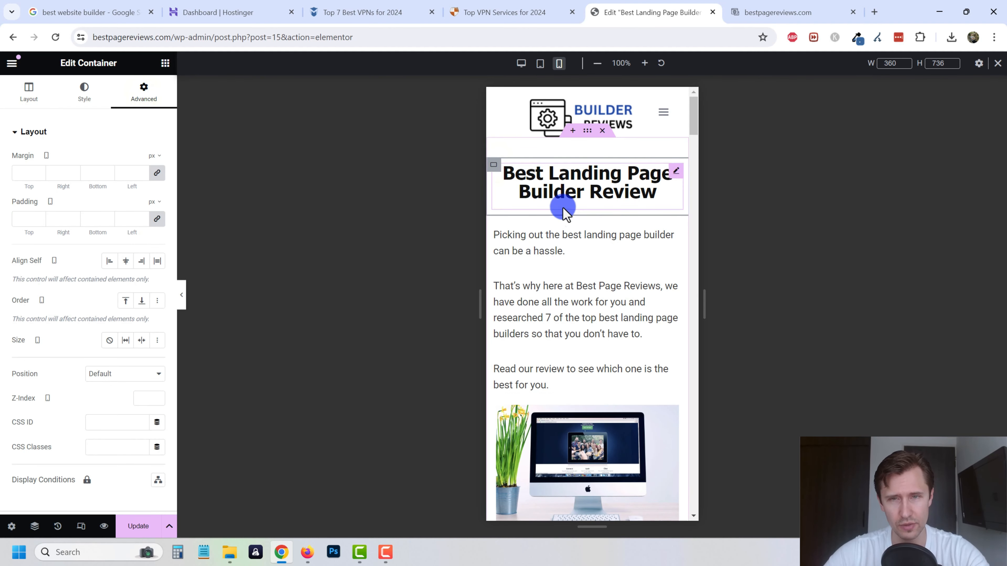
pyautogui.click(580, 317)
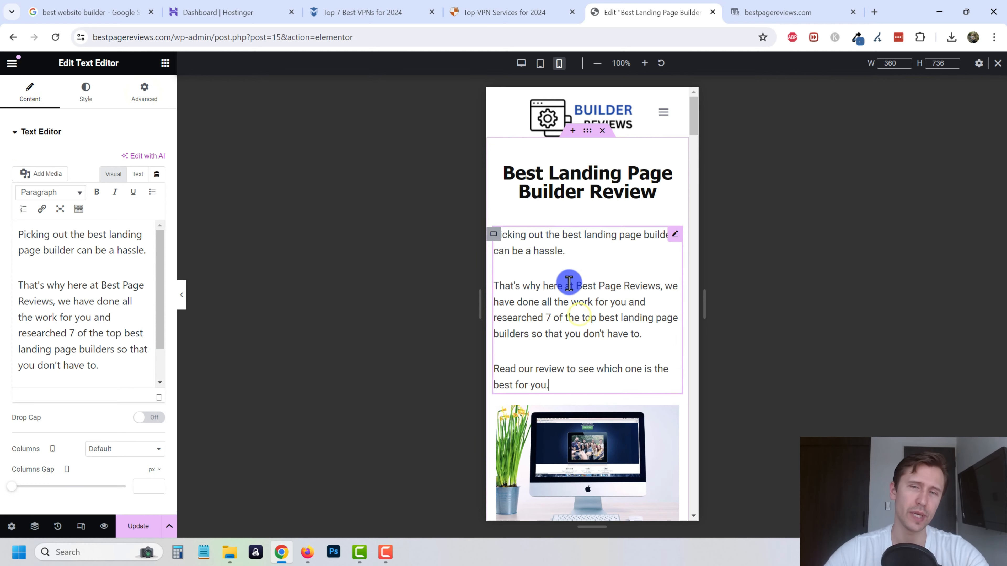
pyautogui.scroll(-8, 578, 302)
pyautogui.scroll(-20, 579, 306)
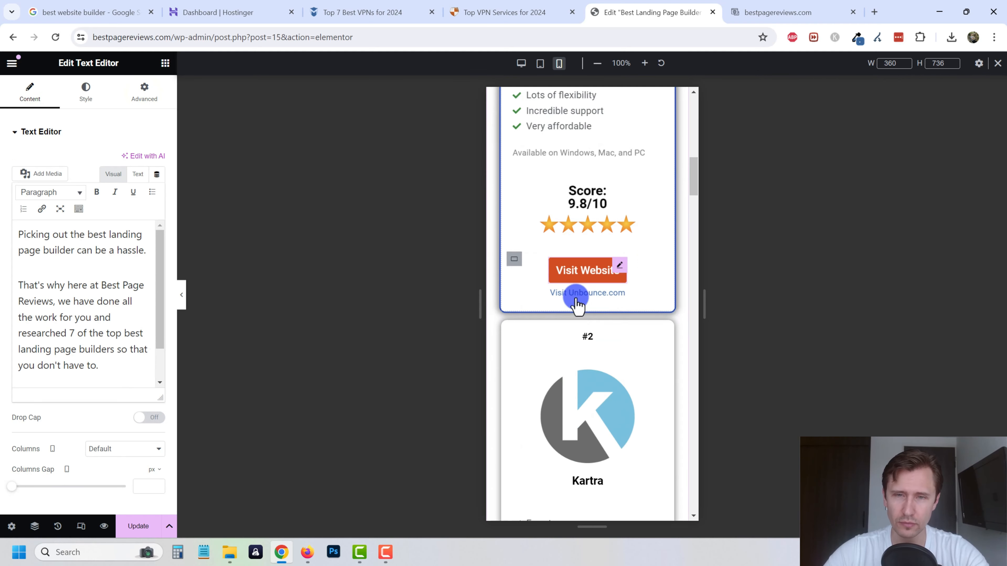
pyautogui.scroll(-20, 561, 344)
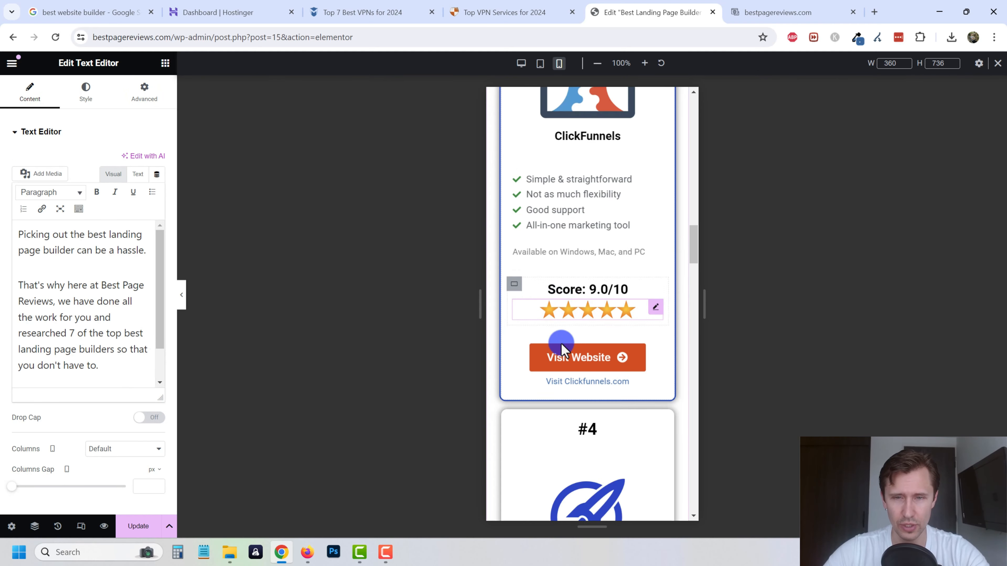
pyautogui.scroll(-20, 561, 344)
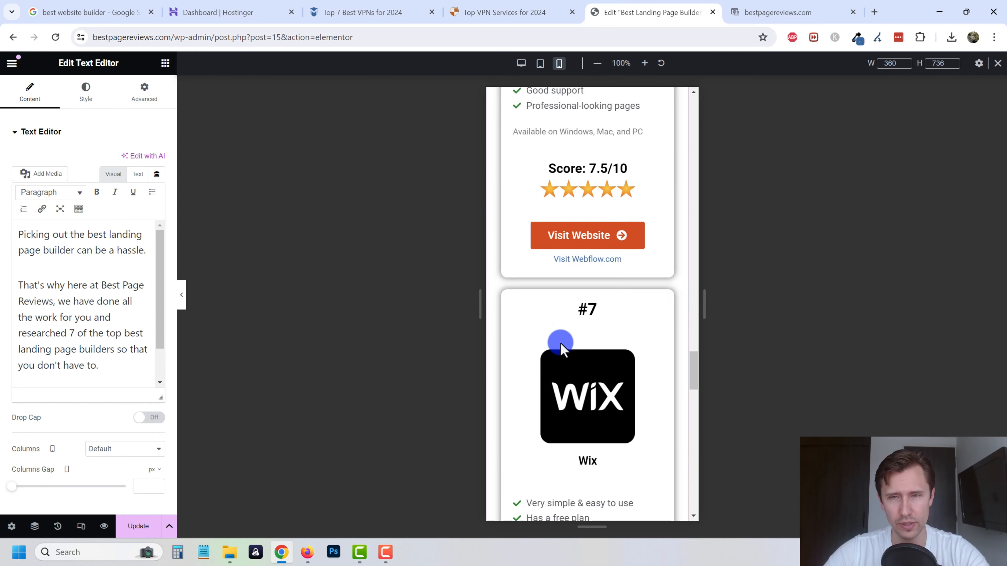
pyautogui.scroll(-12, 561, 349)
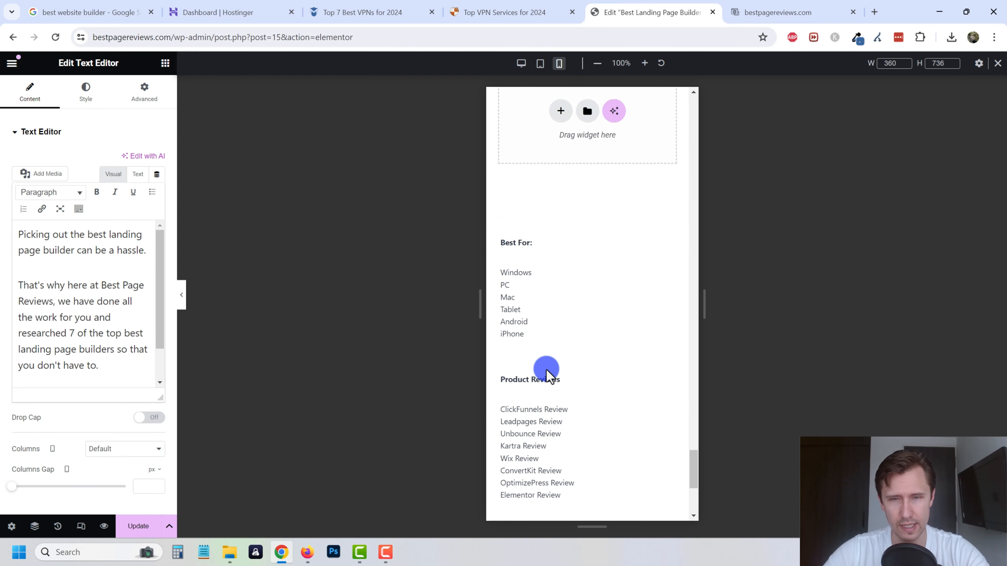
pyautogui.scroll(2, 530, 315)
pyautogui.scroll(3, 531, 349)
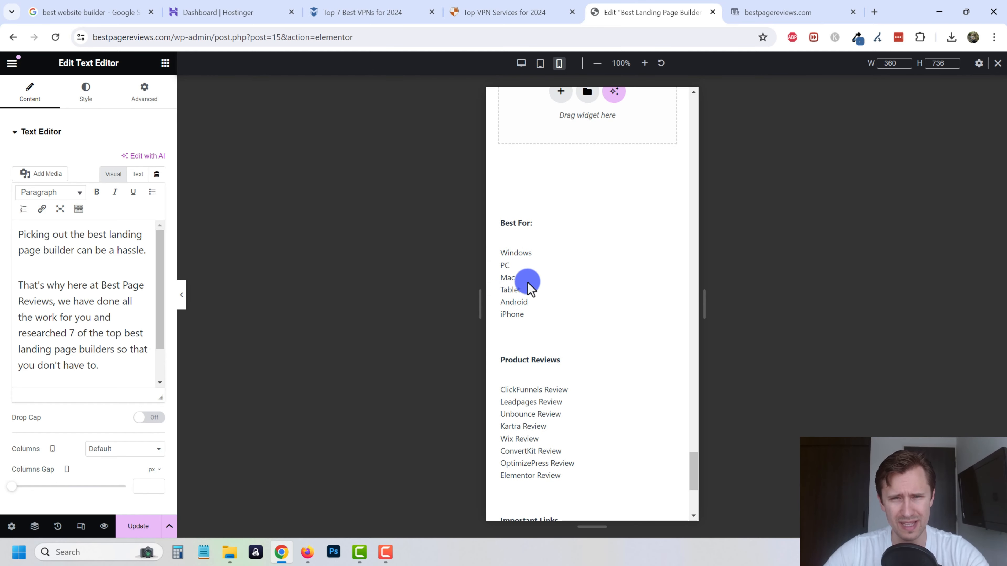
pyautogui.scroll(7, 543, 401)
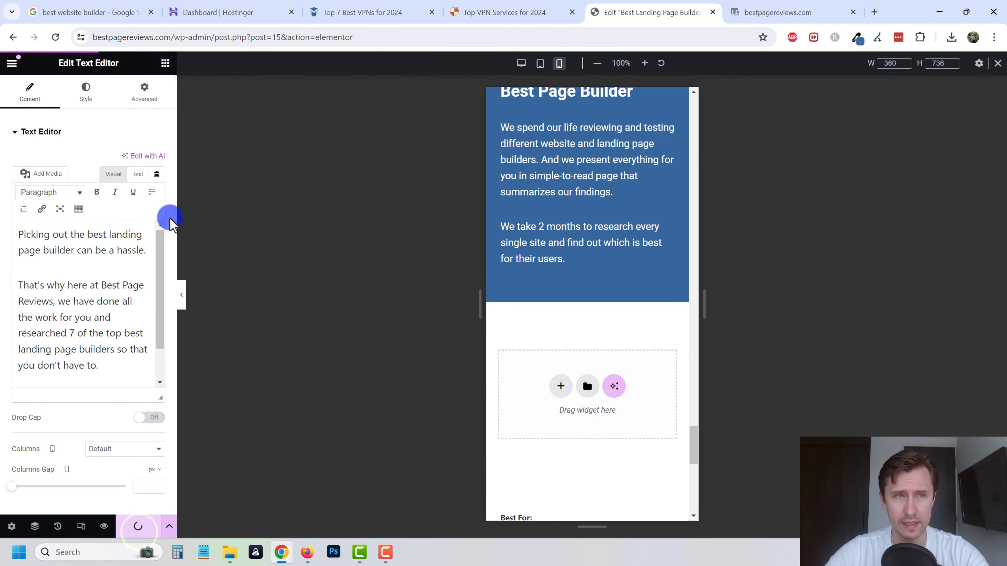
# Leave the page editor, view the Best Landing Page Builder Reviews page, and open its Footer settings in the theme customizer
pyautogui.click(12, 63)
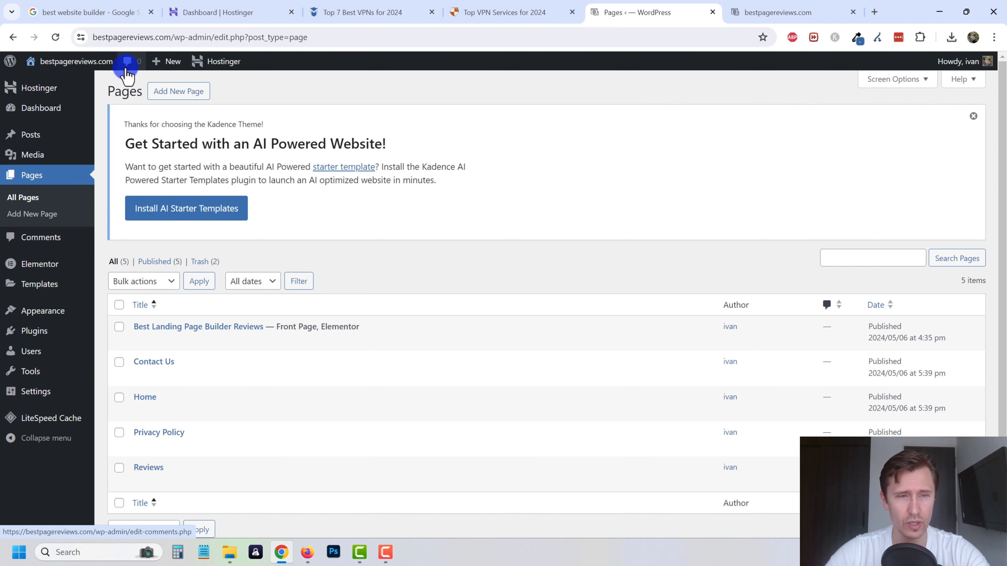
pyautogui.click(227, 340)
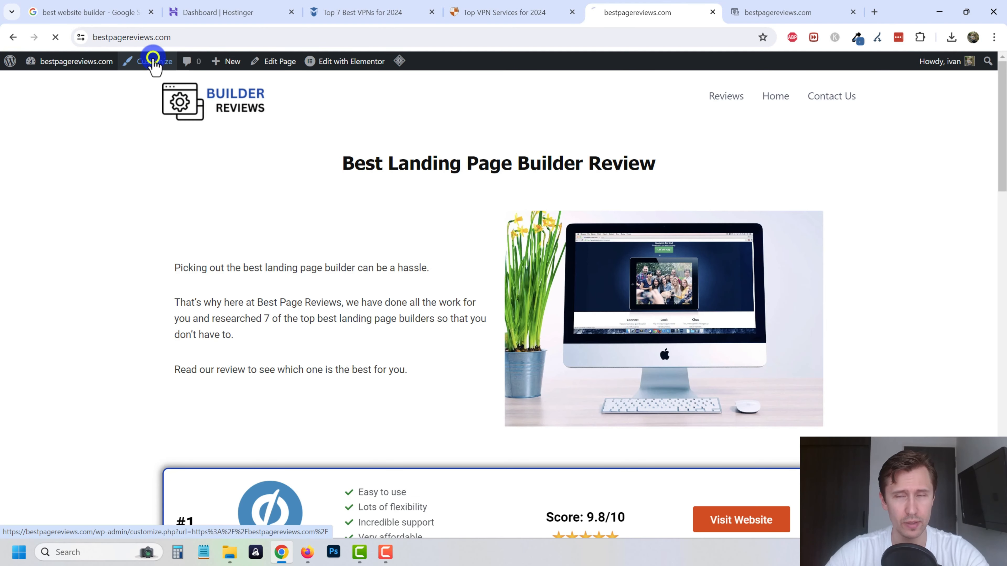
pyautogui.click(158, 62)
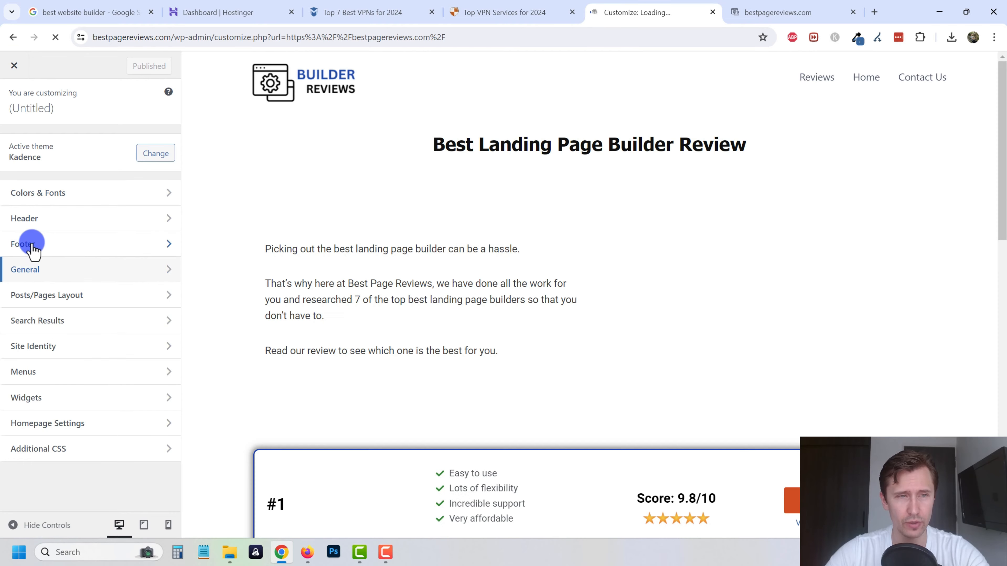
pyautogui.click(32, 243)
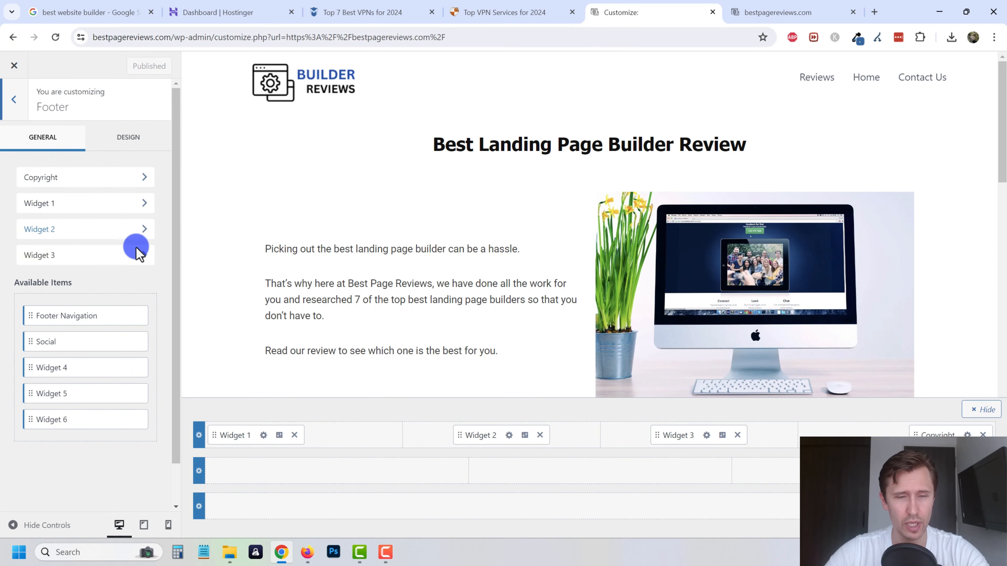
# Switch the customizer preview to tablet and examine the builder cards' logos and stars and the layout of the footer widgets
pyautogui.scroll(-15, 308, 377)
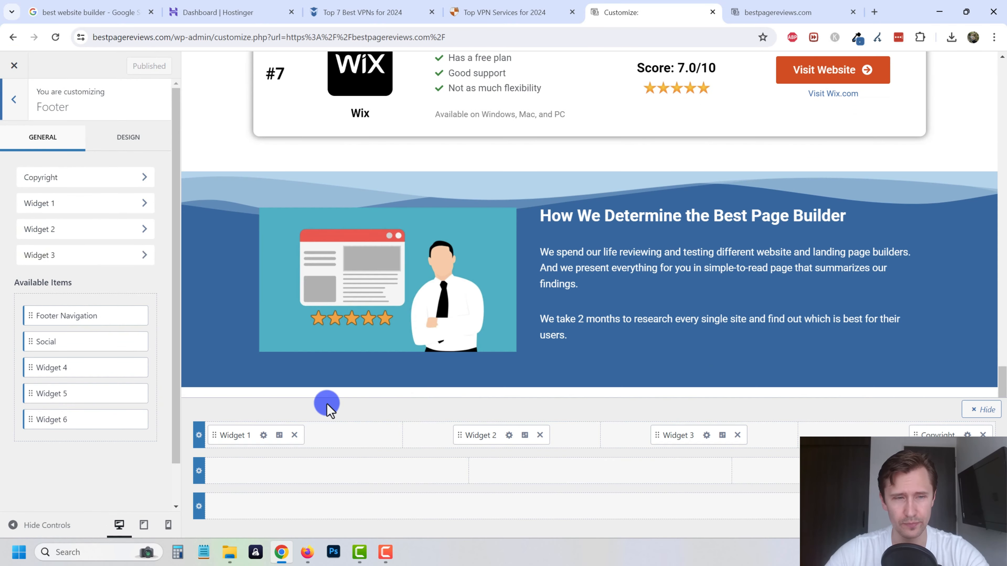
pyautogui.click(141, 524)
pyautogui.scroll(-20, 515, 262)
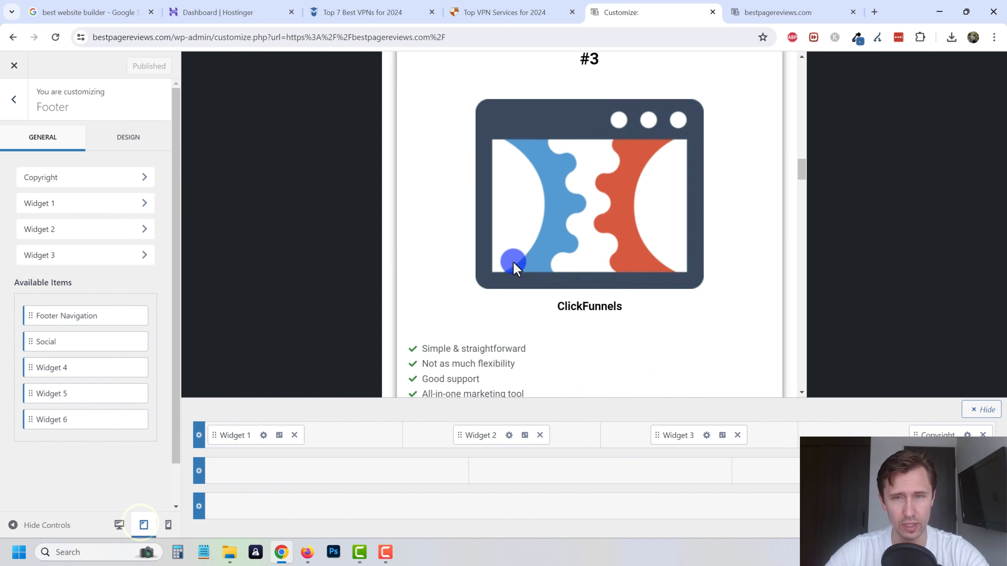
pyautogui.scroll(-15, 518, 264)
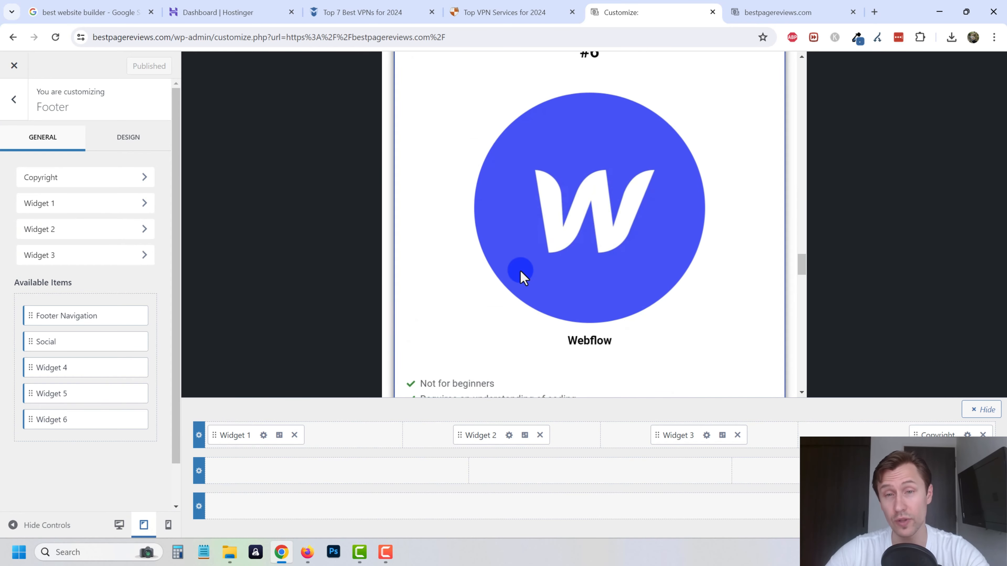
pyautogui.scroll(5, 524, 274)
pyautogui.scroll(12, 533, 277)
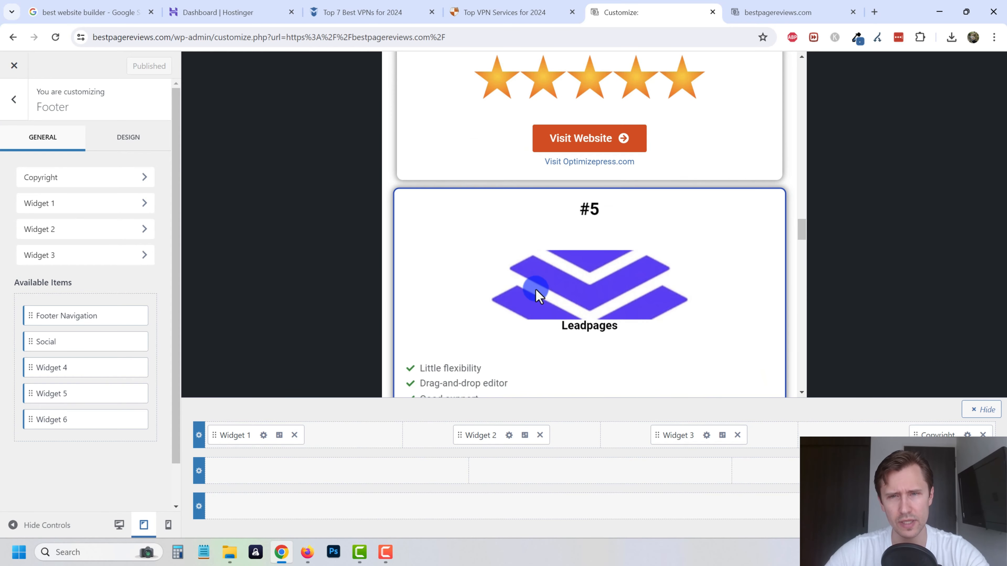
pyautogui.scroll(-3, 609, 137)
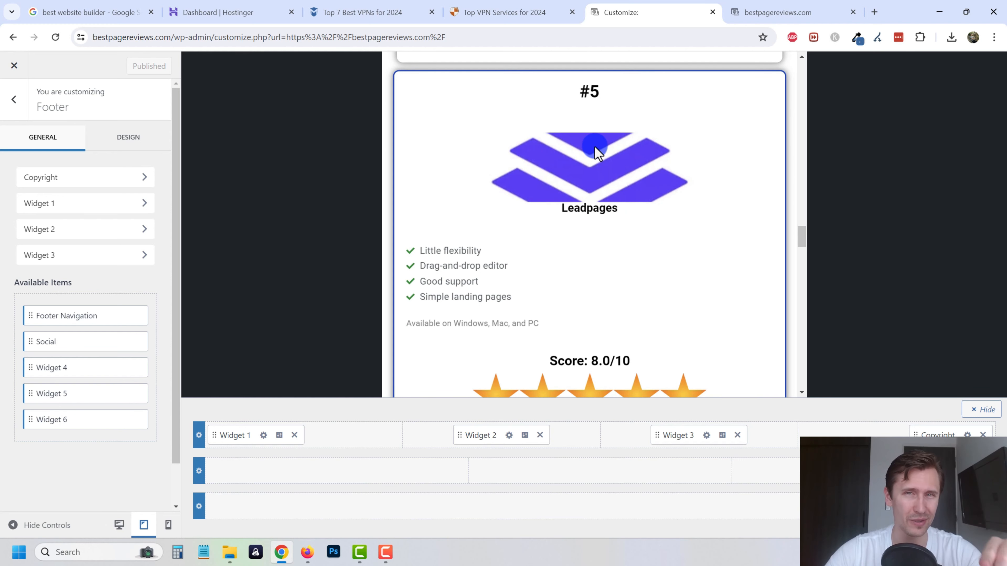
pyautogui.scroll(-15, 588, 173)
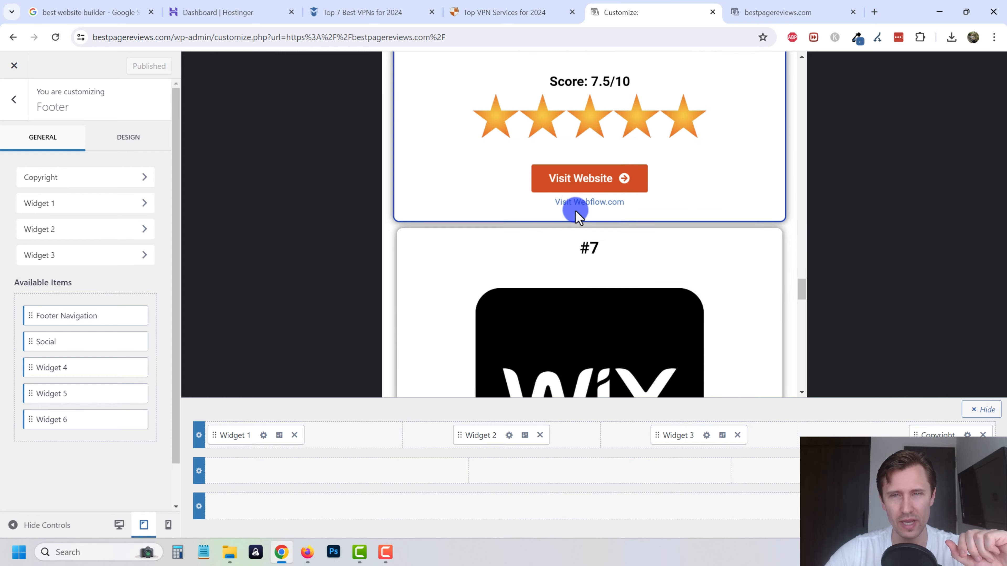
pyautogui.scroll(-10, 577, 214)
pyautogui.scroll(8, 563, 238)
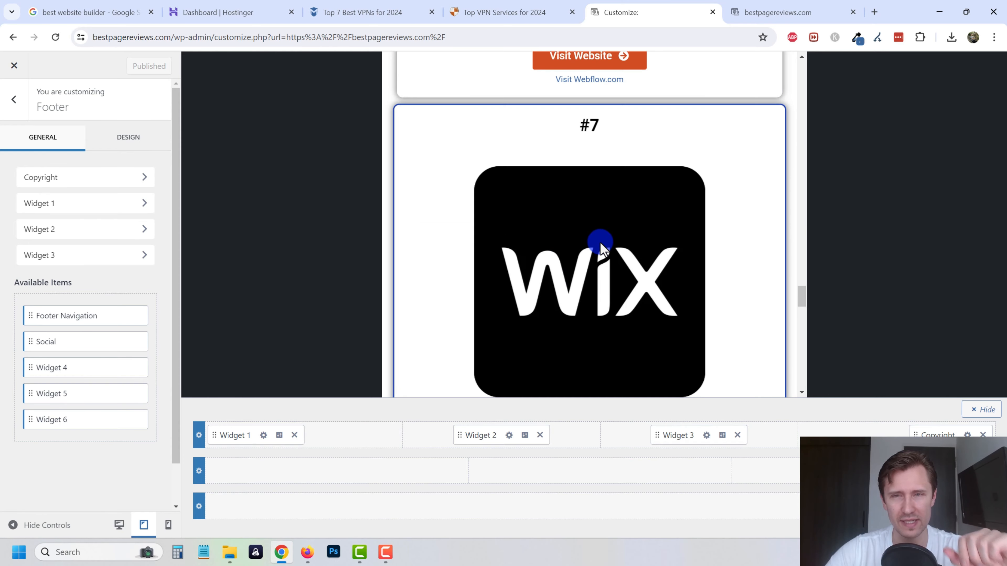
pyautogui.scroll(10, 594, 246)
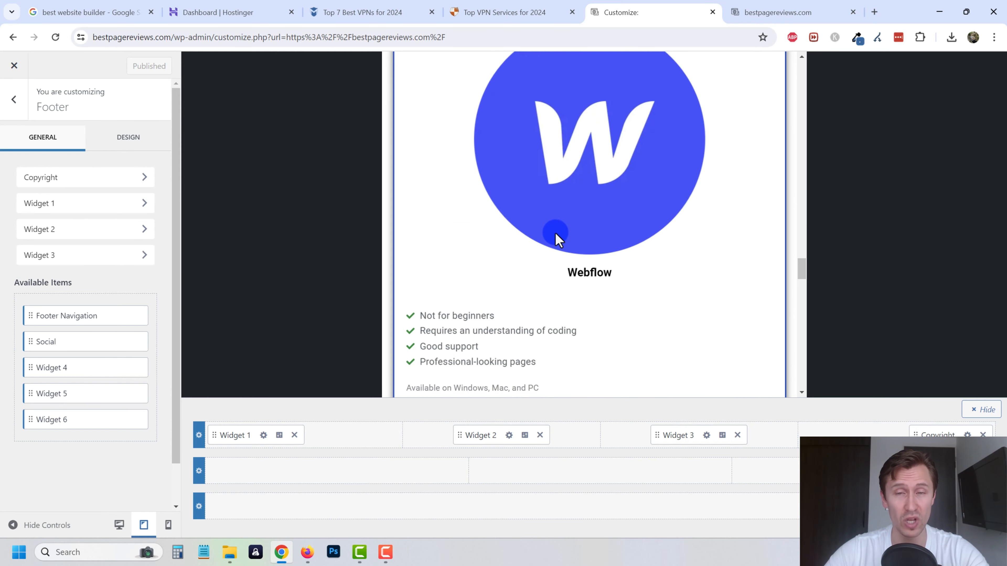
pyautogui.scroll(-12, 557, 238)
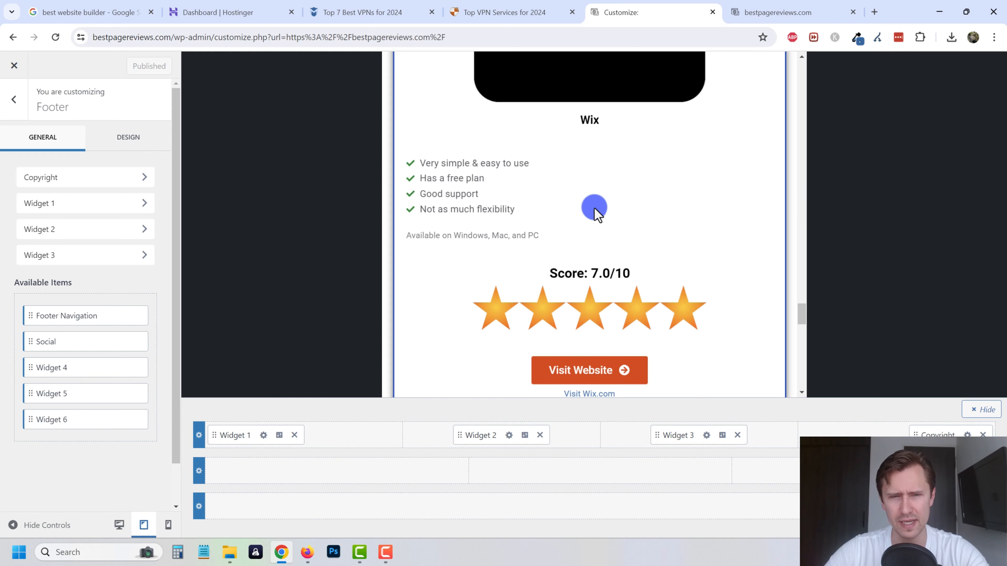
pyautogui.scroll(-15, 595, 214)
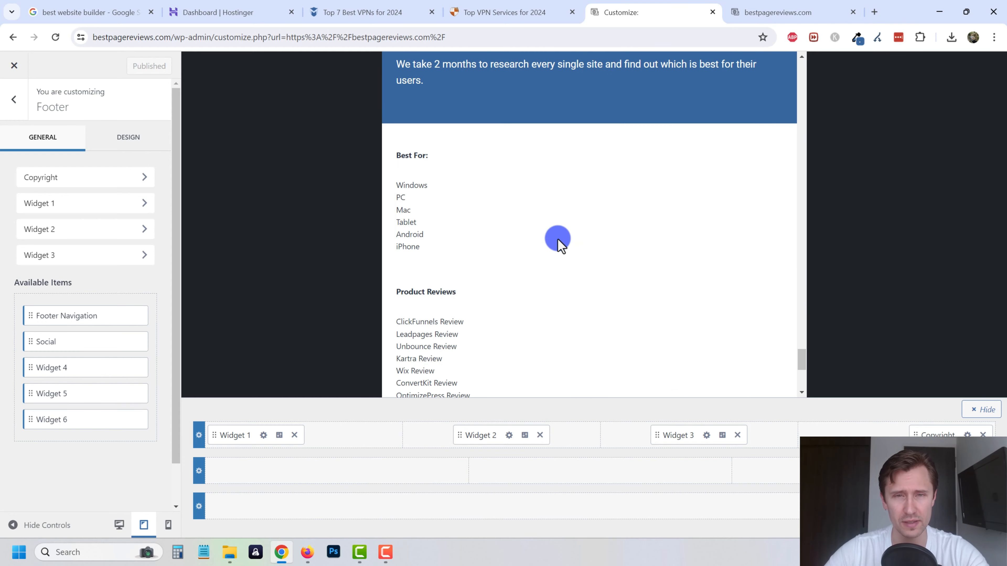
pyautogui.scroll(-4, 515, 232)
pyautogui.scroll(4, 456, 225)
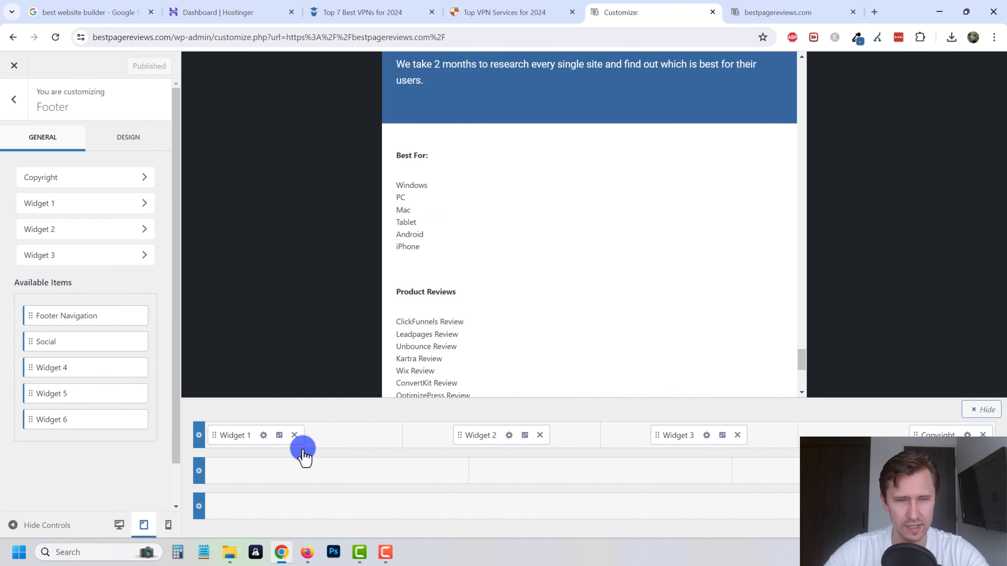
# Set the content alignment of footer Widget 1, Widget 2 and Widget 3 in the top row to center
pyautogui.click(199, 435)
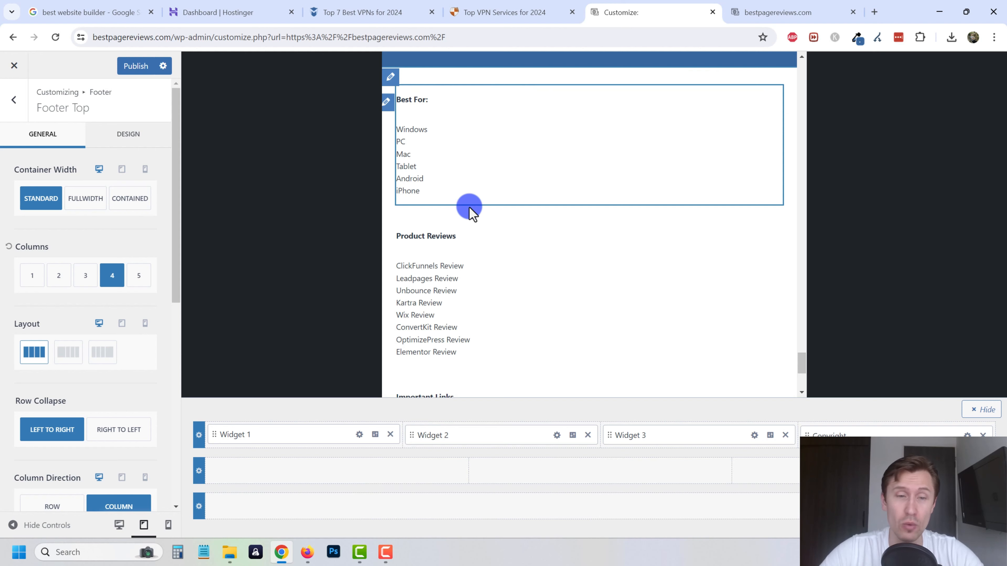
pyautogui.click(374, 436)
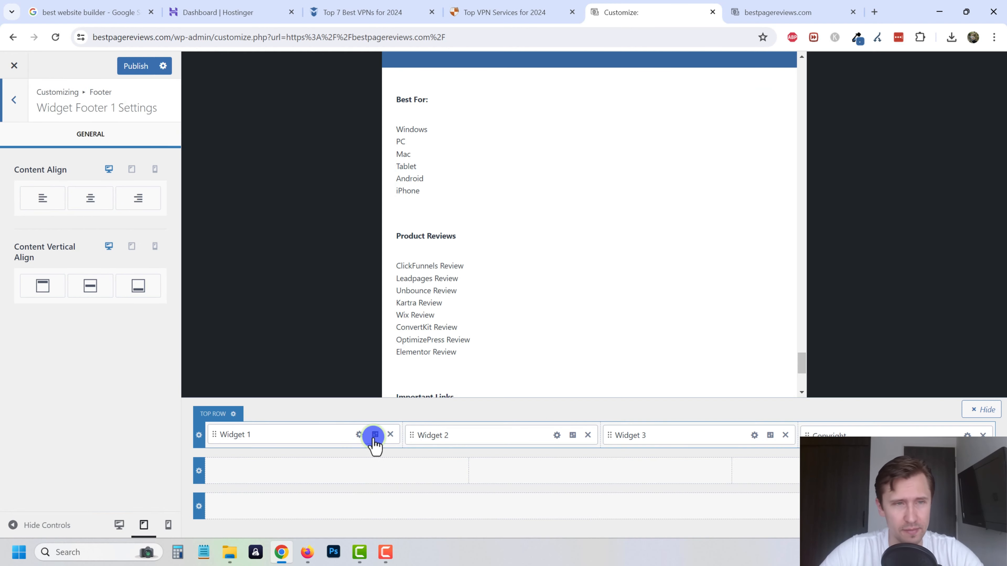
pyautogui.click(94, 203)
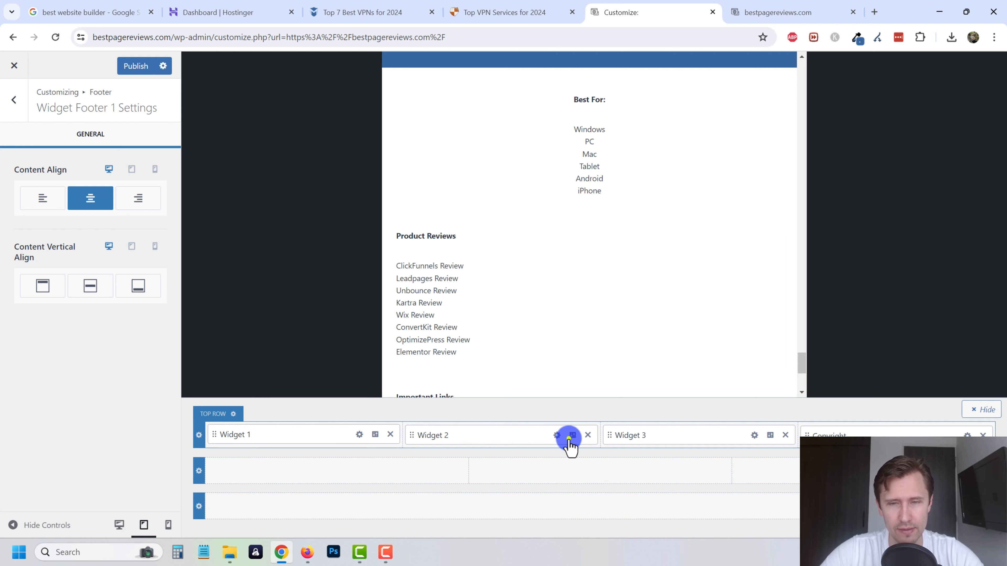
pyautogui.click(99, 199)
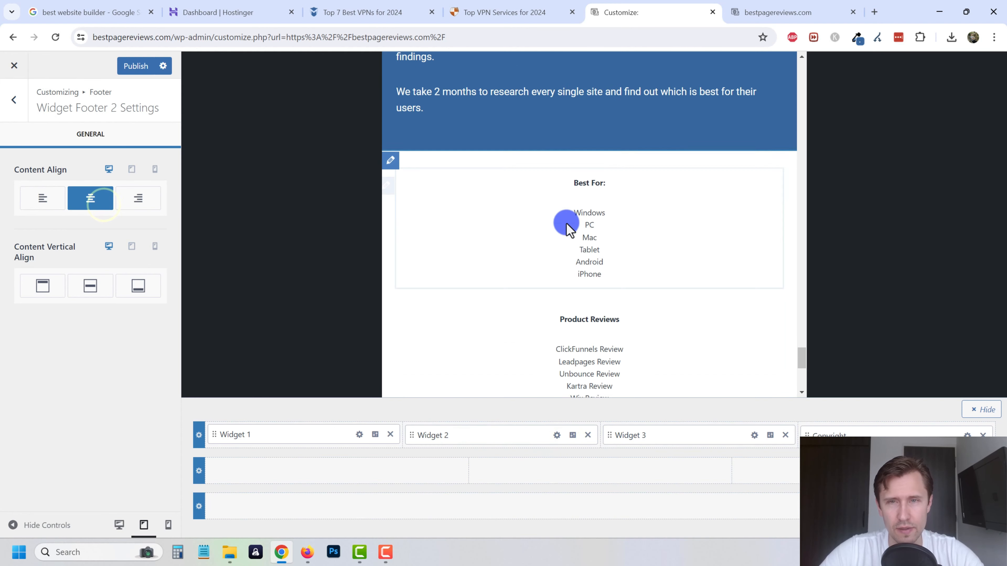
pyautogui.scroll(-5, 708, 358)
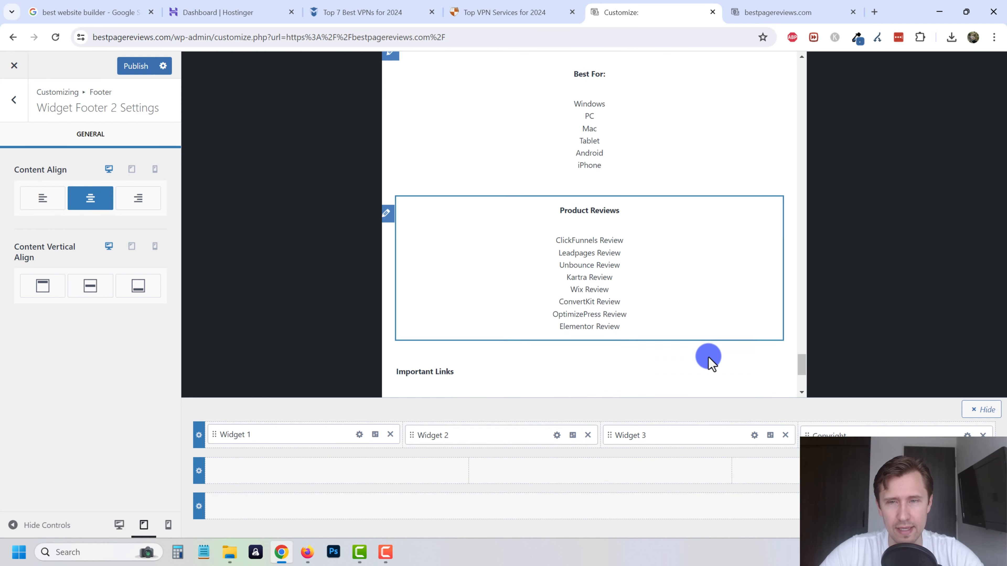
pyautogui.click(771, 435)
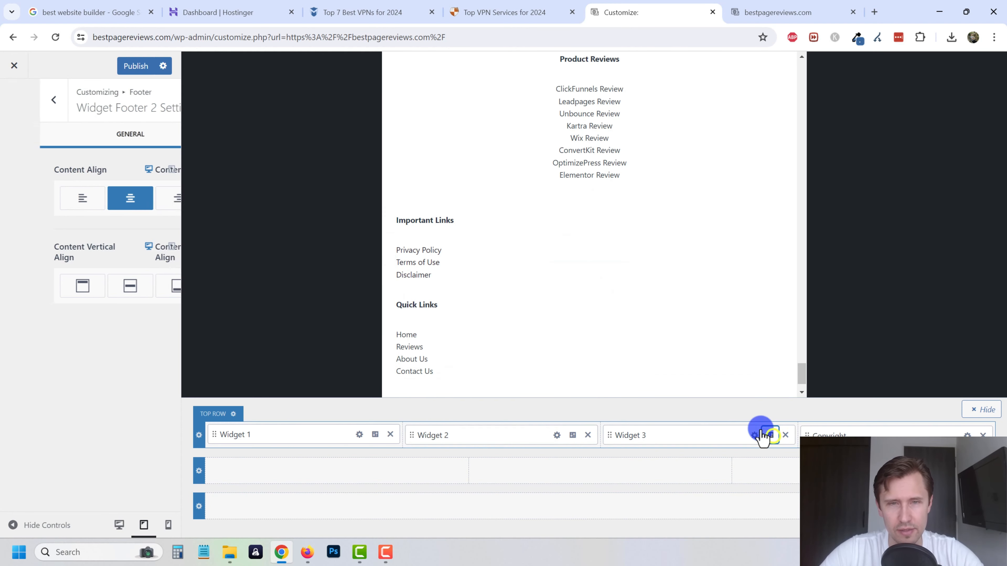
pyautogui.click(99, 199)
pyautogui.scroll(-2, 751, 329)
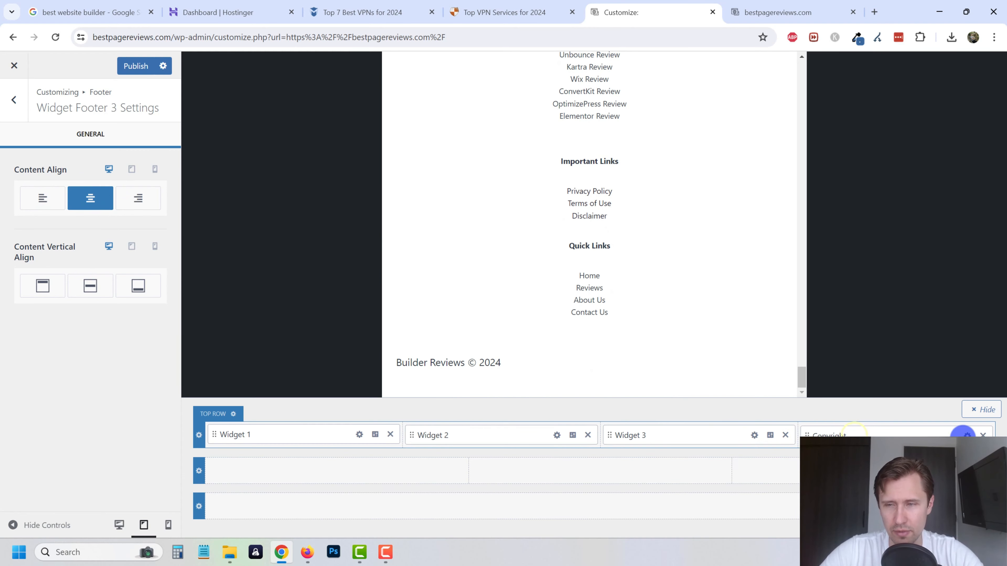
# Open the settings of the Copyright element in the footer's top row
pyautogui.click(967, 435)
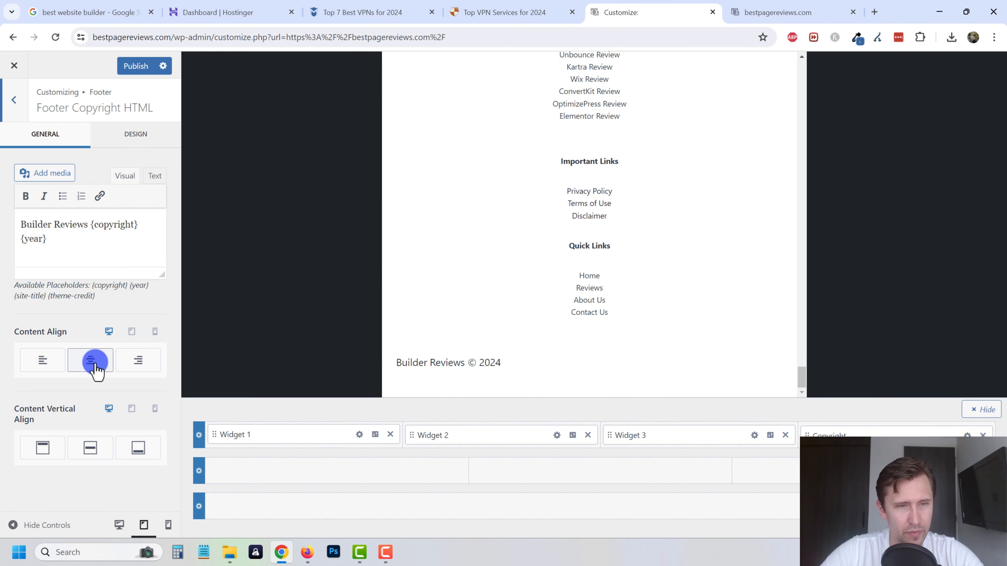
# Center the footer copyright text for tablet, and check the footer in the mobile and tablet previews
pyautogui.click(95, 367)
pyautogui.scroll(10, 566, 288)
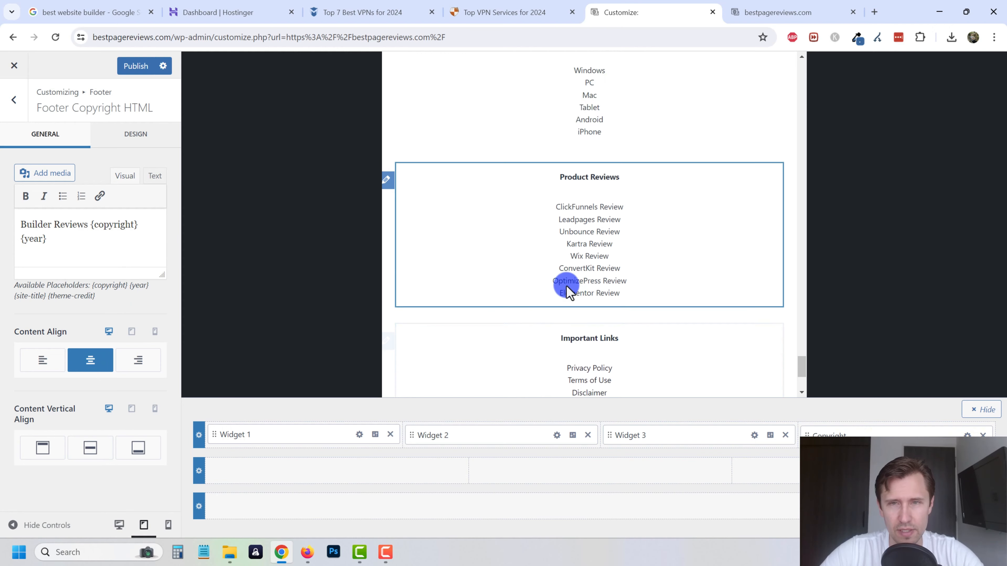
pyautogui.click(168, 525)
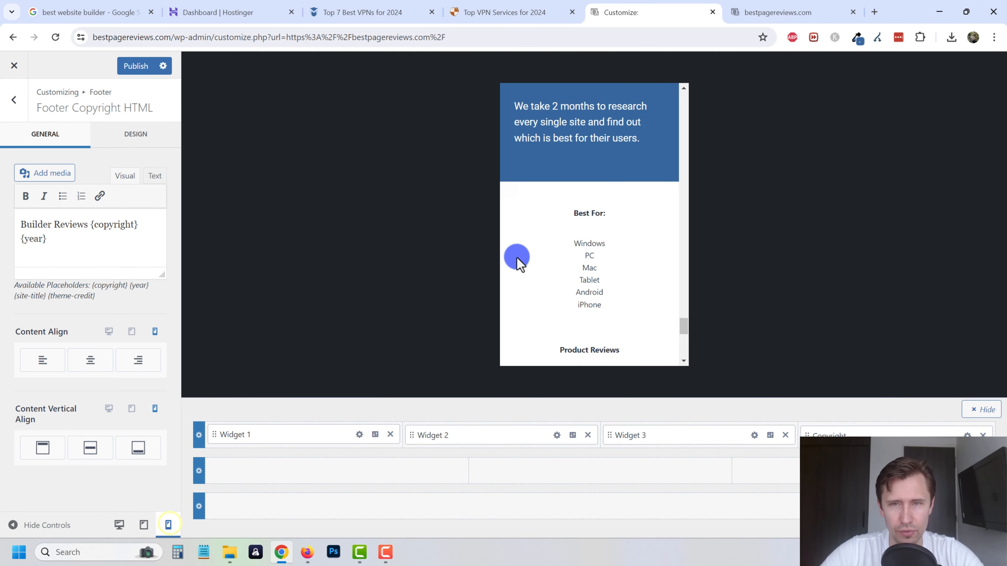
pyautogui.scroll(-5, 573, 230)
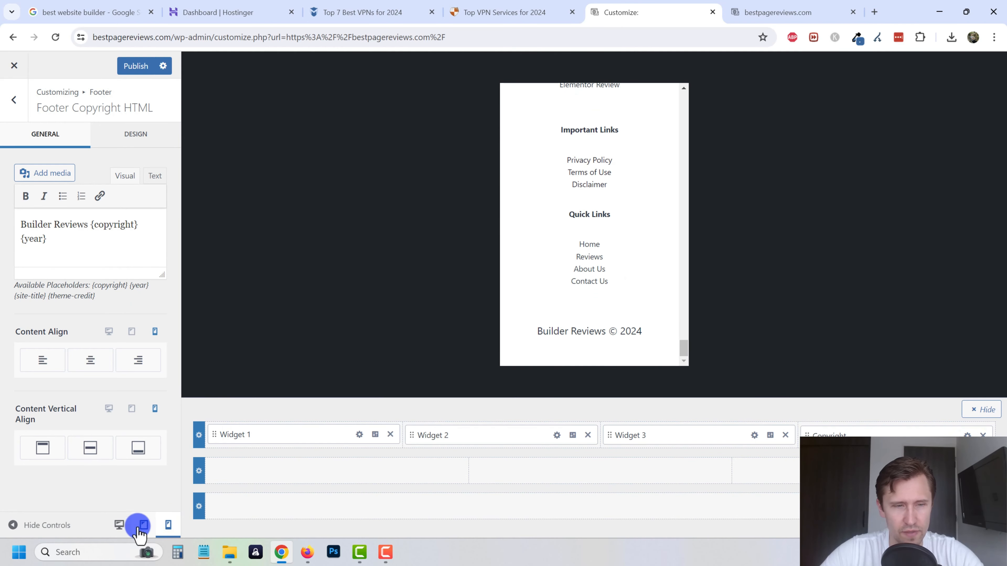
pyautogui.click(123, 529)
pyautogui.scroll(2, 654, 308)
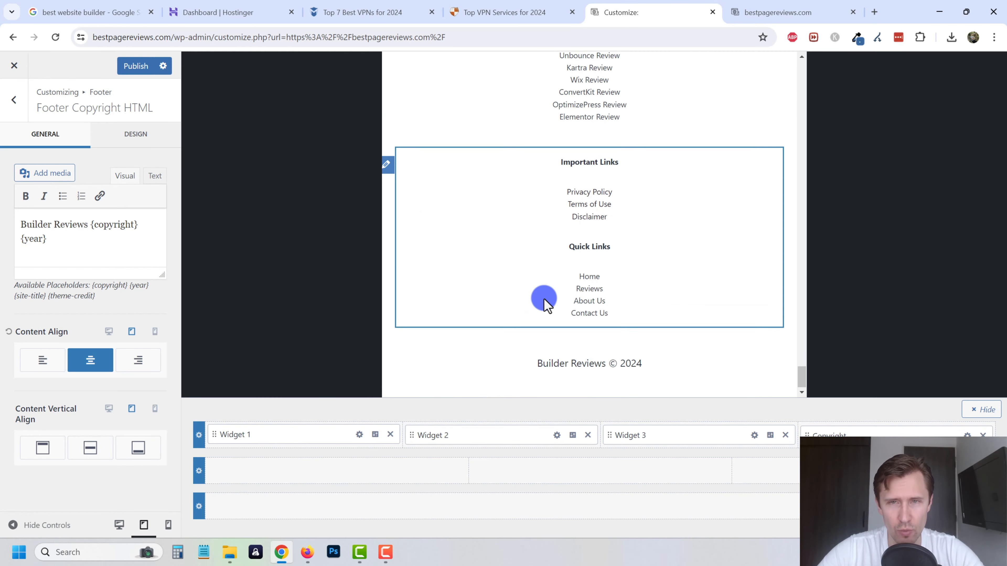
pyautogui.scroll(10, 545, 302)
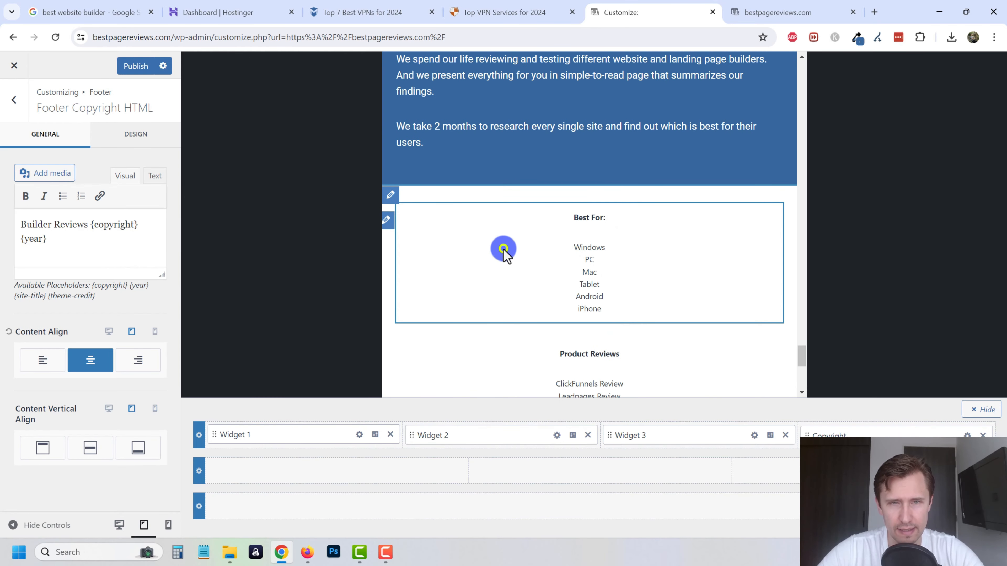
# Left-align the content of footer Widget 2 and Widget 3 for the desktop layout
pyautogui.click(375, 435)
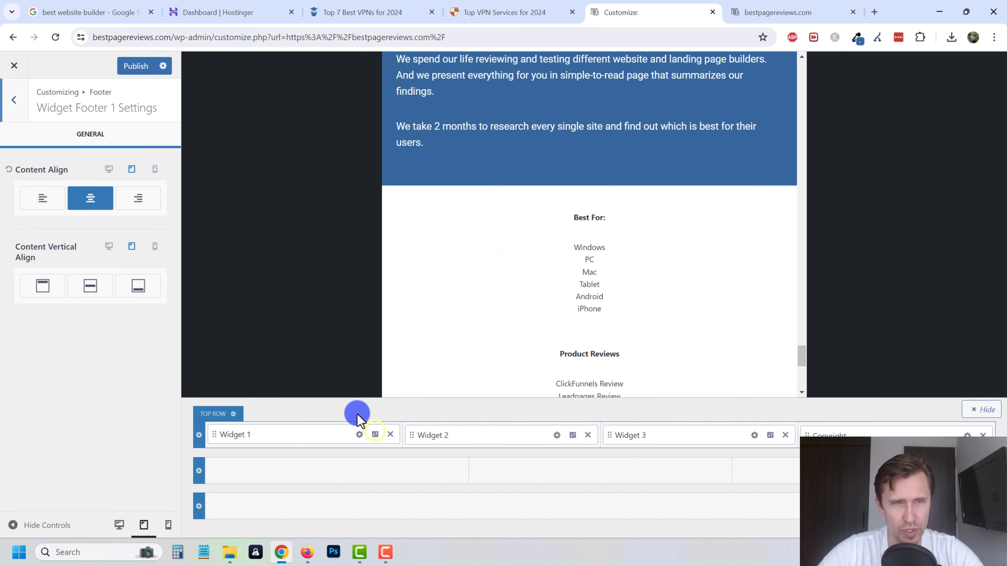
pyautogui.click(108, 168)
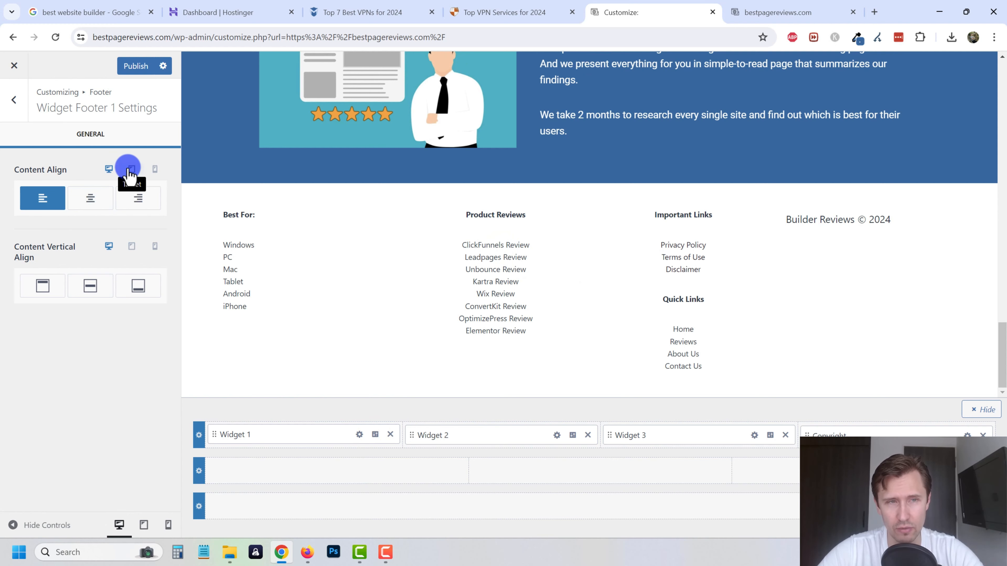
pyautogui.click(572, 435)
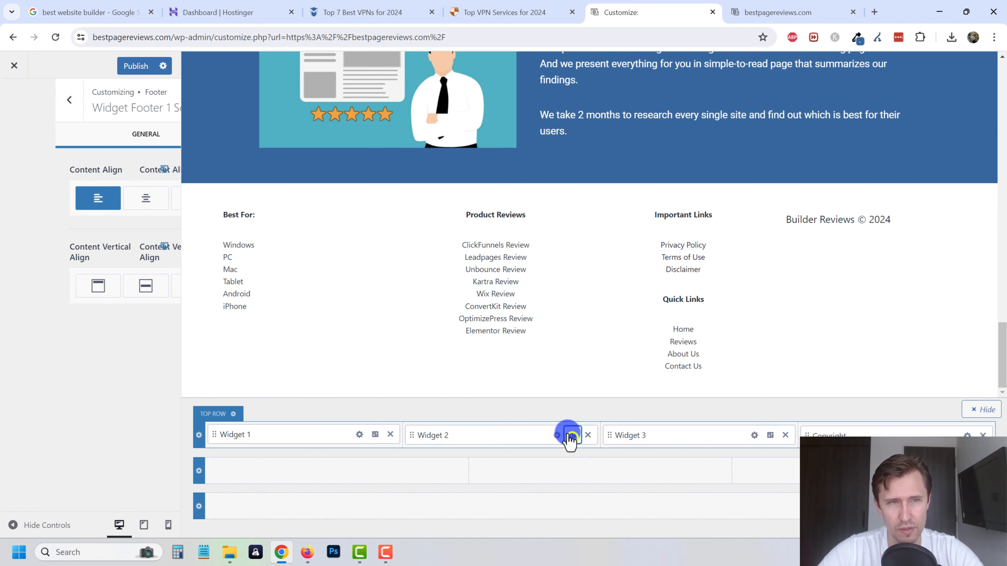
pyautogui.click(50, 197)
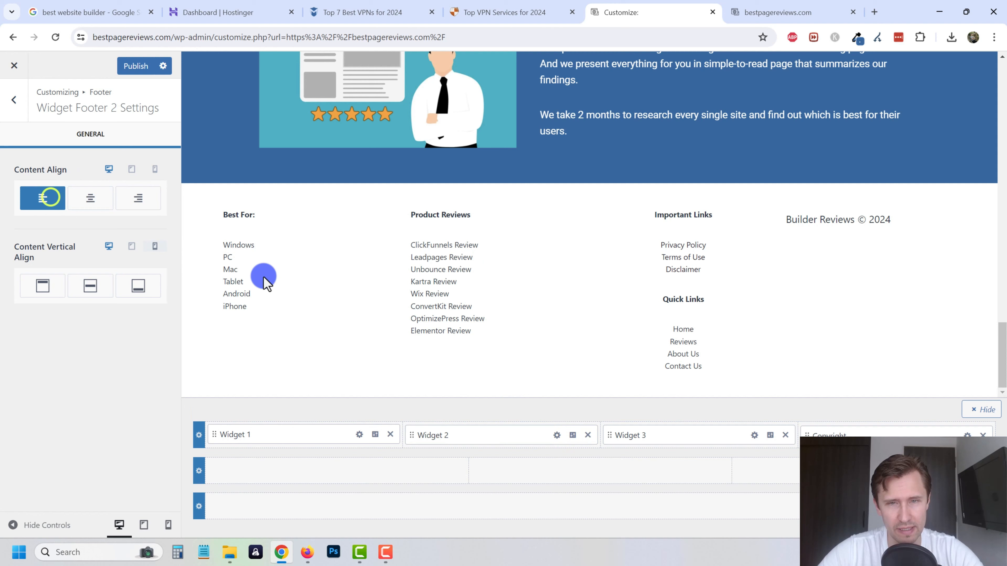
pyautogui.click(770, 435)
pyautogui.click(39, 200)
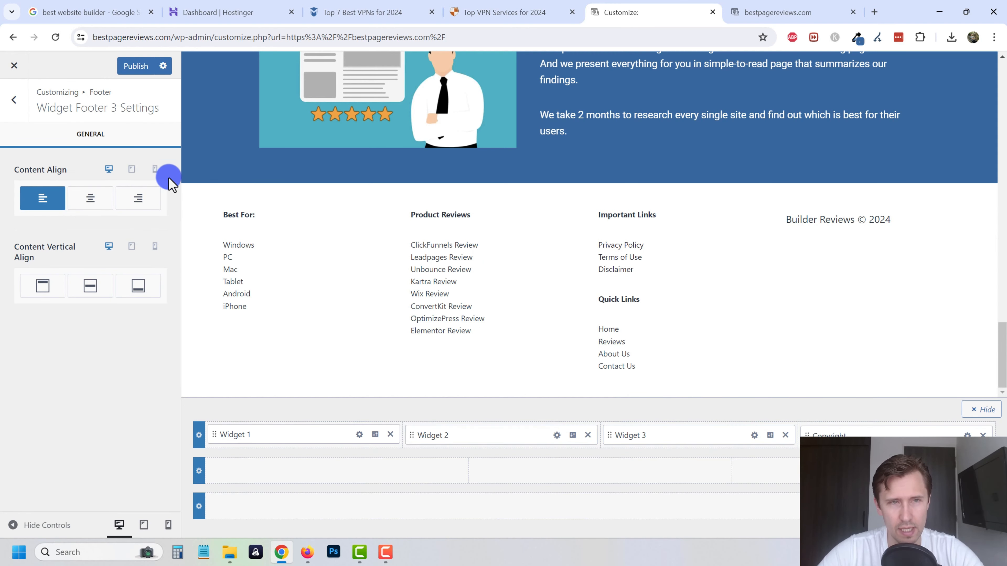
# Center the content of footer Widget 1 and Widget 2 for the mobile layout
pyautogui.click(155, 169)
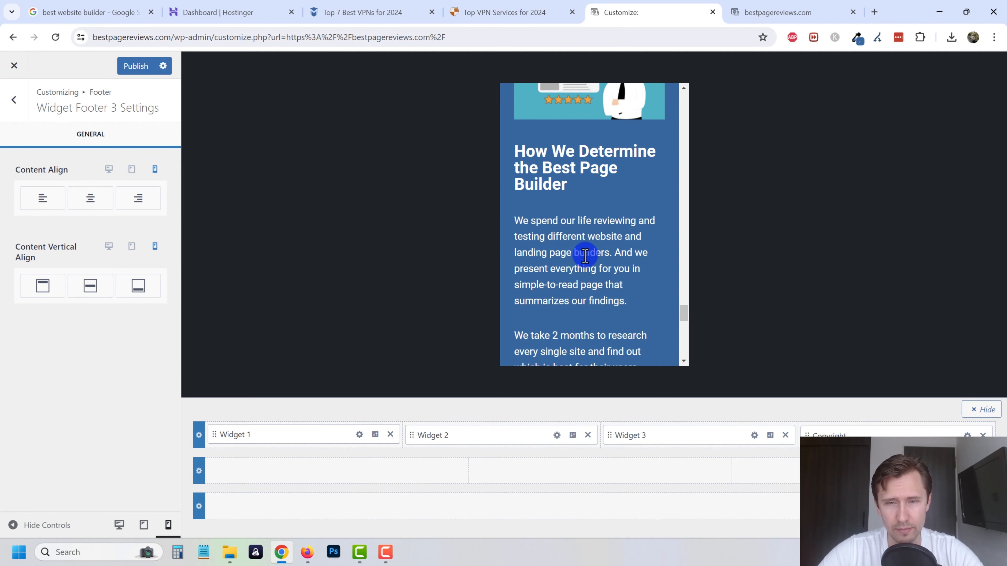
pyautogui.scroll(-10, 585, 256)
pyautogui.scroll(3, 582, 216)
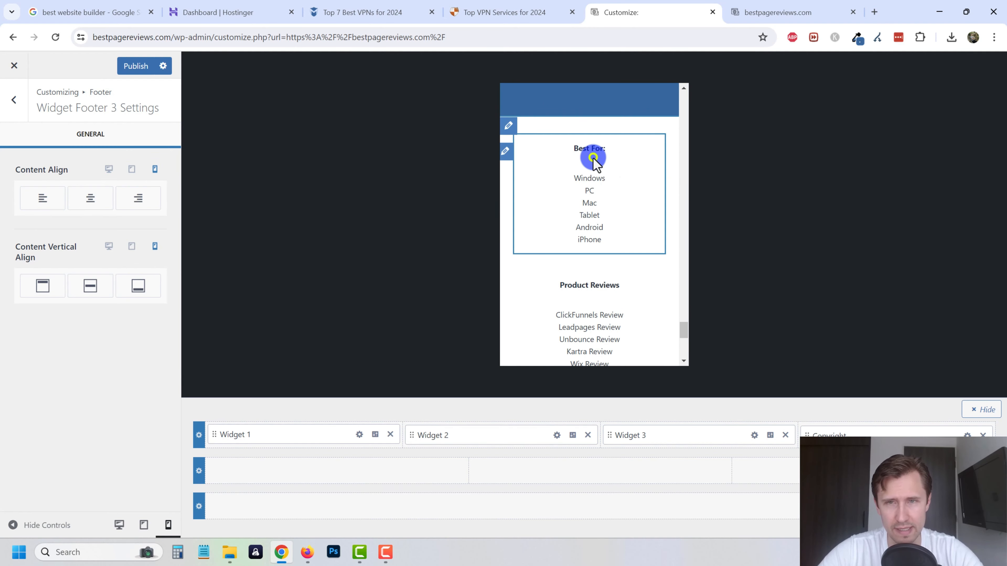
pyautogui.click(374, 435)
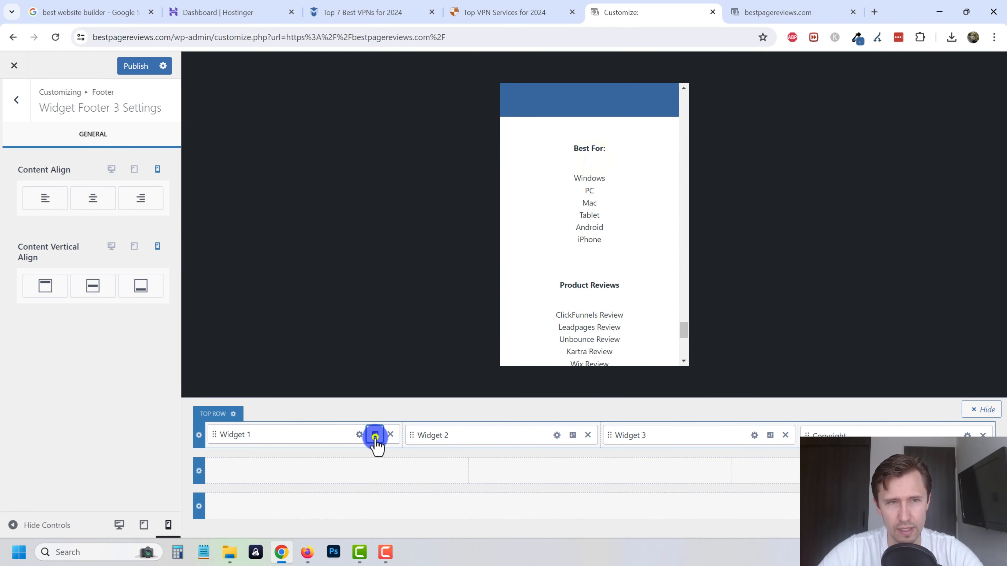
pyautogui.click(87, 198)
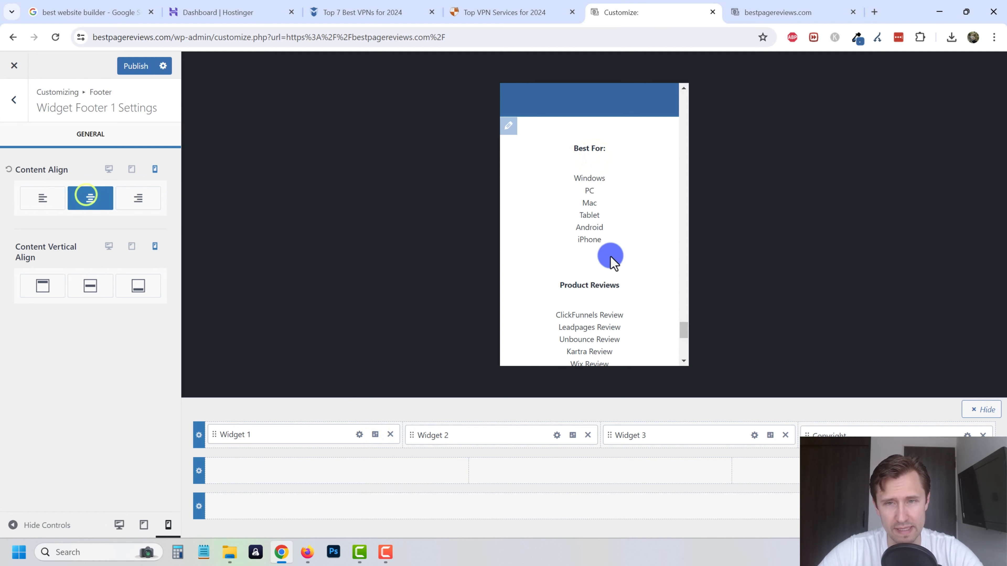
pyautogui.scroll(-2, 607, 259)
pyautogui.click(573, 435)
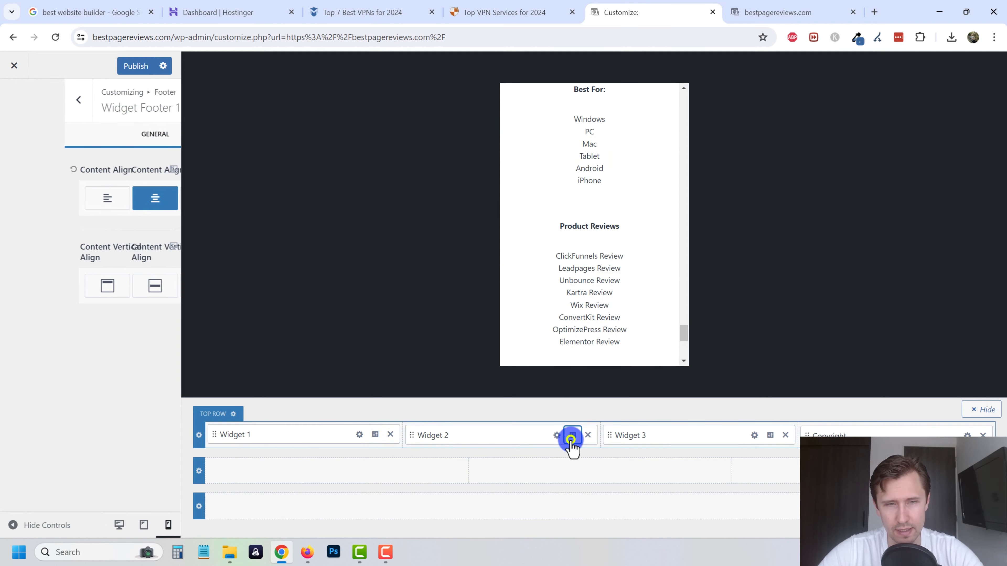
pyautogui.click(110, 198)
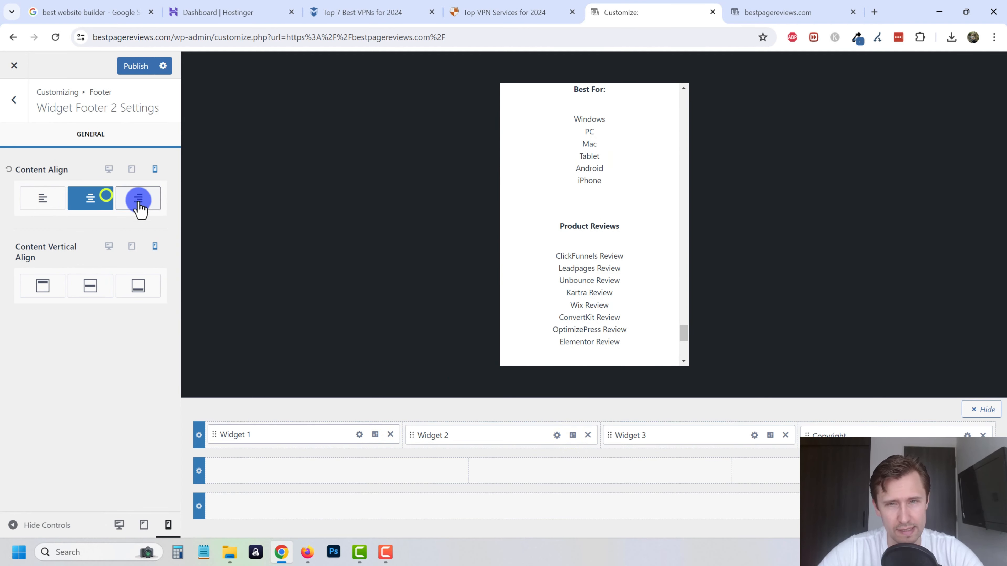
# Center the content of footer Widget 3 and the footer copyright text for mobile
pyautogui.scroll(-4, 657, 279)
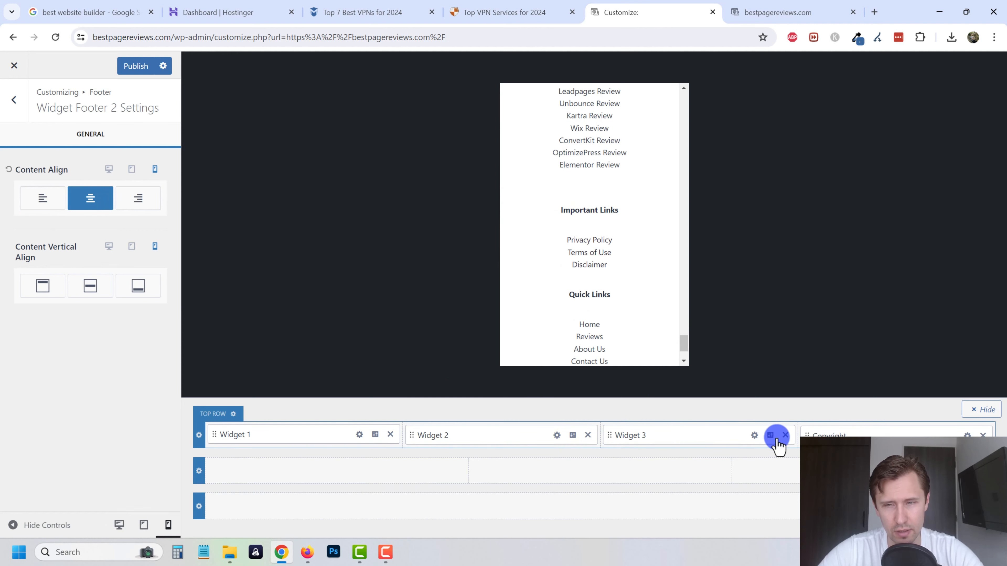
pyautogui.click(767, 436)
pyautogui.click(104, 198)
pyautogui.scroll(-2, 643, 282)
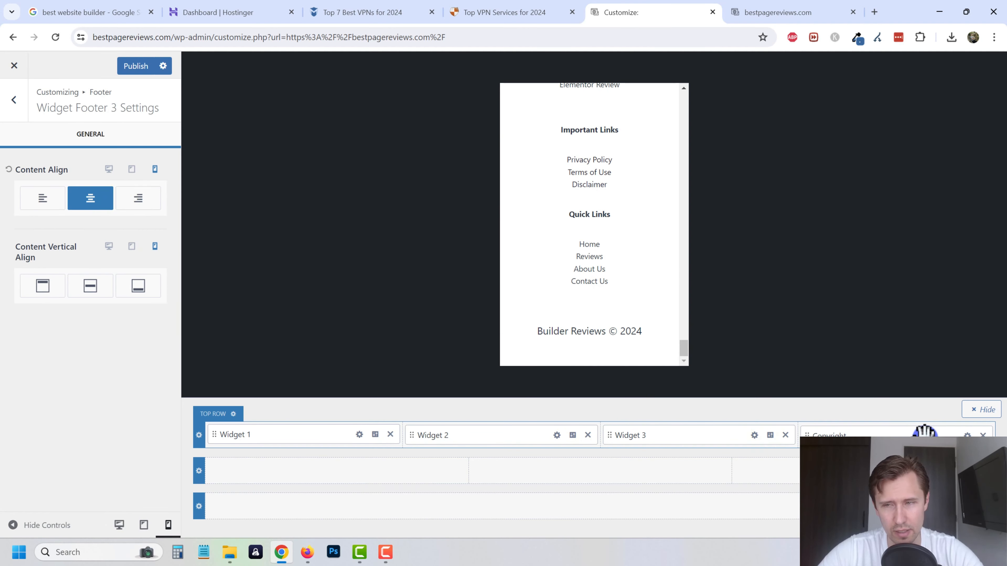
pyautogui.click(769, 434)
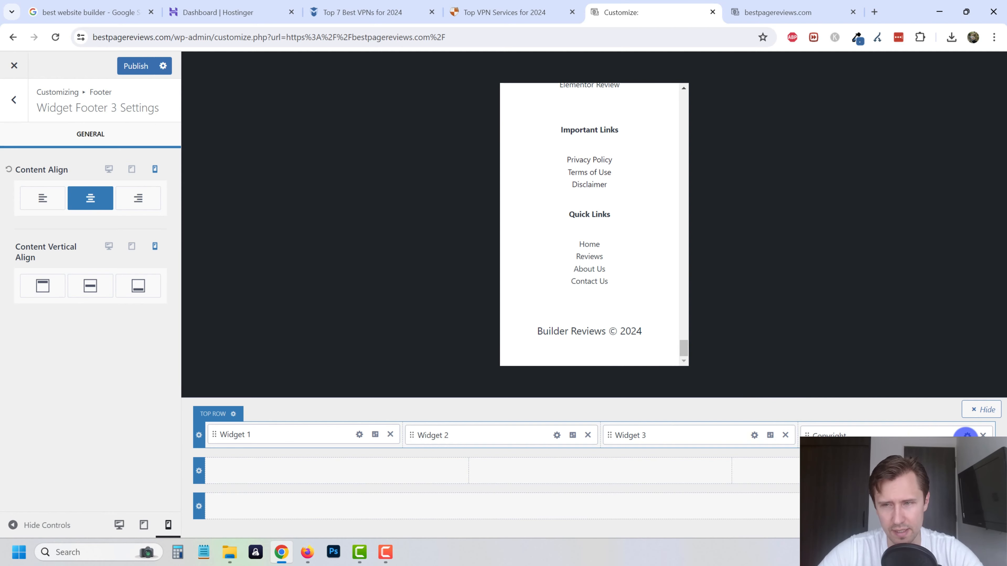
pyautogui.click(966, 435)
pyautogui.click(97, 361)
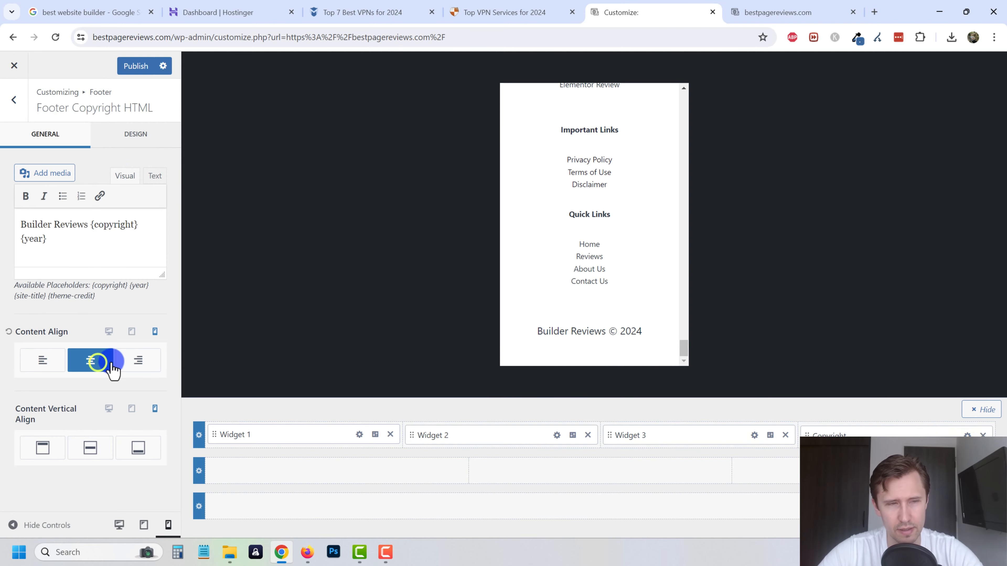
# Review the footer alignment and the review cards above it in the desktop, tablet and mobile previews
pyautogui.click(120, 523)
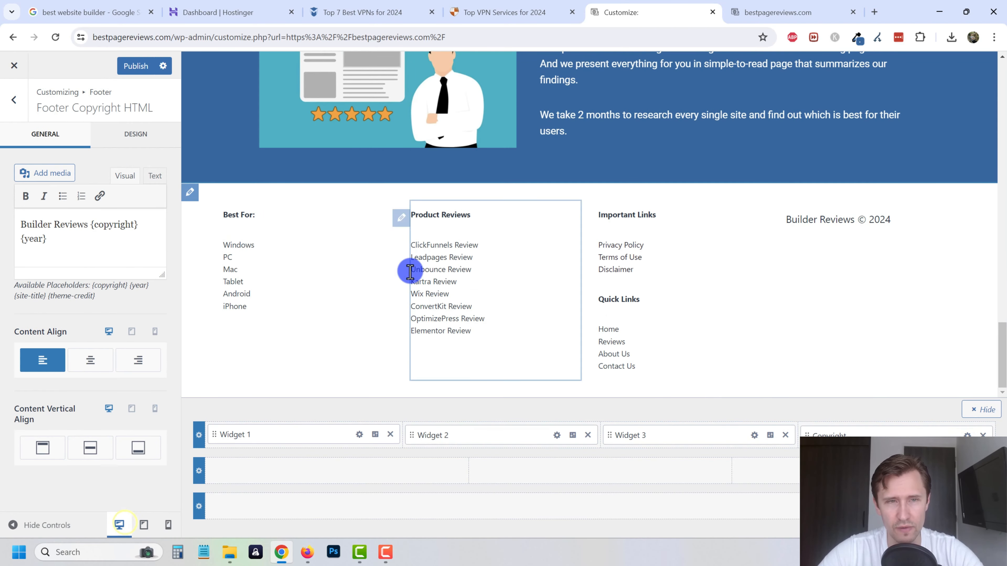
pyautogui.click(144, 525)
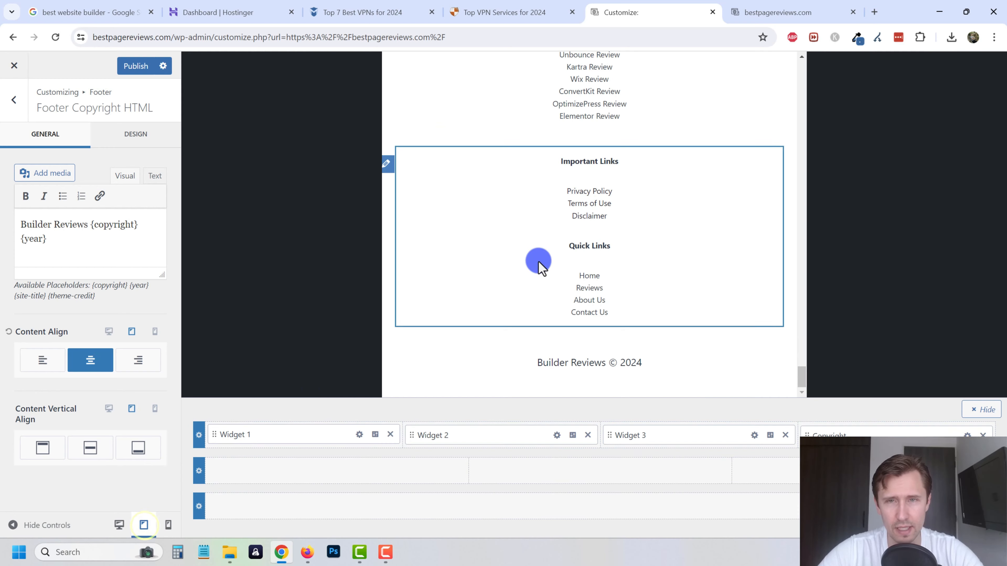
pyautogui.scroll(5, 551, 243)
pyautogui.scroll(-4, 579, 238)
pyautogui.scroll(-3, 598, 236)
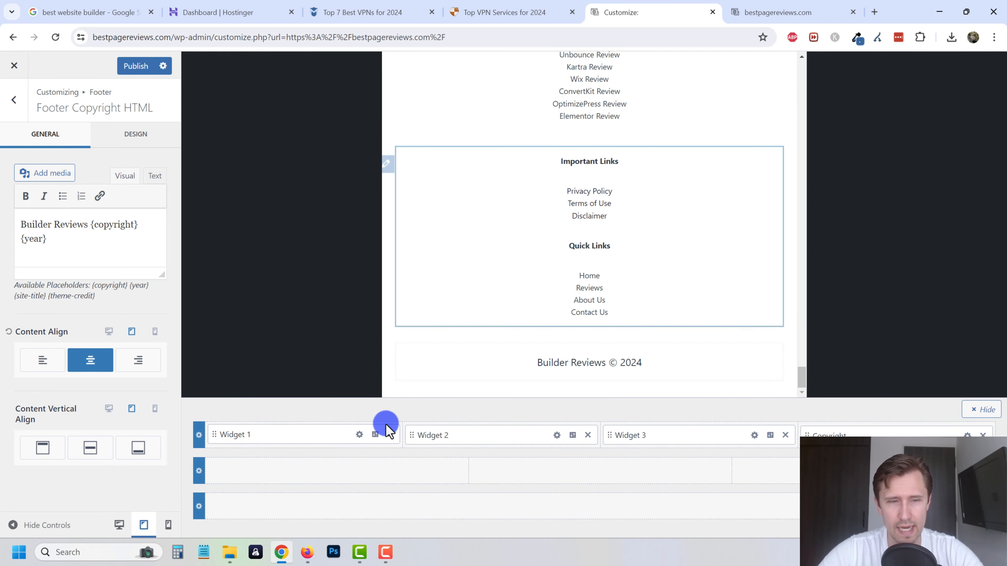
pyautogui.click(168, 525)
pyautogui.scroll(15, 601, 250)
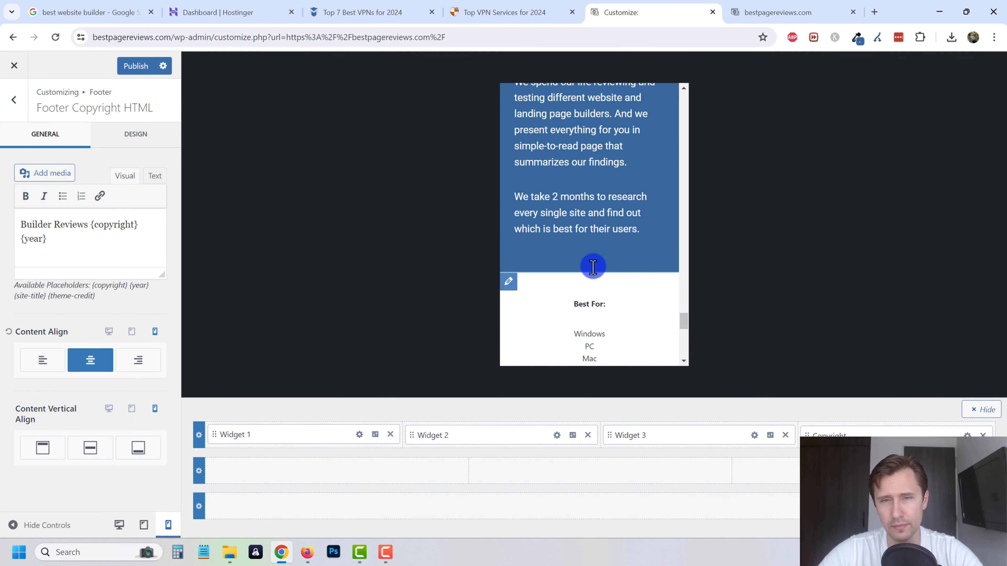
pyautogui.scroll(10, 577, 274)
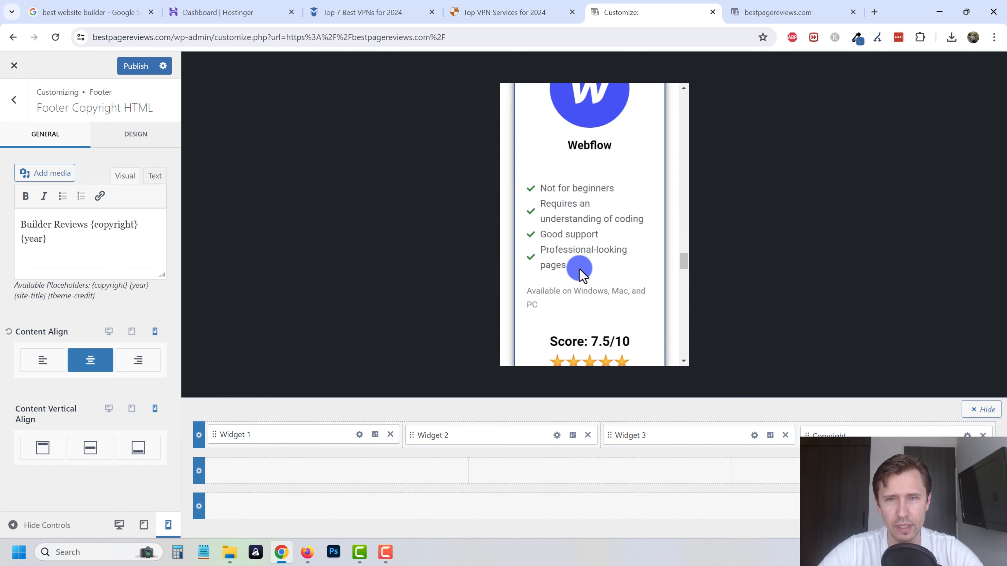
pyautogui.scroll(3, 600, 253)
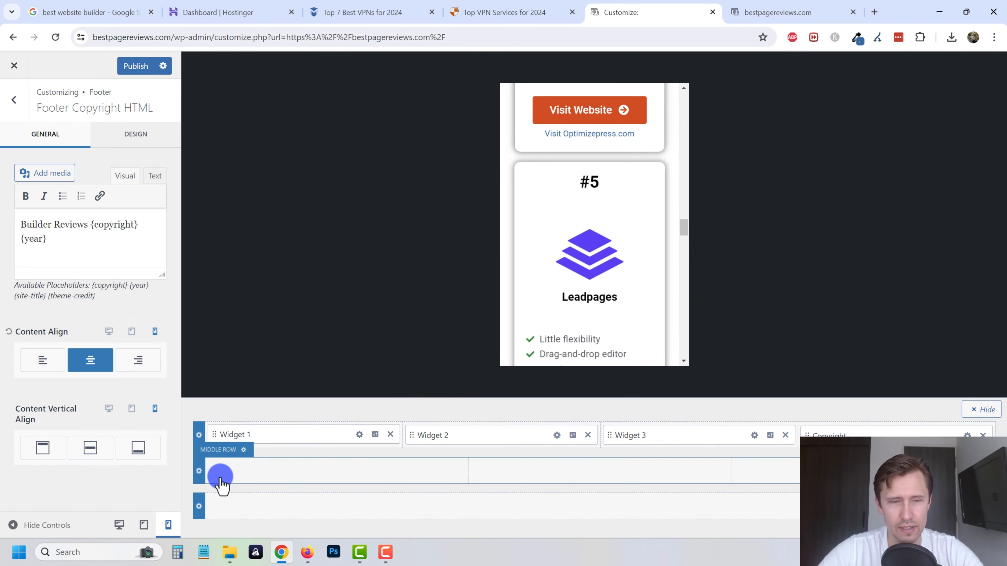
pyautogui.click(144, 525)
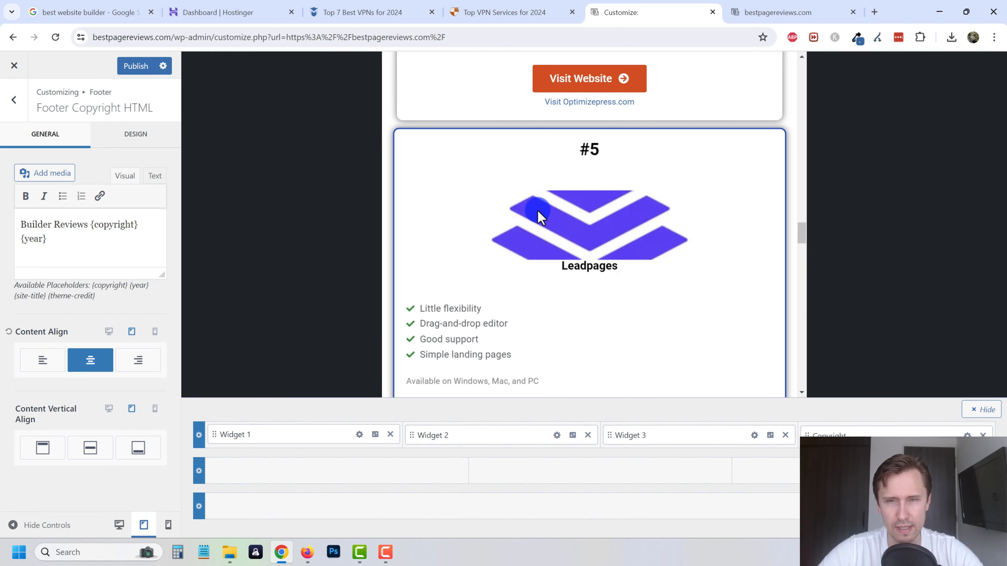
# Publish the footer changes and open the Best Landing Page Builder Review page for editing in Elementor
pyautogui.click(137, 66)
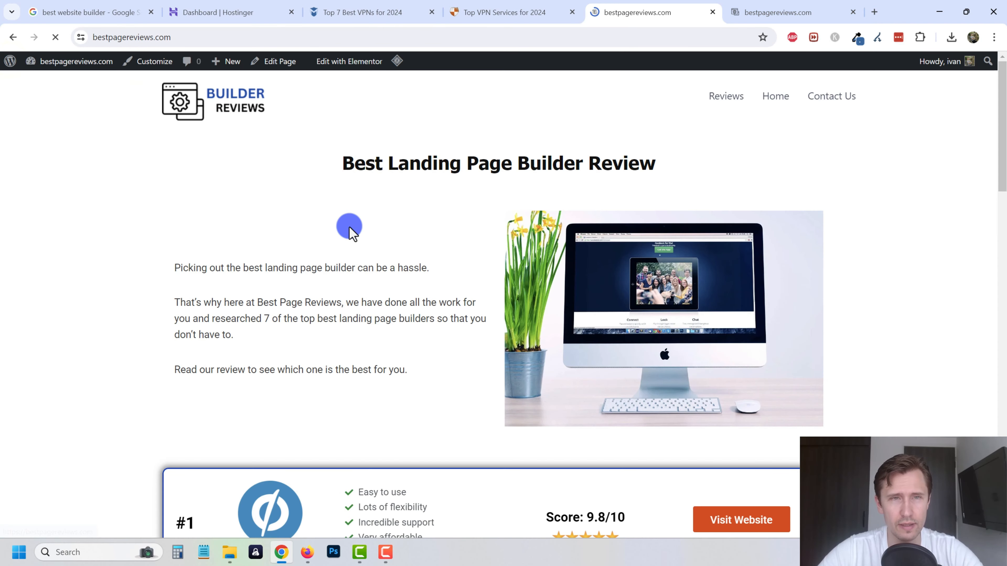
pyautogui.click(340, 66)
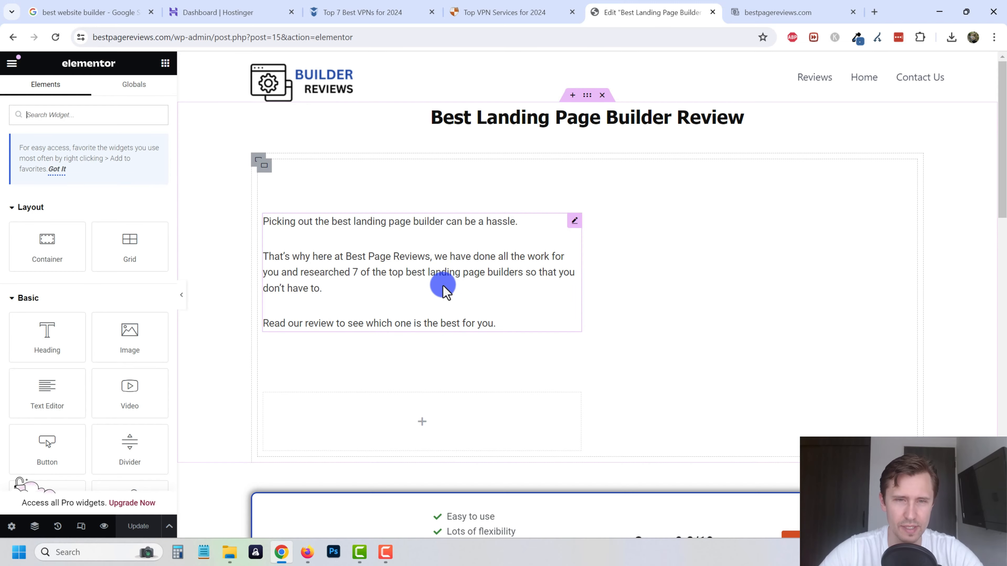
pyautogui.scroll(-10, 440, 282)
pyautogui.scroll(10, 415, 273)
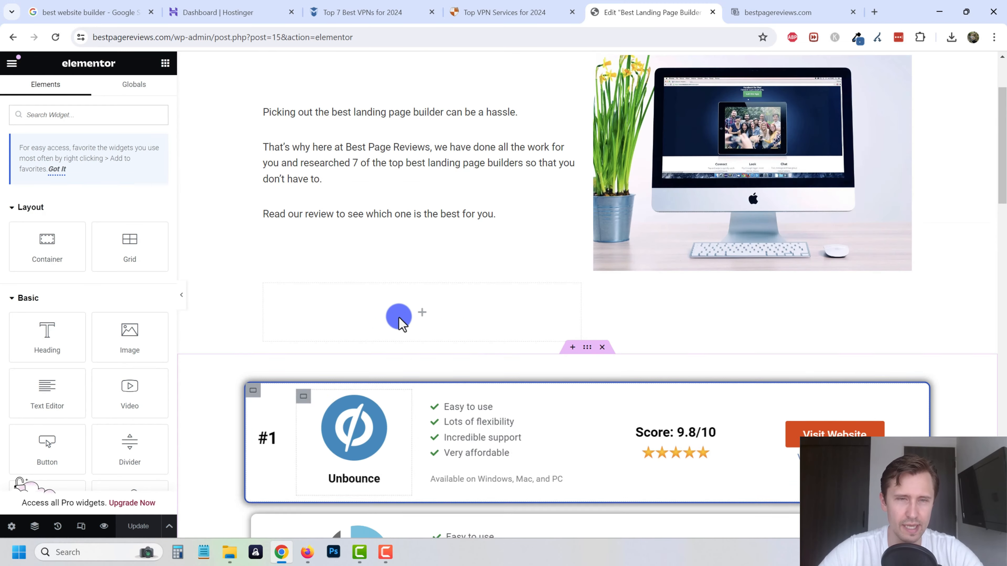
# Examine the landing page builder review cards in Elementor's Tablet Portrait and mobile responsive previews
pyautogui.click(81, 527)
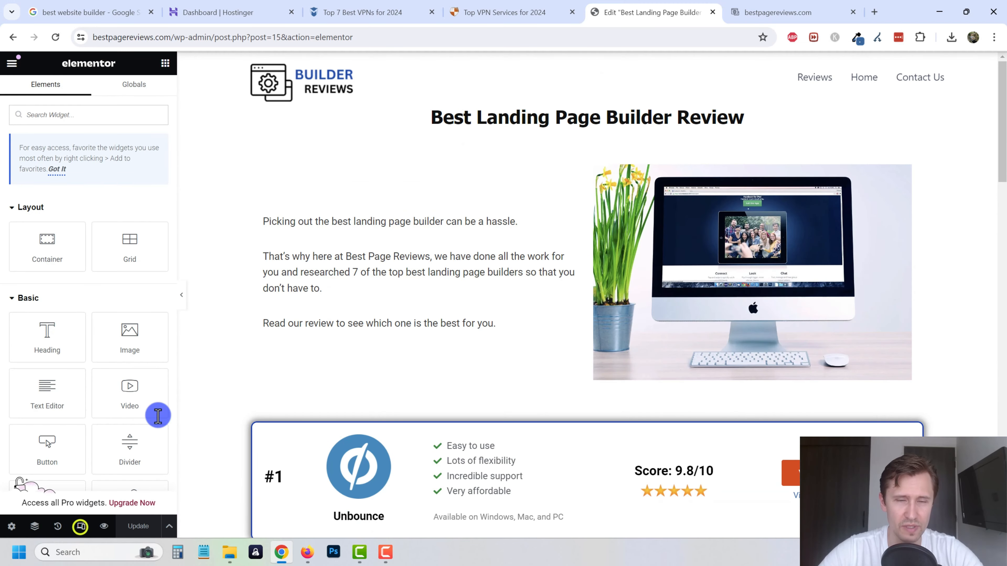
pyautogui.click(540, 62)
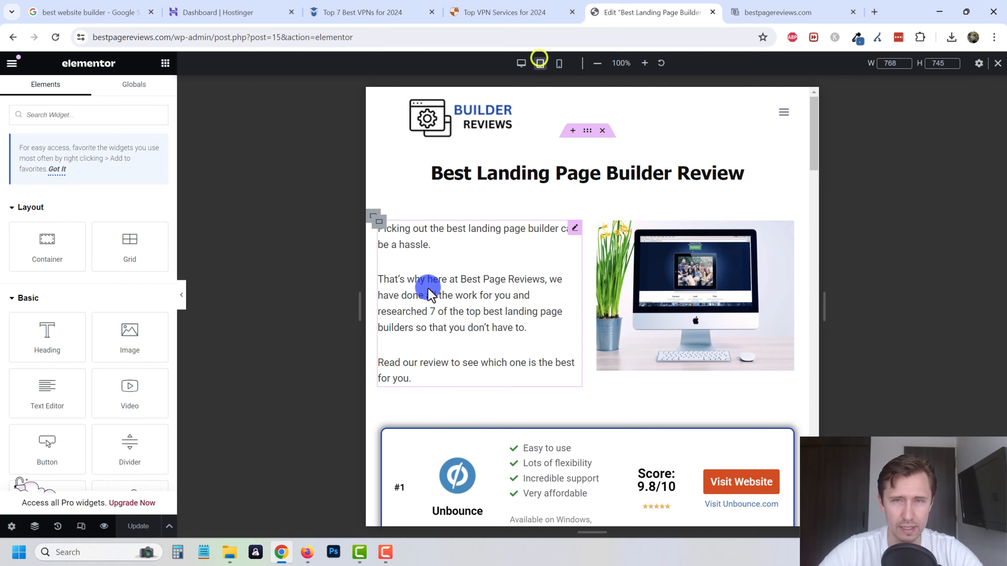
pyautogui.scroll(-10, 430, 285)
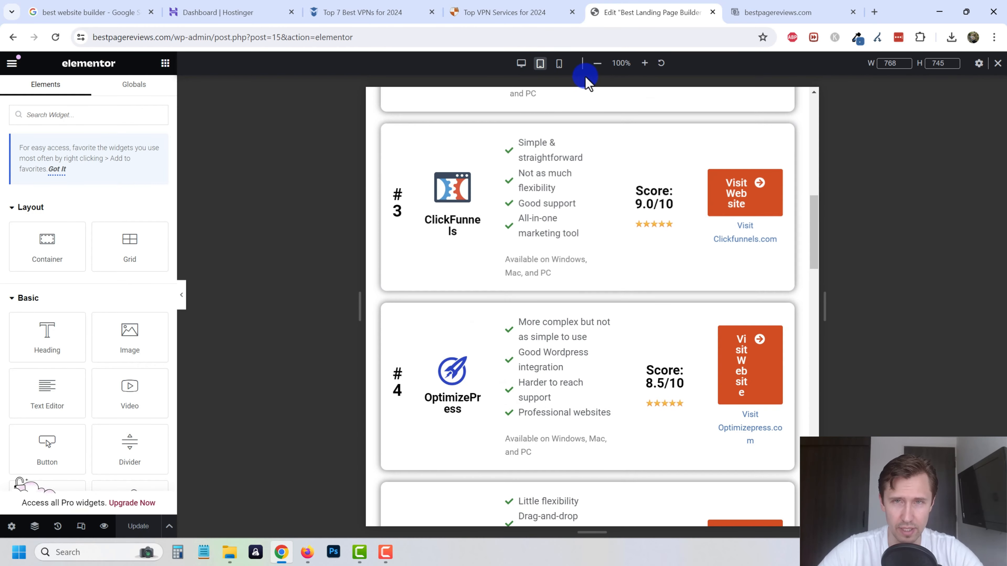
pyautogui.click(559, 63)
pyautogui.scroll(3, 555, 325)
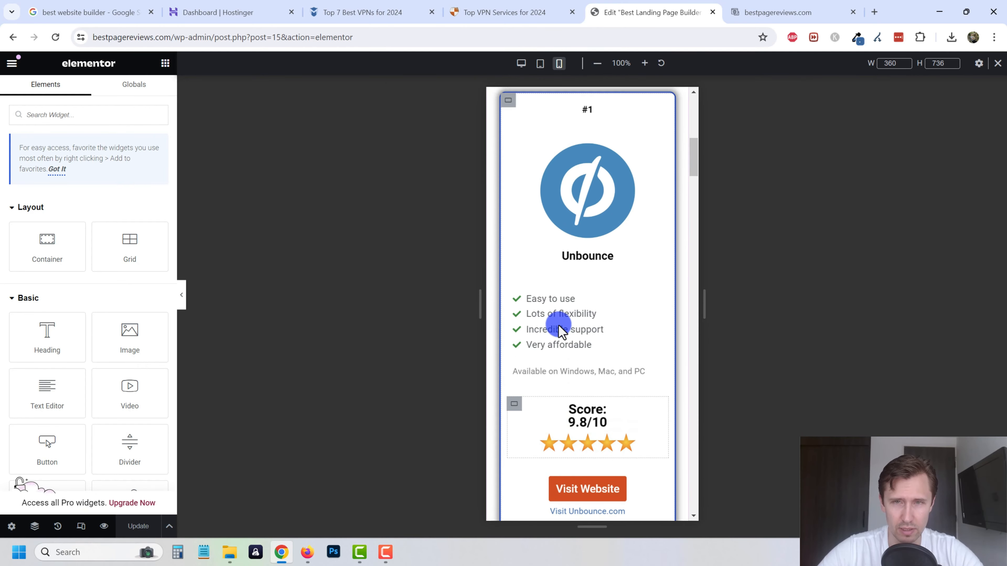
pyautogui.scroll(-15, 590, 274)
pyautogui.scroll(-15, 590, 279)
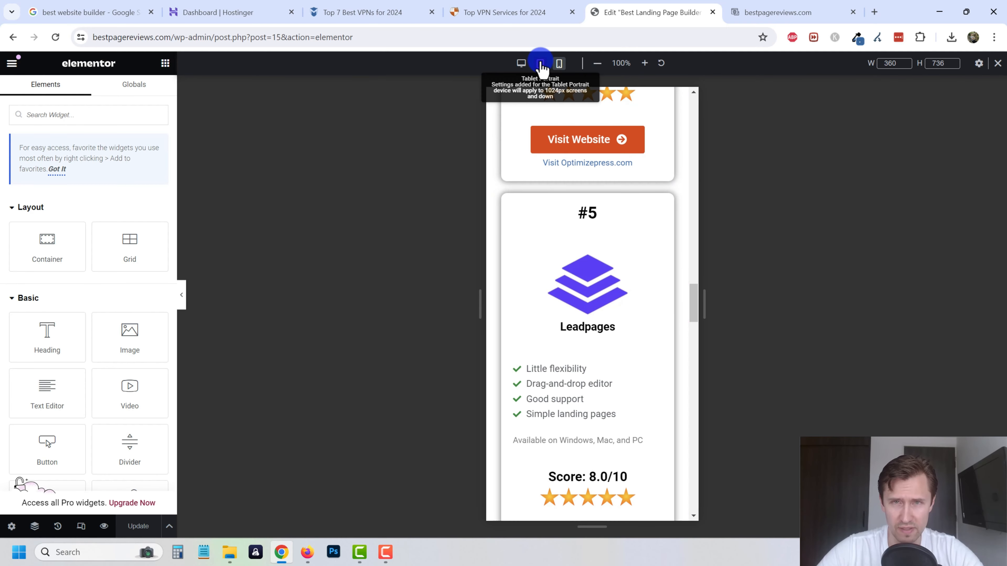
# In the tablet portrait layout, set the Leadpages logo to 96% width and 161 px height, and update the page
pyautogui.click(540, 63)
pyautogui.scroll(20, 566, 327)
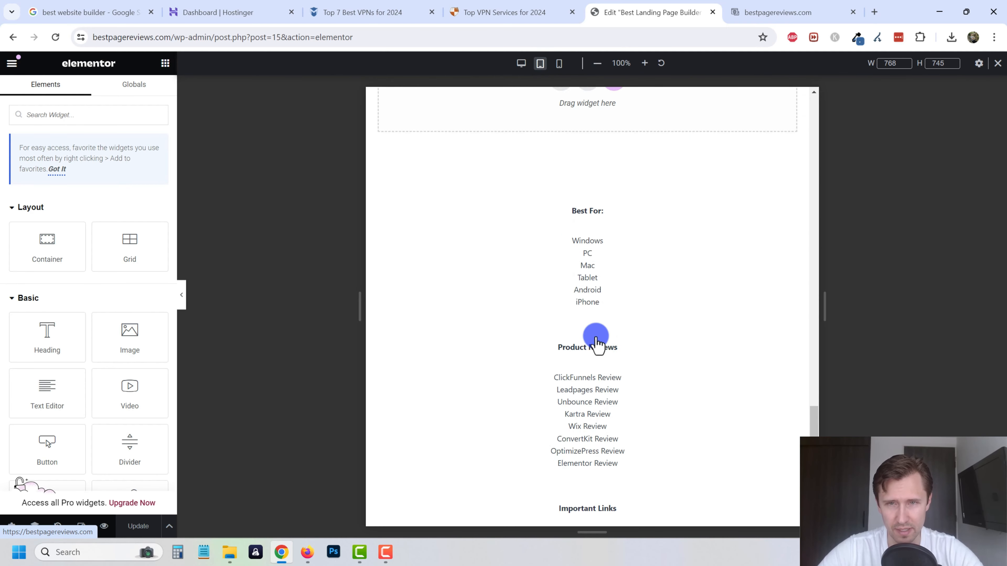
pyautogui.scroll(2, 565, 343)
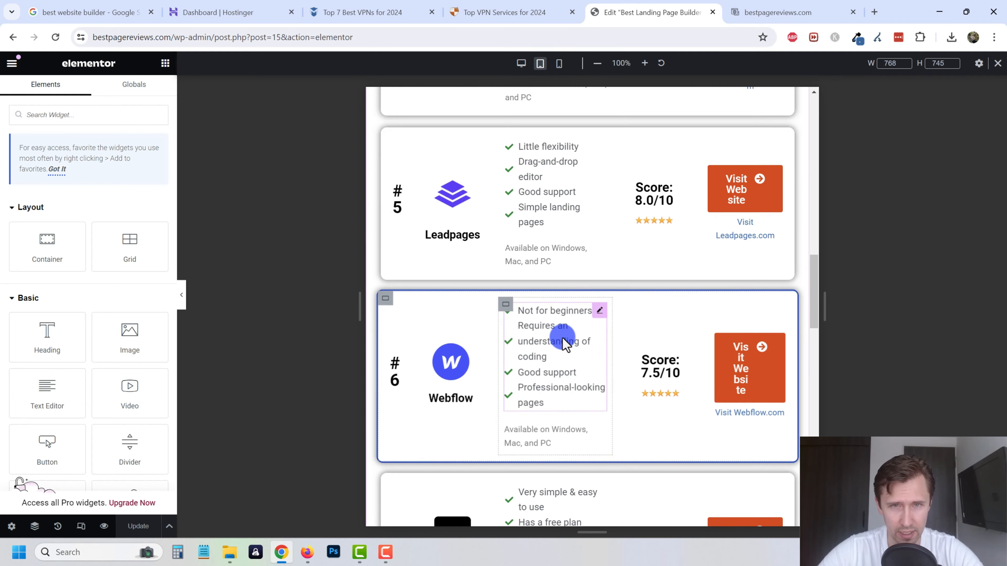
pyautogui.click(474, 165)
pyautogui.click(83, 91)
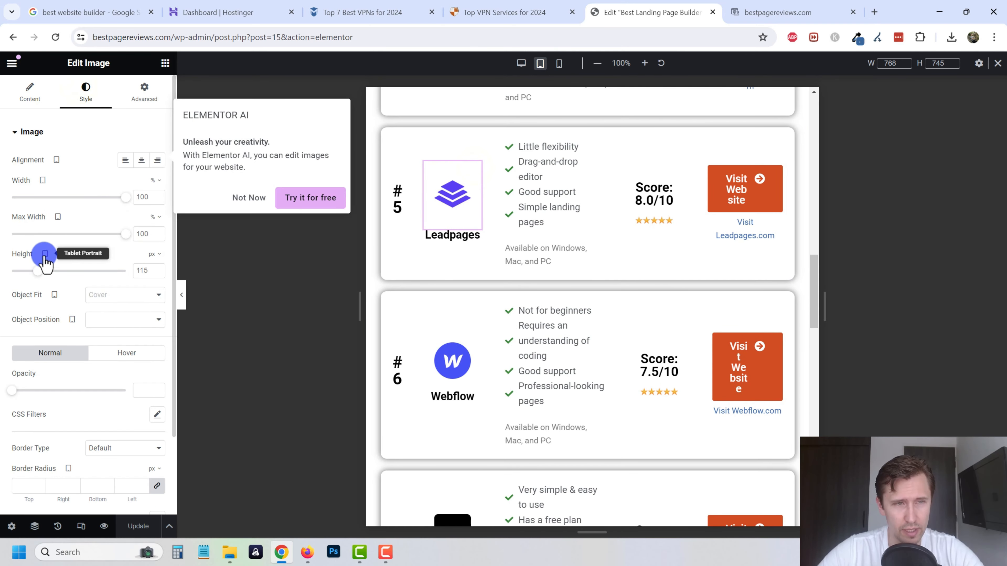
pyautogui.click(138, 198)
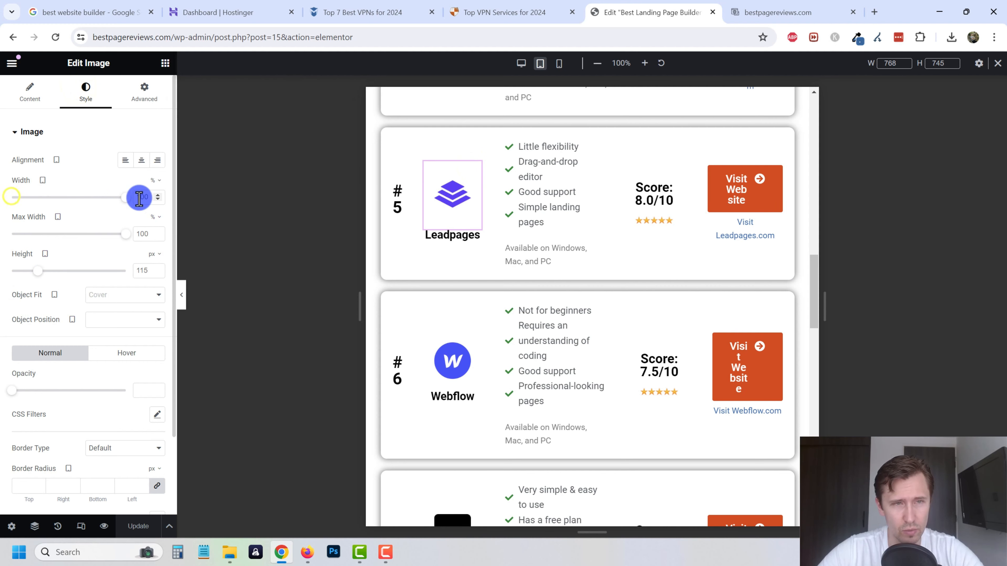
pyautogui.moveTo(115, 199); pyautogui.dragTo(113, 203)
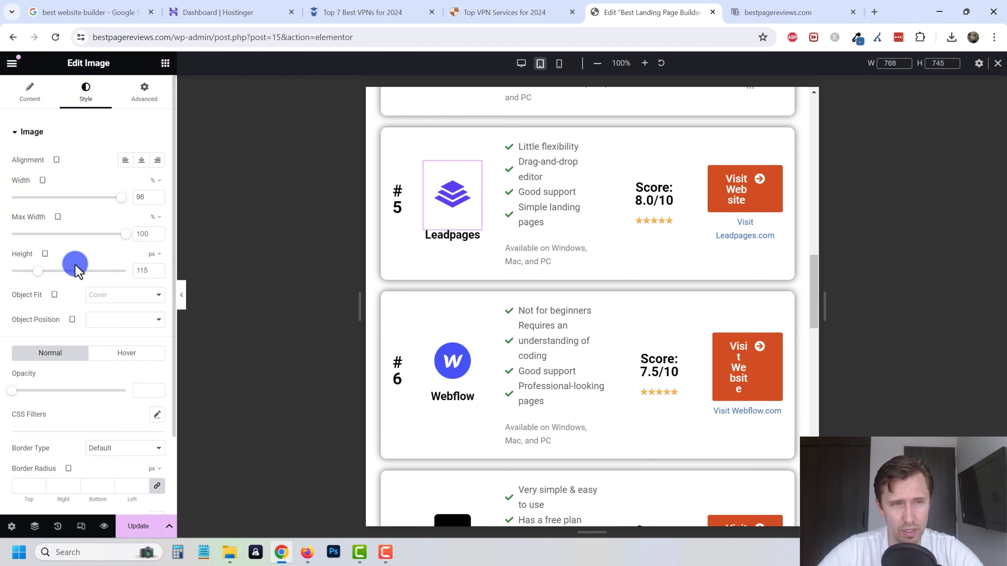
pyautogui.moveTo(40, 281)
pyautogui.mouseDown()
pyautogui.moveTo(60, 280)
pyautogui.moveTo(50, 282)
pyautogui.mouseUp()
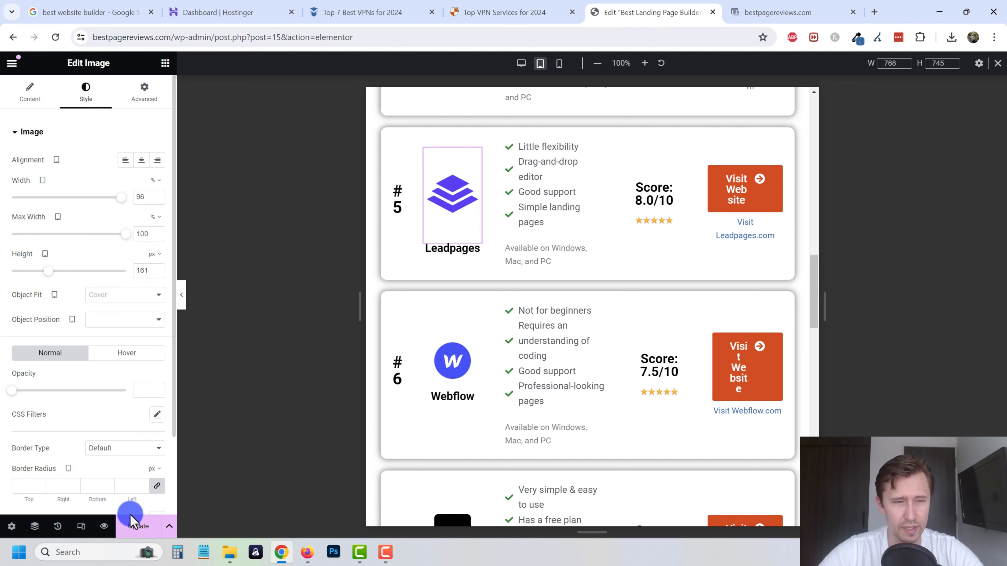
pyautogui.click(131, 523)
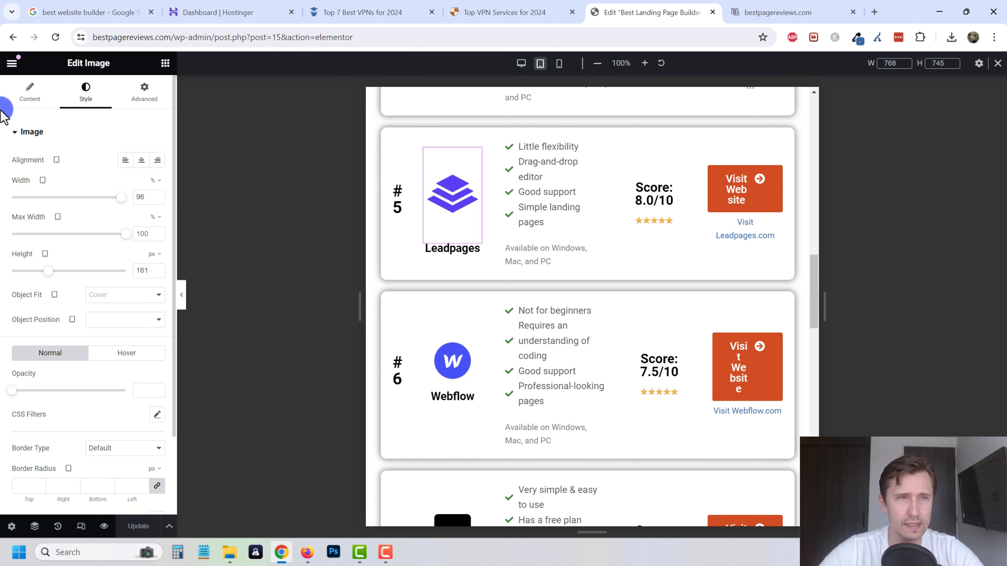
# Exit the Elementor editor, reload the live bestpagereviews.com home page, and review its cards and footer
pyautogui.click(12, 64)
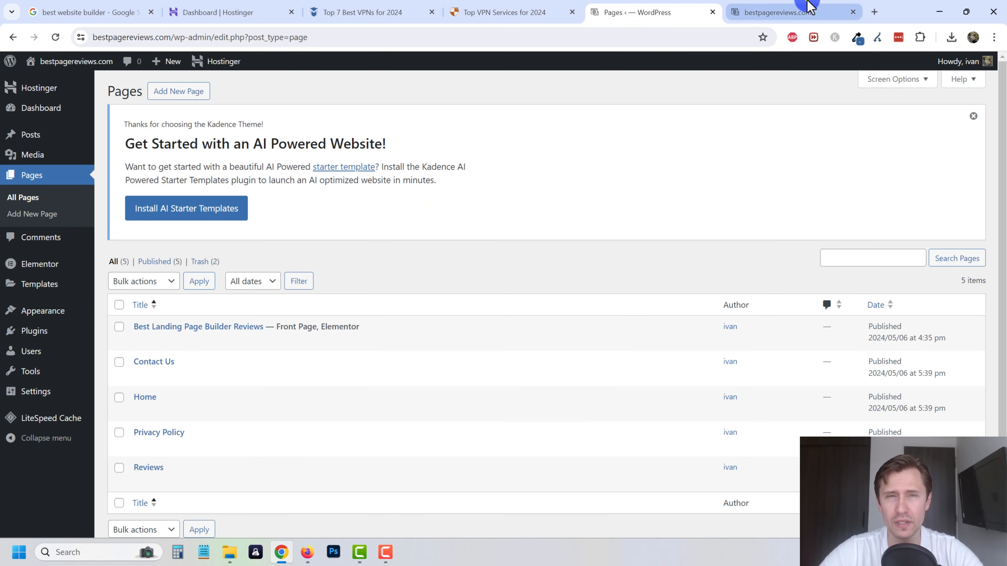
pyautogui.click(807, 3)
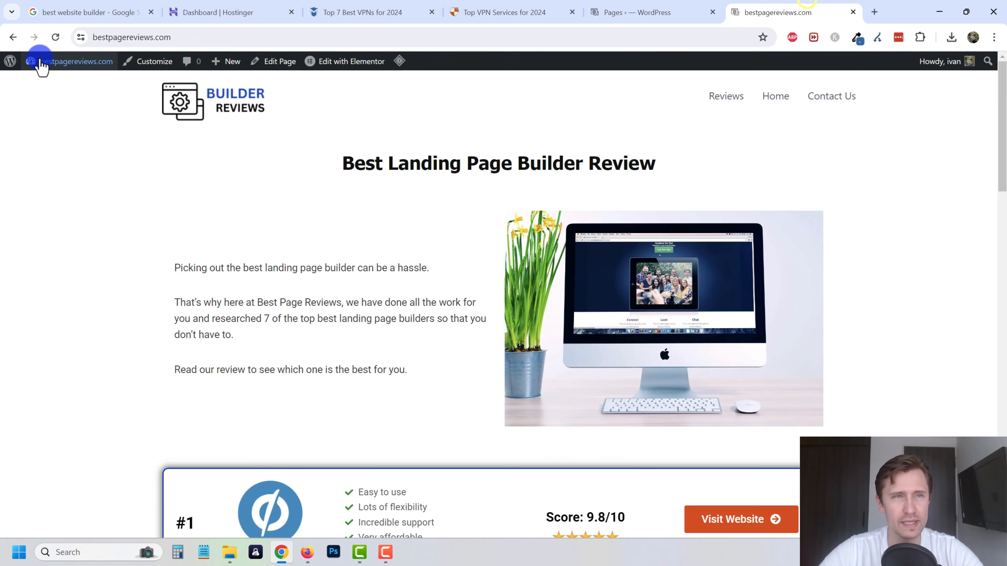
pyautogui.click(54, 37)
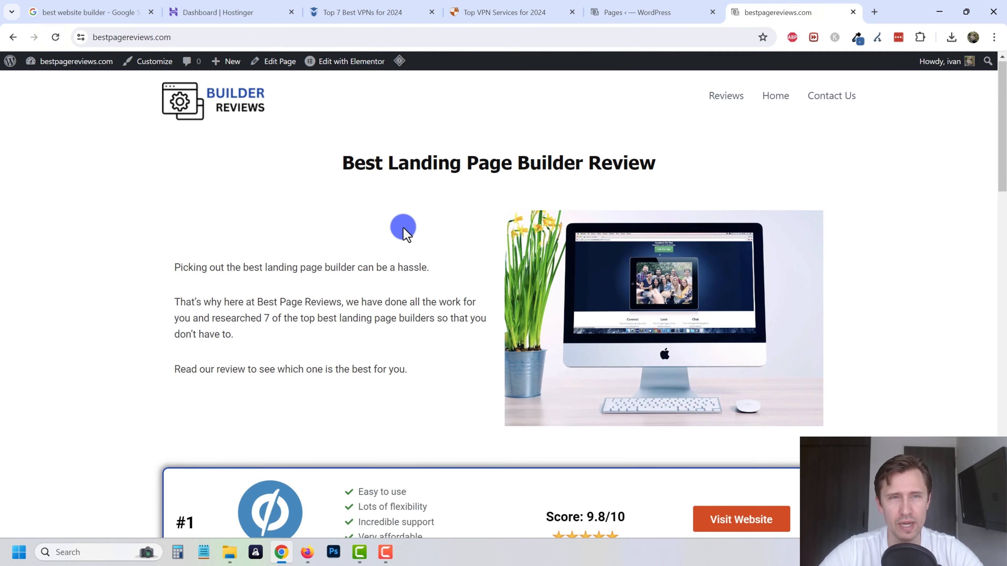
pyautogui.scroll(-5, 401, 226)
pyautogui.scroll(-5, 396, 226)
pyautogui.scroll(10, 396, 225)
pyautogui.scroll(-11, 396, 225)
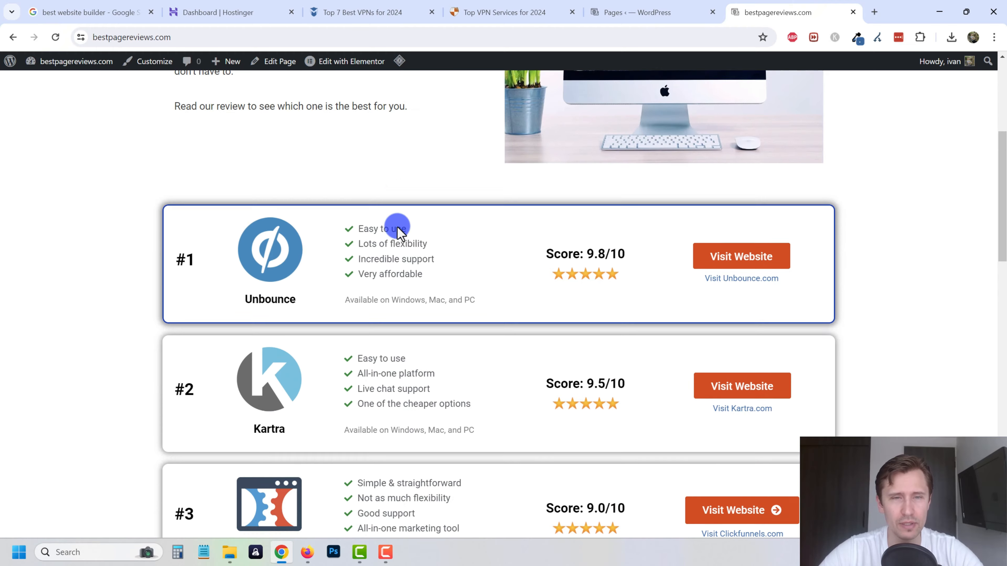
pyautogui.scroll(-15, 456, 344)
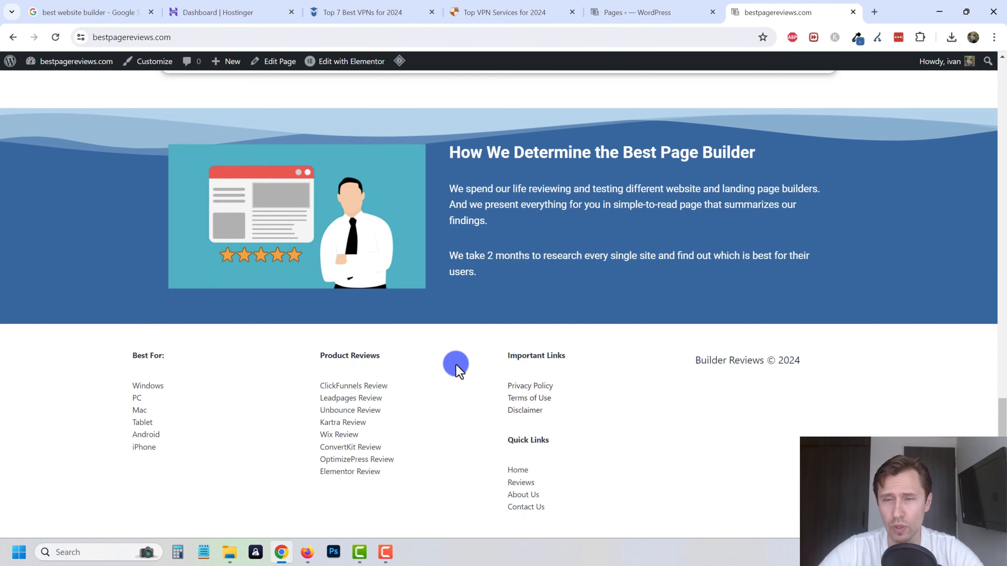
pyautogui.scroll(14, 458, 365)
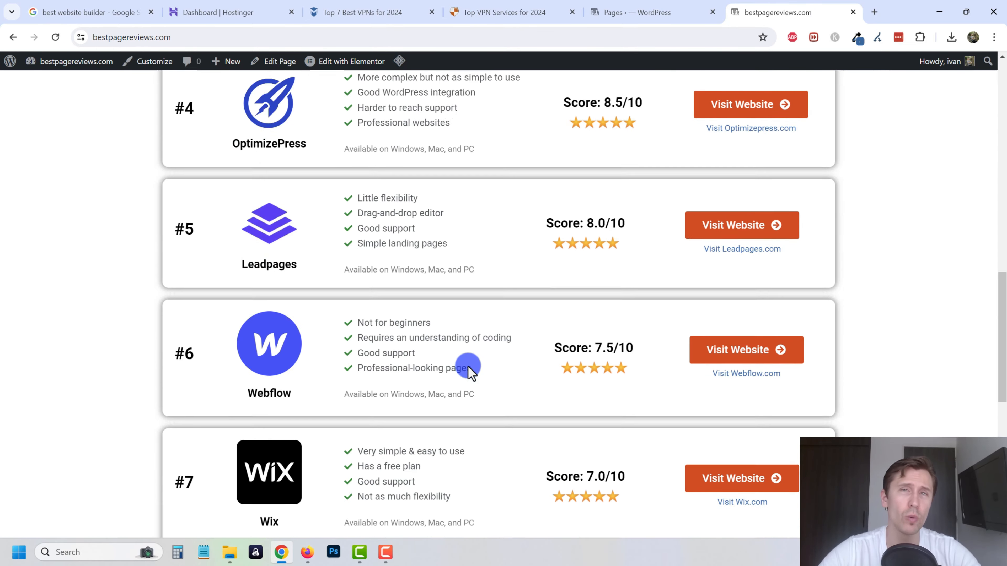
pyautogui.scroll(10, 468, 365)
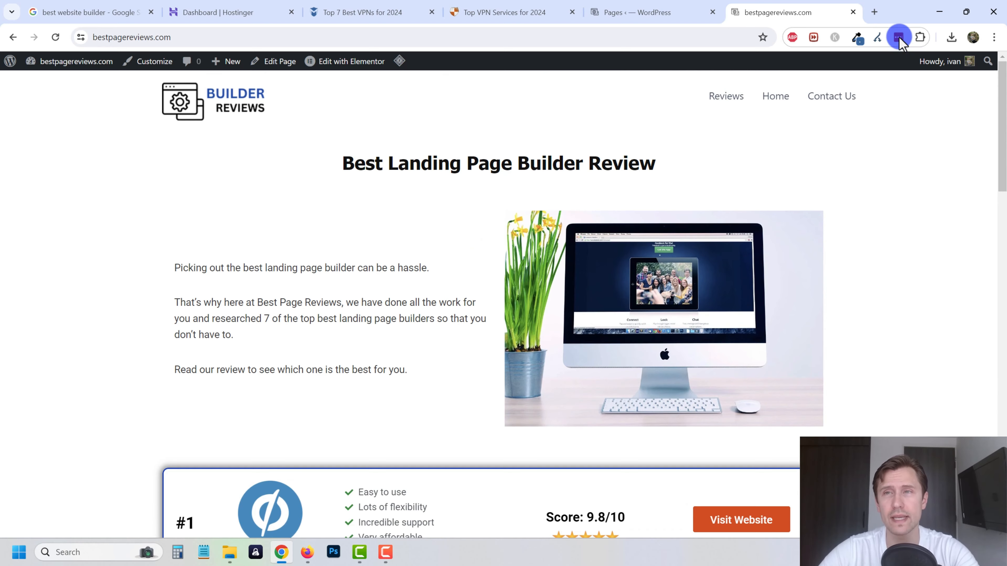
# Open ads.google.com in a new browser tab
pyautogui.click(875, 12)
pyautogui.write('ADS.GOOGLE.C')
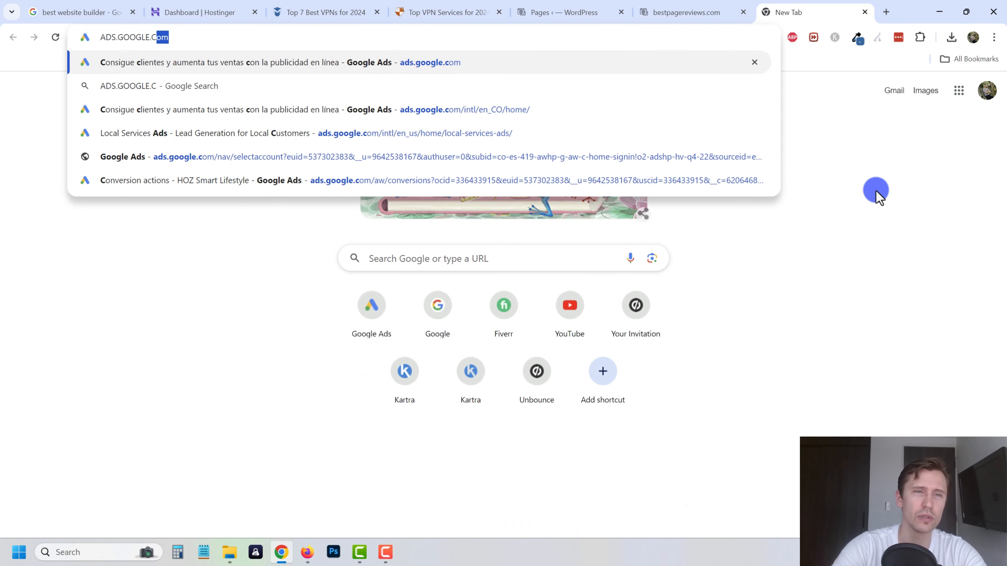
pyautogui.press('Return')
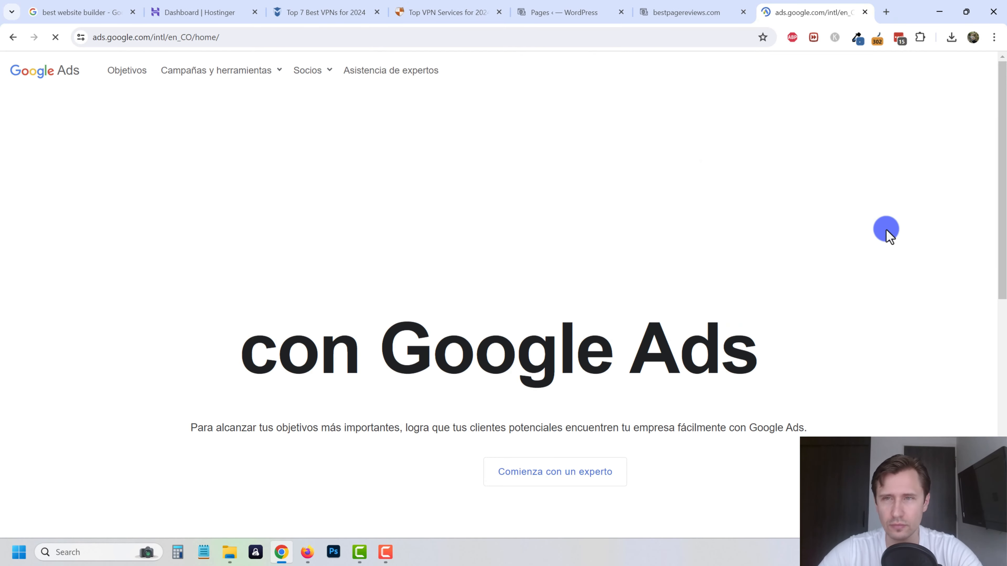
# Change the Google Ads site's region and language to Canada - English and sign in to the account
pyautogui.moveTo(1005, 78); pyautogui.dragTo(1003, 478)
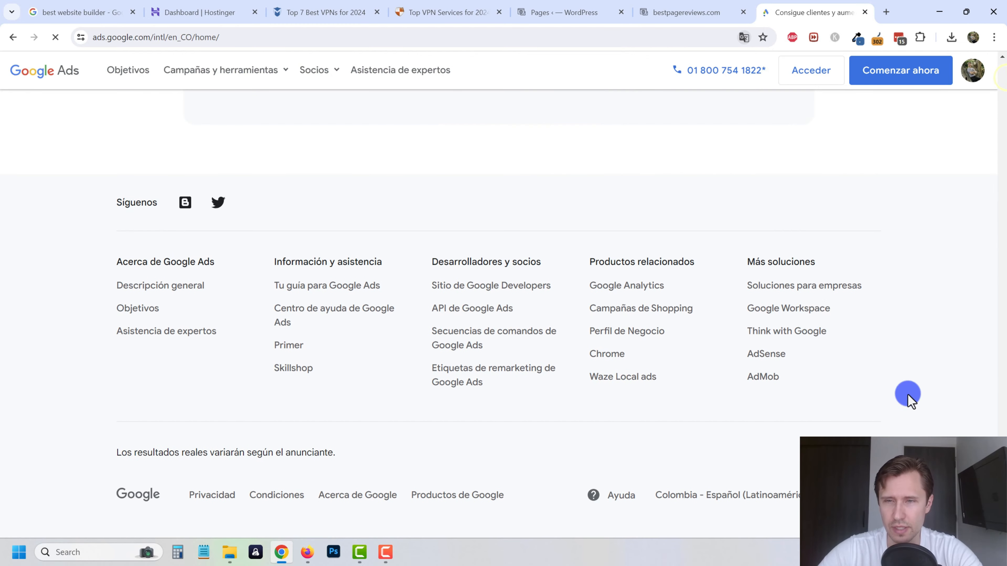
pyautogui.click(757, 499)
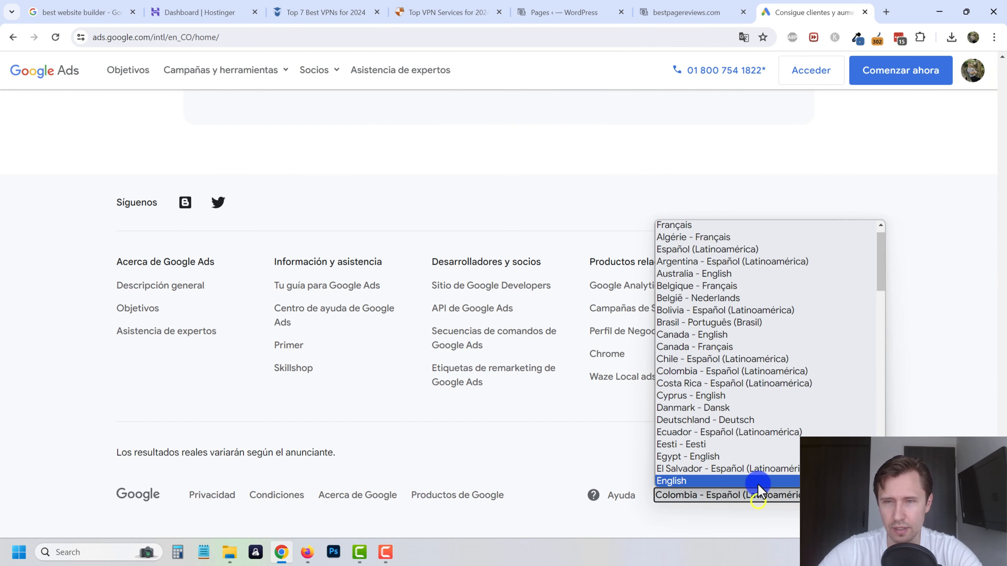
pyautogui.click(713, 337)
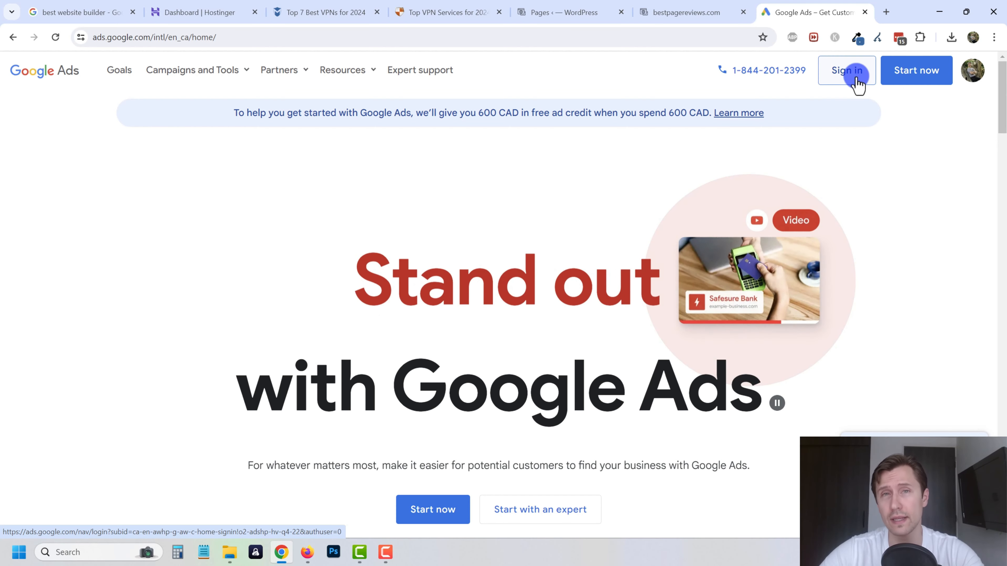
pyautogui.click(847, 70)
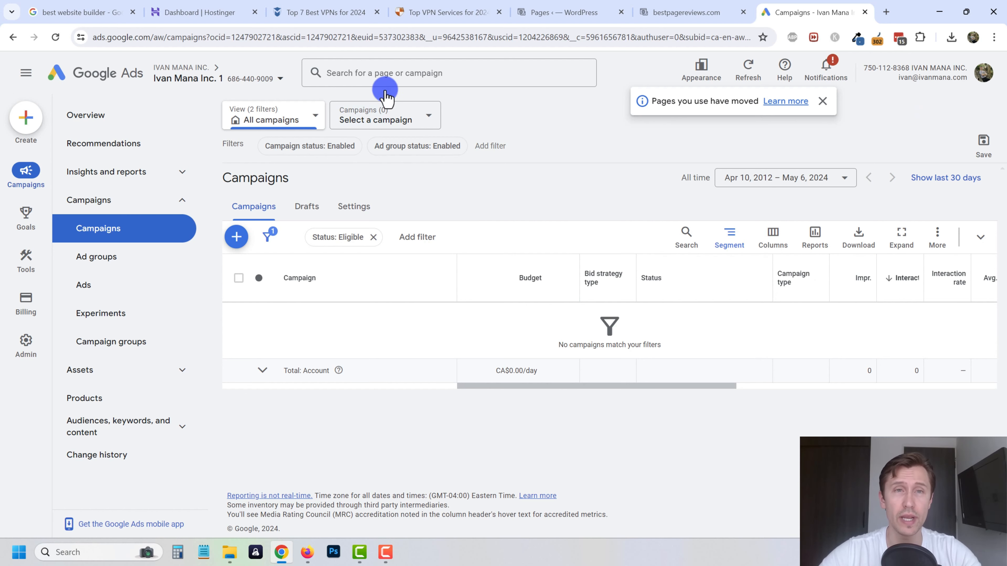
# Close the two VPN comparison pages and start a new campaign with the Website traffic objective
pyautogui.click(377, 11)
pyautogui.click(377, 12)
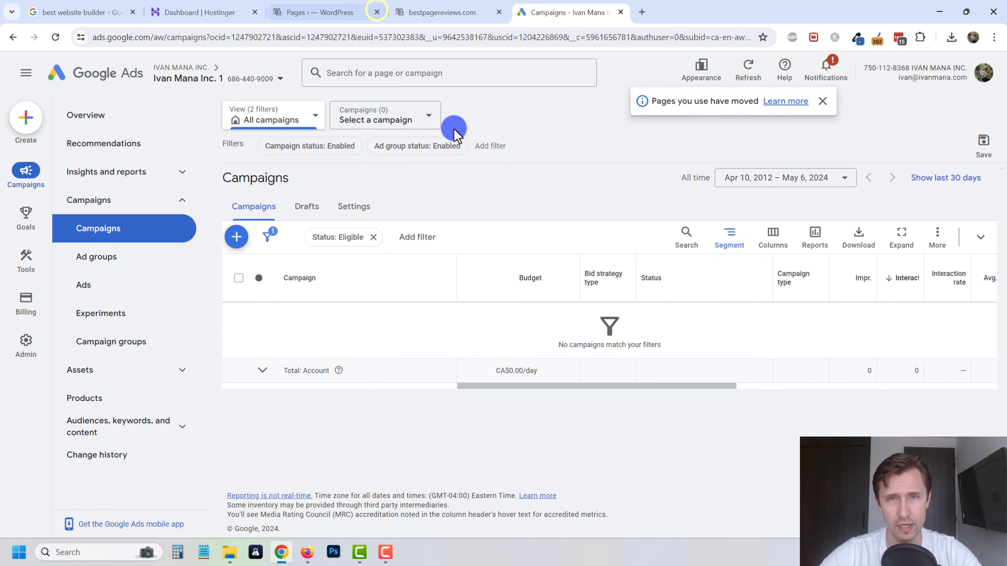
pyautogui.click(247, 238)
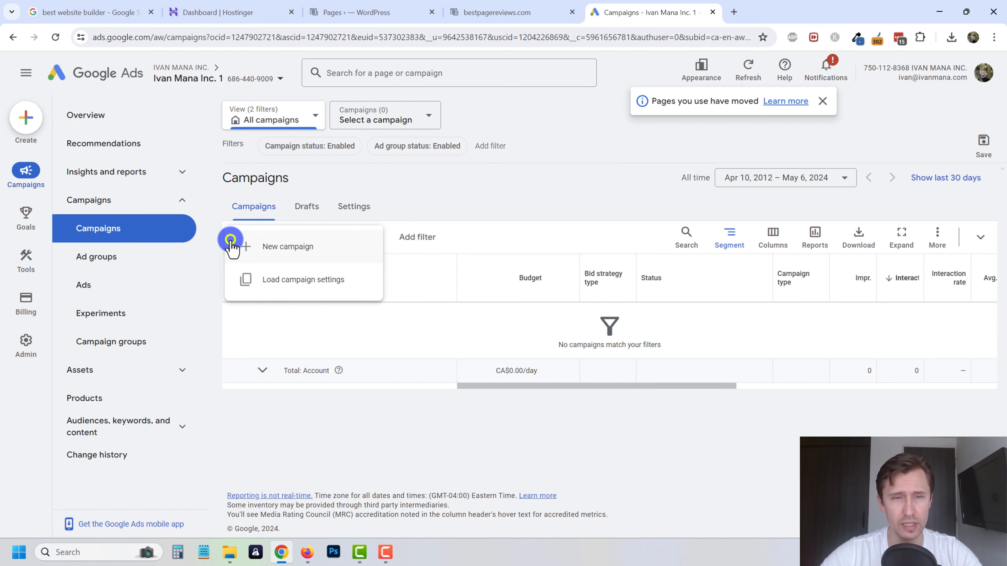
pyautogui.click(292, 249)
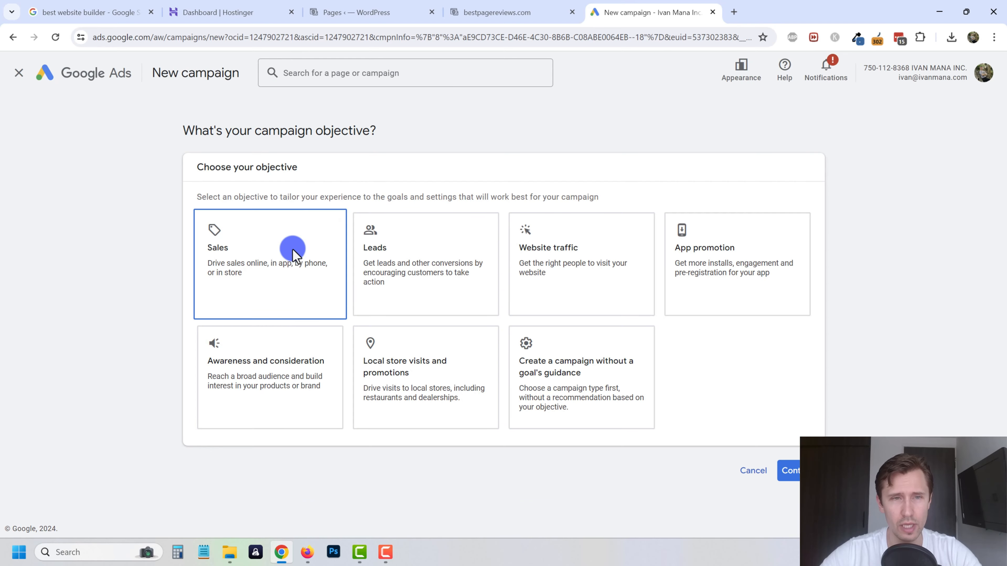
pyautogui.click(523, 307)
pyautogui.click(570, 274)
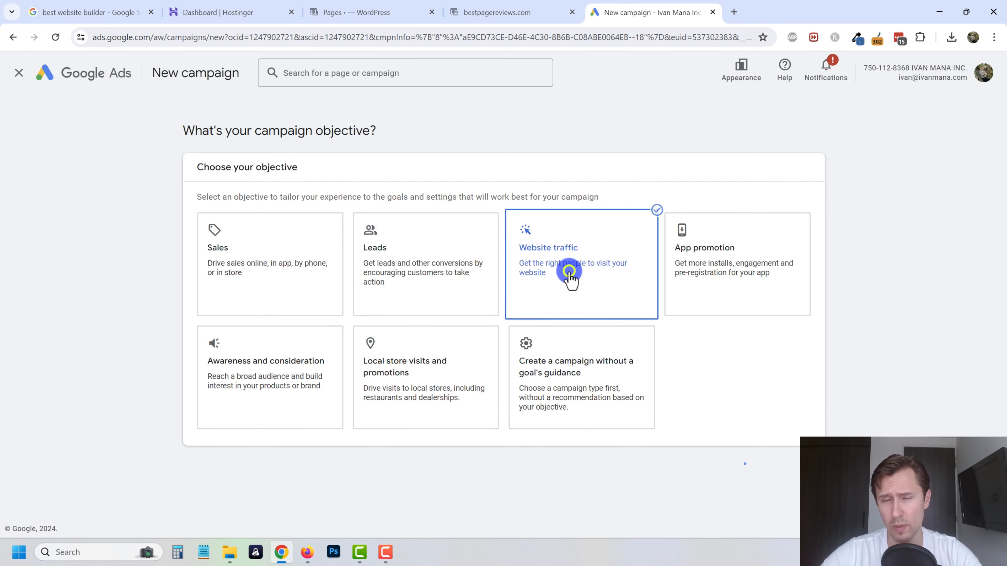
# Remove the Contacts conversion goal from the campaign, keeping Page views, and continue to the campaign type selection
pyautogui.scroll(-3, 571, 278)
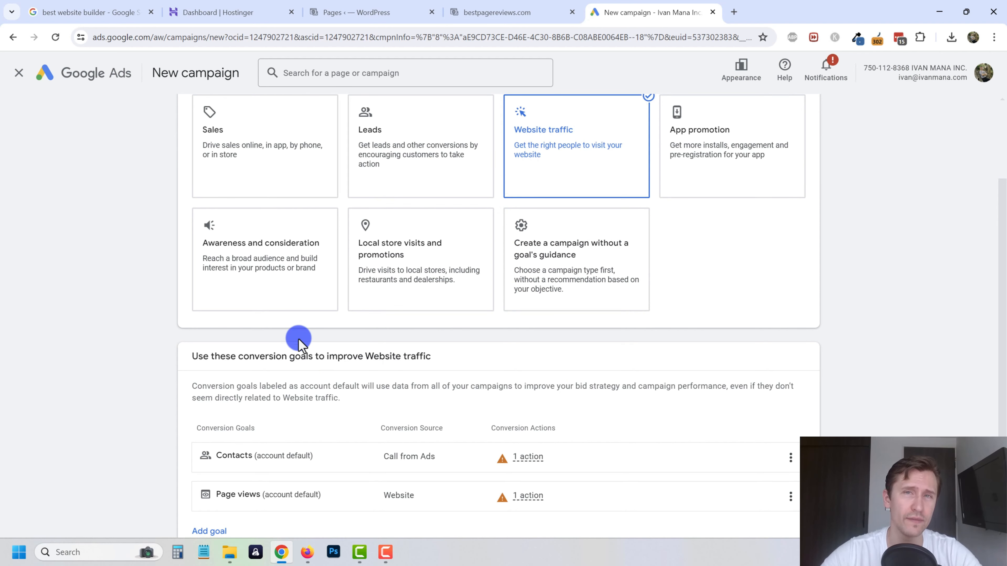
pyautogui.scroll(-3, 292, 311)
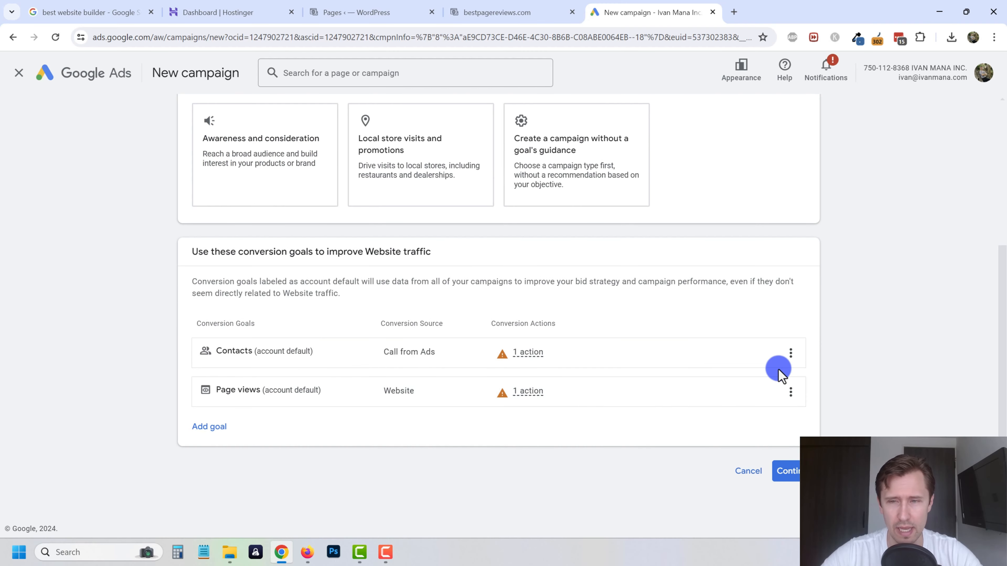
pyautogui.click(791, 353)
pyautogui.click(834, 393)
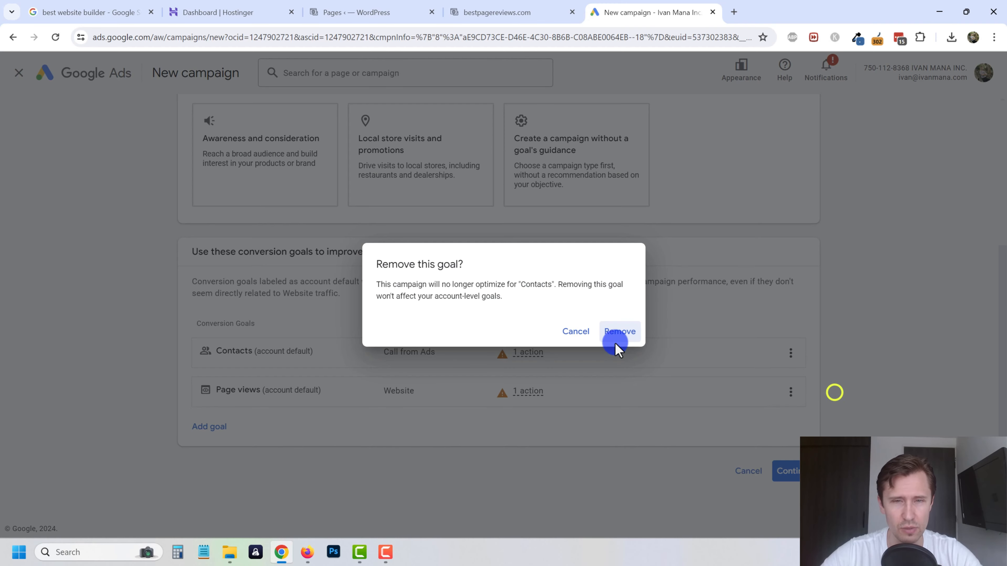
pyautogui.click(618, 333)
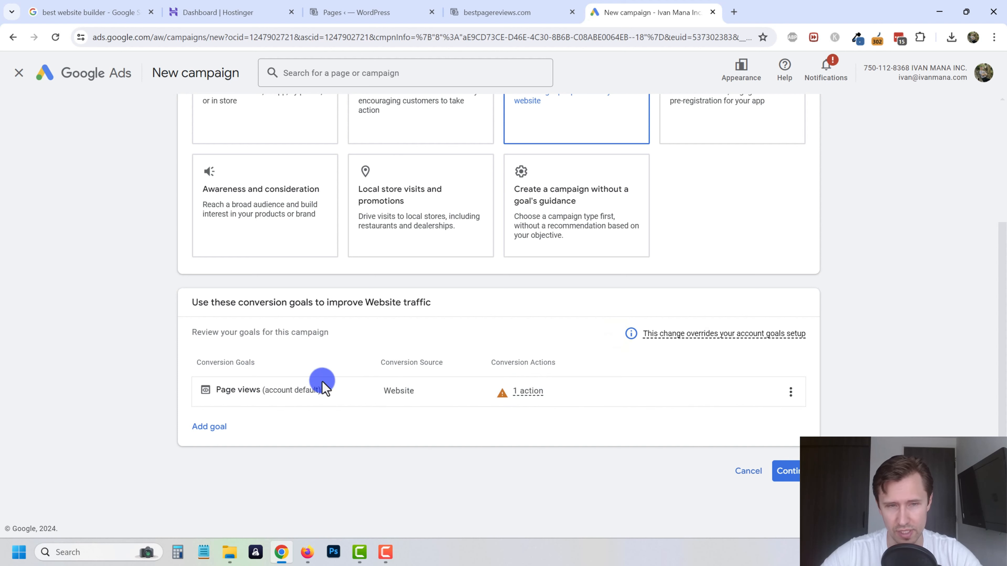
pyautogui.click(792, 463)
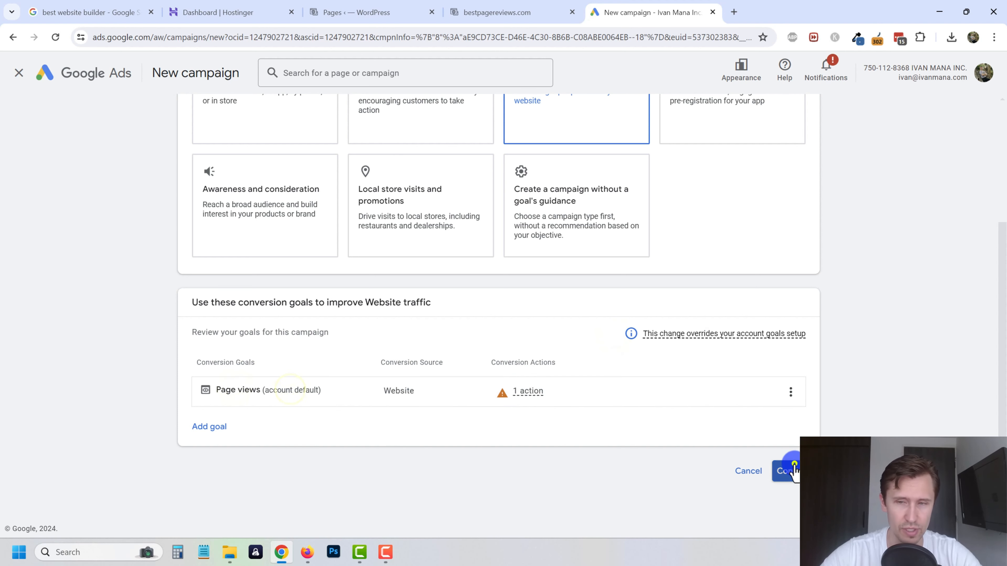
# Choose Search as the campaign type
pyautogui.scroll(-7, 426, 425)
pyautogui.click(274, 270)
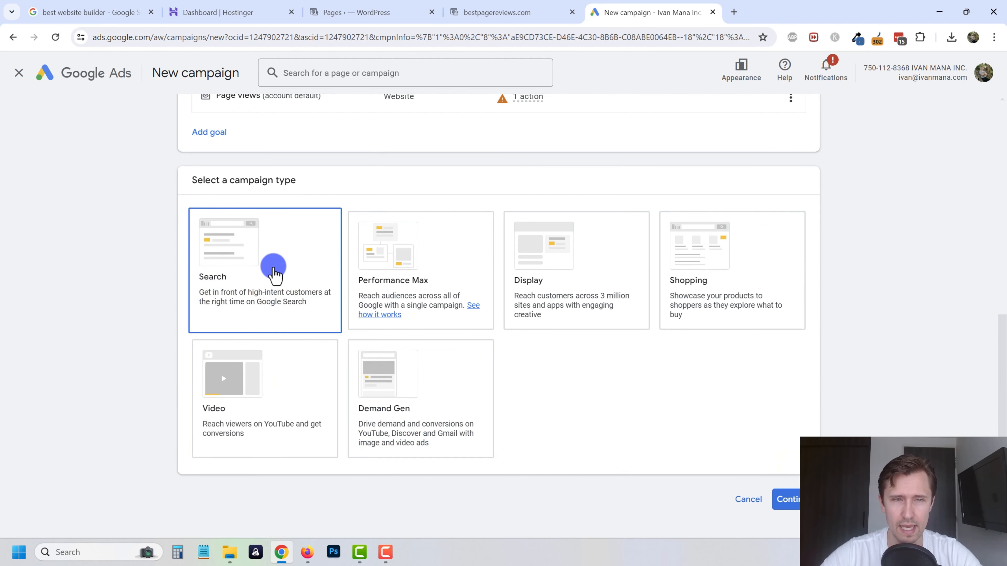
pyautogui.click(254, 274)
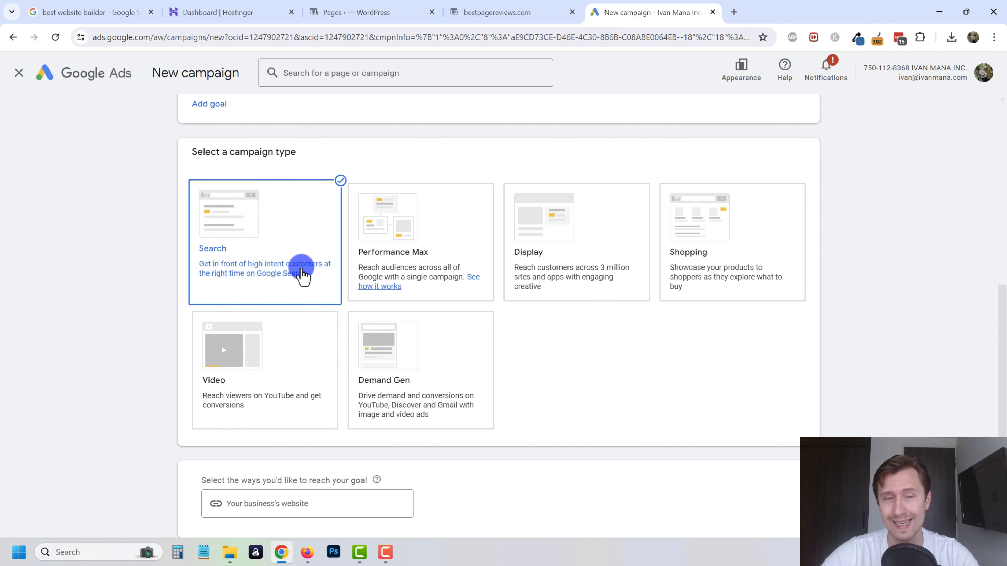
pyautogui.scroll(-3, 137, 311)
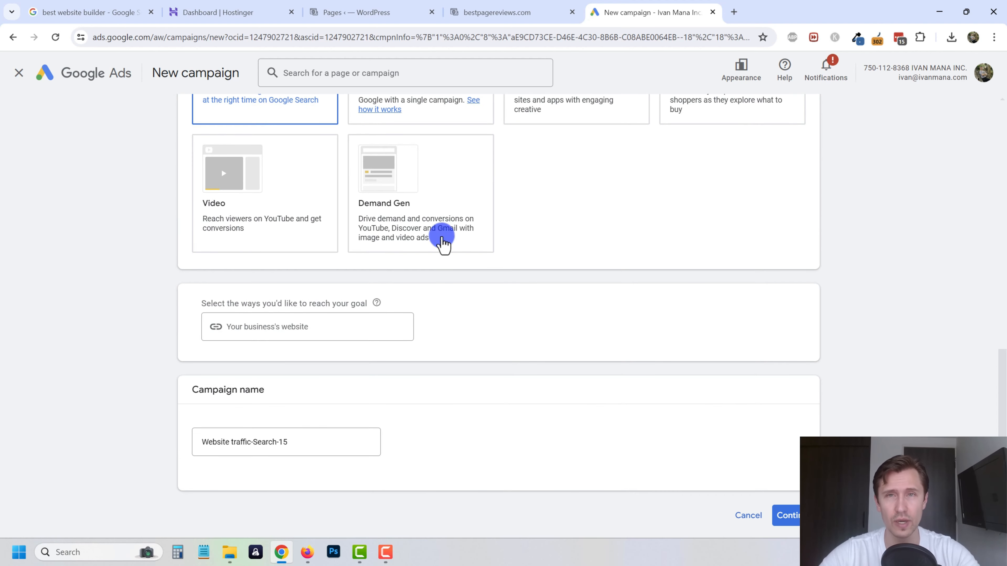
pyautogui.scroll(2, 503, 119)
pyautogui.click(504, 6)
pyautogui.click(171, 38)
pyautogui.hotkey('ctrl', 'c')
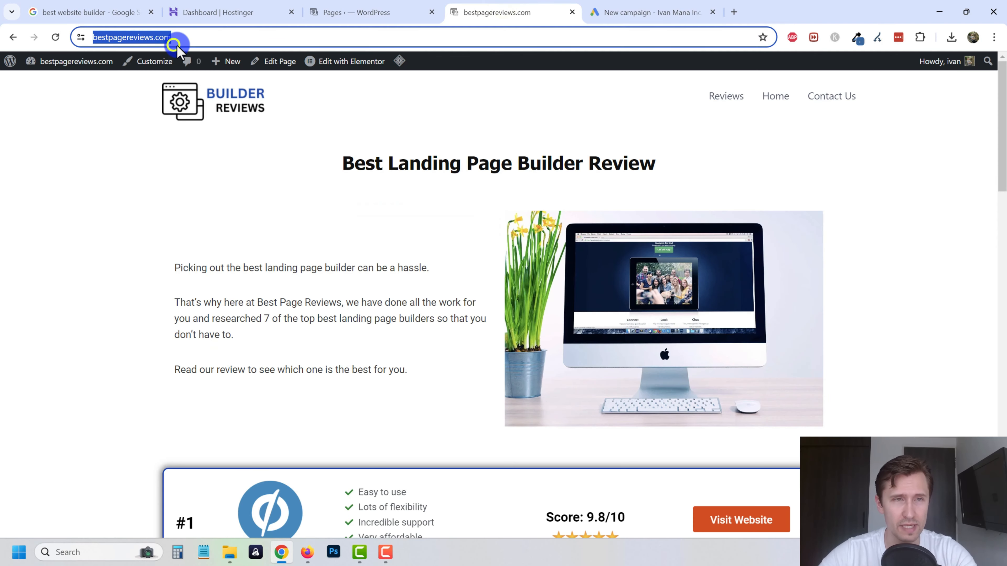
pyautogui.click(668, 5)
pyautogui.click(281, 408)
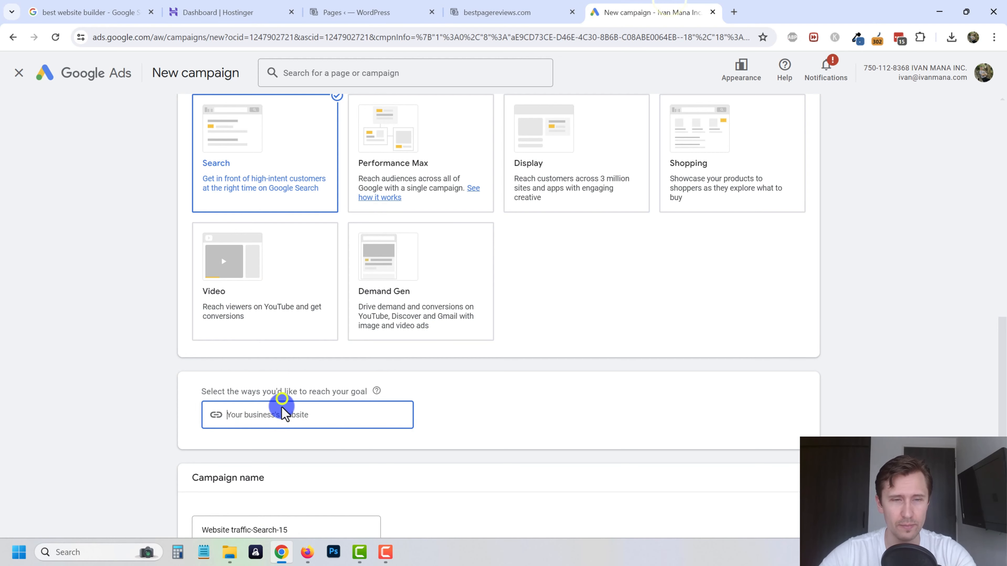
pyautogui.hotkey('ctrl', 'v')
# Name the campaign after the Best Page Reviews site and continue to the bidding settings
pyautogui.scroll(-2, 163, 408)
pyautogui.moveTo(313, 415); pyautogui.dragTo(186, 421)
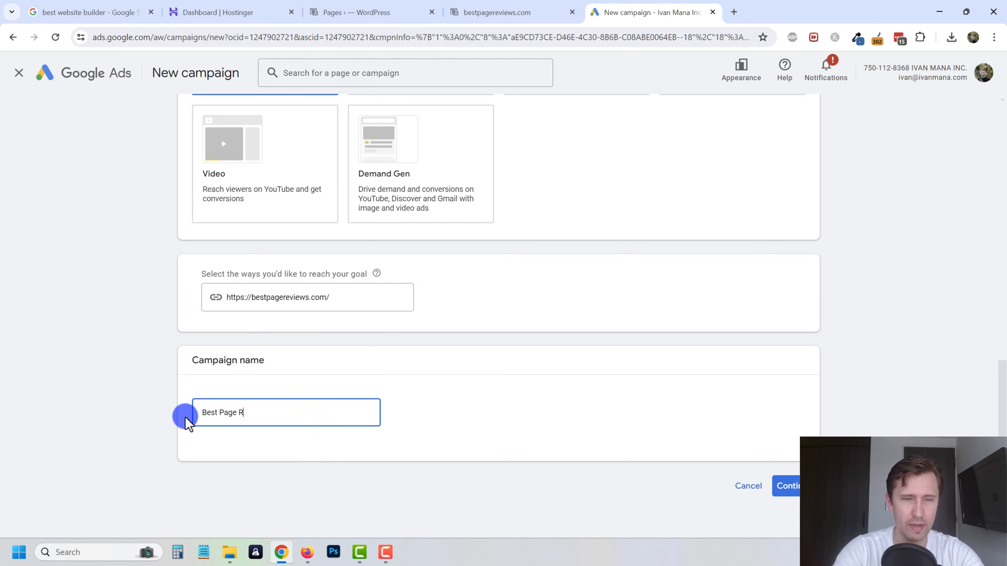
pyautogui.click(787, 486)
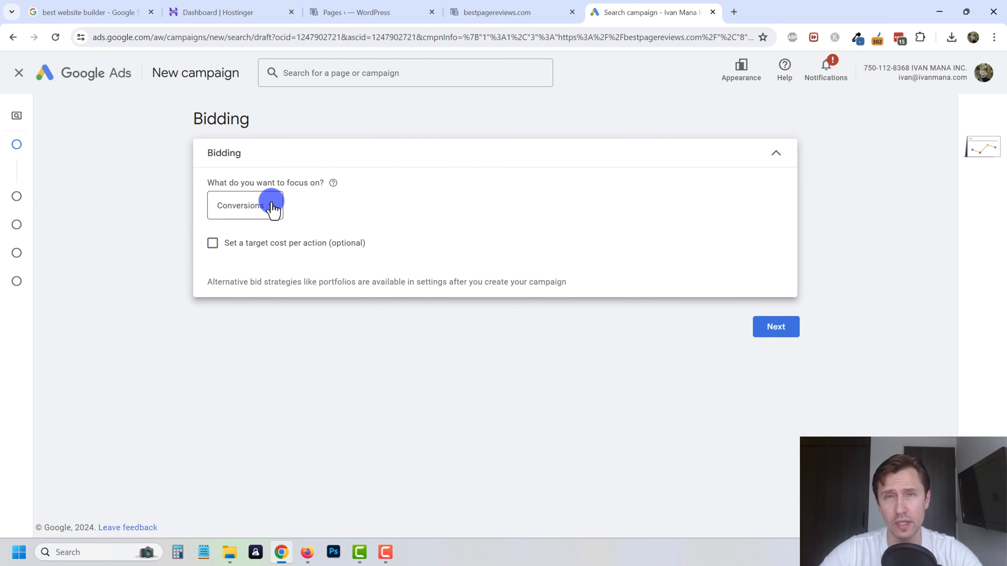
# Focus the campaign's bidding on Clicks with a maximum CPC bid limit of CA$0.50
pyautogui.click(260, 204)
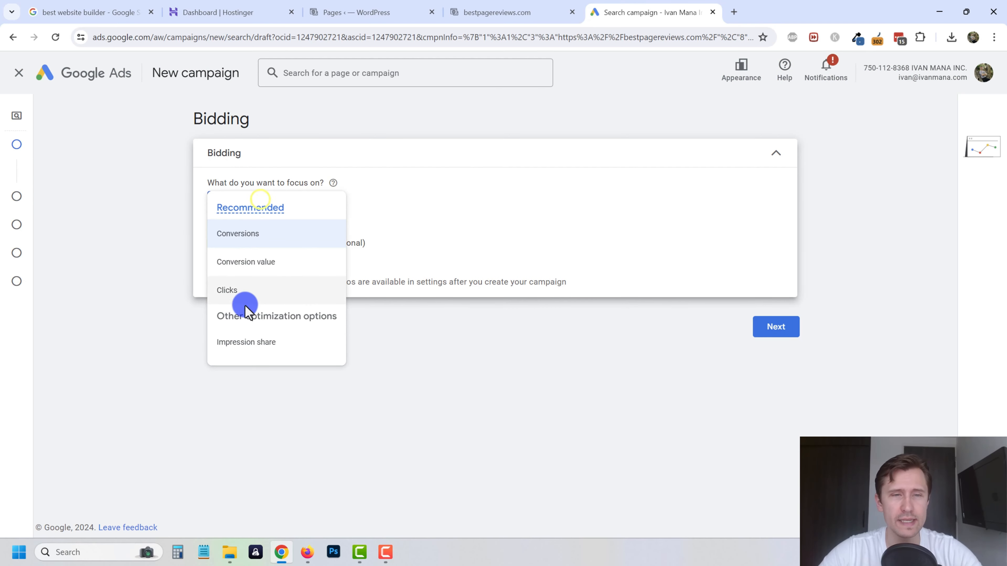
pyautogui.click(229, 293)
pyautogui.click(240, 245)
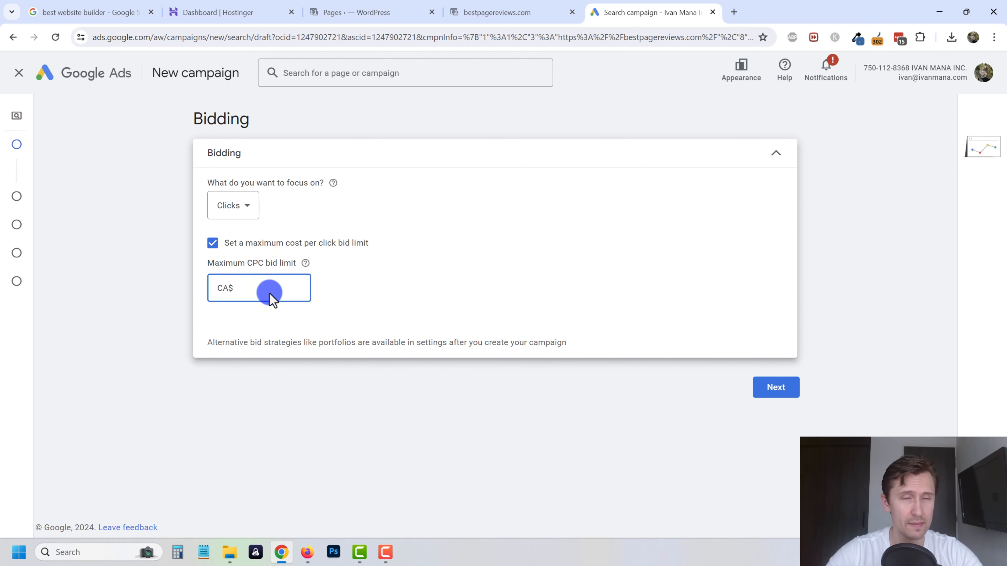
pyautogui.write('0.50')
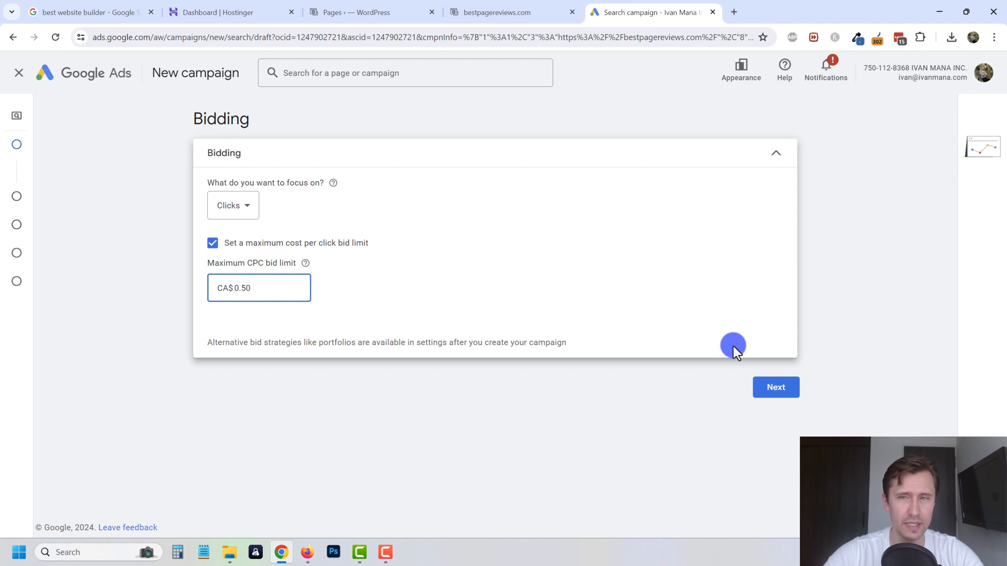
# Continue to the campaign settings and exclude Google search partners and the Google Display Network
pyautogui.click(776, 393)
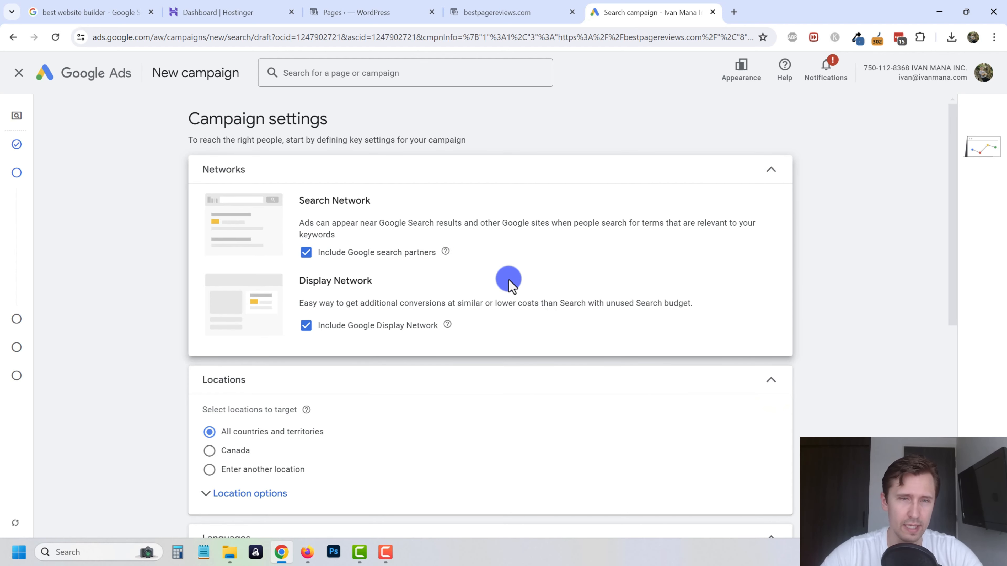
pyautogui.click(332, 254)
pyautogui.click(323, 326)
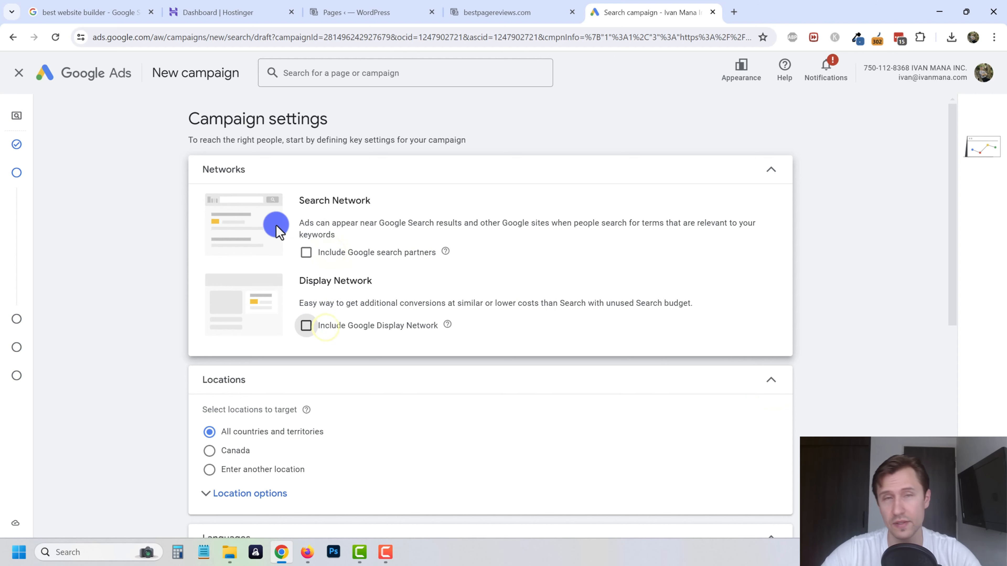
# Target custom locations for the campaign, adding the United States, Canada and Australia
pyautogui.scroll(-5, 200, 284)
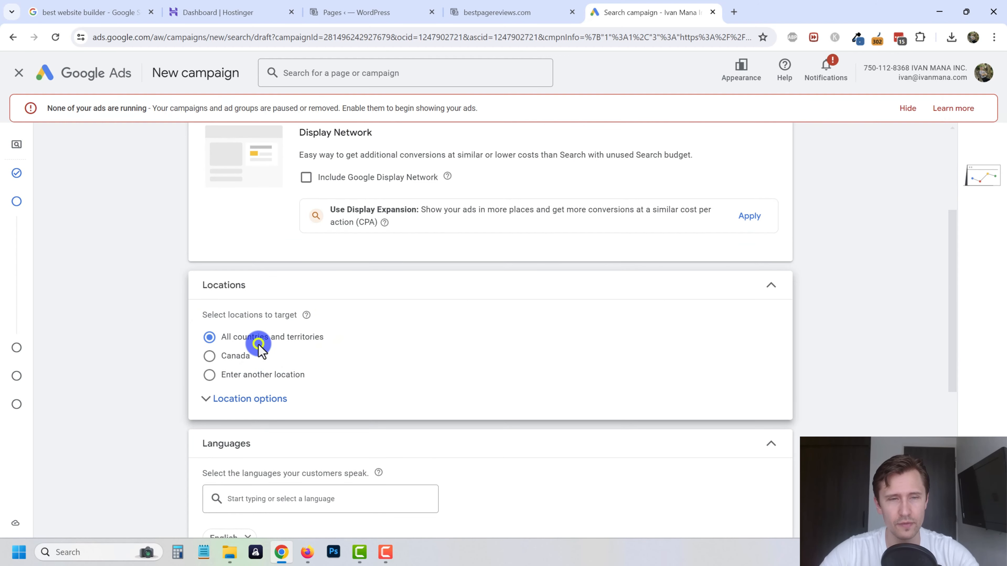
pyautogui.click(257, 375)
pyautogui.click(314, 294)
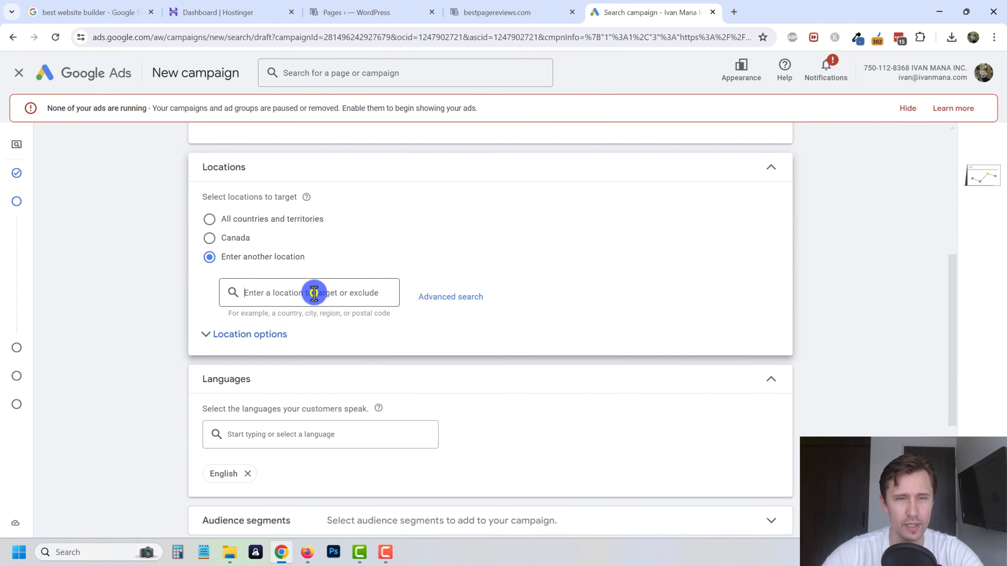
pyautogui.write('united s')
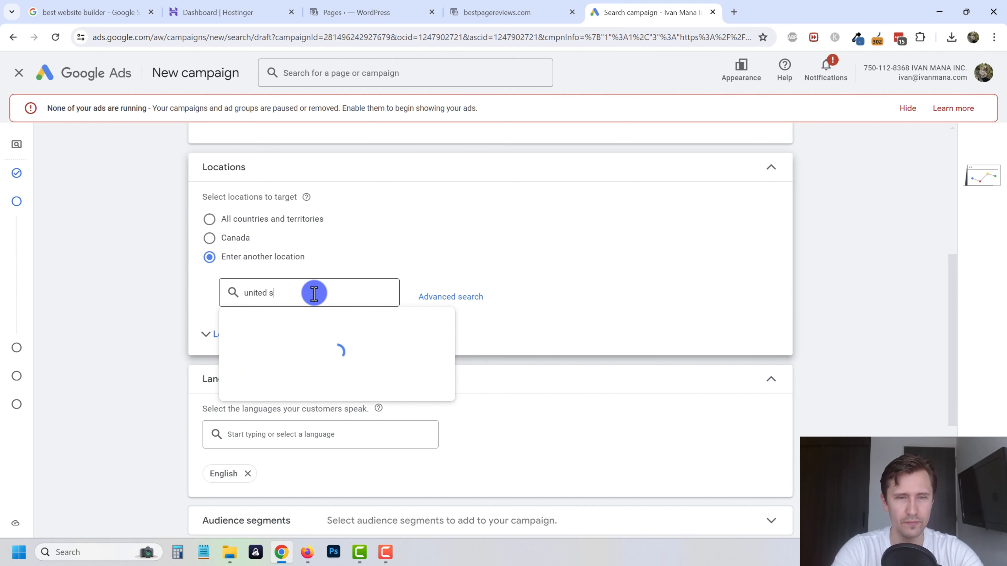
pyautogui.write('tates')
pyautogui.press('Return')
pyautogui.write('canada')
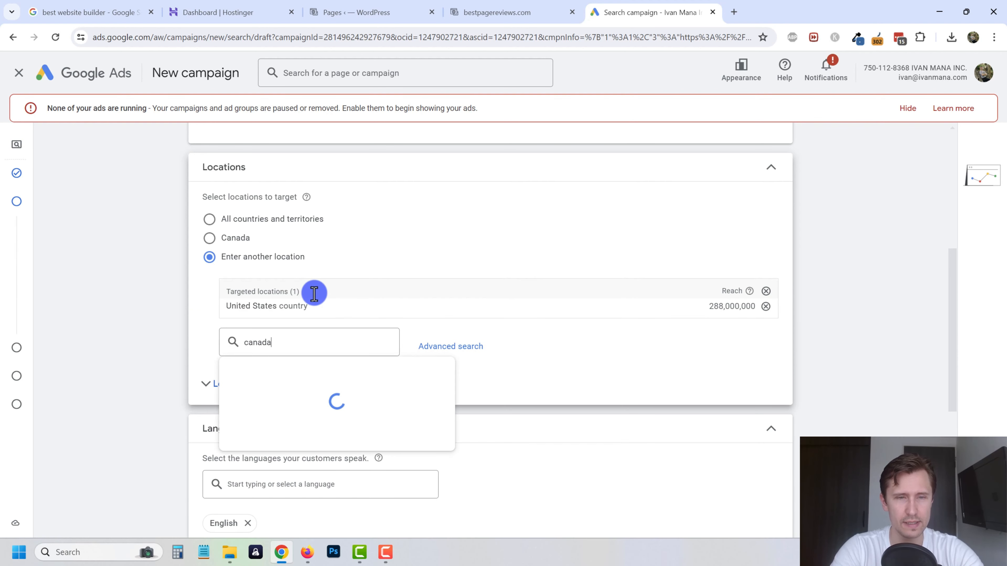
pyautogui.press('Return')
pyautogui.write('australia')
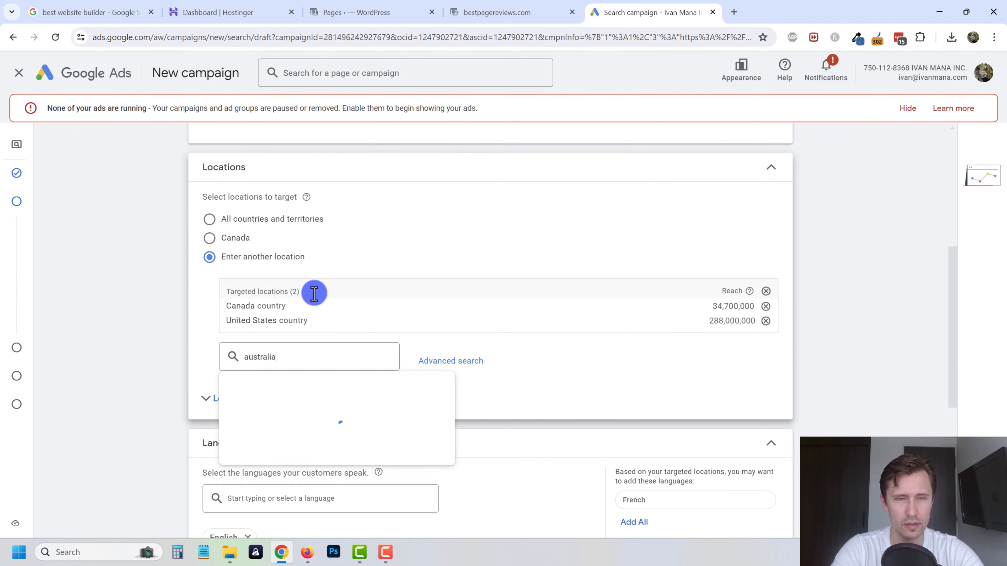
pyautogui.press('Return')
# Add New Zealand and the United Kingdom to the campaign's targeted locations
pyautogui.write('new ')
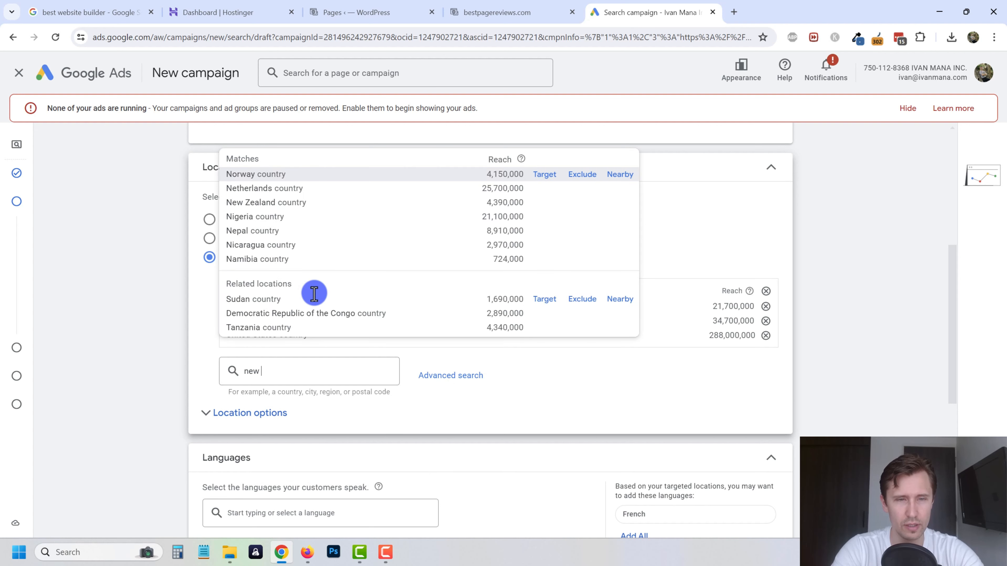
pyautogui.write('zealand')
pyautogui.press('Return')
pyautogui.write('uni')
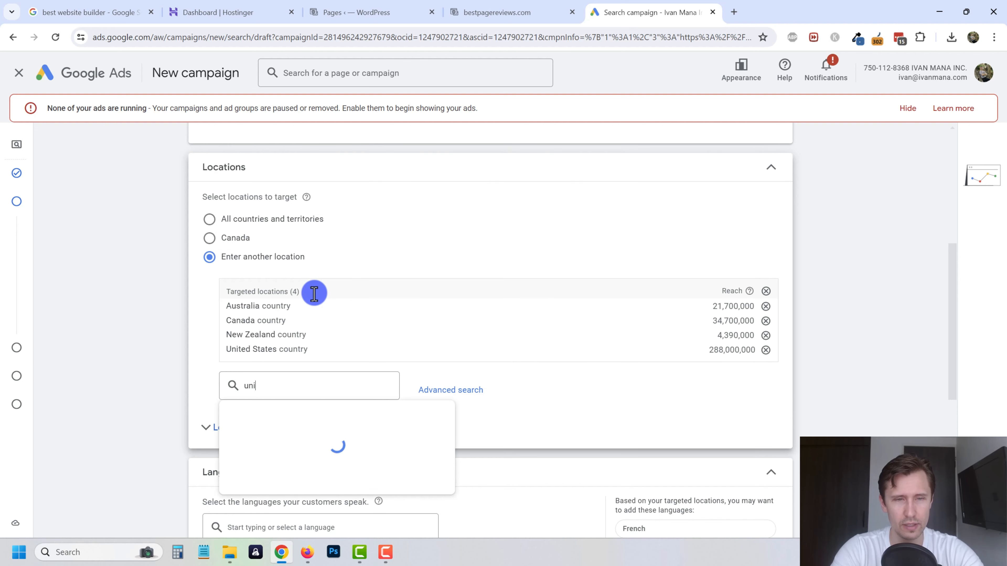
pyautogui.write('ted king')
pyautogui.press('Return')
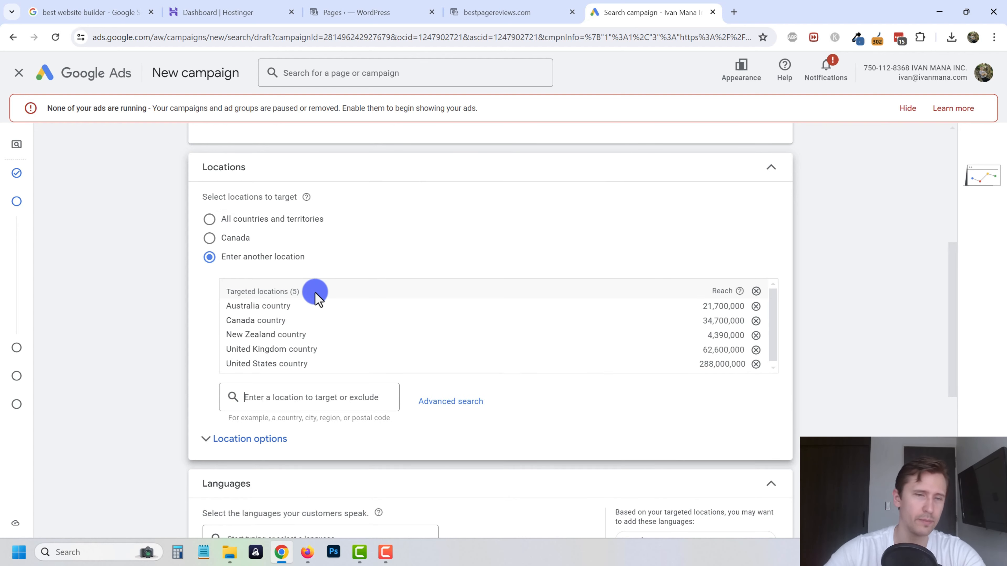
# Restrict the location targeting to Presence: people in or regularly in the targeted locations
pyautogui.click(249, 438)
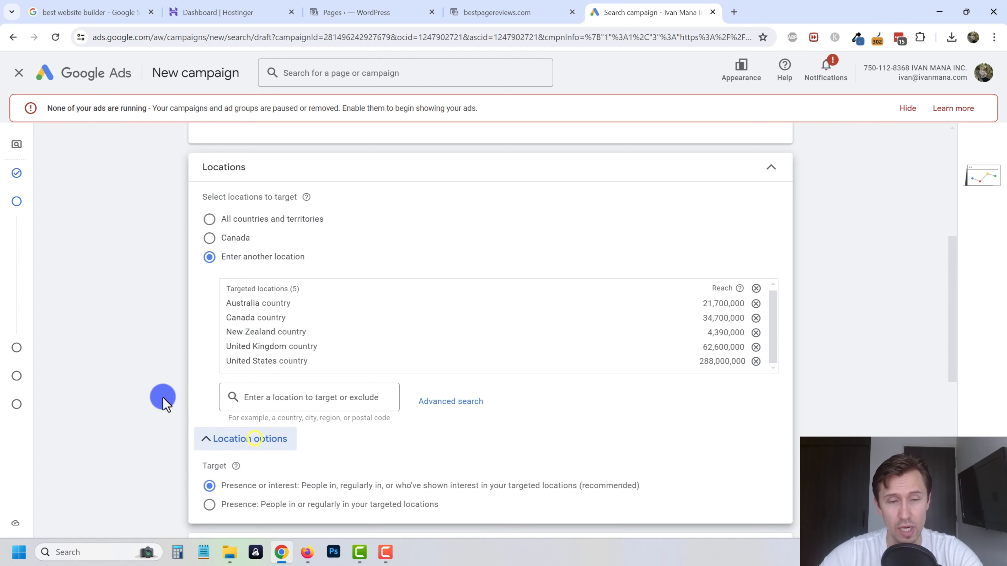
pyautogui.scroll(-3, 162, 400)
pyautogui.click(251, 391)
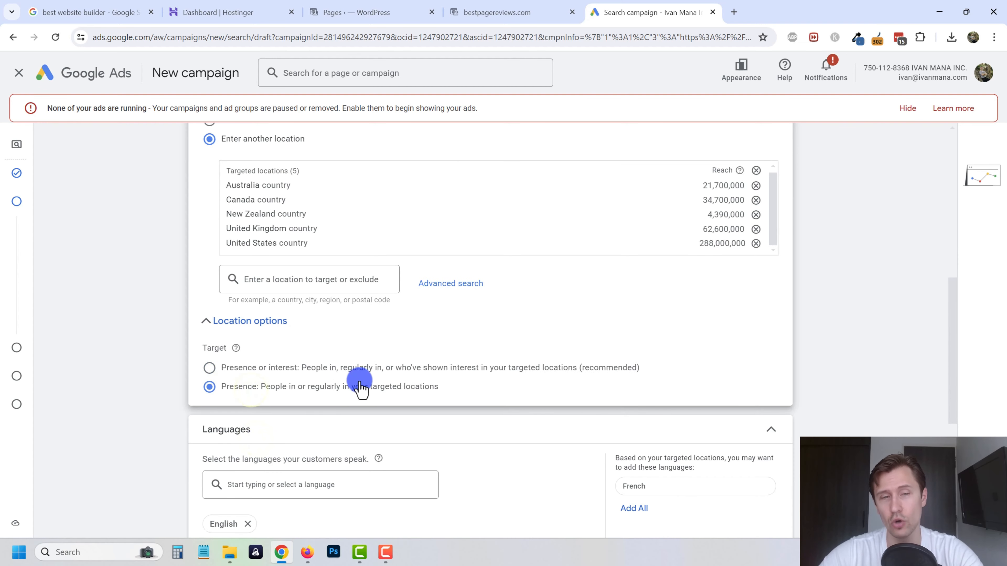
# Continue to Keywords and ads, open the ad group's keywords and choose to create the ad without Google AI suggestions
pyautogui.scroll(-3, 352, 388)
pyautogui.scroll(-5, 329, 270)
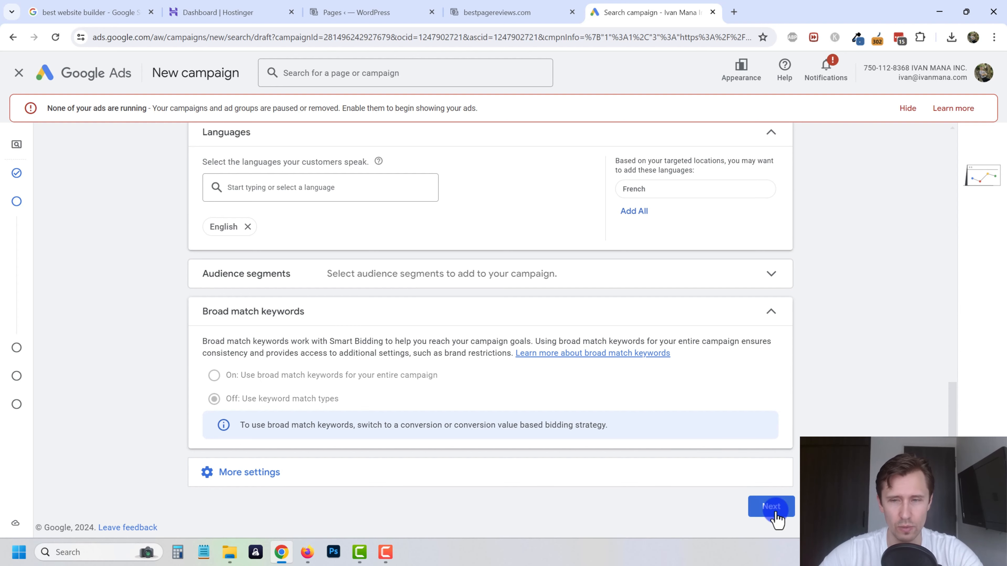
pyautogui.click(759, 508)
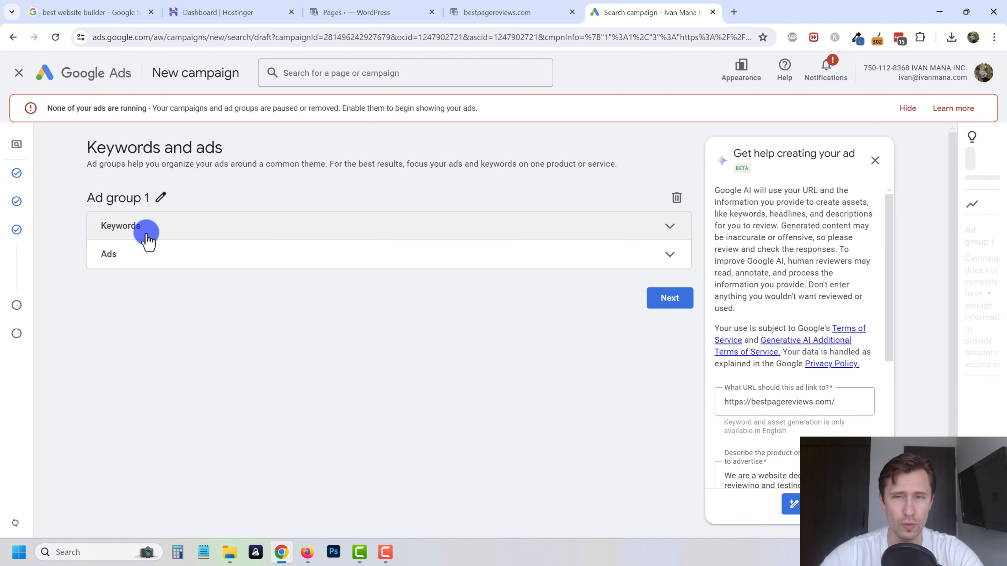
pyautogui.click(131, 229)
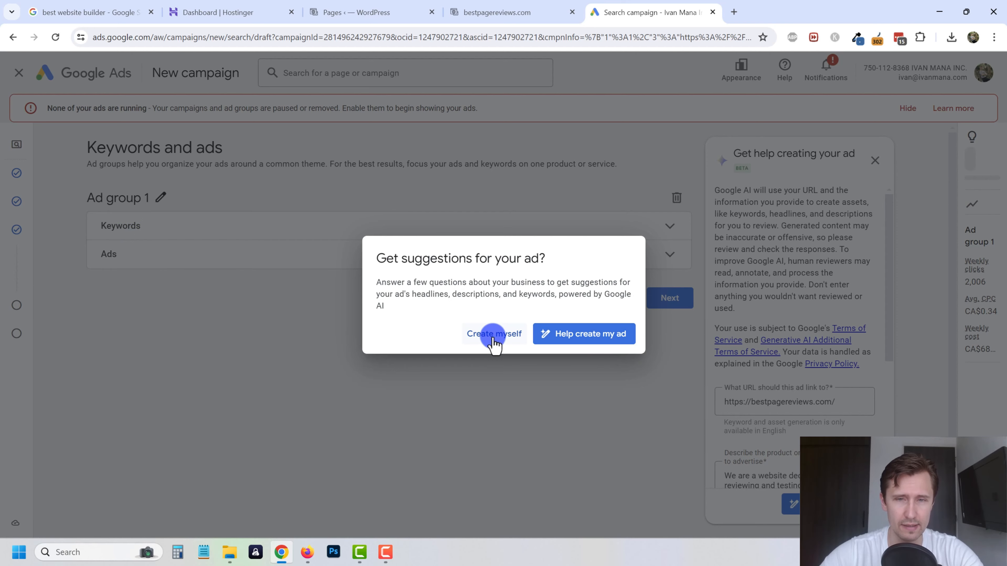
pyautogui.click(492, 335)
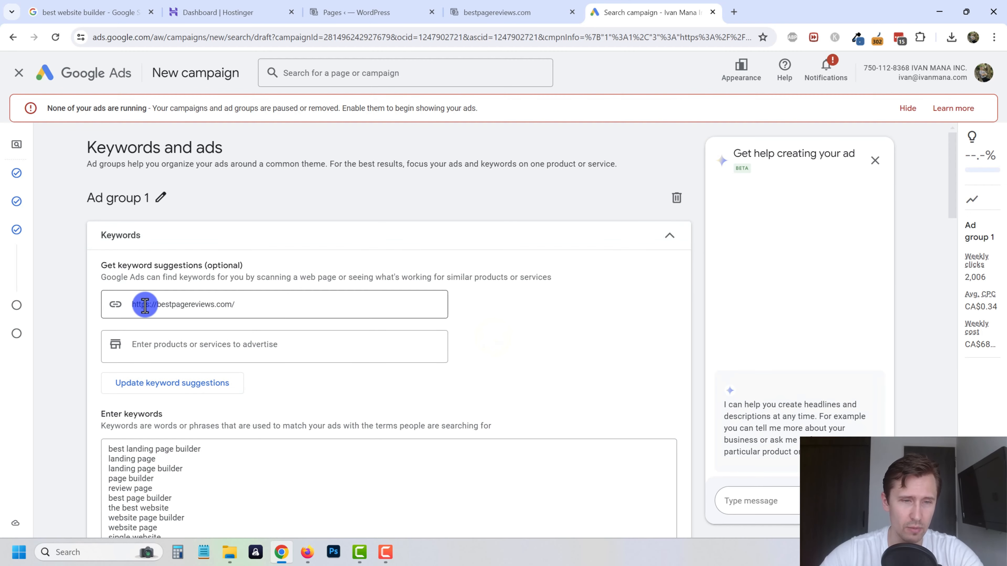
# Delete "landing page", "page builder", "website page" and "single website" from the ad group's keyword list
pyautogui.scroll(-3, 142, 302)
pyautogui.moveTo(193, 420); pyautogui.dragTo(106, 334)
pyautogui.click(124, 365)
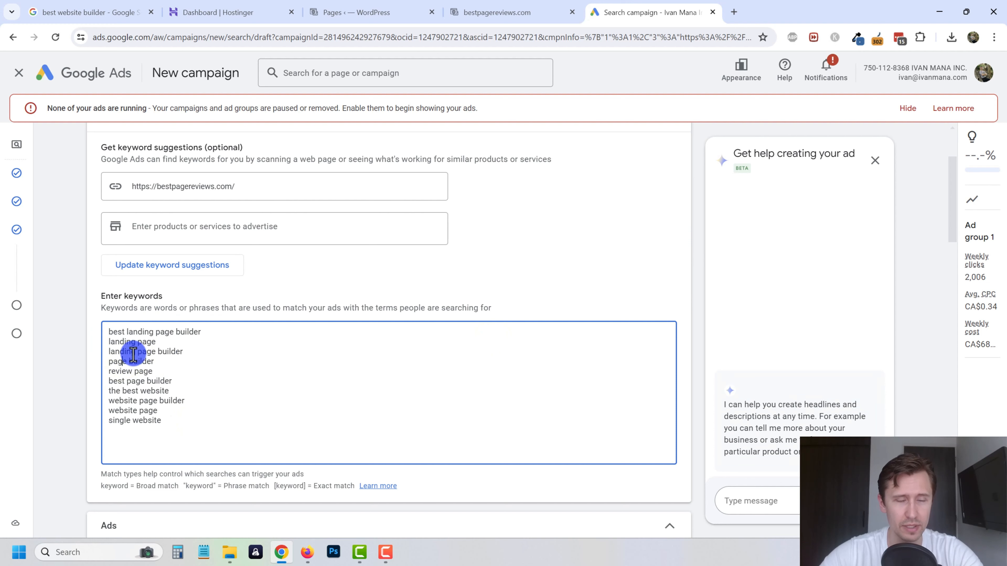
pyautogui.moveTo(162, 342); pyautogui.dragTo(79, 346)
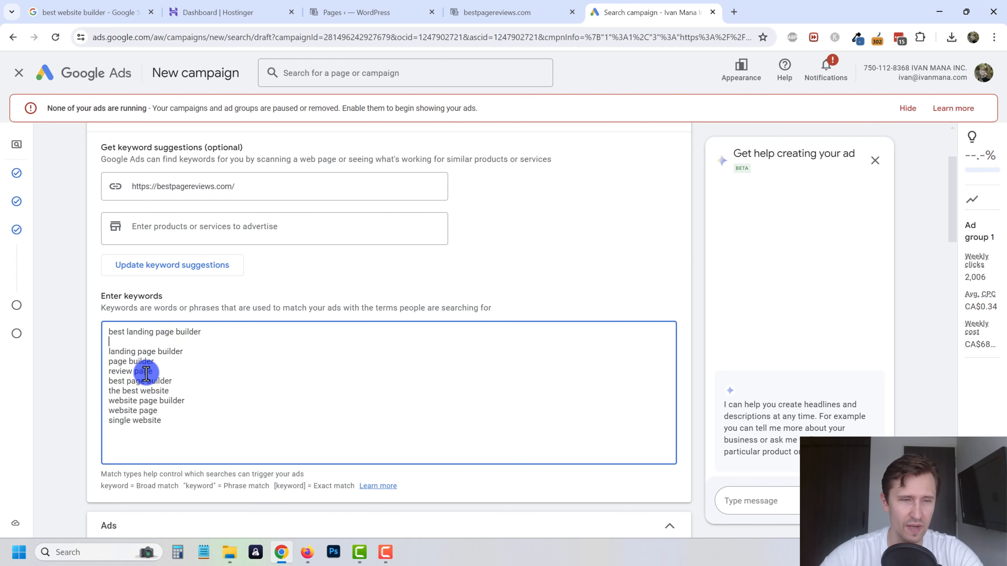
pyautogui.moveTo(168, 360); pyautogui.dragTo(104, 367)
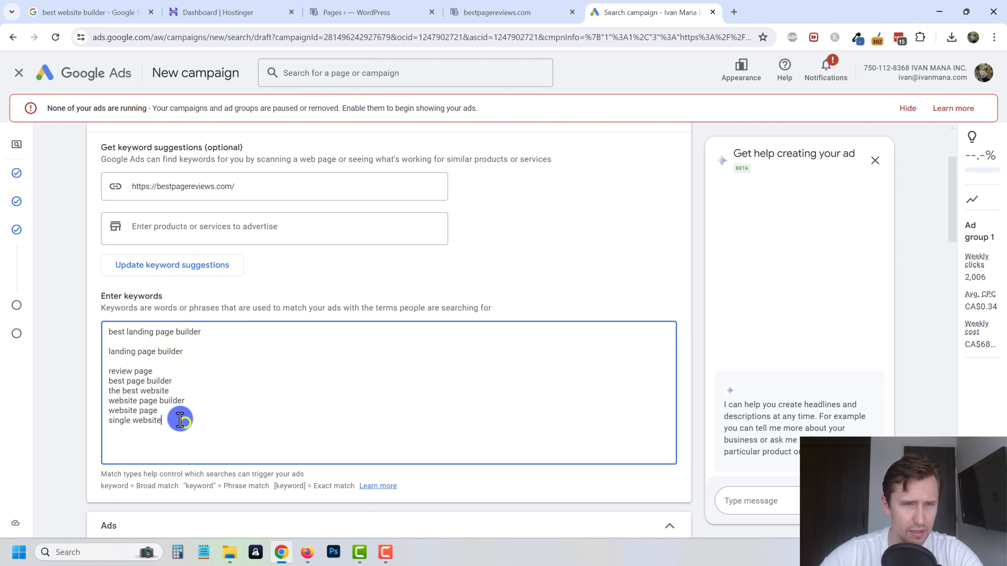
pyautogui.moveTo(181, 420); pyautogui.dragTo(93, 412)
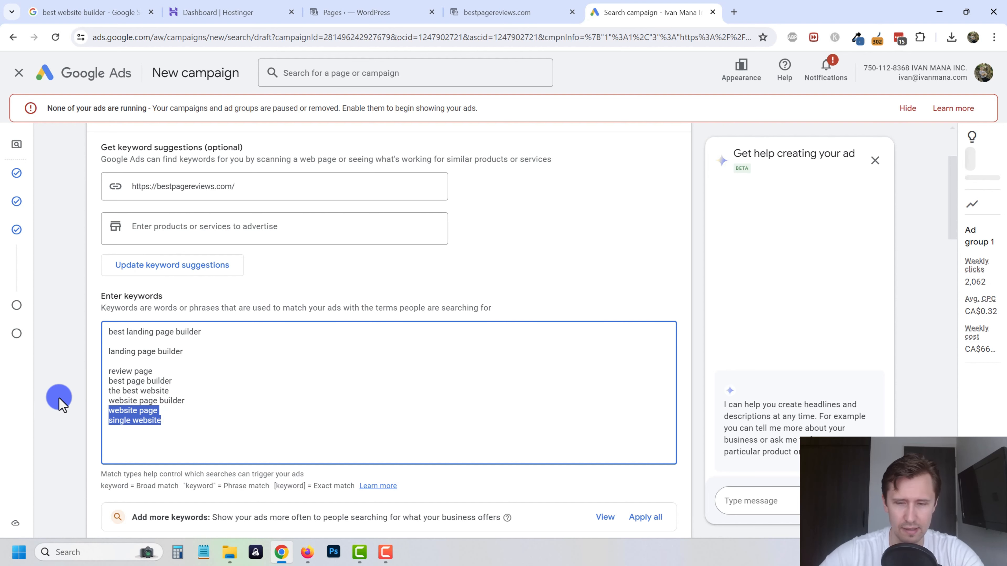
pyautogui.press('BackSpace')
# Update the keyword suggestions using "best landing page builder" and "landing page builder review" as advertised products, and hide the alert about ads not running
pyautogui.click(191, 237)
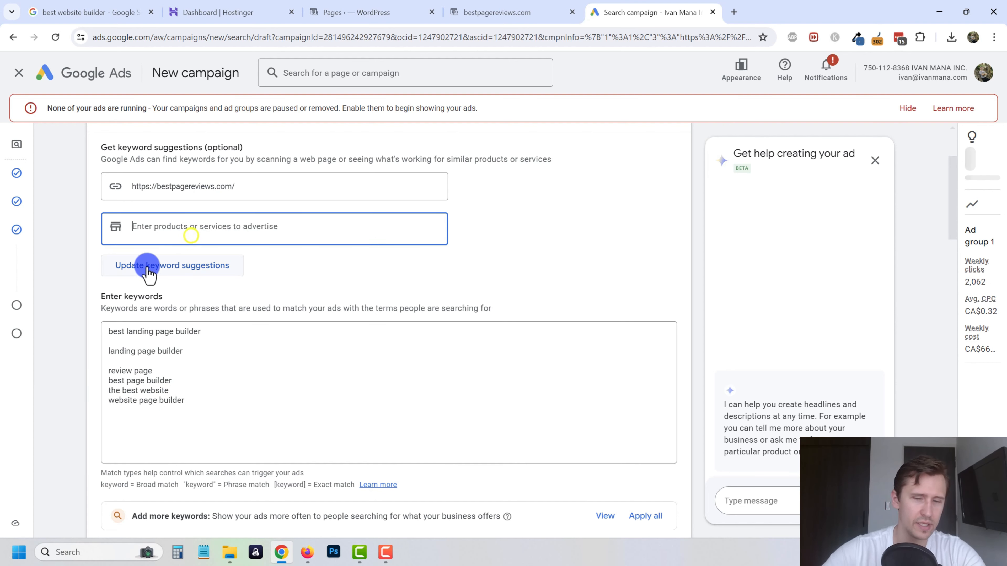
pyautogui.write('best landing page bui')
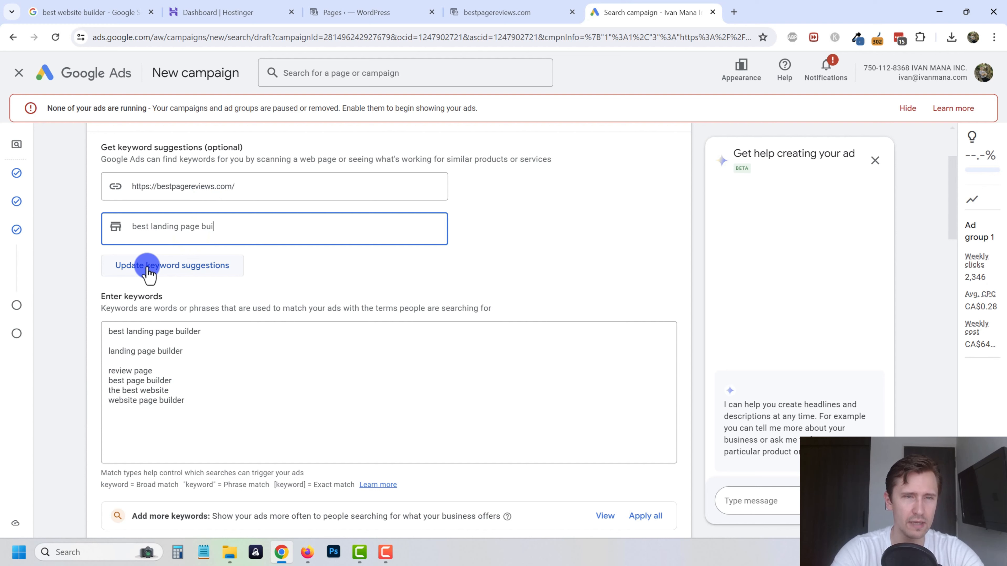
pyautogui.write('lder')
pyautogui.press('Return')
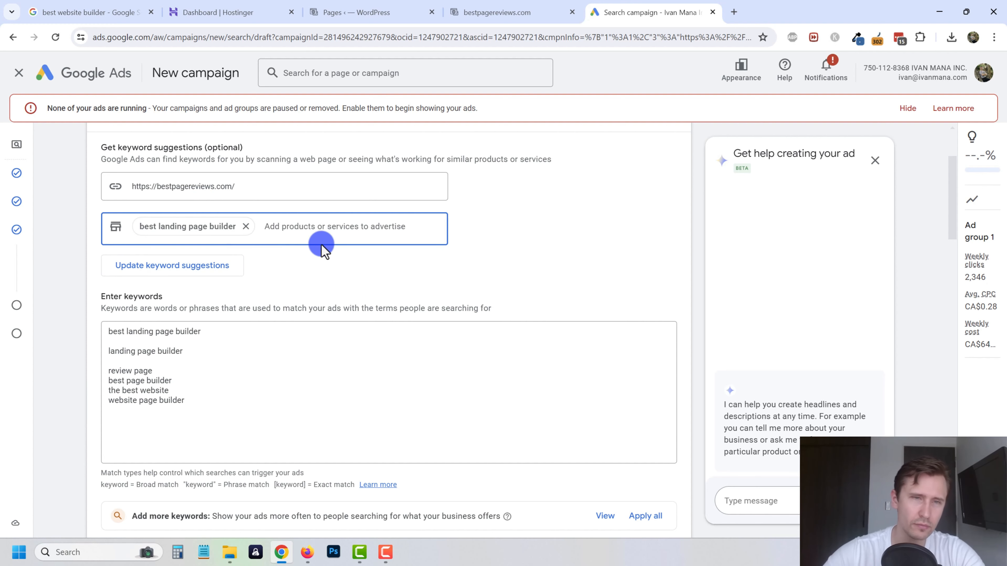
pyautogui.write('b')
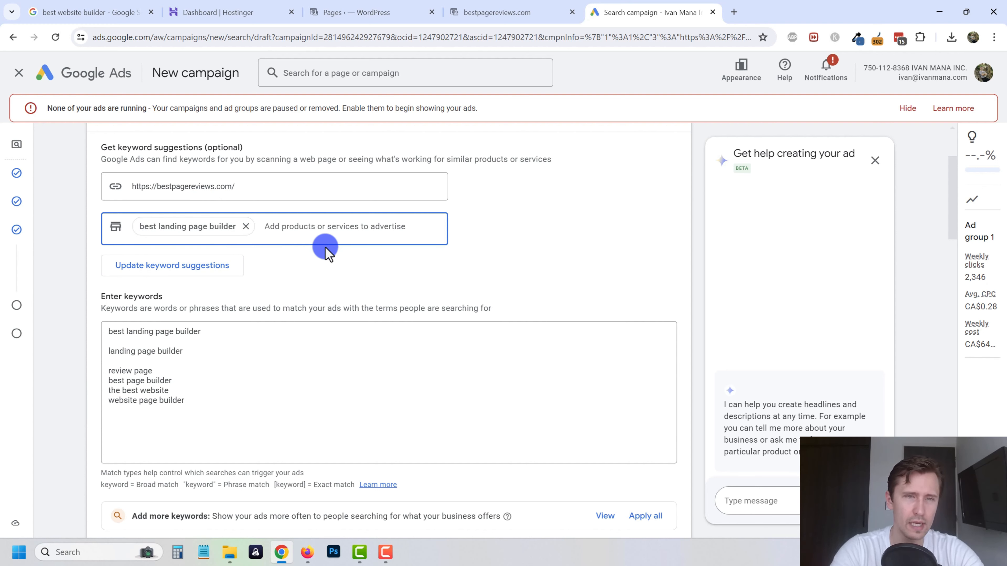
pyautogui.write('landing page builder review')
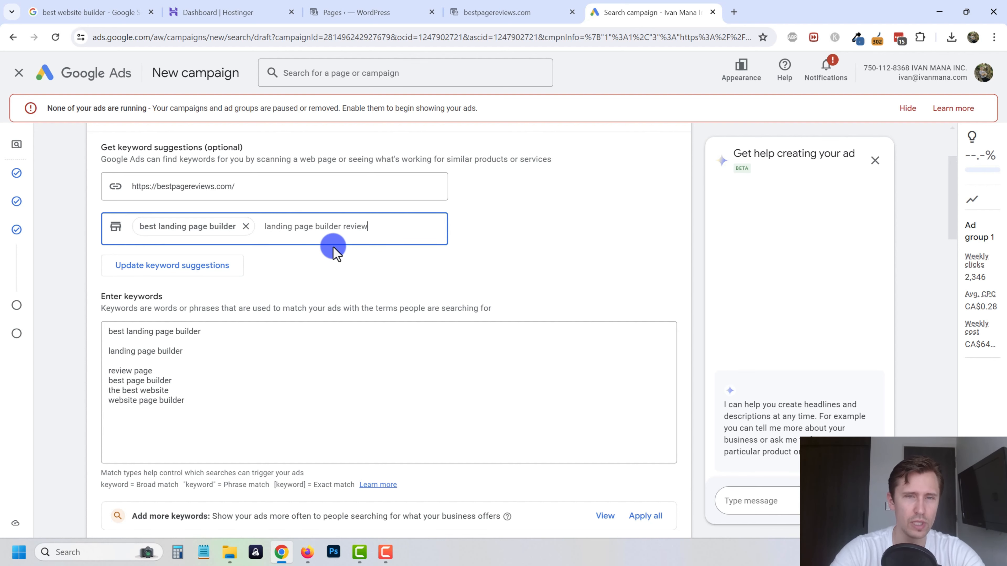
pyautogui.press('Return')
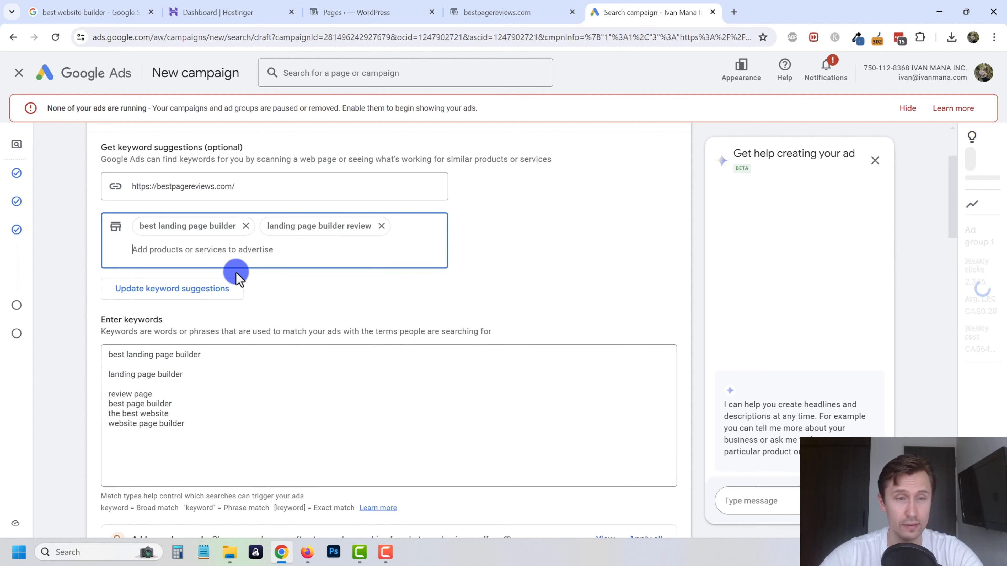
pyautogui.click(210, 288)
pyautogui.click(627, 339)
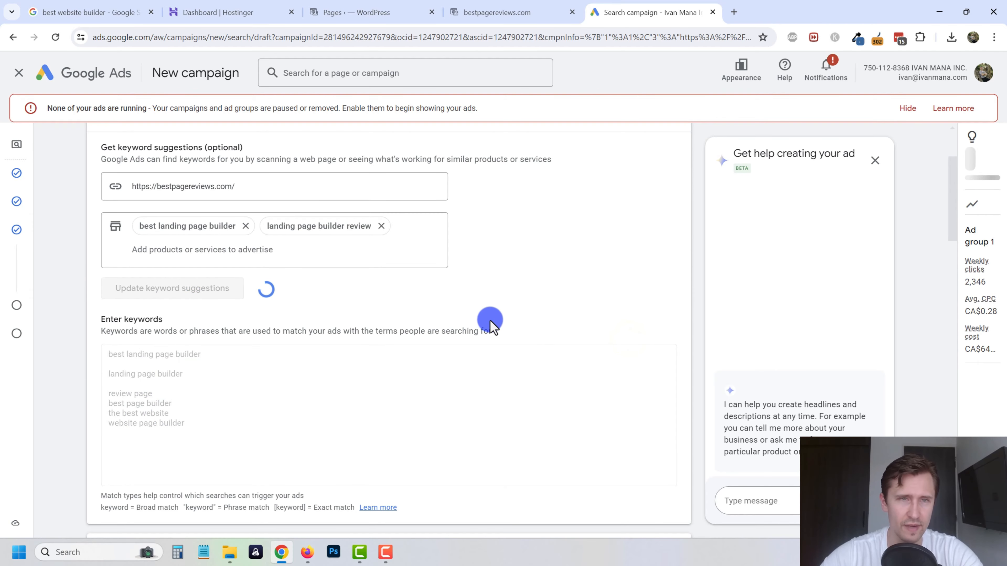
pyautogui.click(908, 108)
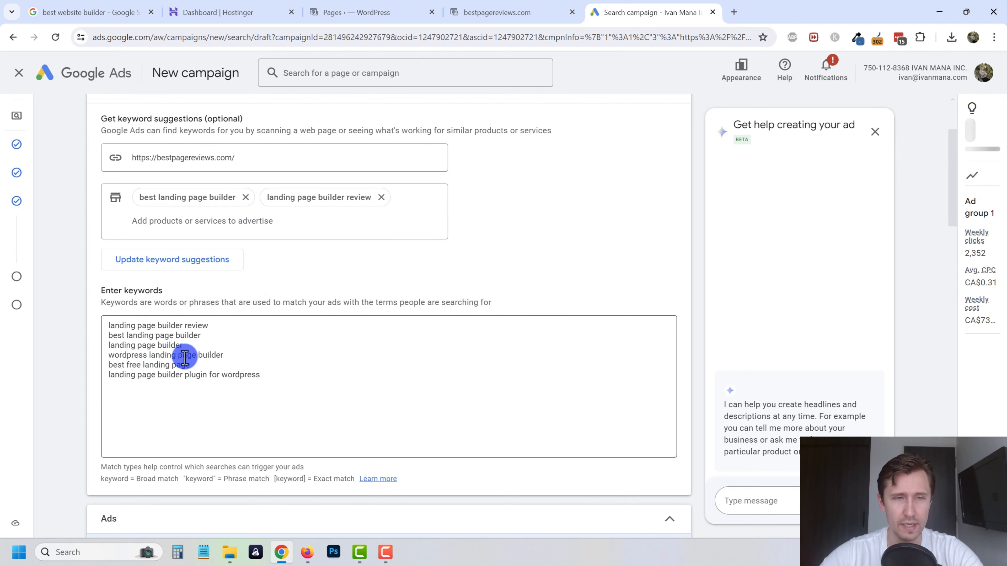
# Replace the last four keywords with "top landing page builder", "top landing page builder review", "best/top website builder review", "landing page review" and "best landing page review"
pyautogui.click(171, 394)
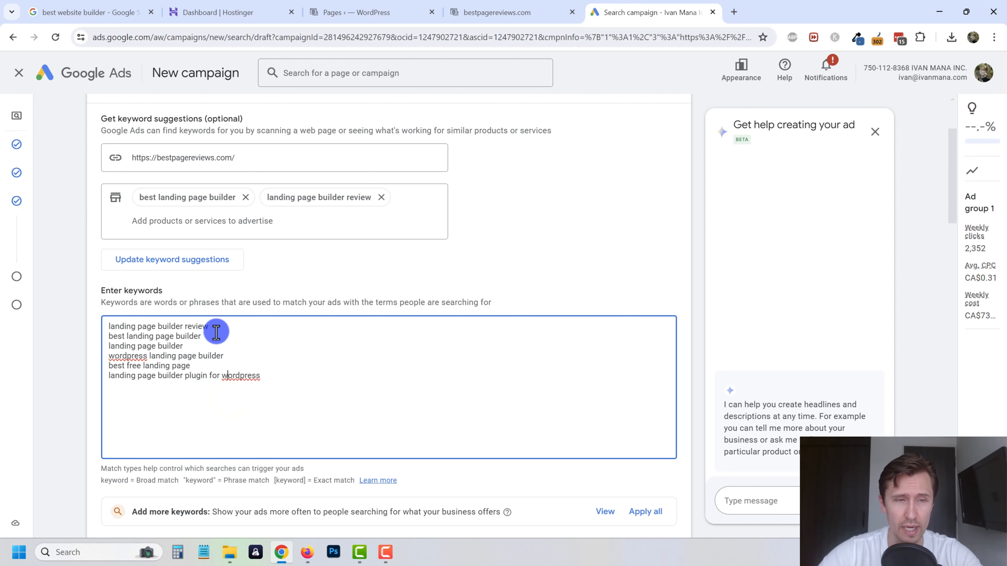
pyautogui.moveTo(208, 337); pyautogui.dragTo(110, 328)
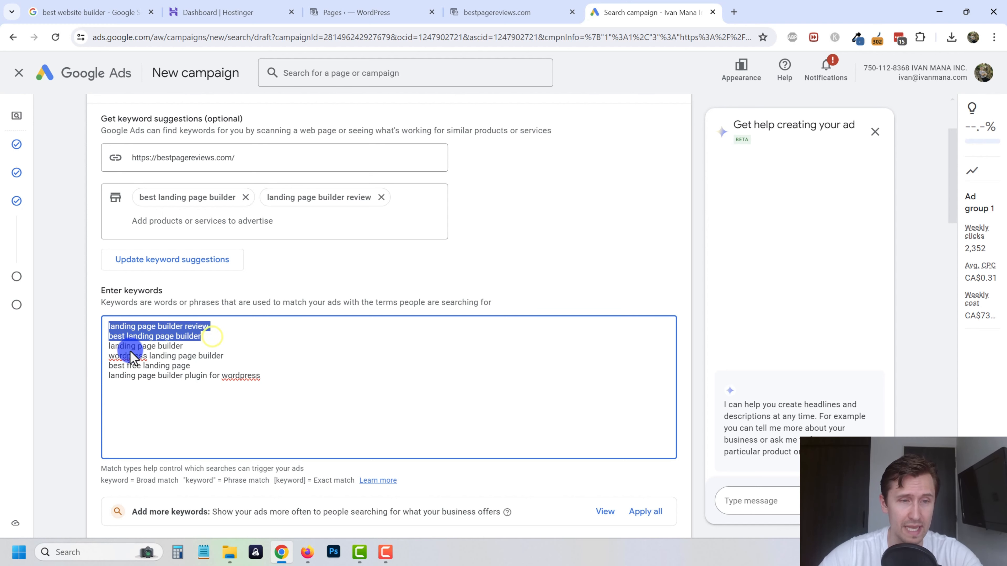
pyautogui.click(196, 343)
pyautogui.moveTo(198, 345); pyautogui.dragTo(171, 345)
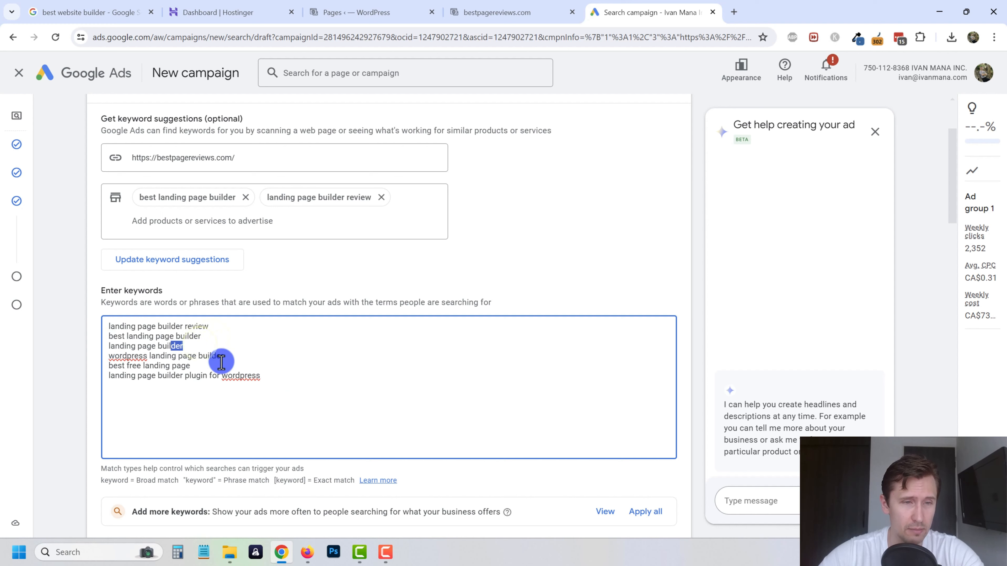
pyautogui.press('Return')
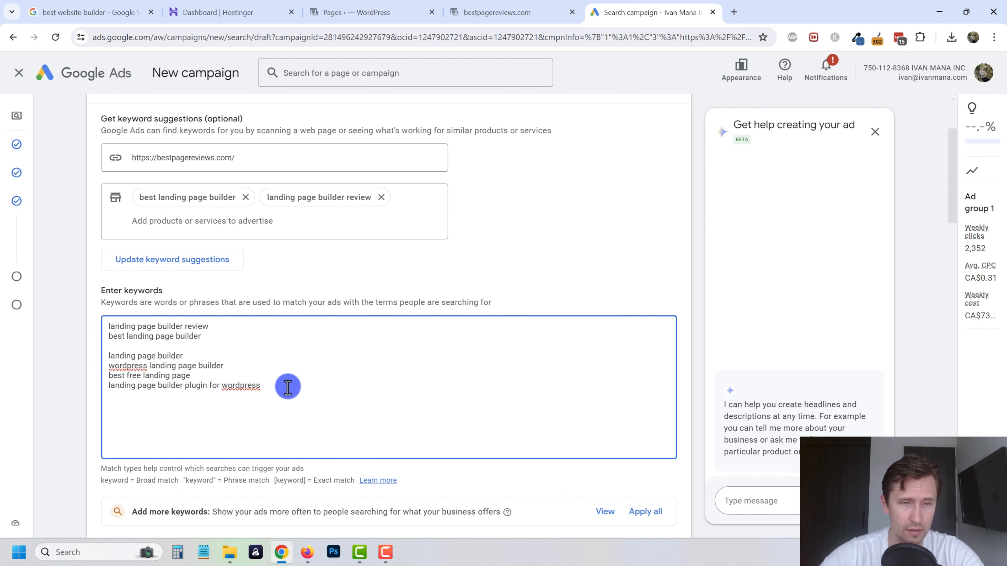
pyautogui.moveTo(288, 387); pyautogui.dragTo(76, 355)
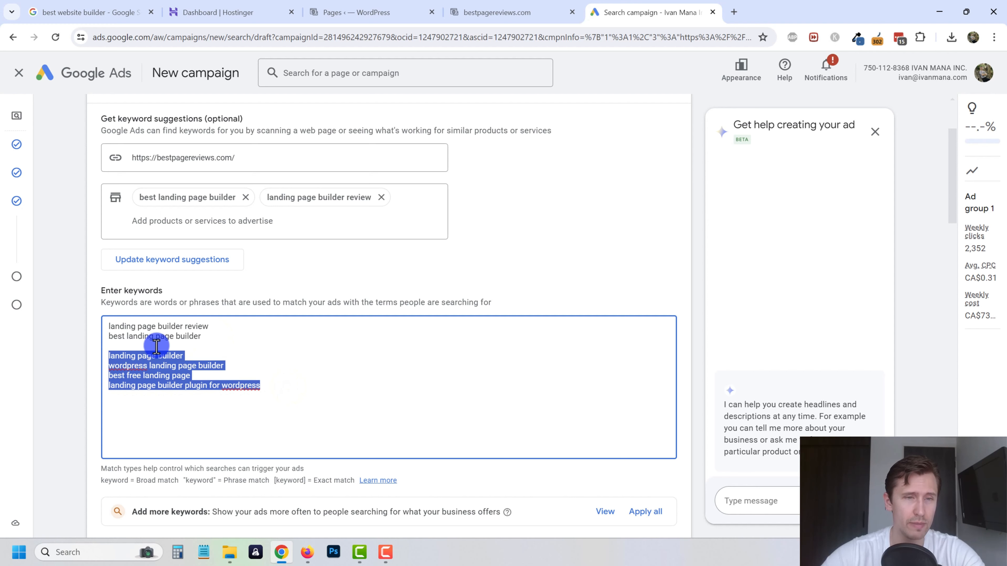
pyautogui.write('t landing page review')
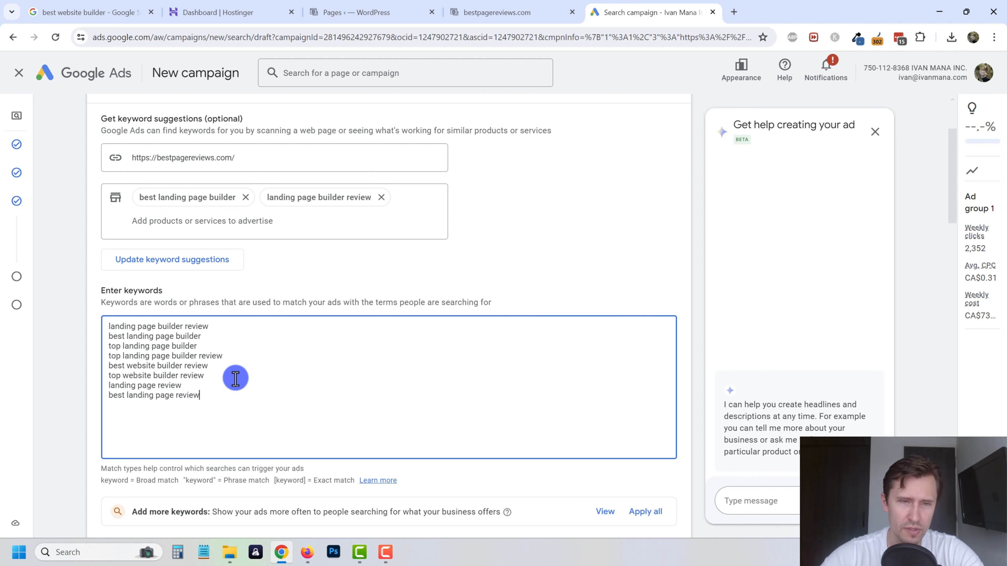
pyautogui.moveTo(228, 406); pyautogui.dragTo(209, 326)
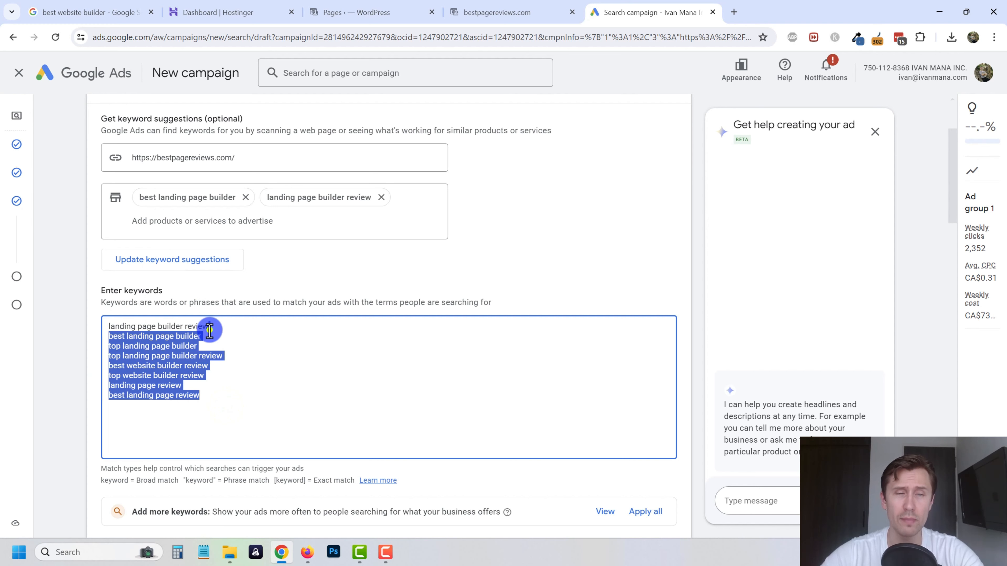
pyautogui.click(209, 328)
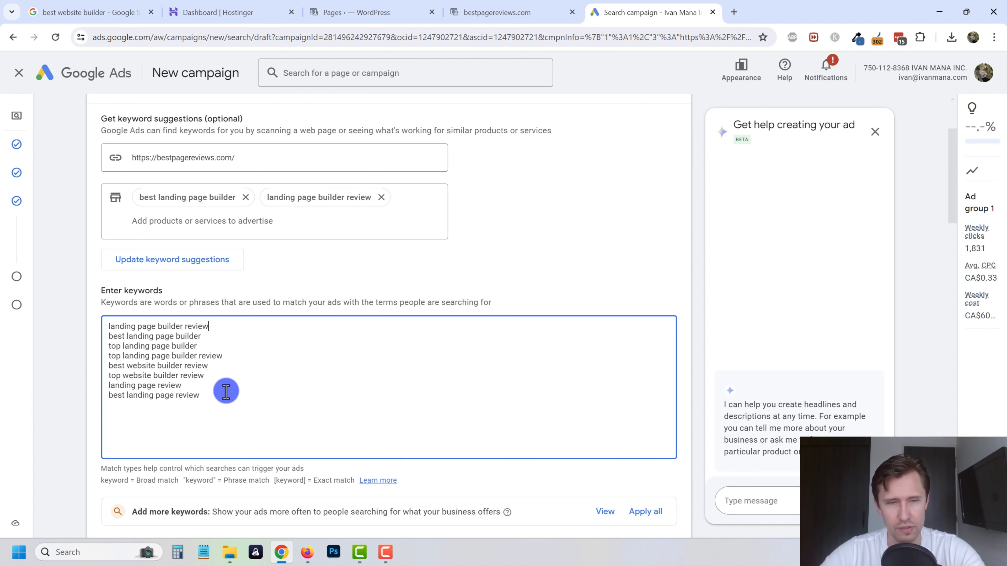
pyautogui.moveTo(223, 391); pyautogui.dragTo(153, 356)
pyautogui.click(155, 364)
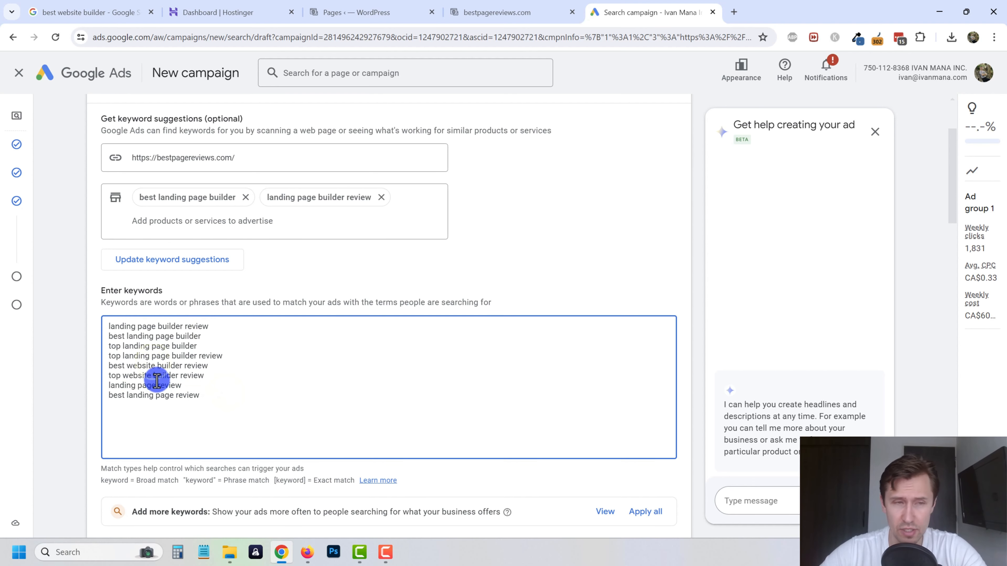
pyautogui.rightClick(646, 8)
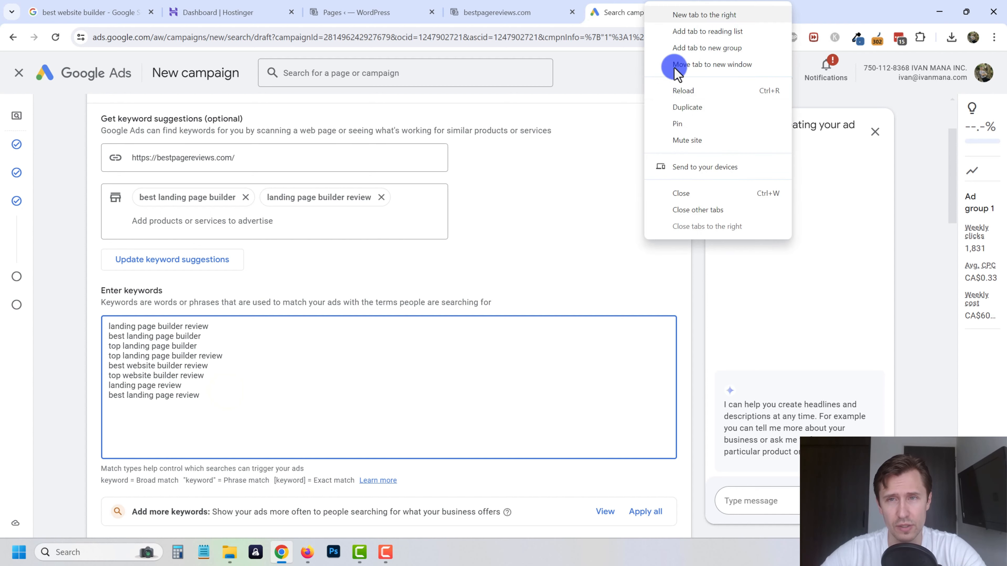
pyautogui.click(695, 103)
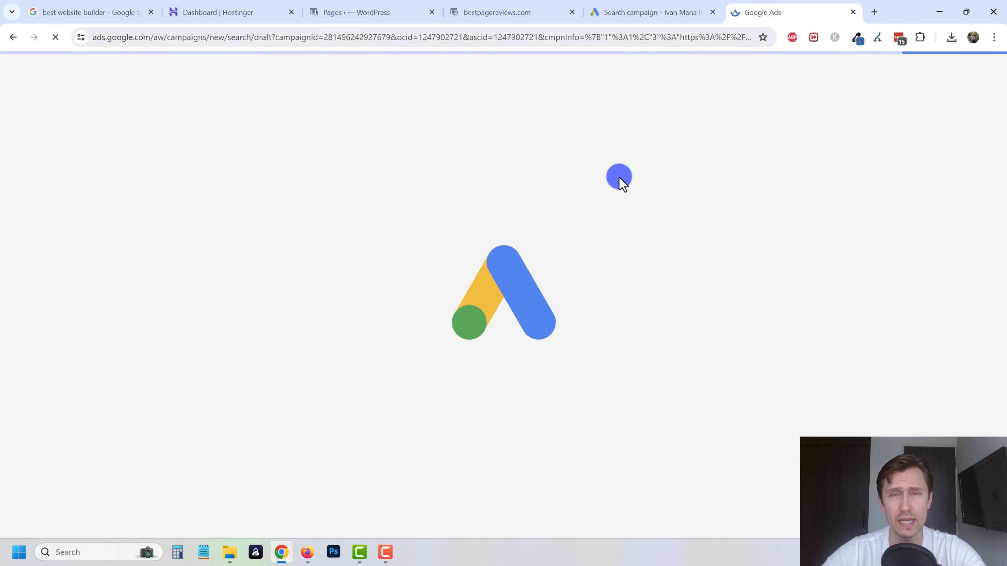
pyautogui.click(852, 12)
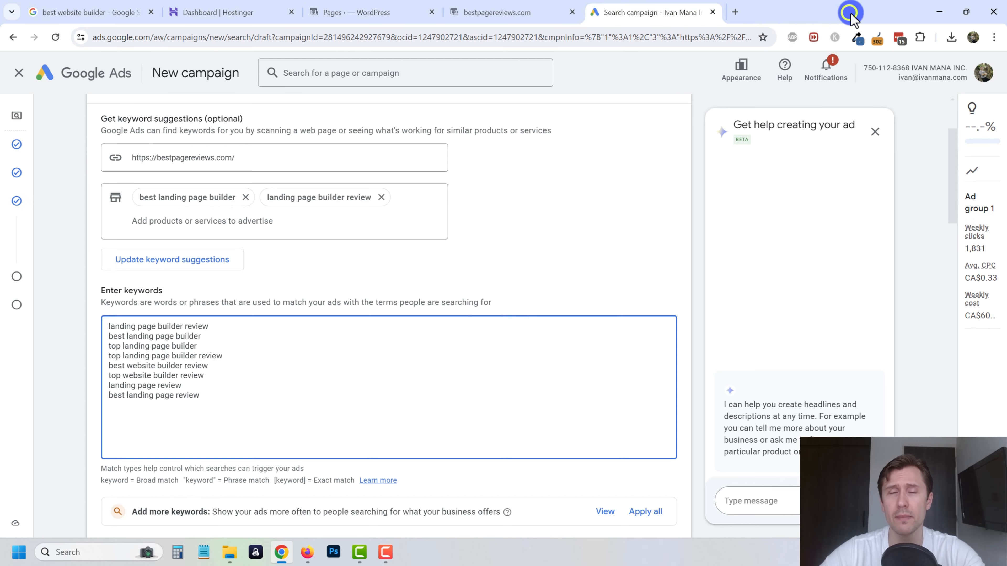
# Set the first display path field of the ad to "review"
pyautogui.scroll(-5, 209, 308)
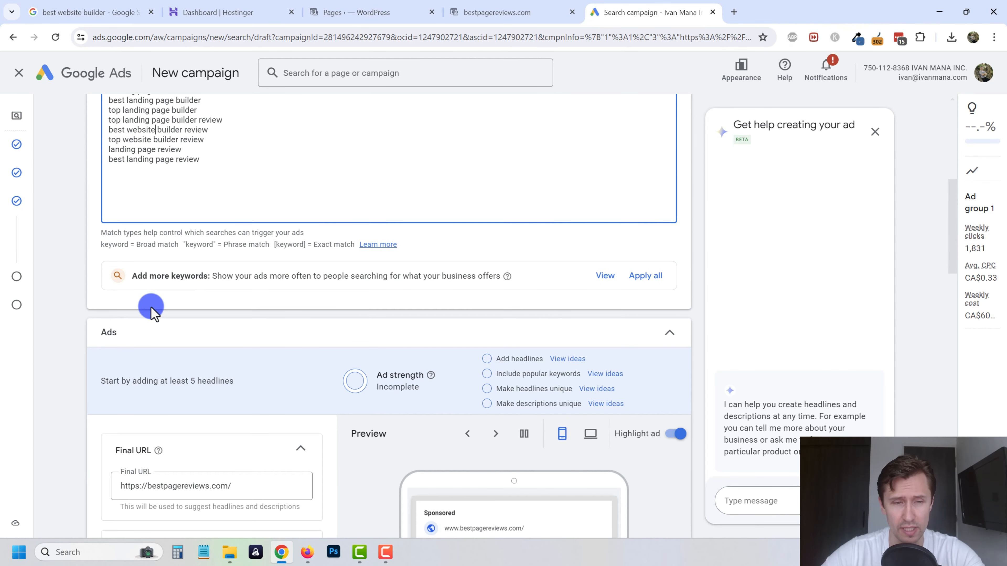
pyautogui.scroll(-5, 152, 308)
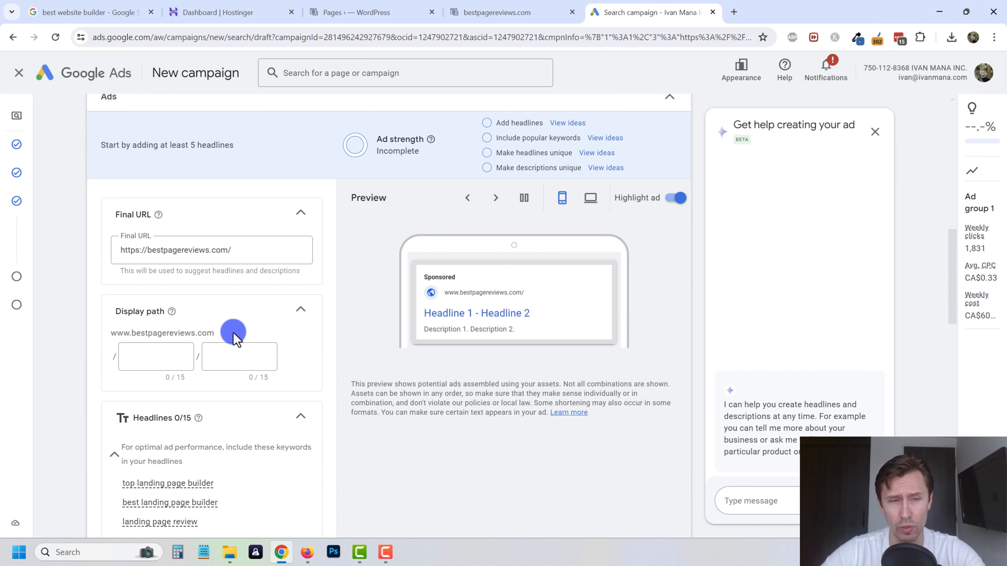
pyautogui.scroll(-3, 234, 338)
pyautogui.click(148, 238)
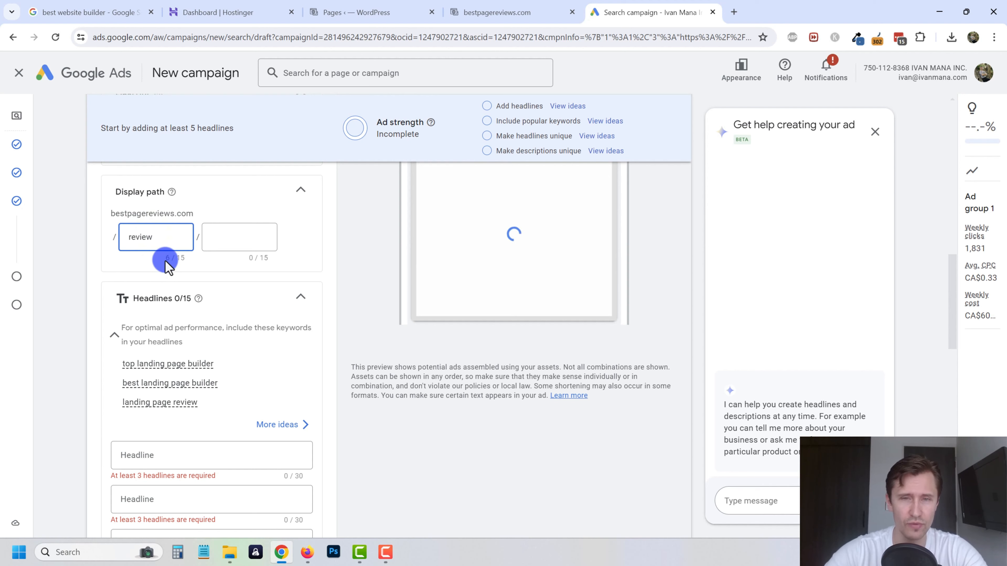
# Enter "Best Landing Page Builder" as the ad's first headline
pyautogui.scroll(-3, 259, 359)
pyautogui.click(174, 335)
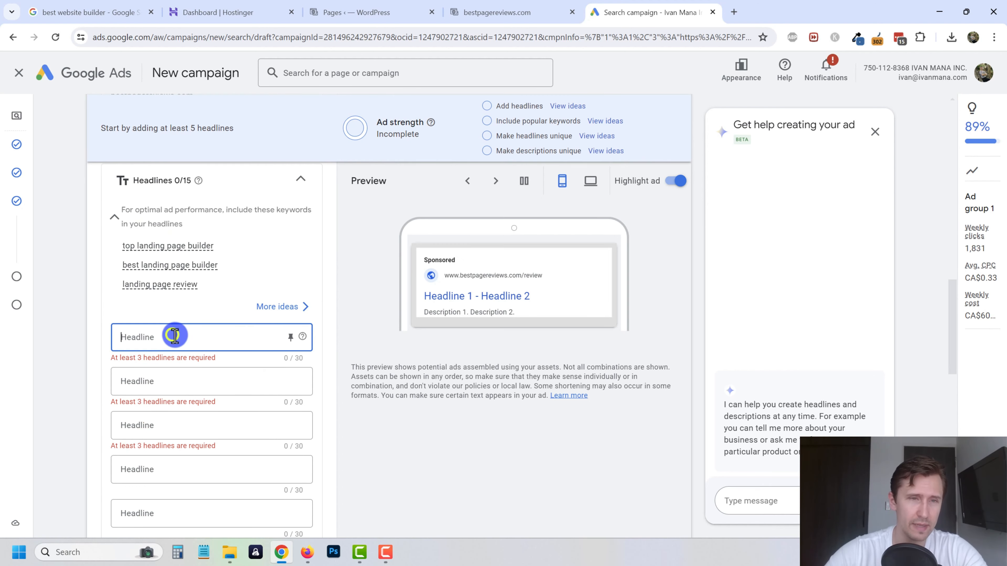
pyautogui.moveTo(161, 248)
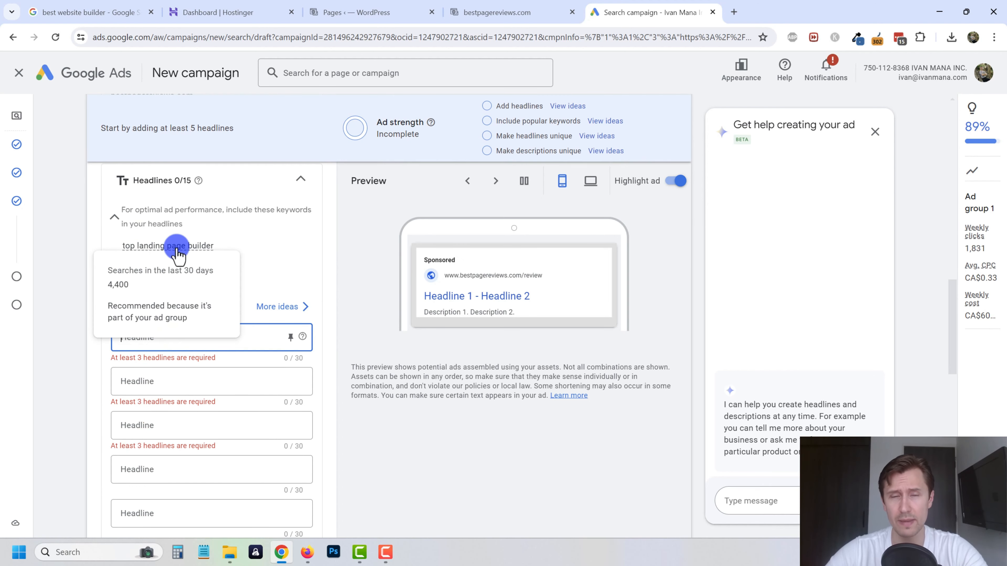
pyautogui.scroll(-2, 222, 392)
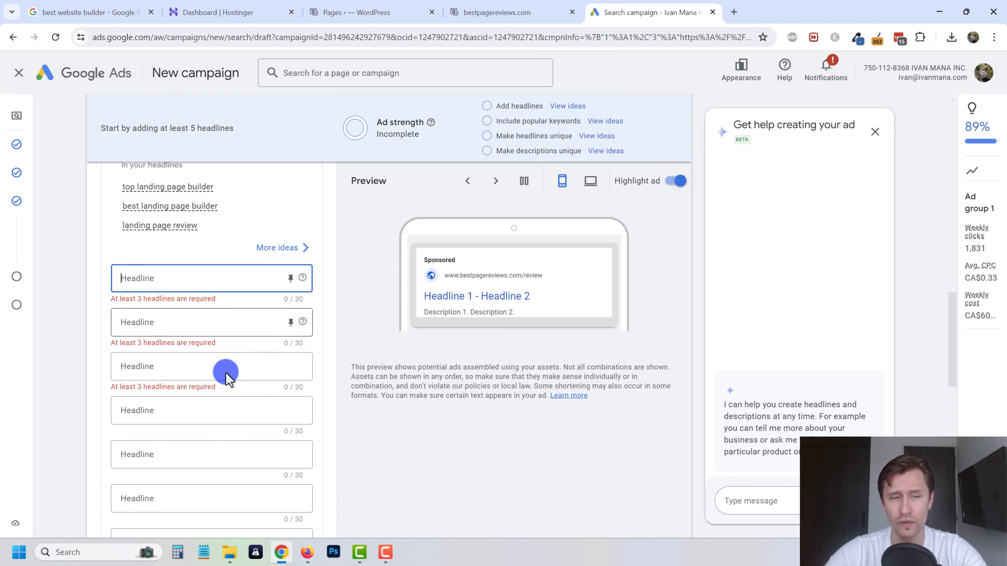
pyautogui.scroll(-10, 216, 385)
pyautogui.scroll(10, 168, 355)
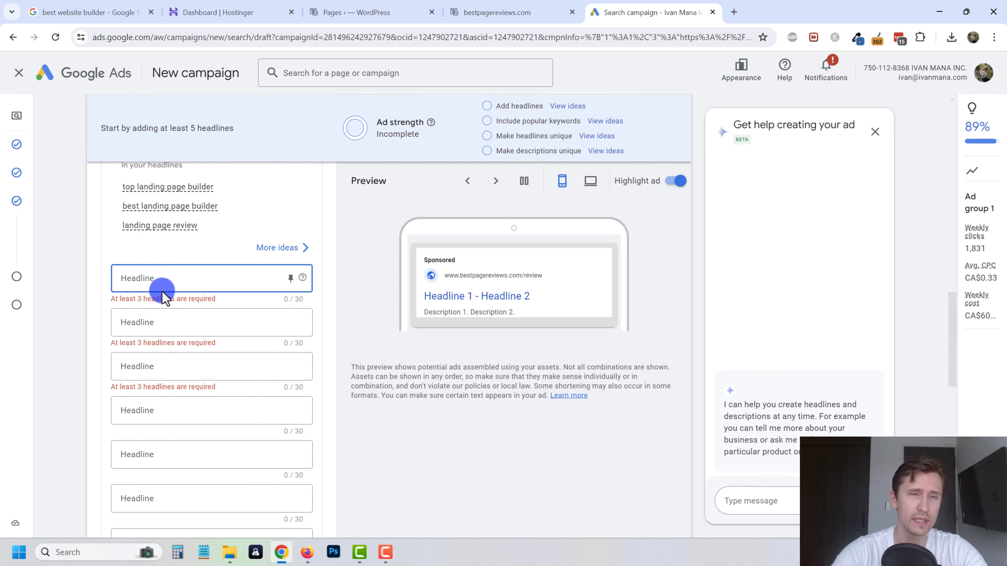
pyautogui.write('ding Page Builder')
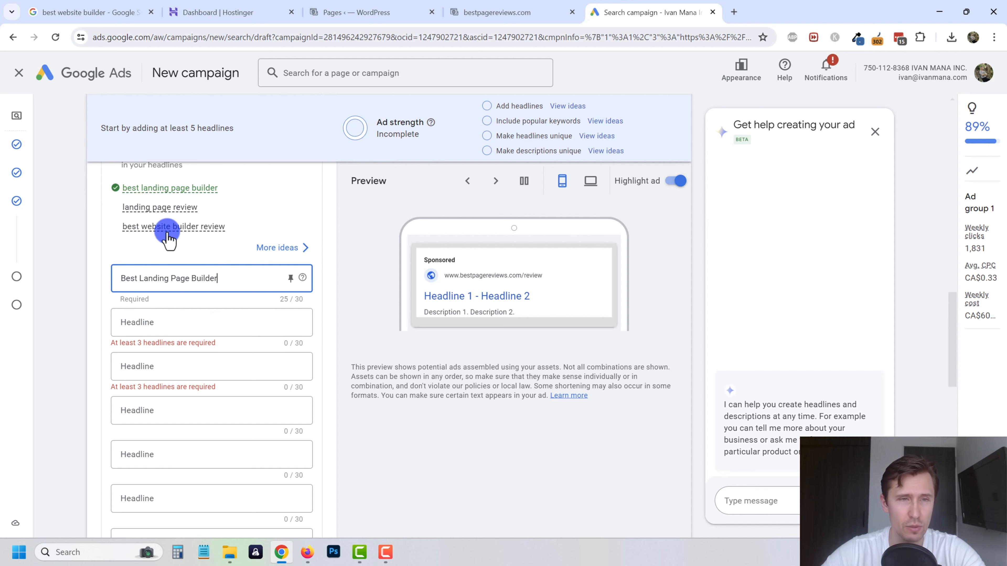
# Enter "Best Landing Page Review" as the ad's second headline
pyautogui.click(174, 324)
pyautogui.write('Best')
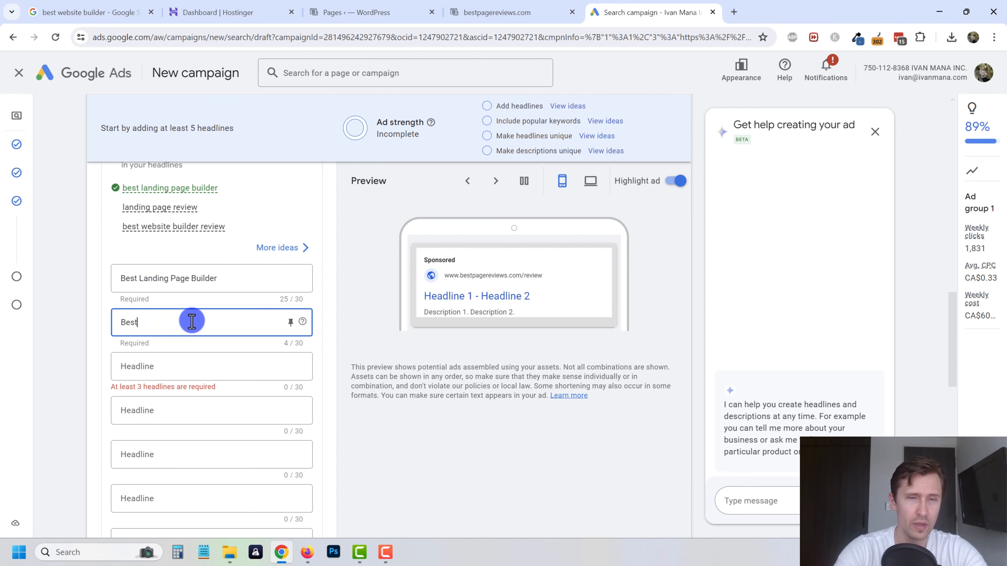
pyautogui.write(' Ln')
pyautogui.press('BackSpace')
pyautogui.write('a')
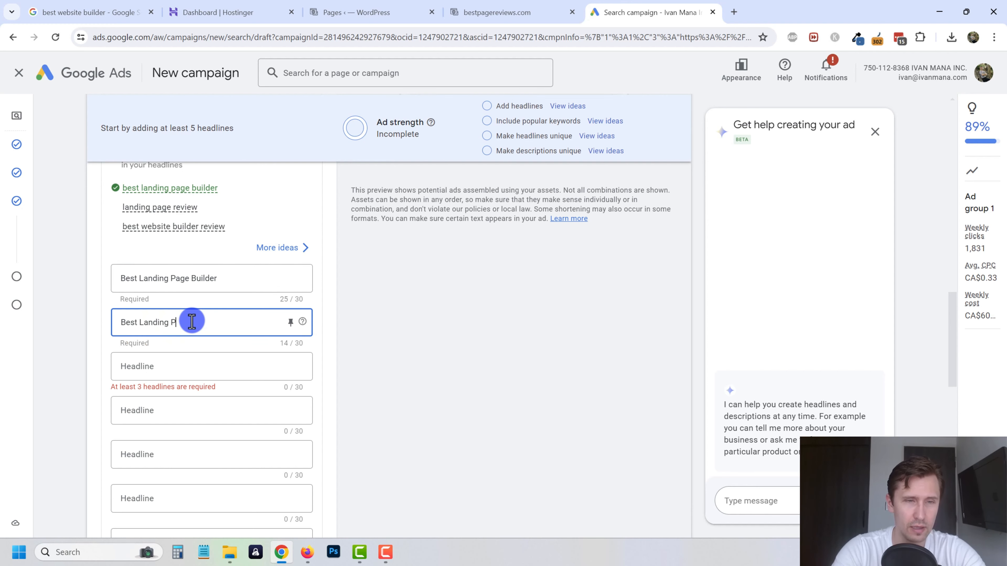
pyautogui.write('nding Page')
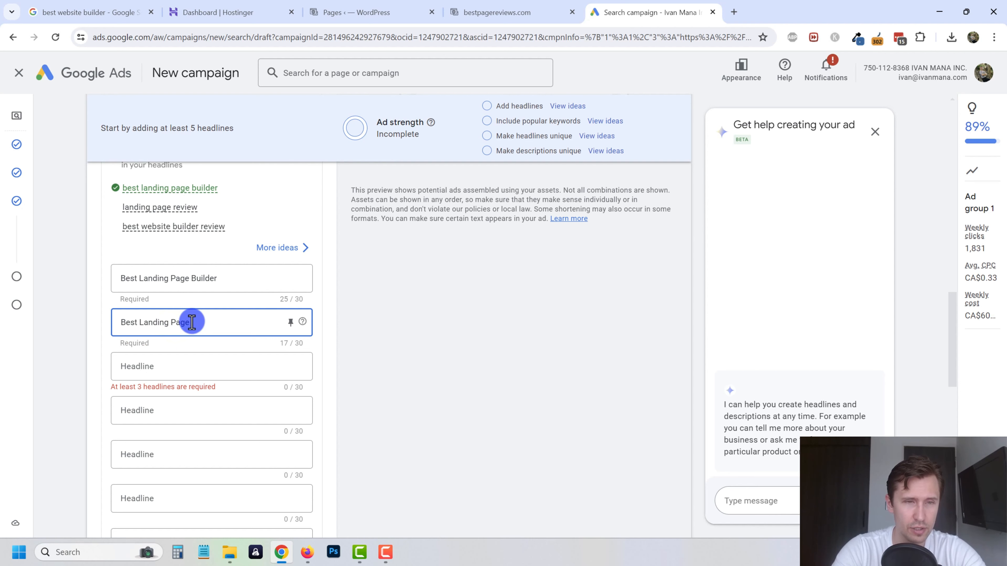
pyautogui.write(' Review')
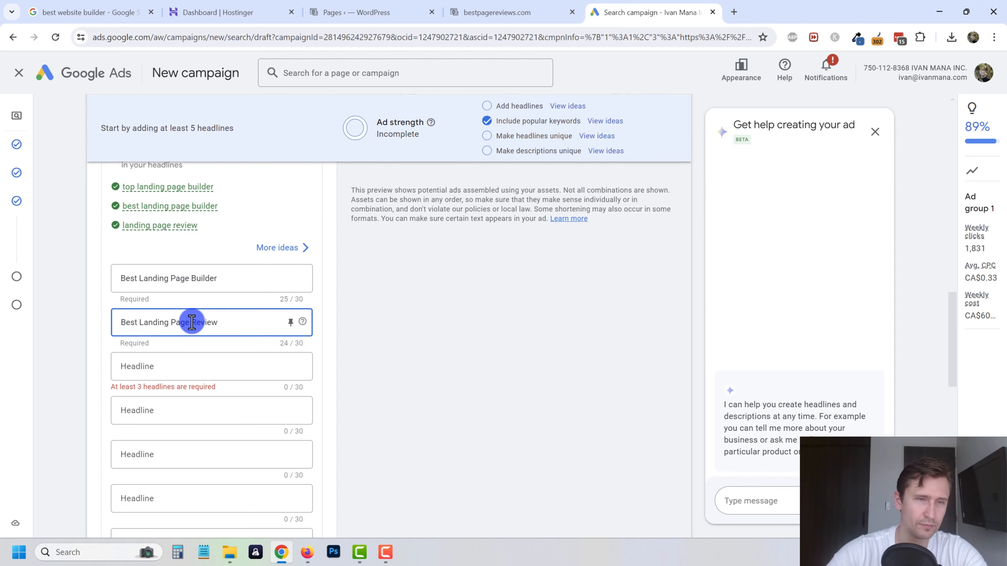
# Show the headline suggestions with top keywords and copy "best website builder review" into the third headline
pyautogui.scroll(1, 285, 333)
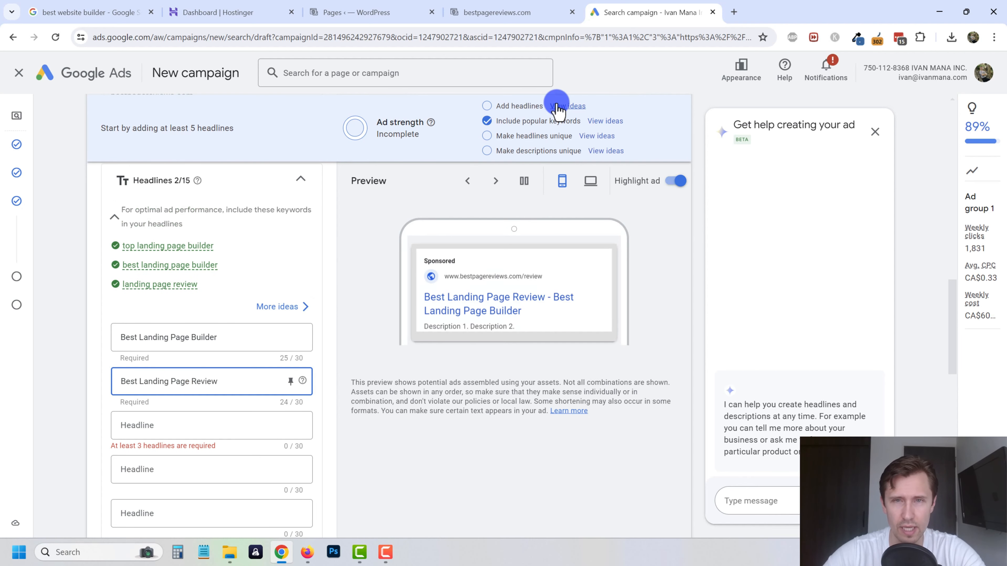
pyautogui.click(559, 105)
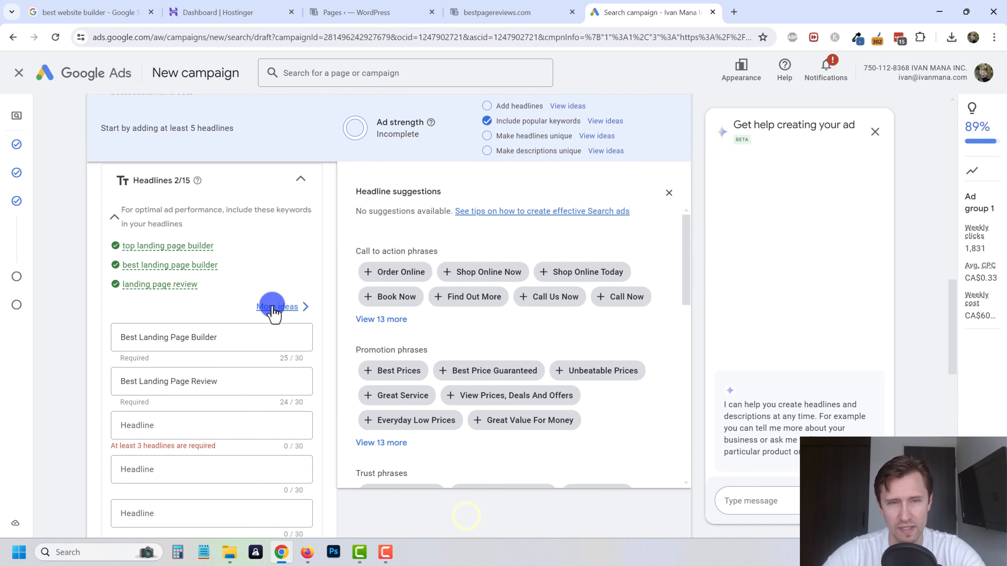
pyautogui.click(275, 307)
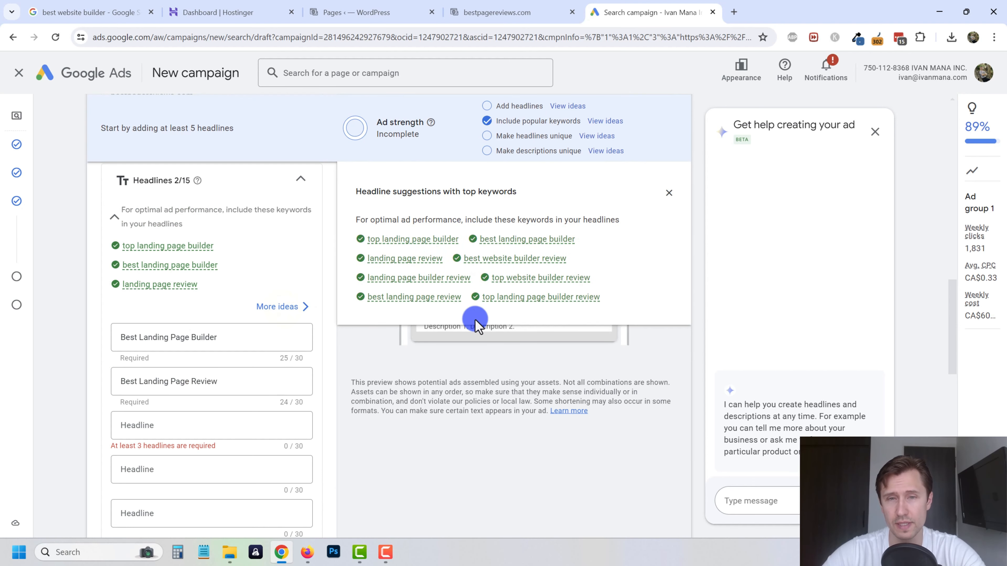
pyautogui.moveTo(508, 260)
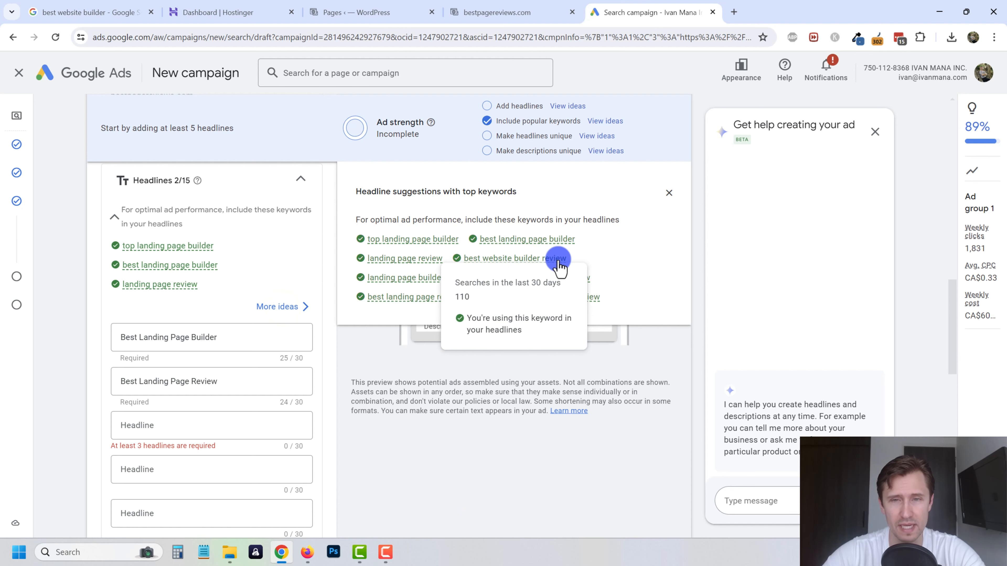
pyautogui.moveTo(559, 260); pyautogui.dragTo(151, 425)
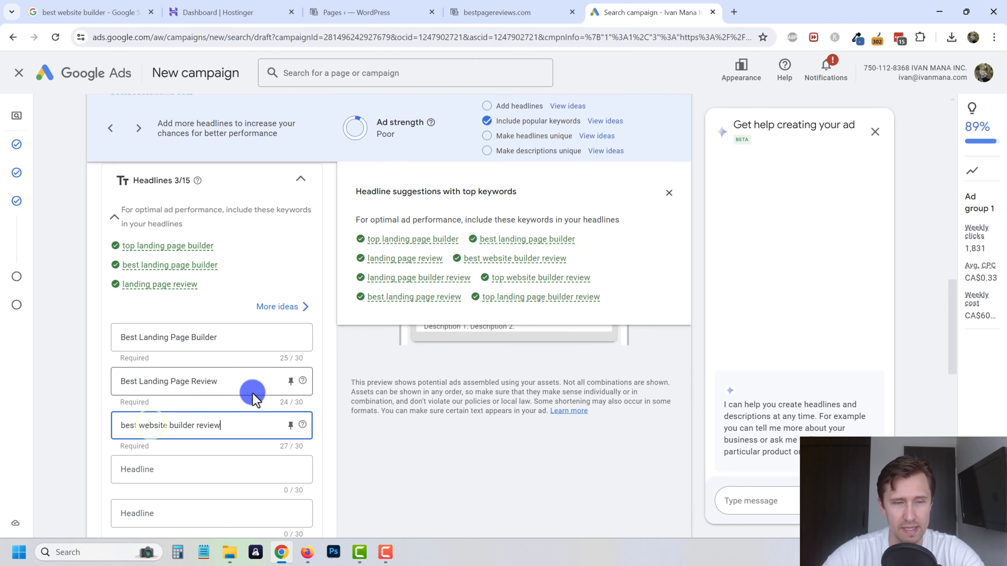
# Copy the suggested keyword "top website builder review" into the fourth headline
pyautogui.moveTo(603, 274); pyautogui.dragTo(499, 289)
pyautogui.hotkey('ctrl', 'c')
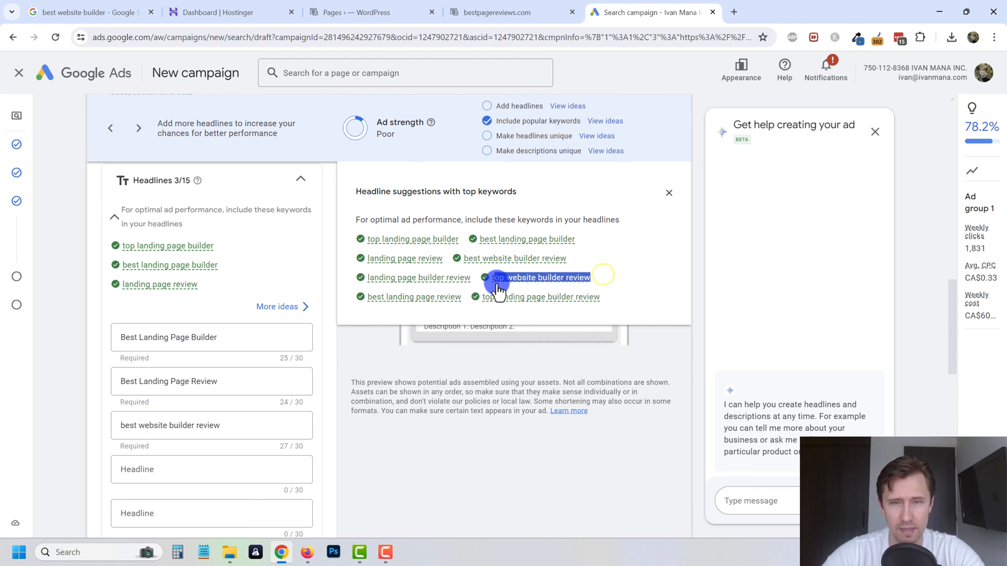
pyautogui.click(149, 463)
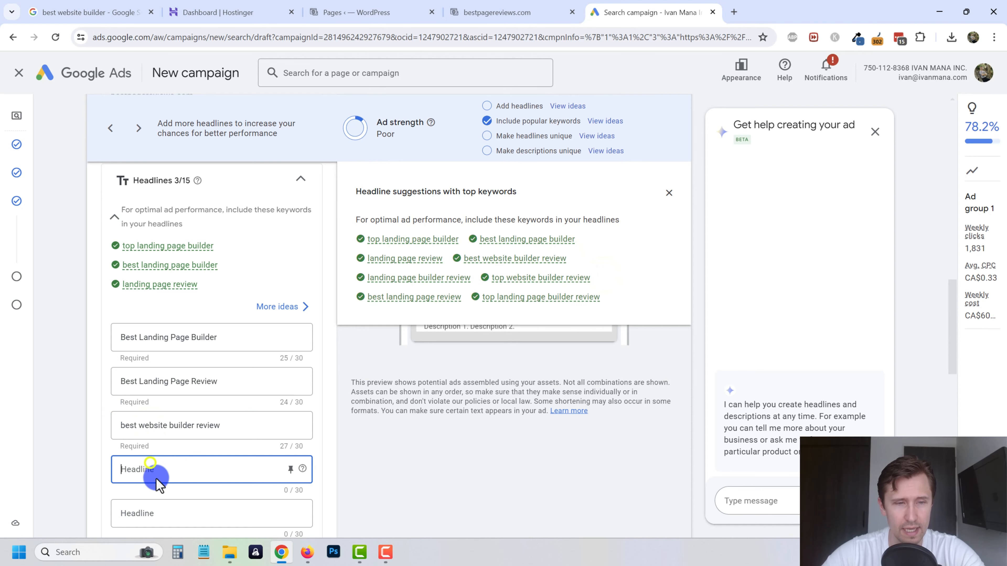
pyautogui.hotkey('ctrl', 'v')
# Capitalize the words of the third headline so it reads "Best Website Builder Review"
pyautogui.scroll(-1, 143, 416)
pyautogui.click(116, 366)
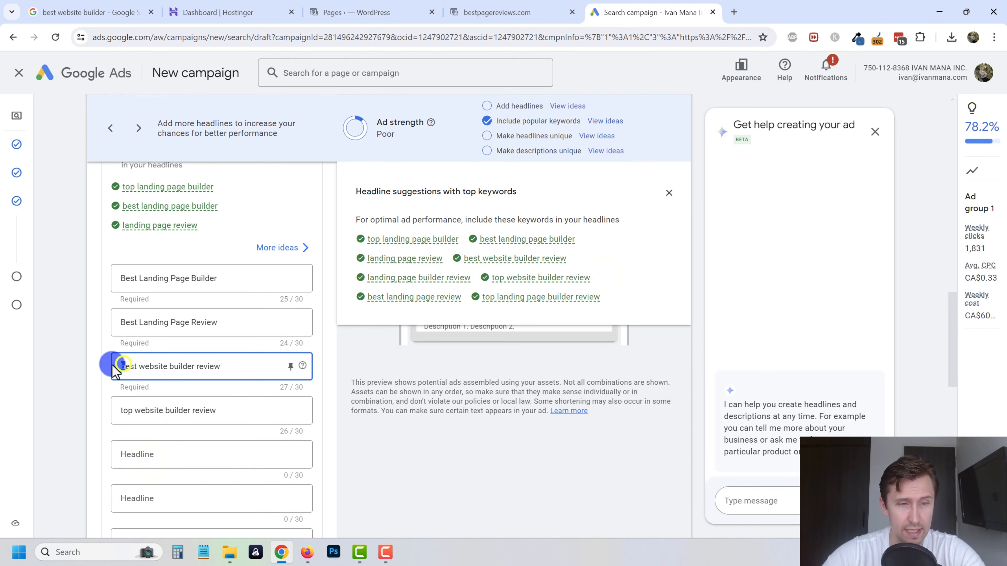
pyautogui.moveTo(112, 366); pyautogui.dragTo(105, 365)
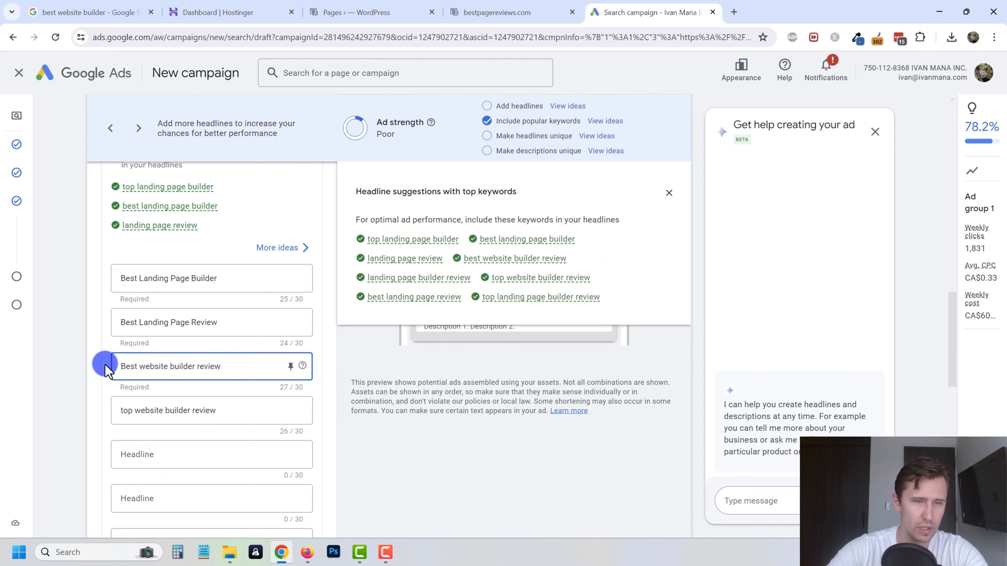
pyautogui.press('Delete')
pyautogui.write('W')
pyautogui.press('Right')
pyautogui.press('Right')
pyautogui.press('Right')
pyautogui.press('Right')
pyautogui.press('Right')
pyautogui.press('Right')
pyautogui.press('Right')
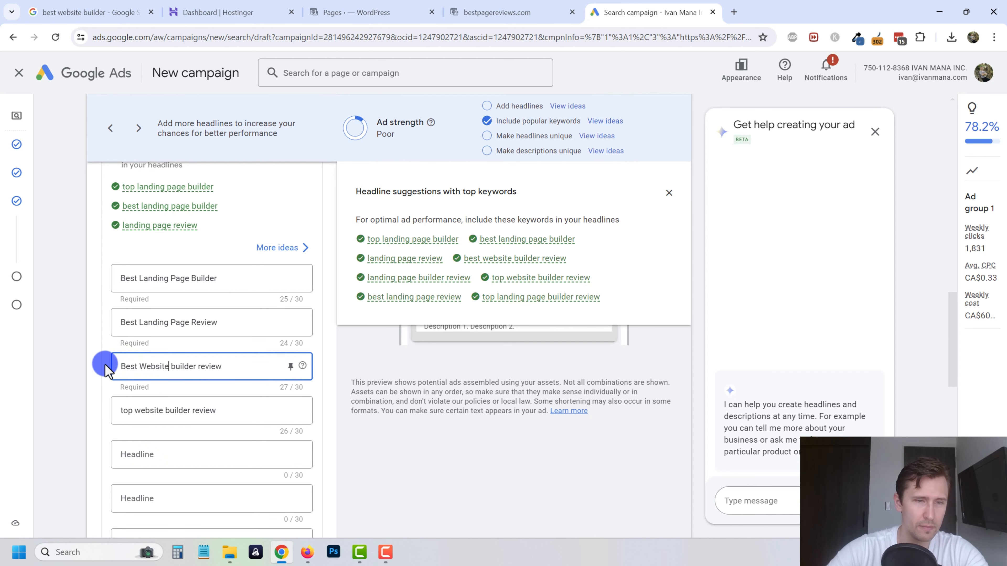
pyautogui.press('Delete')
pyautogui.write('B')
pyautogui.press('Right')
pyautogui.press('Right')
pyautogui.press('Right')
pyautogui.press('Right')
pyautogui.press('Right')
pyautogui.press('Right')
pyautogui.press('Right')
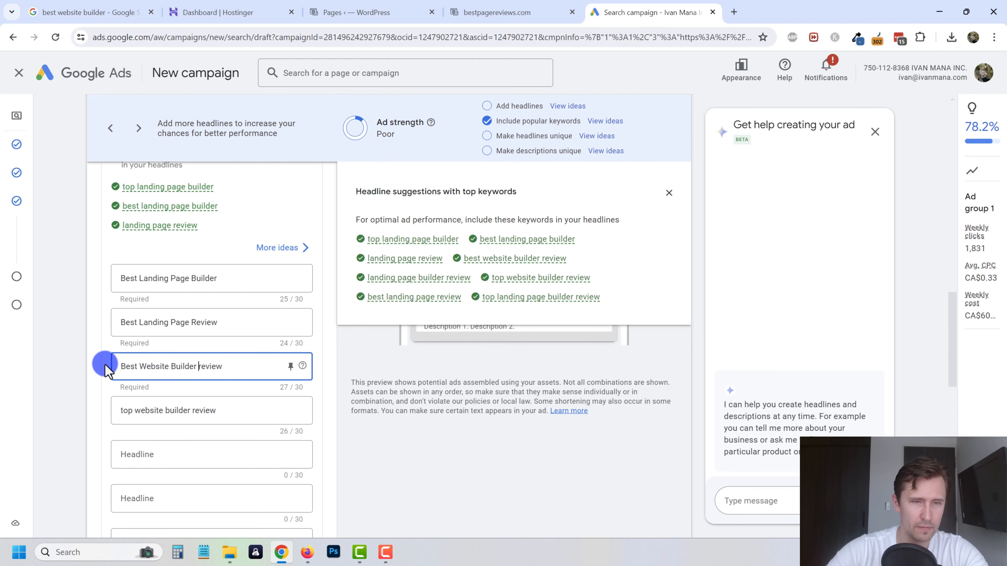
pyautogui.press('Delete')
pyautogui.write('R')
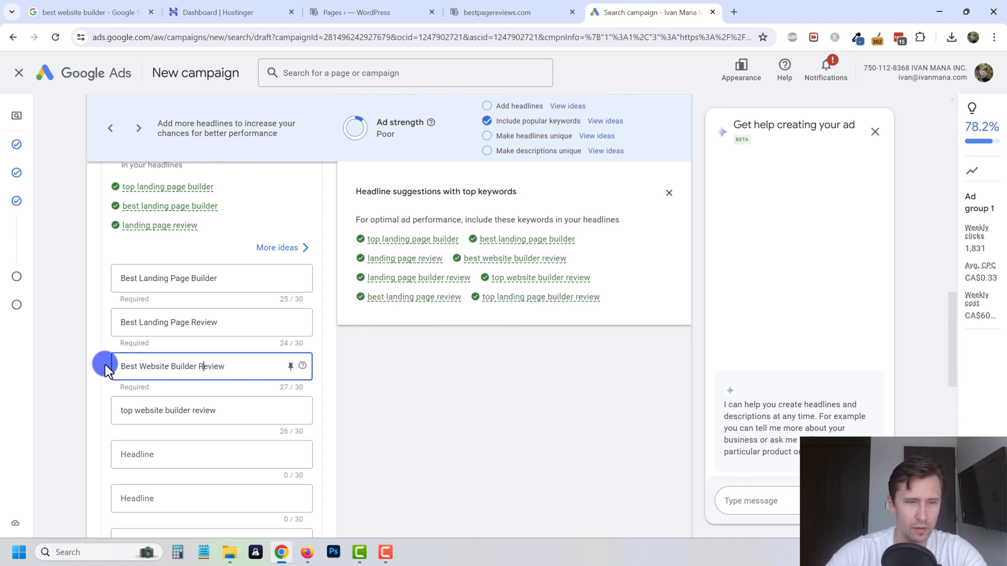
# Capitalize the words of the fourth headline so it reads "Top Website Builder Review"
pyautogui.click(119, 413)
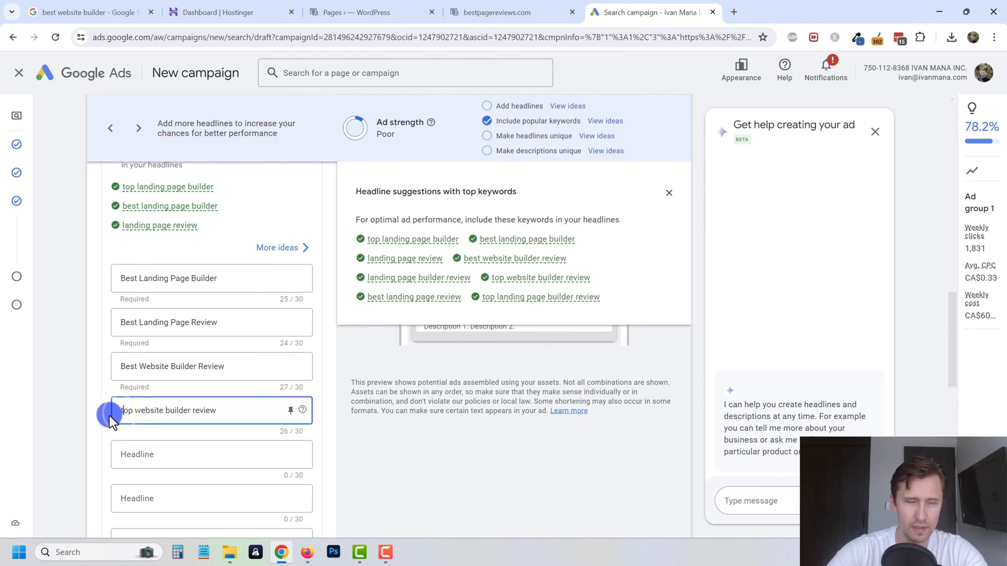
pyautogui.press('Right')
pyautogui.press('Delete')
pyautogui.write('W')
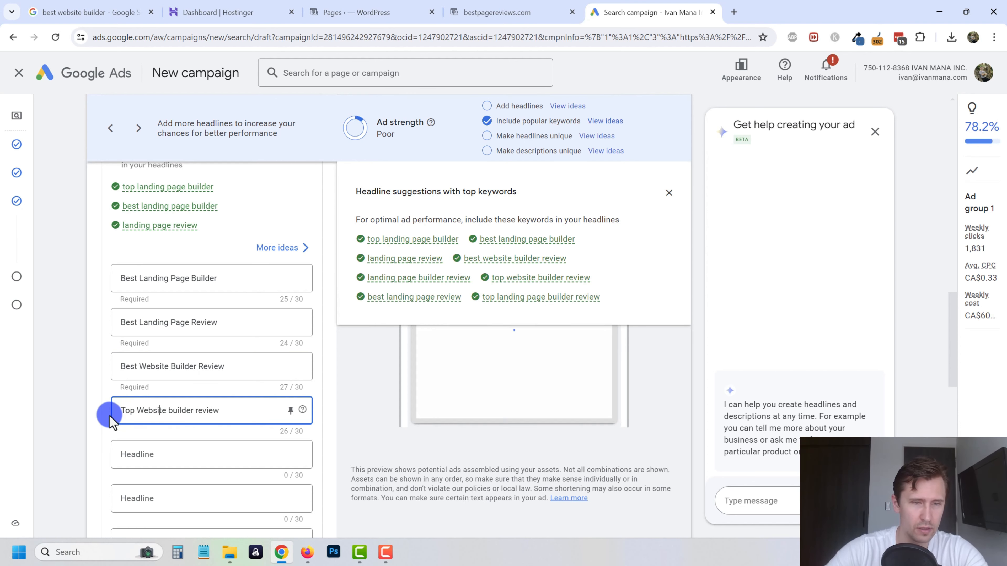
pyautogui.press('Right')
pyautogui.press('Right')
pyautogui.press('Right')
pyautogui.press('Right')
pyautogui.press('Right')
pyautogui.press('Right')
pyautogui.press('Right')
pyautogui.press('Delete')
pyautogui.write('B')
pyautogui.press('Right')
pyautogui.press('Right')
pyautogui.press('Right')
pyautogui.press('Right')
pyautogui.press('Right')
pyautogui.press('Right')
pyautogui.press('Right')
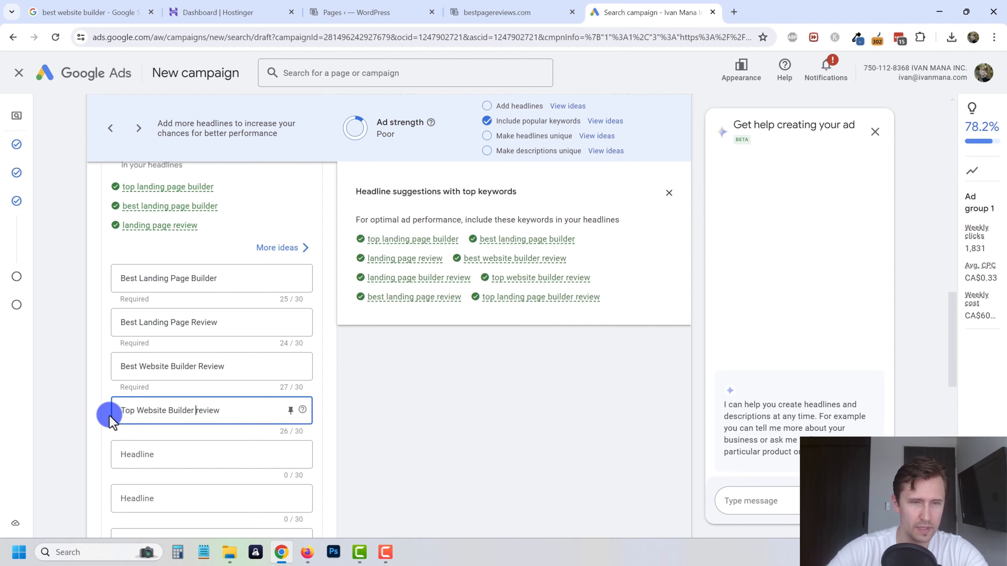
pyautogui.press('Delete')
pyautogui.write('R')
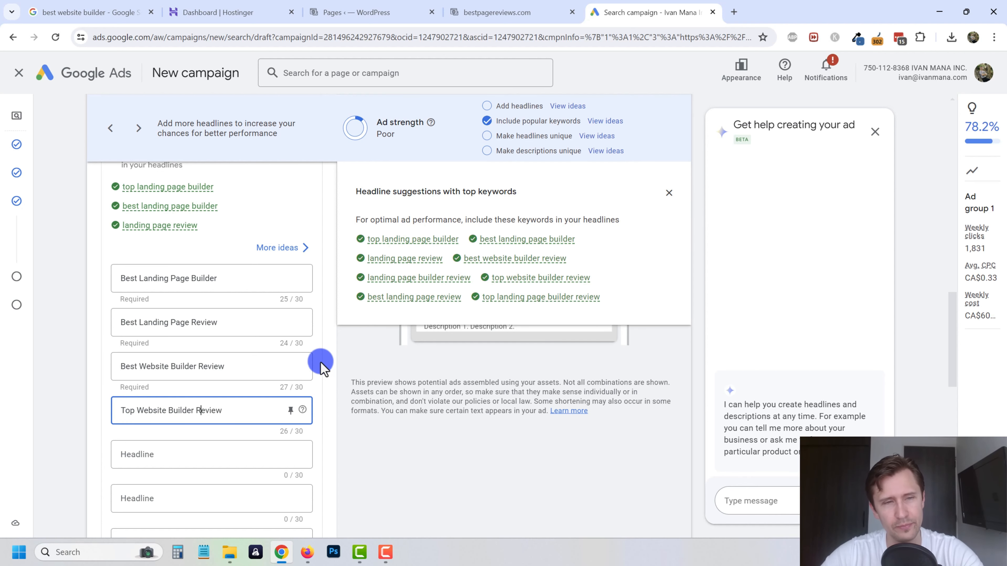
pyautogui.click(361, 450)
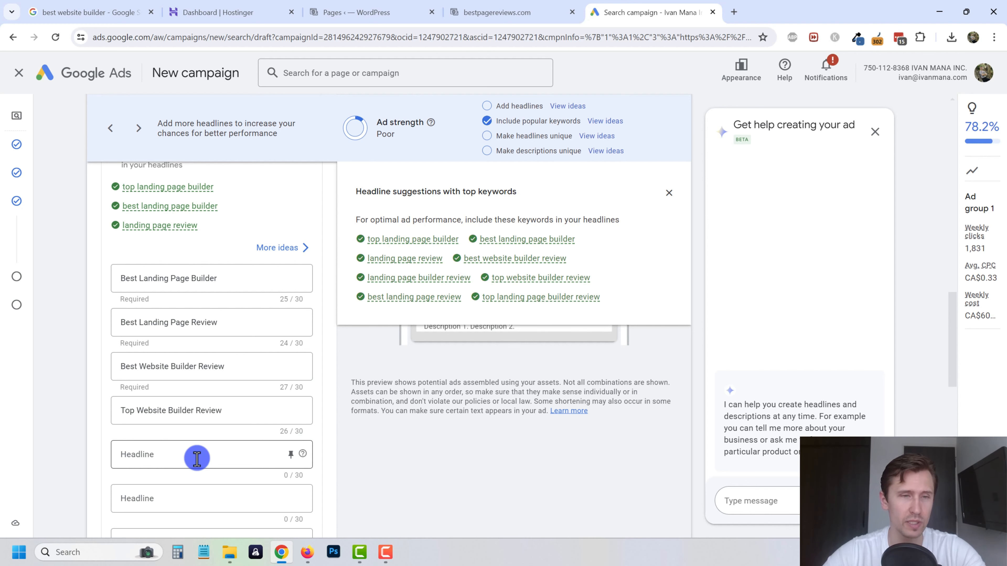
# Enter "Learn More Here" as the fifth headline and "Read Our Review Now" as the sixth
pyautogui.scroll(-1, 207, 397)
pyautogui.scroll(2, 195, 382)
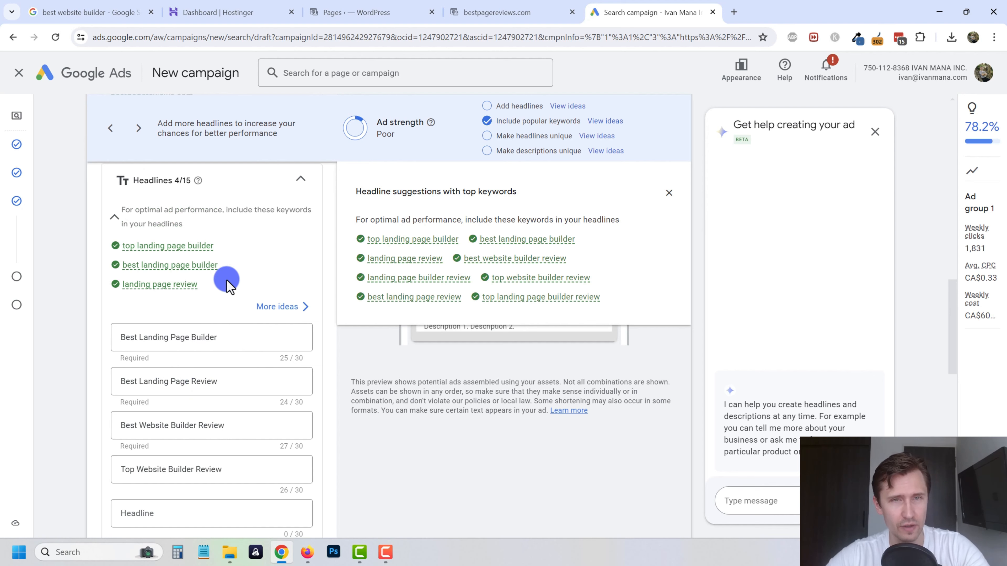
pyautogui.scroll(1, 226, 280)
pyautogui.scroll(-2, 225, 299)
pyautogui.click(158, 452)
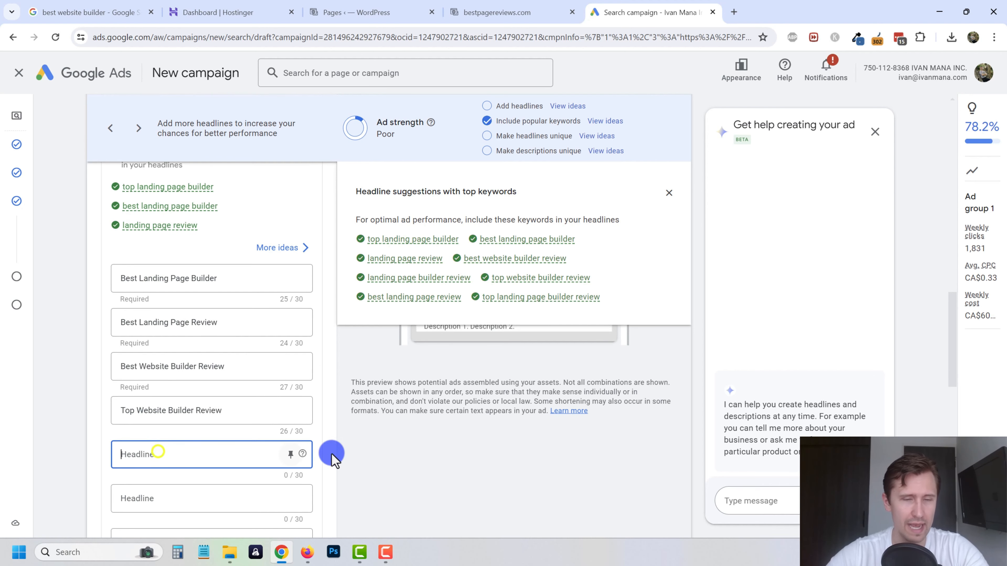
pyautogui.scroll(-1, 358, 448)
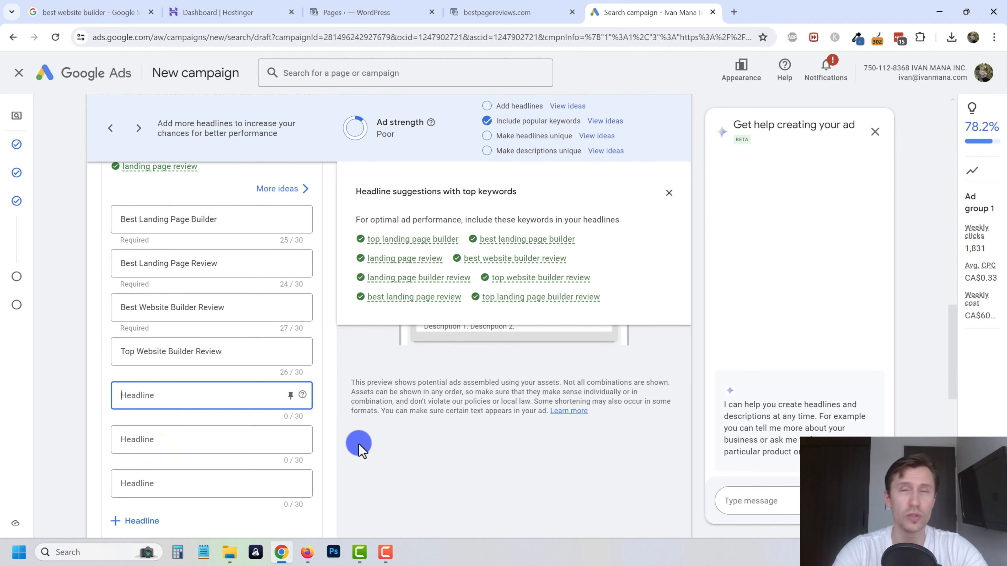
pyautogui.write('Lear')
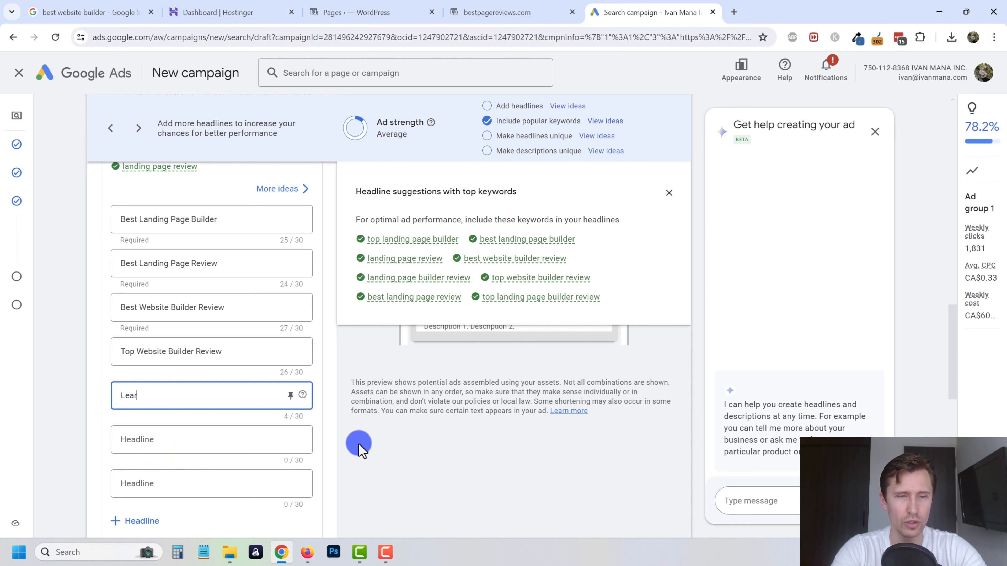
pyautogui.write('n More Here')
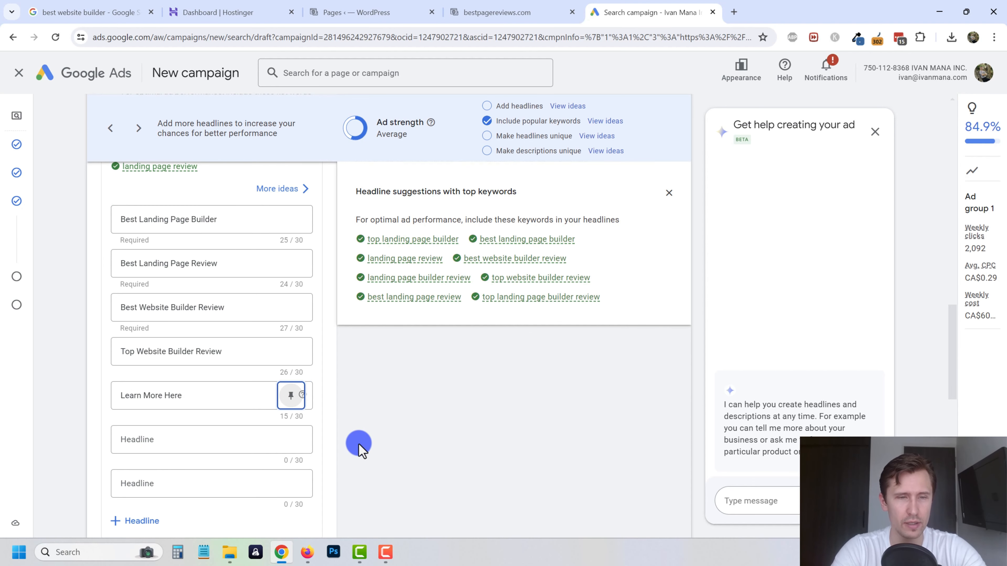
pyautogui.press('Tab')
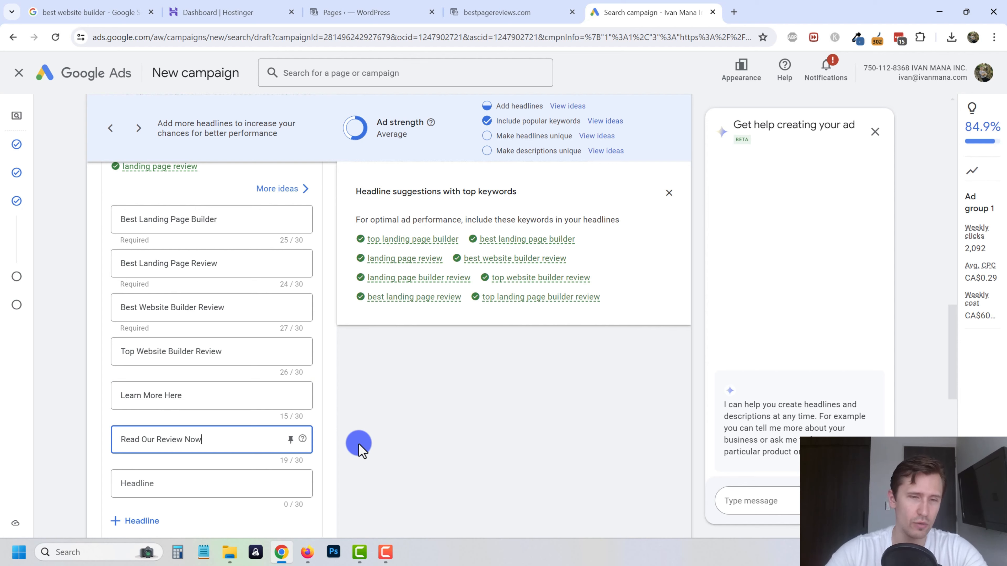
# Enter a seventh headline and shorten it to "Find Your Landing Page Builder" to fit the 30-character limit
pyautogui.scroll(-1, 359, 450)
pyautogui.click(188, 422)
pyautogui.write('Find t')
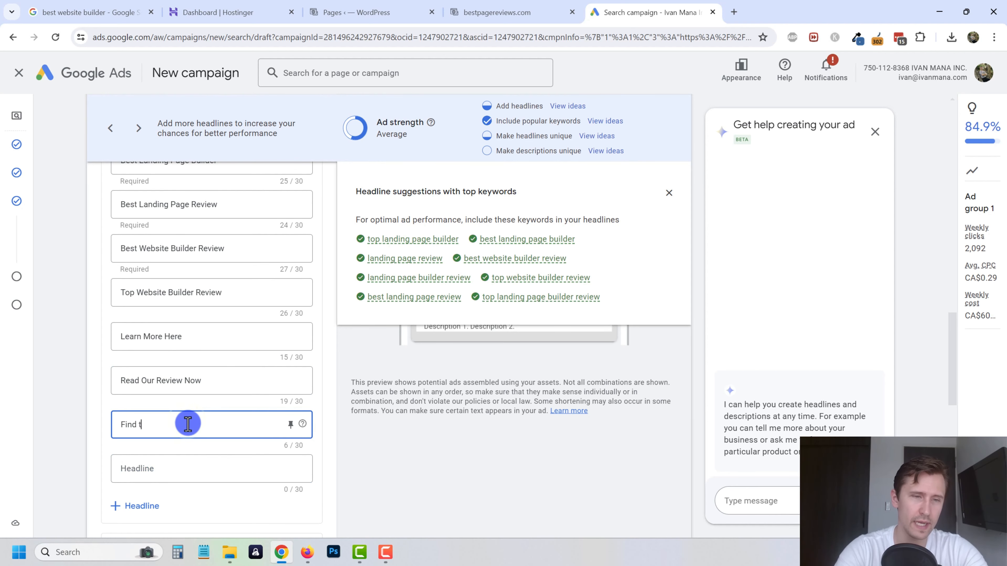
pyautogui.write('he Best')
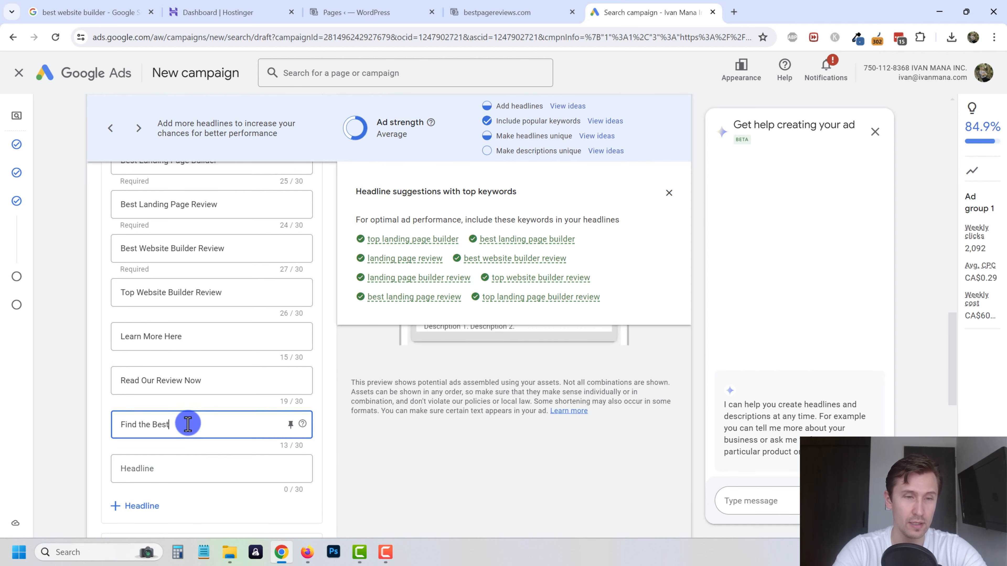
pyautogui.write(' Landing Page B')
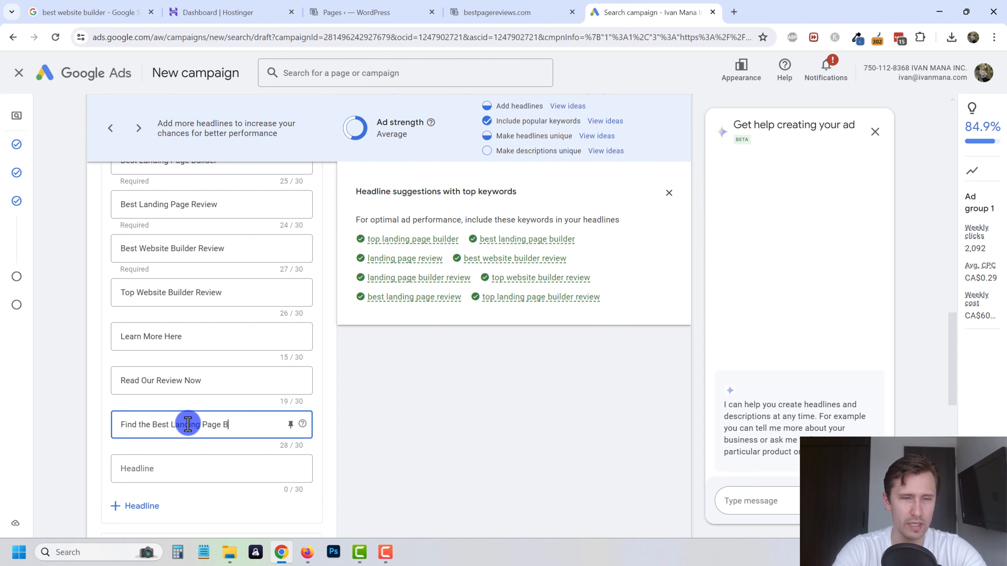
pyautogui.write('uilder')
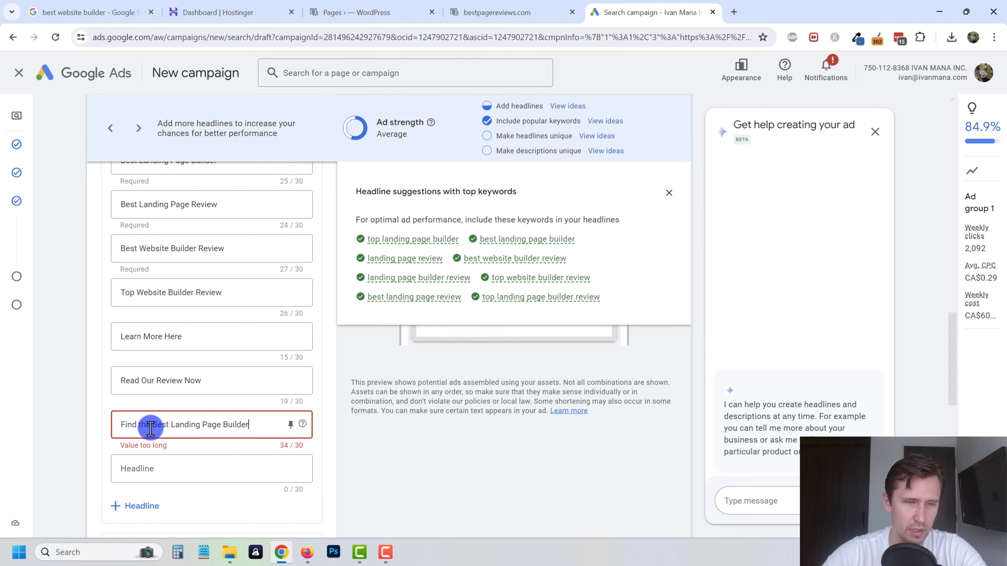
pyautogui.moveTo(150, 423); pyautogui.dragTo(181, 424)
pyautogui.doubleClick(139, 426)
pyautogui.press('BackSpace')
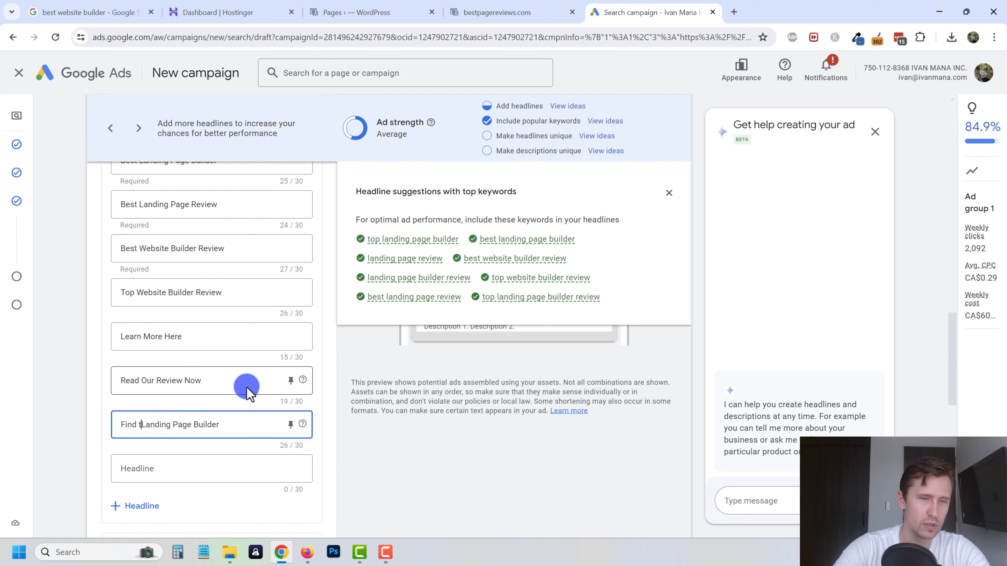
pyautogui.write('our')
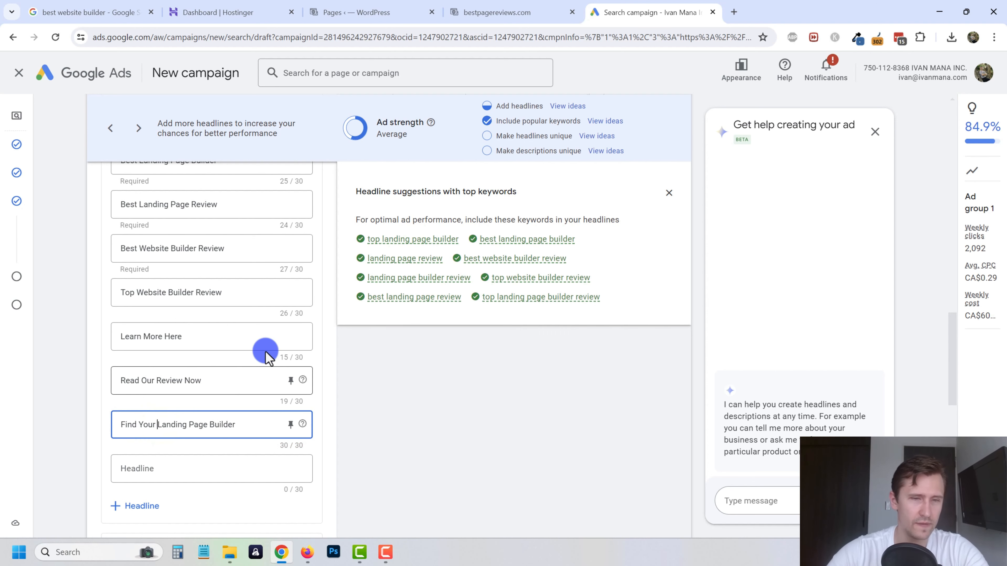
# Enter "See What the Best Builder Is" as the ad's eighth headline
pyautogui.scroll(-1, 258, 358)
pyautogui.click(179, 410)
pyautogui.write('Se')
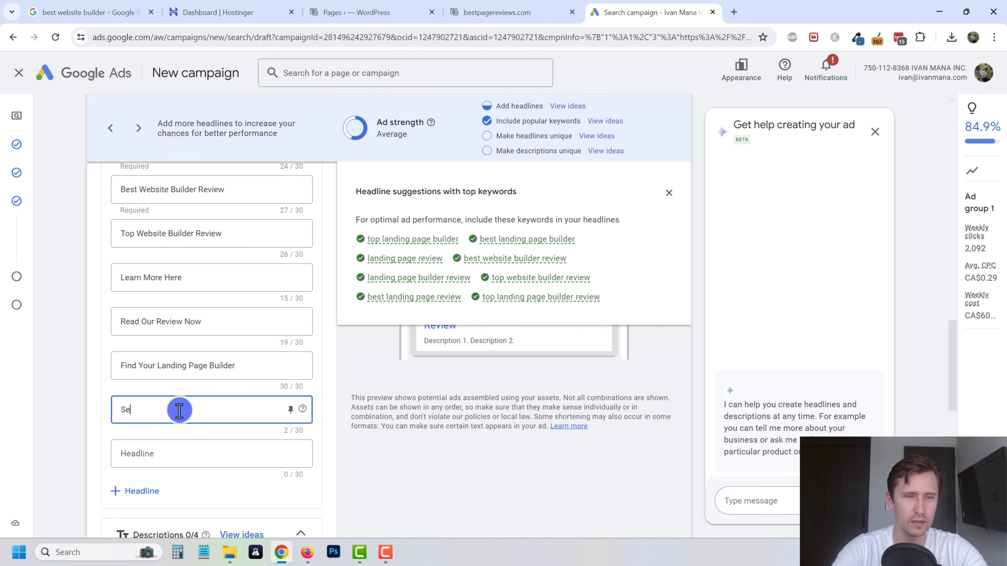
pyautogui.write('e What the Best Builder Is')
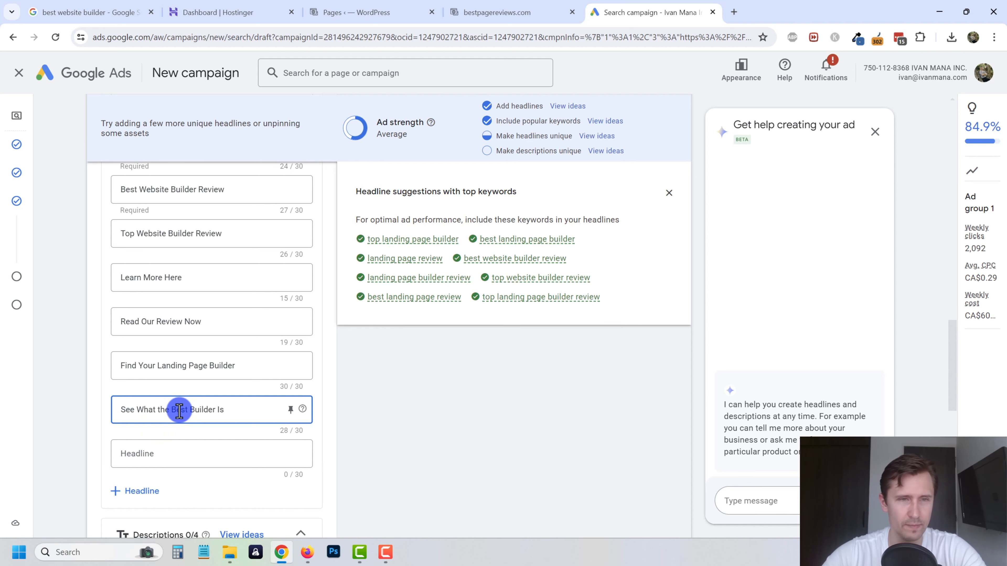
# Add four more empty headline fields to the ad and check the ad strength checklist
pyautogui.scroll(2, 252, 331)
pyautogui.scroll(-3, 191, 382)
pyautogui.click(142, 425)
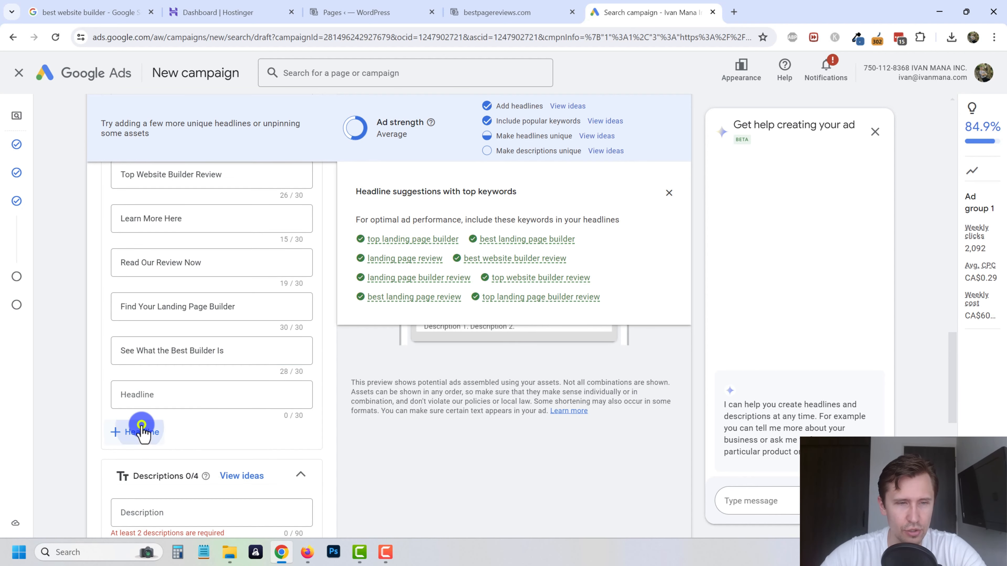
pyautogui.scroll(-4, 157, 396)
pyautogui.click(137, 303)
pyautogui.click(146, 351)
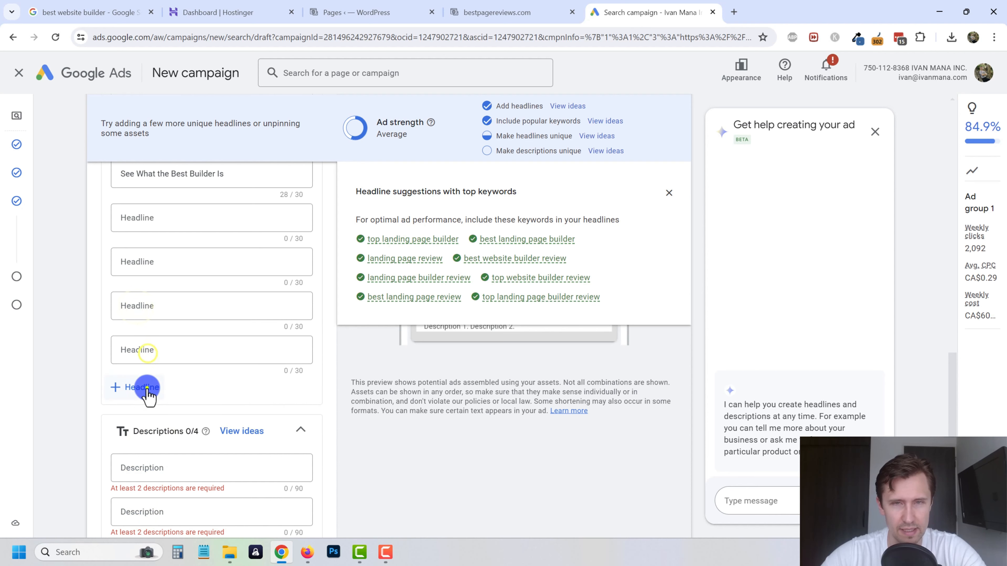
pyautogui.click(147, 388)
pyautogui.moveTo(498, 103); pyautogui.dragTo(535, 105)
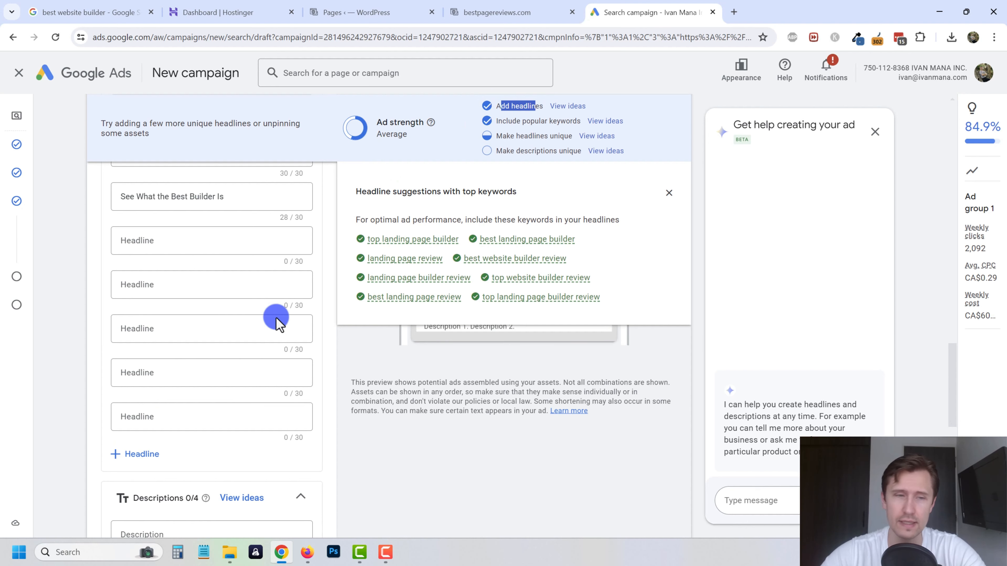
# Show the description ideas and place the cursor in the ad's first description field
pyautogui.scroll(-4, 262, 377)
pyautogui.click(170, 354)
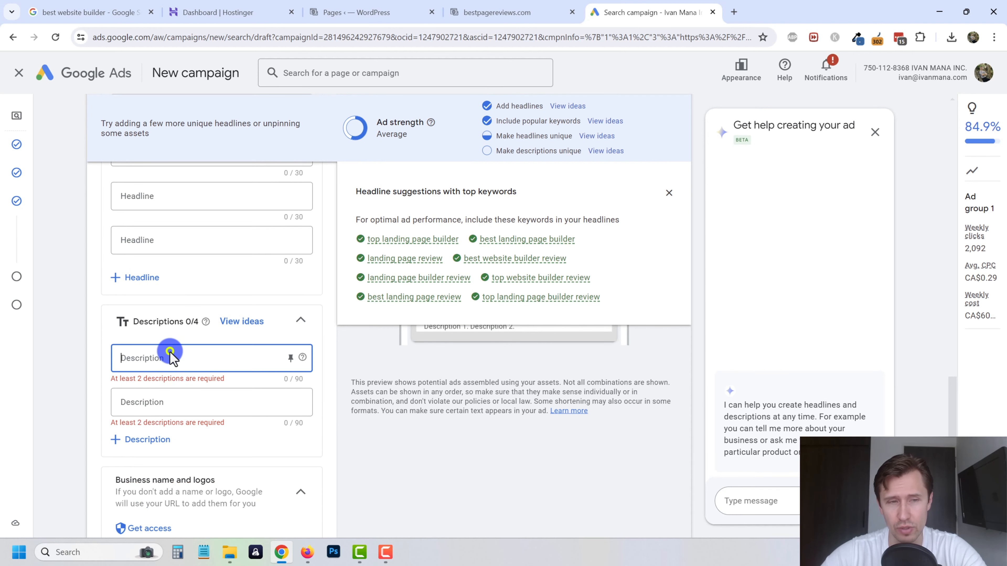
pyautogui.scroll(-1, 119, 337)
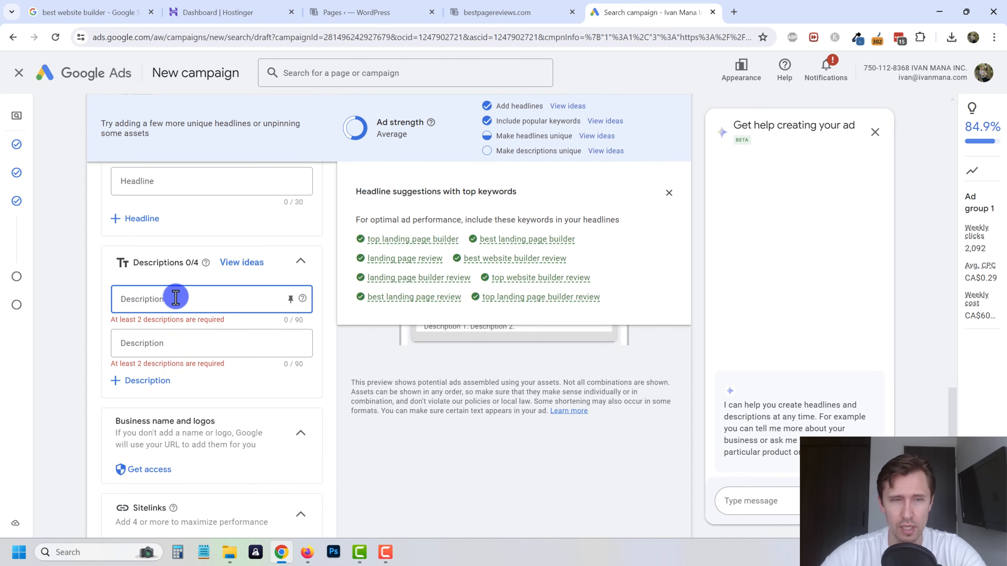
pyautogui.click(243, 263)
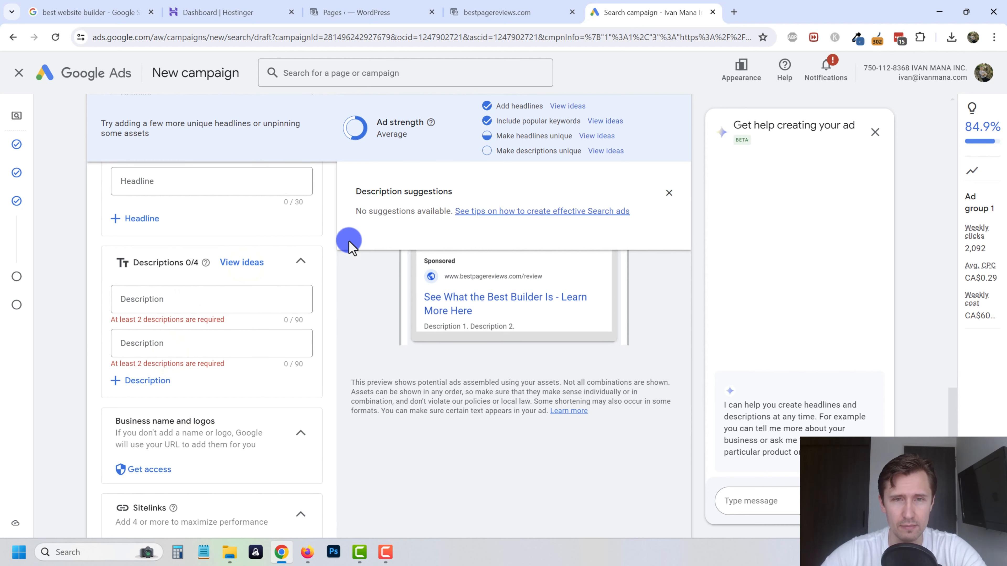
pyautogui.click(177, 303)
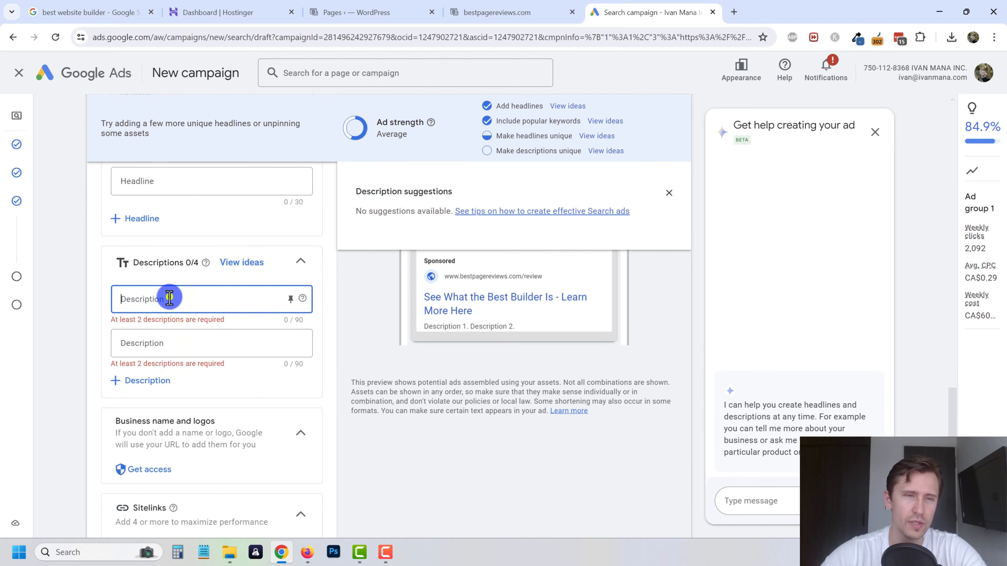
pyautogui.scroll(3, 165, 306)
pyautogui.scroll(-2, 166, 307)
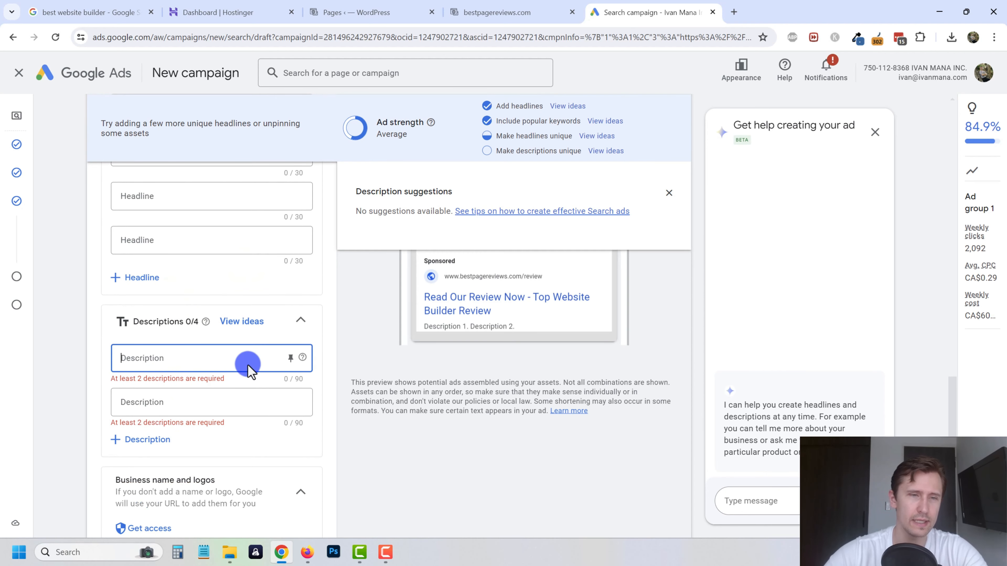
# Copy the "That's why here at Best Page Reviews" paragraph from the bestpagereviews.com page into the ad's first description
pyautogui.click(488, 12)
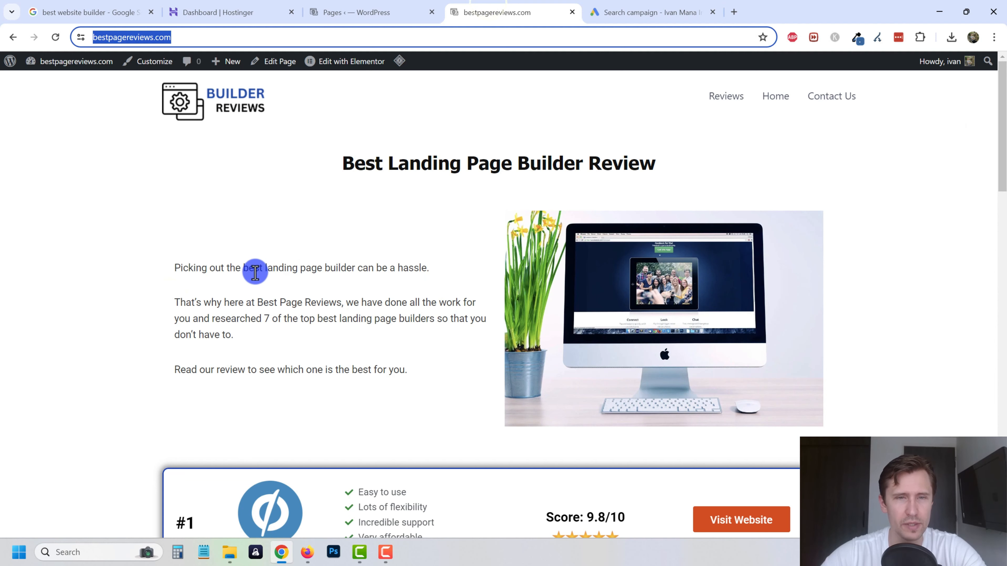
pyautogui.tripleClick(257, 311)
pyautogui.hotkey('ctrl', 'c')
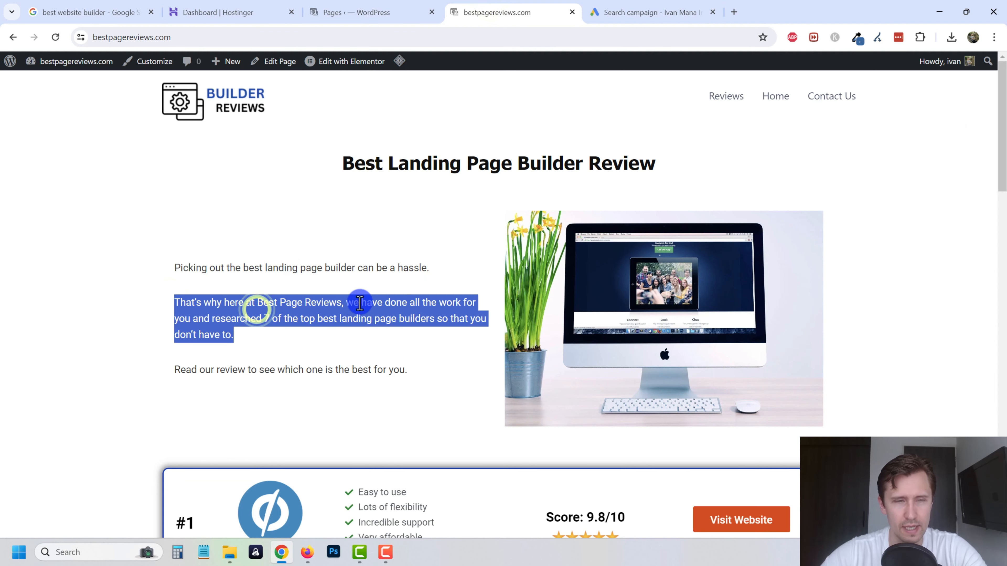
pyautogui.click(659, 11)
pyautogui.hotkey('ctrl', 'v')
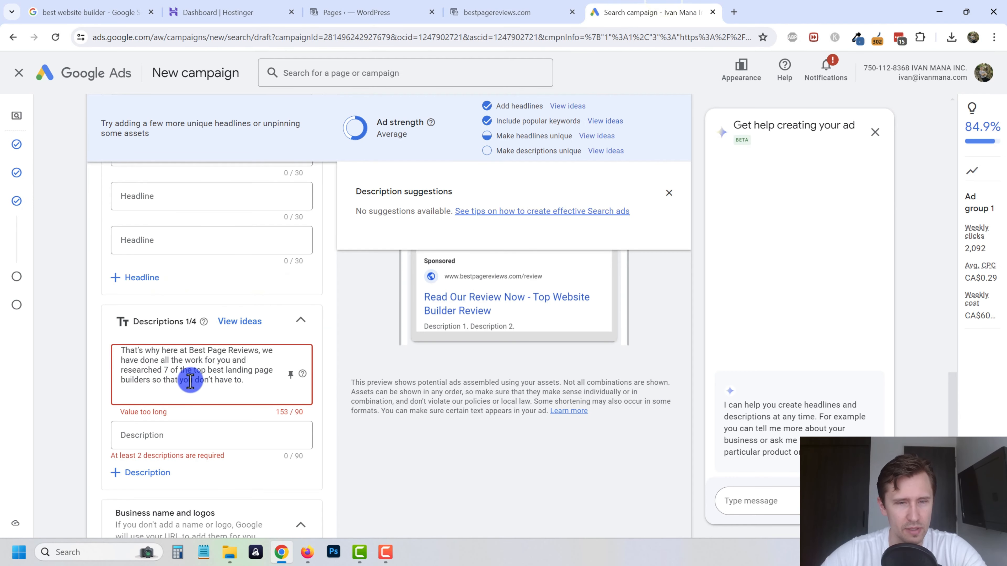
# Shorten the first description to "We have done all the work for you and researched 7 of the top best landing page builders"
pyautogui.press('BackSpace')
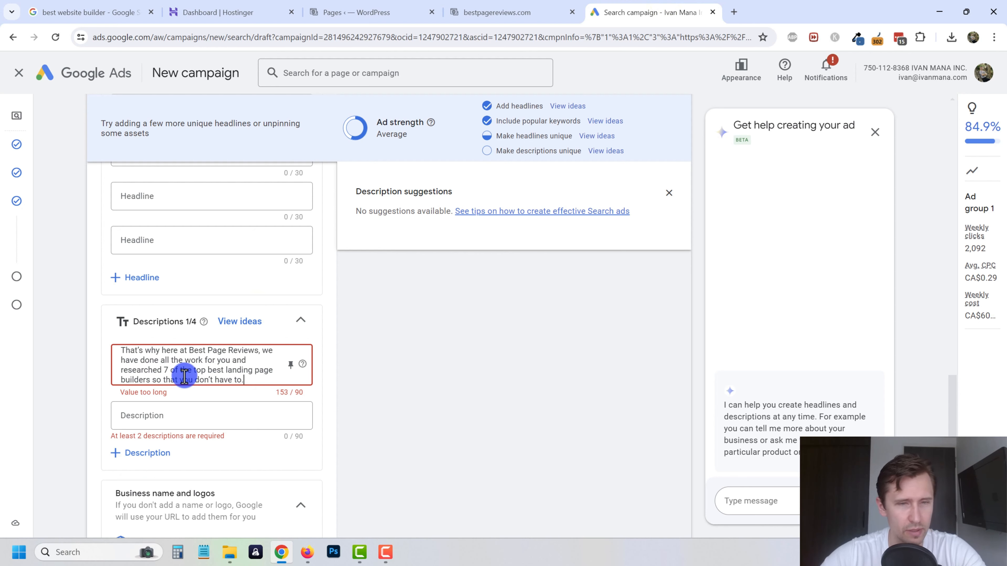
pyautogui.press('BackSpace')
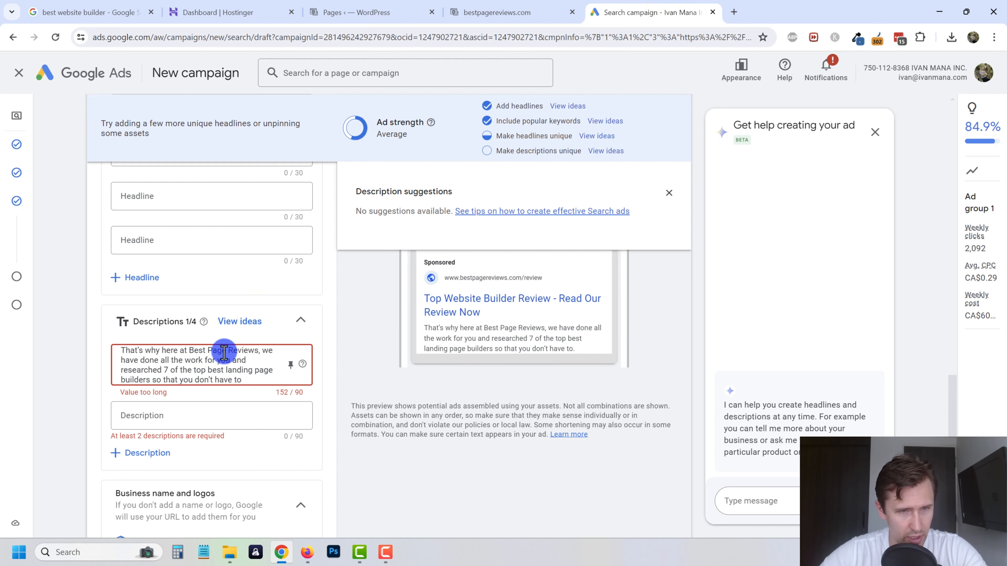
pyautogui.moveTo(266, 351); pyautogui.dragTo(94, 349)
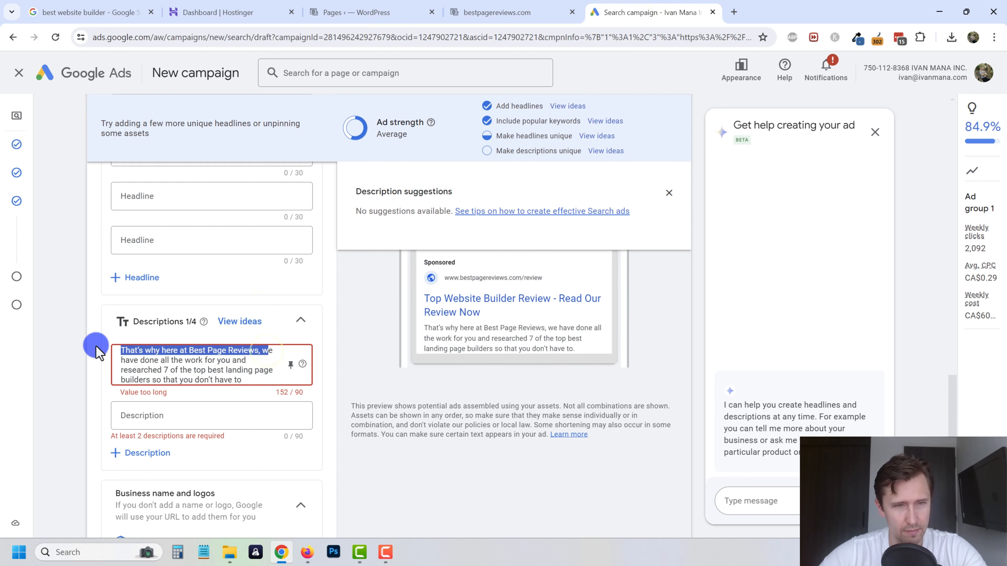
pyautogui.write('W')
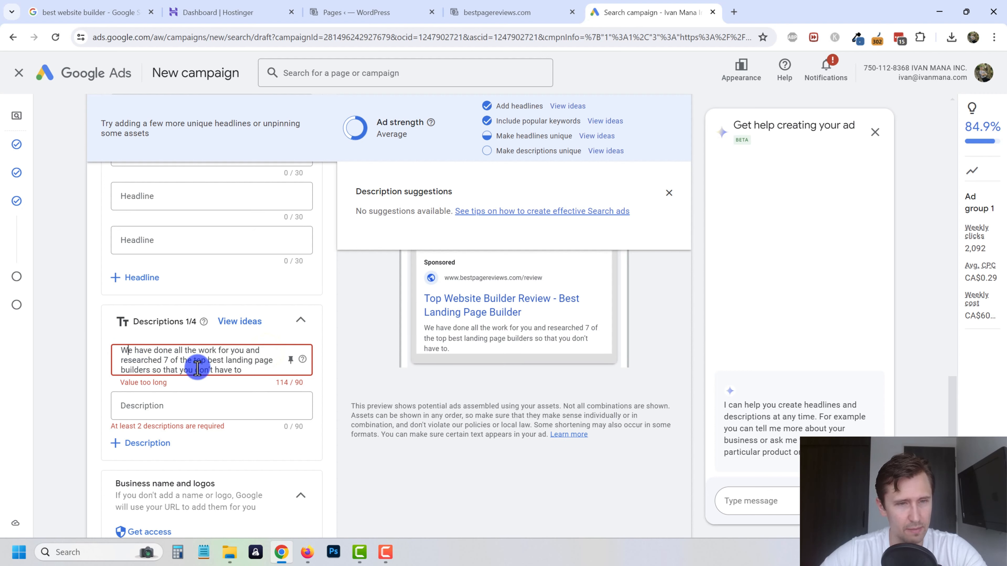
pyautogui.moveTo(253, 369); pyautogui.dragTo(157, 369)
pyautogui.press('BackSpace')
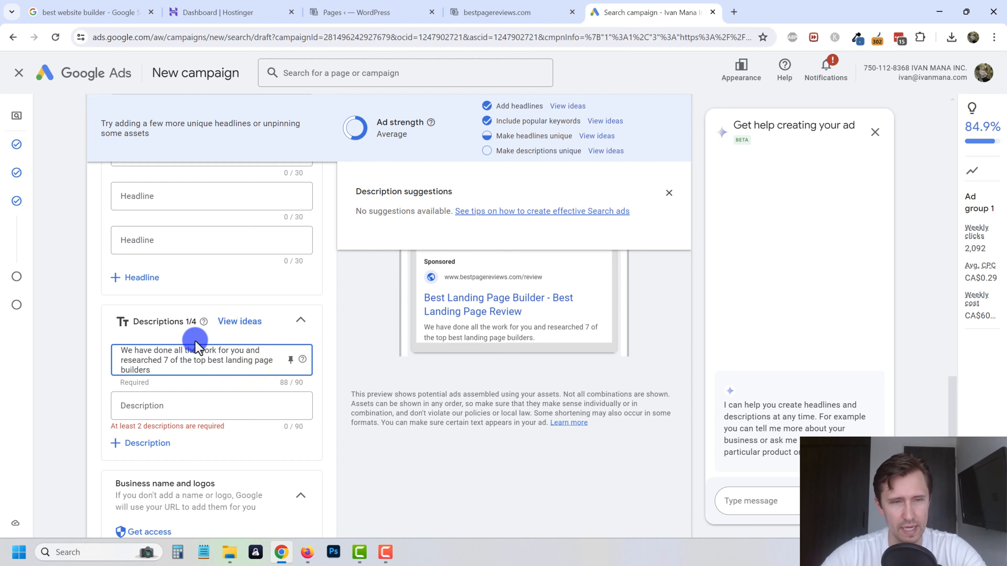
# Enter "Read our review to learn which builder is the best for you" as the ad's second description
pyautogui.click(175, 408)
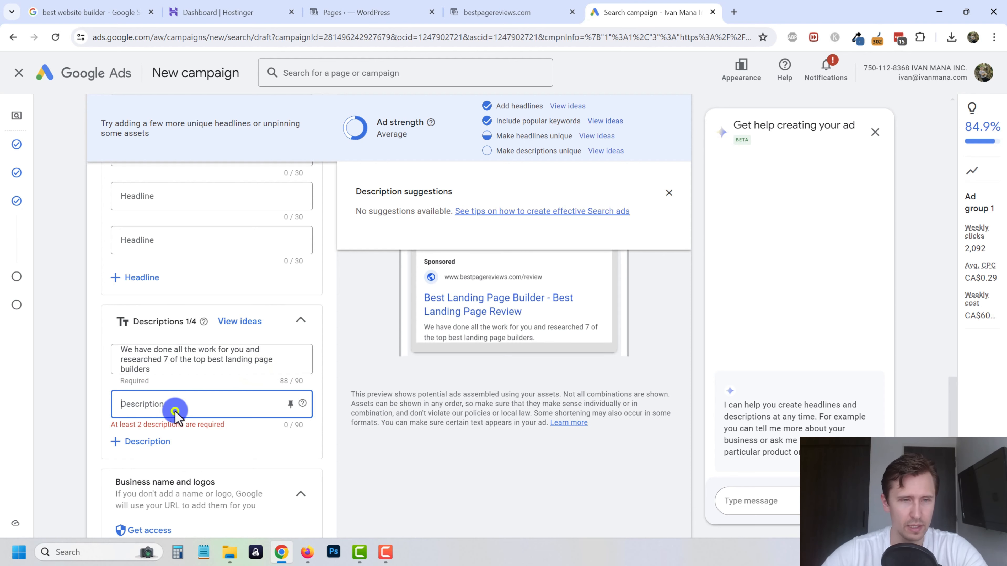
pyautogui.write('Read our revie')
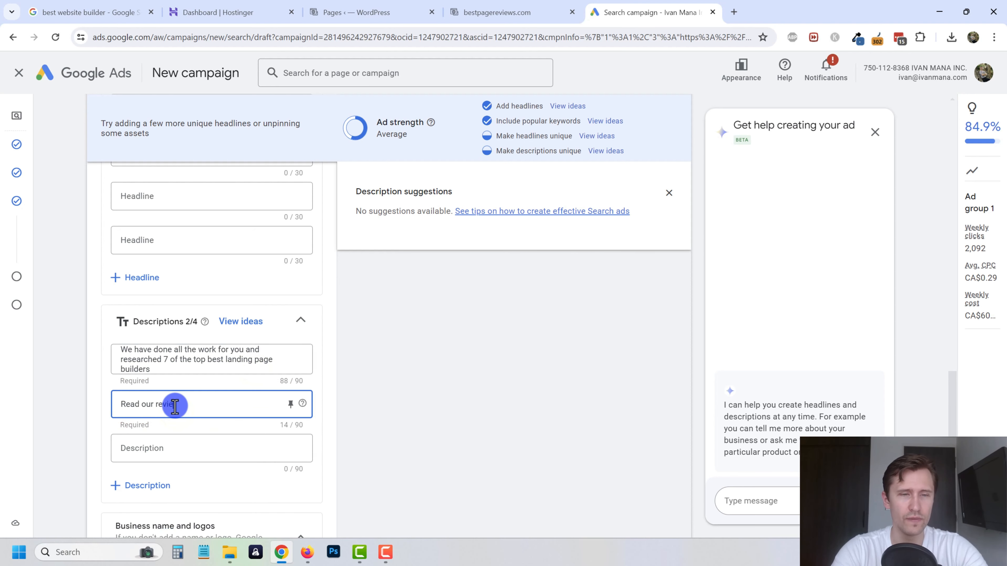
pyautogui.write('w to learn w')
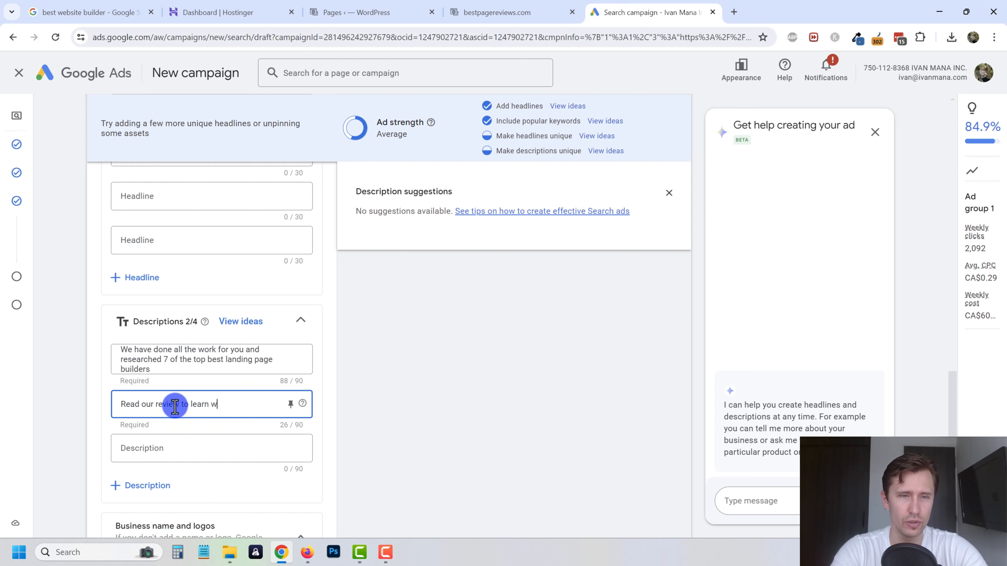
pyautogui.write('hich builde')
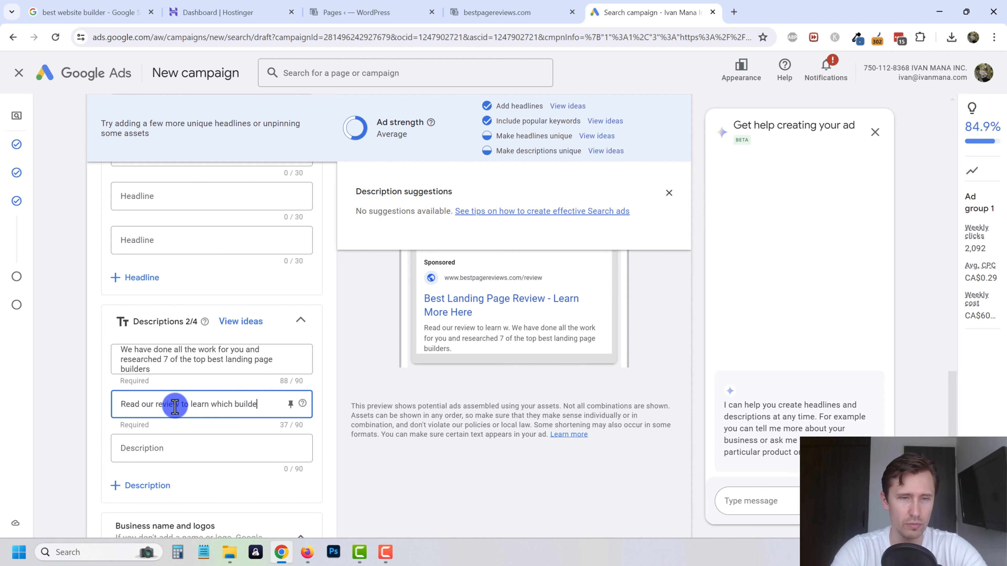
pyautogui.write('r is the best for you')
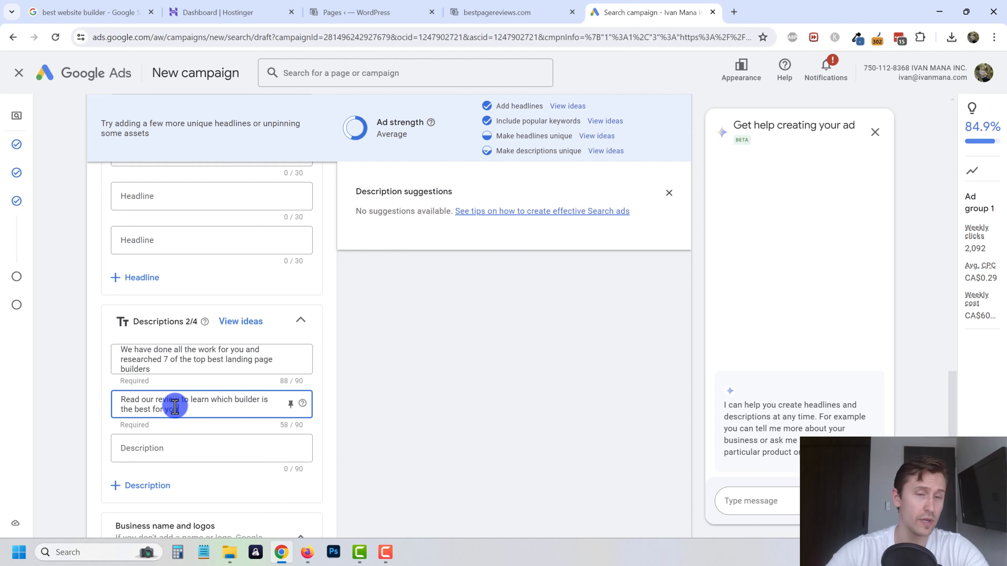
# Capitalize the opening words of the first description so they read "We Have Done All the Work For You"
pyautogui.doubleClick(136, 350)
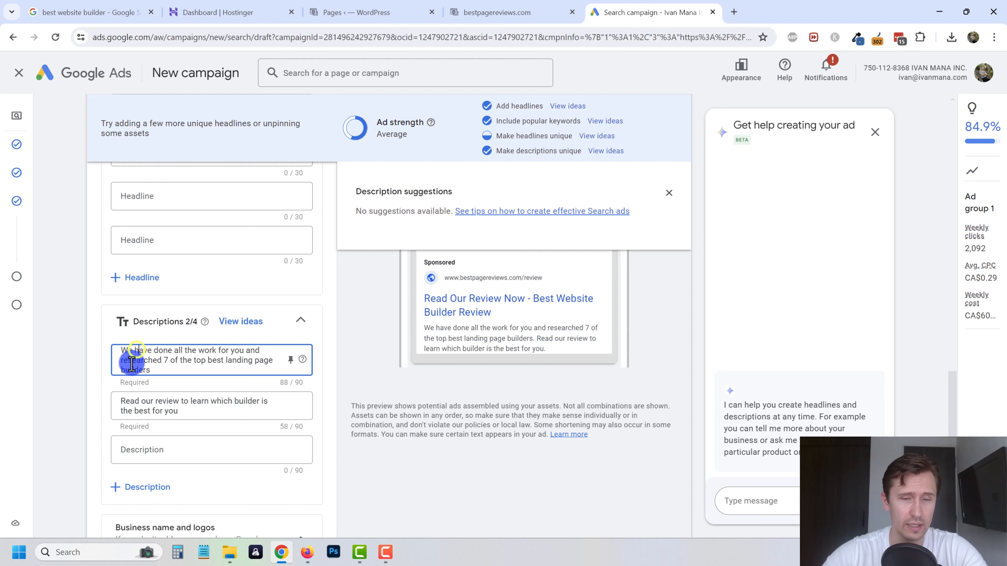
pyautogui.write('Have')
pyautogui.press('Right')
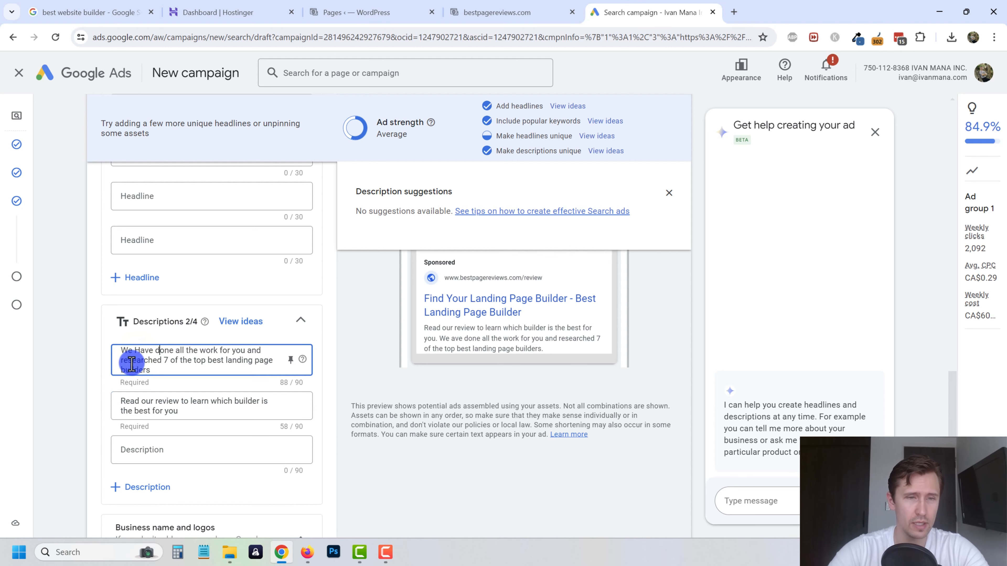
pyautogui.press('BackSpace')
pyautogui.write('D')
pyautogui.press('Right')
pyautogui.press('Right')
pyautogui.press('Right')
pyautogui.press('Right')
pyautogui.press('Right')
pyautogui.write('A')
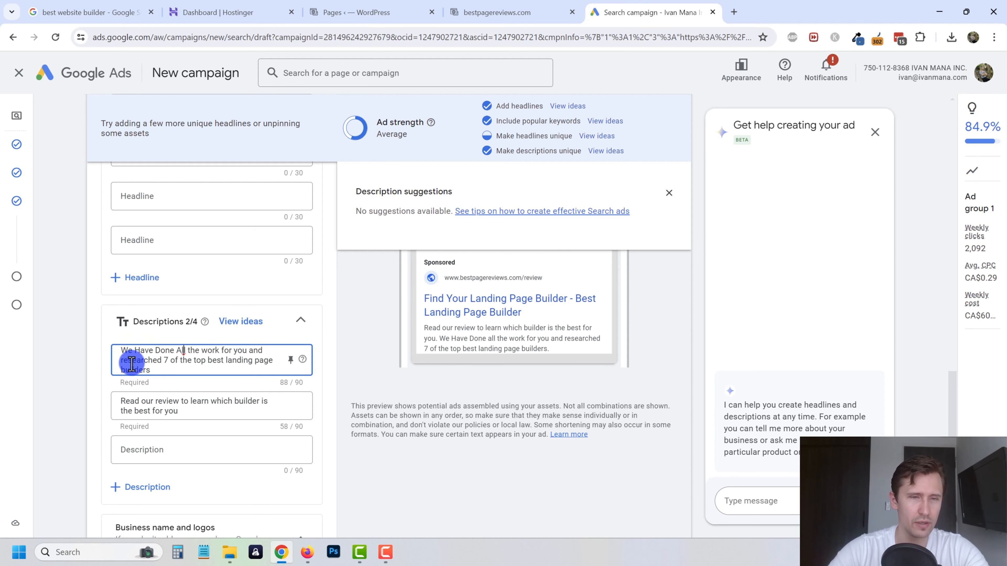
pyautogui.press('Right')
pyautogui.press('Right')
pyautogui.press('Right')
pyautogui.press('Right')
pyautogui.press('Right')
pyautogui.press('Right')
pyautogui.press('Right')
pyautogui.press('Right')
pyautogui.press('BackSpace')
pyautogui.write('W')
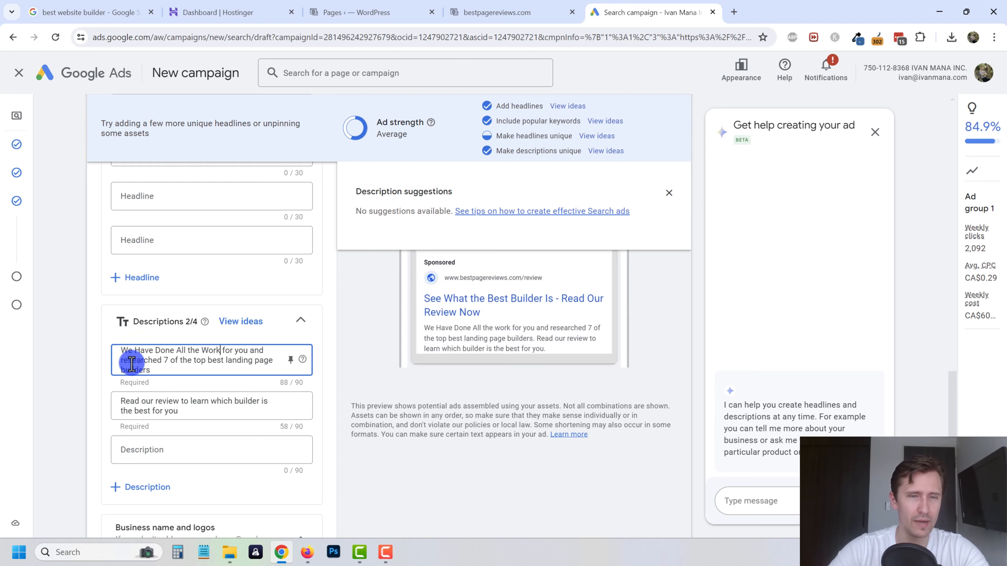
pyautogui.press('Right')
pyautogui.press('Right')
pyautogui.press('Right')
pyautogui.press('Right')
pyautogui.press('Right')
pyautogui.press('BackSpace')
pyautogui.write('F')
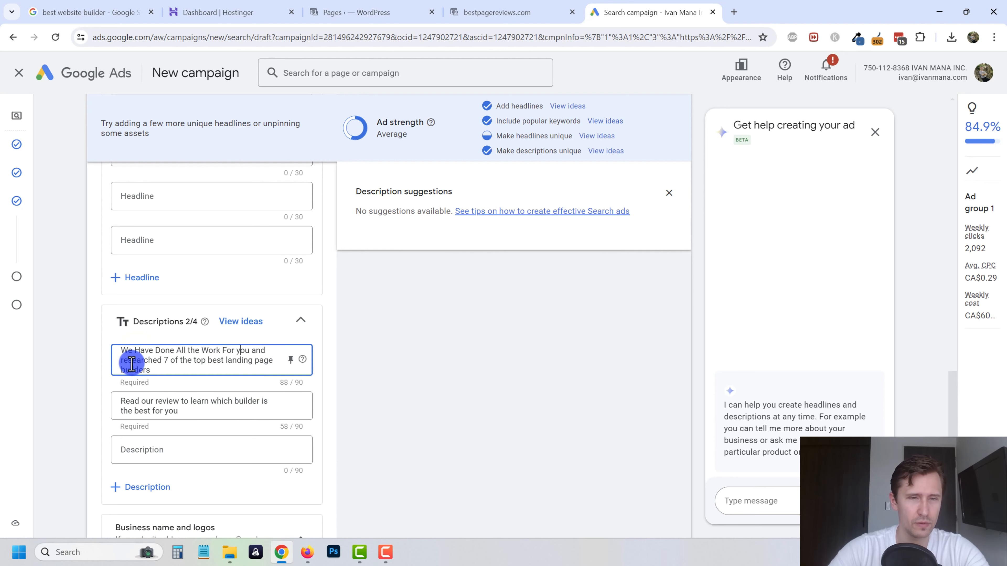
pyautogui.press('Right')
pyautogui.press('Right')
pyautogui.press('BackSpace')
pyautogui.press('Right')
pyautogui.press('Right')
pyautogui.press('Right')
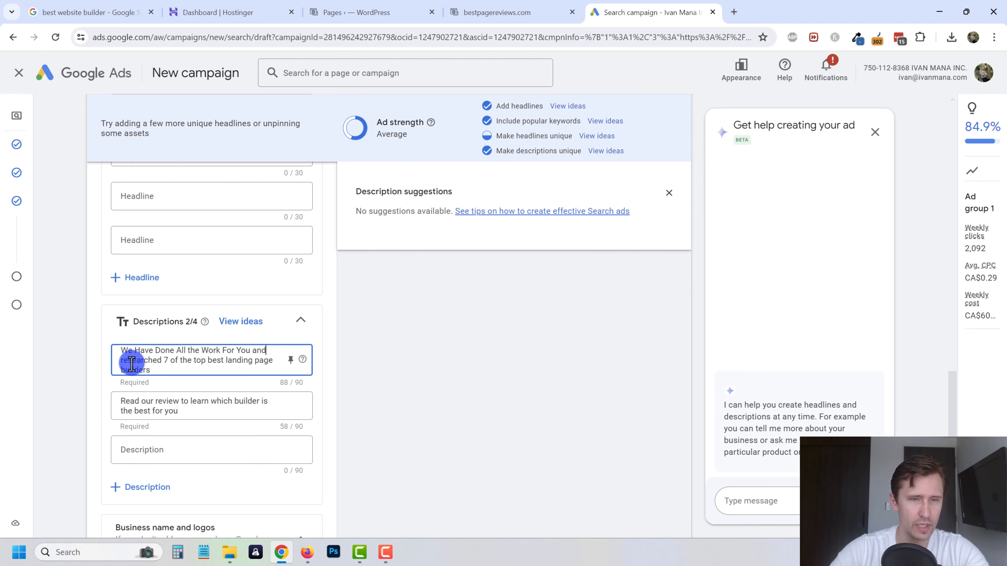
# Replace "and" with "&" in the first description and capitalize its ending as "Researched 7 of the Top Best Landing Page Builders"
pyautogui.press('Delete')
pyautogui.press('Delete')
pyautogui.press('Delete')
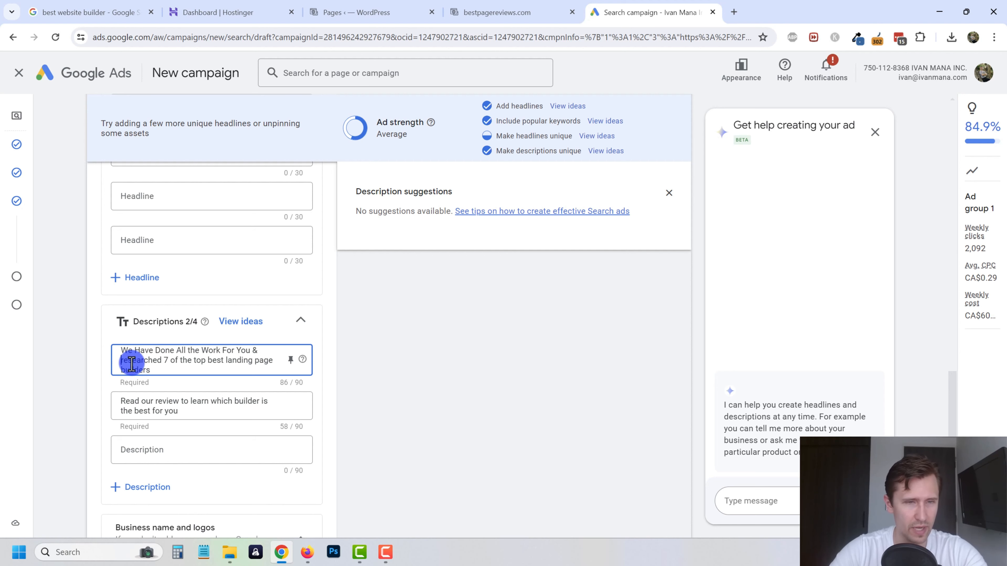
pyautogui.press('Right')
pyautogui.press('Delete')
pyautogui.write('R')
pyautogui.press('Right')
pyautogui.press('Right')
pyautogui.press('Right')
pyautogui.press('Right')
pyautogui.press('Right')
pyautogui.press('Right')
pyautogui.press('Right')
pyautogui.press('Right')
pyautogui.press('Right')
pyautogui.press('Right')
pyautogui.press('Right')
pyautogui.press('Right')
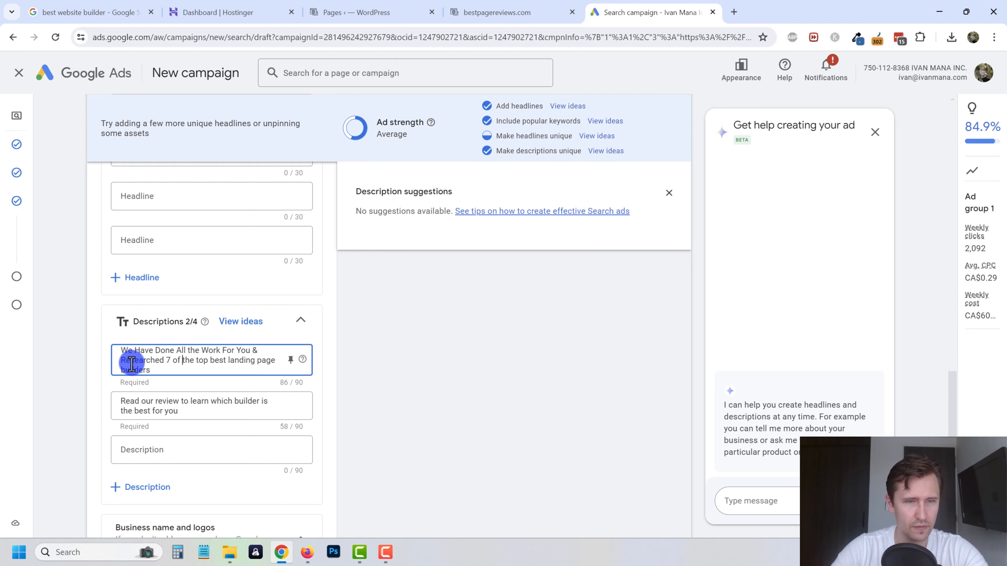
pyautogui.press('Right')
pyautogui.press('Right')
pyautogui.press('Right')
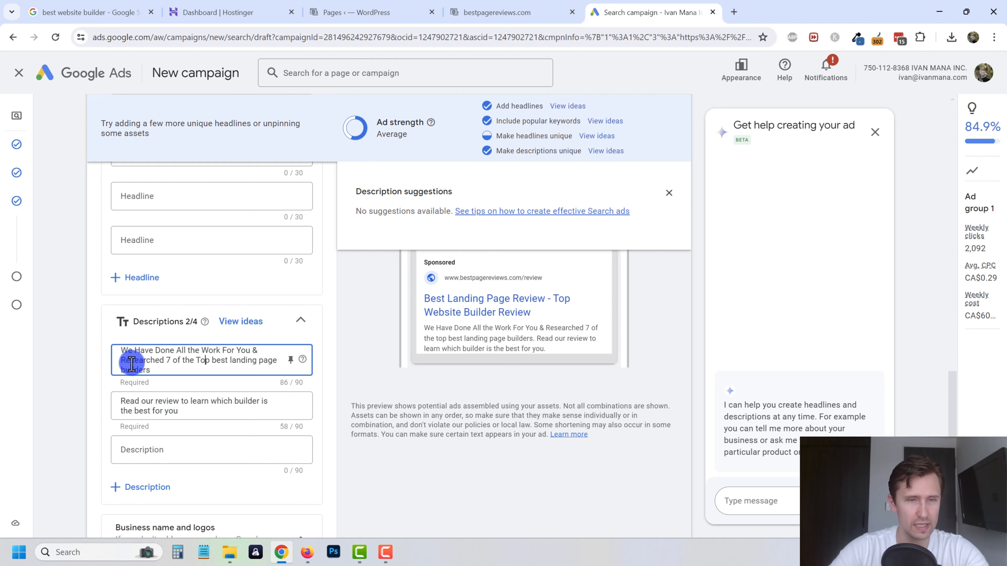
pyautogui.press('Right')
pyautogui.press('Right')
pyautogui.press('Delete')
pyautogui.write('B')
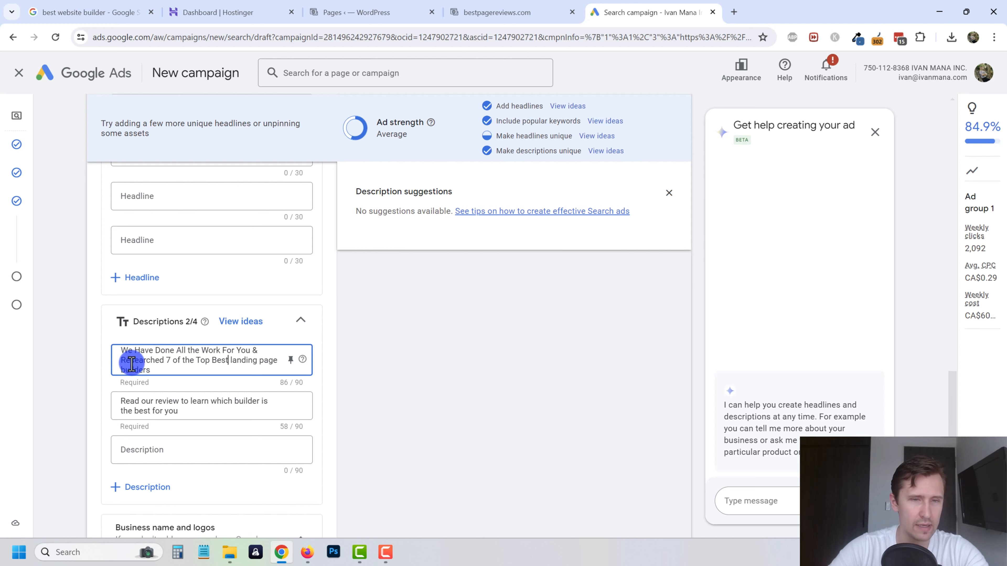
pyautogui.press('Right')
pyautogui.press('Right')
pyautogui.press('Right')
pyautogui.press('Right')
pyautogui.press('Right')
pyautogui.press('Right')
pyautogui.press('Right')
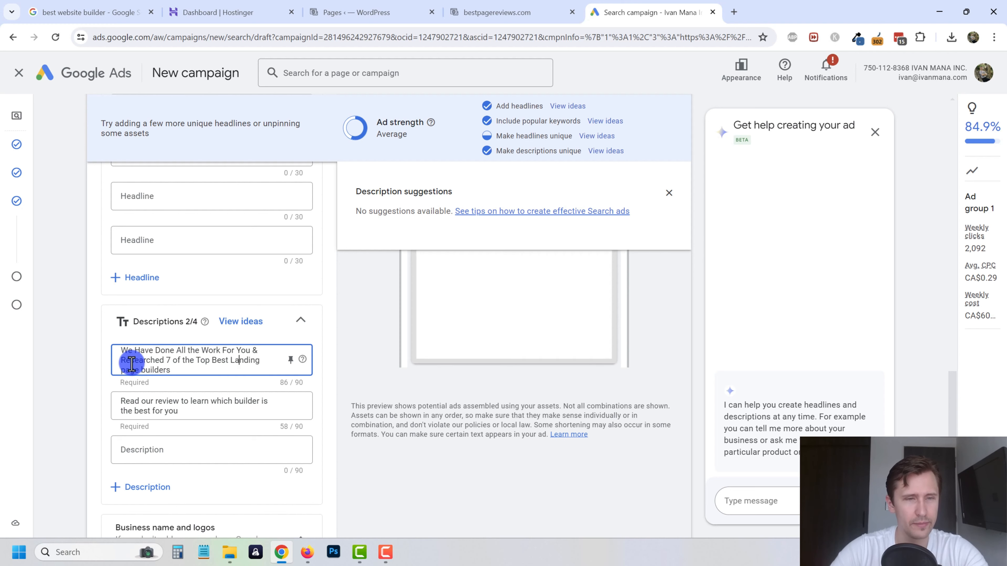
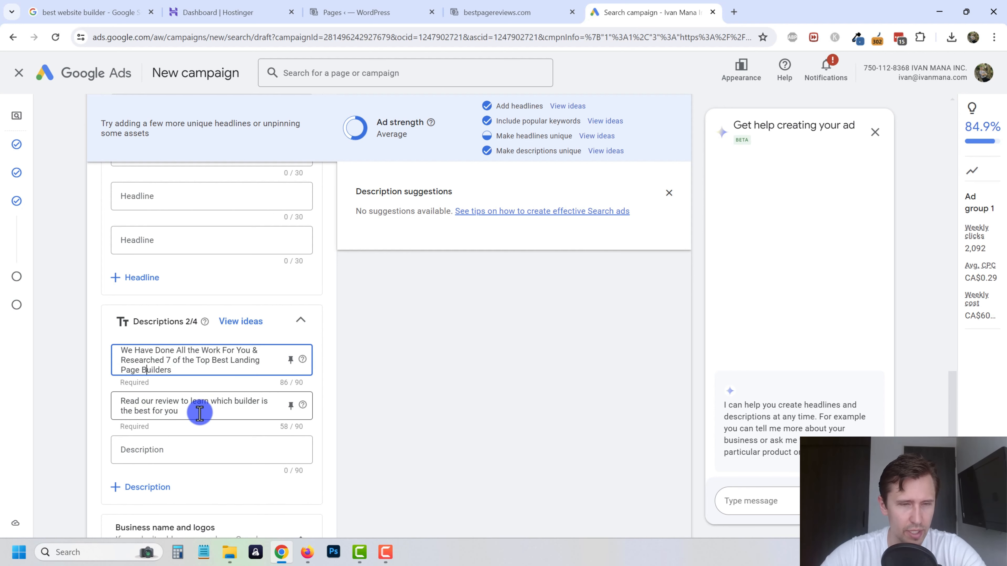
# Append ". We Researched 7 of the Top" to the end of the ad's second description
pyautogui.click(199, 413)
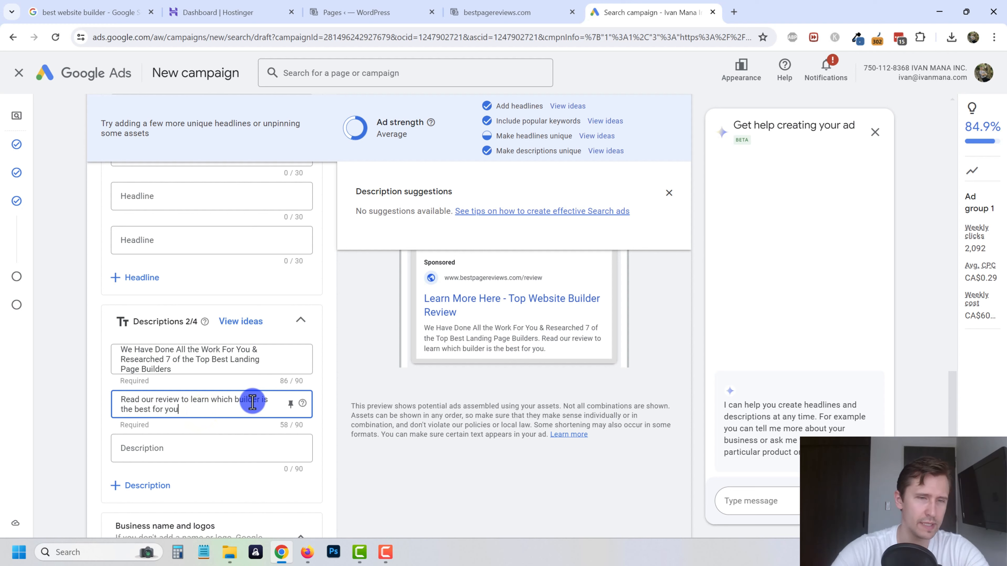
pyautogui.write('We R')
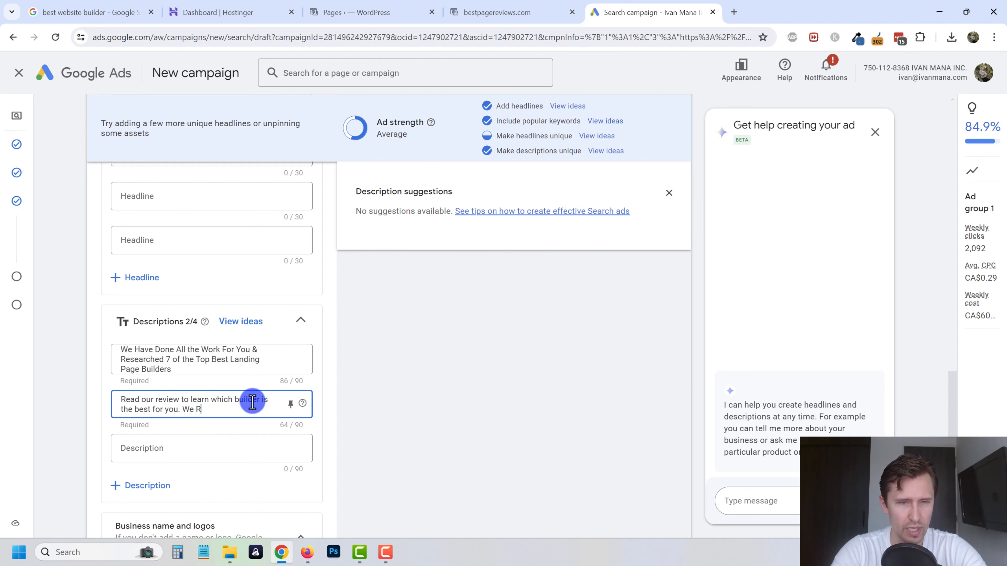
pyautogui.write('esearched ')
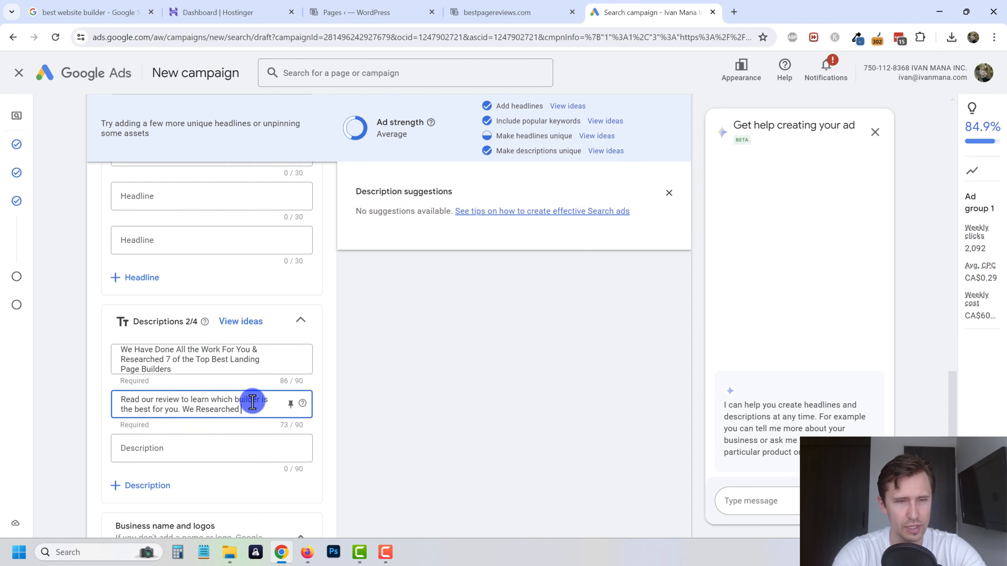
pyautogui.write('7 of the Top')
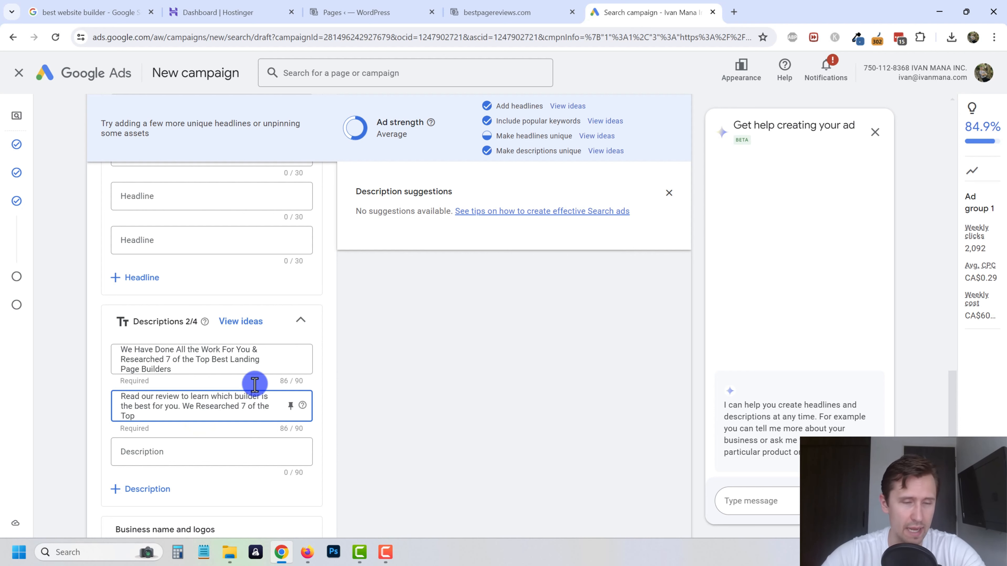
# Capitalize the opening words of the ad's second description so they read "Read Our Review to Learn"
pyautogui.click(142, 398)
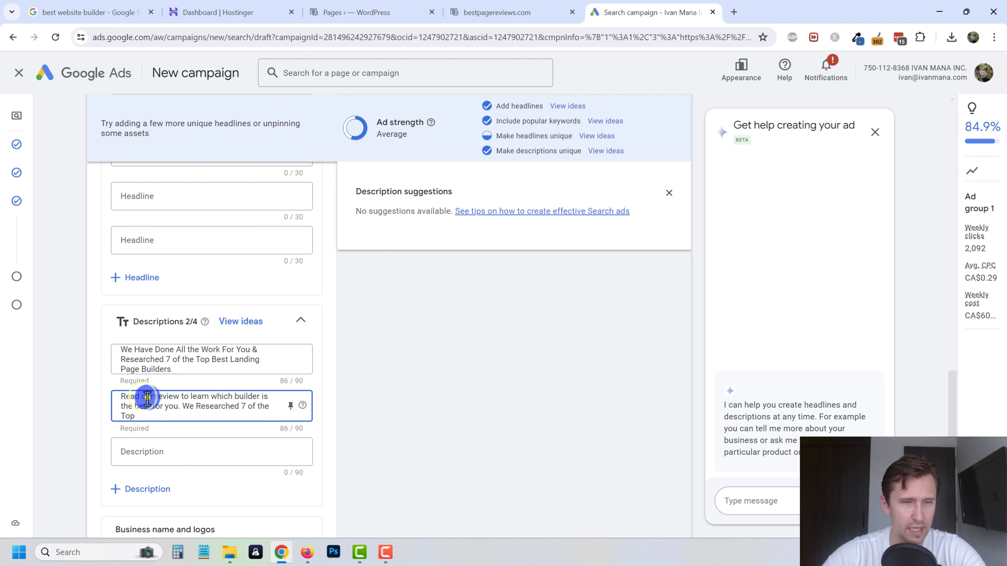
pyautogui.press('BackSpace')
pyautogui.write('Our ')
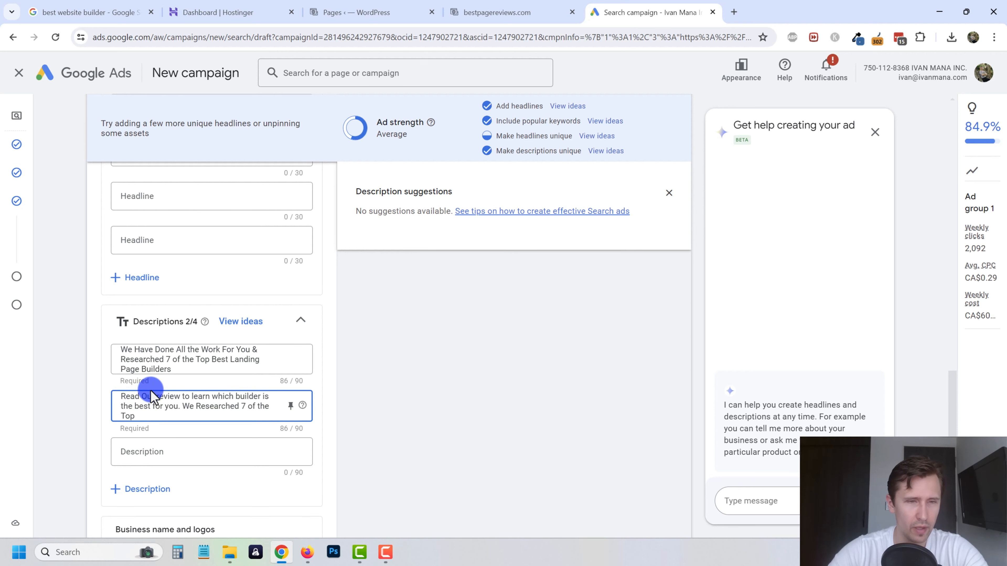
pyautogui.write('R')
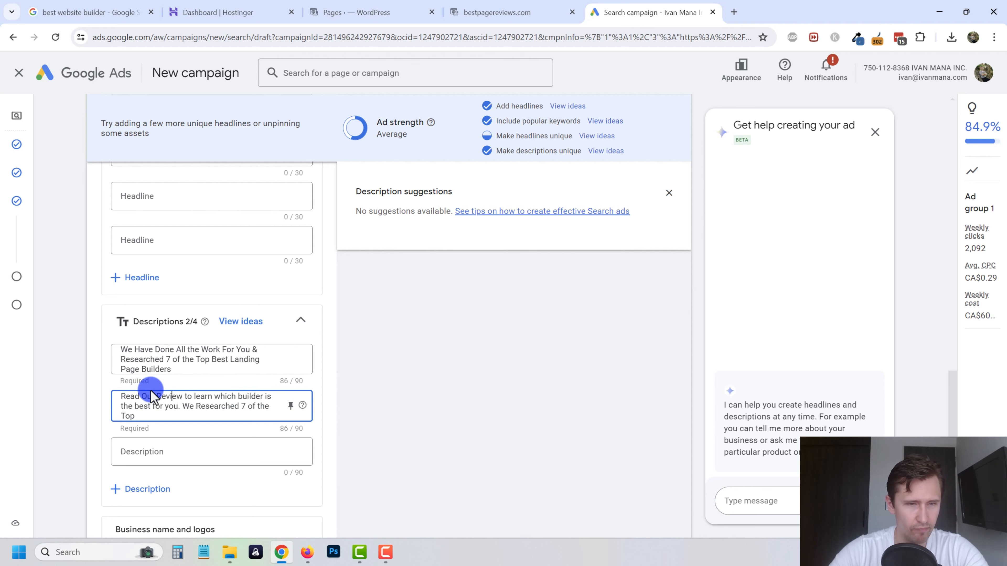
pyautogui.press('Right')
pyautogui.press('Right')
pyautogui.press('Right')
pyautogui.press('Right')
pyautogui.press('Right')
pyautogui.press('Right')
pyautogui.press('Right')
pyautogui.press('Right')
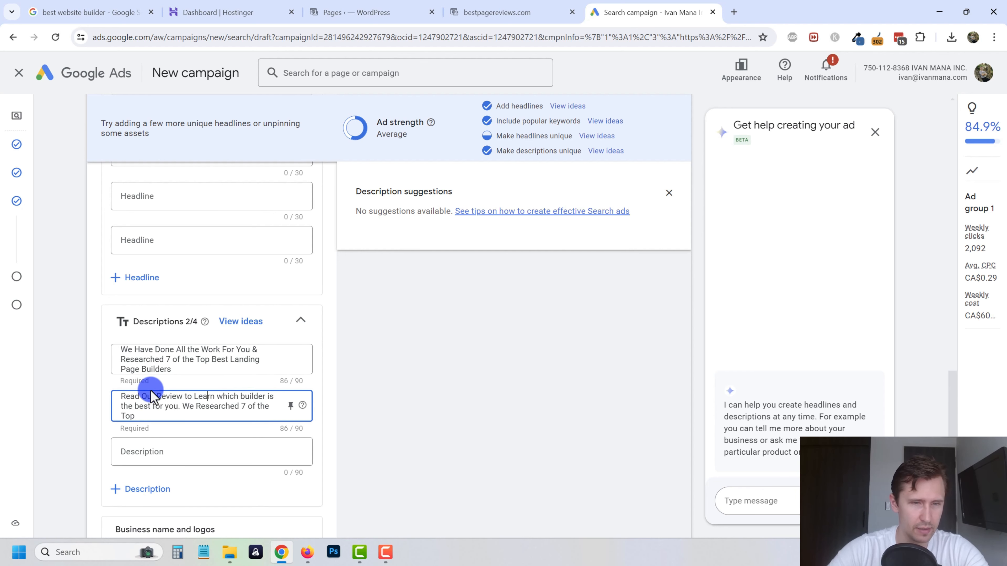
# Capitalize "Which Builder Is" in the middle of the second description's first sentence
pyautogui.write('W')
pyautogui.press('Right')
pyautogui.press('Right')
pyautogui.press('Right')
pyautogui.press('Right')
pyautogui.press('Right')
pyautogui.press('Right')
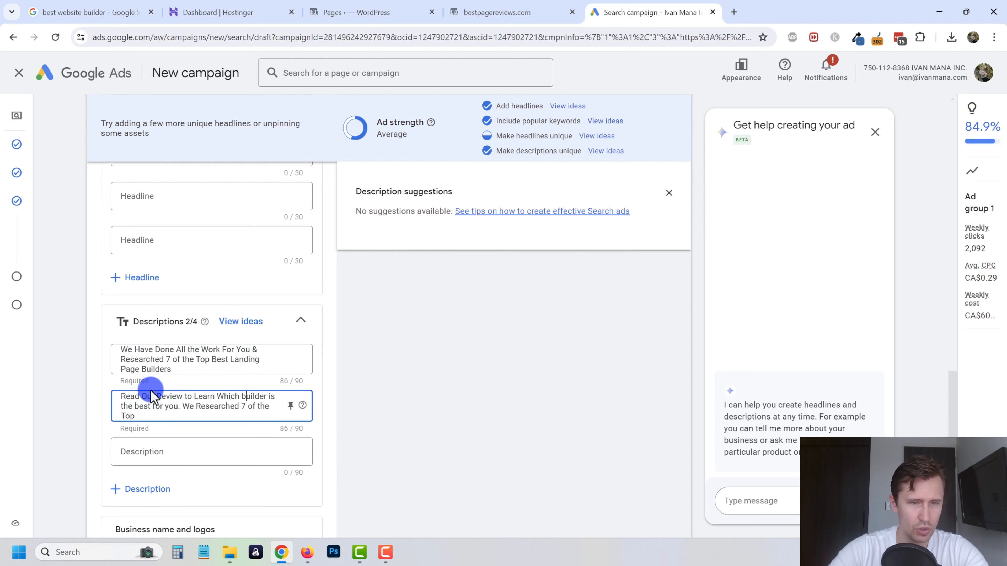
pyautogui.write('B')
pyautogui.press('Right')
pyautogui.press('Right')
pyautogui.press('Right')
pyautogui.press('Right')
pyautogui.press('Right')
pyautogui.press('Right')
pyautogui.press('Right')
pyautogui.press('Right')
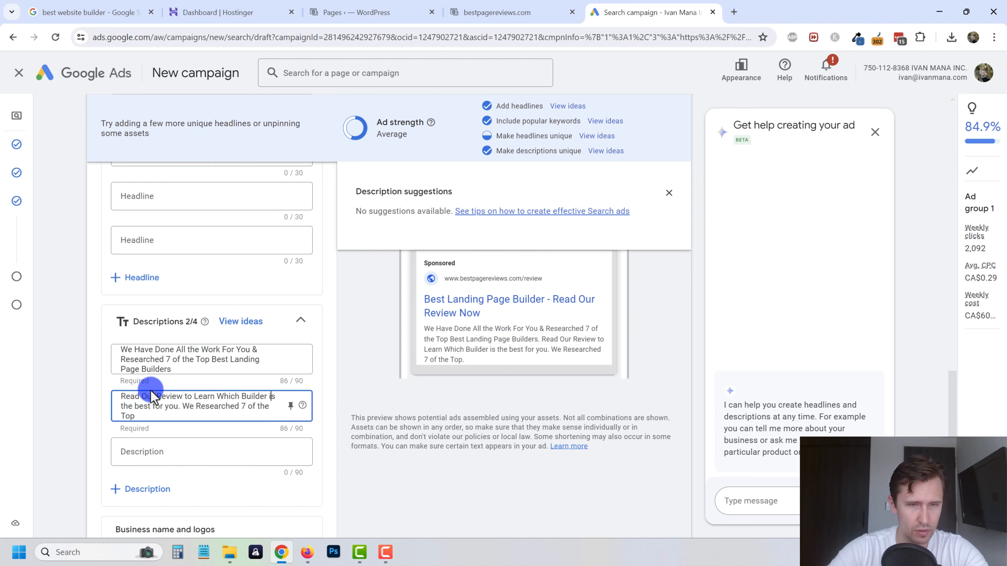
pyautogui.press('Right')
pyautogui.press('Right')
pyautogui.press('Right')
pyautogui.press('Right')
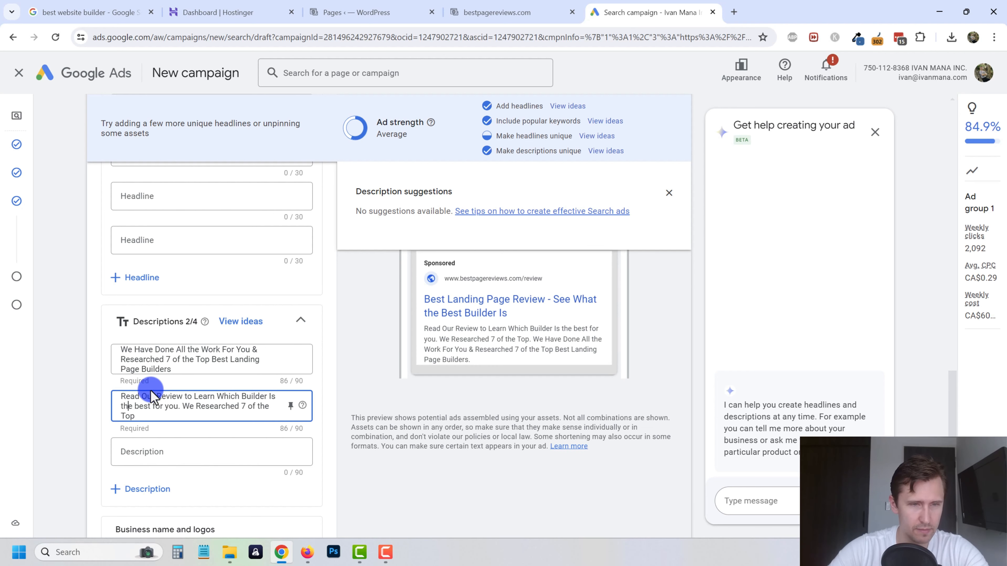
# Capitalize the end of the second description's first sentence as "the Best For You"
pyautogui.press('Right')
pyautogui.press('Right')
pyautogui.press('Right')
pyautogui.press('Right')
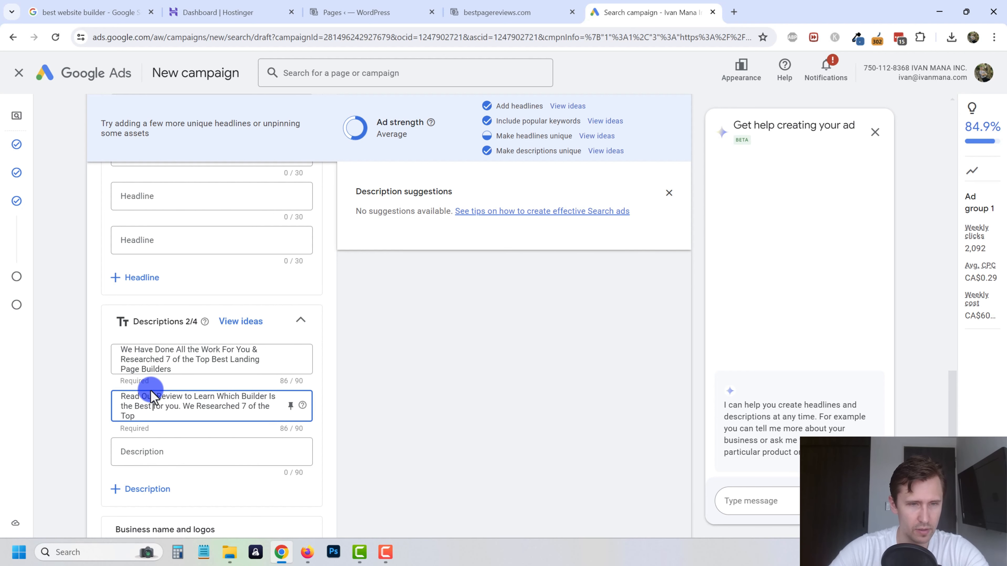
pyautogui.press('BackSpace')
pyautogui.write('F')
pyautogui.press('Right')
pyautogui.press('Right')
pyautogui.press('Right')
pyautogui.press('Right')
pyautogui.press('BackSpace')
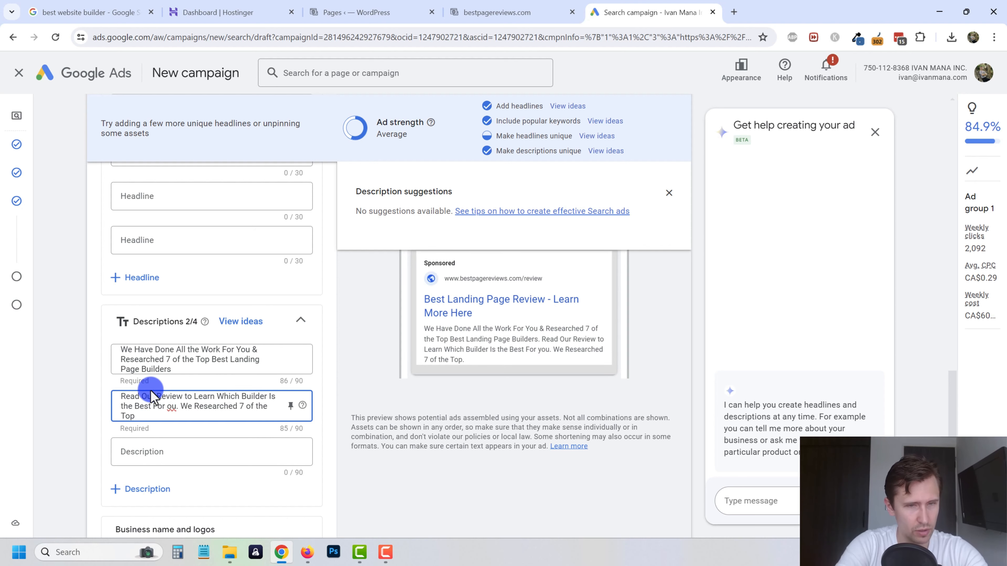
pyautogui.write('Y')
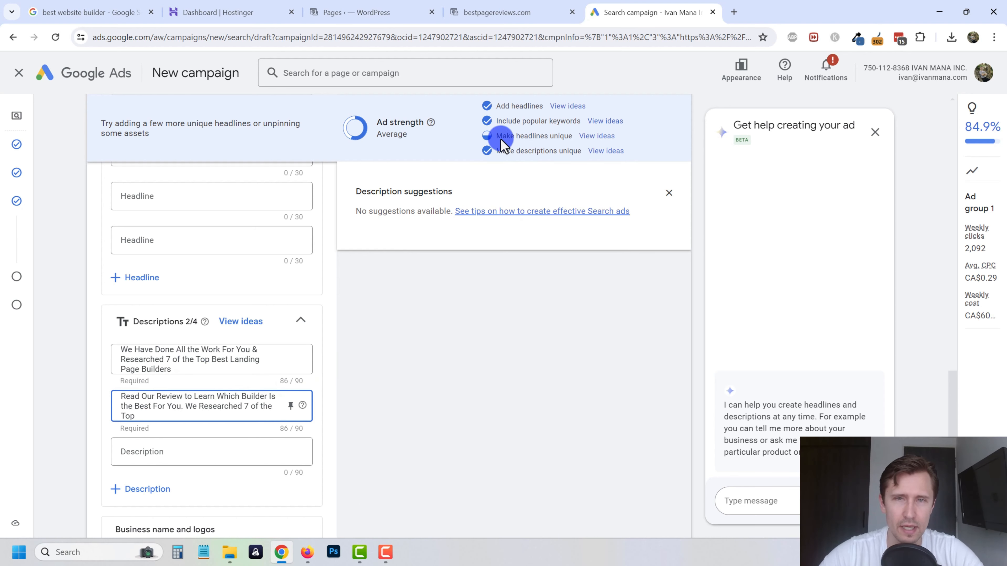
# Review the existing headlines and keyword list, and browse the suggested ideas for making the headlines more unique
pyautogui.moveTo(501, 136); pyautogui.dragTo(559, 135)
pyautogui.scroll(4, 322, 233)
pyautogui.scroll(10, 320, 248)
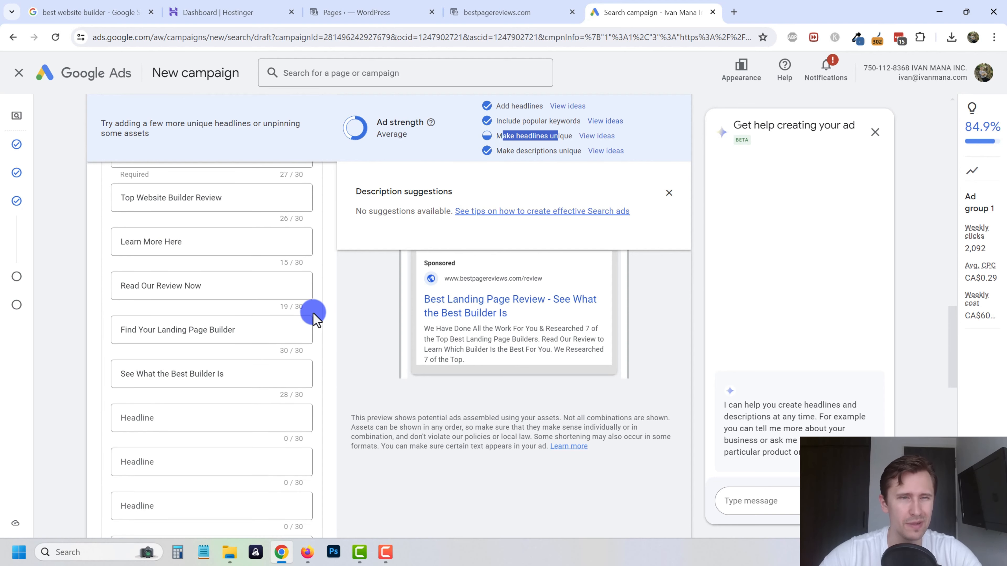
pyautogui.scroll(15, 311, 350)
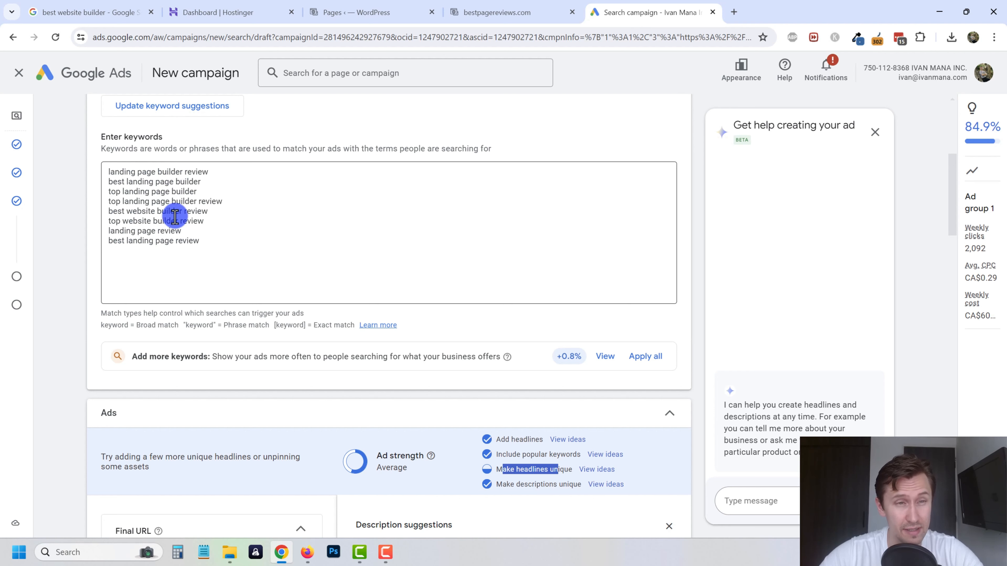
pyautogui.scroll(-7, 252, 342)
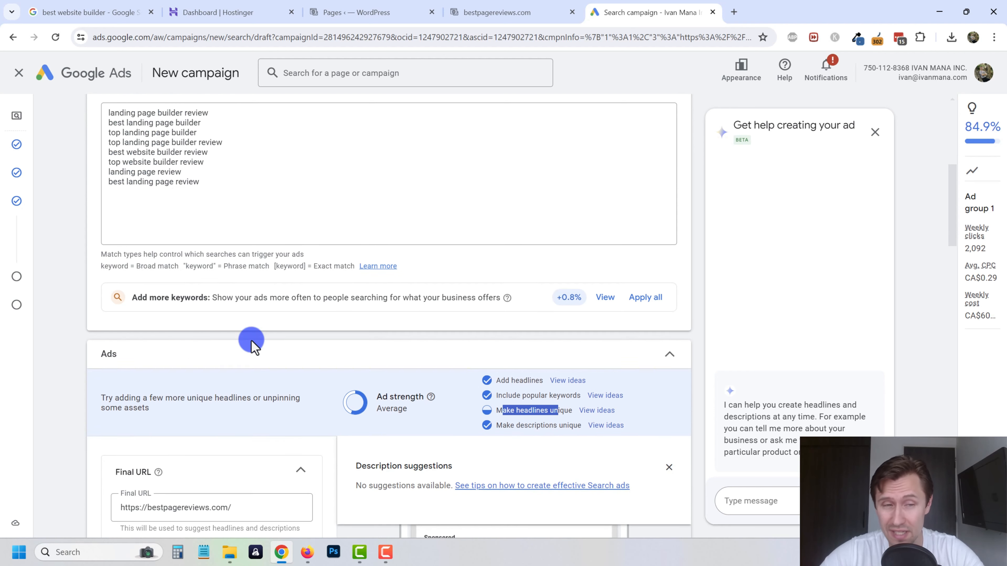
pyautogui.click(594, 175)
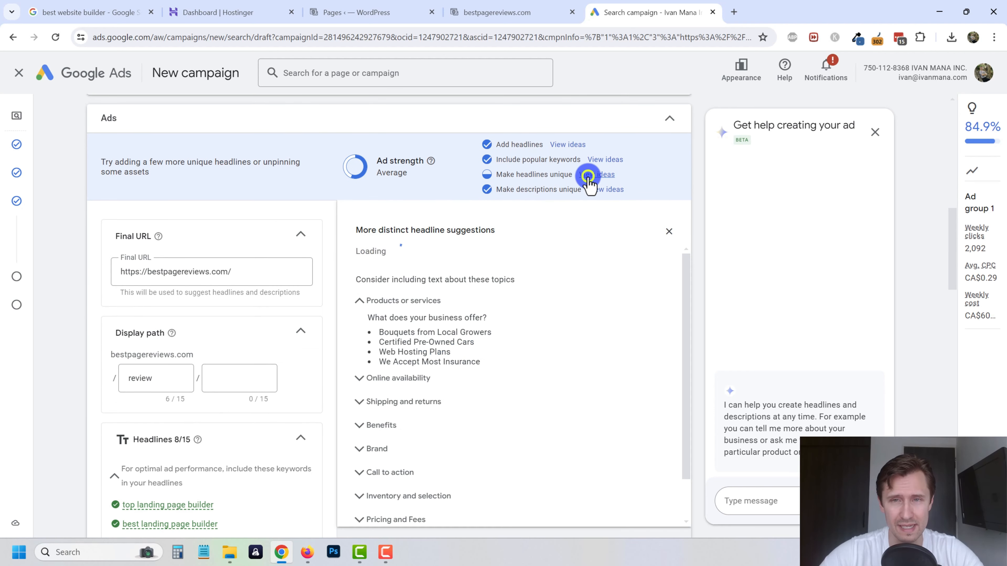
pyautogui.scroll(-4, 445, 422)
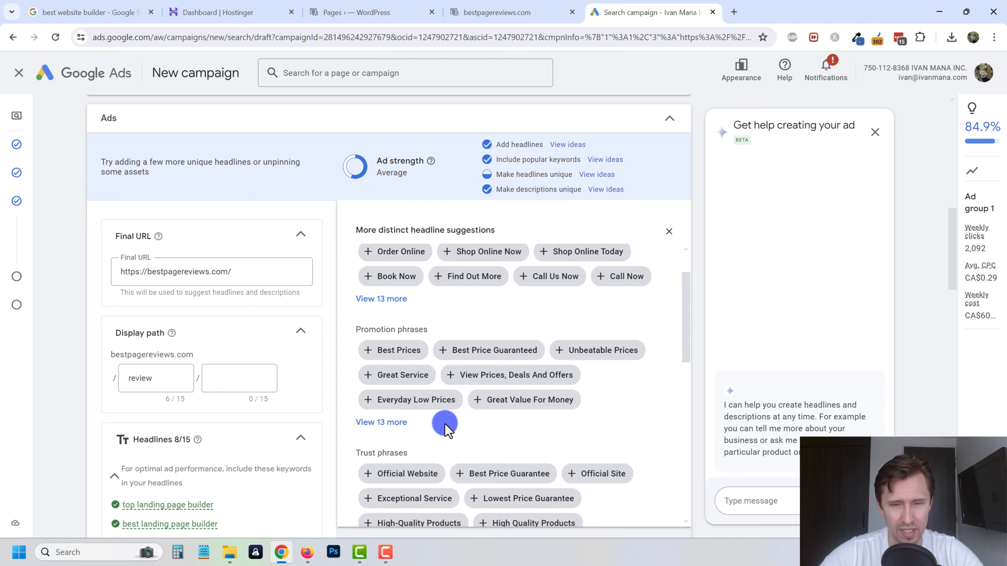
pyautogui.scroll(-9, 412, 431)
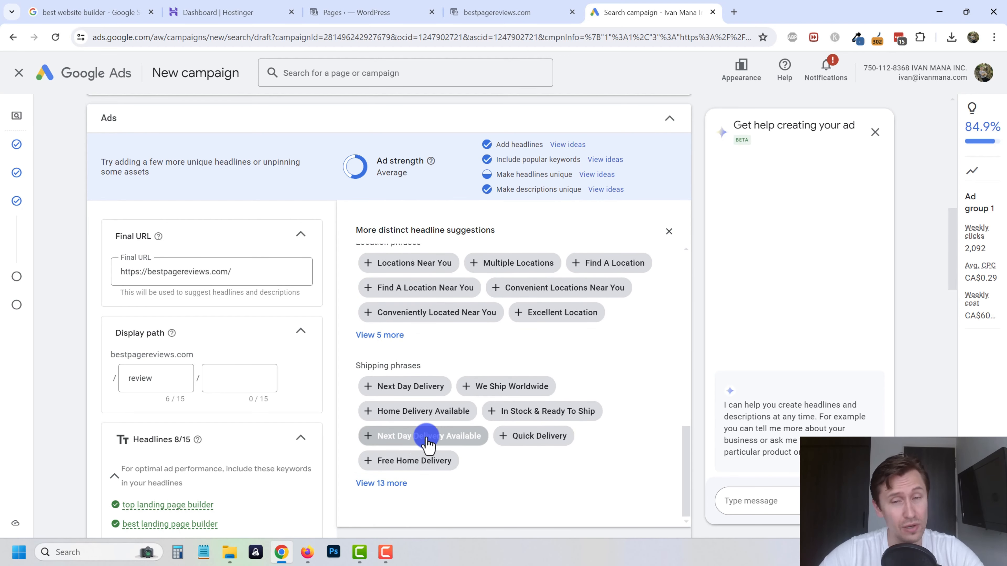
pyautogui.scroll(10, 438, 434)
pyautogui.scroll(5, 594, 317)
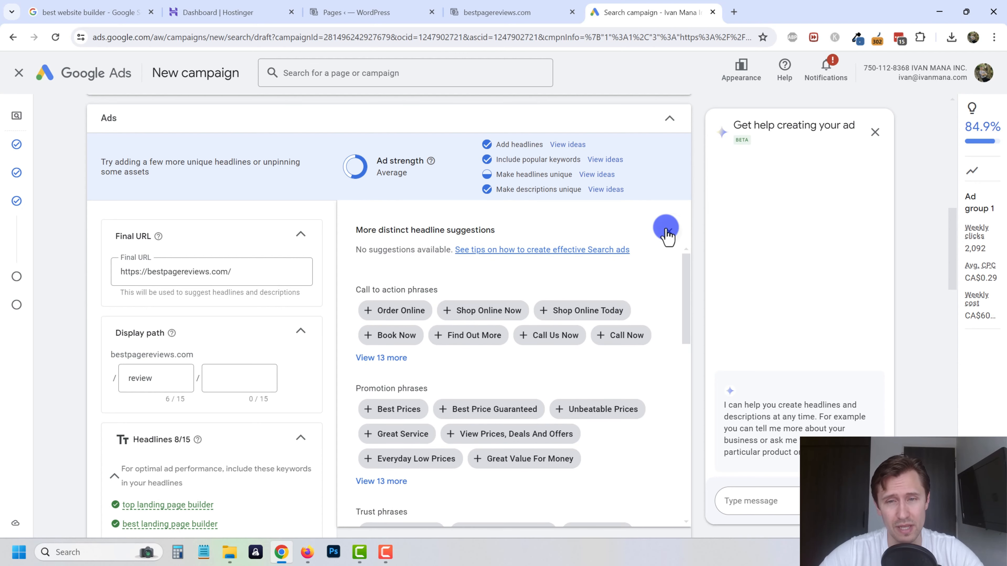
pyautogui.click(669, 231)
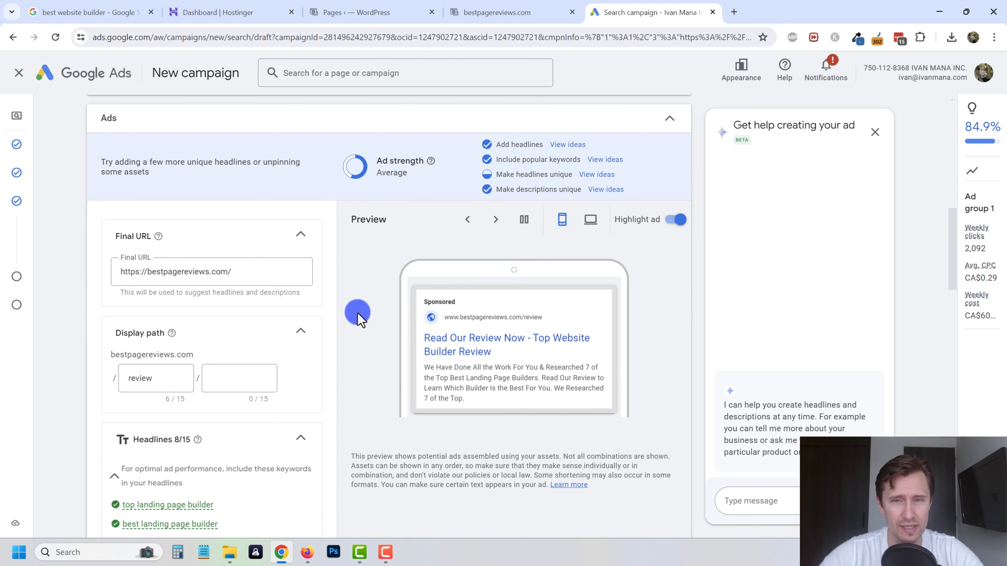
# Add "Review the Best Site Builder" as a new headline in the first empty headline slot
pyautogui.scroll(-1, 307, 331)
pyautogui.scroll(-8, 307, 331)
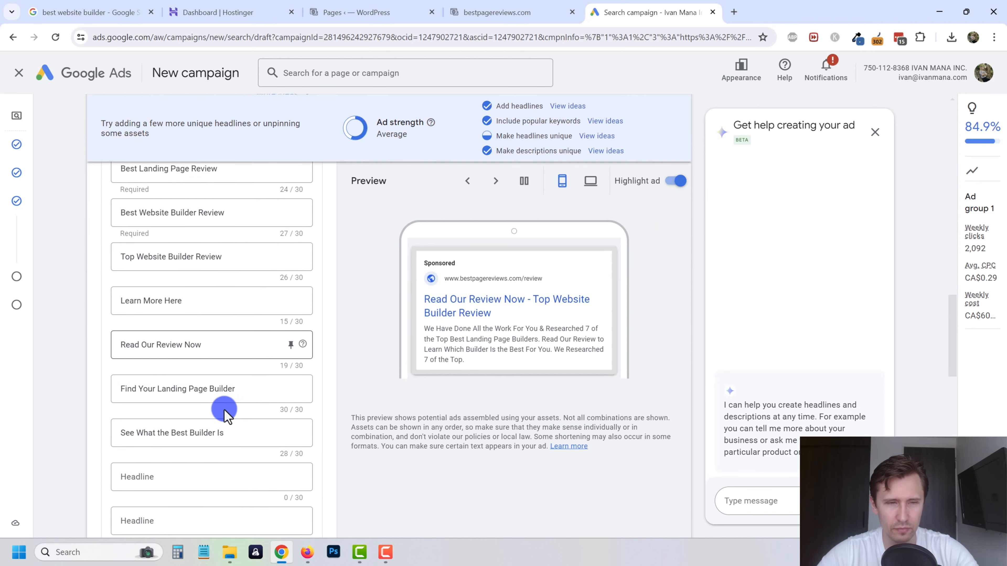
pyautogui.click(156, 421)
pyautogui.write('Re')
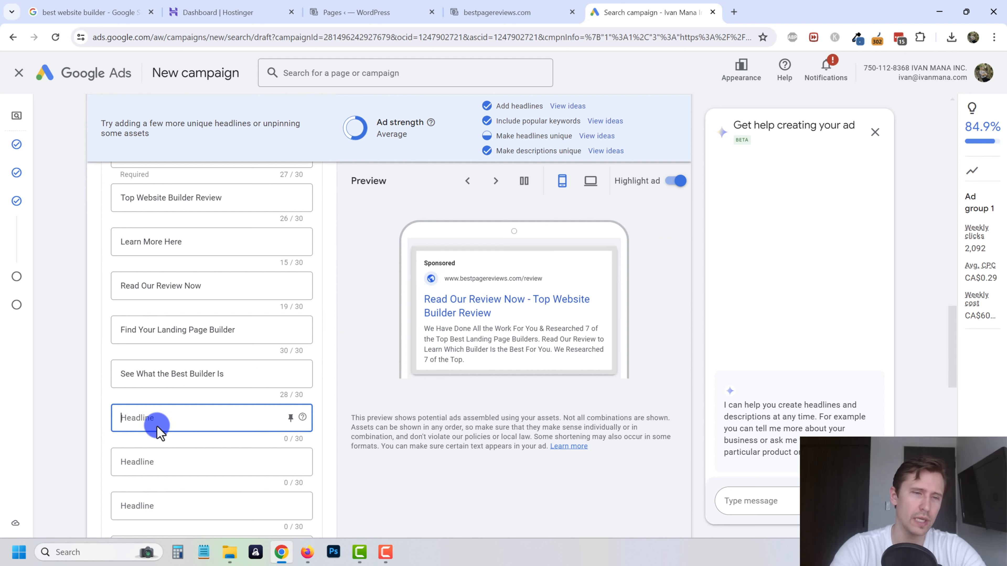
pyautogui.write('view')
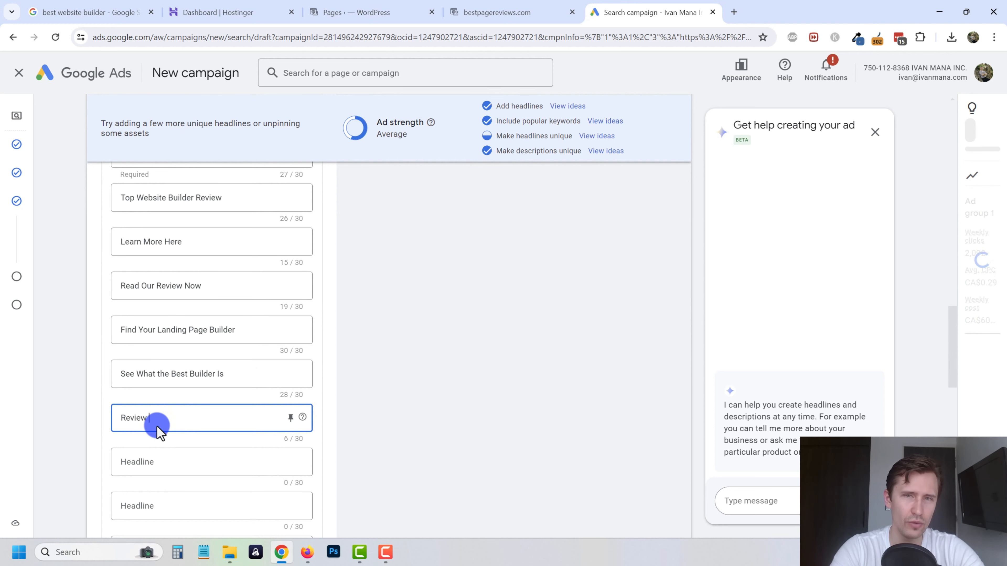
pyautogui.write(' for the Best Si')
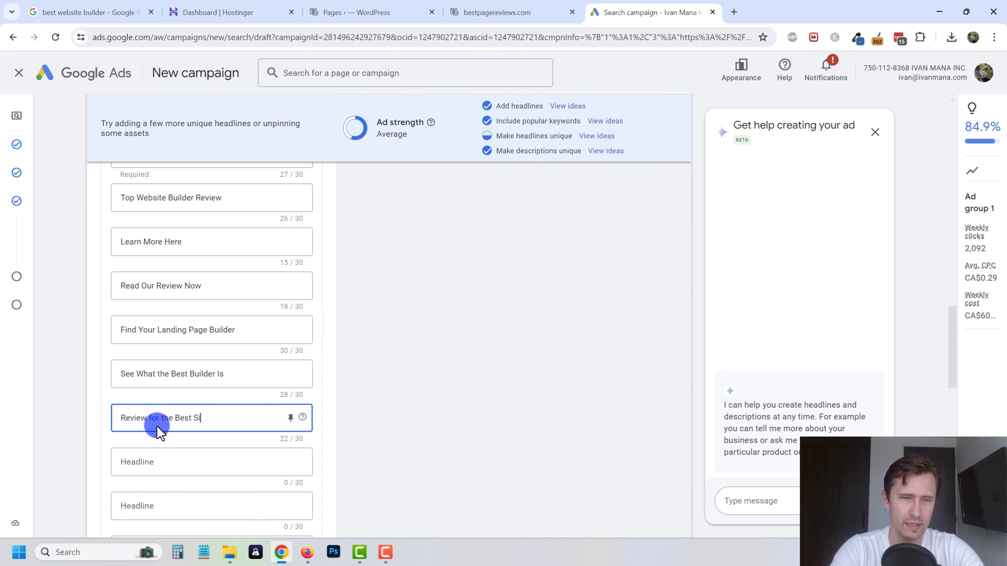
pyautogui.write('te Builder')
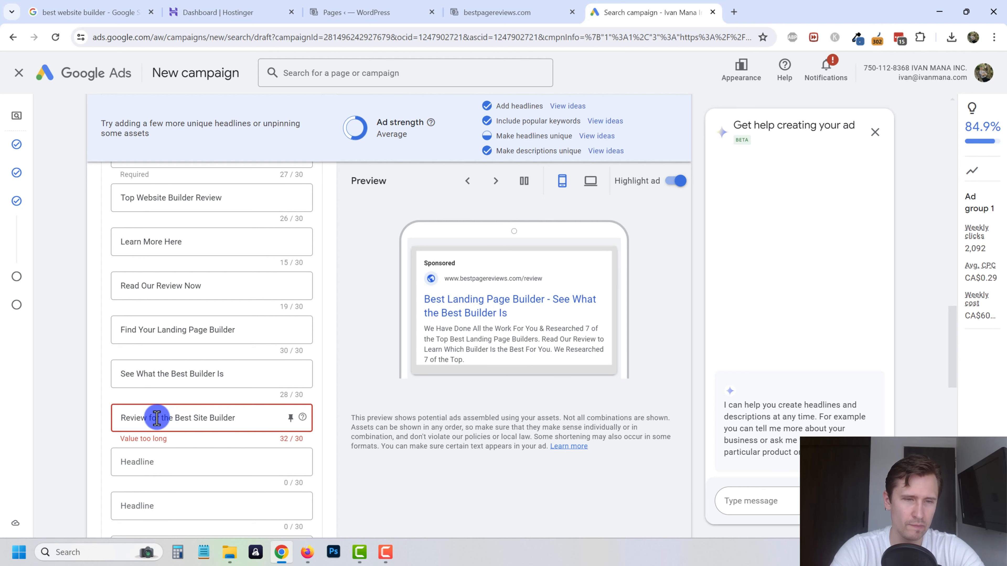
pyautogui.press('BackSpace')
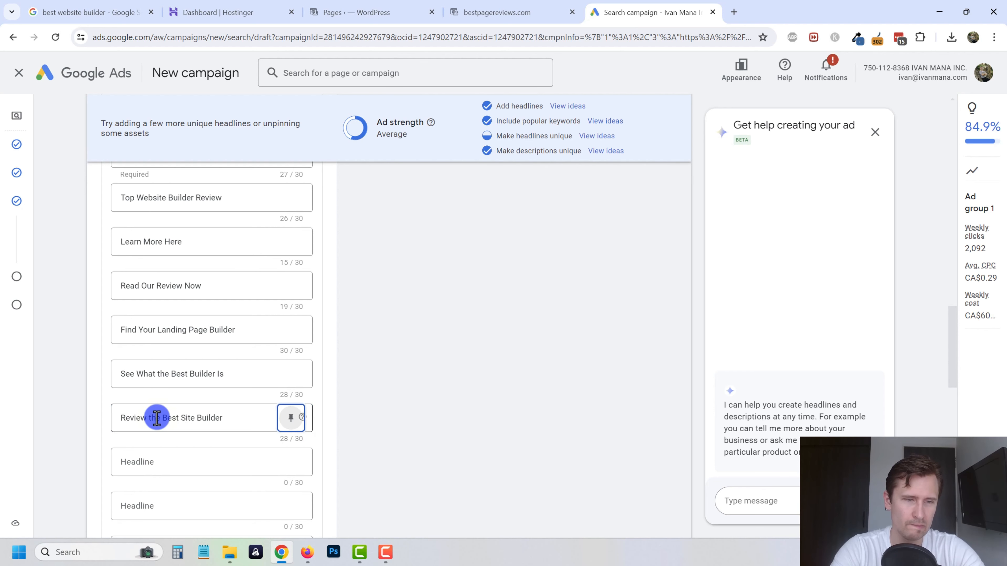
# Enter "Best Site Builder Review" as the following headline
pyautogui.press('Tab')
pyautogui.write('Bes')
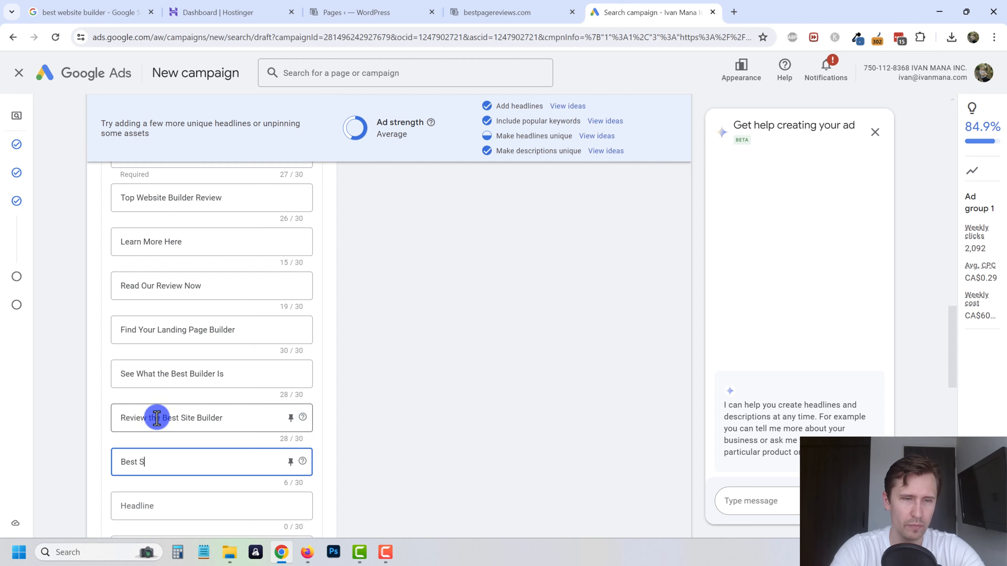
pyautogui.write('t Site Builder Review')
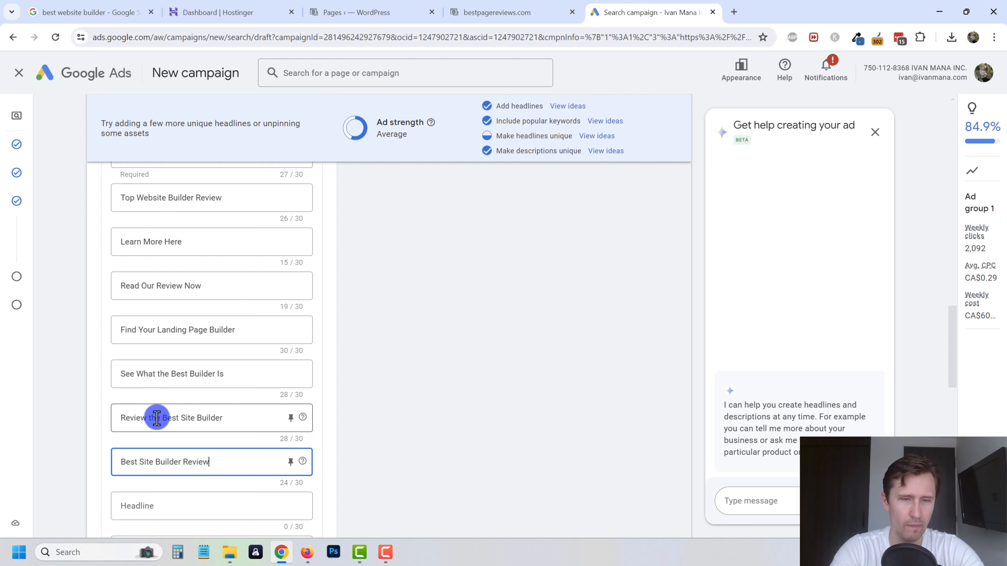
# Enter "We Reviewed 7 of the Best Builders" in the next empty headline
pyautogui.press('Tab')
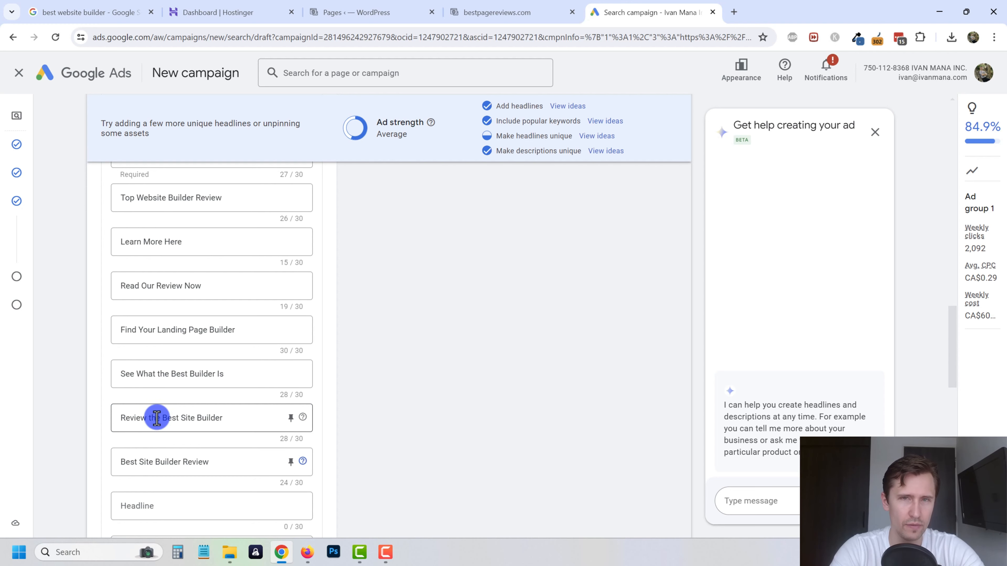
pyautogui.write('We Rev')
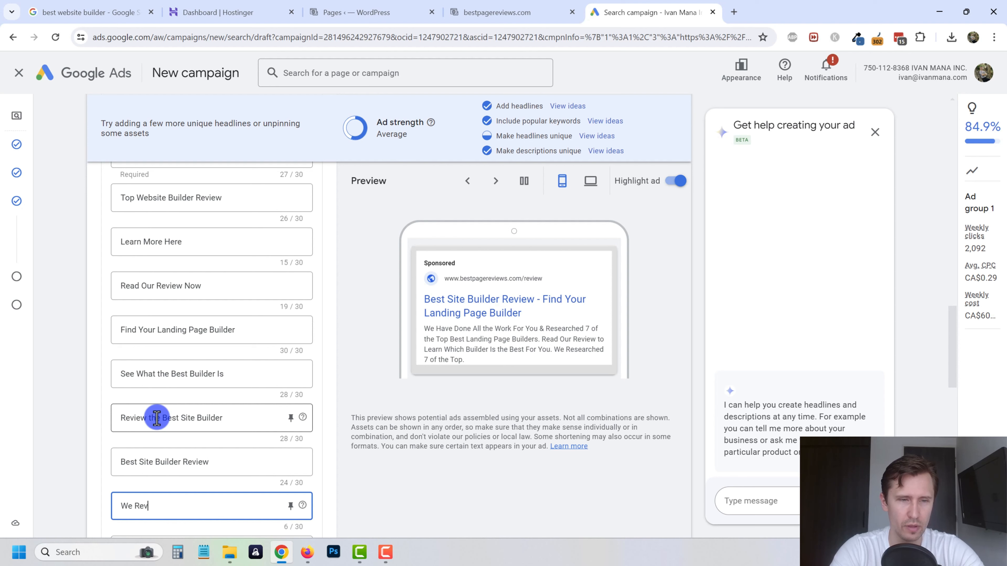
pyautogui.write('iwed')
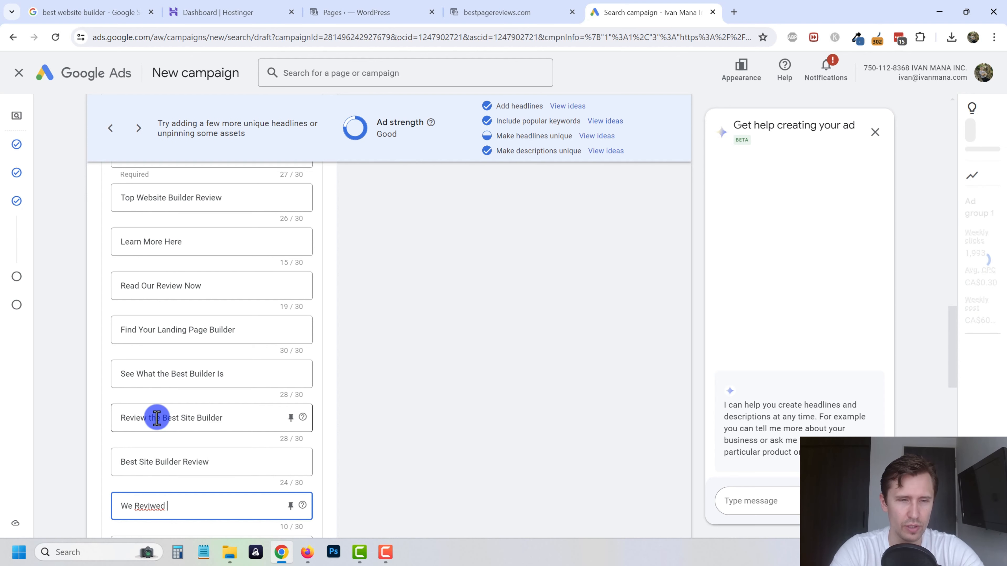
pyautogui.press('BackSpace')
pyautogui.press('BackSpace')
pyautogui.press('BackSpace')
pyautogui.write('ewed 7 of the Best')
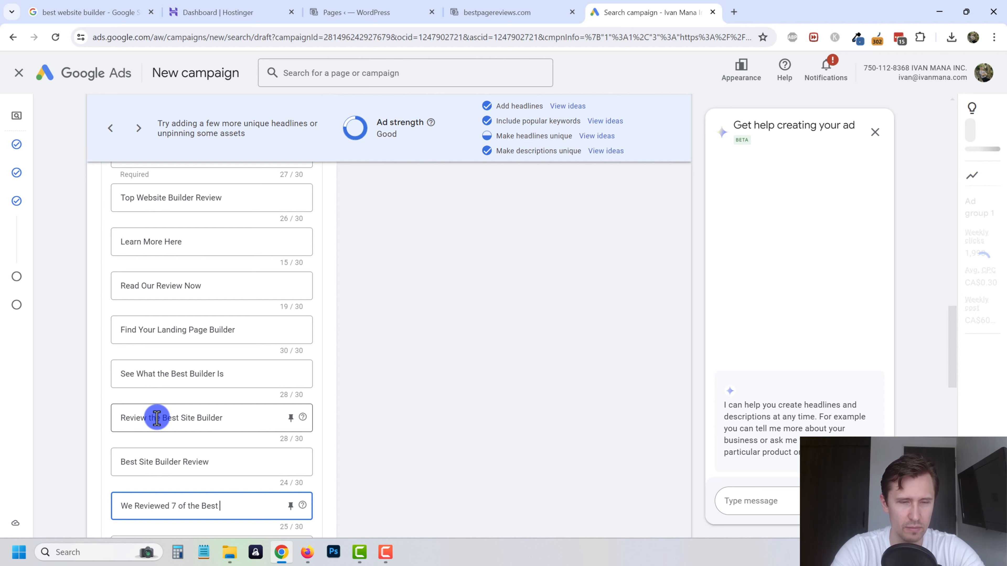
pyautogui.write('Builders')
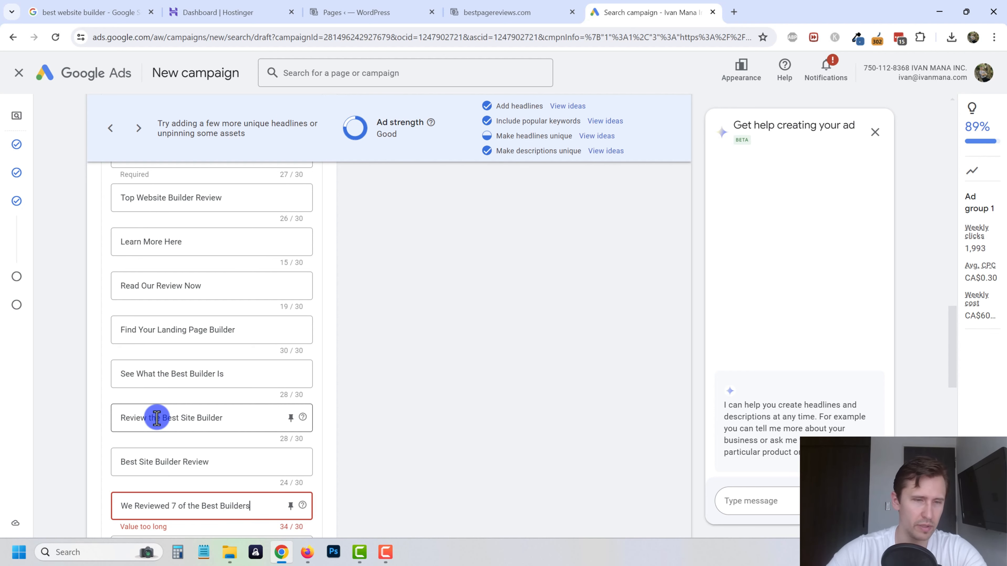
# Shorten the newest headline to "We Review the 7 Best Builders" to fit the 30-character limit
pyautogui.moveTo(201, 507); pyautogui.dragTo(173, 507)
pyautogui.press('BackSpace')
pyautogui.write('the 7')
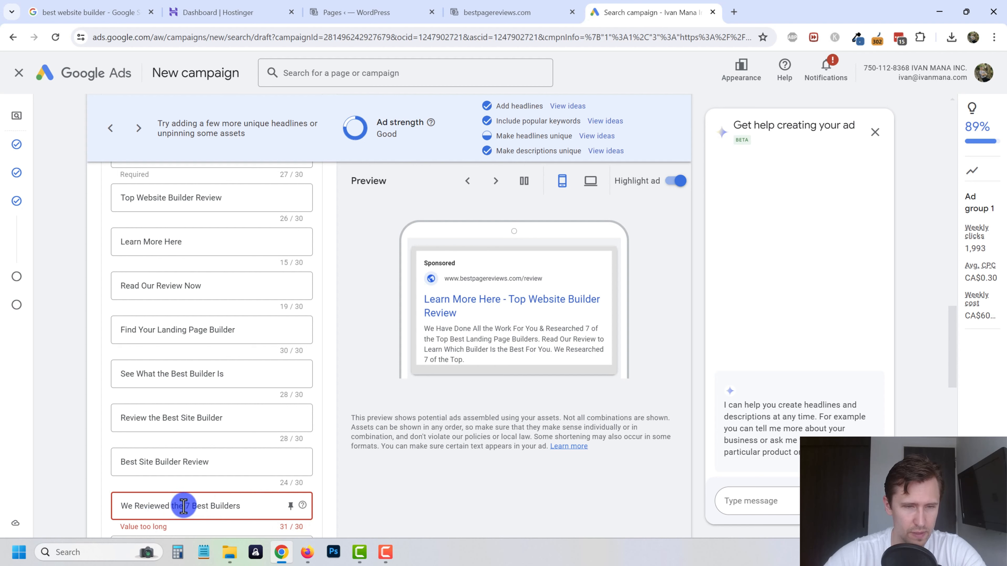
pyautogui.click(171, 506)
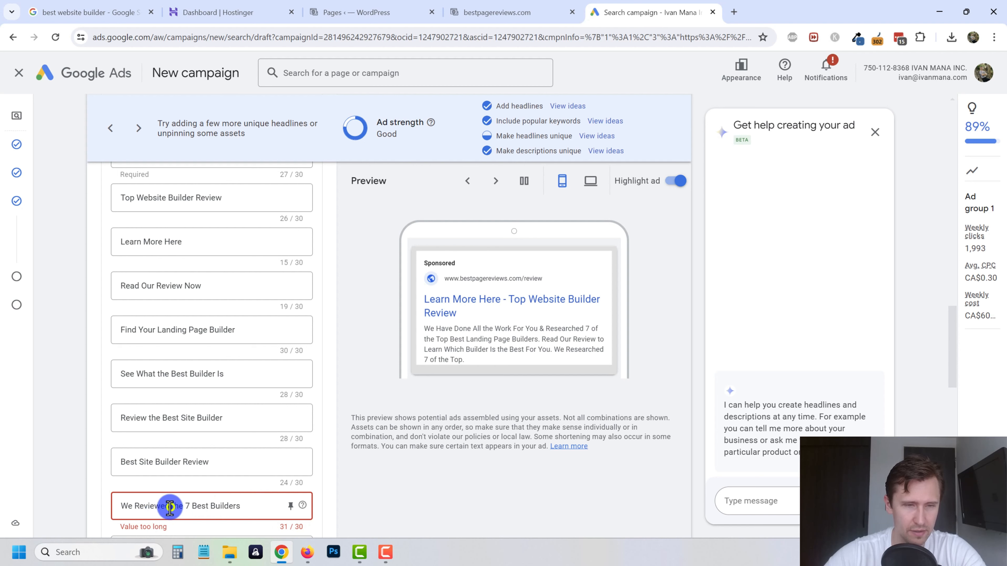
pyautogui.press('BackSpace')
pyautogui.press('BackSpace')
pyautogui.press('BackSpace')
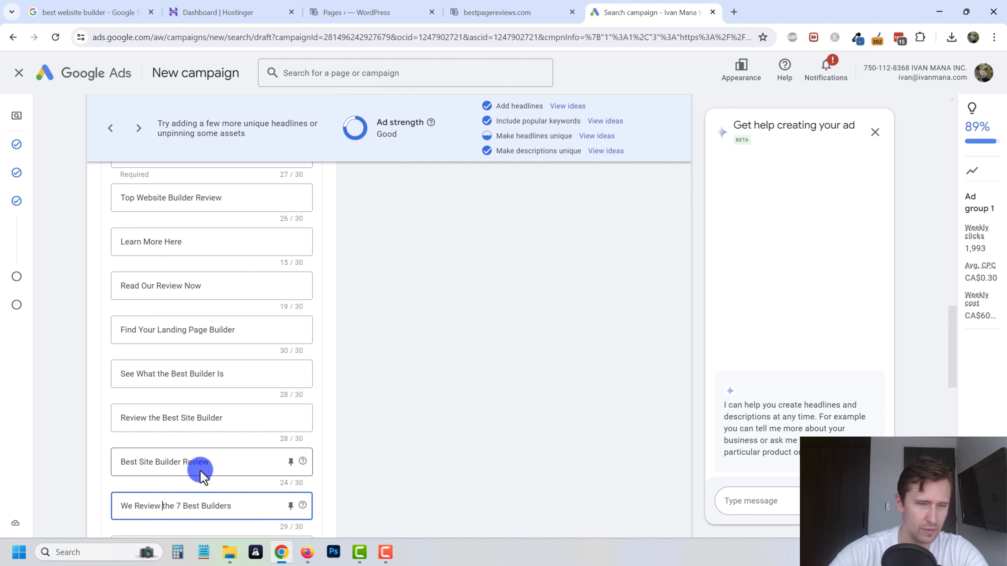
pyautogui.scroll(-3, 303, 429)
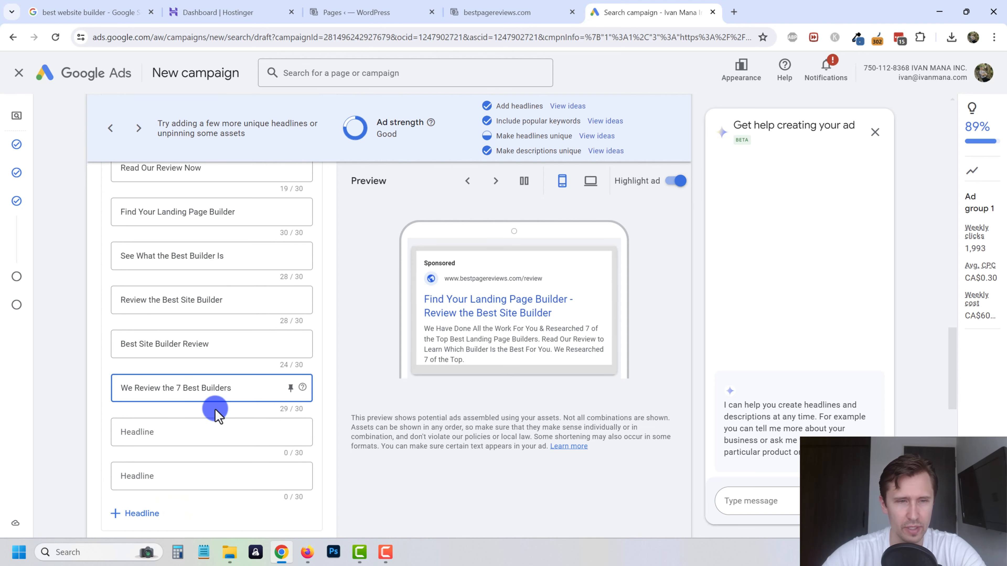
# Enter "Read Our Review to Find Yours" as a headline in the next empty headline slot
pyautogui.click(166, 434)
pyautogui.write('Rea')
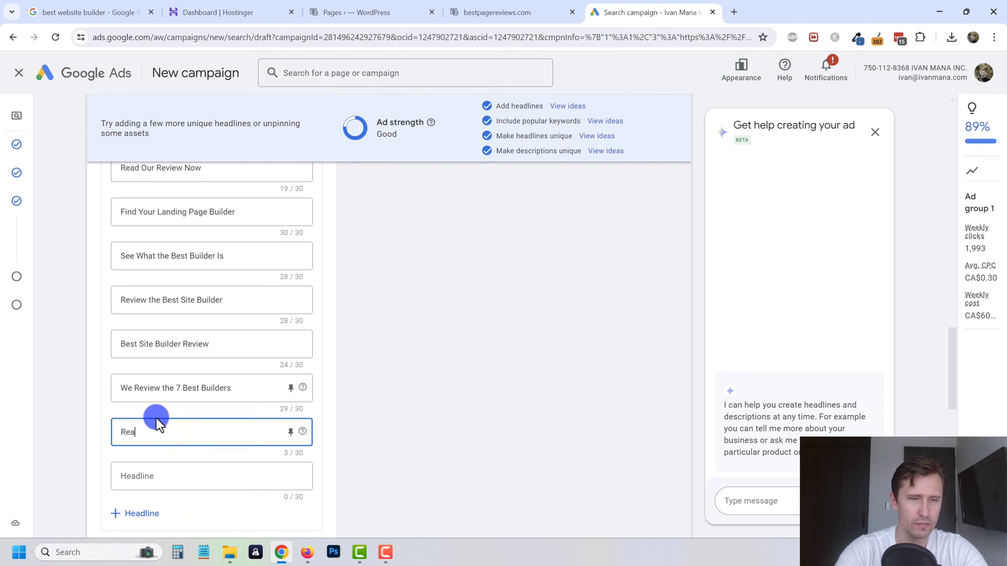
pyautogui.write('d Our Revi')
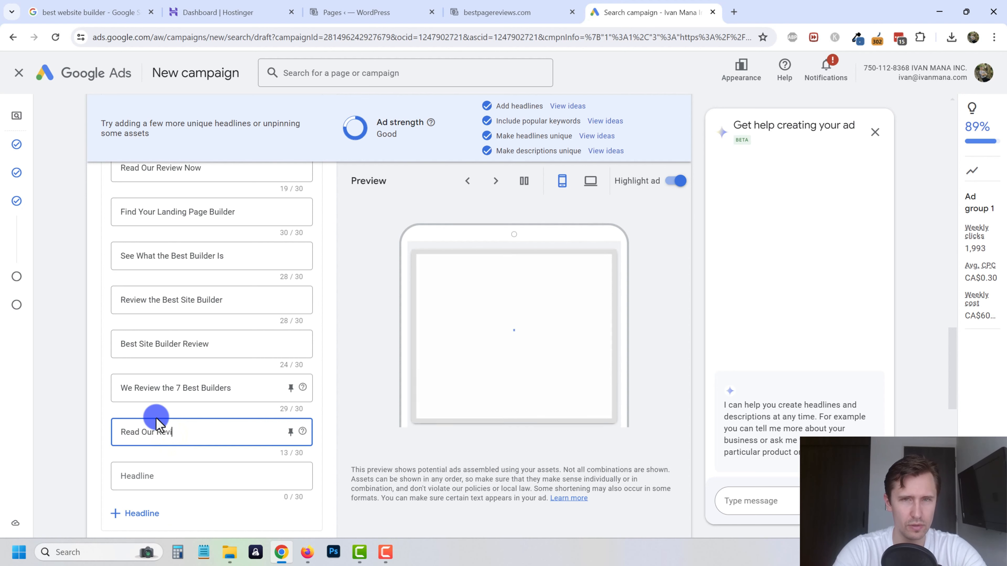
pyautogui.write('ew to')
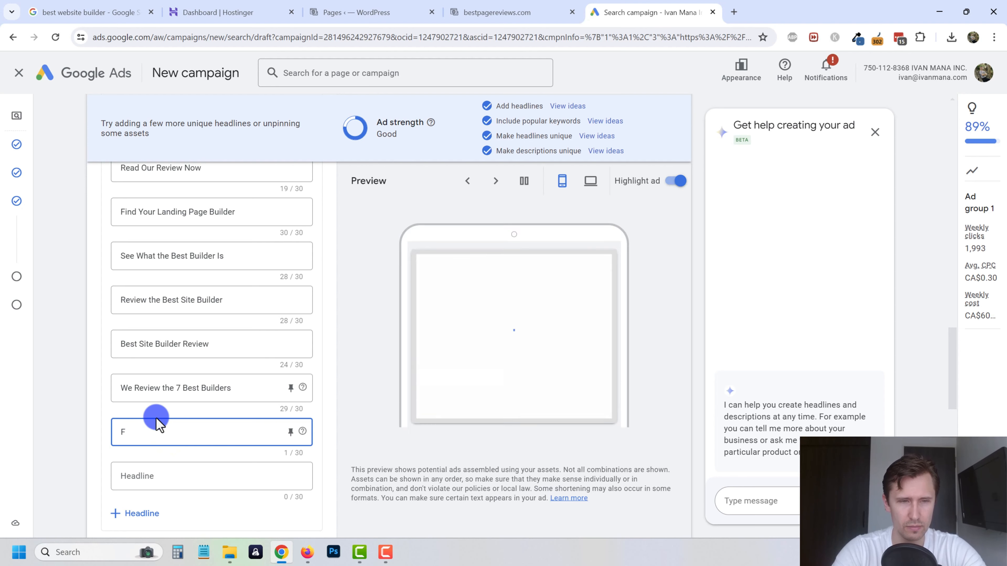
pyautogui.press('BackSpace')
pyautogui.write('Read Ou')
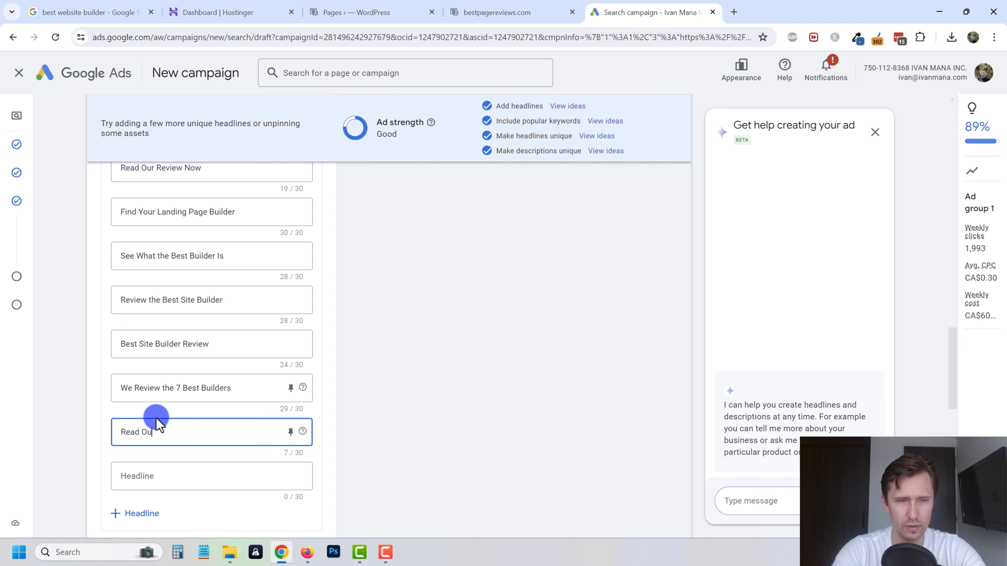
pyautogui.write('r Review to se')
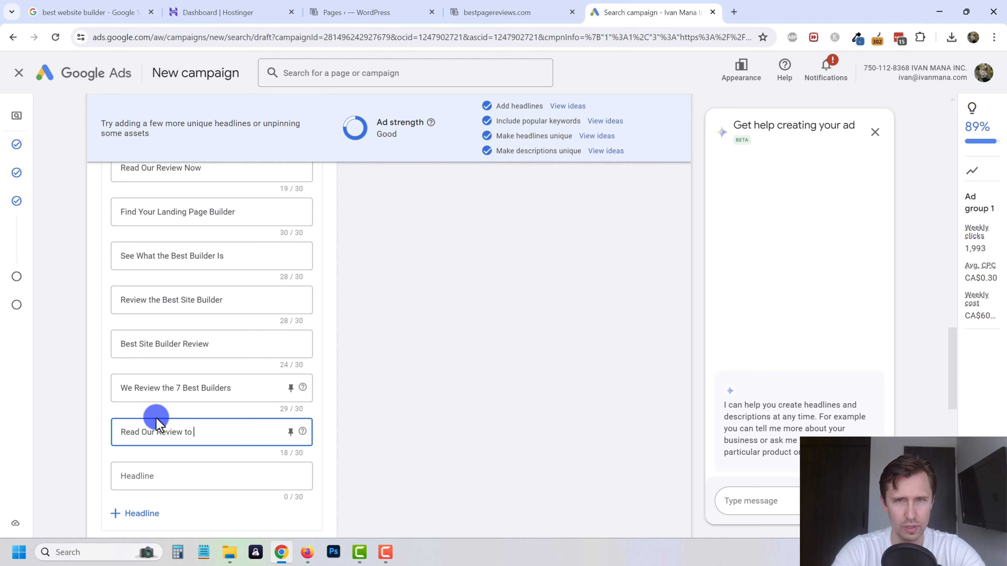
pyautogui.press('BackSpace')
pyautogui.press('BackSpace')
pyautogui.press('BackSpace')
pyautogui.press('BackSpace')
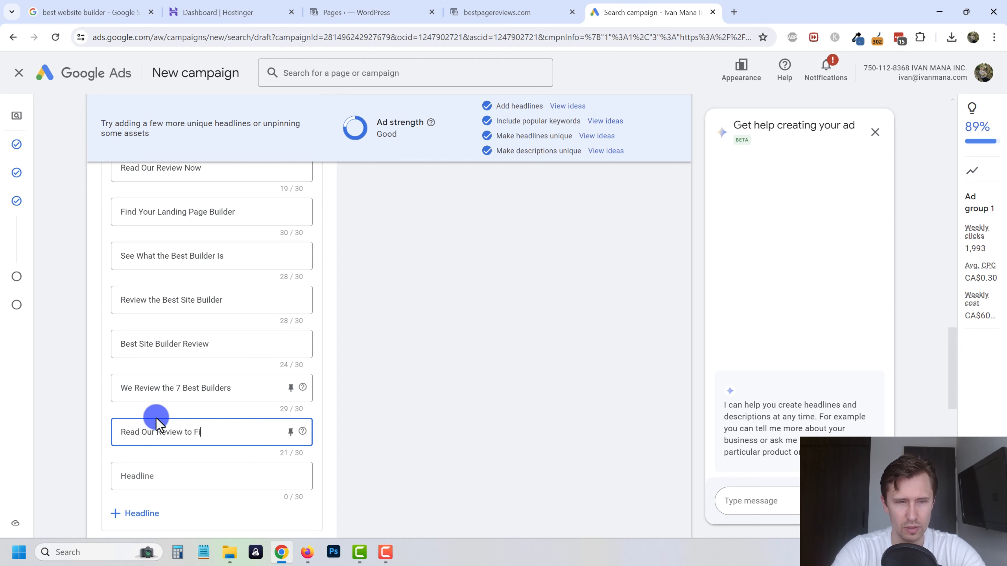
pyautogui.write('Find Yours')
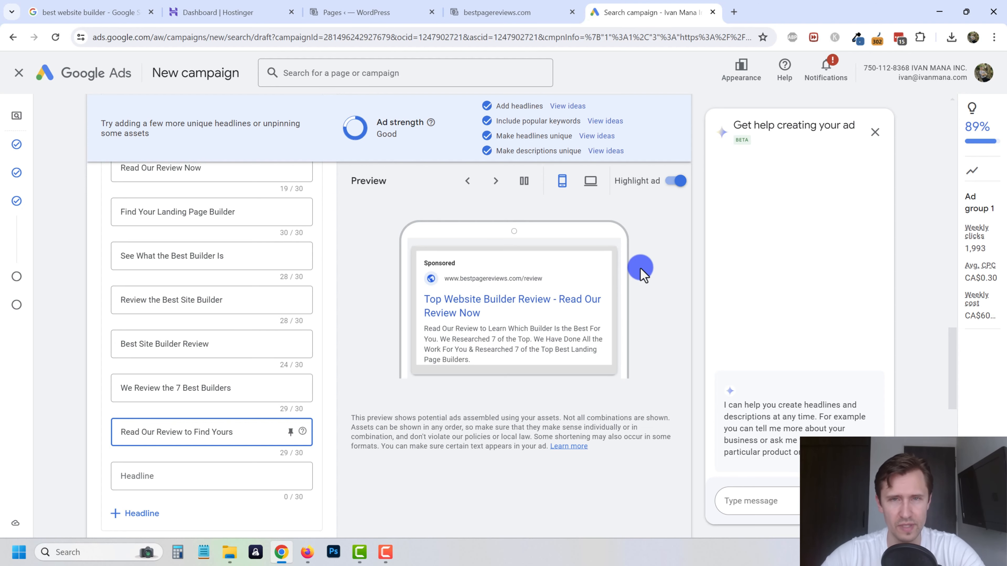
pyautogui.click(415, 134)
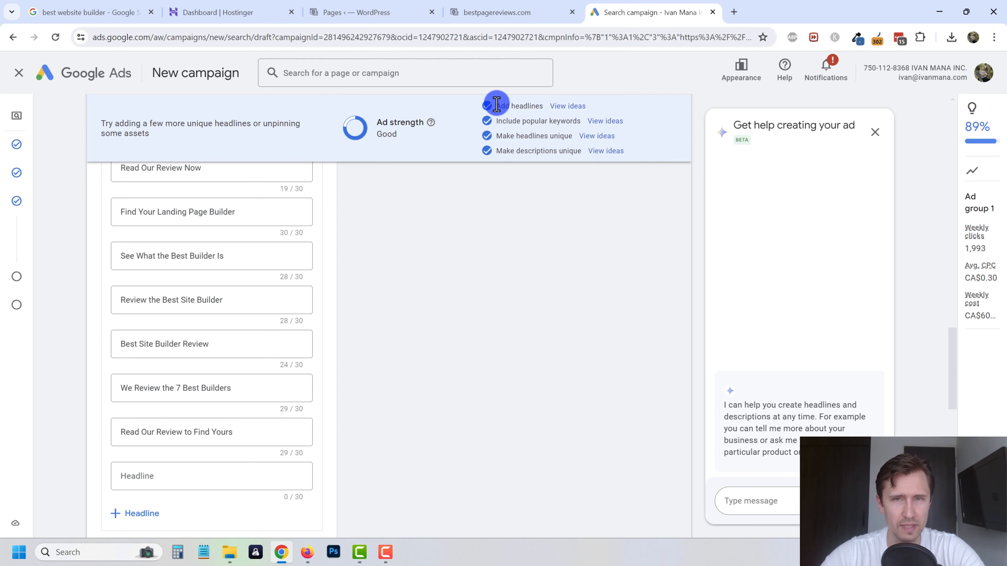
# Add two more empty headline slots below "Read Our Review to Find Yours"
pyautogui.scroll(-3, 283, 342)
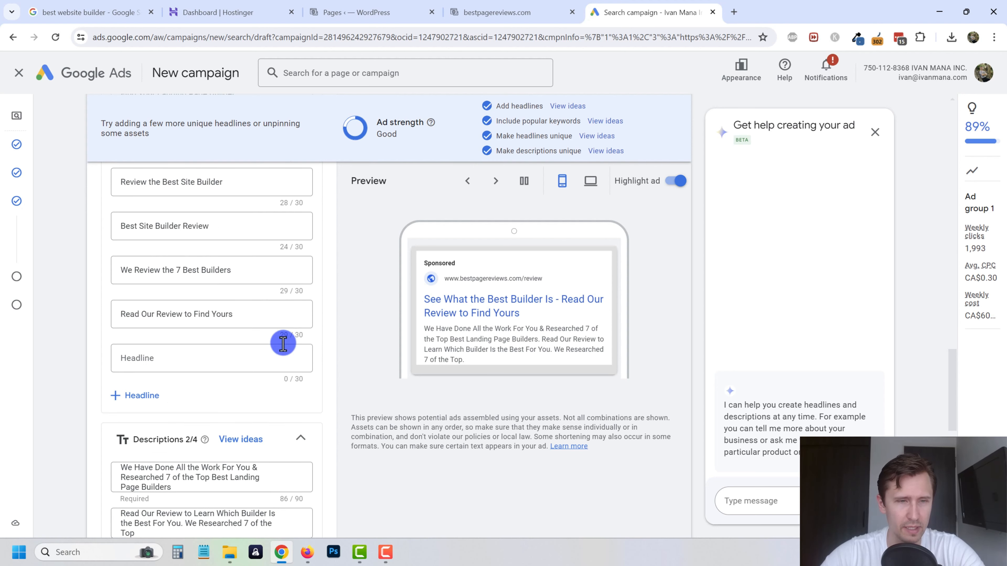
pyautogui.click(155, 393)
pyautogui.scroll(-3, 176, 400)
pyautogui.click(150, 324)
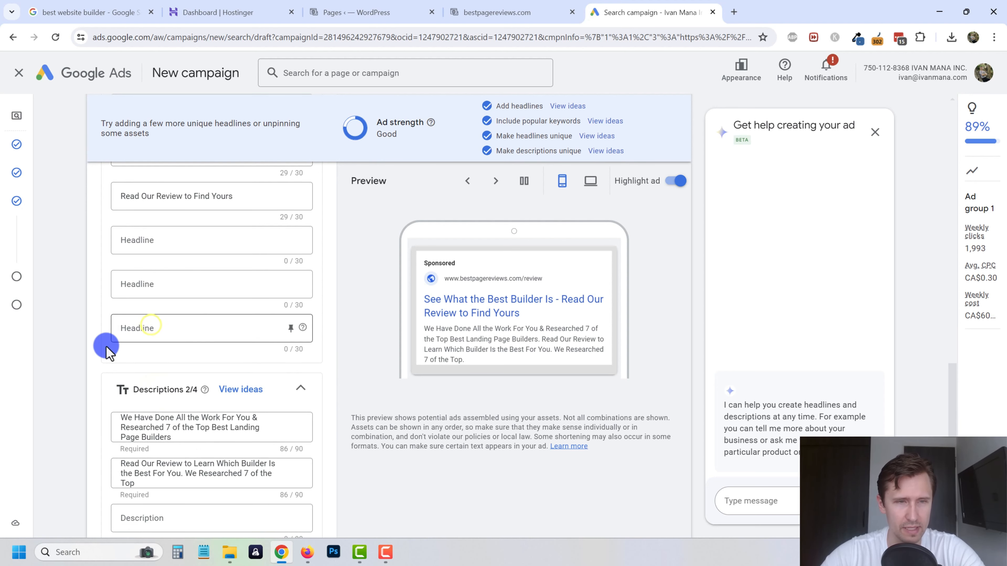
pyautogui.click(145, 240)
pyautogui.scroll(5, 202, 295)
pyautogui.scroll(-6, 200, 372)
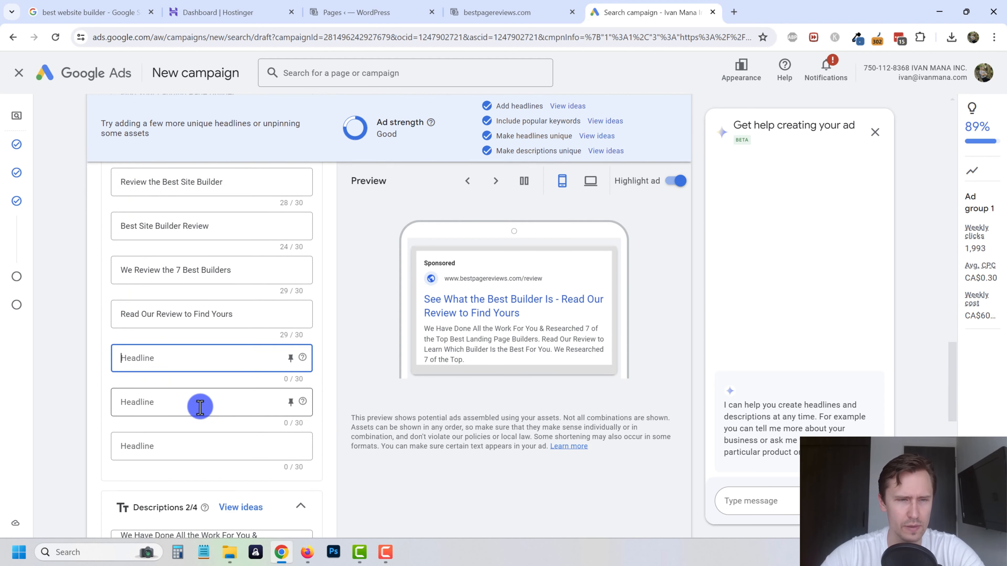
# Add a fourth description slot and enter "A Good Page Builder Is Important for Your Business. Find Out Which One Is Best for You" as the third description
pyautogui.scroll(-4, 166, 305)
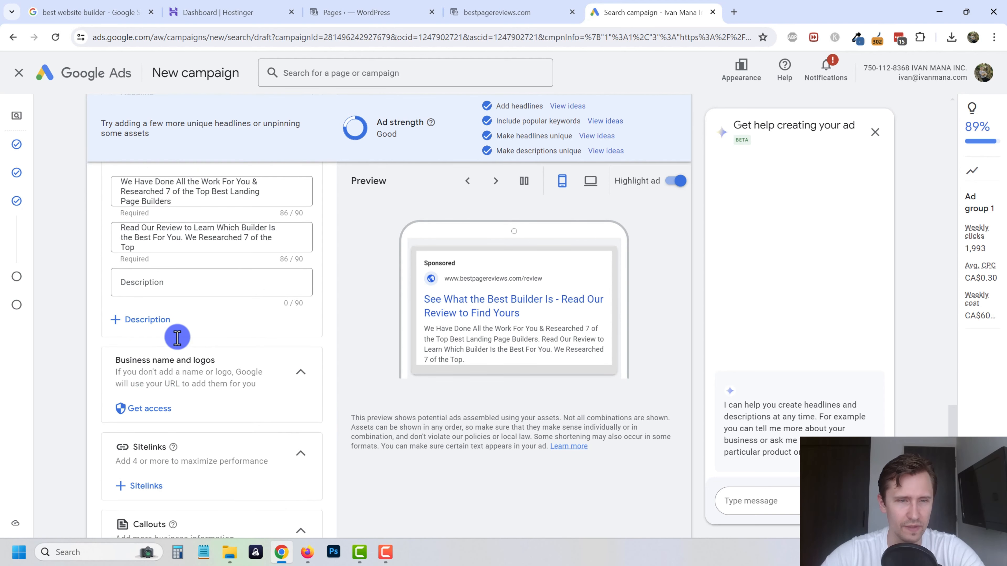
pyautogui.click(137, 317)
pyautogui.scroll(2, 142, 310)
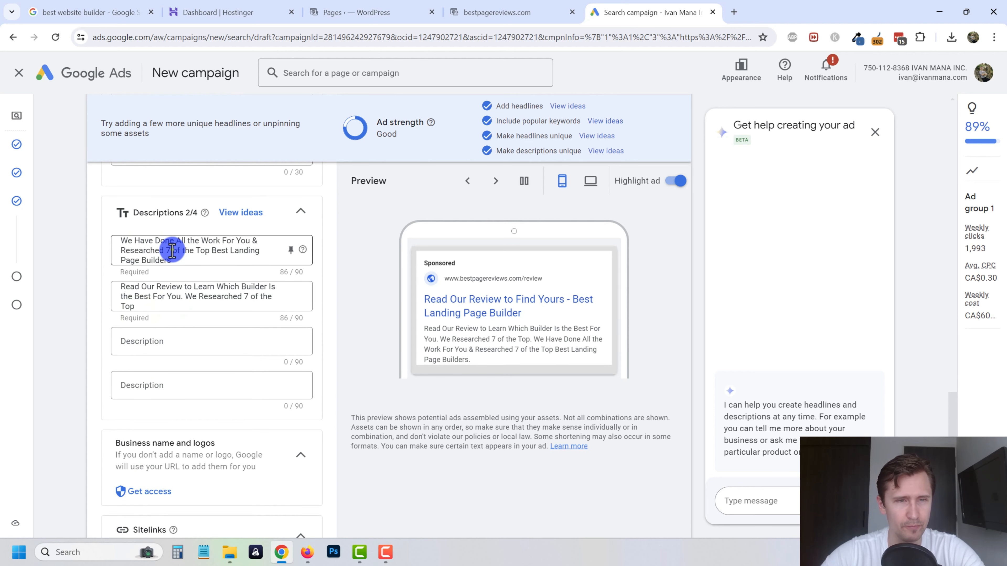
pyautogui.tripleClick(172, 250)
pyautogui.click(179, 345)
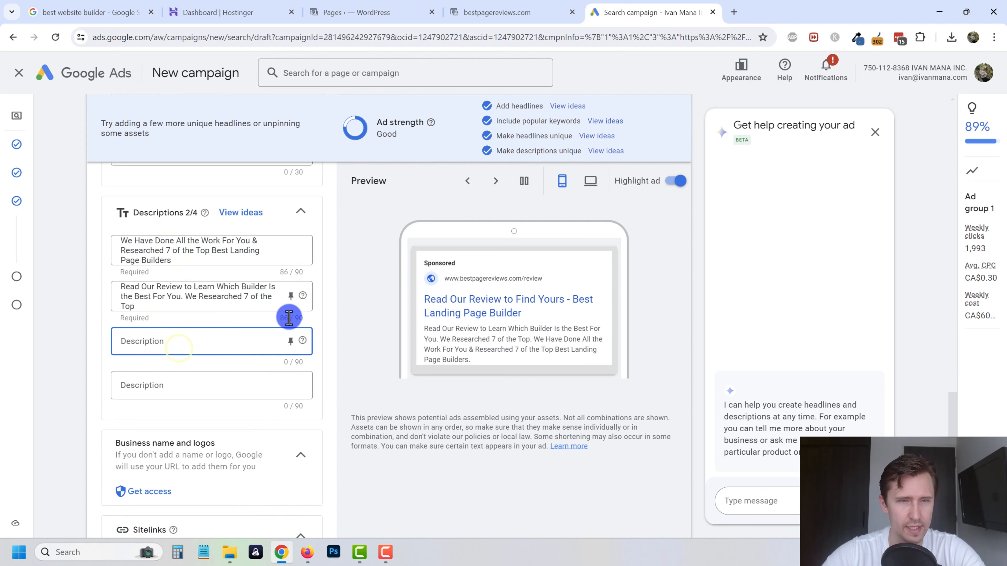
pyautogui.write('A G')
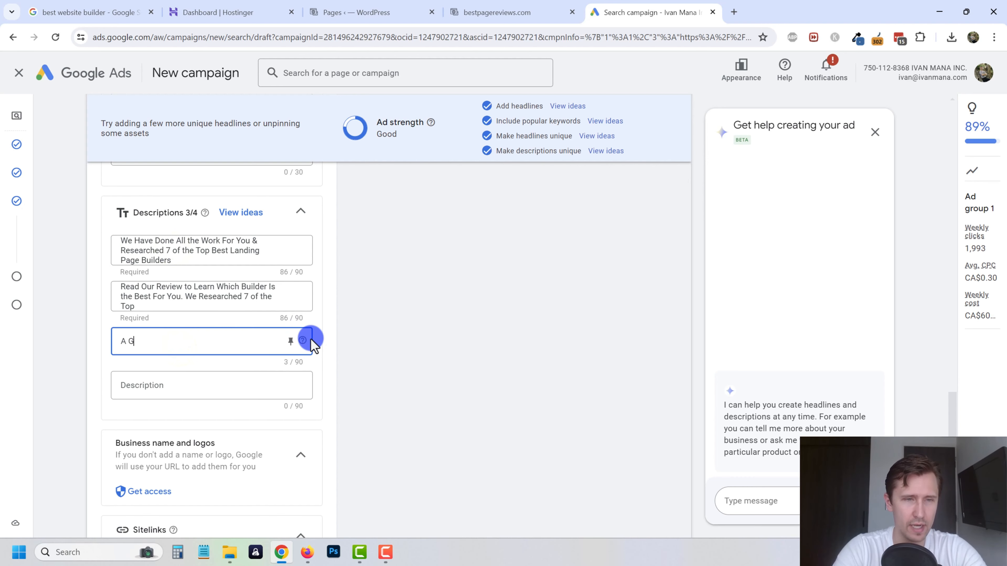
pyautogui.write('ood Page Builder Is')
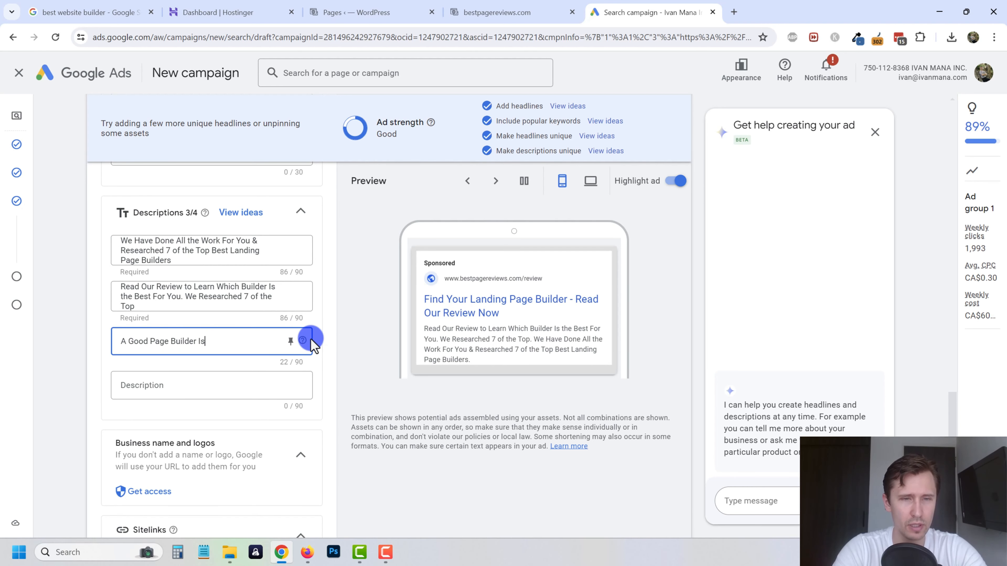
pyautogui.write(' Important for Yo')
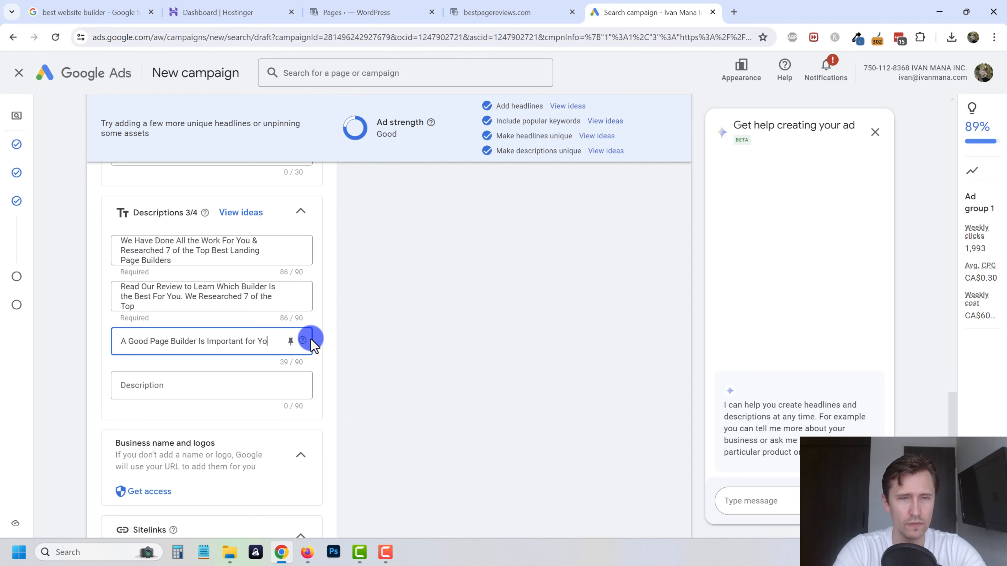
pyautogui.write('ur Business. Find')
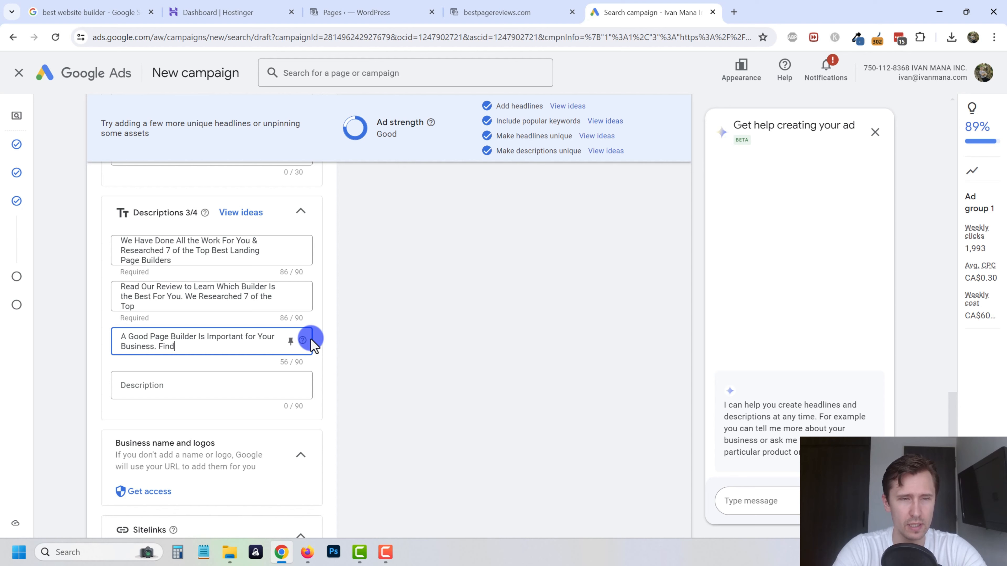
pyautogui.write(' Out Which One Is Be')
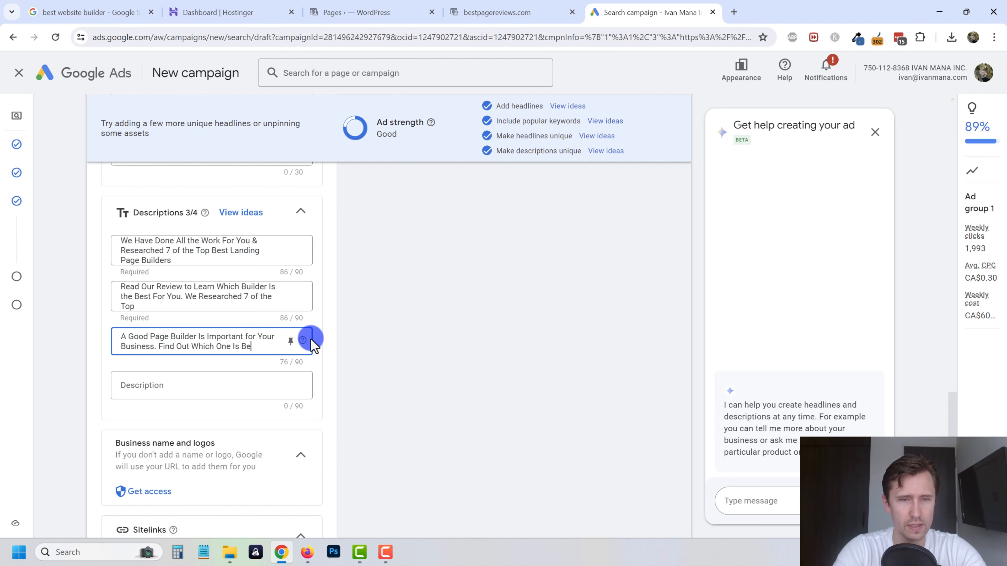
pyautogui.write('st for You')
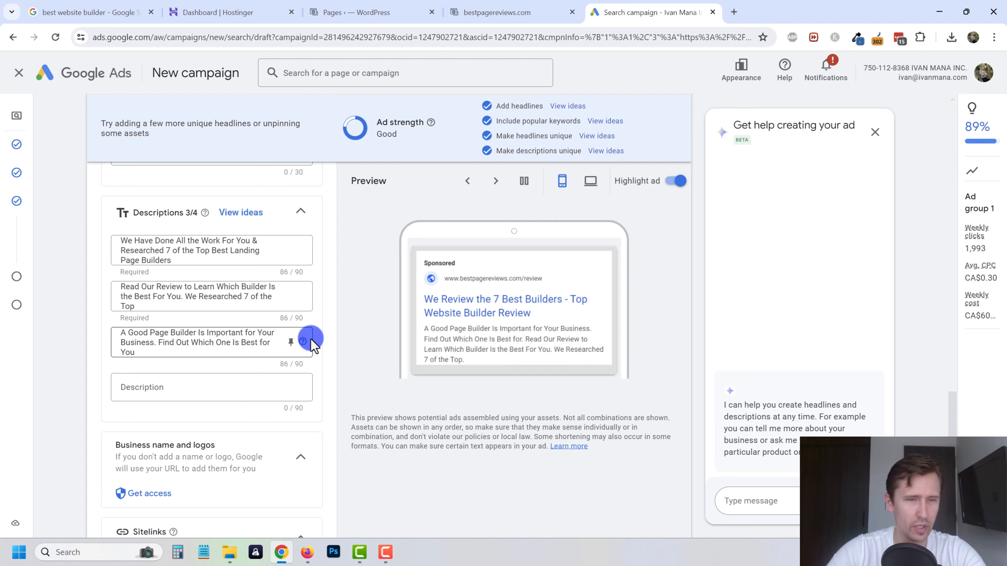
# Enter "You Can't Have an Online Presence Without a Website. Build a Website Quickly With These Builders" as the fourth description
pyautogui.click(195, 384)
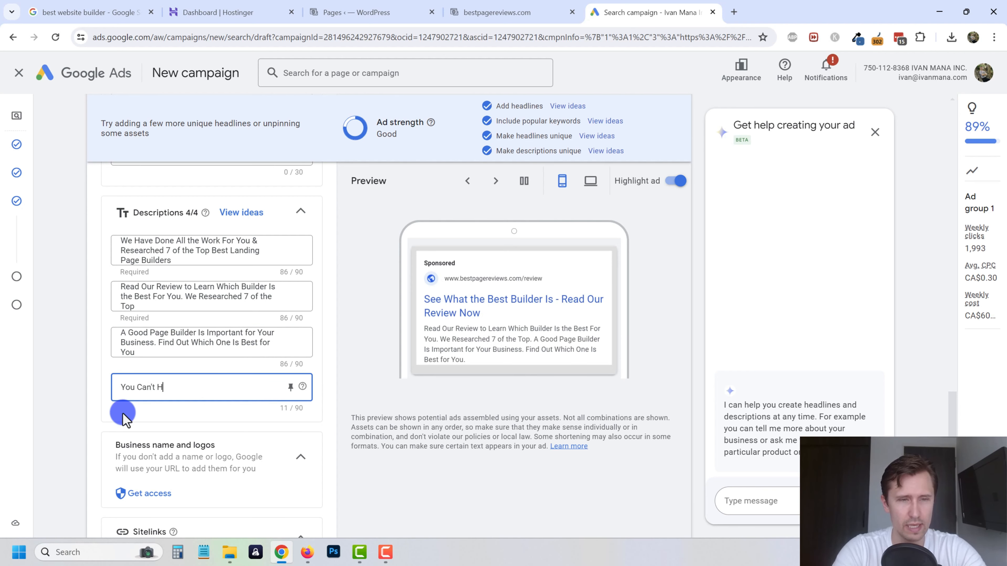
pyautogui.write("You Can't Have an O")
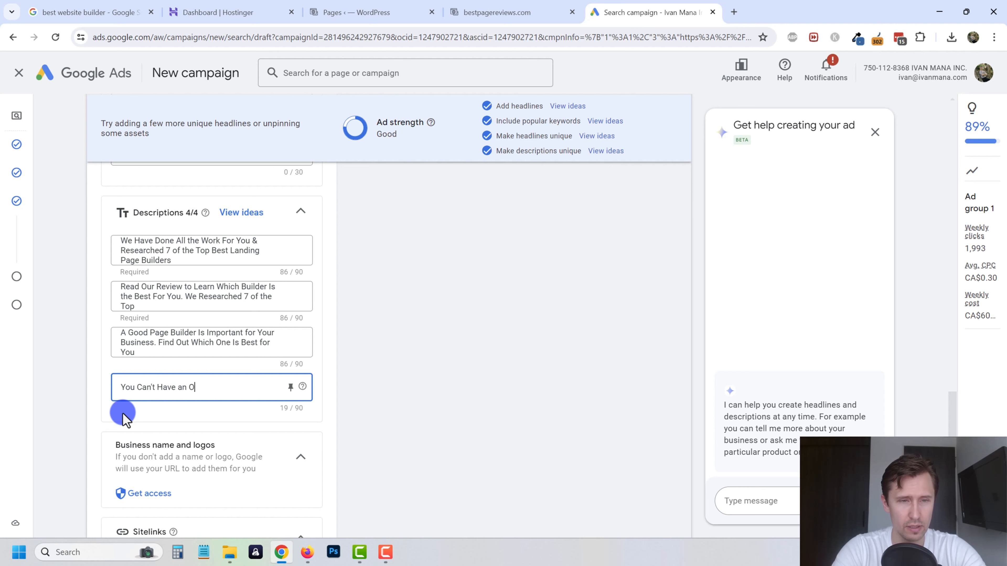
pyautogui.write('nline Presence Witho')
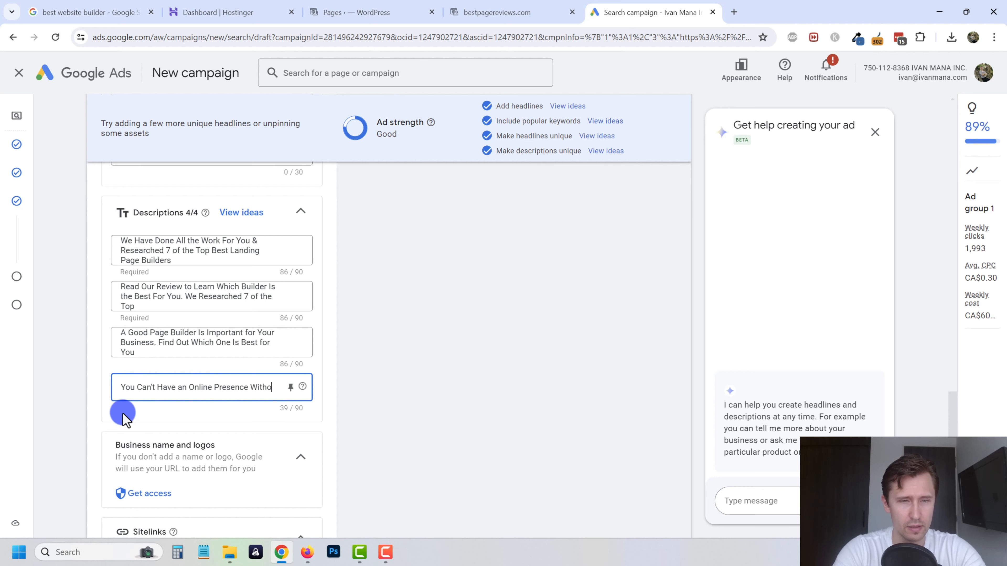
pyautogui.write('ut a Website. Build')
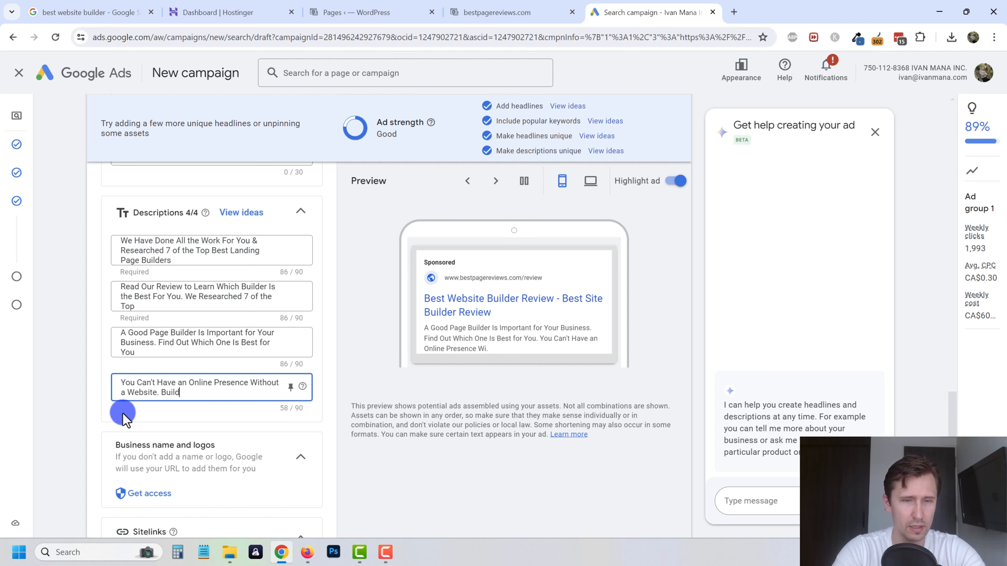
pyautogui.write(' a Website ')
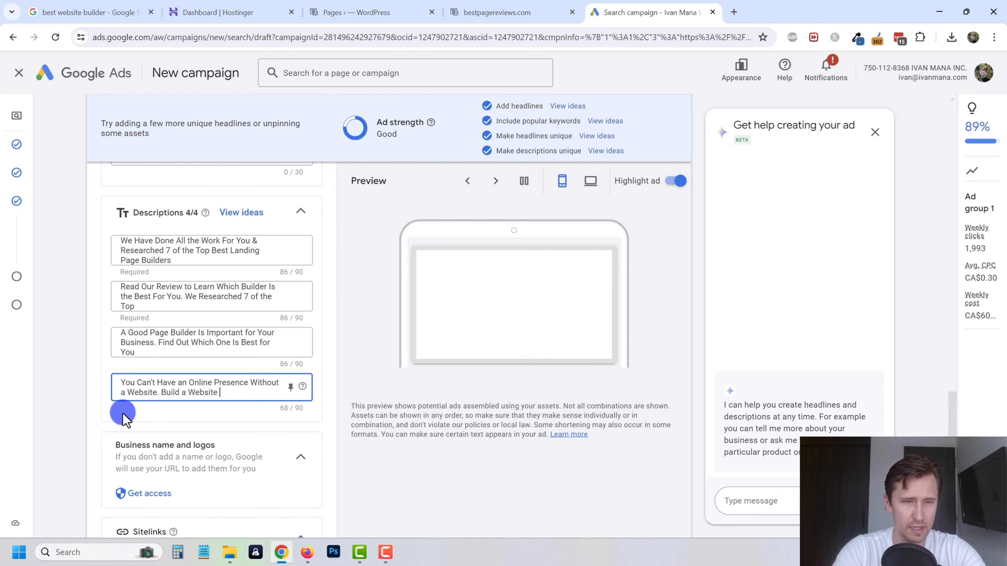
pyautogui.write('Quickly ')
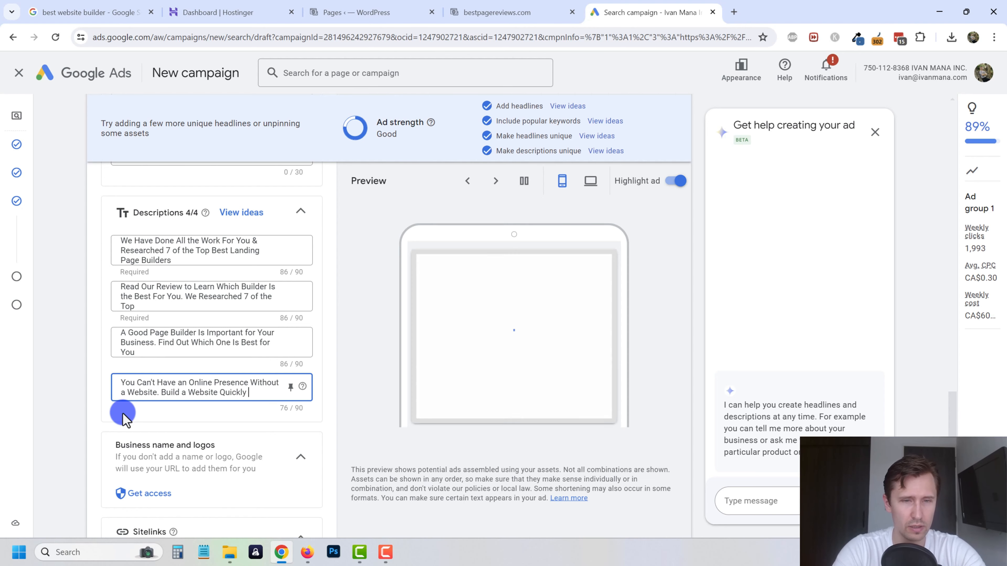
pyautogui.write('With These')
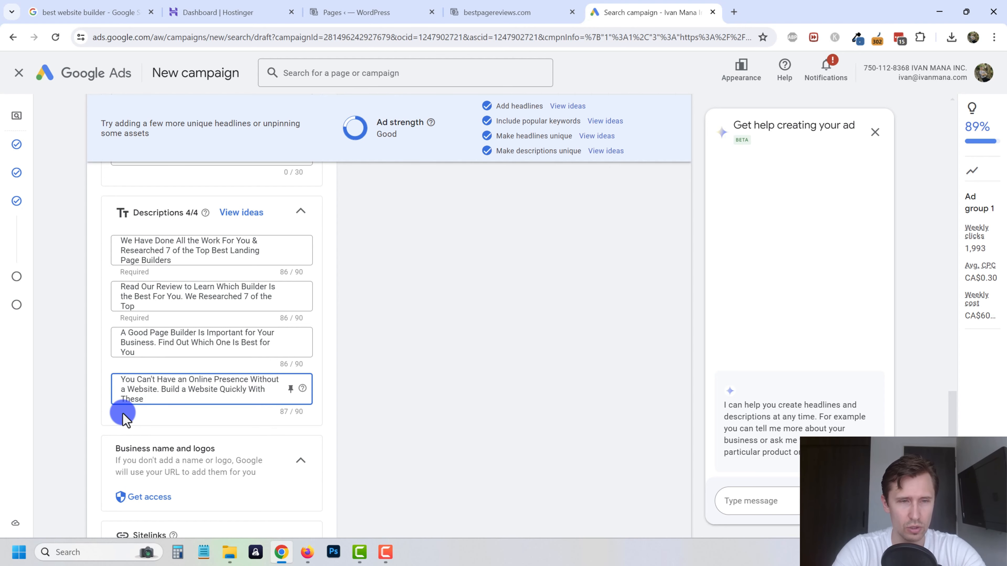
pyautogui.write(' Build')
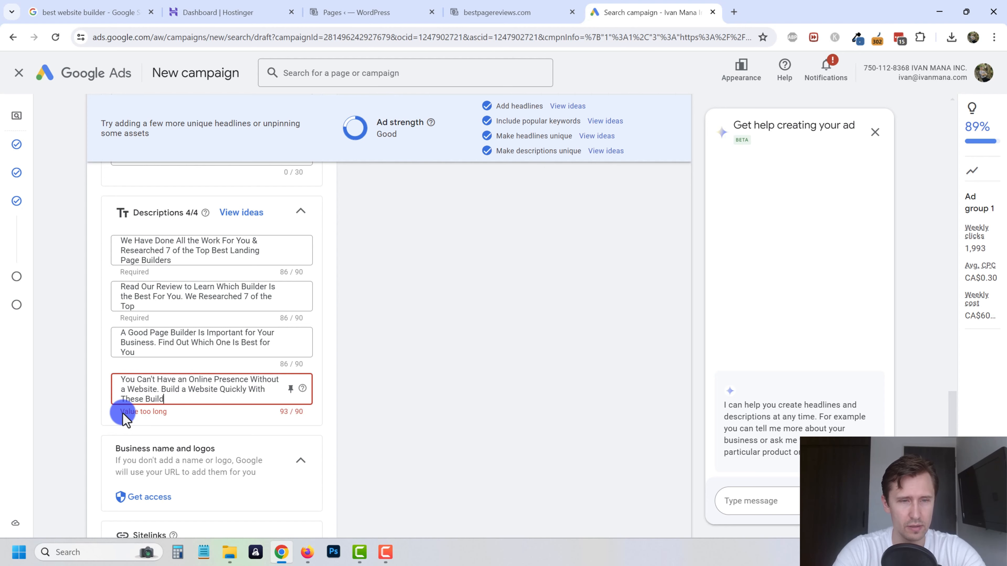
pyautogui.write('ers')
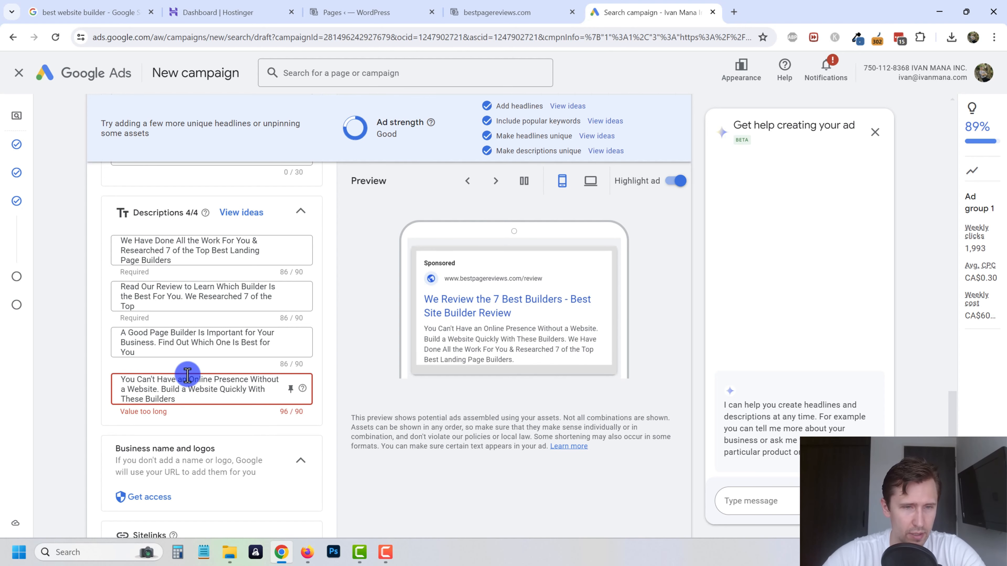
# Capitalize "An" in the fourth description and shorten its second sentence to "Build a Website Quickly Now" to fit the 90-character limit
pyautogui.click(183, 379)
pyautogui.press('BackSpace')
pyautogui.write('A')
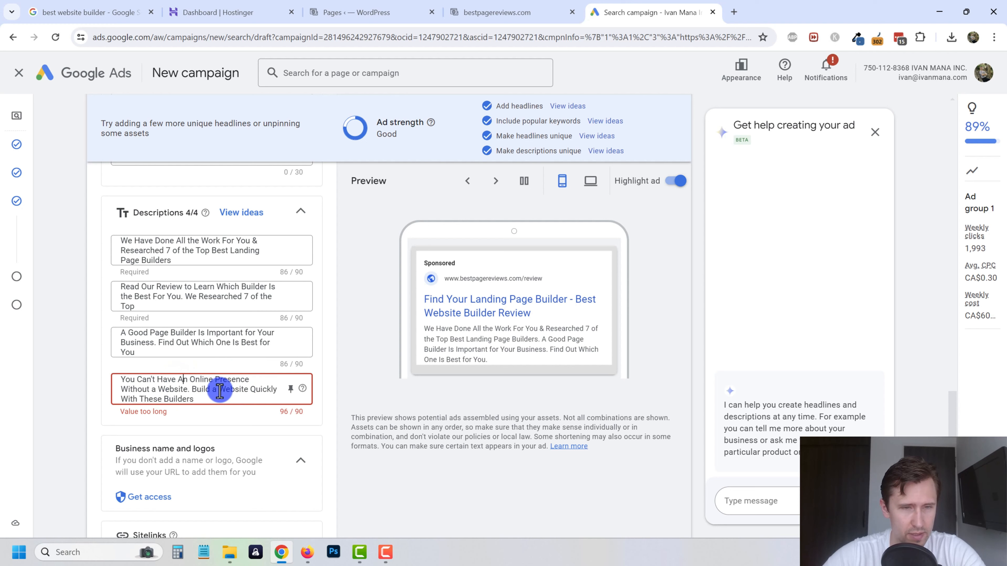
pyautogui.moveTo(202, 396); pyautogui.dragTo(88, 417)
pyautogui.write('N')
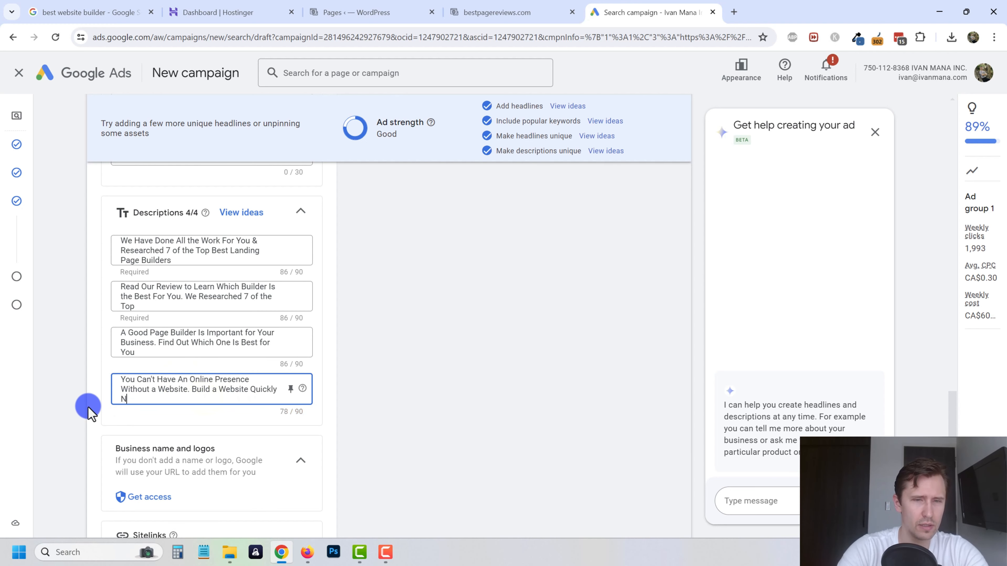
pyautogui.write('ow')
# Examine the entered headlines and the ideas for popular keywords and more distinct headlines
pyautogui.scroll(5, 226, 359)
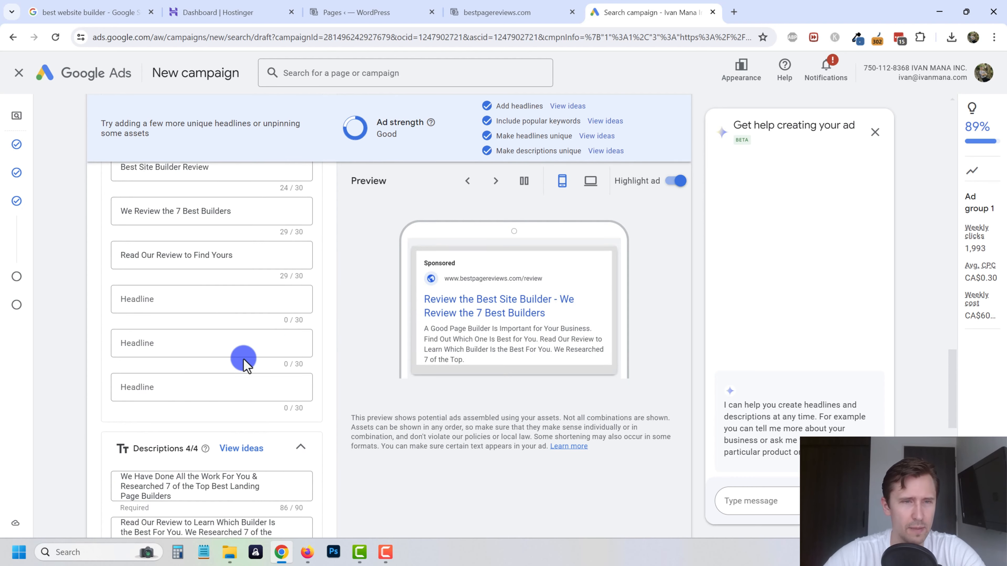
pyautogui.scroll(10, 243, 359)
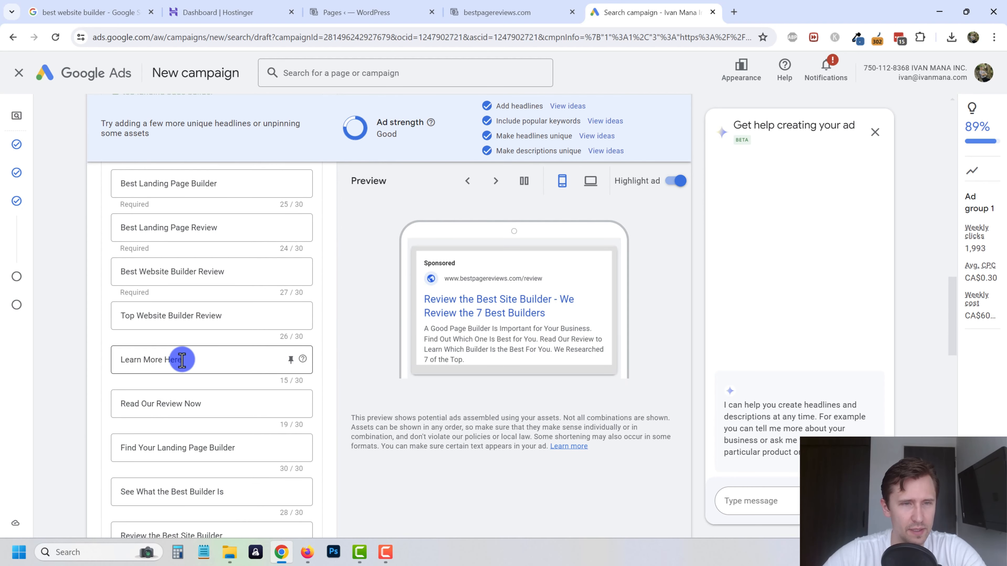
pyautogui.scroll(2, 182, 361)
pyautogui.scroll(-6, 180, 357)
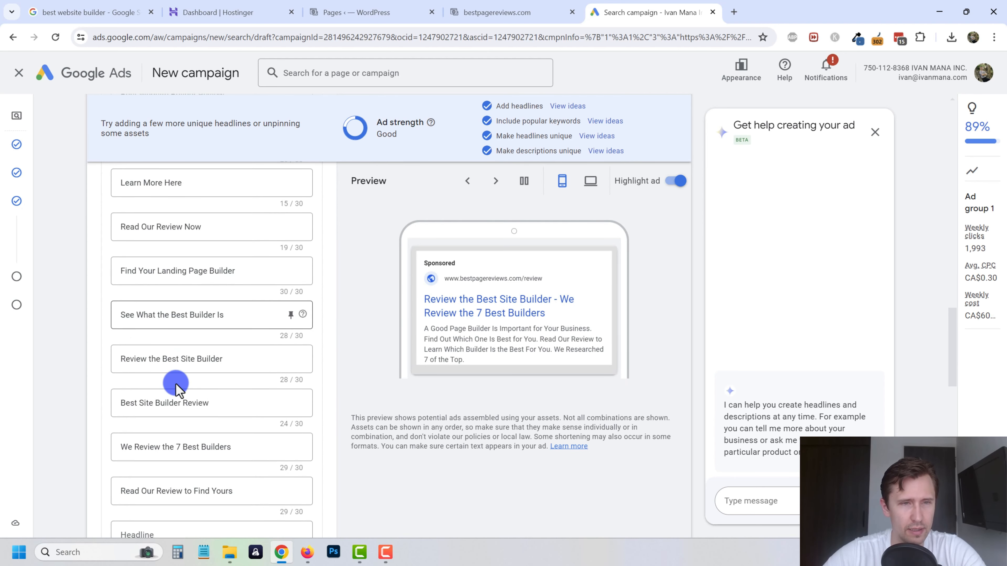
pyautogui.scroll(-4, 175, 385)
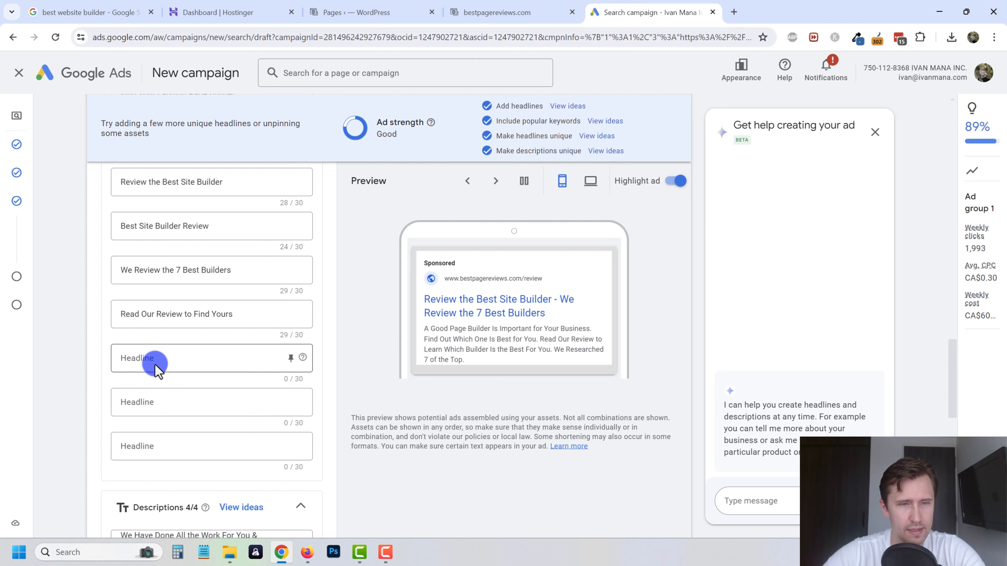
pyautogui.click(156, 365)
pyautogui.click(604, 122)
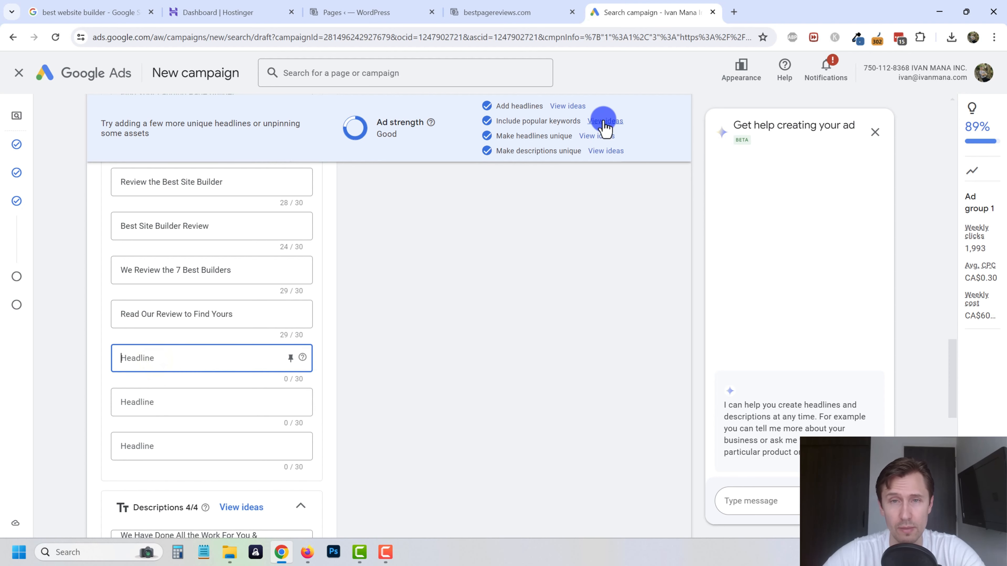
pyautogui.click(591, 135)
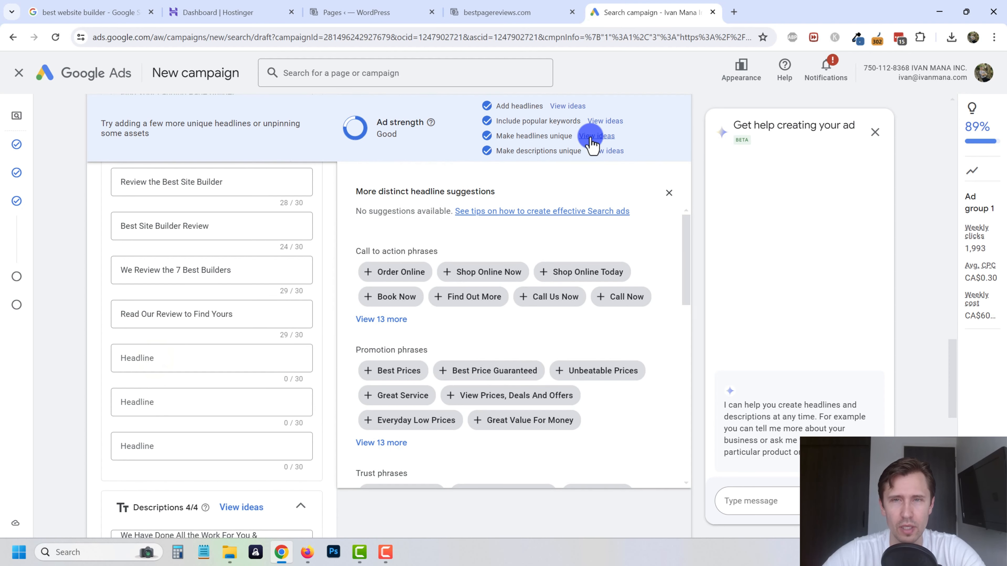
pyautogui.scroll(6, 261, 306)
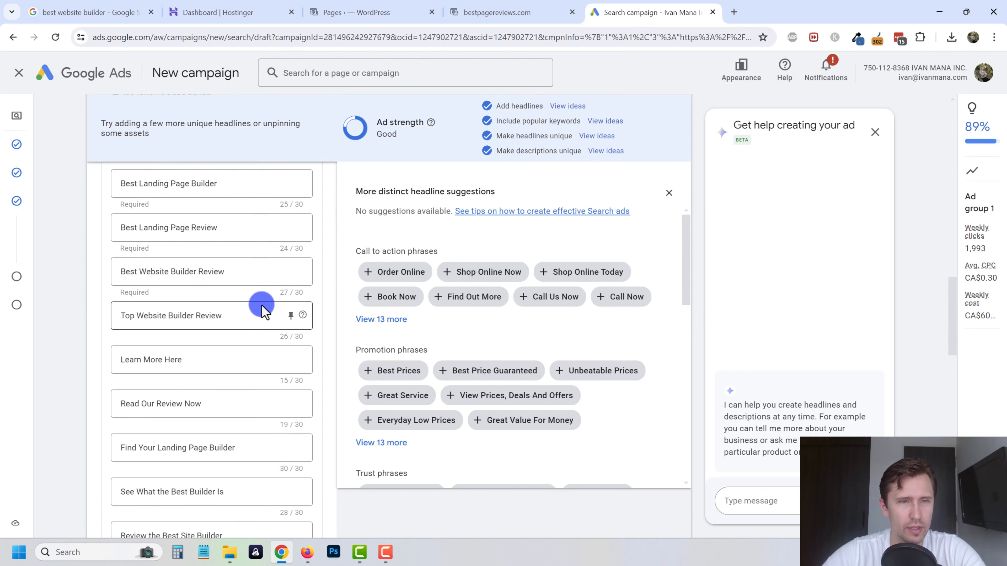
pyautogui.scroll(2, 262, 303)
pyautogui.scroll(-10, 263, 308)
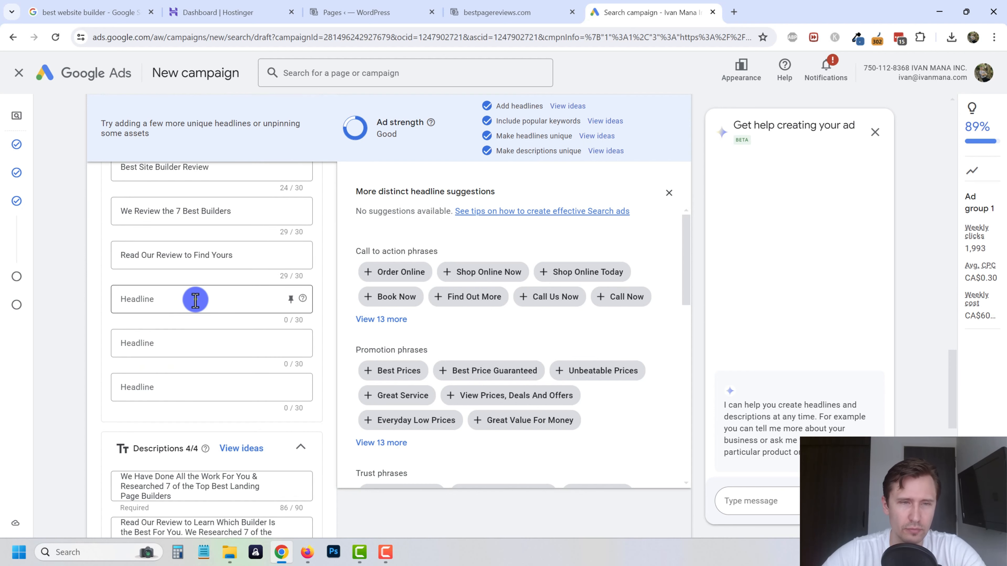
# Enter "Top Landing Page Review" as the headline below "Read Our Review to Find Yours"
pyautogui.click(195, 299)
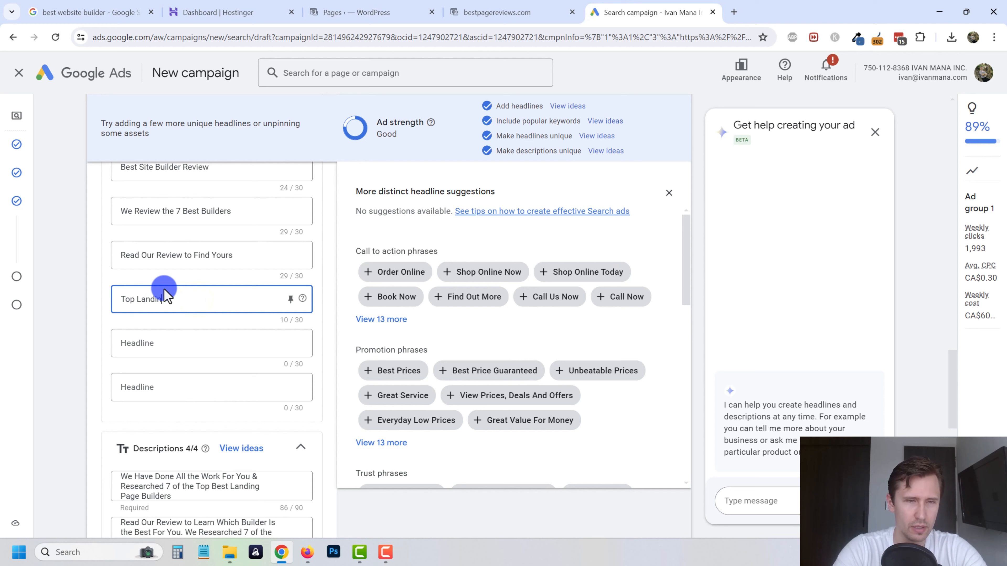
pyautogui.write('Top Landing Page Review')
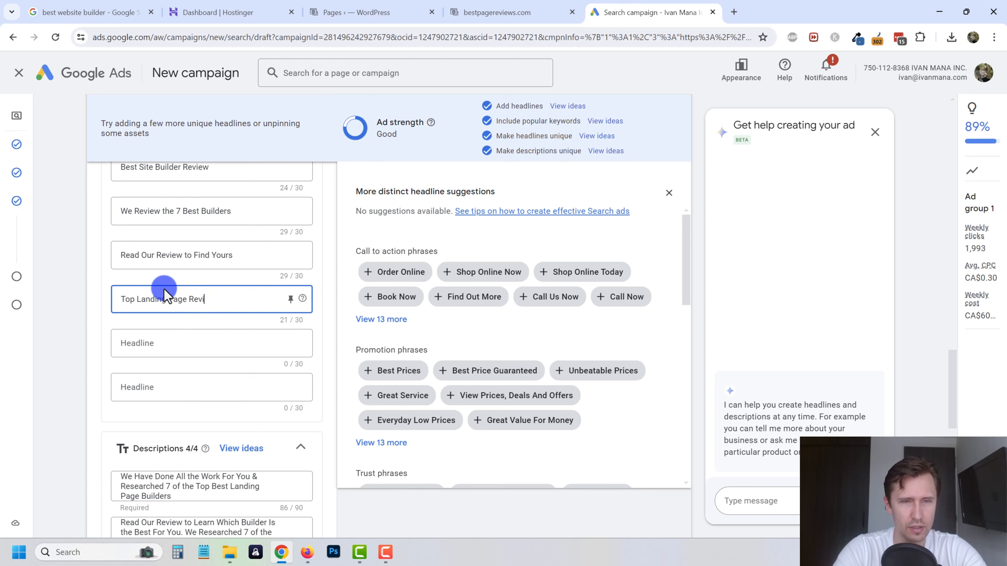
pyautogui.press('Tab')
pyautogui.press('Tab')
pyautogui.press('Tab')
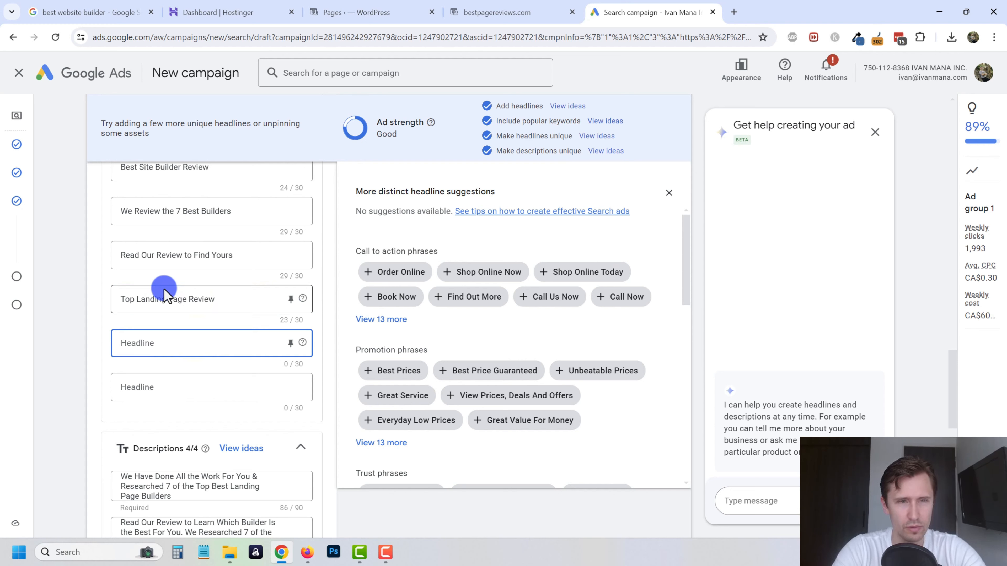
# Enter "Review of the Top Site Builder" as the headline below "Top Landing Page Review"
pyautogui.write('Review of the To')
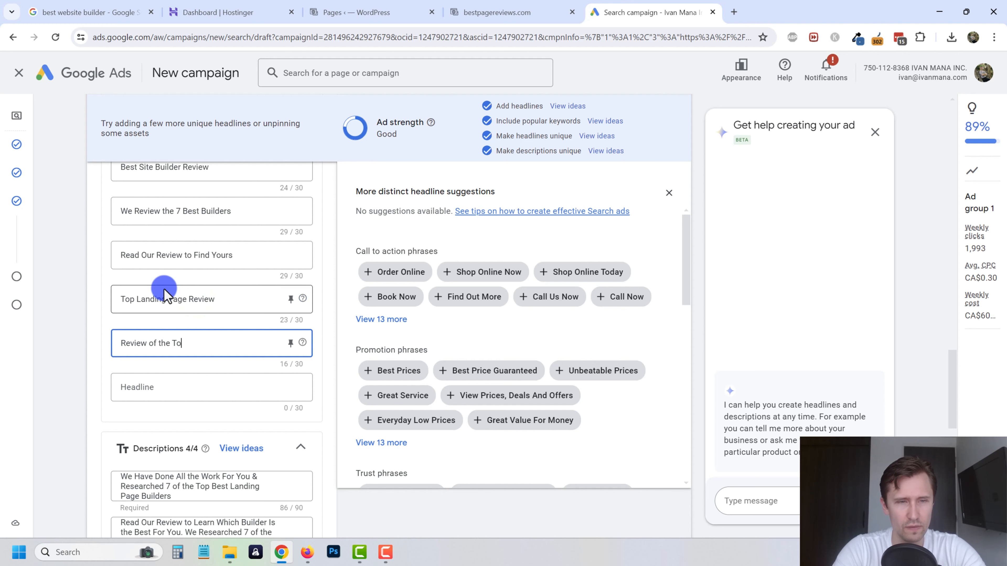
pyautogui.write('p Site Builder')
pyautogui.press('Tab')
pyautogui.press('Tab')
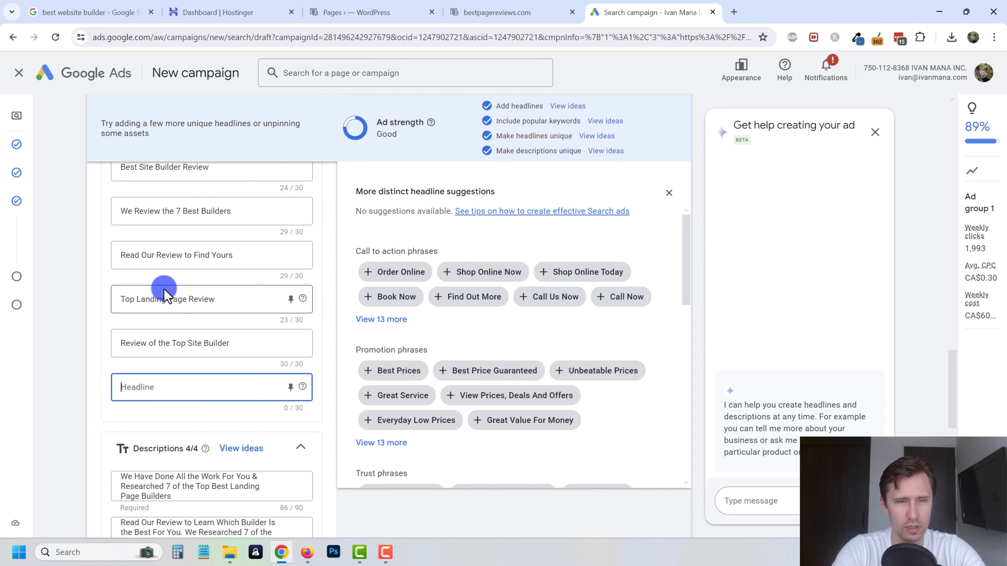
# Enter "Top Site Builer Review" as the last headline and look over the full headline list
pyautogui.write('Top S')
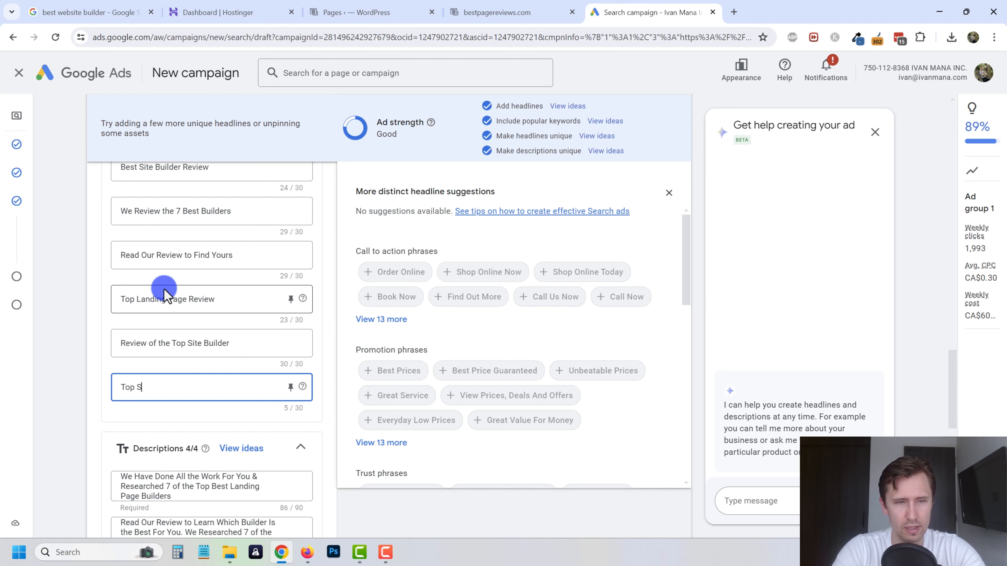
pyautogui.write('ite Builer Review')
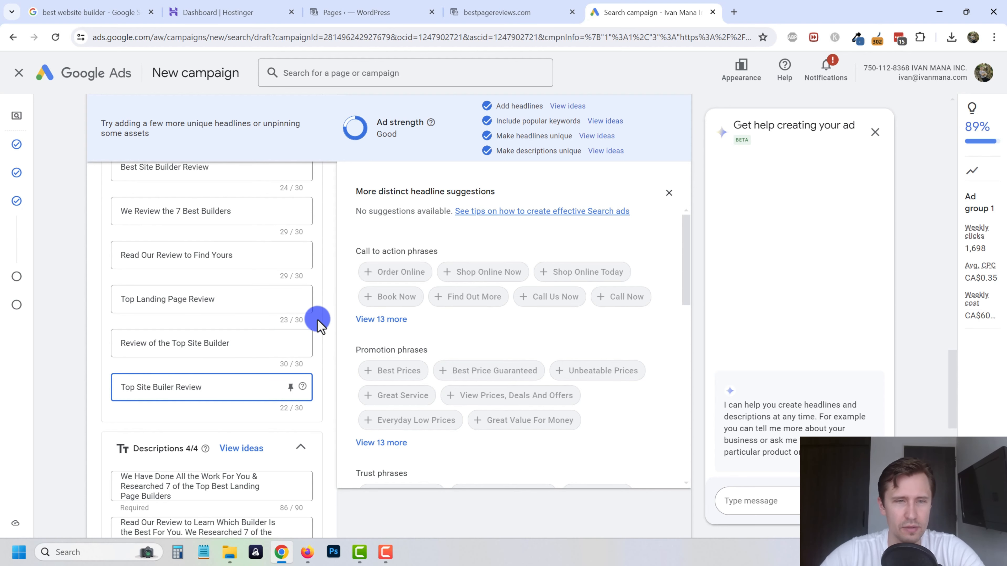
pyautogui.scroll(5, 319, 325)
pyautogui.scroll(5, 320, 324)
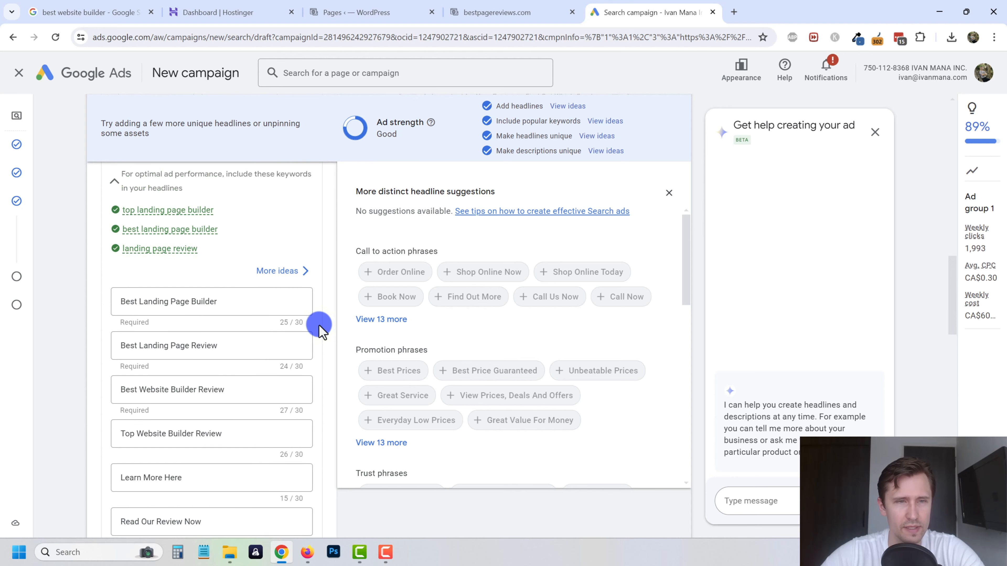
pyautogui.scroll(-8, 317, 329)
pyautogui.scroll(-5, 312, 341)
# Clear the misspelled text from the last headline
pyautogui.click(193, 330)
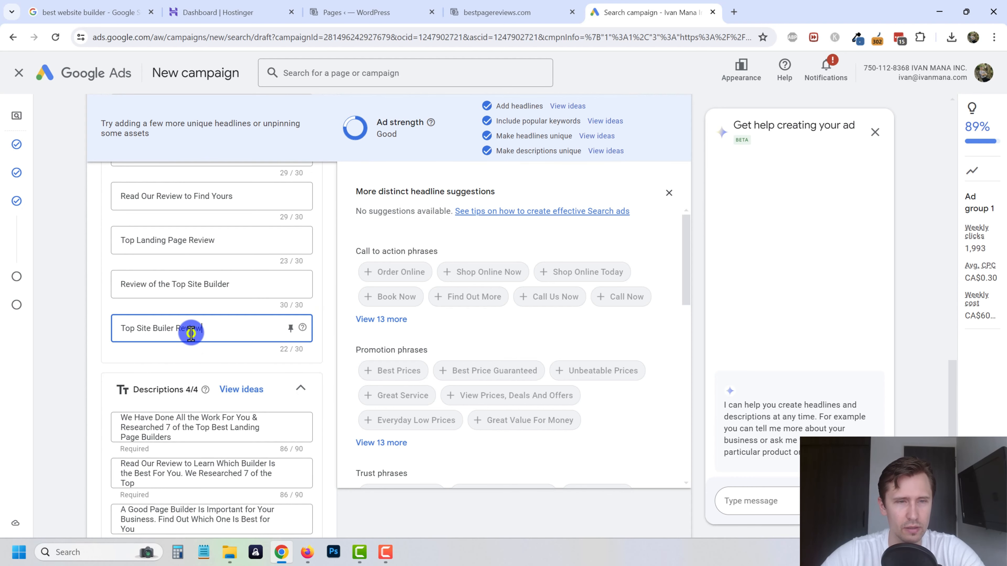
pyautogui.press('BackSpace')
pyautogui.press('BackSpace')
pyautogui.press('BackSpace')
pyautogui.press('BackSpace')
pyautogui.press('BackSpace')
pyautogui.press('BackSpace')
pyautogui.press('BackSpace')
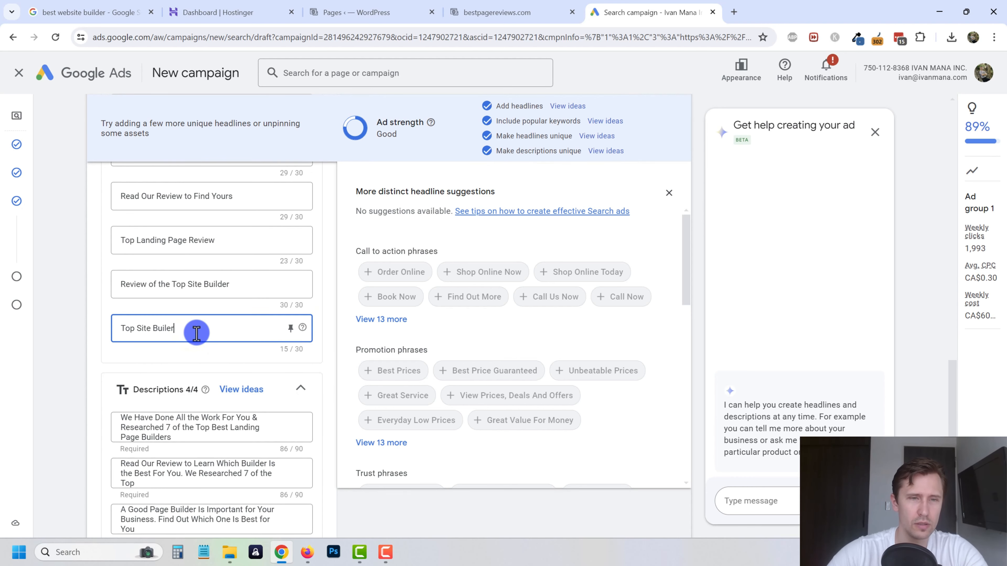
pyautogui.press('BackSpace')
pyautogui.press('BackSpace')
pyautogui.press('BackSpace')
pyautogui.press('BackSpace')
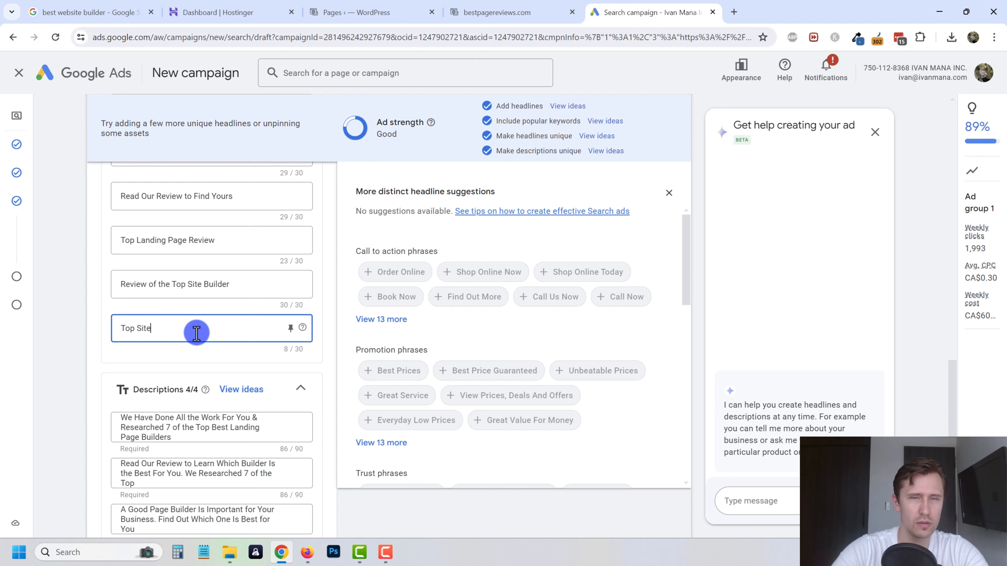
pyautogui.press('BackSpace')
pyautogui.press('BackSpace')
pyautogui.press('BackSpace')
pyautogui.press('BackSpace')
pyautogui.press('BackSpace')
pyautogui.press('BackSpace')
pyautogui.press('BackSpace')
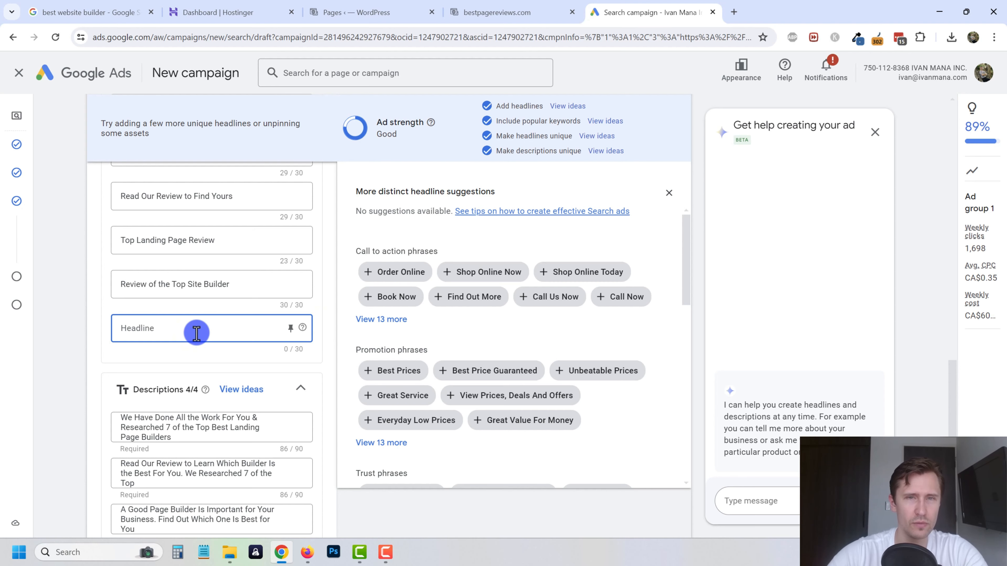
# Enter "Top Site Builder Review" as the last headline and close the headline suggestions
pyautogui.write('Top Site')
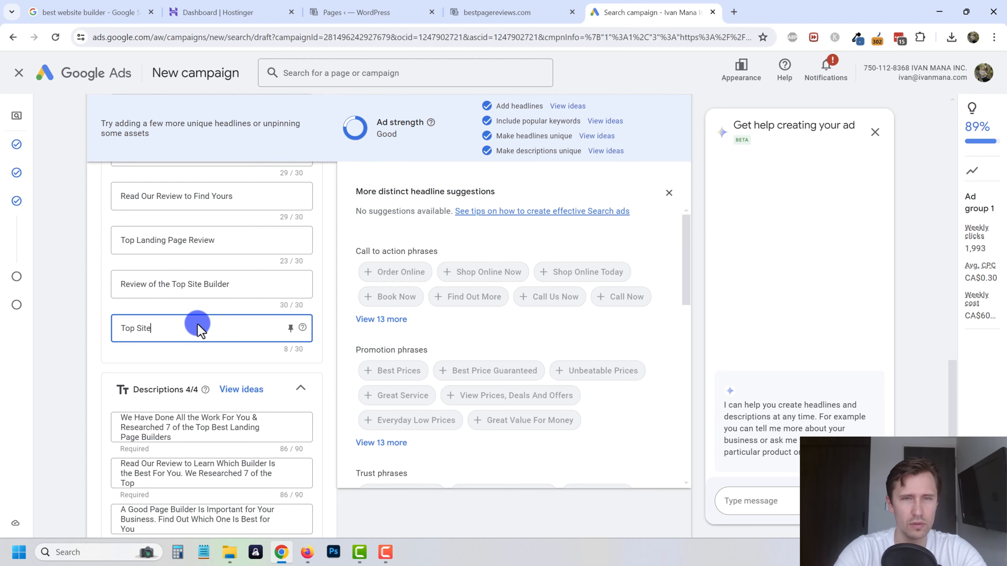
pyautogui.press('BackSpace')
pyautogui.press('BackSpace')
pyautogui.press('BackSpace')
pyautogui.press('BackSpace')
pyautogui.press('BackSpace')
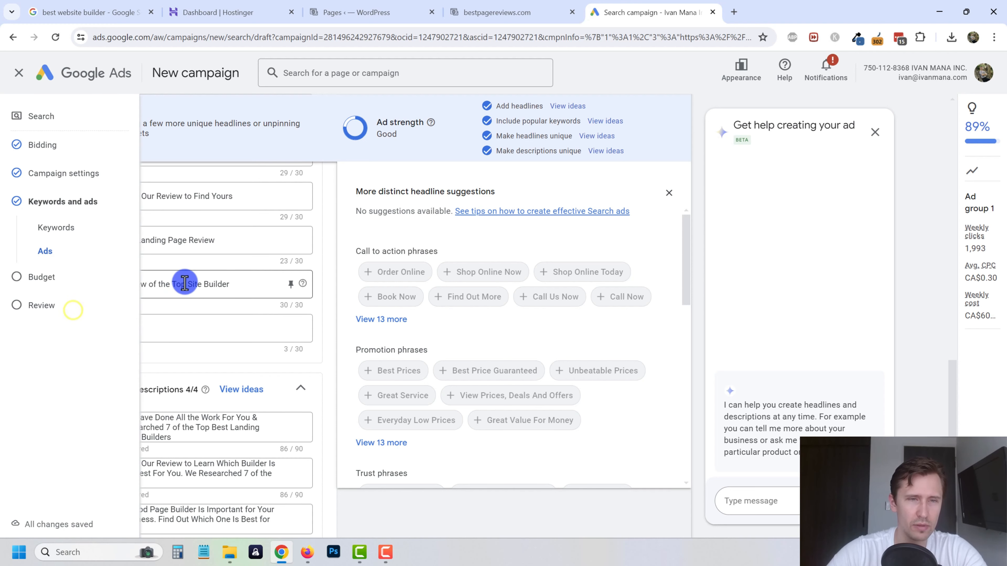
pyautogui.click(210, 279)
pyautogui.click(179, 326)
pyautogui.write('Site Review')
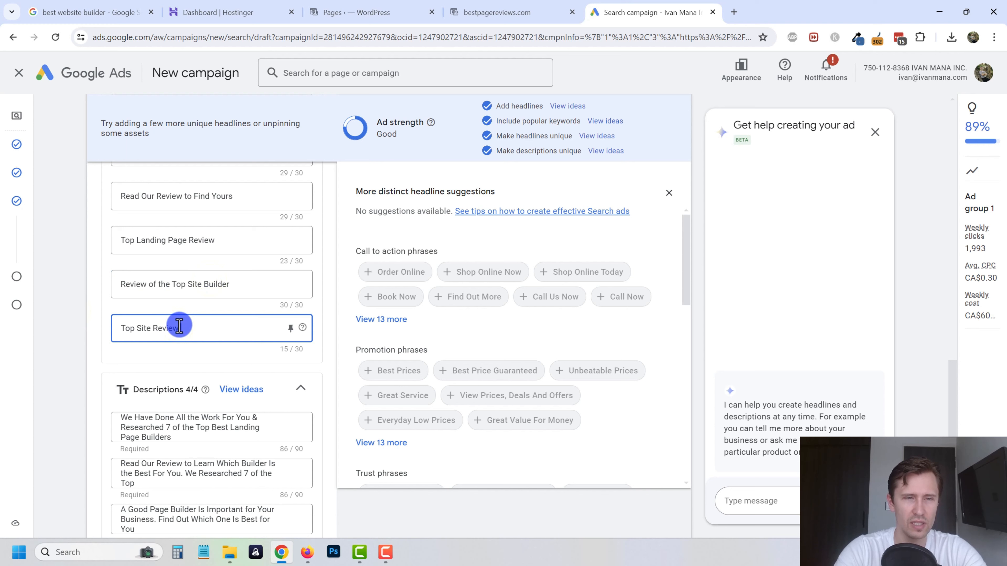
pyautogui.write(' Buil')
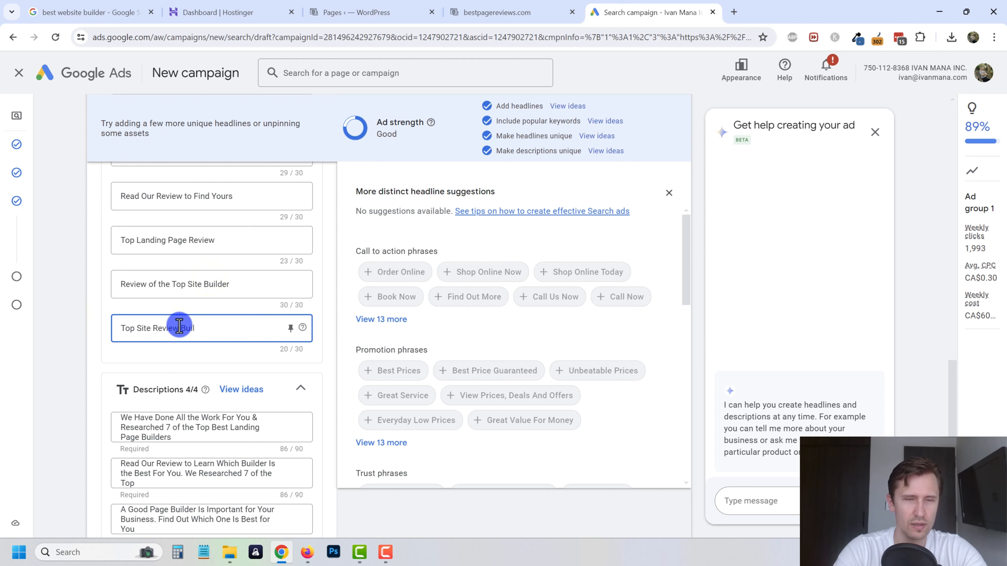
pyautogui.press('BackSpace')
pyautogui.press('BackSpace')
pyautogui.press('BackSpace')
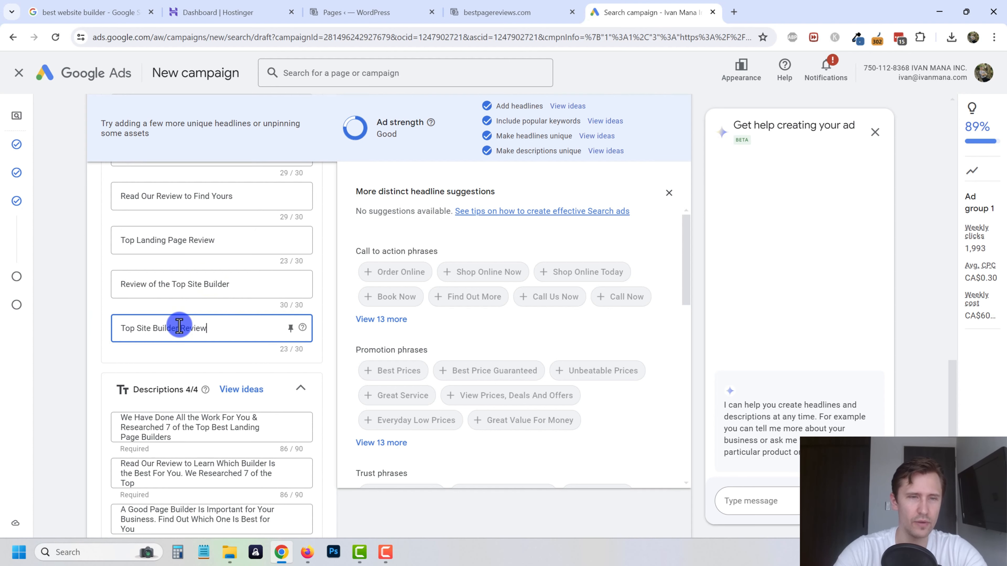
pyautogui.click(141, 297)
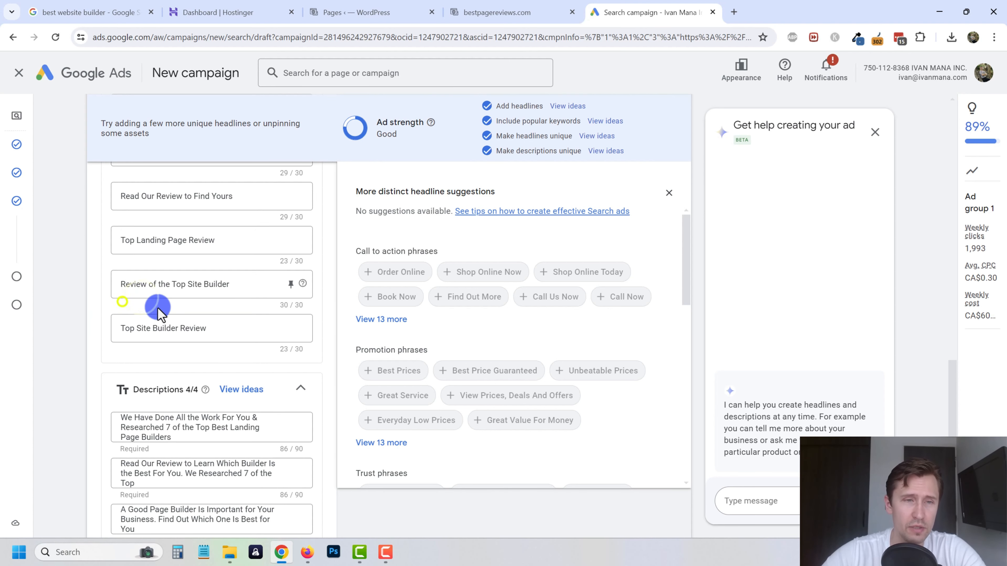
pyautogui.scroll(-5, 213, 333)
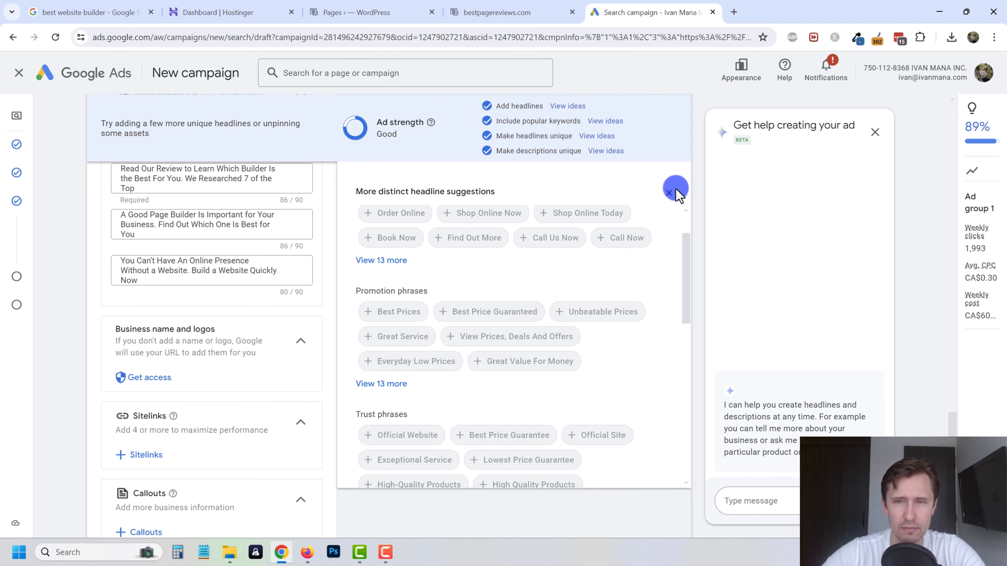
pyautogui.click(668, 192)
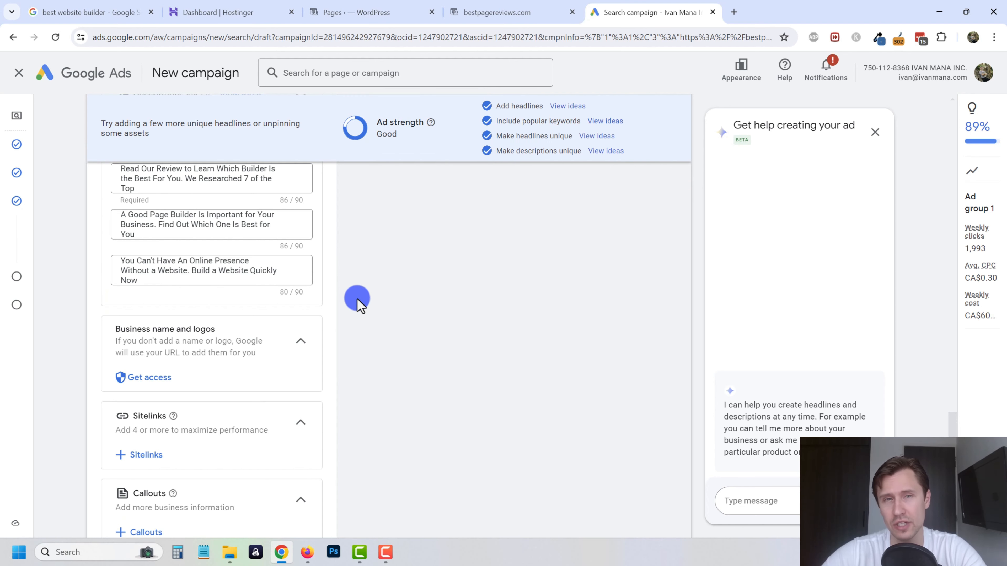
# Look over the headlines, descriptions and remaining asset sections, and preview the next ad combination
pyautogui.scroll(-2, 303, 303)
pyautogui.scroll(4, 317, 321)
pyautogui.scroll(5, 266, 333)
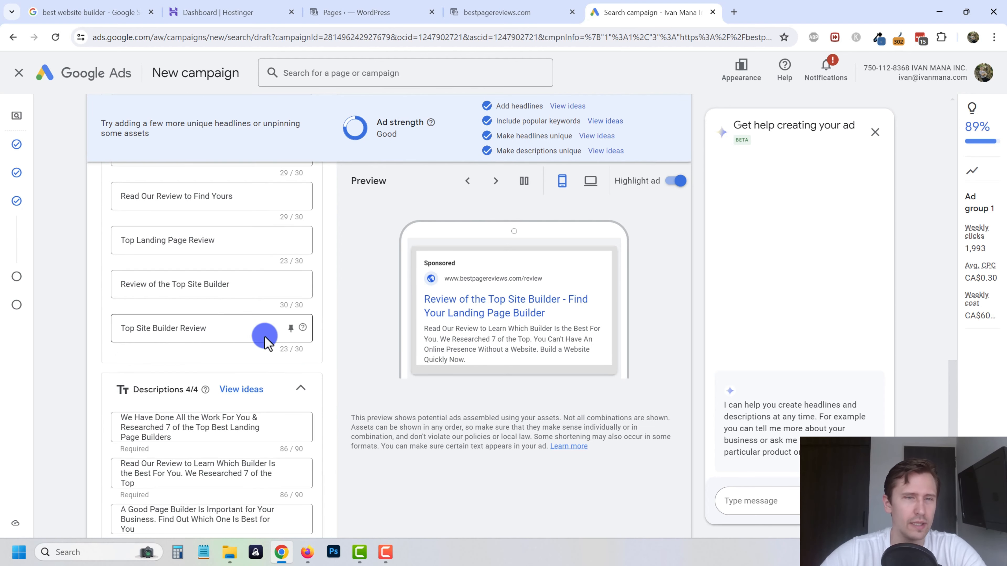
pyautogui.scroll(-5, 331, 358)
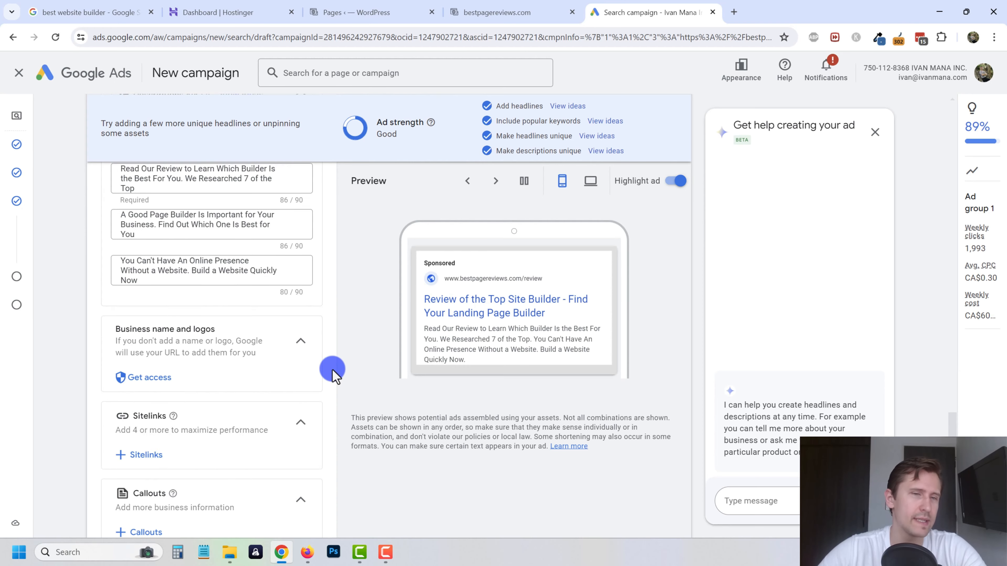
pyautogui.scroll(6, 332, 370)
pyautogui.scroll(-10, 277, 436)
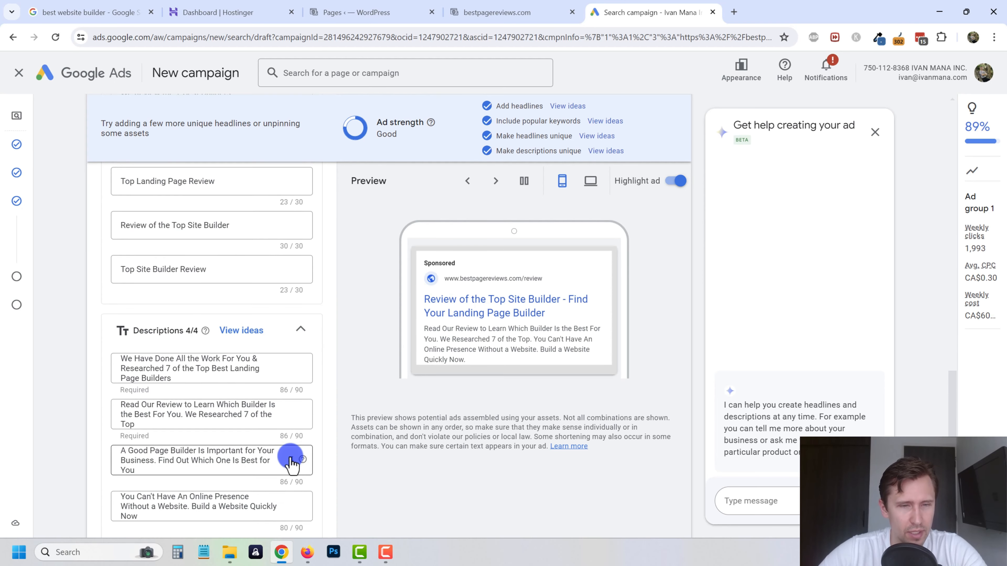
pyautogui.scroll(1, 166, 320)
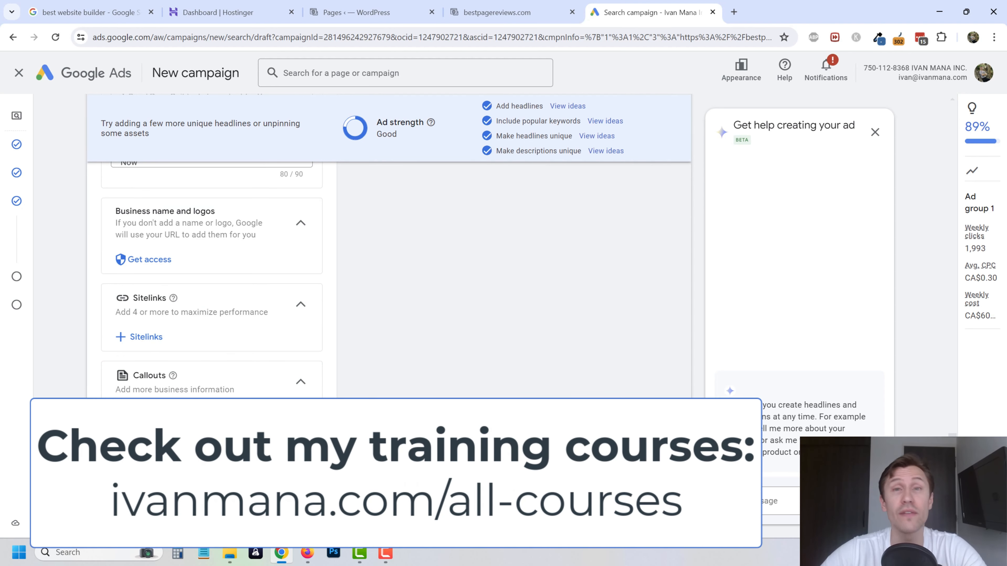
pyautogui.scroll(-2, 265, 459)
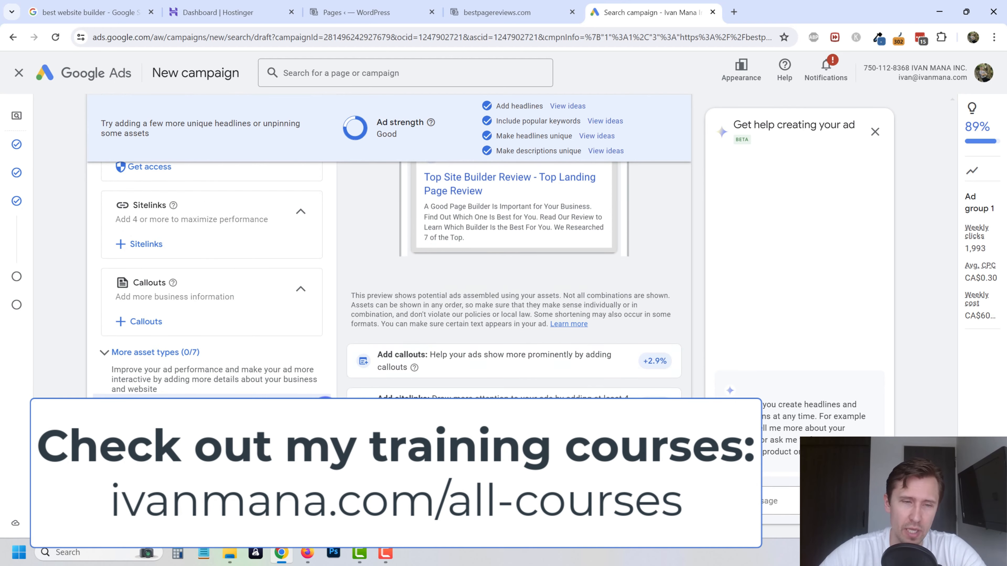
pyautogui.scroll(6, 265, 458)
pyautogui.scroll(-6, 264, 459)
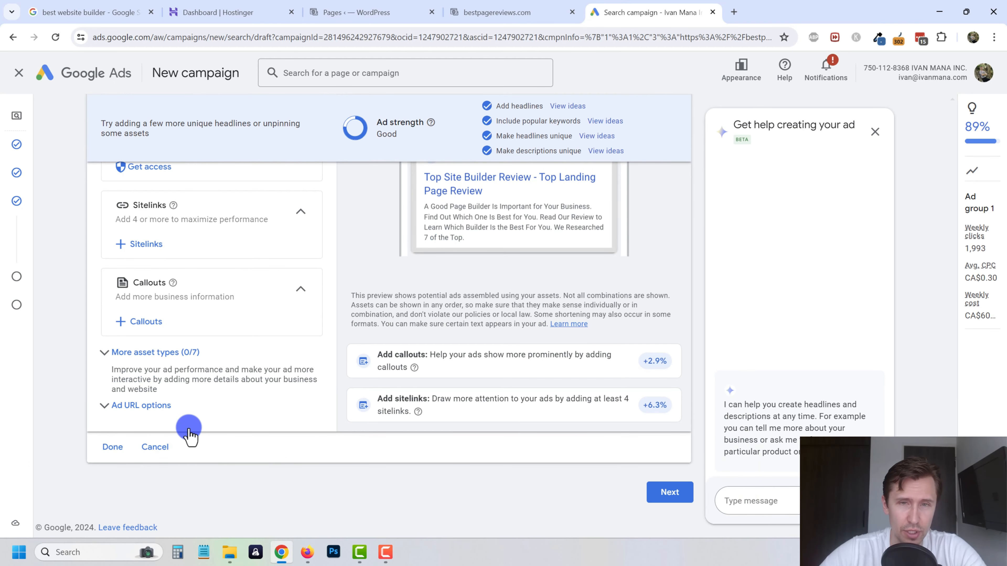
pyautogui.scroll(4, 189, 432)
pyautogui.click(497, 182)
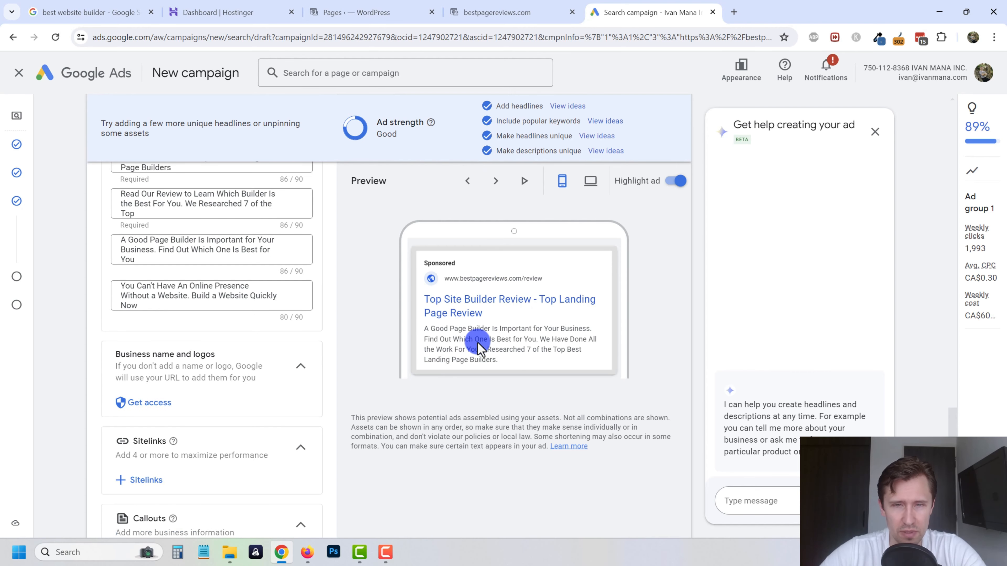
# Compare the headlines with the ad preview, examining "Learn More Here", "Read Our Review Now" and "We Review the 7 Best Builders"
pyautogui.scroll(-1, 447, 374)
pyautogui.scroll(6, 417, 351)
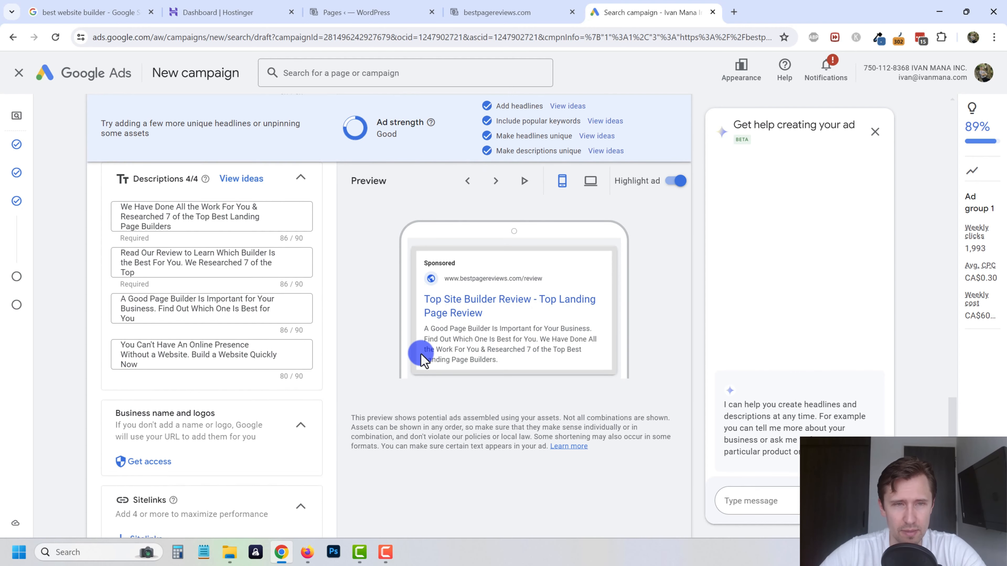
pyautogui.scroll(5, 341, 361)
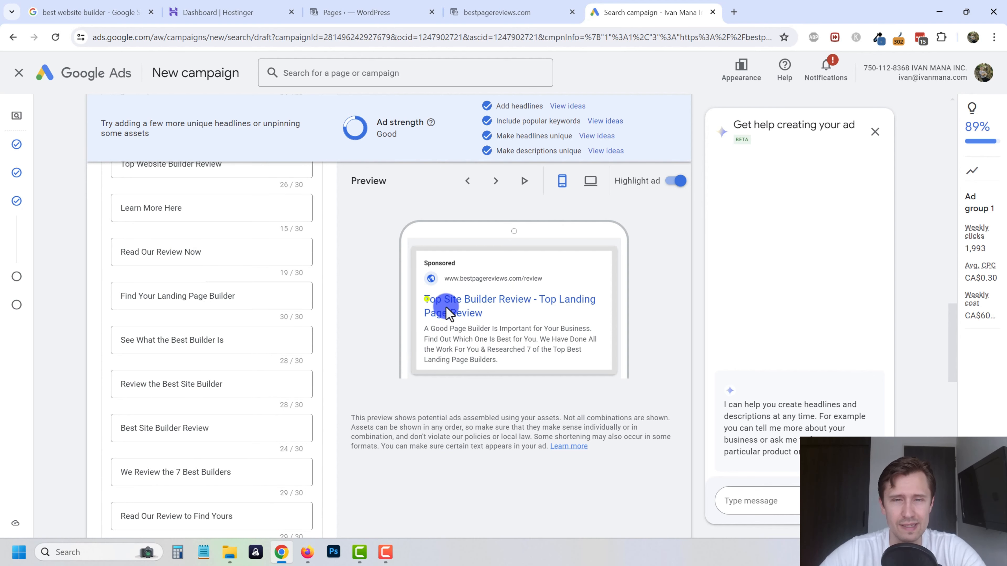
pyautogui.scroll(1, 298, 349)
pyautogui.scroll(1, 297, 349)
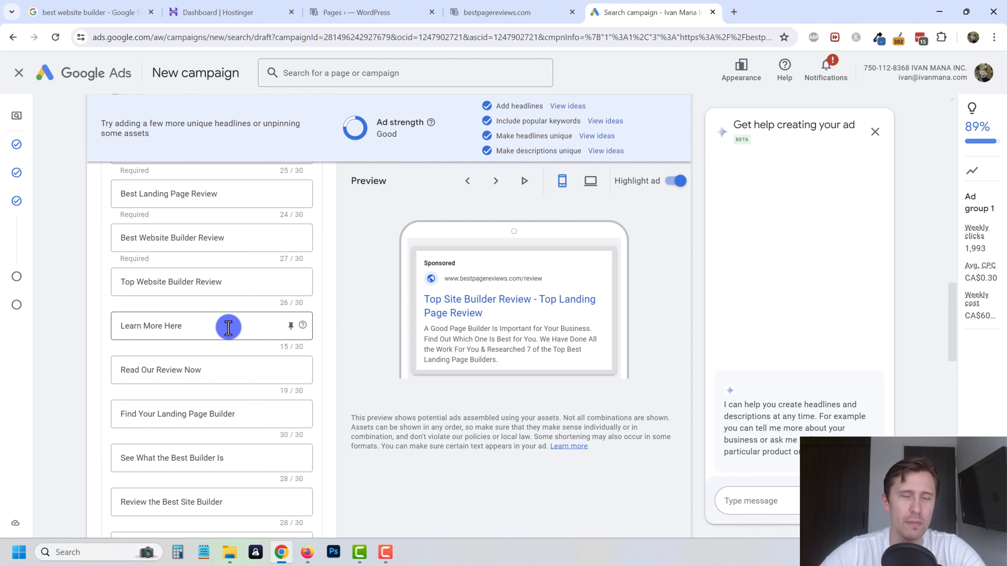
pyautogui.moveTo(227, 328); pyautogui.dragTo(128, 331)
pyautogui.moveTo(222, 367); pyautogui.dragTo(108, 370)
pyautogui.moveTo(209, 324); pyautogui.dragTo(112, 326)
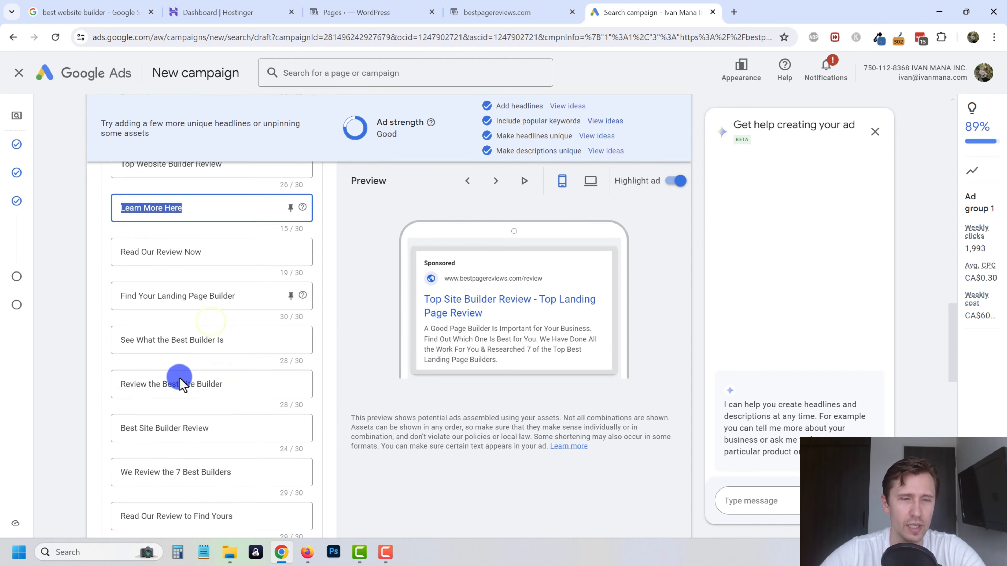
pyautogui.scroll(-3, 177, 382)
pyautogui.moveTo(248, 414); pyautogui.dragTo(121, 414)
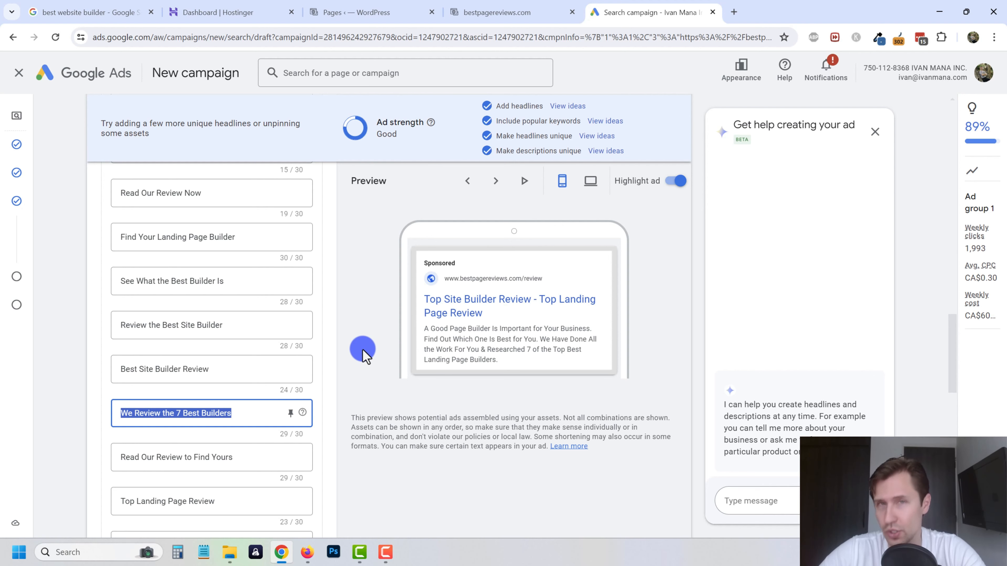
# Look over the descriptions, sitelinks and callouts sections, and recheck the full headline list for headlines worth pinning
pyautogui.scroll(-12, 227, 360)
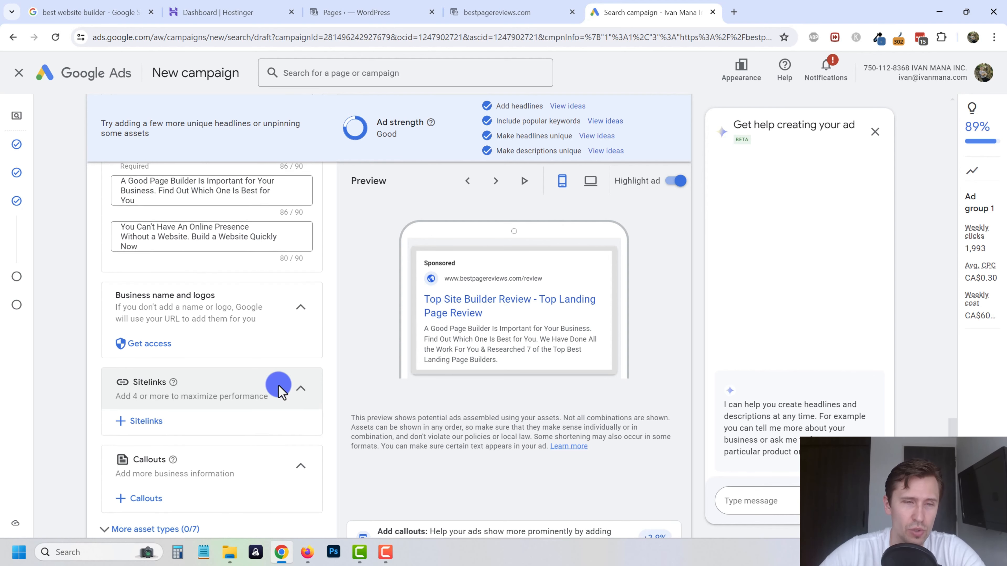
pyautogui.scroll(-4, 238, 395)
pyautogui.scroll(10, 236, 396)
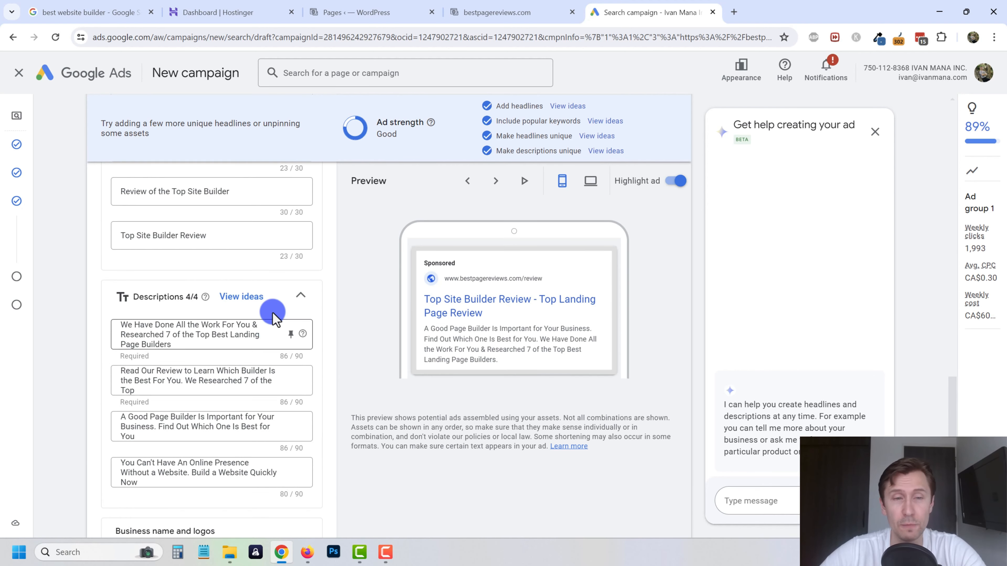
pyautogui.scroll(8, 273, 318)
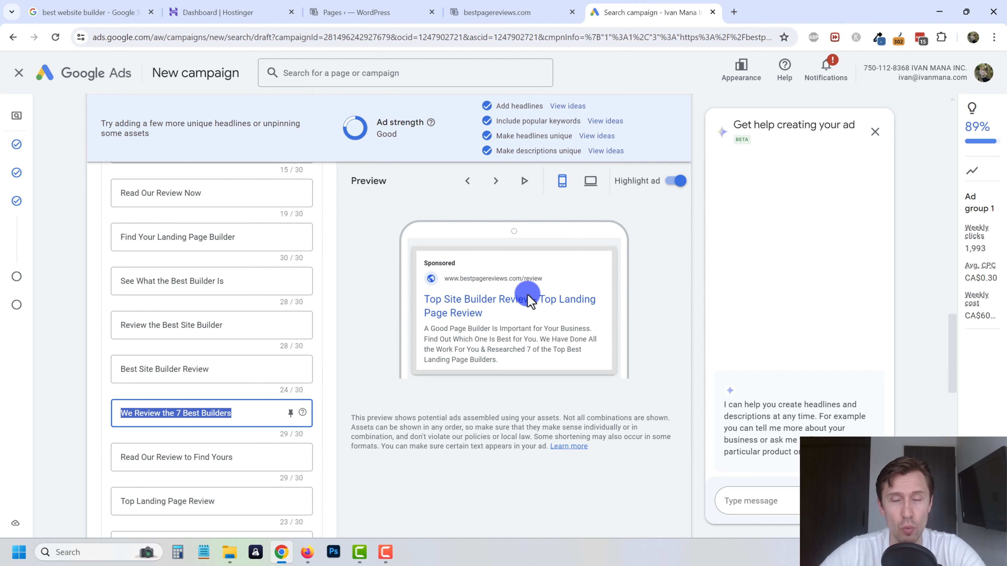
pyautogui.scroll(3, 302, 323)
pyautogui.scroll(2, 298, 302)
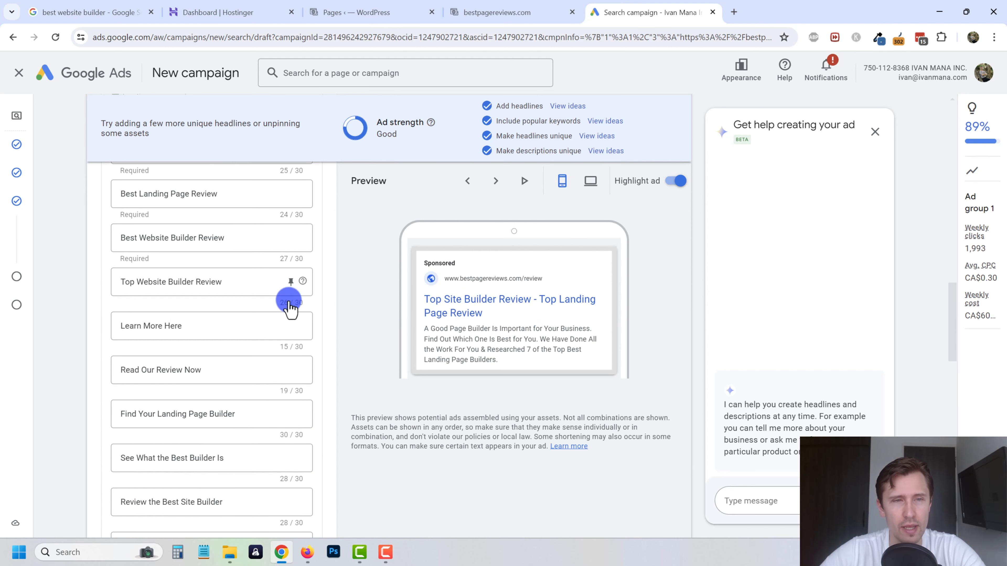
pyautogui.scroll(1, 248, 304)
pyautogui.scroll(-3, 252, 299)
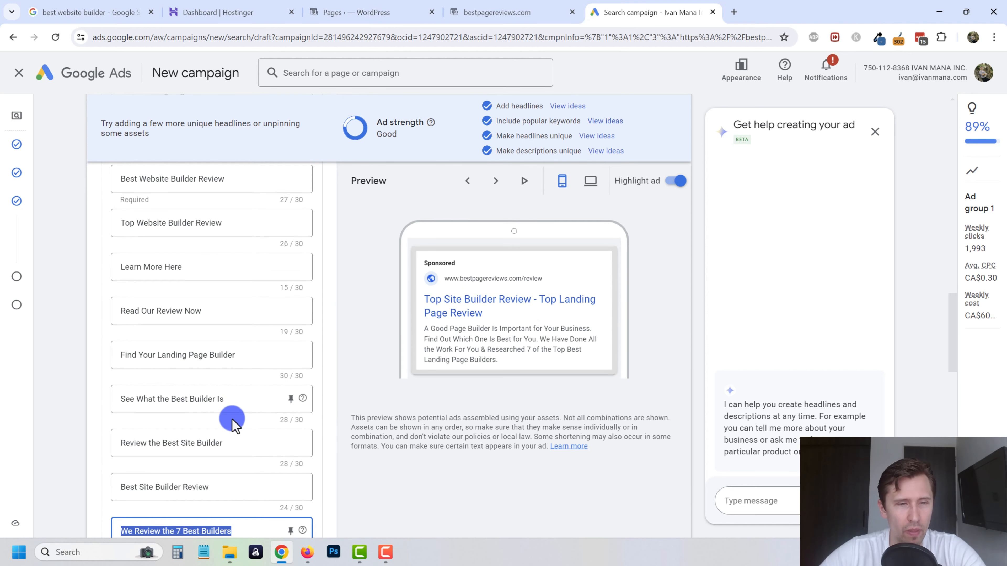
pyautogui.scroll(-5, 234, 420)
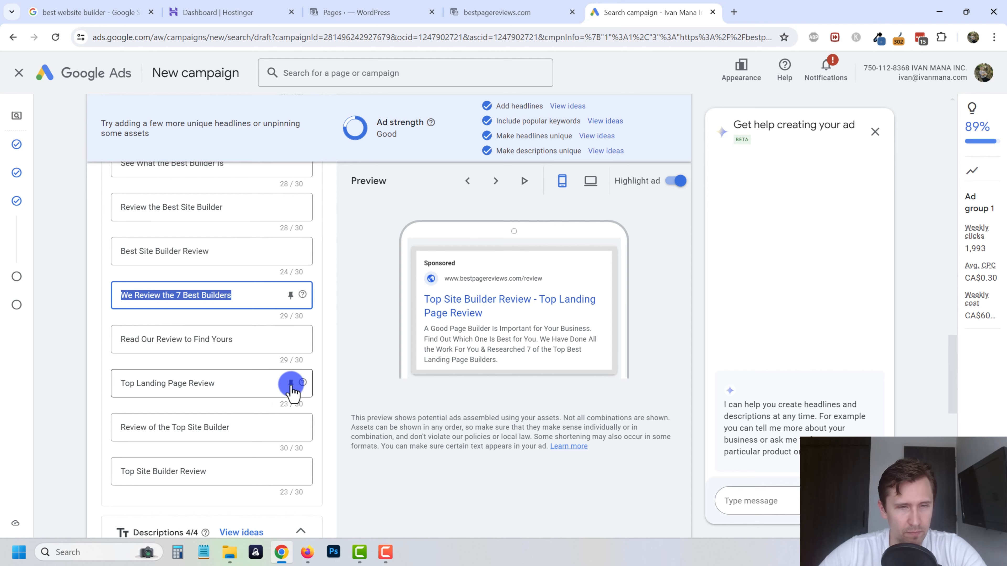
# Examine the pin position options for the "Top Landing Page Review" and "Learn More Here" headlines without pinning either one
pyautogui.click(291, 384)
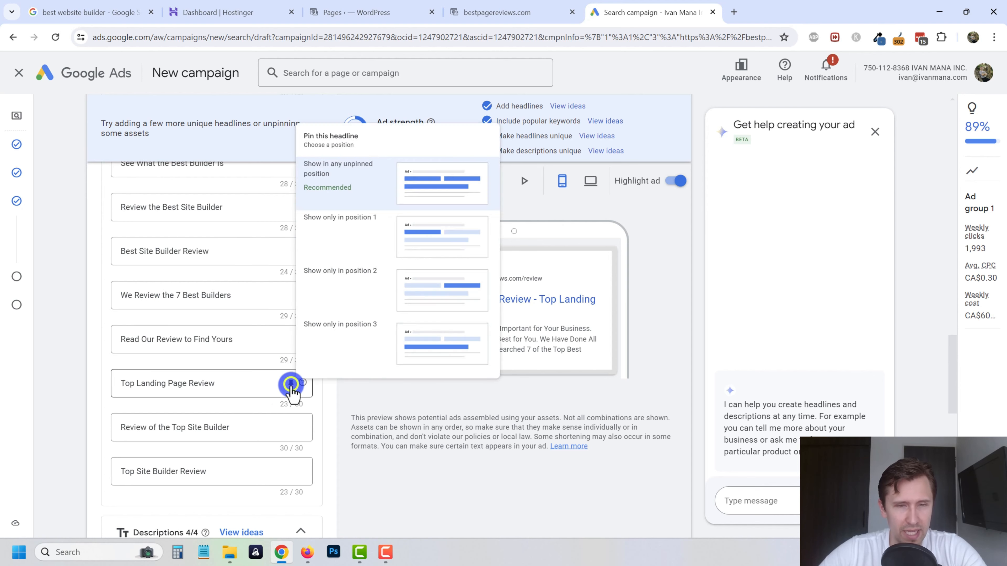
pyautogui.click(373, 420)
pyautogui.scroll(8, 360, 416)
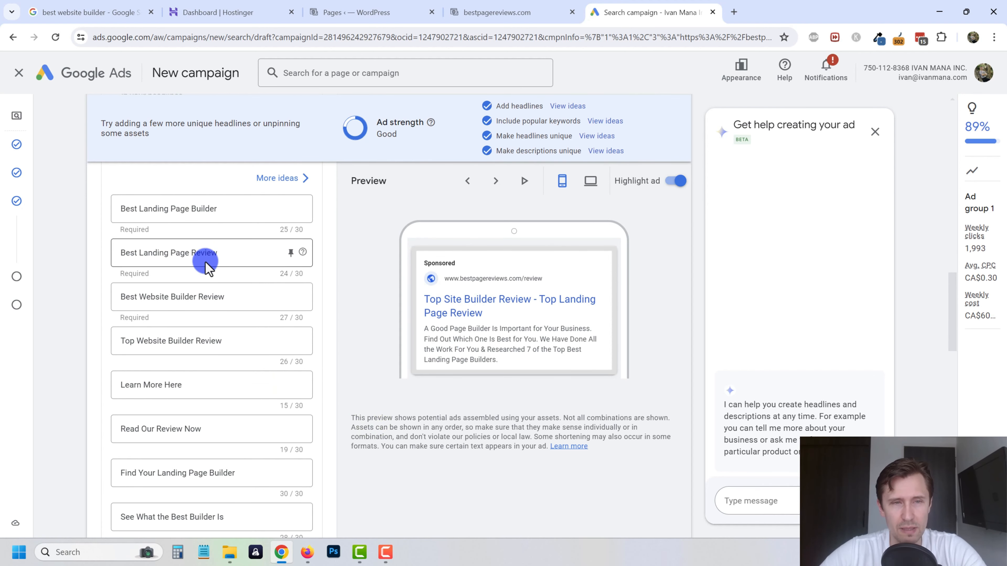
pyautogui.moveTo(134, 385); pyautogui.dragTo(169, 387)
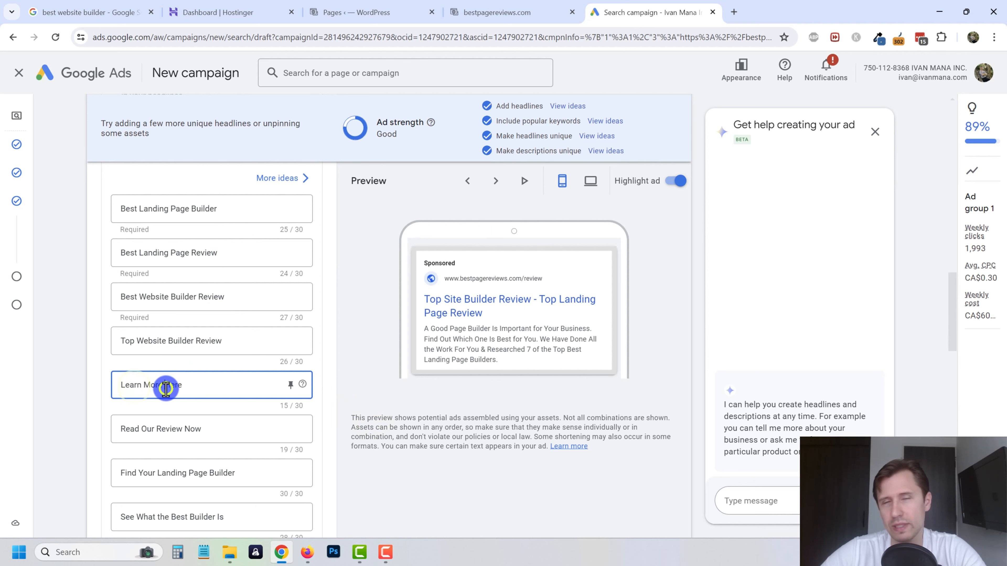
pyautogui.scroll(-4, 263, 385)
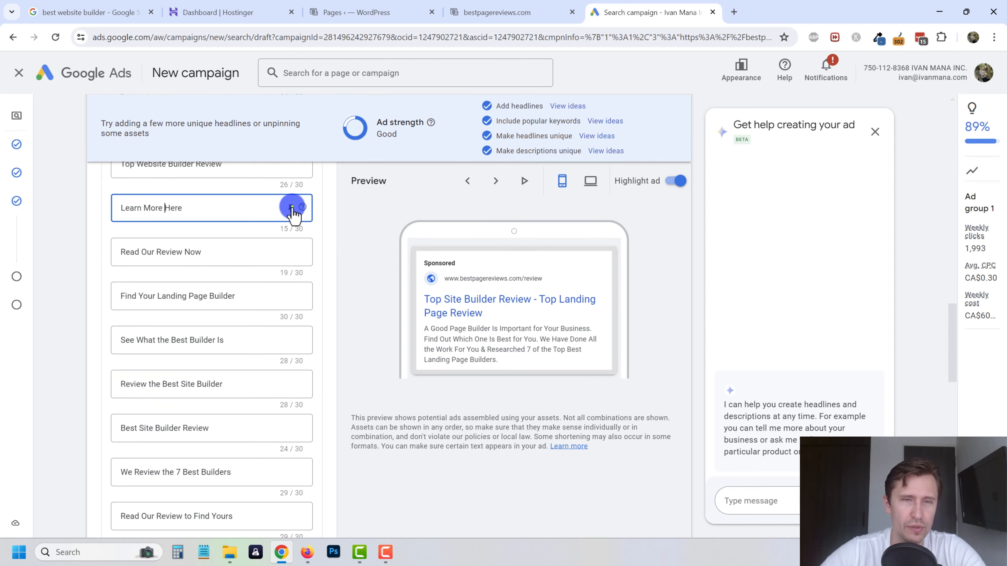
pyautogui.click(292, 208)
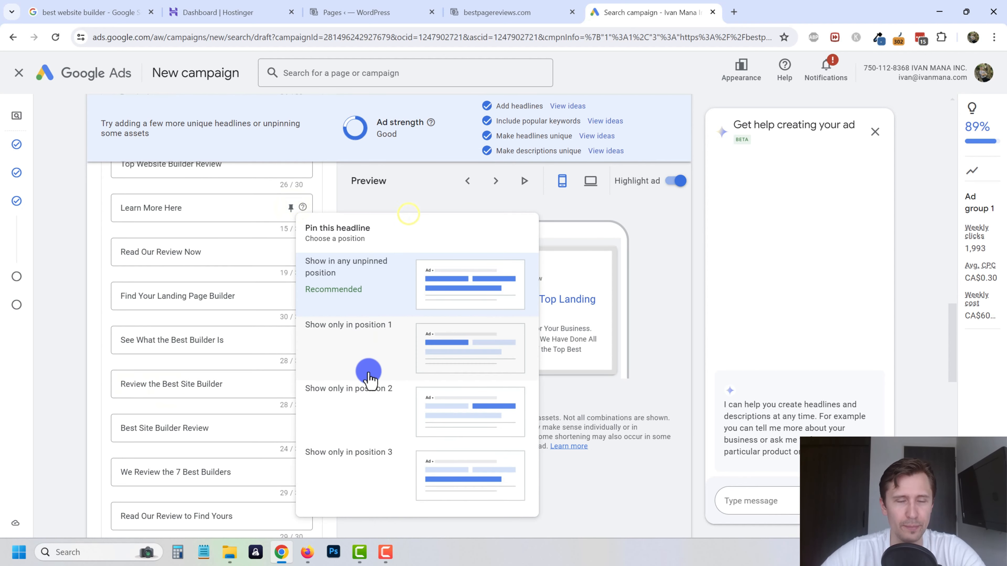
pyautogui.click(2, 375)
pyautogui.scroll(-1, 391, 448)
pyautogui.click(390, 448)
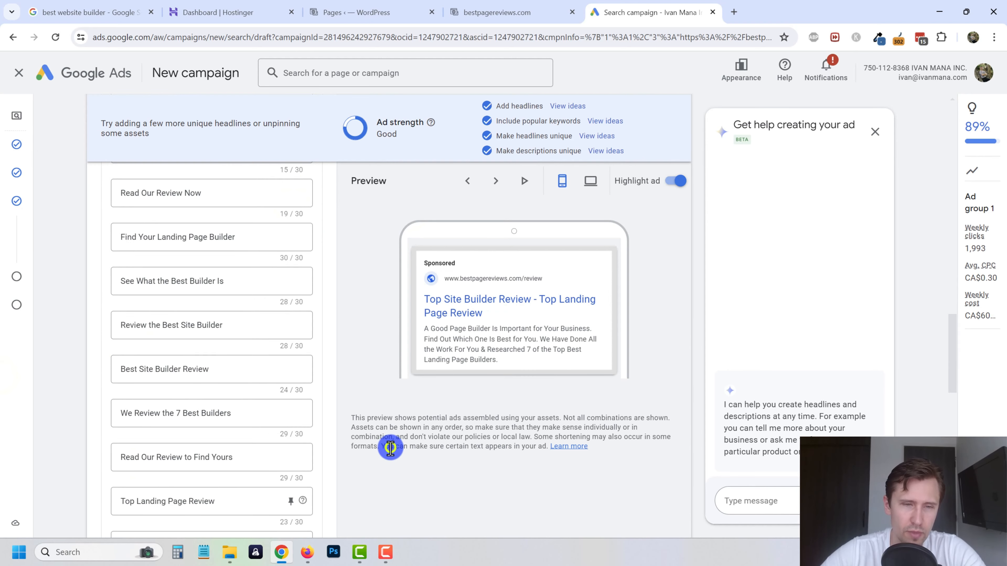
# Finish the ad with its current assets and continue to the campaign budget
pyautogui.scroll(-10, 299, 441)
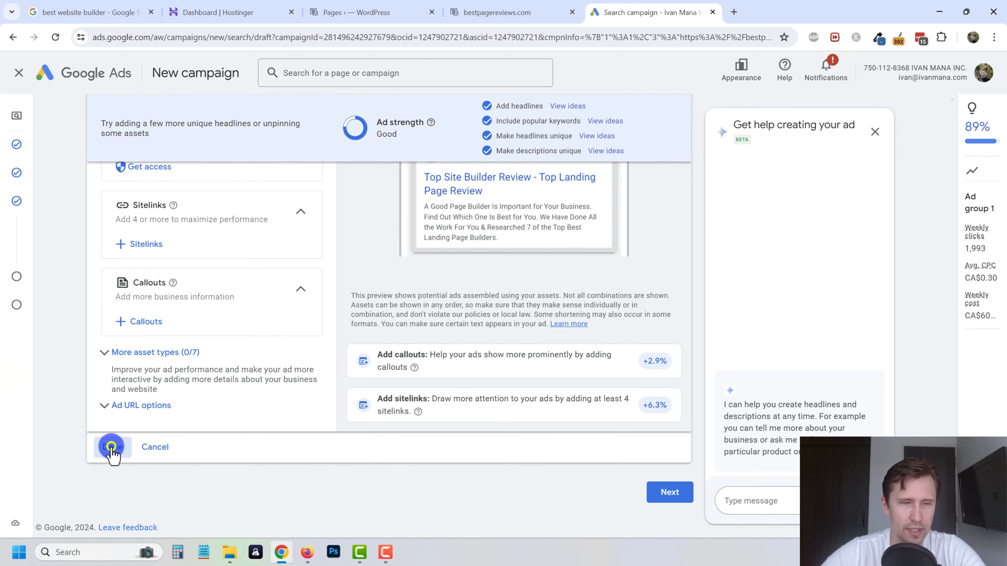
pyautogui.click(111, 447)
pyautogui.scroll(5, 197, 277)
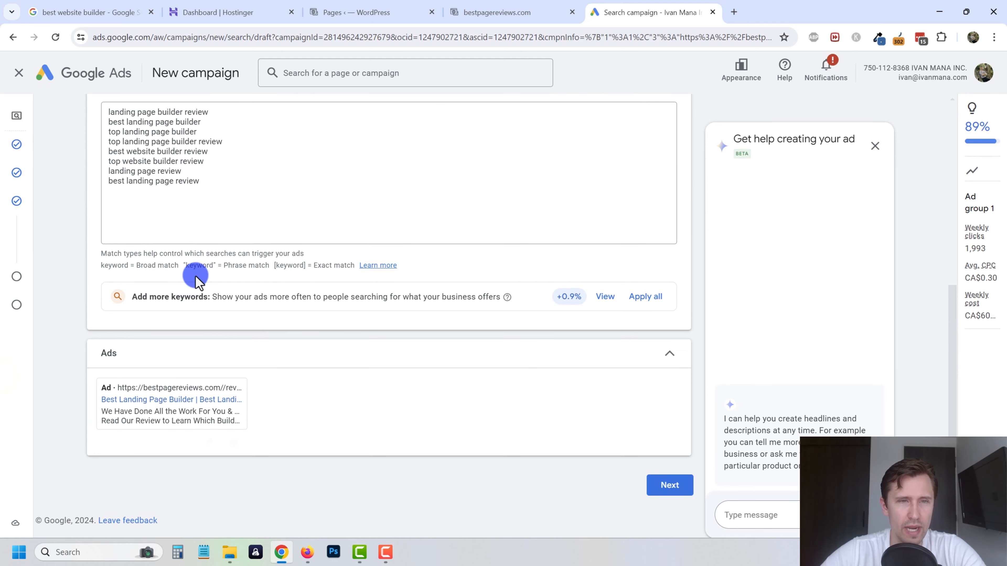
pyautogui.click(673, 486)
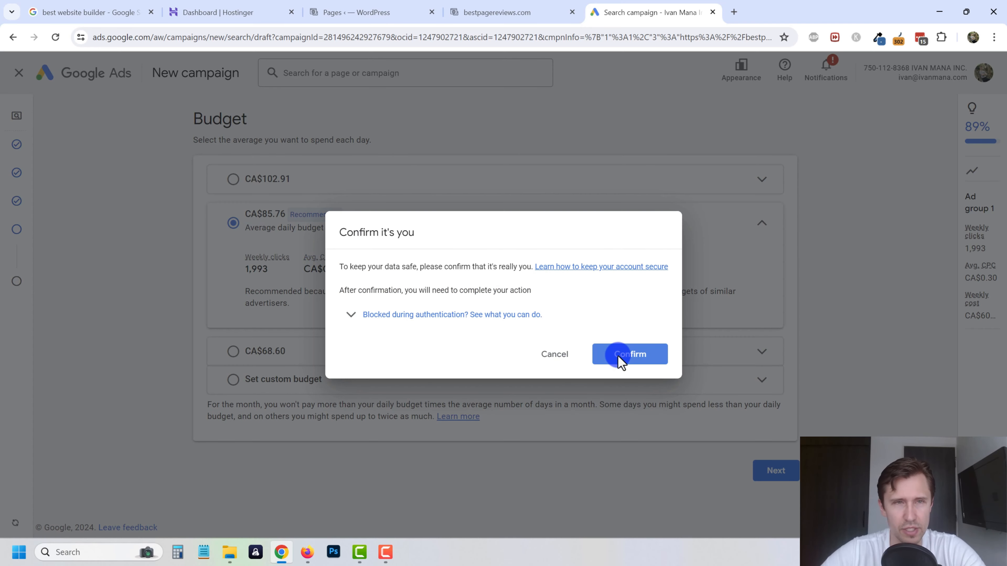
# Complete the identity confirmation, set a custom average daily budget of CA$50.00 and continue to the campaign review
pyautogui.click(636, 353)
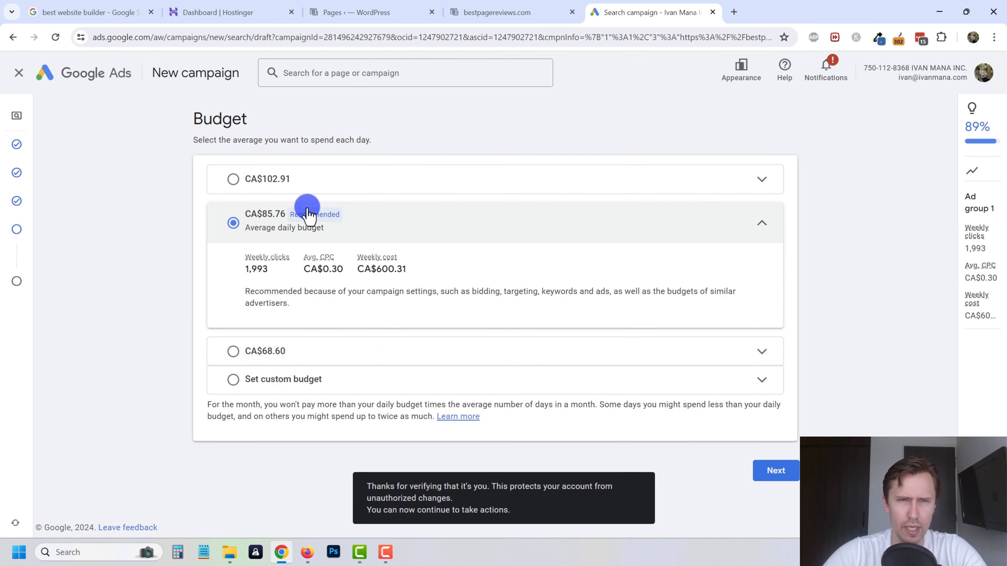
pyautogui.click(271, 381)
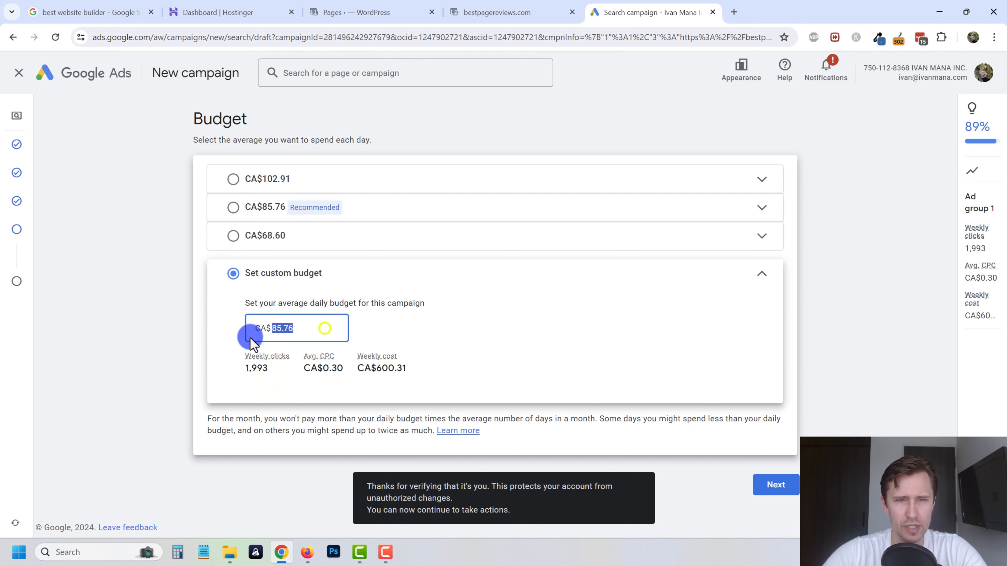
pyautogui.click(775, 486)
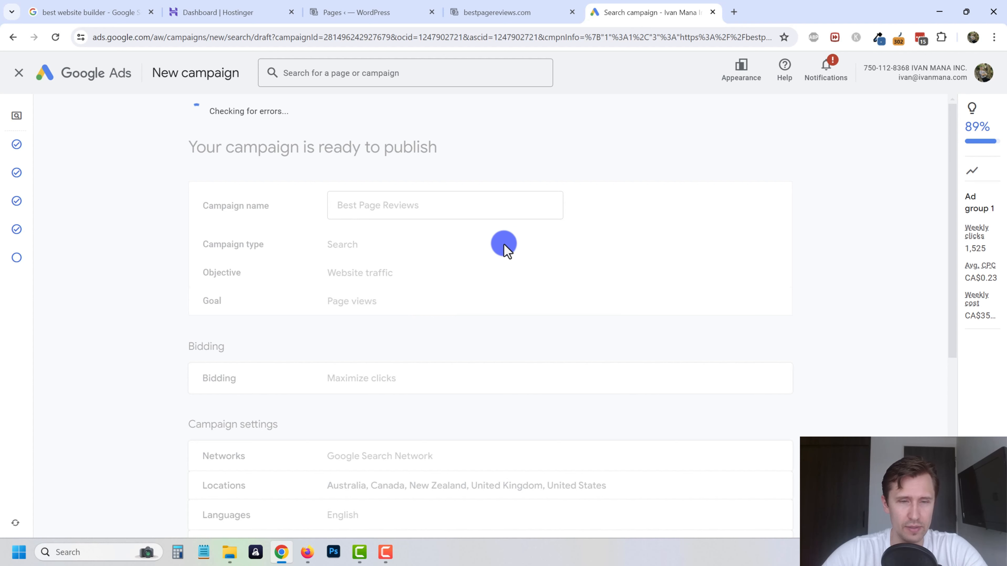
# Check the overview, bidding, settings, keywords and budget in the campaign summary, and publish the Best Page Reviews campaign
pyautogui.scroll(-5, 473, 278)
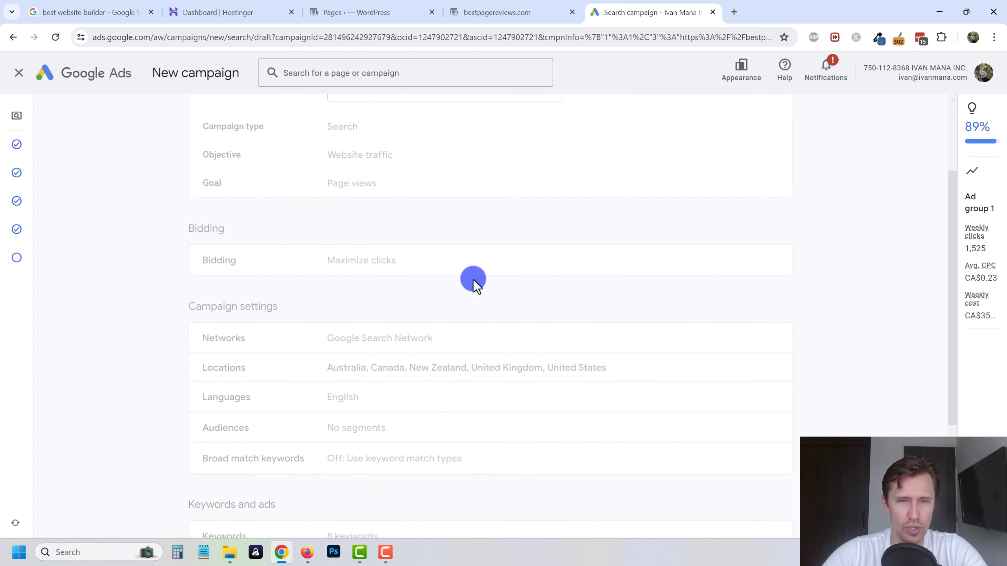
pyautogui.scroll(5, 473, 279)
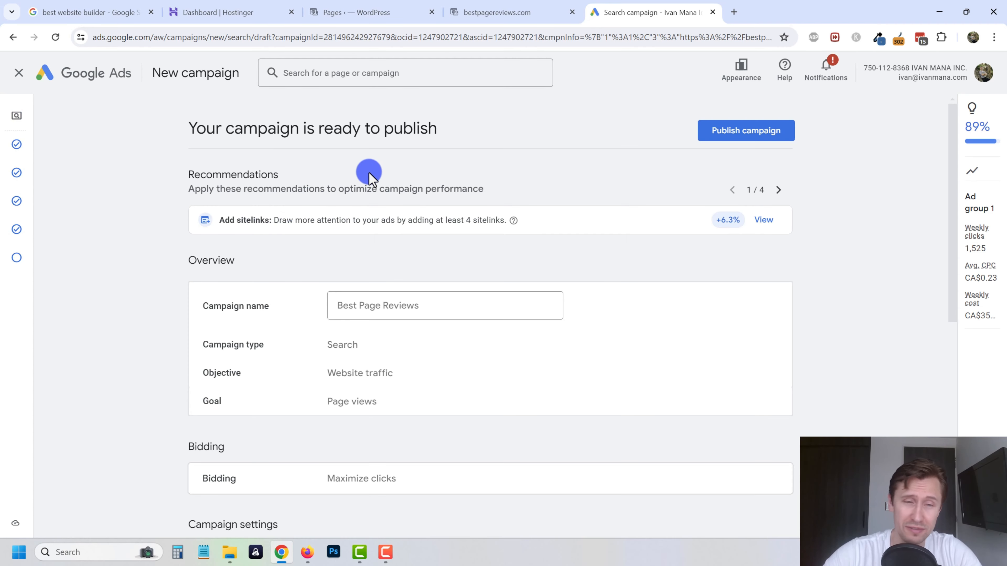
pyautogui.scroll(-6, 367, 163)
pyautogui.scroll(-3, 427, 234)
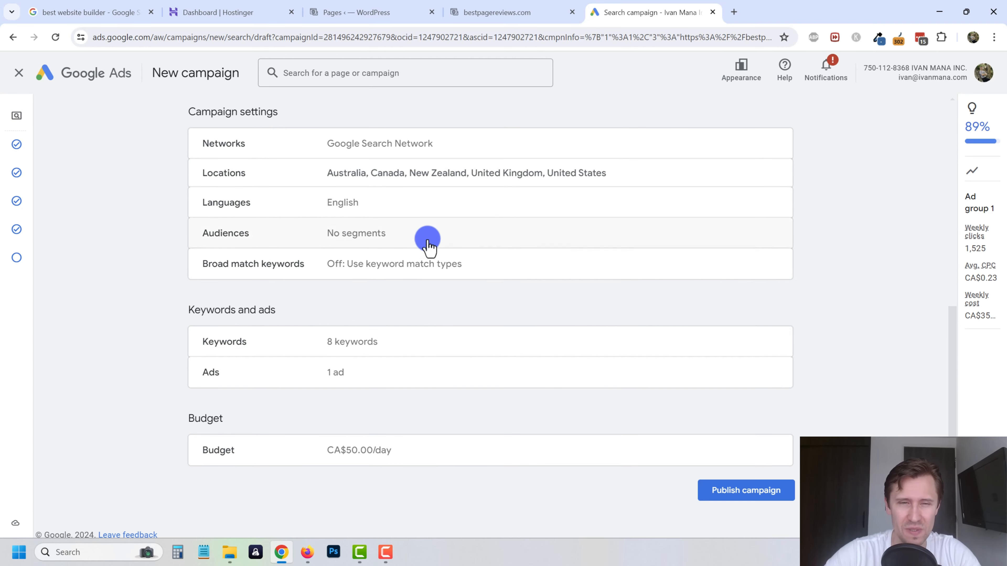
pyautogui.scroll(8, 575, 363)
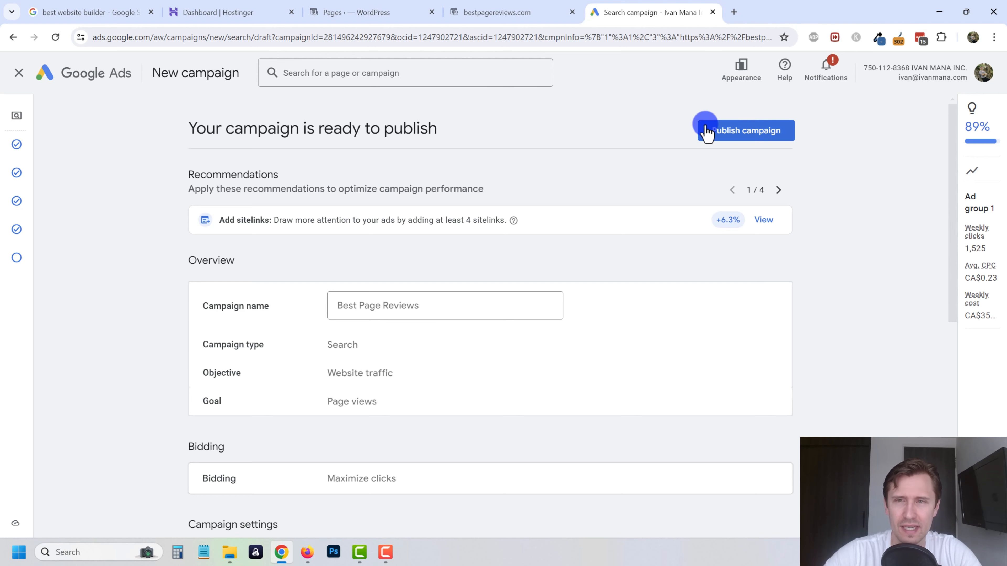
pyautogui.scroll(-9, 397, 274)
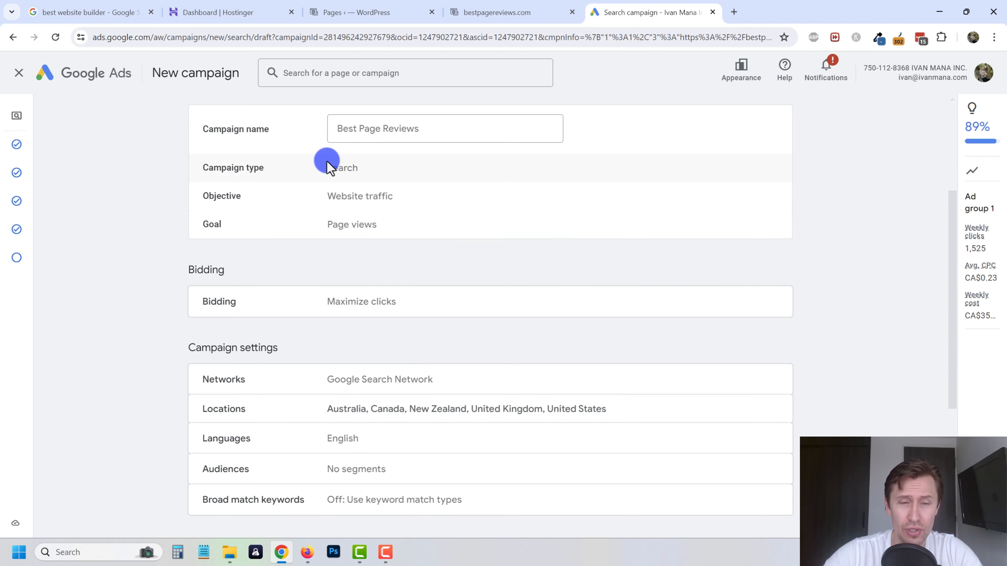
pyautogui.scroll(5, 476, 421)
pyautogui.scroll(4, 475, 421)
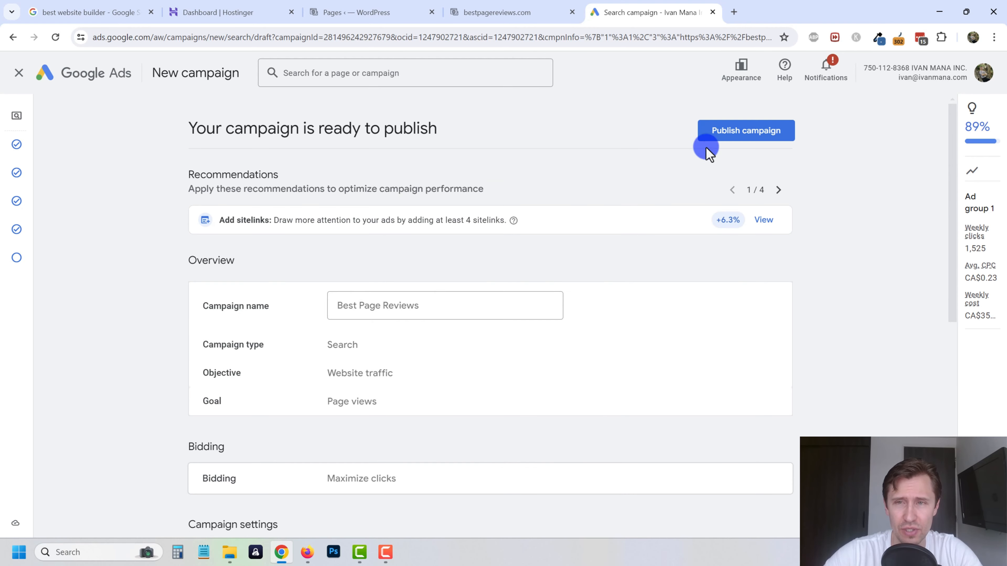
pyautogui.click(726, 132)
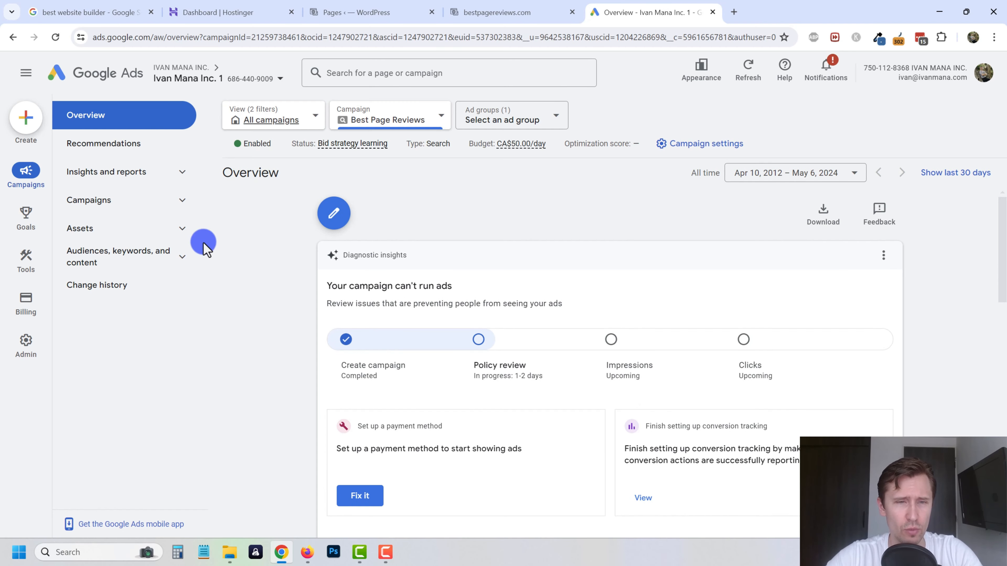
# List all campaigns in the account, remove the Eligible status filter and open the Best Page Reviews campaign
pyautogui.click(94, 204)
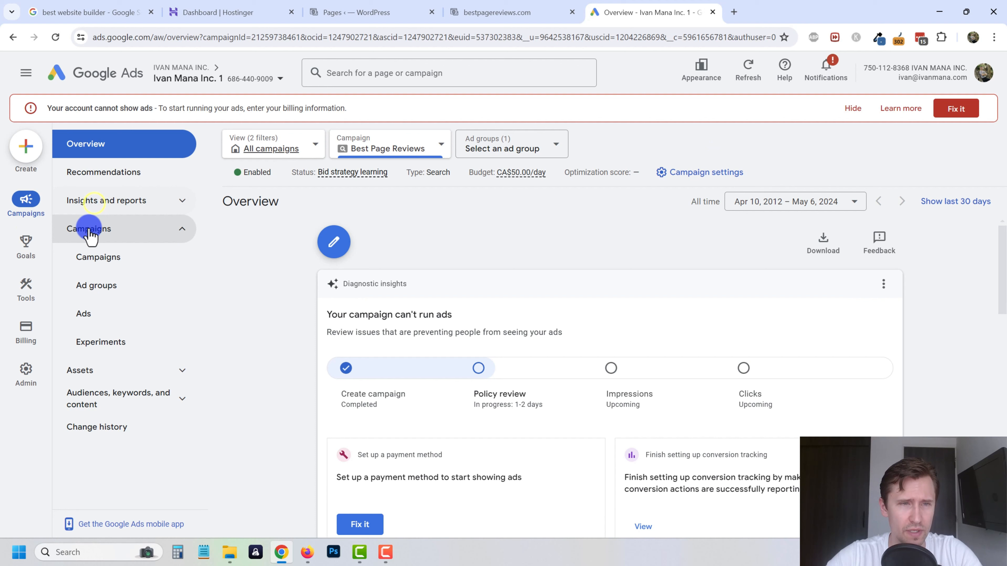
pyautogui.click(123, 260)
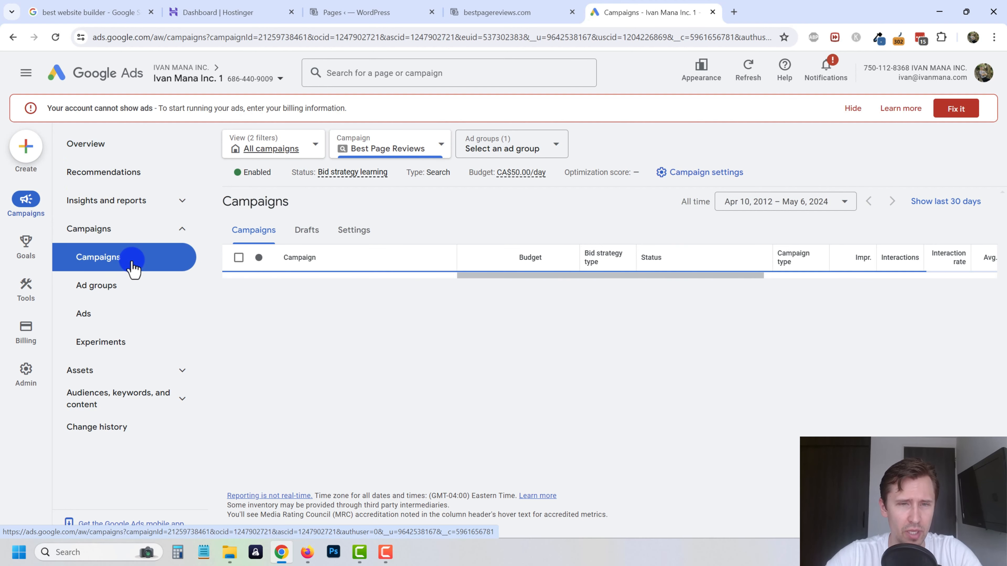
pyautogui.click(324, 147)
pyautogui.click(319, 233)
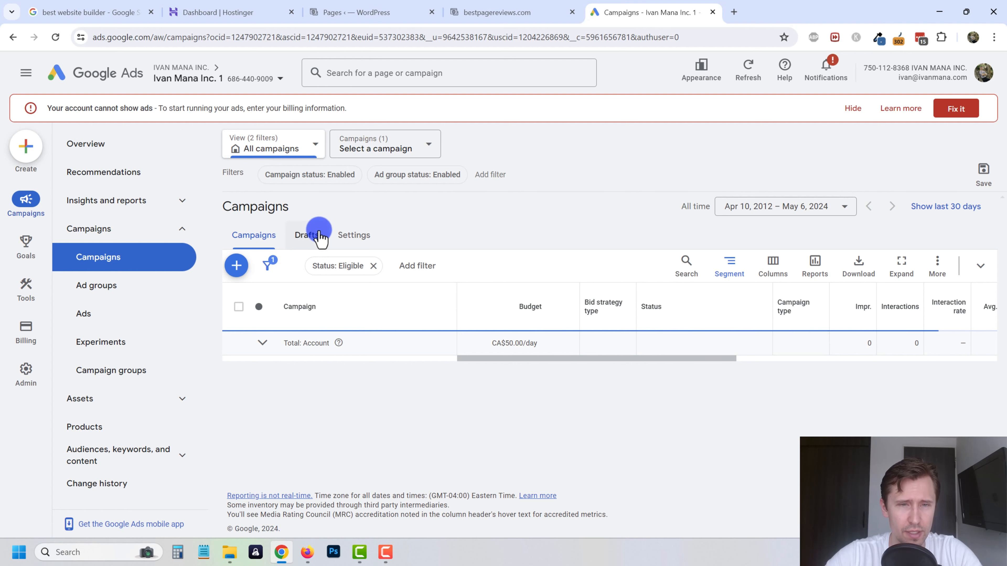
pyautogui.click(372, 265)
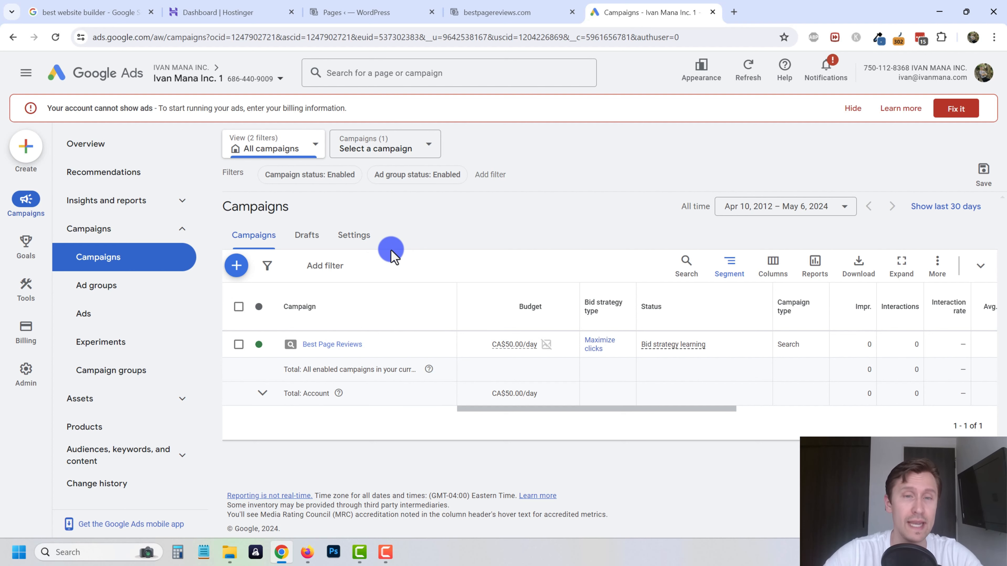
pyautogui.click(349, 344)
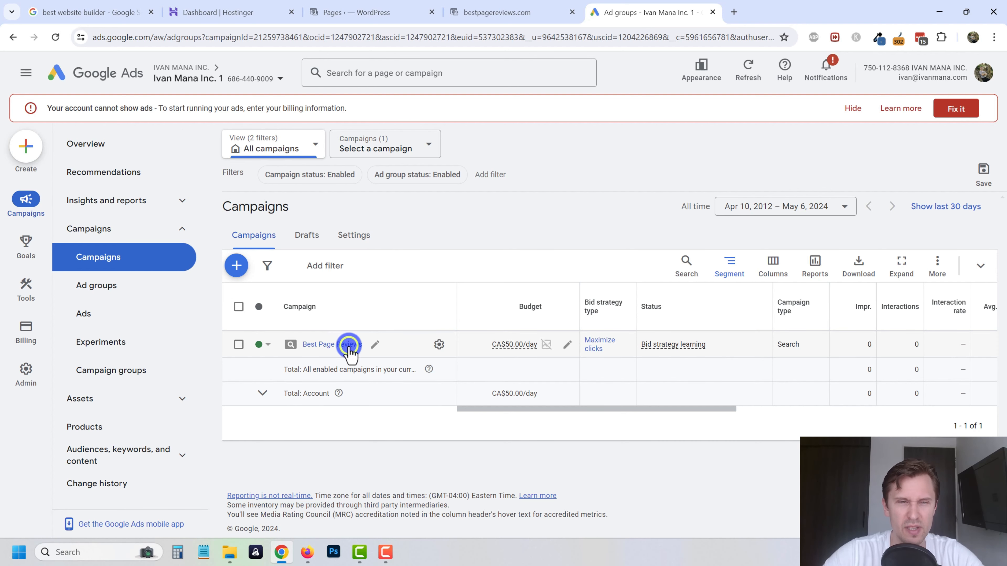
# Open the Best Page Reviews campaign settings from the campaign list, inspect the Maximize clicks bidding options, and close the settings
pyautogui.click(98, 257)
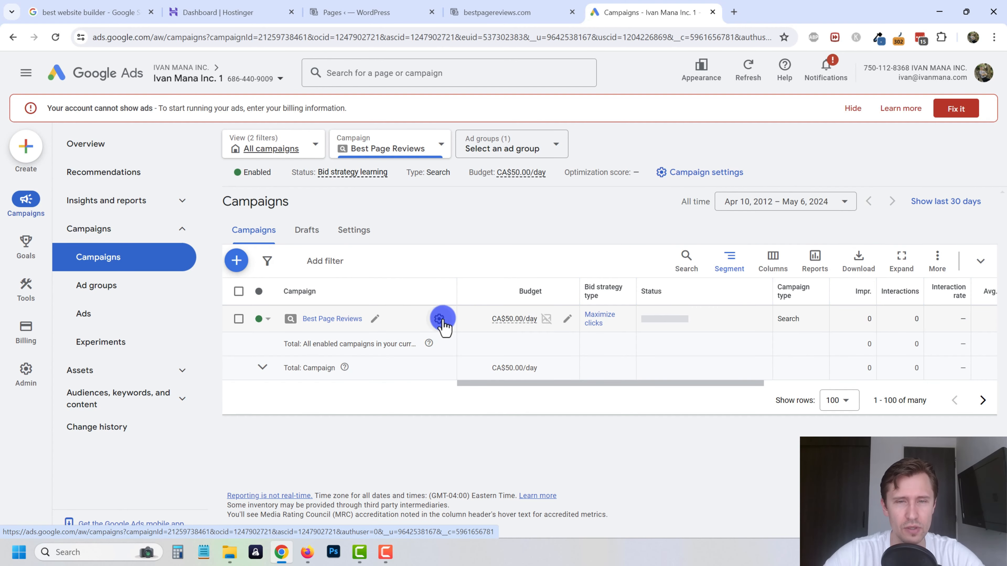
pyautogui.click(442, 318)
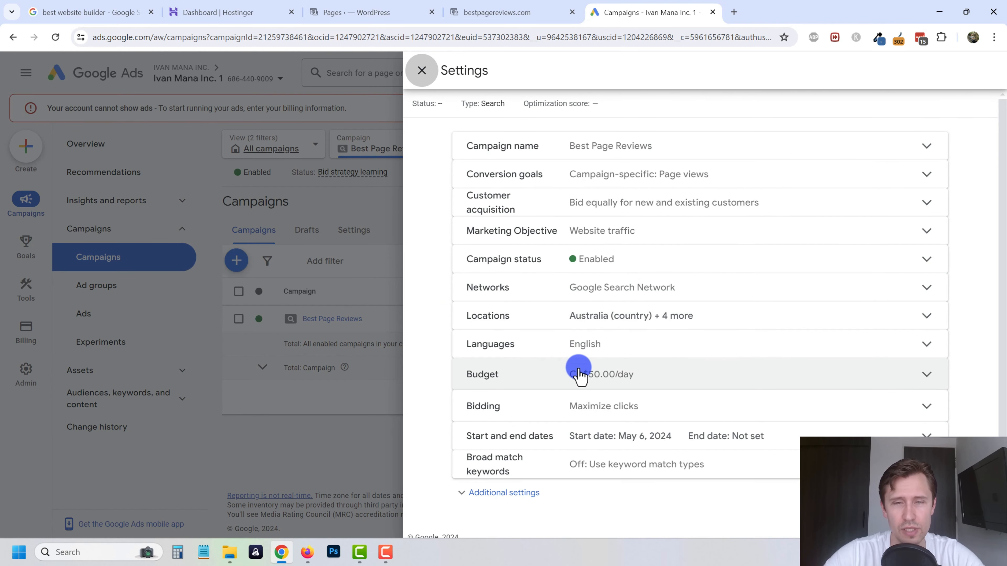
pyautogui.click(606, 412)
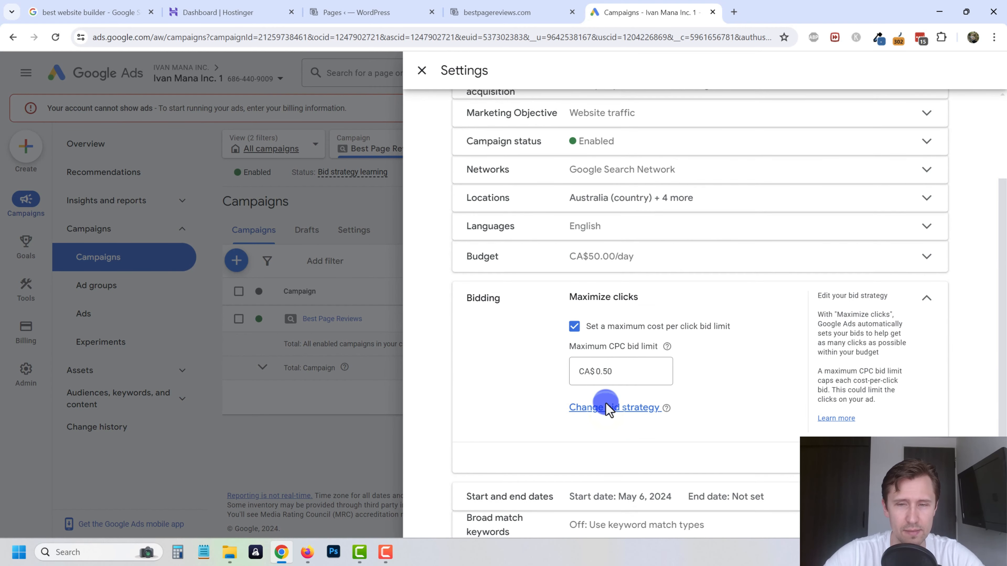
pyautogui.click(895, 401)
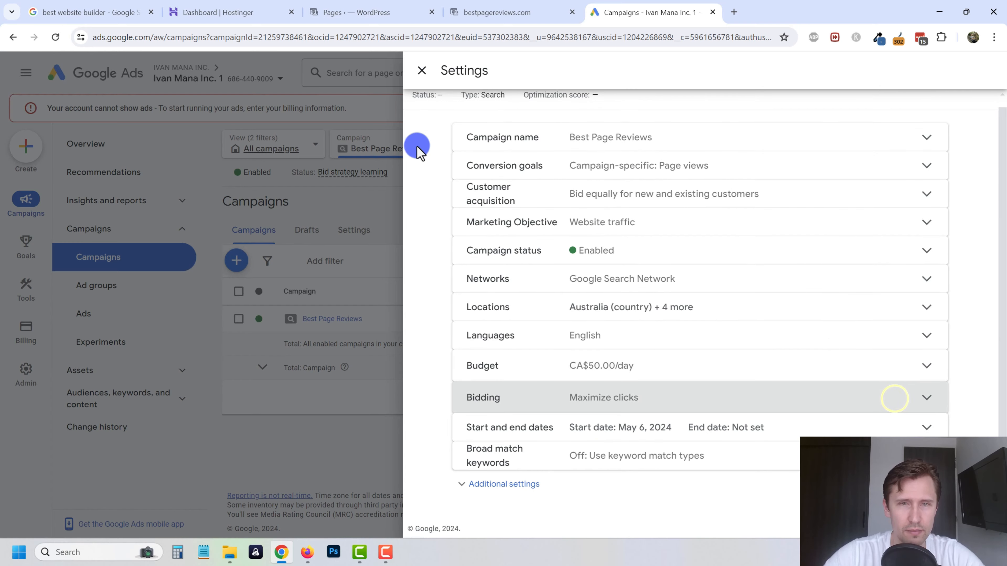
pyautogui.click(422, 71)
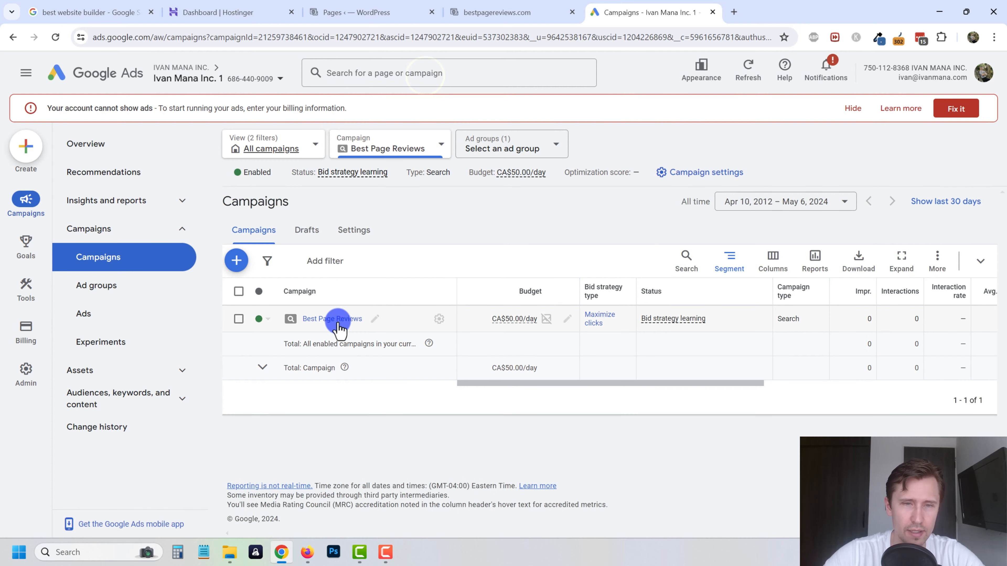
# Rename the ad group in the Best Page Reviews campaign as "best page builder review" and save it
pyautogui.click(337, 320)
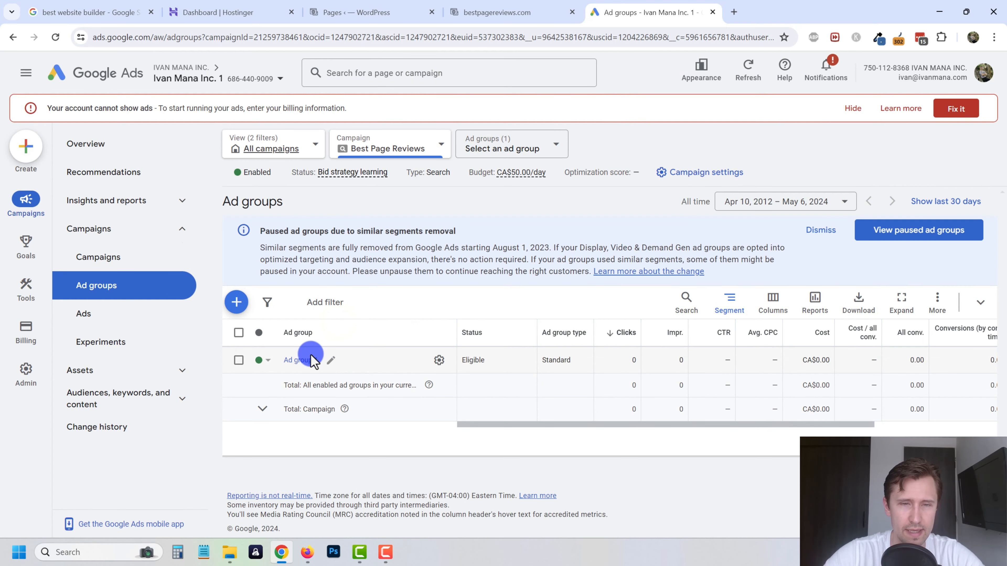
pyautogui.click(333, 359)
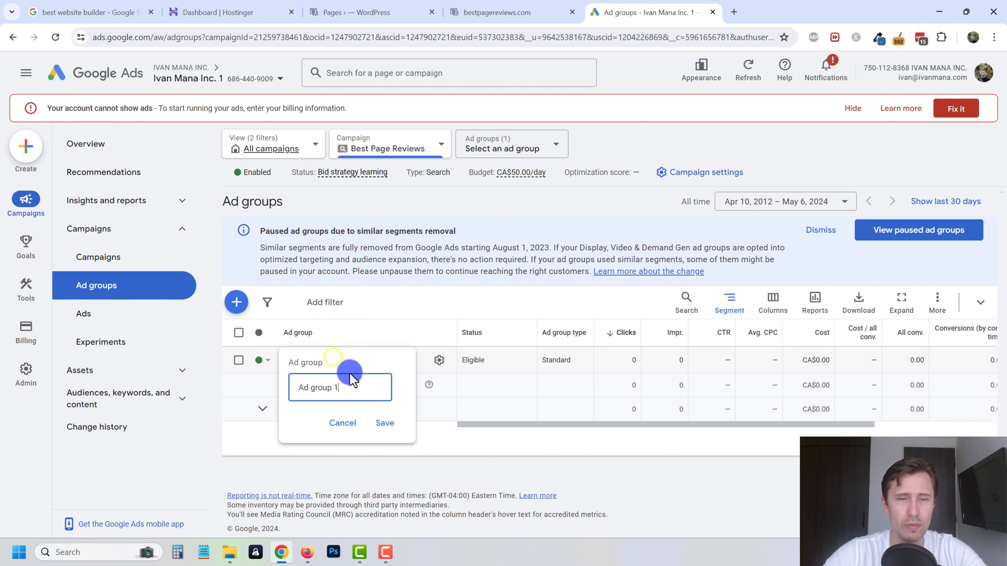
pyautogui.moveTo(355, 387); pyautogui.dragTo(282, 404)
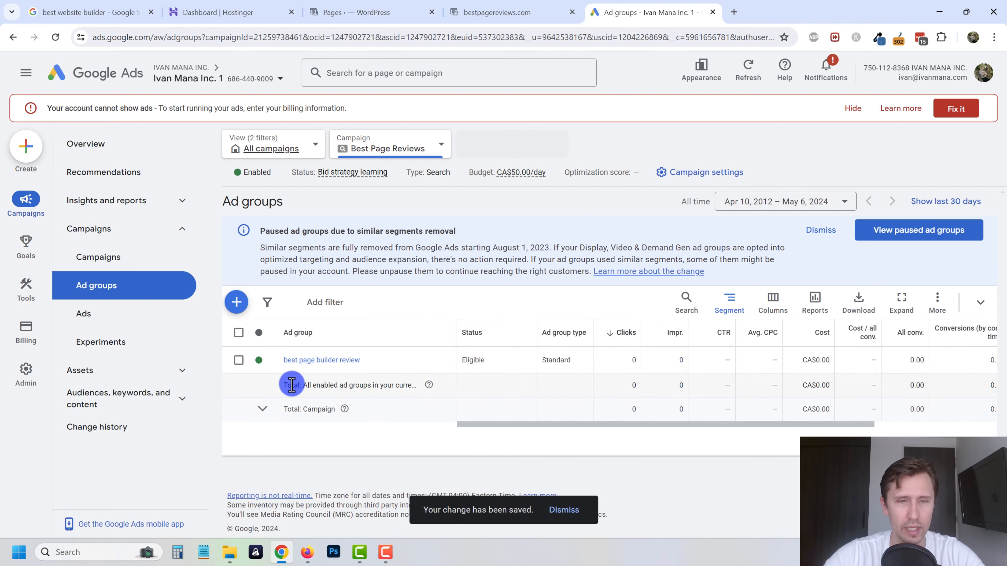
# Change all search keywords in the best page builder review ad group to Exact match, without keeping the original keywords
pyautogui.click(335, 360)
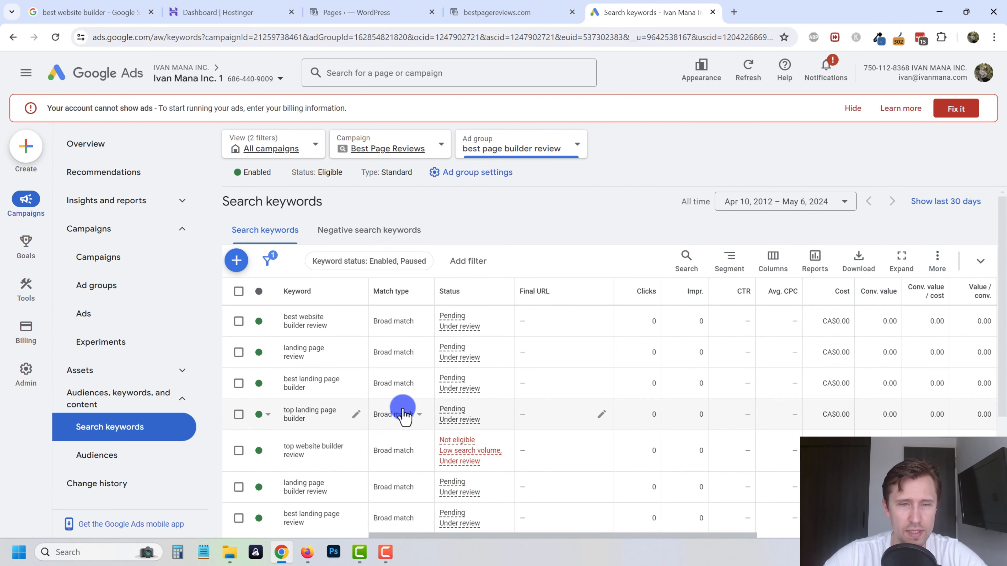
pyautogui.click(239, 294)
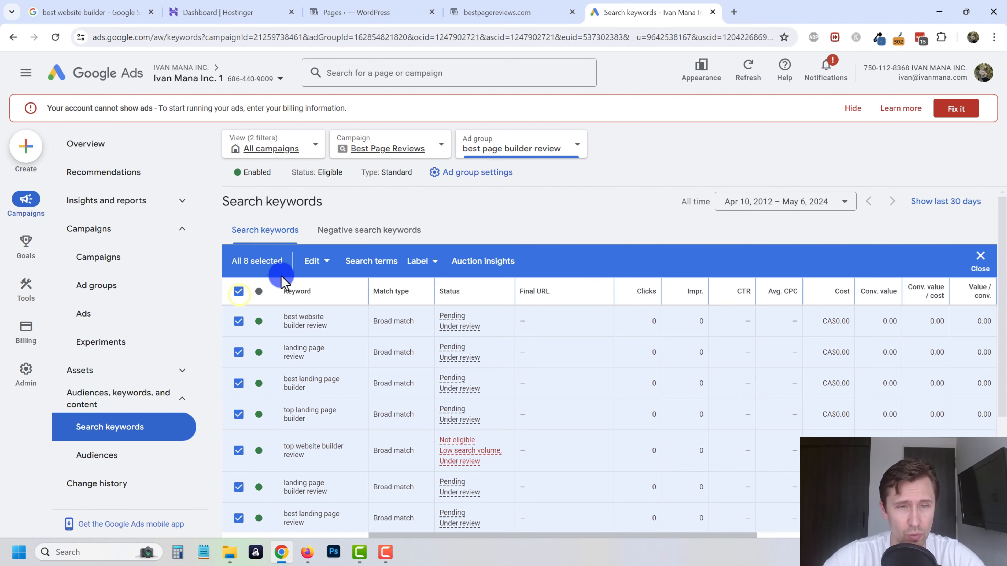
pyautogui.click(313, 261)
pyautogui.click(355, 355)
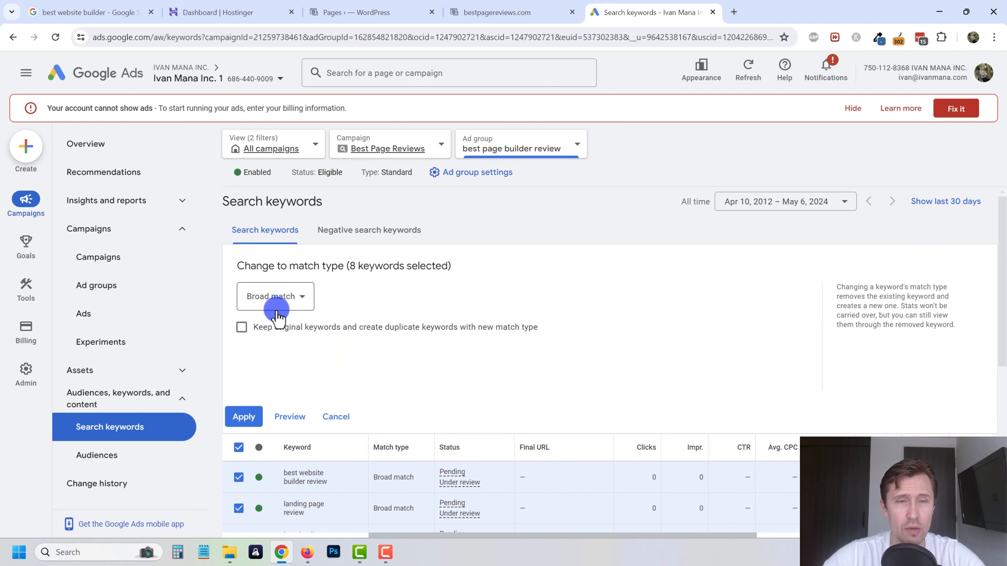
pyautogui.click(284, 296)
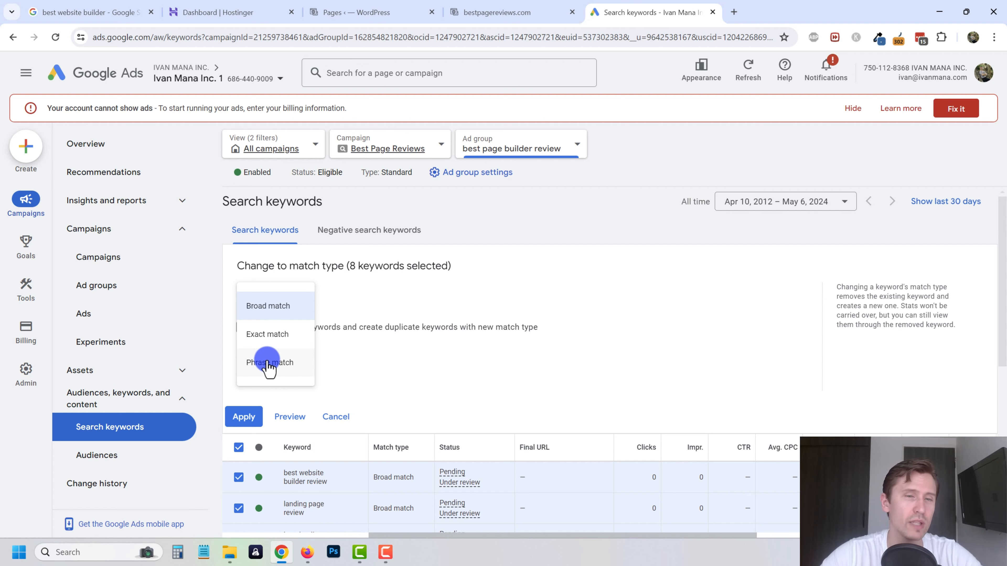
pyautogui.click(261, 335)
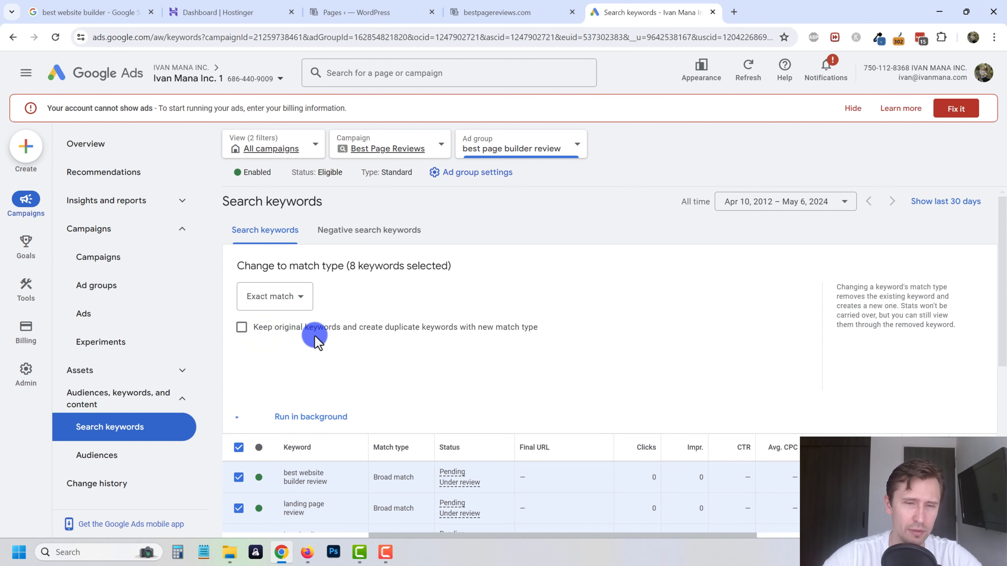
pyautogui.scroll(-3, 337, 396)
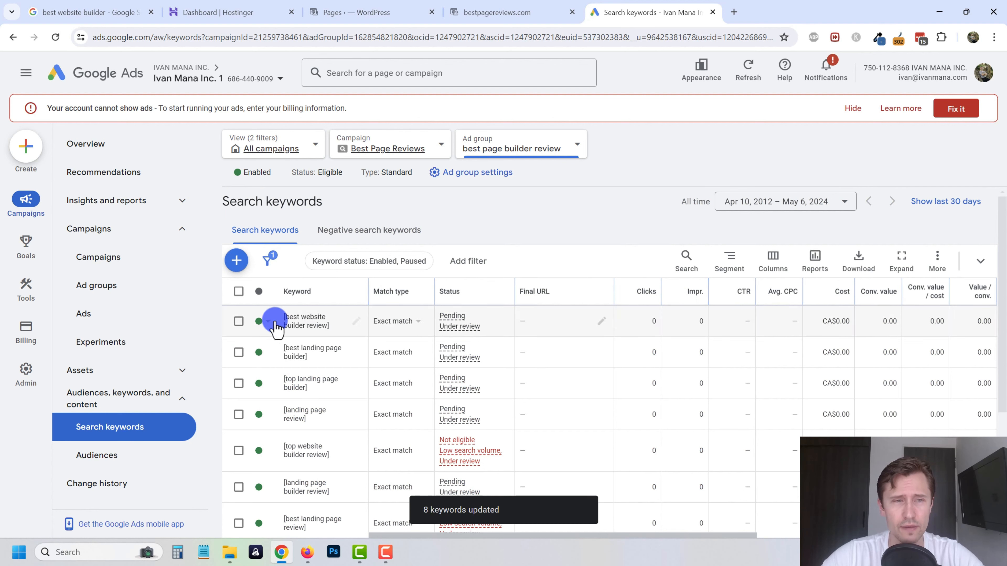
# Return to the campaign's settings to check the maximum CPC bid limit under Bidding, and leave without changes
pyautogui.click(110, 272)
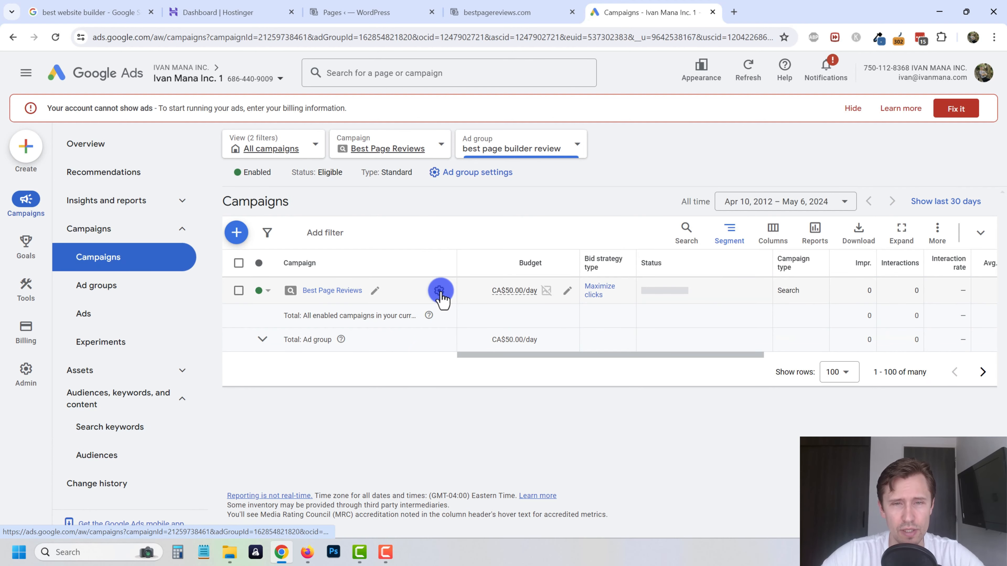
pyautogui.click(441, 291)
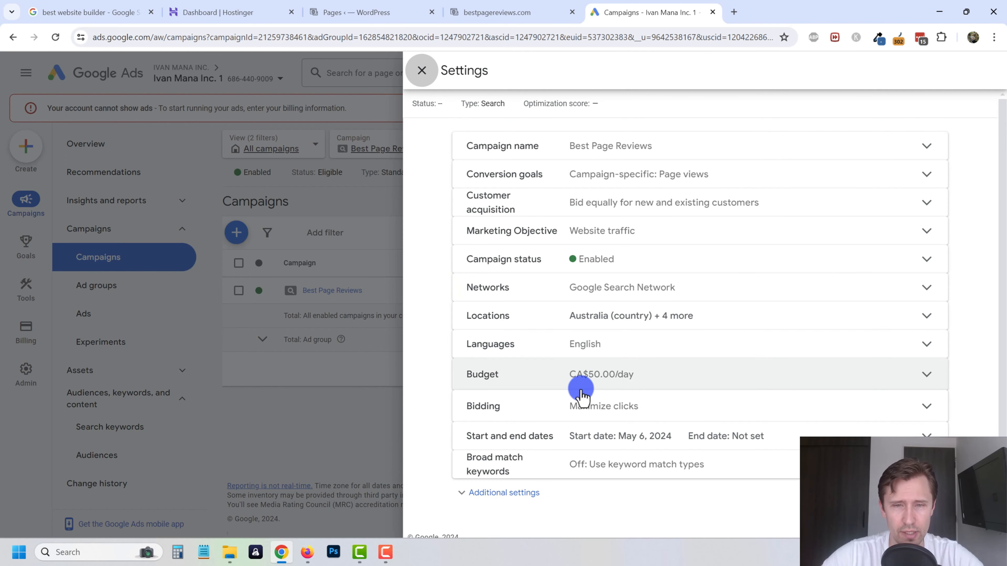
pyautogui.click(535, 406)
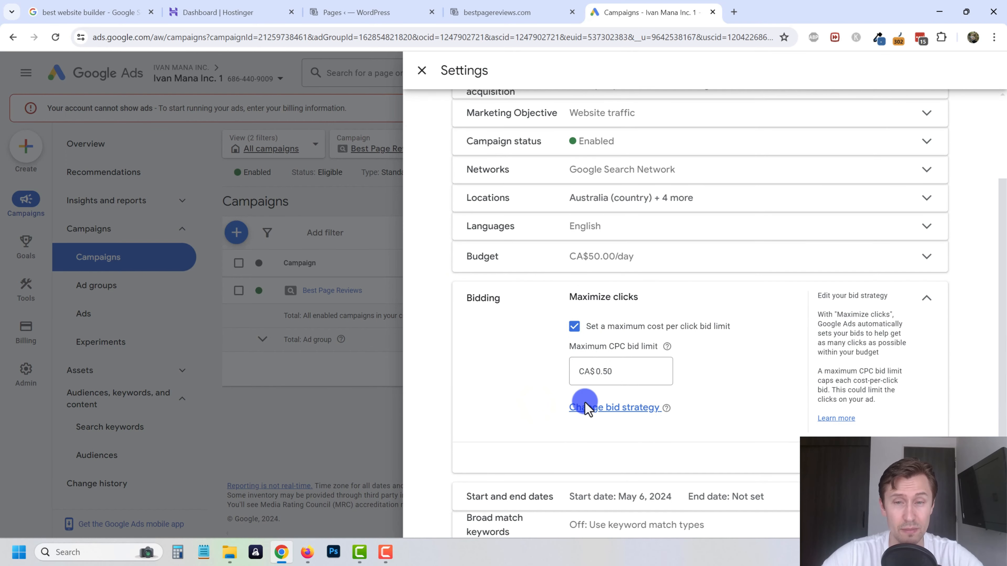
pyautogui.click(393, 131)
# Check the review status of the responsive search ad, open the ad for editing to view its contents, and exit the editor
pyautogui.click(107, 323)
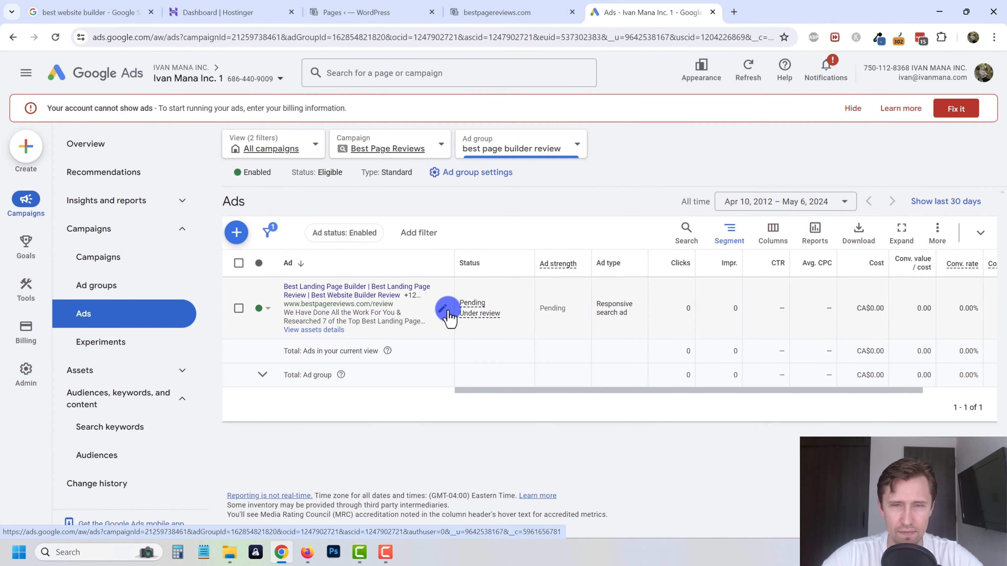
pyautogui.moveTo(473, 314)
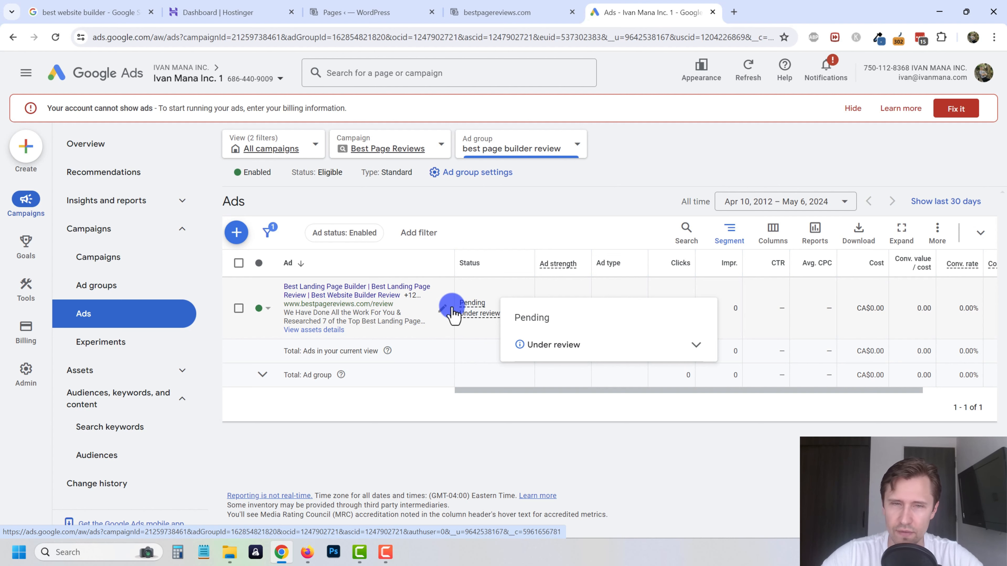
pyautogui.click(442, 308)
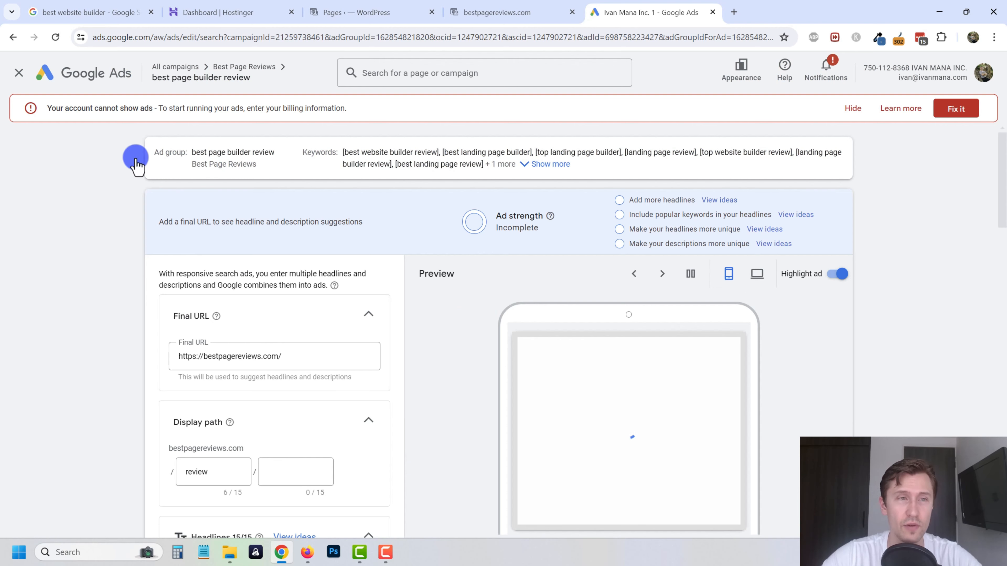
pyautogui.click(20, 70)
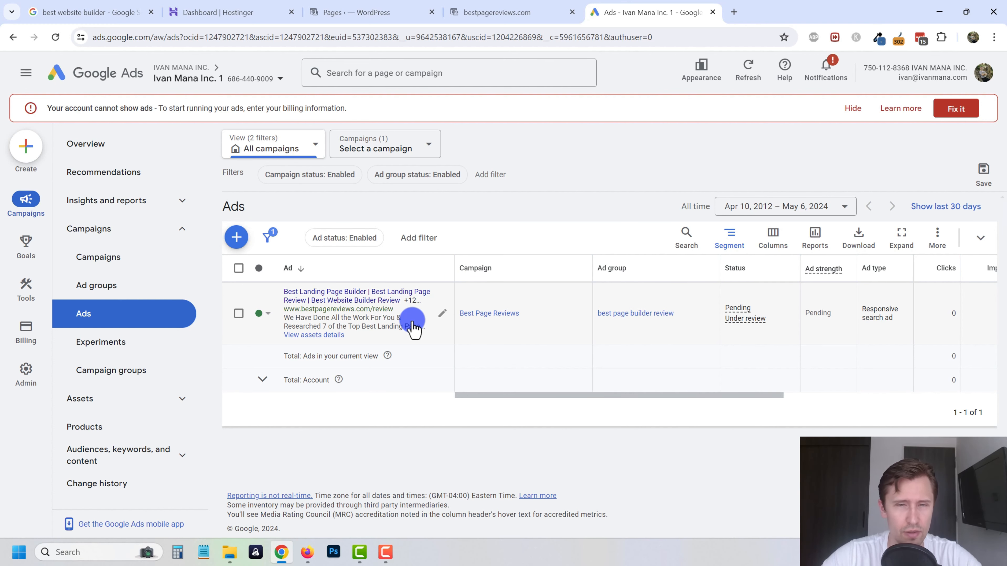
pyautogui.rightClick(404, 337)
pyautogui.click(338, 412)
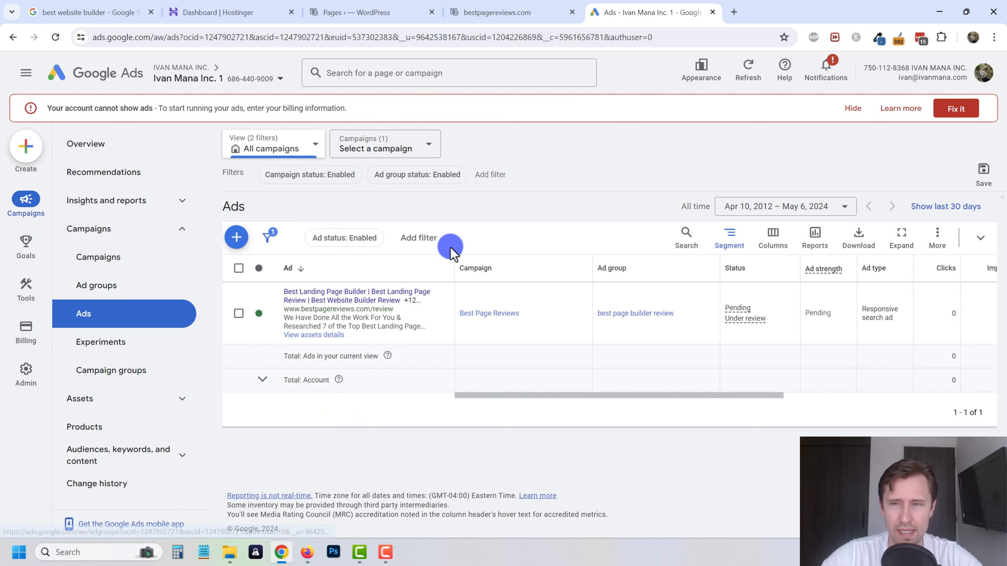
# Open the search keywords for all campaigns and examine the performance columns from clicks and CTR through cost and conversion value
pyautogui.click(94, 452)
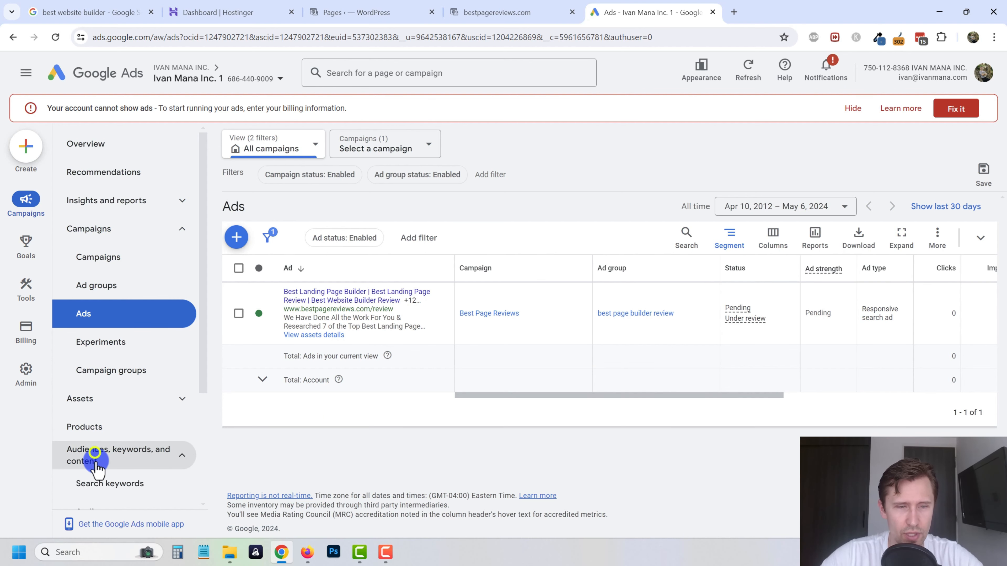
pyautogui.click(105, 482)
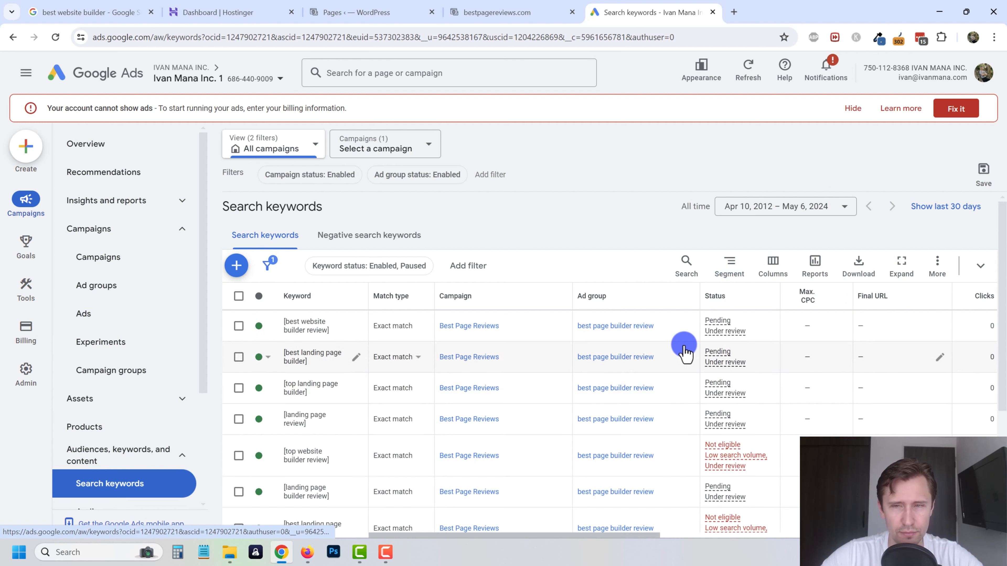
pyautogui.moveTo(620, 536); pyautogui.dragTo(789, 533)
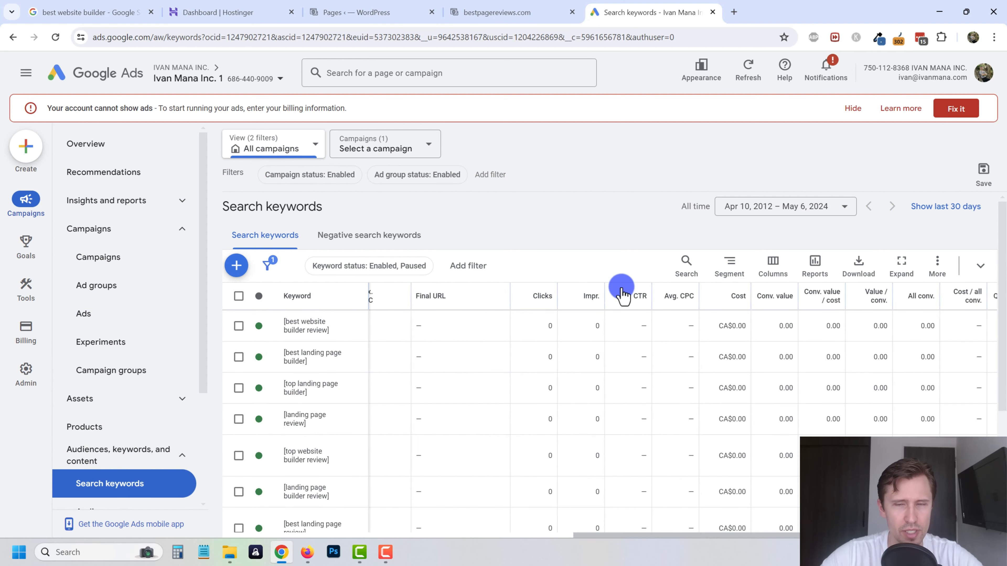
pyautogui.moveTo(592, 297)
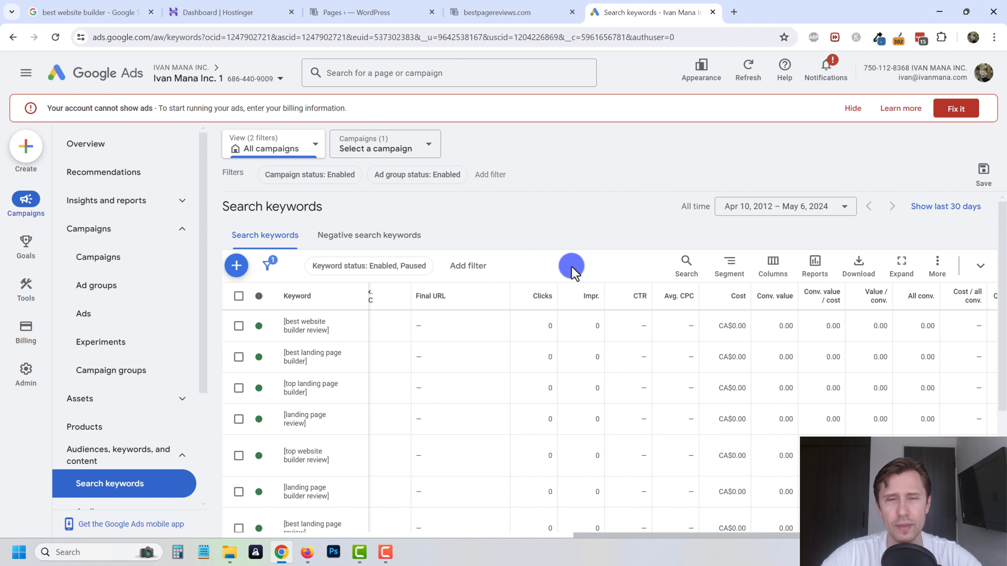
pyautogui.moveTo(645, 302)
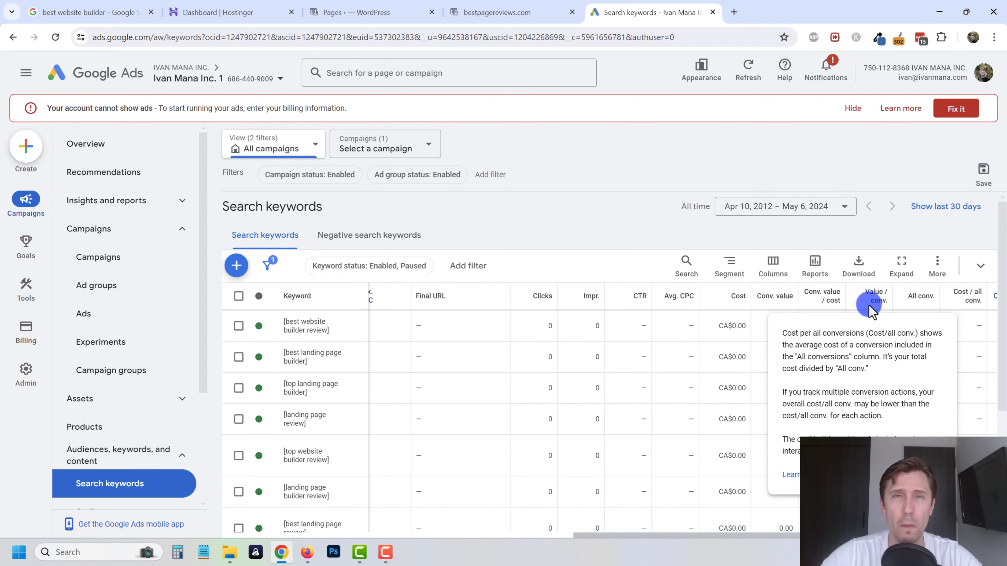
pyautogui.moveTo(870, 307)
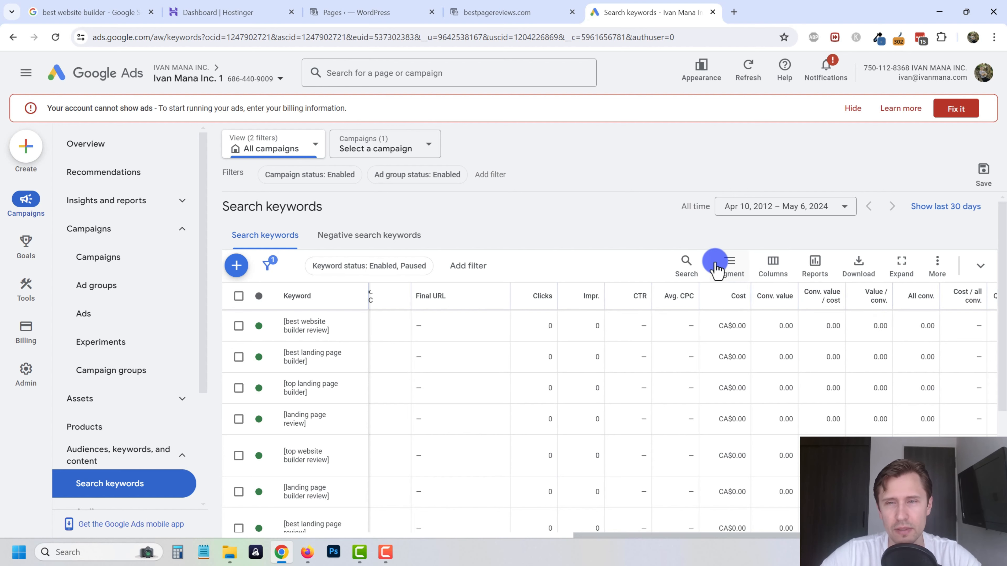
# Open the custom column set for the search keywords, examine the available Conversions columns and the current column order, and cancel without changes
pyautogui.click(773, 278)
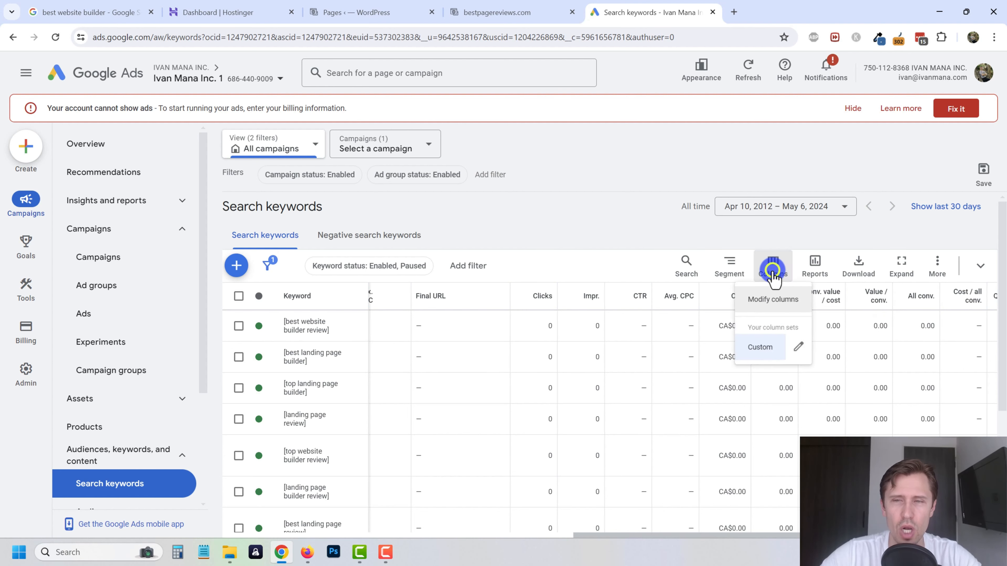
pyautogui.click(801, 354)
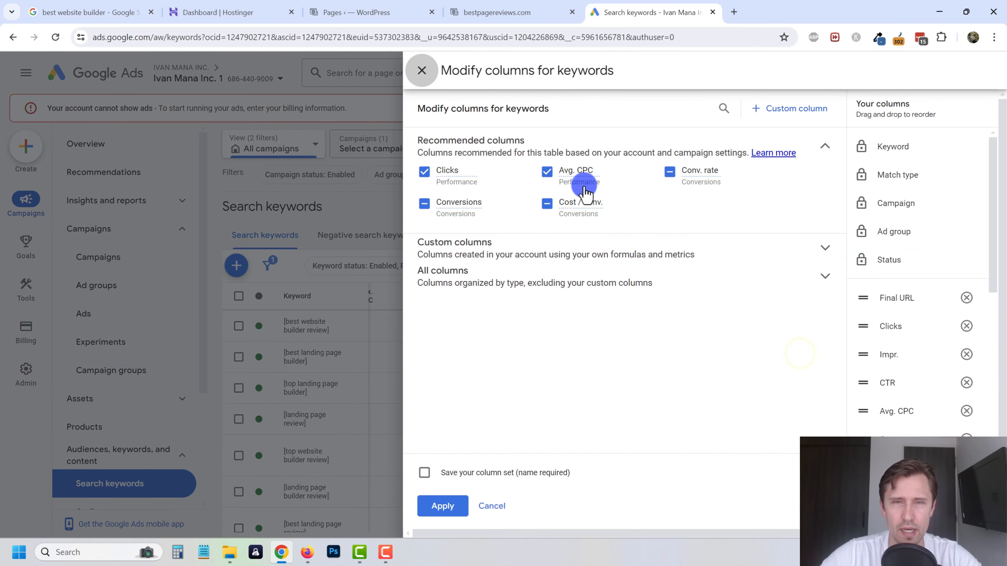
pyautogui.click(474, 277)
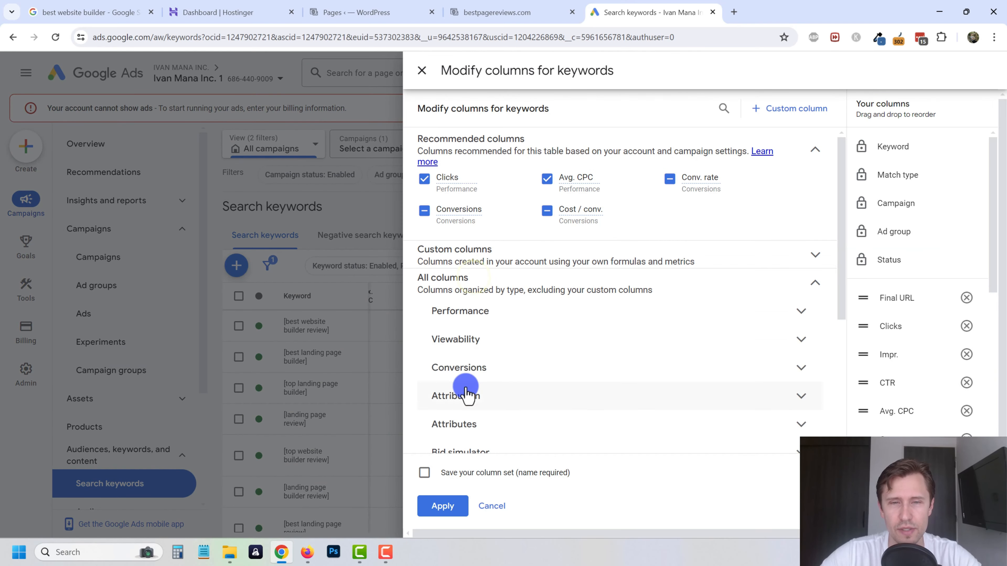
pyautogui.scroll(-1, 472, 337)
pyautogui.scroll(-1, 468, 317)
pyautogui.click(465, 251)
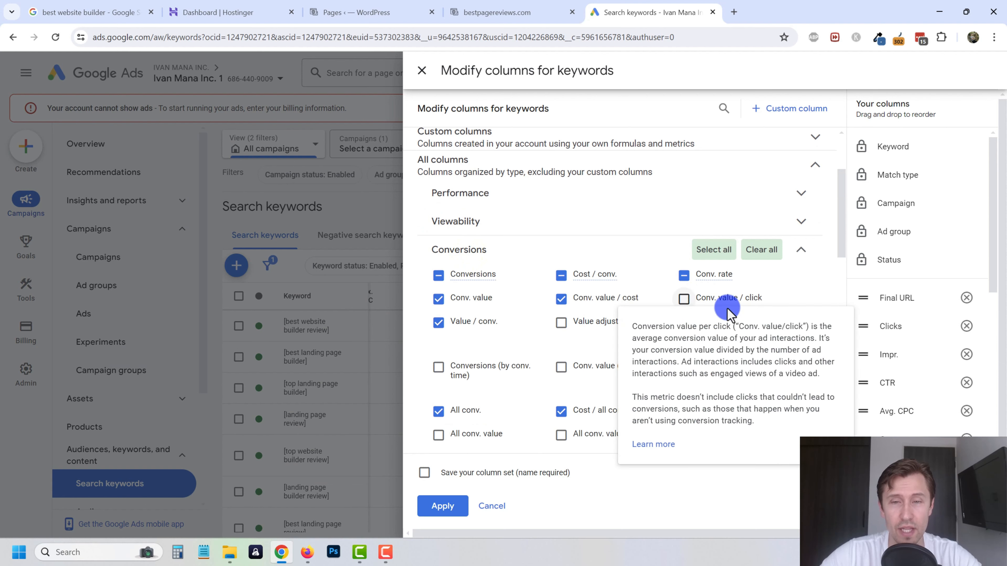
pyautogui.scroll(-2, 500, 411)
pyautogui.scroll(-5, 468, 357)
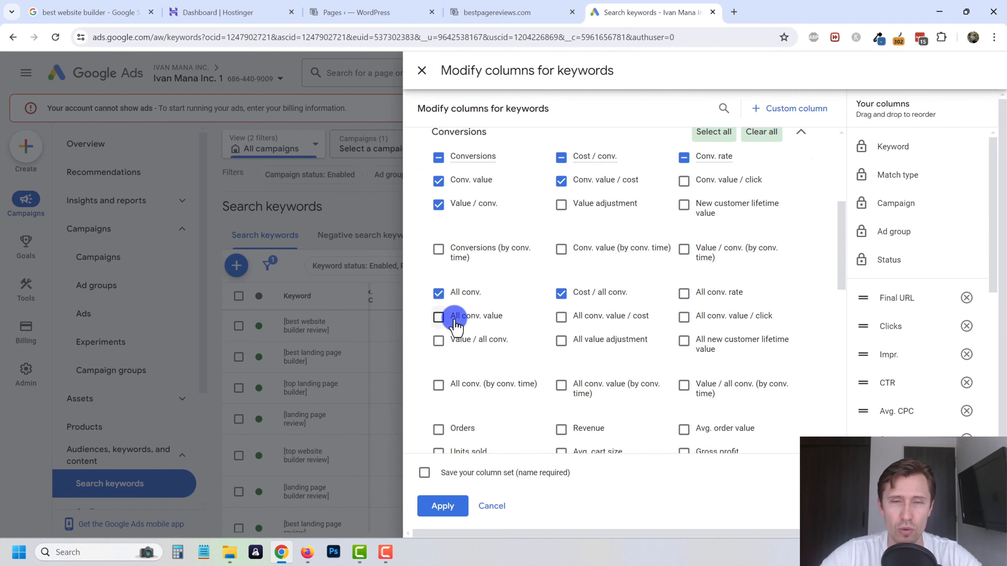
pyautogui.scroll(7, 485, 353)
pyautogui.scroll(2, 590, 354)
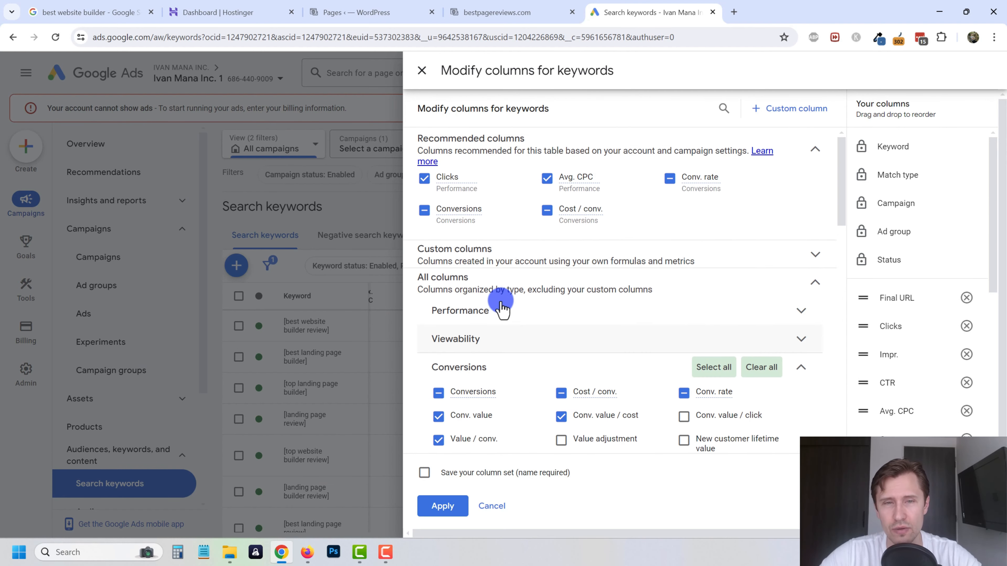
pyautogui.scroll(-5, 928, 357)
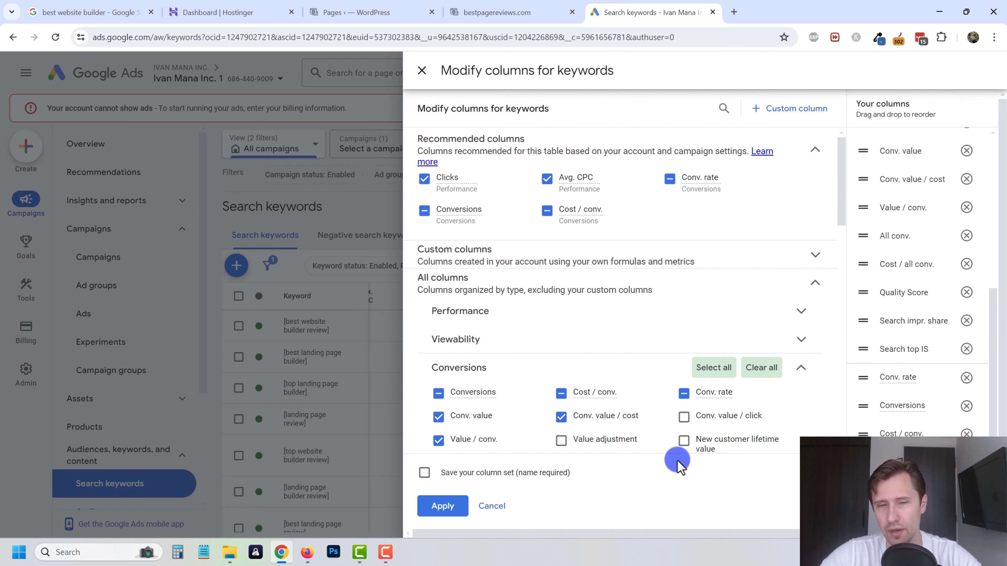
pyautogui.click(496, 505)
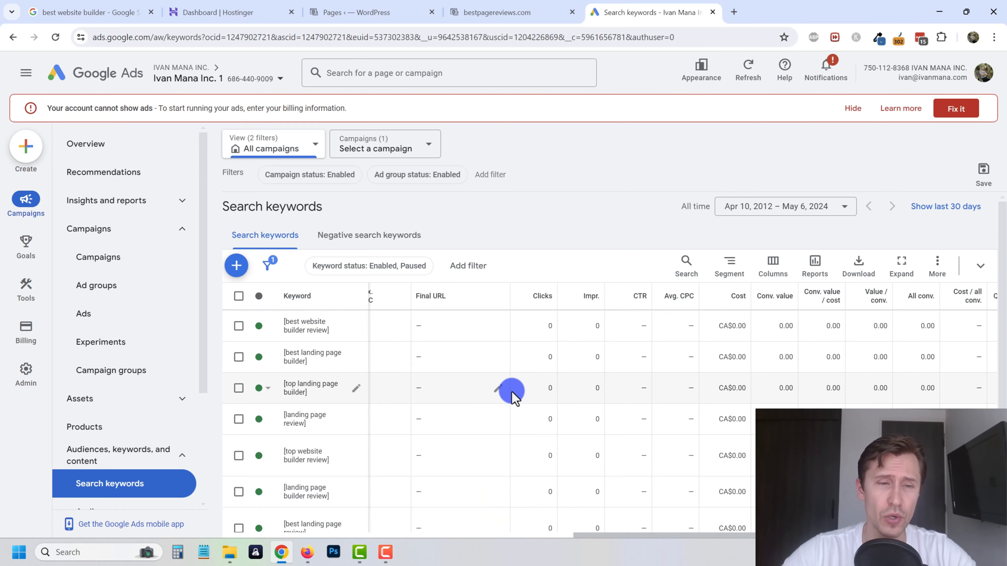
# Open the Campaigns list, then switch to the bestpagereviews.com site and review its landing page from the builder rankings to the footer and back
pyautogui.click(118, 258)
pyautogui.click(495, 12)
pyautogui.scroll(-15, 474, 292)
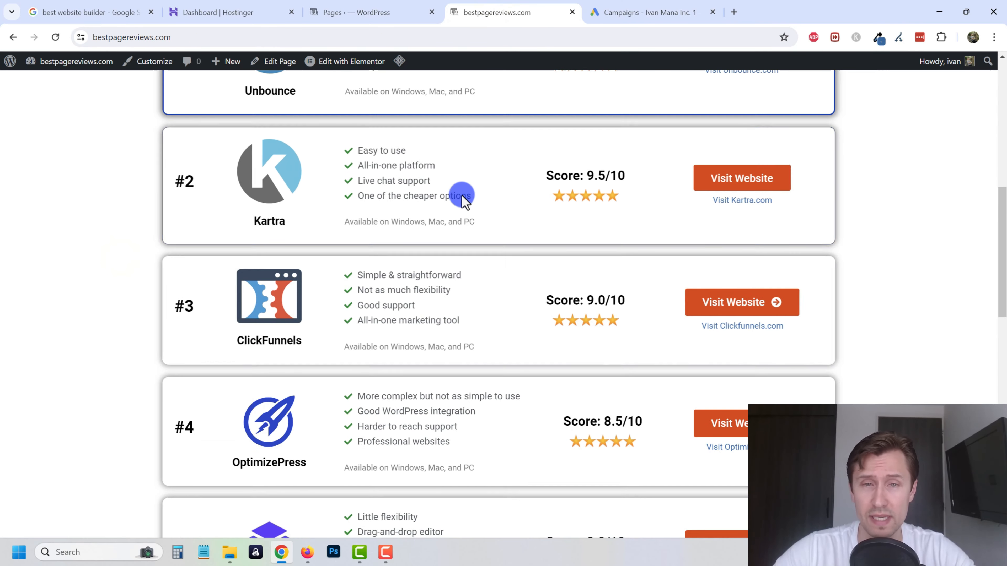
pyautogui.scroll(-4, 516, 357)
pyautogui.scroll(6, 602, 409)
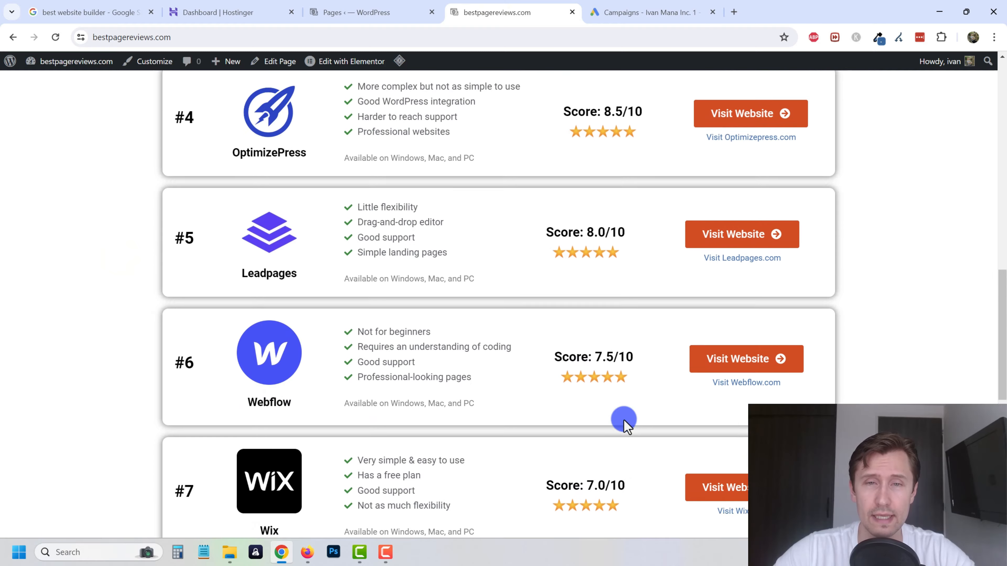
pyautogui.scroll(-11, 622, 418)
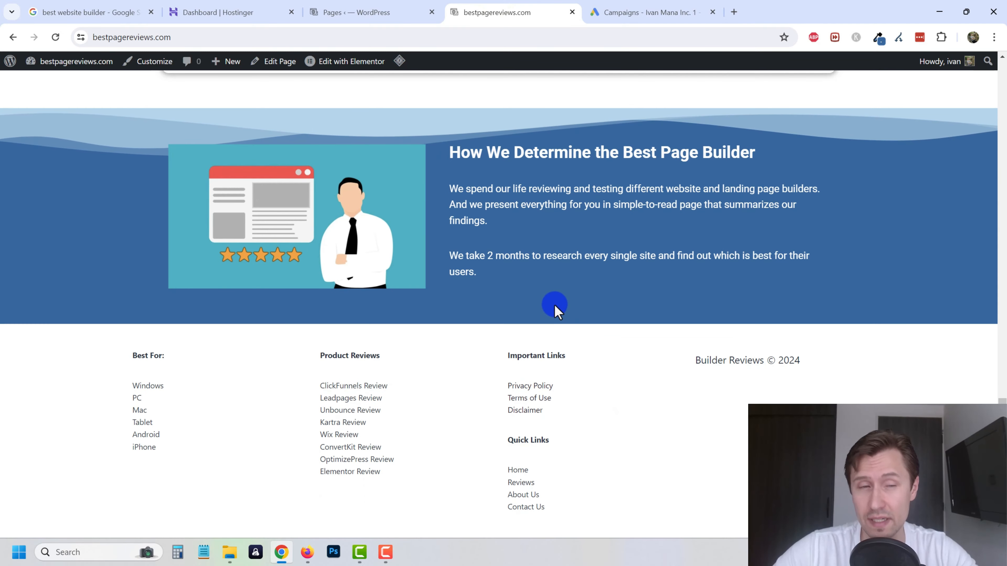
pyautogui.scroll(8, 555, 307)
pyautogui.scroll(15, 478, 341)
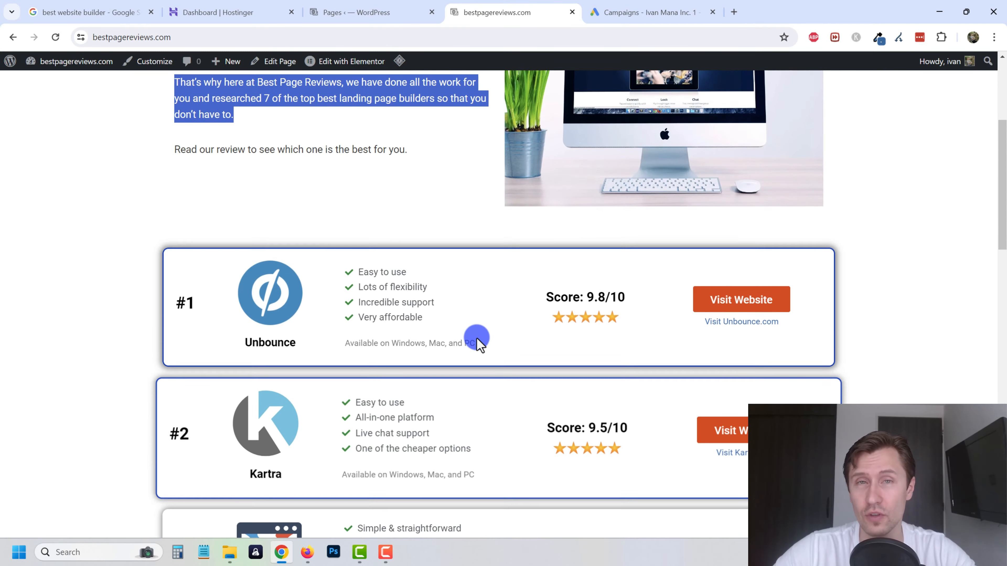
pyautogui.click(453, 355)
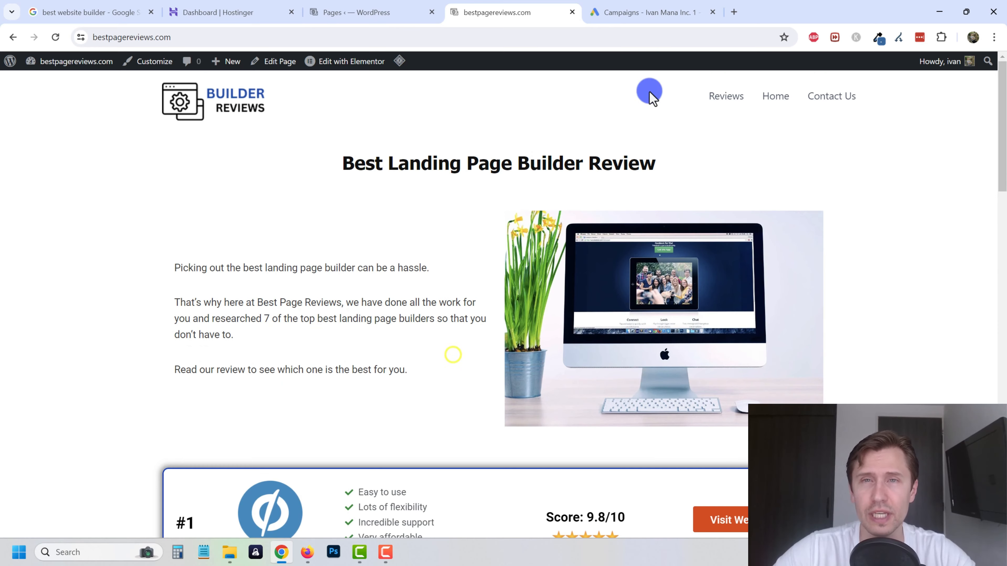
# Return to the Google Ads campaigns list and look through the campaign type views, keeping All campaigns selected
pyautogui.click(649, 12)
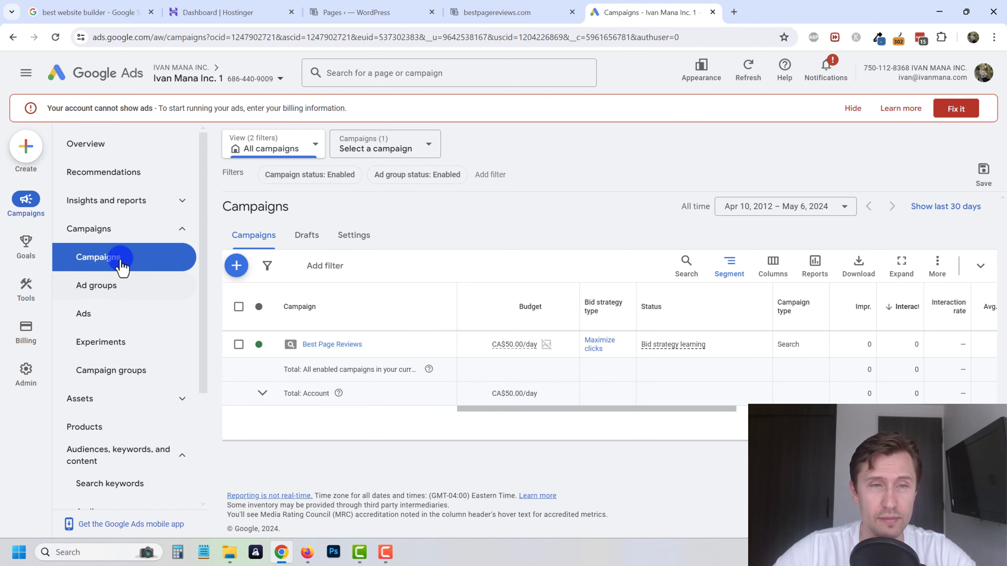
pyautogui.click(288, 151)
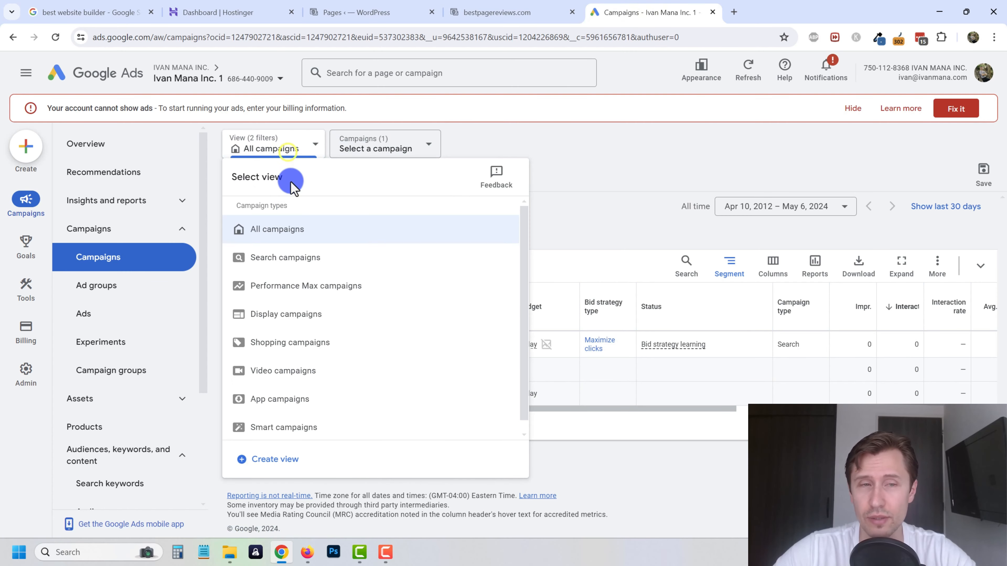
pyautogui.click(277, 229)
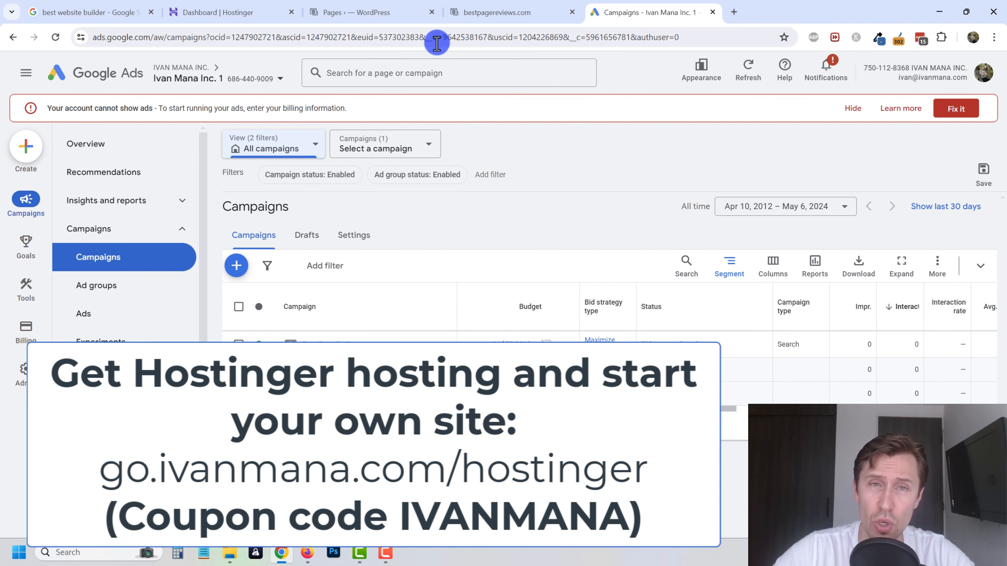
# Open ivanmana.com in a new browser tab and view the list of courses offered on its home page
pyautogui.click(456, 14)
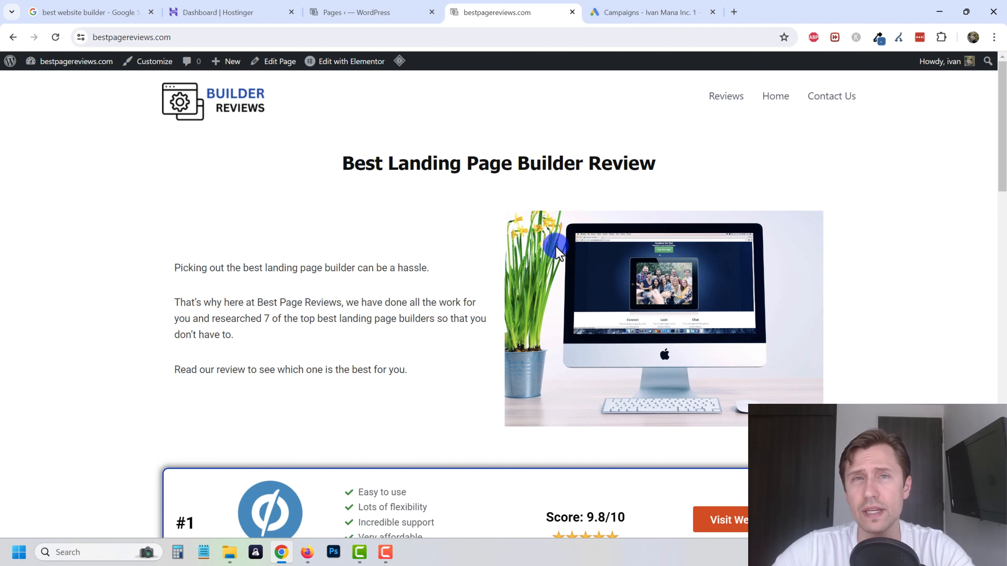
pyautogui.click(734, 12)
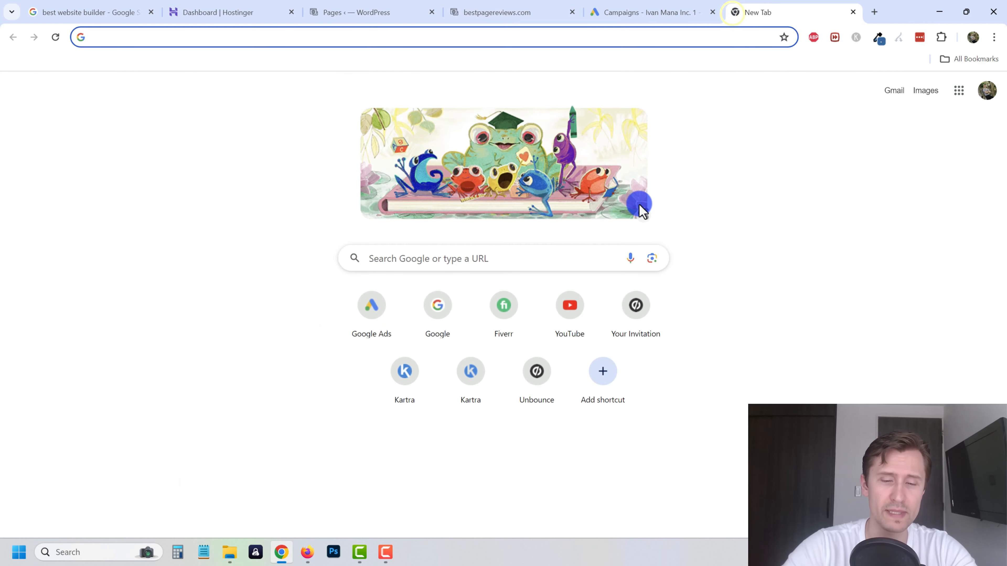
pyautogui.write('ivanmana.com')
pyautogui.press('Return')
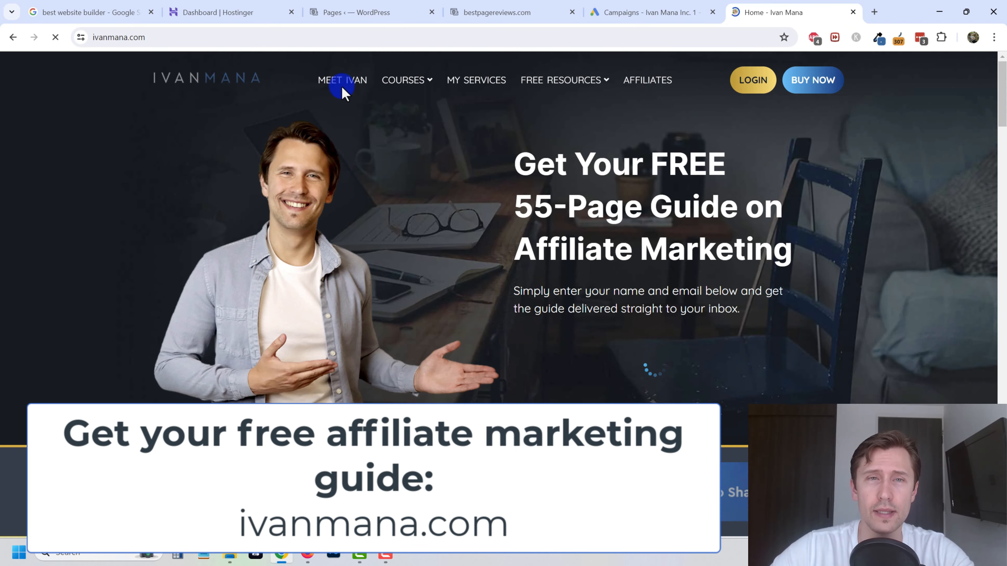
pyautogui.moveTo(407, 81)
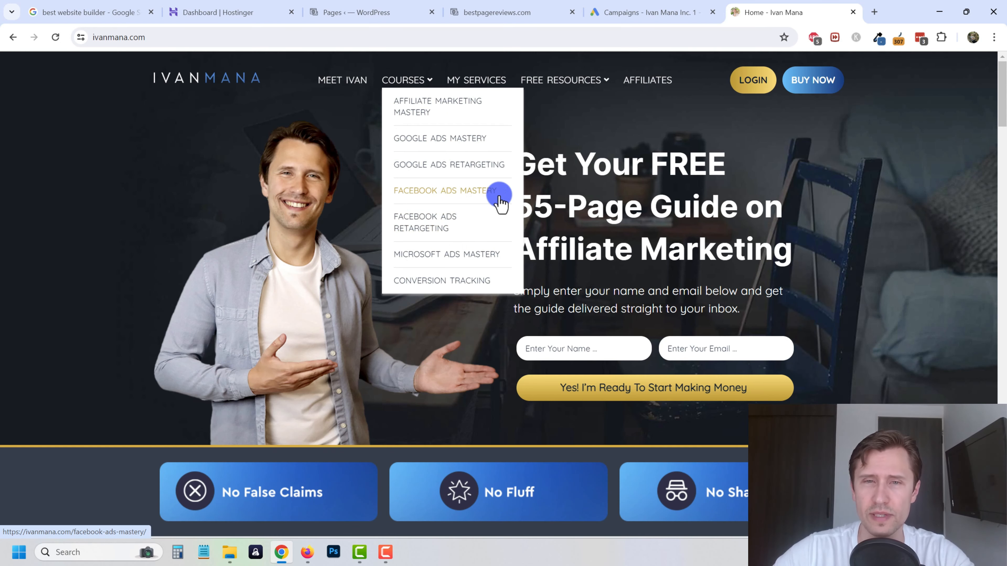
pyautogui.click(660, 203)
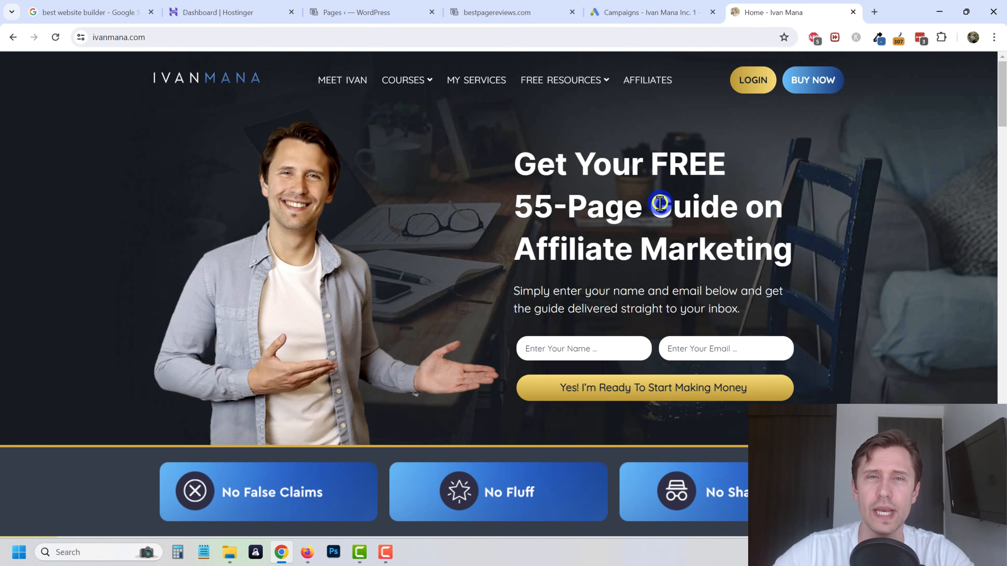
# Go to the YouTube channel at youtube.com/ivanmana and browse its latest videos
pyautogui.click(458, 40)
pyautogui.write('be.com/ivanm')
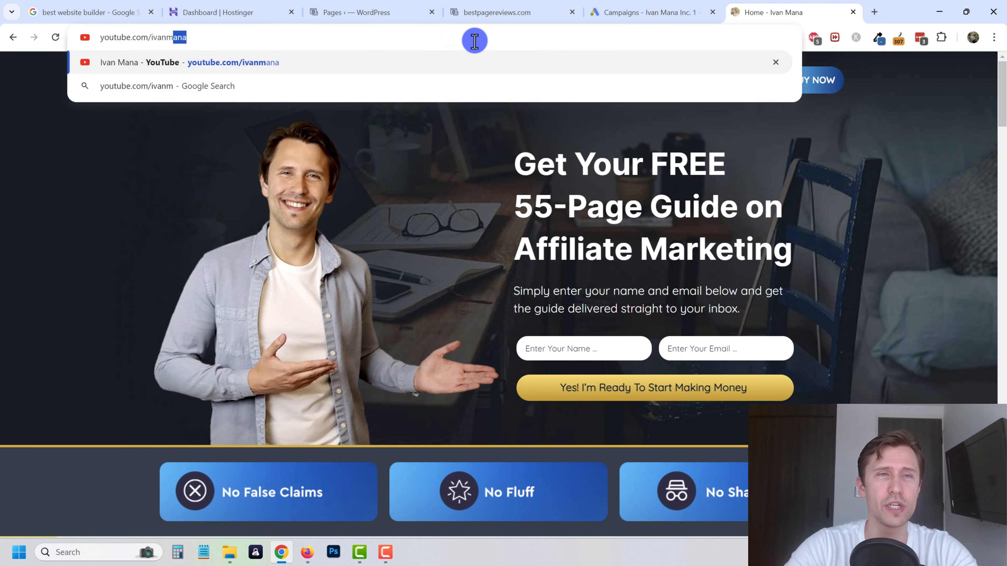
pyautogui.press('Return')
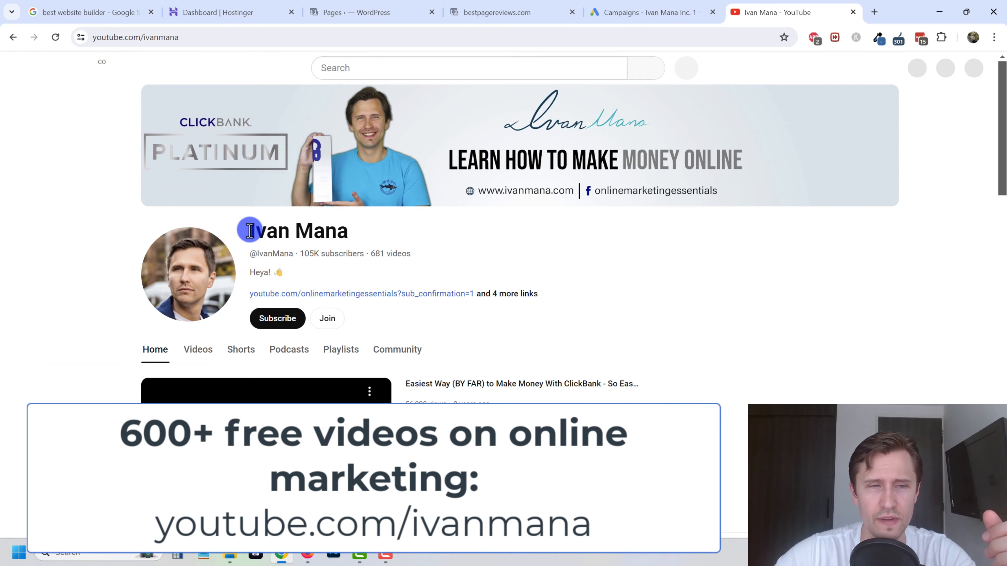
pyautogui.click(197, 350)
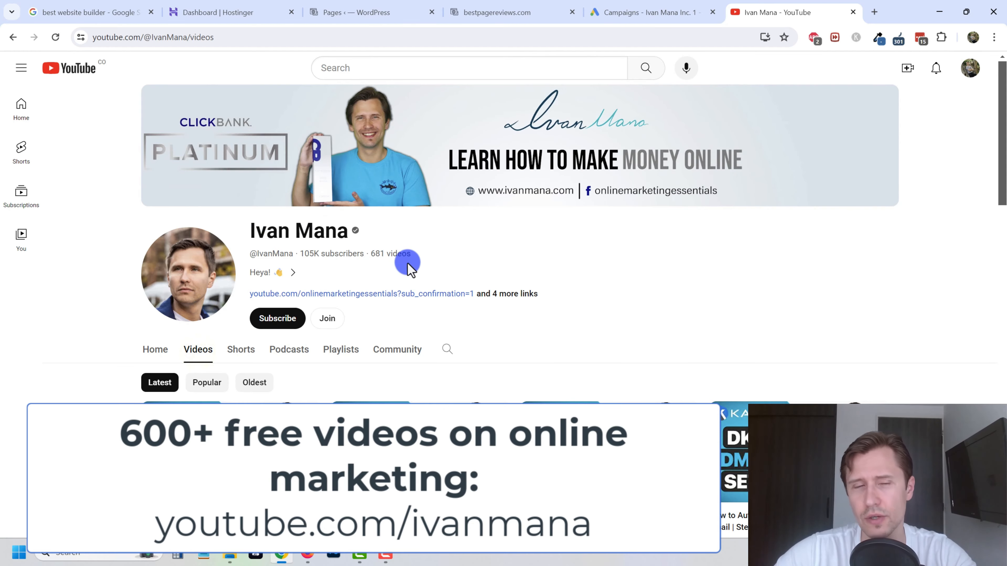
pyautogui.scroll(-5, 407, 263)
pyautogui.scroll(-5, 602, 320)
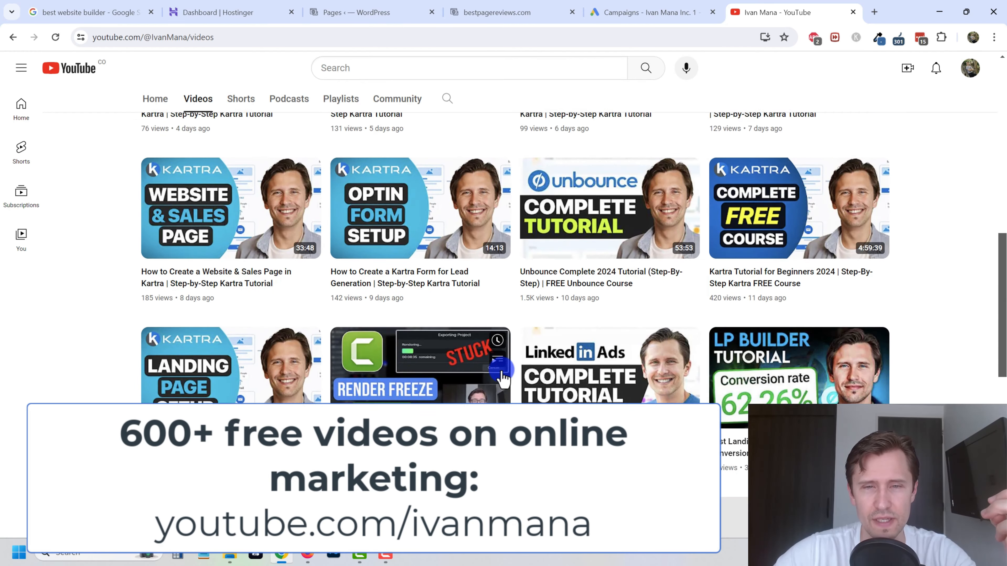
pyautogui.scroll(-5, 502, 379)
pyautogui.scroll(-6, 624, 394)
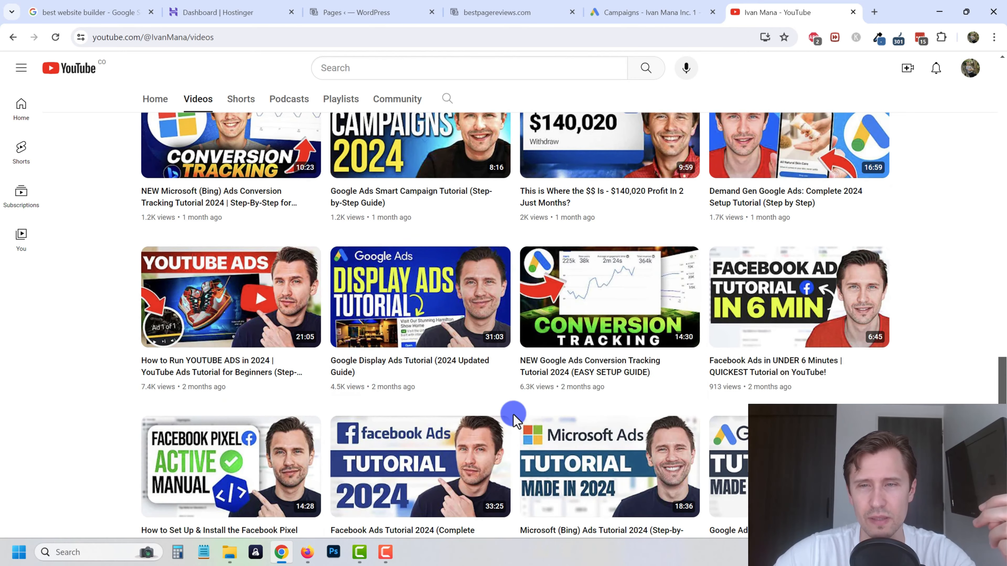
pyautogui.scroll(-6, 607, 397)
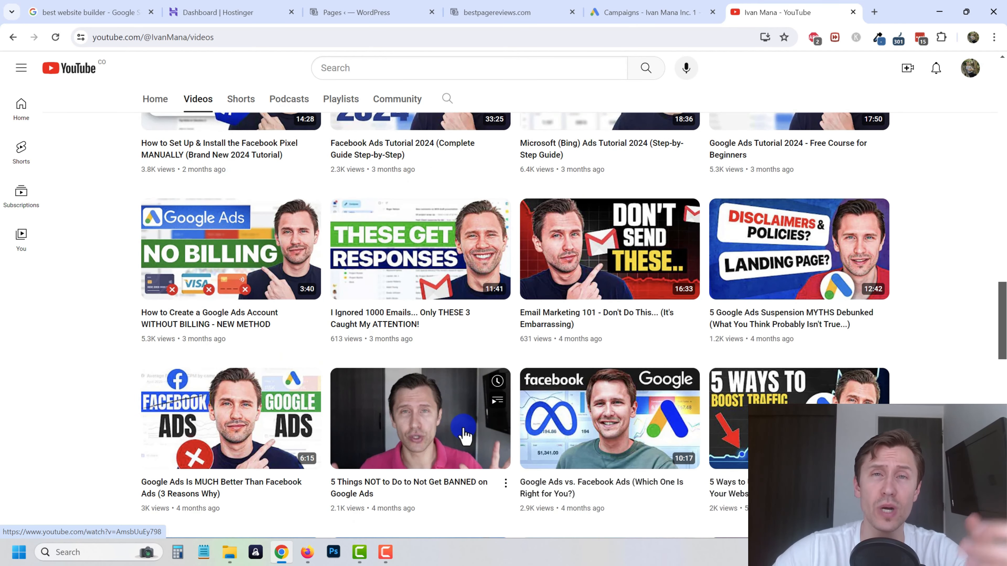
pyautogui.moveTo(536, 408)
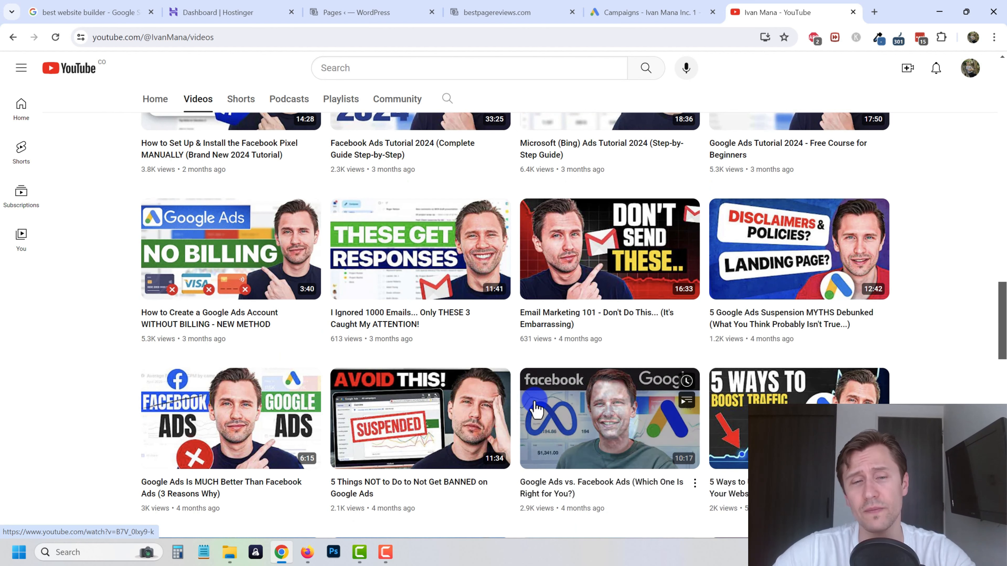